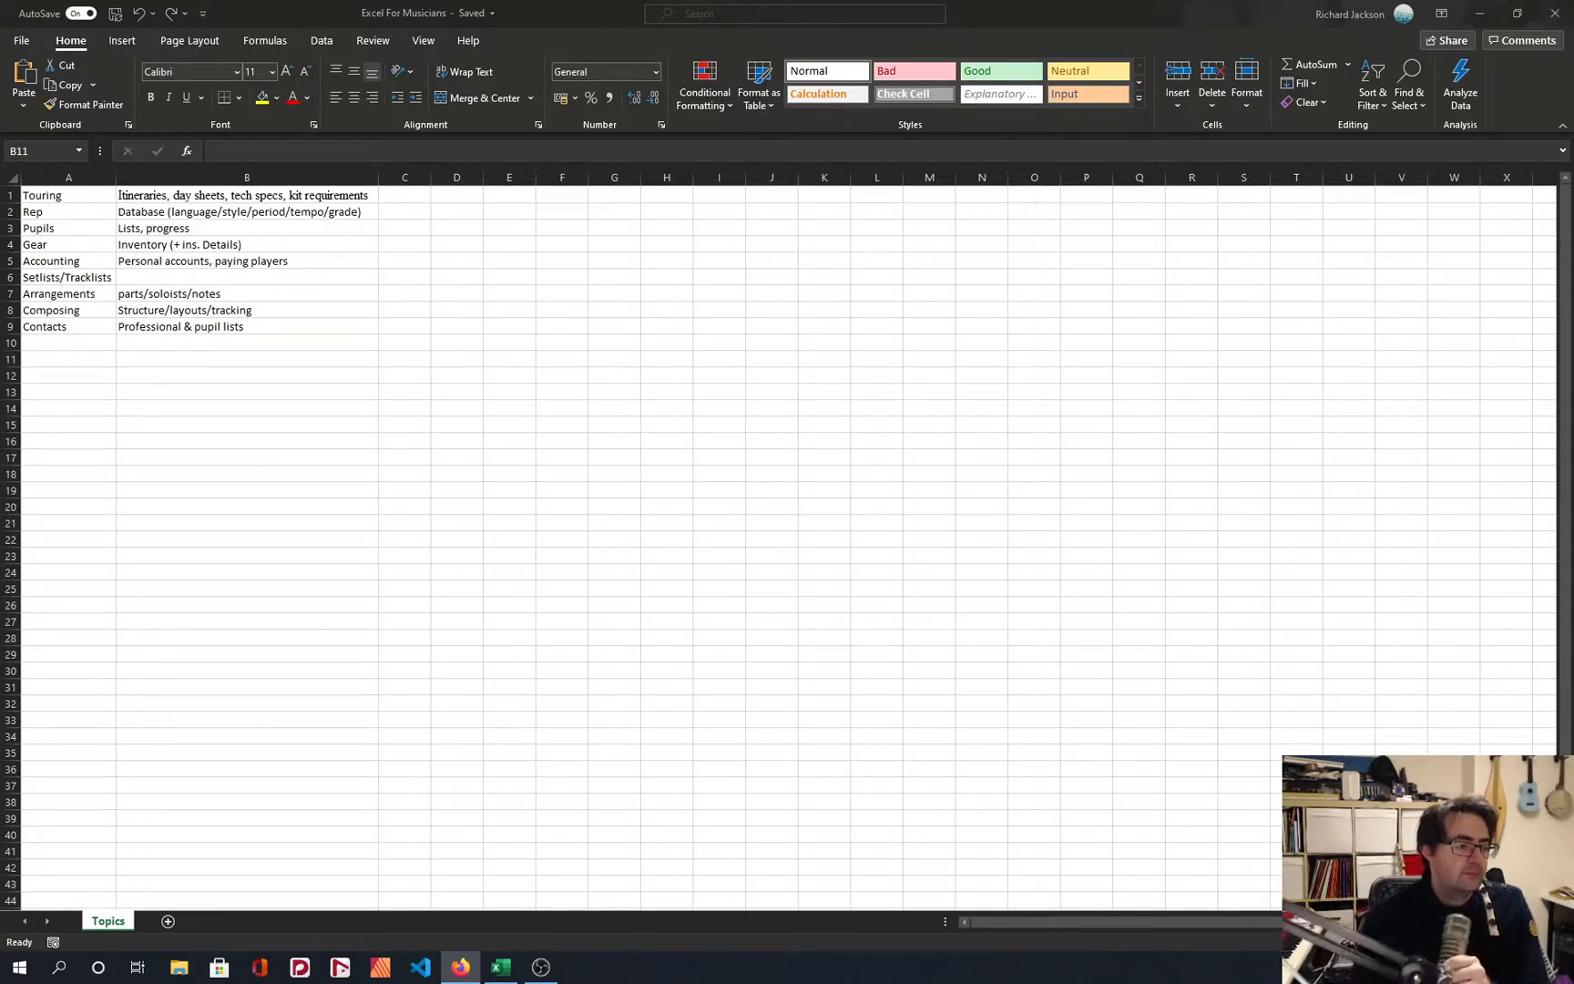
Review the musicians' topics and their uses listed in A1:B9, especially the Pupils row.
{"action": "key", "text": "alt+Tab"}
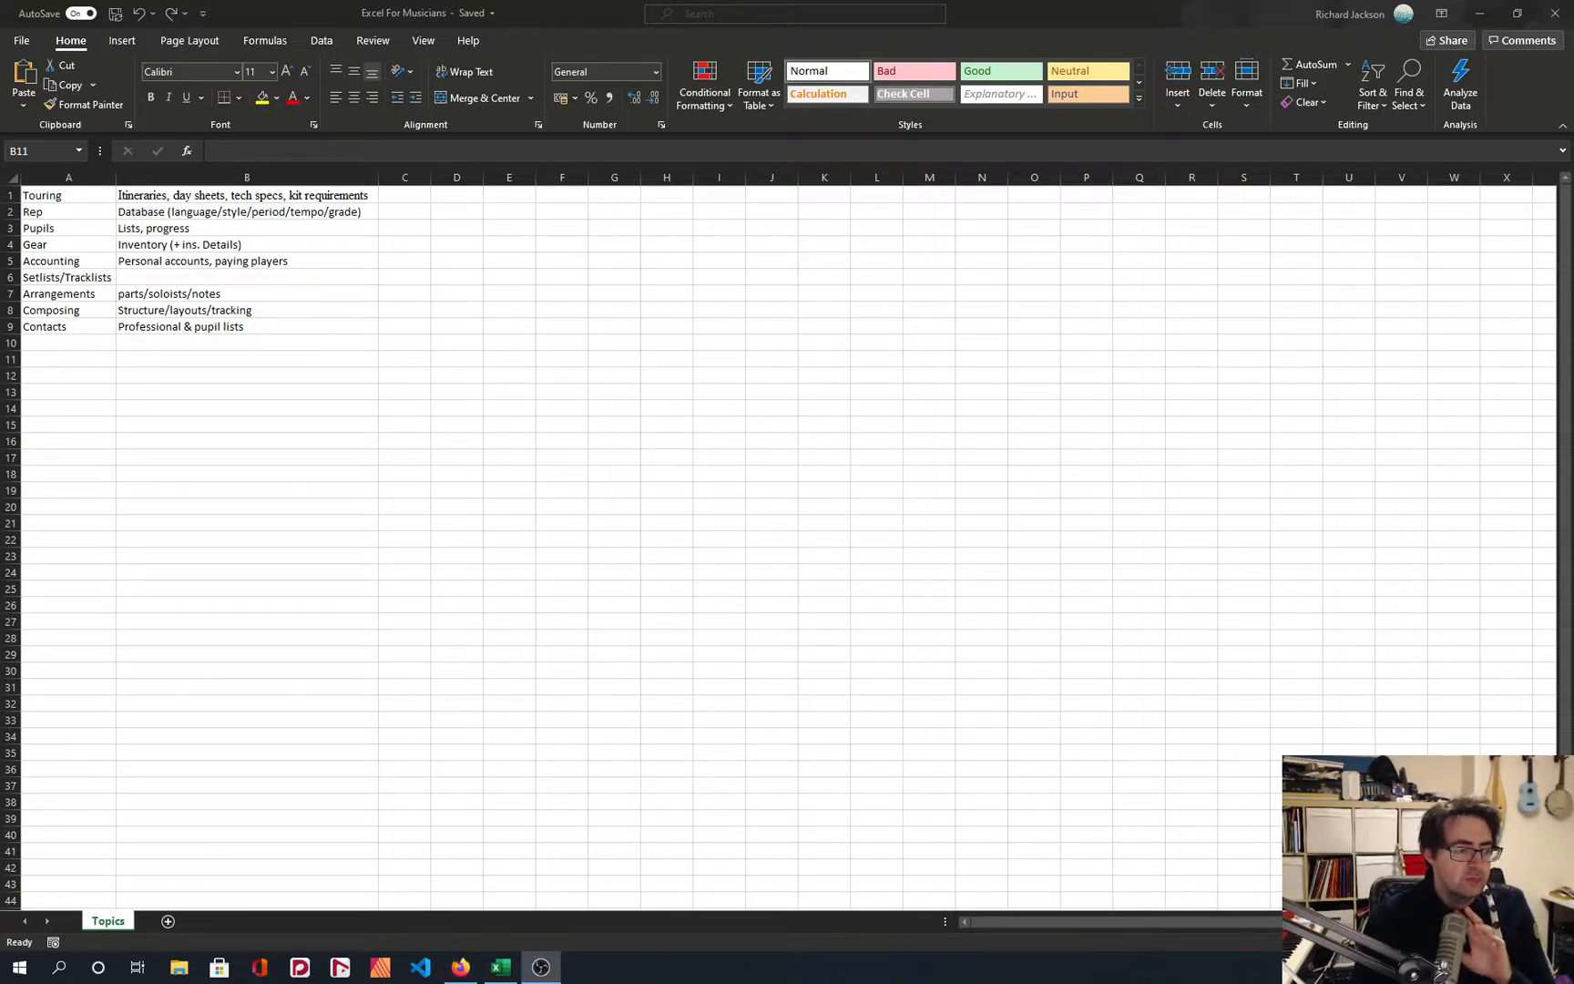
{"action": "key", "text": "alt+Tab"}
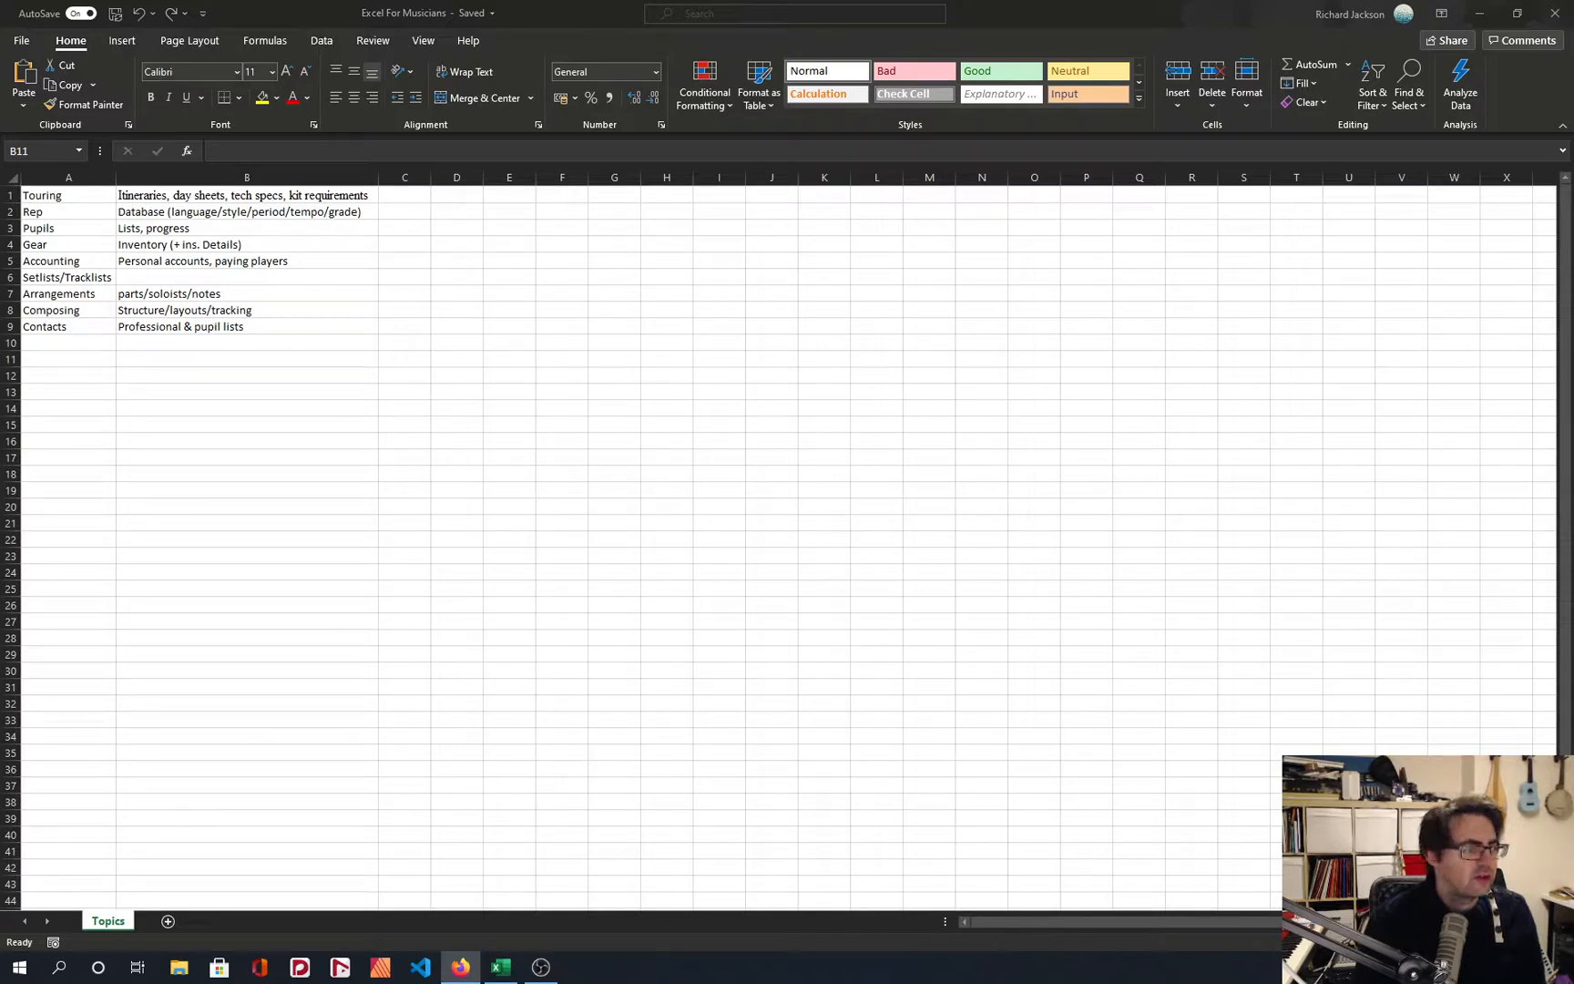
{"action": "left_click", "coordinate": [255, 575]}
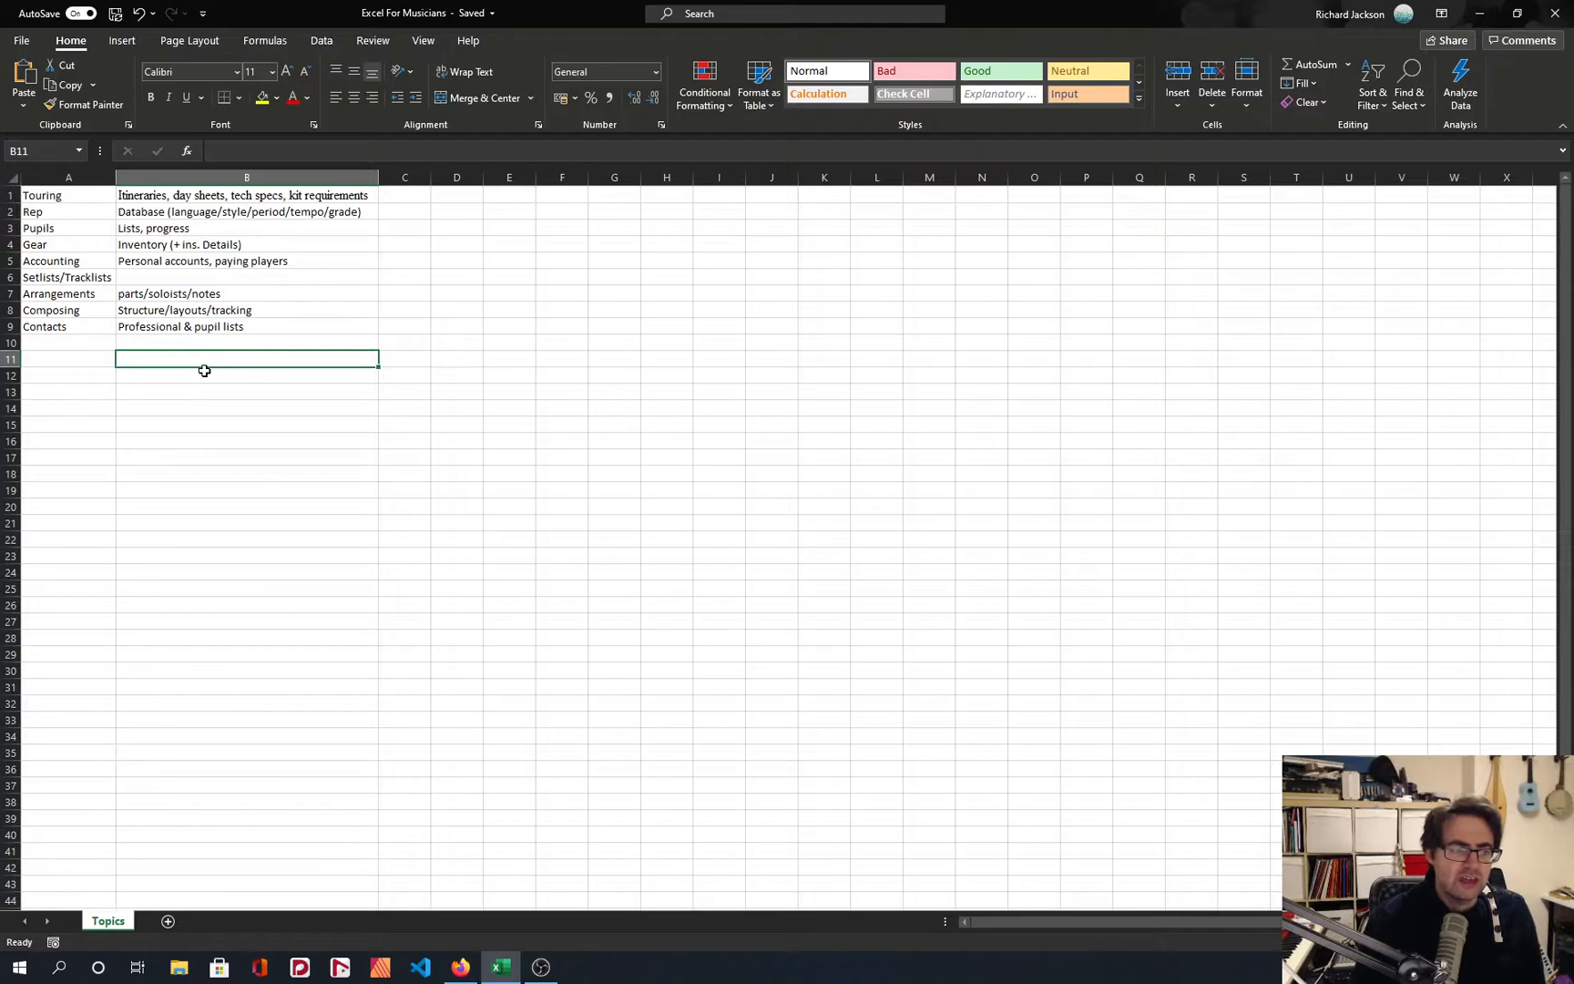
{"action": "scroll", "coordinate": [204, 371], "scroll_direction": "up", "scroll_amount": 5}
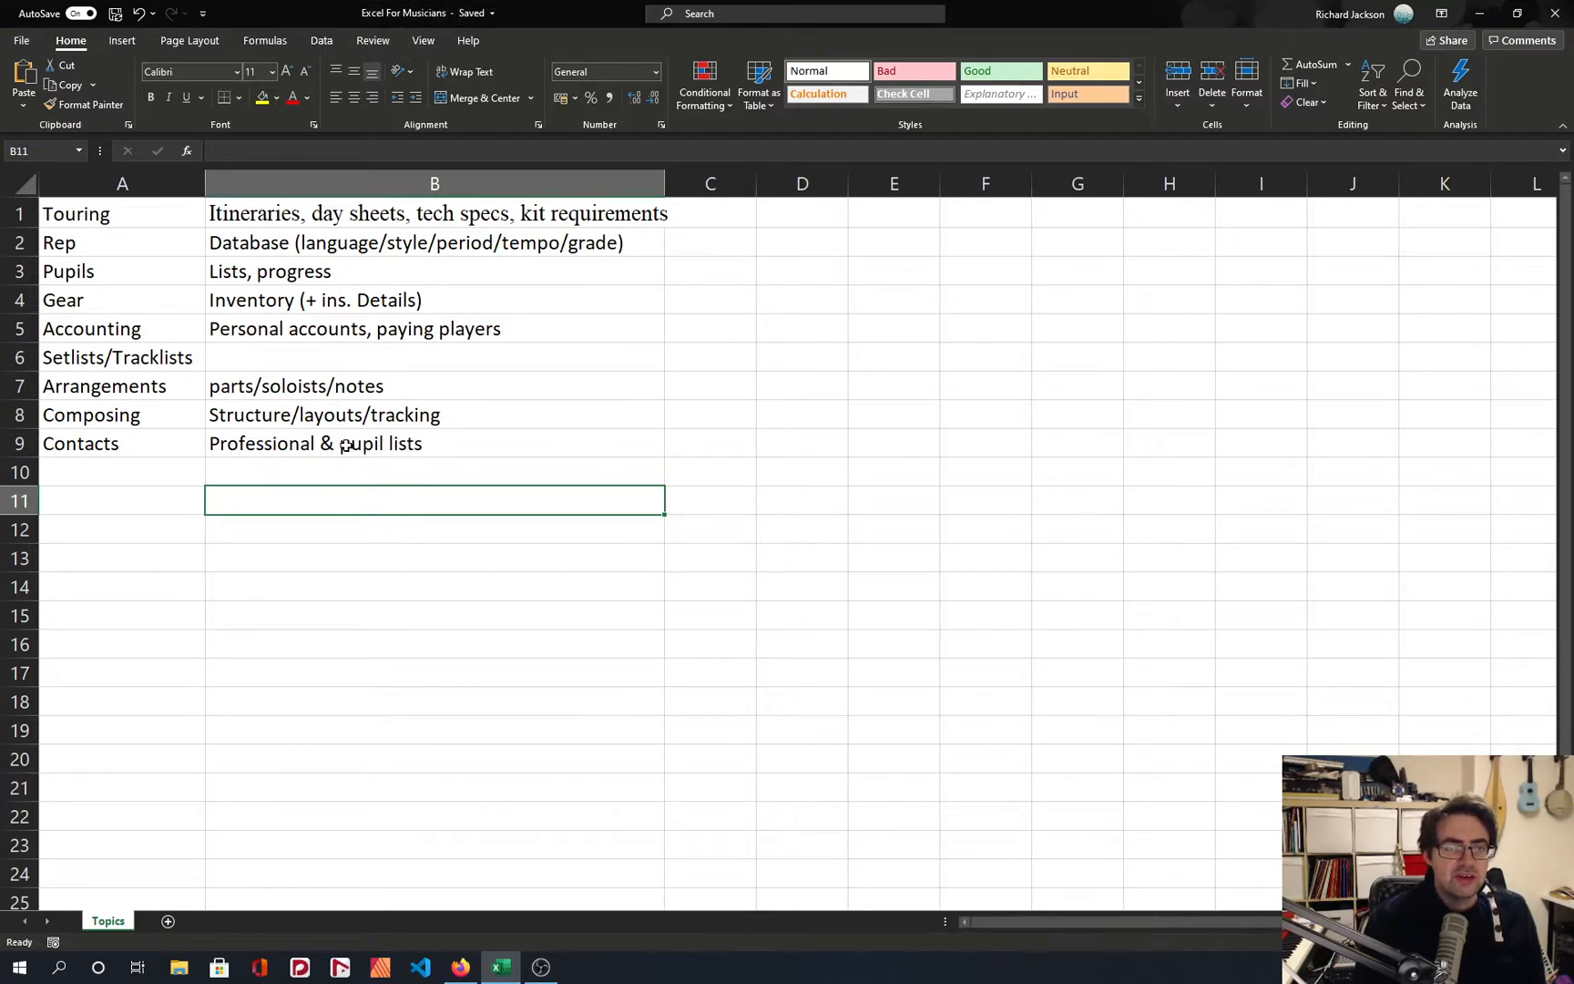
{"action": "left_click_drag", "start_coordinate": [334, 445], "coordinate": [77, 213]}
{"action": "left_click", "coordinate": [283, 358]}
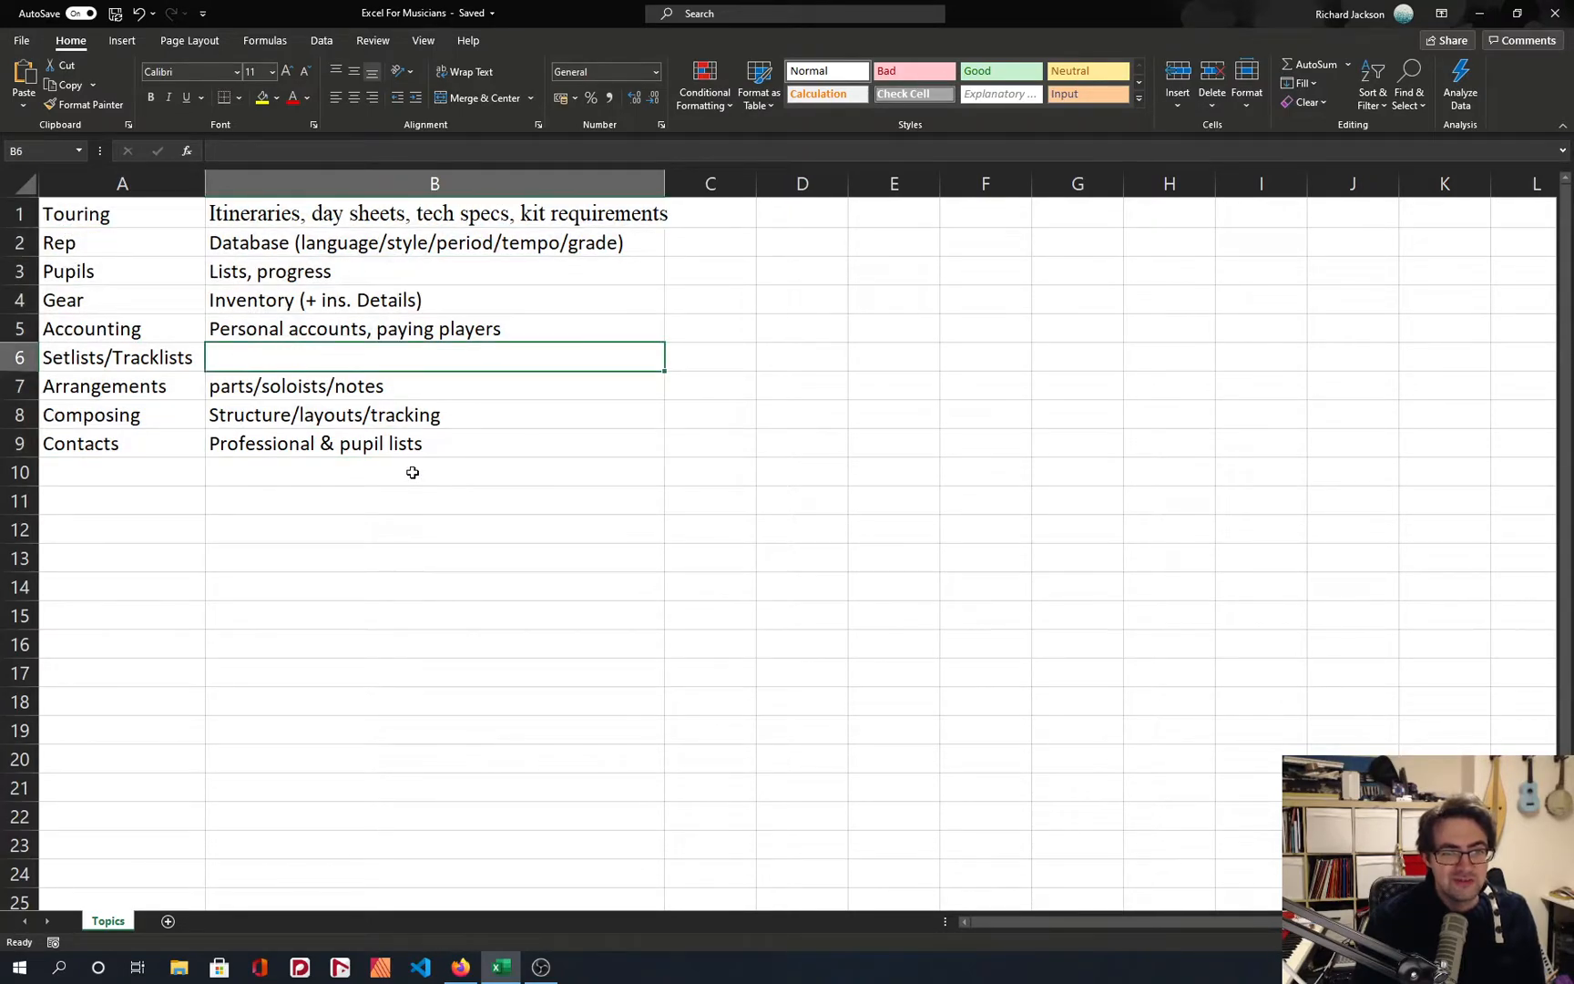
{"action": "left_click", "coordinate": [413, 472]}
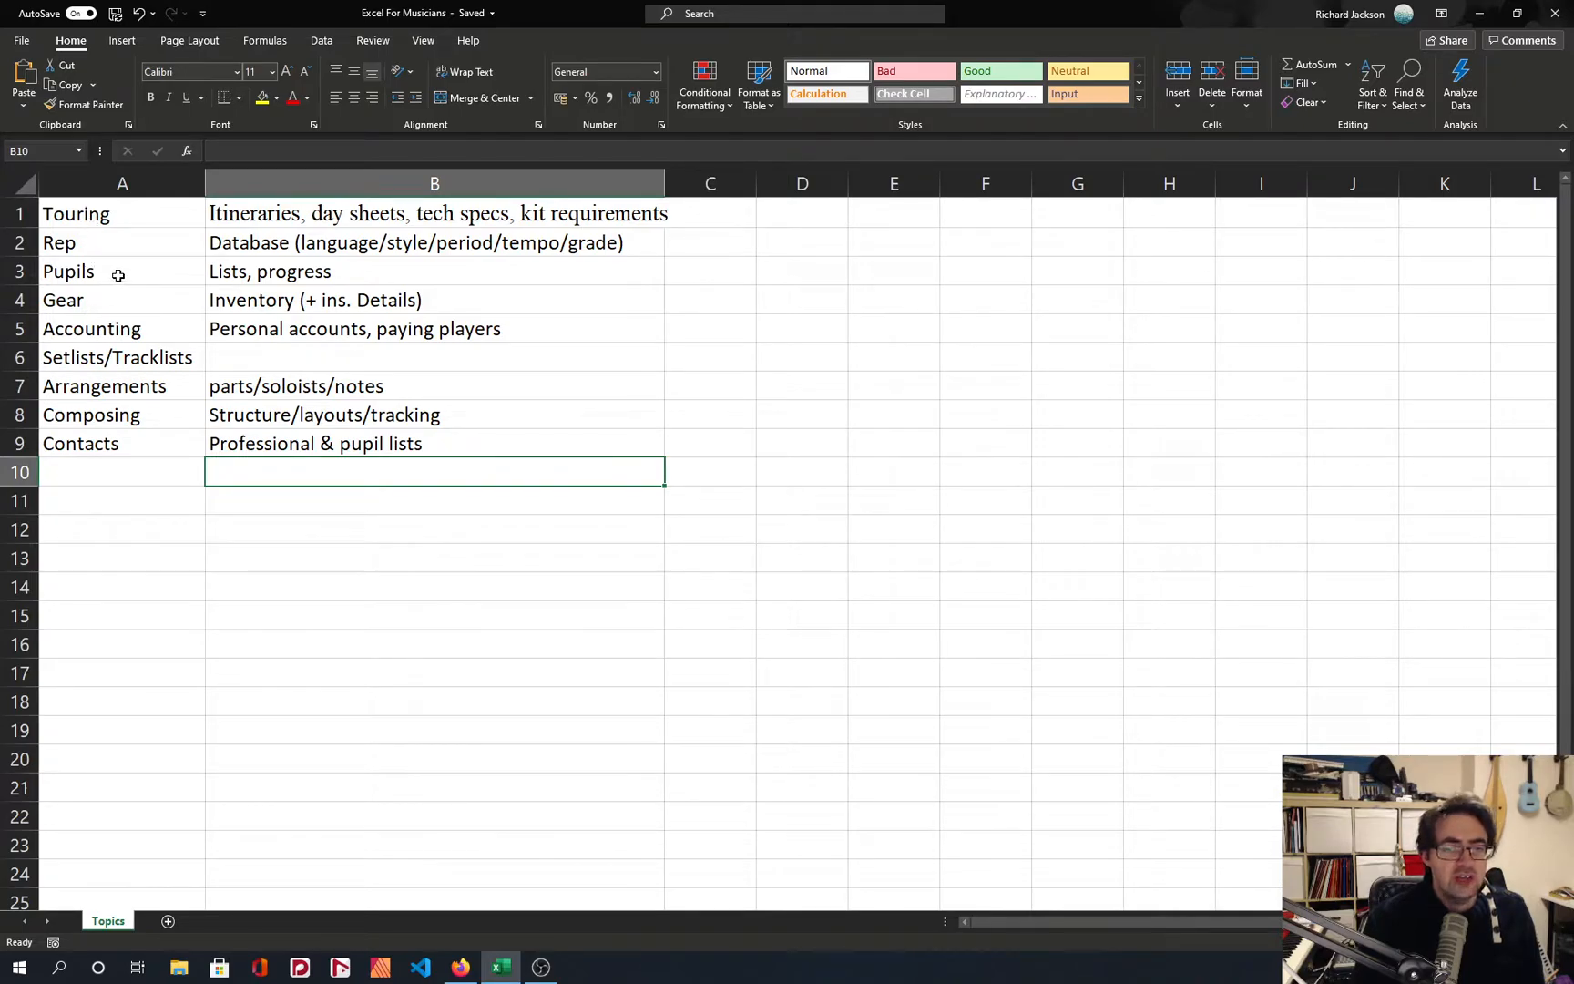
{"action": "left_click_drag", "start_coordinate": [119, 275], "coordinate": [224, 272]}
{"action": "left_click", "coordinate": [250, 276]}
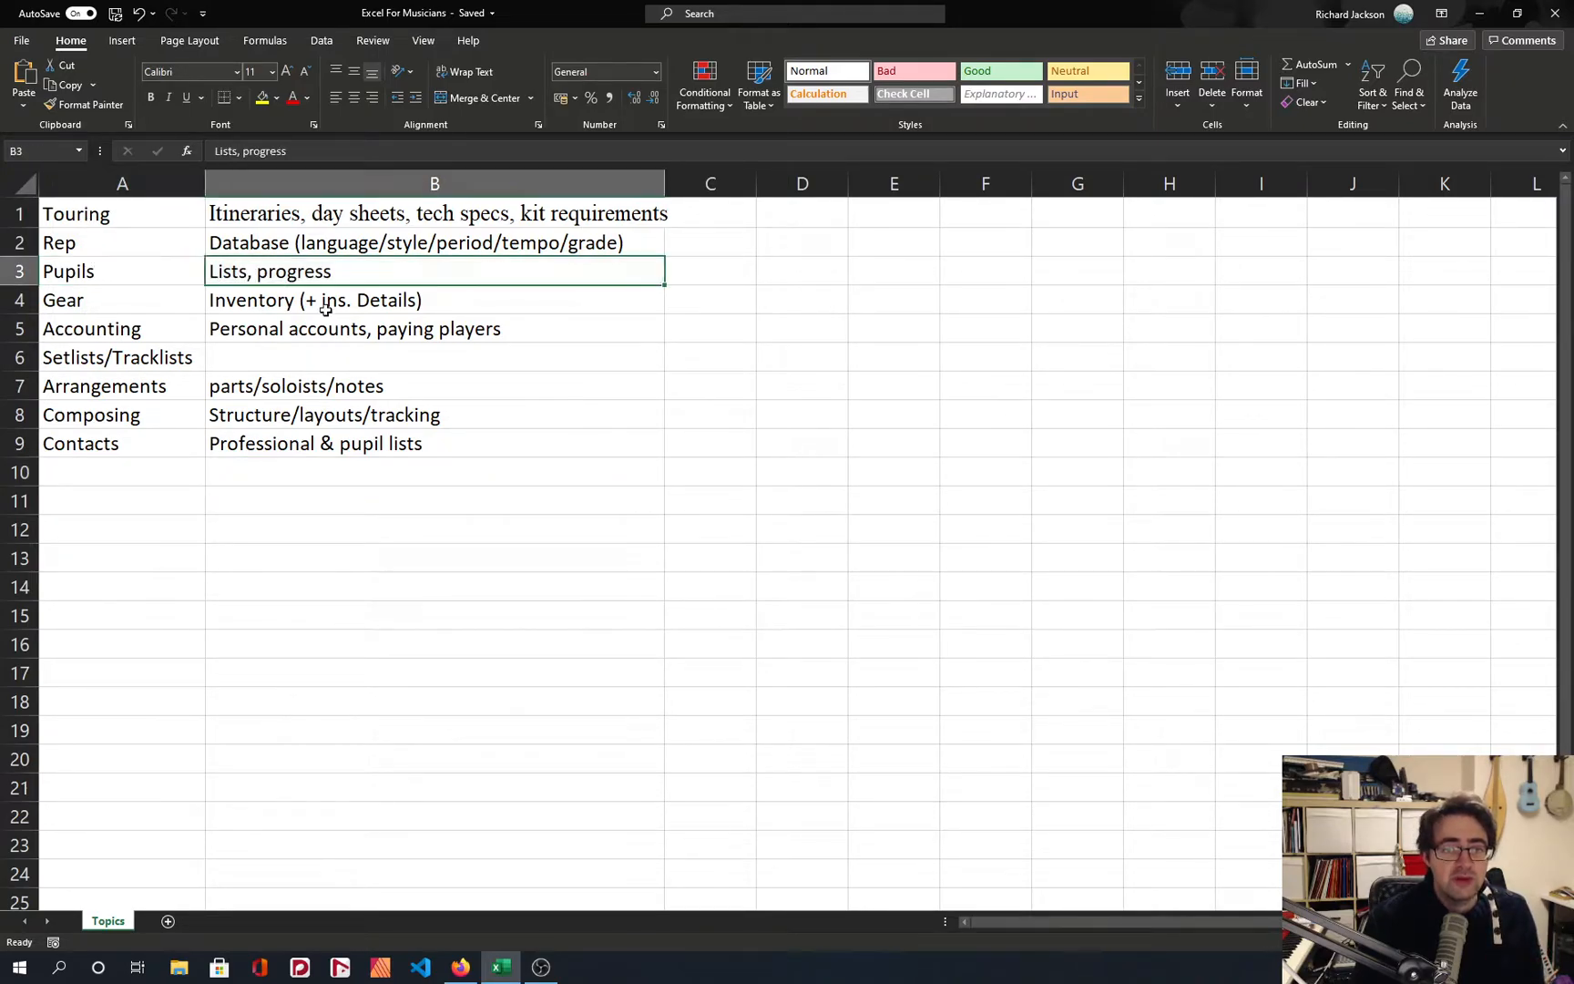
{"action": "left_click_drag", "start_coordinate": [104, 269], "coordinate": [224, 271]}
{"action": "left_click", "coordinate": [224, 270]}
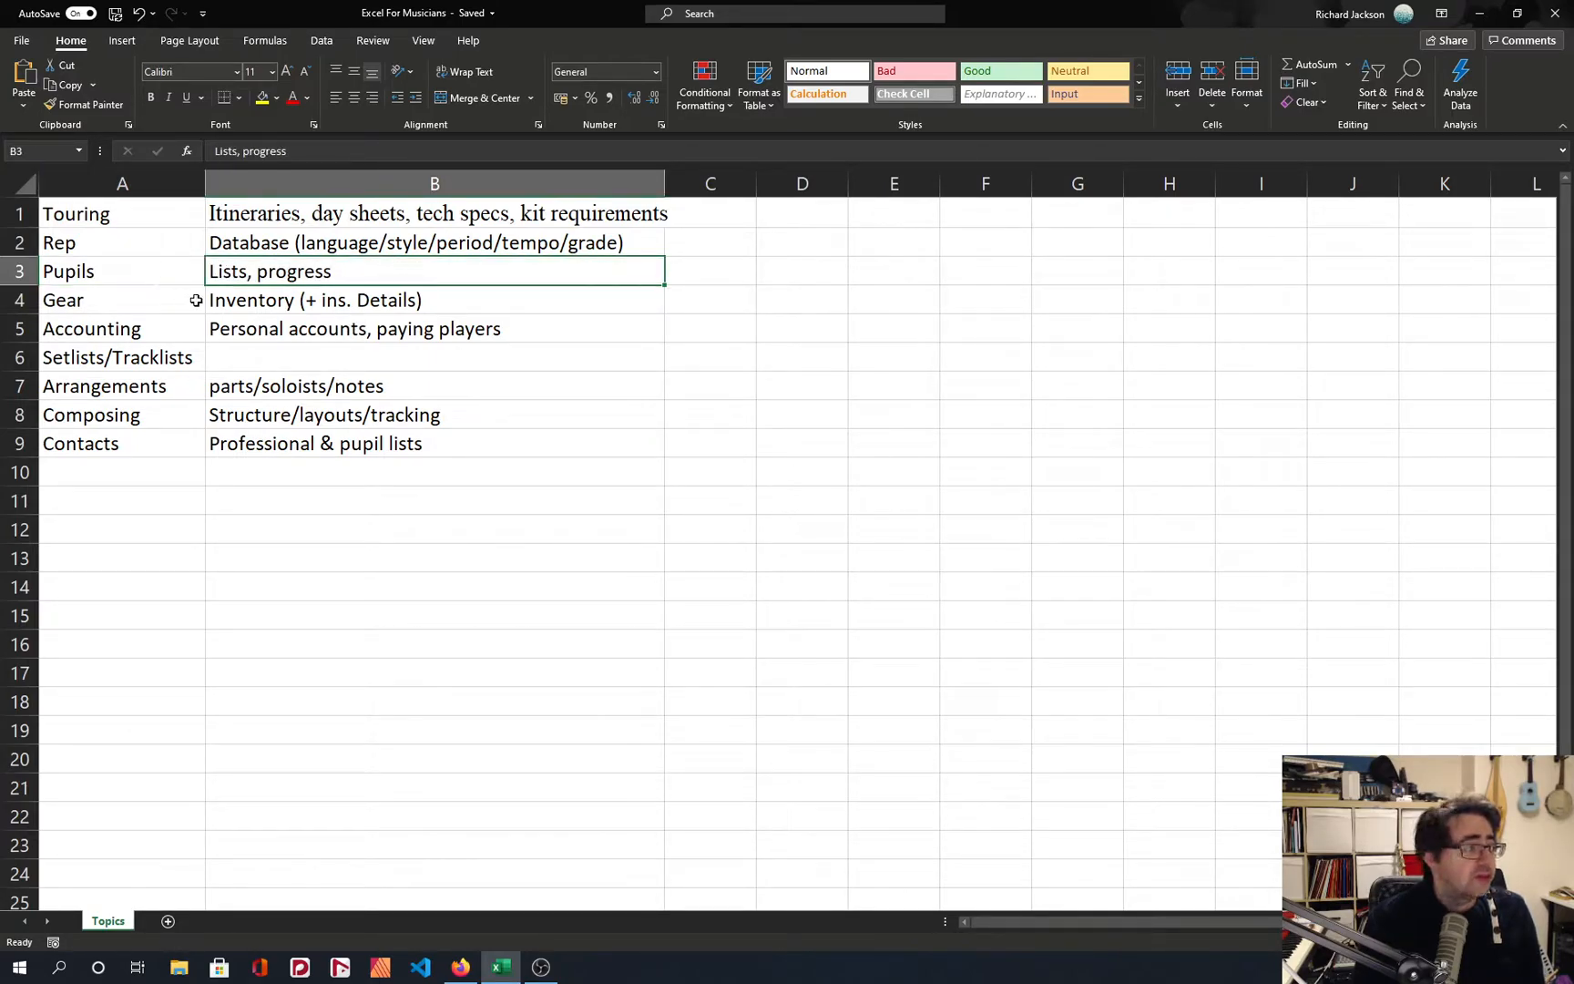
Add a new worksheet after Topics and name it "Pupil List".
{"action": "left_click", "coordinate": [167, 921]}
{"action": "double_click", "coordinate": [172, 924]}
{"action": "type", "text": "Pupil List"}
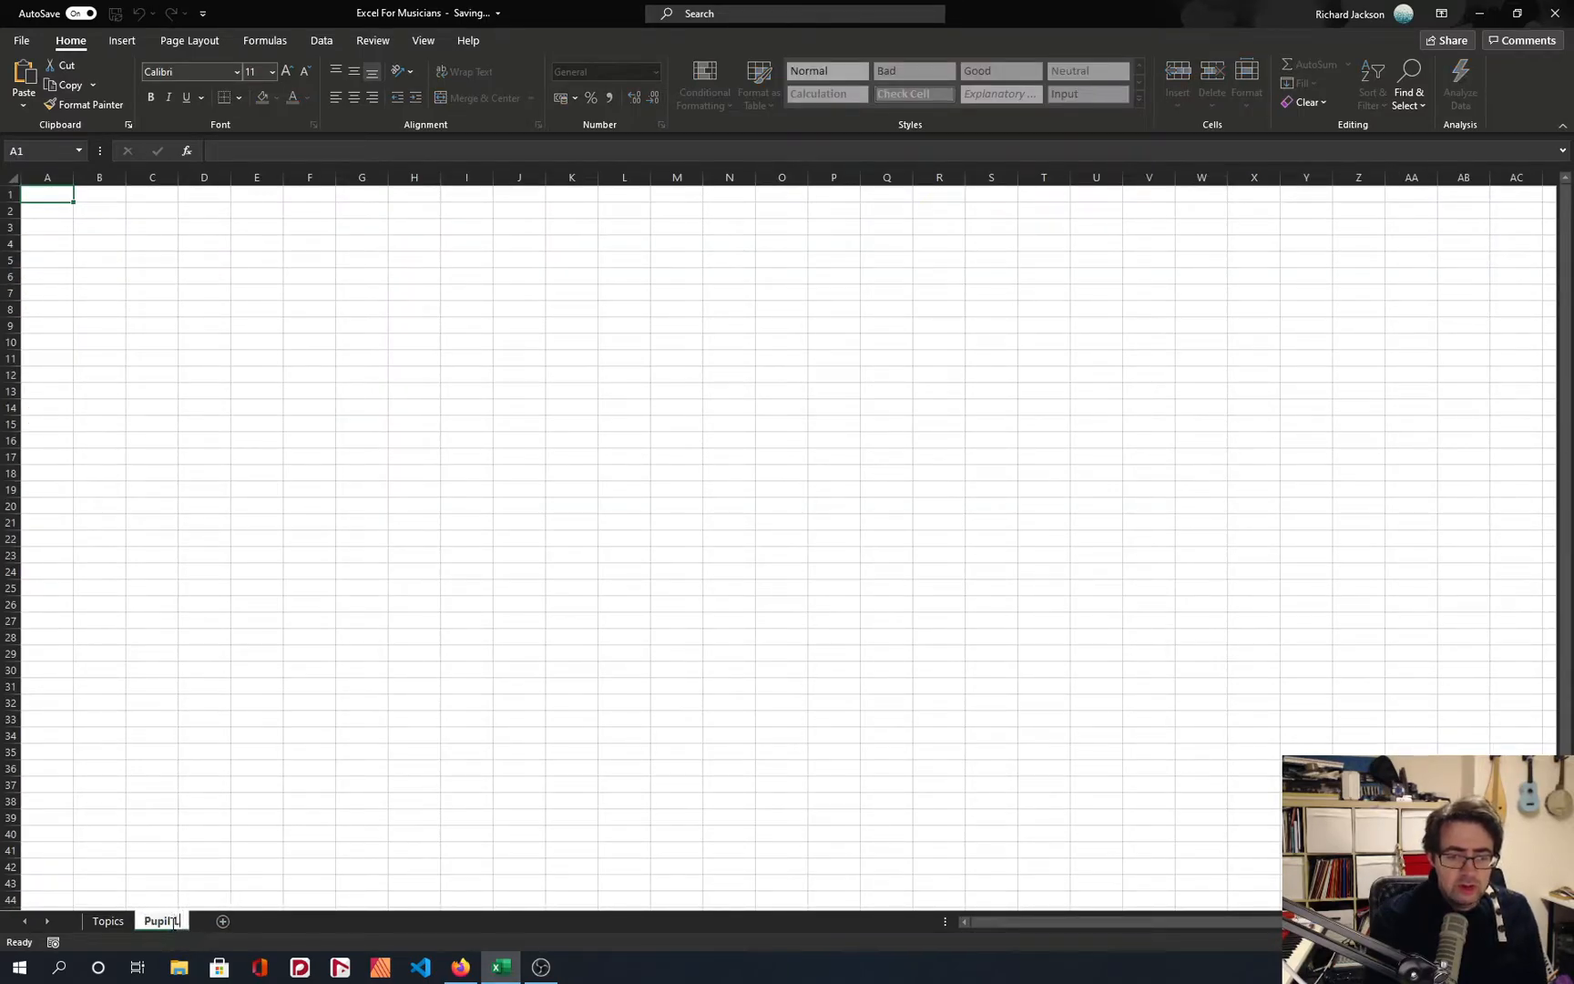
{"action": "key", "text": "Return"}
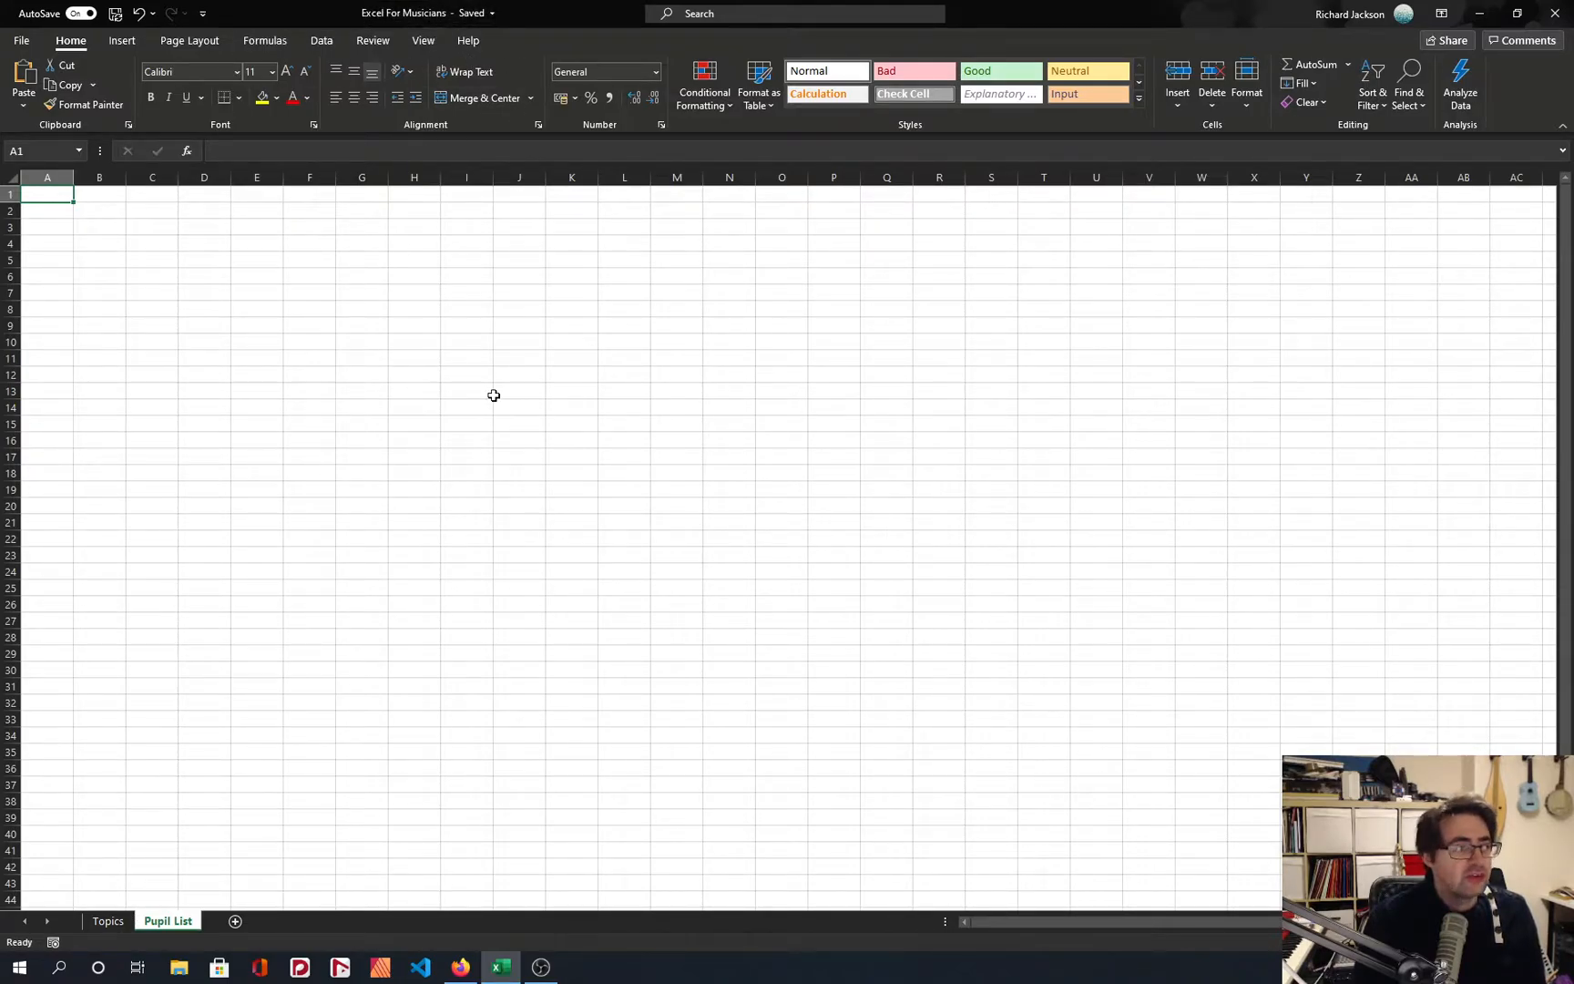
Switch between the Topics and Pupil List sheets, and add another blank worksheet after Pupil List.
{"action": "left_click", "coordinate": [117, 922]}
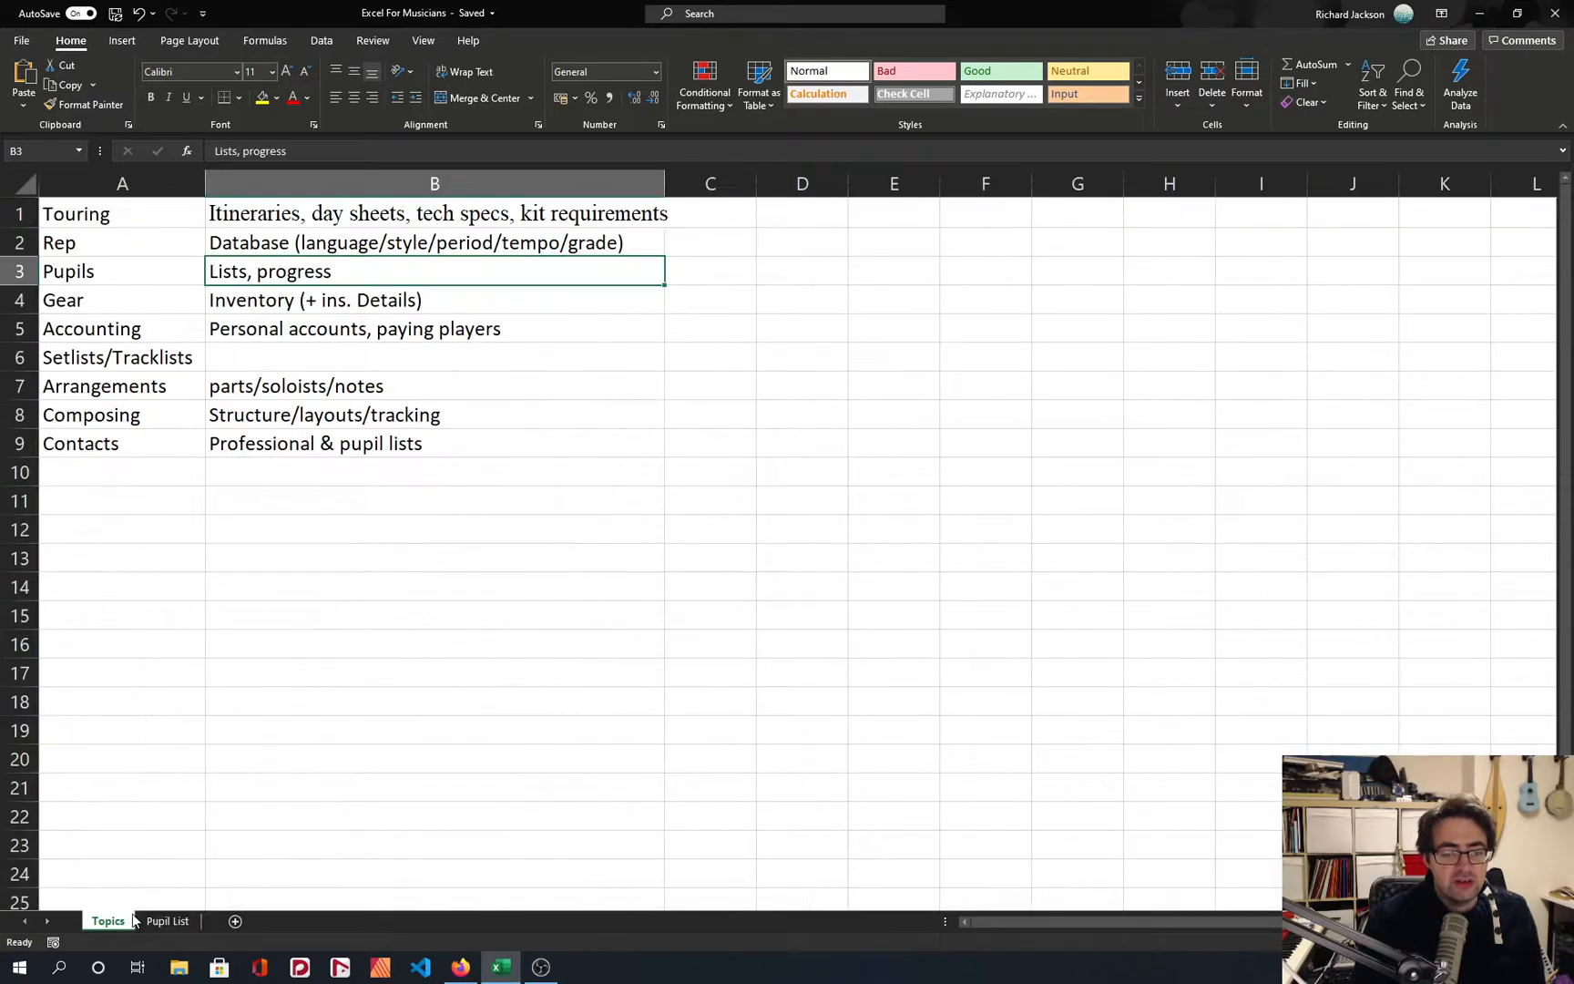
{"action": "left_click", "coordinate": [163, 922]}
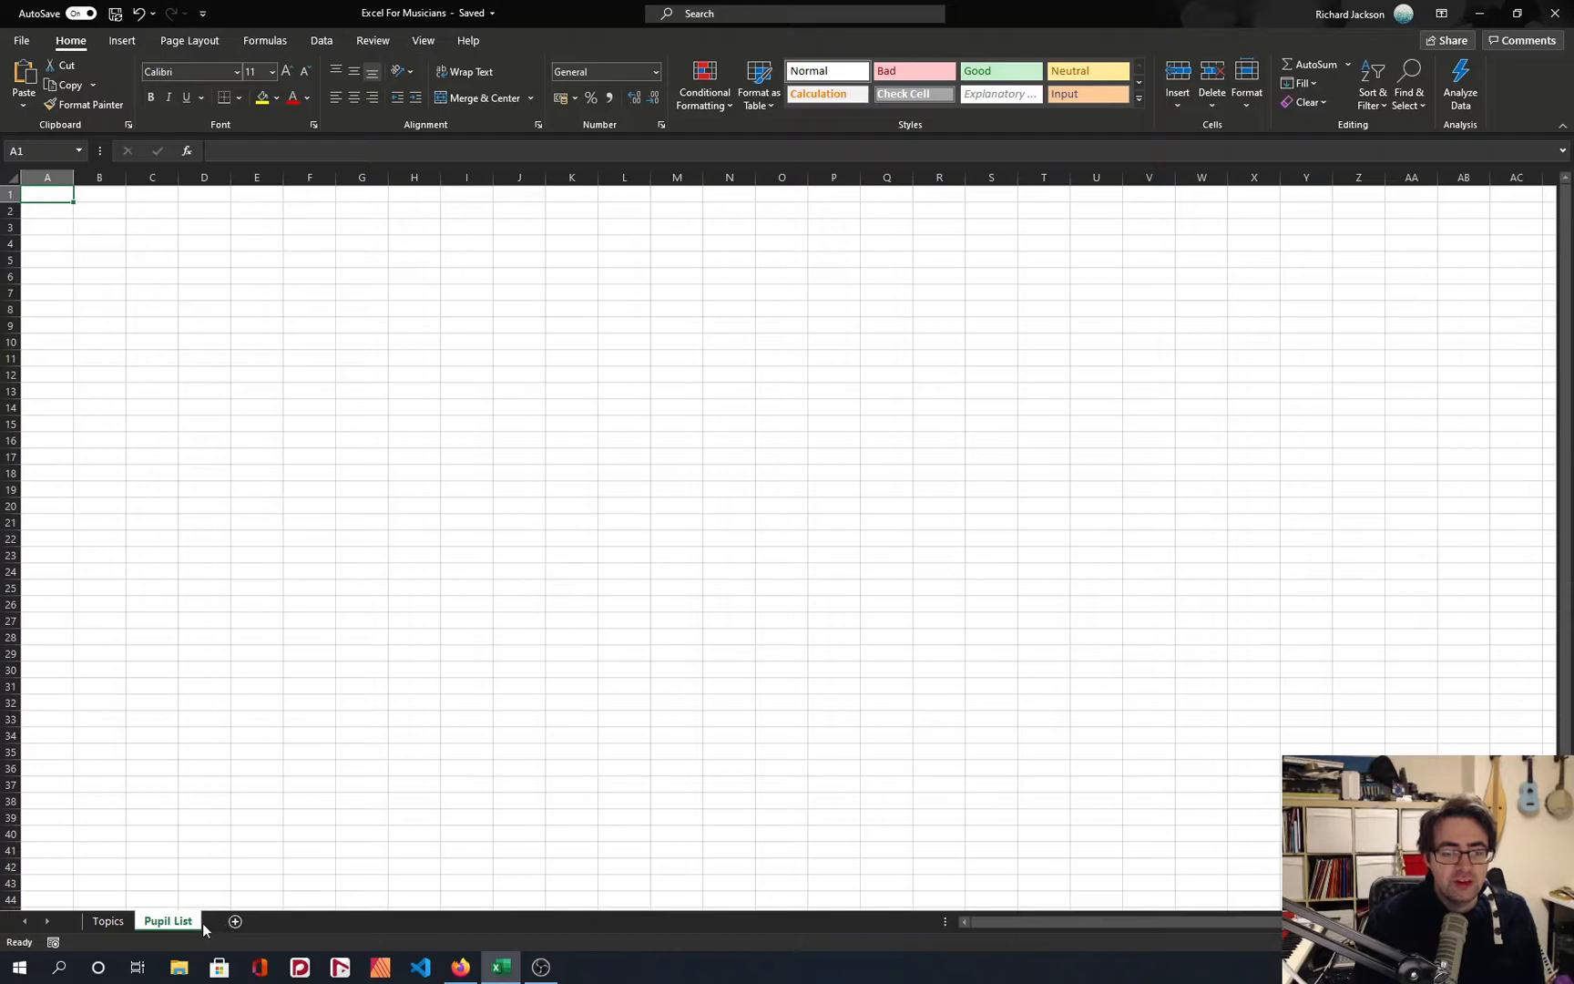
{"action": "left_click", "coordinate": [236, 923]}
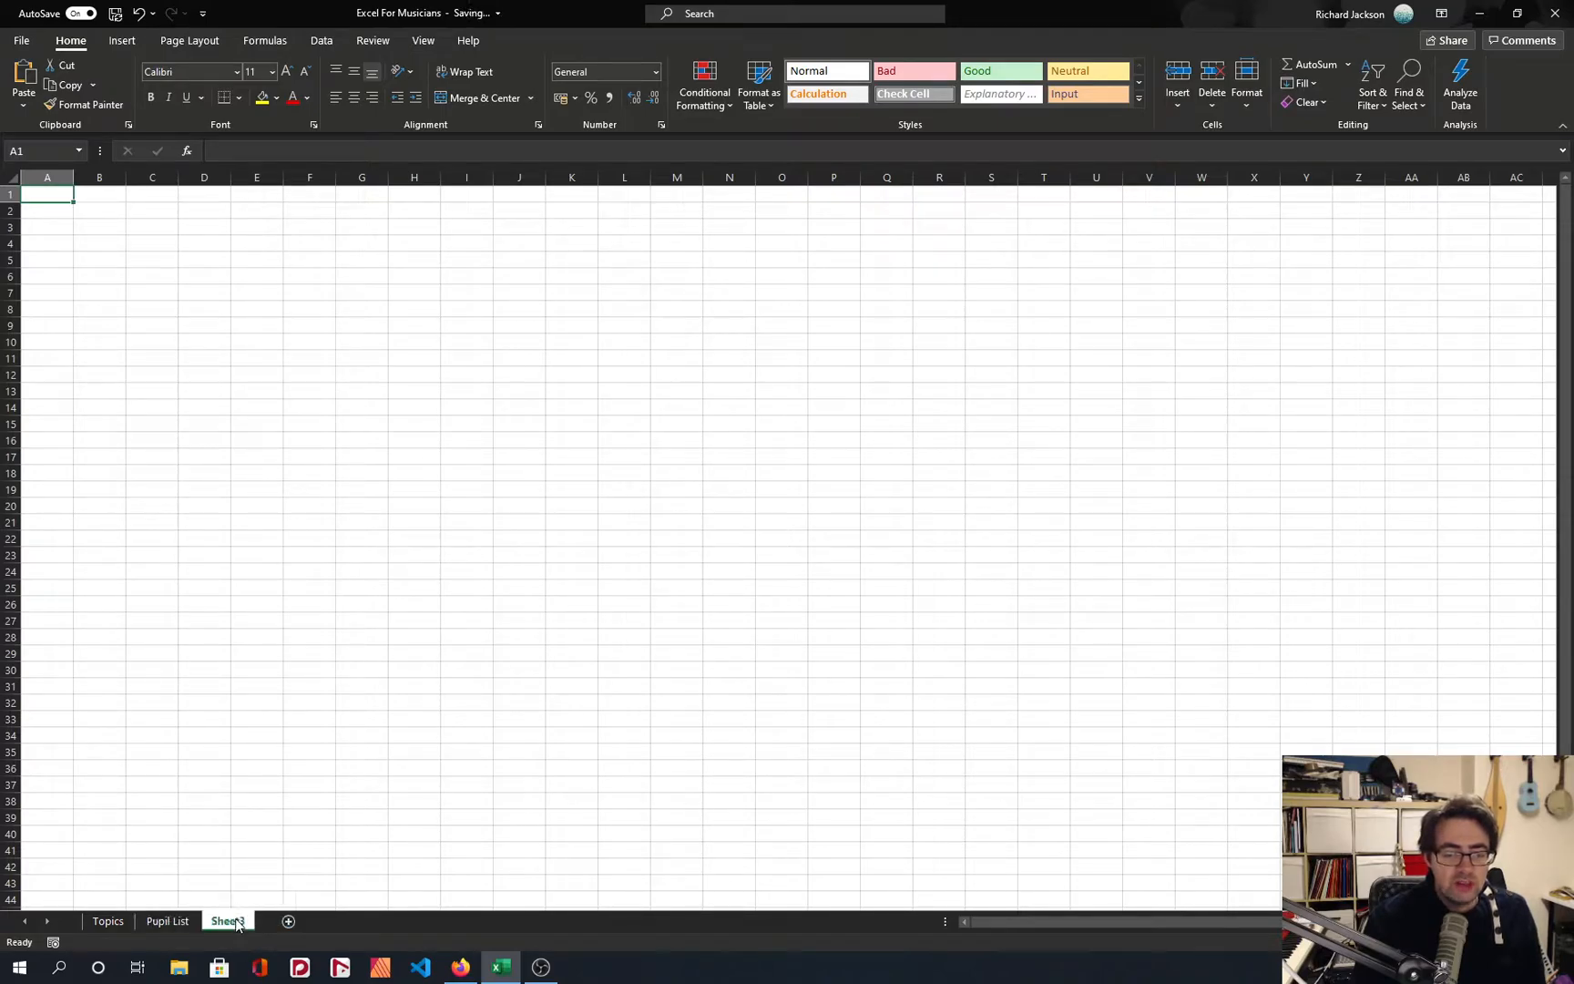
{"action": "right_click", "coordinate": [229, 921]}
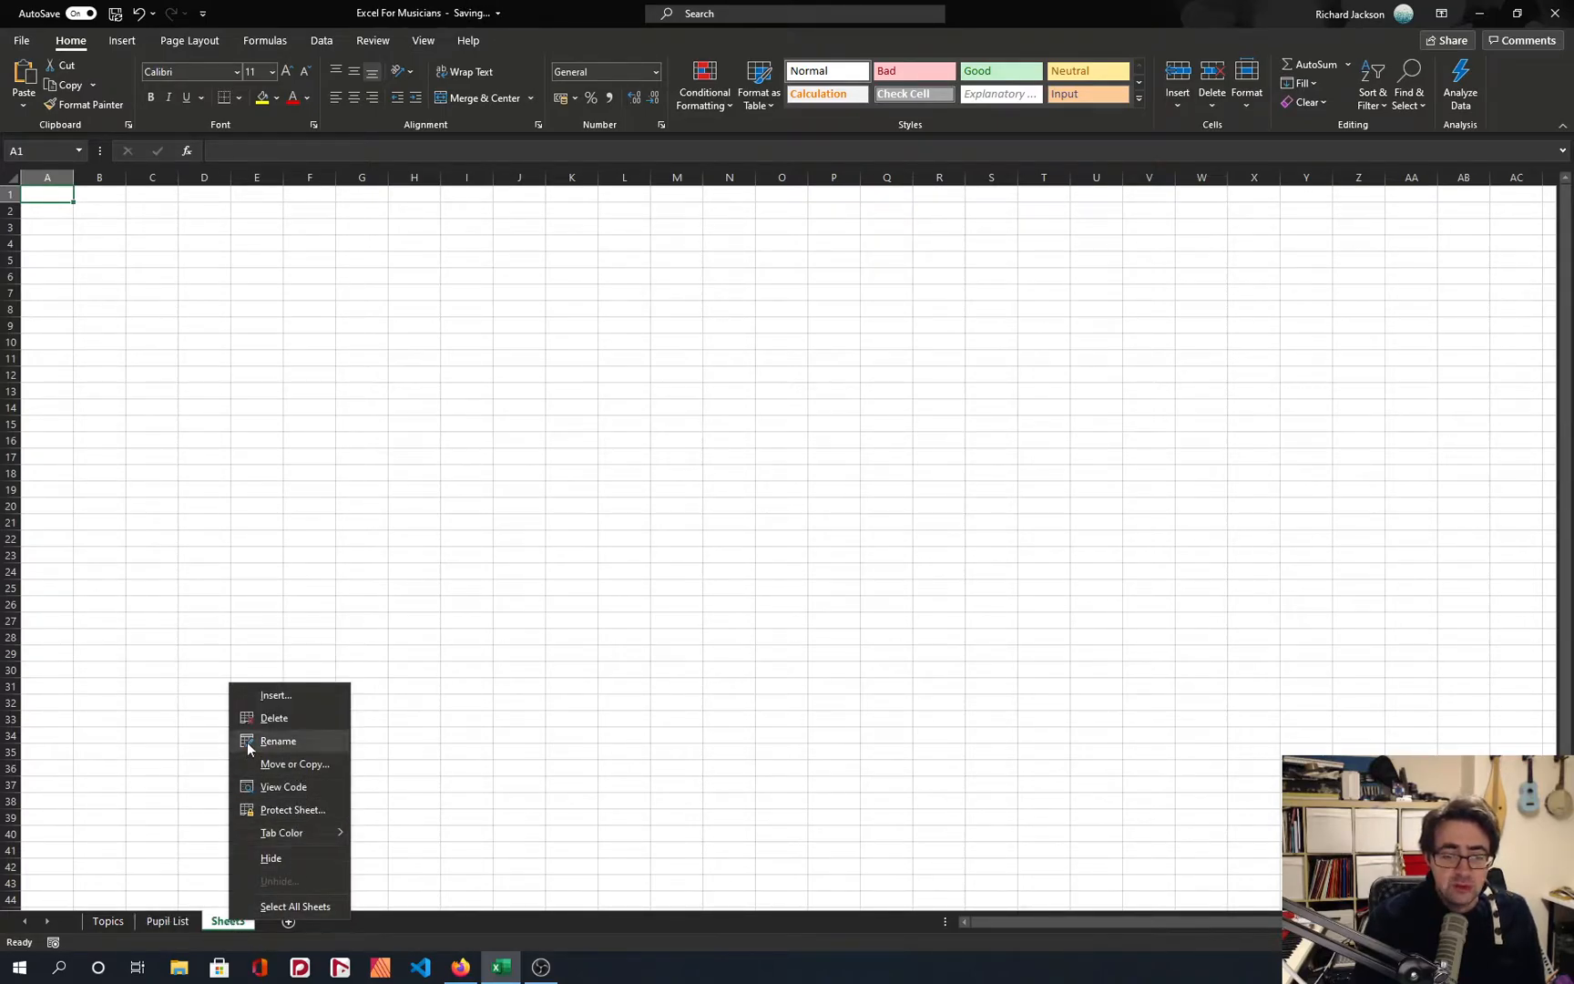
{"action": "left_click", "coordinate": [130, 836]}
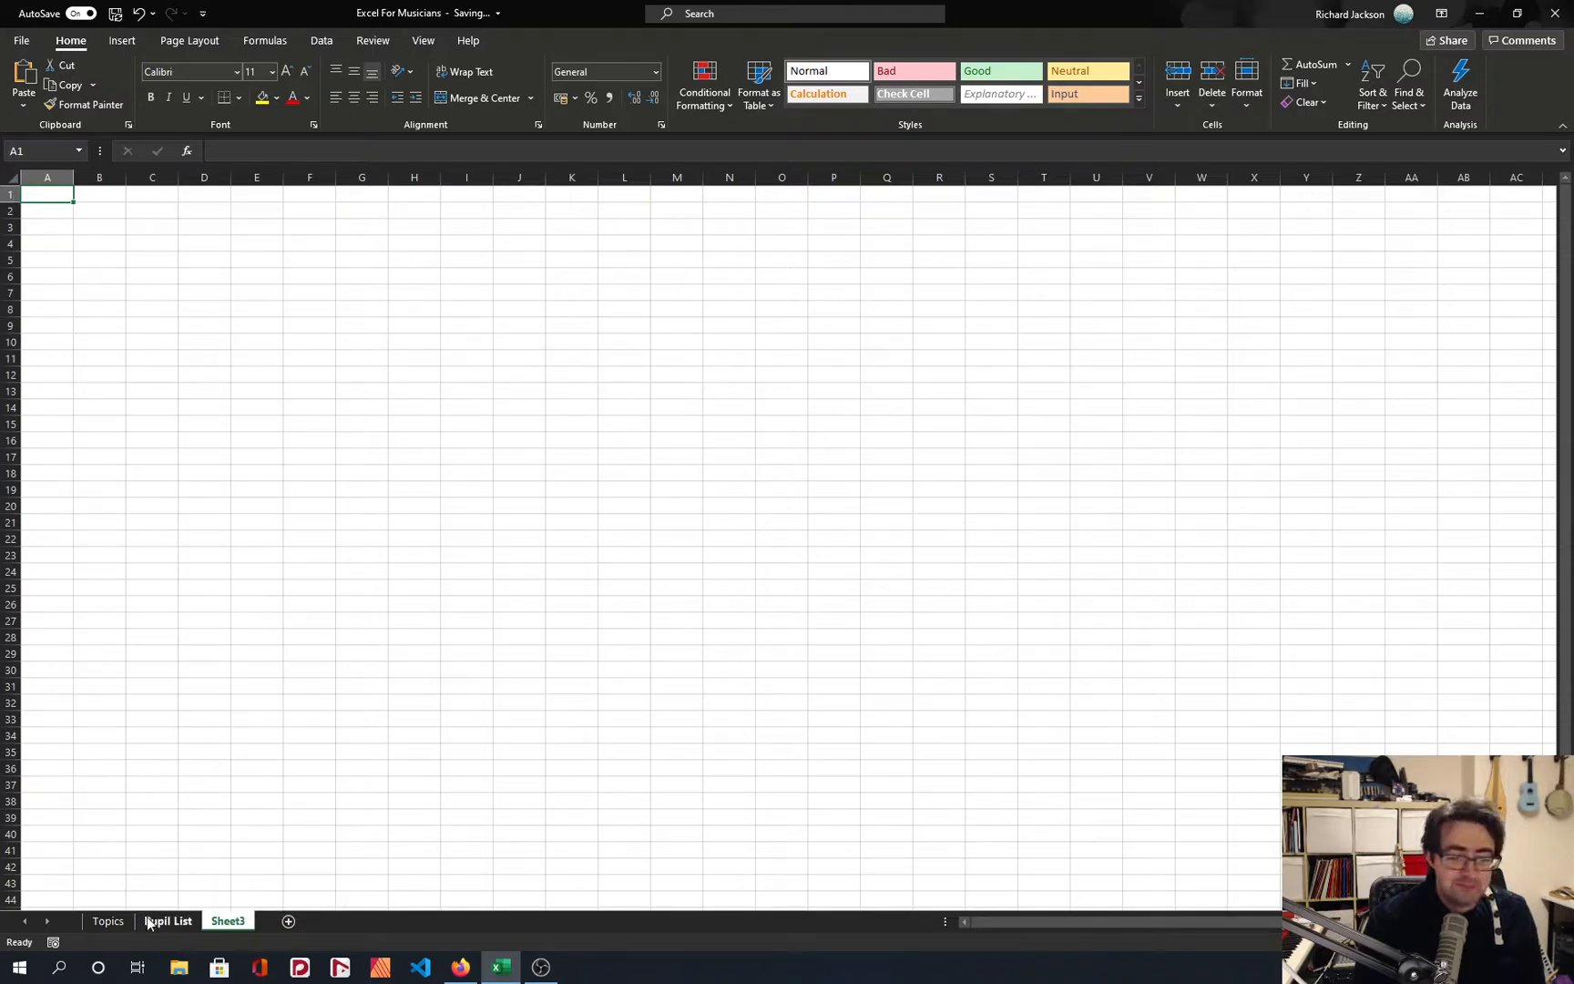
Enter "Version 1" in cell A1 of the Pupil List sheet.
{"action": "left_click", "coordinate": [156, 922]}
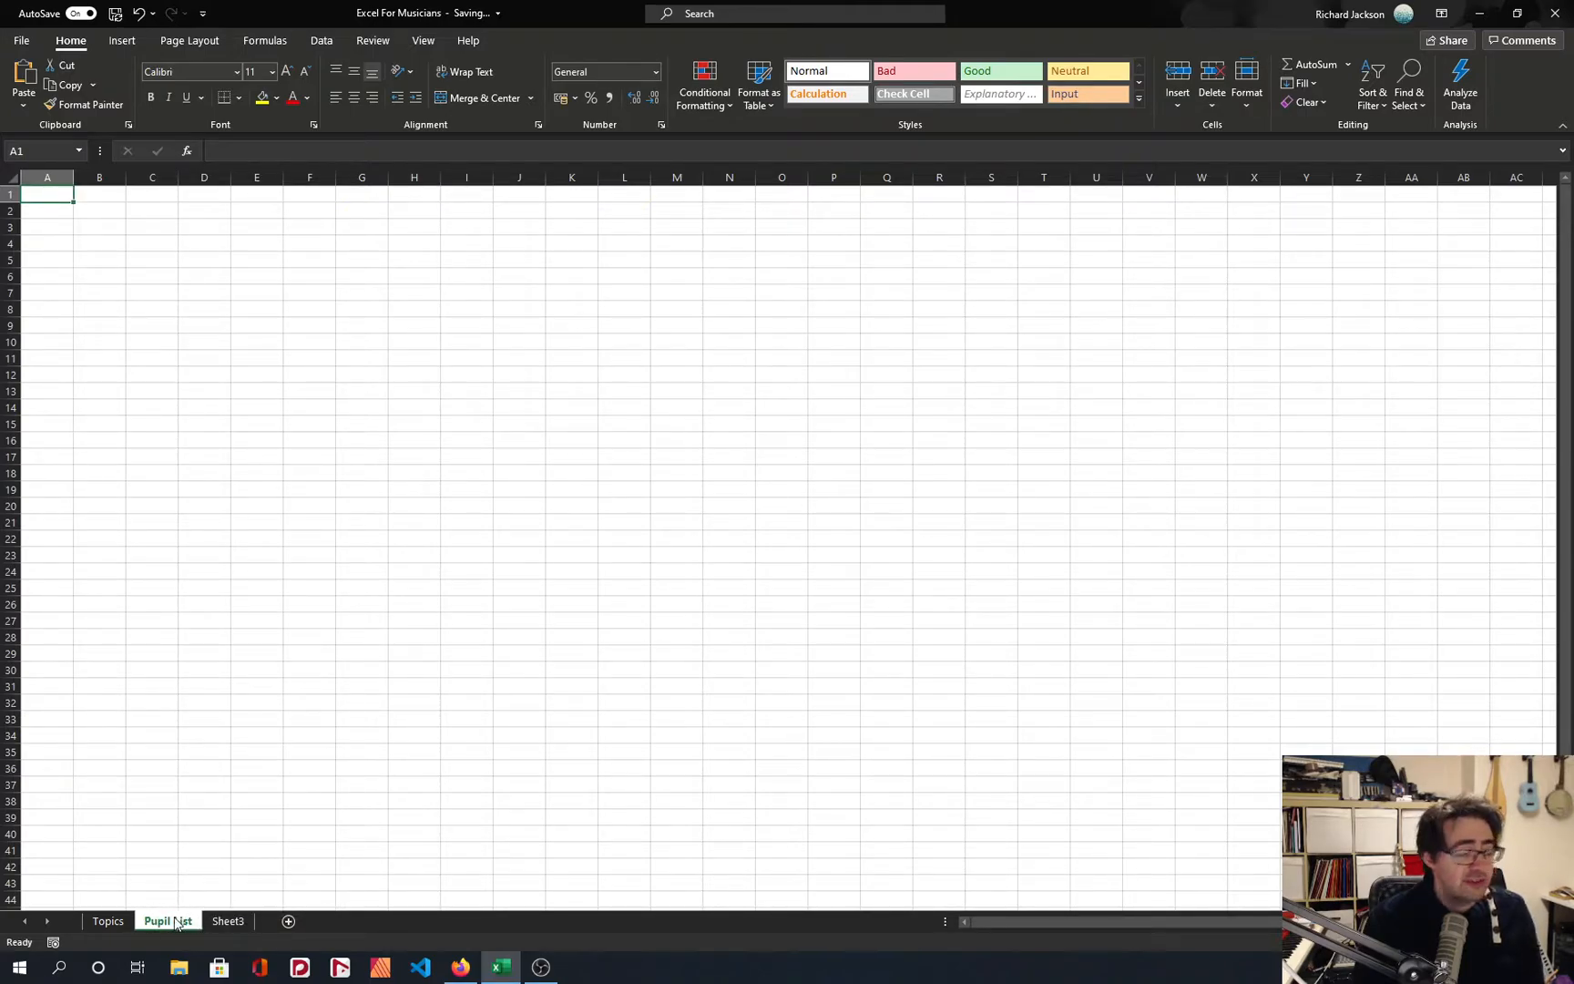
{"action": "right_click", "coordinate": [176, 923]}
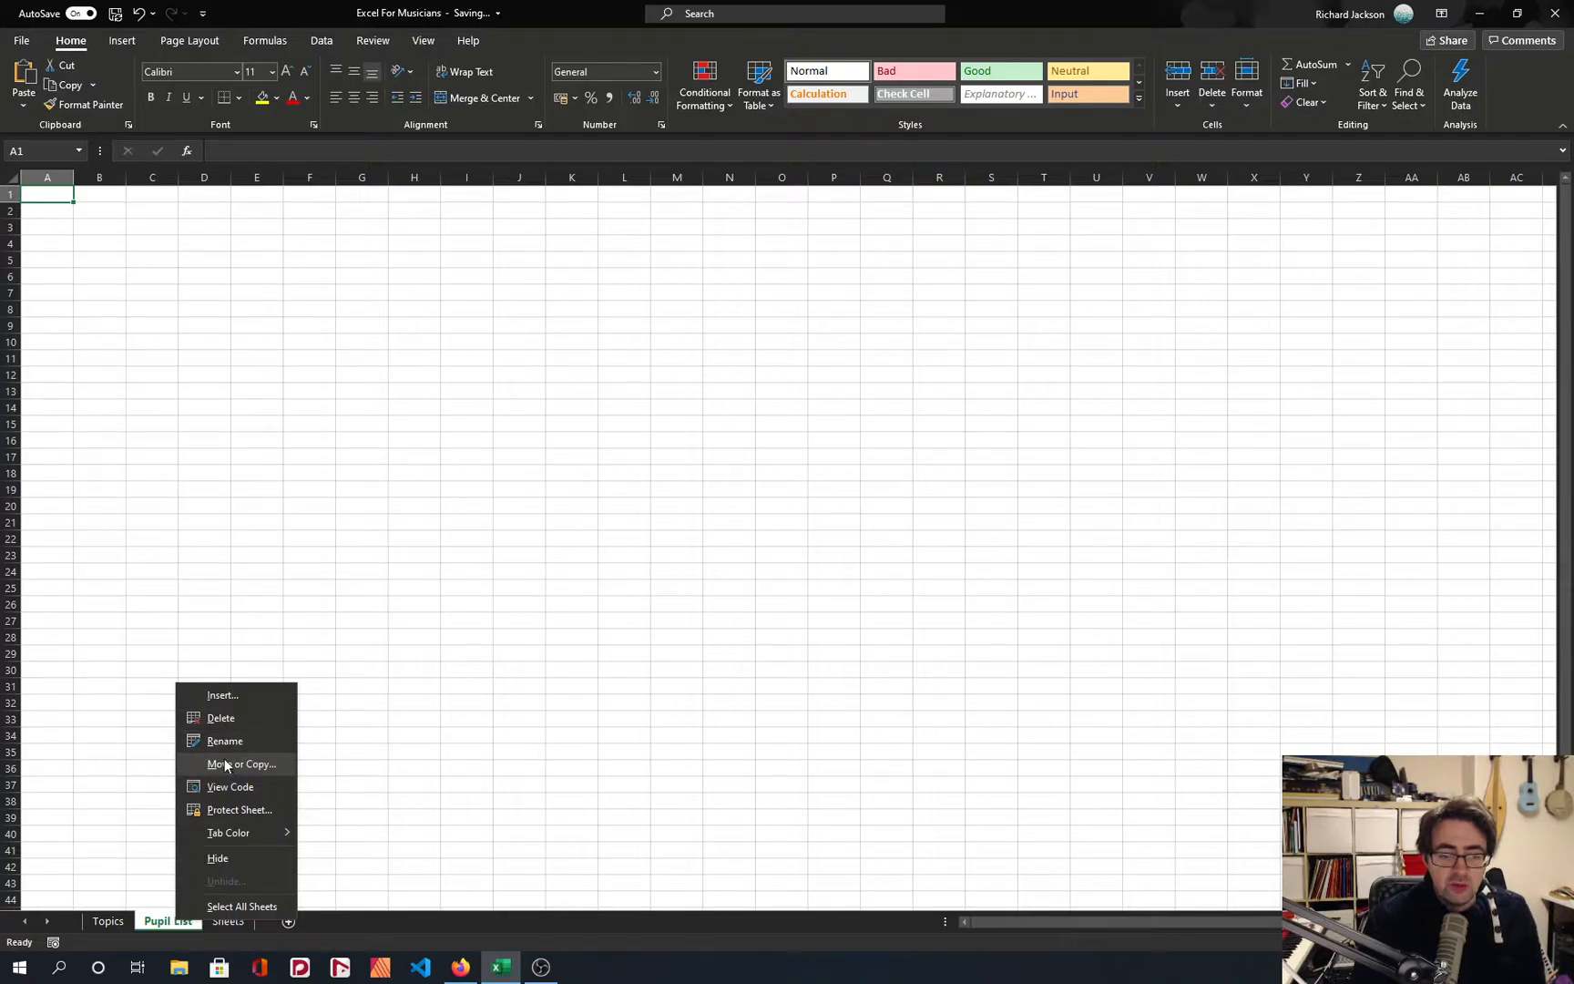
{"action": "left_click", "coordinate": [153, 754]}
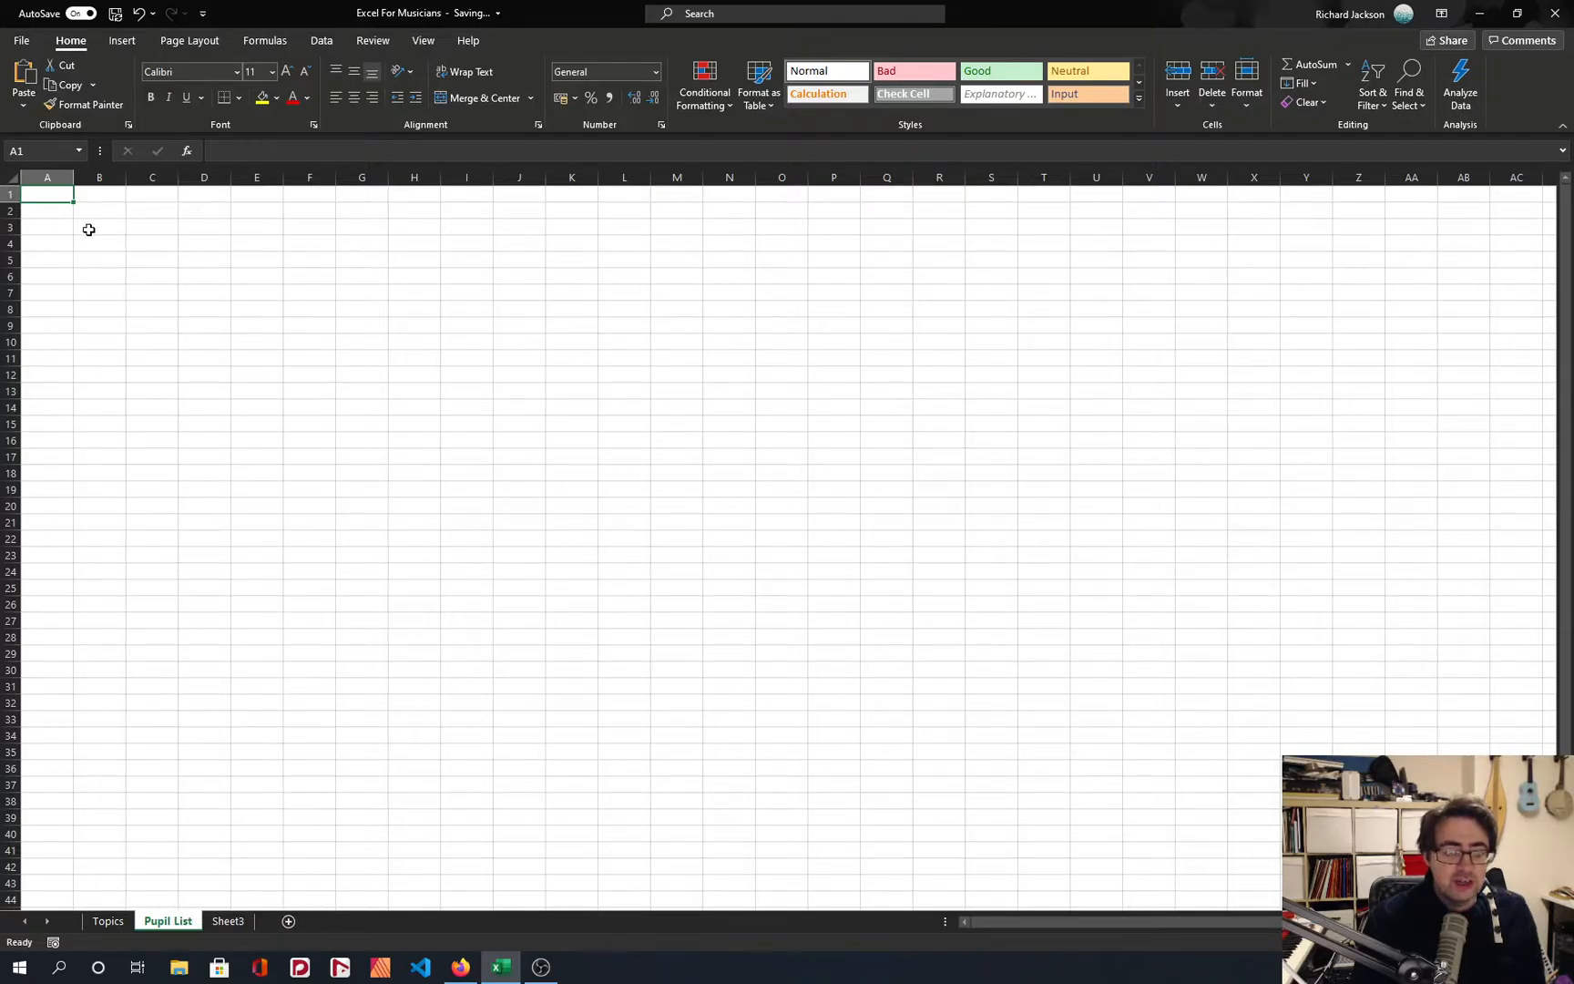
{"action": "type", "text": "Verse 1"}
{"action": "key", "text": "Return"}
{"action": "key", "text": "Up"}
{"action": "key", "text": "F2"}
{"action": "key", "text": "Left"}
{"action": "key", "text": "Left"}
{"action": "key", "text": "Left"}
{"action": "key", "text": "BackSpace"}
{"action": "type", "text": "sion"}
{"action": "key", "text": "Delete"}
{"action": "key", "text": "Return"}
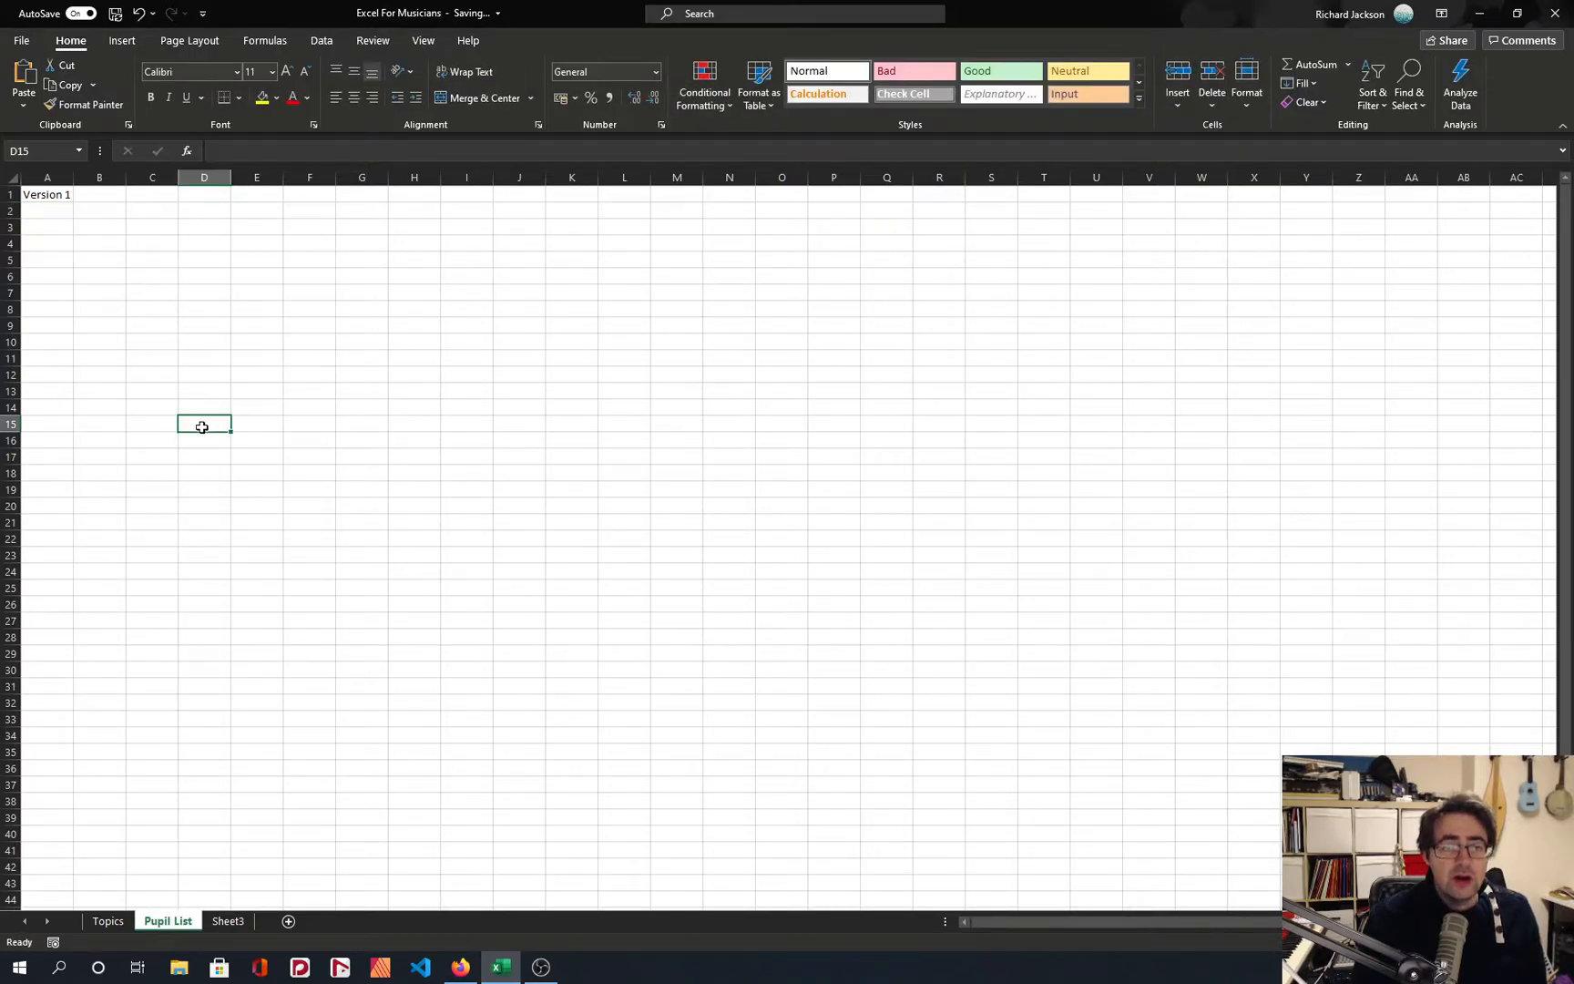
{"action": "left_click", "coordinate": [64, 212]}
{"action": "right_click", "coordinate": [177, 922]}
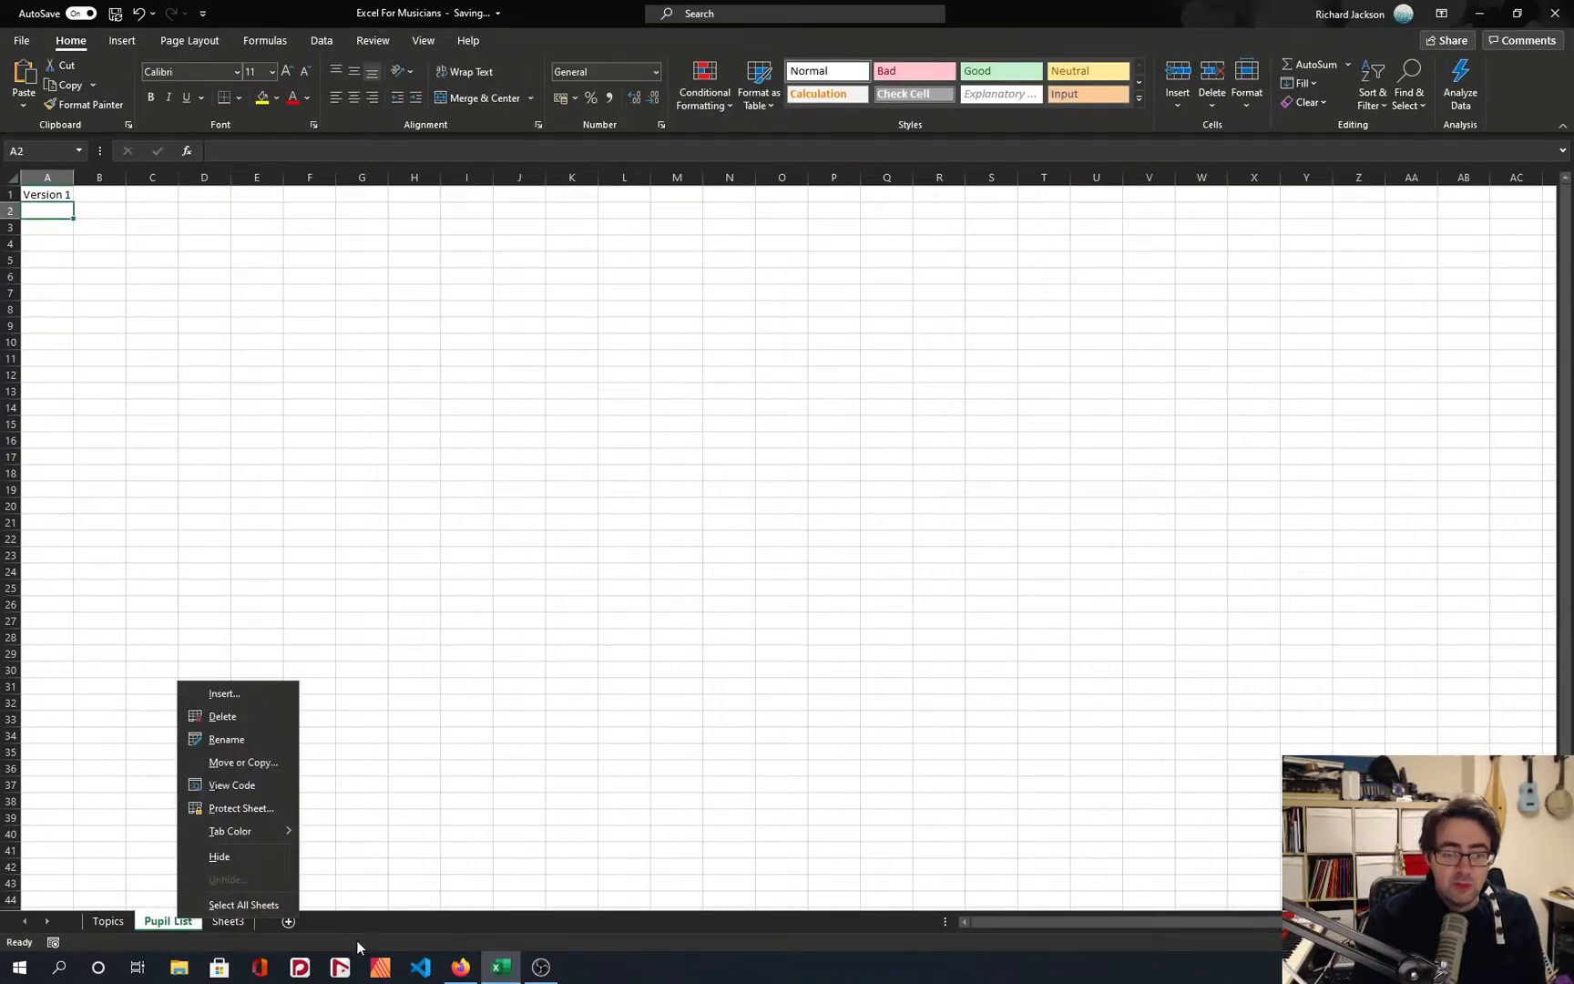
{"action": "left_click", "coordinate": [245, 761]}
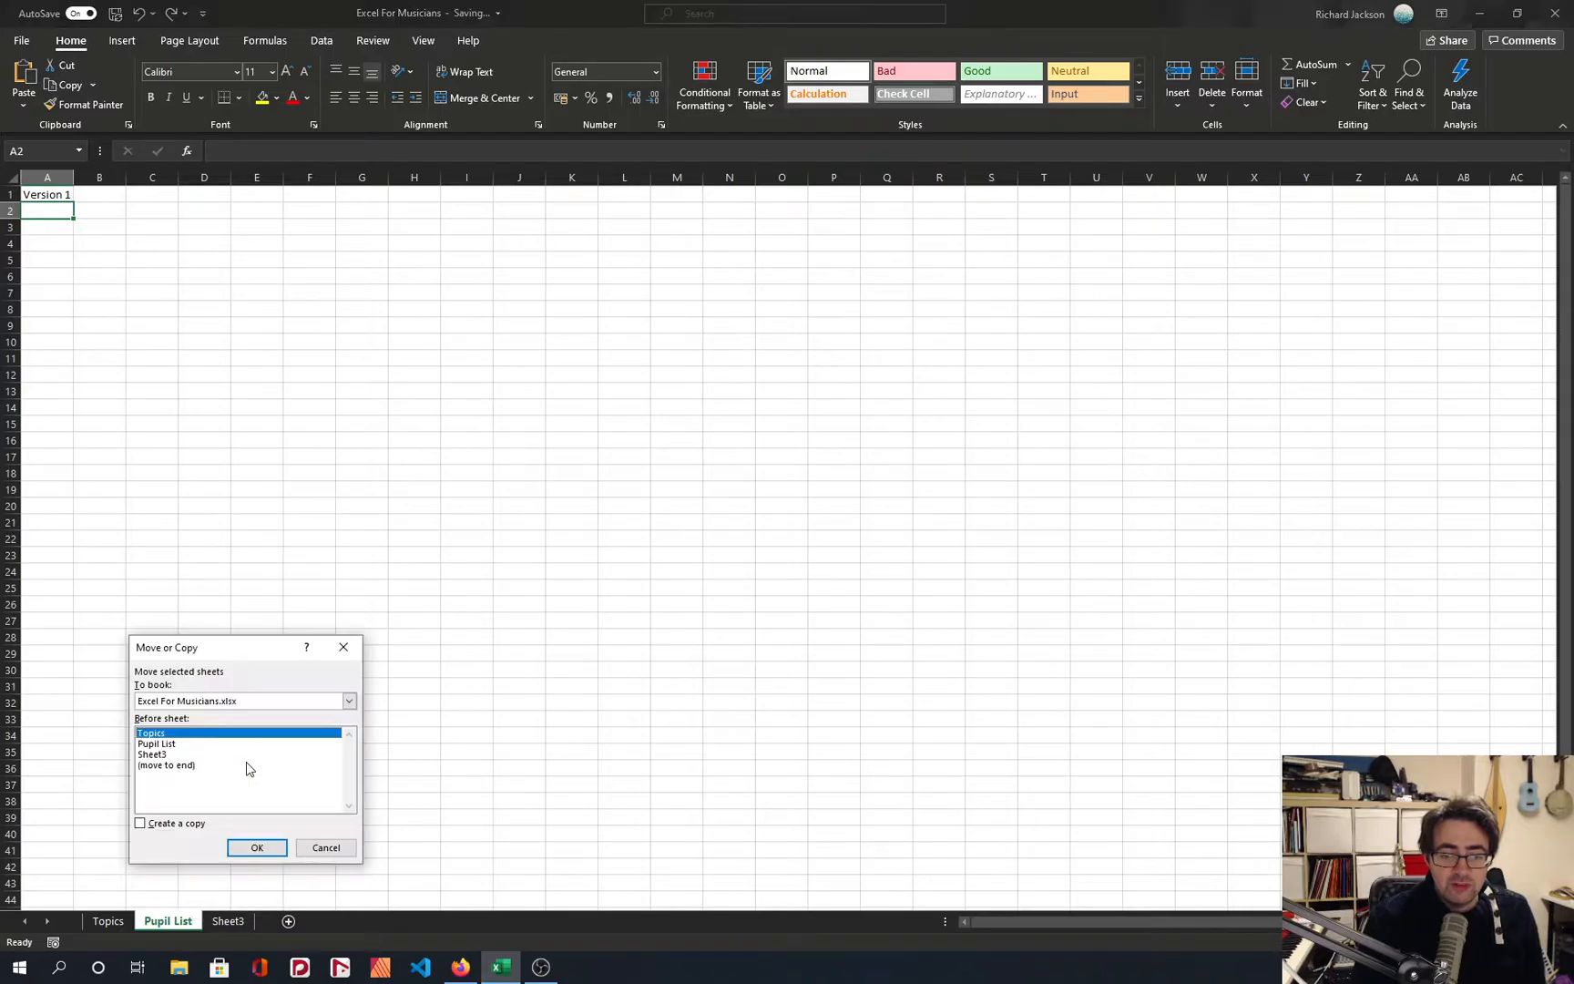
{"action": "left_click", "coordinate": [181, 824]}
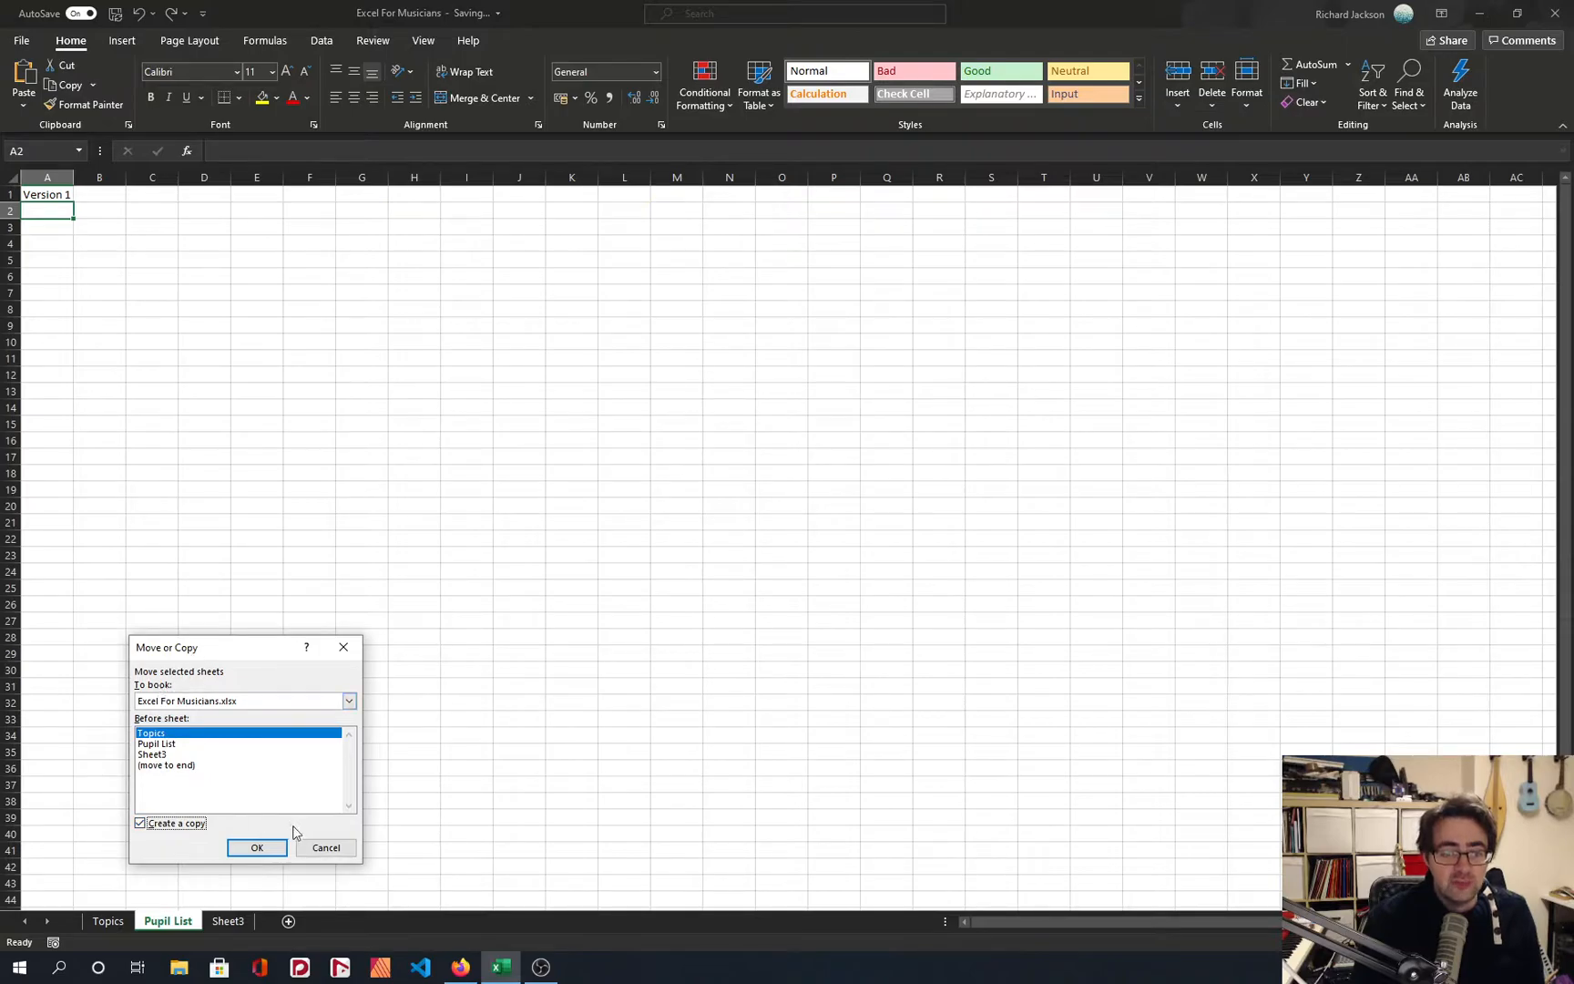
{"action": "left_click", "coordinate": [304, 839]}
Create a copy of the Pupil List sheet at the end of the Excel For Musicians workbook.
{"action": "right_click", "coordinate": [178, 922]}
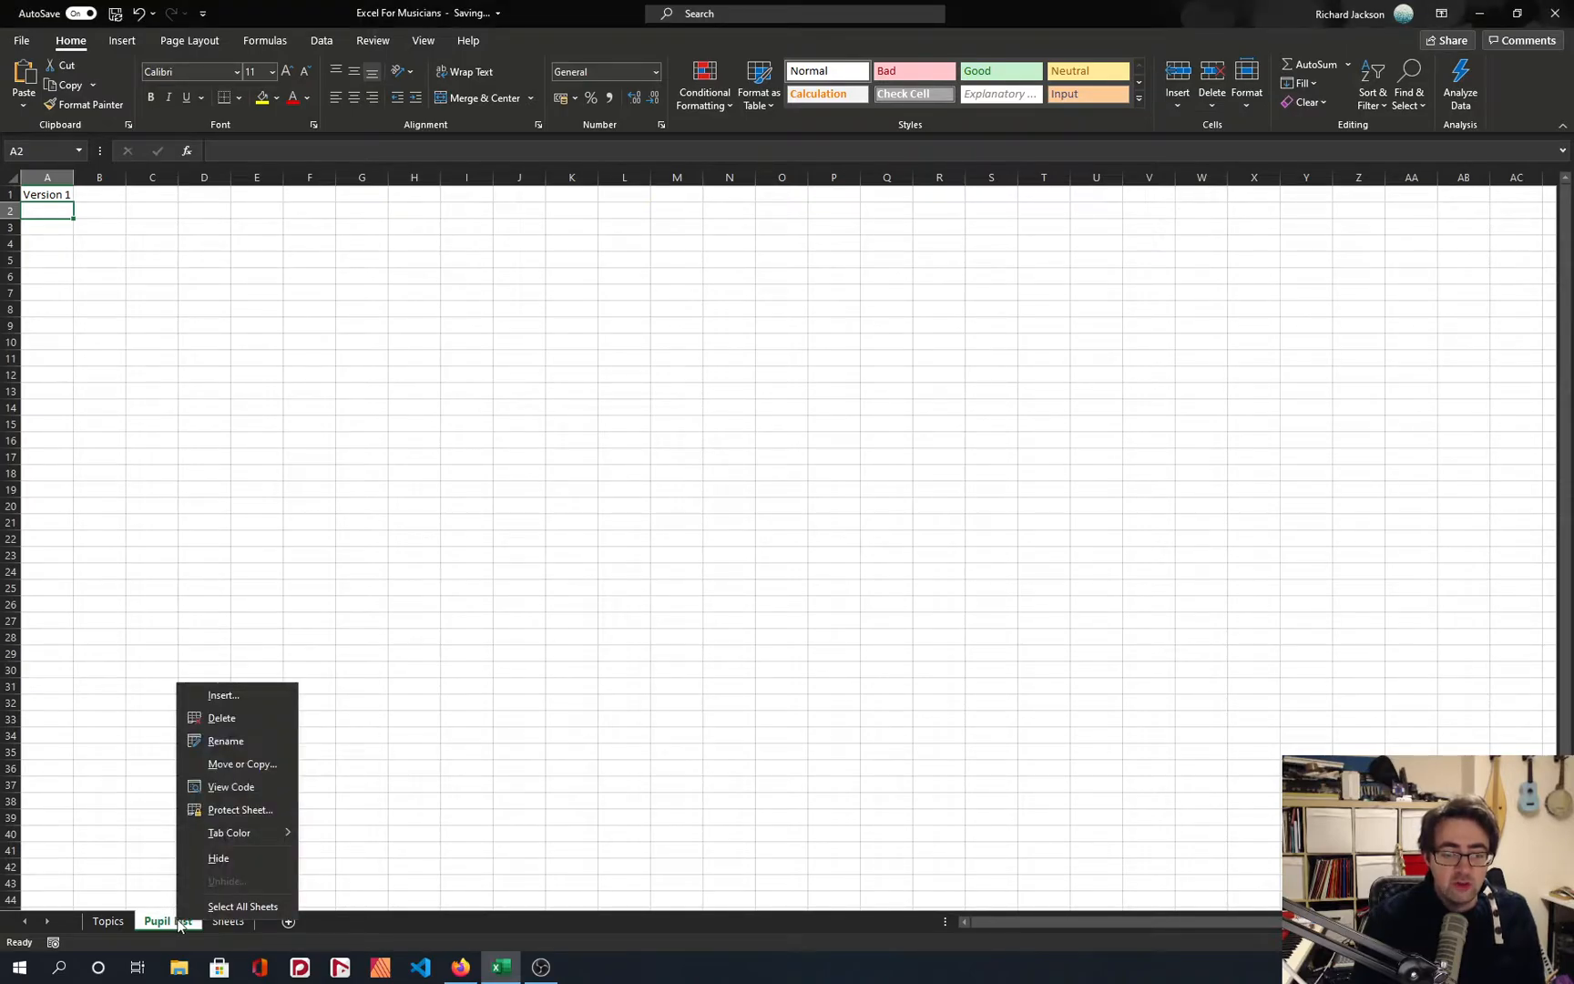
{"action": "left_click", "coordinate": [256, 763]}
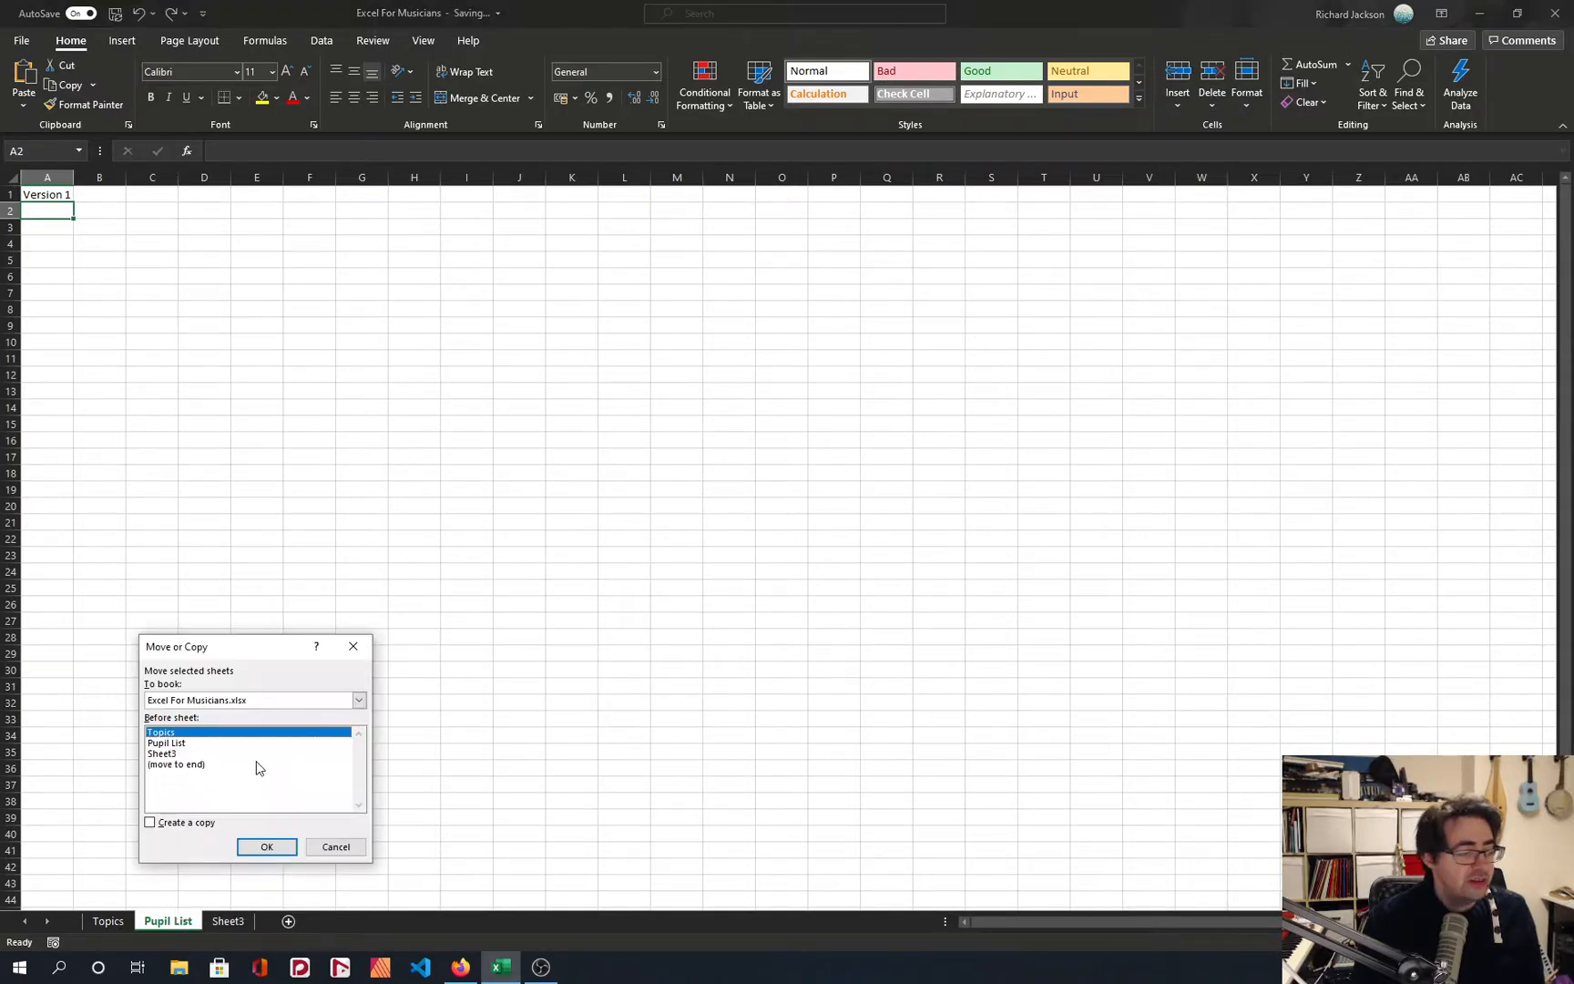
{"action": "left_click", "coordinate": [176, 764]}
{"action": "left_click", "coordinate": [150, 822]}
{"action": "left_click", "coordinate": [266, 846]}
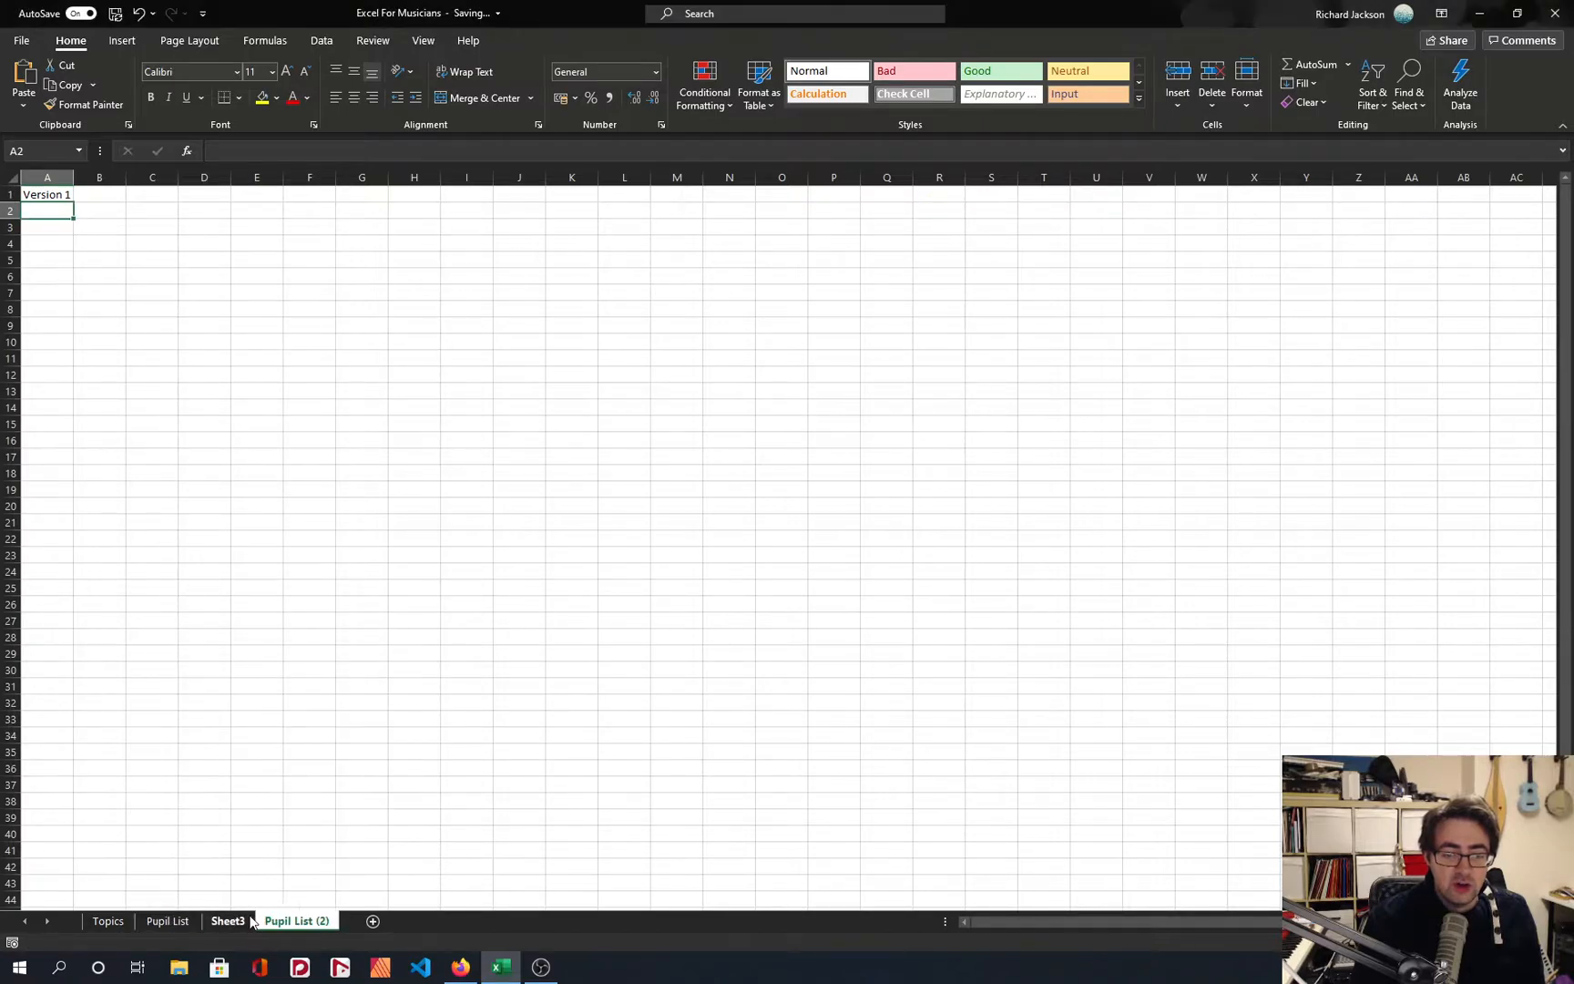
Replace the text in cell A1 of the copied sheet with "Version 2".
{"action": "left_click", "coordinate": [151, 586]}
{"action": "left_click", "coordinate": [57, 198]}
{"action": "type", "text": "Version 2"}
{"action": "key", "text": "Return"}
Compare the version text in cell A1 of the Pupil List sheet and of its copy.
{"action": "left_click", "coordinate": [181, 921]}
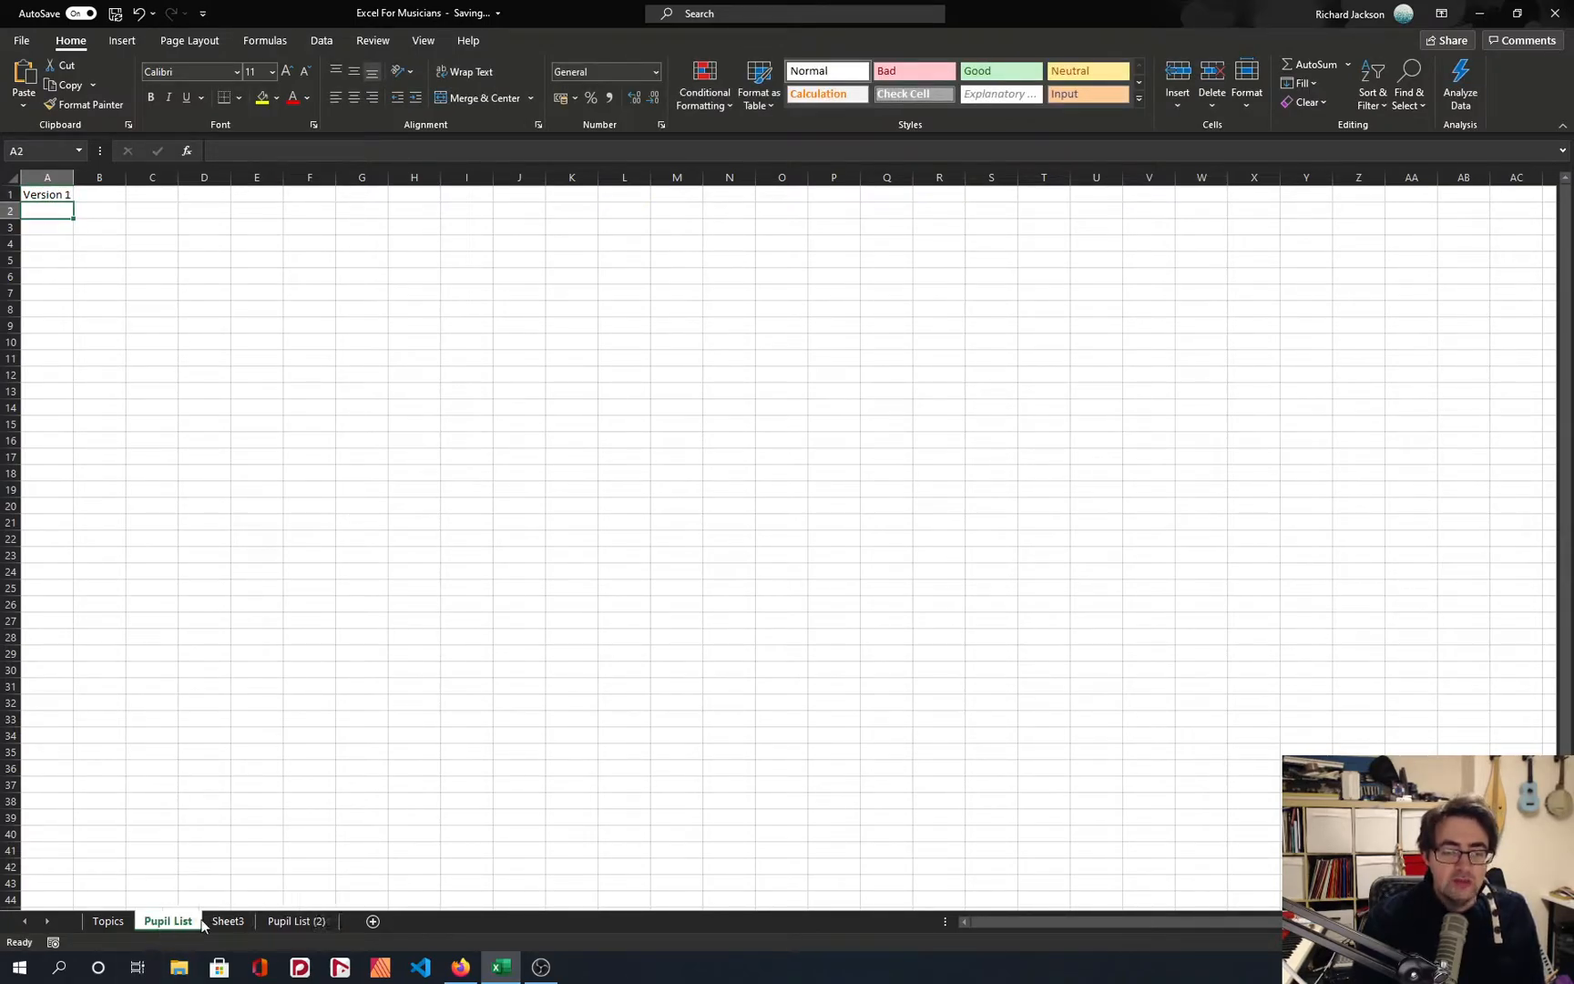
{"action": "left_click", "coordinate": [279, 921]}
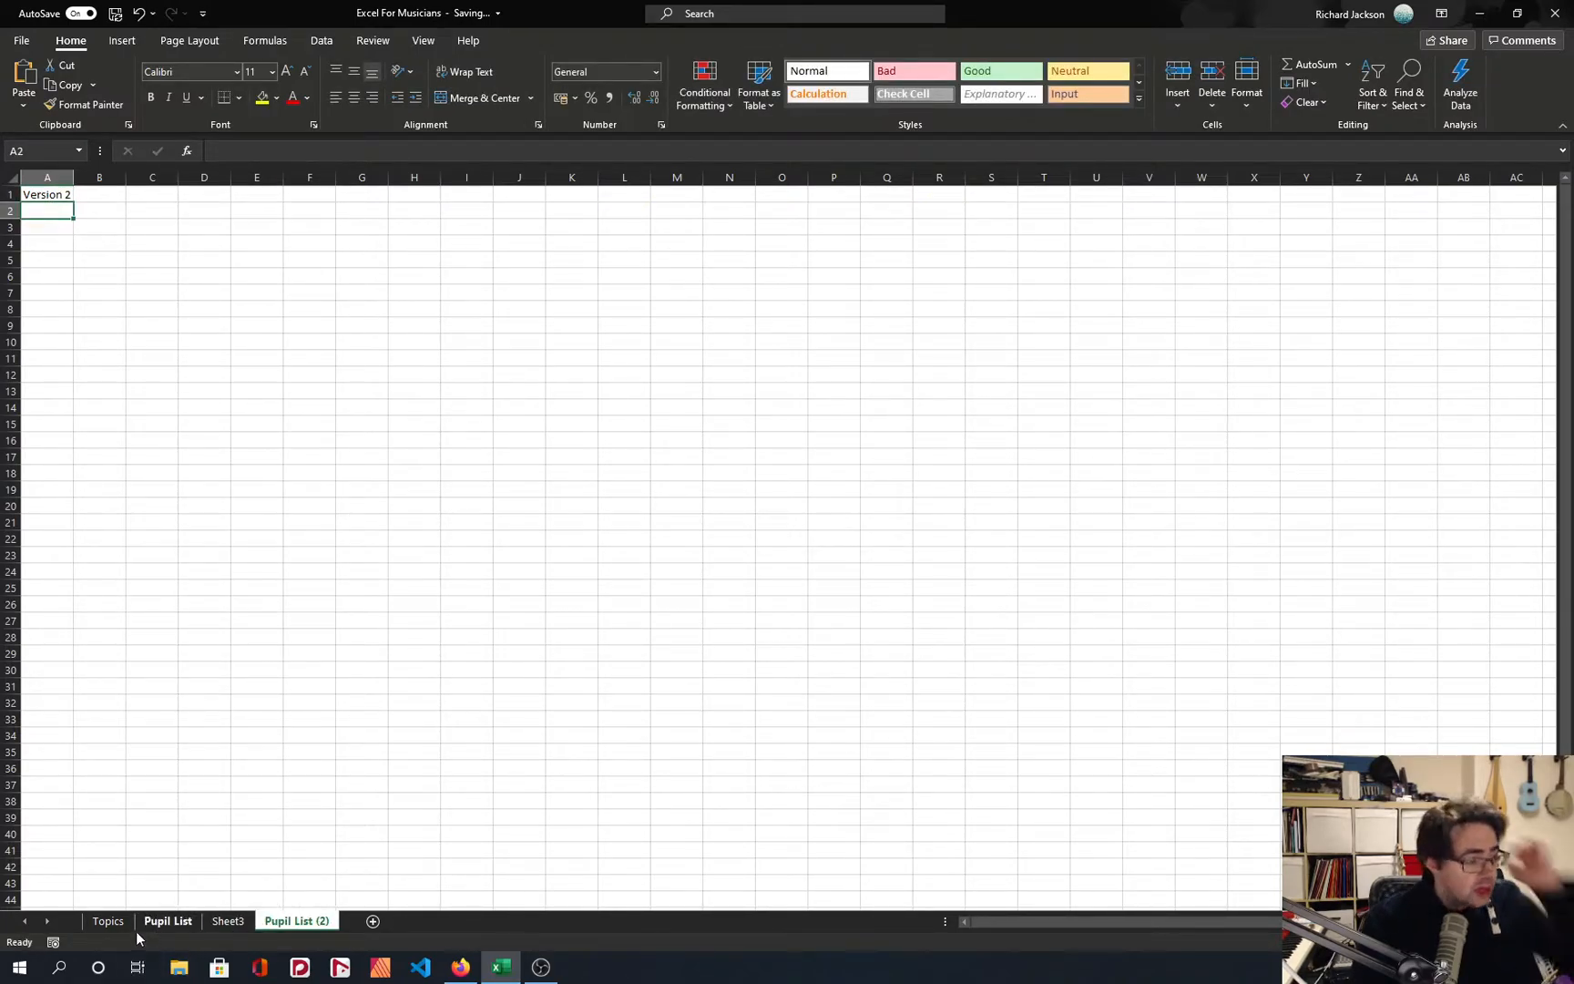
{"action": "left_click", "coordinate": [62, 196]}
{"action": "key", "text": "F2"}
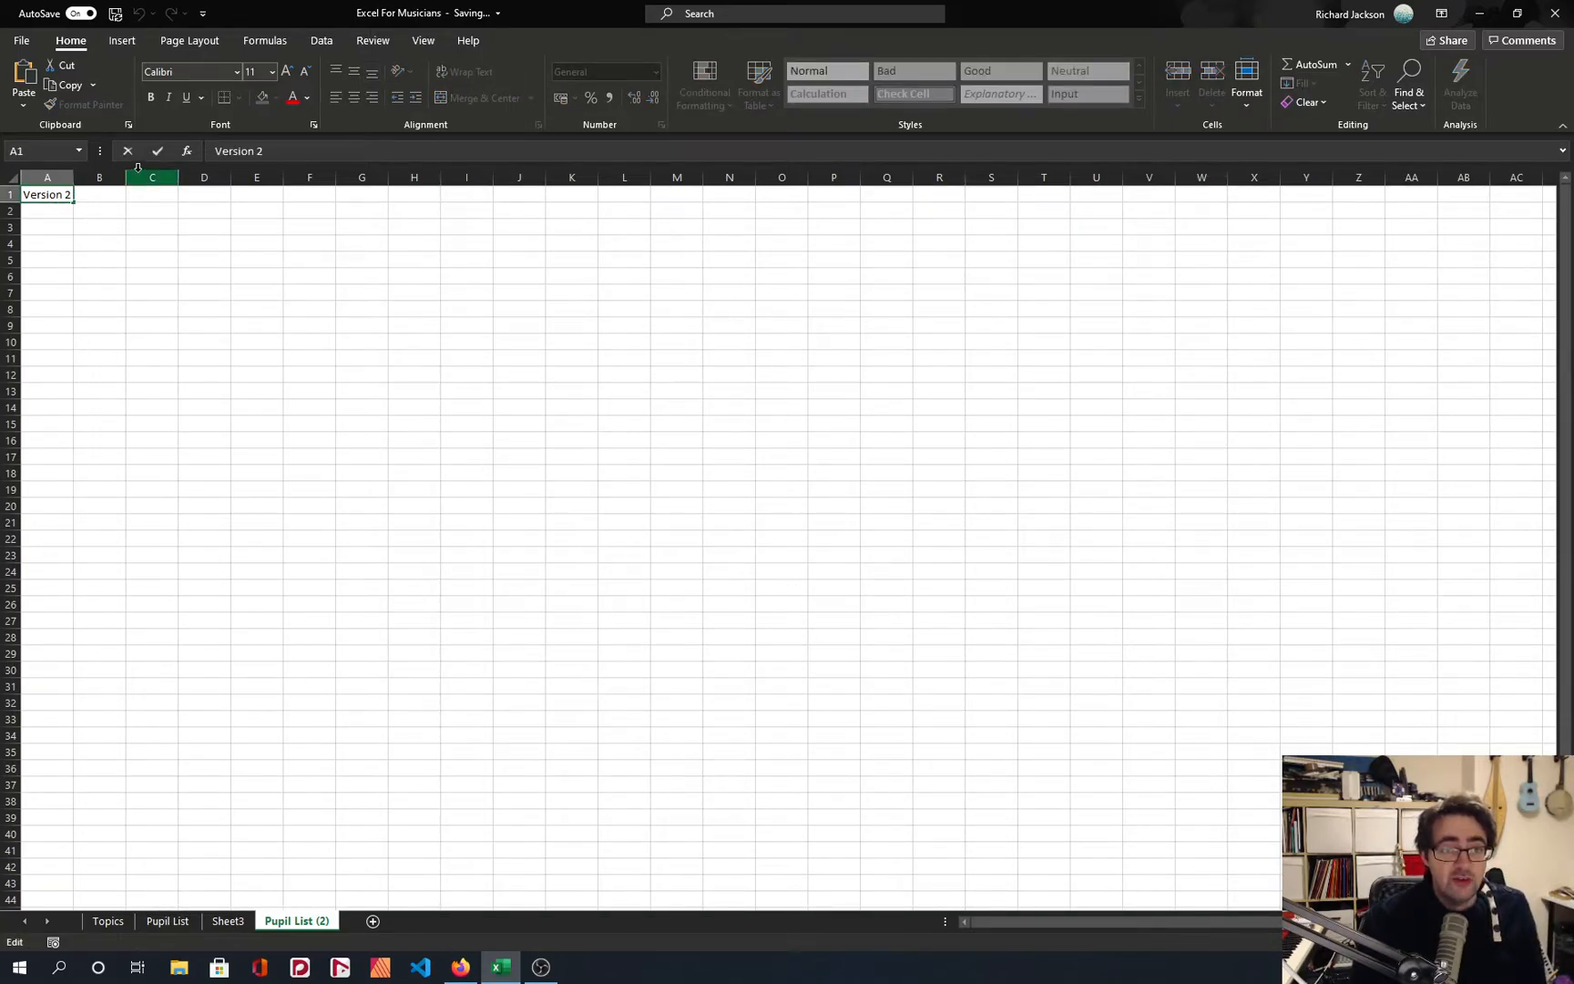
{"action": "left_click", "coordinate": [78, 240]}
{"action": "scroll", "coordinate": [71, 222], "scroll_direction": "up", "scroll_amount": 10}
{"action": "left_click", "coordinate": [112, 230]}
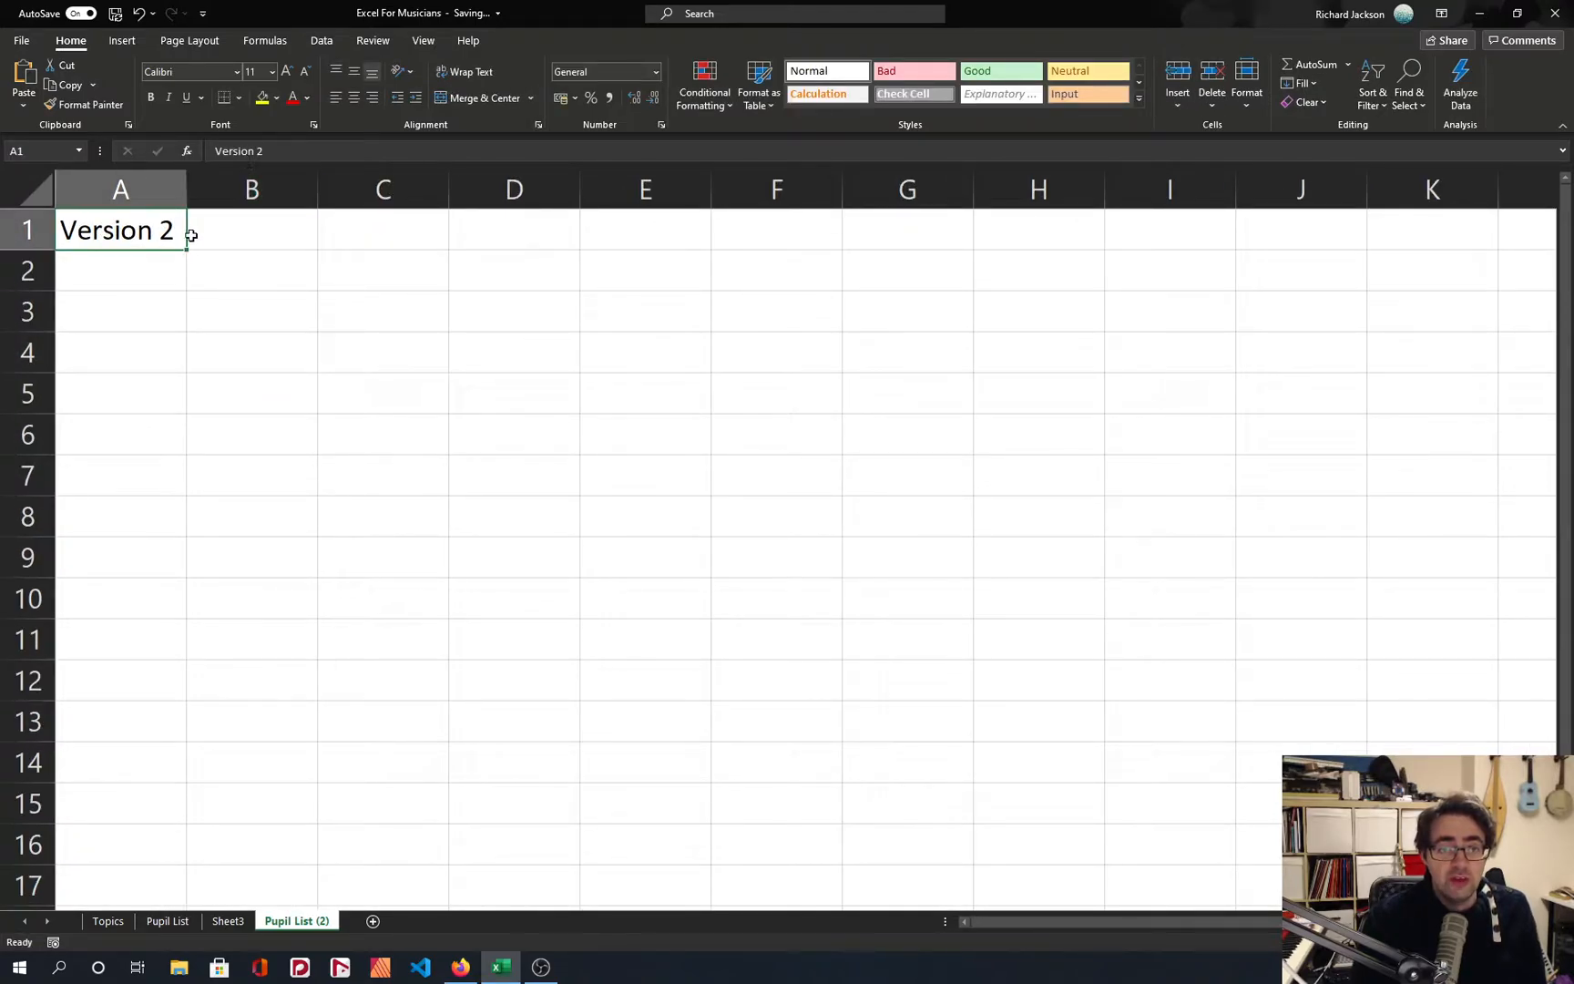
{"action": "left_click", "coordinate": [284, 399]}
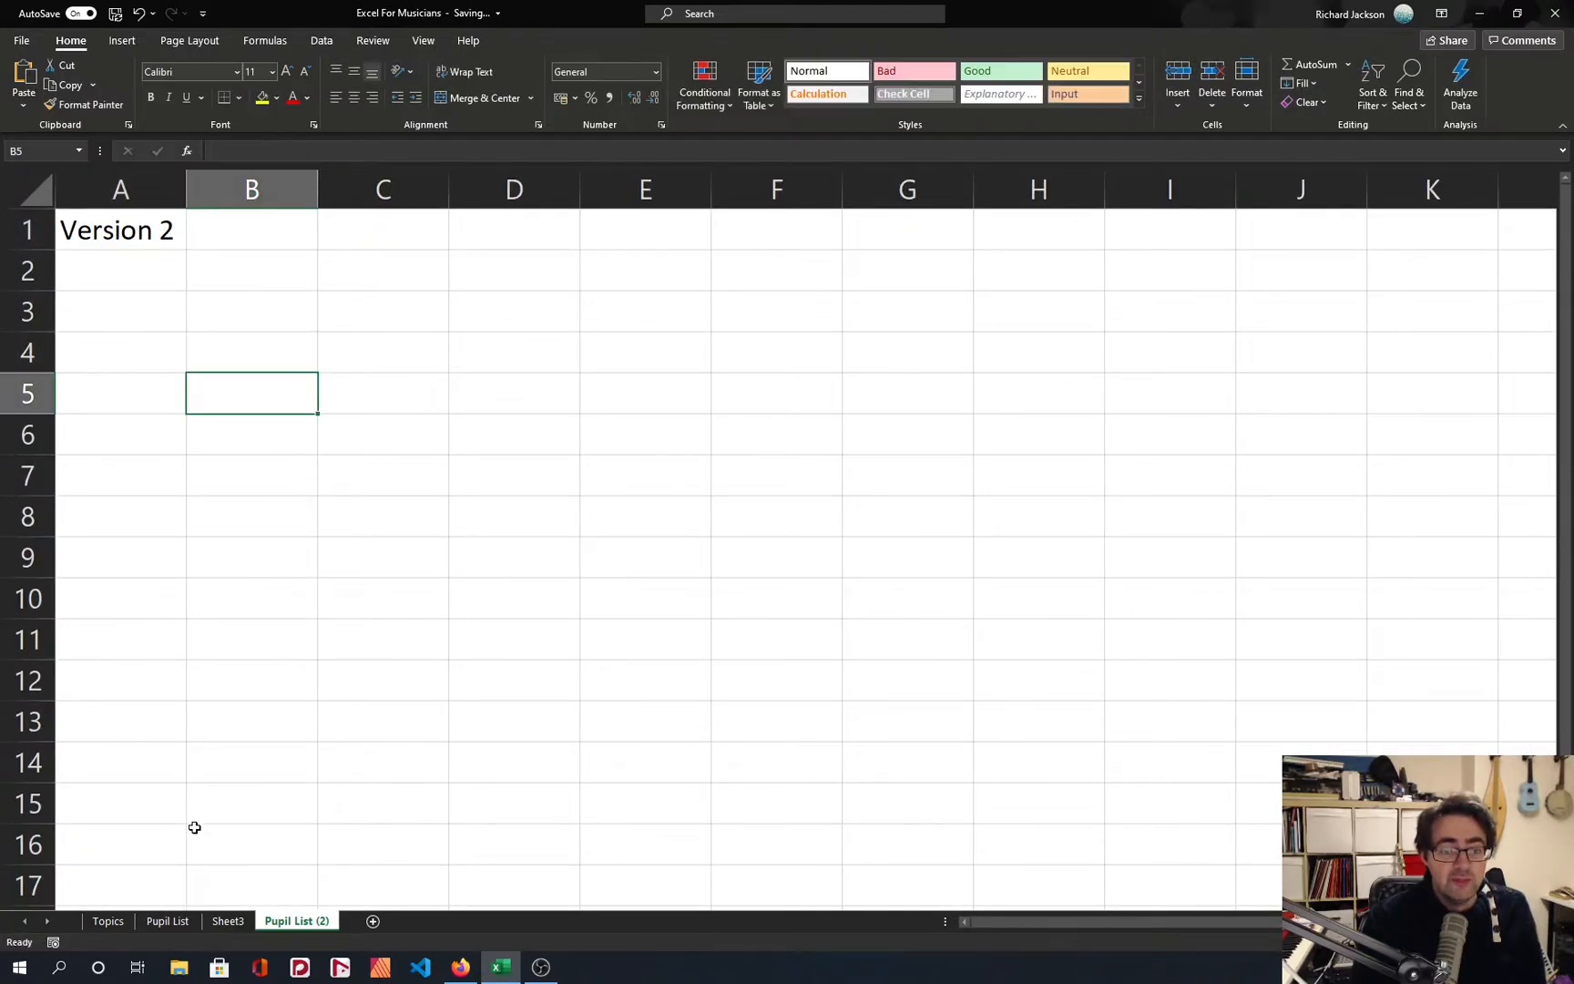
{"action": "left_click", "coordinate": [141, 392]}
{"action": "left_click", "coordinate": [114, 237]}
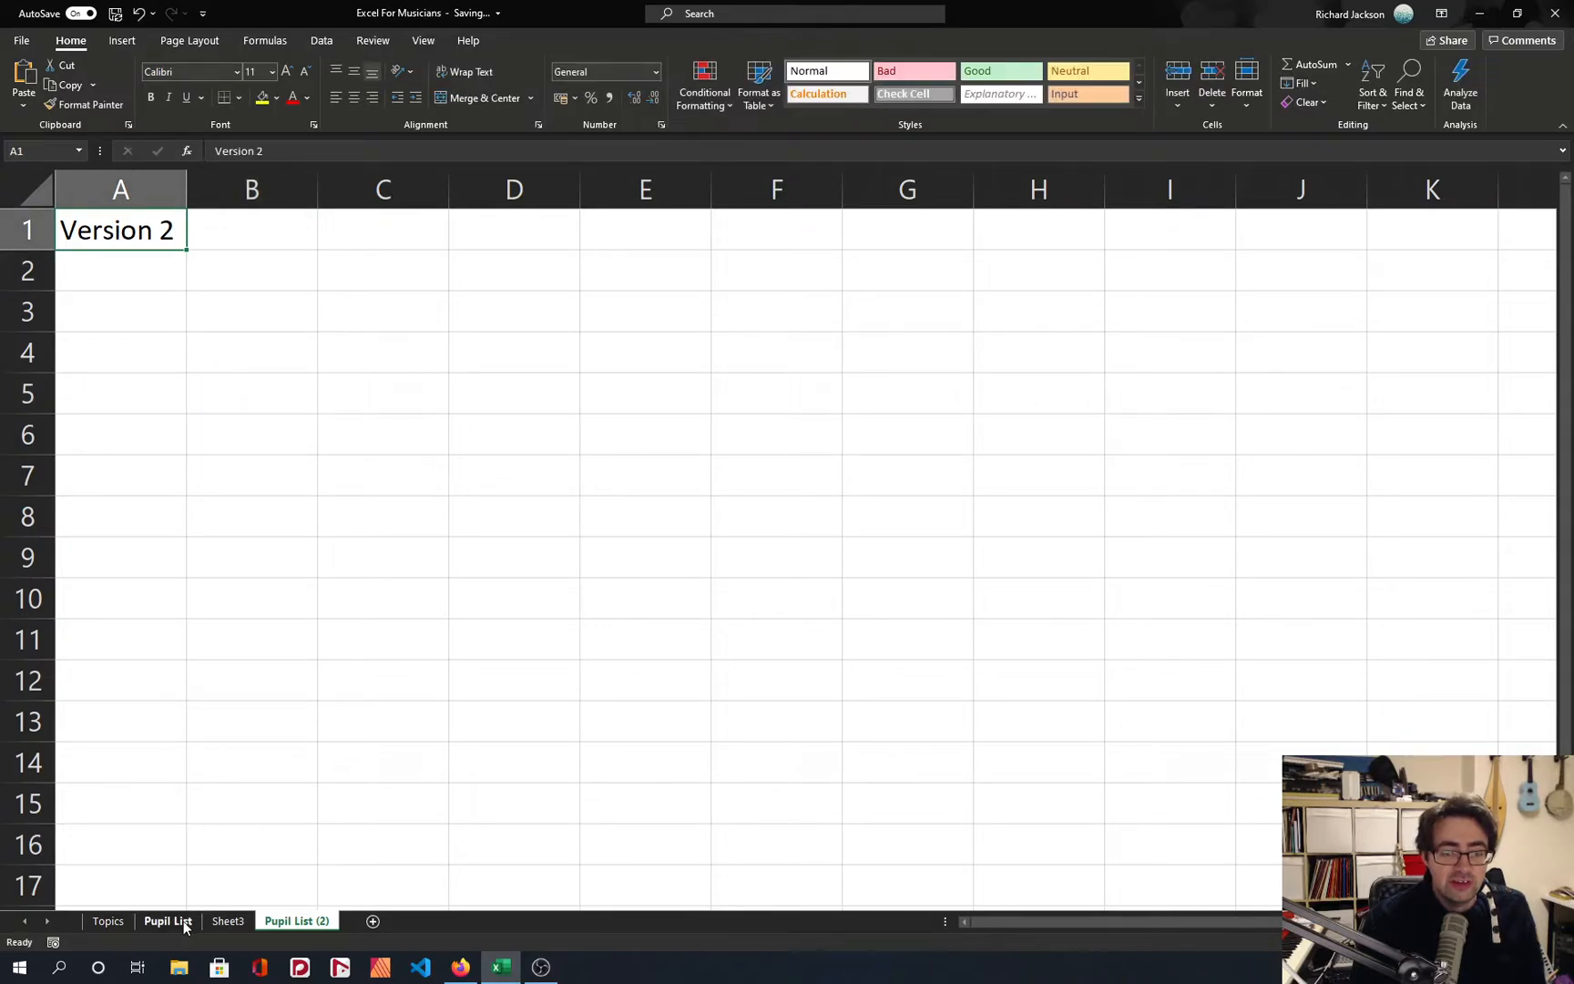
{"action": "left_click", "coordinate": [177, 921]}
{"action": "left_click", "coordinate": [62, 195]}
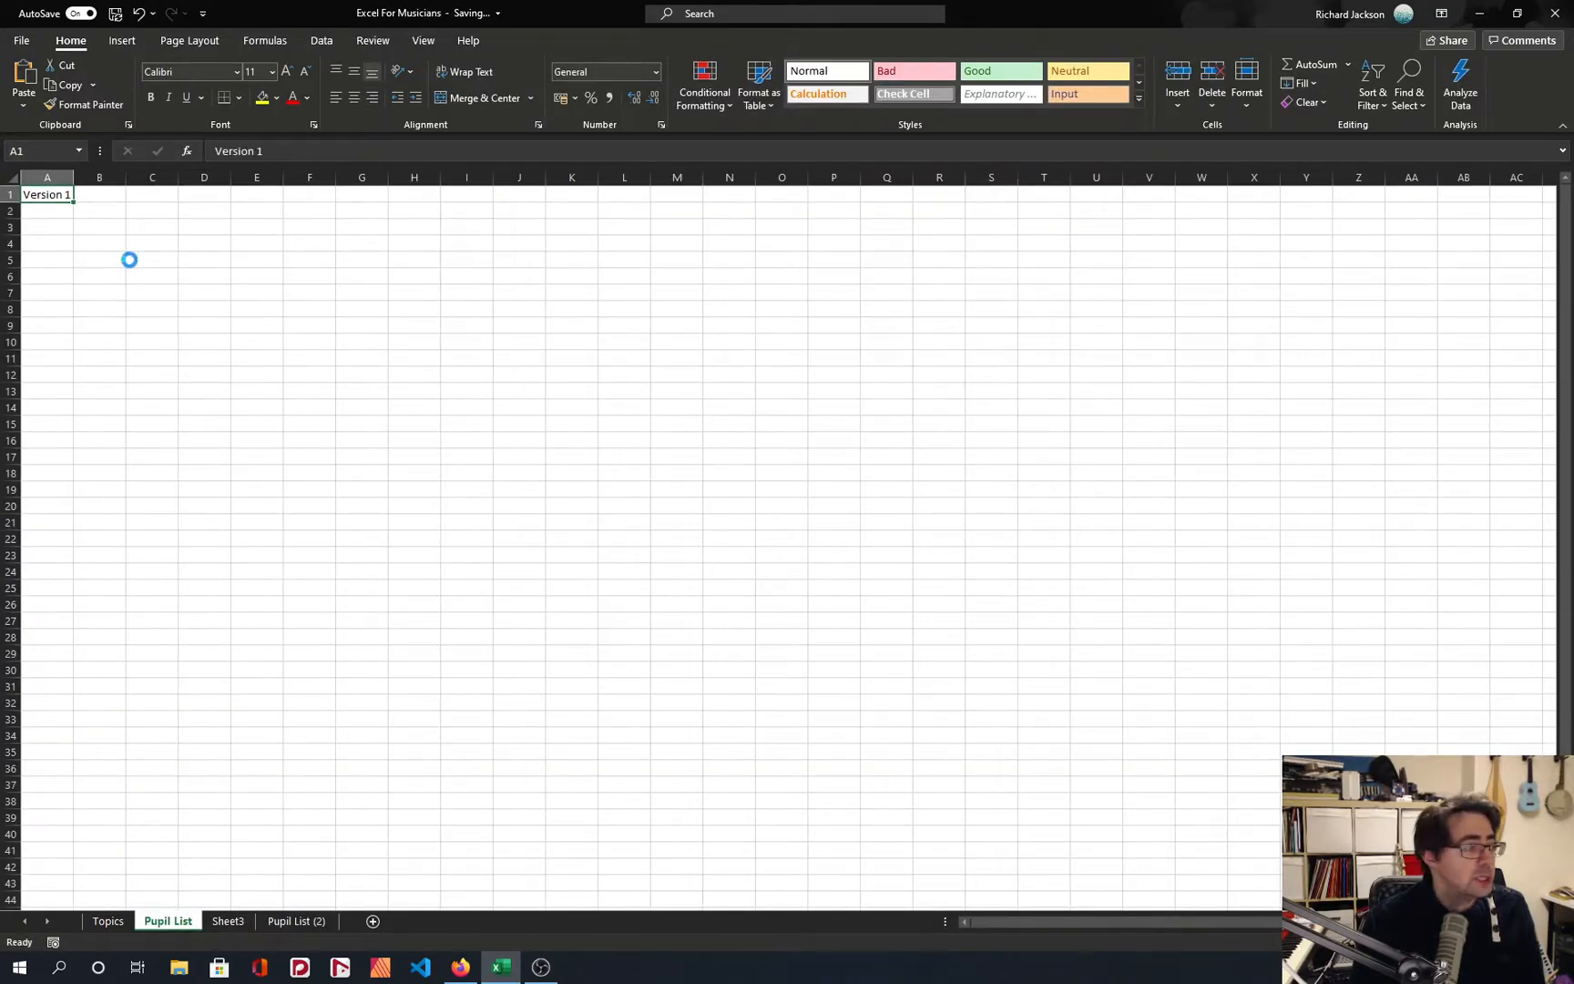
{"action": "scroll", "coordinate": [130, 257], "scroll_direction": "up", "scroll_amount": 5}
{"action": "double_click", "coordinate": [167, 225]}
{"action": "key", "text": "Escape"}
{"action": "double_click", "coordinate": [170, 243]}
{"action": "key", "text": "shift+Home"}
{"action": "type", "text": "Hi DSa"}
{"action": "key", "text": "BackSpace"}
{"action": "key", "text": "BackSpace"}
{"action": "type", "text": "an!"}
{"action": "key", "text": "Escape"}
{"action": "left_click", "coordinate": [264, 309]}
Group Sheet3 and Pupil List (2), and delete both sheets from the workbook.
{"action": "left_click", "coordinate": [287, 922]}
{"action": "right_click", "coordinate": [287, 922]}
{"action": "left_click", "coordinate": [228, 921], "text": "ctrl"}
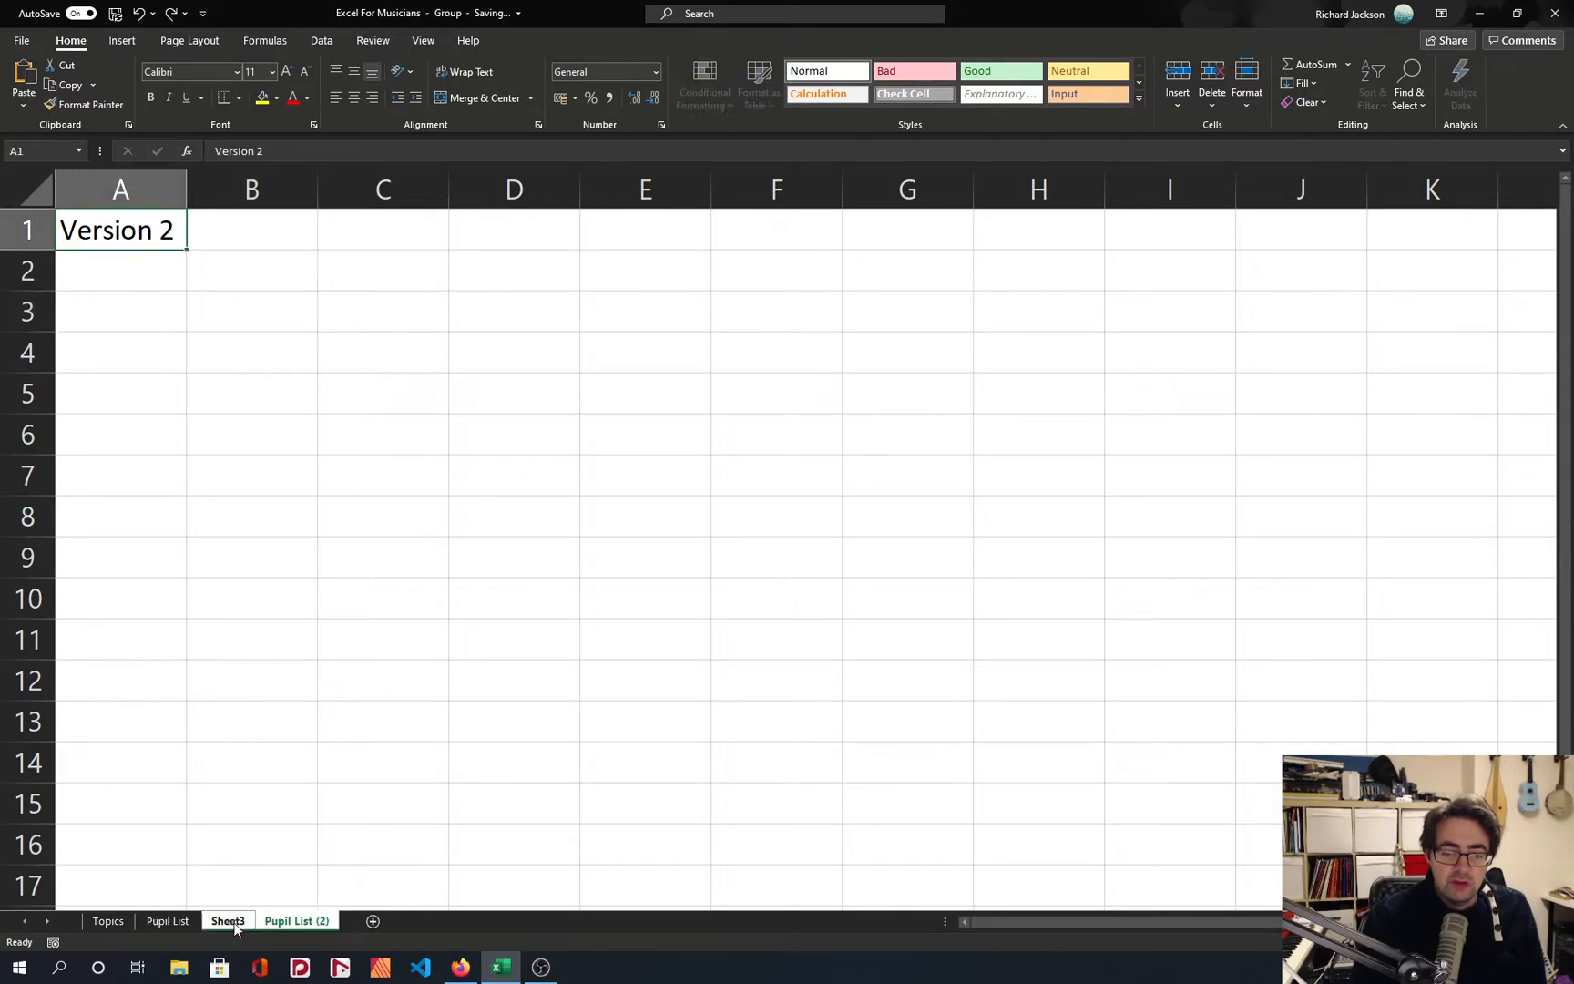
{"action": "right_click", "coordinate": [231, 922]}
{"action": "left_click", "coordinate": [257, 833]}
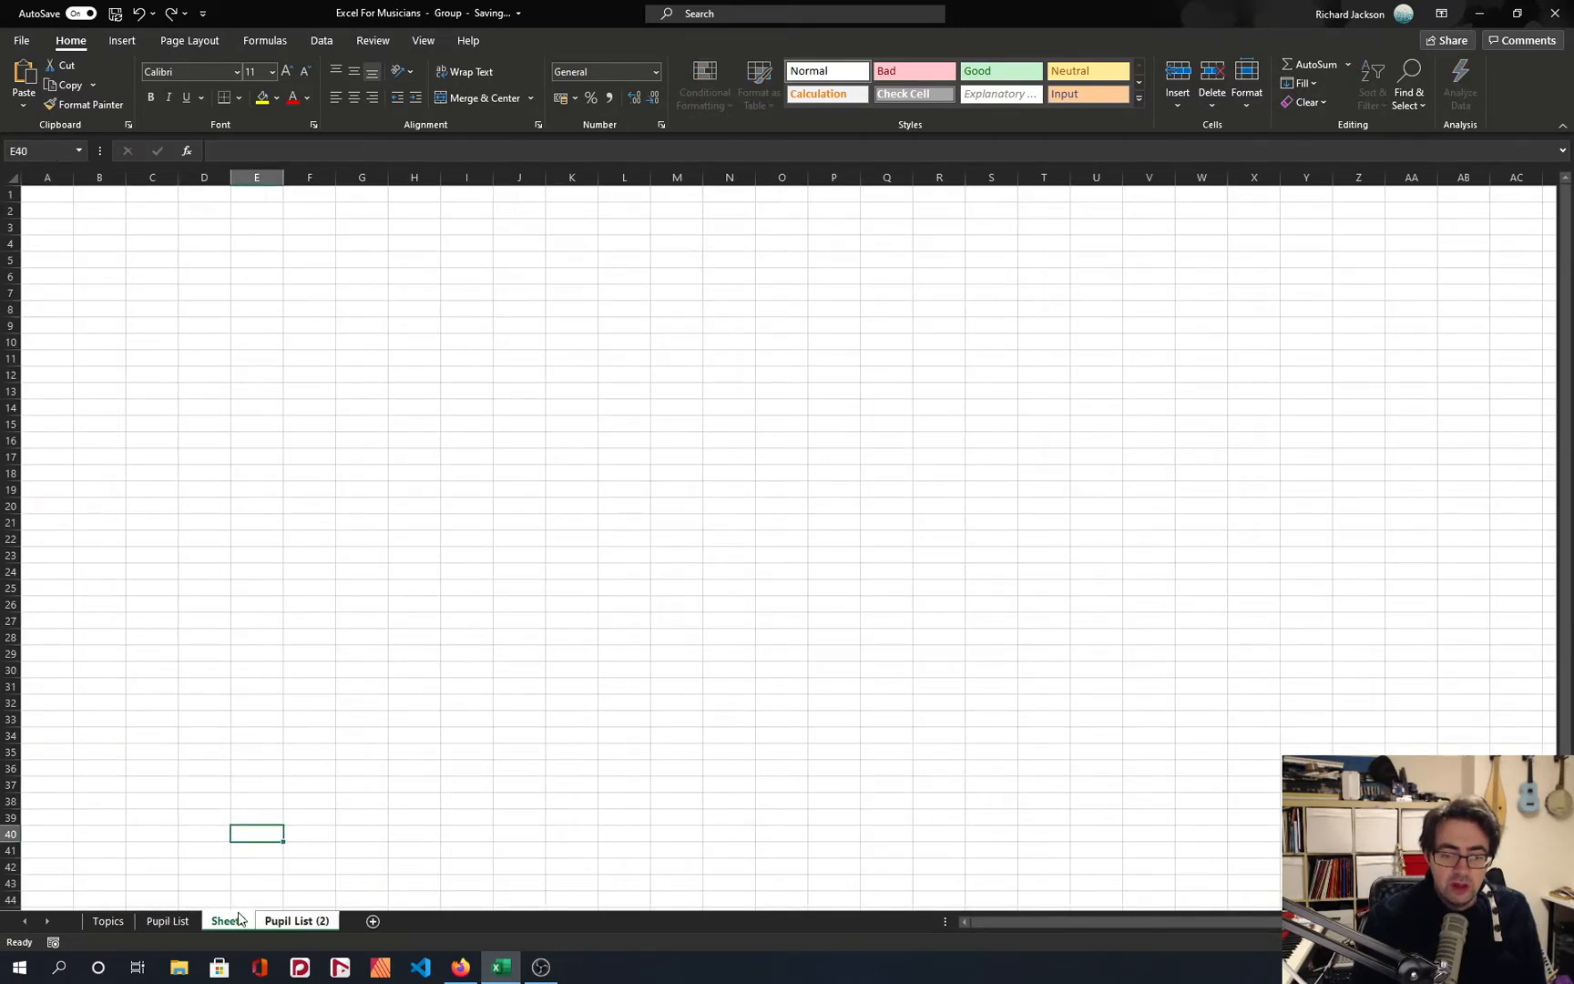
{"action": "left_click", "coordinate": [290, 922]}
{"action": "left_click", "coordinate": [165, 922]}
{"action": "left_click", "coordinate": [221, 920]}
{"action": "left_click", "coordinate": [290, 922], "text": "ctrl"}
{"action": "right_click", "coordinate": [291, 922]}
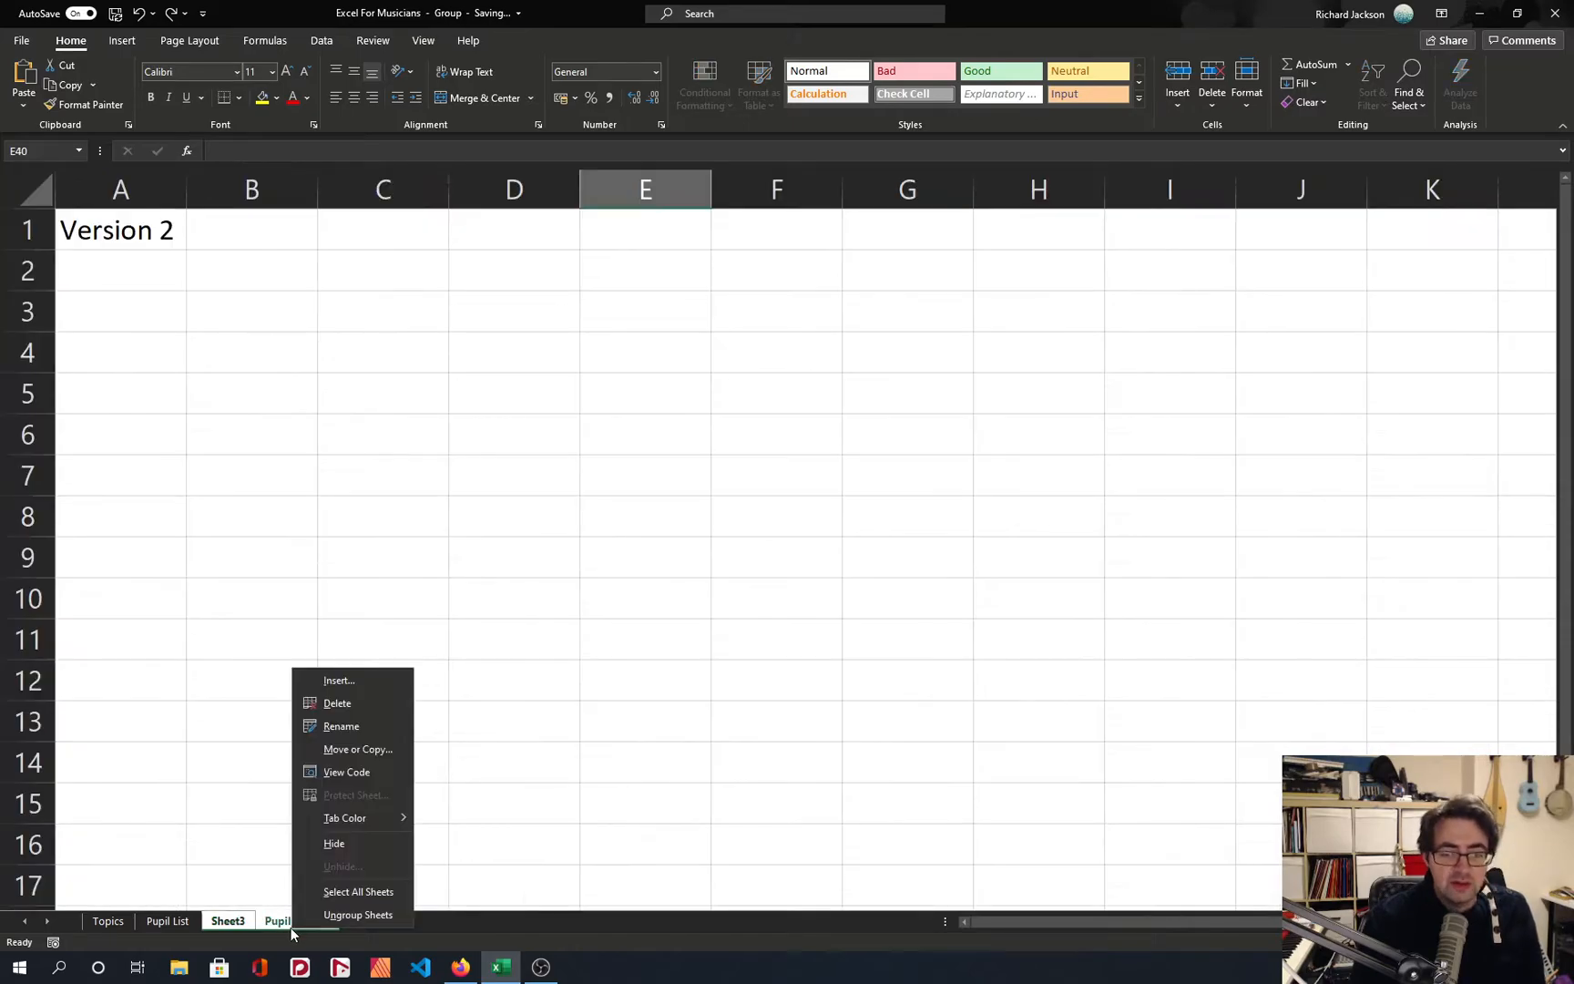
{"action": "left_click", "coordinate": [343, 713]}
{"action": "left_click", "coordinate": [759, 529]}
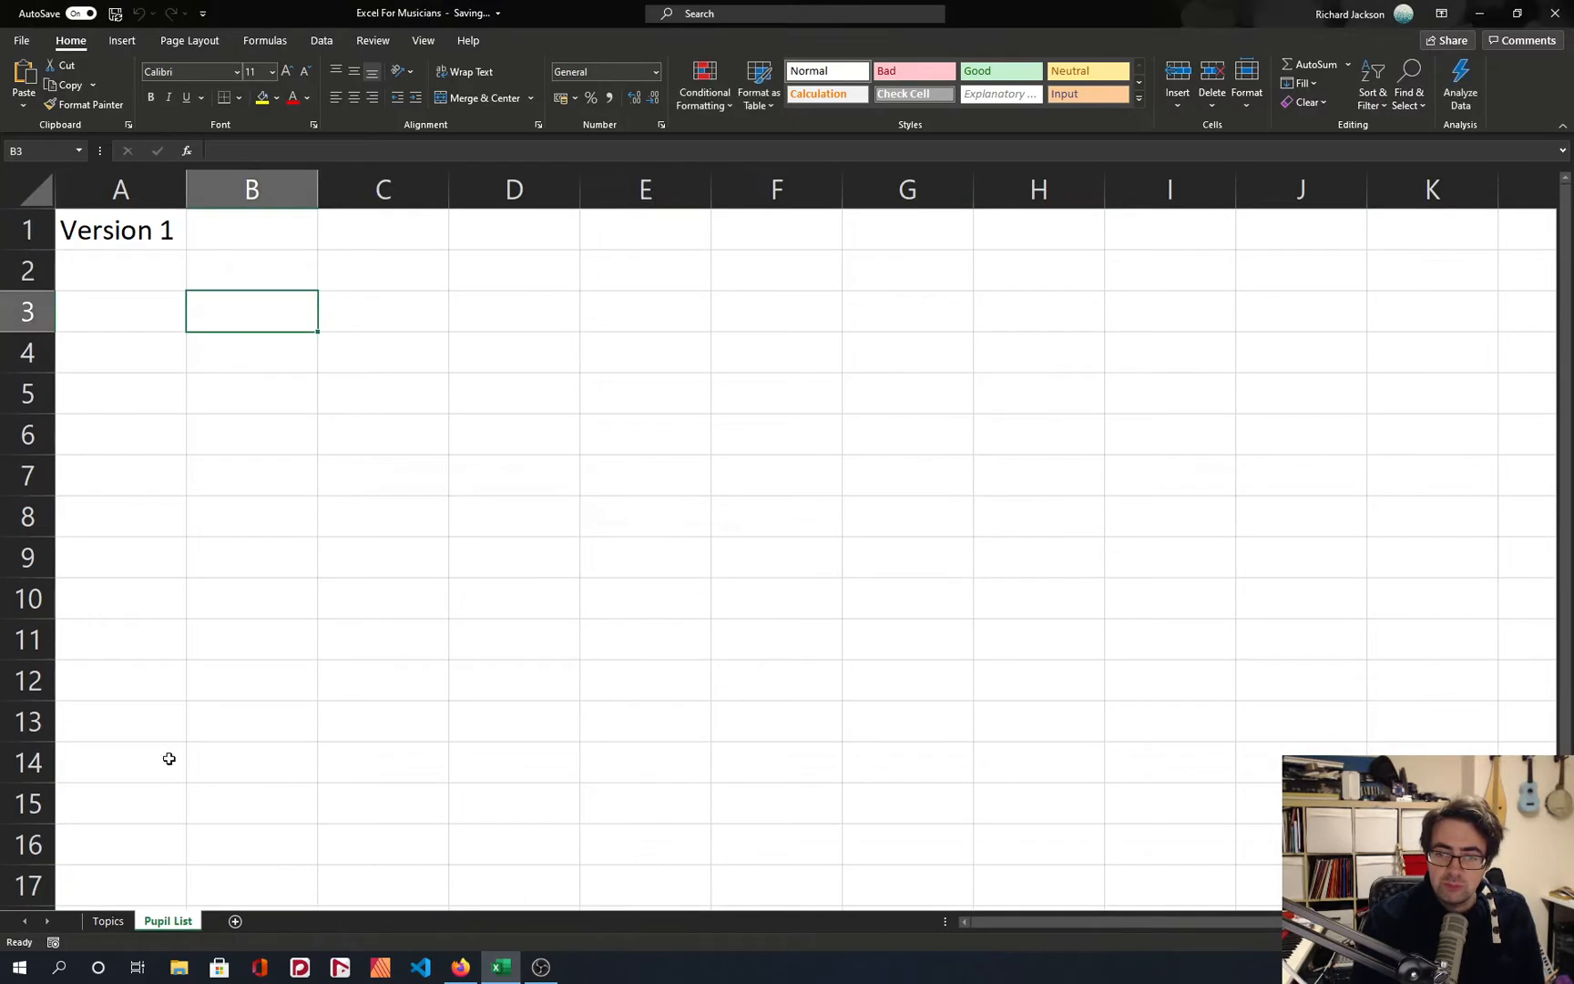
Replace the text in cell A1 of the Pupil List sheet with "Pupil List".
{"action": "left_click", "coordinate": [161, 242]}
{"action": "double_click", "coordinate": [165, 230]}
{"action": "key", "text": "ctrl+a"}
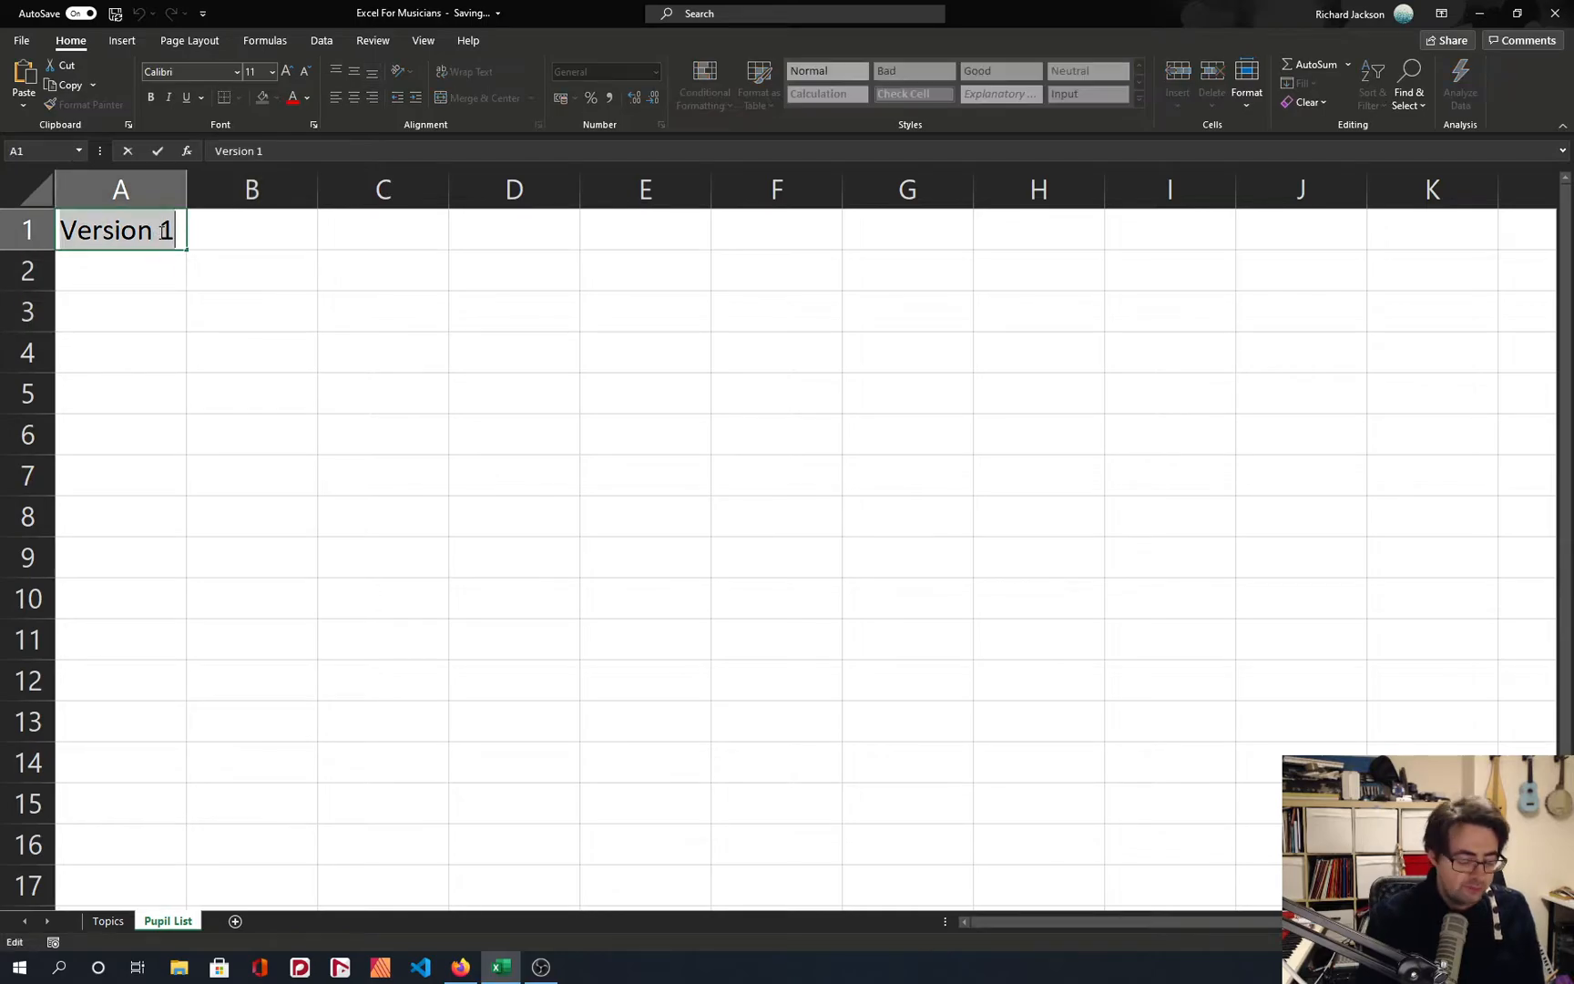
{"action": "type", "text": "Pupil List"}
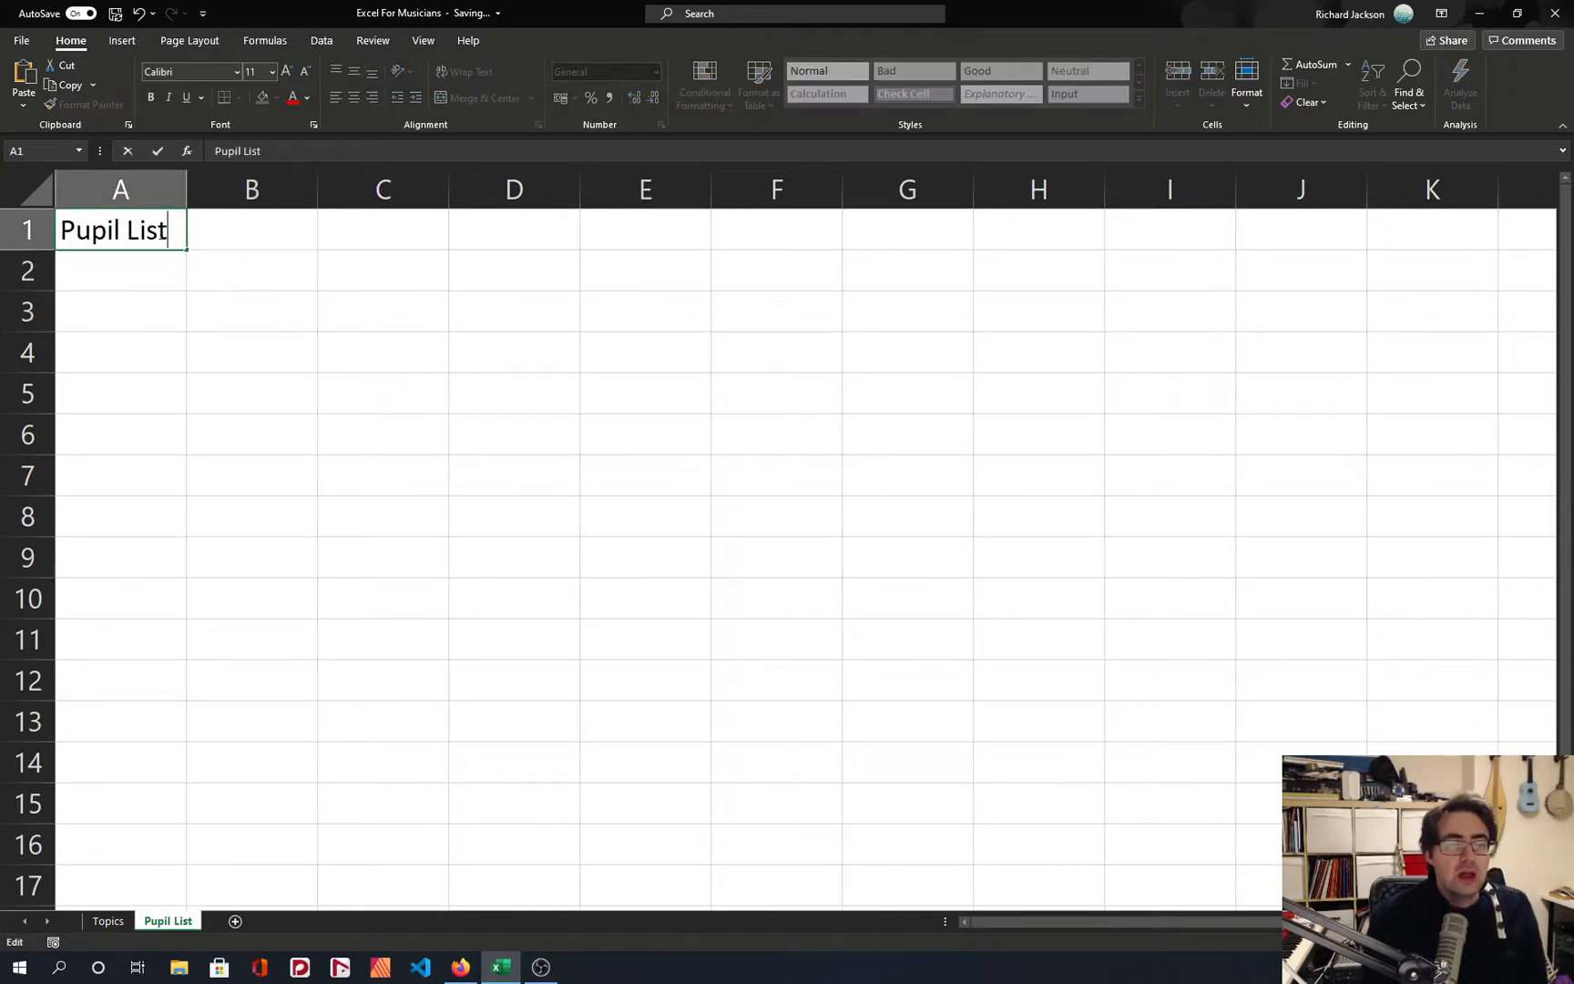
{"action": "key", "text": "Return"}
Enter the headings "Forename" in cell A3 and "Surname" in cell B3.
{"action": "scroll", "coordinate": [162, 231], "scroll_direction": "down", "scroll_amount": 3}
{"action": "left_click", "coordinate": [99, 272]}
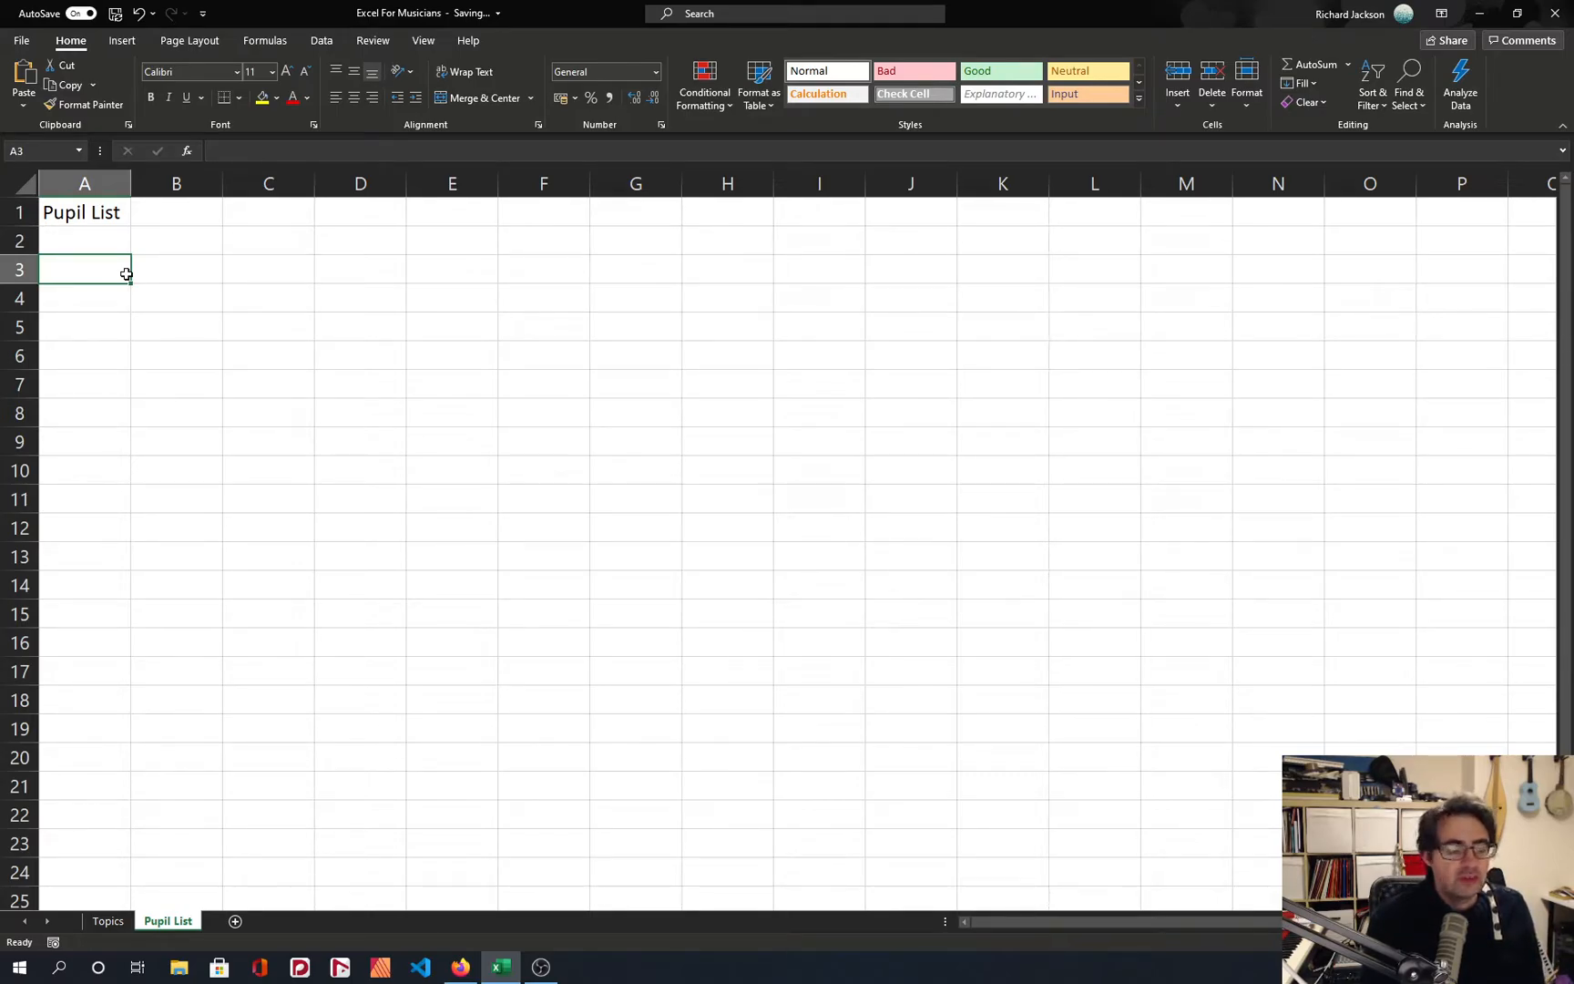
{"action": "type", "text": "Forename"}
{"action": "key", "text": "Tab"}
{"action": "type", "text": "Surname"}
{"action": "key", "text": "Return"}
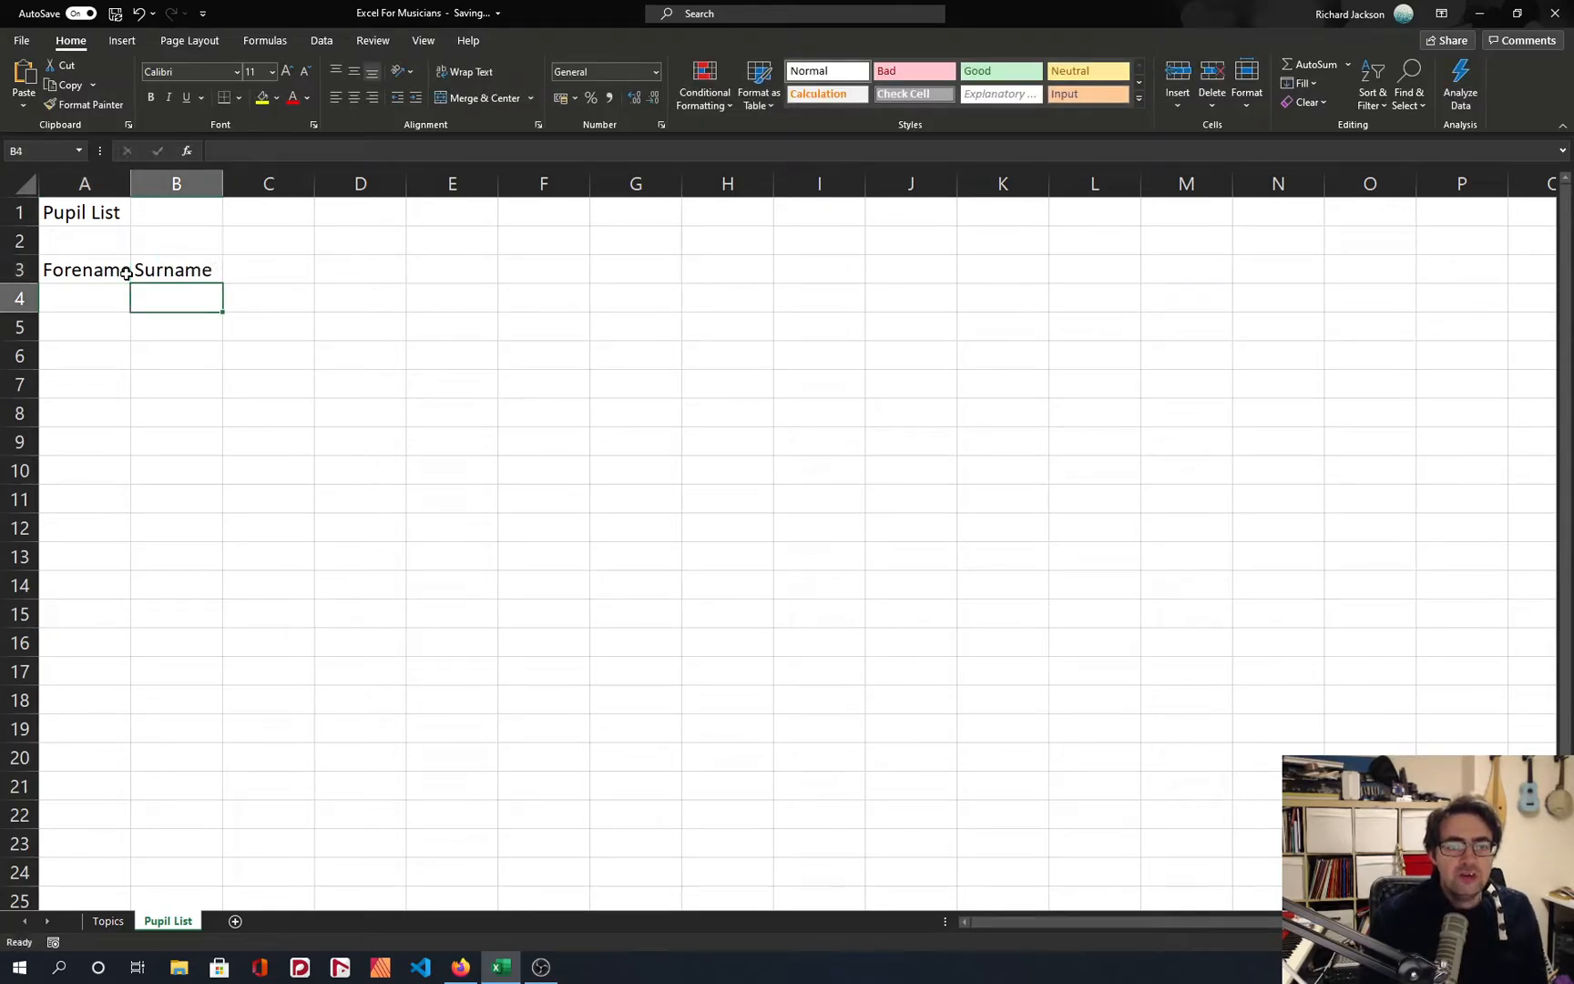
Widen columns A and B to leave extra room around the Forename and Surname headings.
{"action": "double_click", "coordinate": [130, 185]}
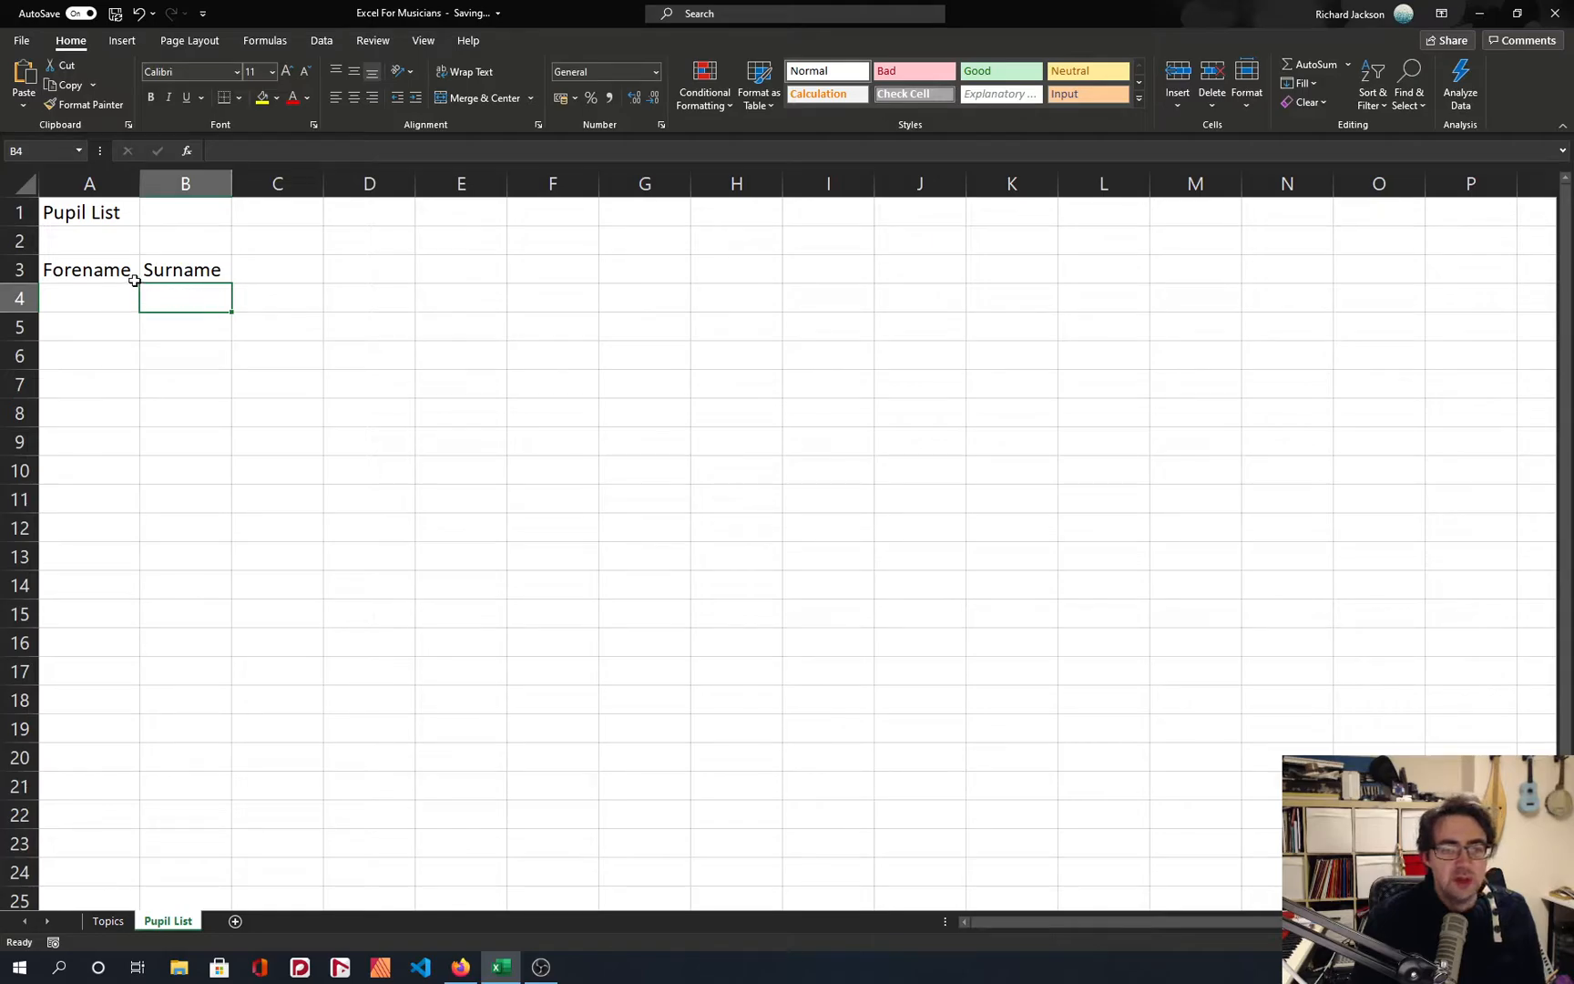
{"action": "left_click_drag", "start_coordinate": [138, 185], "coordinate": [290, 185]}
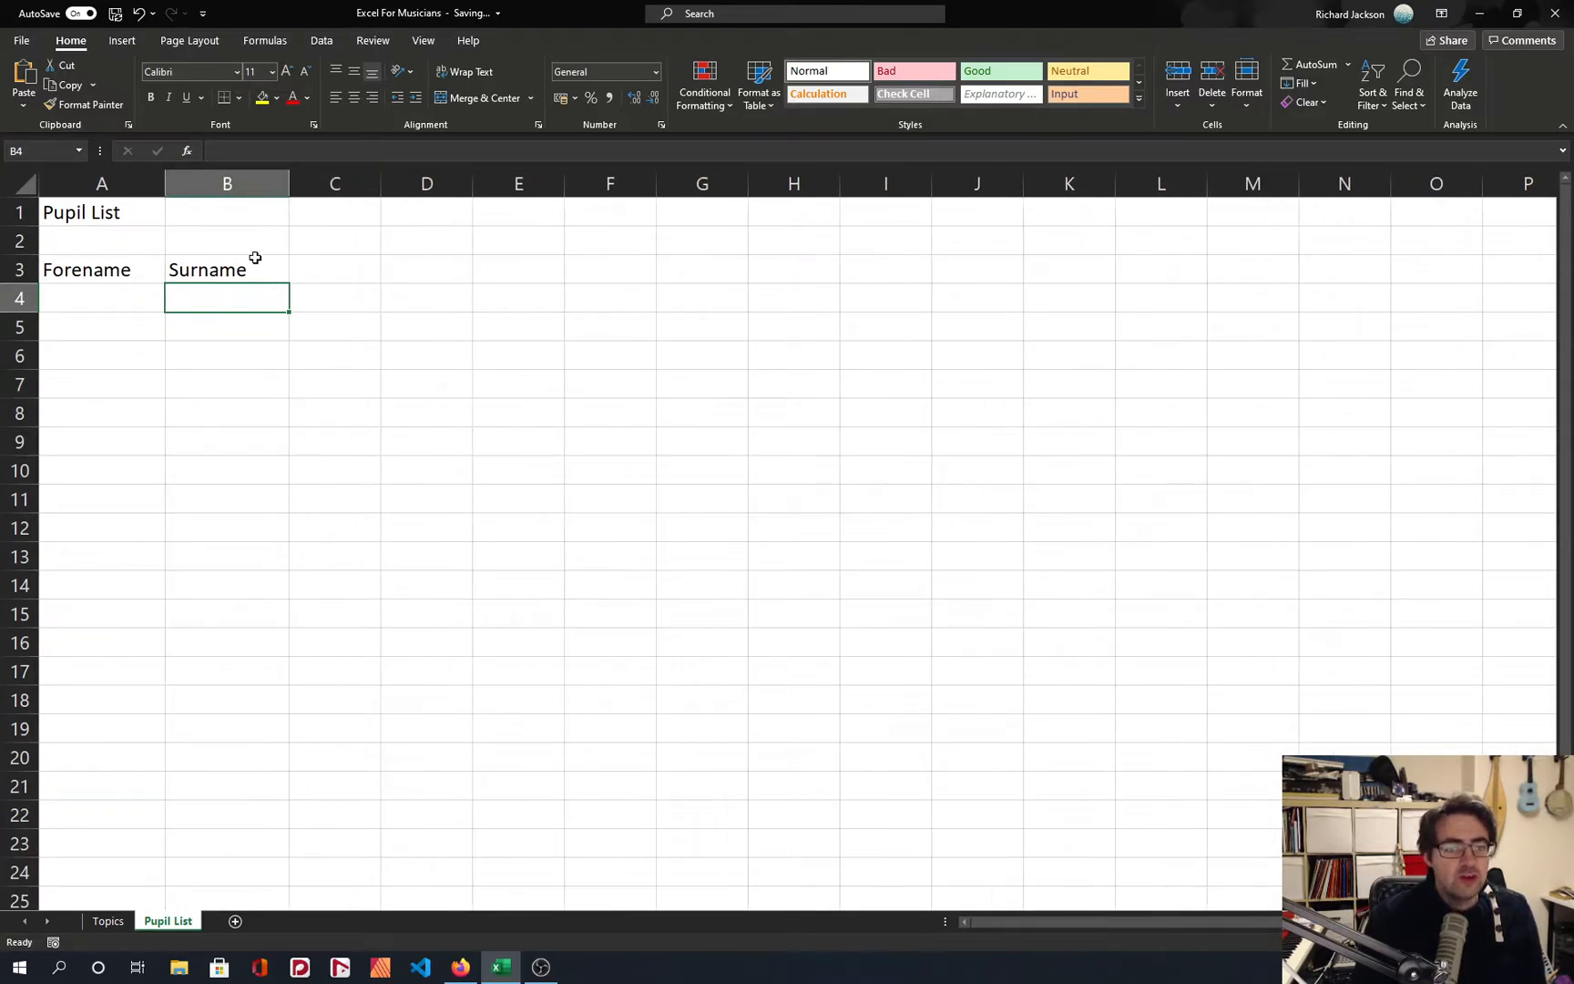
{"action": "left_click", "coordinate": [78, 298]}
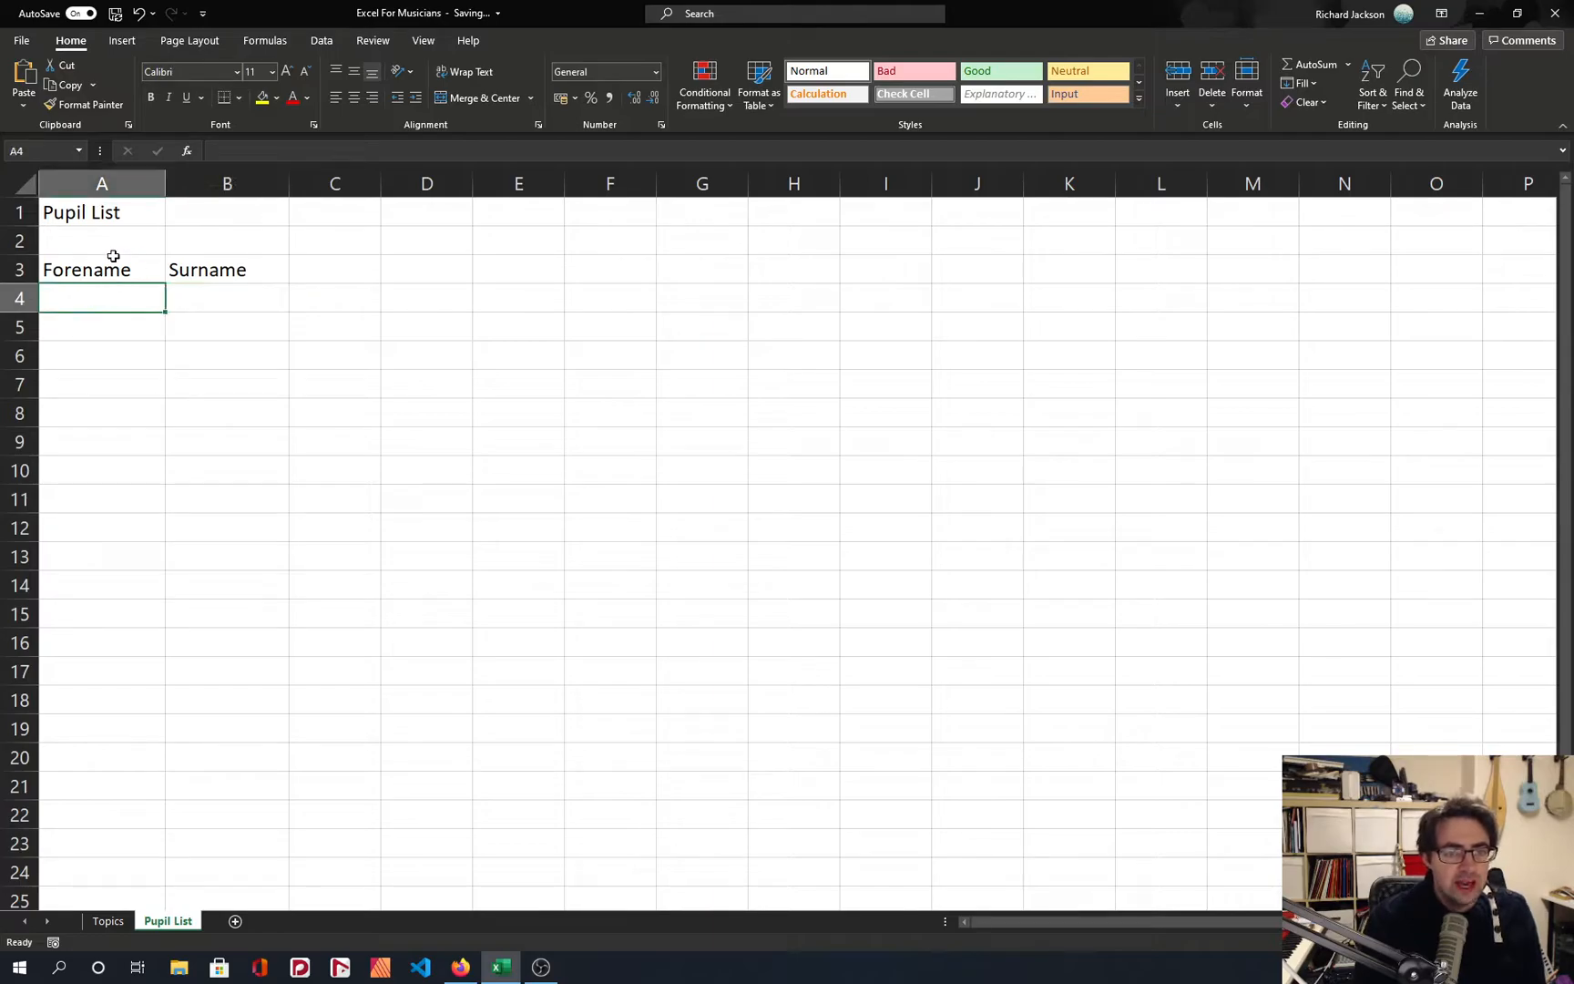
{"action": "left_click_drag", "start_coordinate": [112, 256], "coordinate": [205, 257]}
{"action": "left_click", "coordinate": [222, 265]}
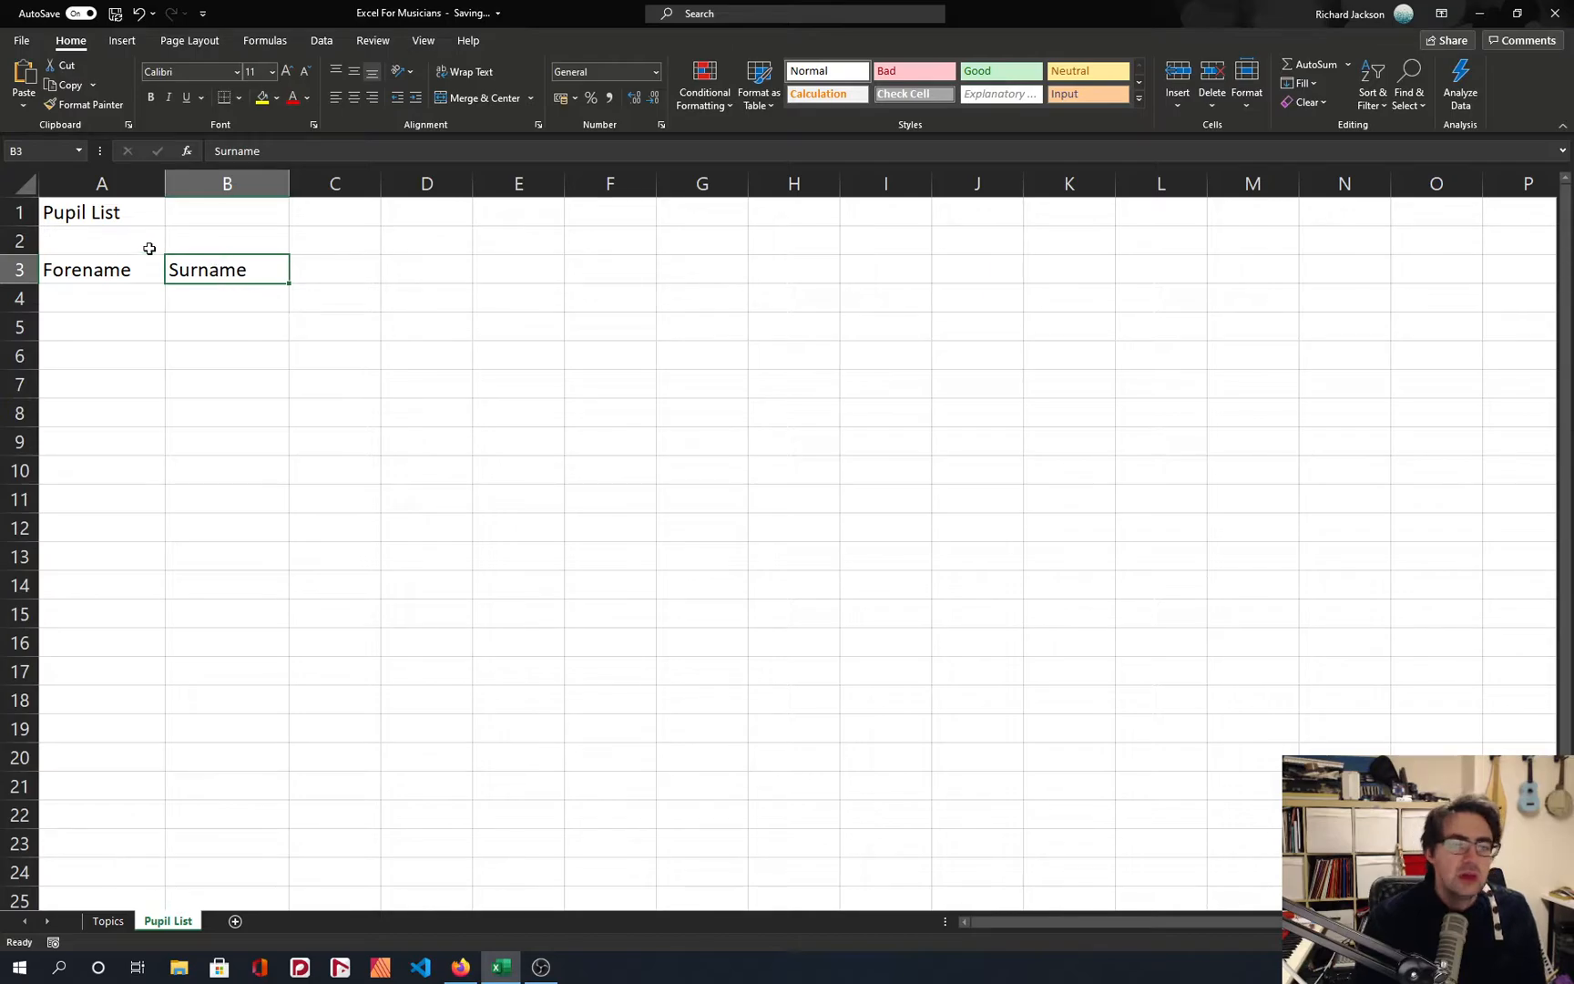
Fill rows 4 to 6 with forenames A, B and C and the placeholder surnames "Person", "Another" and "Example".
{"action": "left_click", "coordinate": [101, 289]}
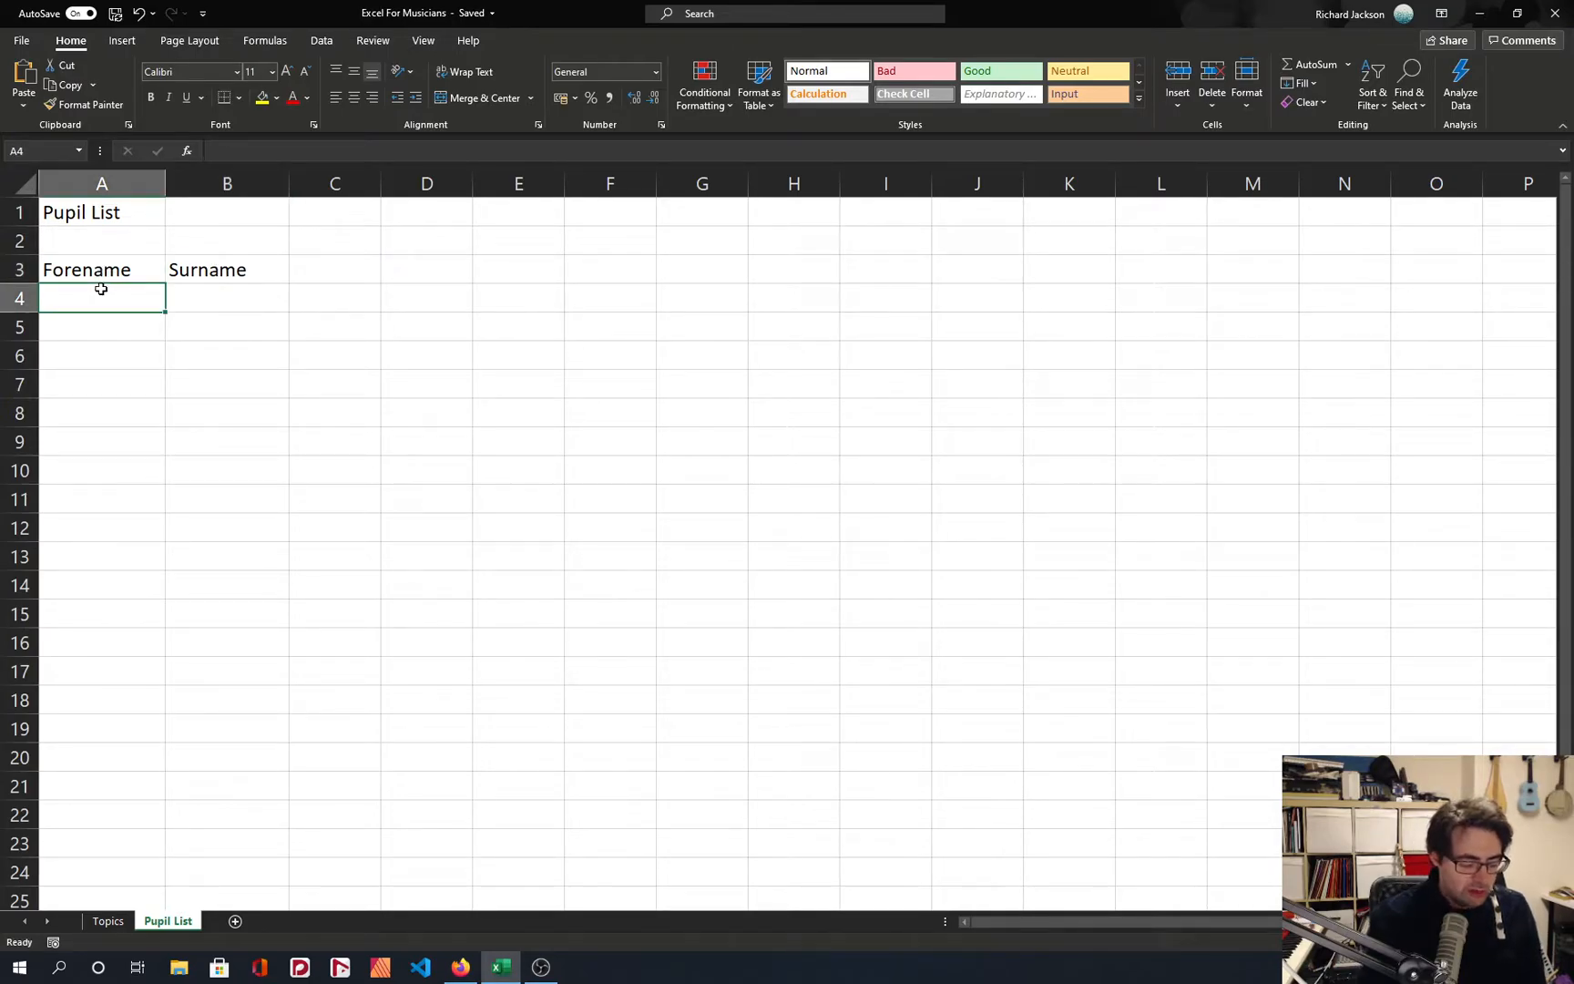
{"action": "type", "text": "A"}
{"action": "key", "text": "Tab"}
{"action": "type", "text": "Person"}
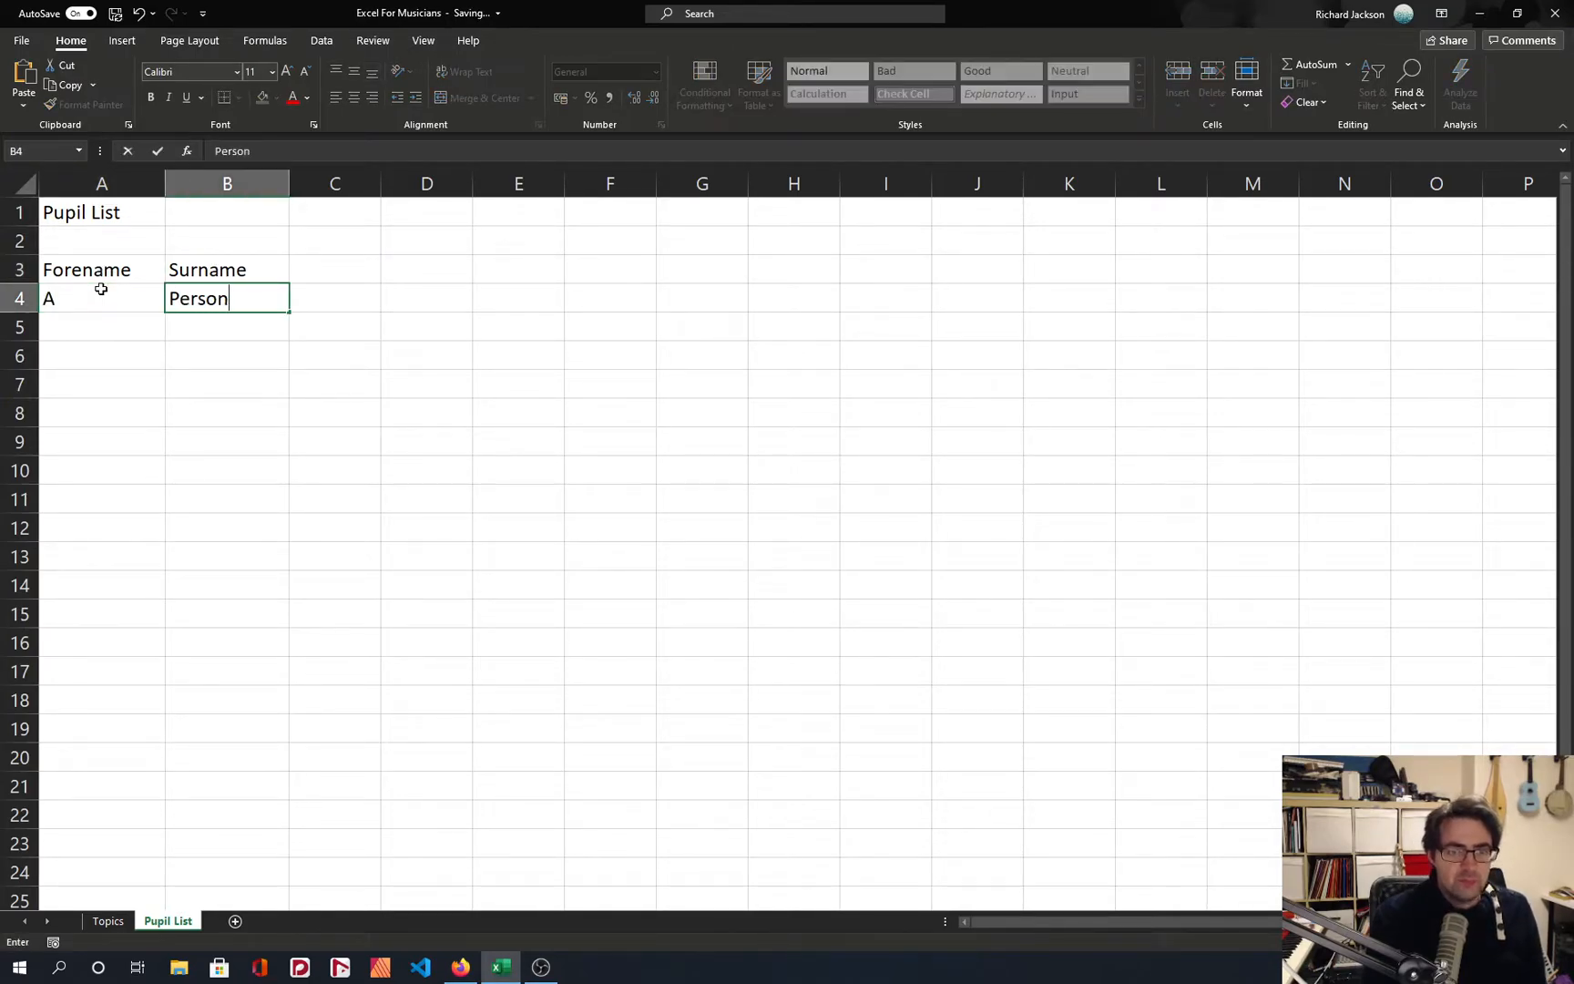
{"action": "key", "text": "Return"}
{"action": "type", "text": "B"}
{"action": "key", "text": "Tab"}
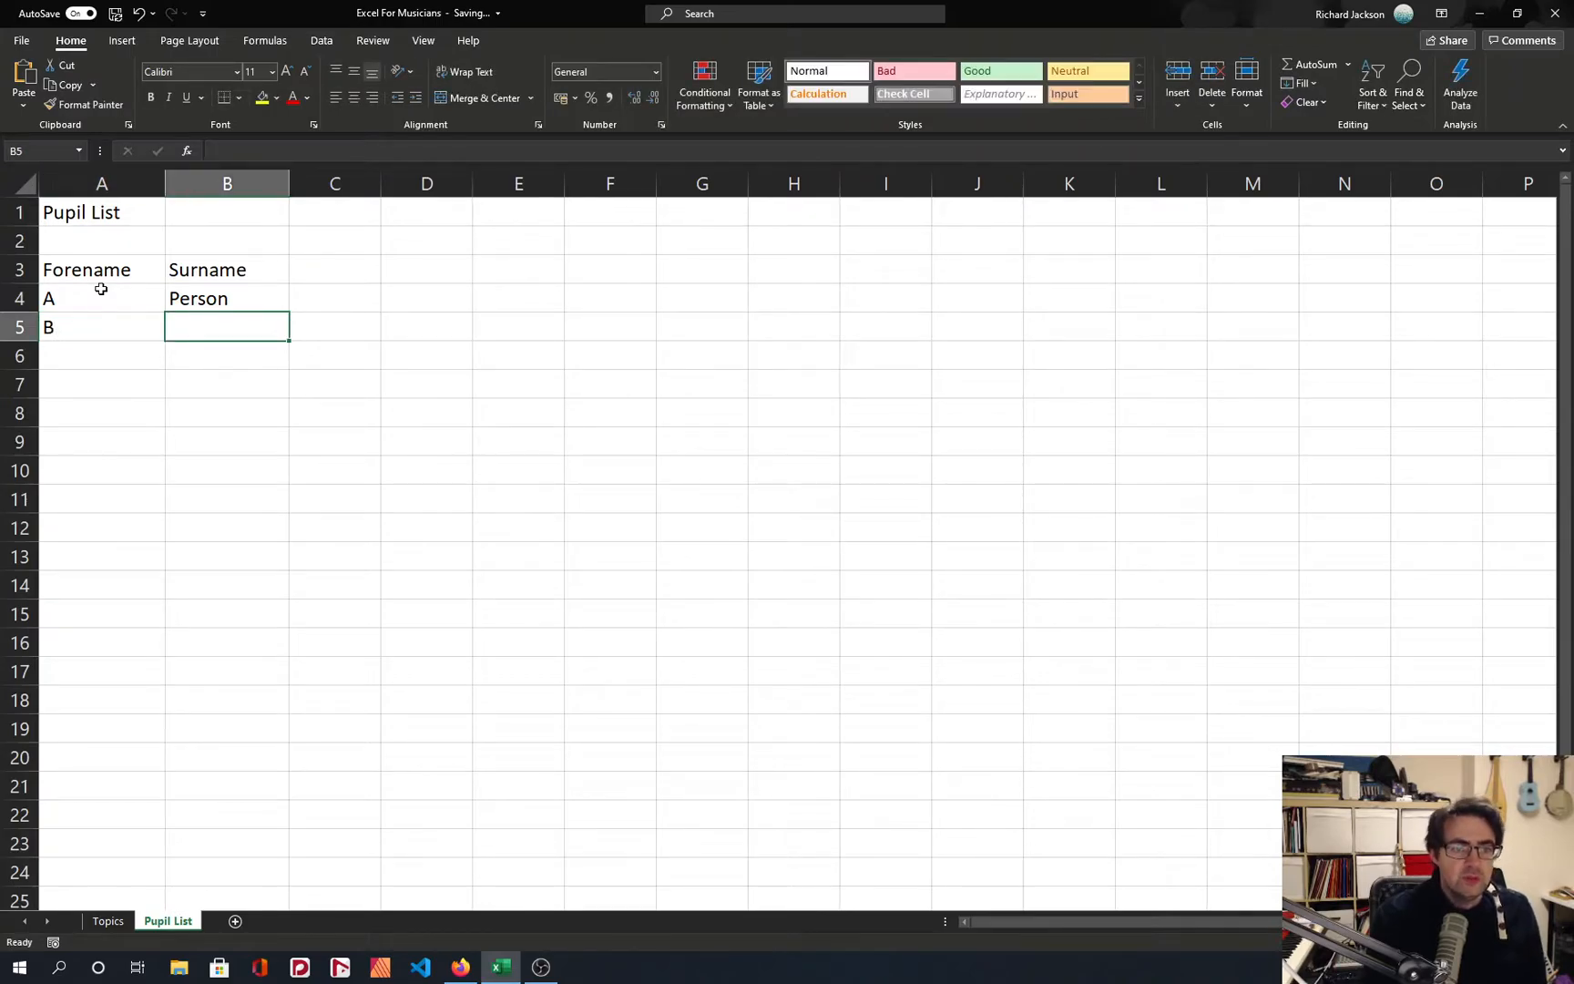
{"action": "type", "text": "Another"}
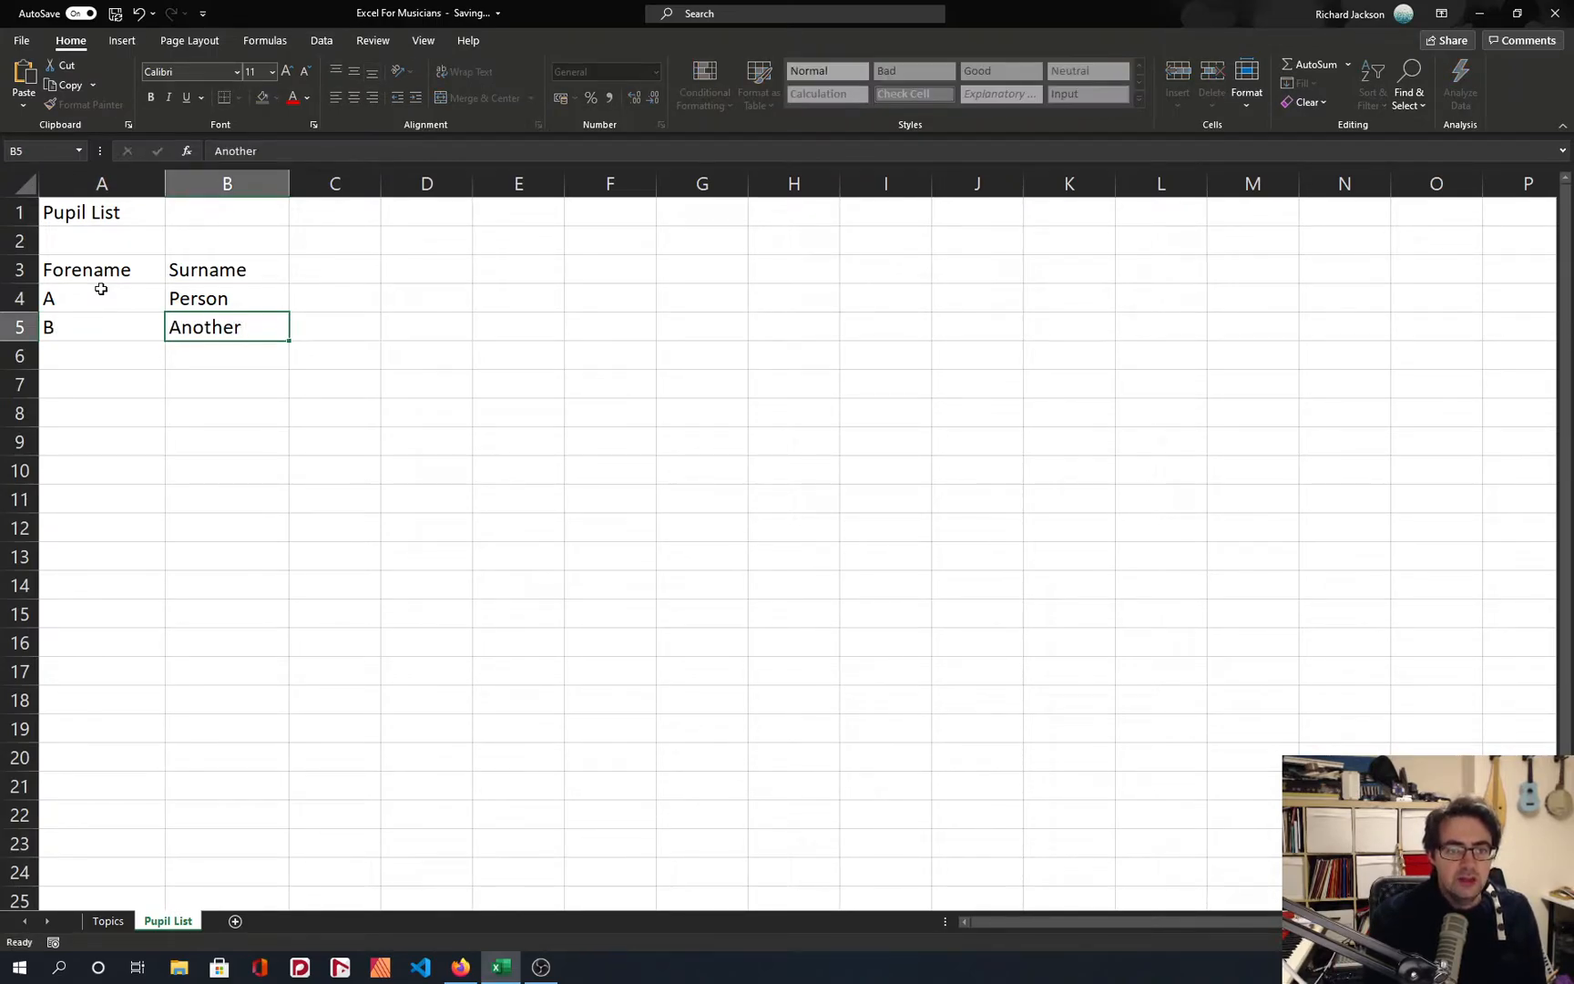
{"action": "key", "text": "Return"}
{"action": "type", "text": "C"}
{"action": "key", "text": "Tab"}
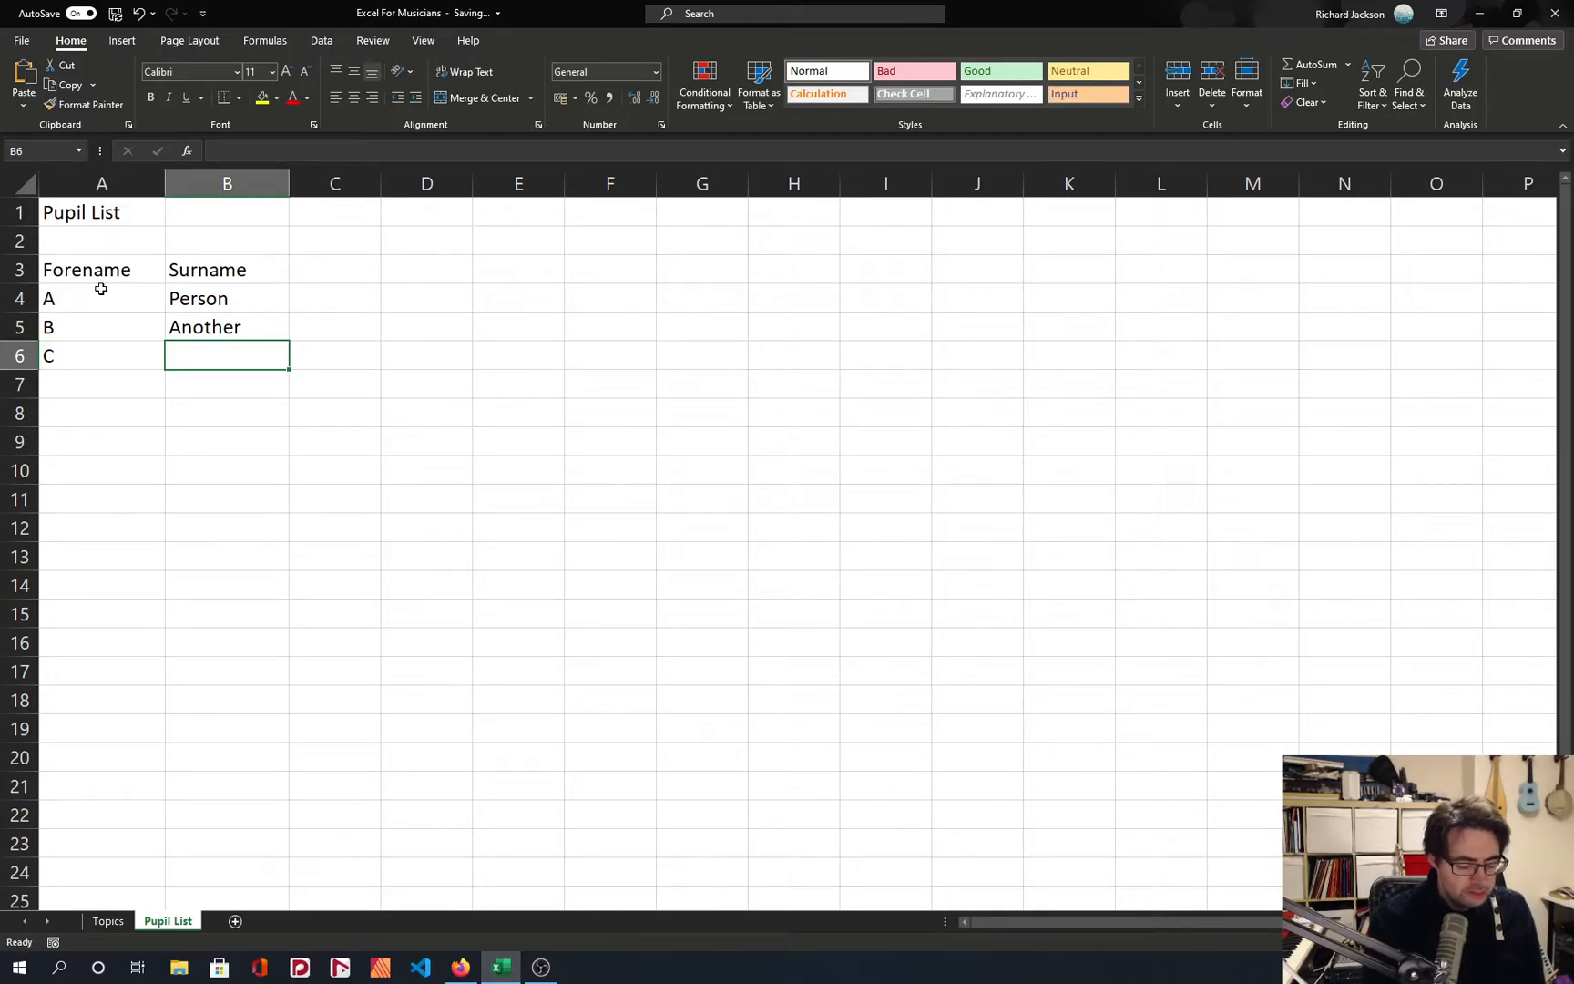
{"action": "type", "text": "Example"}
{"action": "key", "text": "Down"}
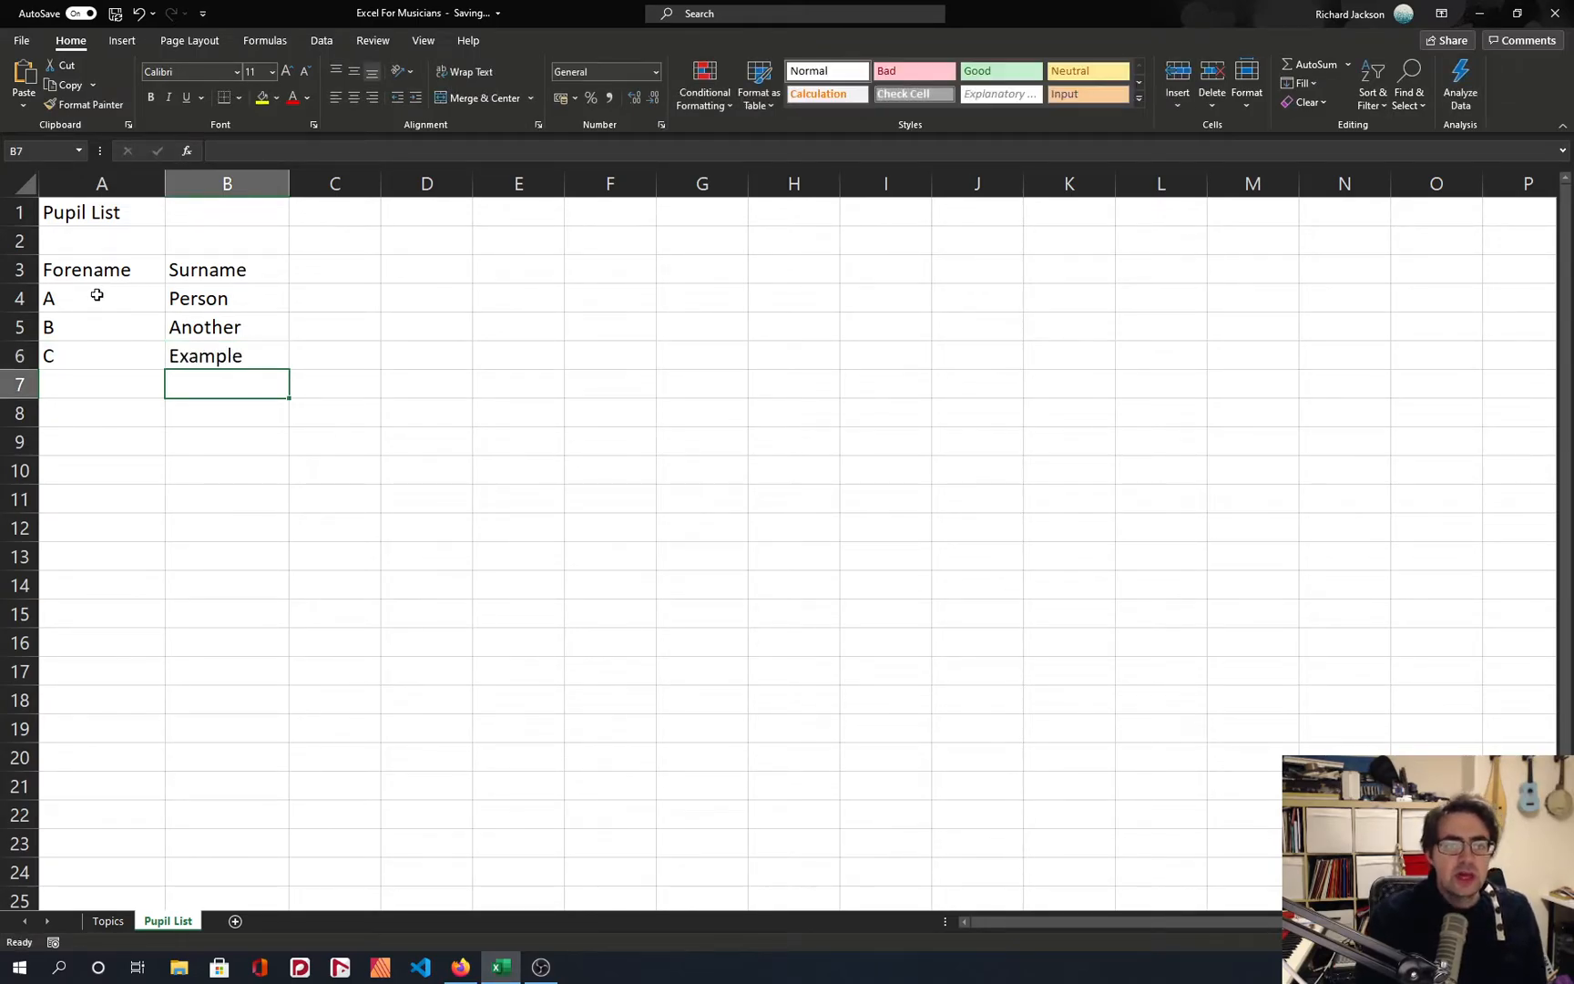
Examine the three pupil entries and the heading row above them in range A3:B6.
{"action": "left_click", "coordinate": [64, 305]}
{"action": "left_click", "coordinate": [74, 335]}
{"action": "left_click", "coordinate": [186, 320]}
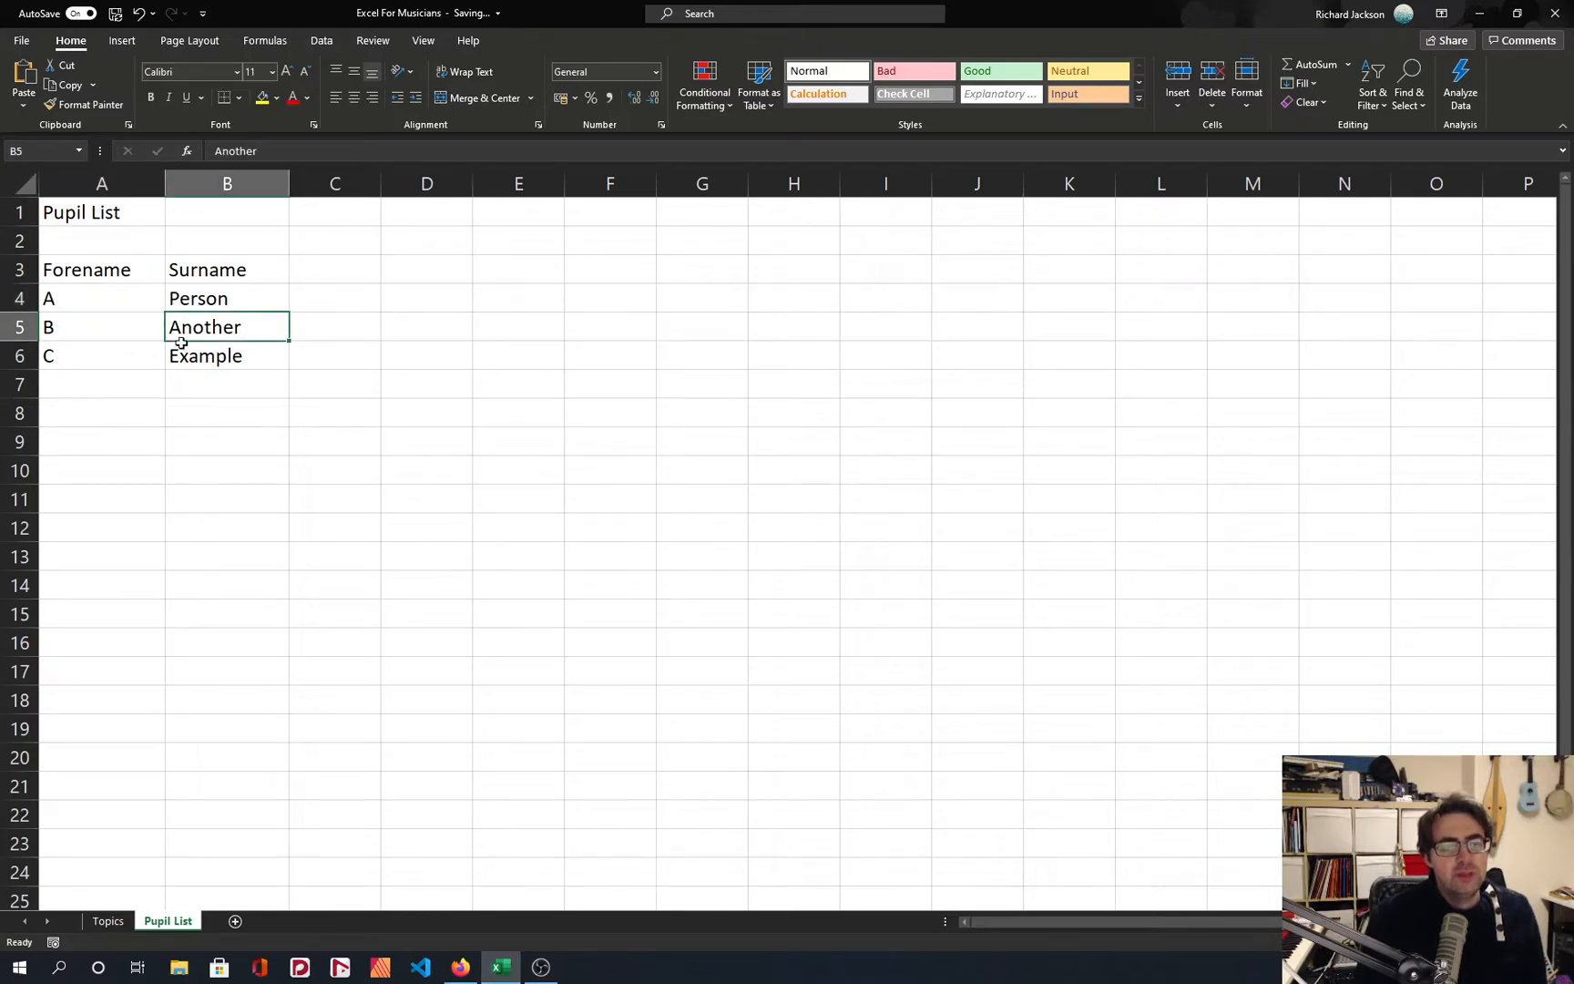
{"action": "left_click", "coordinate": [75, 362]}
{"action": "left_click", "coordinate": [197, 366]}
{"action": "left_click_drag", "start_coordinate": [67, 273], "coordinate": [199, 327]}
{"action": "left_click", "coordinate": [208, 355]}
{"action": "left_click_drag", "start_coordinate": [95, 275], "coordinate": [204, 272]}
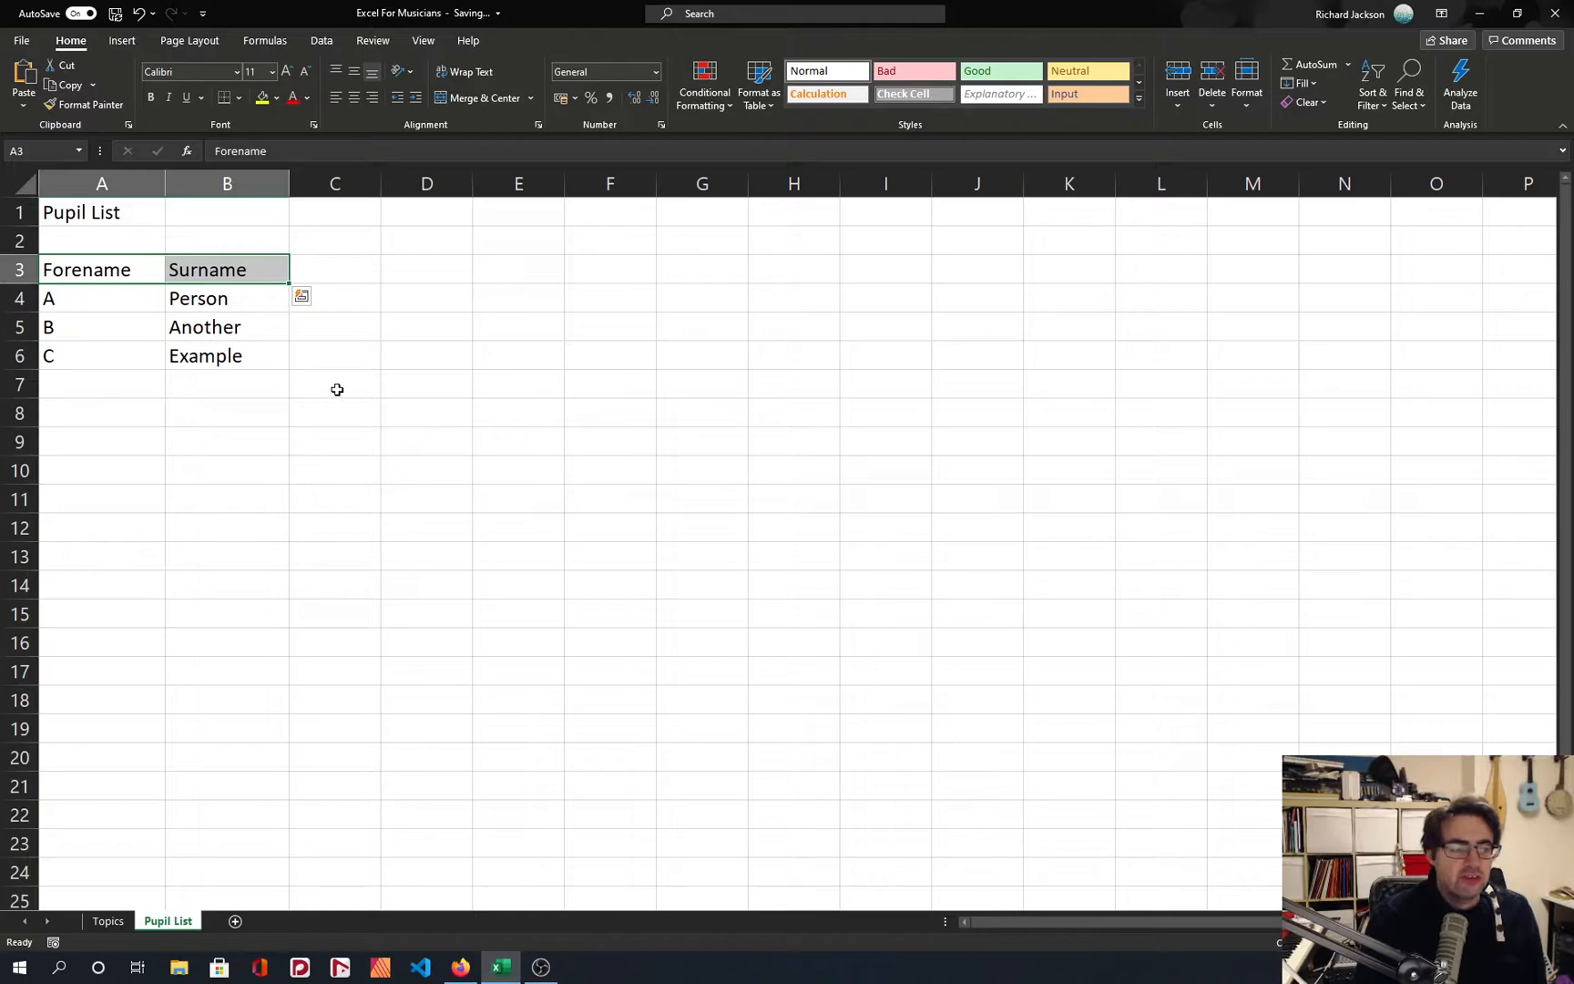
{"action": "left_click", "coordinate": [87, 269]}
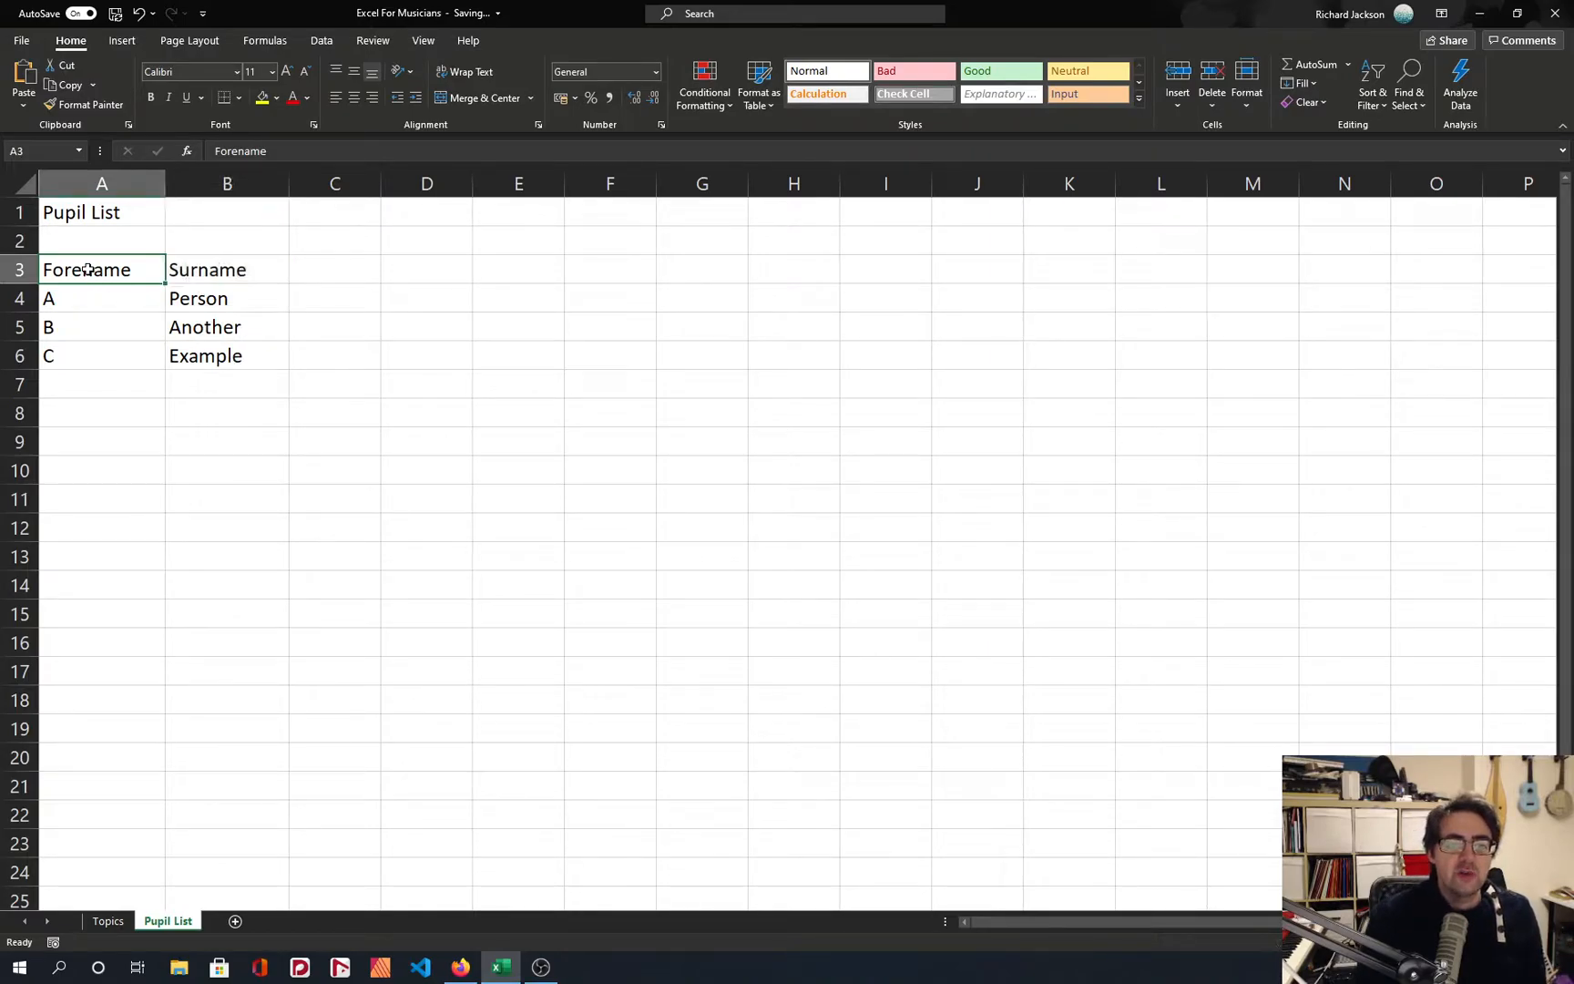
{"action": "left_click_drag", "start_coordinate": [83, 270], "coordinate": [229, 355]}
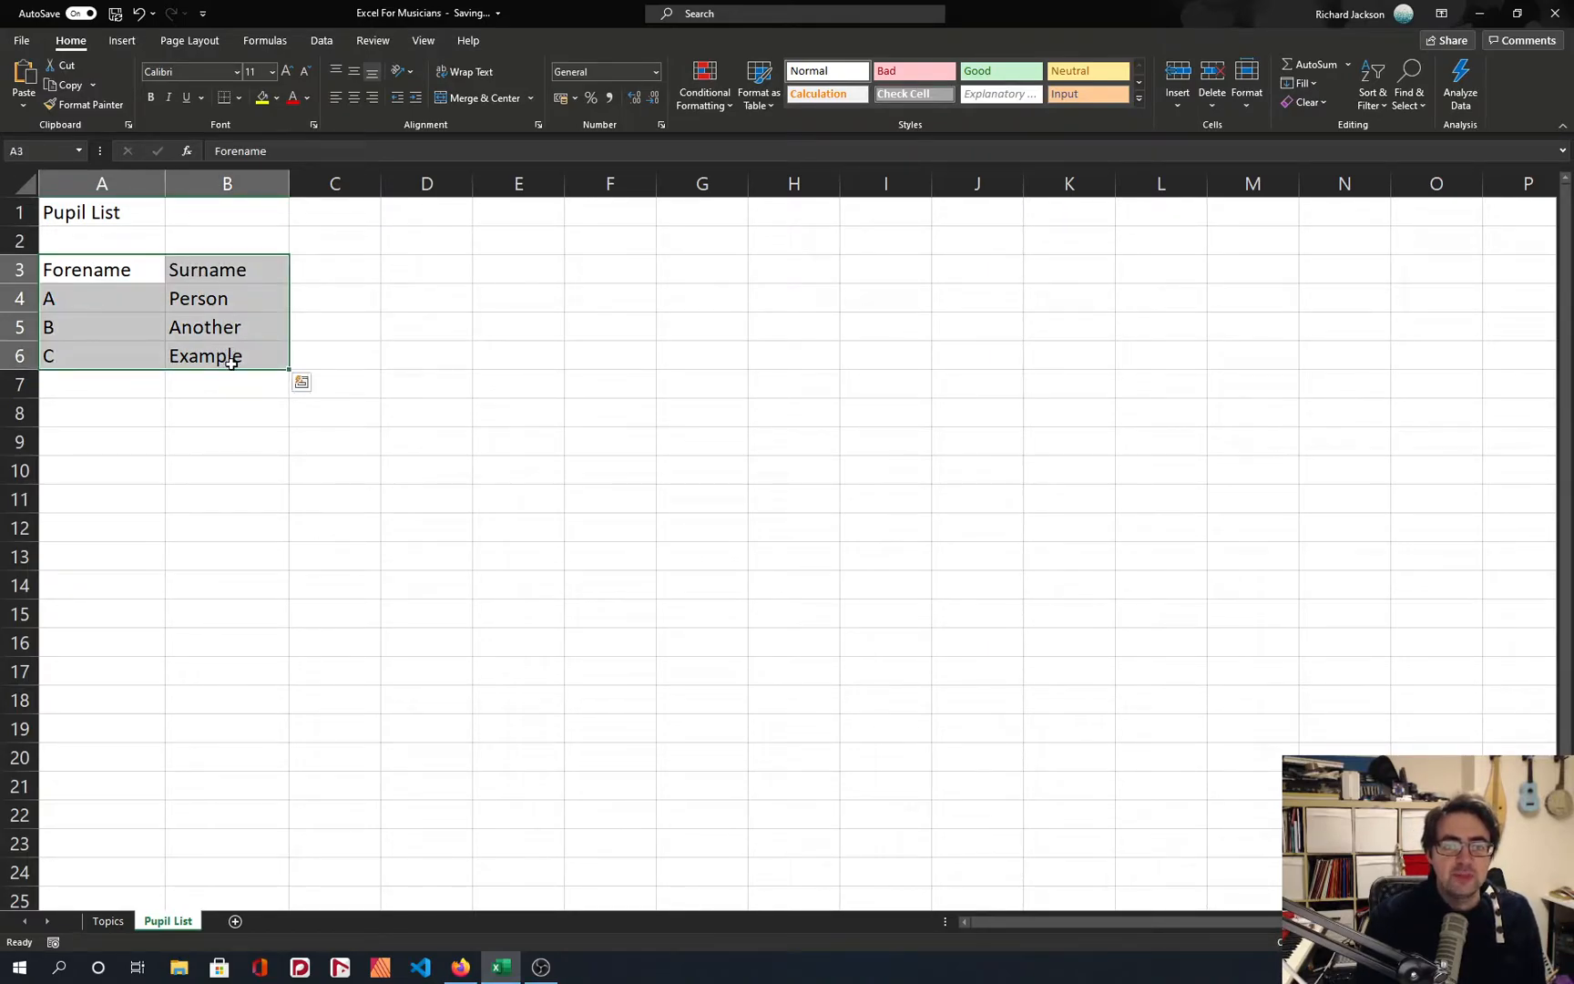
{"action": "left_click", "coordinate": [214, 269]}
{"action": "left_click", "coordinate": [89, 270]}
{"action": "left_click_drag", "start_coordinate": [89, 269], "coordinate": [202, 269]}
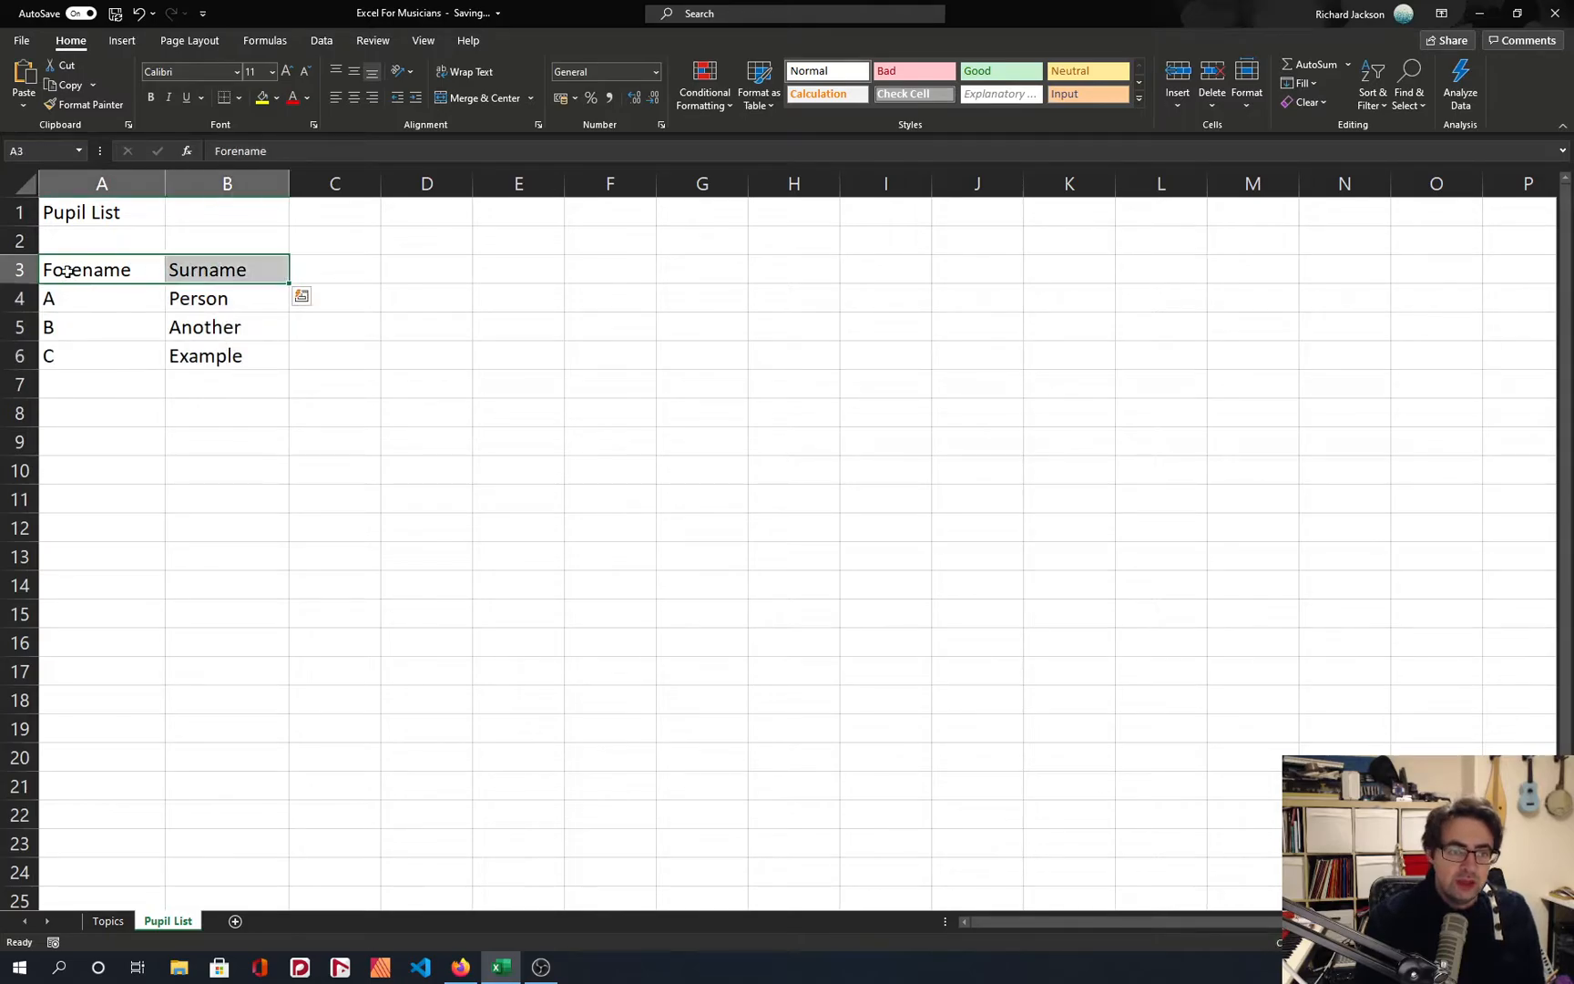
Make the whole heading row 3 bold.
{"action": "left_click", "coordinate": [18, 270]}
{"action": "key", "text": "ctrl+b"}
{"action": "key", "text": "ctrl+z"}
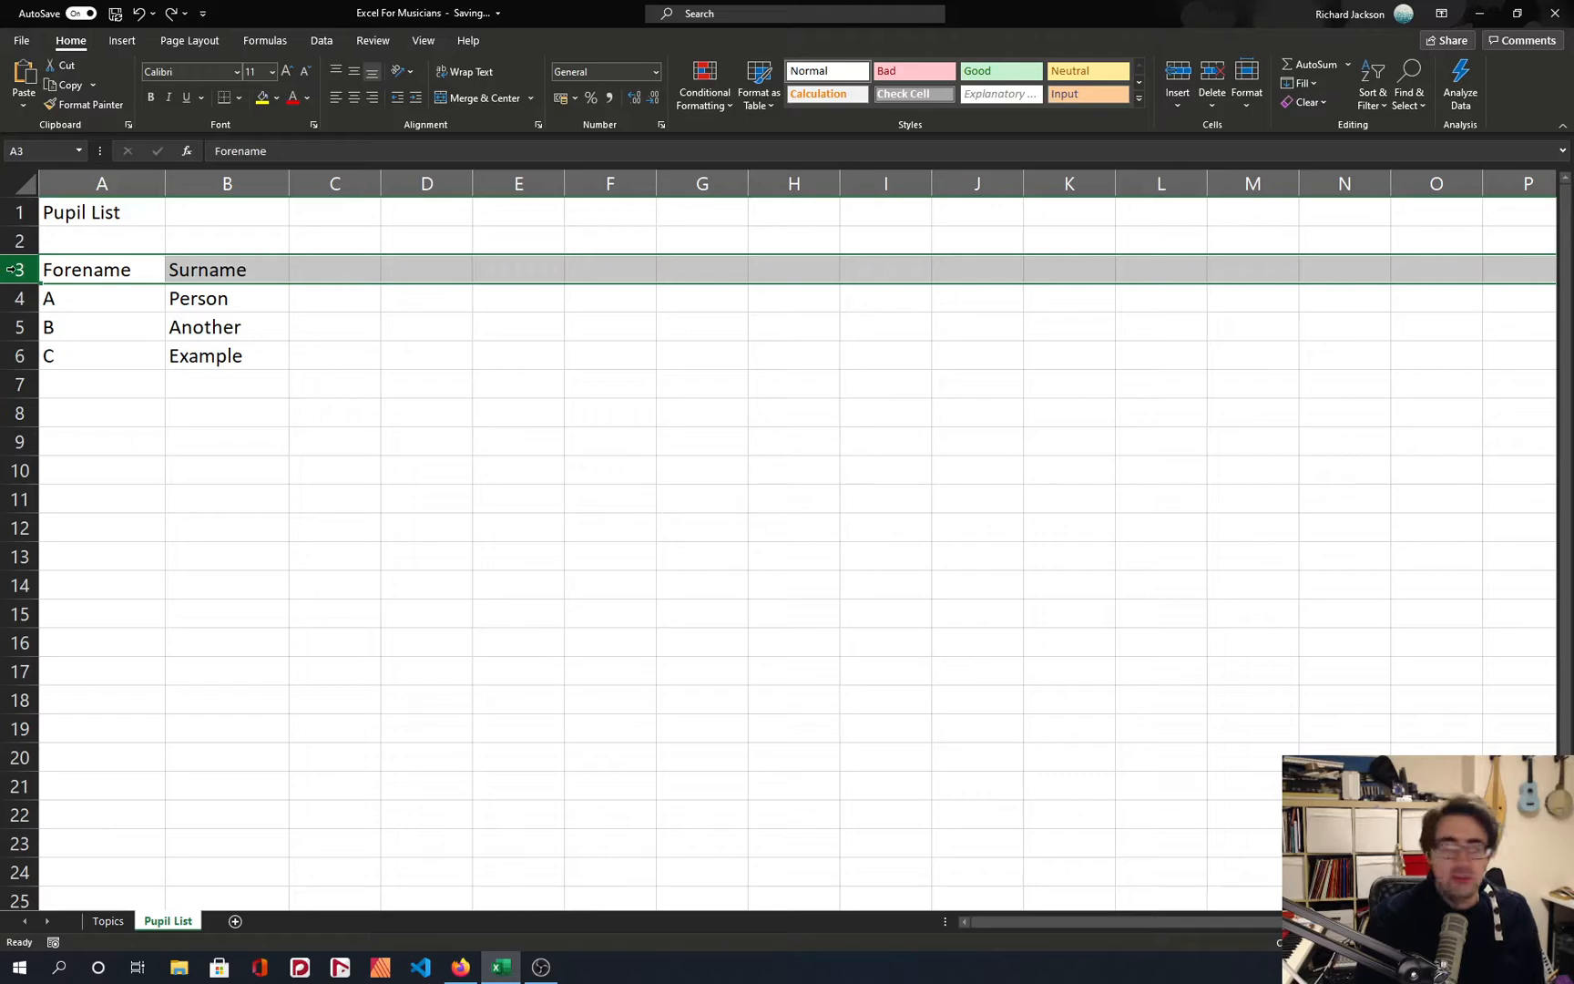
{"action": "key", "text": "ctrl+b"}
{"action": "left_click", "coordinate": [168, 317]}
Add a filter to the pupil list range A3:B6, with row 3 as its headings.
{"action": "left_click_drag", "start_coordinate": [87, 271], "coordinate": [210, 355]}
{"action": "left_click", "coordinate": [189, 40]}
{"action": "left_click", "coordinate": [122, 40]}
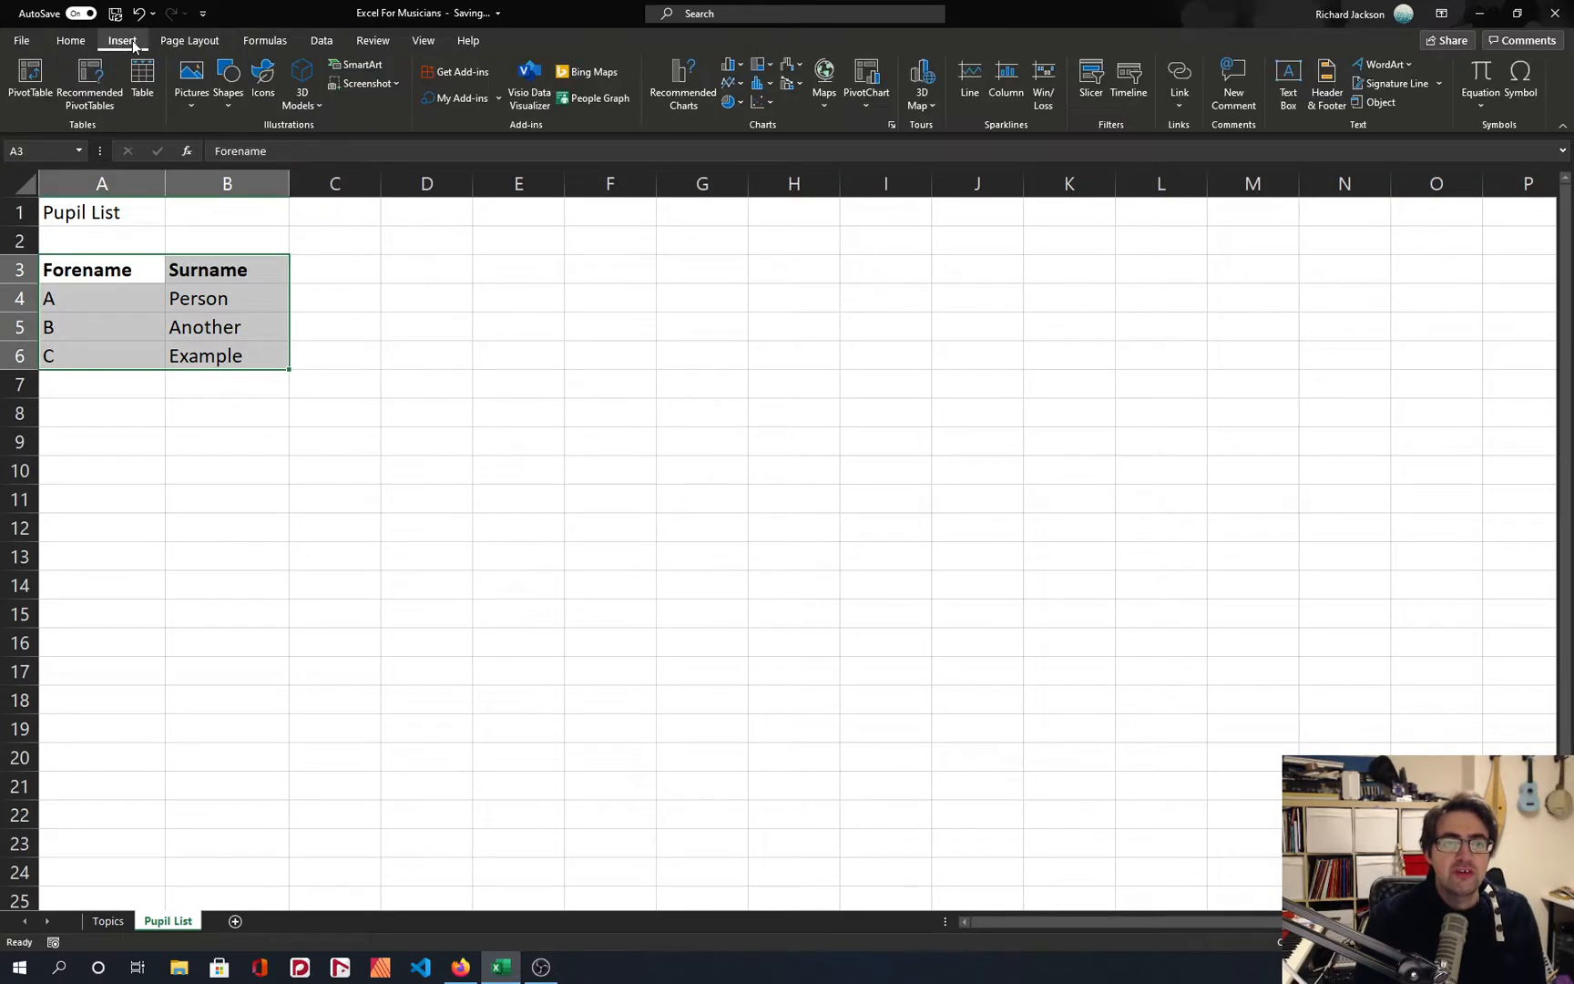
{"action": "left_click", "coordinate": [322, 40]}
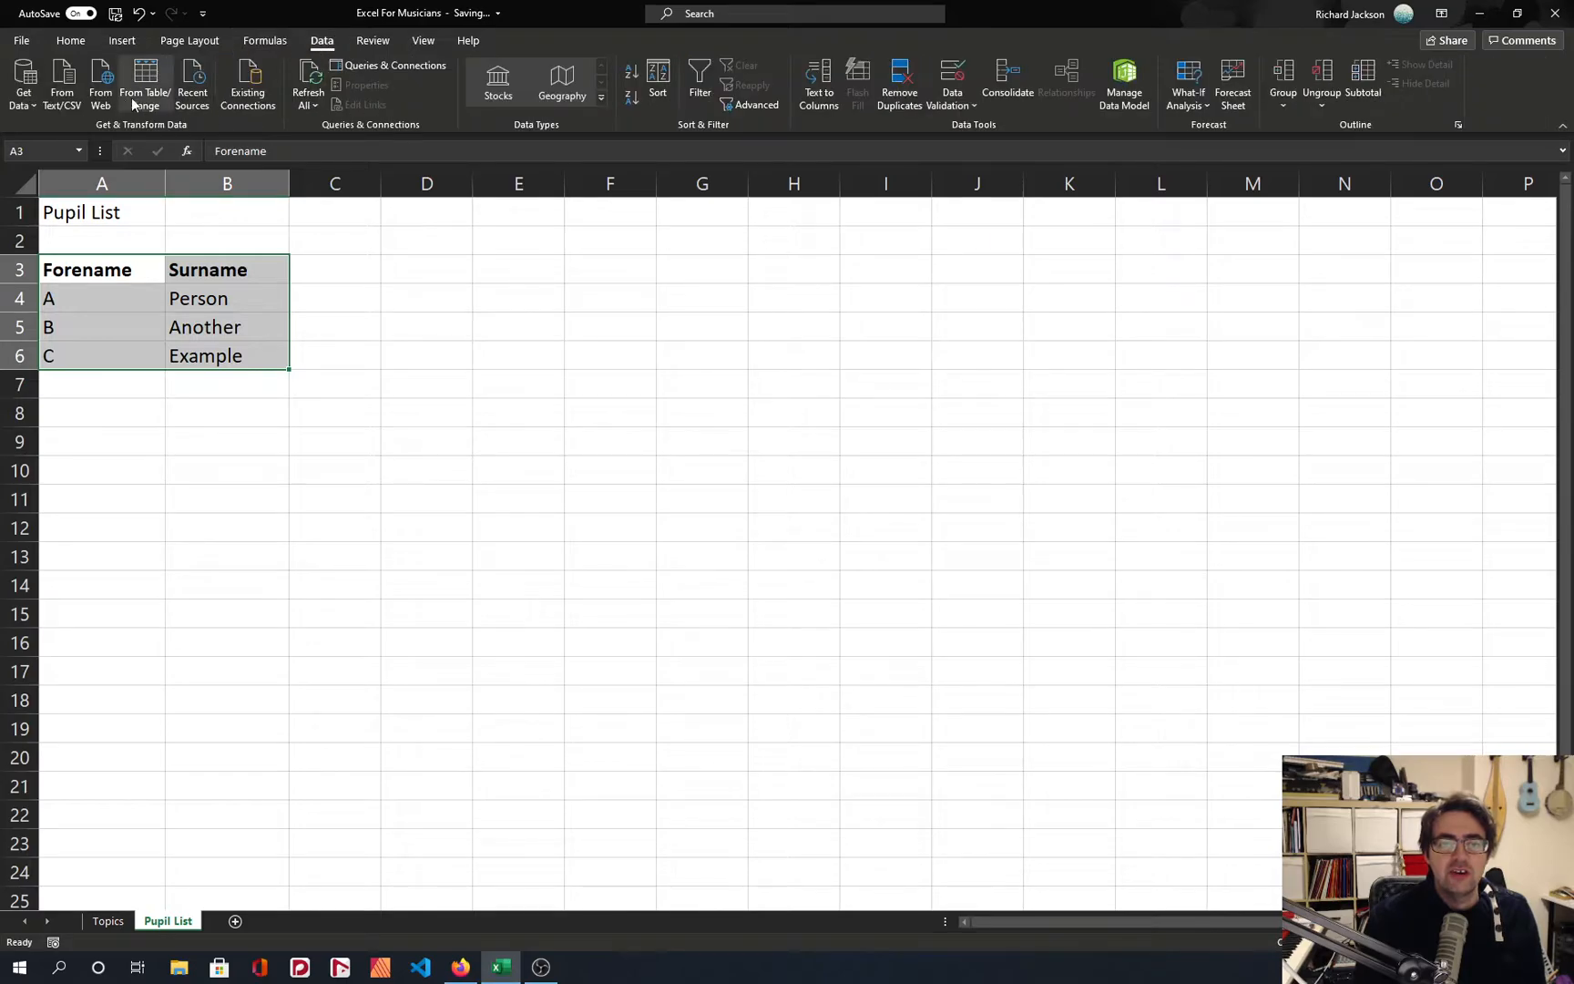
{"action": "left_click", "coordinate": [699, 80]}
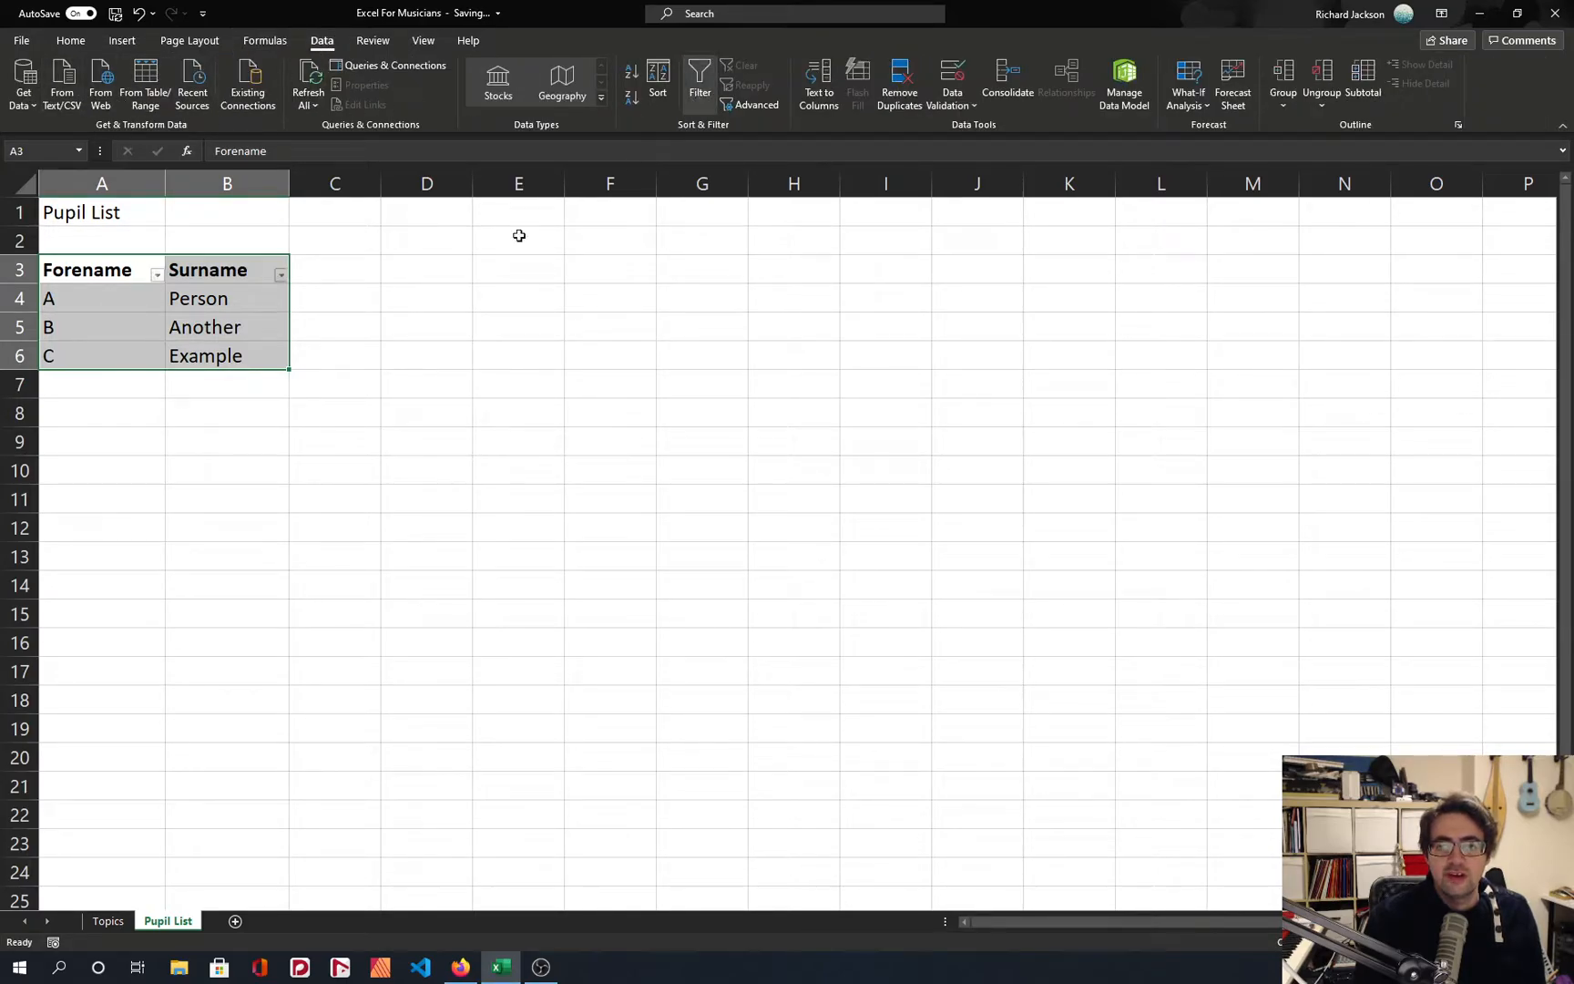
{"action": "left_click", "coordinate": [308, 290]}
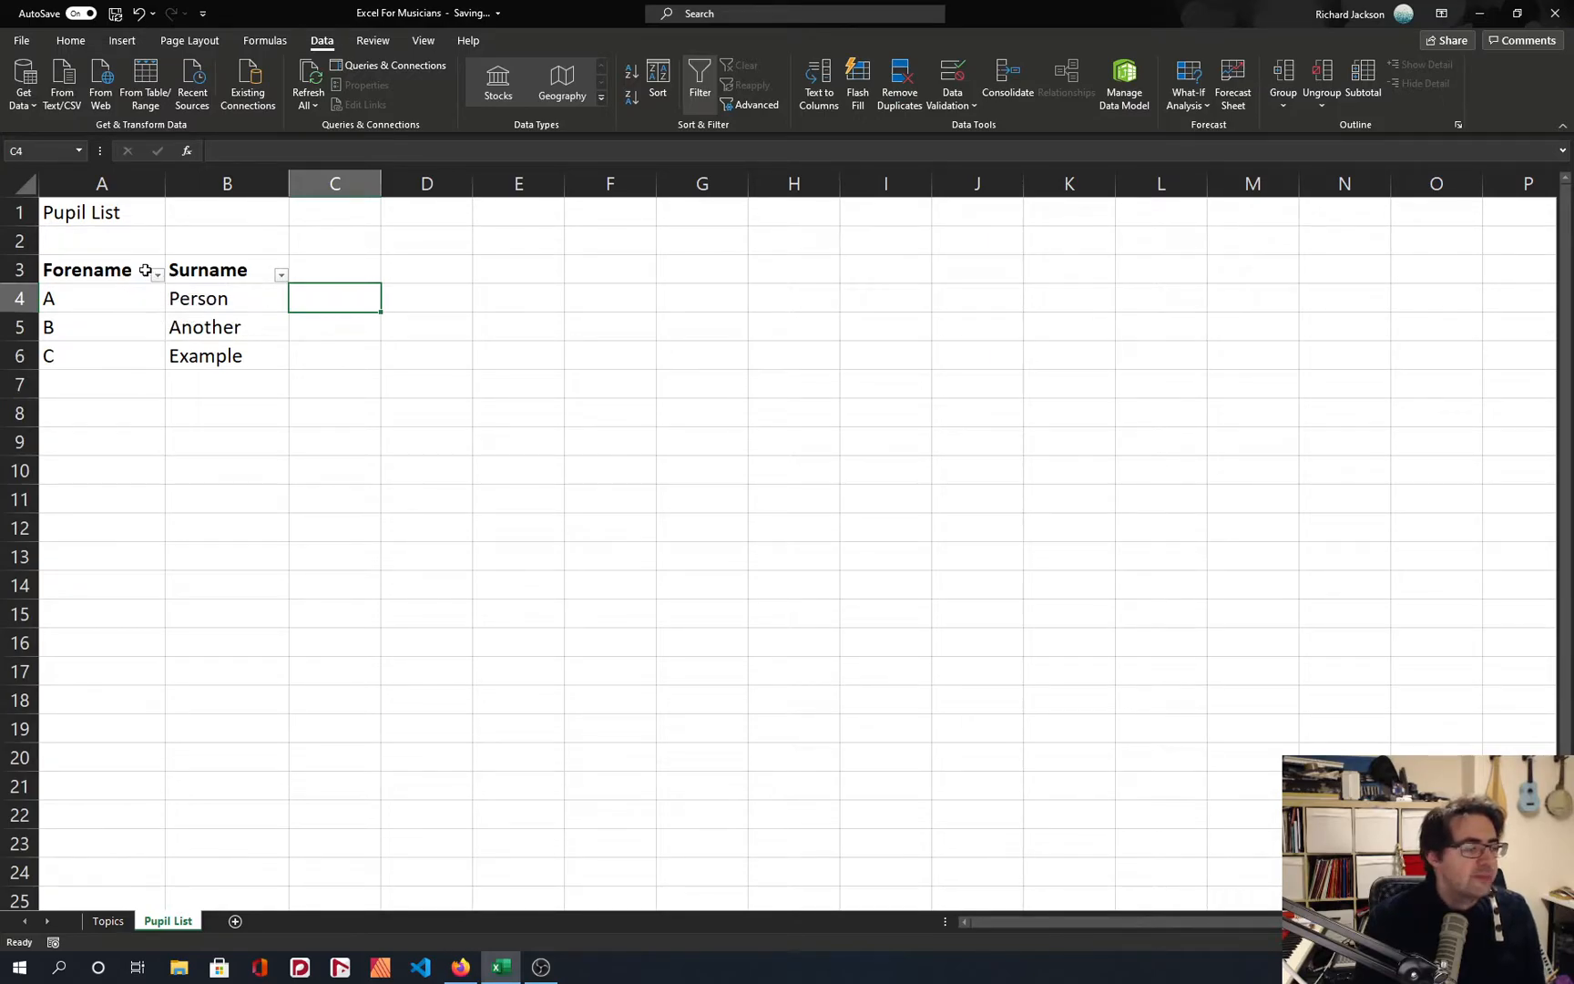
Sort the pupil list by Surname from A to Z.
{"action": "left_click", "coordinate": [280, 274]}
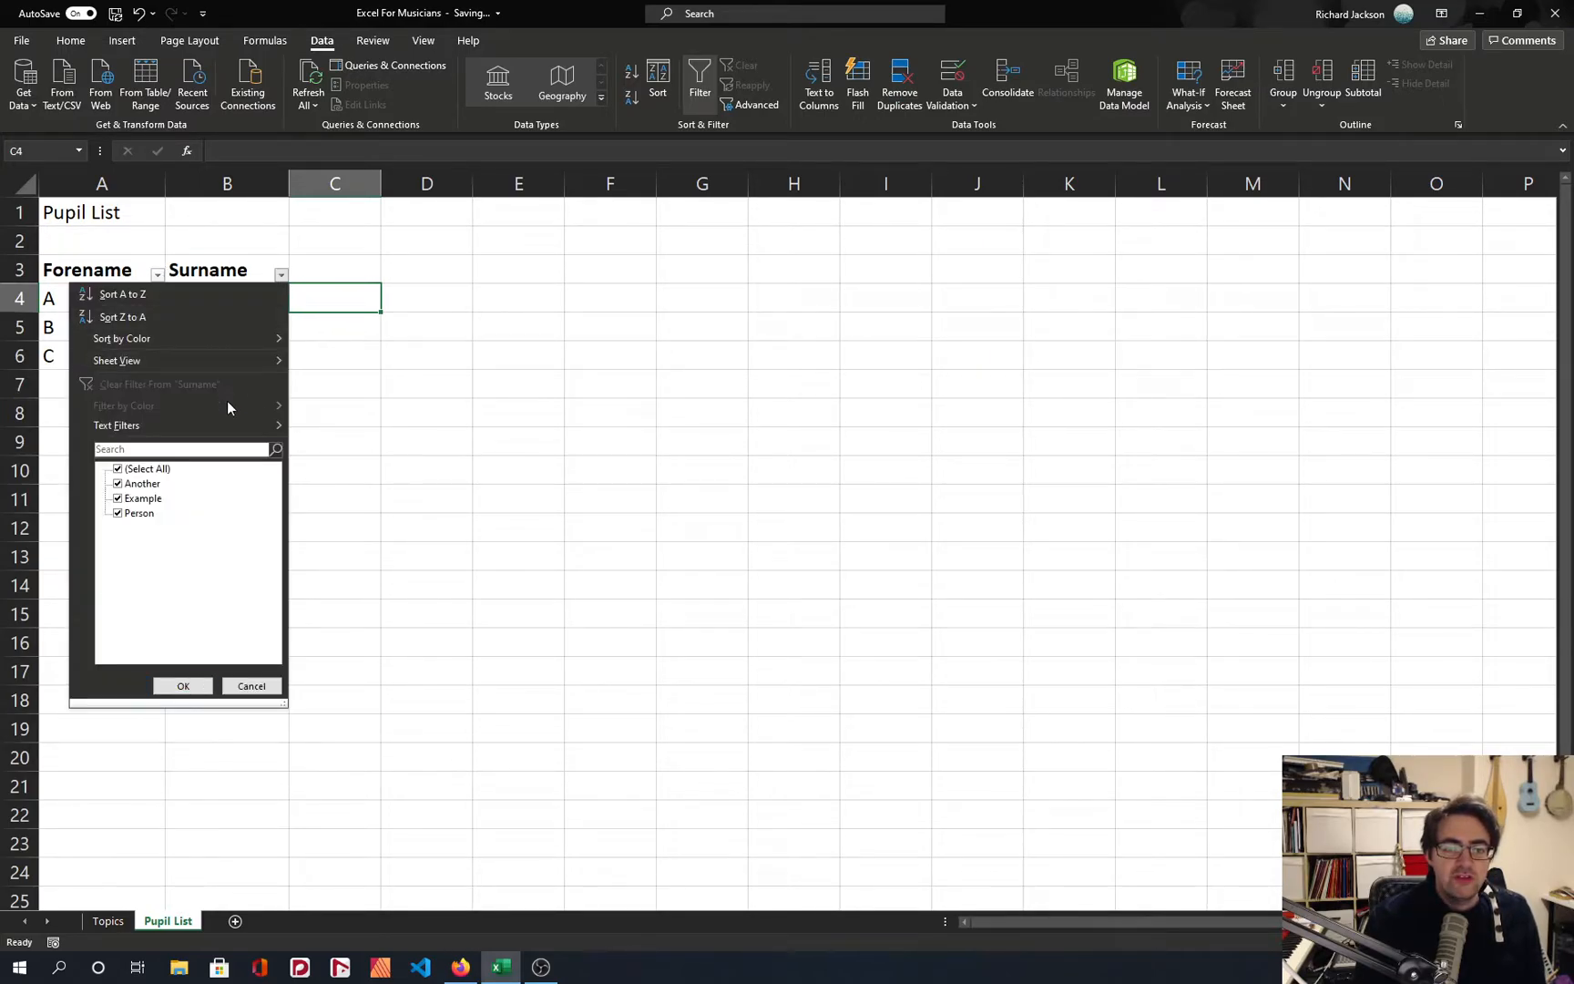
{"action": "left_click", "coordinate": [182, 295]}
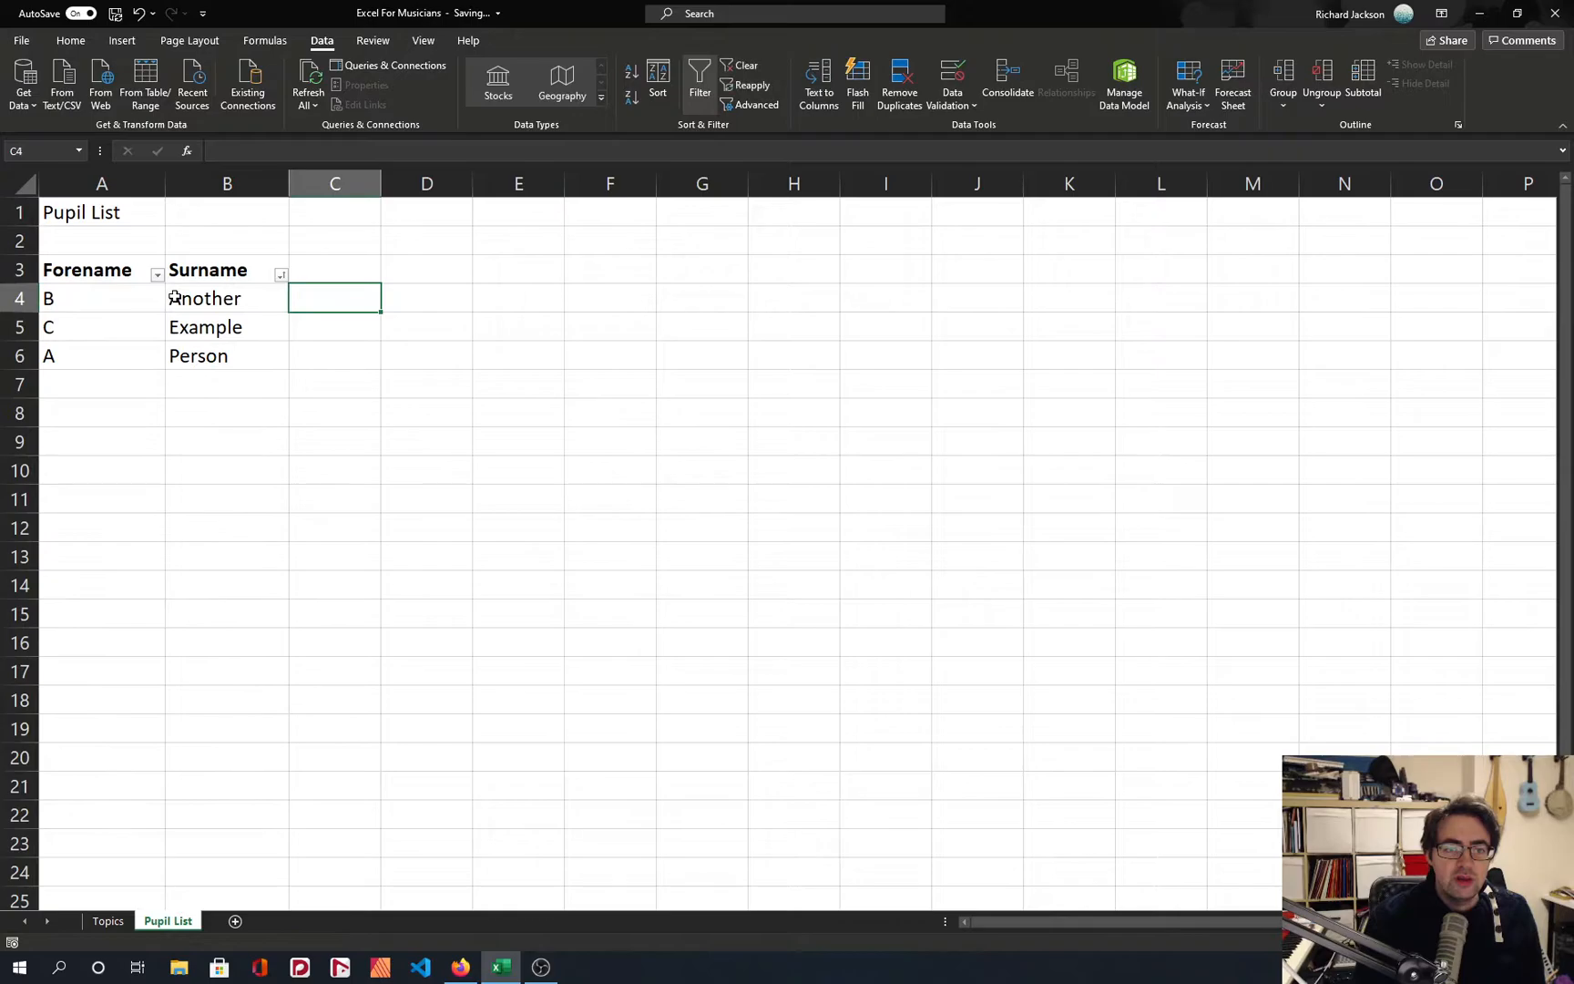
{"action": "left_click", "coordinate": [282, 275]}
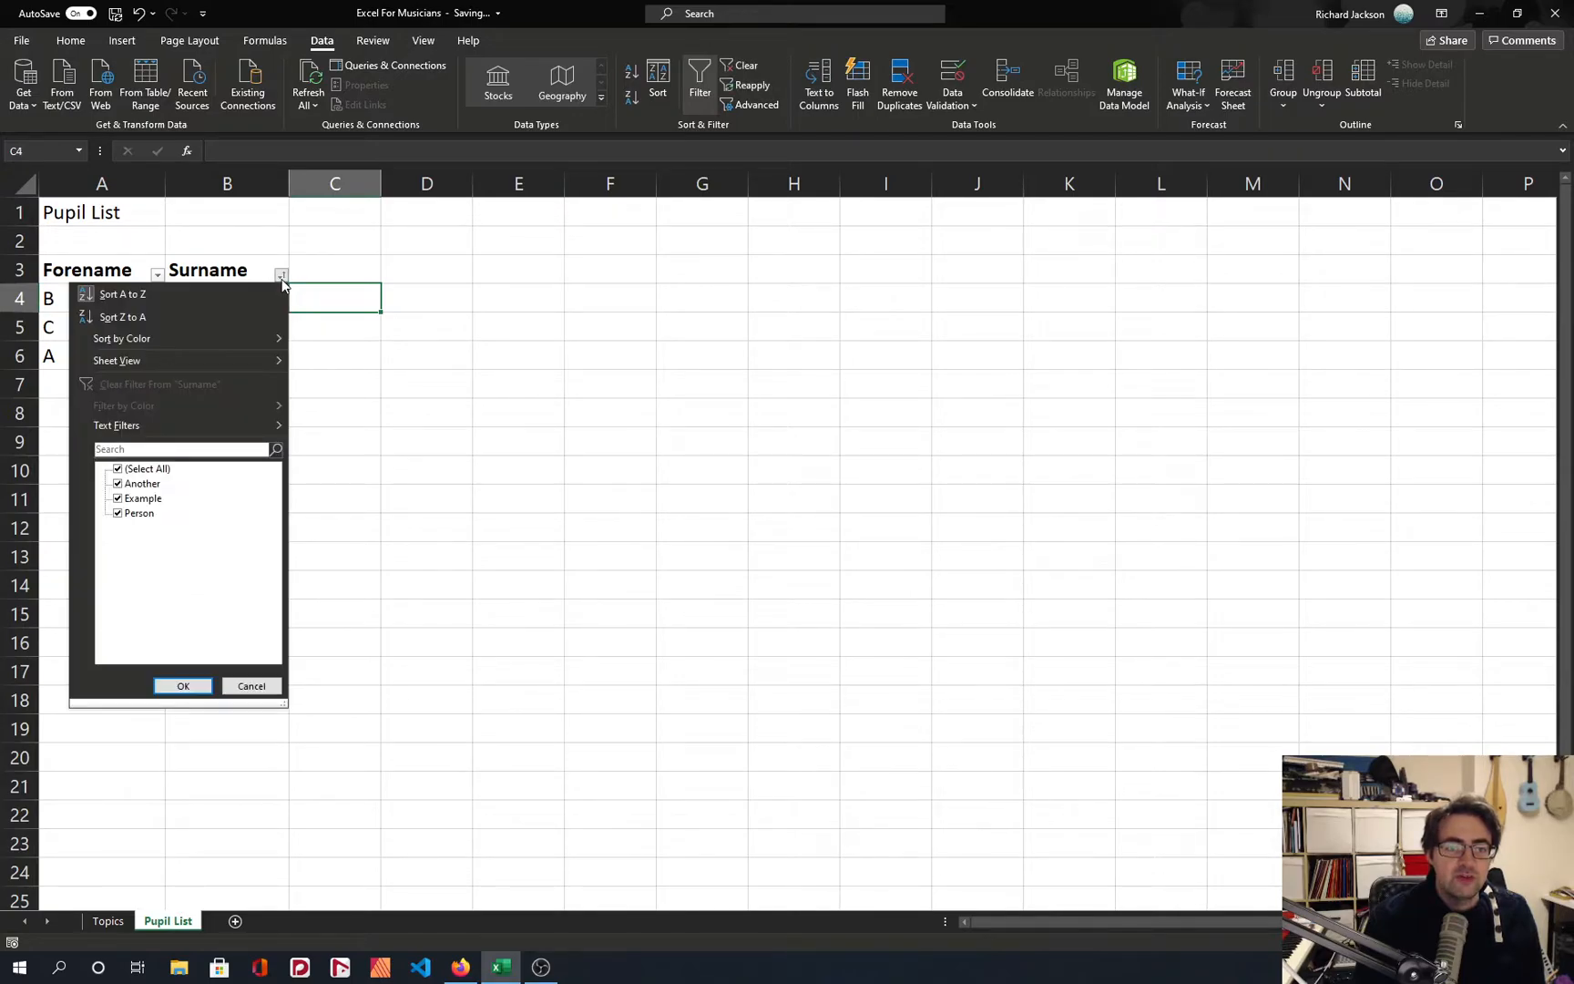
{"action": "left_click", "coordinate": [351, 369]}
Sort the pupil list by Forename from A to Z.
{"action": "left_click", "coordinate": [158, 276]}
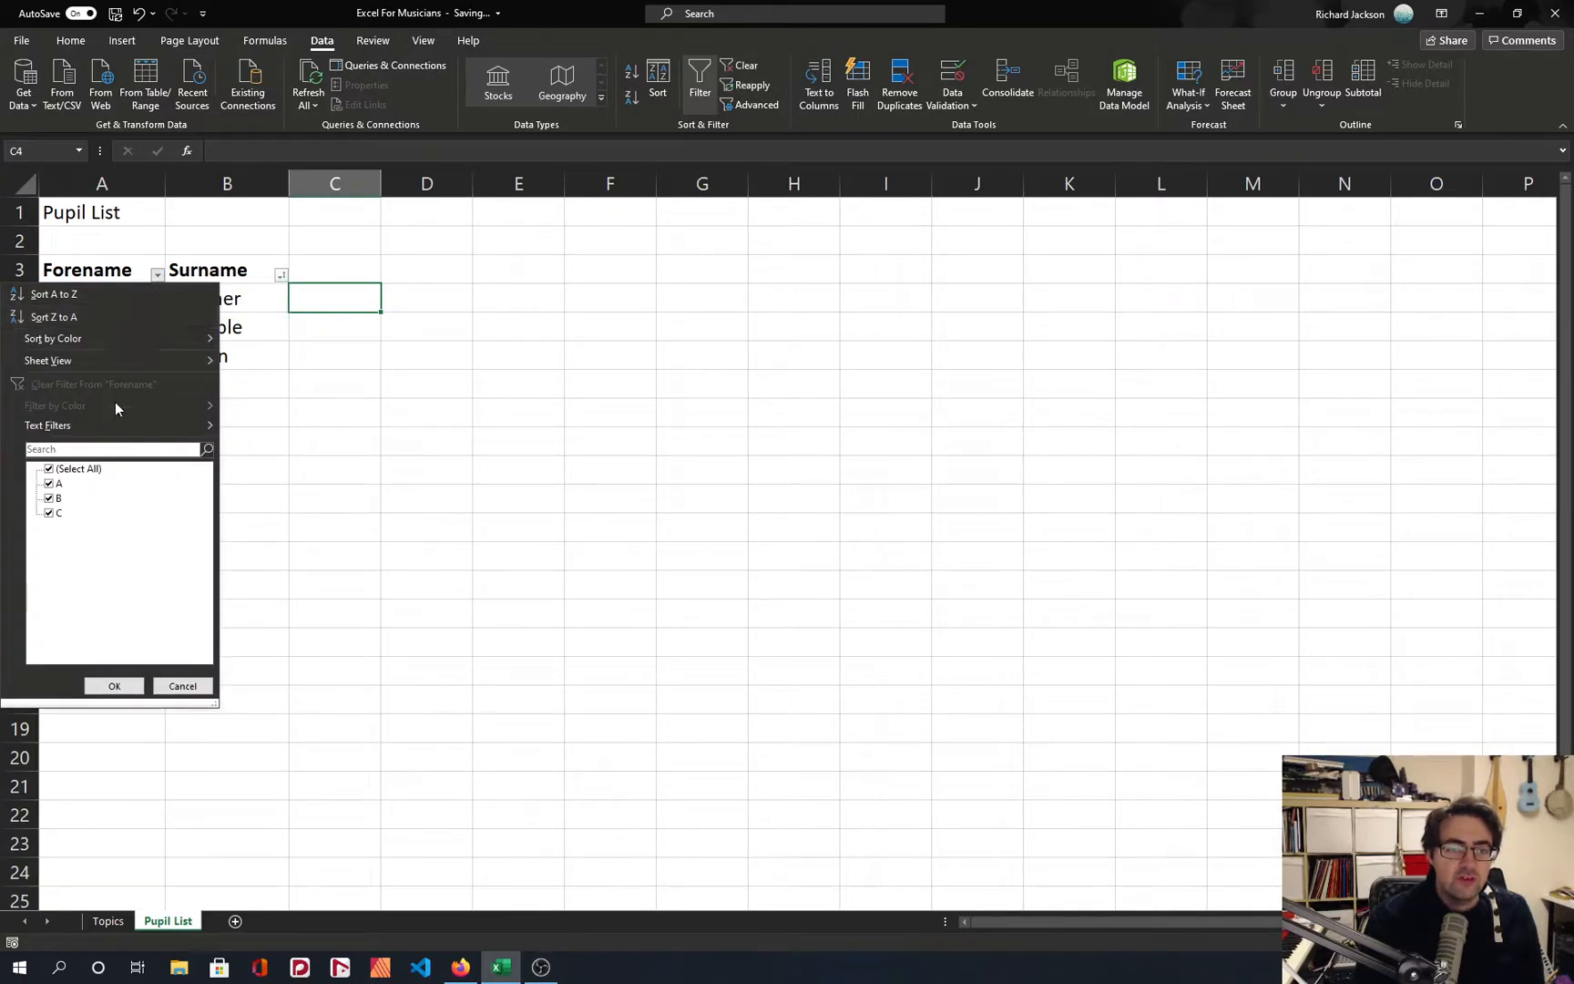
{"action": "left_click", "coordinate": [95, 295]}
{"action": "left_click", "coordinate": [95, 274]}
{"action": "left_click", "coordinate": [278, 276]}
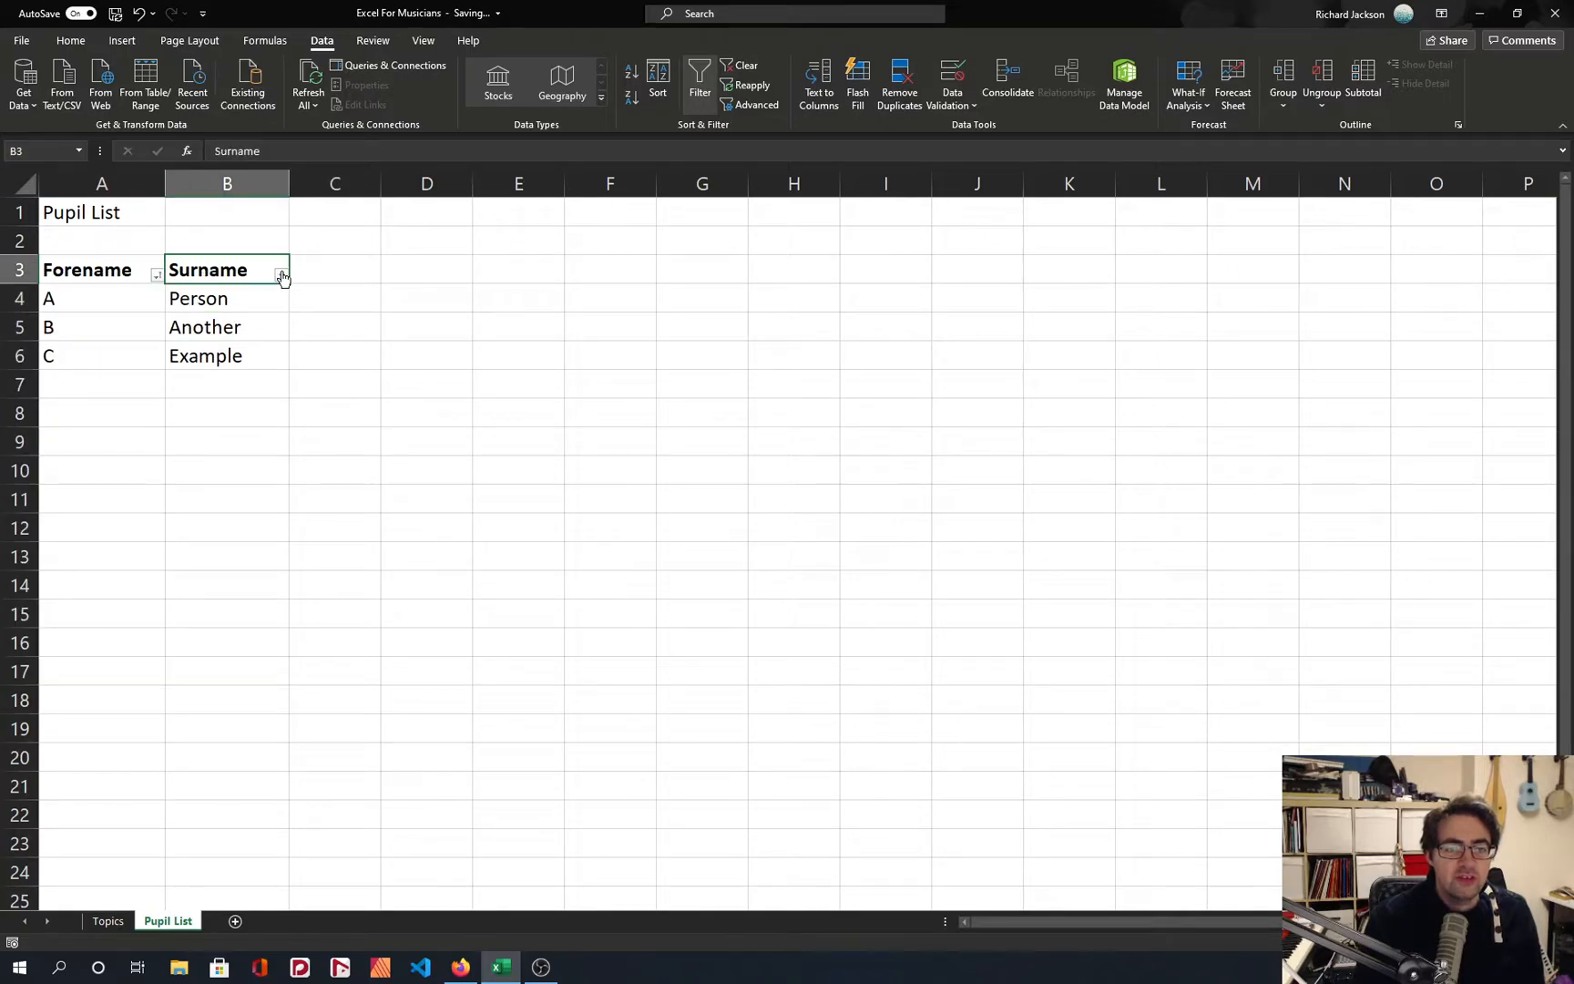
Filter the Forename column to show only the entries A and C.
{"action": "left_click", "coordinate": [157, 275]}
{"action": "left_click", "coordinate": [49, 469]}
{"action": "left_click", "coordinate": [49, 483]}
{"action": "left_click", "coordinate": [49, 513]}
{"action": "left_click", "coordinate": [140, 693]}
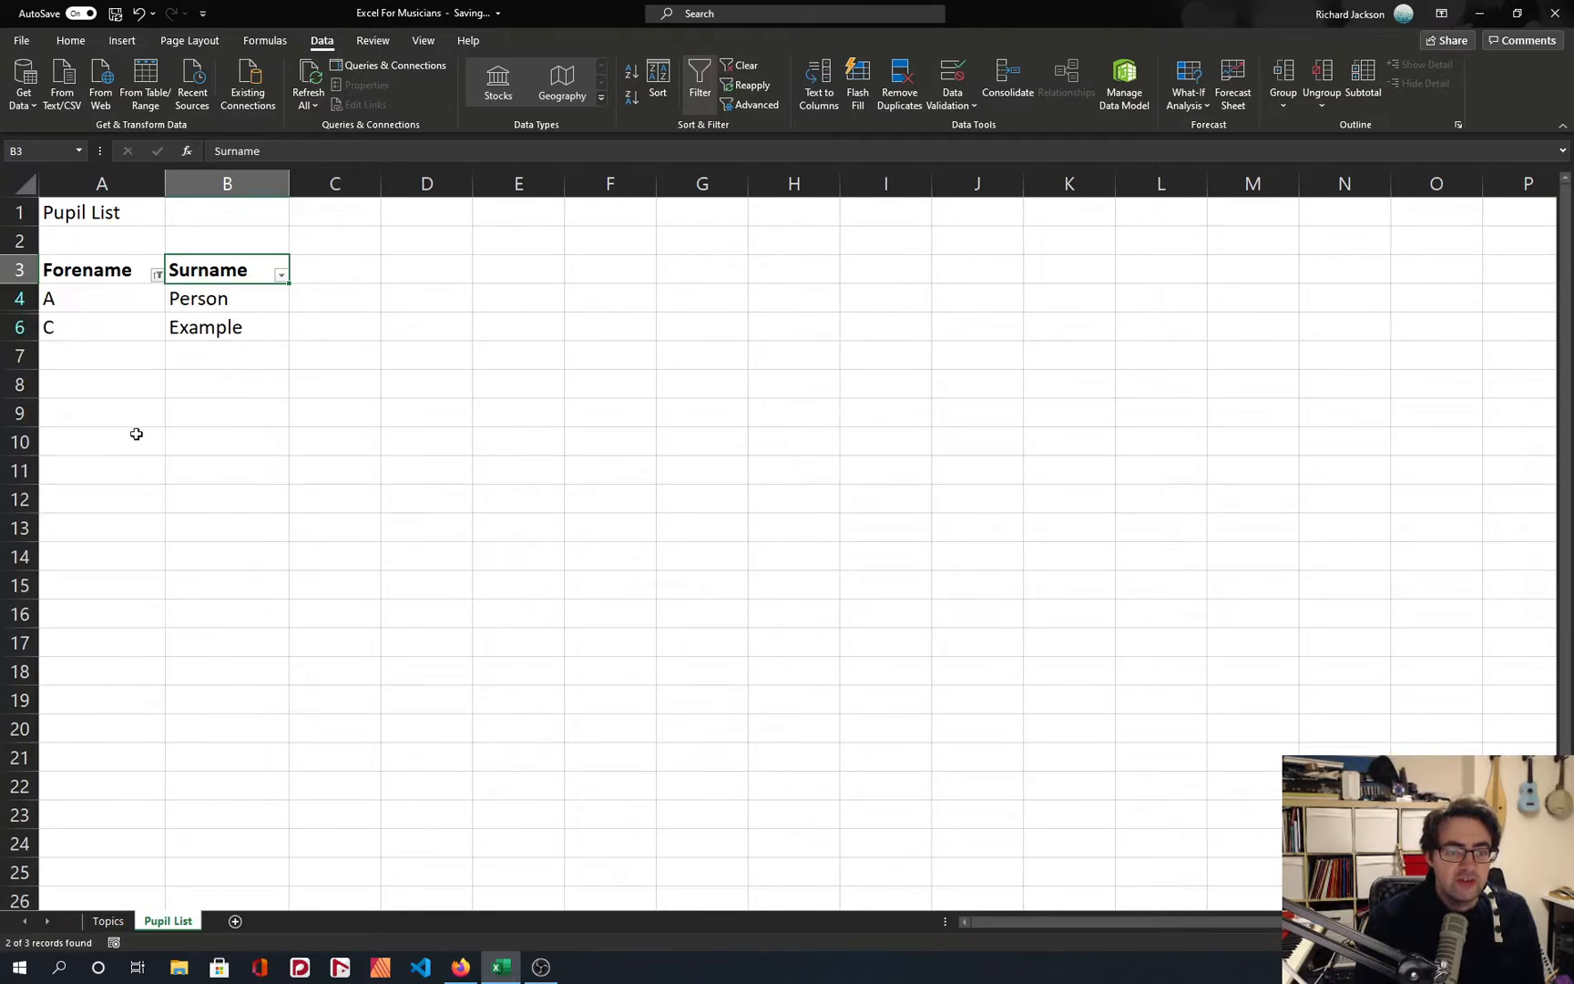
Set the Forename filter to show all entries of the pupil list.
{"action": "left_click", "coordinate": [157, 275]}
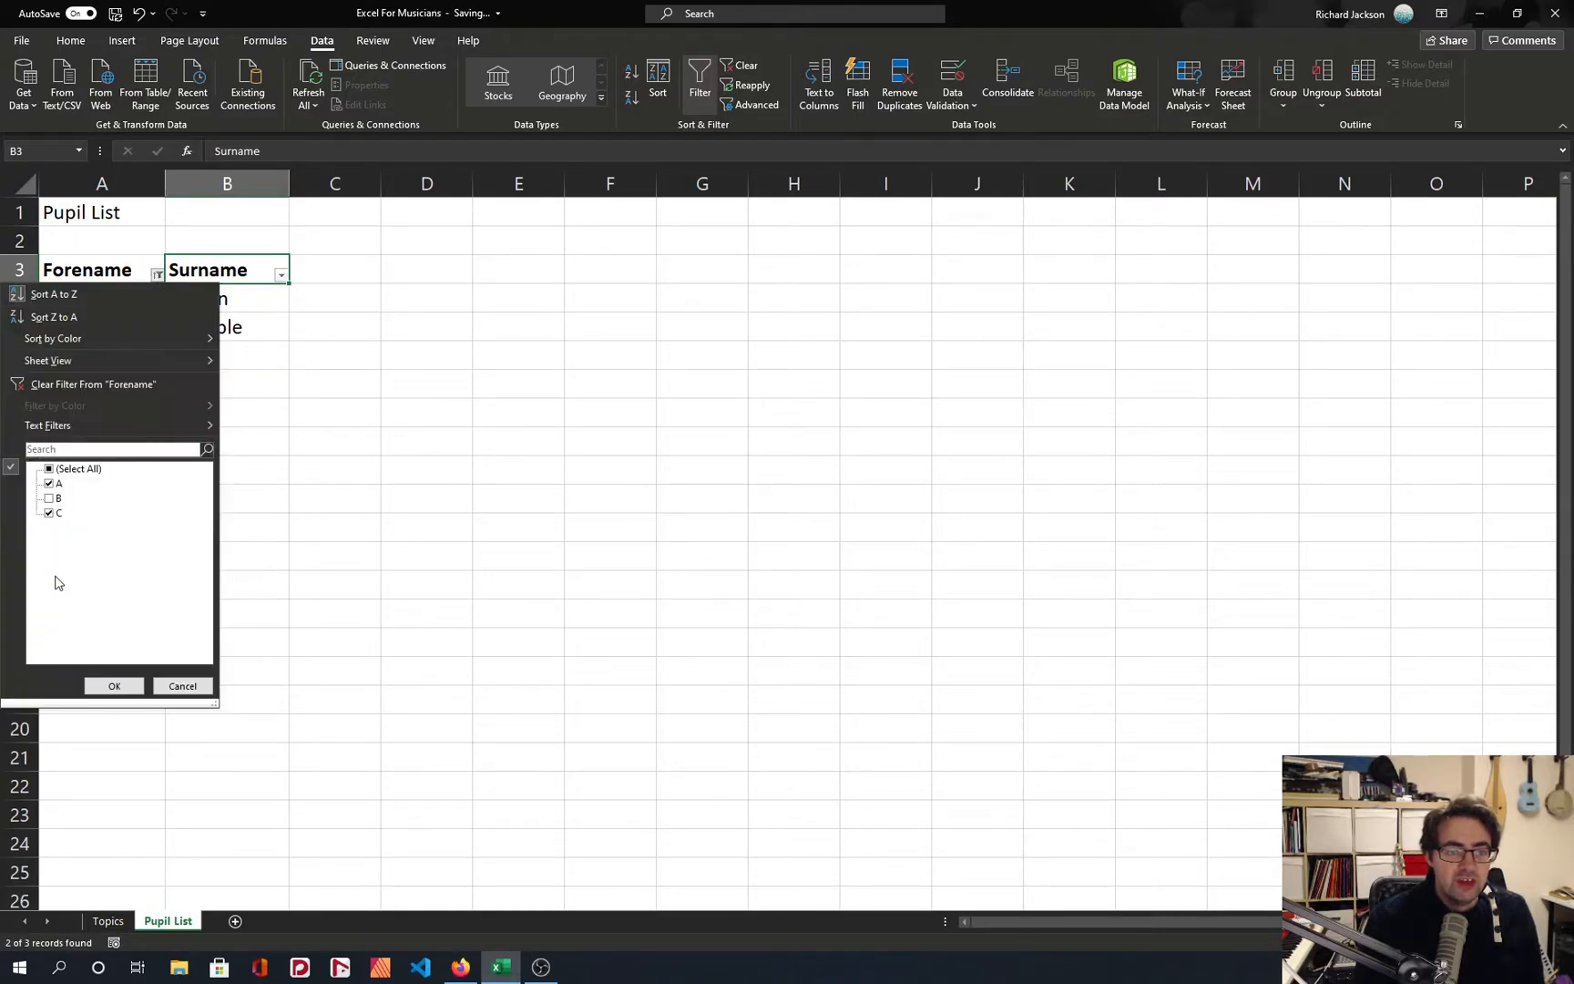
{"action": "left_click", "coordinate": [182, 686]}
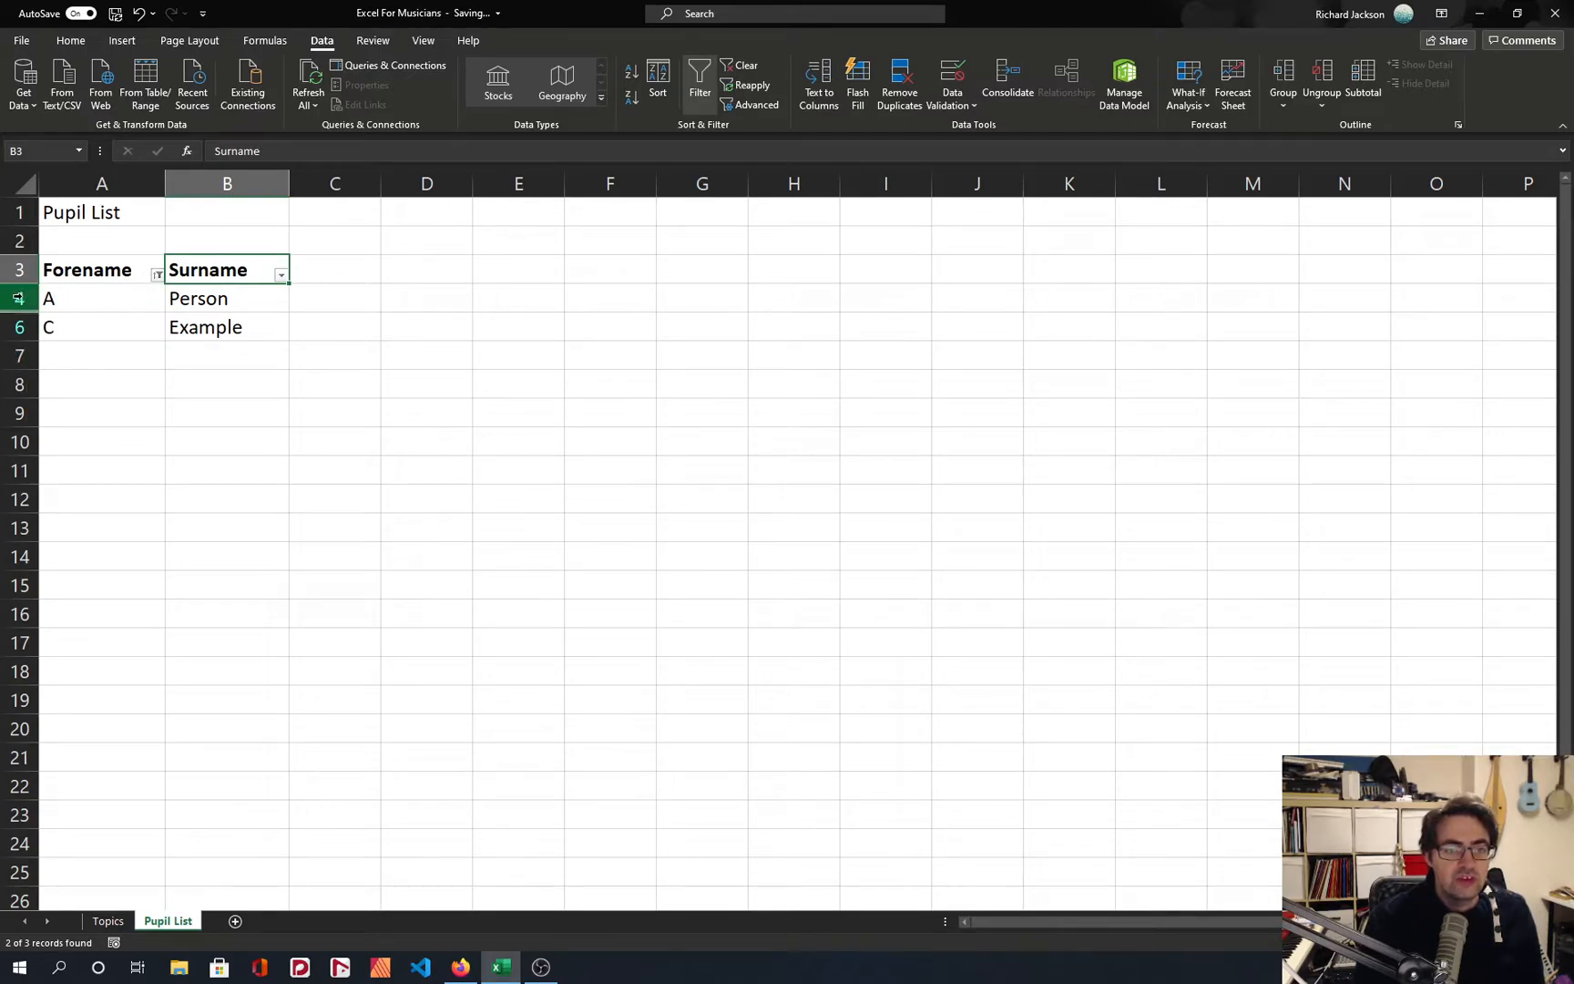
{"action": "left_click", "coordinate": [159, 275]}
{"action": "left_click", "coordinate": [64, 472]}
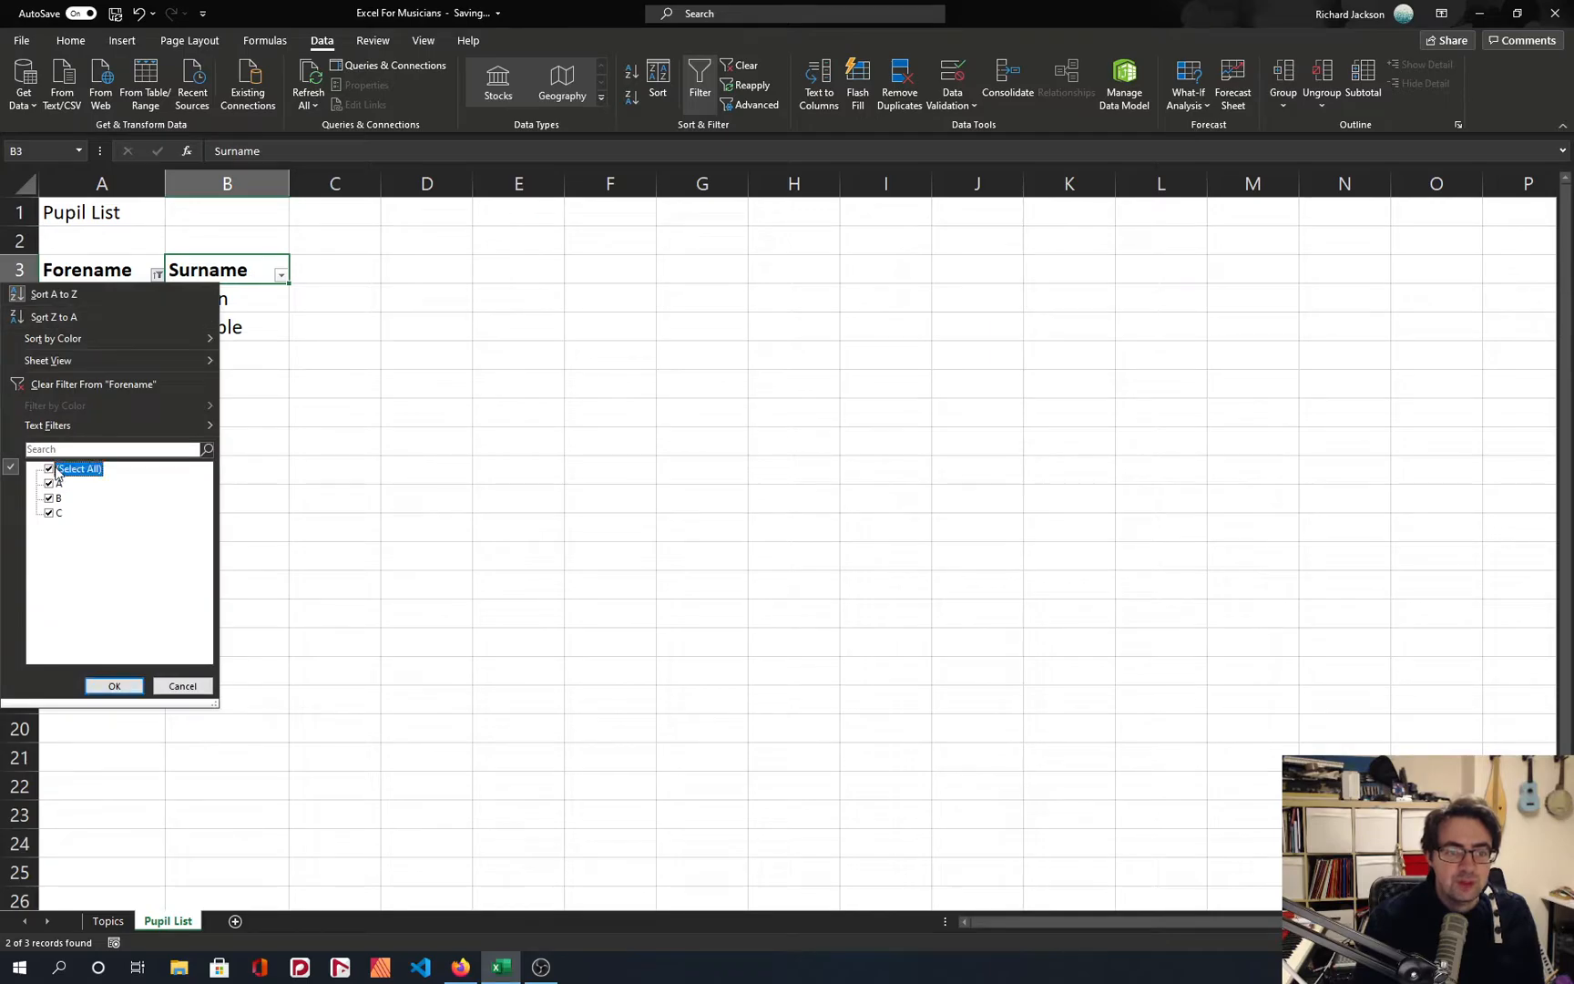
{"action": "left_click", "coordinate": [113, 684]}
{"action": "left_click", "coordinate": [183, 352]}
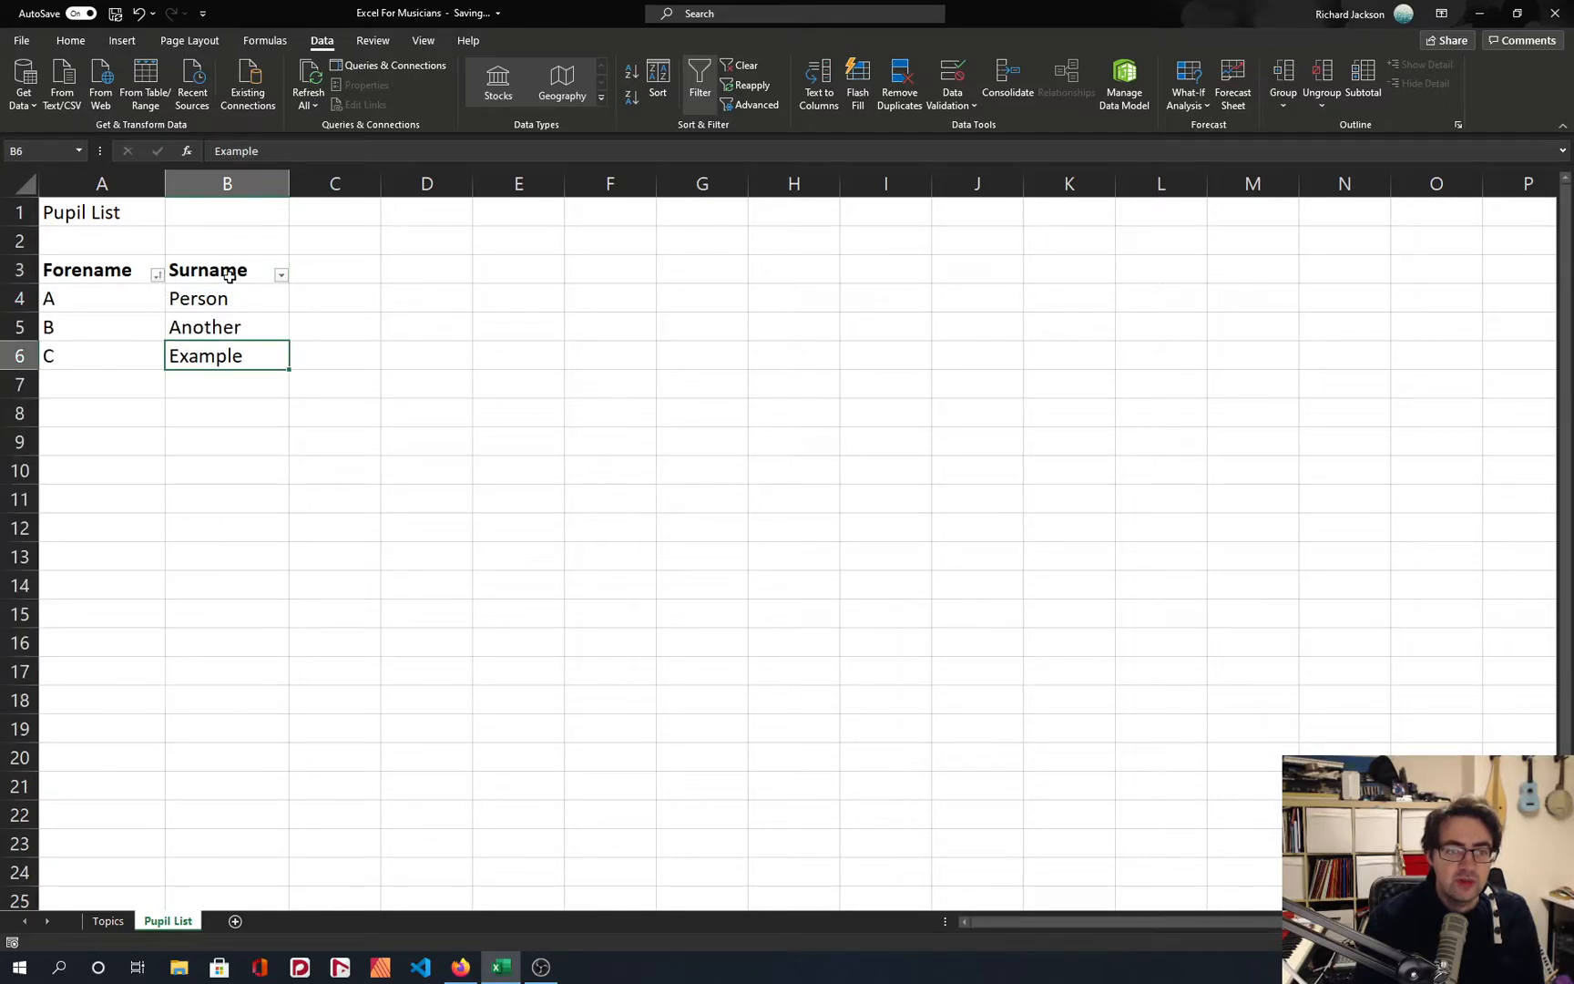
Examine the text filter options offered for the Surname column.
{"action": "left_click", "coordinate": [282, 275]}
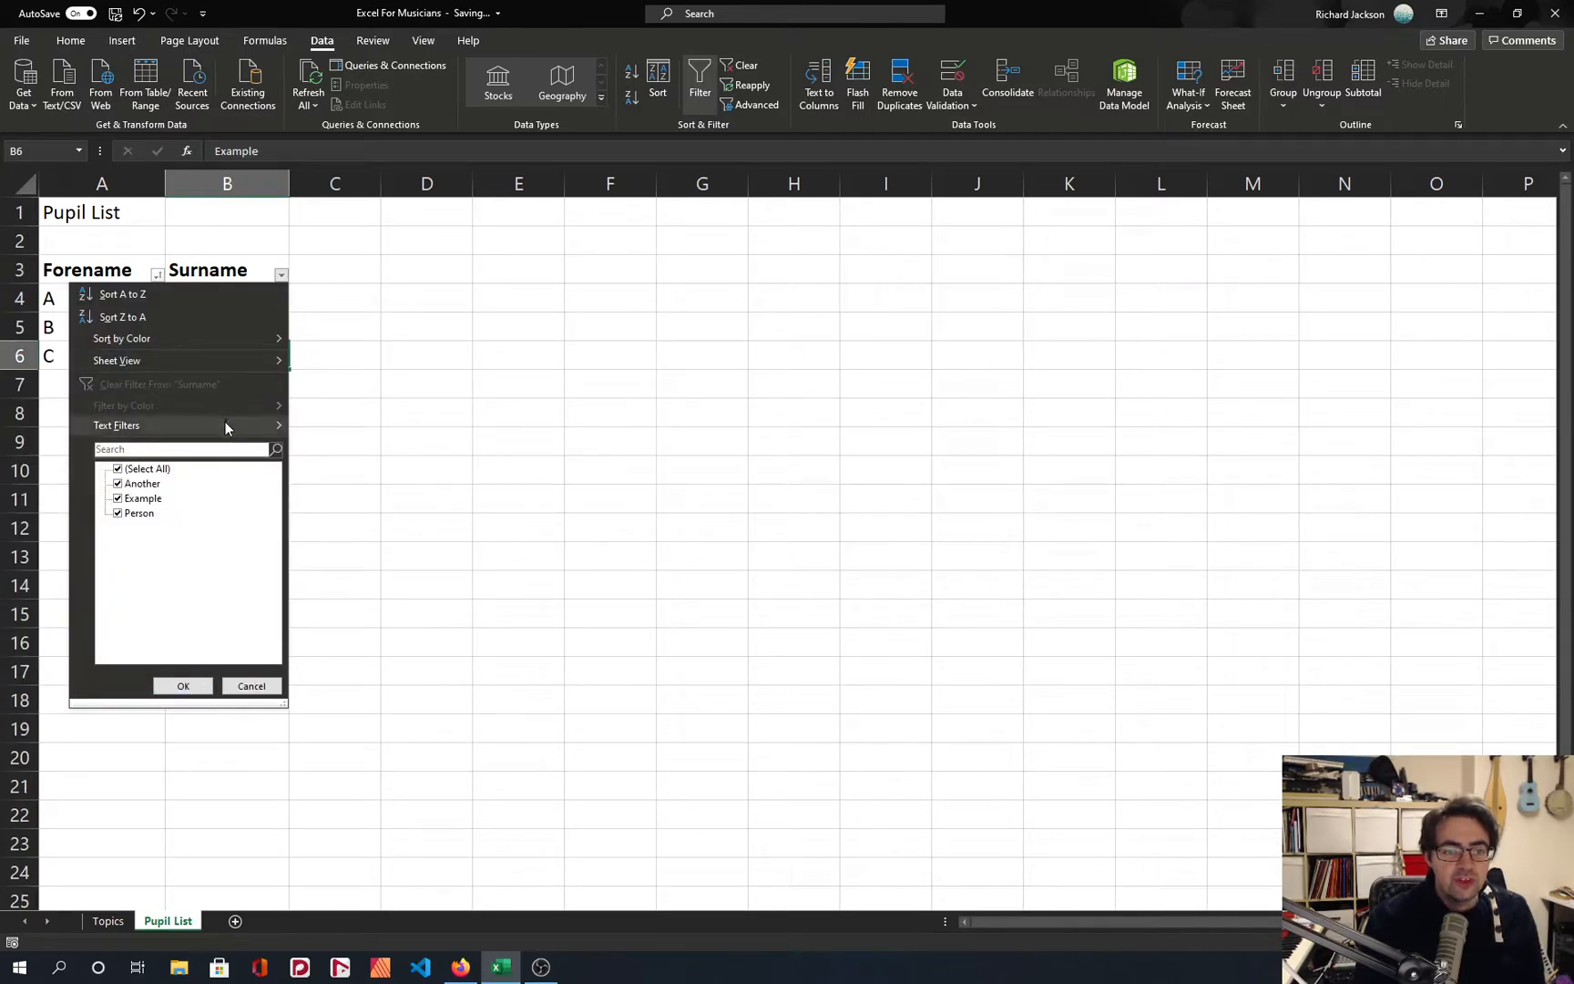
{"action": "mouse_move", "coordinate": [224, 422]}
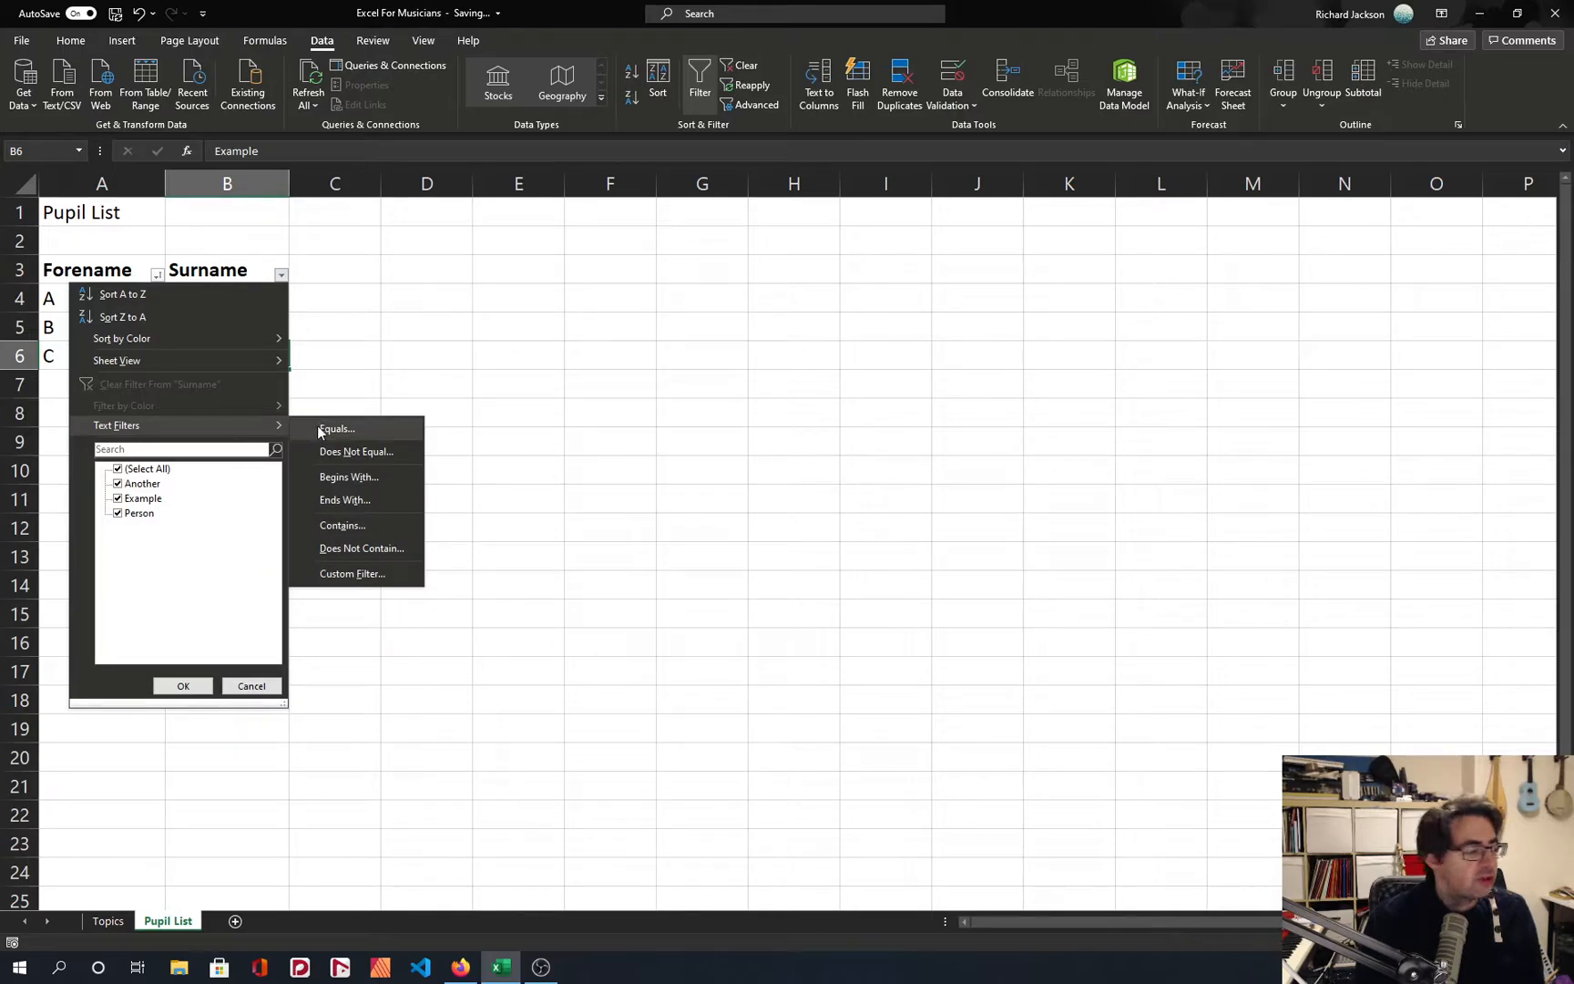
{"action": "left_click", "coordinate": [429, 332]}
{"action": "left_click", "coordinate": [234, 281]}
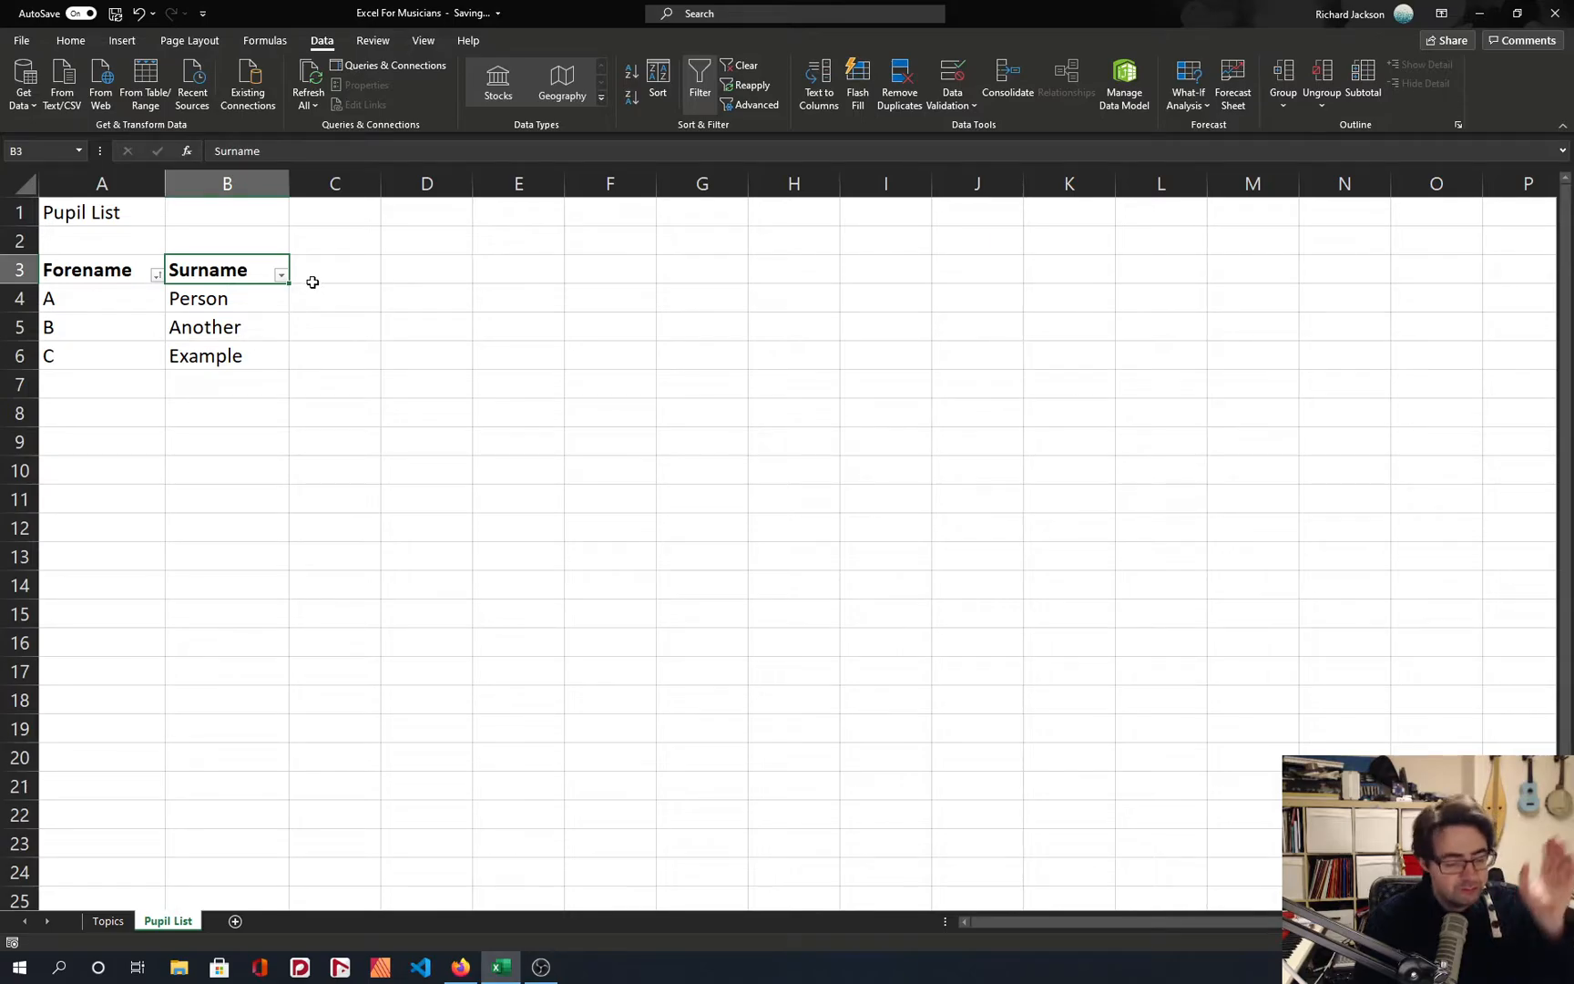
{"action": "left_click_drag", "start_coordinate": [102, 266], "coordinate": [224, 270]}
{"action": "left_click", "coordinate": [231, 270]}
{"action": "left_click", "coordinate": [253, 302]}
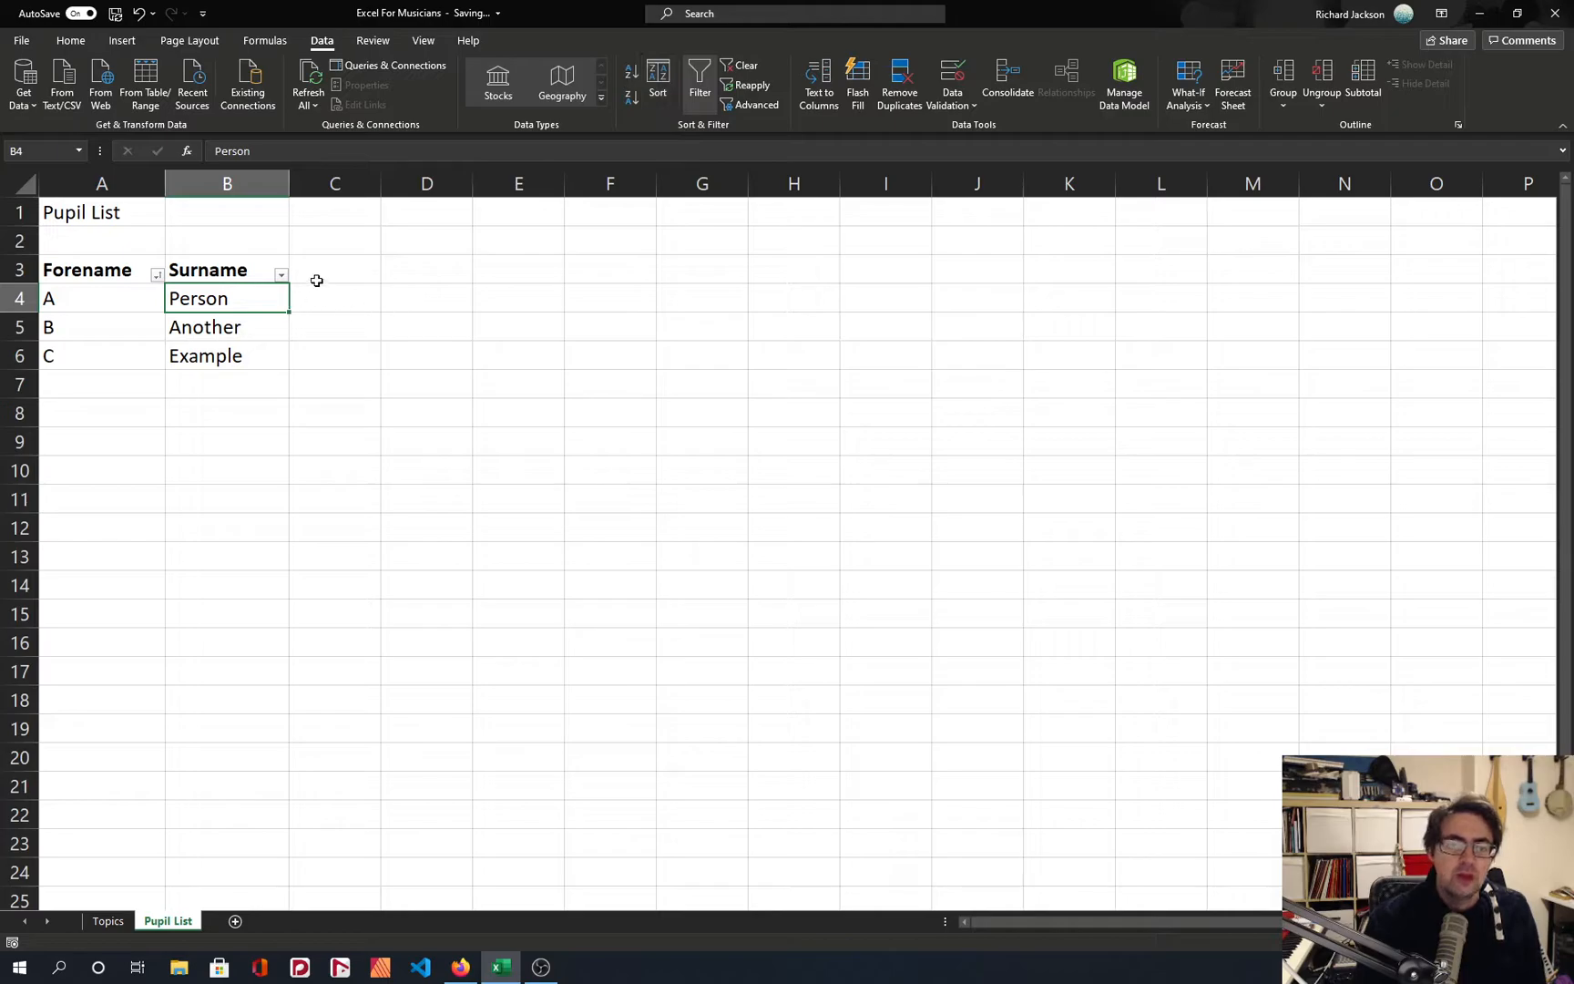
Enter the heading Instrument in cell C3 and fit column C to its width.
{"action": "left_click", "coordinate": [316, 281]}
{"action": "type", "text": "IU"}
{"action": "type", "text": "nstur"}
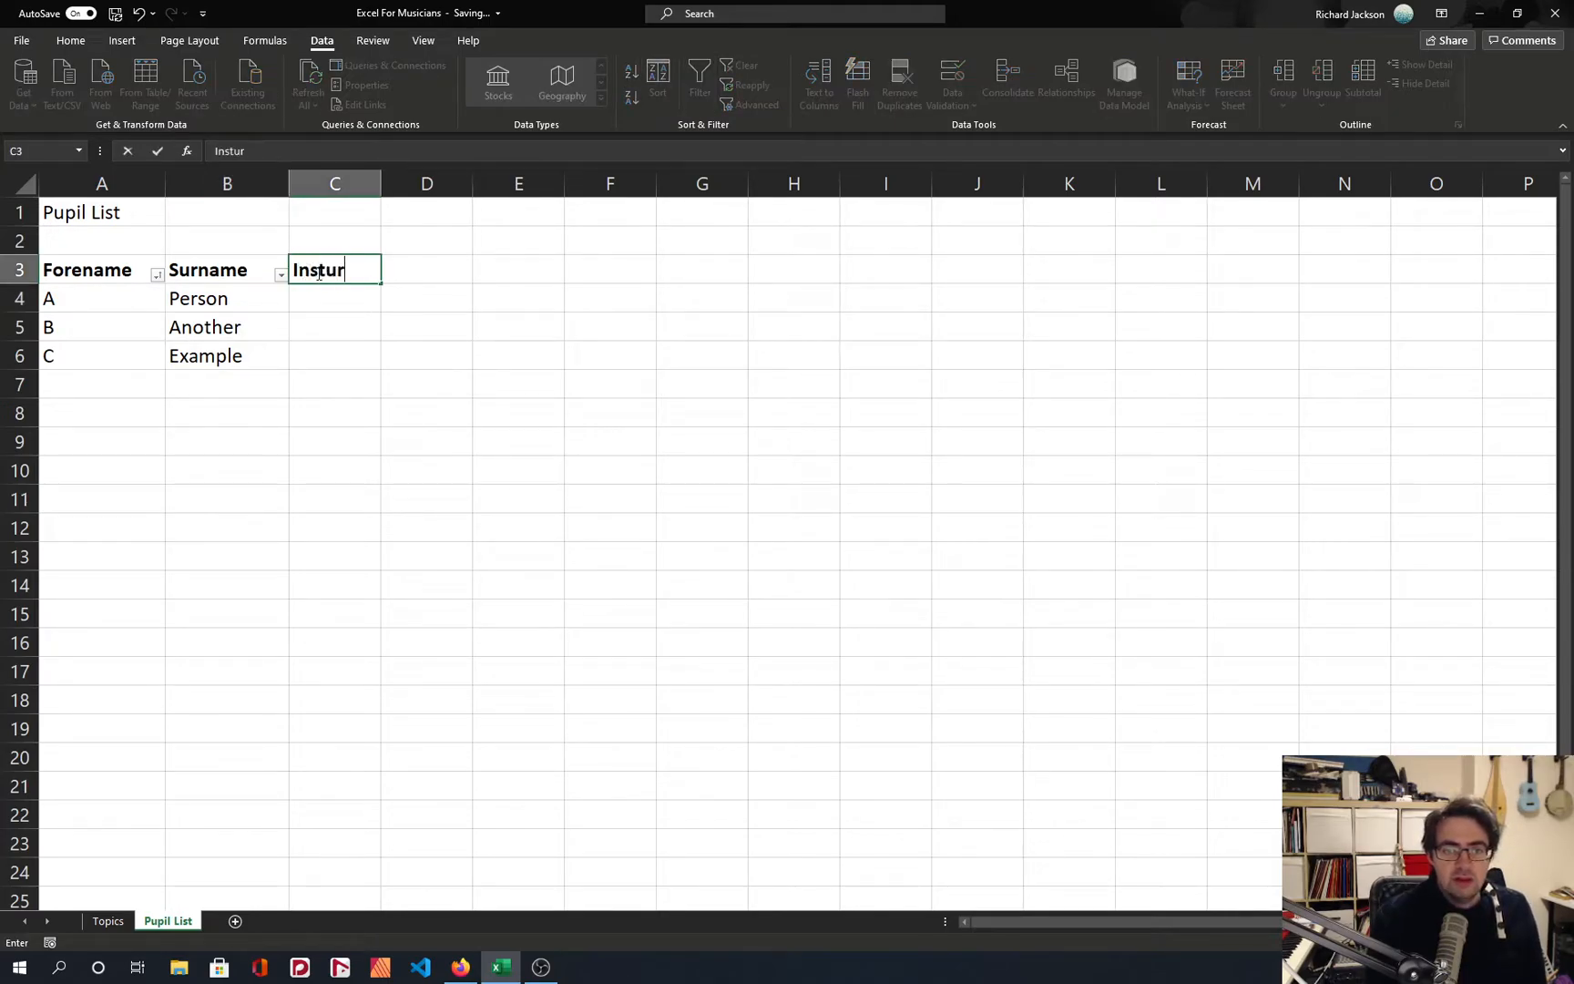
{"action": "key", "text": "BackSpace"}
{"action": "key", "text": "BackSpace"}
{"action": "type", "text": "rument"}
{"action": "key", "text": "Return"}
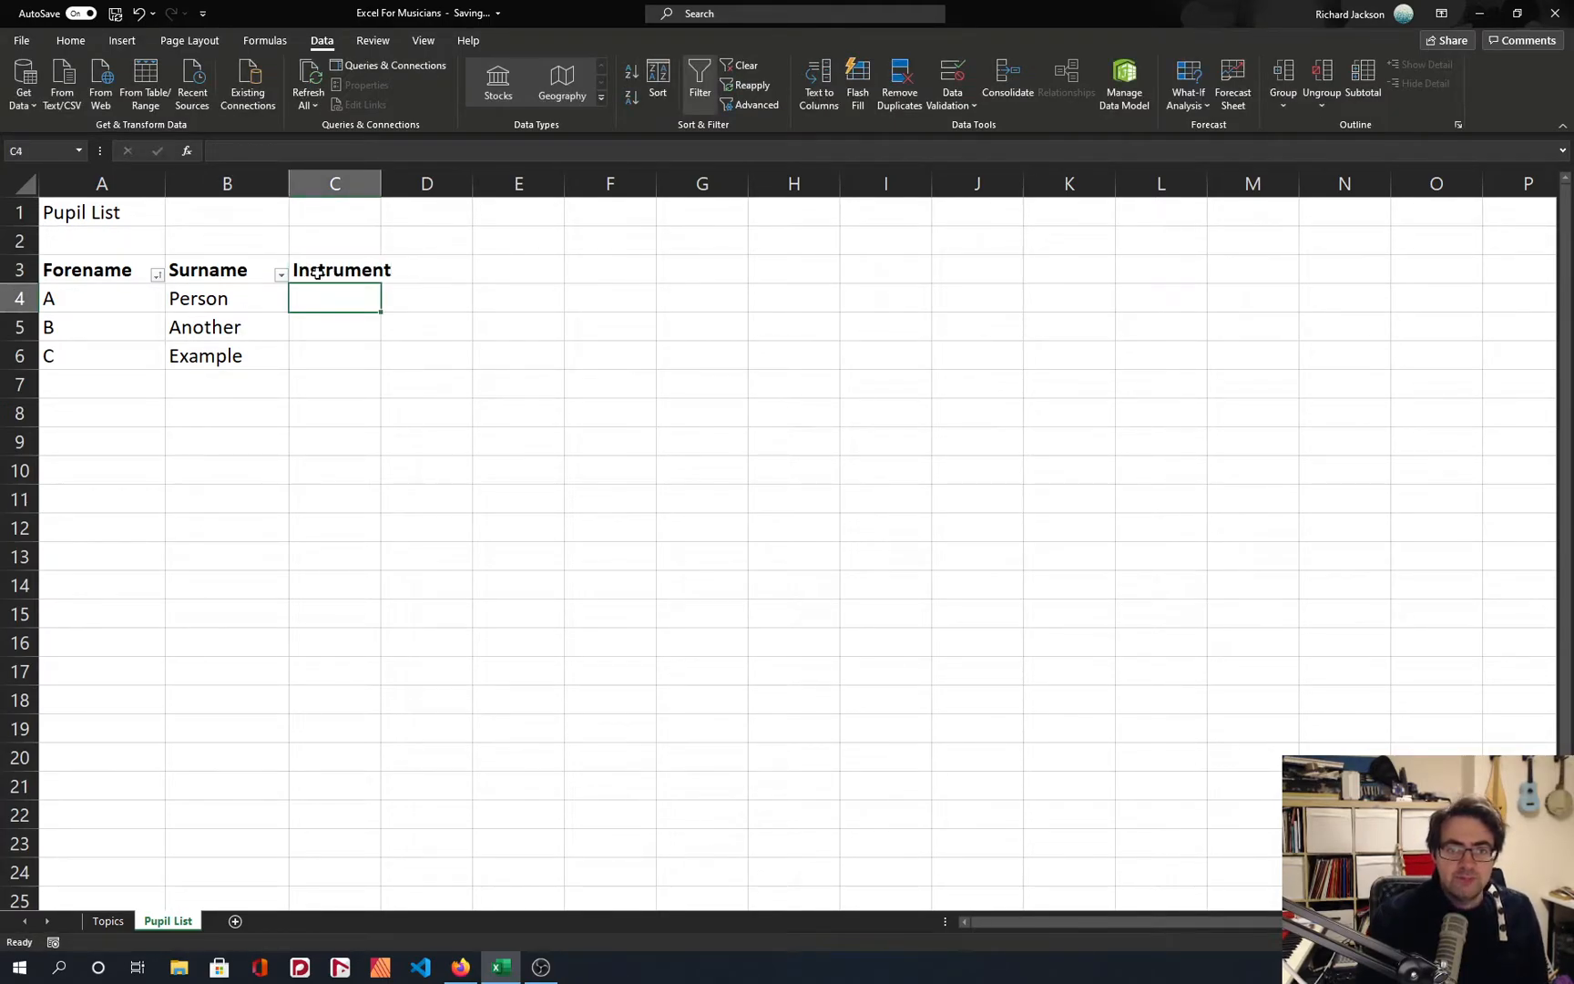
{"action": "double_click", "coordinate": [381, 183]}
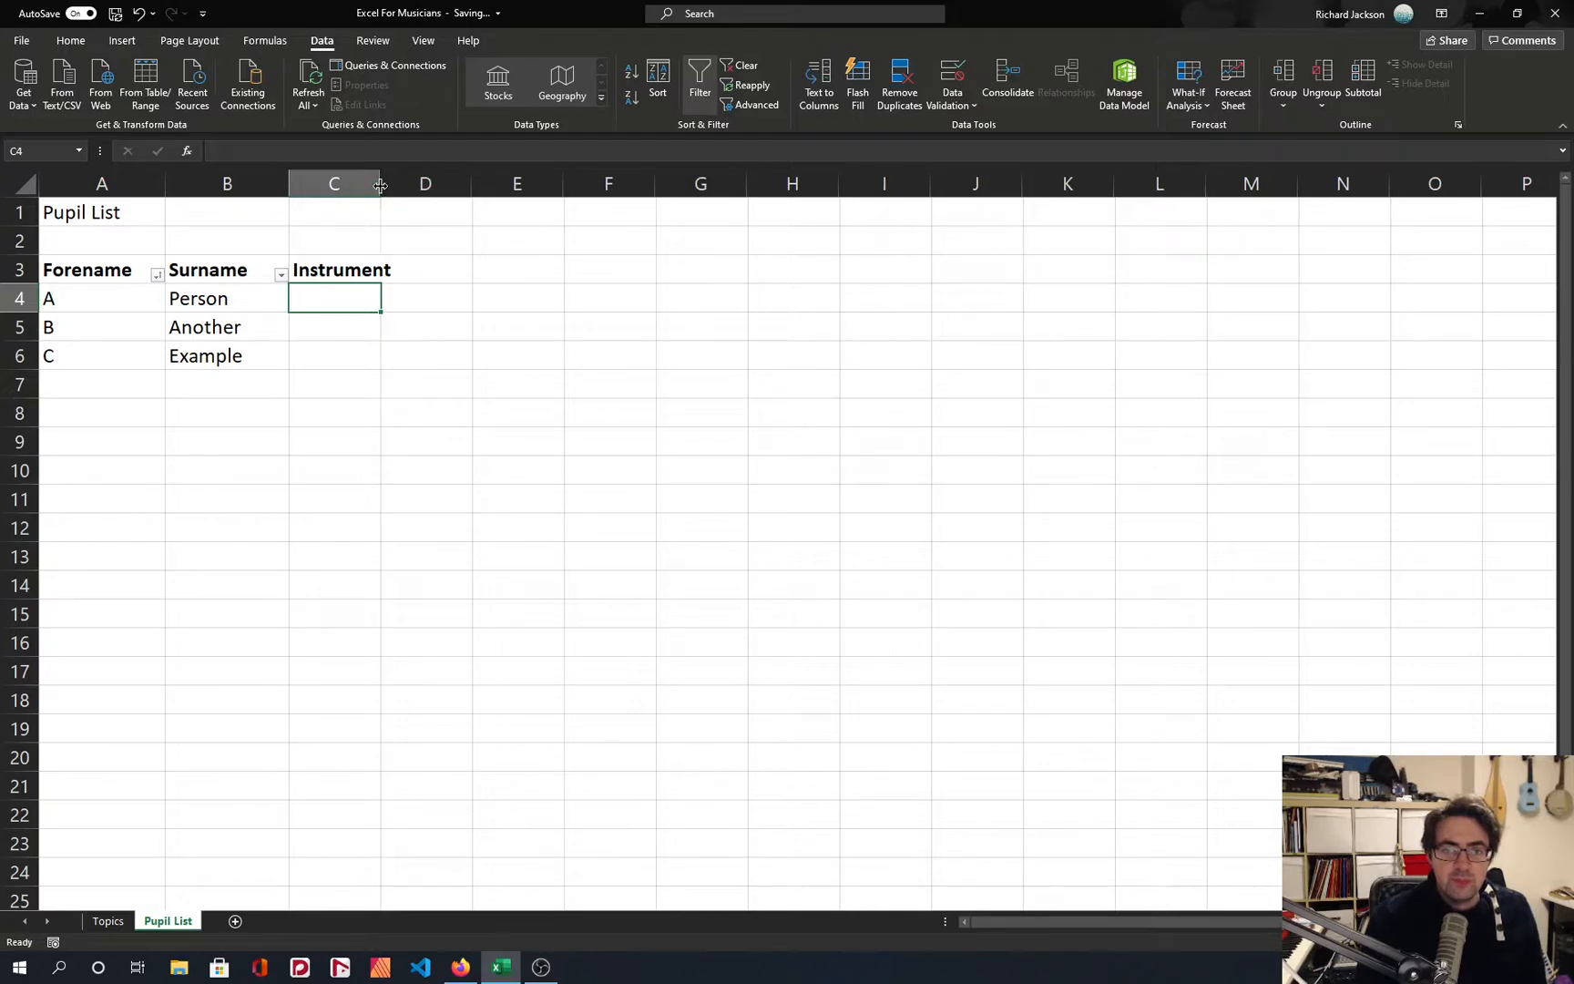
{"action": "left_click", "coordinate": [333, 267]}
Enter the heading Grade in cell D3.
{"action": "left_click", "coordinate": [423, 270]}
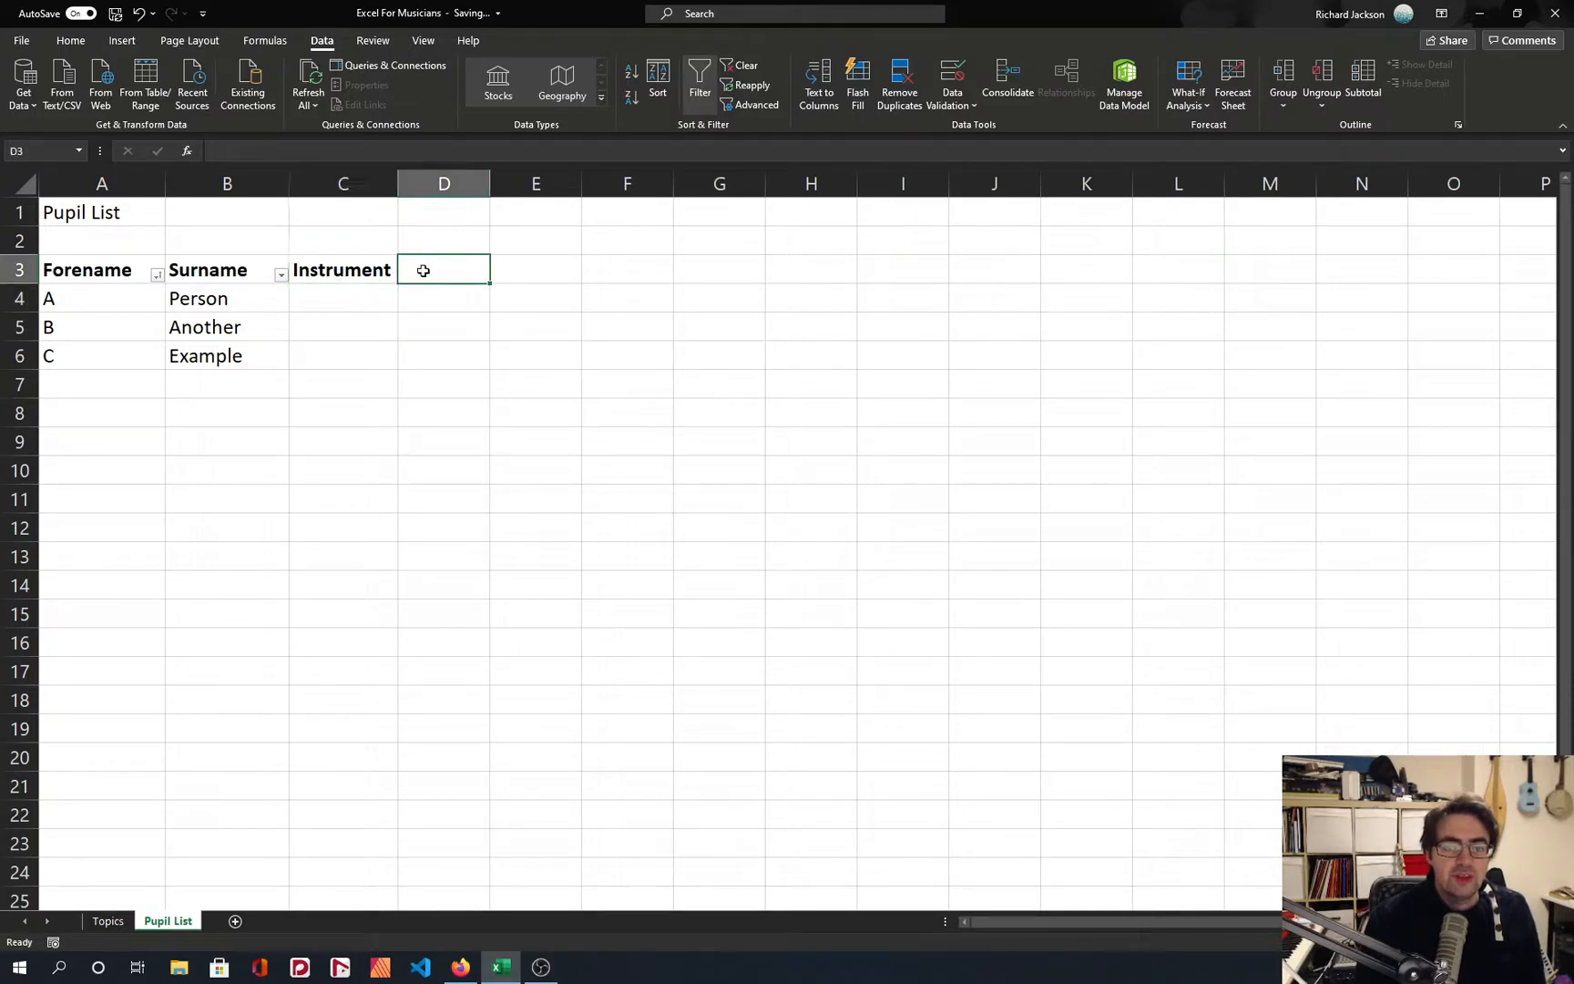
{"action": "type", "text": "G"}
{"action": "key", "text": "BackSpace"}
{"action": "type", "text": "Grade"}
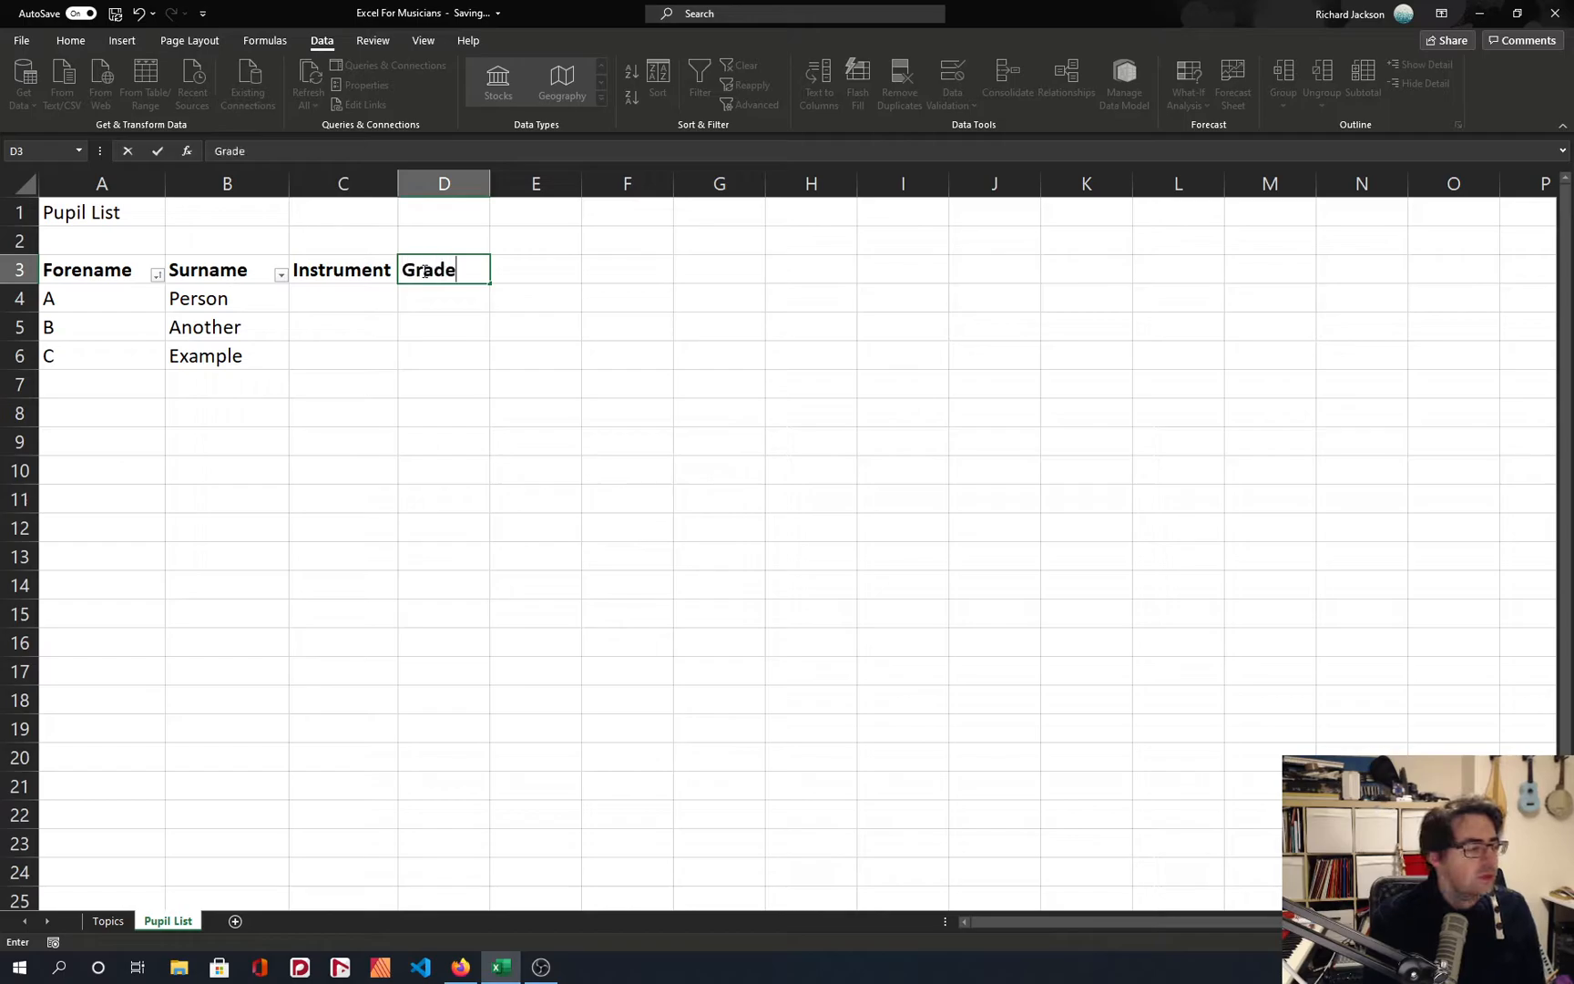
{"action": "key", "text": "Return"}
{"action": "key", "text": "Up"}
Enter the headings Email in cell E3 and DoB in cell F3.
{"action": "key", "text": "Right"}
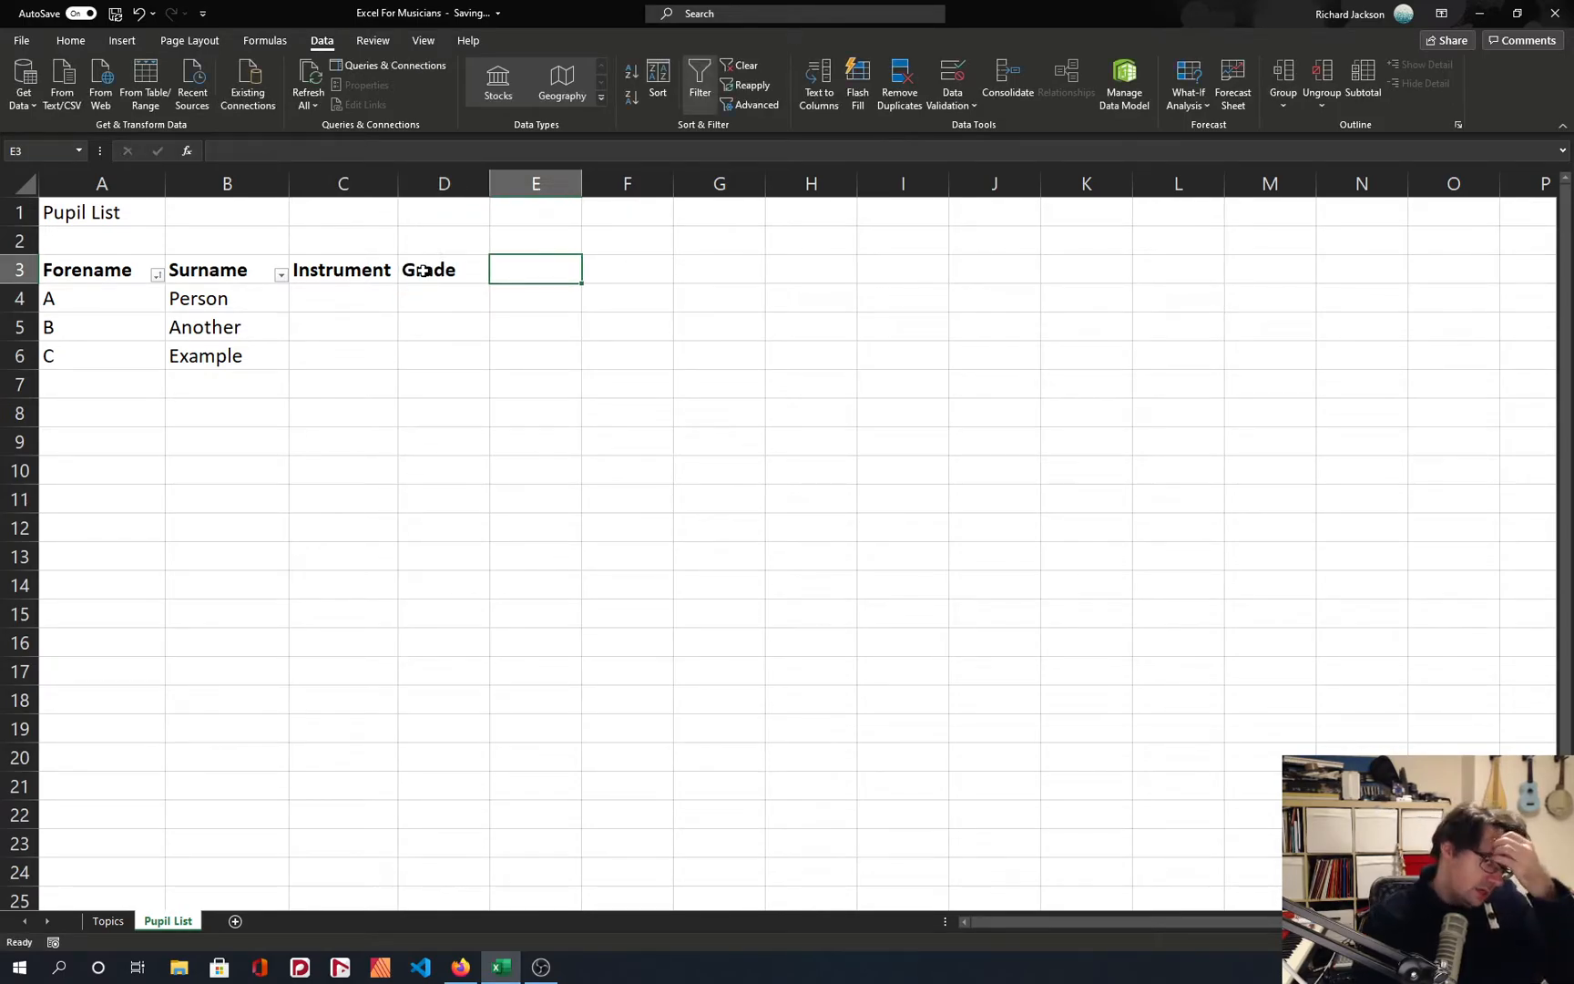
{"action": "type", "text": "Email"}
{"action": "key", "text": "Return"}
{"action": "key", "text": "Up"}
{"action": "key", "text": "Right"}
{"action": "type", "text": "Do"}
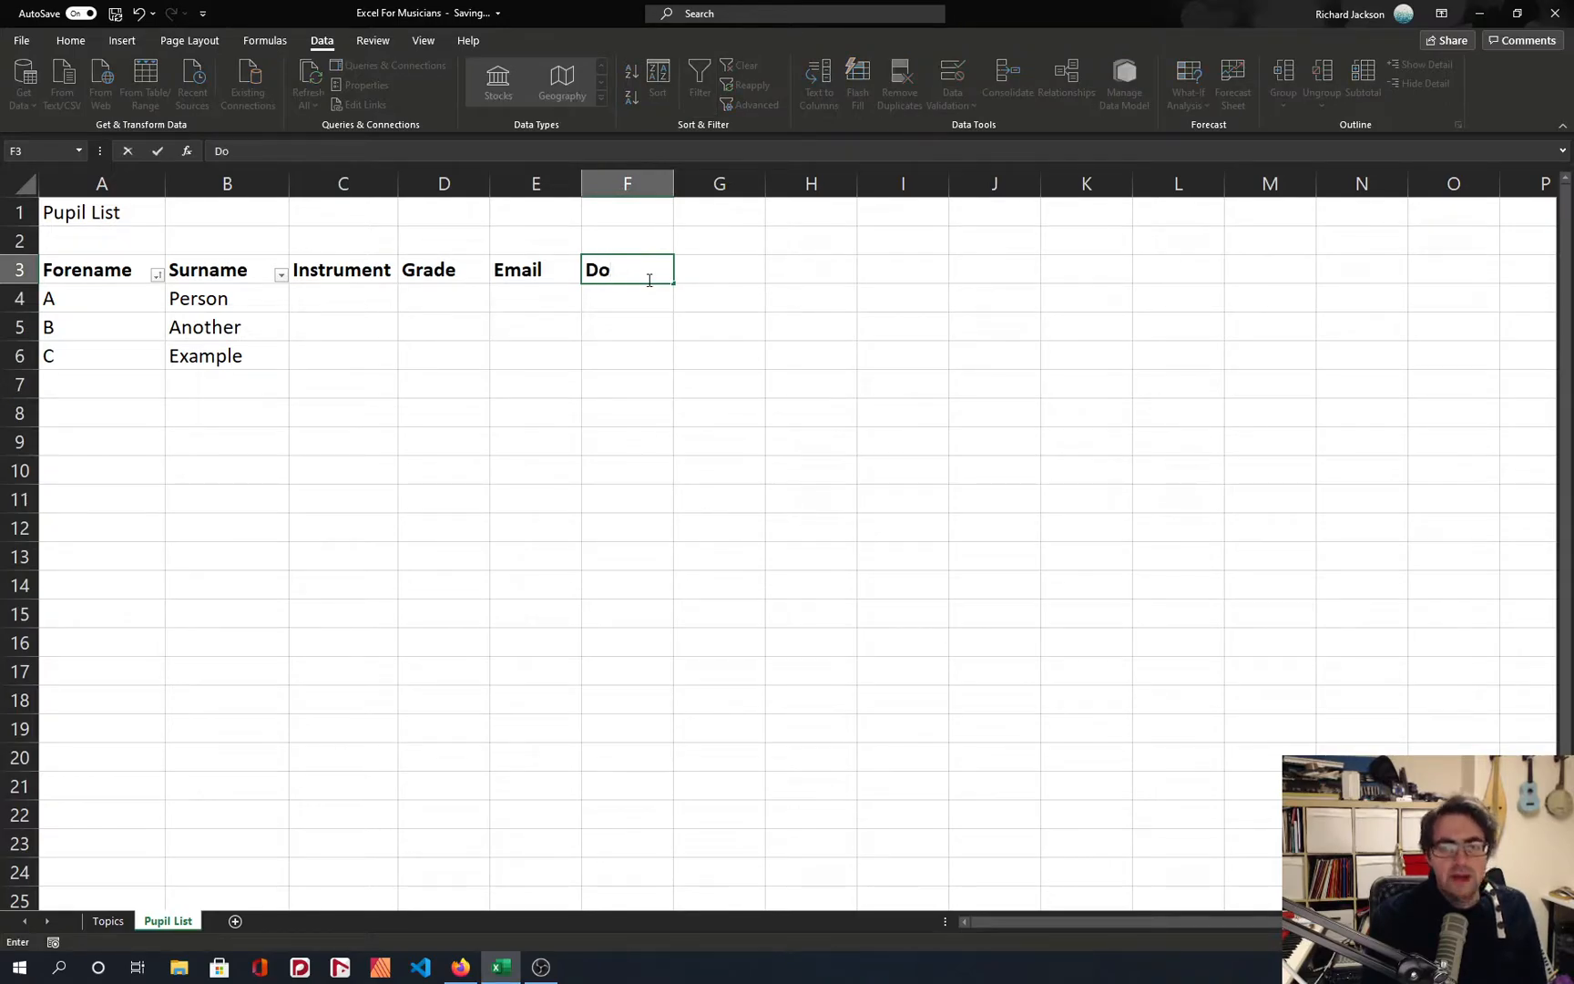
{"action": "type", "text": "B"}
{"action": "key", "text": "Return"}
{"action": "left_click", "coordinate": [642, 271]}
{"action": "left_click", "coordinate": [629, 292]}
{"action": "left_click", "coordinate": [625, 290]}
{"action": "left_click", "coordinate": [608, 246]}
{"action": "left_click", "coordinate": [430, 274]}
Enter the heading Phone Number in cell G3 and widen column G to fit it.
{"action": "left_click", "coordinate": [671, 272]}
{"action": "left_click", "coordinate": [675, 273]}
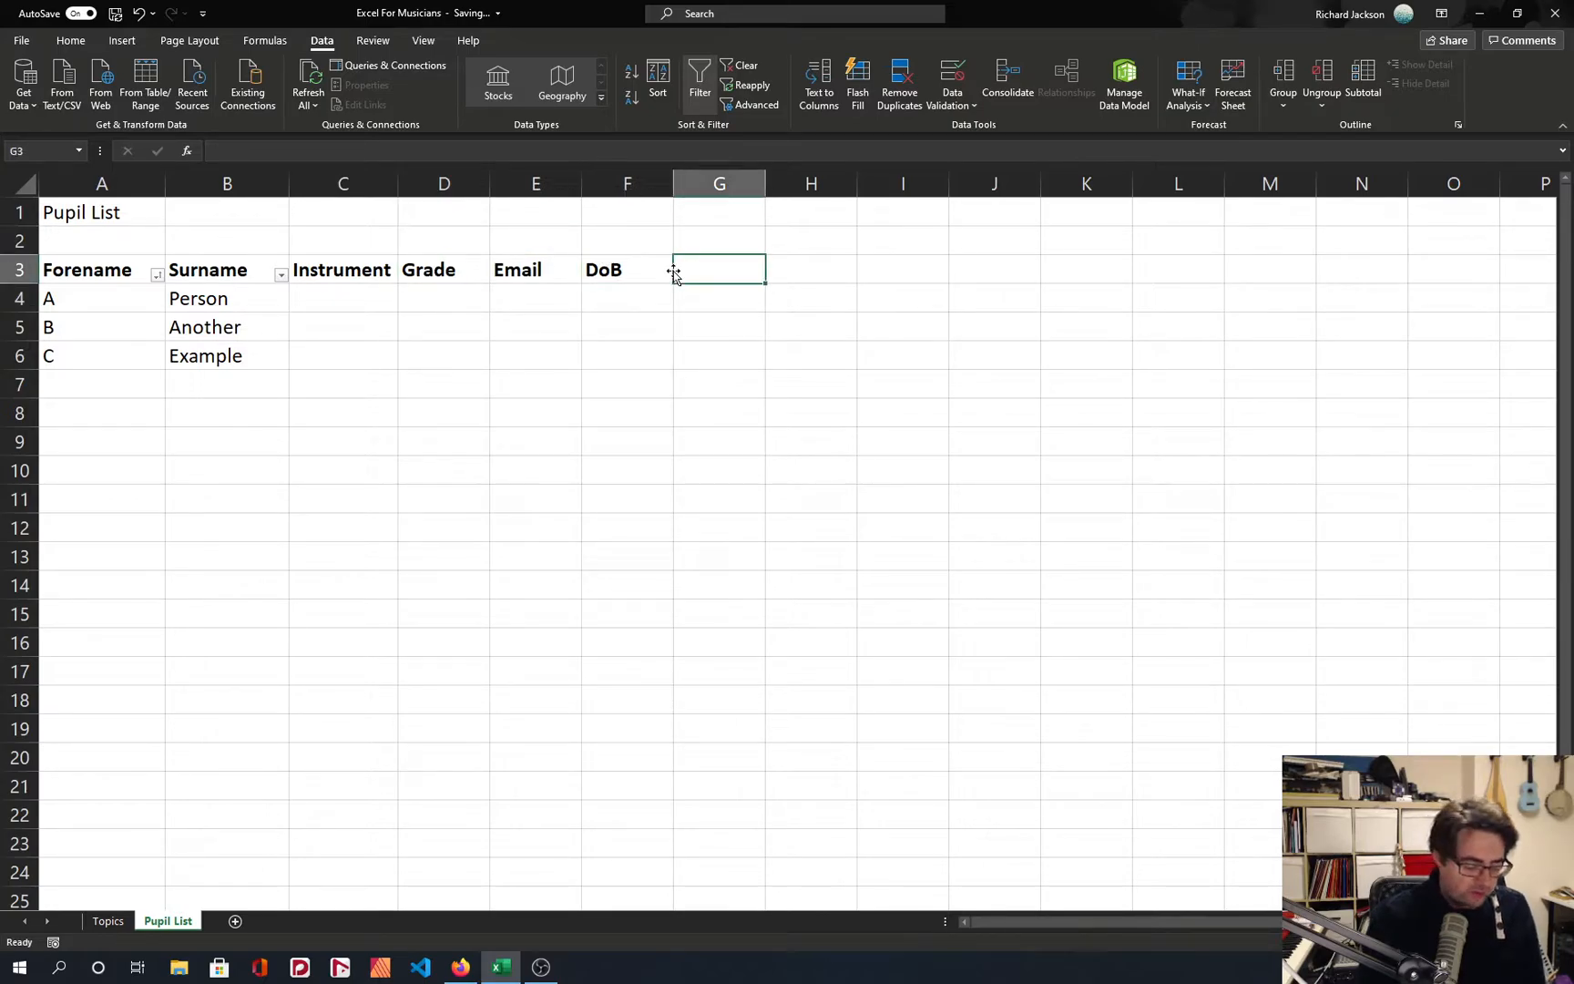
{"action": "type", "text": "Phone Number"}
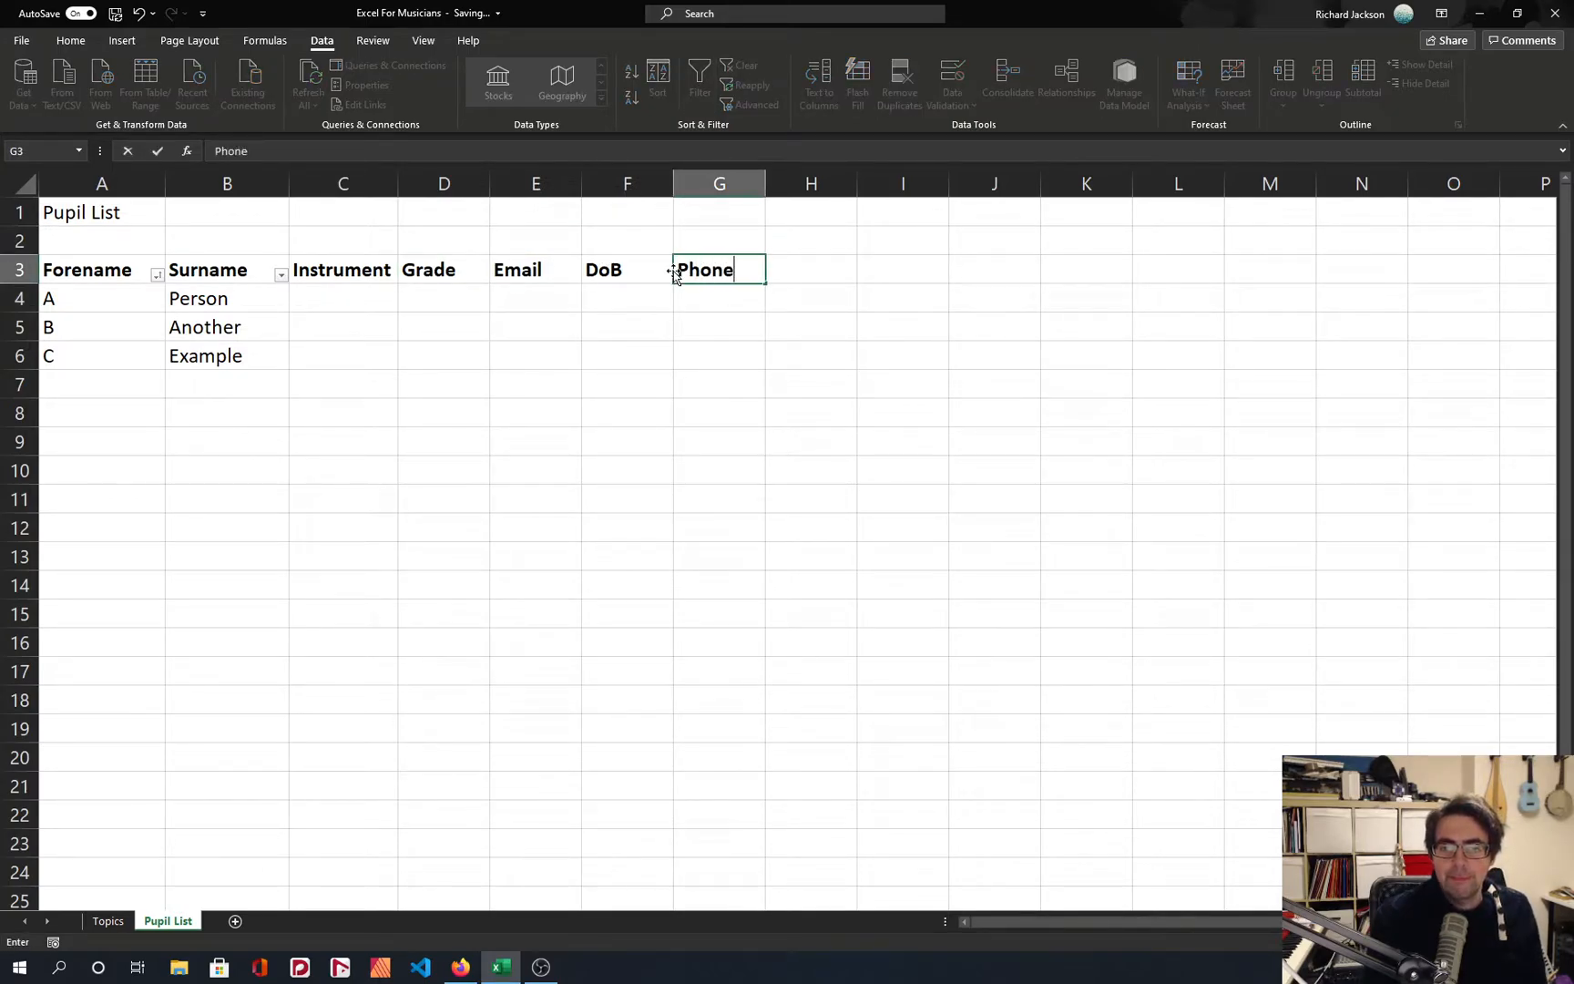
{"action": "key", "text": "Return"}
{"action": "left_click", "coordinate": [727, 259]}
{"action": "left_click_drag", "start_coordinate": [767, 188], "coordinate": [822, 189]}
{"action": "left_click", "coordinate": [598, 259]}
{"action": "left_click_drag", "start_coordinate": [105, 261], "coordinate": [722, 357]}
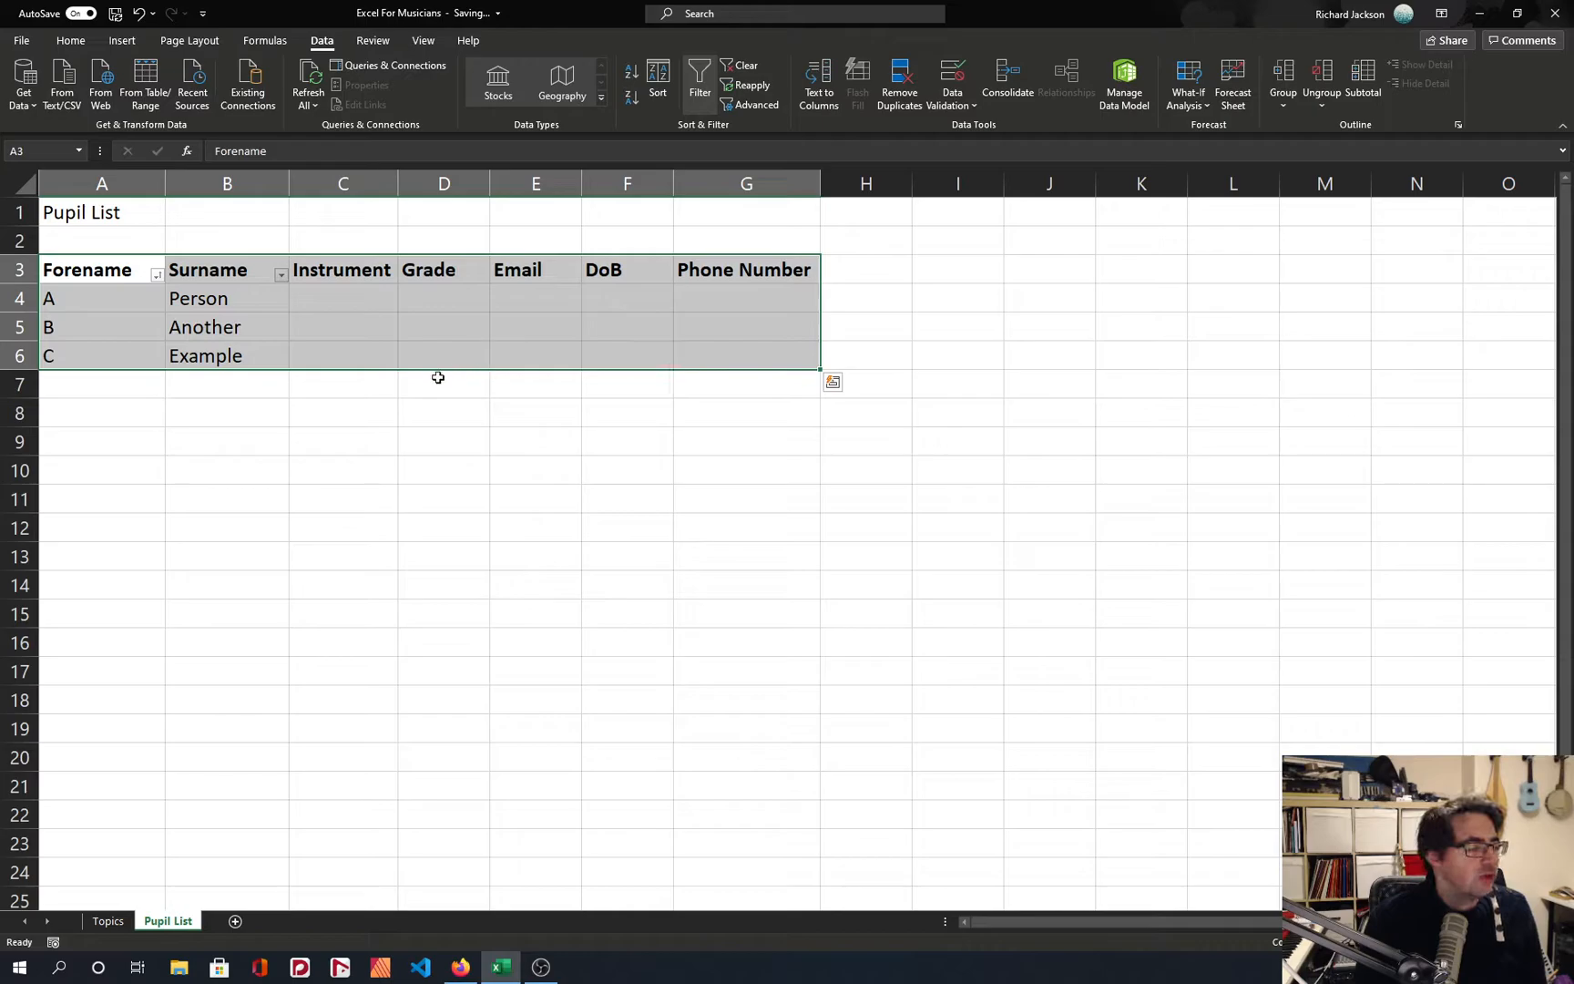
{"action": "left_click", "coordinate": [366, 387]}
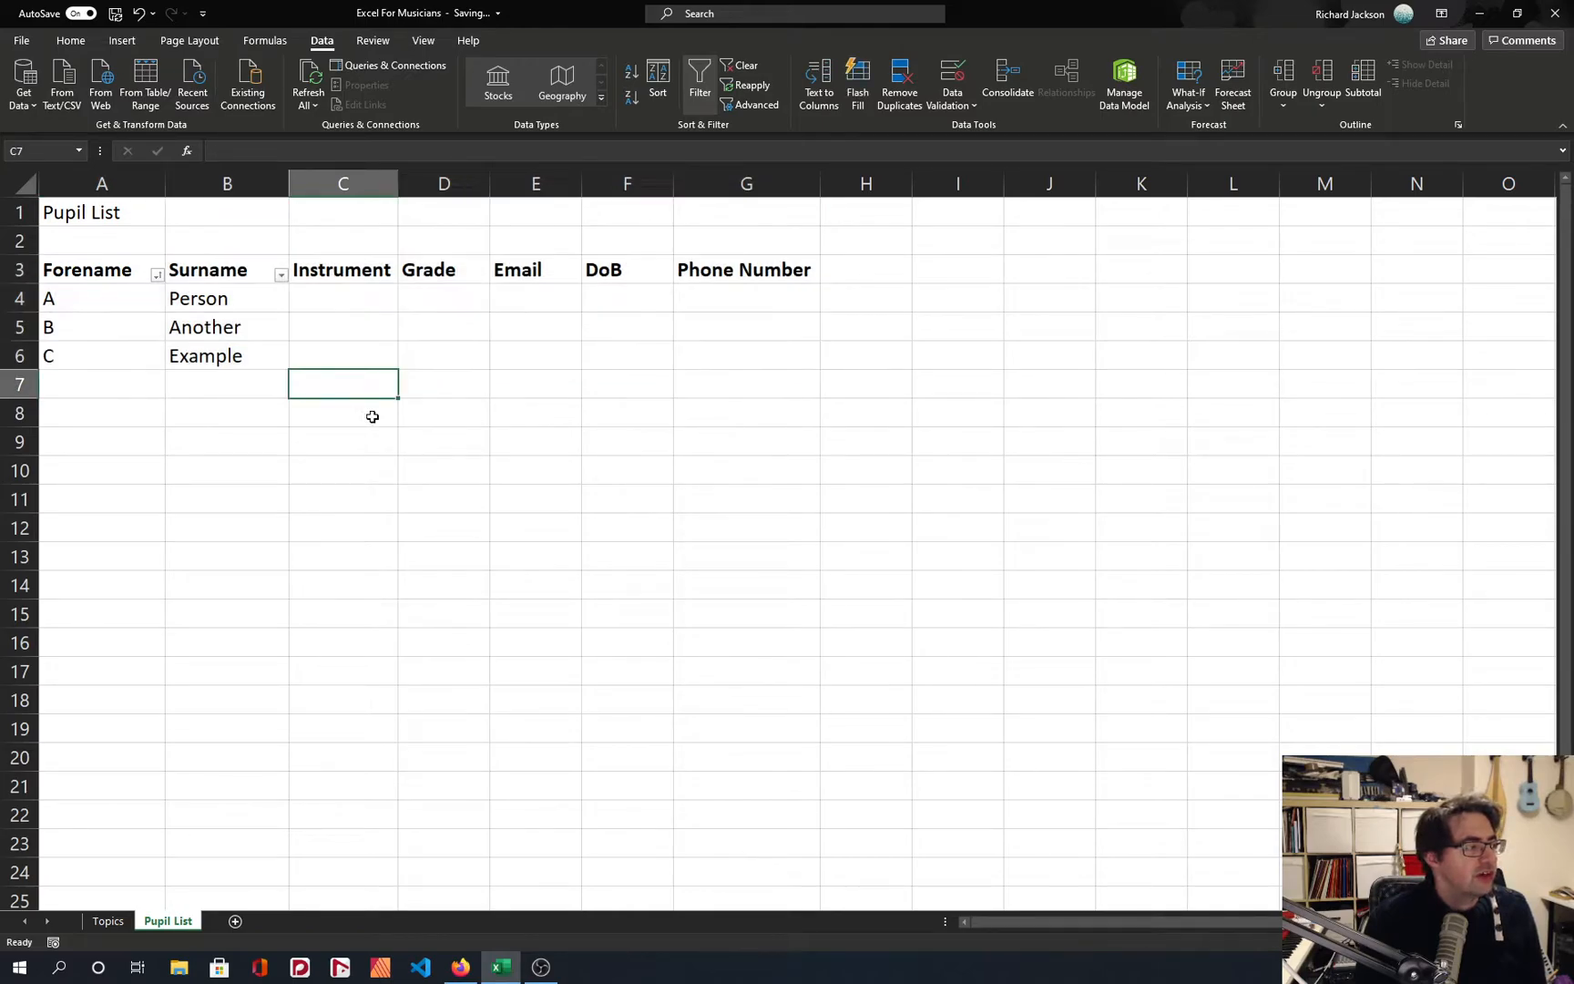
{"action": "left_click", "coordinate": [346, 292]}
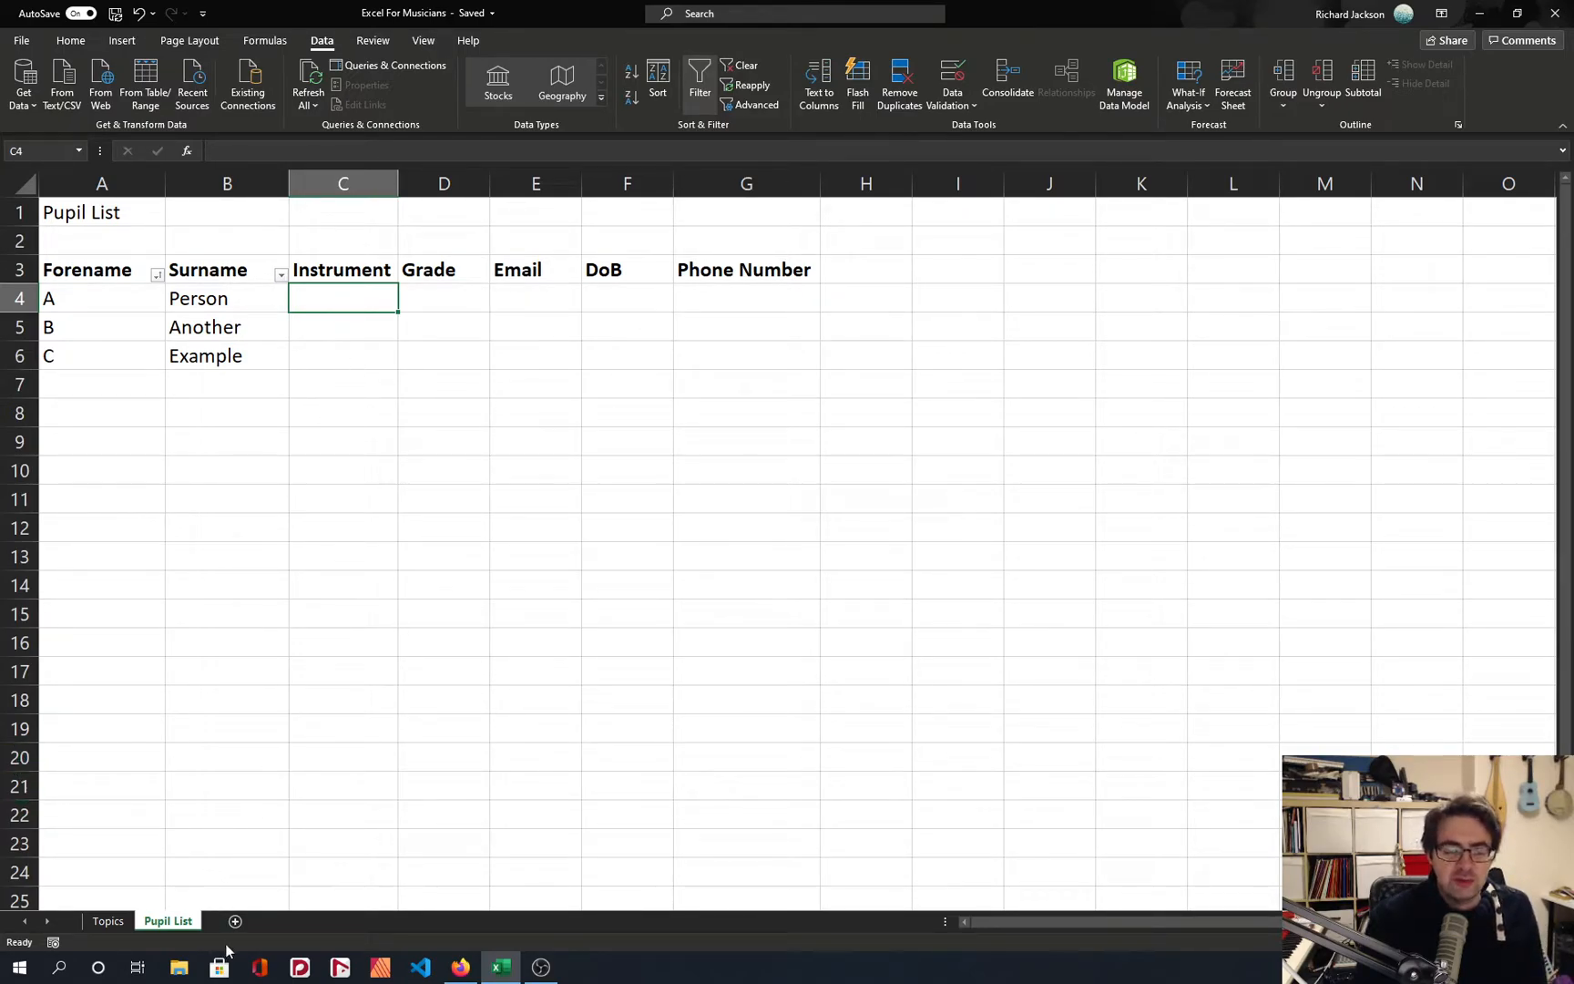
{"action": "left_click_drag", "start_coordinate": [95, 273], "coordinate": [679, 344]}
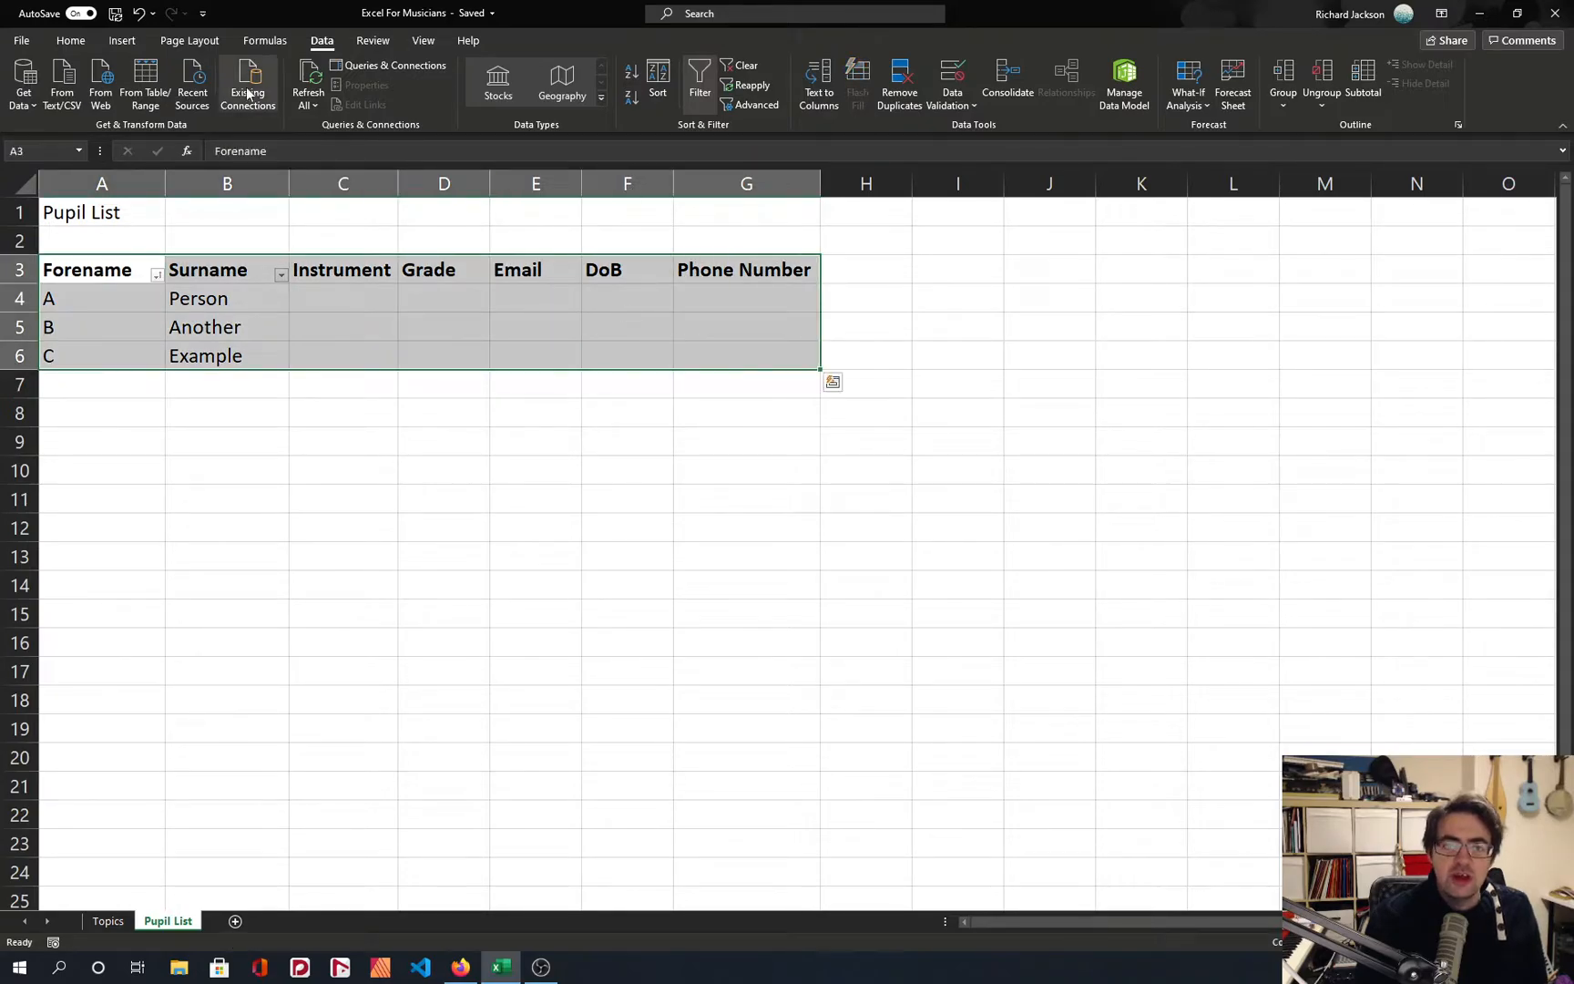
{"action": "left_click", "coordinate": [122, 40]}
{"action": "left_click", "coordinate": [70, 40]}
{"action": "left_click", "coordinate": [322, 40]}
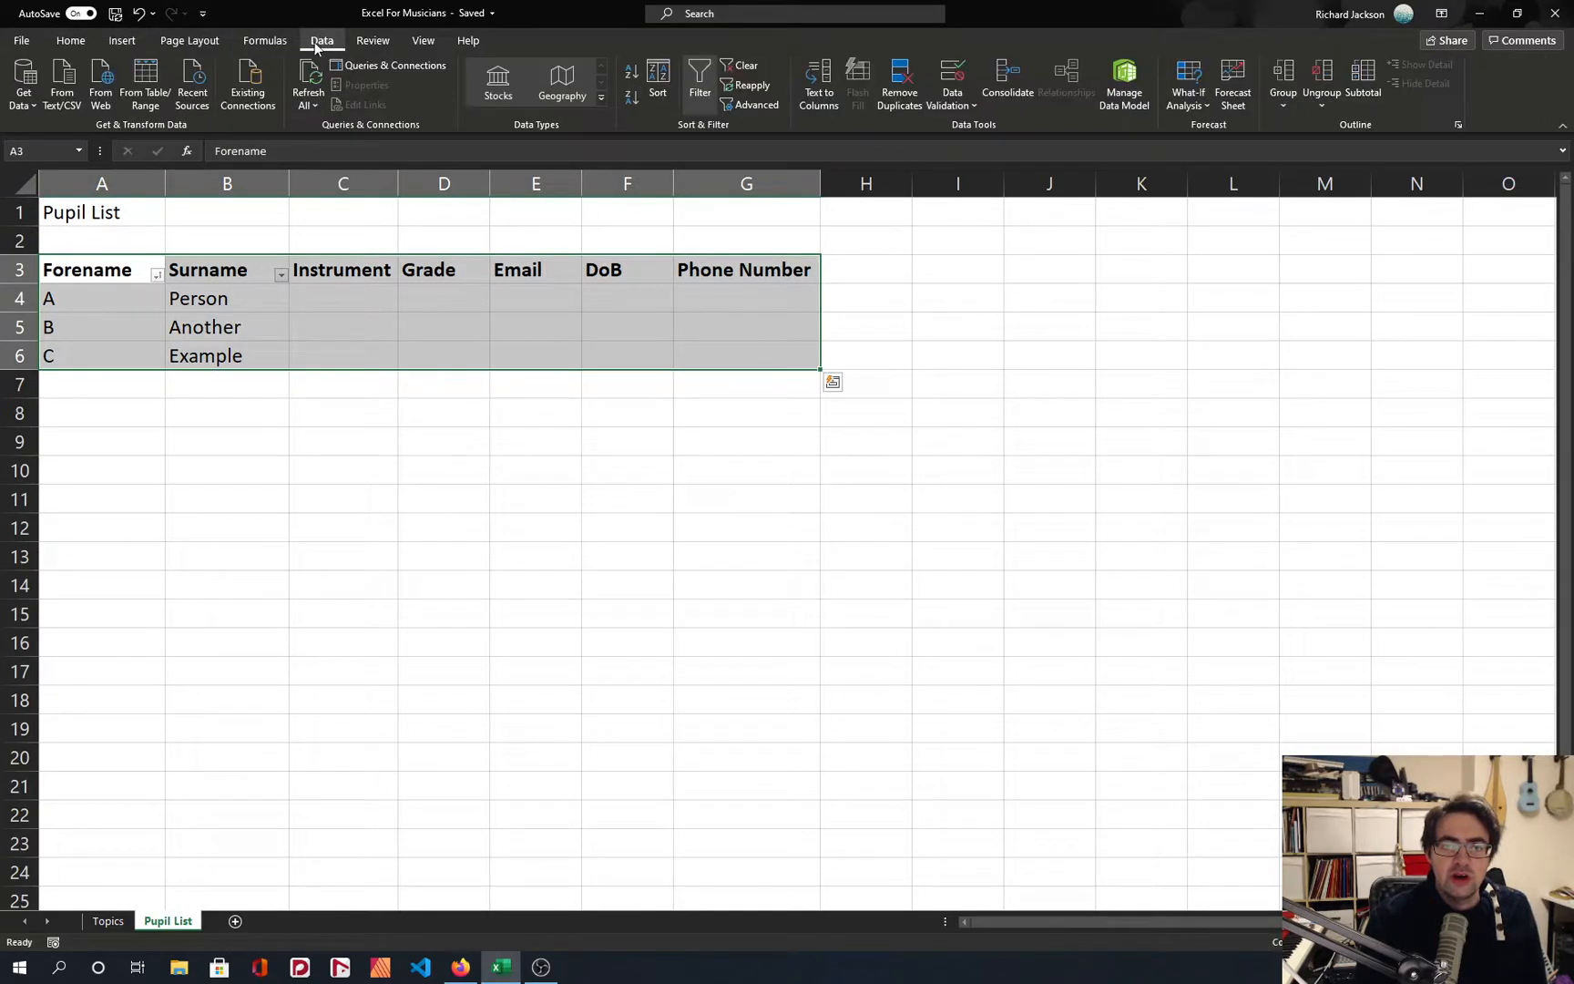
{"action": "left_click", "coordinate": [223, 273]}
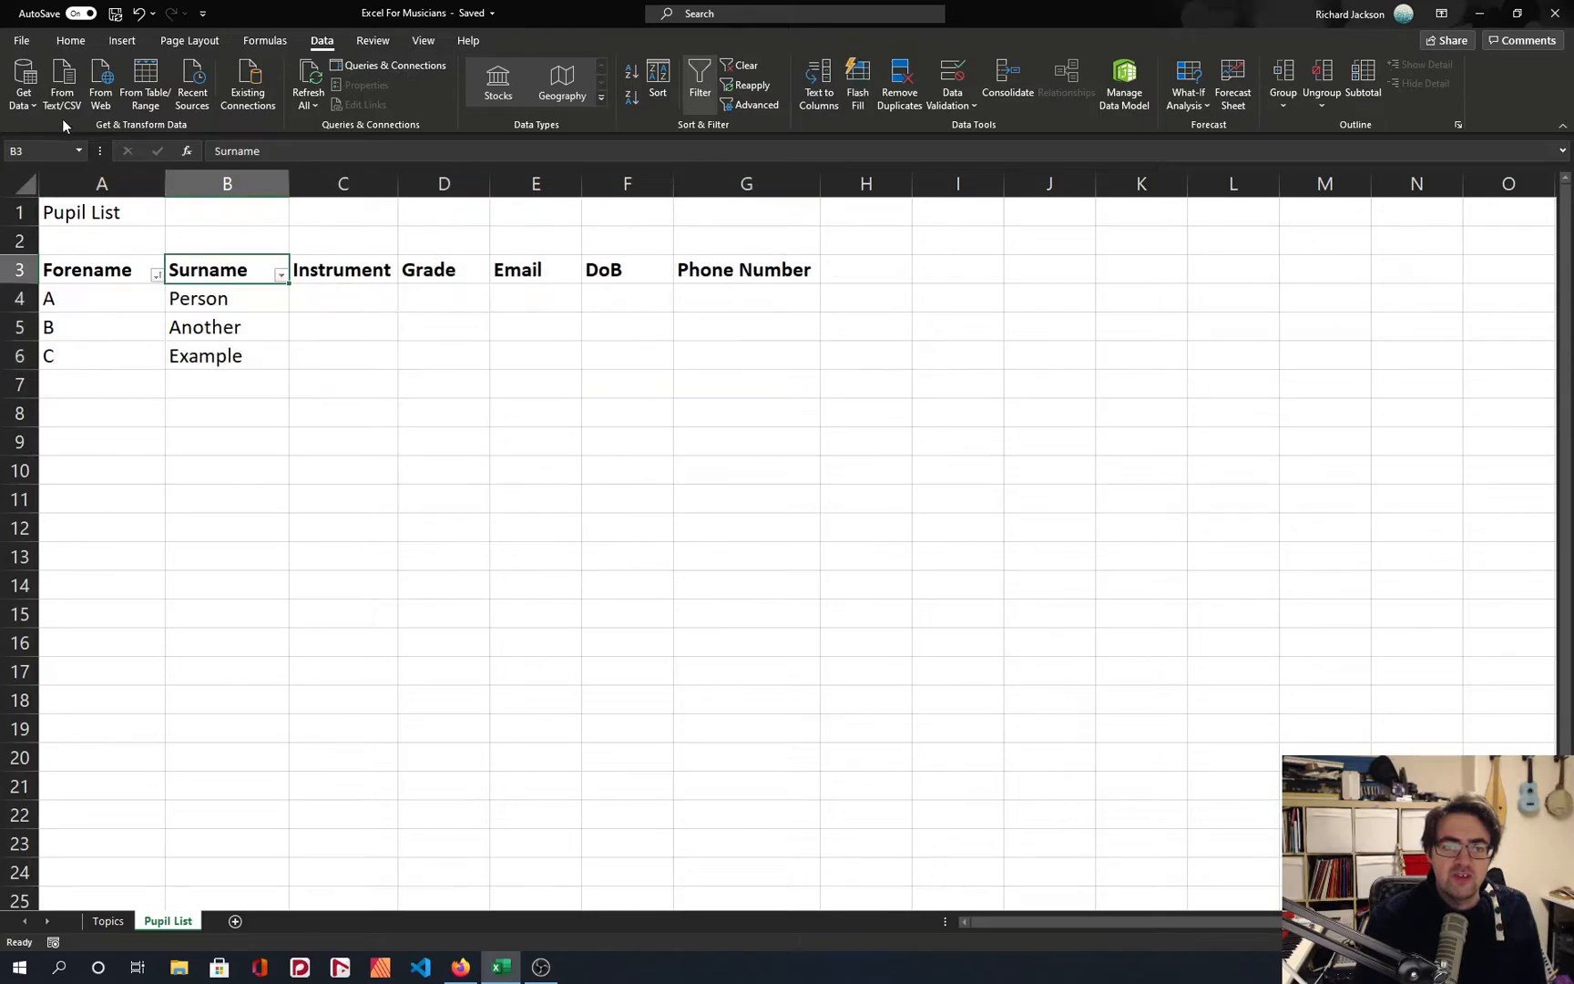
{"action": "left_click", "coordinate": [22, 40]}
{"action": "left_click", "coordinate": [22, 48]}
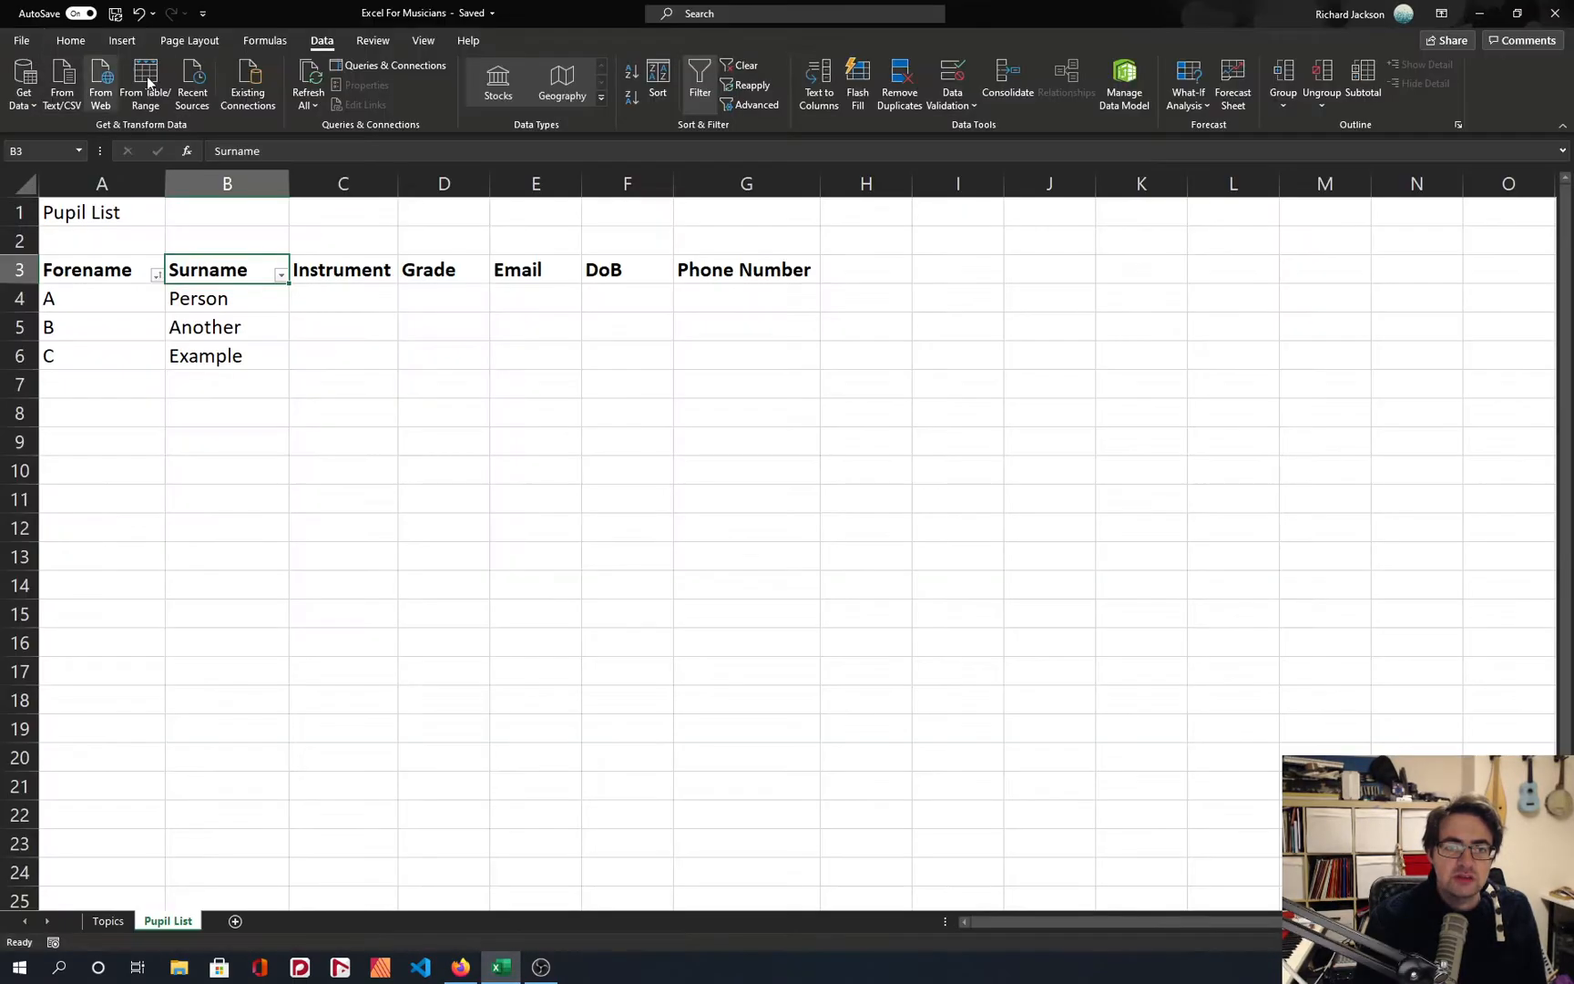
{"action": "left_click", "coordinate": [70, 40]}
{"action": "left_click", "coordinate": [84, 104]}
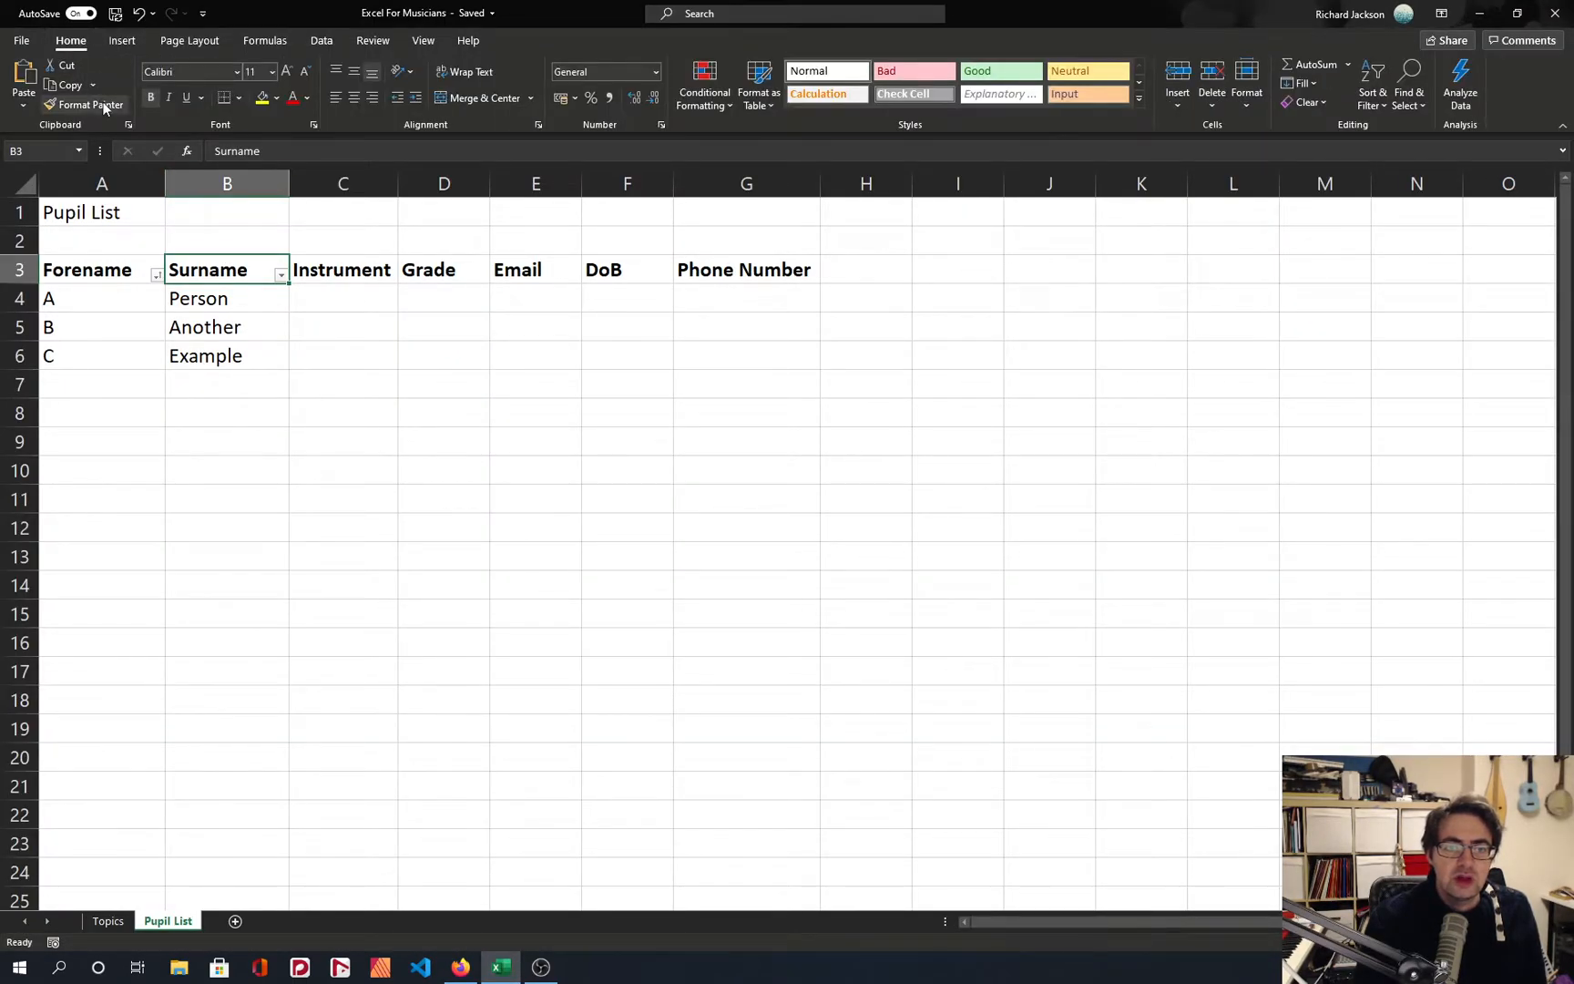
{"action": "left_click_drag", "start_coordinate": [209, 270], "coordinate": [774, 272]}
Replace the existing filter with one covering the whole pupil list range A3:G6.
{"action": "left_click_drag", "start_coordinate": [130, 269], "coordinate": [766, 355]}
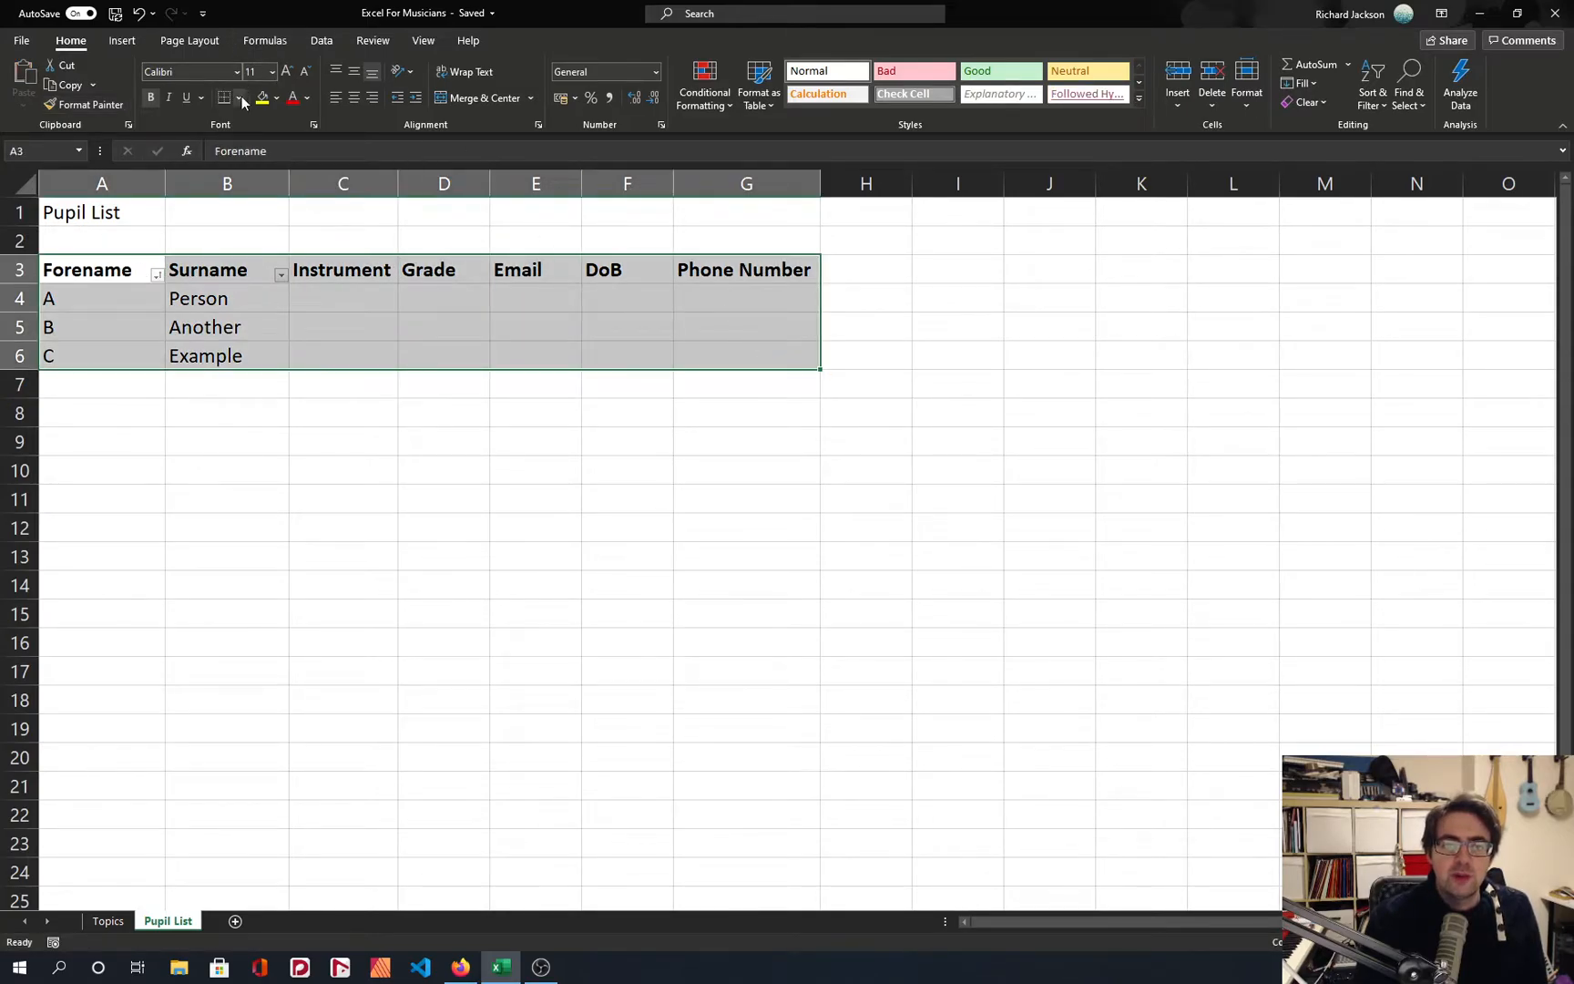
{"action": "left_click", "coordinate": [322, 41]}
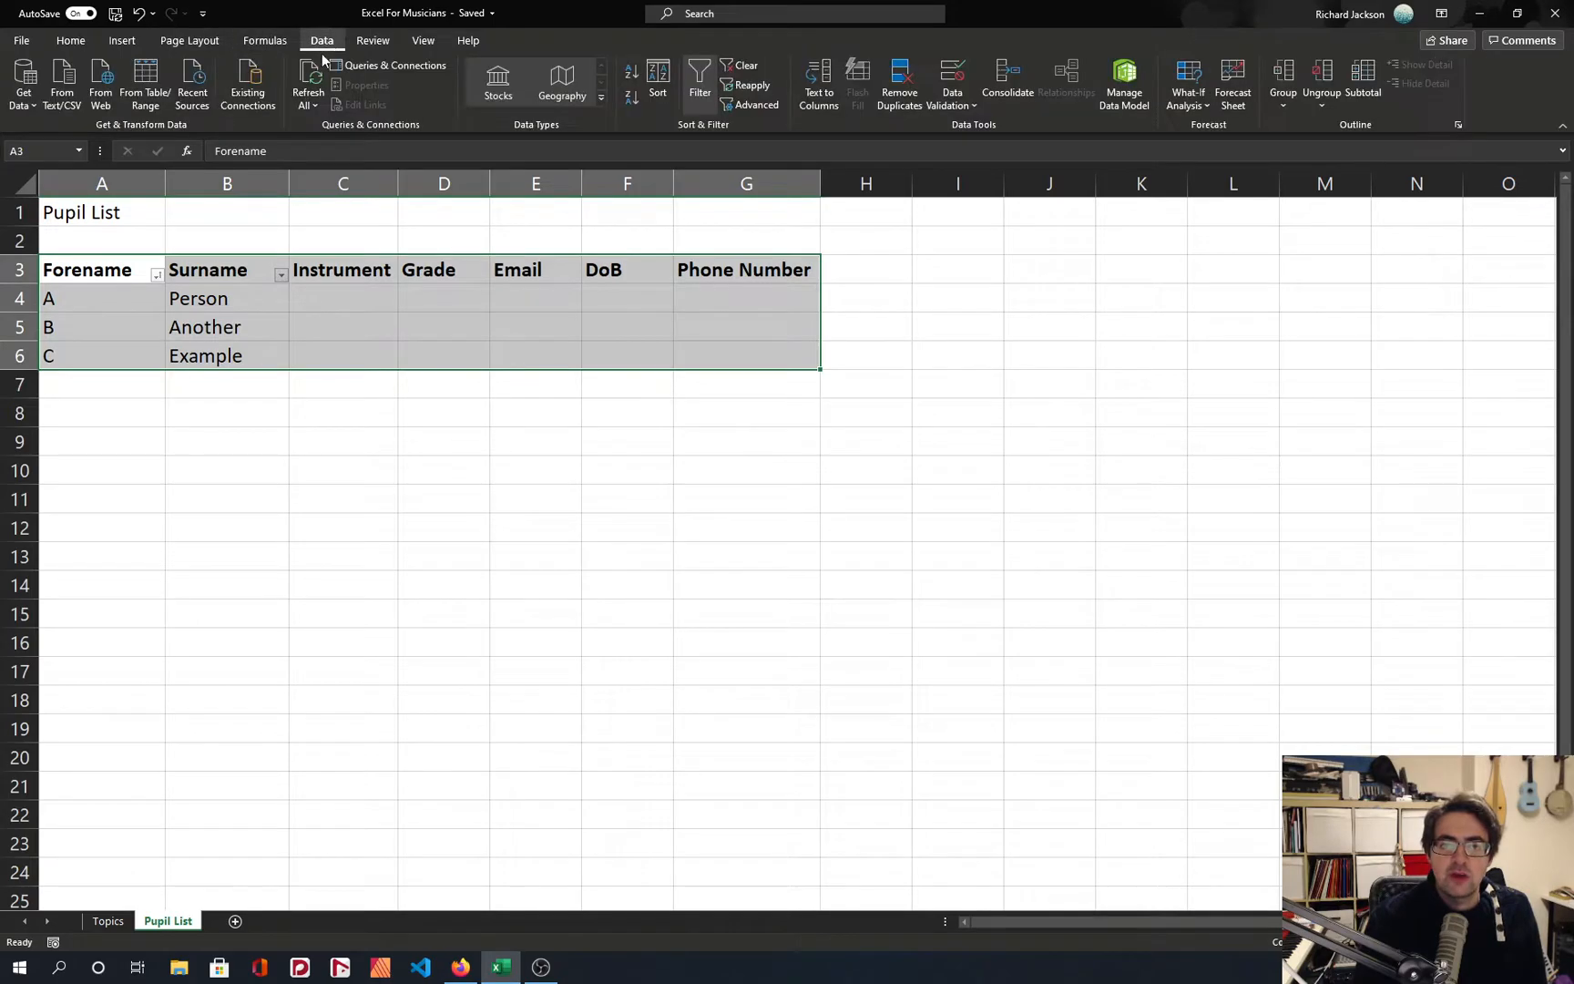
{"action": "left_click", "coordinate": [697, 91]}
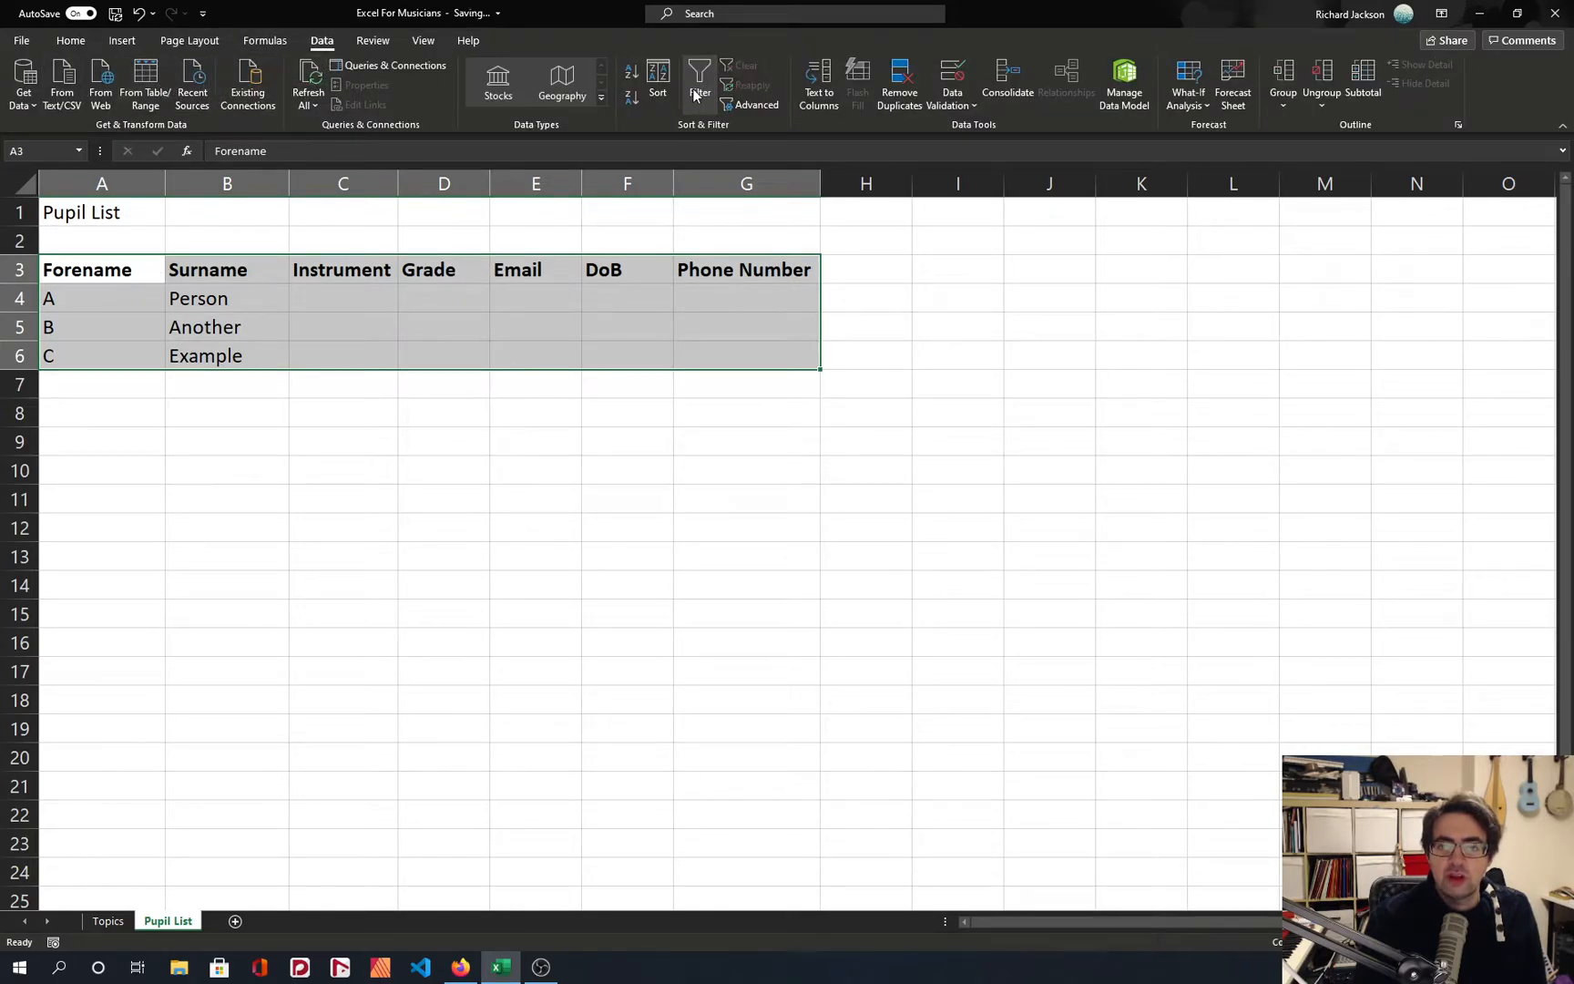
{"action": "left_click", "coordinate": [699, 94]}
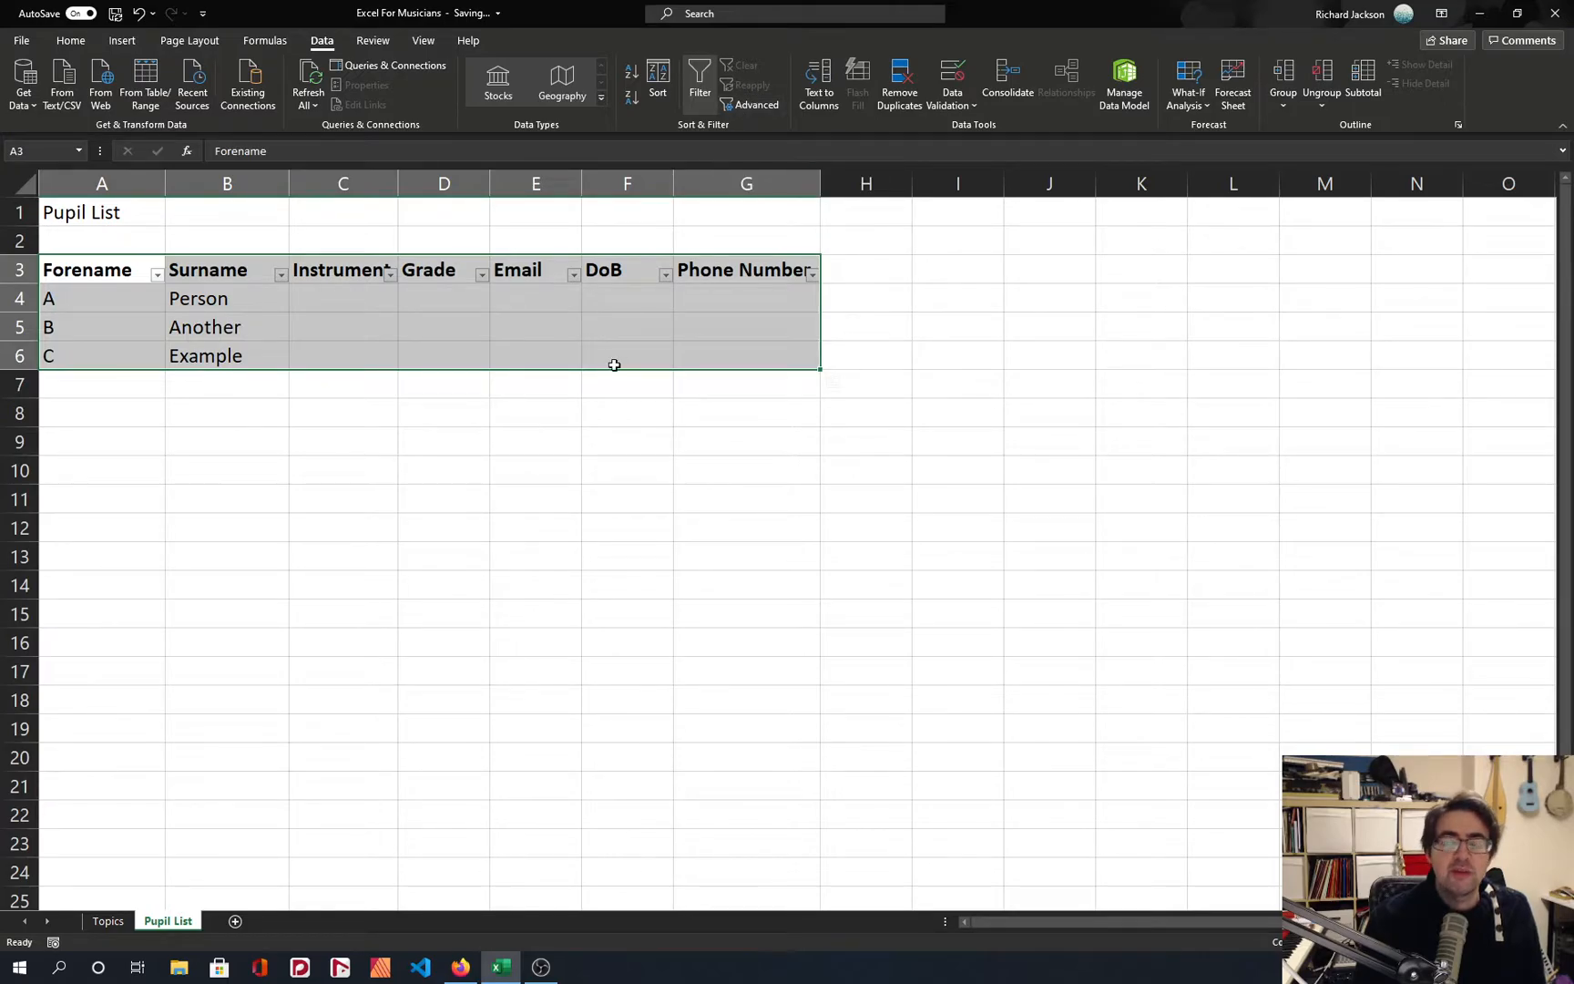
{"action": "left_click", "coordinate": [605, 381]}
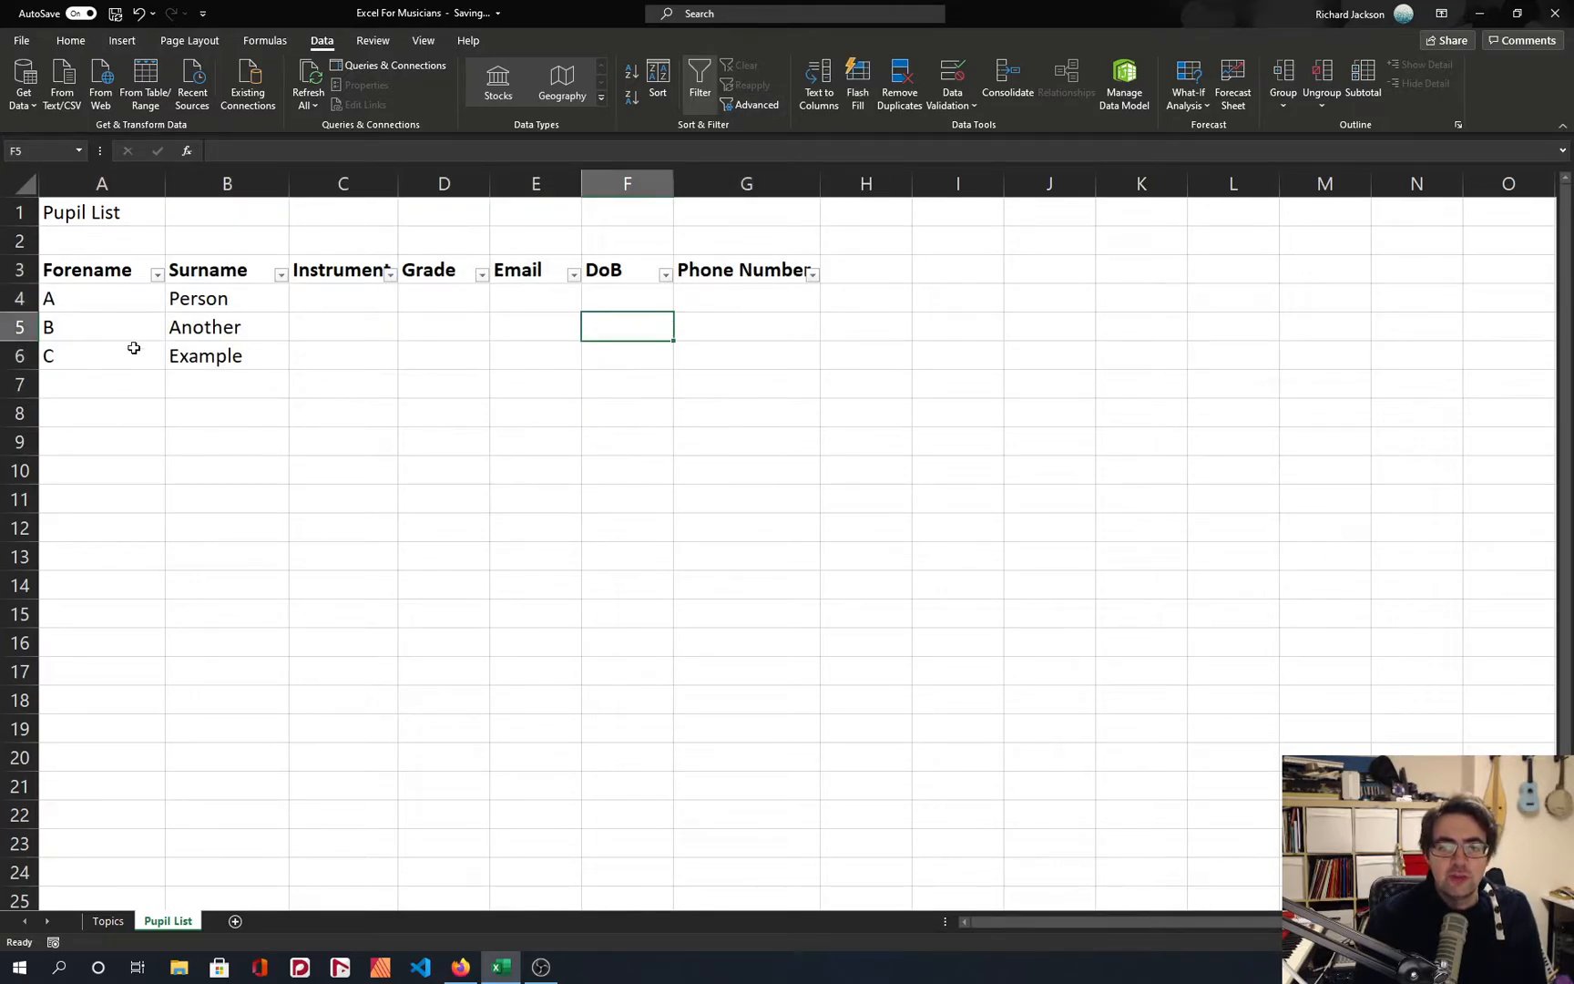
{"action": "left_click", "coordinate": [341, 296]}
{"action": "left_click", "coordinate": [342, 270]}
{"action": "left_click", "coordinate": [343, 299]}
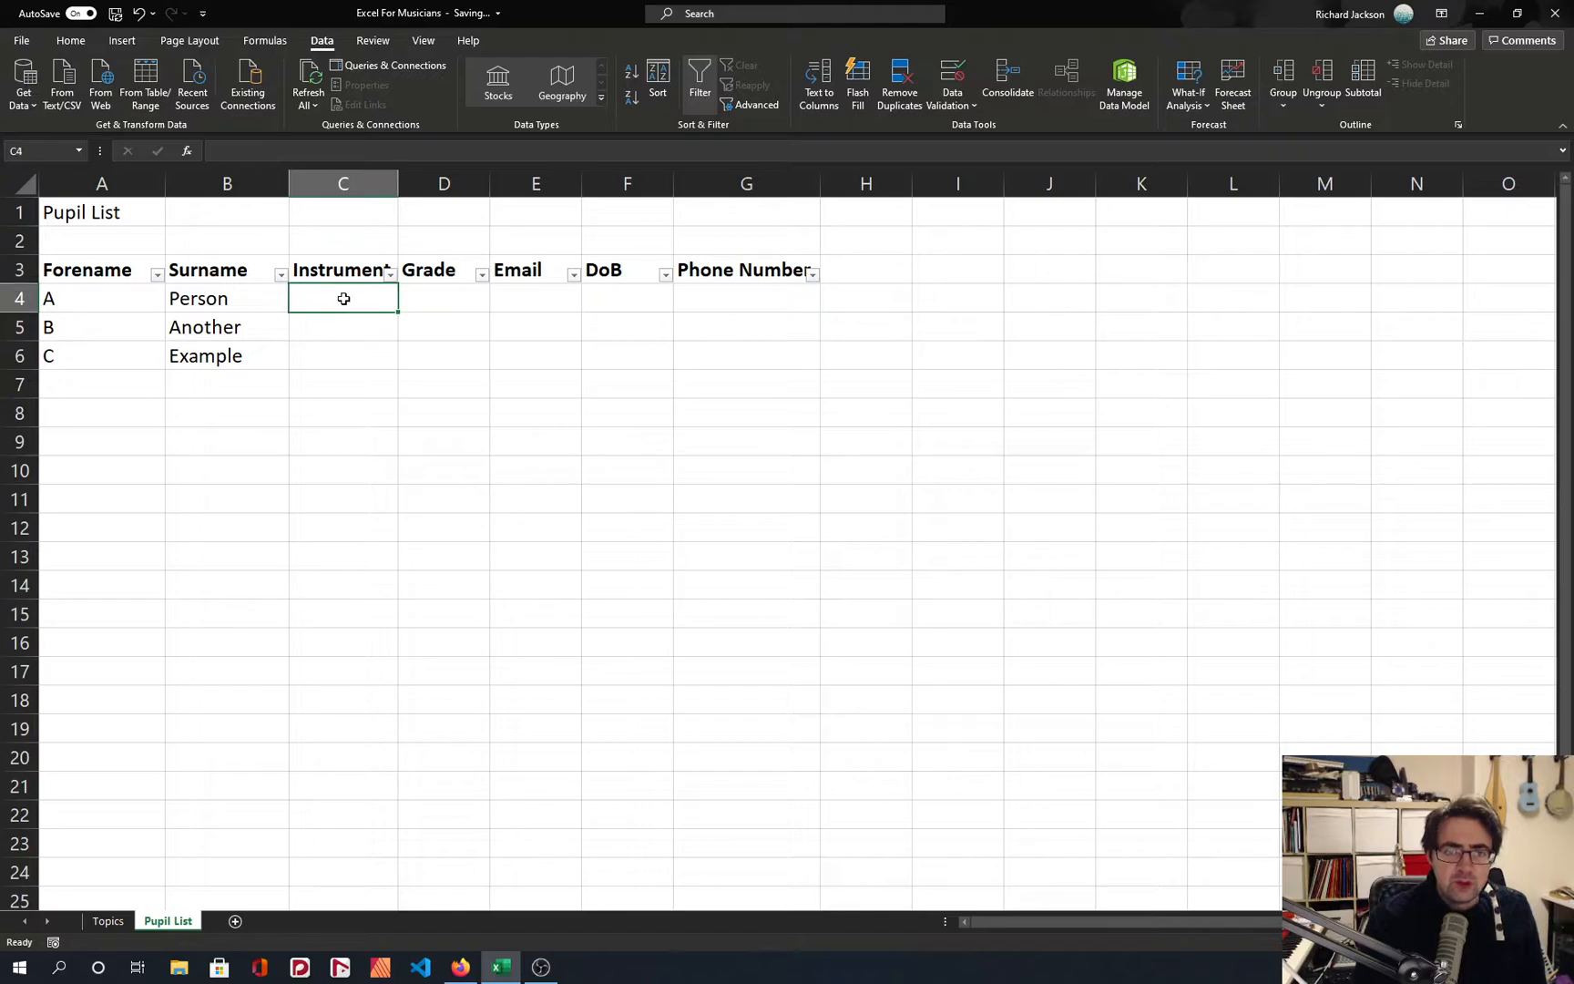
Add a new worksheet after Pupil List and name it Pupil List Values.
{"action": "left_click", "coordinate": [230, 925]}
{"action": "double_click", "coordinate": [227, 922]}
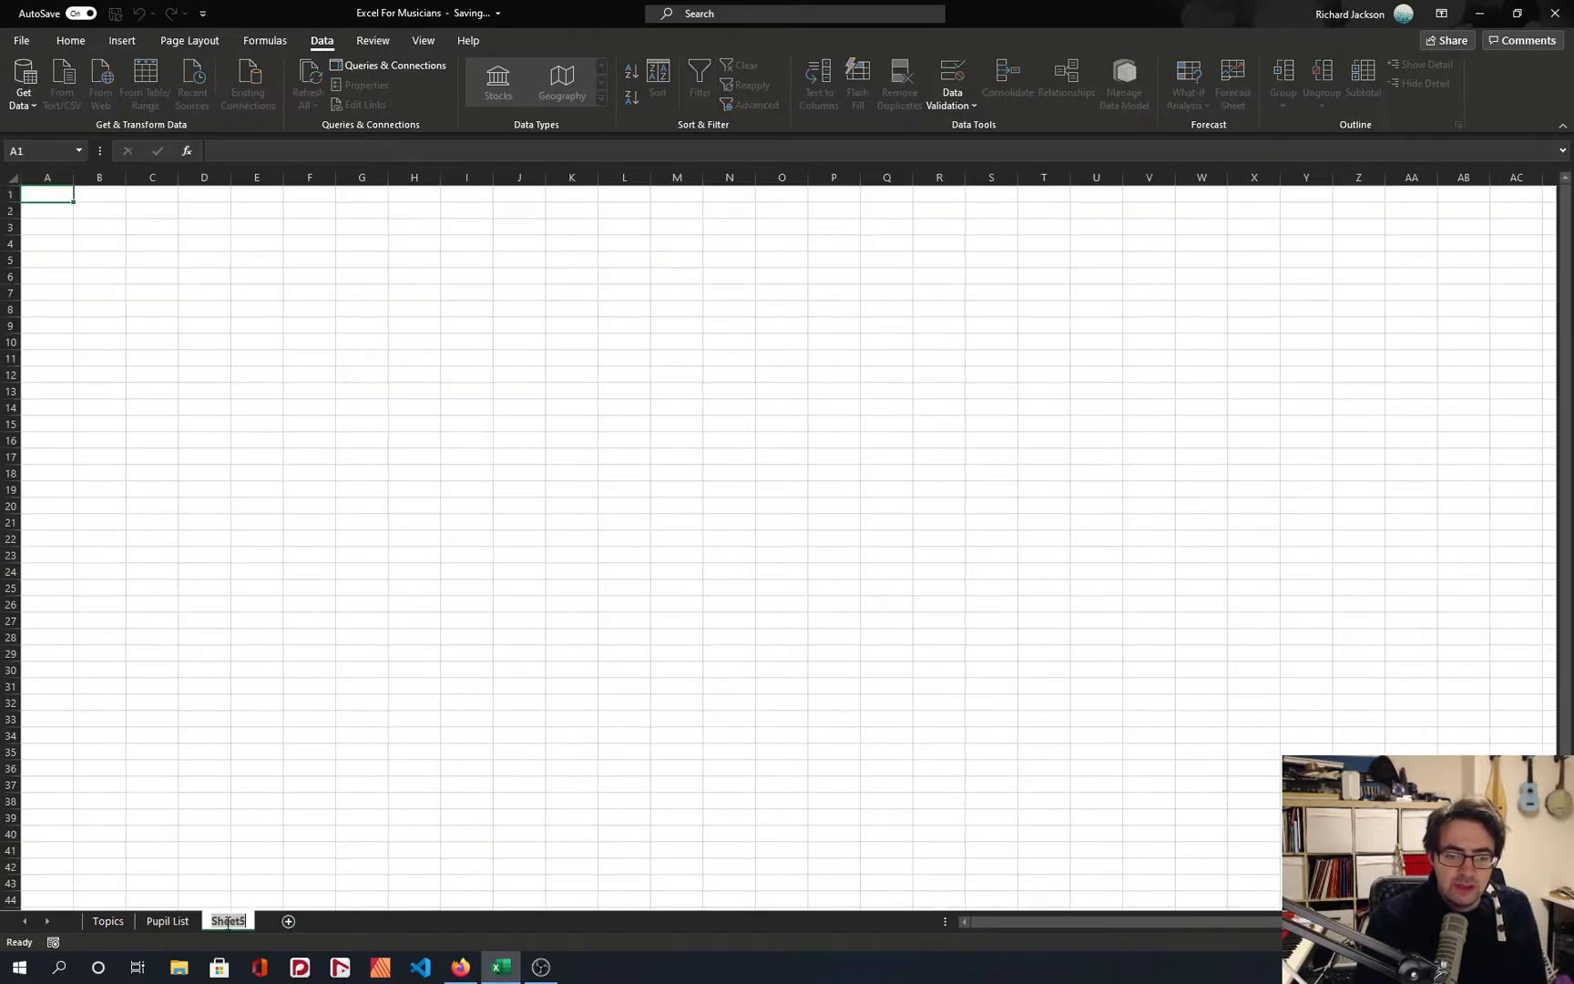
{"action": "type", "text": "Instrume"}
{"action": "key", "text": "BackSpace"}
{"action": "key", "text": "BackSpace"}
{"action": "key", "text": "BackSpace"}
{"action": "key", "text": "BackSpace"}
{"action": "key", "text": "BackSpace"}
{"action": "key", "text": "BackSpace"}
{"action": "key", "text": "BackSpace"}
{"action": "key", "text": "BackSpace"}
{"action": "type", "text": "Pupil List"}
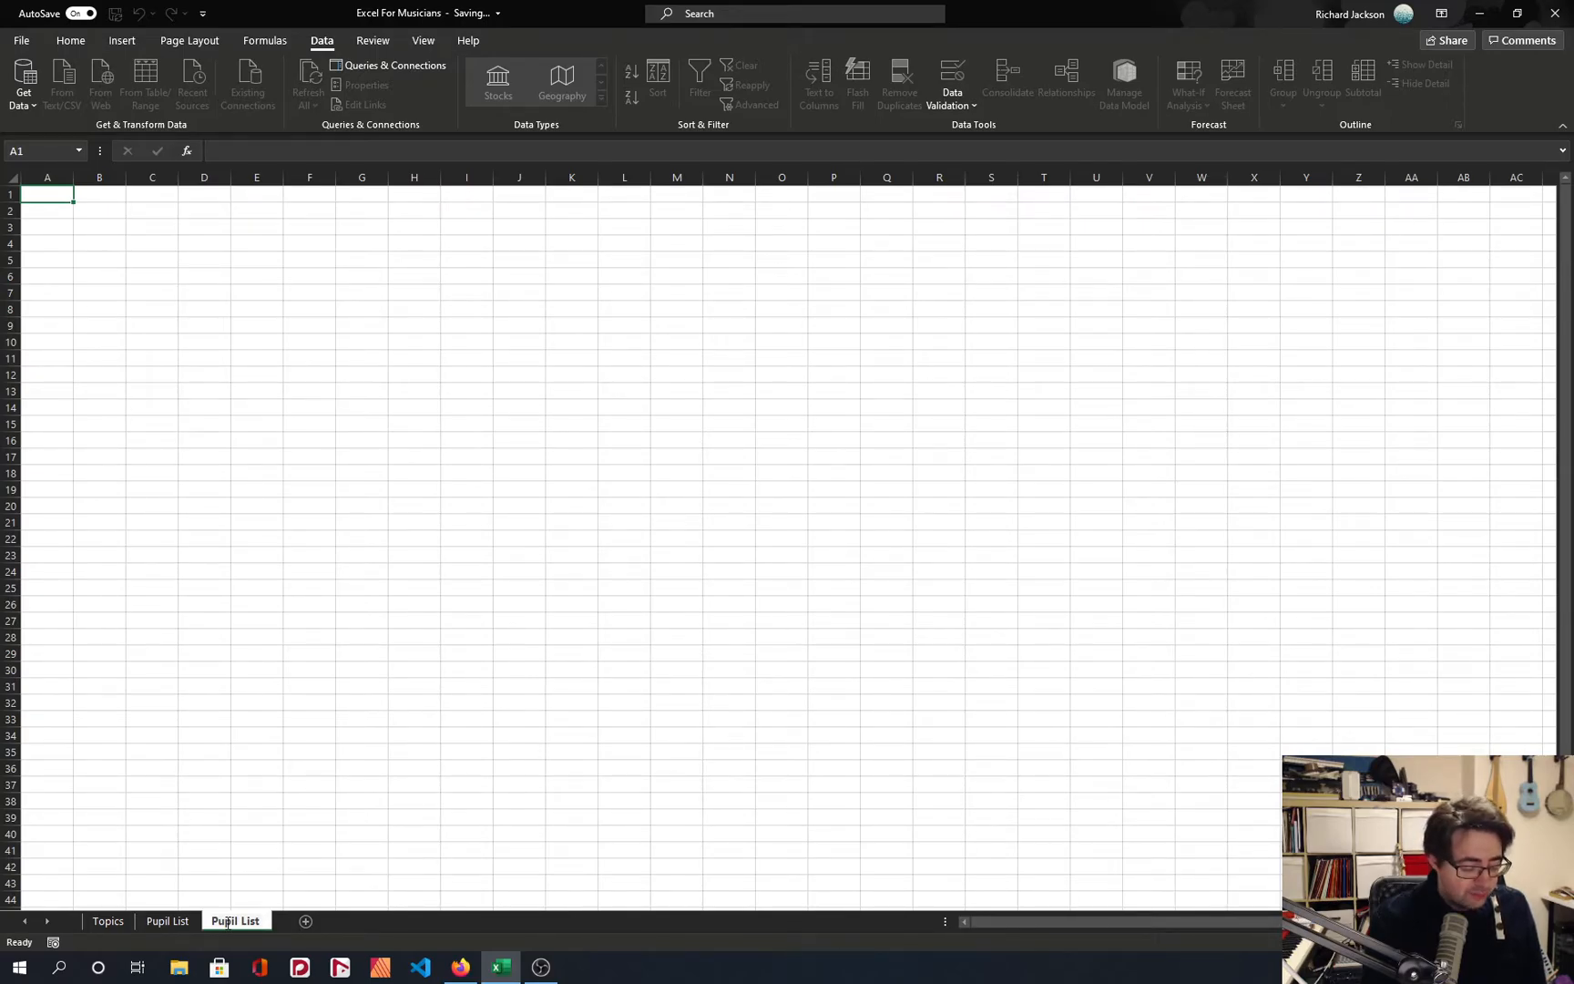
{"action": "type", "text": " Values"}
{"action": "key", "text": "Return"}
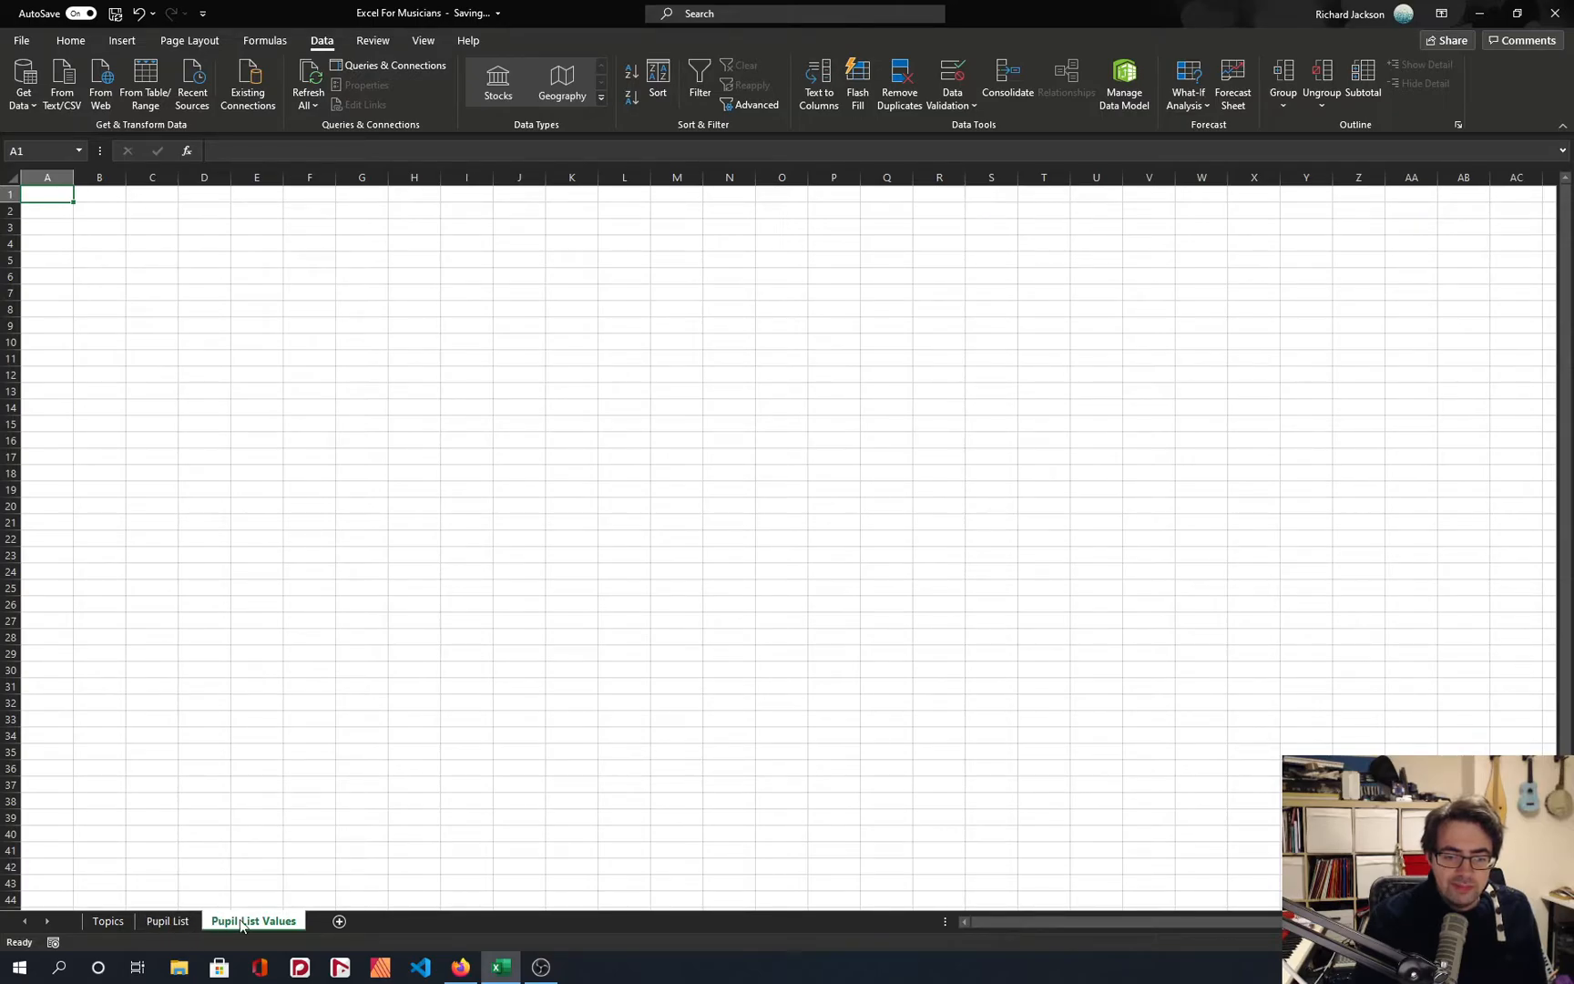
Enter the heading Instruments in cell A1 of the new sheet and widen column A to fit it.
{"action": "type", "text": "Instu"}
{"action": "key", "text": "BackSpace"}
{"action": "type", "text": "turm"}
{"action": "type", "text": "ruments"}
{"action": "key", "text": "Return"}
{"action": "left_click_drag", "start_coordinate": [73, 177], "coordinate": [111, 177]}
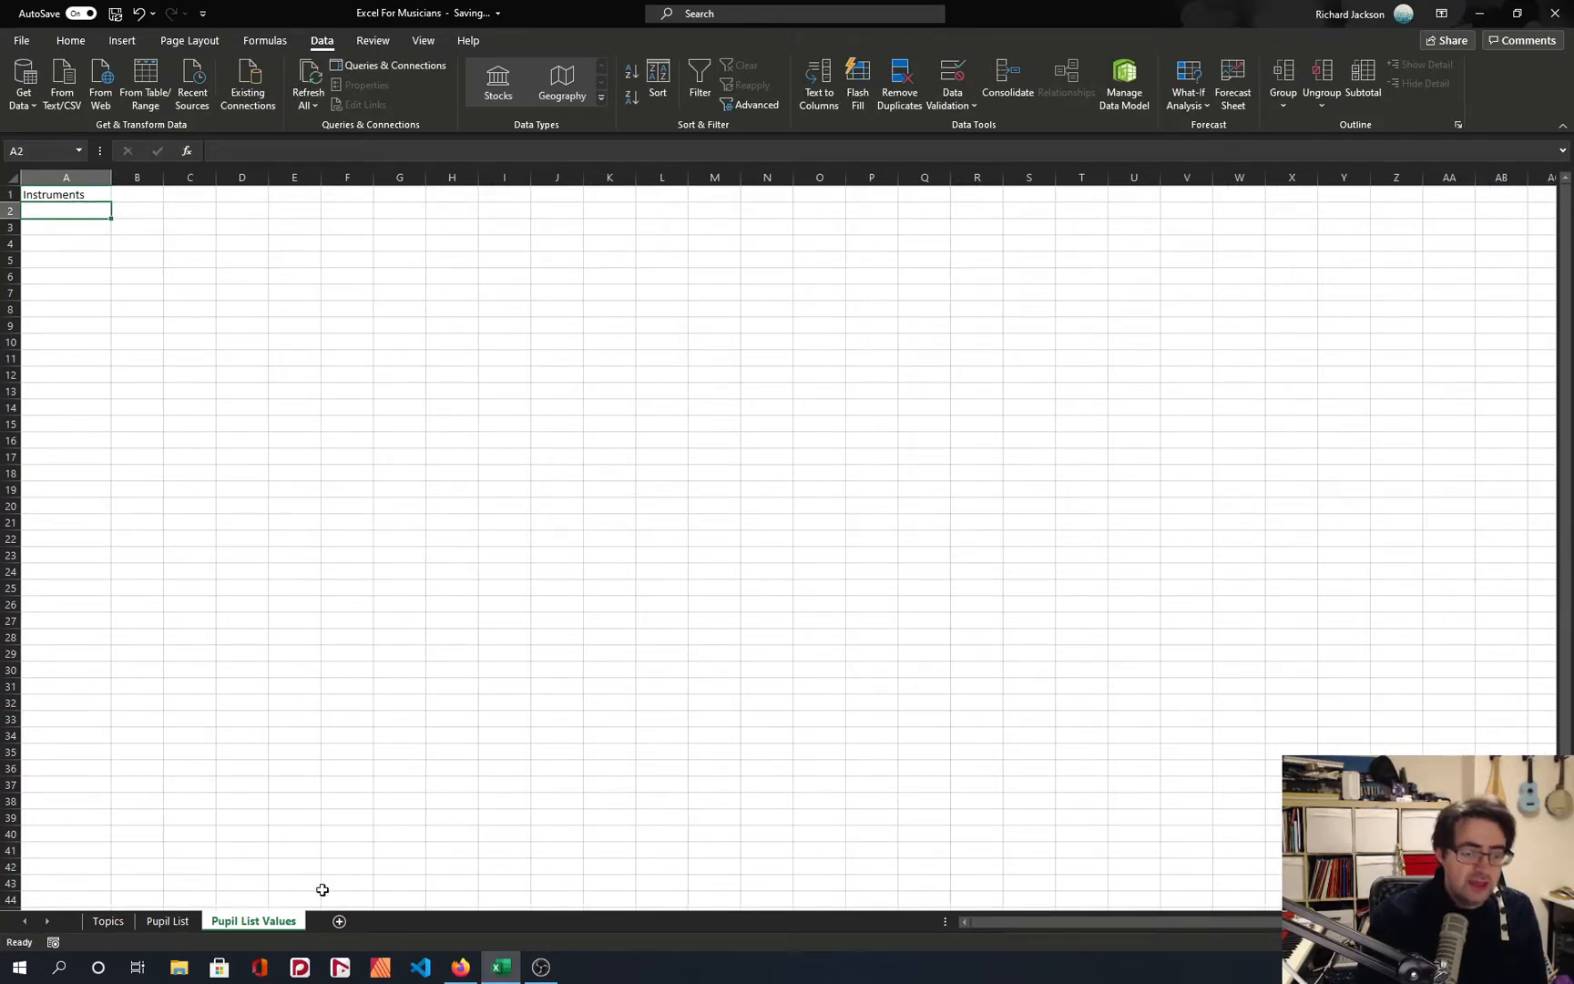
Enter Piano, Guitar and Bass Guitar in cells A2 to A4 under the Instruments heading.
{"action": "type", "text": "Piano"}
{"action": "key", "text": "Return"}
{"action": "type", "text": "Guitar"}
{"action": "key", "text": "Return"}
{"action": "type", "text": "Bass Guitar"}
{"action": "key", "text": "Return"}
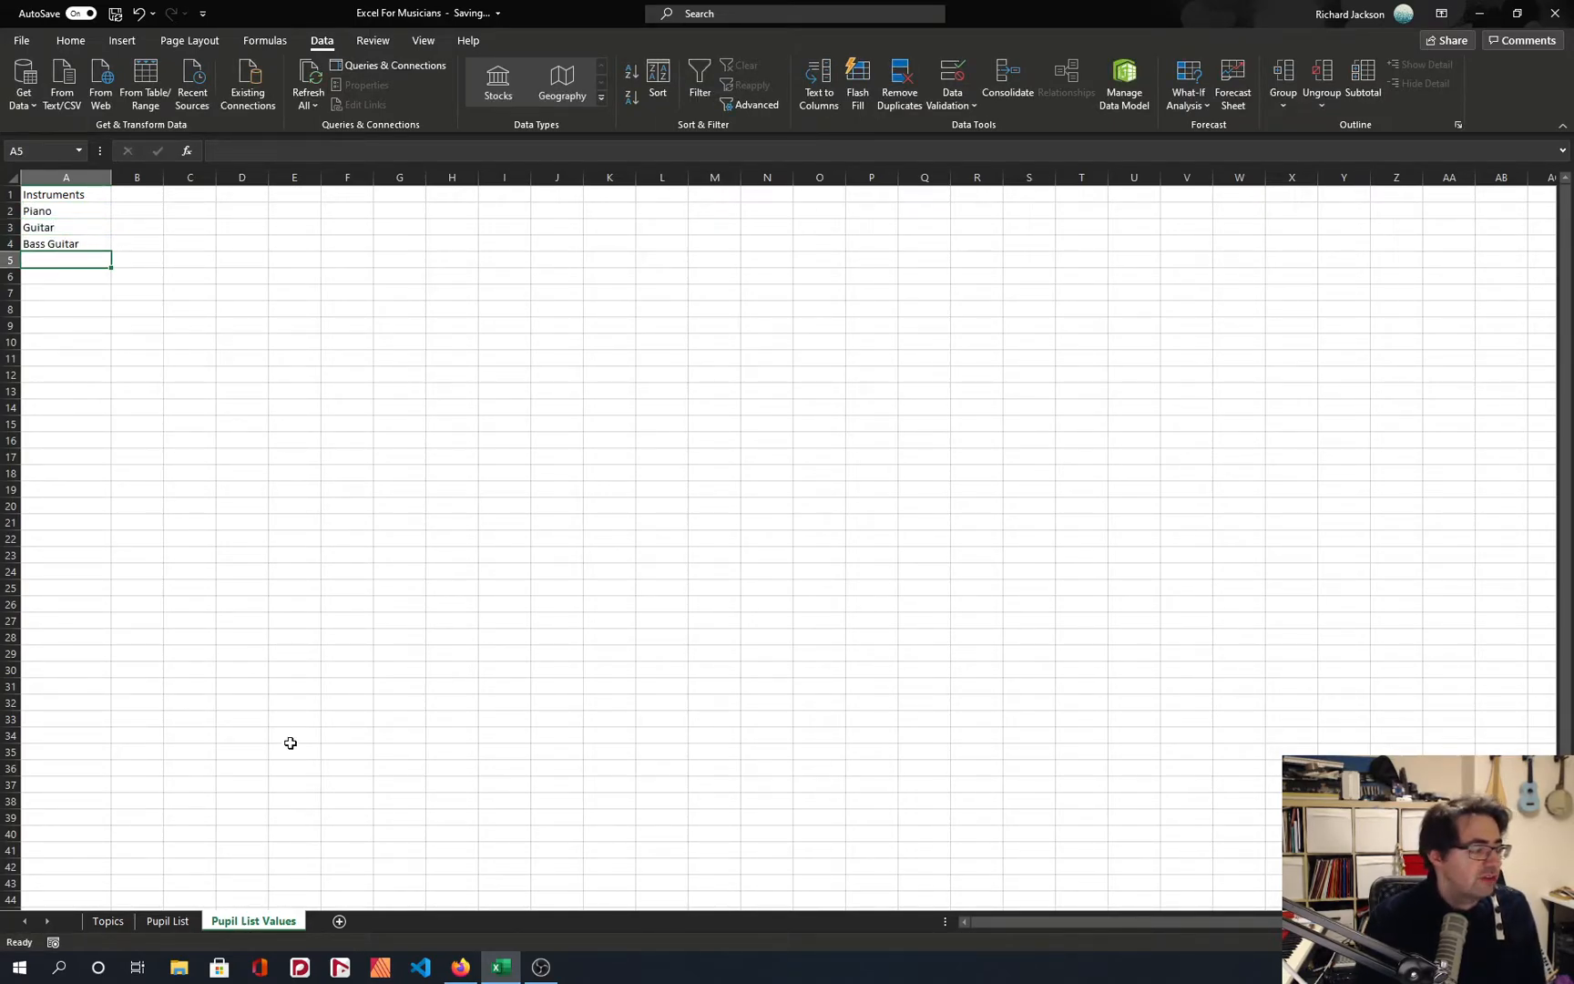
Start a data validation rule for cell C4 of the Pupil List sheet that allows values from a list.
{"action": "left_click", "coordinate": [168, 921]}
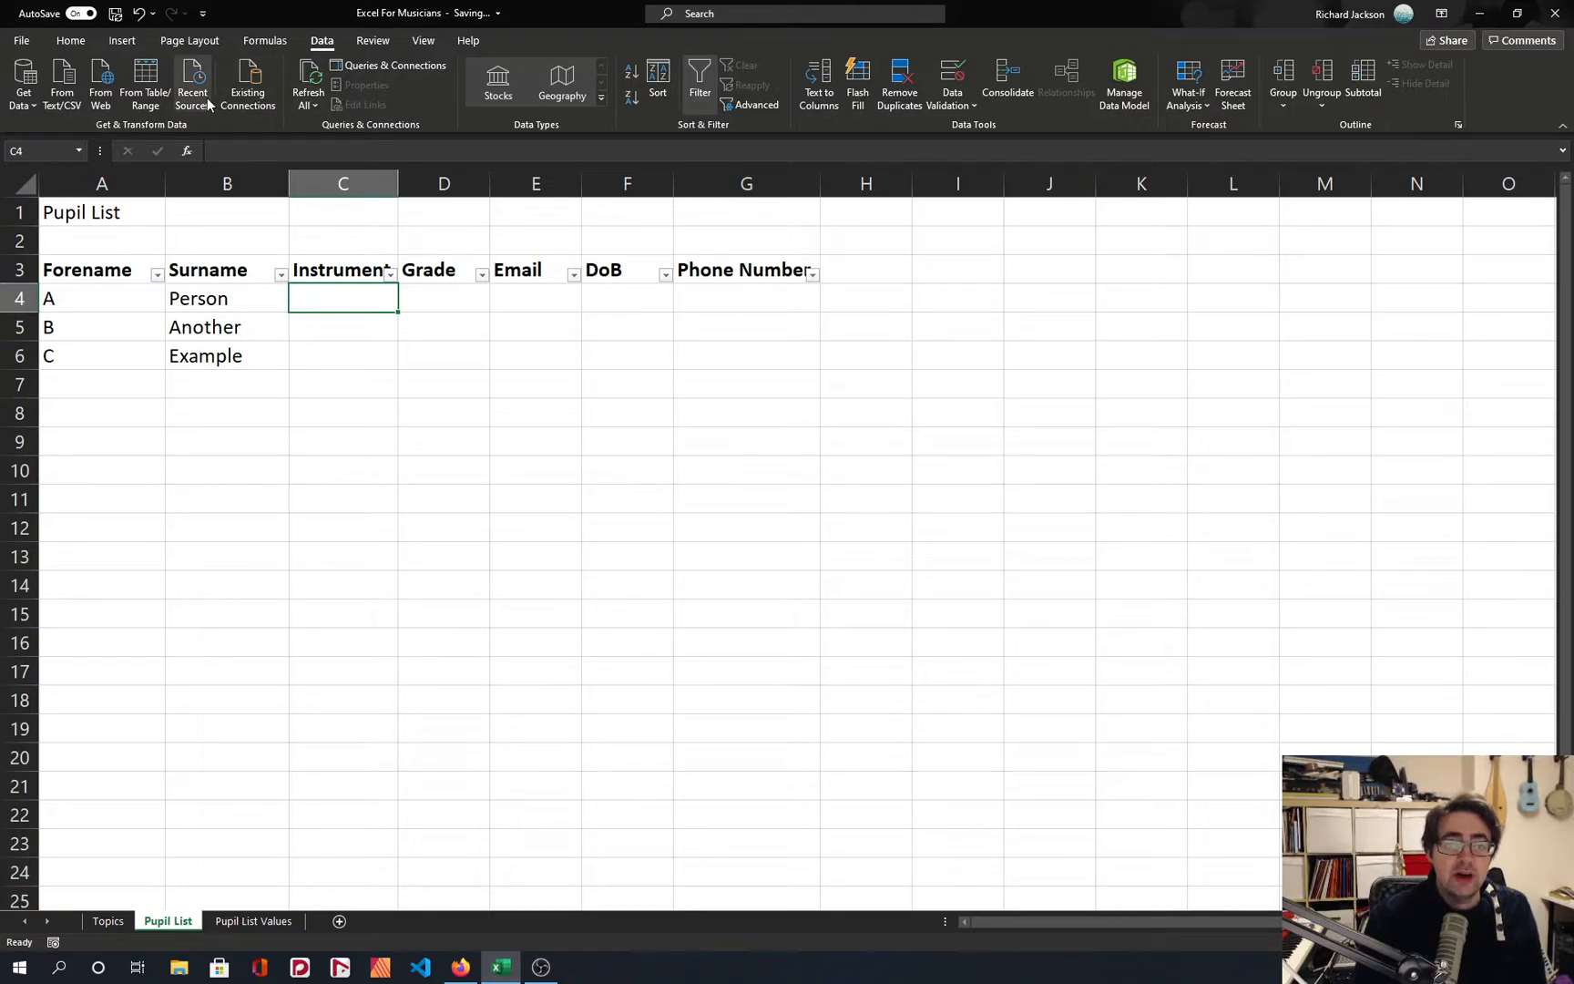
{"action": "left_click", "coordinate": [960, 99]}
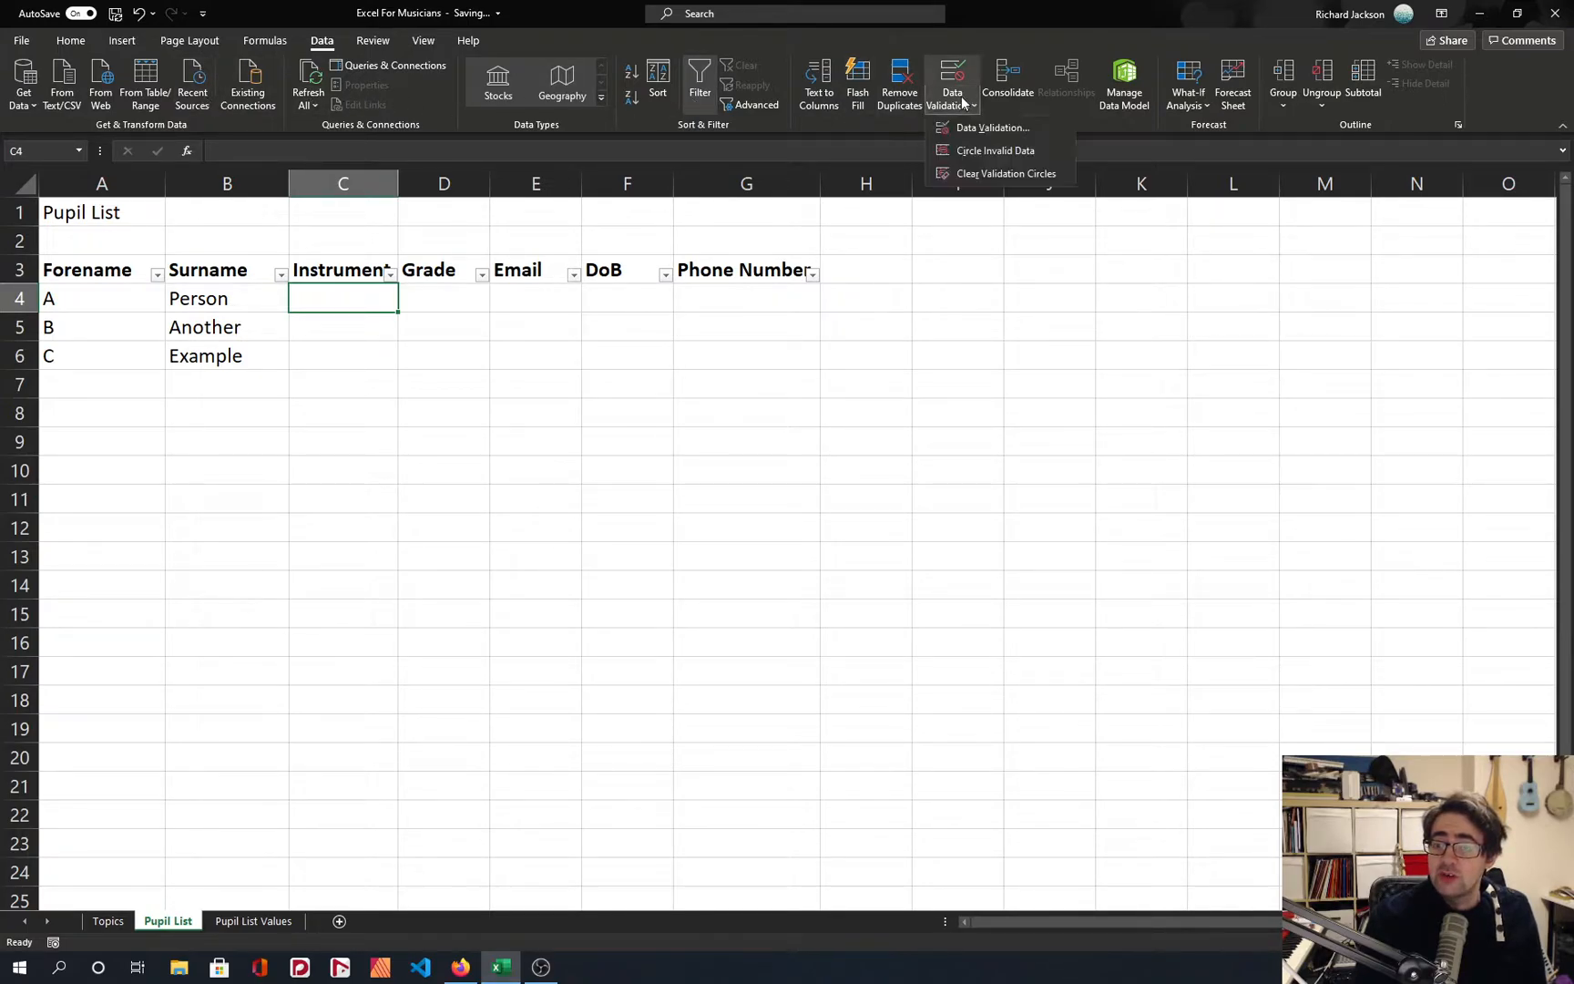
{"action": "left_click", "coordinate": [971, 126]}
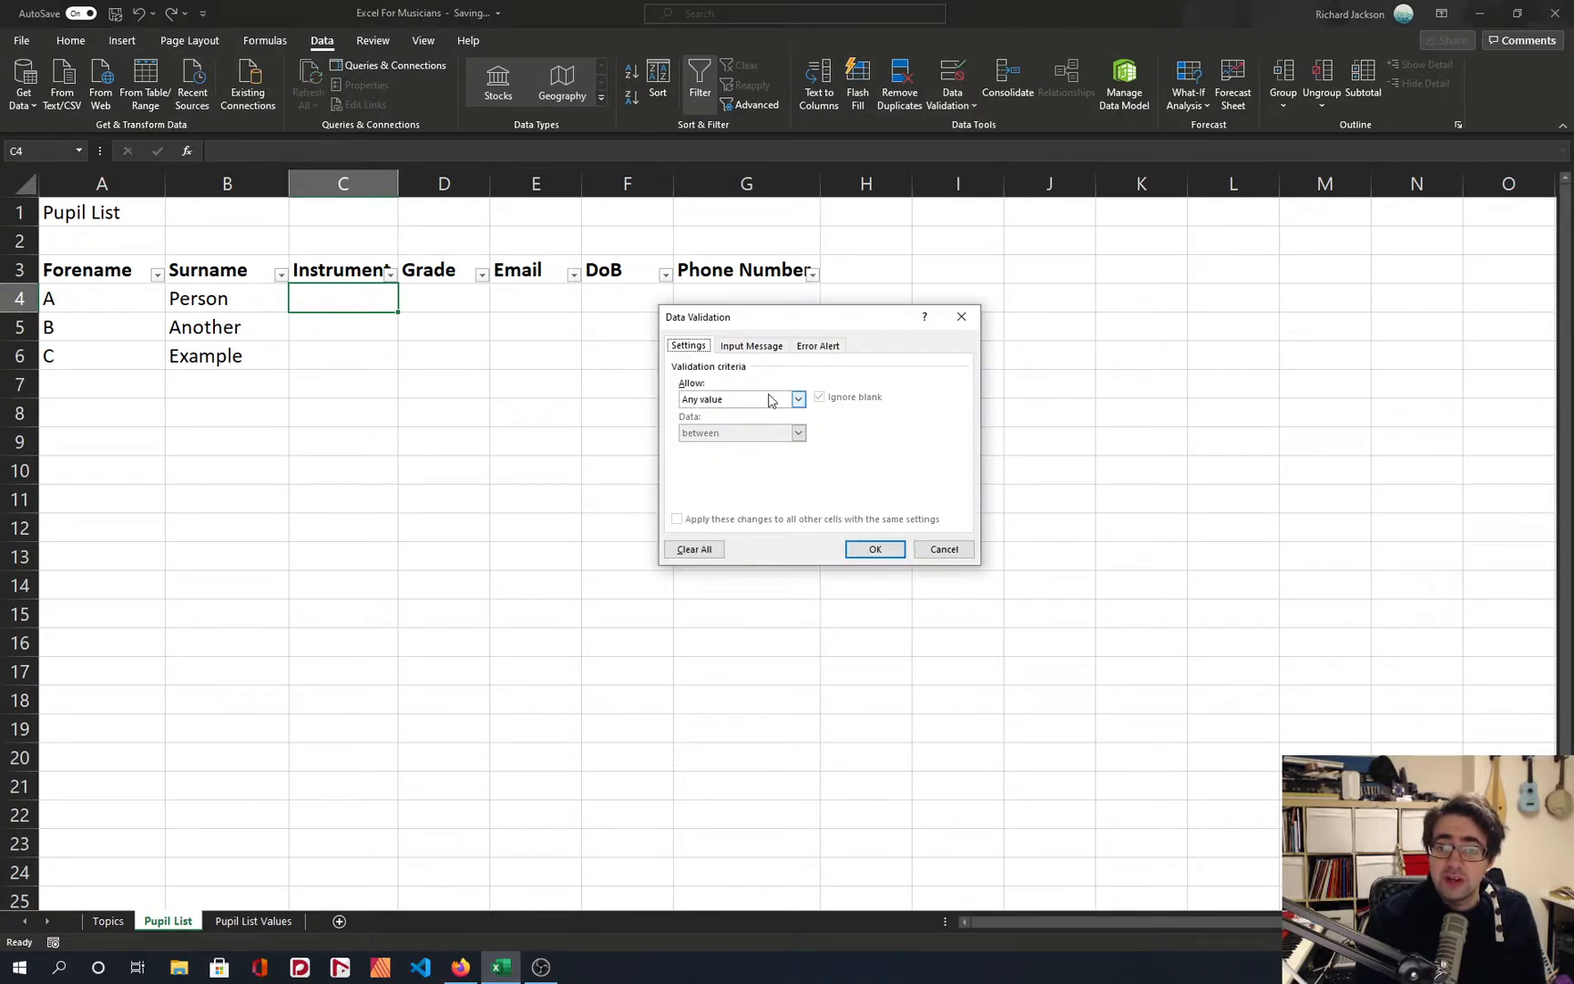
{"action": "left_click", "coordinate": [798, 404]}
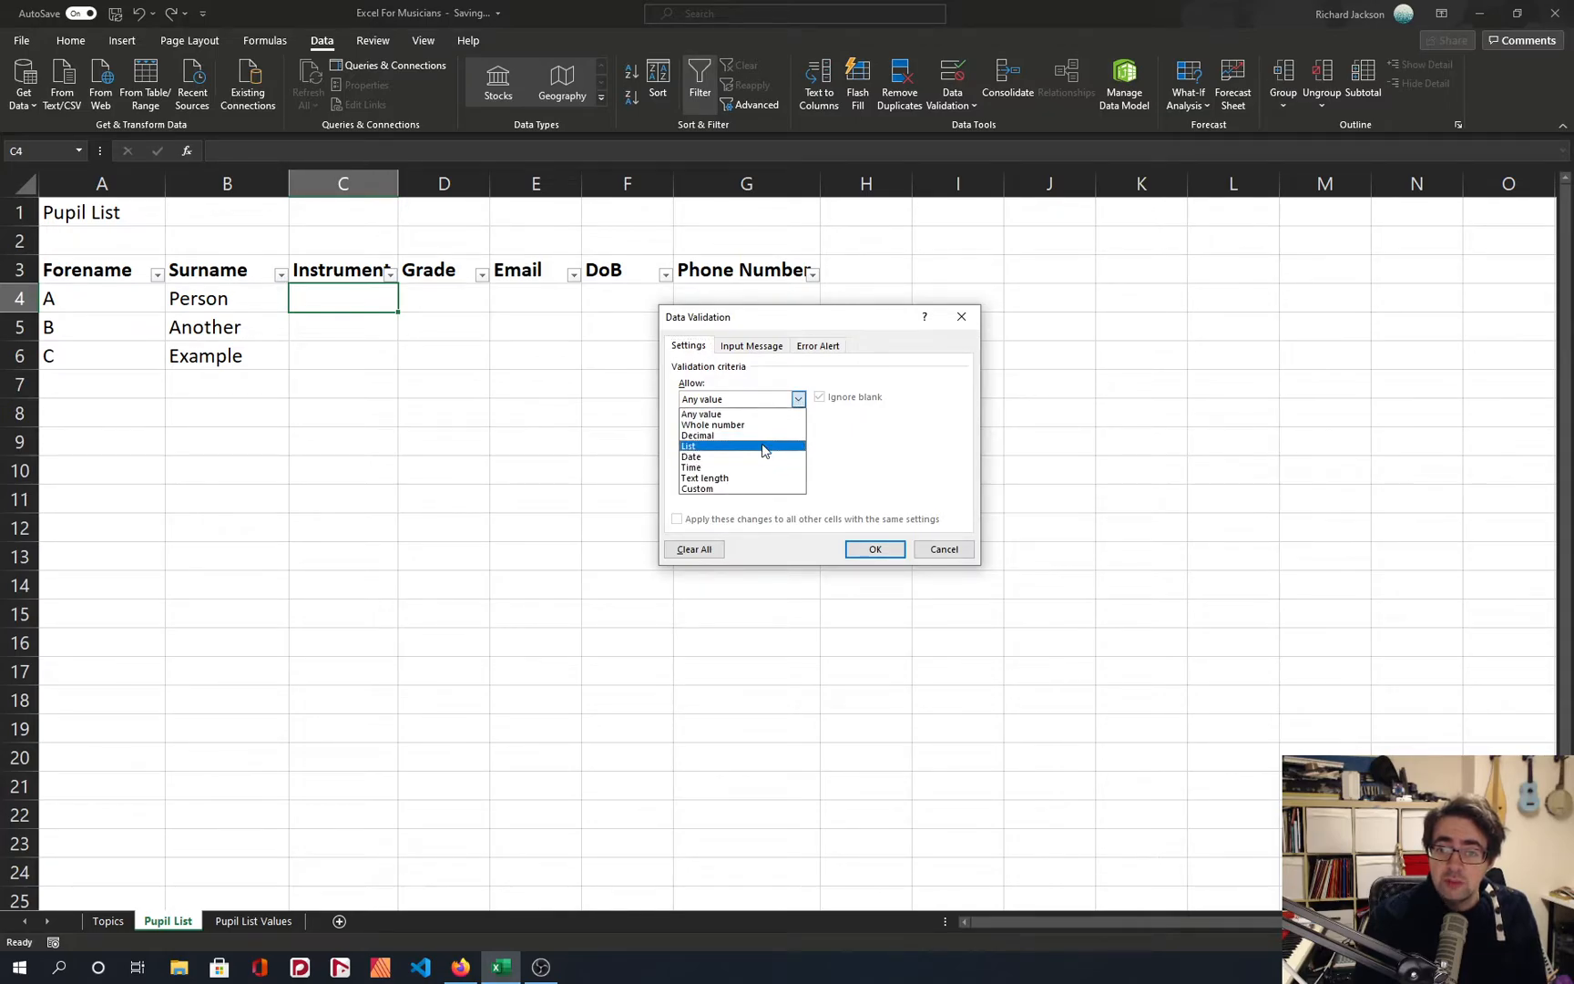
{"action": "left_click", "coordinate": [766, 446]}
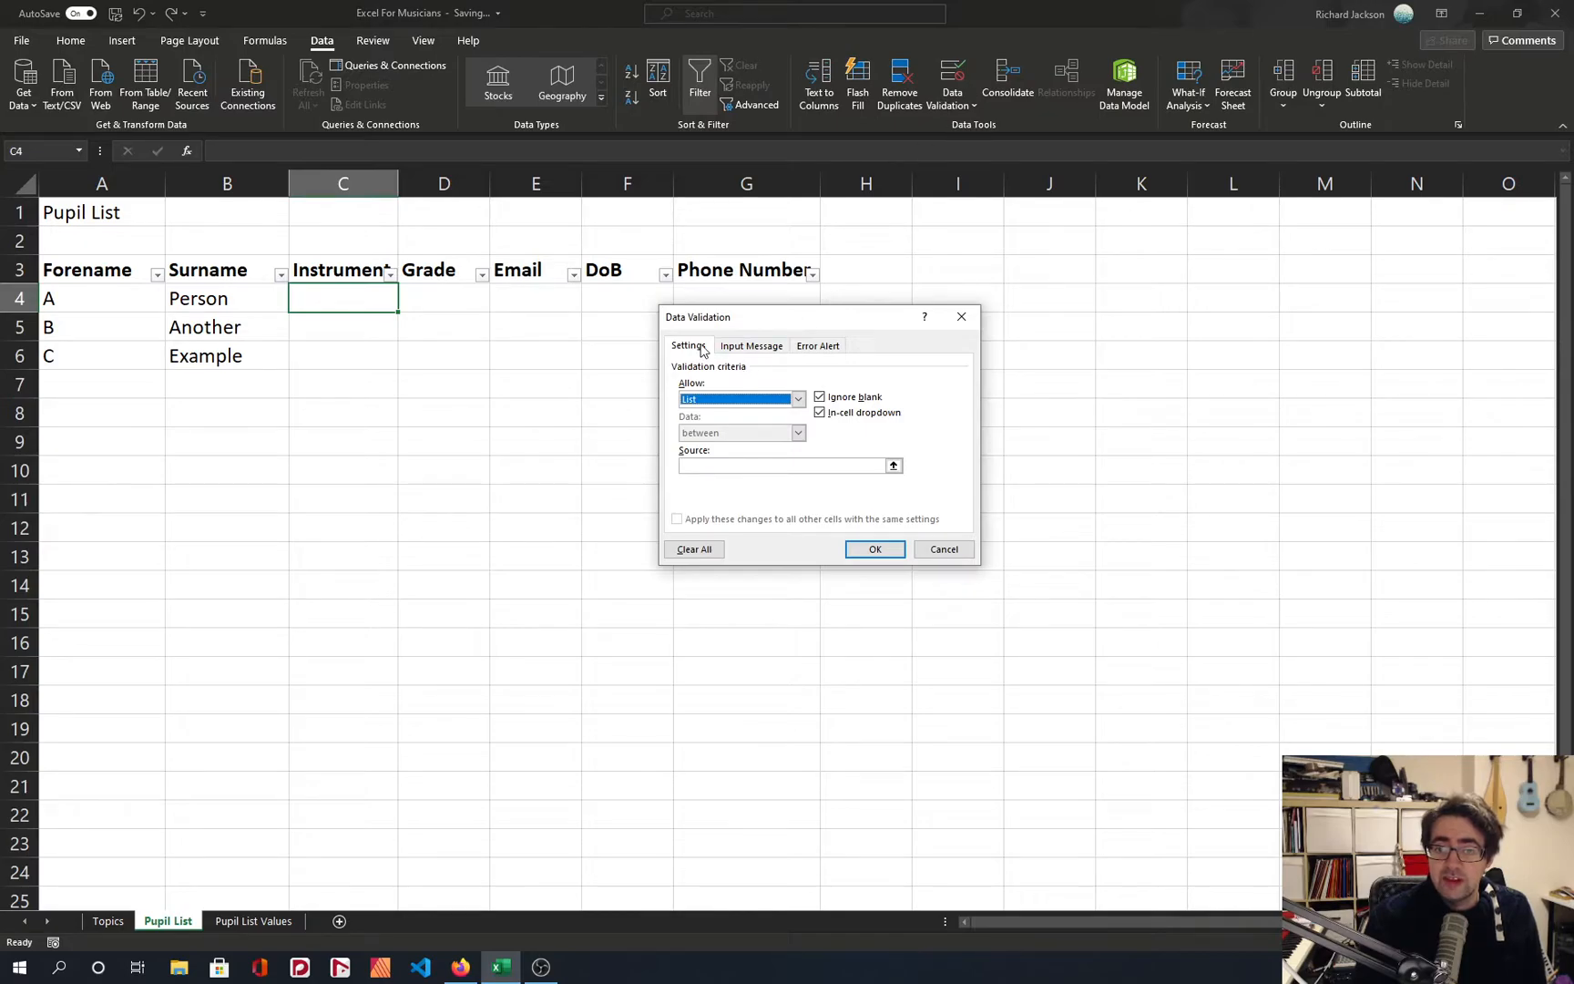
{"action": "left_click", "coordinate": [777, 401]}
{"action": "left_click", "coordinate": [752, 447]}
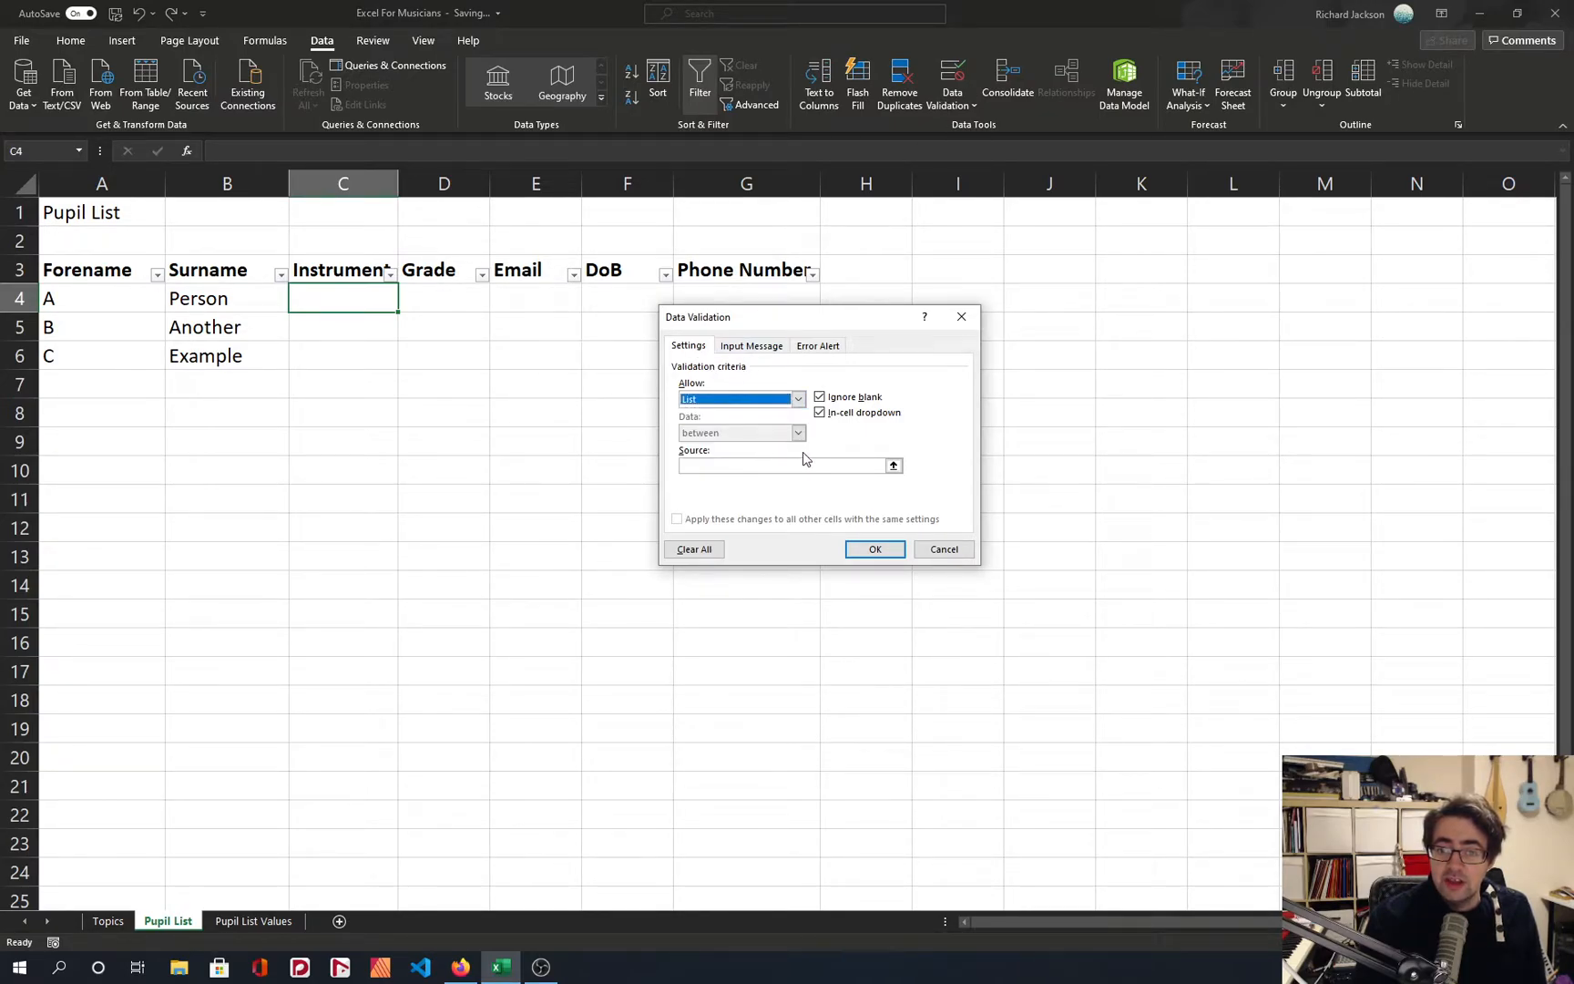
Use cells A2 to A4 of the Pupil List Values sheet as the validation list's source and apply the rule.
{"action": "left_click", "coordinate": [894, 465]}
{"action": "left_click", "coordinate": [259, 920]}
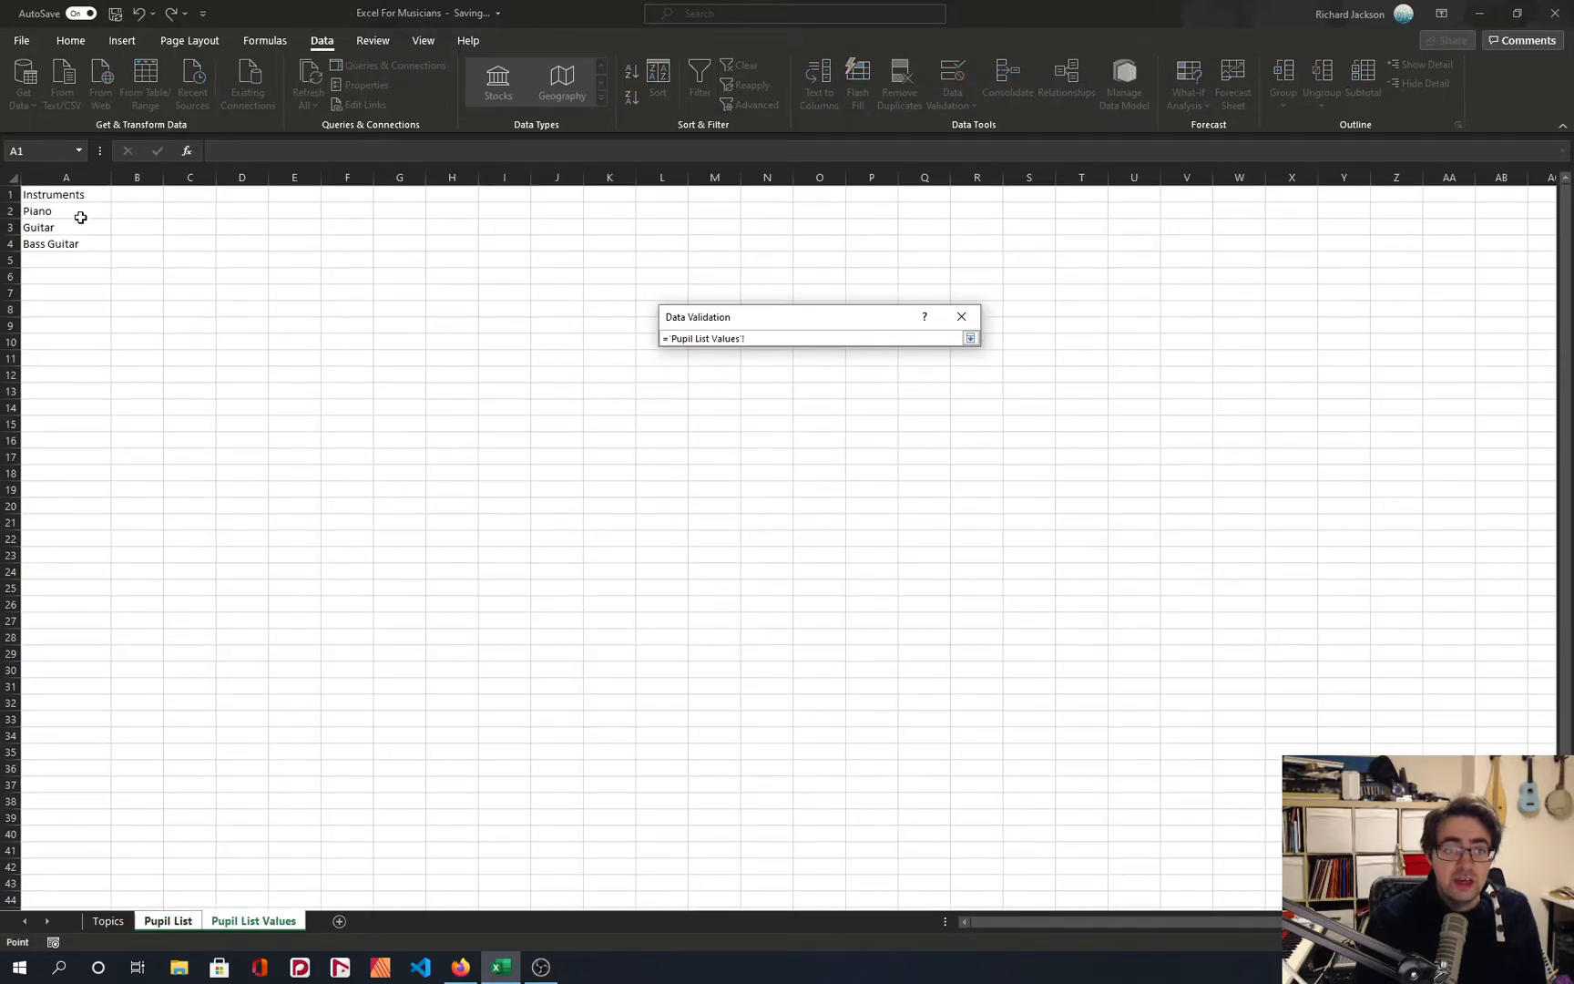
{"action": "left_click_drag", "start_coordinate": [67, 212], "coordinate": [69, 241]}
{"action": "key", "text": "Return"}
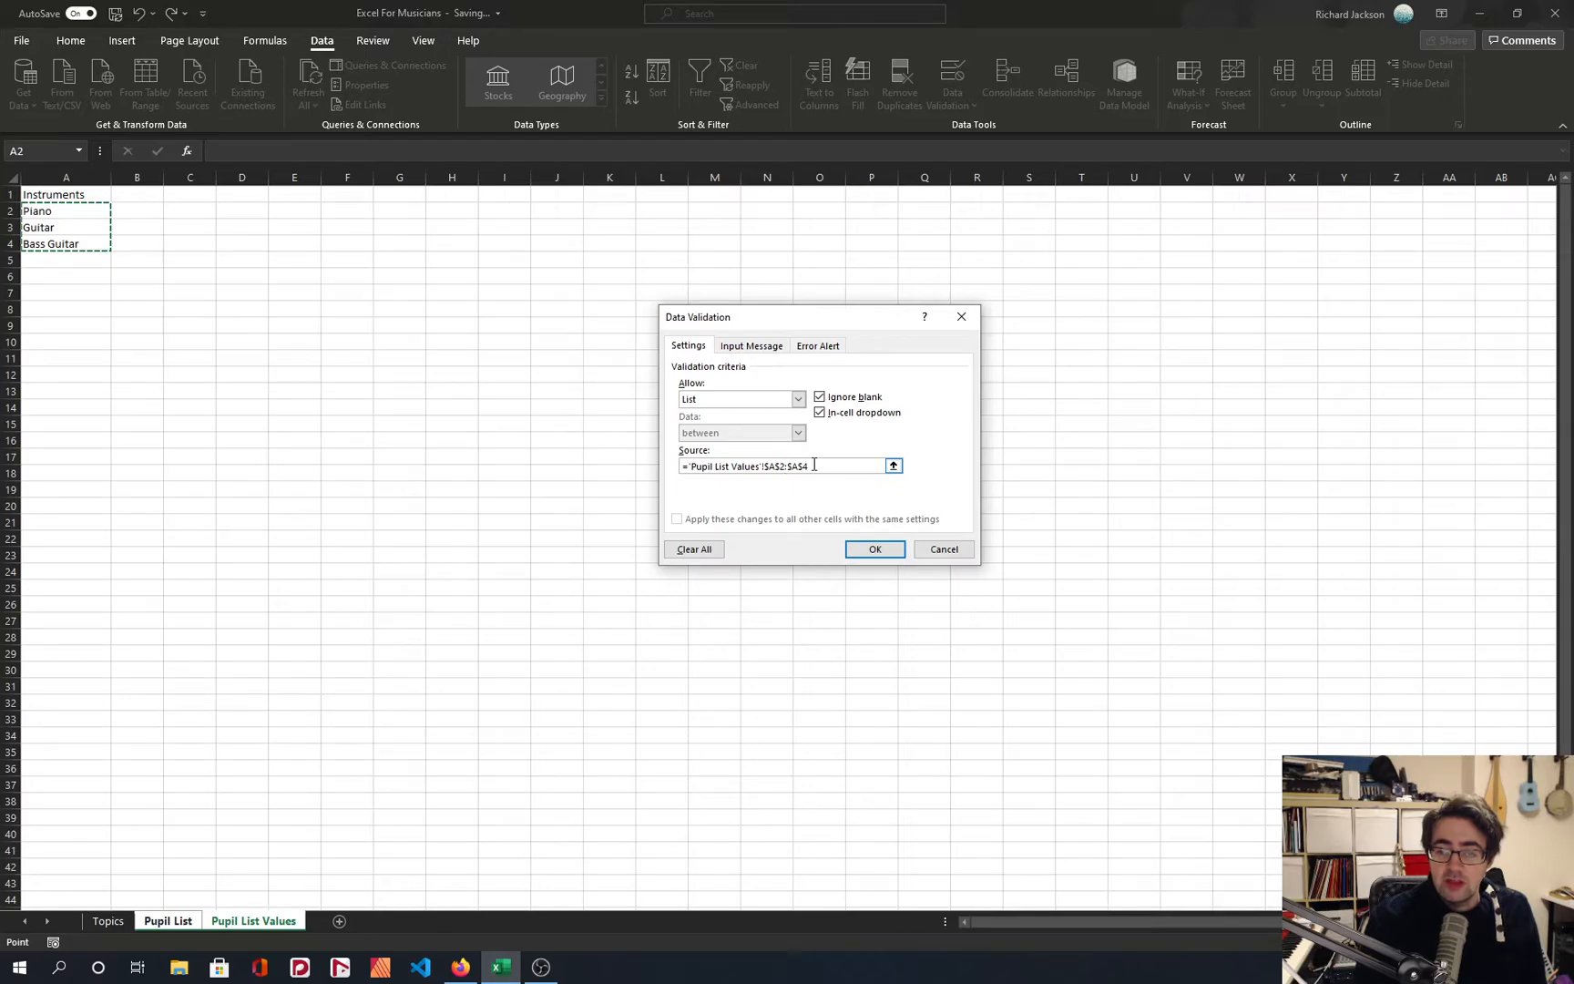
{"action": "left_click_drag", "start_coordinate": [817, 465], "coordinate": [680, 467]}
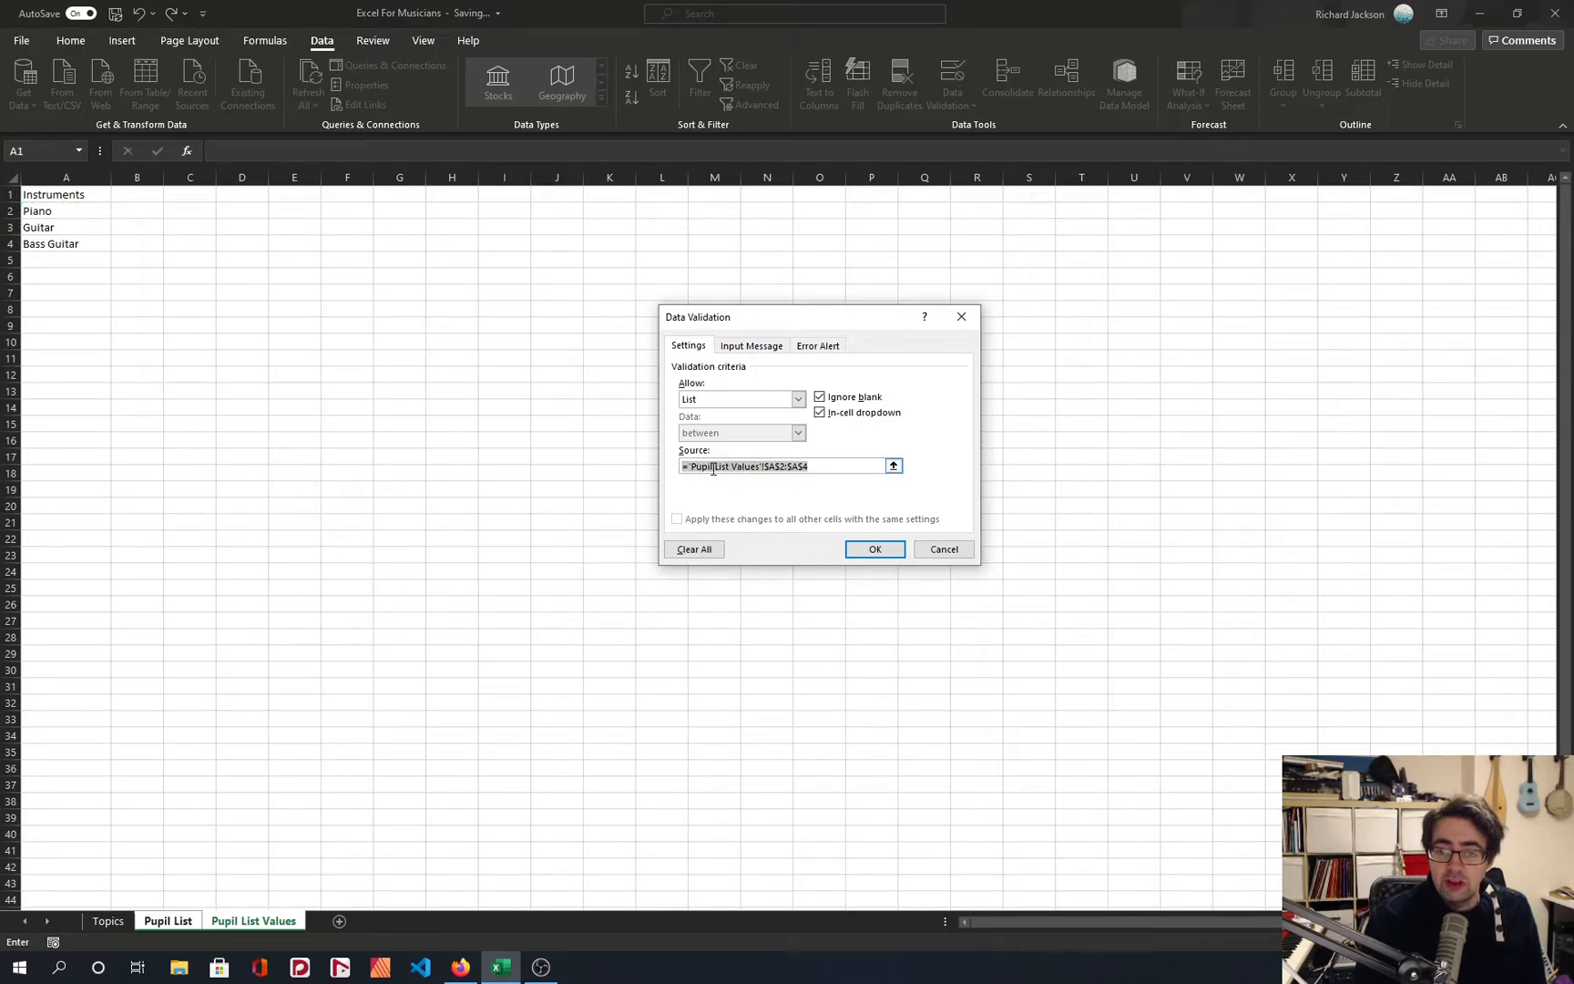
{"action": "left_click", "coordinate": [692, 466]}
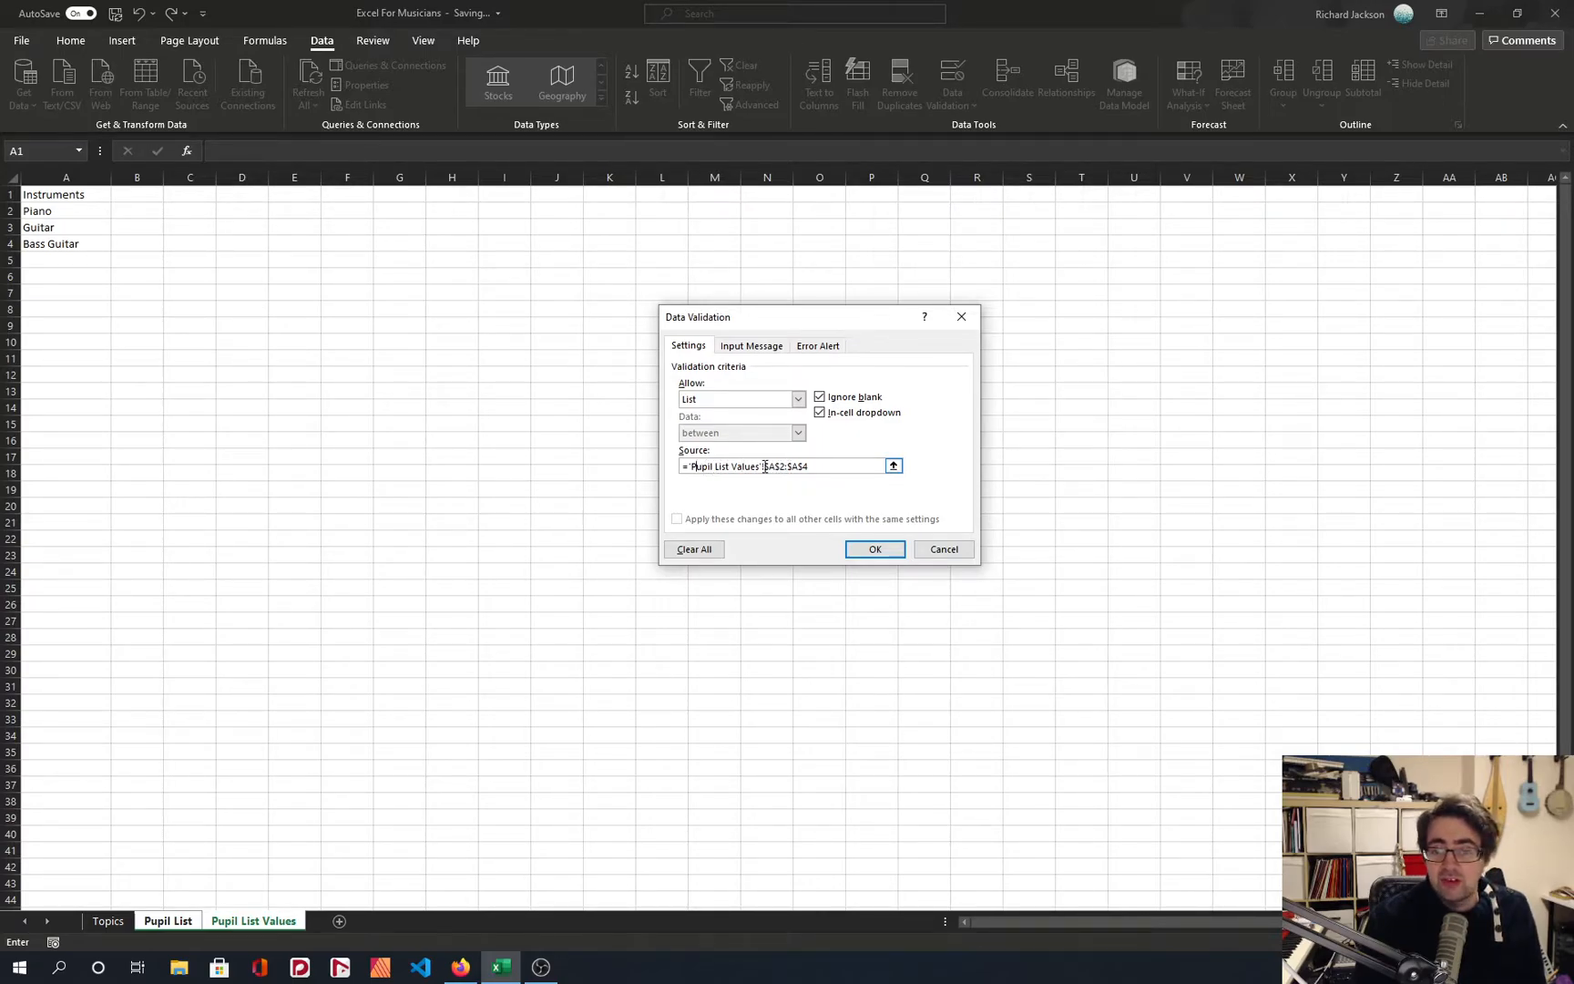
{"action": "left_click_drag", "start_coordinate": [765, 467], "coordinate": [811, 468]}
{"action": "left_click", "coordinate": [813, 468]}
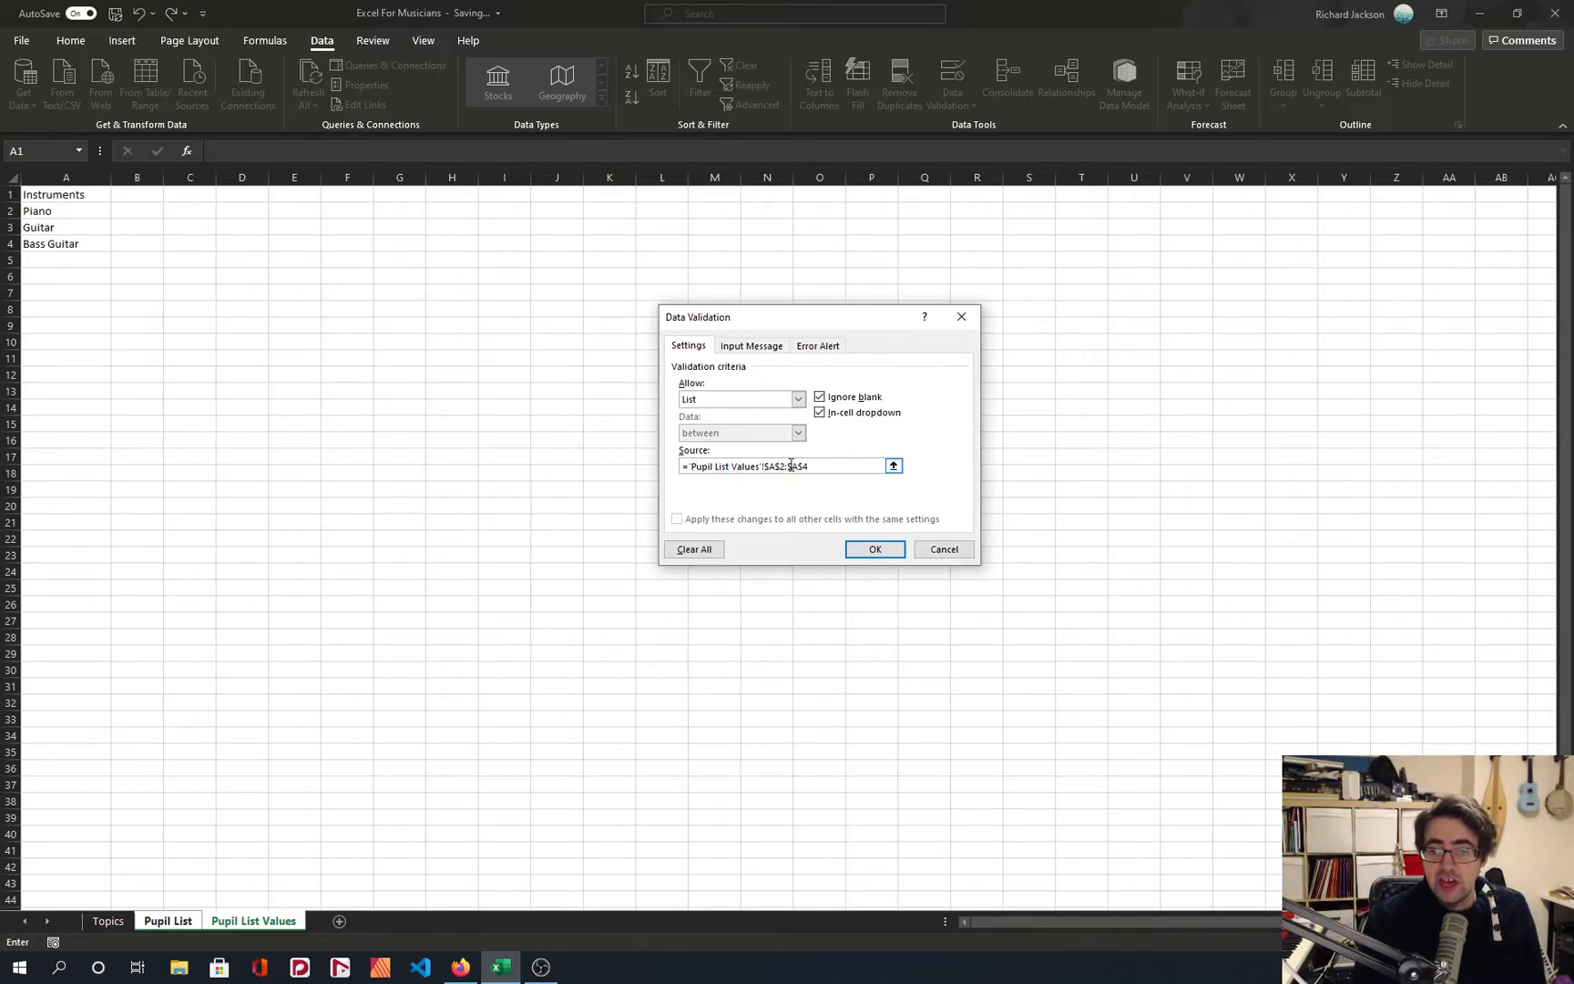
{"action": "left_click", "coordinate": [872, 550]}
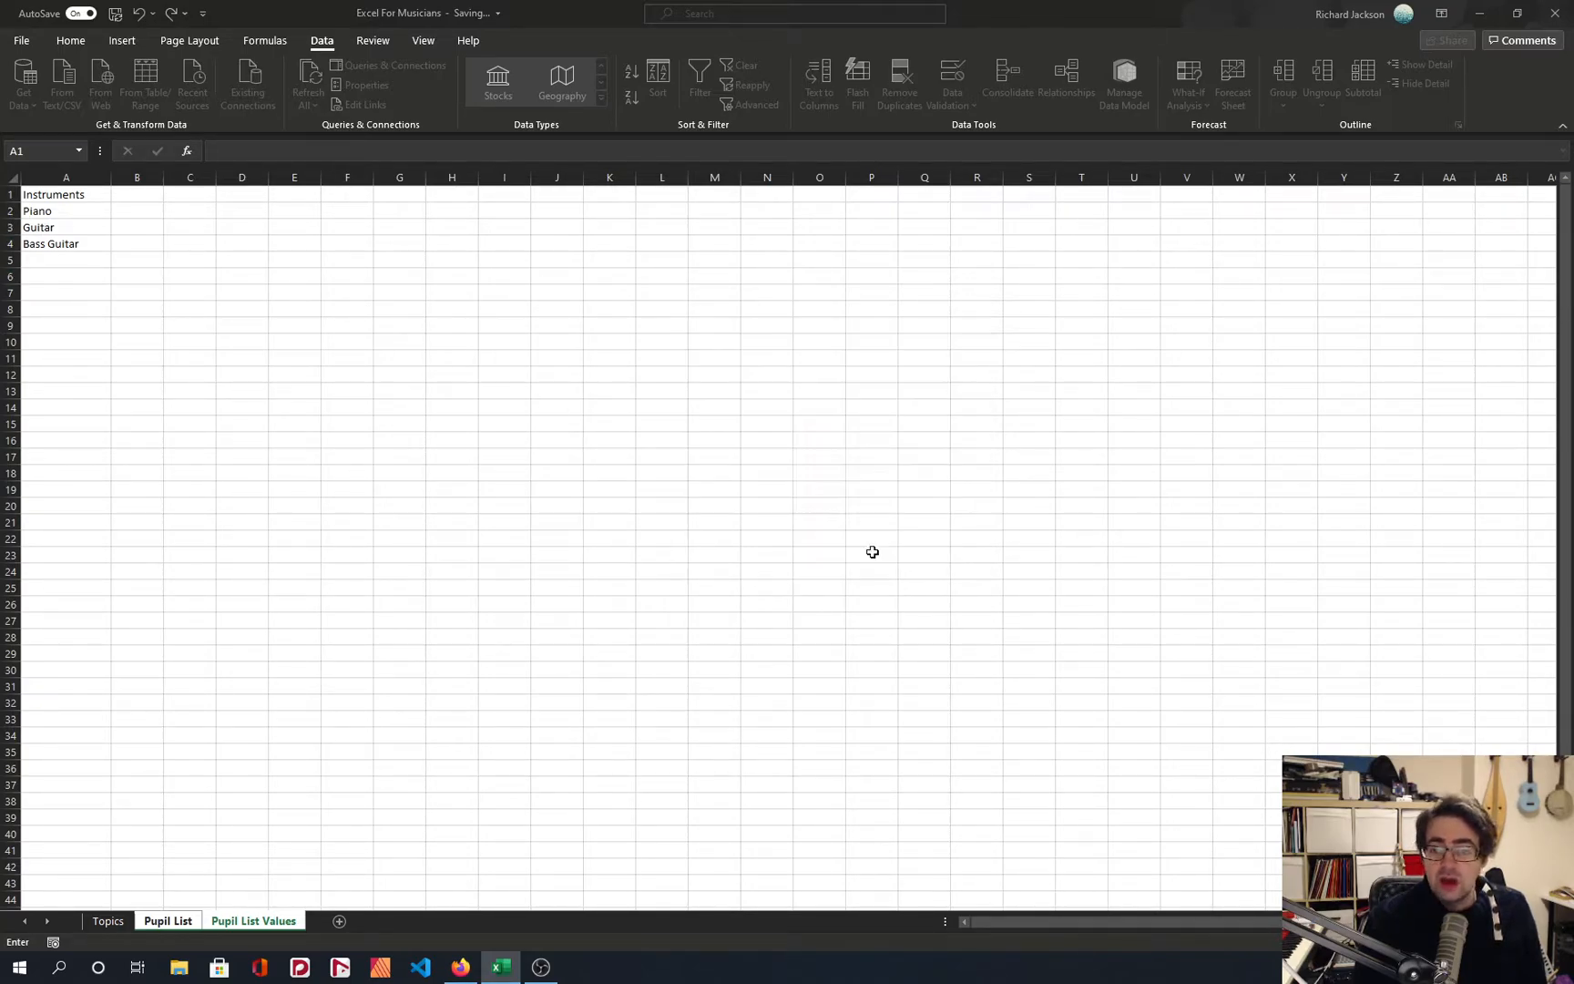
Examine the instrument entries in cells A2 to A4 of the Pupil List Values sheet.
{"action": "left_click", "coordinate": [253, 921]}
{"action": "scroll", "coordinate": [159, 404], "scroll_direction": "up", "scroll_amount": 4}
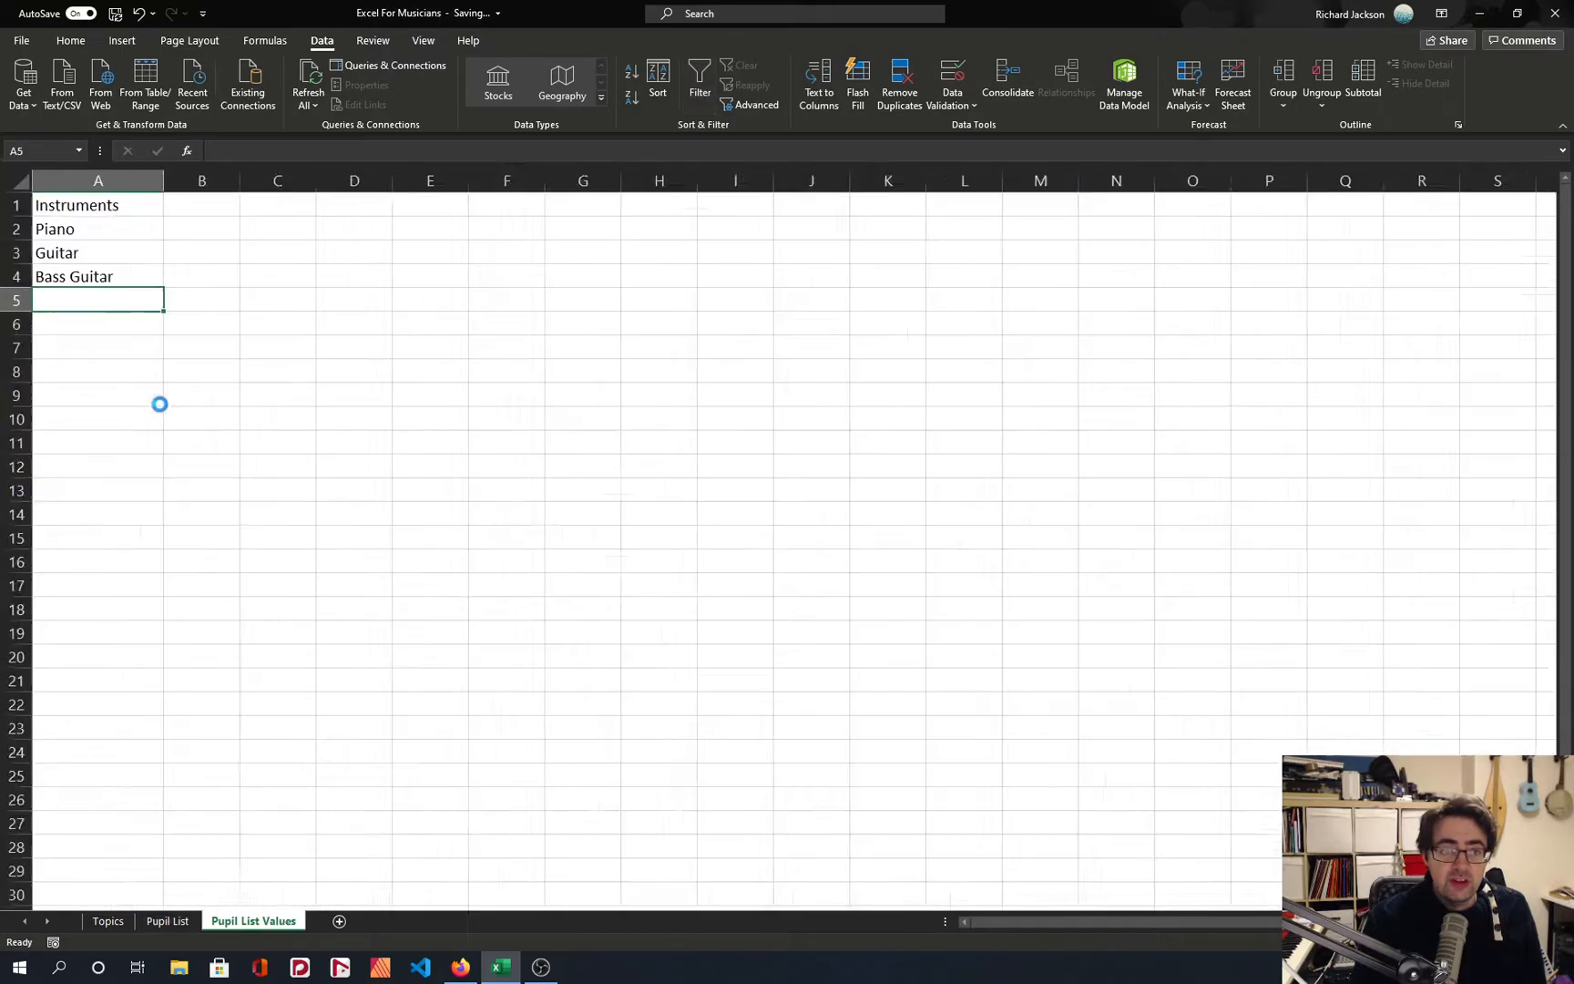
{"action": "scroll", "coordinate": [159, 401], "scroll_direction": "up", "scroll_amount": 1}
{"action": "left_click", "coordinate": [223, 323]}
{"action": "left_click", "coordinate": [166, 294]}
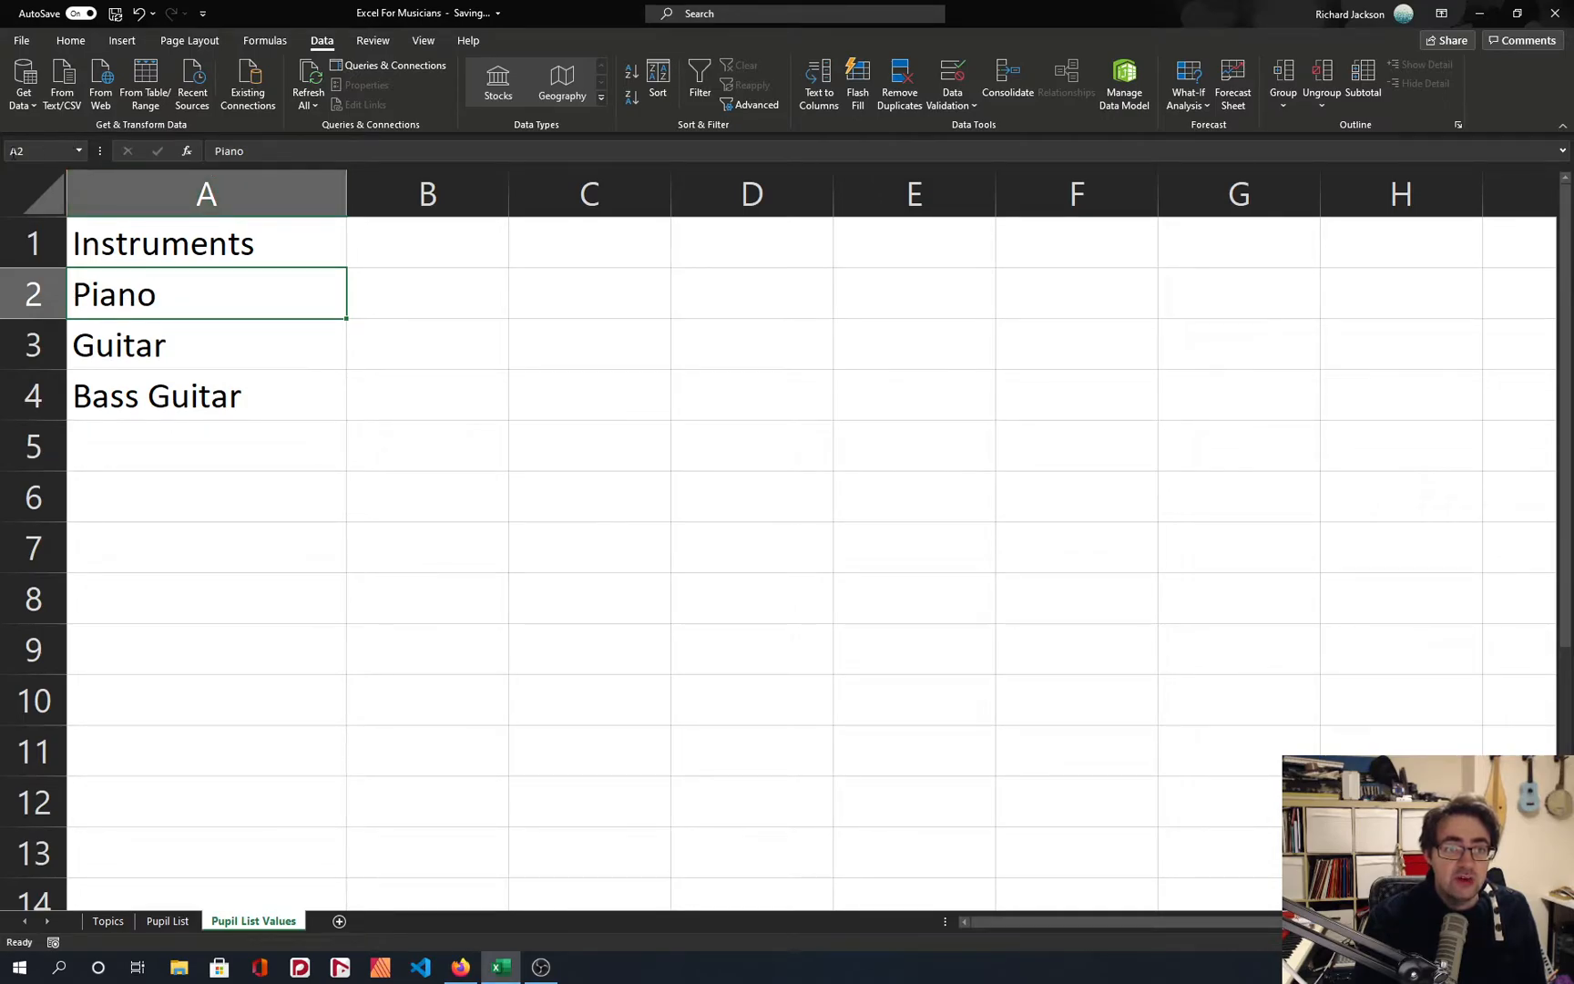
{"action": "left_click", "coordinate": [179, 397], "text": "shift"}
{"action": "left_click", "coordinate": [182, 314]}
{"action": "left_click", "coordinate": [186, 342]}
{"action": "left_click", "coordinate": [200, 390]}
{"action": "left_click", "coordinate": [185, 315]}
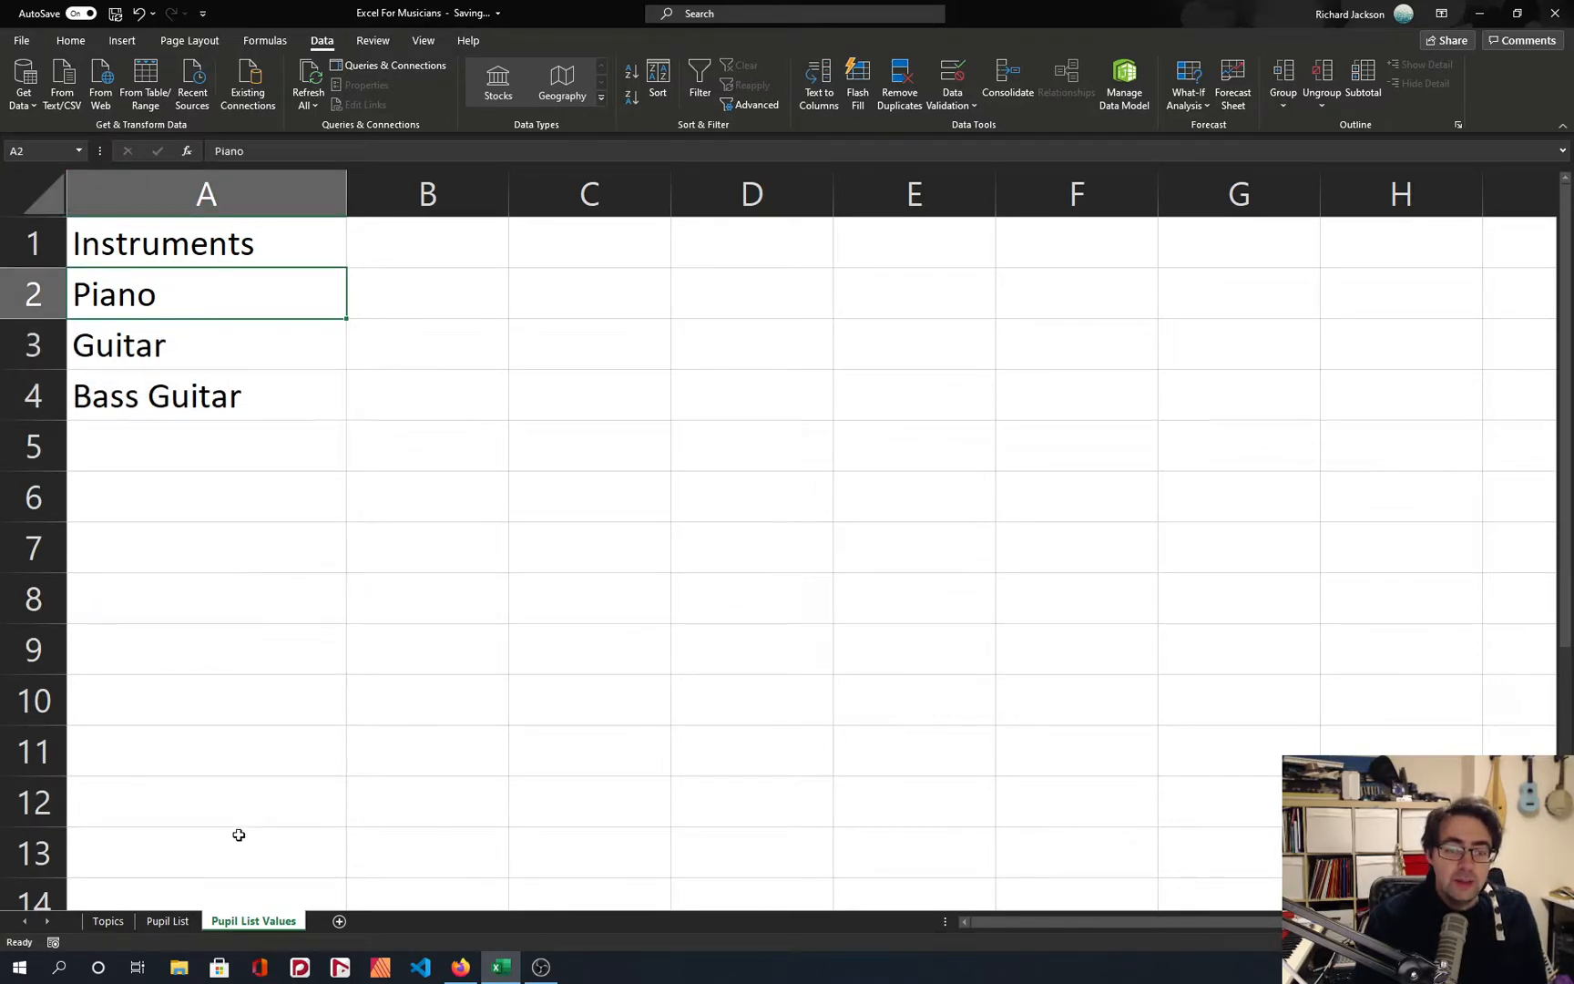
Review the validation settings of cell C4 on the Pupil List sheet and look through its drop-down list.
{"action": "left_click", "coordinate": [168, 920]}
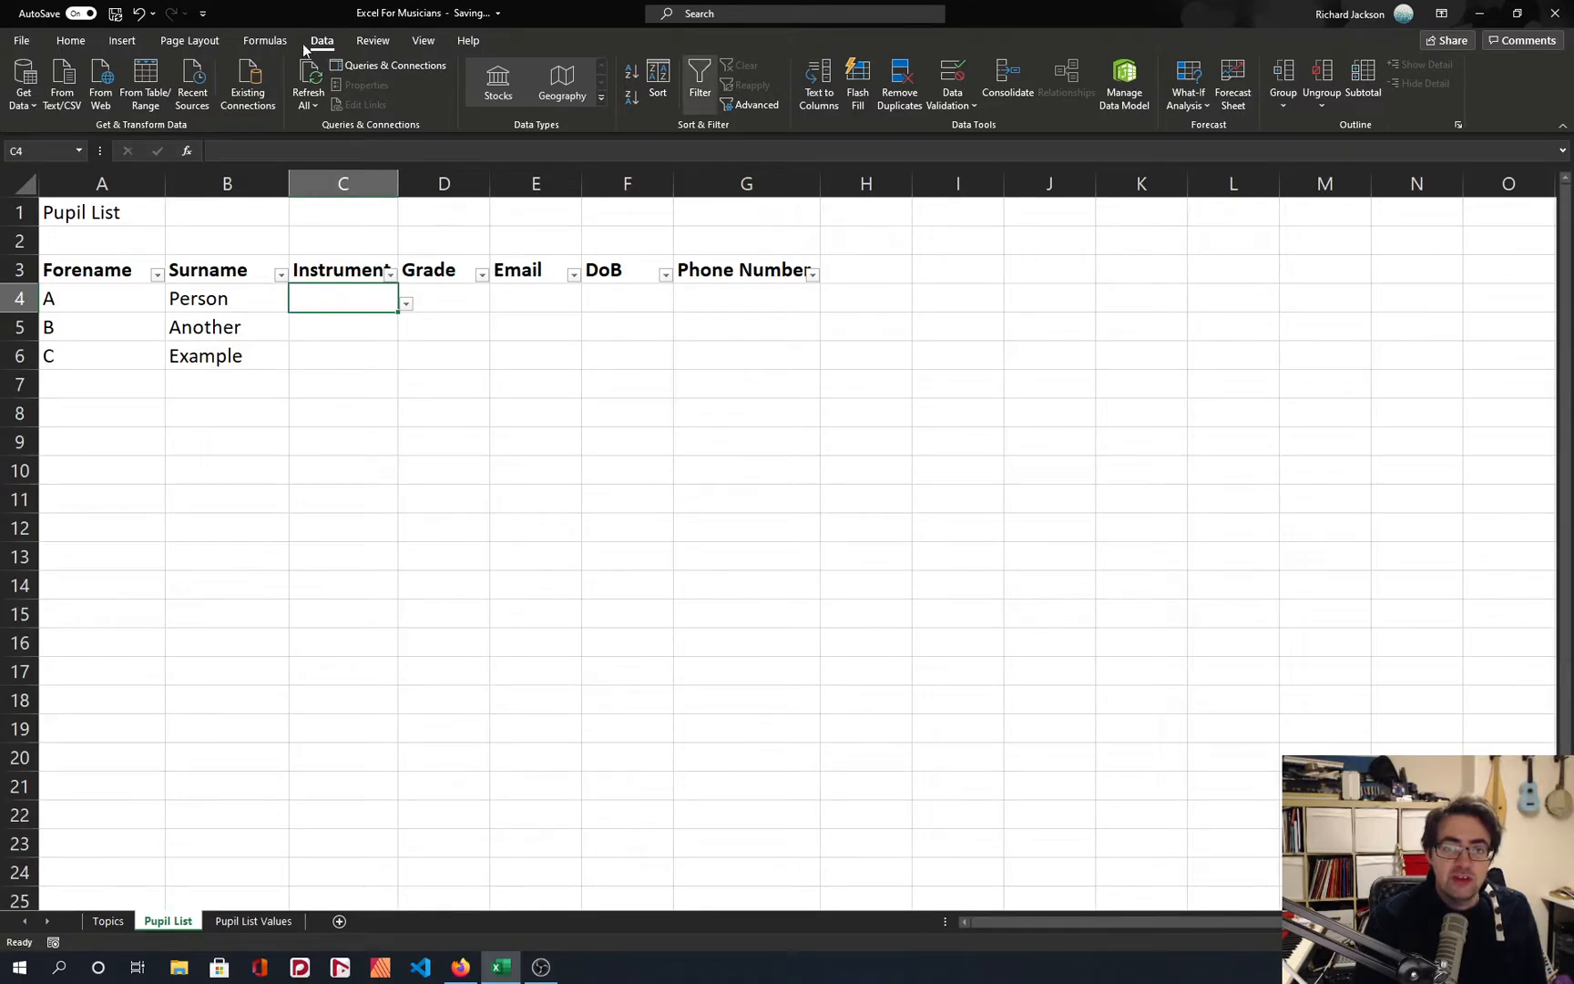
{"action": "left_click", "coordinate": [950, 87]}
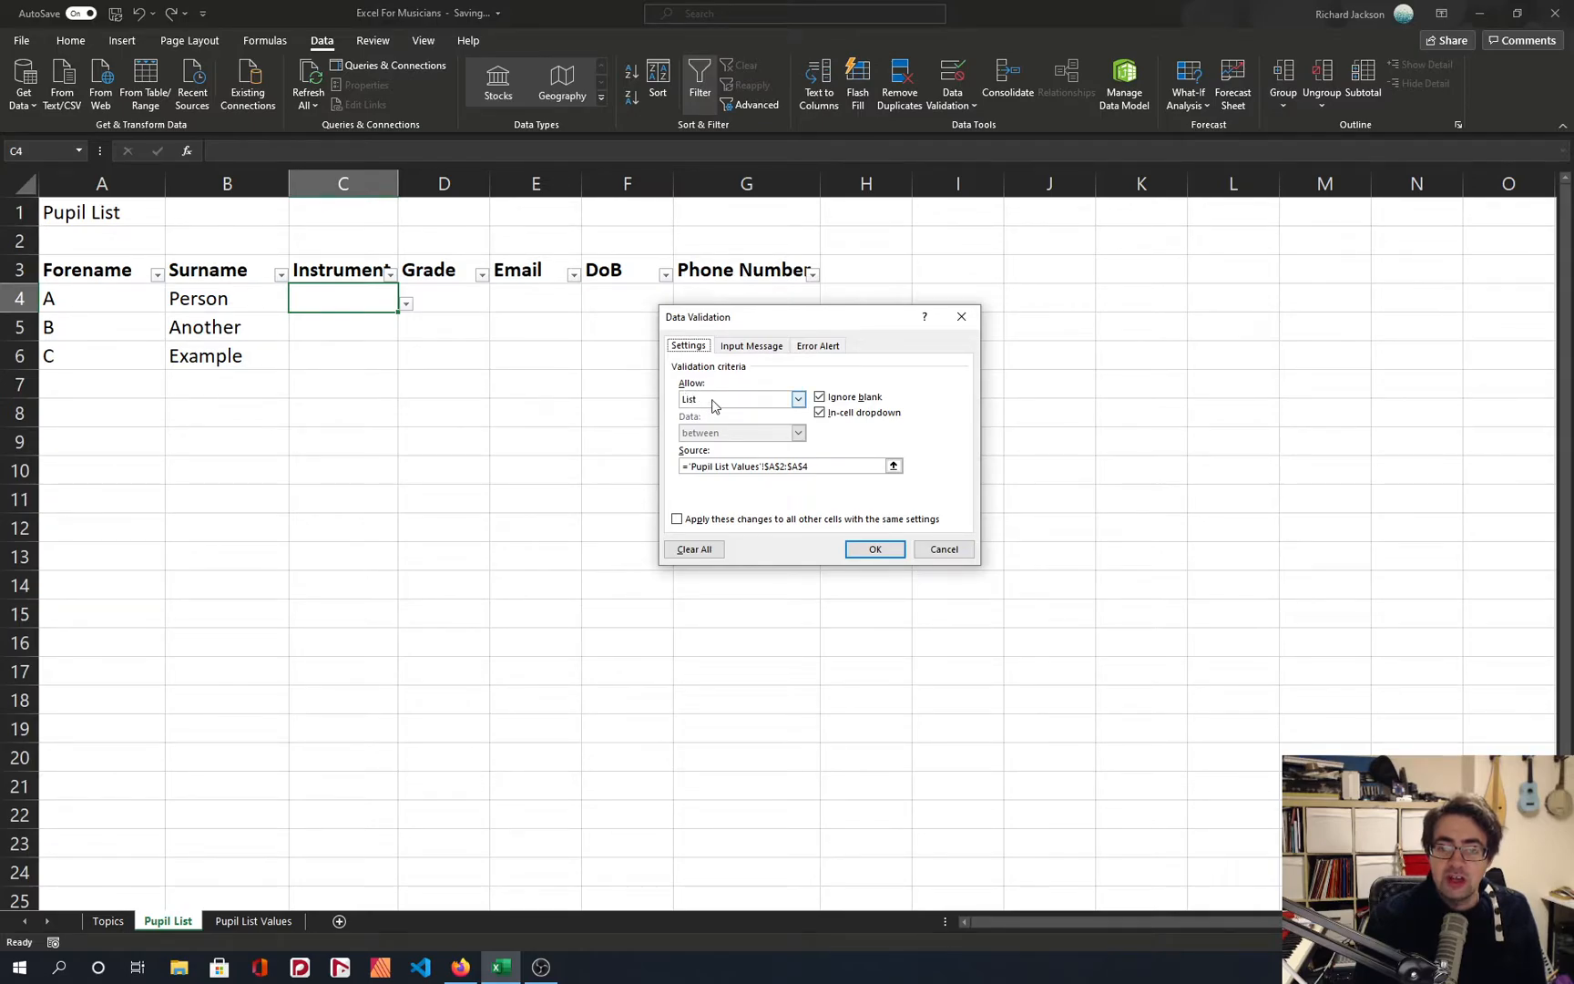
{"action": "left_click", "coordinate": [875, 550]}
{"action": "left_click", "coordinate": [407, 305]}
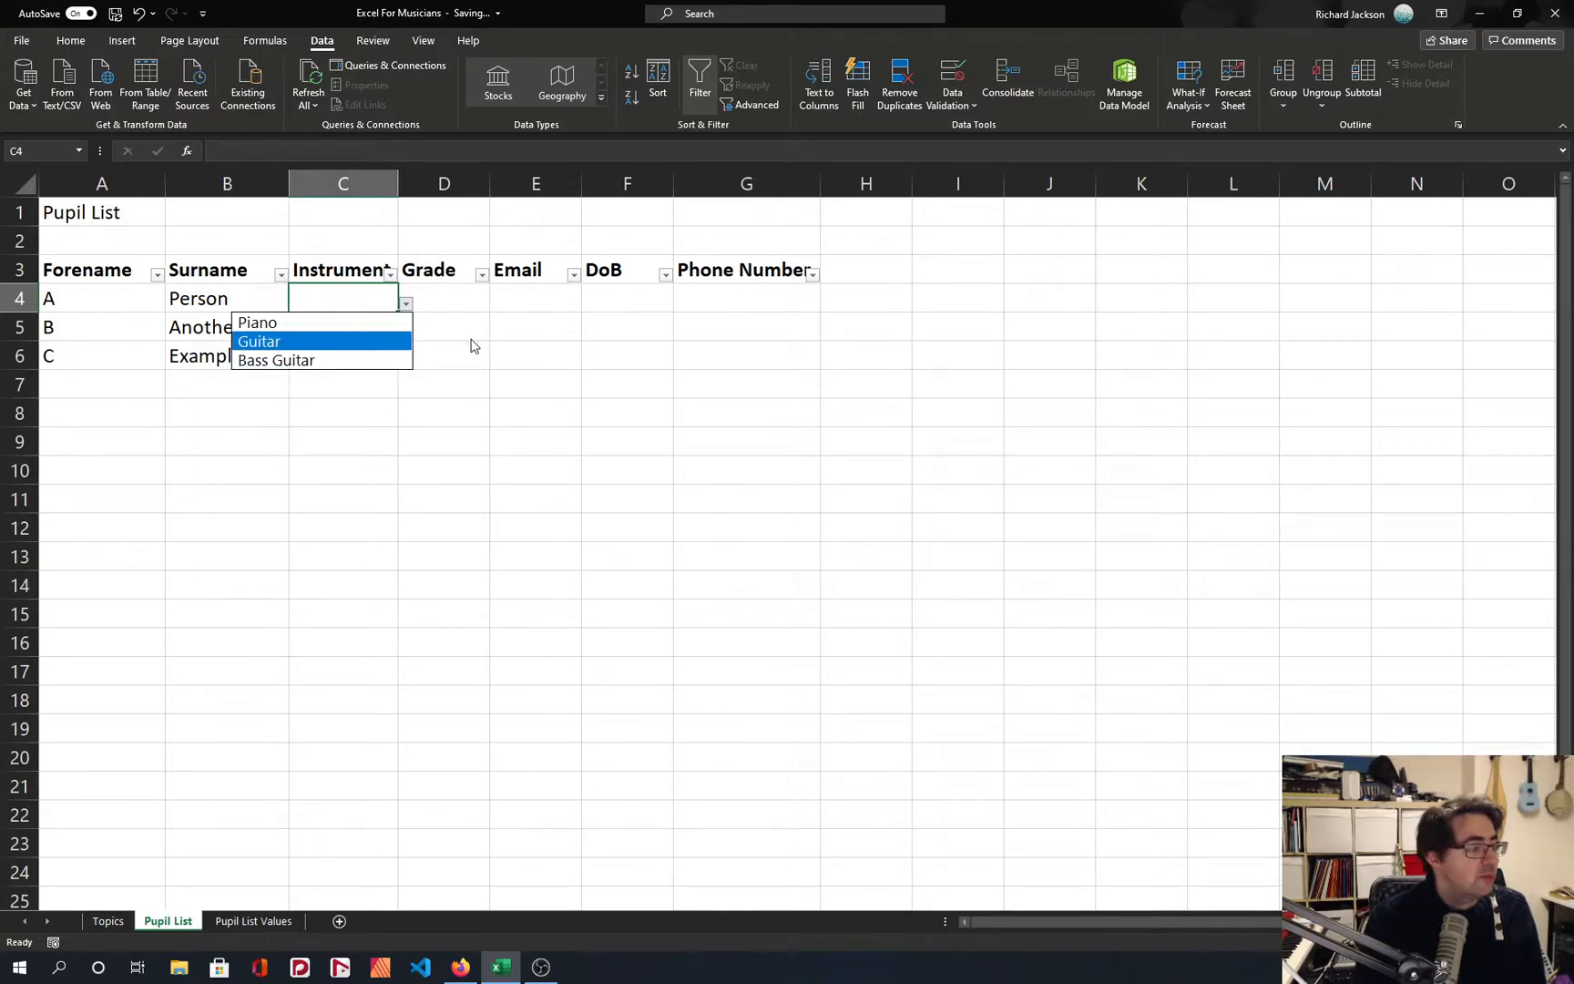
{"action": "key", "text": "Escape"}
Sort the instruments in cells A2 to A4 of the Pupil List Values sheet alphabetically from A to Z.
{"action": "left_click", "coordinate": [253, 921]}
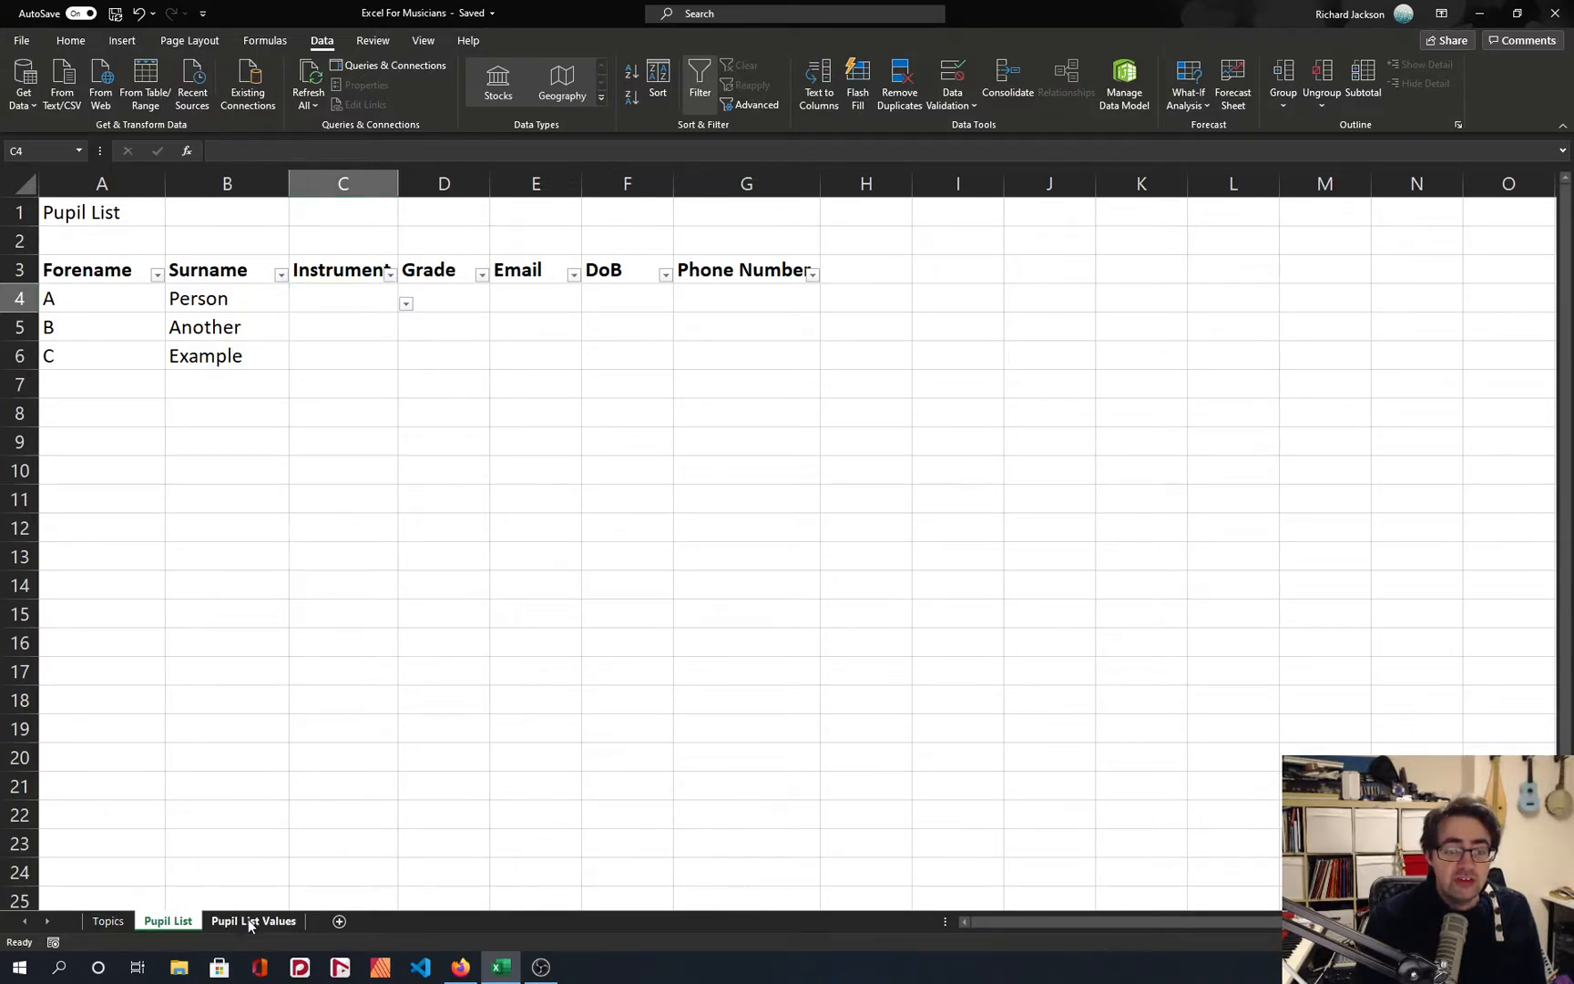
{"action": "left_click", "coordinate": [144, 394], "text": "shift"}
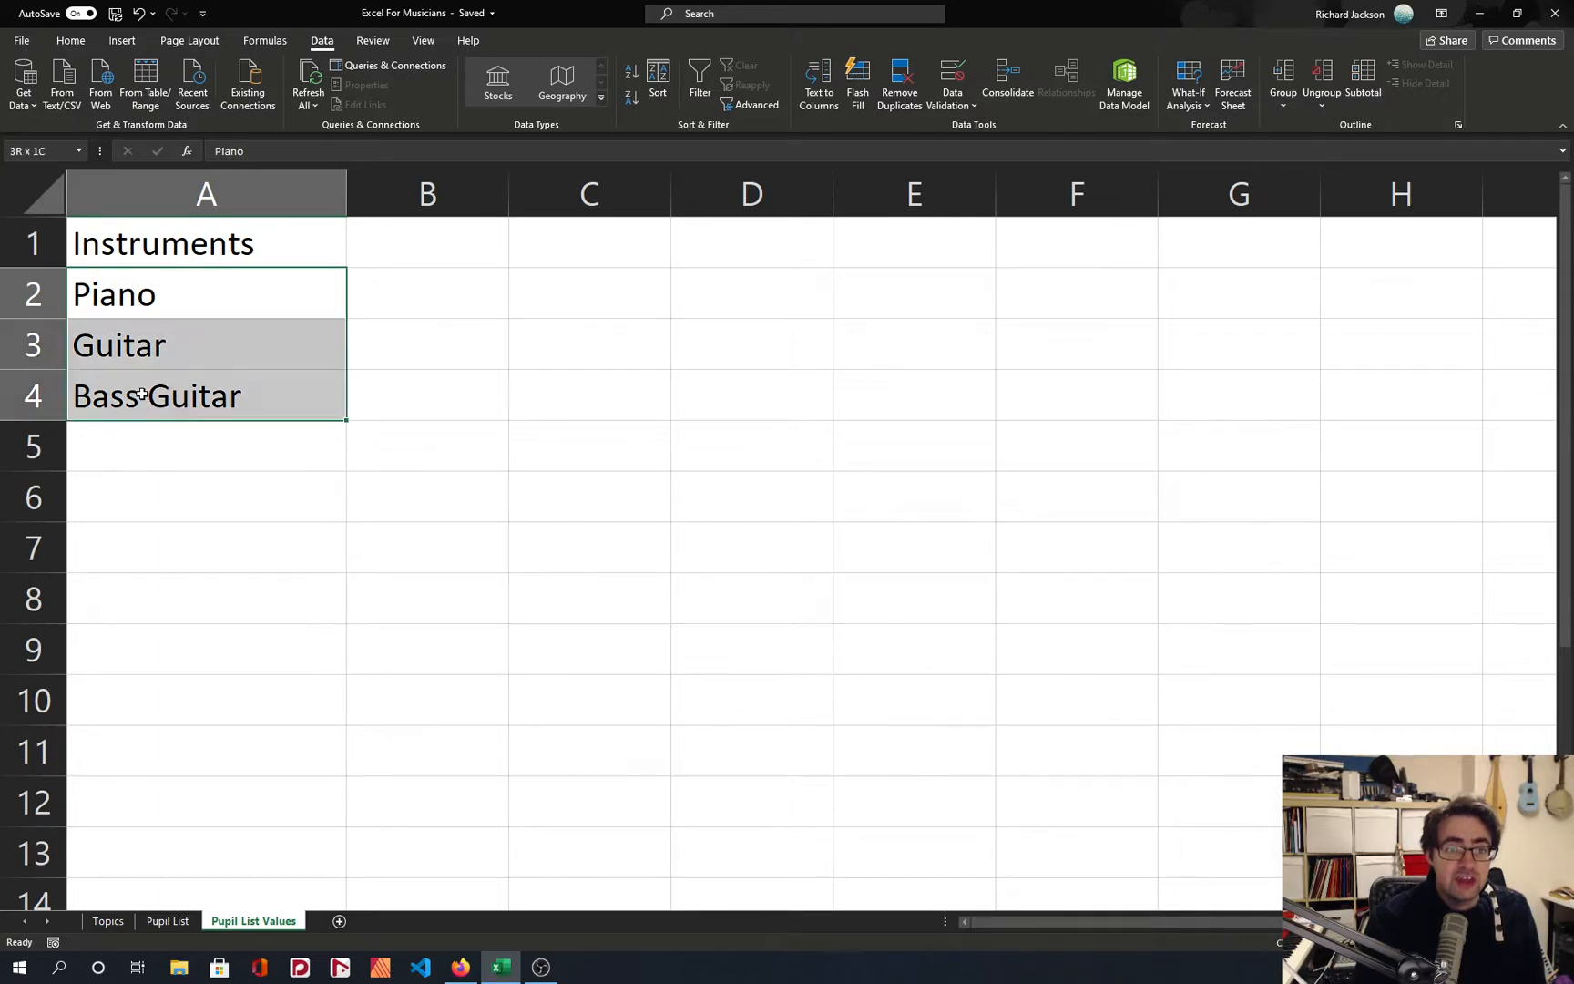
{"action": "left_click", "coordinate": [668, 78]}
{"action": "left_click", "coordinate": [951, 539]}
{"action": "left_click", "coordinate": [526, 465]}
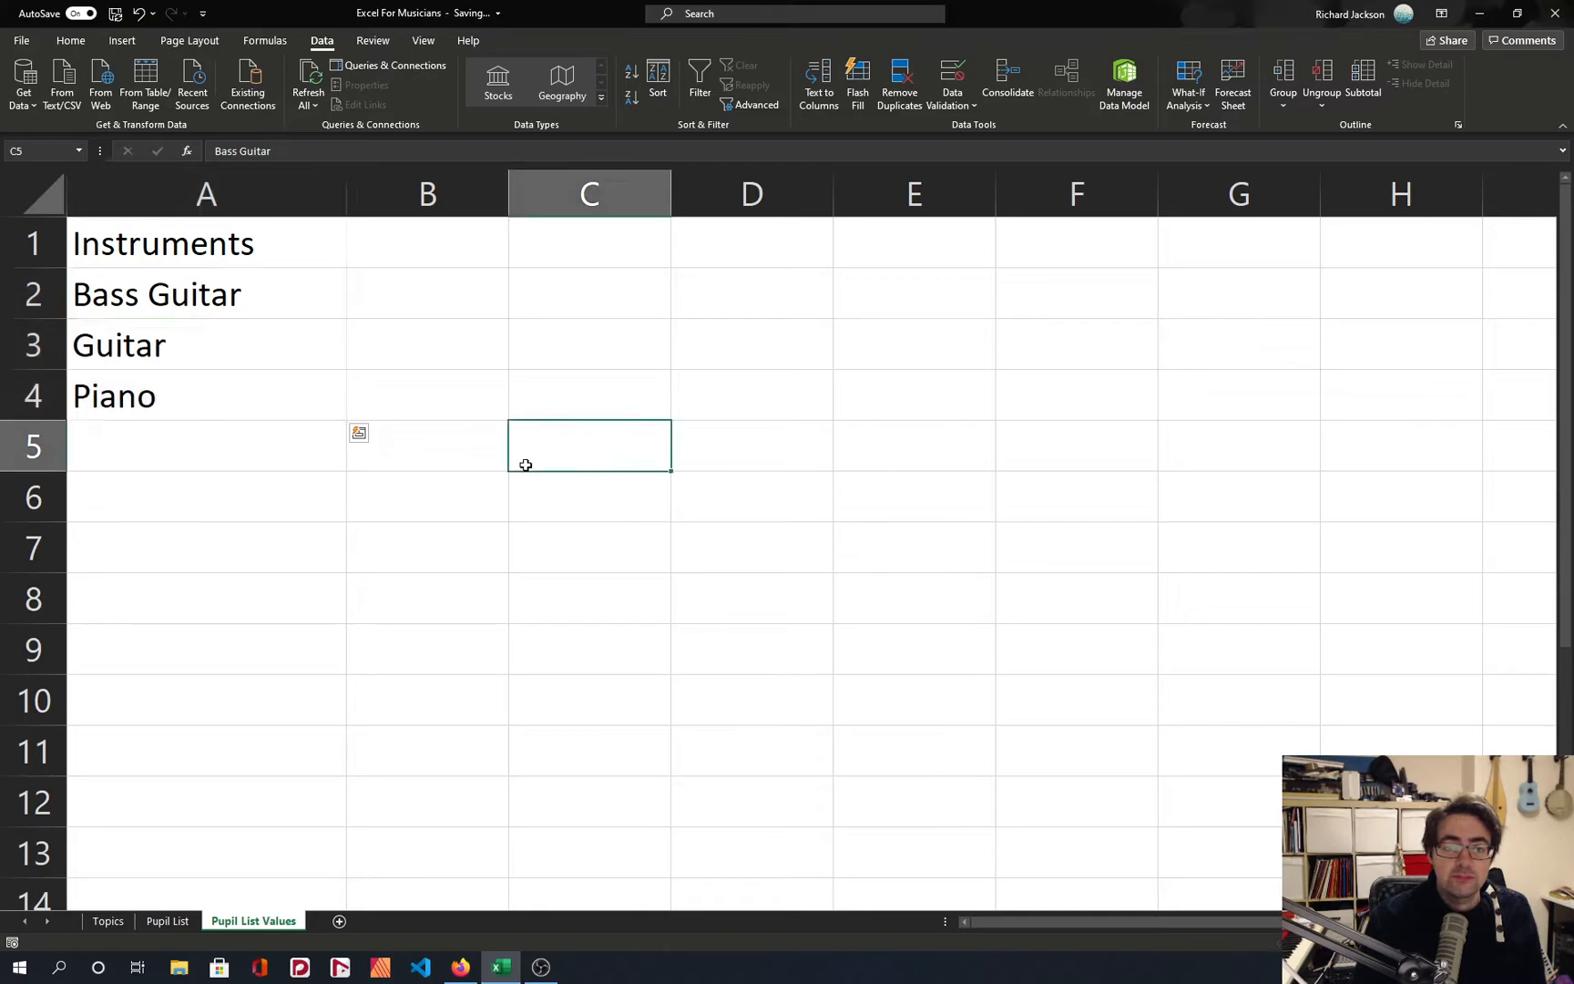
Check the instrument drop-down in Pupil List cell C4 against the source list on the Pupil List Values sheet.
{"action": "left_click", "coordinate": [180, 923]}
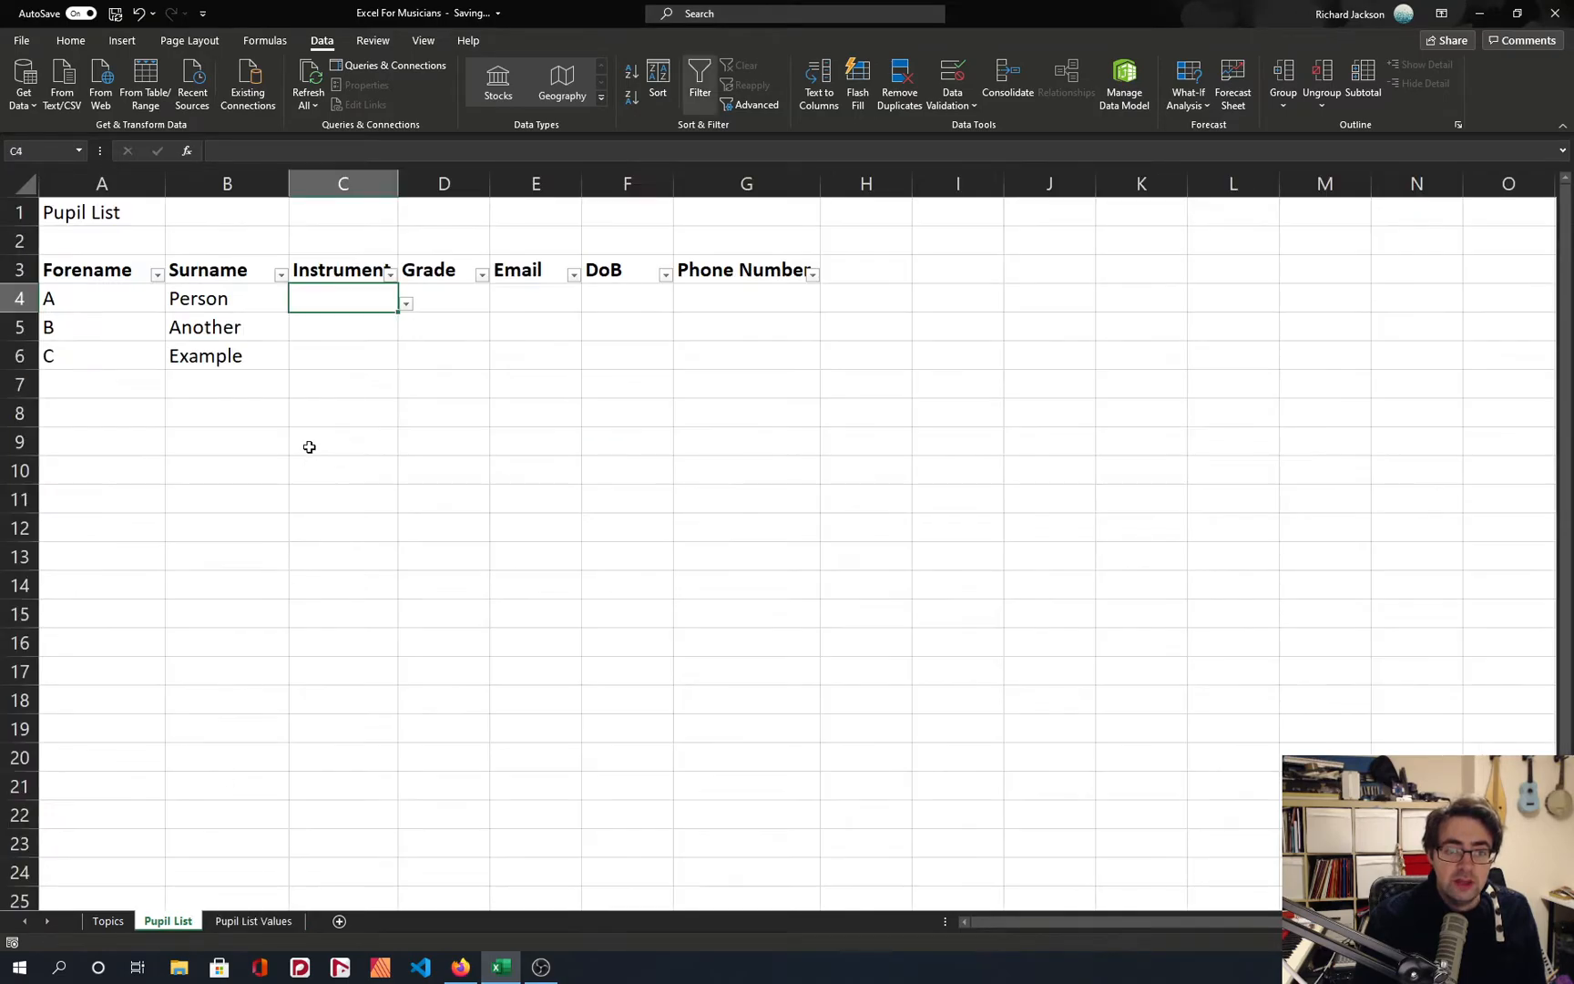
{"action": "left_click", "coordinate": [407, 304]}
{"action": "left_click", "coordinate": [342, 408]}
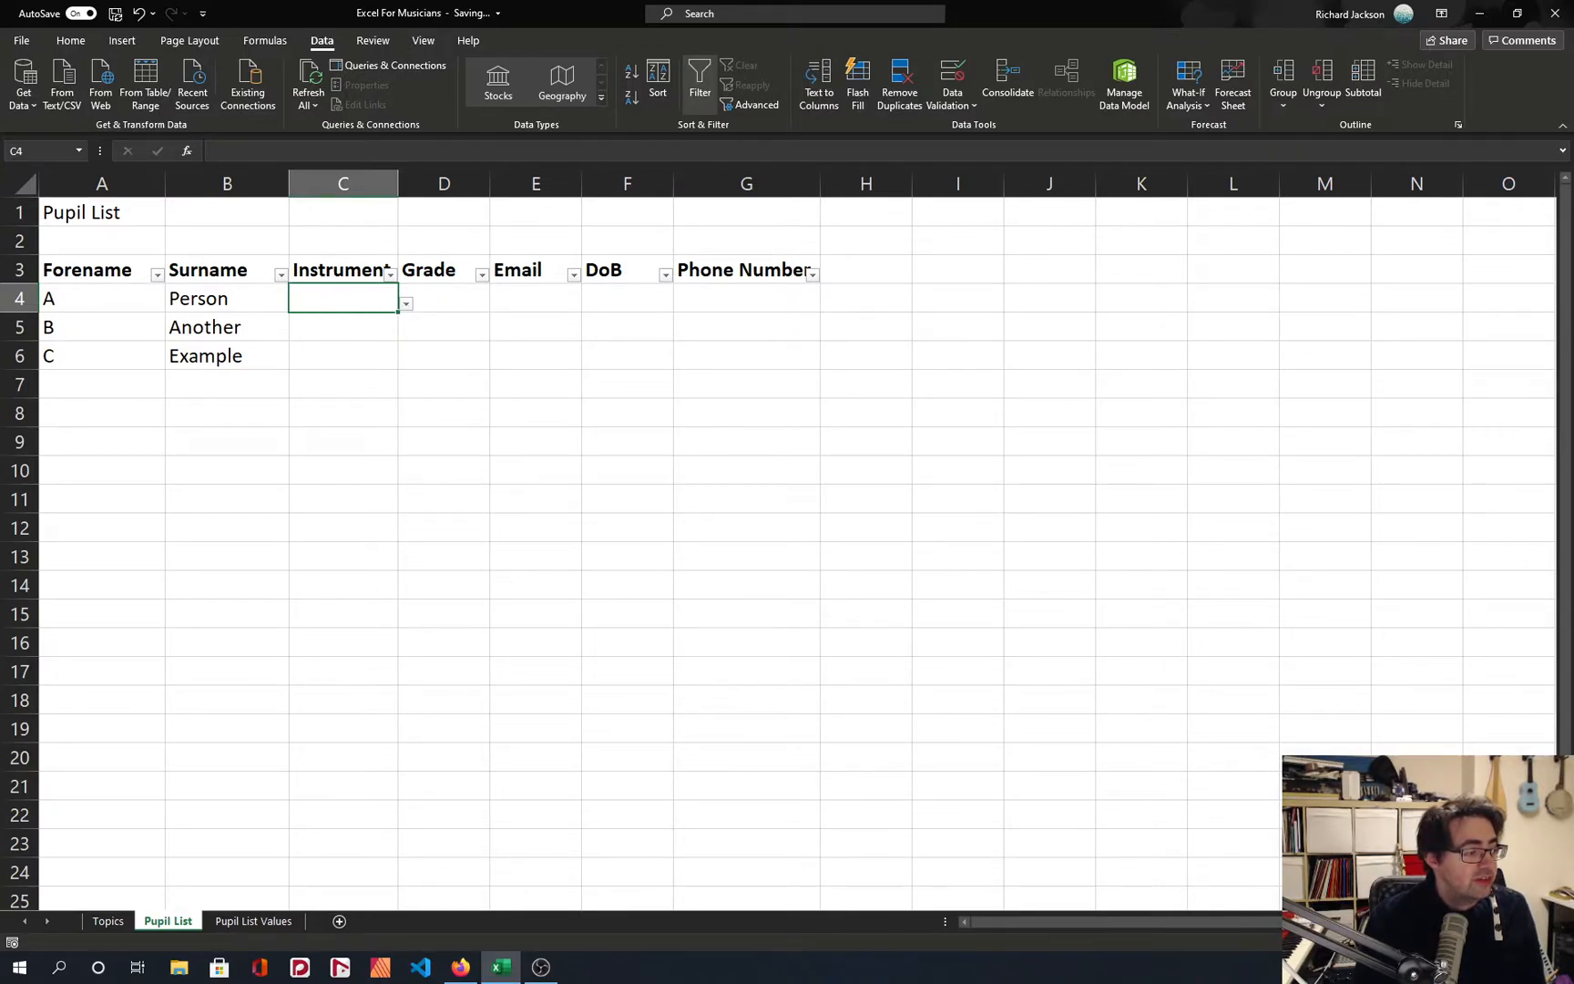
{"action": "left_click", "coordinate": [255, 921]}
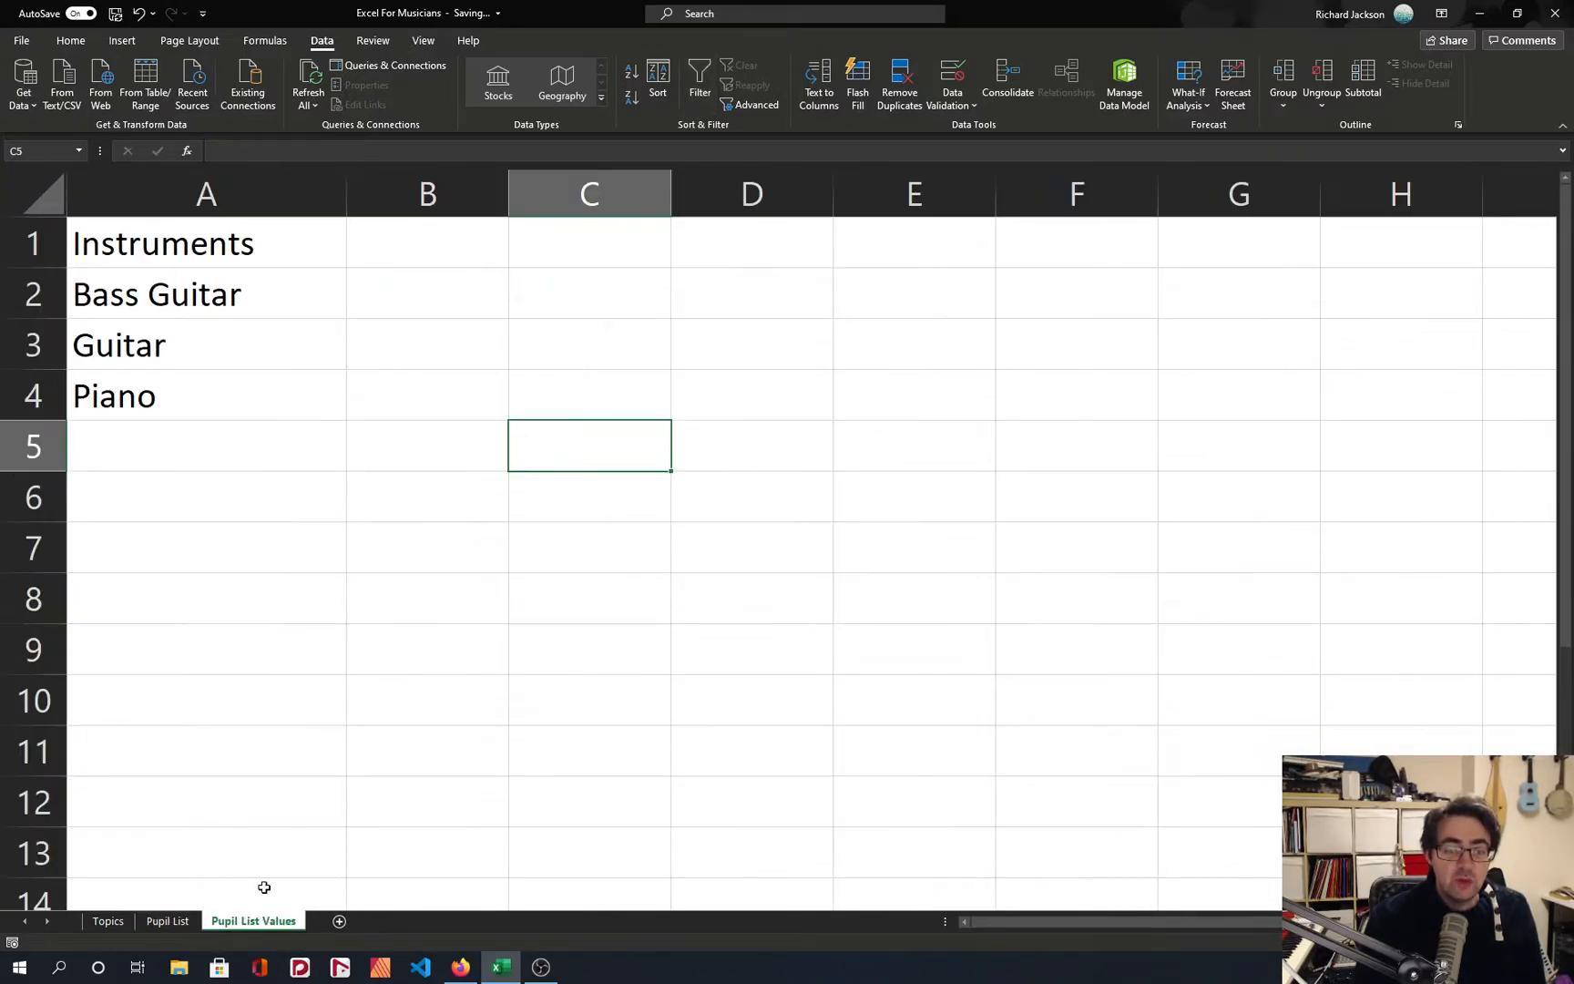
{"action": "left_click_drag", "start_coordinate": [179, 301], "coordinate": [200, 383]}
{"action": "left_click", "coordinate": [191, 429]}
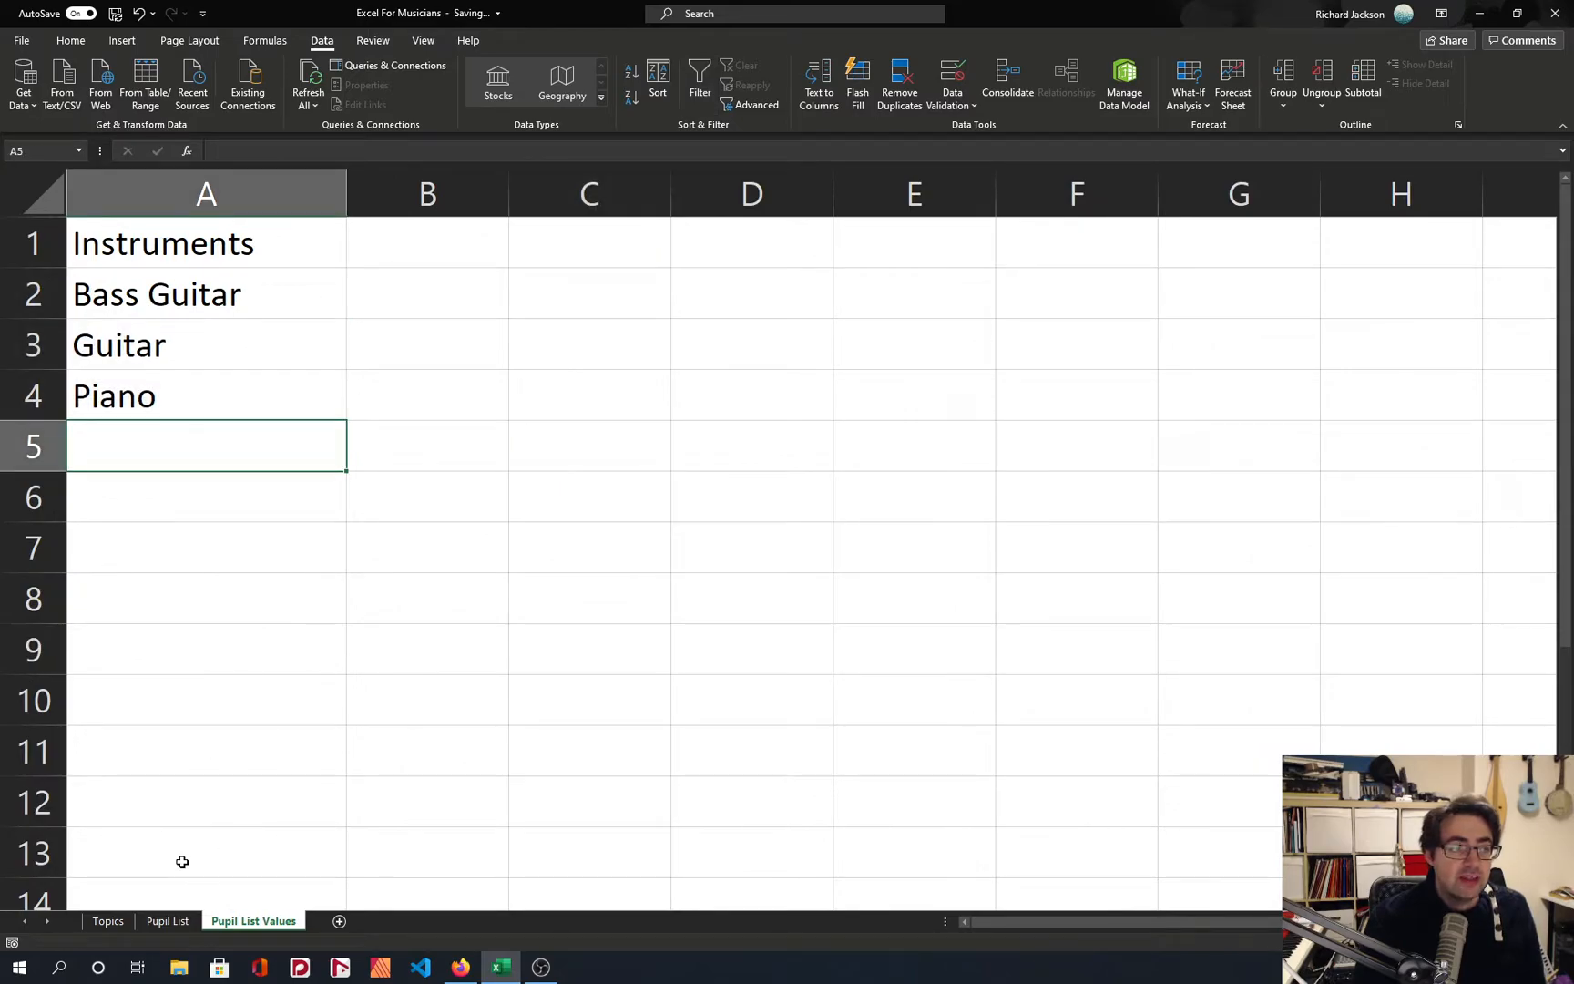
Try to transfer the drop-down of Pupil List cell C4 to the Instrument cells below with Format Painter and copy-paste.
{"action": "left_click", "coordinate": [167, 921]}
{"action": "left_click", "coordinate": [70, 40]}
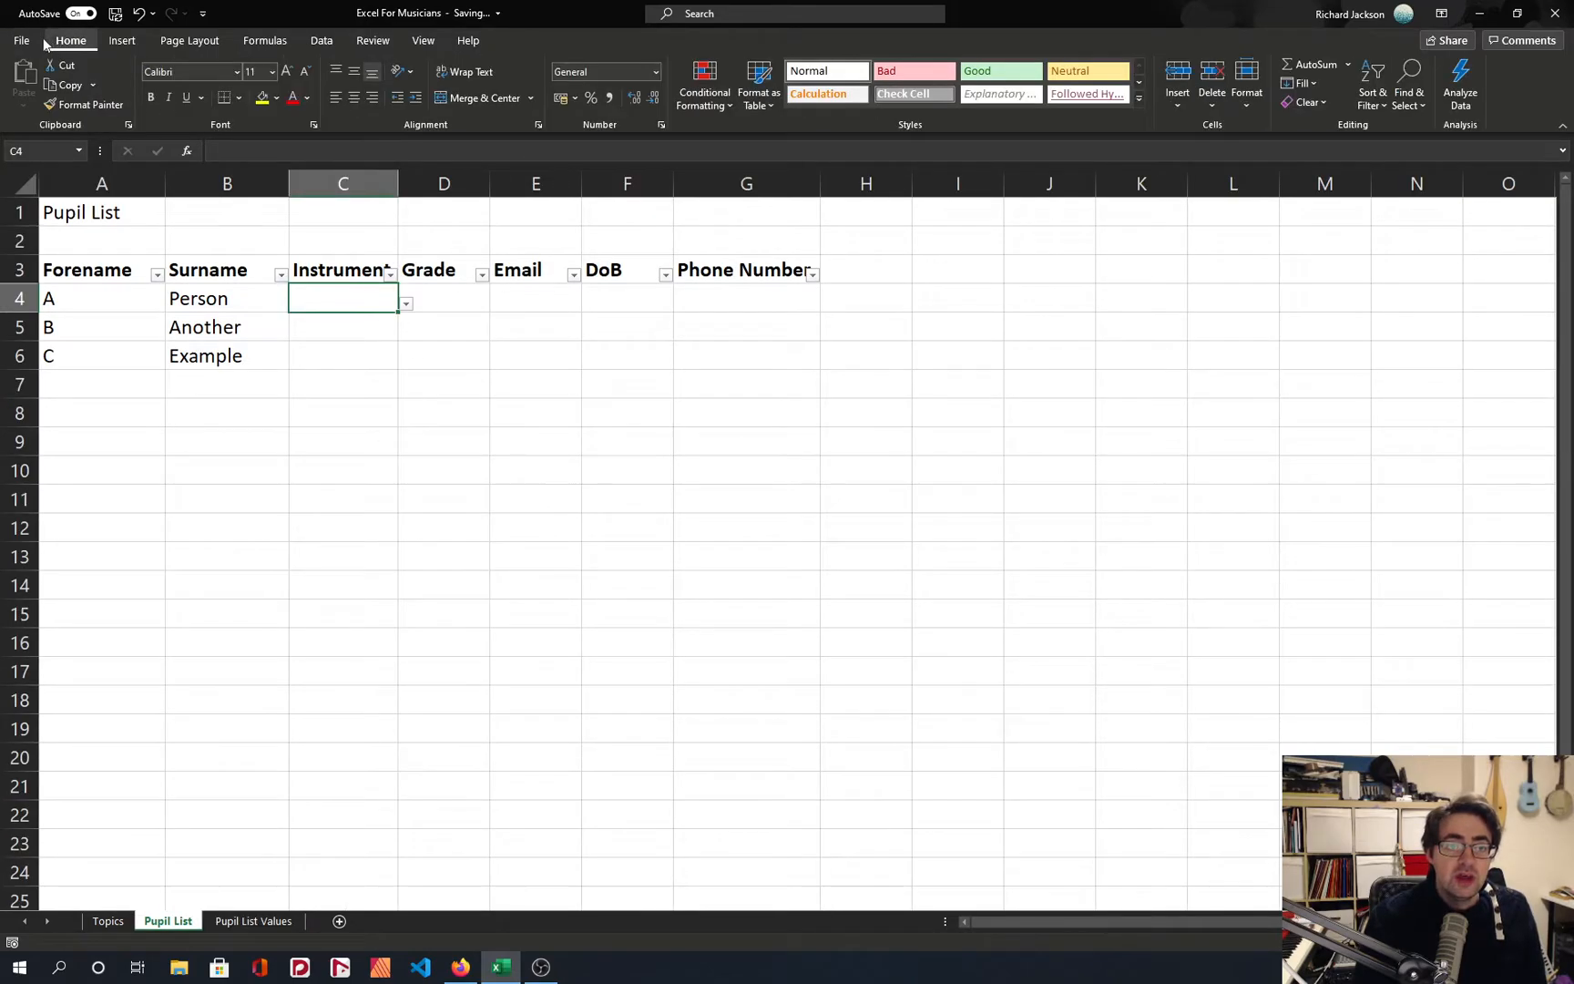
{"action": "left_click", "coordinate": [75, 103]}
{"action": "mouse_move", "coordinate": [342, 298]}
{"action": "left_mouse_down"}
{"action": "mouse_move", "coordinate": [339, 355]}
{"action": "mouse_move", "coordinate": [362, 352]}
{"action": "left_mouse_up"}
{"action": "left_click", "coordinate": [364, 309]}
{"action": "key", "text": "ctrl+c"}
{"action": "key", "text": "ctrl+v"}
Check the Instrument cells C4 to C6 for the drop-down and undo the last paste.
{"action": "left_click", "coordinate": [425, 374]}
{"action": "left_click", "coordinate": [387, 328]}
{"action": "left_click", "coordinate": [383, 304]}
{"action": "left_click", "coordinate": [393, 329]}
{"action": "left_click", "coordinate": [389, 359]}
{"action": "left_click", "coordinate": [323, 405]}
{"action": "left_click", "coordinate": [335, 357]}
{"action": "left_click", "coordinate": [352, 329]}
{"action": "left_click", "coordinate": [356, 307]}
{"action": "key", "text": "ctrl+z"}
{"action": "left_click", "coordinate": [361, 337]}
{"action": "left_click", "coordinate": [378, 308]}
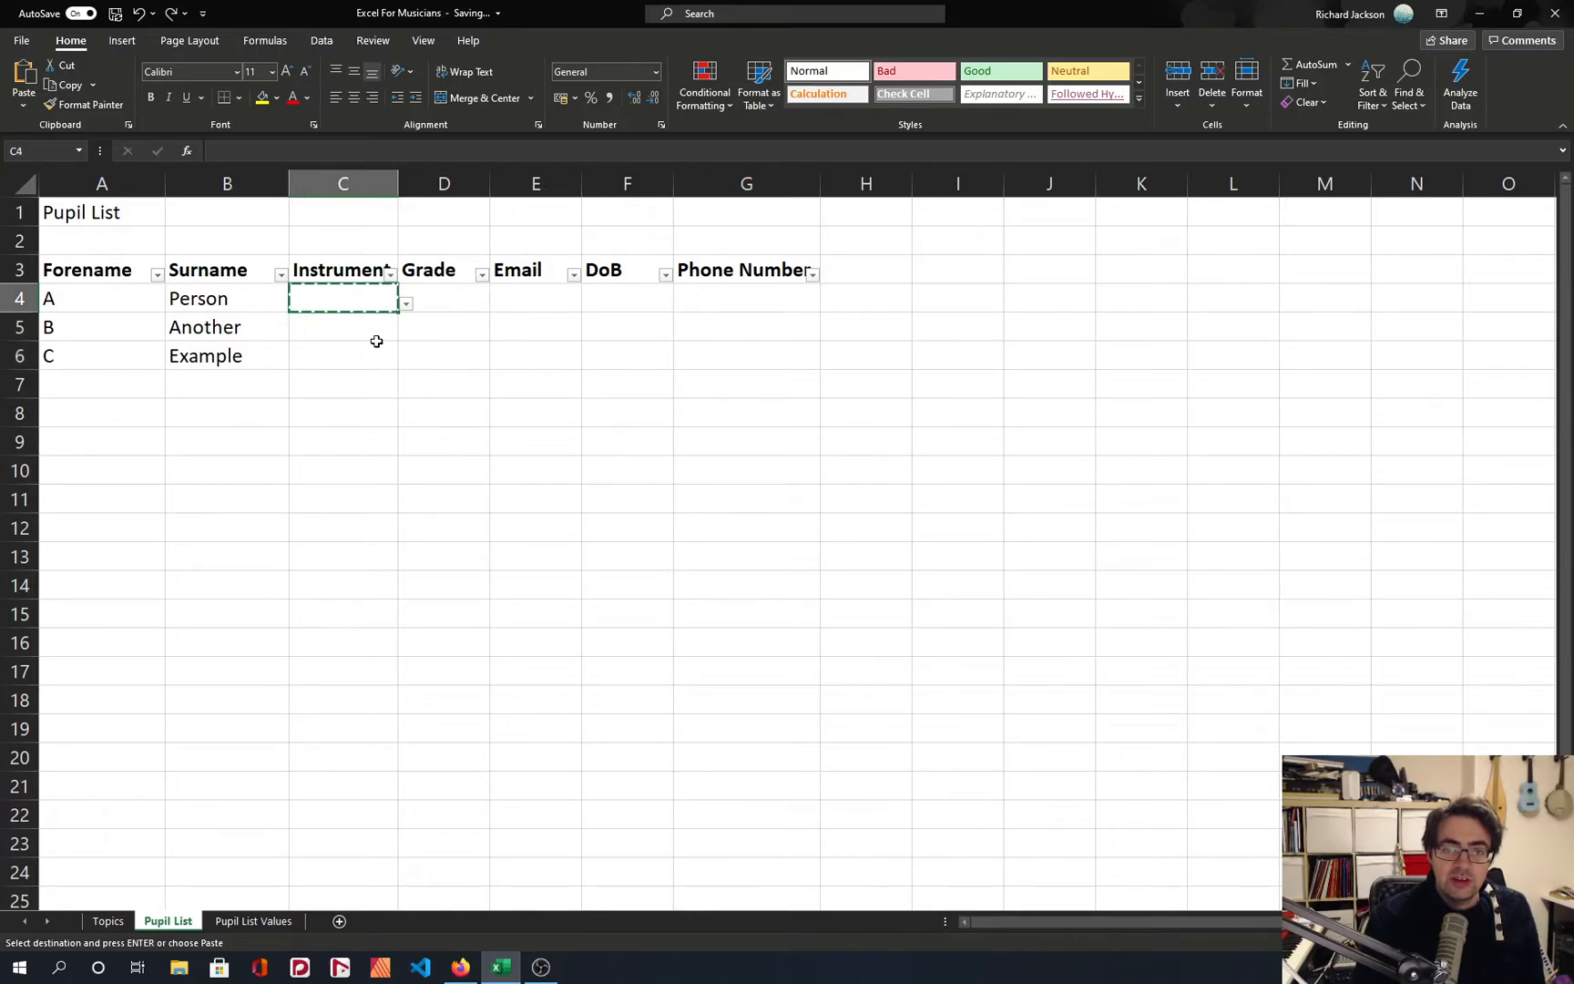
{"action": "key", "text": "alt+Tab"}
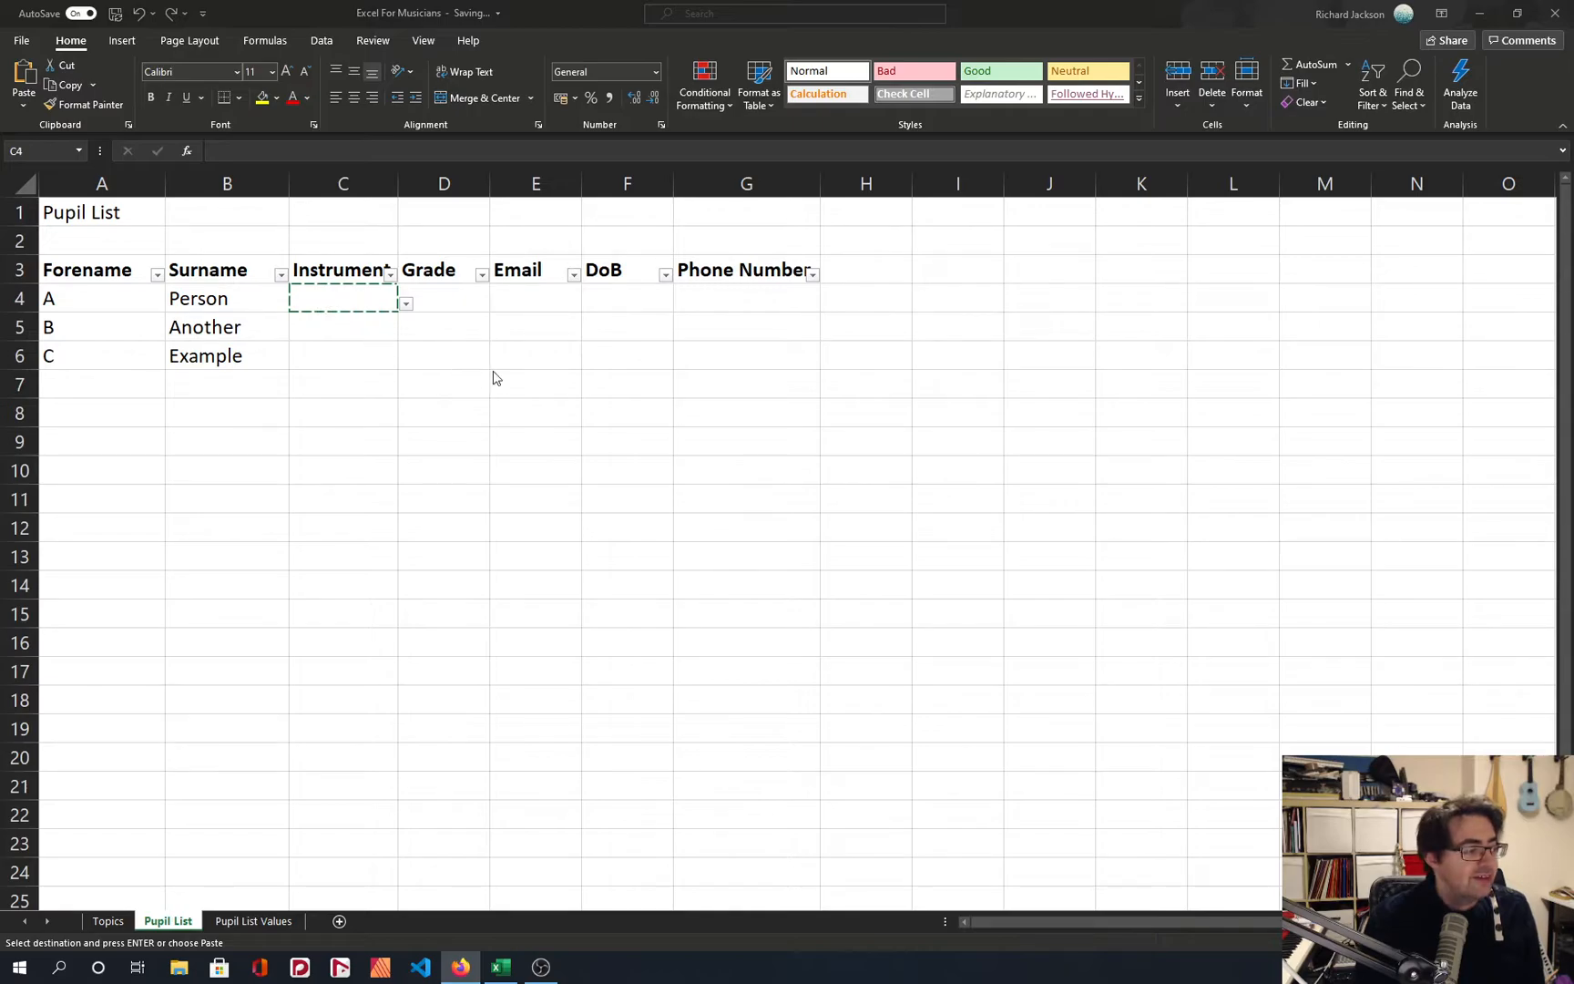
Cancel the pending copy and try to apply cell C4's format to the Instrument cells below with Format Painter.
{"action": "left_click", "coordinate": [376, 299]}
{"action": "key", "text": "Escape"}
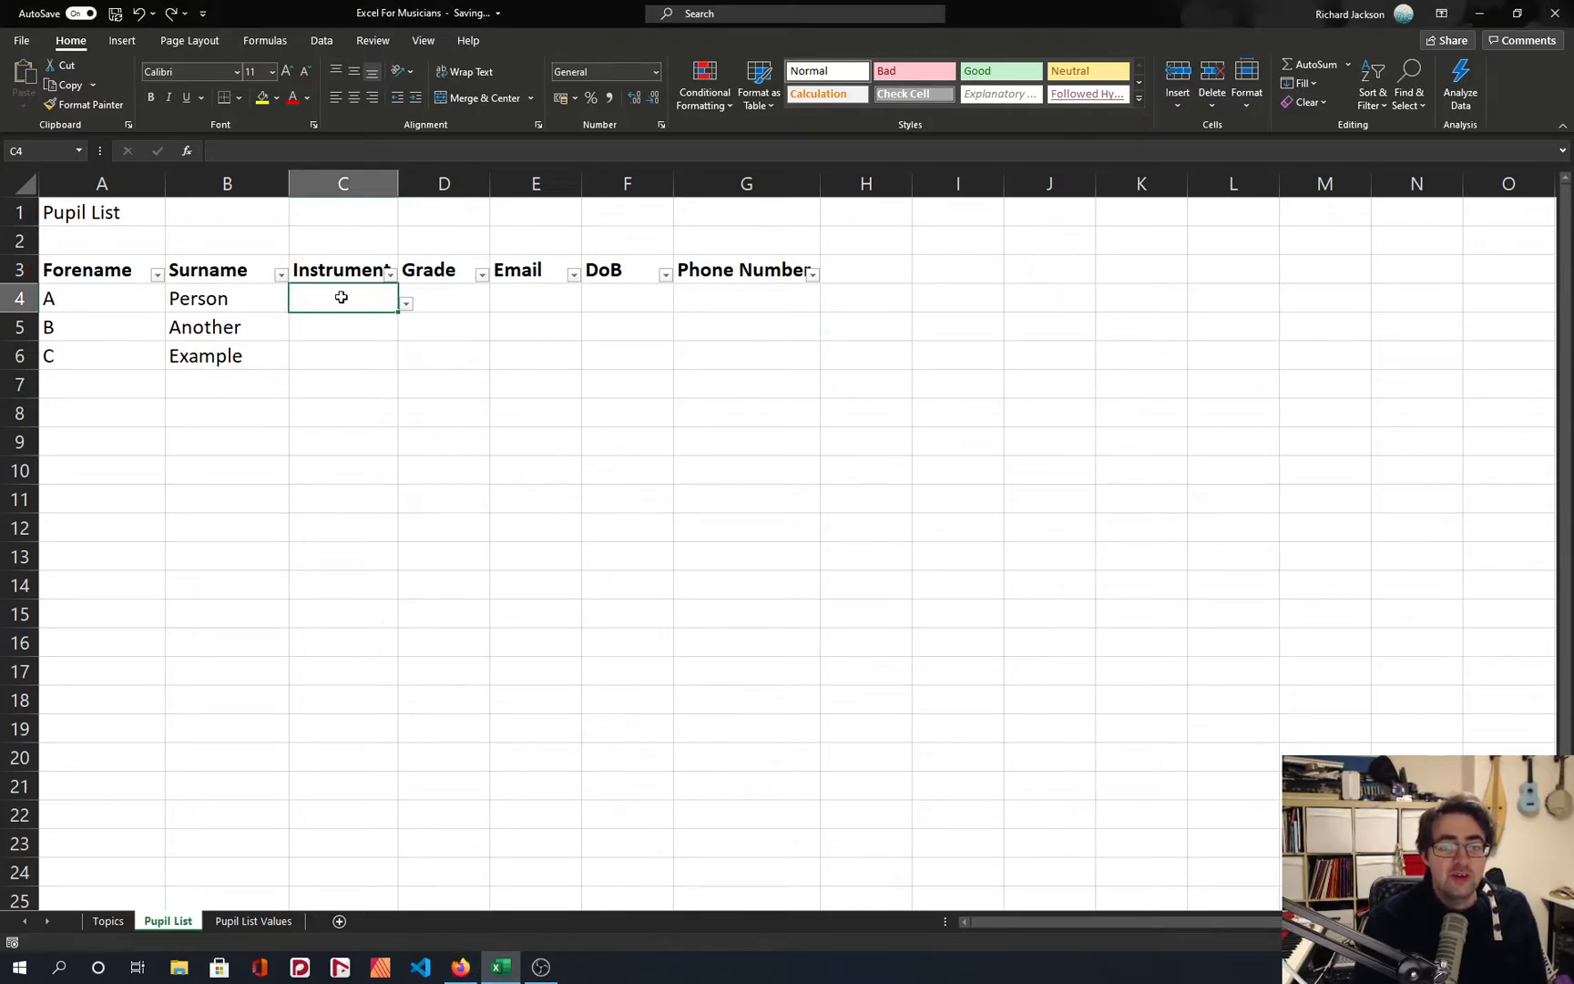
{"action": "left_click", "coordinate": [86, 108]}
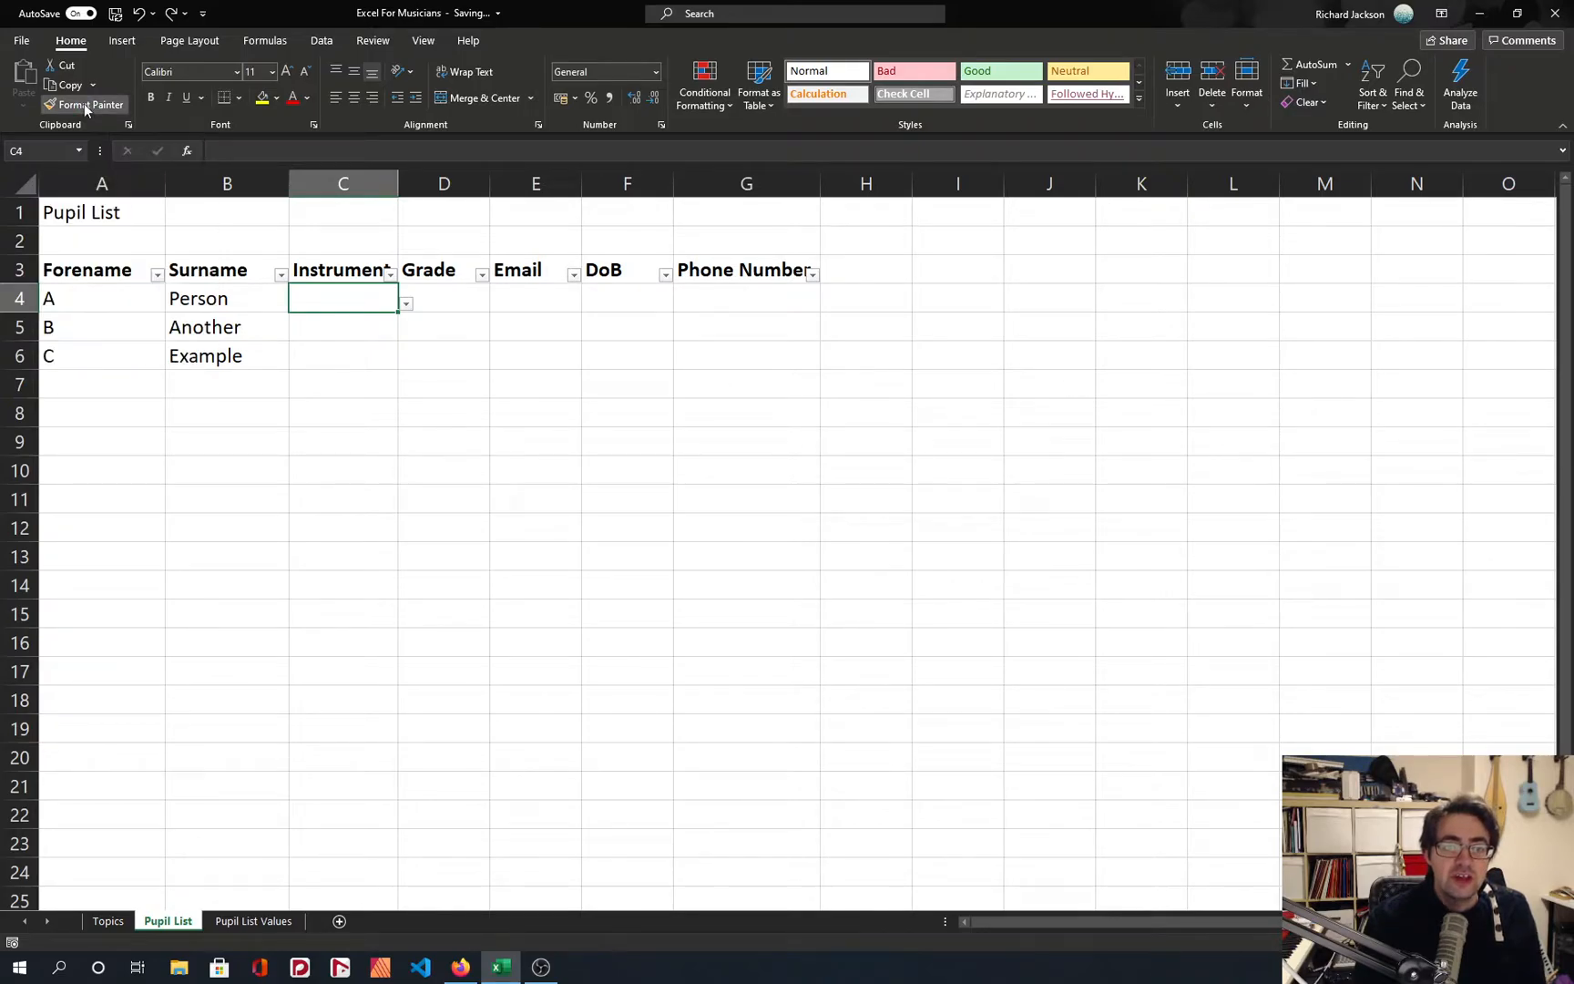
{"action": "mouse_move", "coordinate": [334, 337]}
{"action": "left_mouse_down"}
{"action": "mouse_move", "coordinate": [333, 352]}
{"action": "mouse_move", "coordinate": [360, 332]}
{"action": "left_mouse_up"}
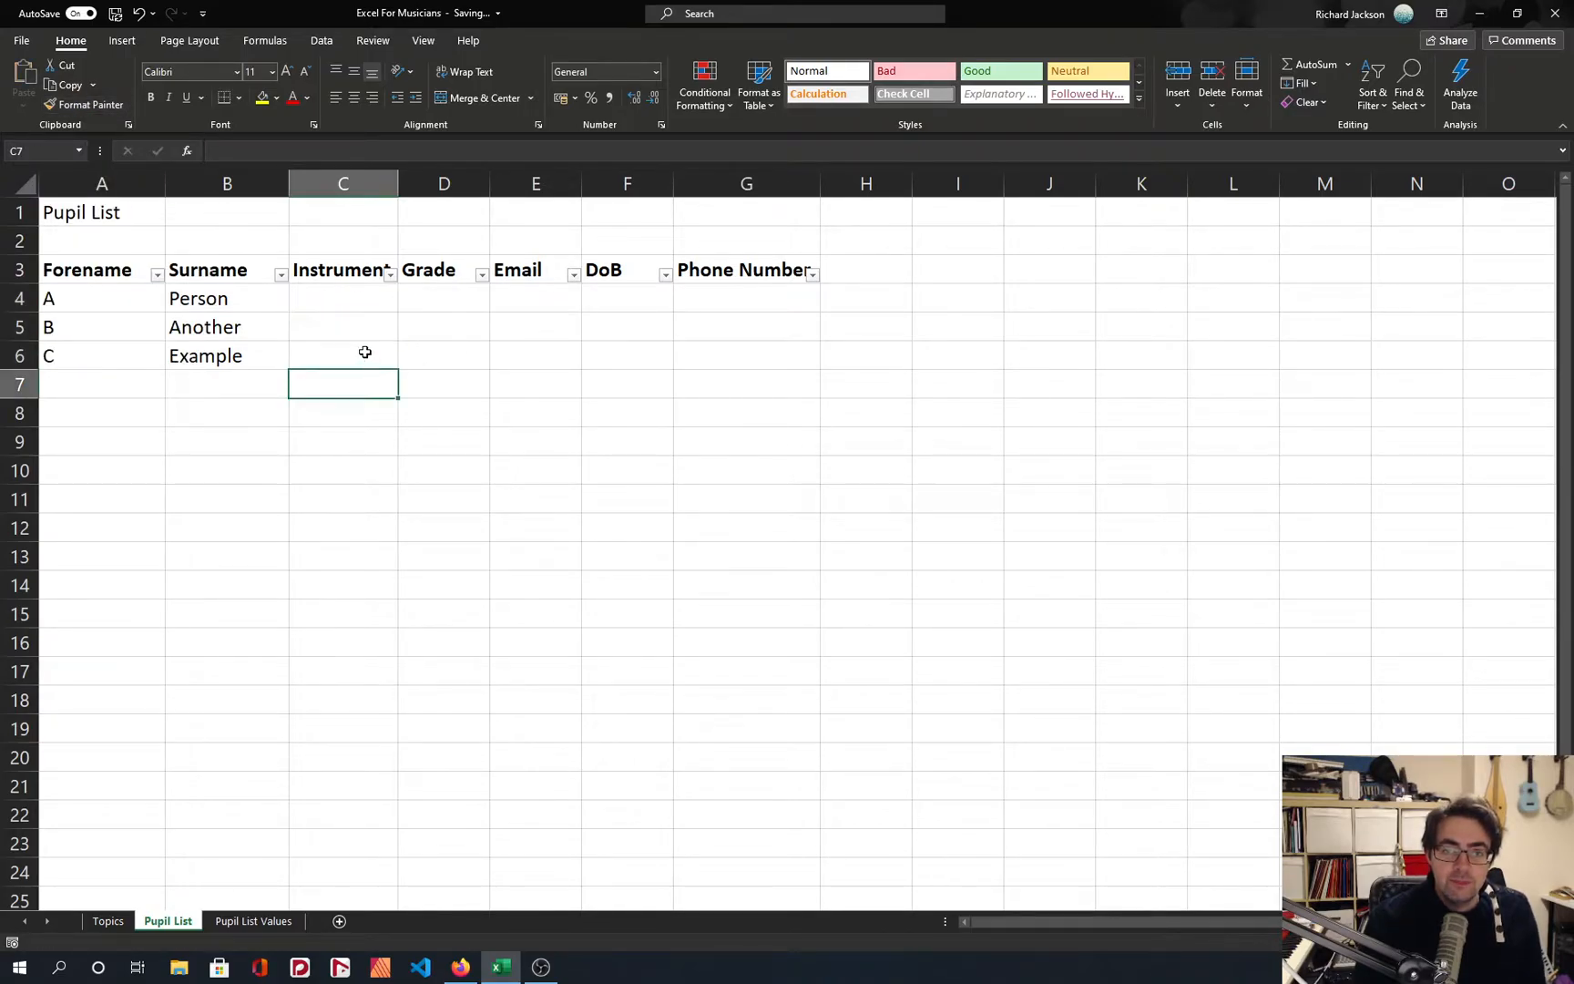
Copy Instrument cell C4 with its drop-down list and paste it onto the Instrument cells C5 and C6.
{"action": "left_click", "coordinate": [345, 297]}
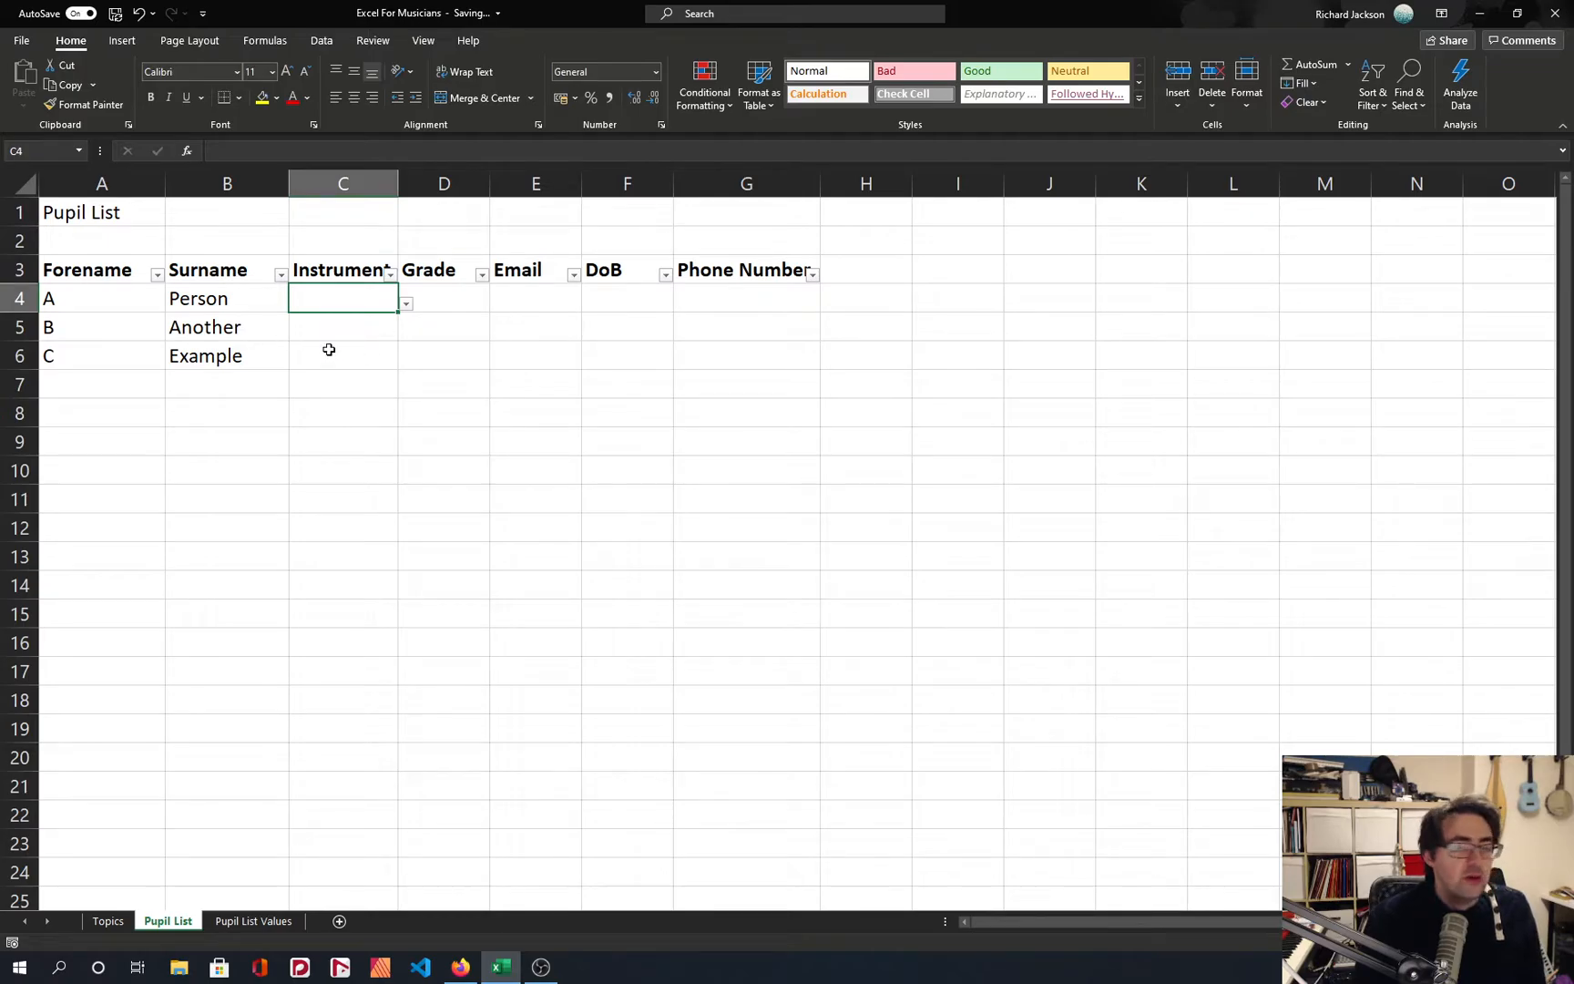
{"action": "left_click", "coordinate": [405, 304]}
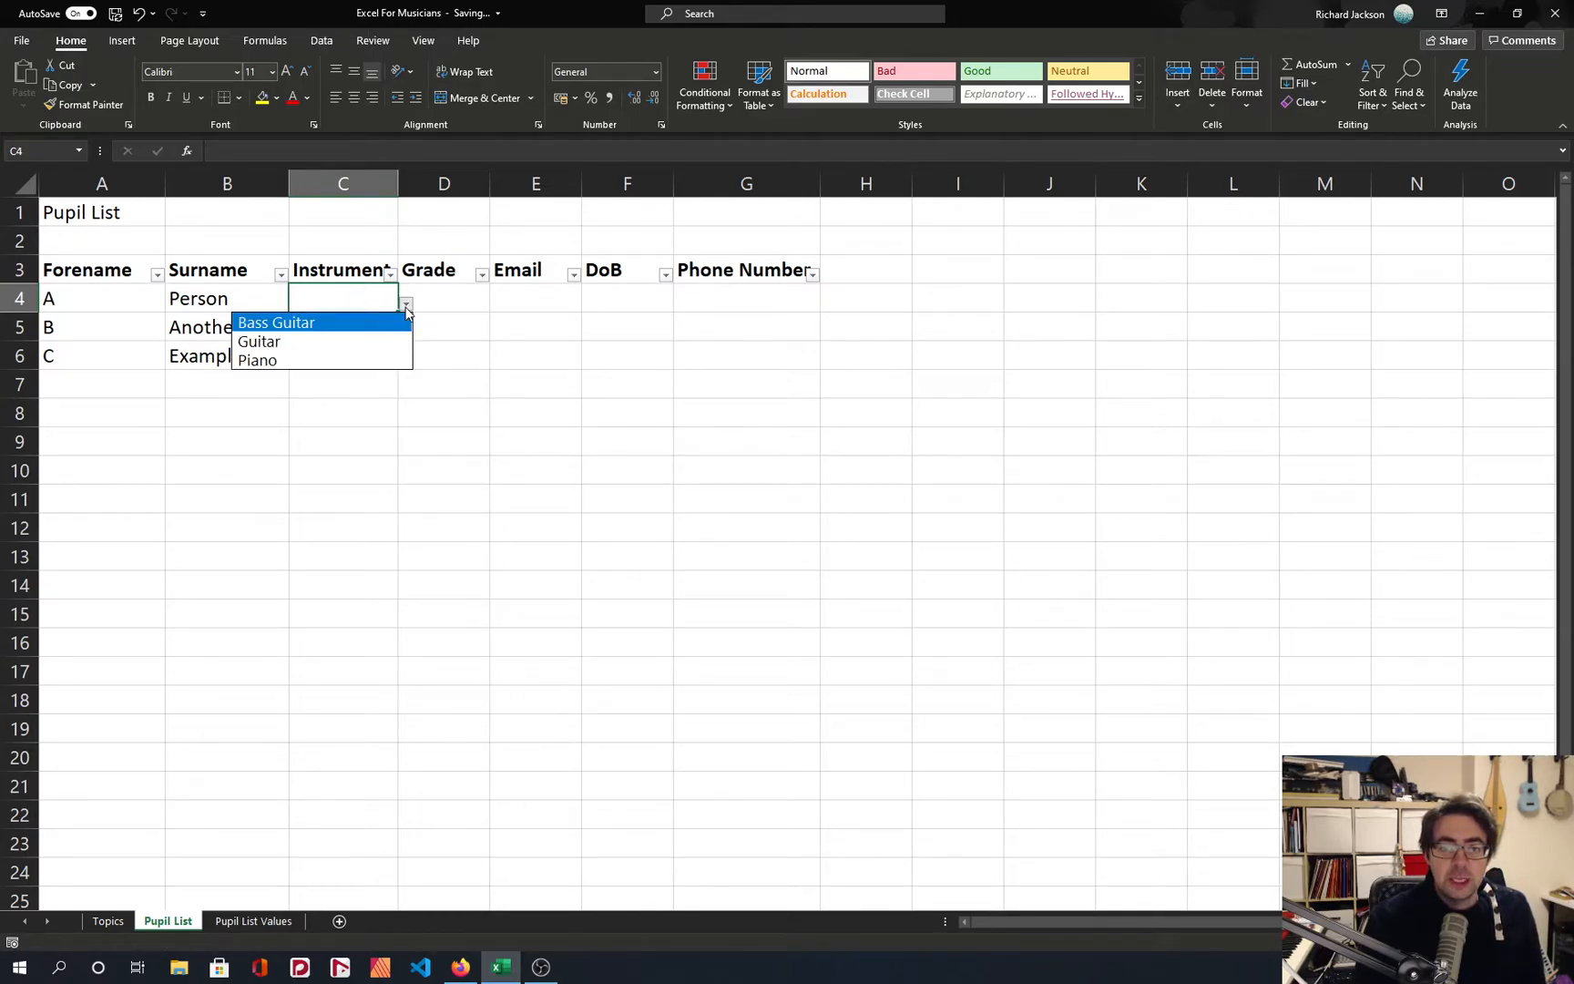
{"action": "key", "text": "Escape"}
{"action": "key", "text": "ctrl+c"}
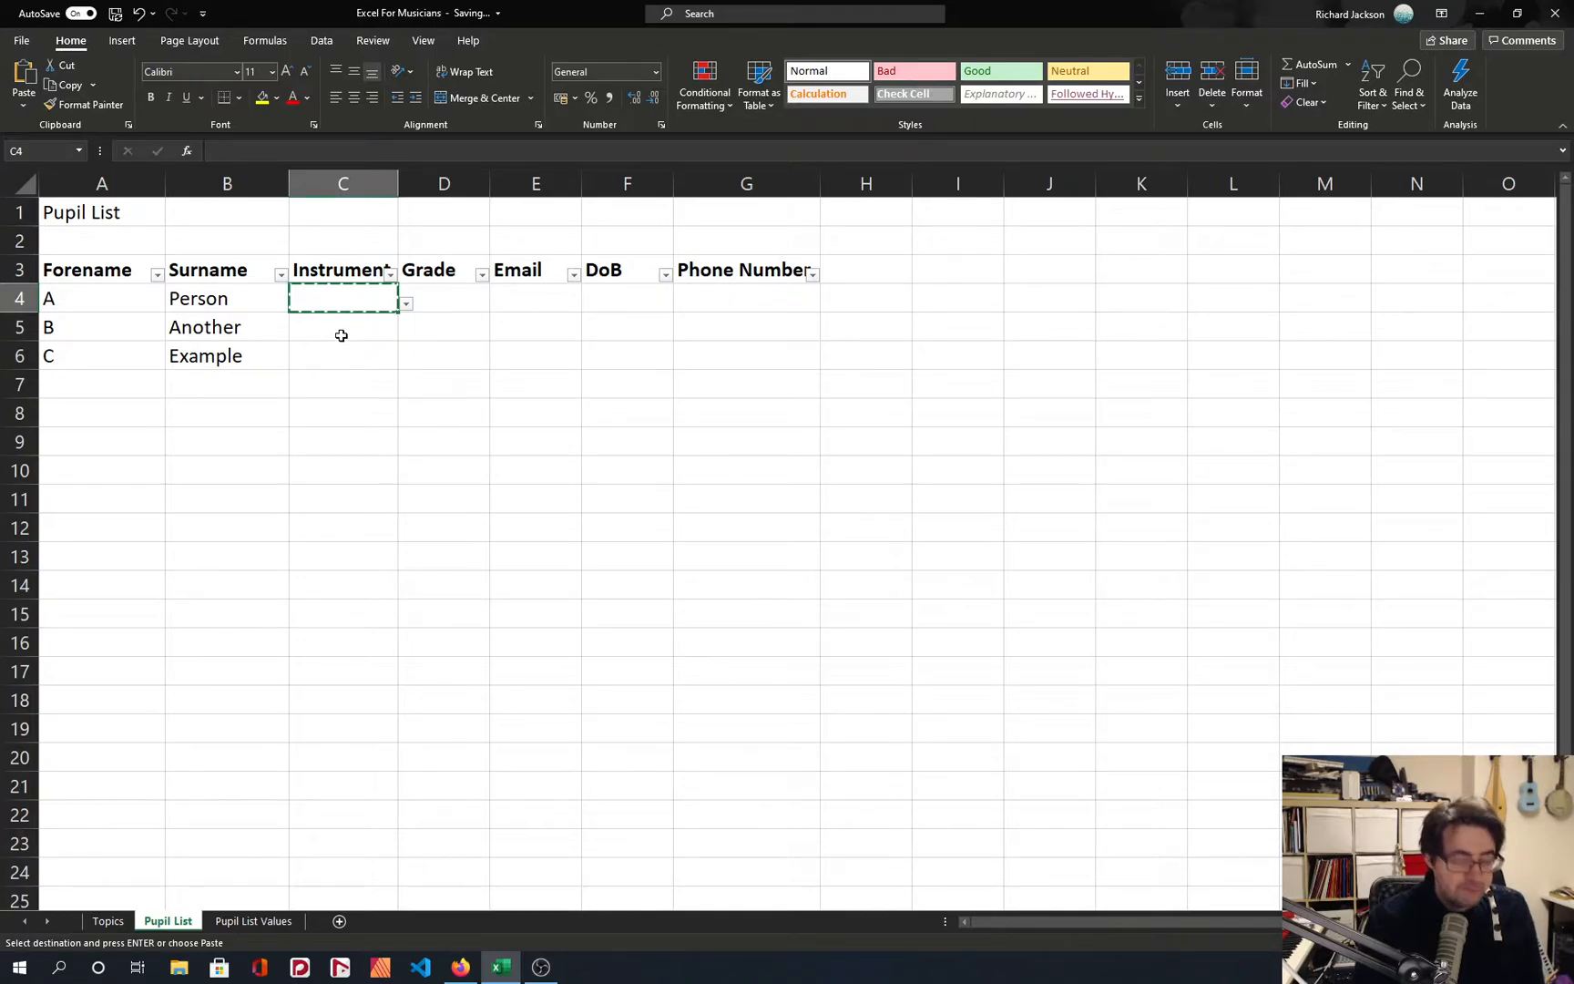
{"action": "left_click_drag", "start_coordinate": [341, 335], "coordinate": [337, 355]}
{"action": "key", "text": "ctrl+v"}
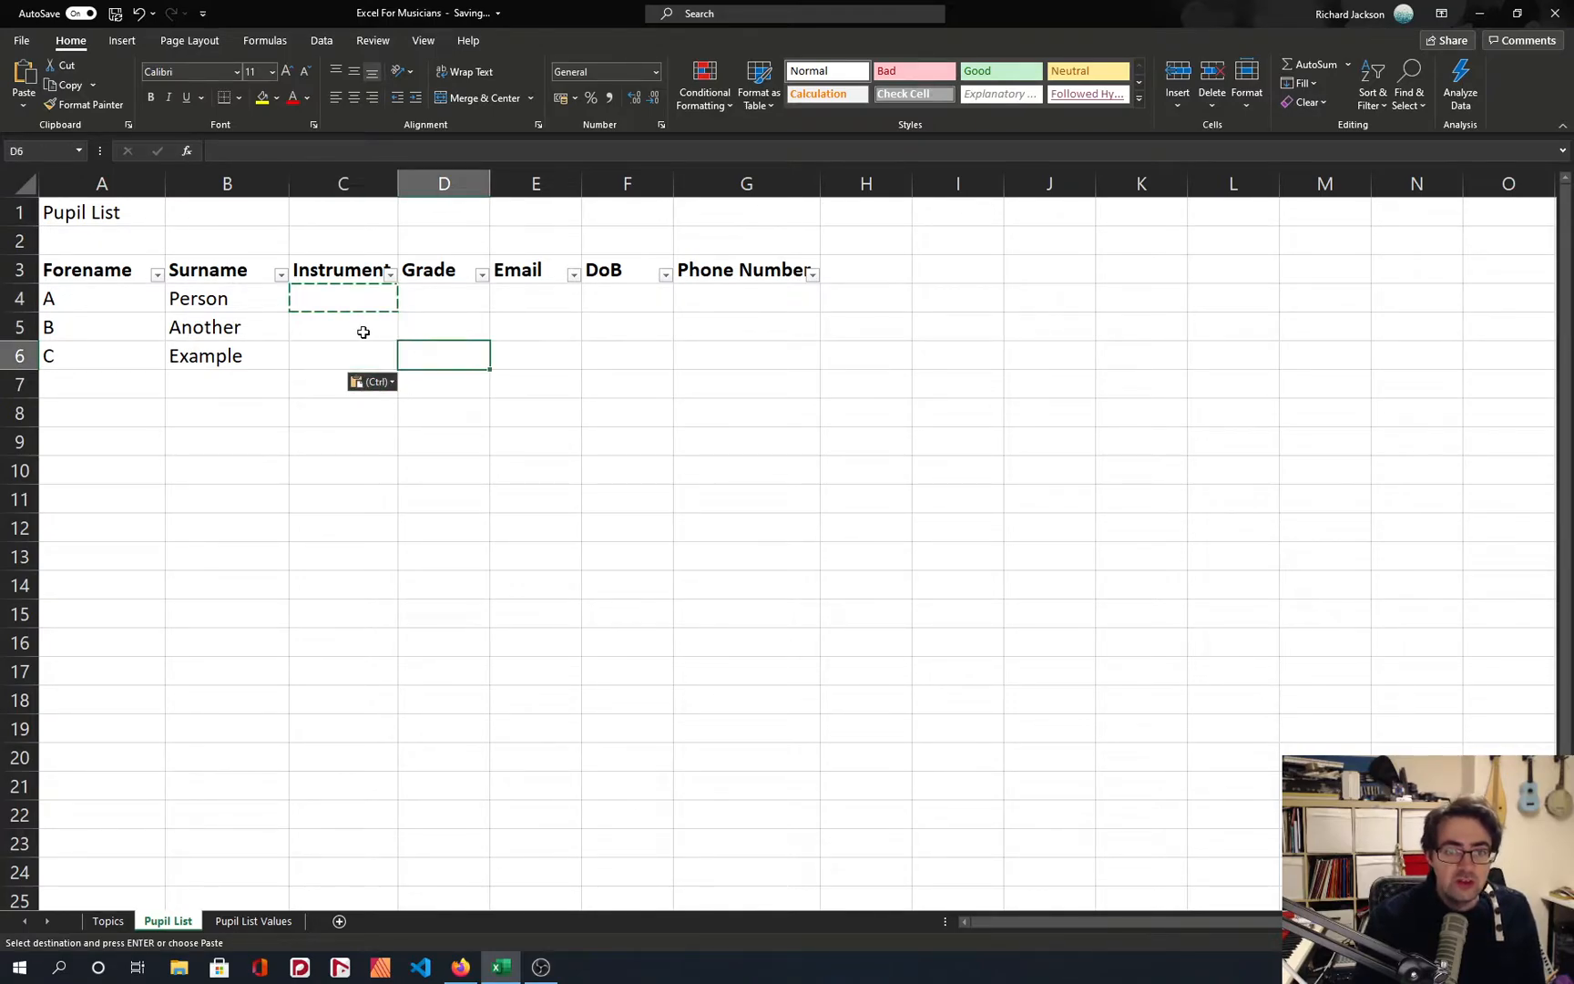
Test the validation of Instrument cell C4 by trying to enter a backtick, and discard the entry.
{"action": "left_click", "coordinate": [351, 308]}
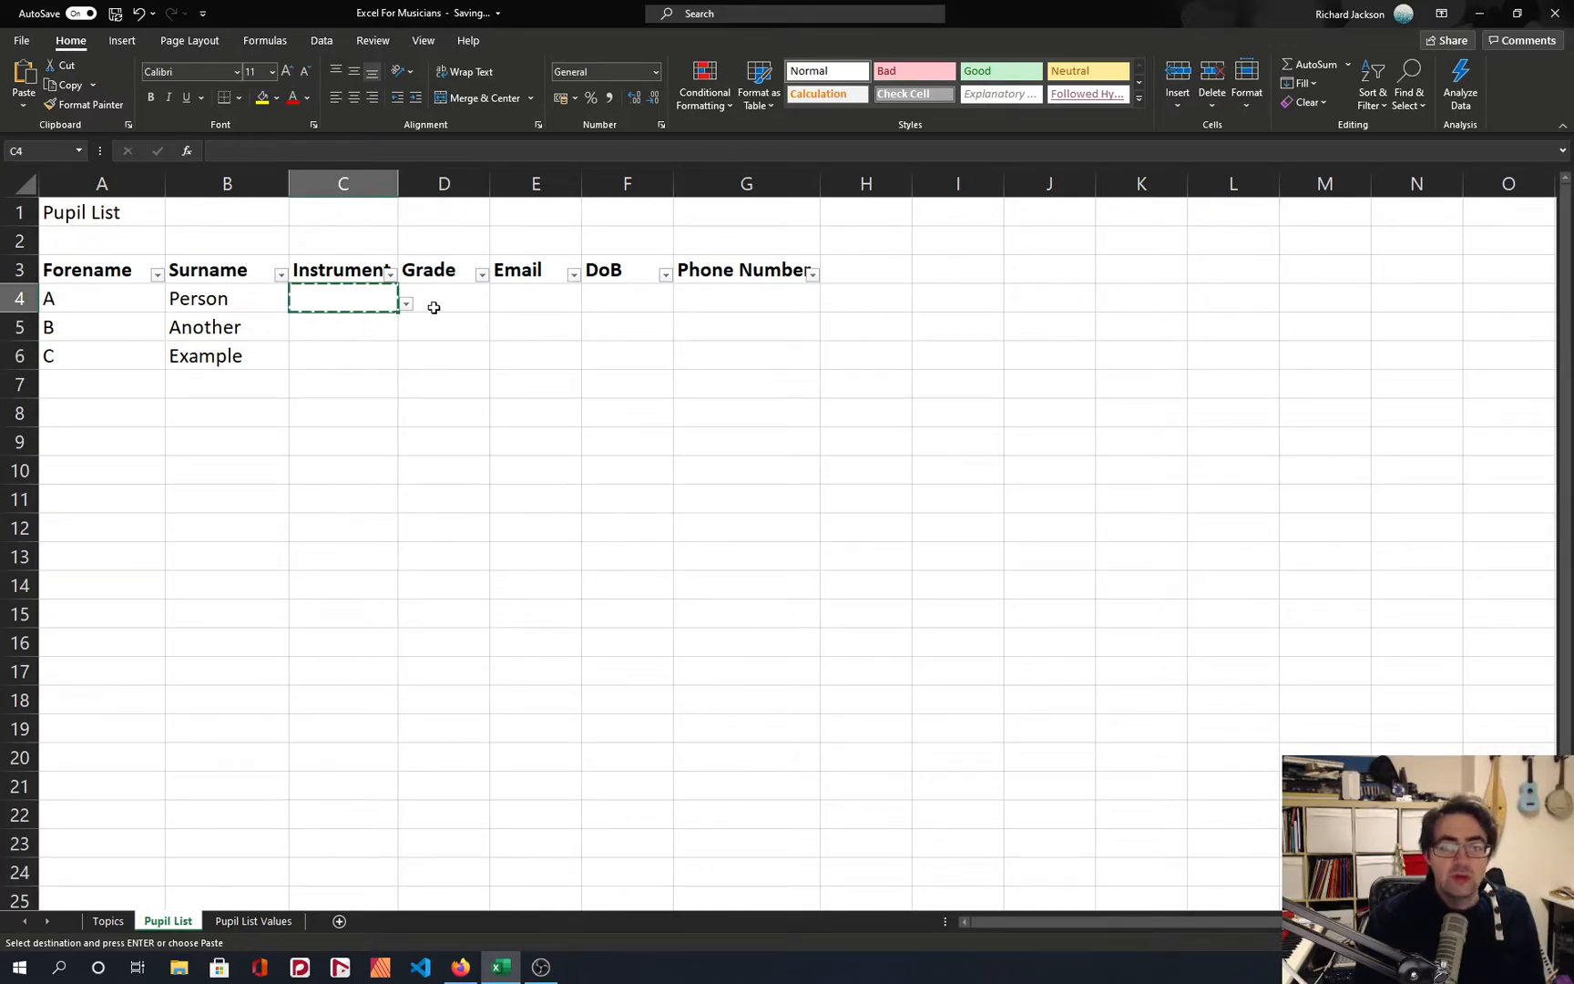
{"action": "type", "text": "`"}
{"action": "key", "text": "Return"}
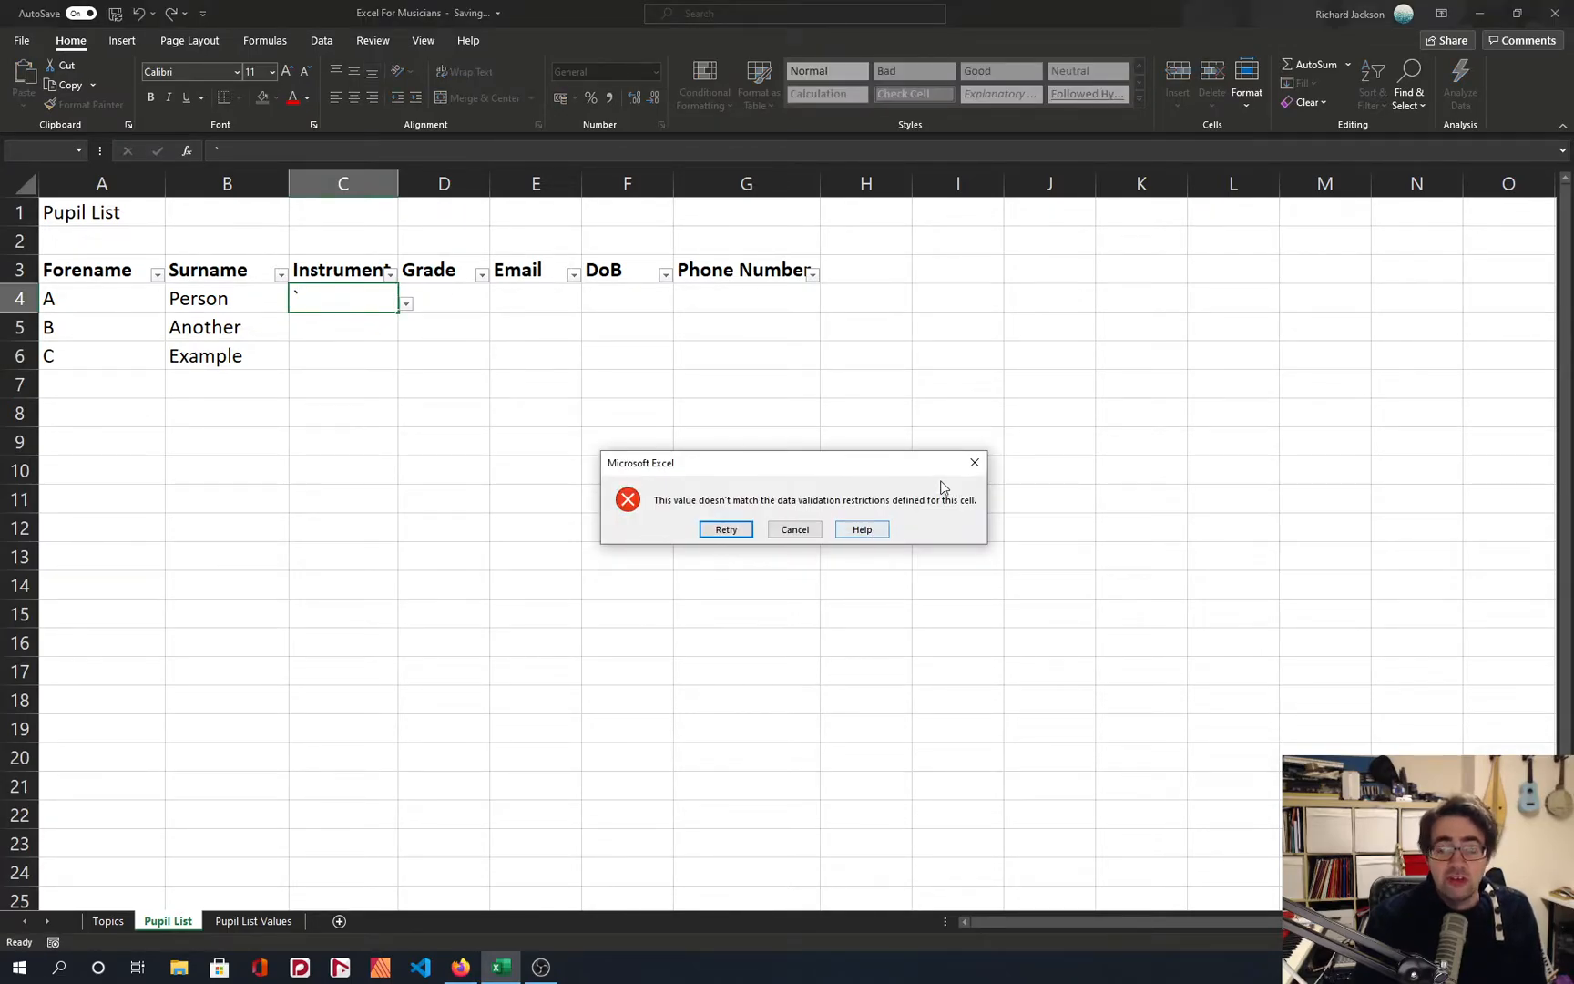
{"action": "left_click_drag", "start_coordinate": [713, 465], "coordinate": [410, 429]}
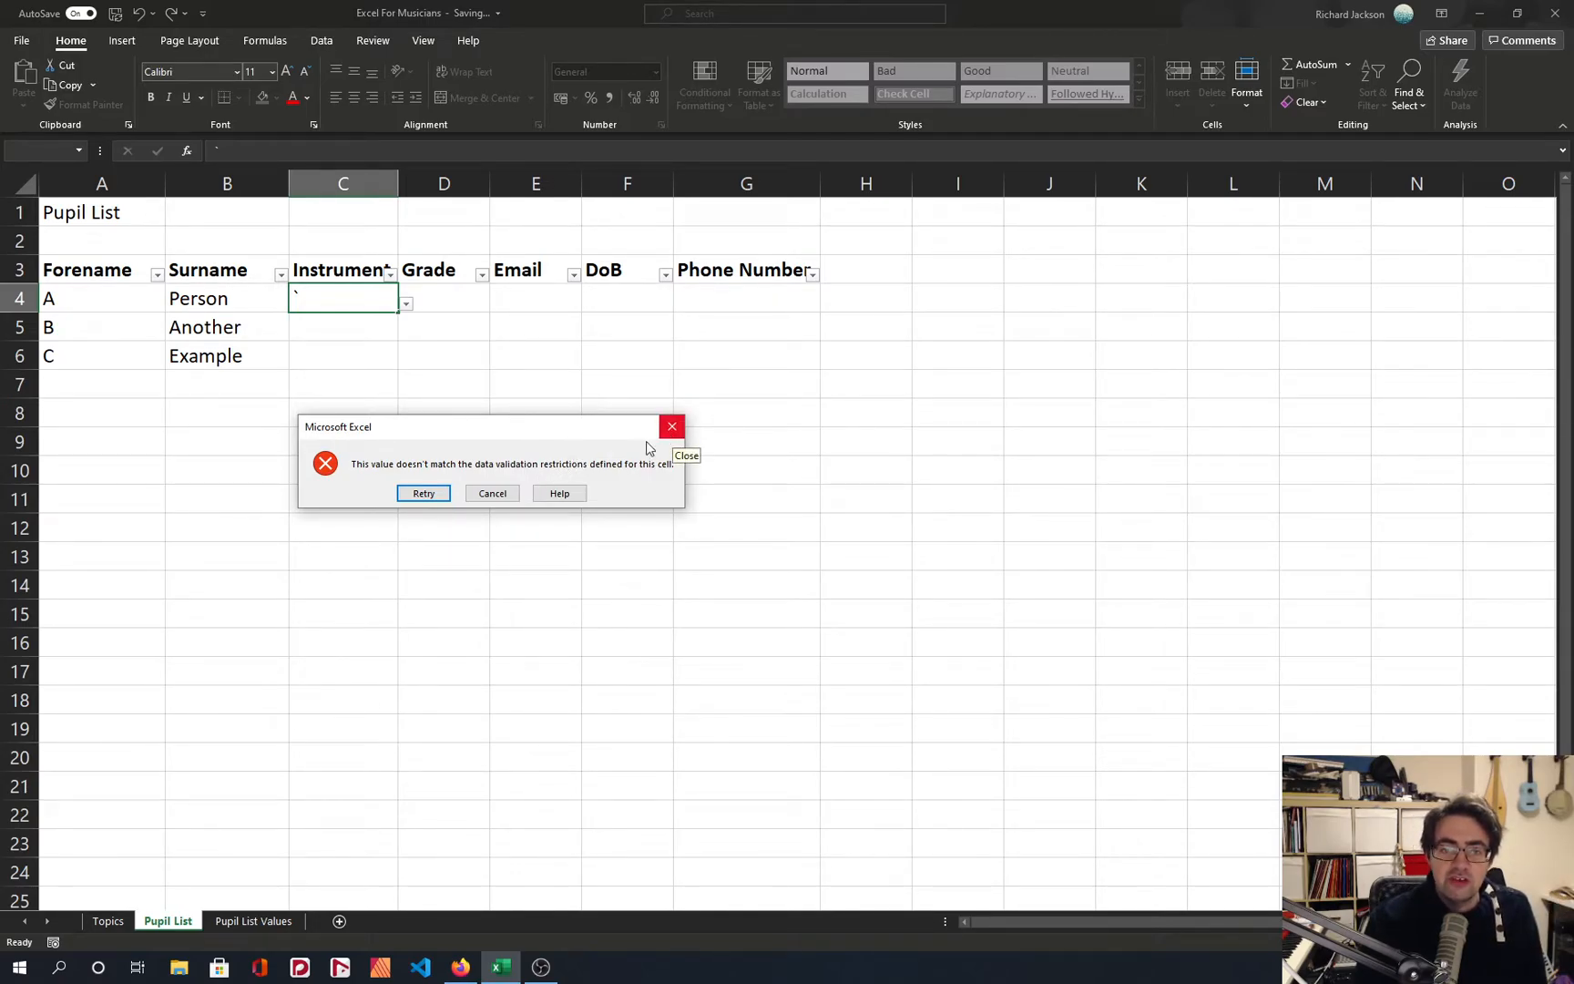
{"action": "key", "text": "Return"}
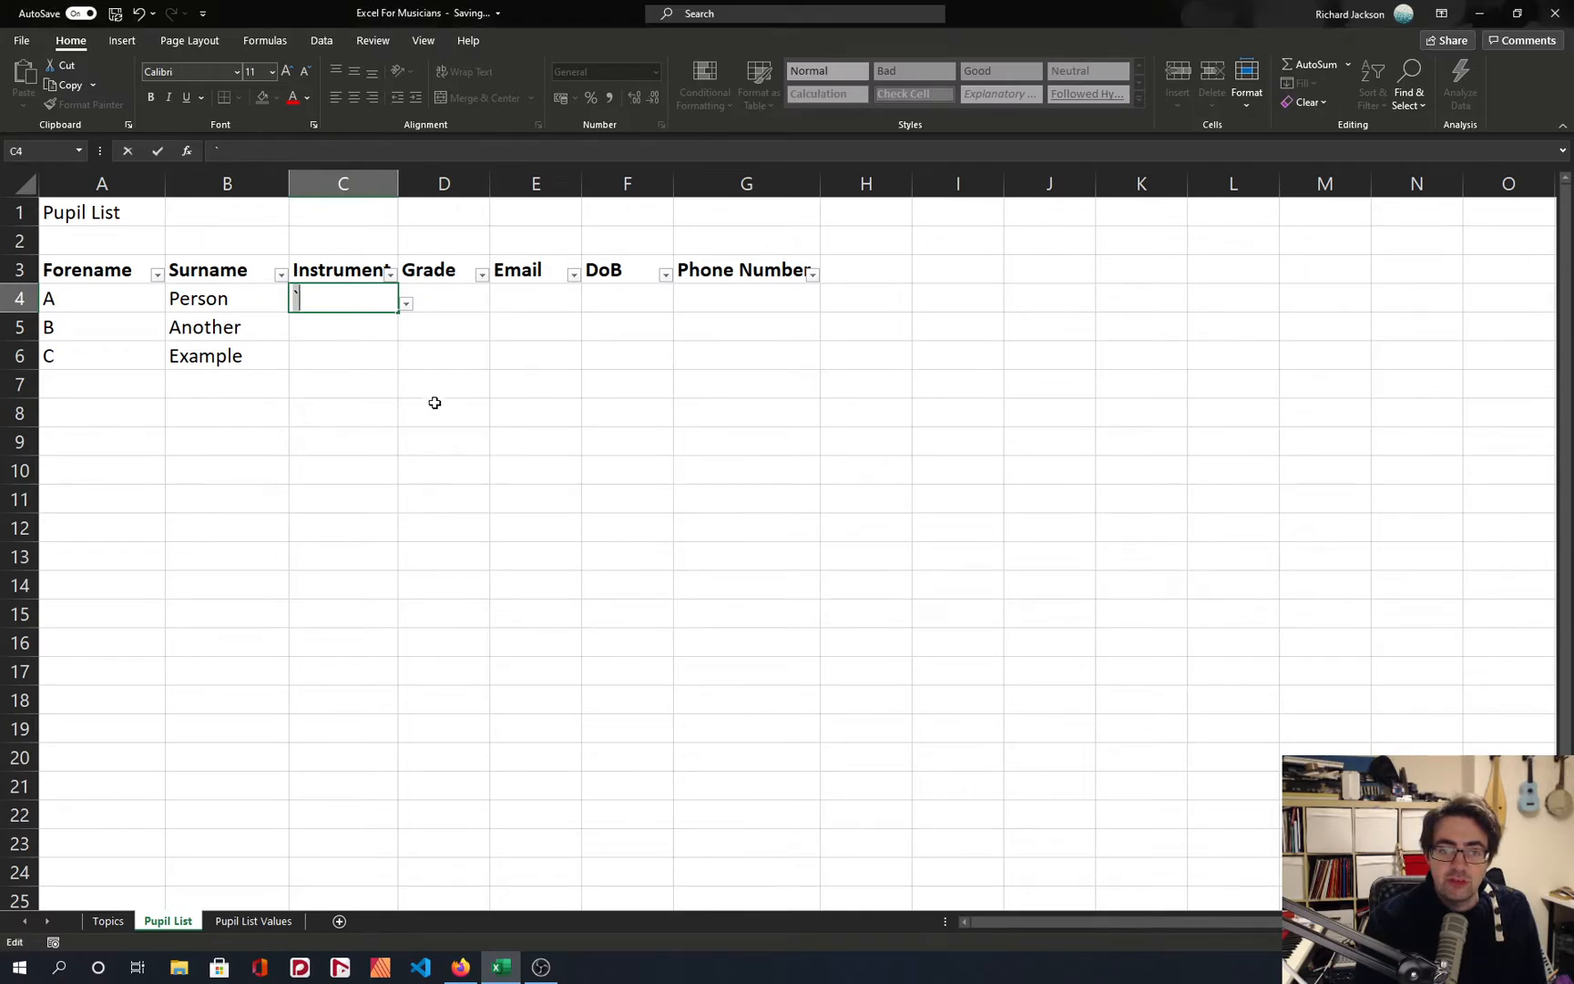
{"action": "left_click", "coordinate": [407, 311]}
{"action": "left_click", "coordinate": [796, 534]}
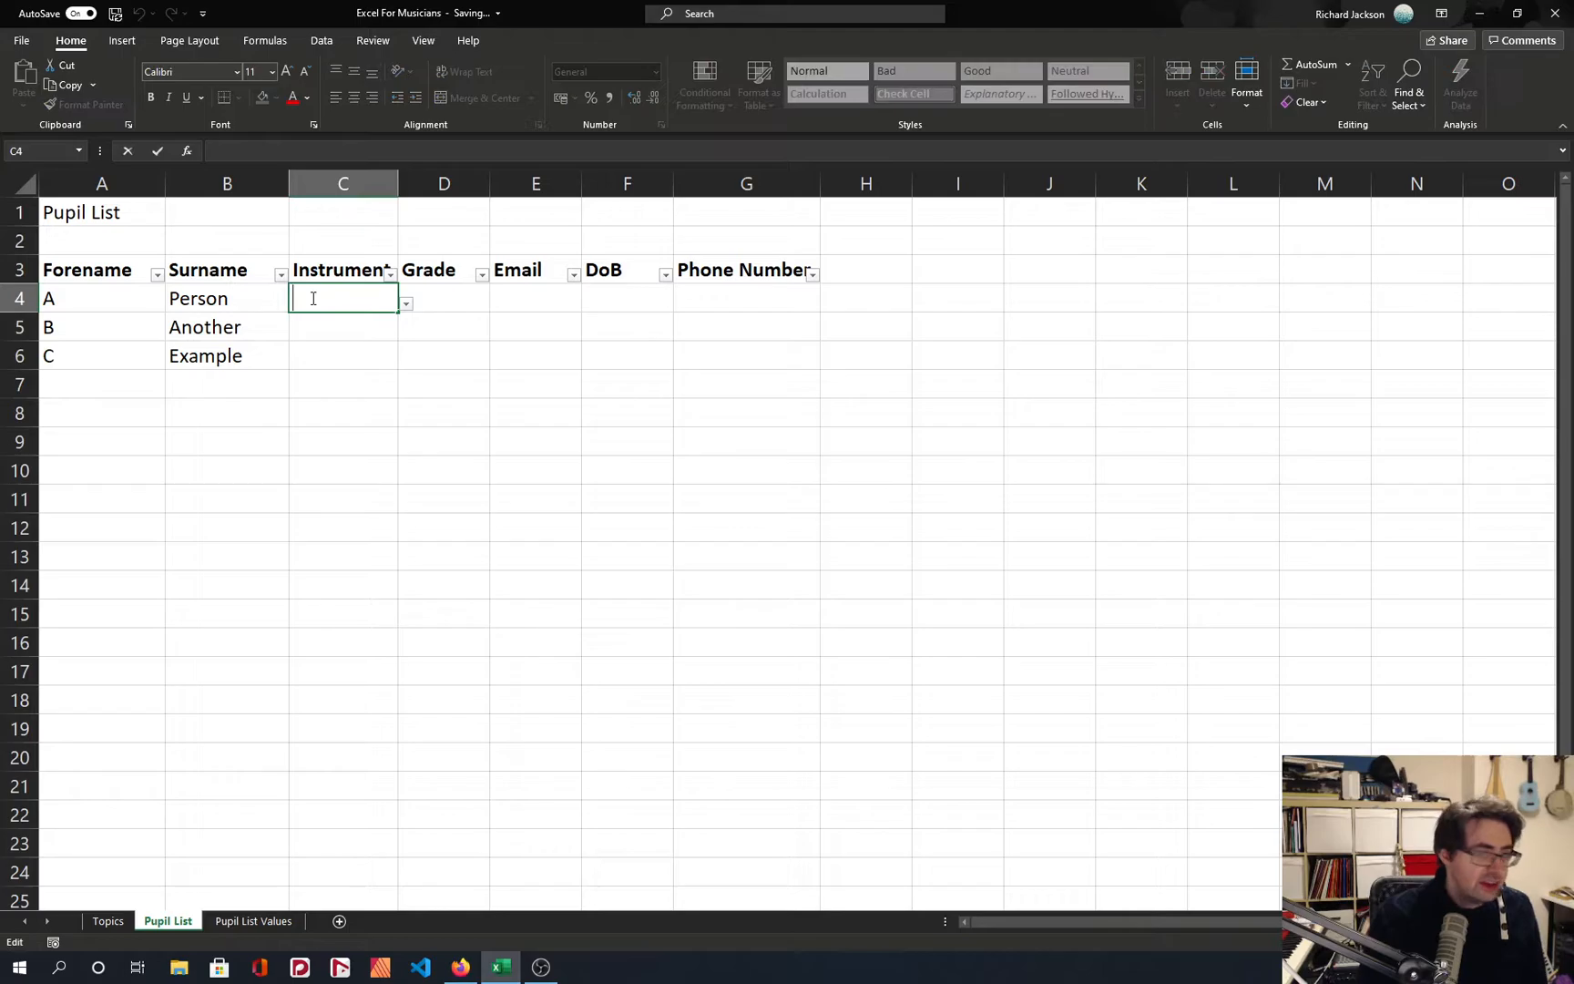
Enter Piano in Instrument cell C4 and Guitar in cell C5.
{"action": "type", "text": "Piano"}
{"action": "key", "text": "Return"}
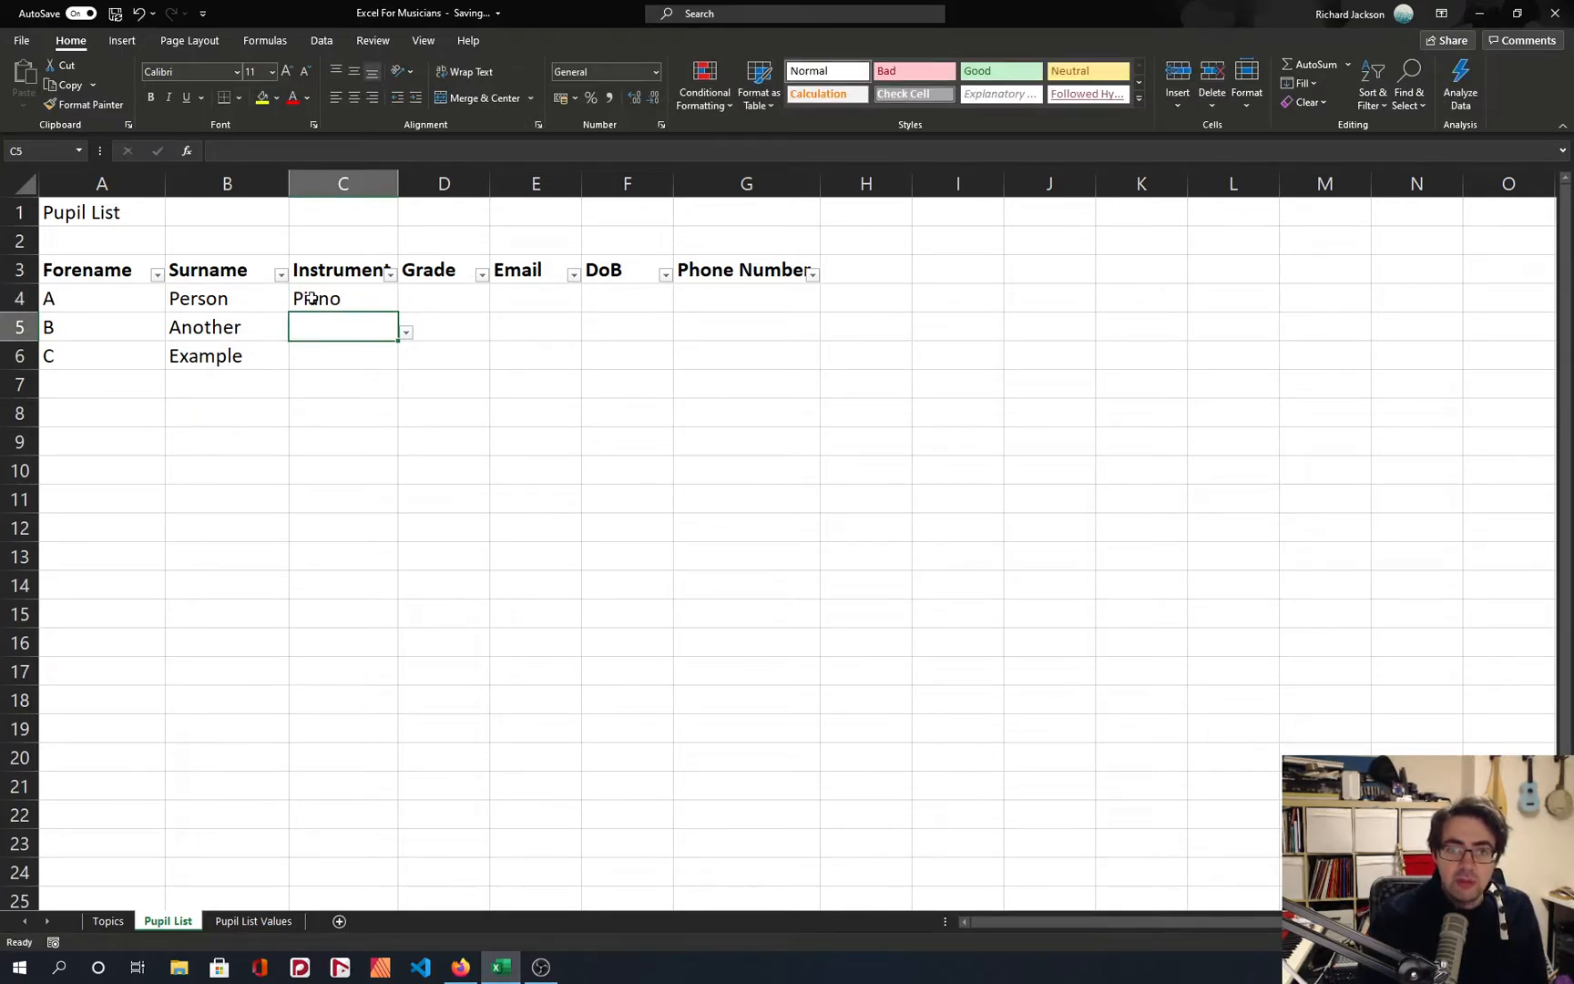
{"action": "type", "text": "Guitar"}
{"action": "key", "text": "Return"}
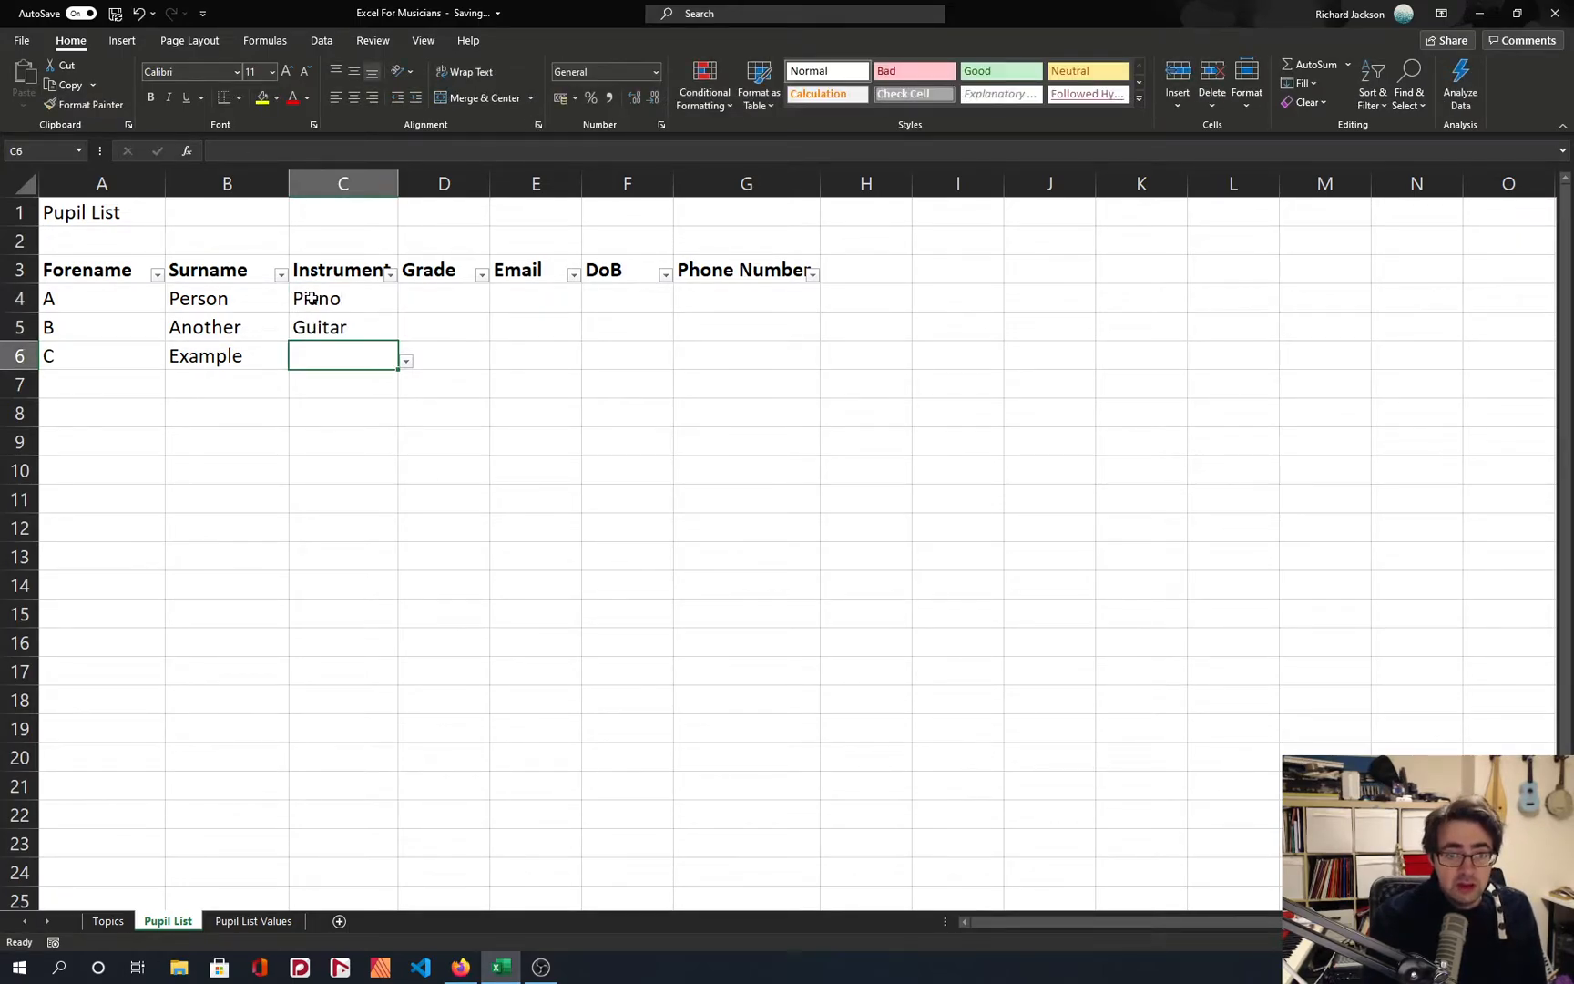
Try to enter Bass in Instrument cell C6, retry it, and cancel the entry.
{"action": "type", "text": "Bass"}
{"action": "key", "text": "Return"}
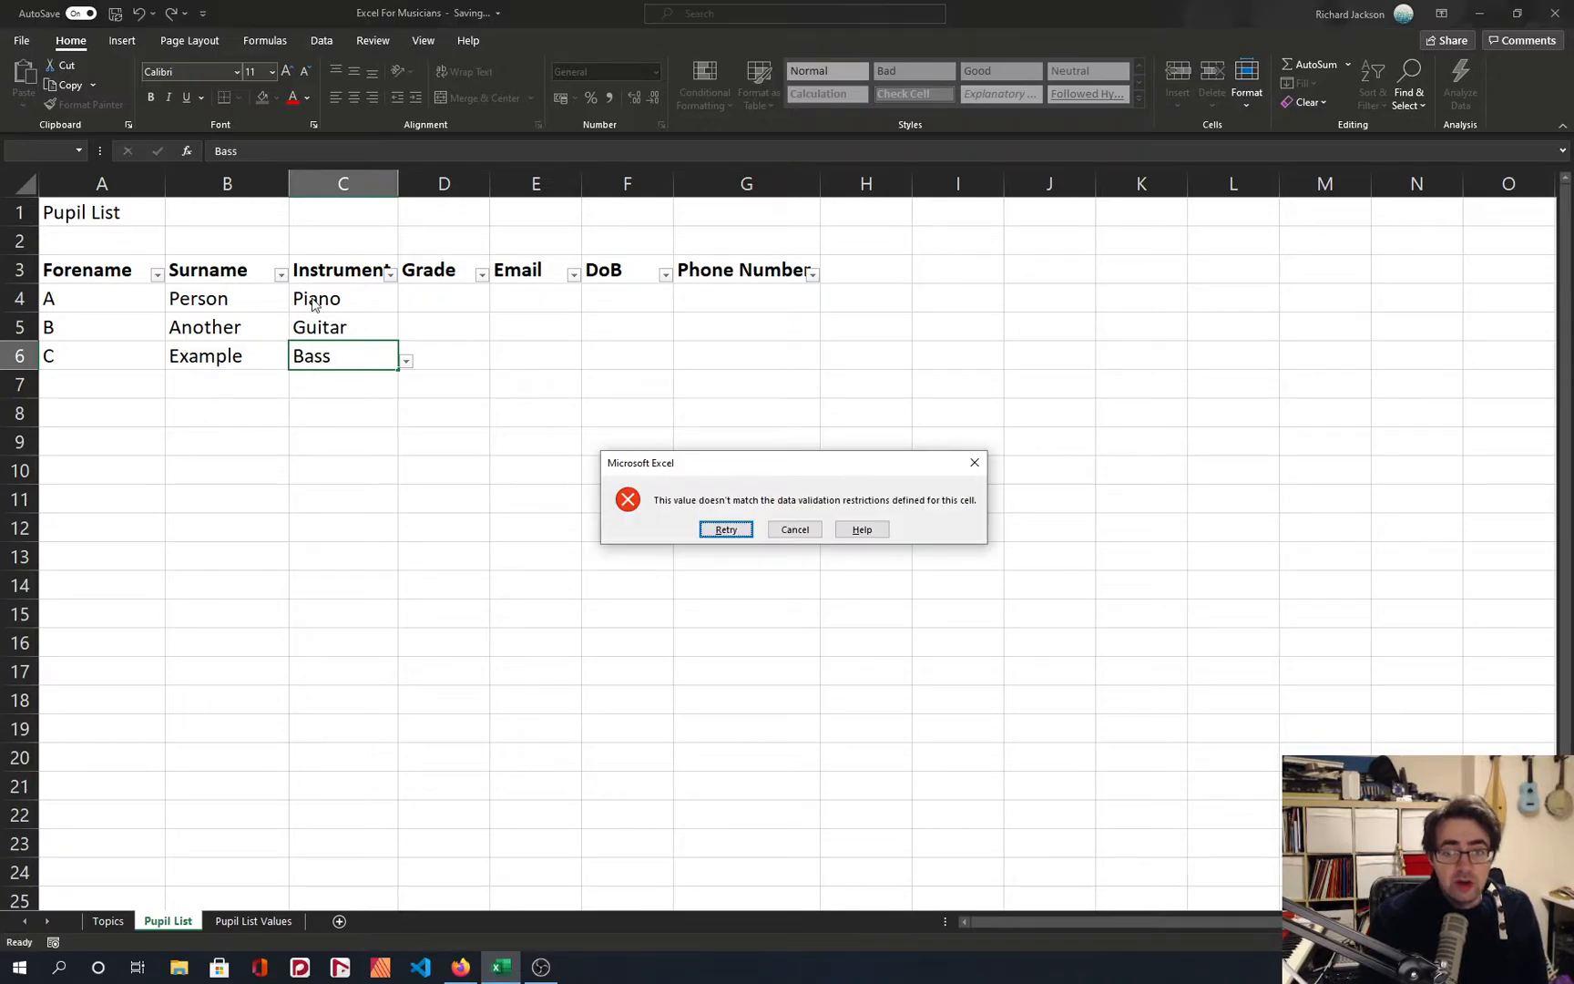
{"action": "left_click", "coordinate": [726, 529]}
{"action": "left_click", "coordinate": [406, 363]}
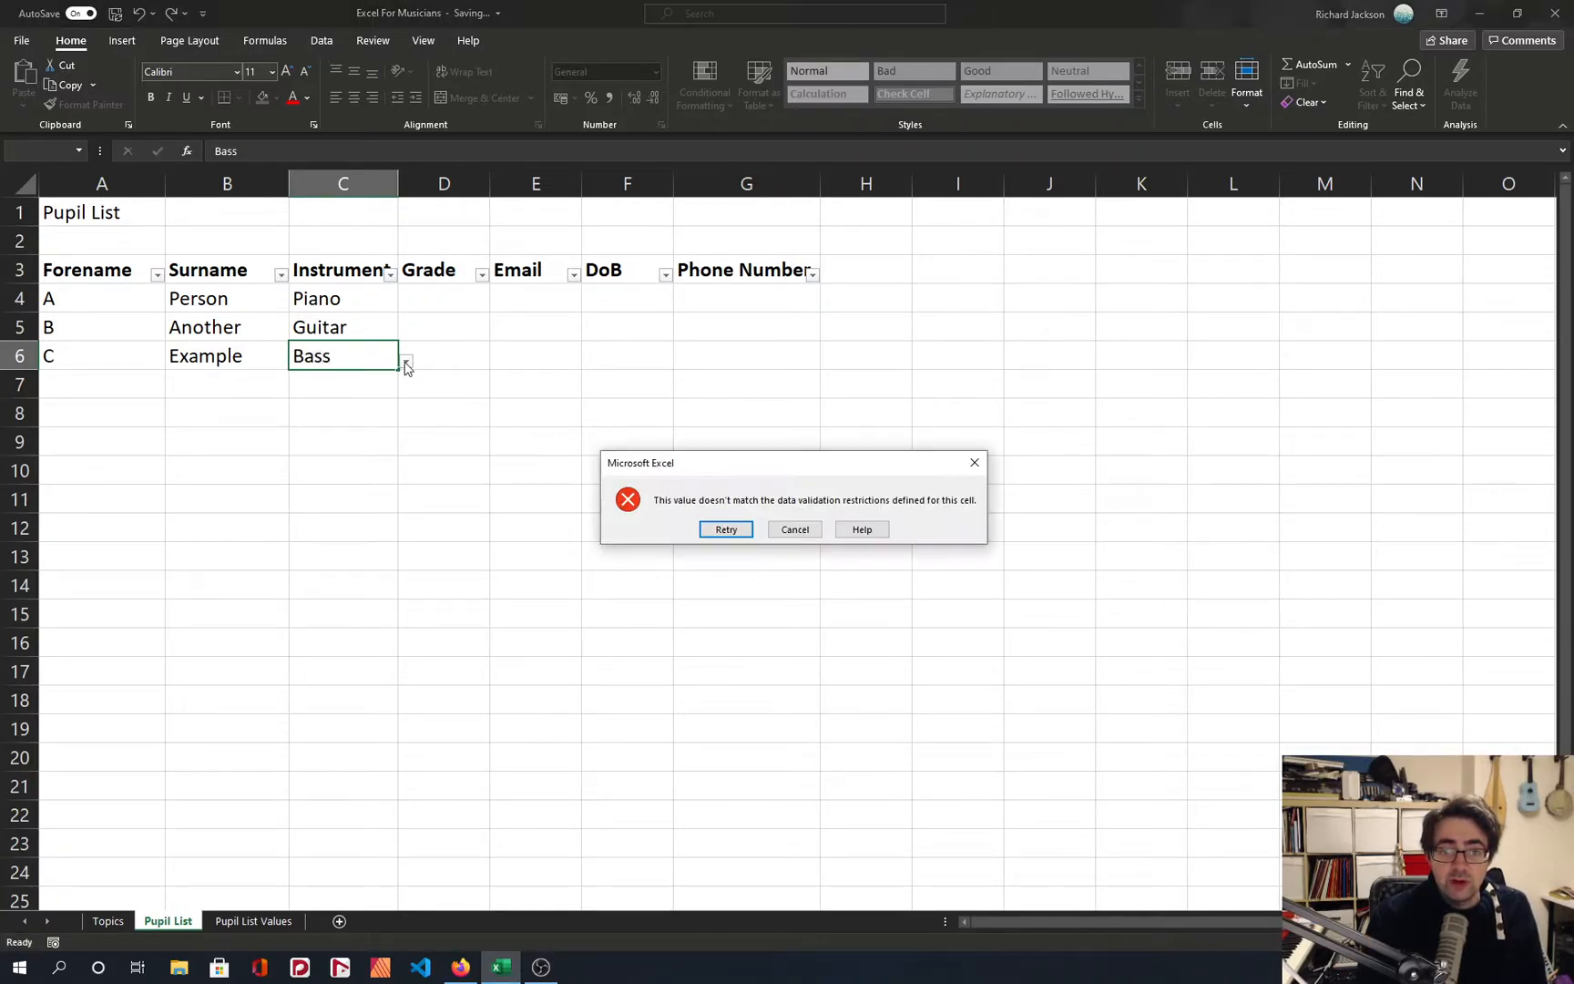
{"action": "left_click", "coordinate": [734, 533]}
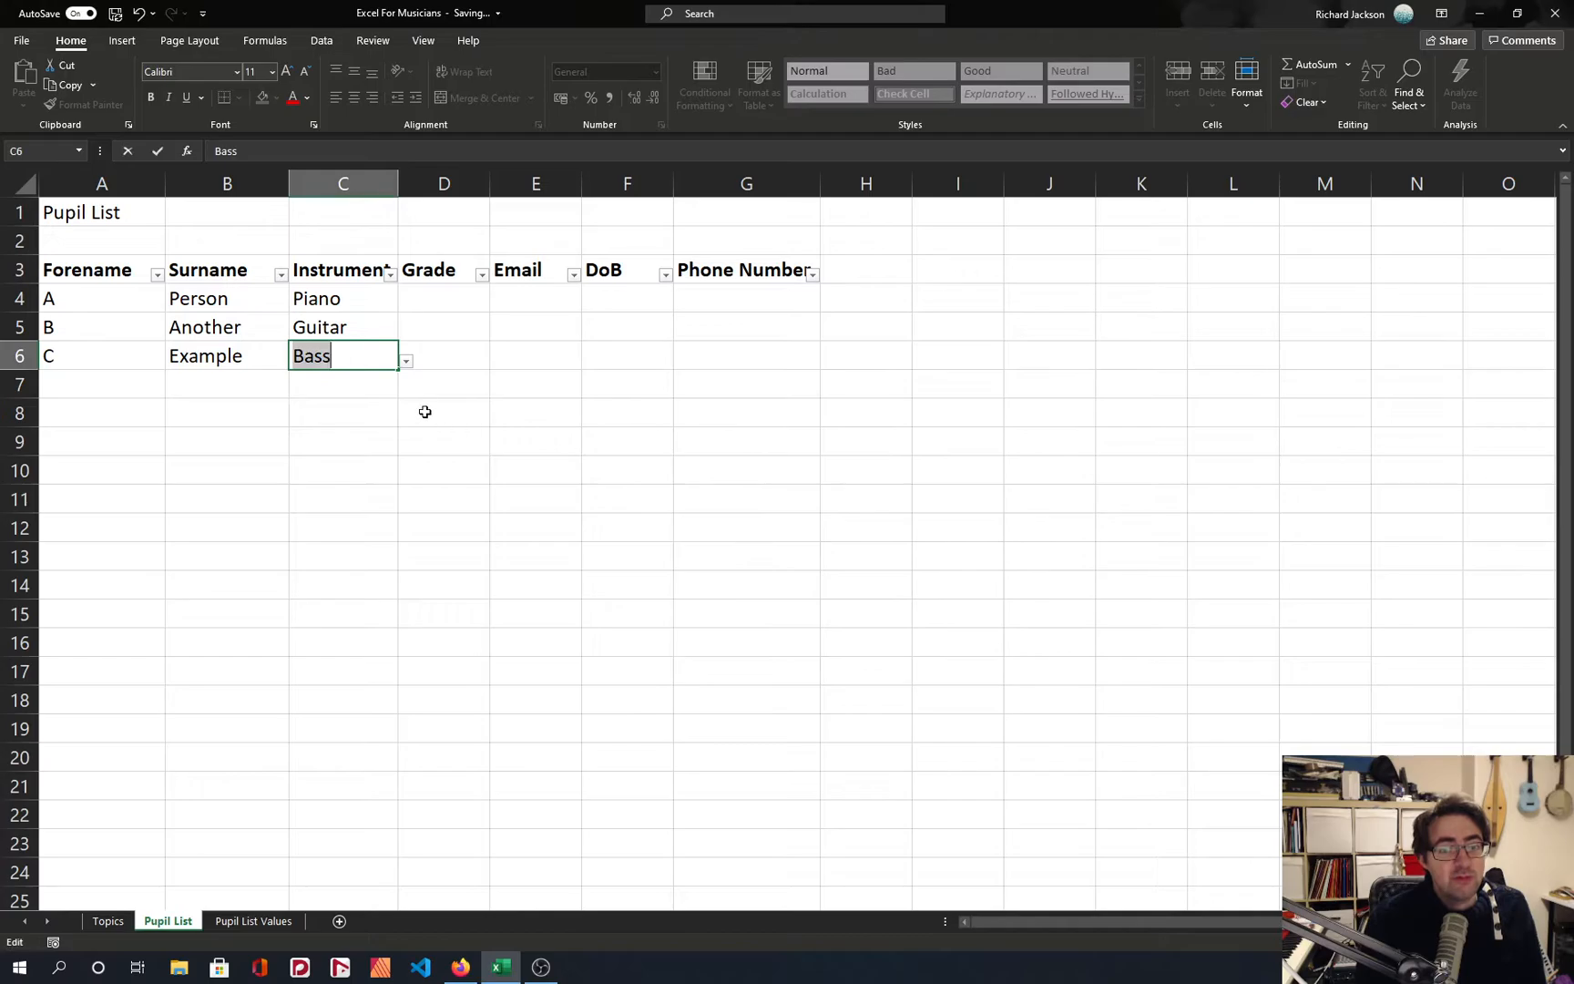
{"action": "left_click", "coordinate": [364, 361]}
{"action": "key", "text": "Return"}
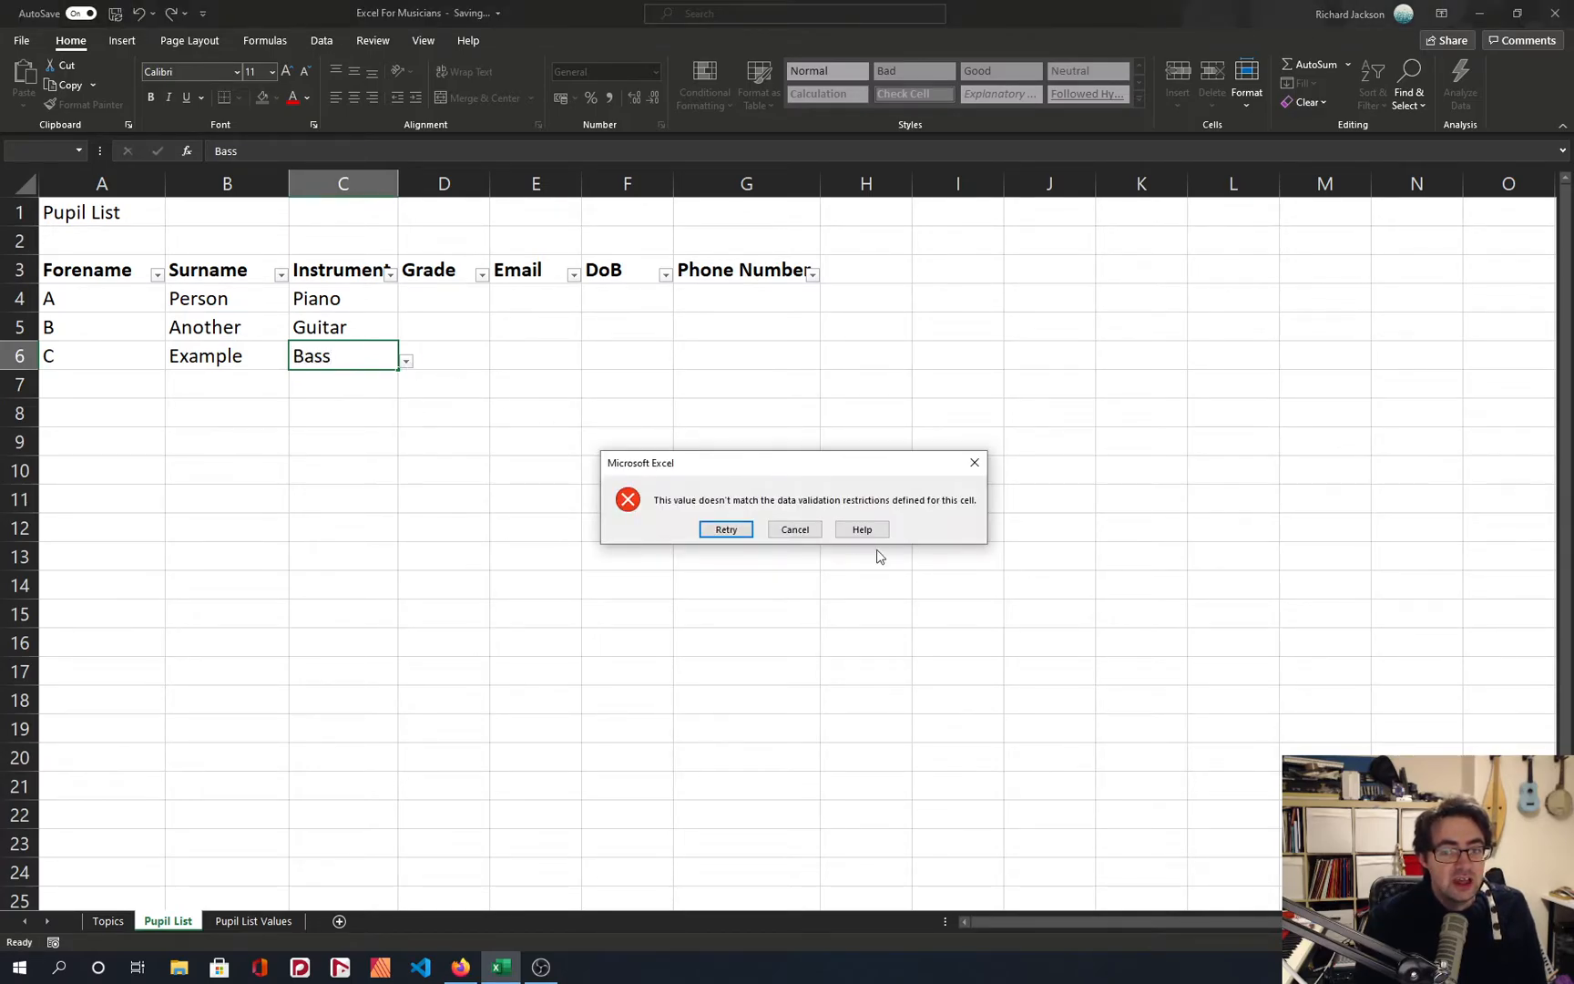
{"action": "left_click", "coordinate": [789, 529]}
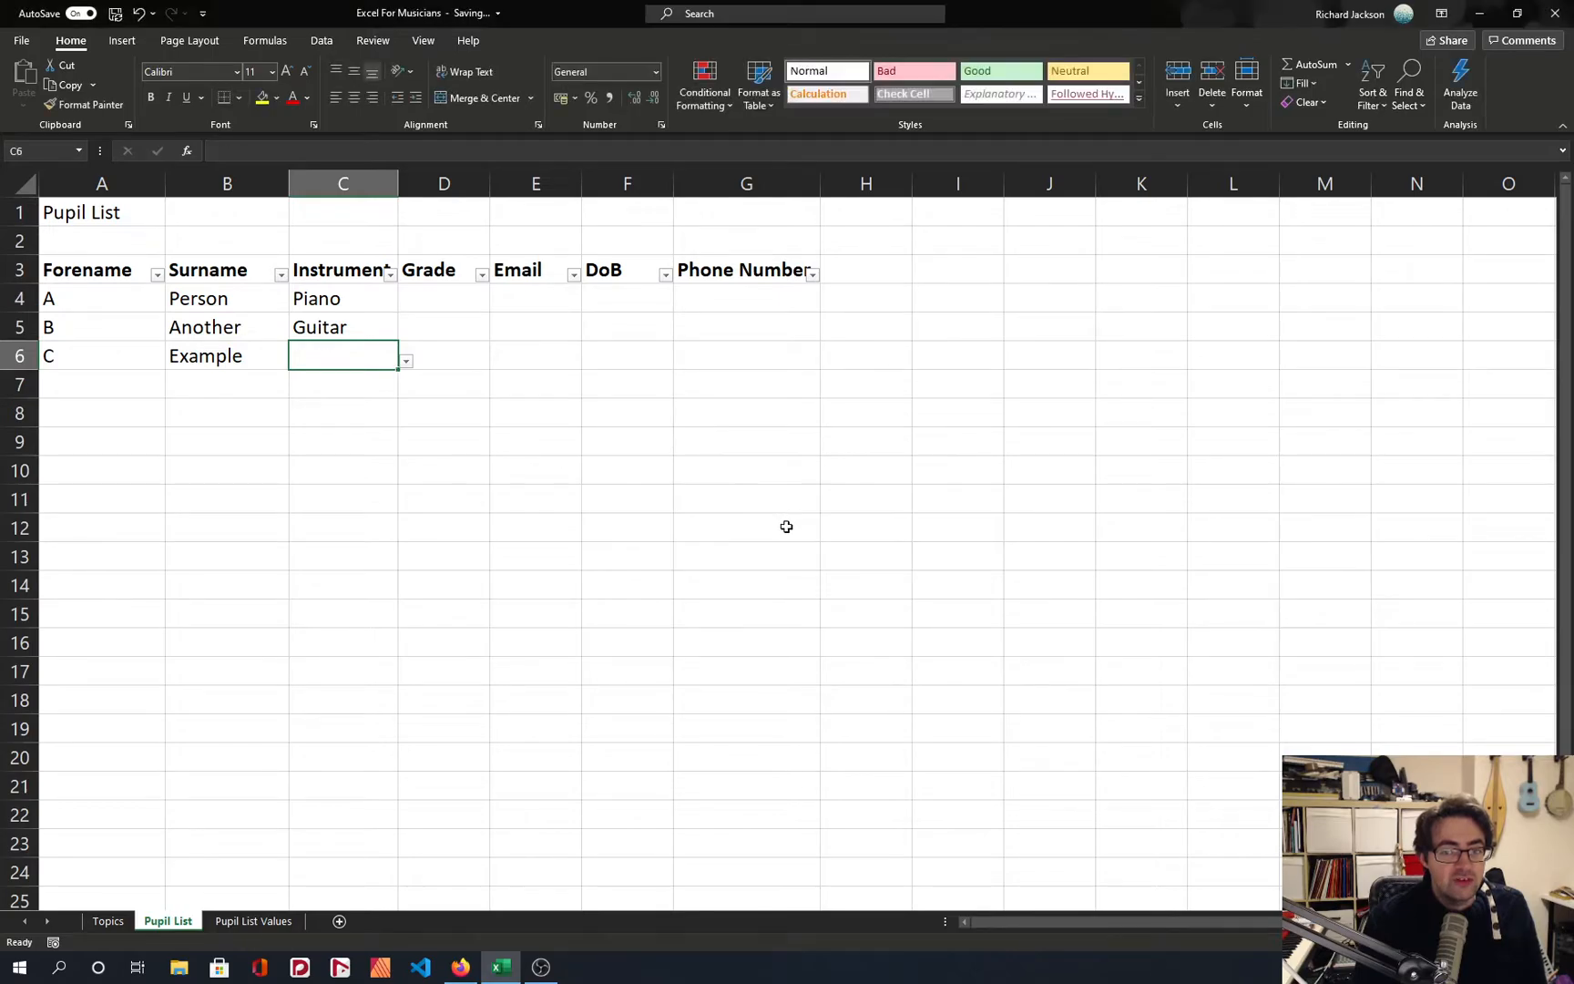
Choose Bass Guitar from the drop-down list of cell C6 and autofit the width of the Instrument column.
{"action": "left_click", "coordinate": [406, 361]}
{"action": "left_click", "coordinate": [317, 381]}
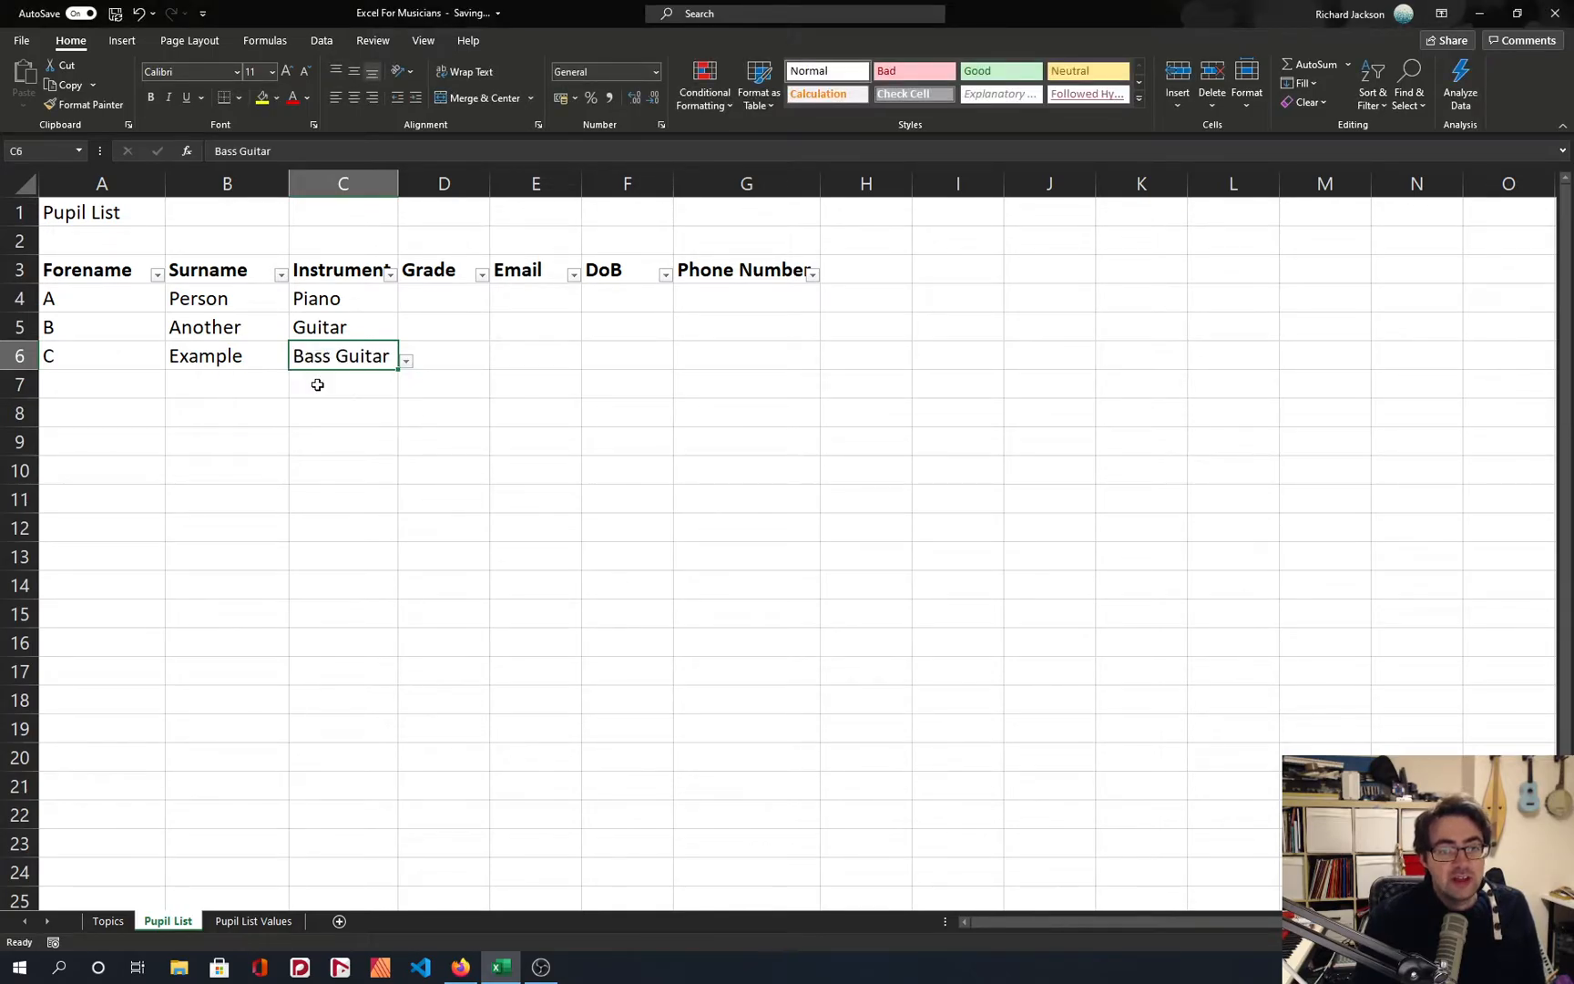
{"action": "left_click", "coordinate": [406, 413]}
{"action": "double_click", "coordinate": [397, 174]}
{"action": "left_click", "coordinate": [479, 299]}
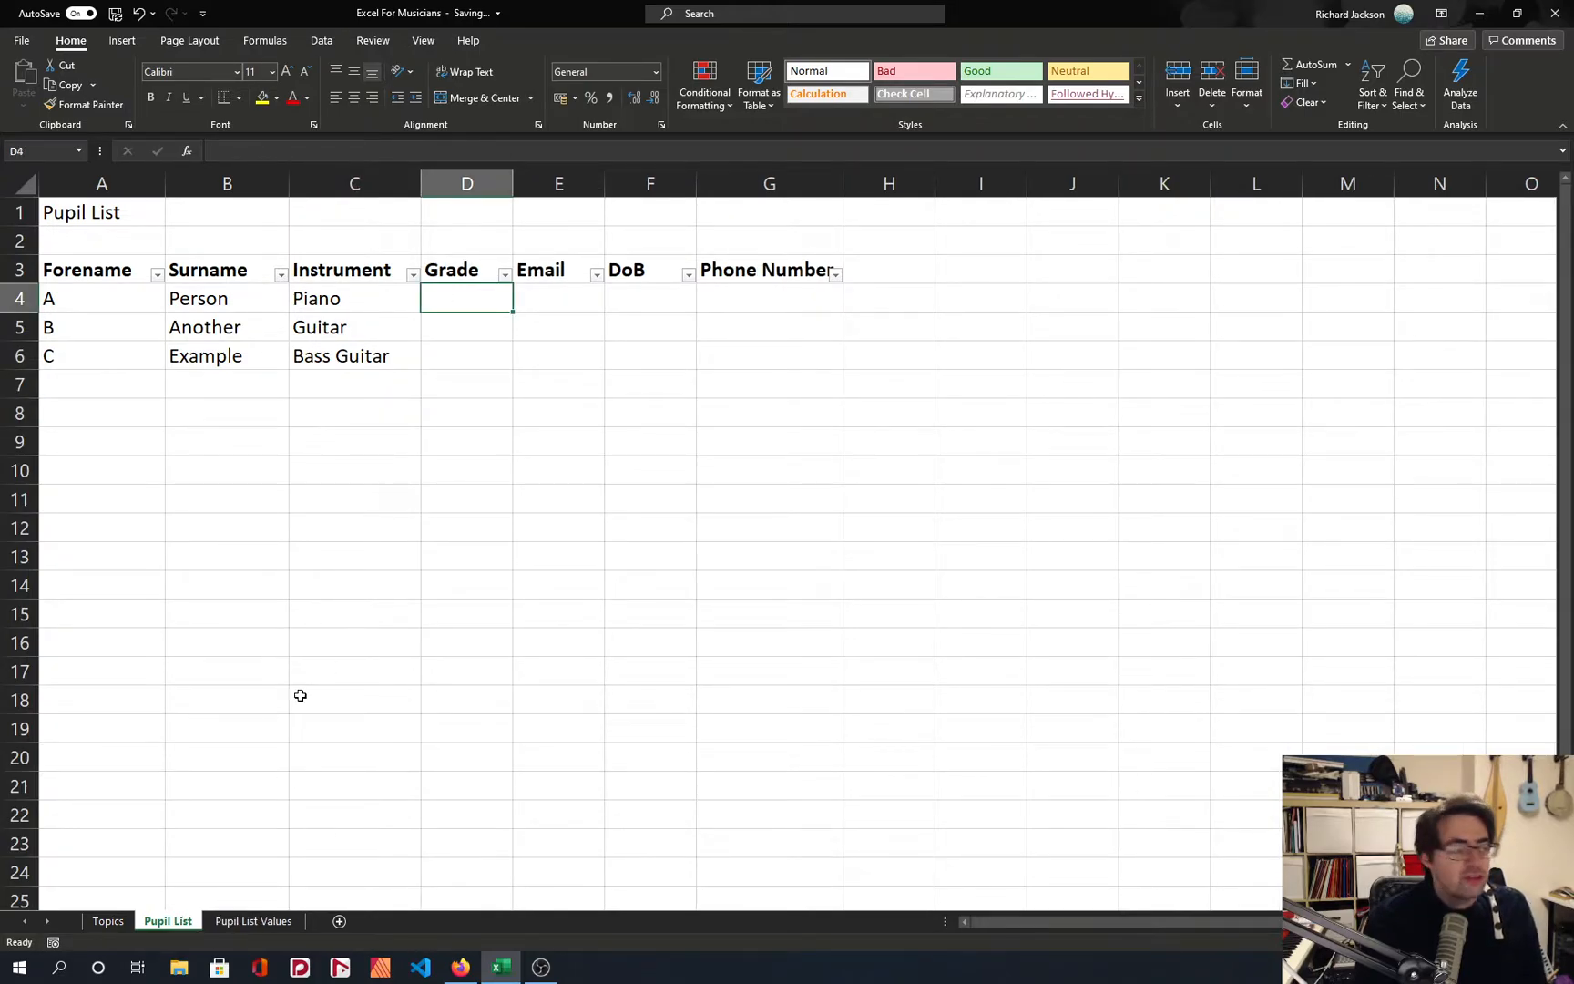
On the Pupil List Values sheet, start a Grades column in B1 with Pre, 1 and 2 below the heading.
{"action": "left_click", "coordinate": [253, 920]}
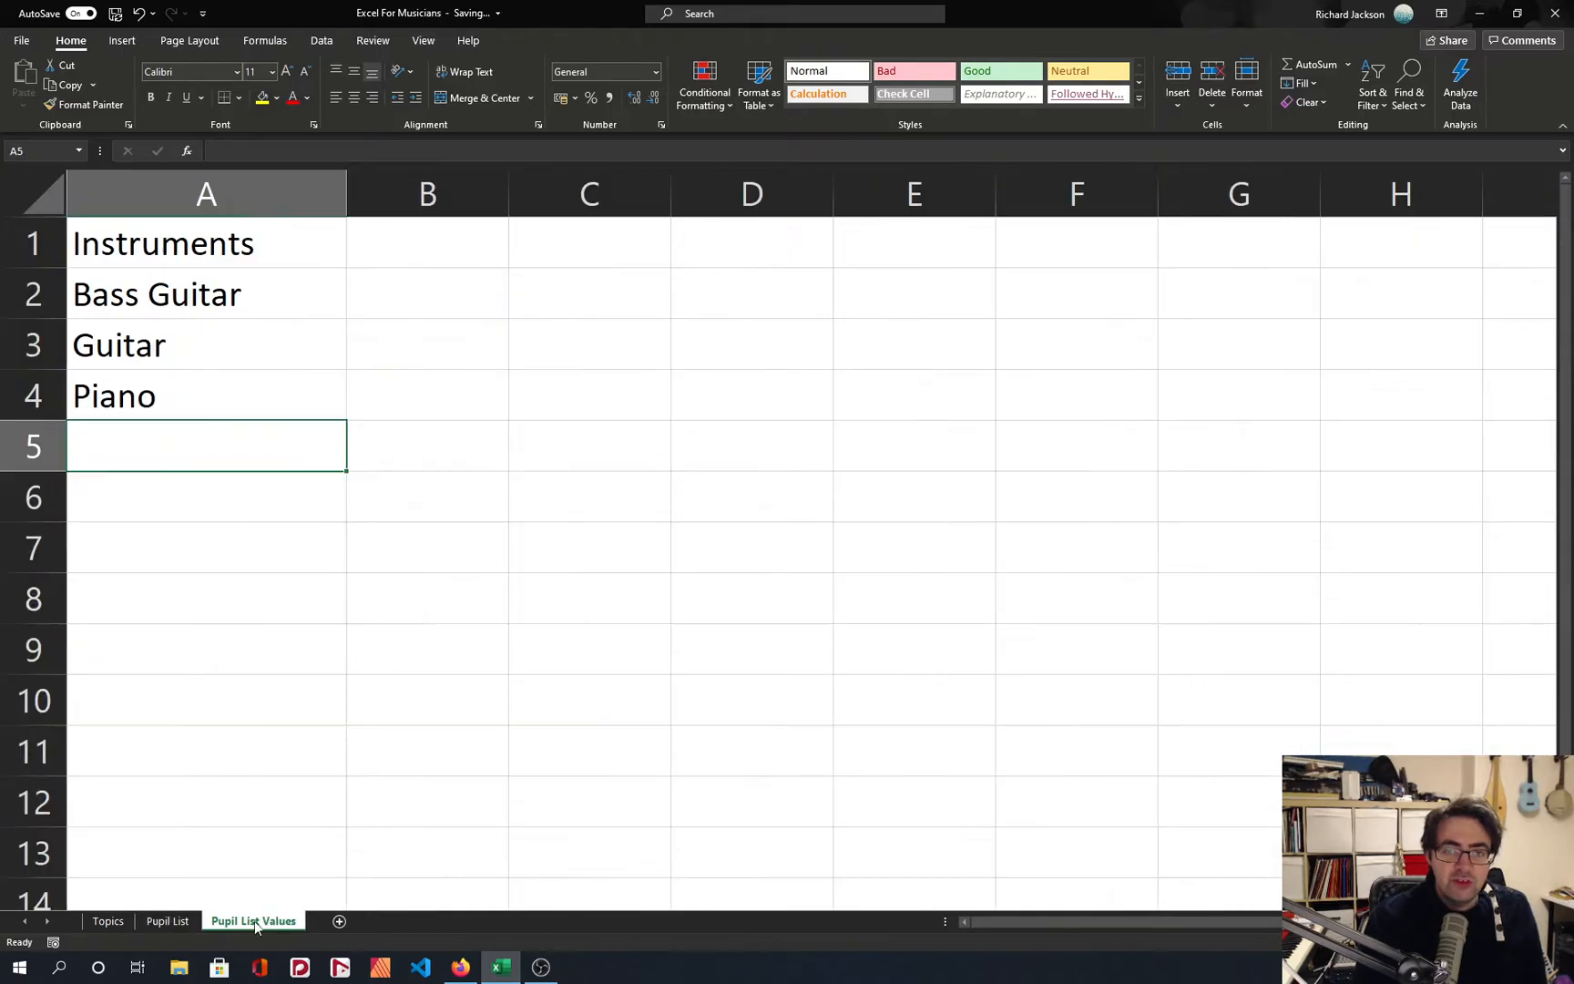
{"action": "left_click", "coordinate": [401, 248]}
{"action": "type", "text": "Grades"}
{"action": "key", "text": "Return"}
{"action": "type", "text": "Pre"}
{"action": "key", "text": "Return"}
{"action": "type", "text": "1"}
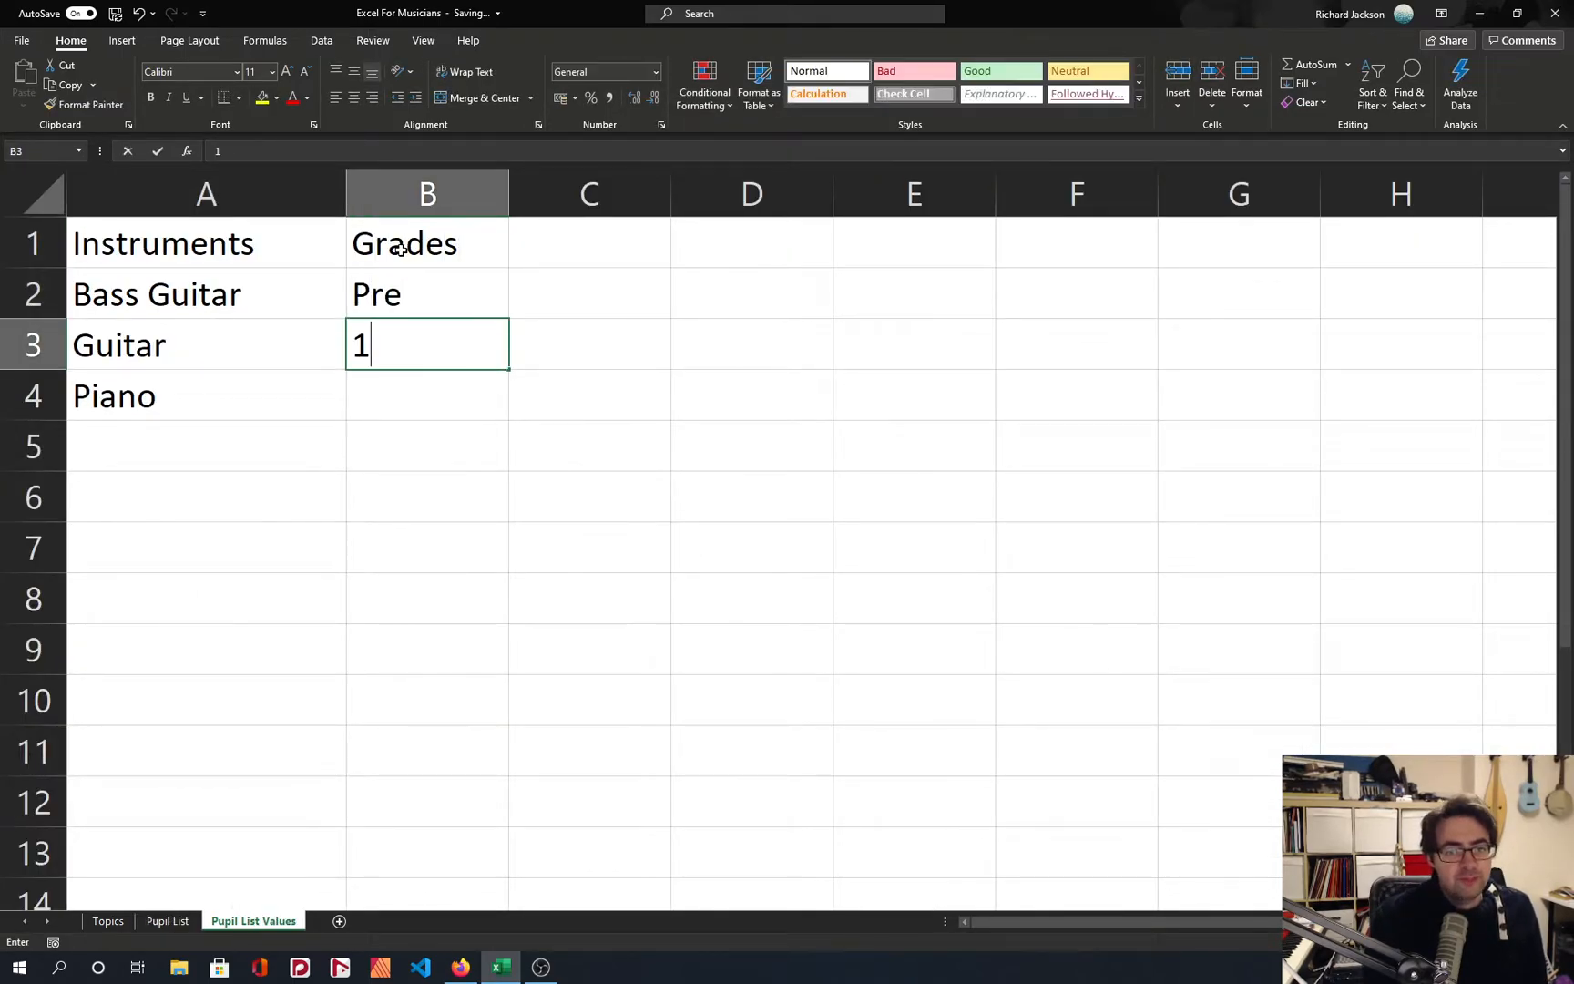
{"action": "key", "text": "Return"}
{"action": "type", "text": "2"}
{"action": "key", "text": "Return"}
{"action": "key", "text": "Left"}
{"action": "type", "text": "3"}
{"action": "key", "text": "Return"}
{"action": "key", "text": "Up"}
{"action": "key", "text": "Delete"}
{"action": "key", "text": "Right"}
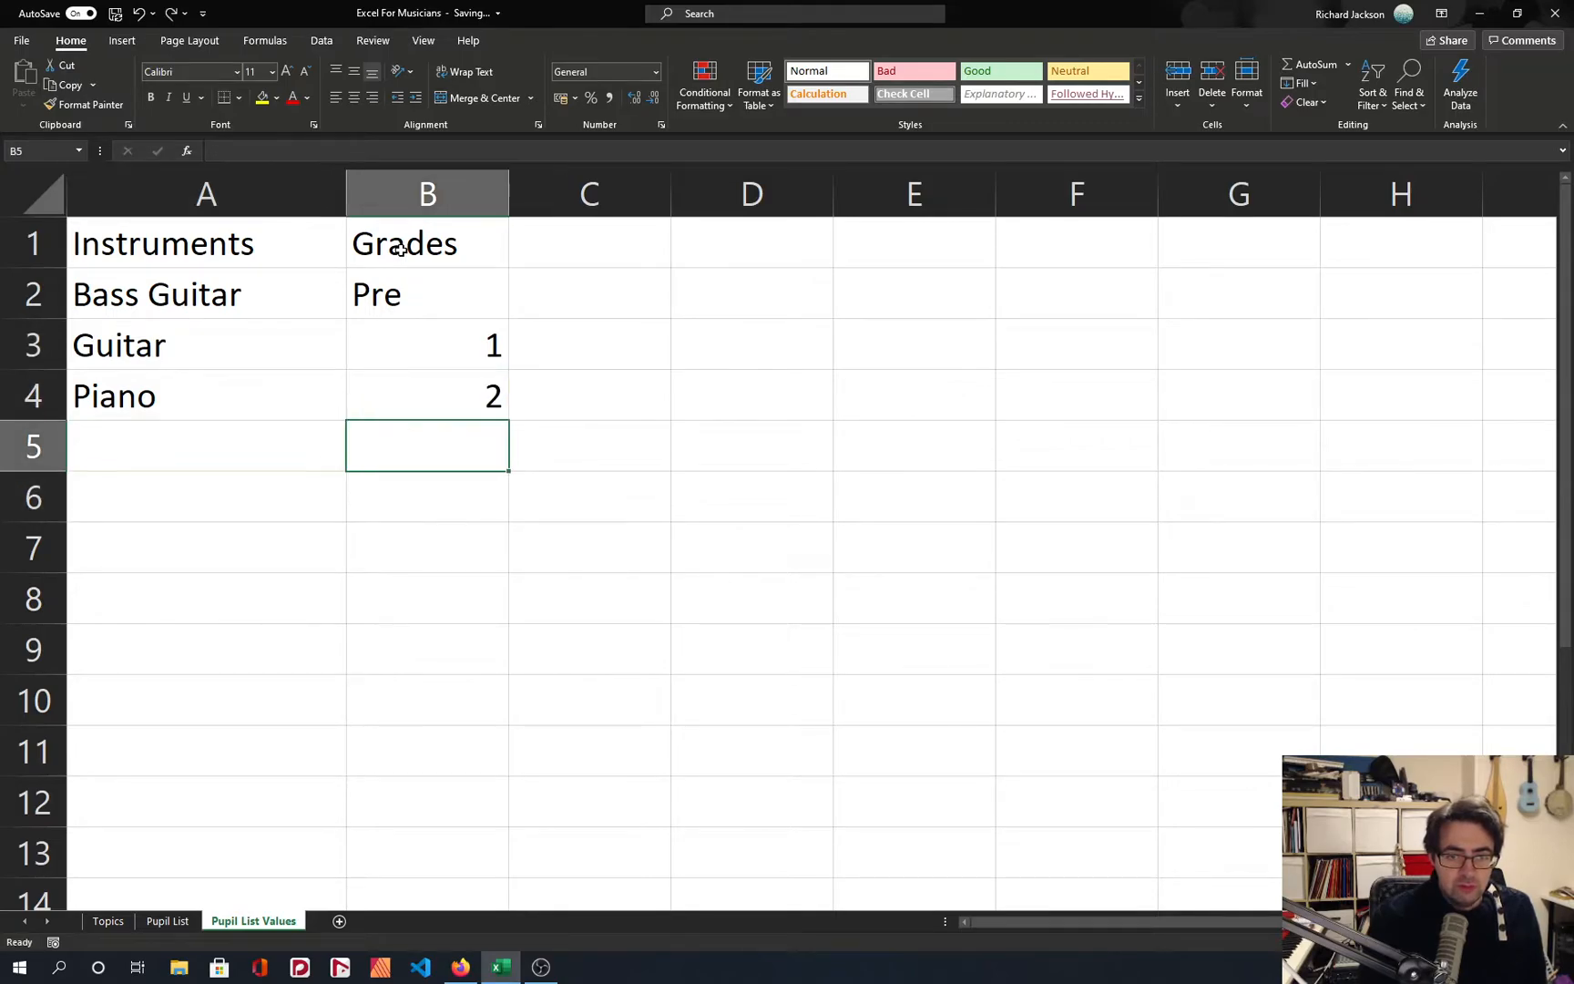
Continue the Grades list with the values 3 to 8 in cells B5 to B10.
{"action": "type", "text": "3"}
{"action": "key", "text": "Return"}
{"action": "type", "text": "4"}
{"action": "key", "text": "Return"}
{"action": "type", "text": "5"}
{"action": "key", "text": "Return"}
{"action": "type", "text": "6"}
{"action": "key", "text": "Return"}
{"action": "type", "text": "7"}
{"action": "key", "text": "Return"}
{"action": "type", "text": "8"}
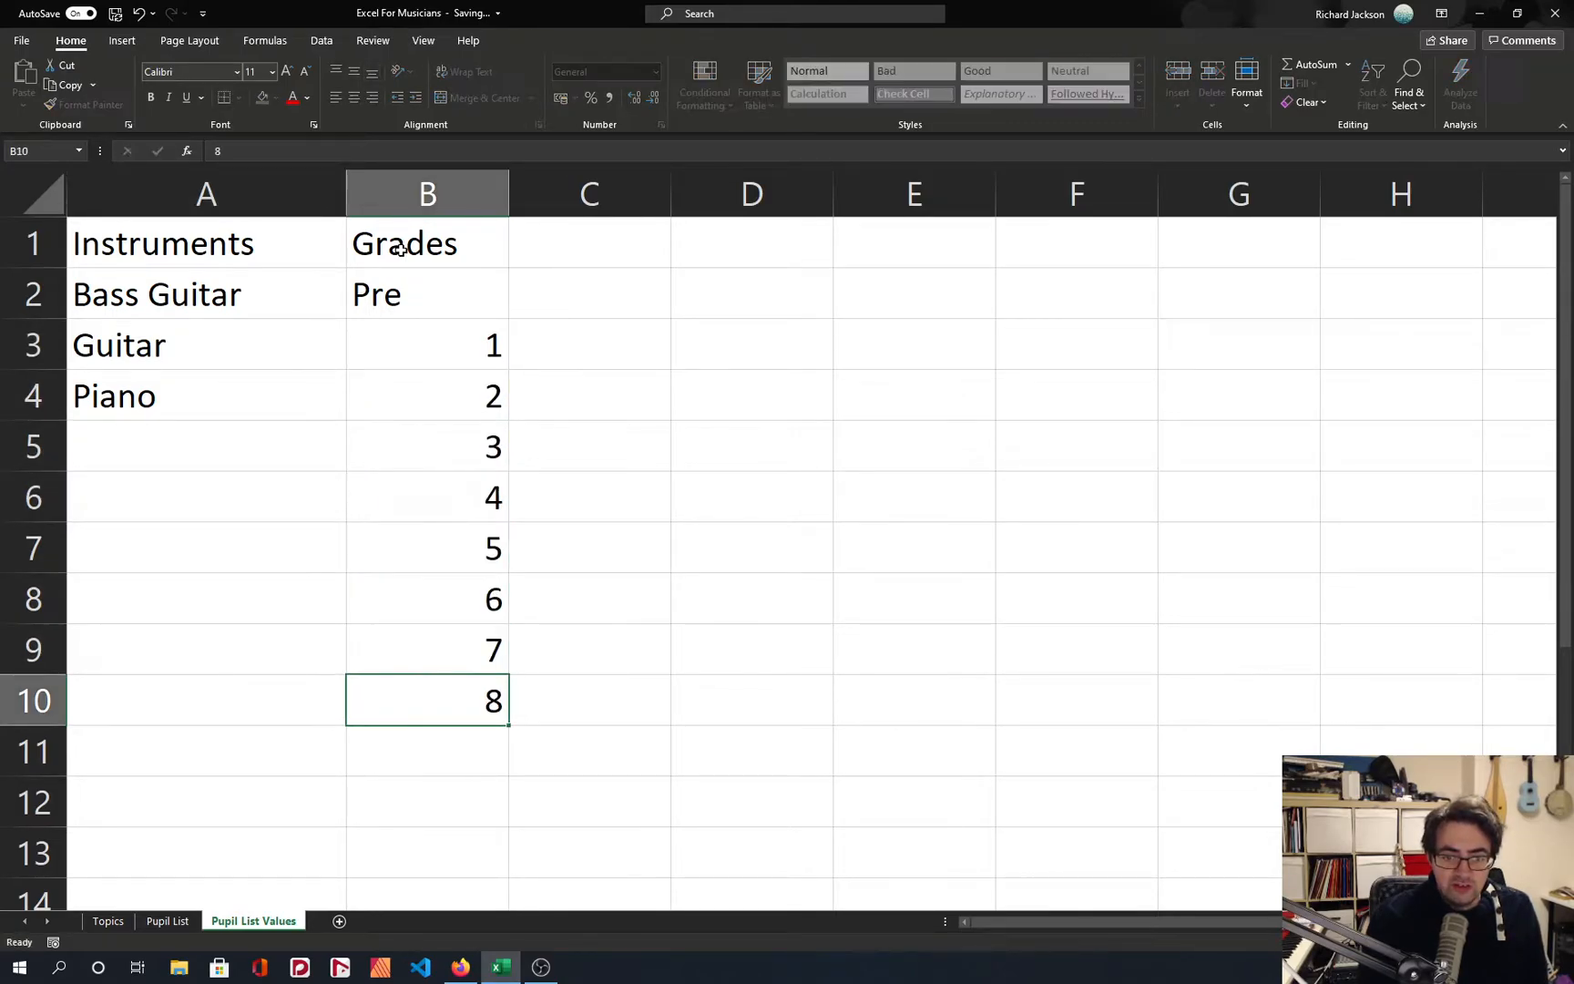
{"action": "key", "text": "Return"}
Add Pro as the last entry of the Grades list in cell B11.
{"action": "type", "text": "8+"}
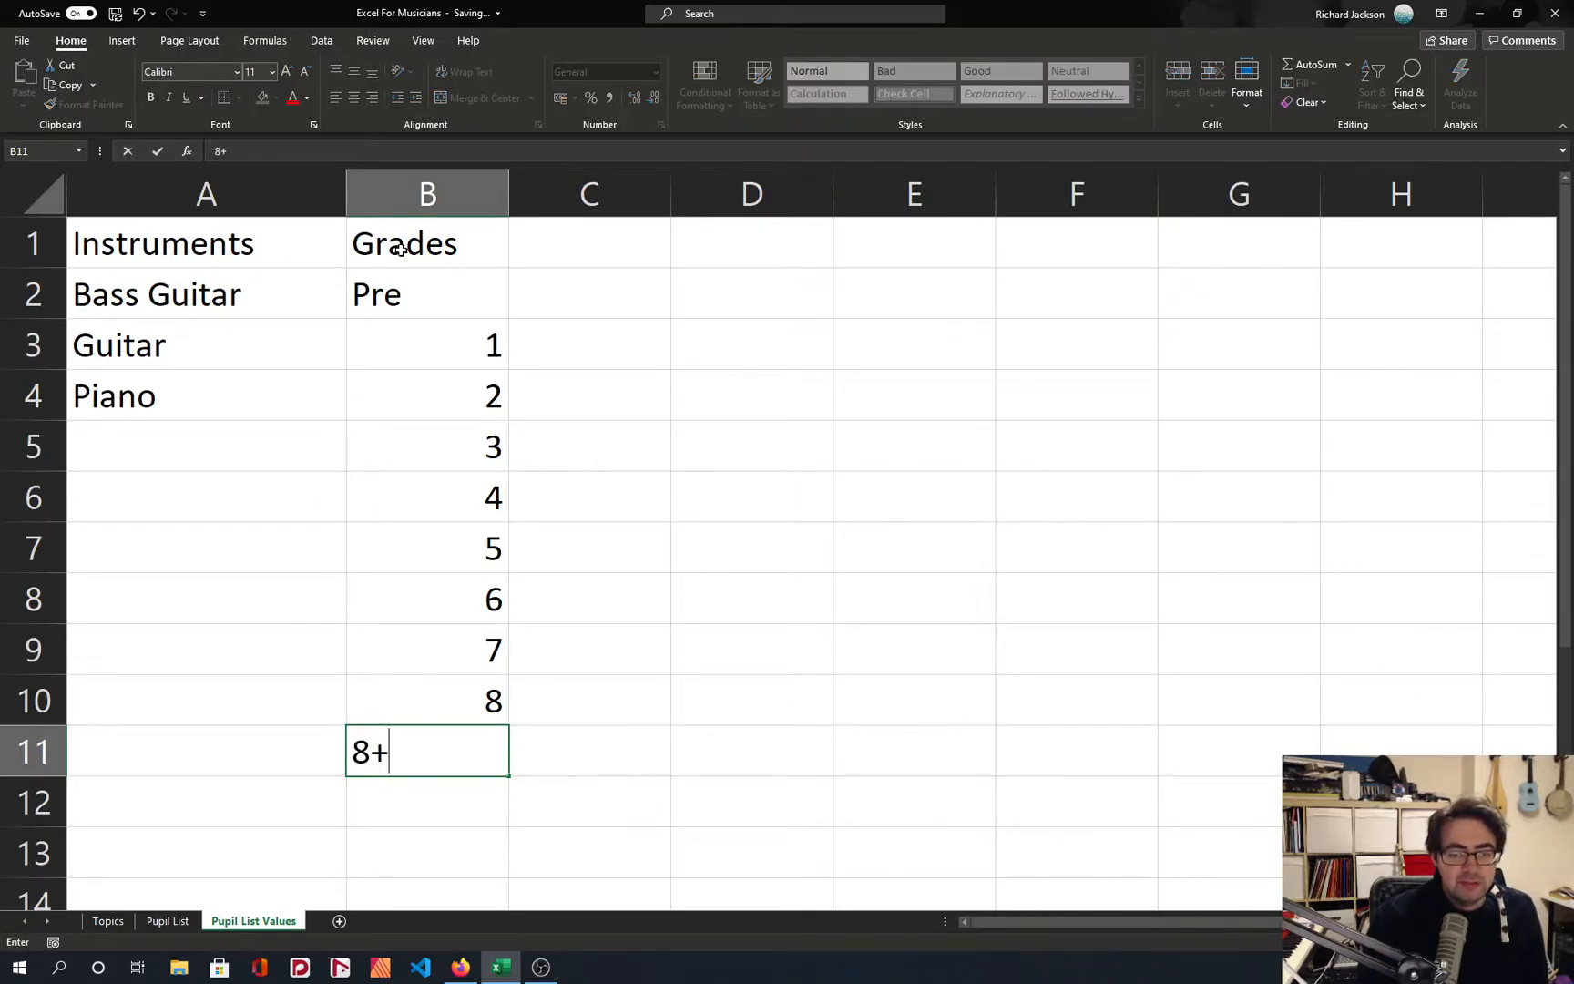
{"action": "key", "text": "Return"}
{"action": "key", "text": "Up"}
{"action": "type", "text": "Pro"}
{"action": "key", "text": "Return"}
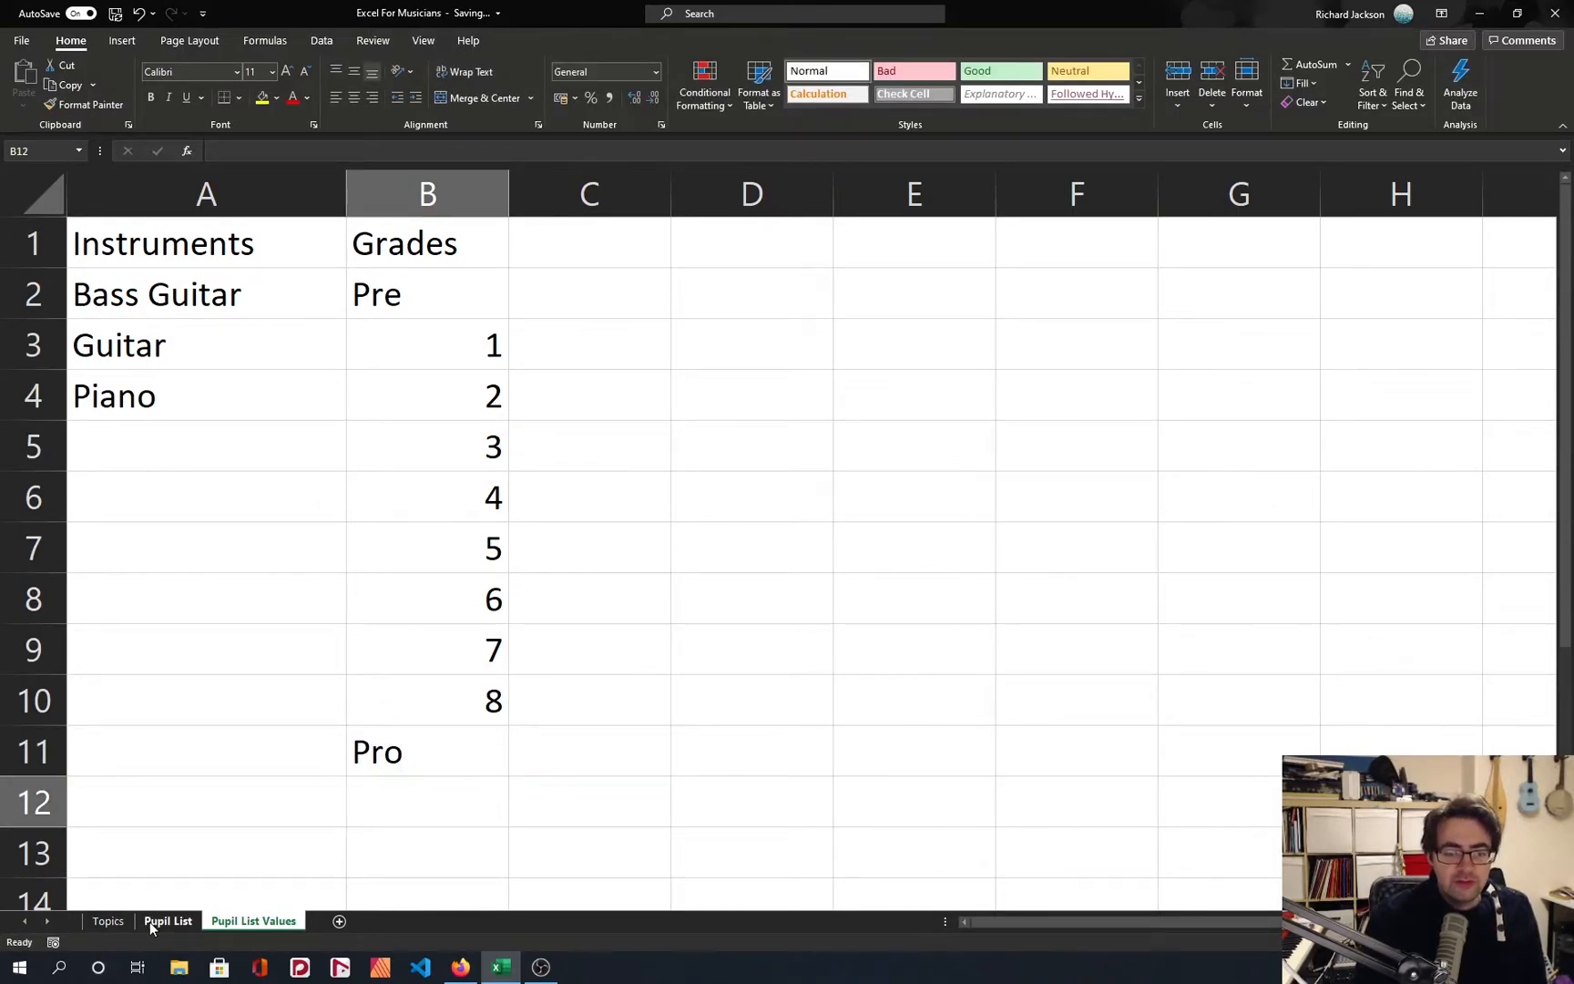
Review the grade values from Pre to Pro on the Pupil List Values sheet.
{"action": "left_click", "coordinate": [168, 920]}
{"action": "left_click", "coordinate": [255, 920]}
{"action": "left_click_drag", "start_coordinate": [446, 295], "coordinate": [451, 728]}
{"action": "left_click", "coordinate": [451, 728]}
{"action": "left_click", "coordinate": [445, 651]}
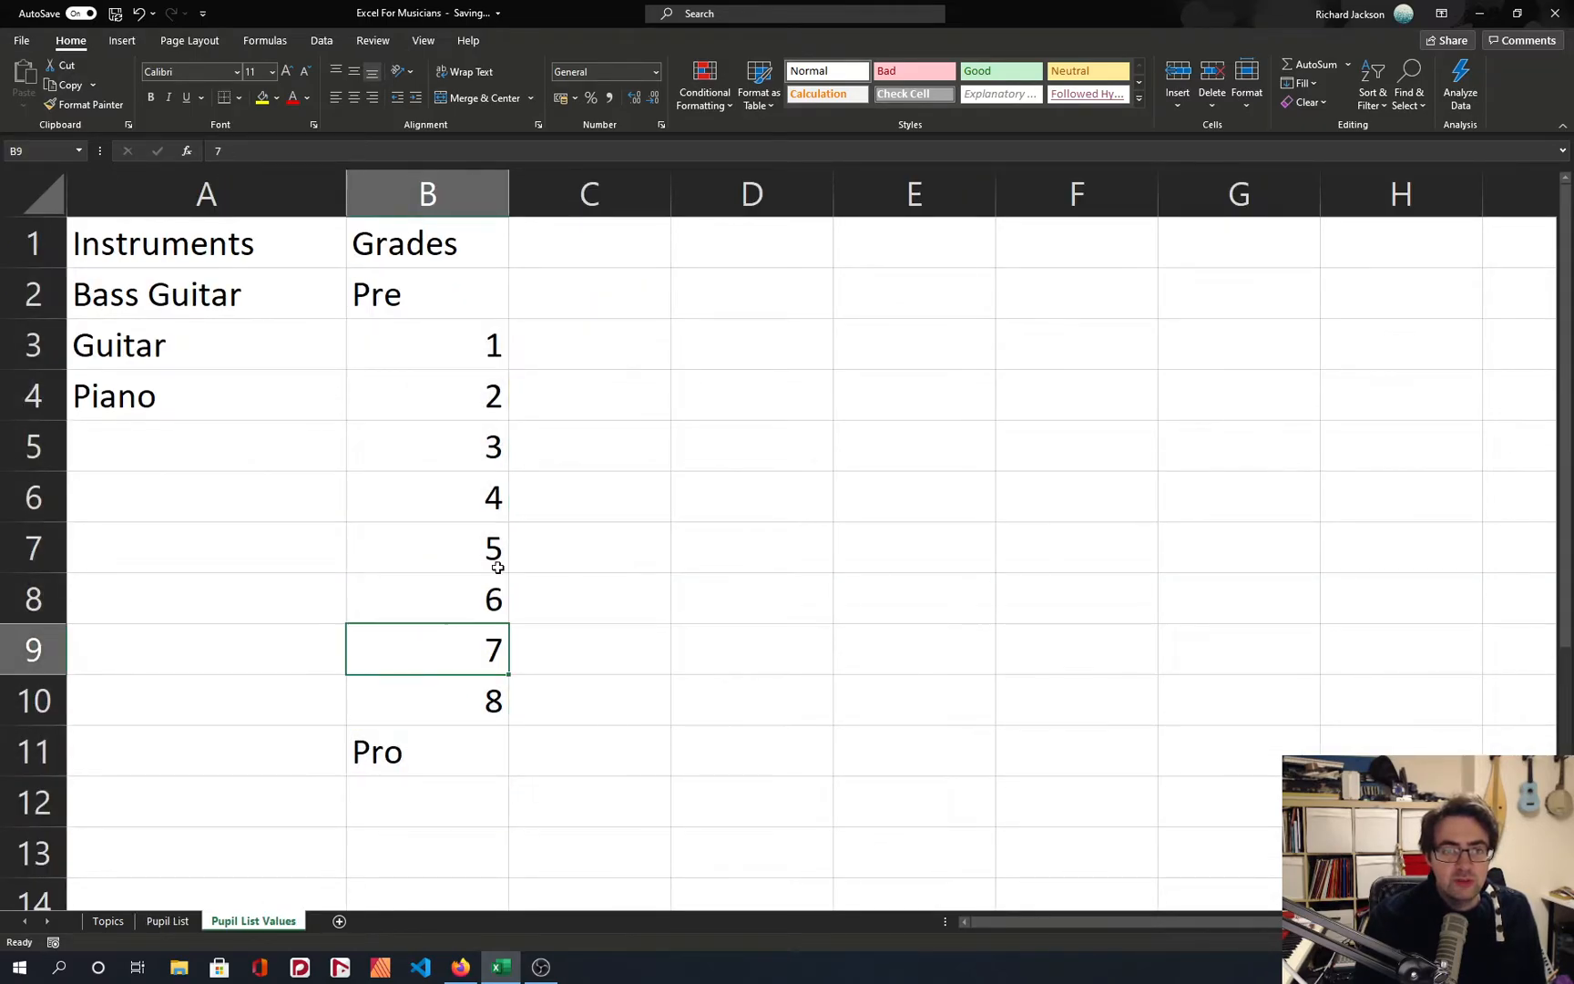
{"action": "left_click", "coordinate": [430, 285]}
Apply List data validation to Grade cell D4 on the Pupil List sheet, with source ='Pupil List Values'!$B$2:$B$11.
{"action": "left_click", "coordinate": [167, 921]}
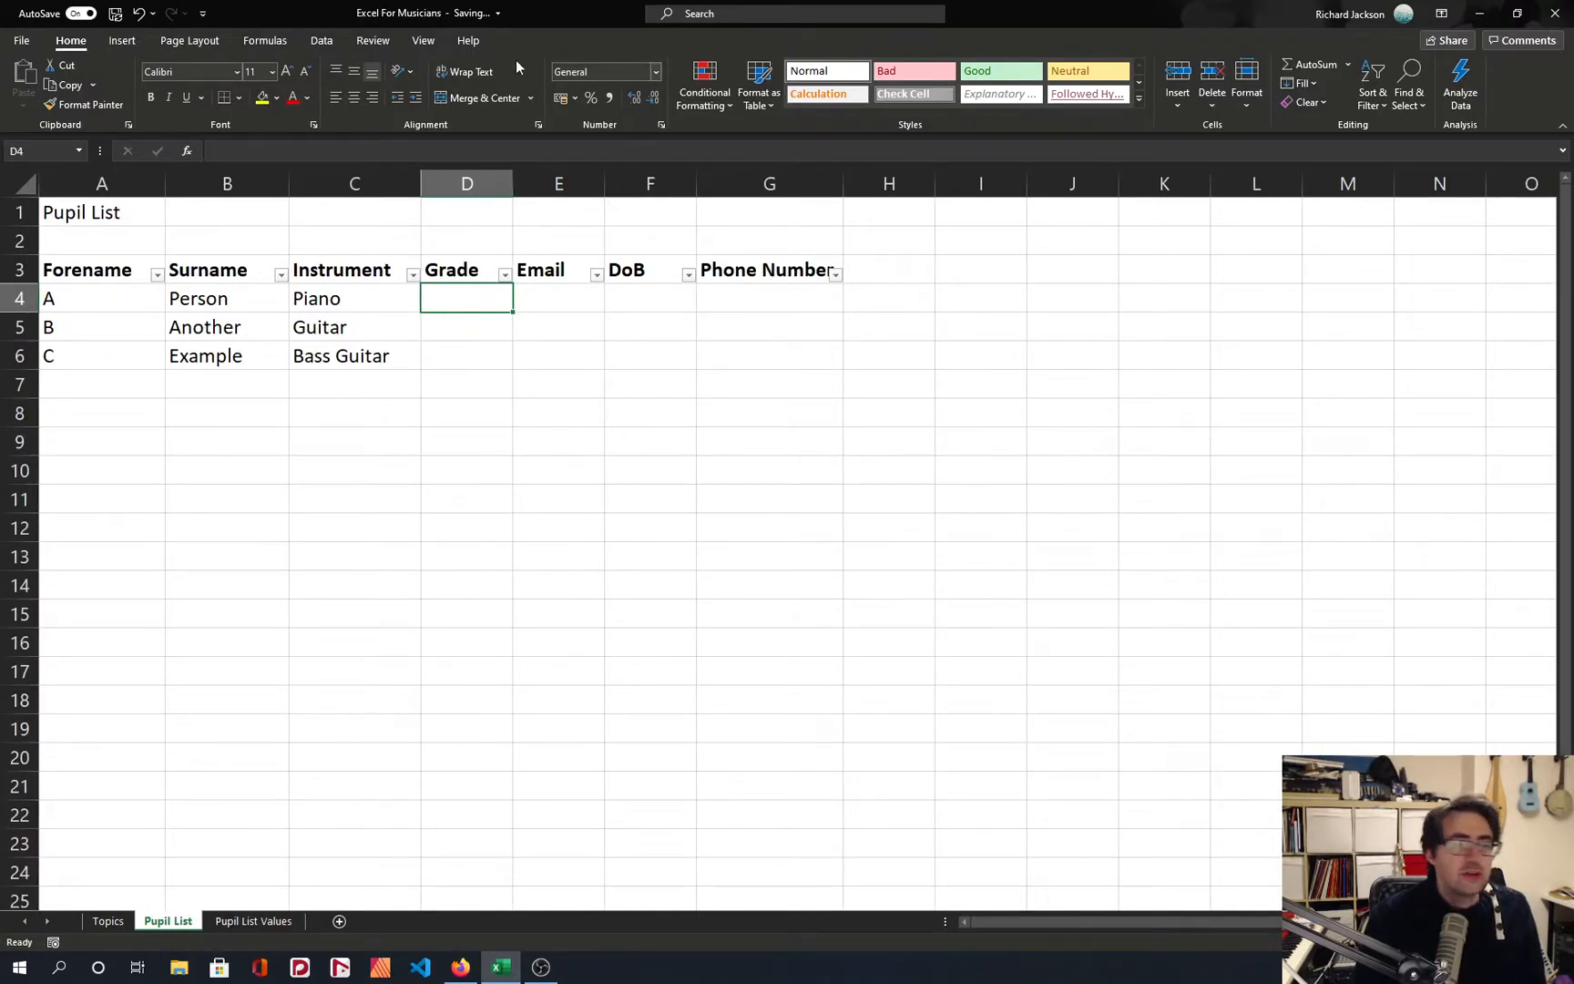
{"action": "left_click", "coordinate": [322, 40]}
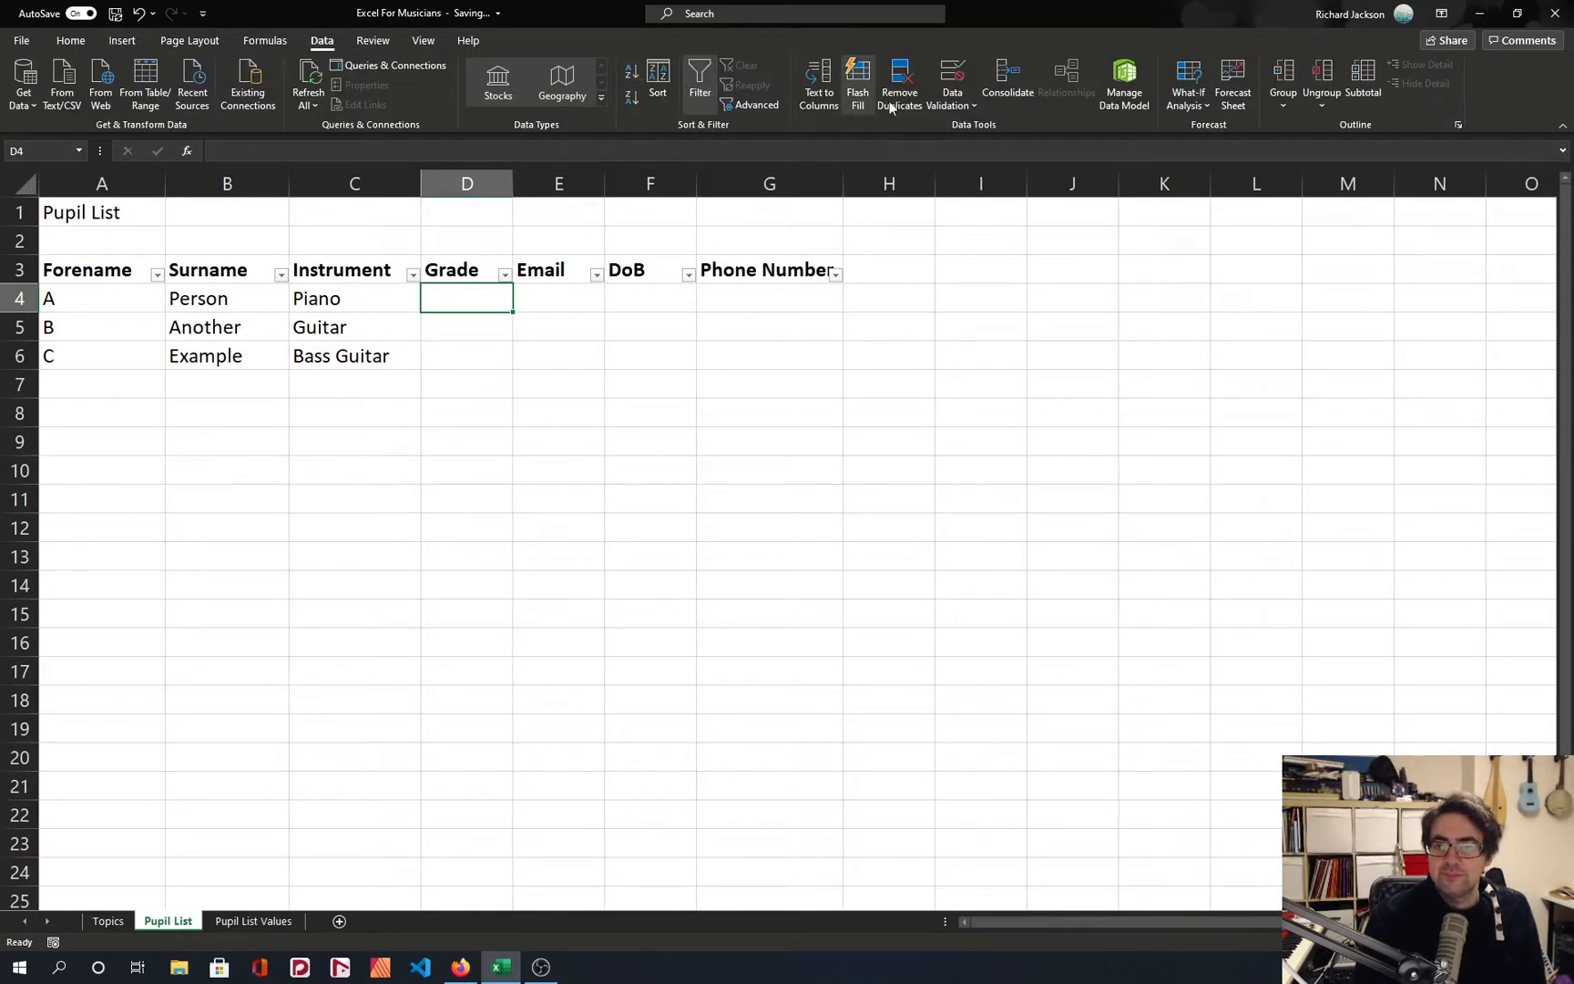
{"action": "left_click", "coordinate": [952, 100]}
{"action": "left_click", "coordinate": [952, 127]}
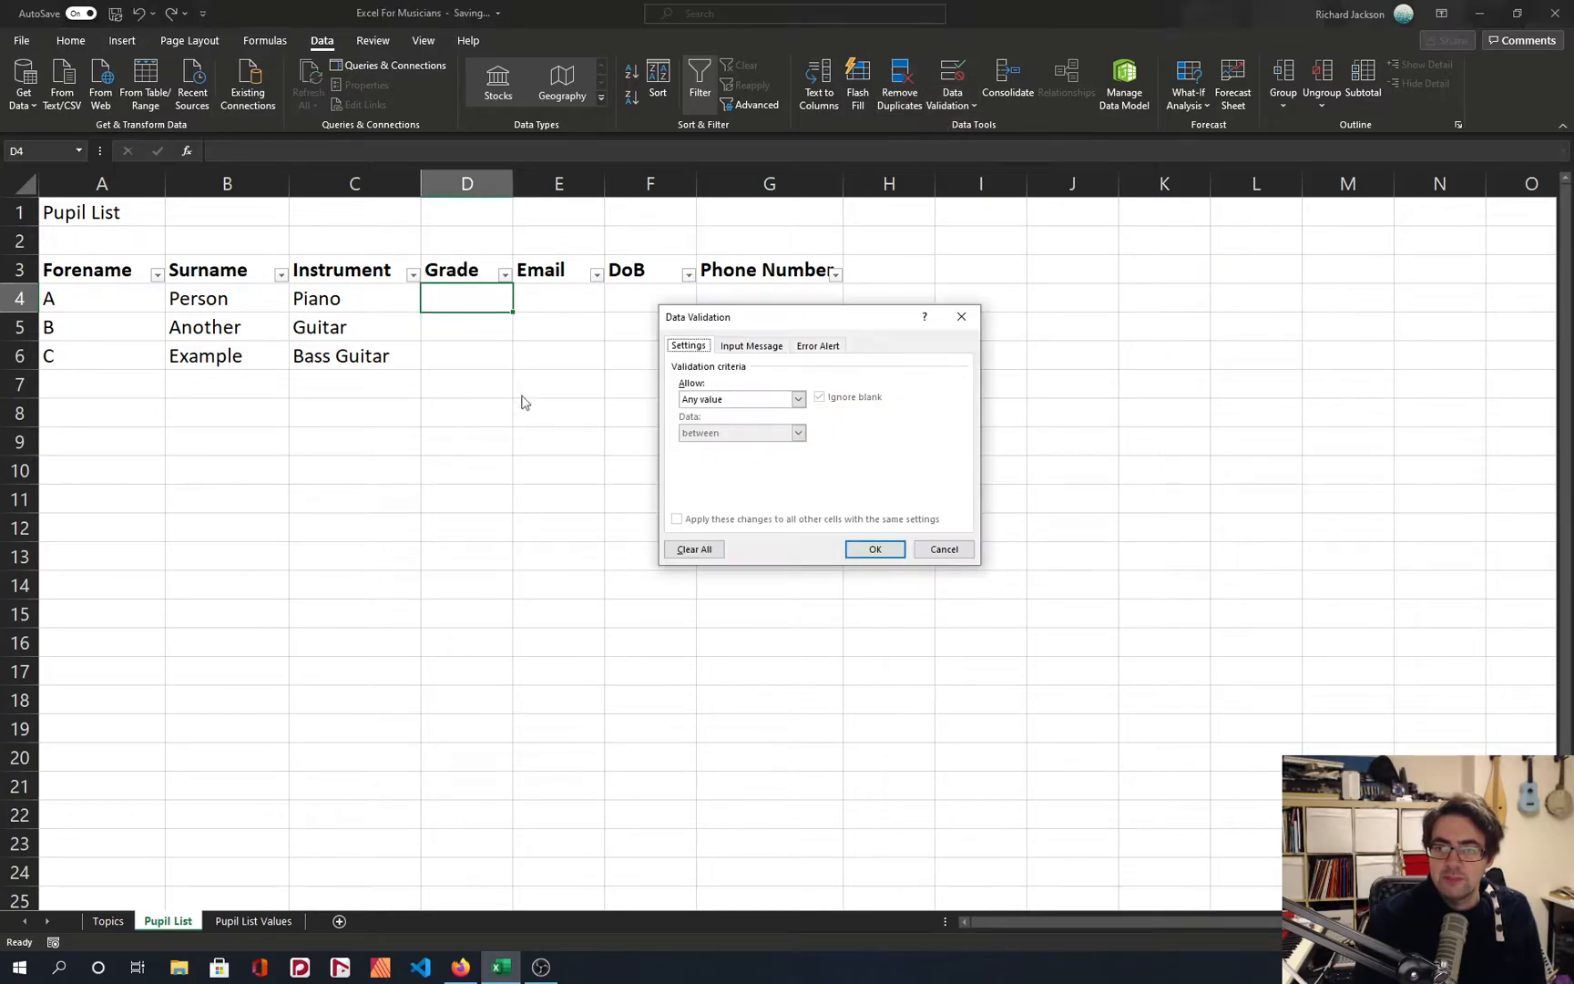
{"action": "left_click", "coordinate": [732, 401]}
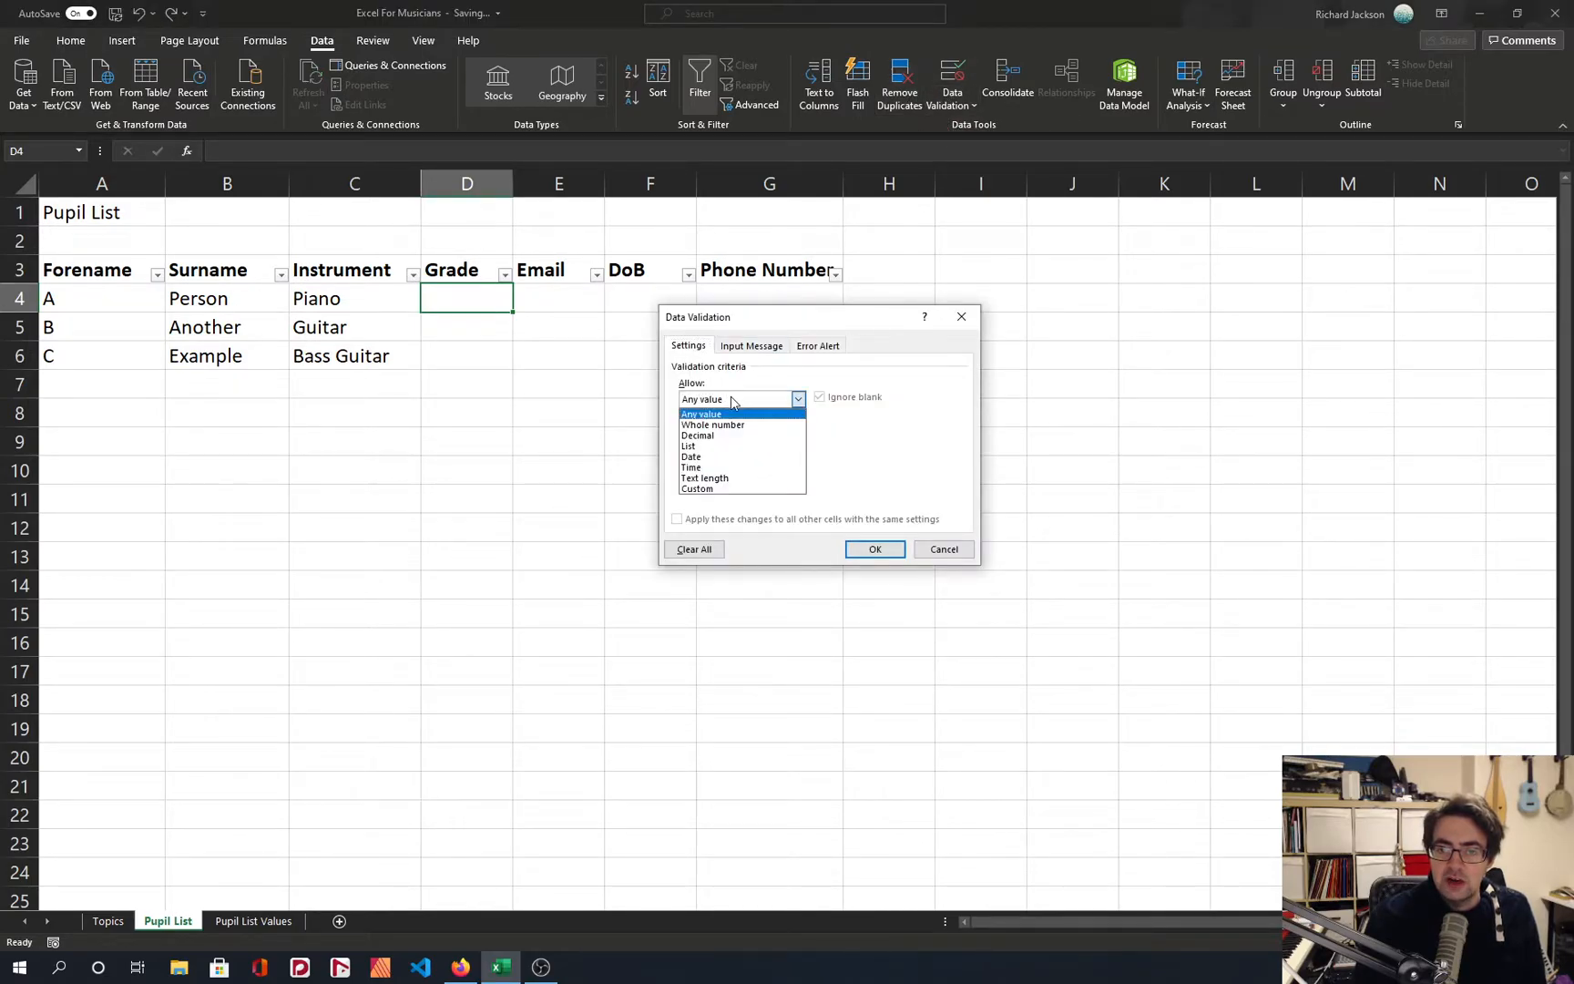
{"action": "left_click", "coordinate": [732, 446]}
{"action": "left_click", "coordinate": [894, 462]}
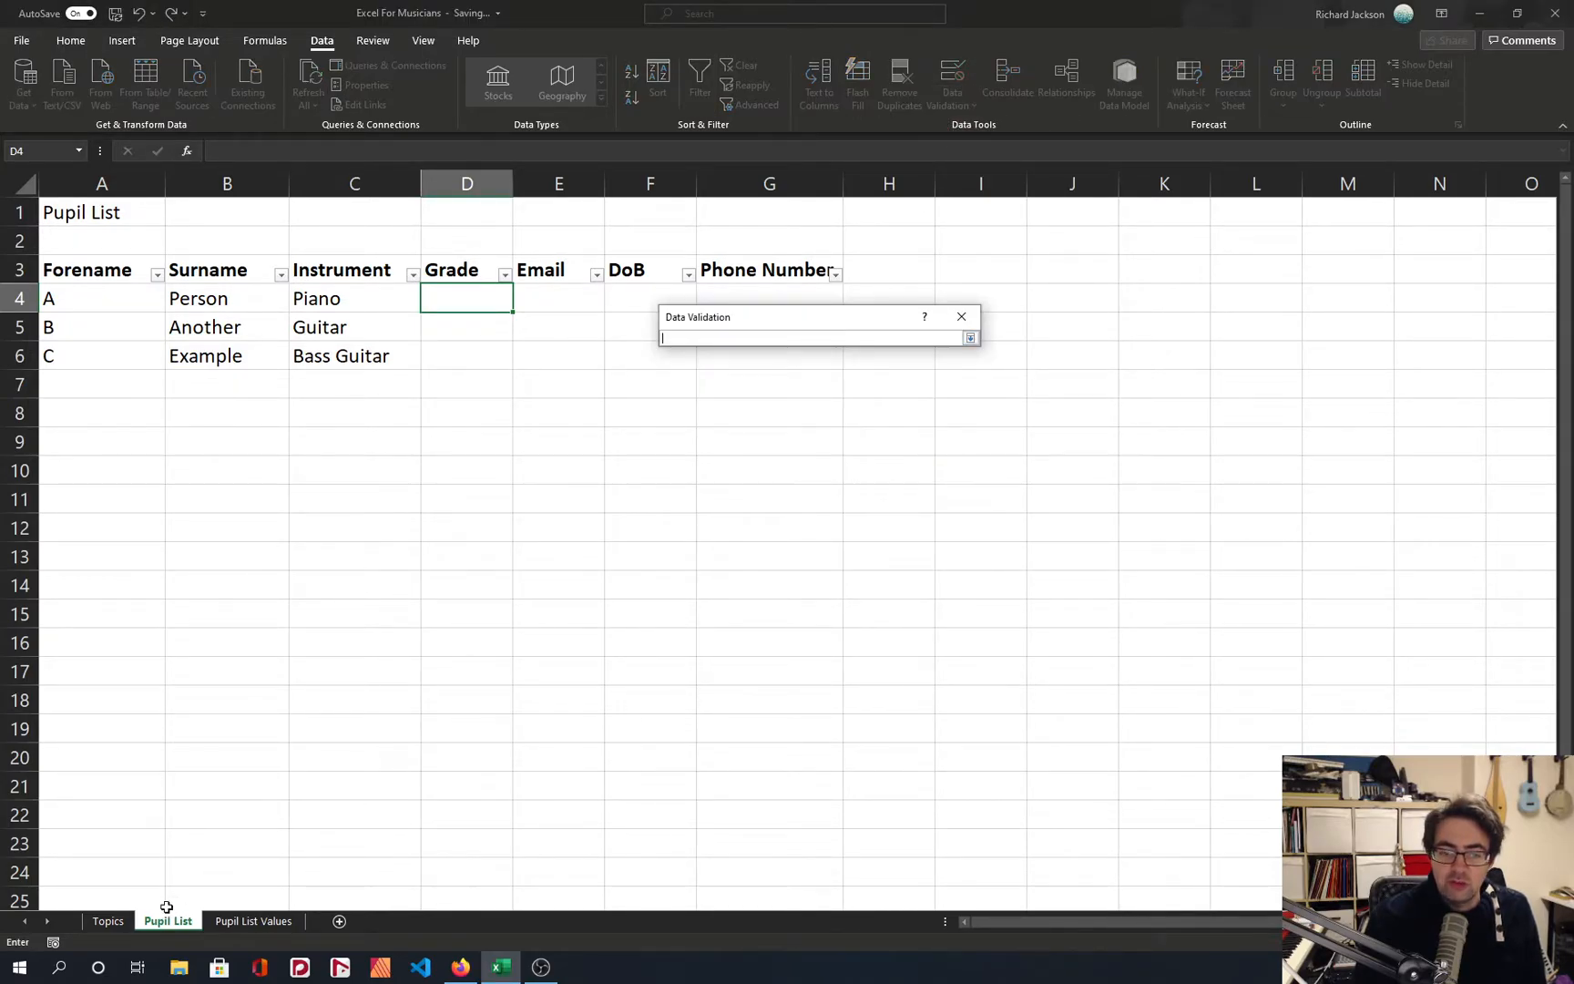
{"action": "left_click", "coordinate": [260, 921]}
{"action": "left_click_drag", "start_coordinate": [397, 290], "coordinate": [433, 760]}
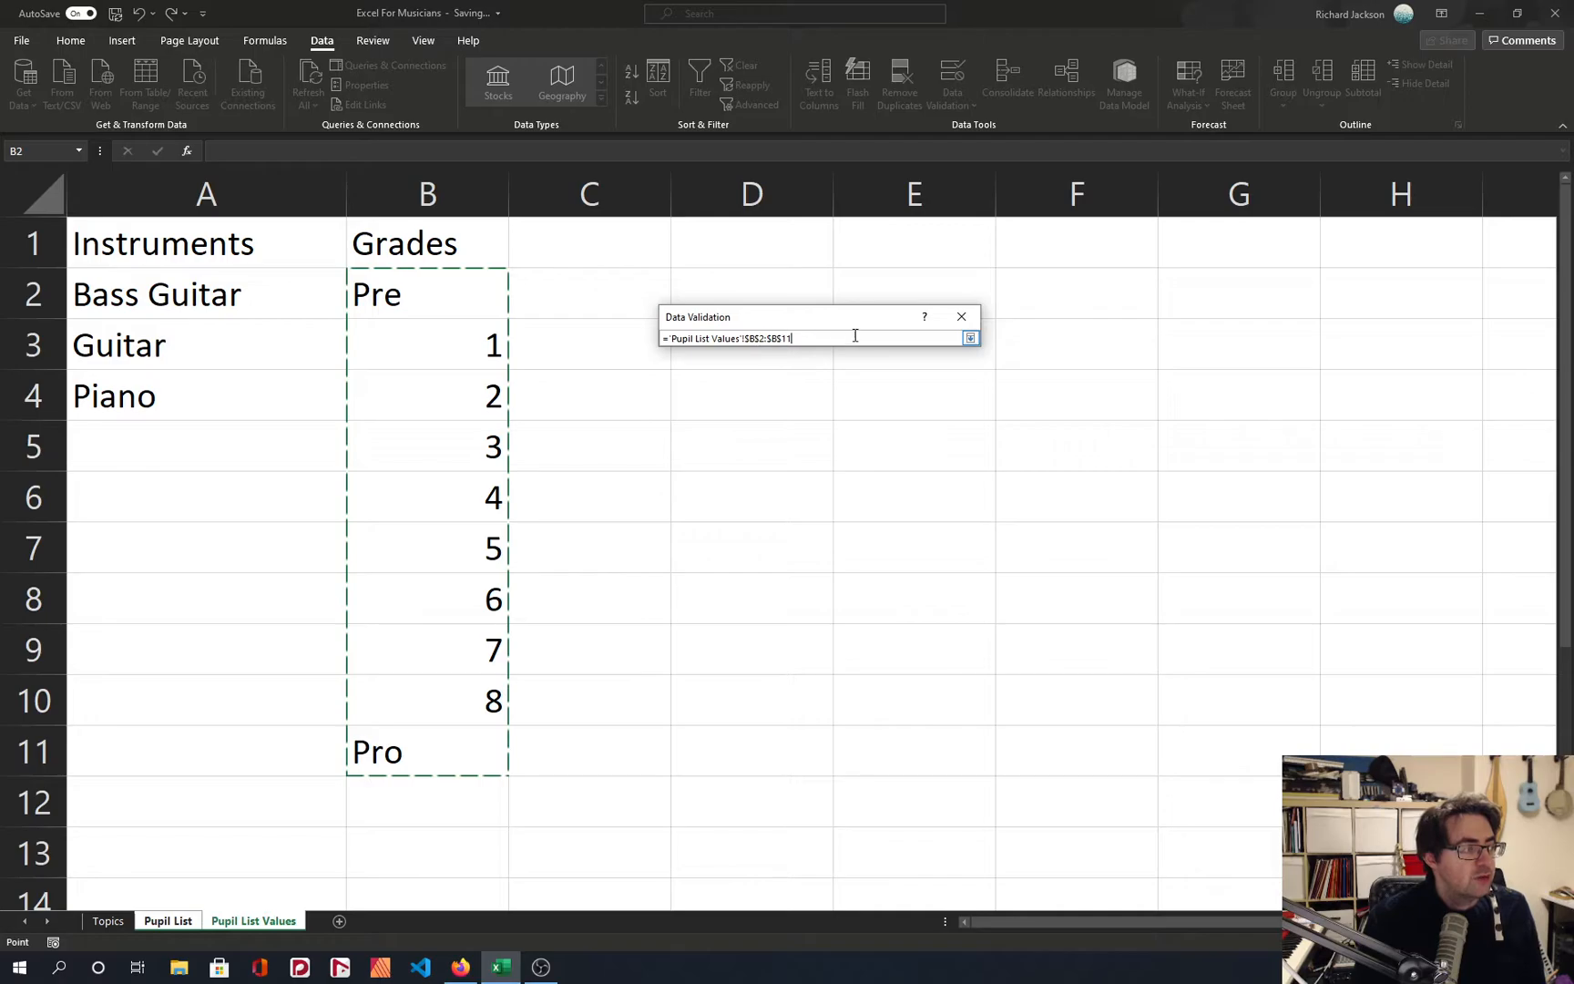
{"action": "key", "text": "Return"}
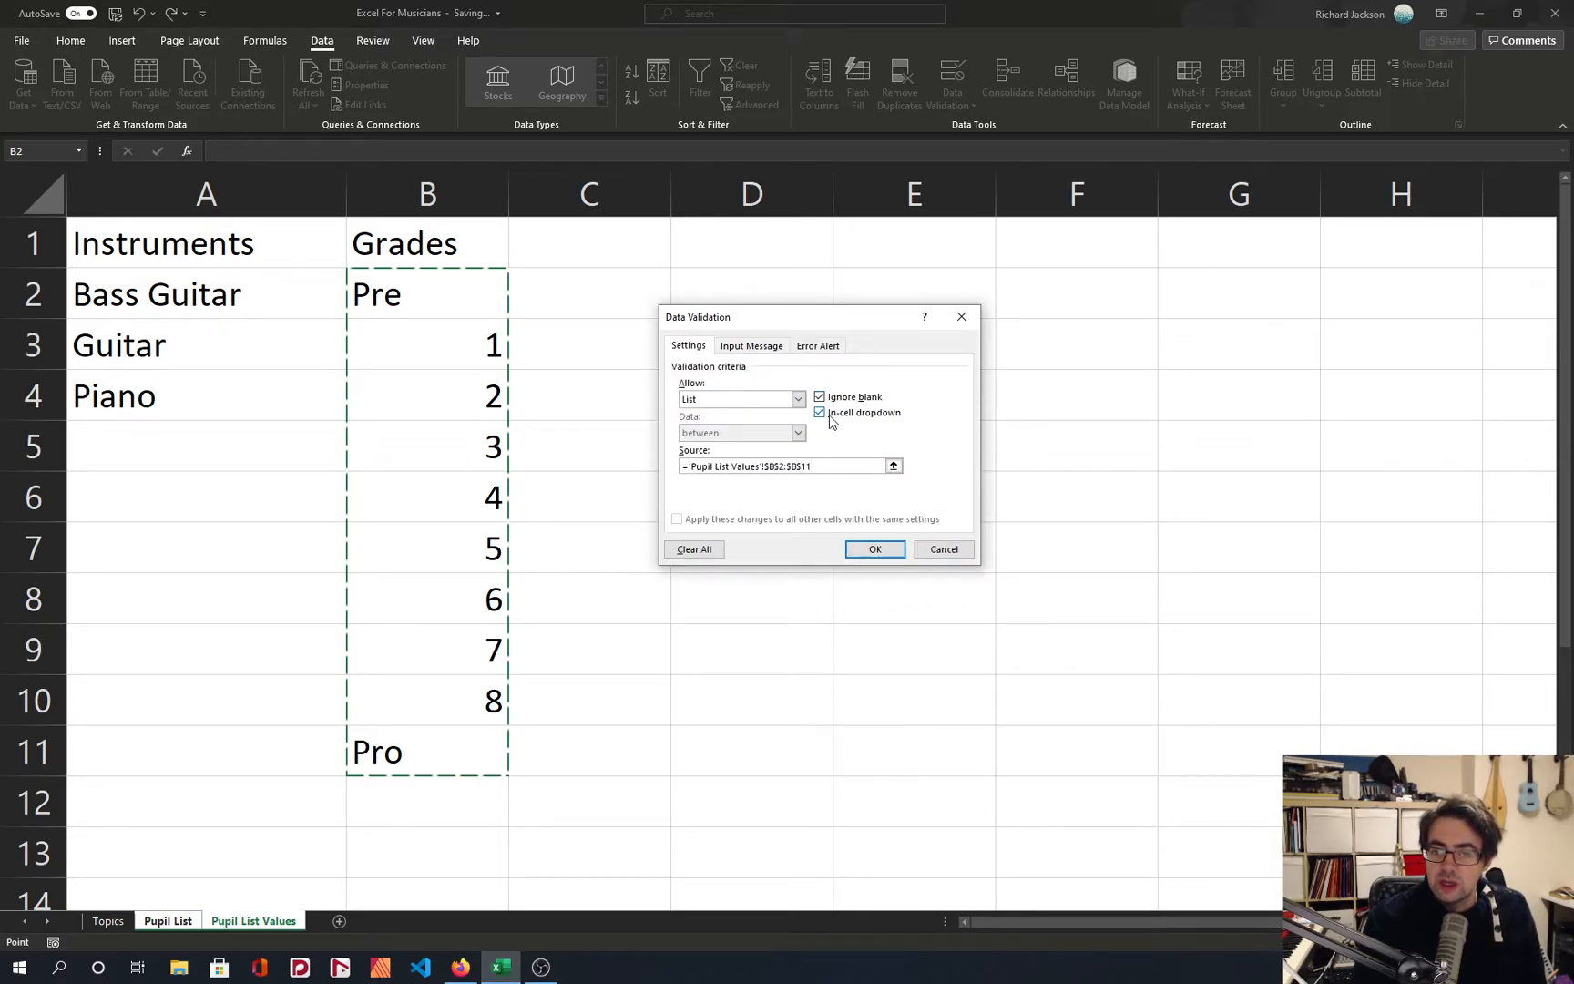
{"action": "left_click", "coordinate": [874, 550]}
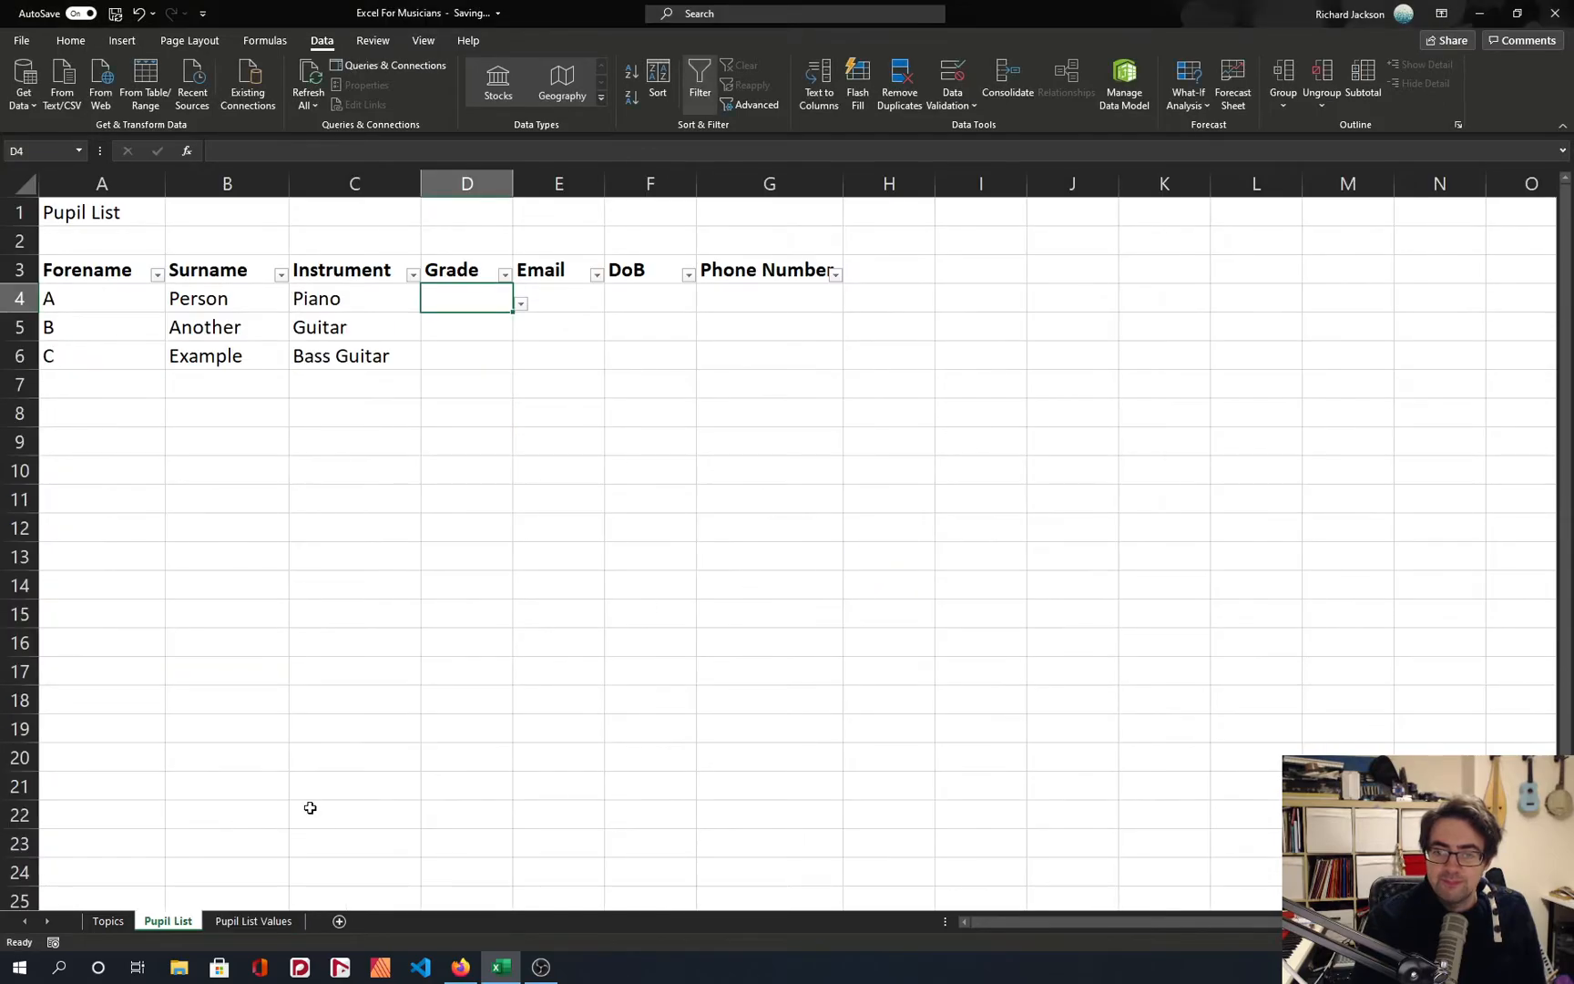
Choose grade 4 from the drop-down list of cell D4 and move to cell D5.
{"action": "left_click", "coordinate": [521, 304]}
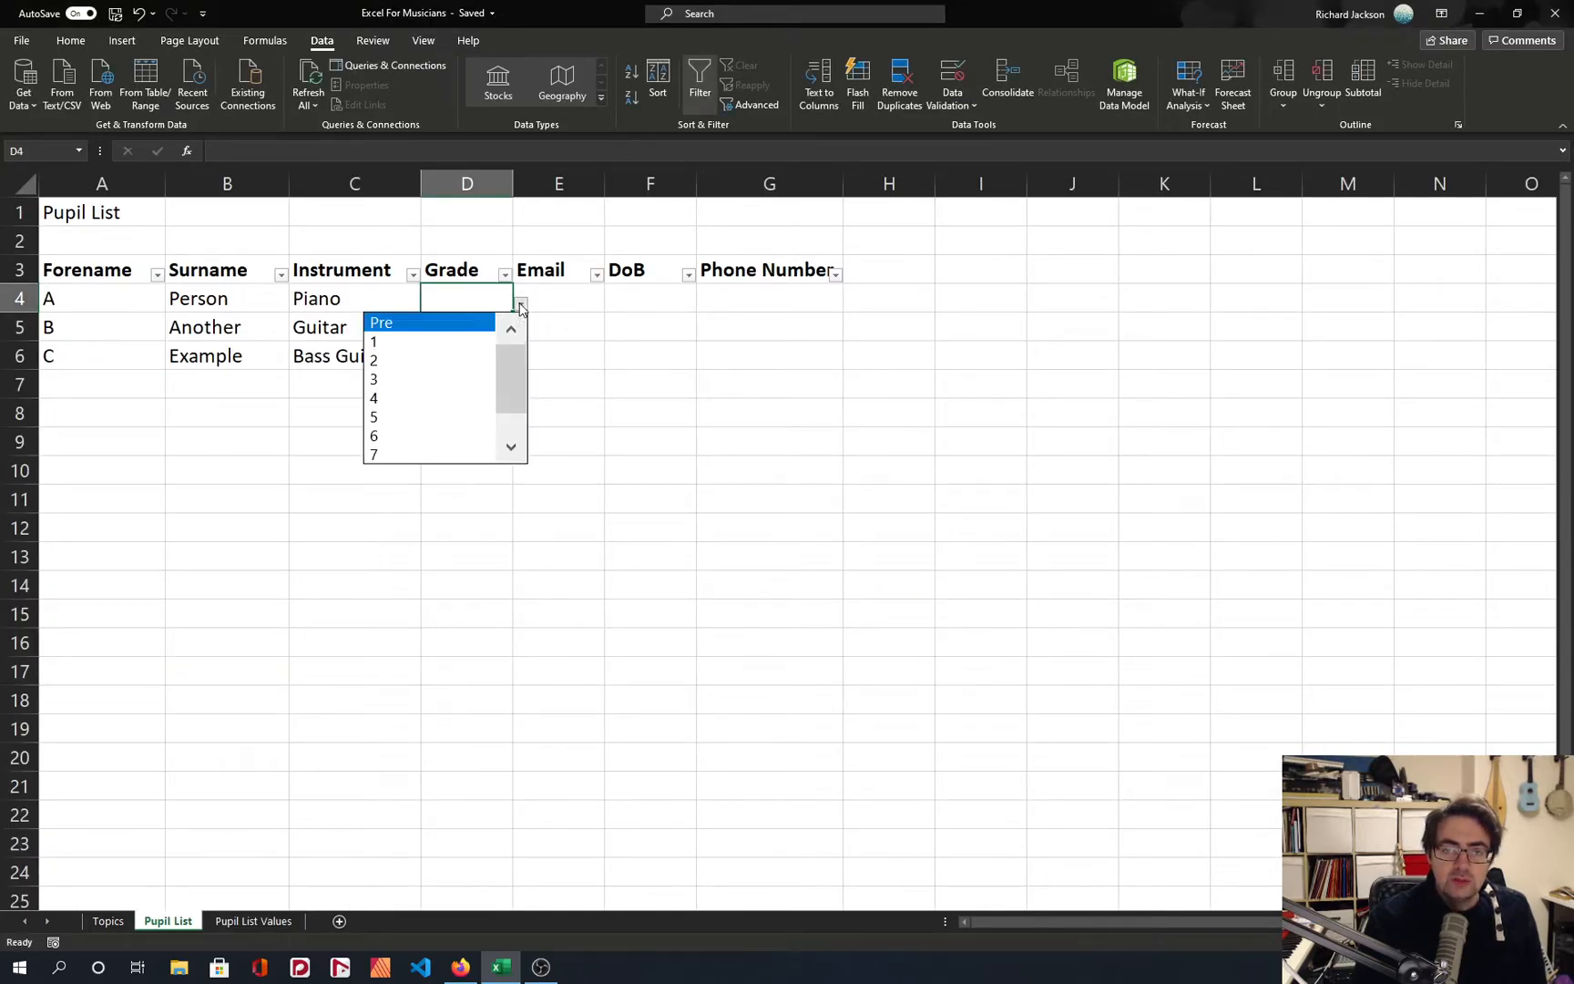
{"action": "left_click", "coordinate": [453, 398]}
{"action": "left_click", "coordinate": [507, 327]}
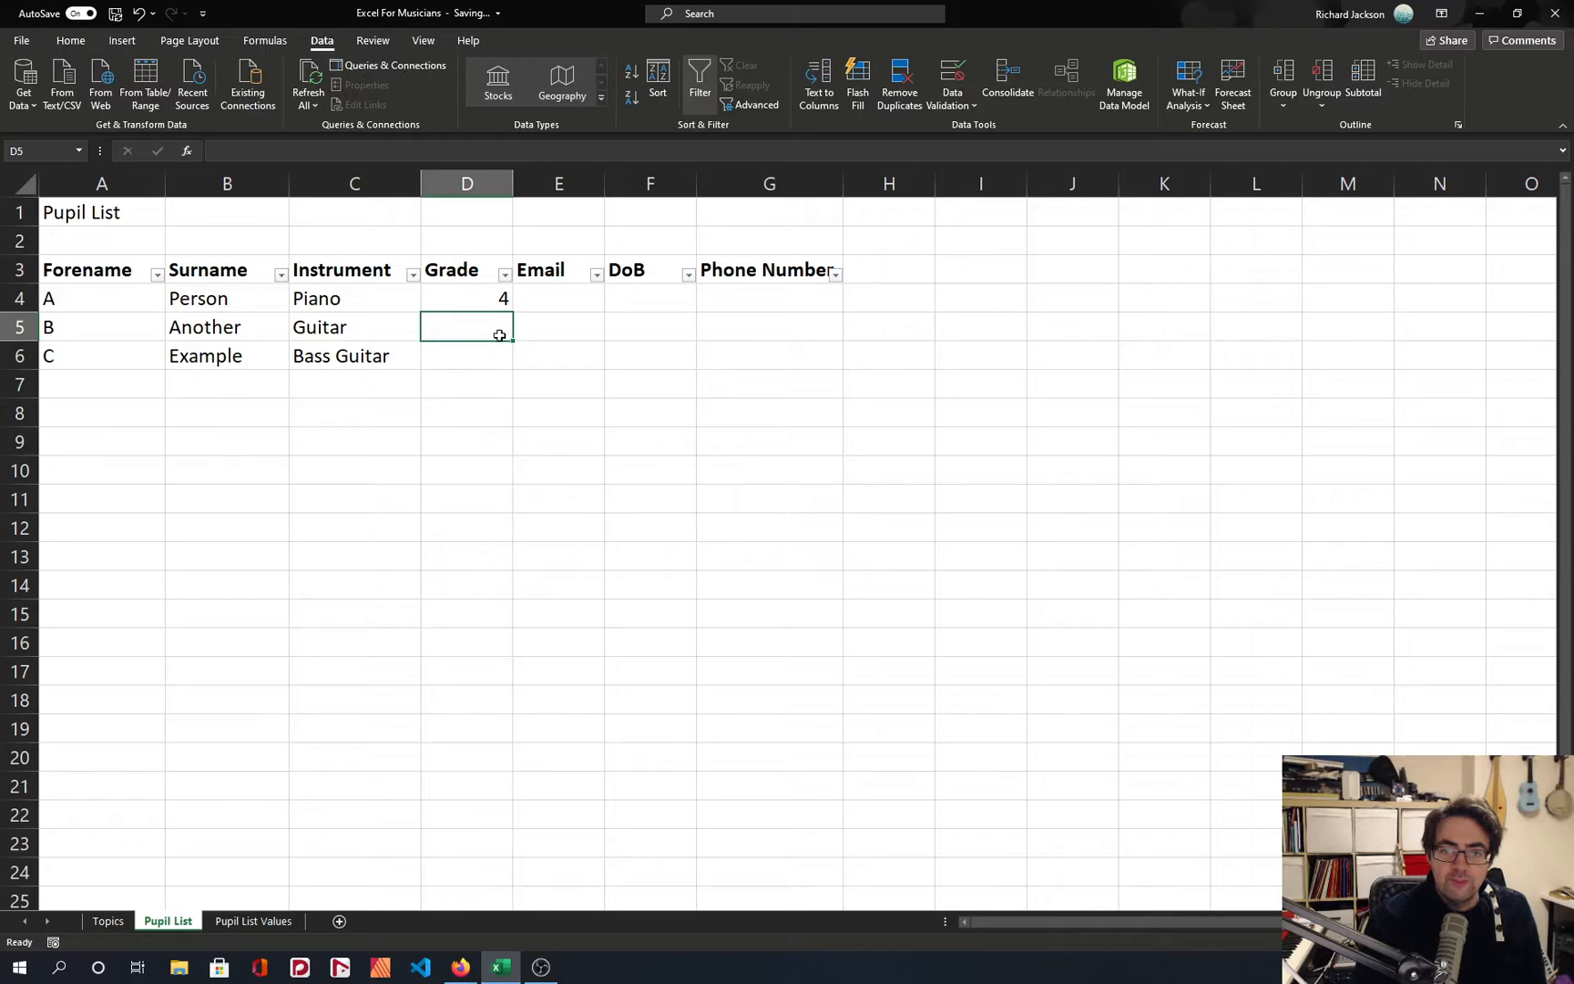
Copy the validated Grade cell D4 into D5 and D6.
{"action": "left_click", "coordinate": [480, 306]}
{"action": "key", "text": "ctrl+c"}
{"action": "left_click_drag", "start_coordinate": [477, 352], "coordinate": [474, 339]}
{"action": "key", "text": "ctrl+v"}
Choose grade 2 in cell D5 and grade 7 in cell D6 from their drop-down lists, and clear the copy selection.
{"action": "left_click", "coordinate": [496, 330]}
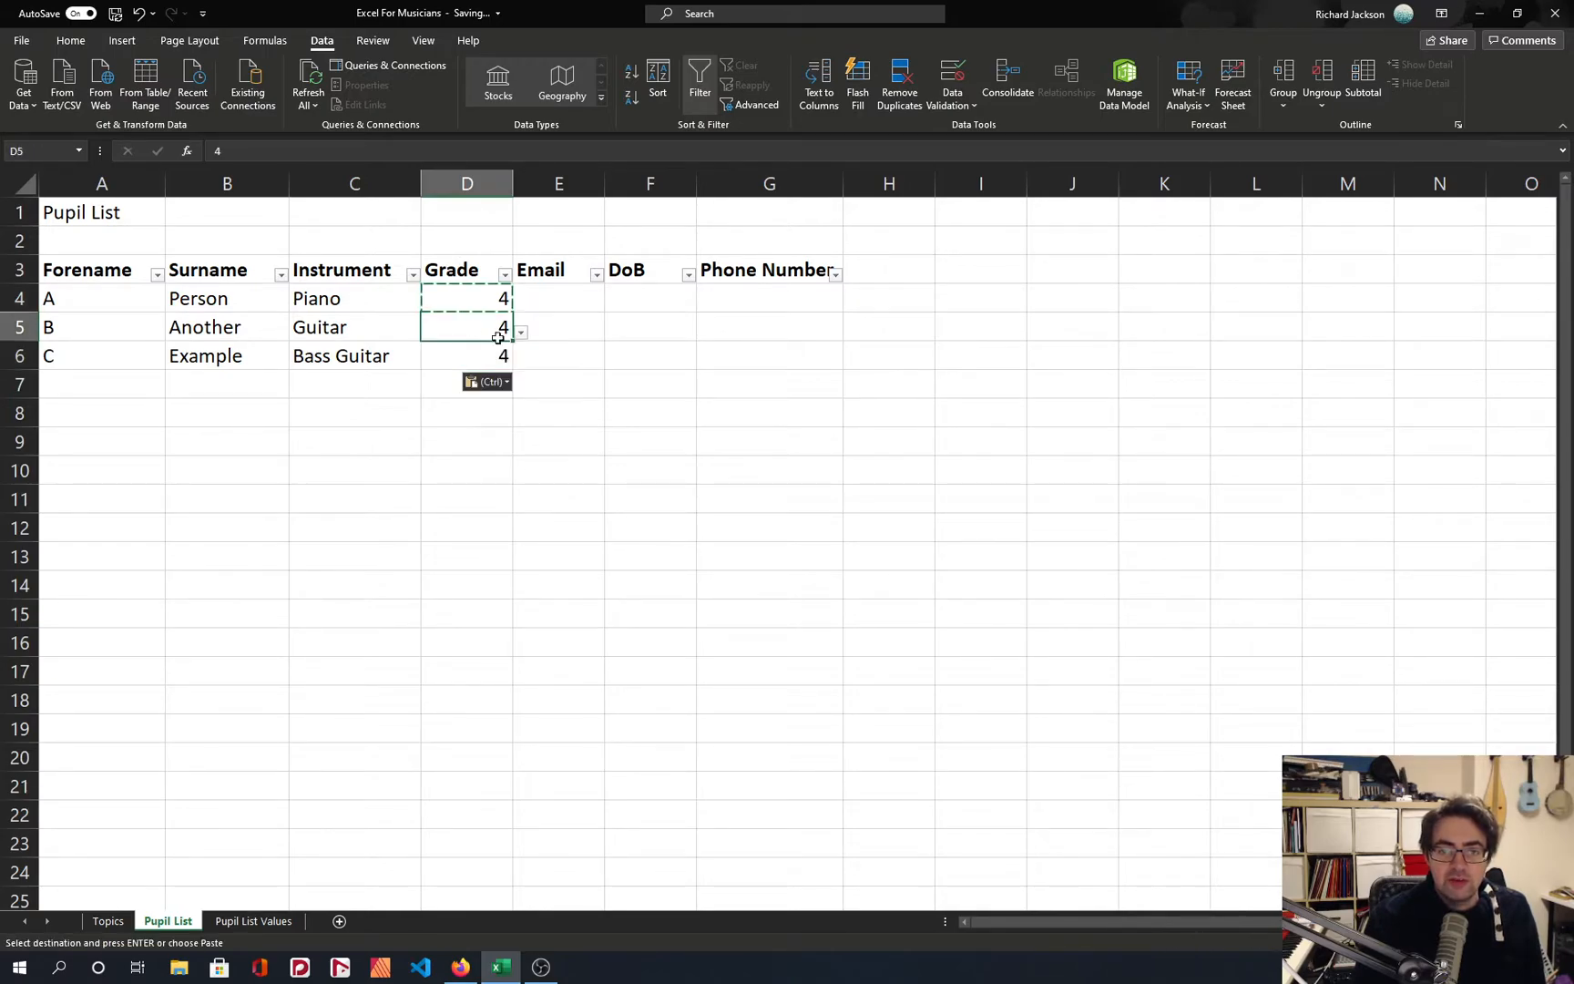
{"action": "left_click", "coordinate": [521, 333]}
{"action": "left_click", "coordinate": [410, 351]}
{"action": "left_click", "coordinate": [493, 356]}
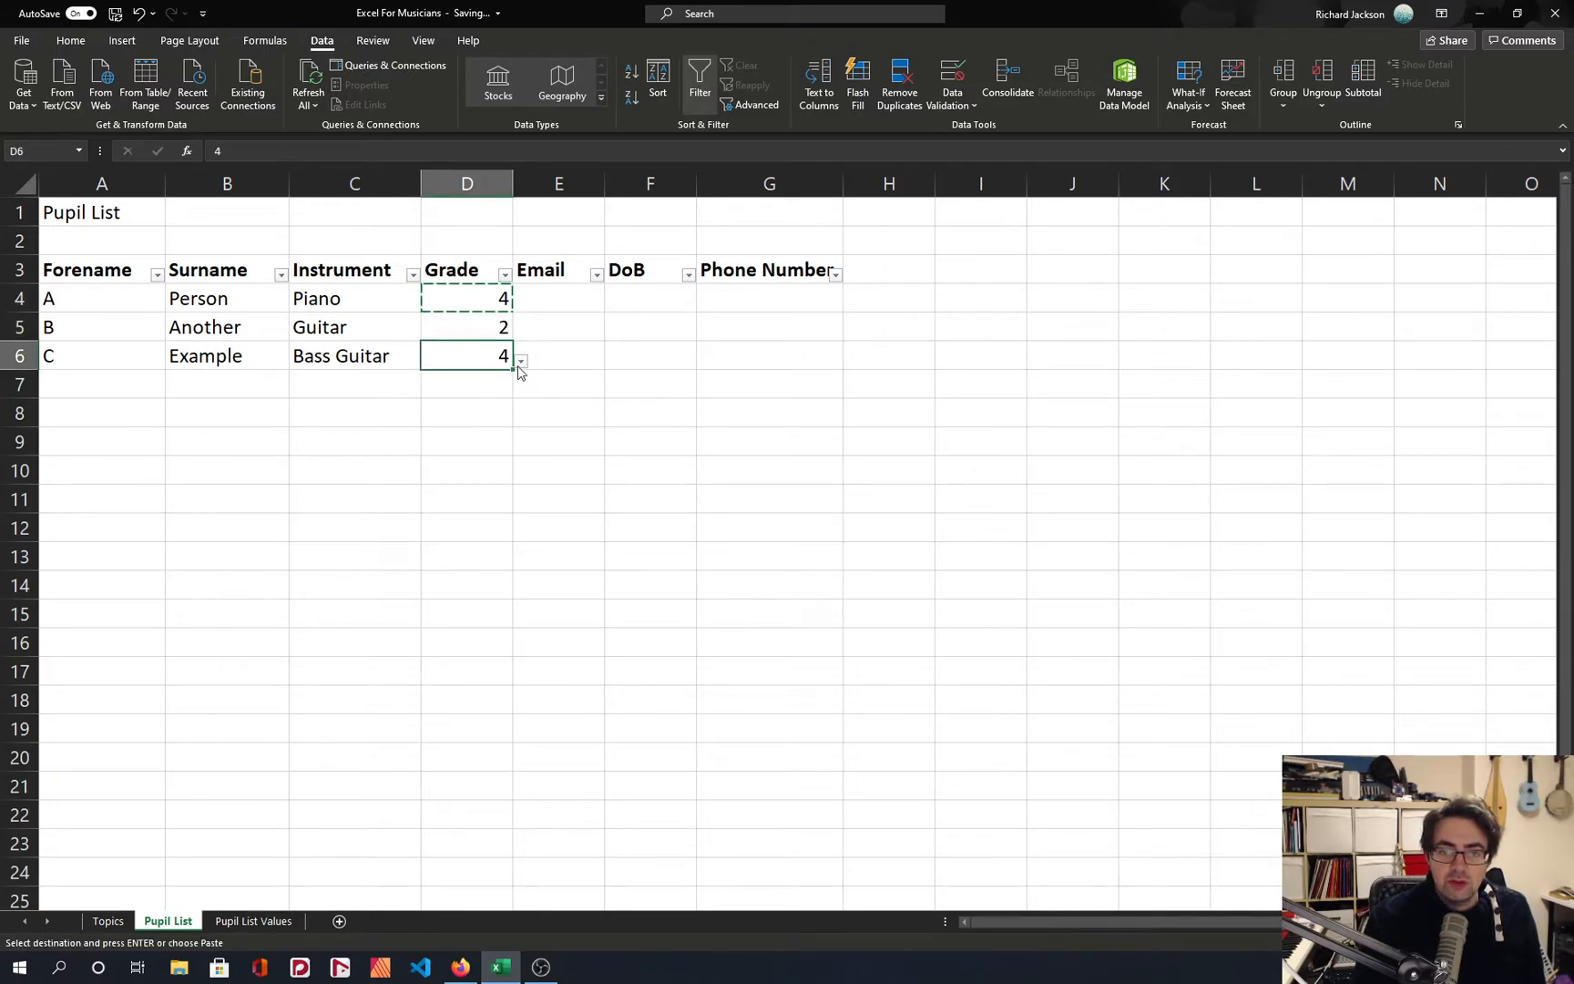
{"action": "left_click", "coordinate": [520, 363]}
{"action": "left_click", "coordinate": [439, 474]}
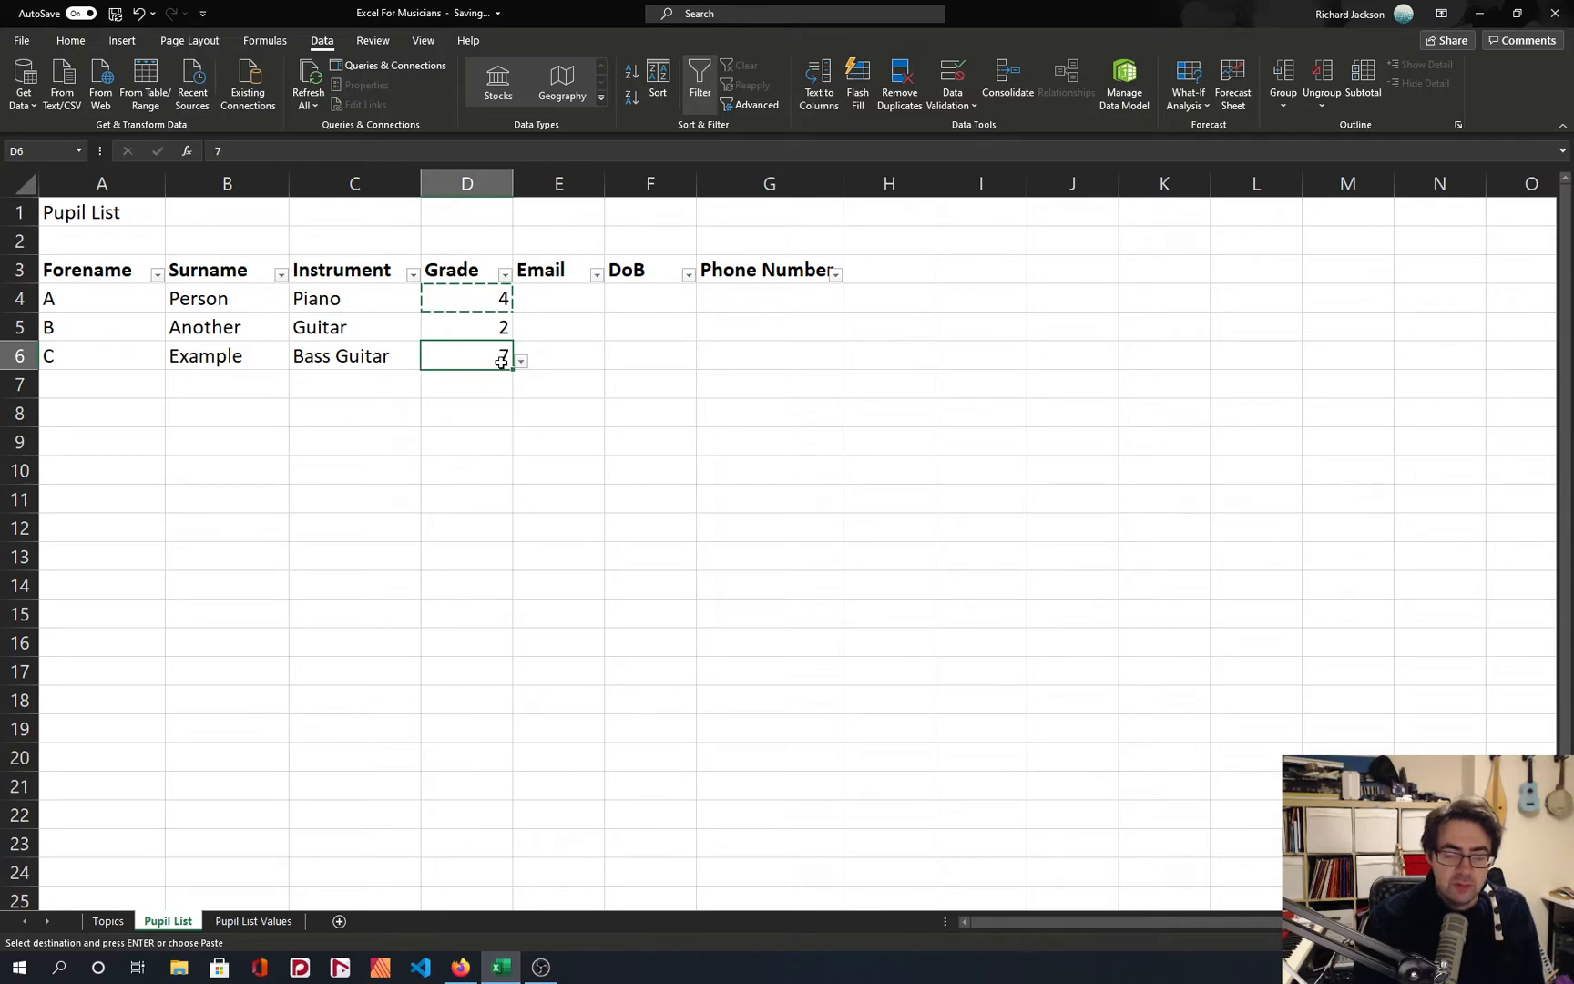
{"action": "left_click", "coordinate": [520, 361]}
{"action": "key", "text": "Escape"}
{"action": "key", "text": "Escape"}
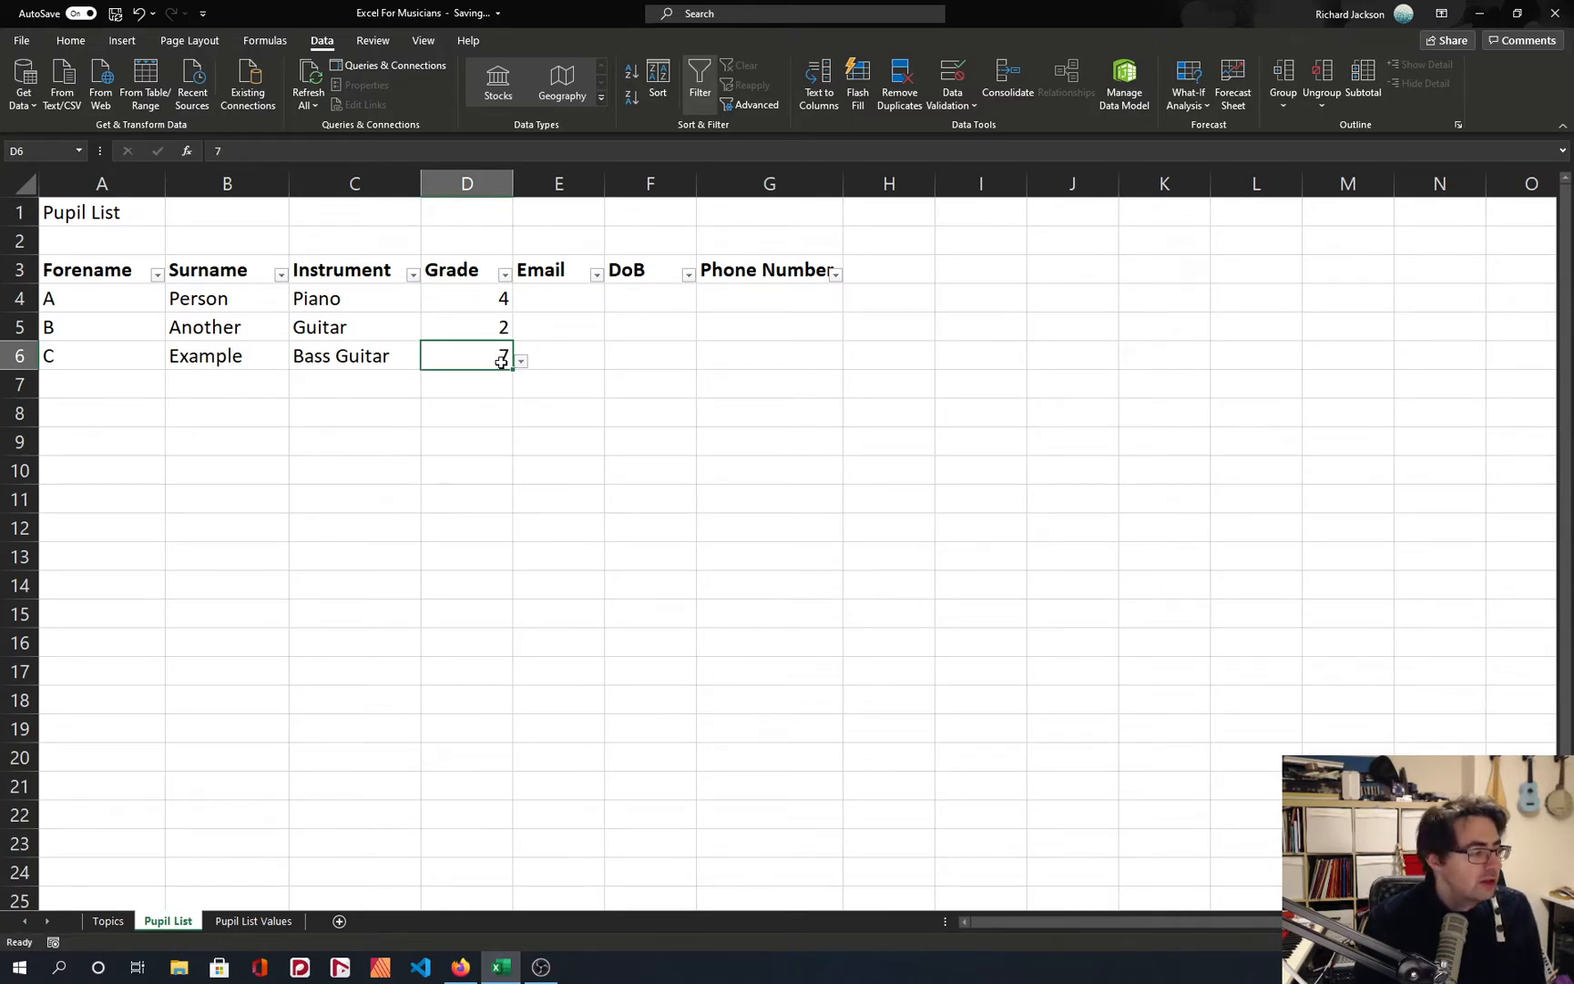
Choose Pre from the drop-down list of Grade cell D6.
{"action": "left_click", "coordinate": [501, 330]}
{"action": "left_click", "coordinate": [481, 297]}
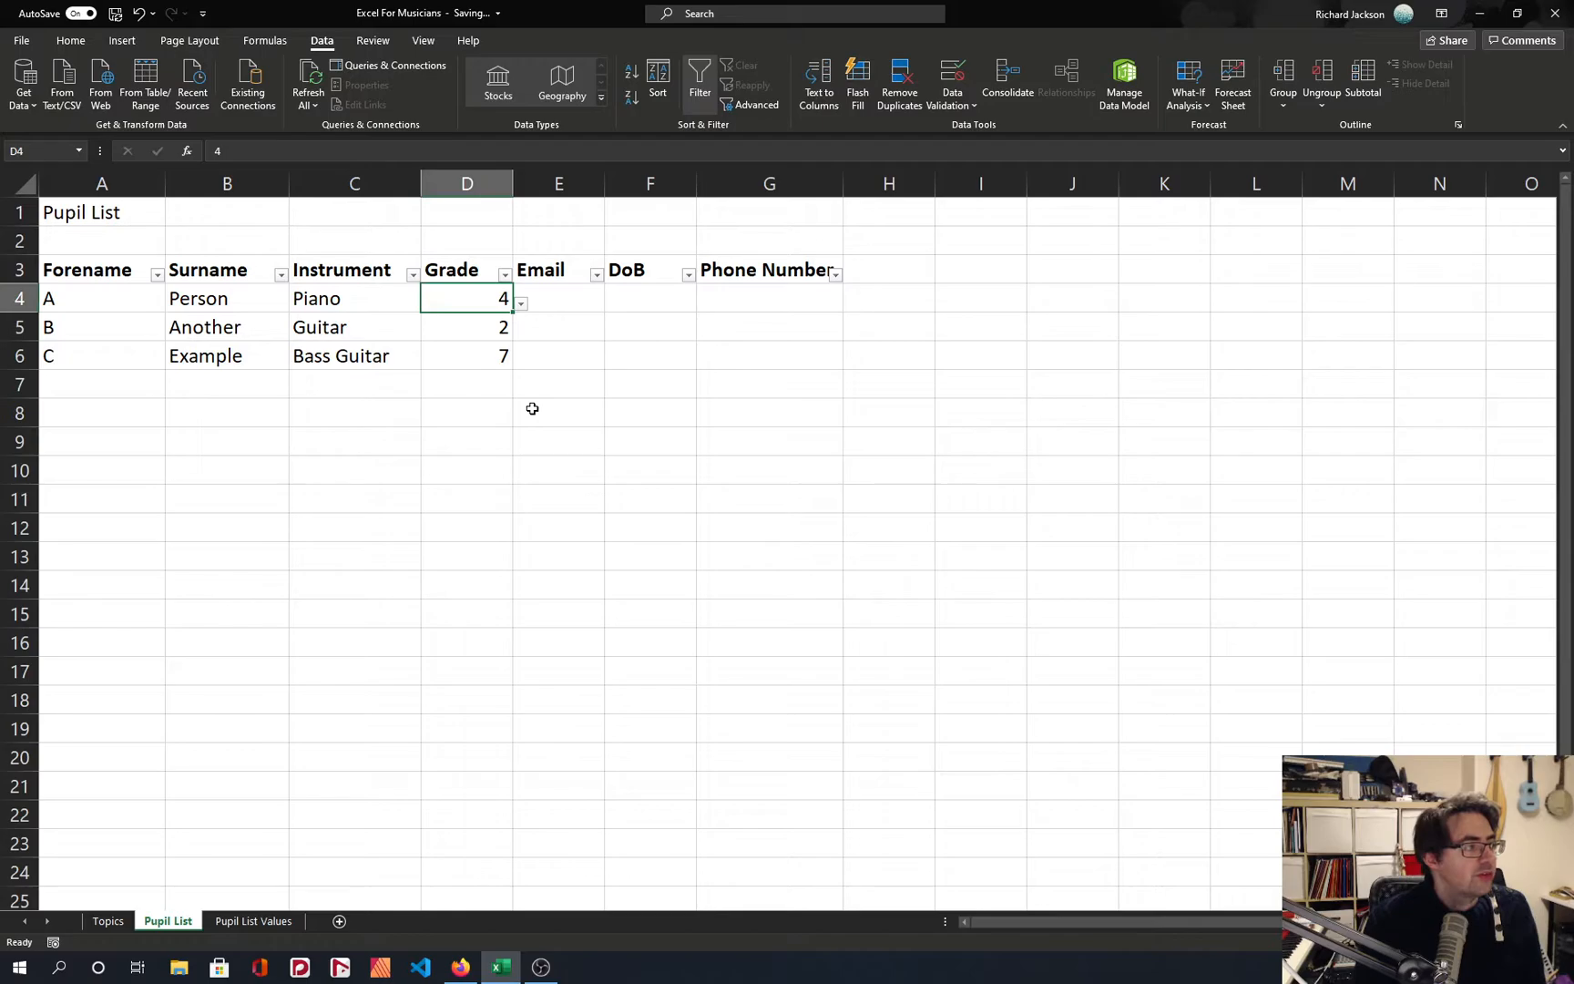
{"action": "left_click", "coordinate": [478, 353]}
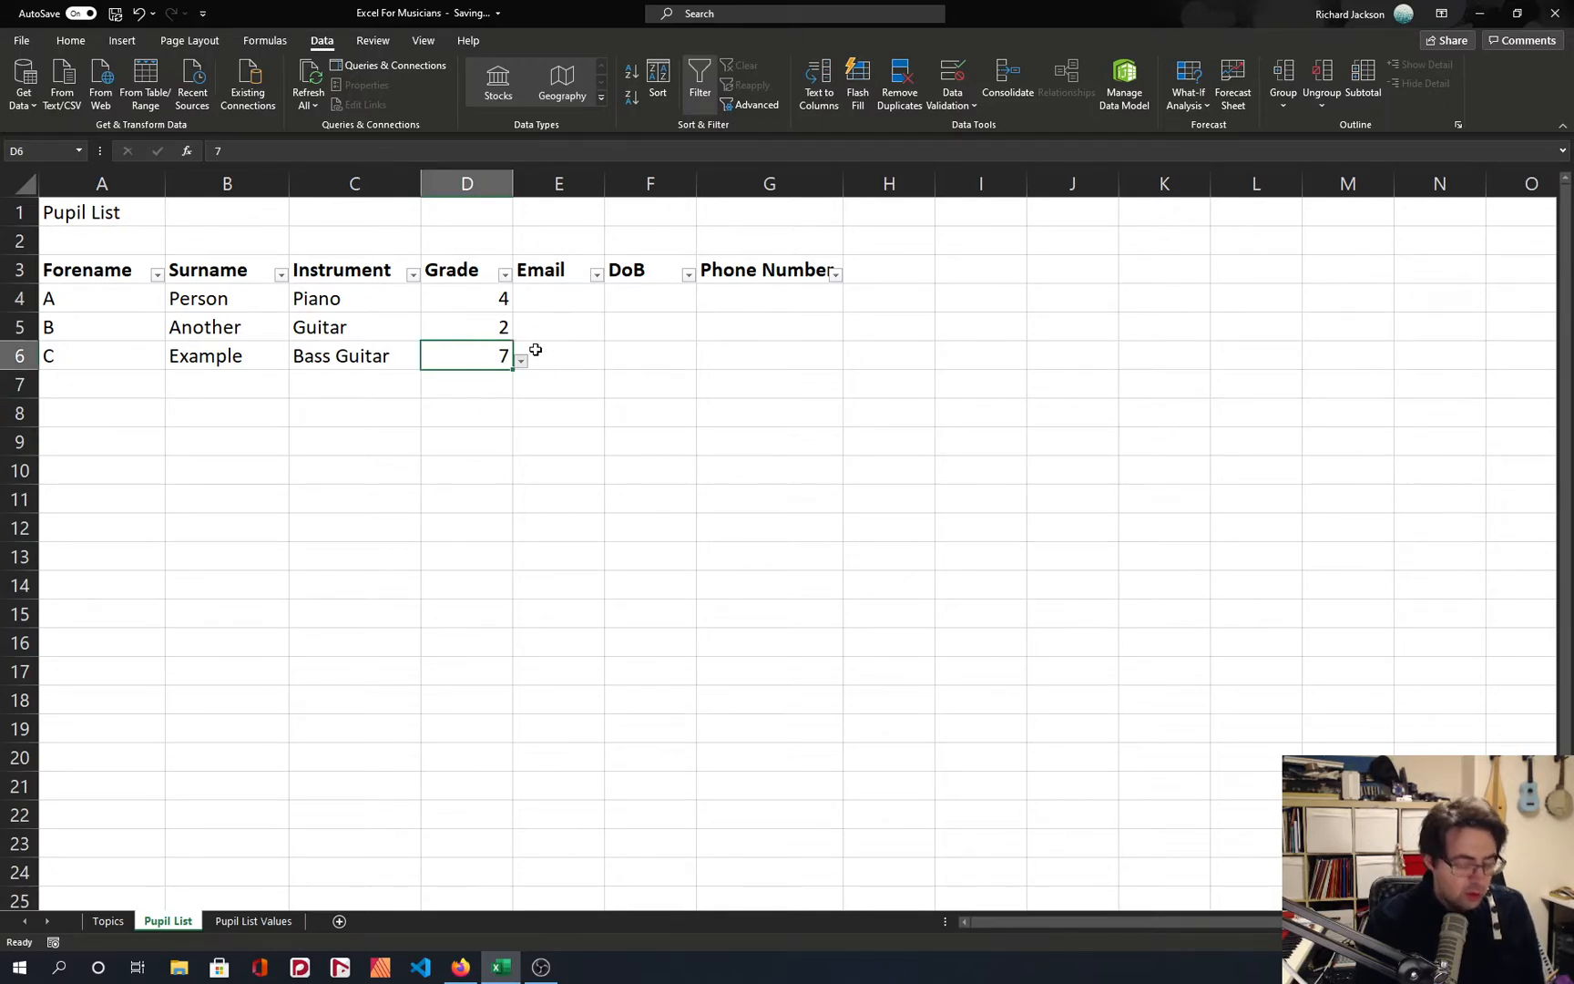
{"action": "key", "text": "alt+Down"}
{"action": "key", "text": "Up"}
{"action": "key", "text": "Up"}
{"action": "key", "text": "Up"}
{"action": "key", "text": "Up"}
{"action": "key", "text": "Up"}
{"action": "key", "text": "Up"}
{"action": "key", "text": "Up"}
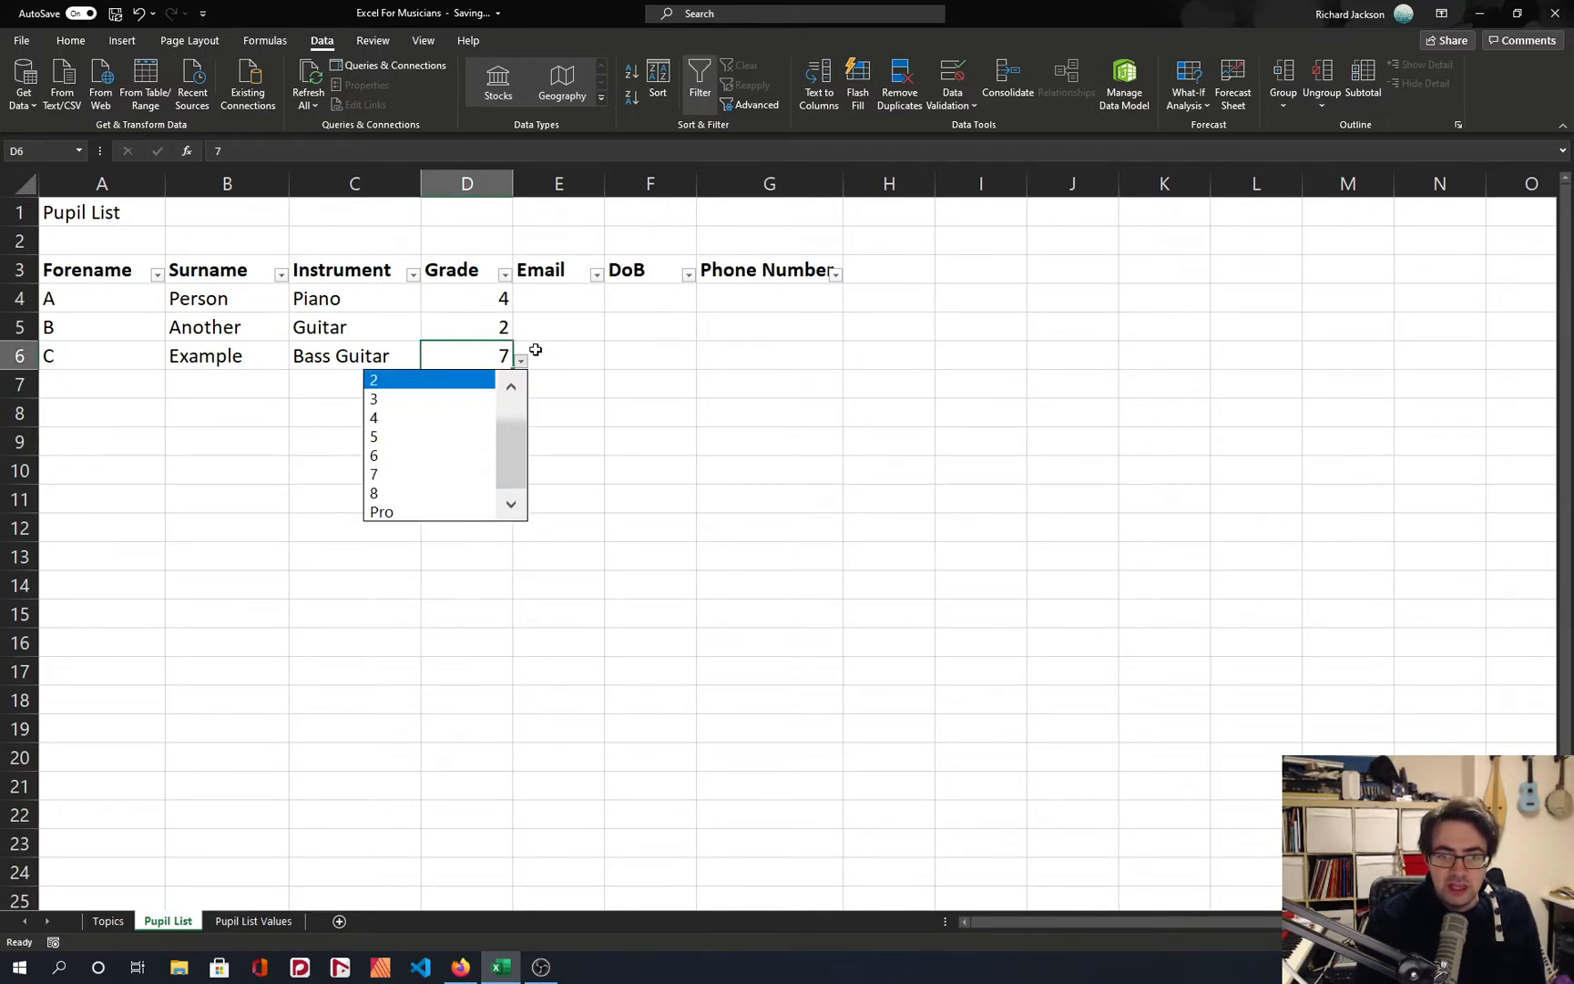
{"action": "key", "text": "Return"}
{"action": "key", "text": "Left"}
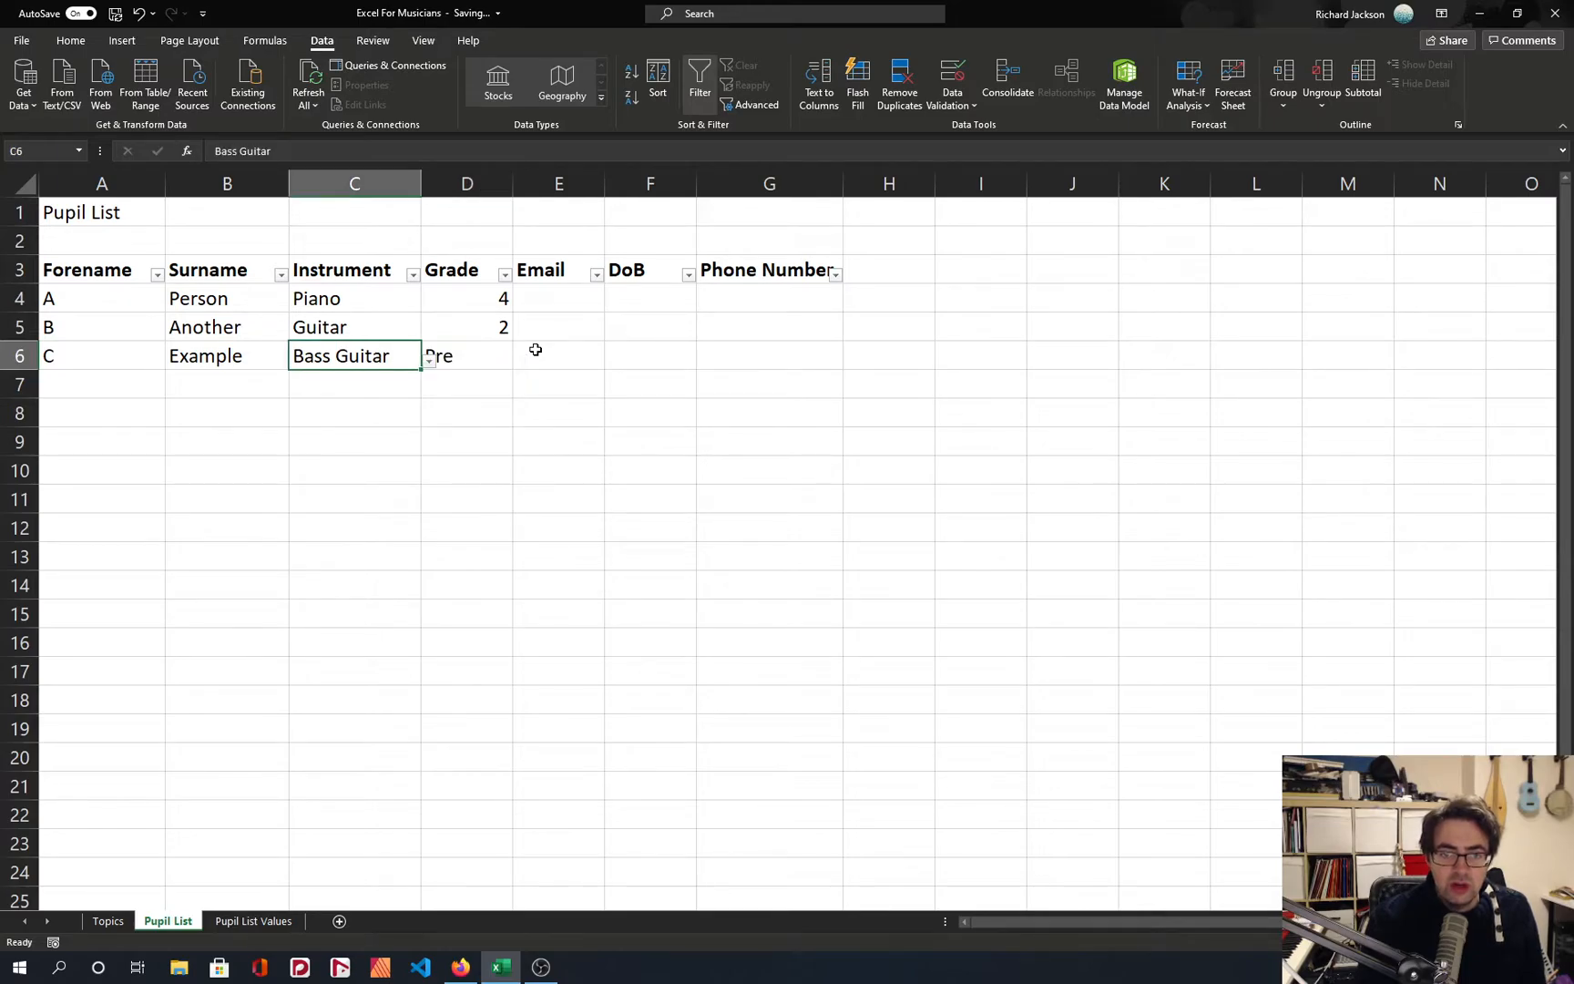
{"action": "key", "text": "F2"}
{"action": "key", "text": "BackSpace"}
{"action": "key", "text": "BackSpace"}
{"action": "key", "text": "BackSpace"}
{"action": "key", "text": "BackSpace"}
{"action": "key", "text": "BackSpace"}
{"action": "key", "text": "BackSpace"}
{"action": "key", "text": "alt+Down"}
{"action": "key", "text": "Down"}
{"action": "key", "text": "Down"}
{"action": "key", "text": "Escape"}
{"action": "key", "text": "Escape"}
{"action": "key", "text": "Right"}
{"action": "key", "text": "Left"}
Replace the instrument in cell C6 with Piano from its drop-down list.
{"action": "key", "text": "F2"}
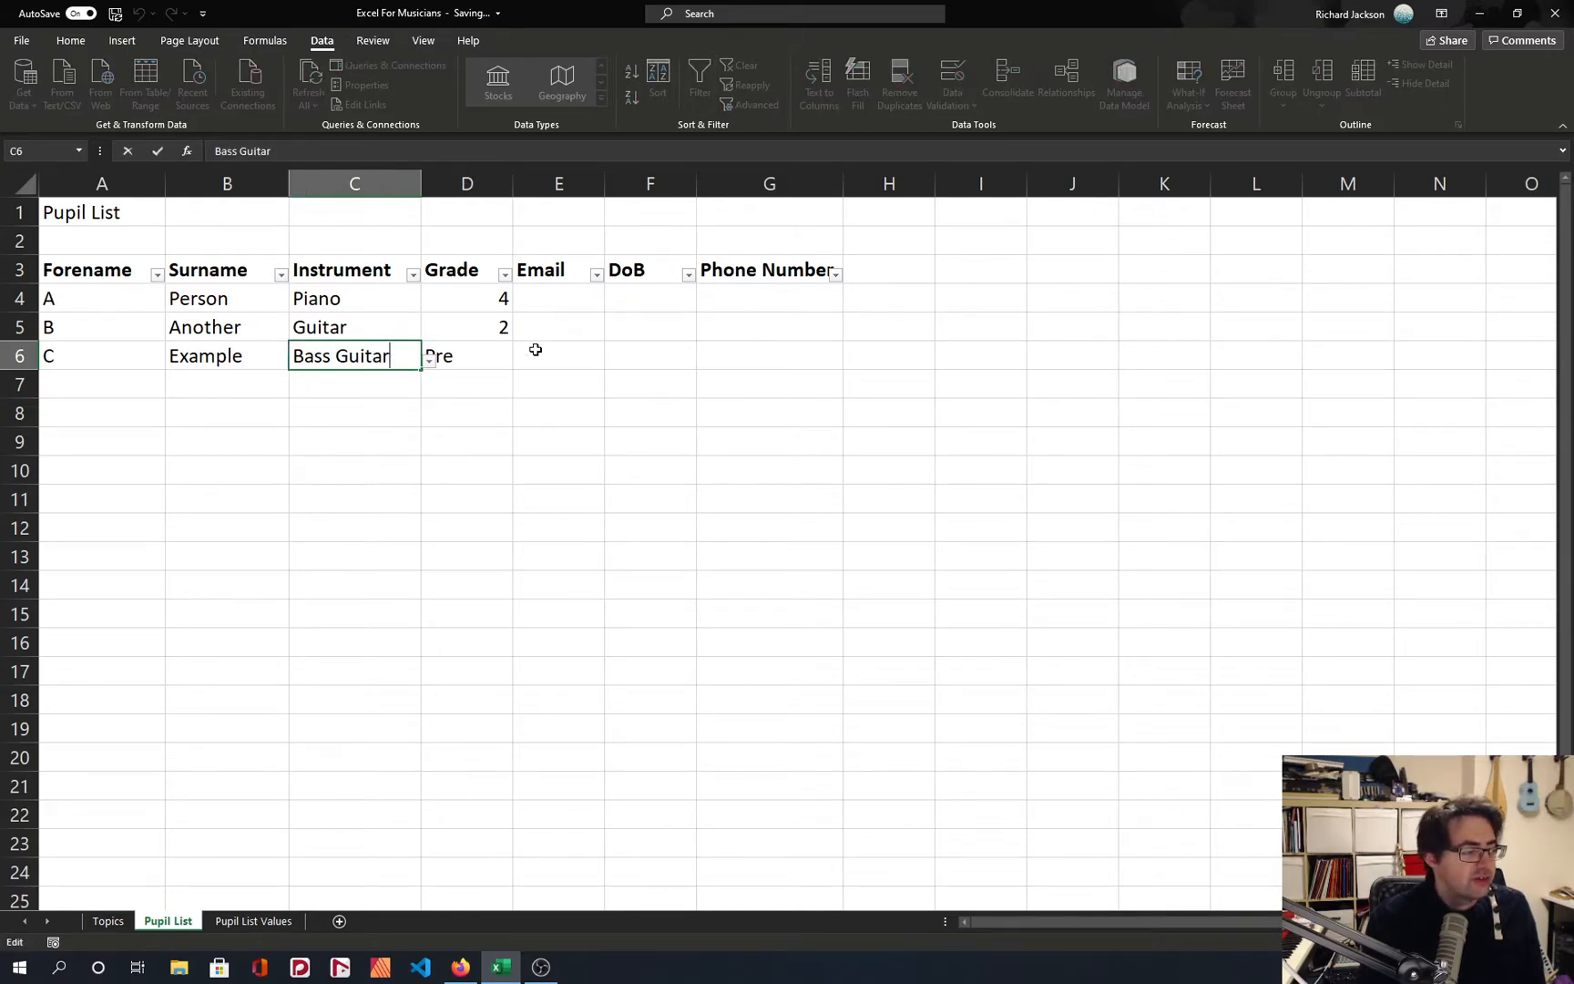
{"action": "key", "text": "BackSpace"}
{"action": "key", "text": "BackSpace"}
{"action": "key", "text": "BackSpace"}
{"action": "key", "text": "BackSpace"}
{"action": "key", "text": "BackSpace"}
{"action": "key", "text": "alt+Down"}
{"action": "key", "text": "alt+Down"}
{"action": "key", "text": "alt+Down"}
{"action": "key", "text": "Down"}
{"action": "key", "text": "Down"}
{"action": "key", "text": "Up"}
{"action": "key", "text": "Return"}
{"action": "key", "text": "alt+Down"}
{"action": "key", "text": "Down"}
{"action": "key", "text": "alt+Down"}
Choose Bass Guitar in Instrument cell C6 and grade 2 in Grade cell D6 from their drop-down lists.
{"action": "key", "text": "alt+Down"}
{"action": "key", "text": "Down"}
{"action": "key", "text": "Return"}
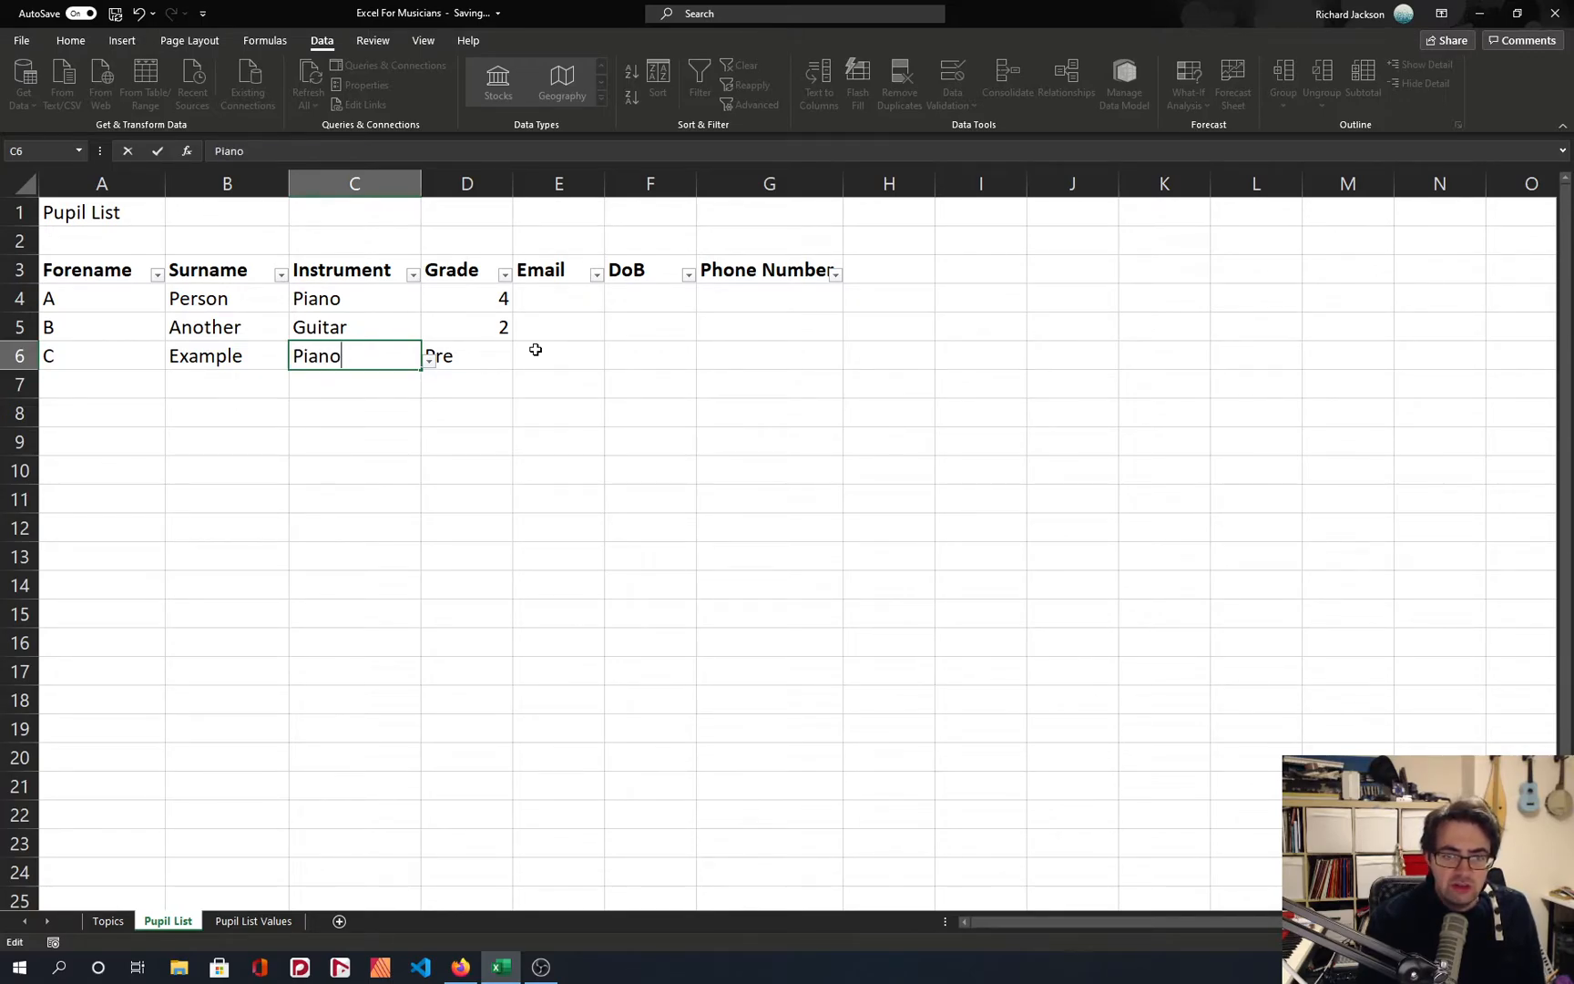
{"action": "key", "text": "alt+Down"}
{"action": "key", "text": "Up"}
{"action": "key", "text": "Up"}
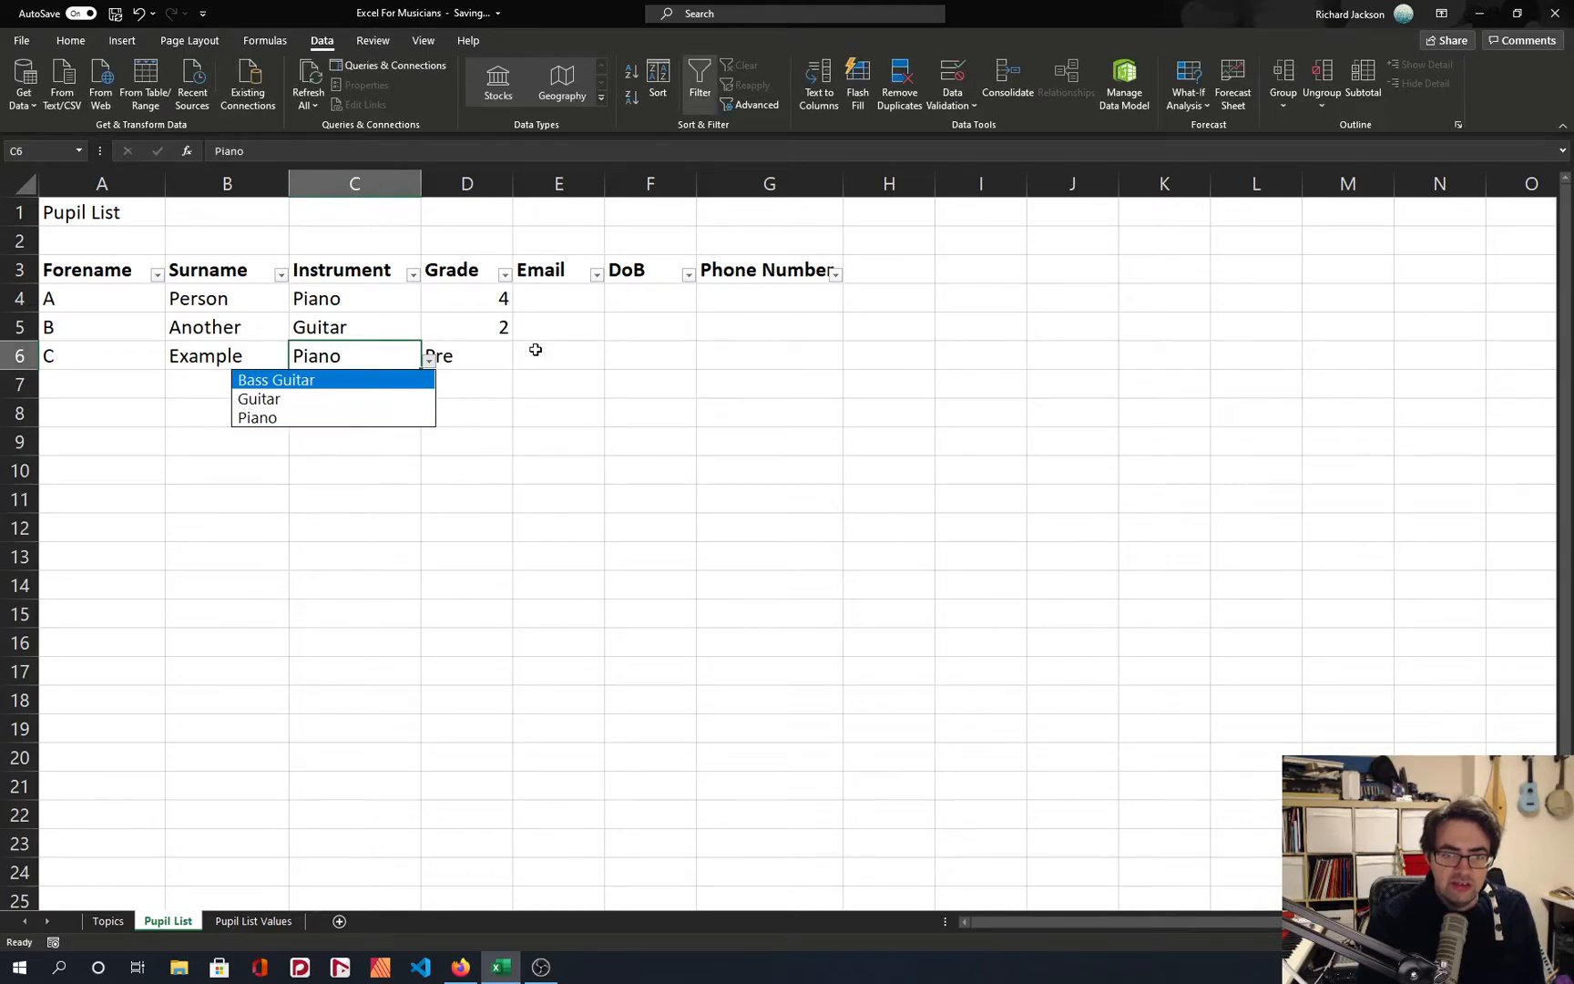
{"action": "key", "text": "Return"}
{"action": "key", "text": "Tab"}
{"action": "key", "text": "alt+Down"}
{"action": "key", "text": "Down"}
{"action": "key", "text": "Down"}
{"action": "key", "text": "Return"}
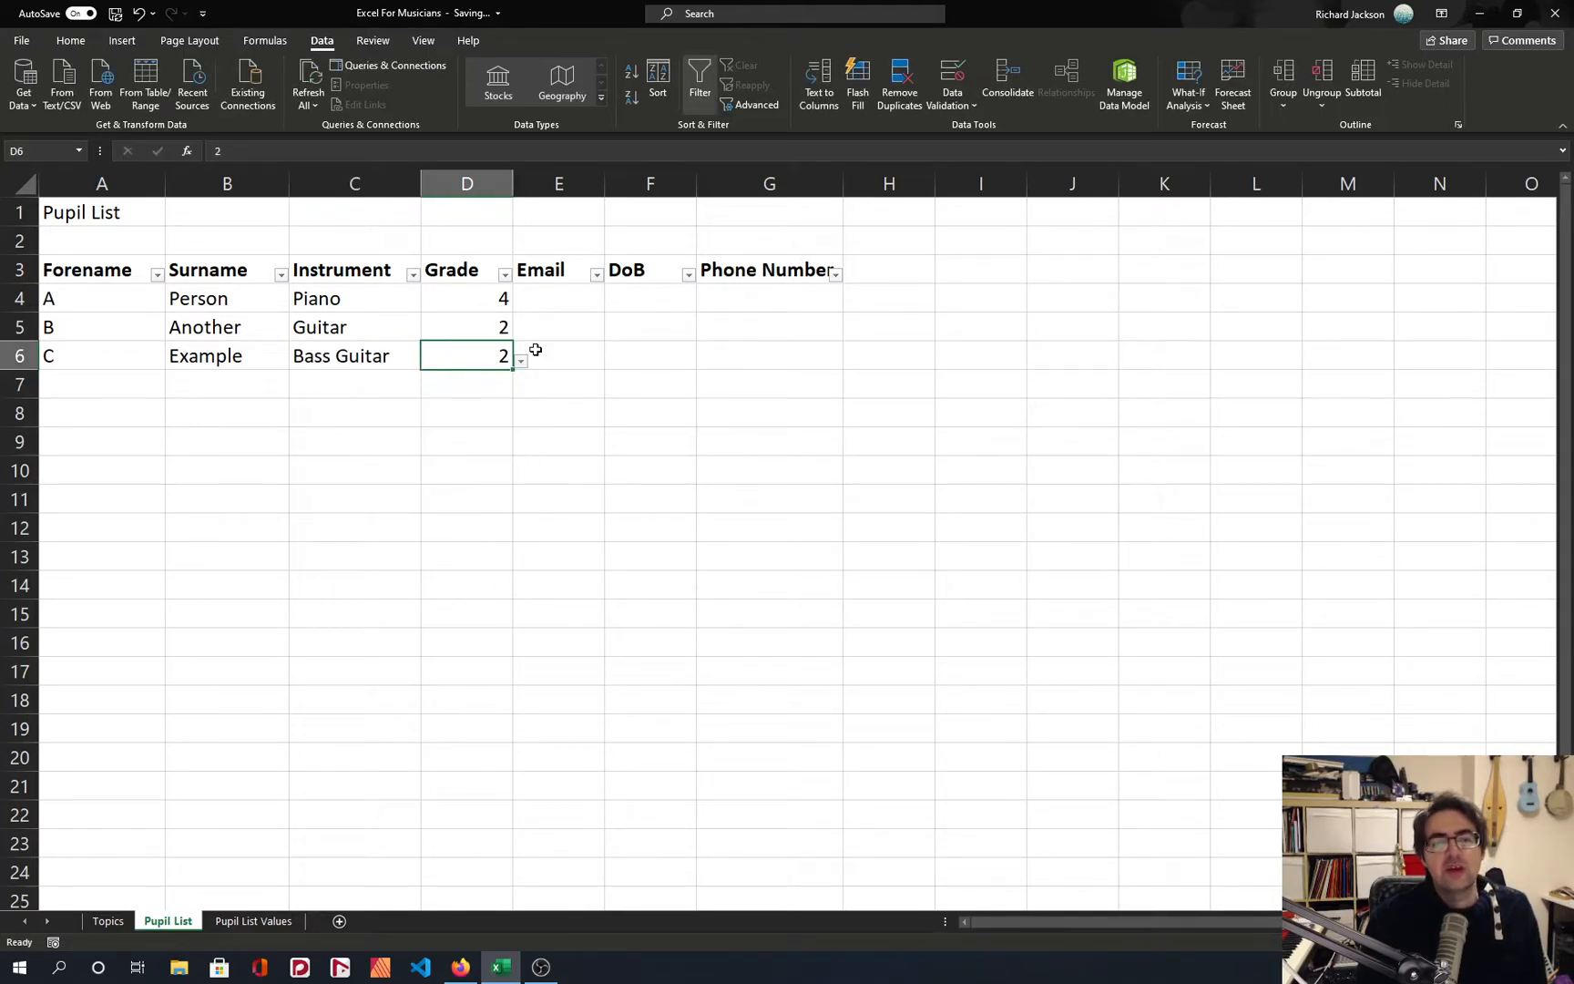
Swap the last two headers so Phone Number is in F3 and DoB in G3, and autofit column F.
{"action": "left_click", "coordinate": [576, 303]}
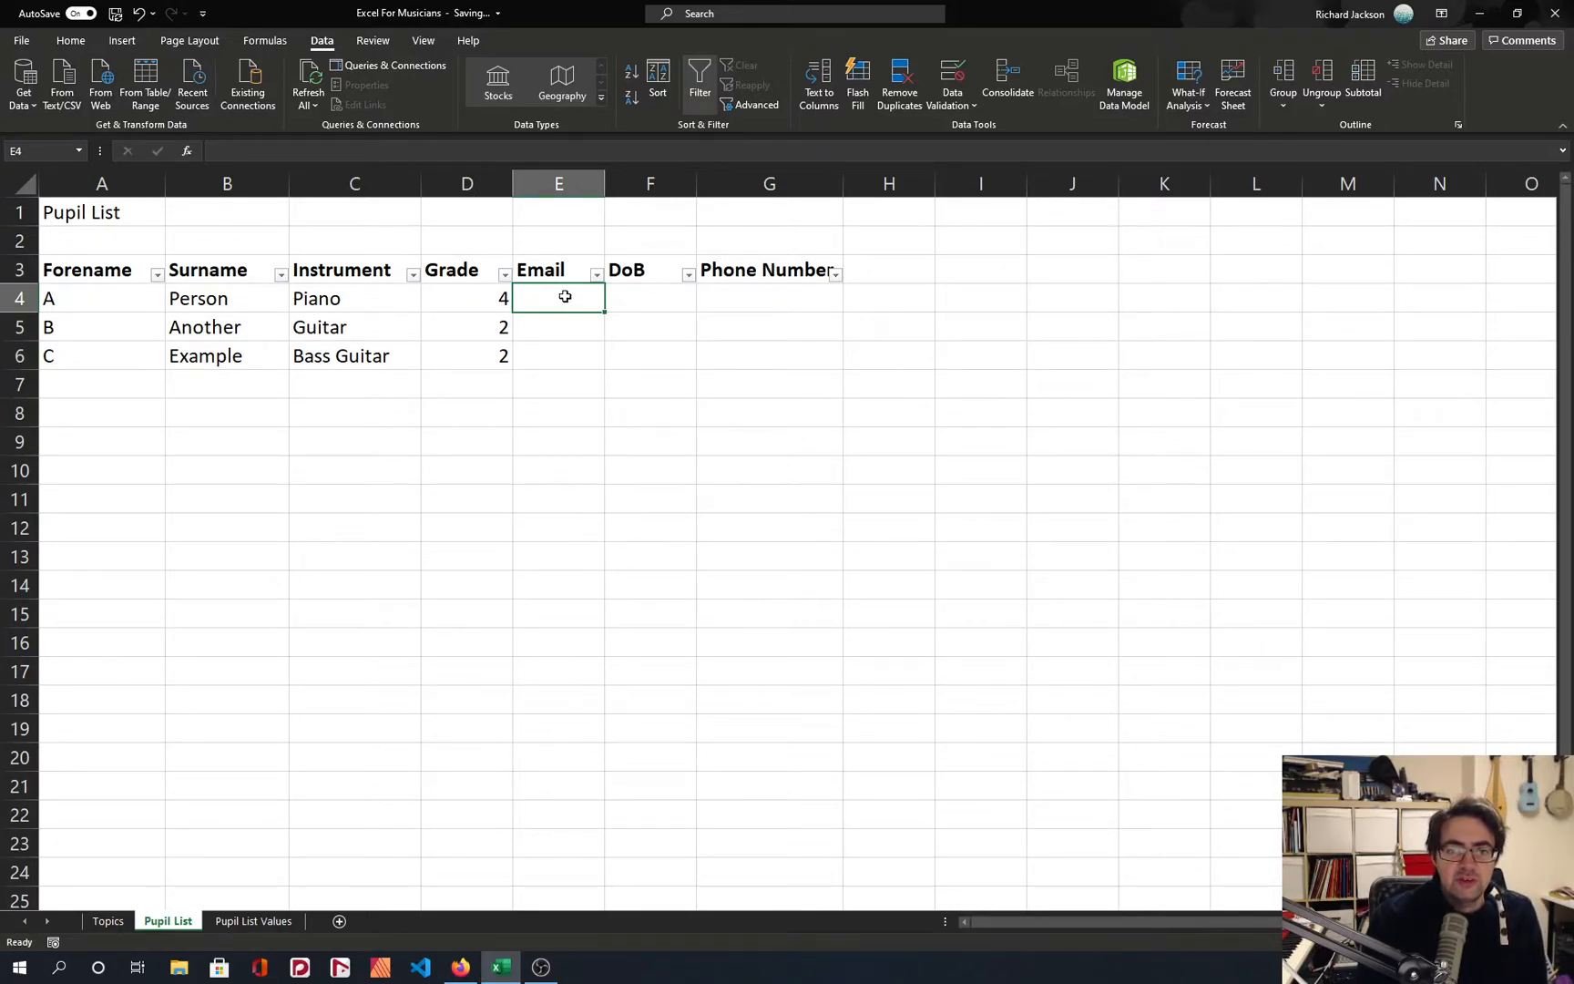
{"action": "left_click", "coordinate": [668, 295]}
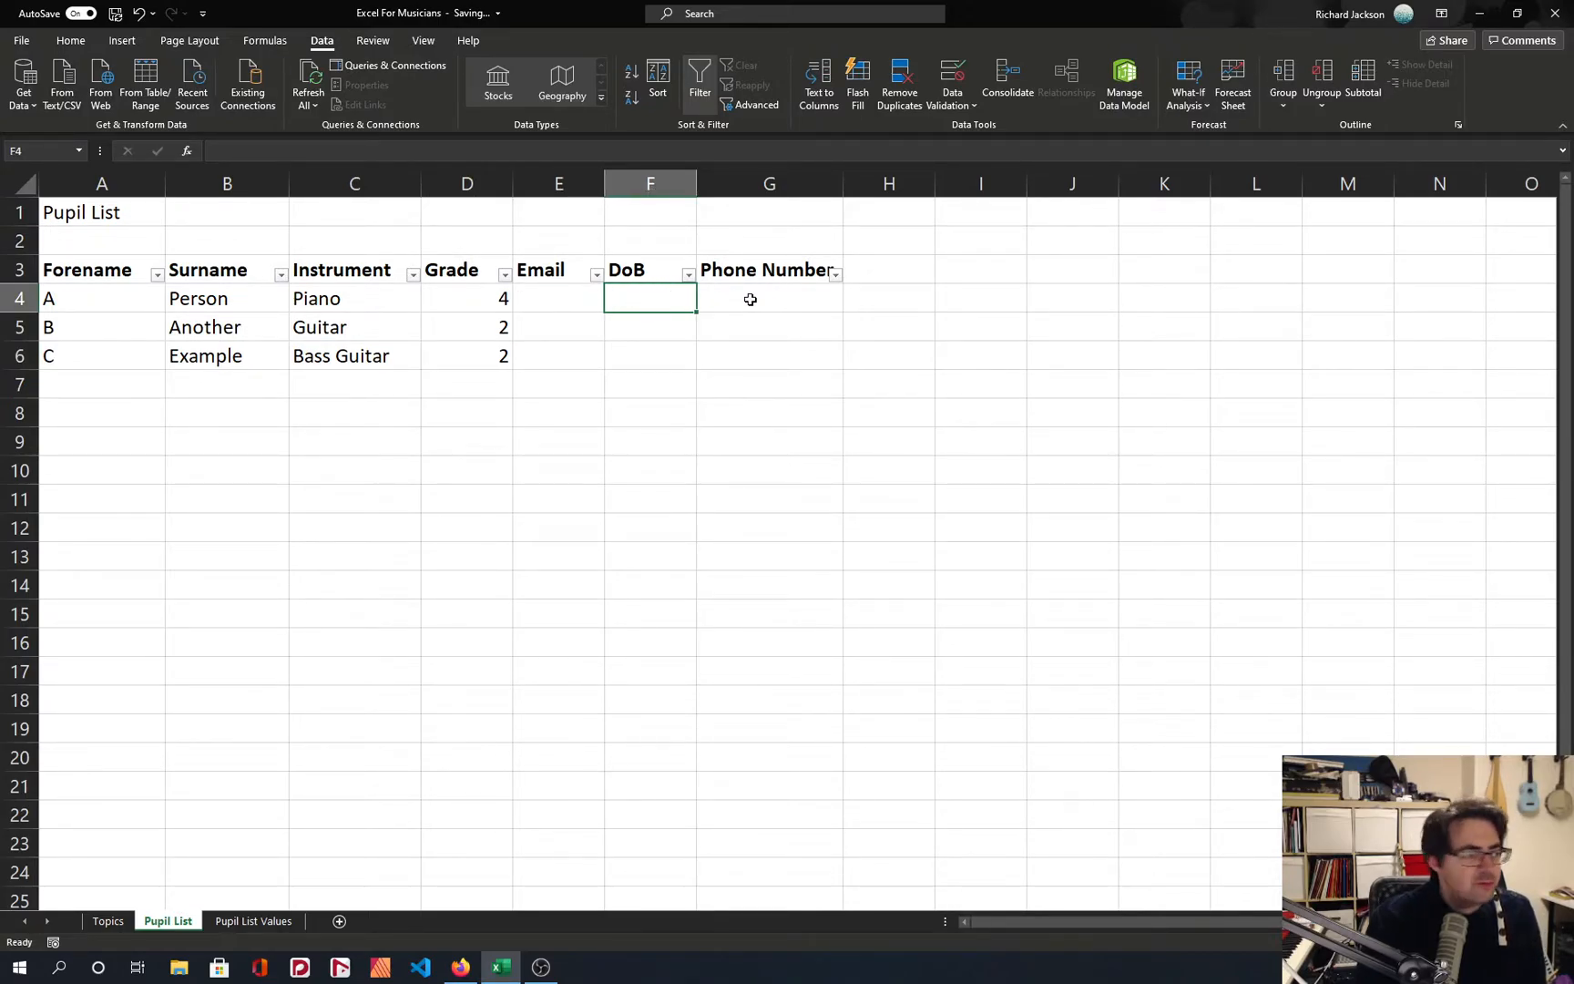
{"action": "left_click", "coordinate": [667, 266]}
{"action": "key", "text": "ctrl+x"}
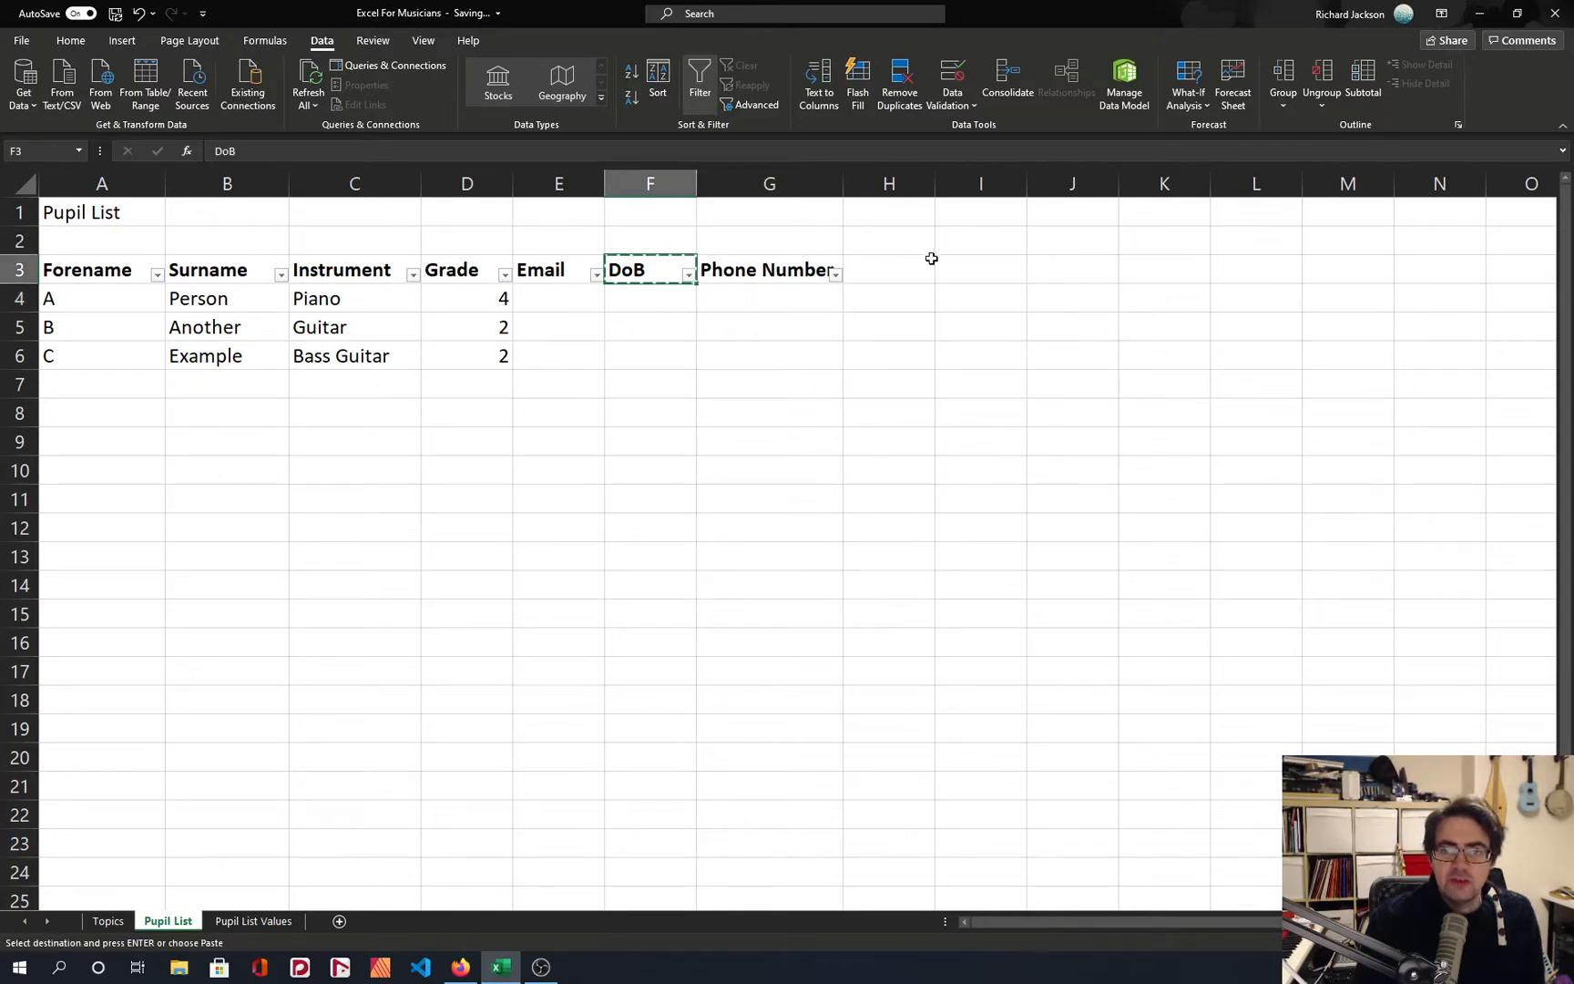
{"action": "left_click", "coordinate": [920, 266]}
{"action": "key", "text": "ctrl+v"}
{"action": "left_click_drag", "start_coordinate": [760, 273], "coordinate": [883, 273]}
{"action": "key", "text": "ctrl+x"}
{"action": "left_click", "coordinate": [668, 270]}
{"action": "key", "text": "ctrl+v"}
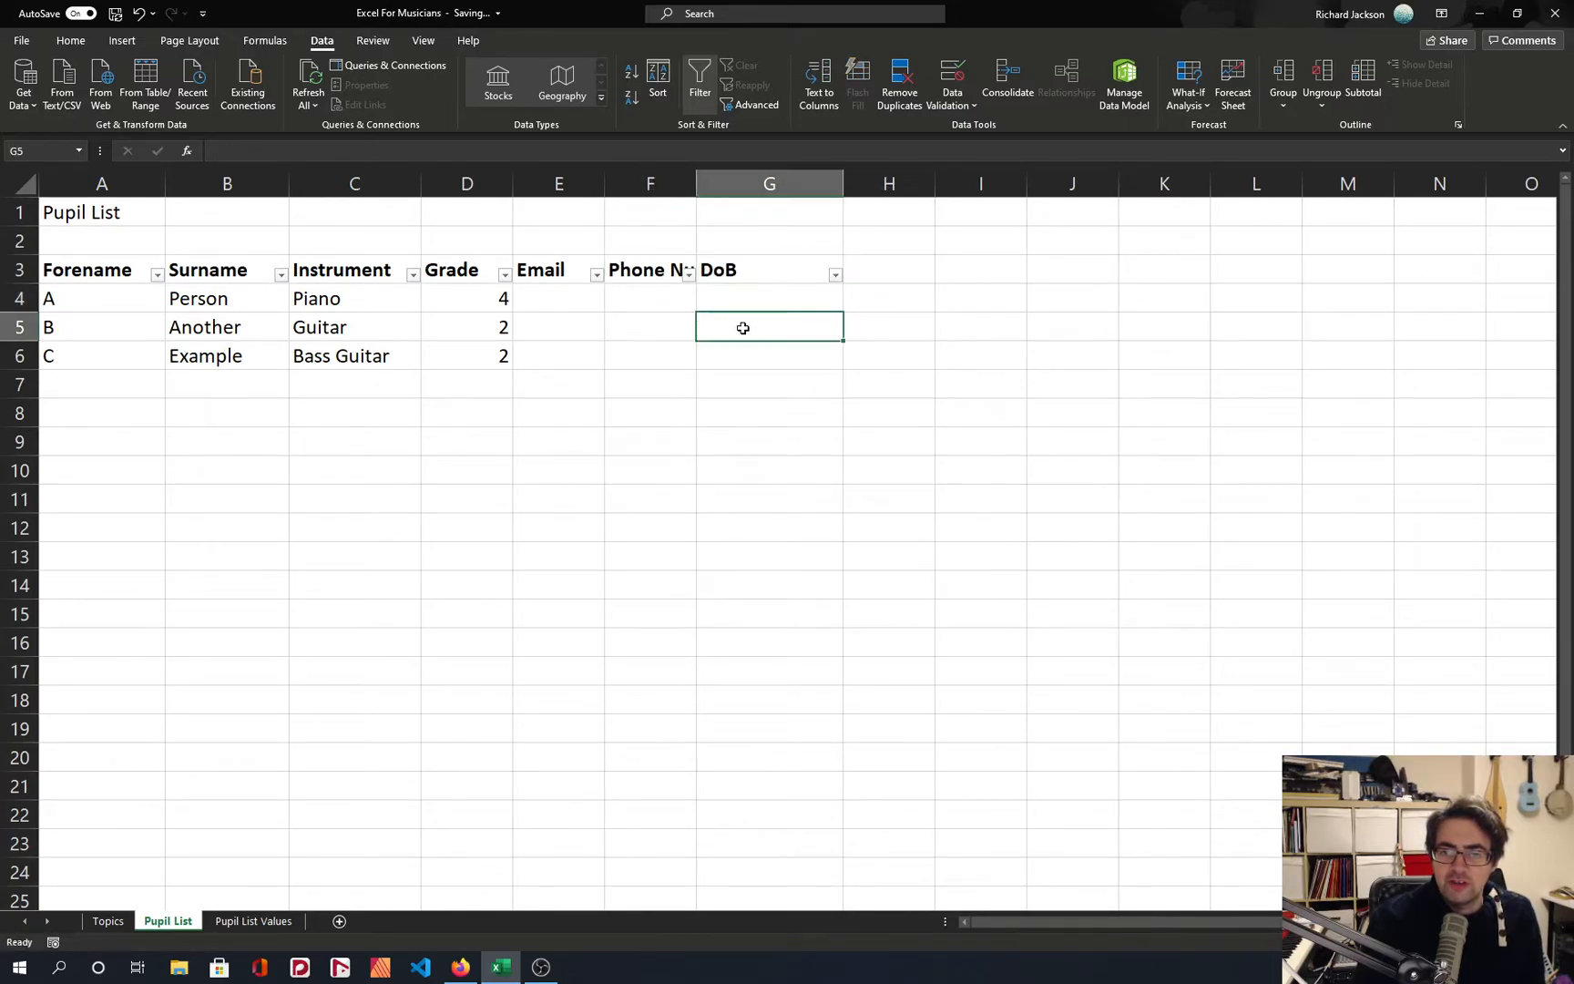
{"action": "left_click", "coordinate": [674, 272]}
{"action": "double_click", "coordinate": [697, 184]}
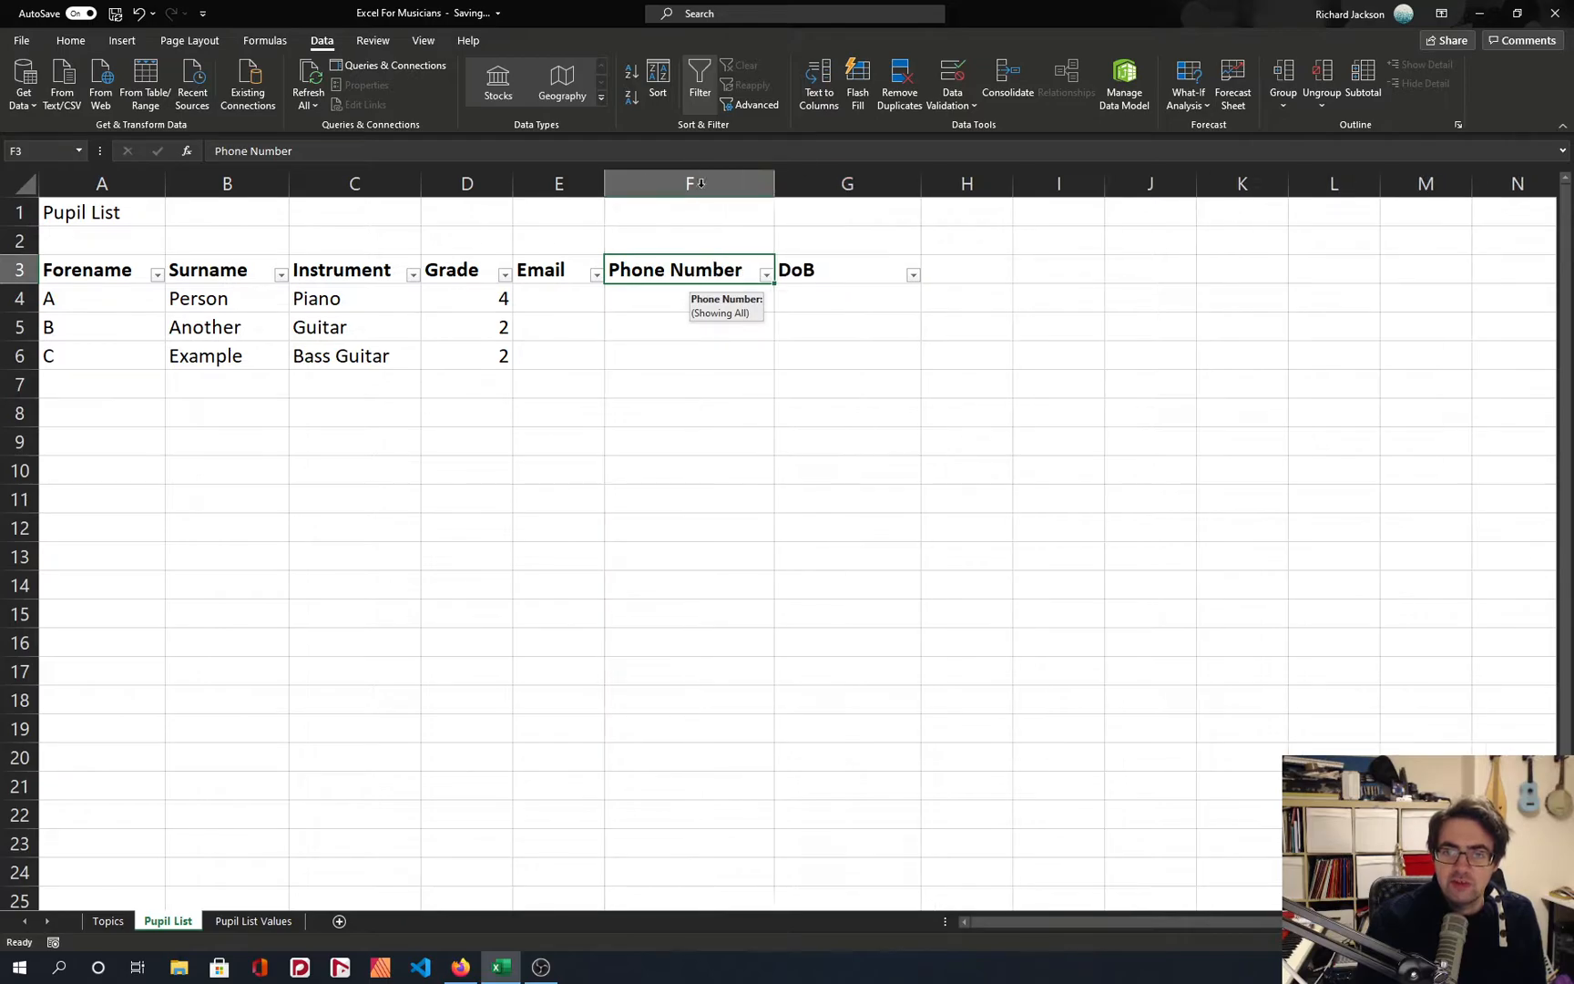
Enter the first pupil's phone number, starting with a zero, in cell F4.
{"action": "left_click", "coordinate": [662, 296]}
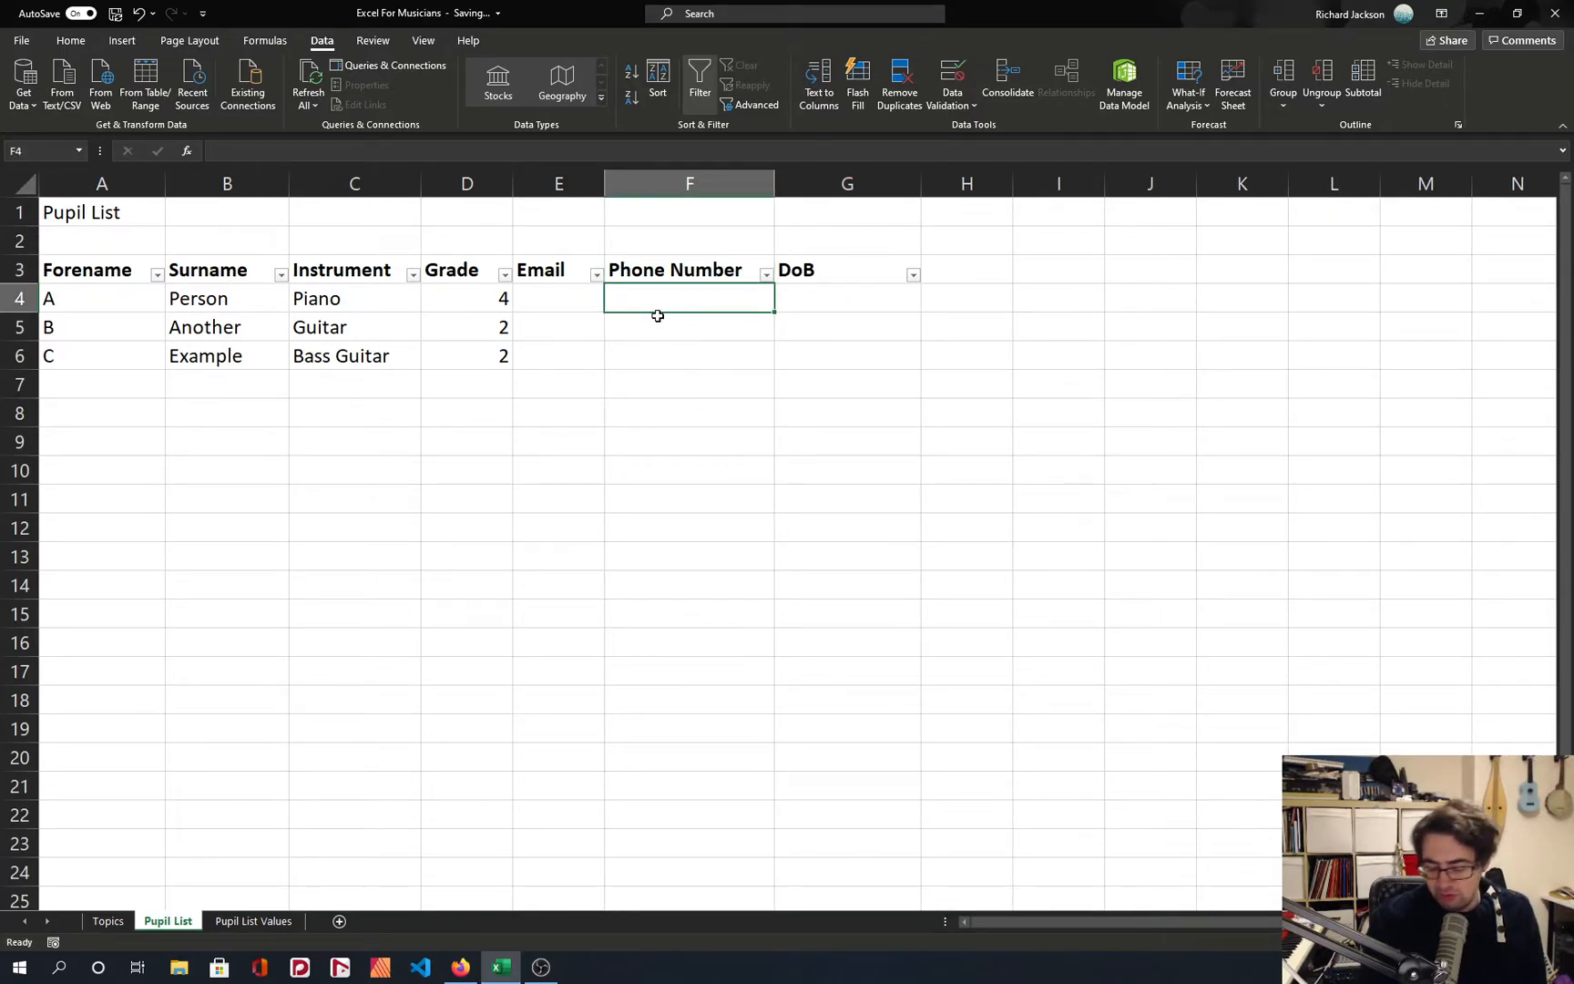
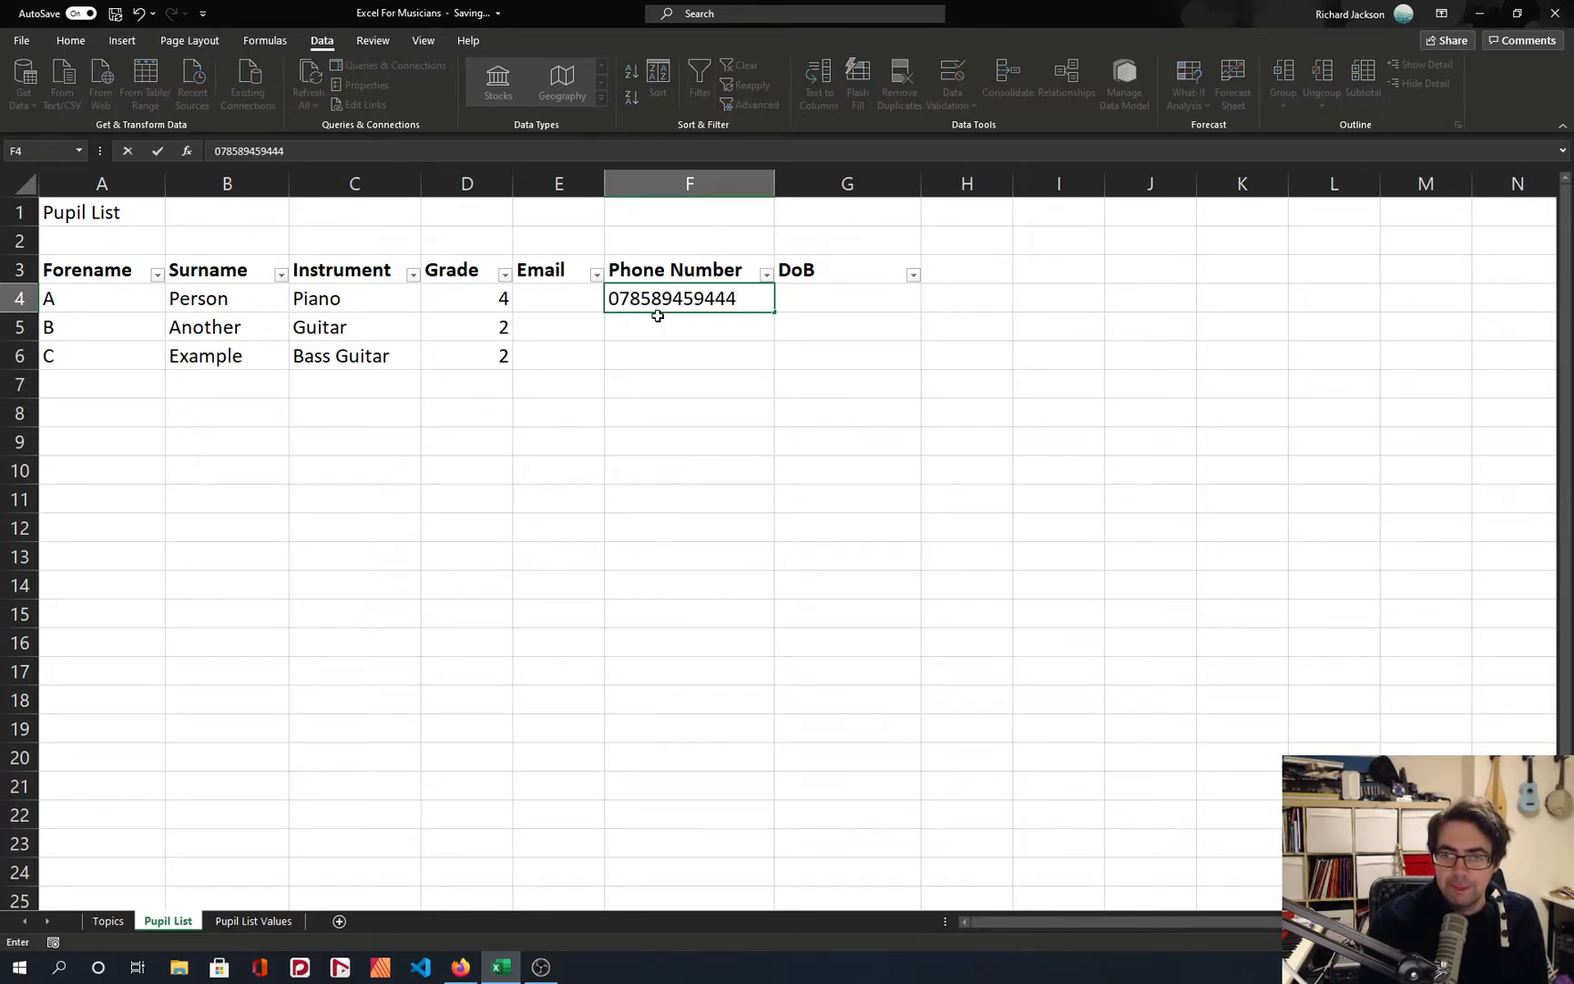
{"action": "key", "text": "Return"}
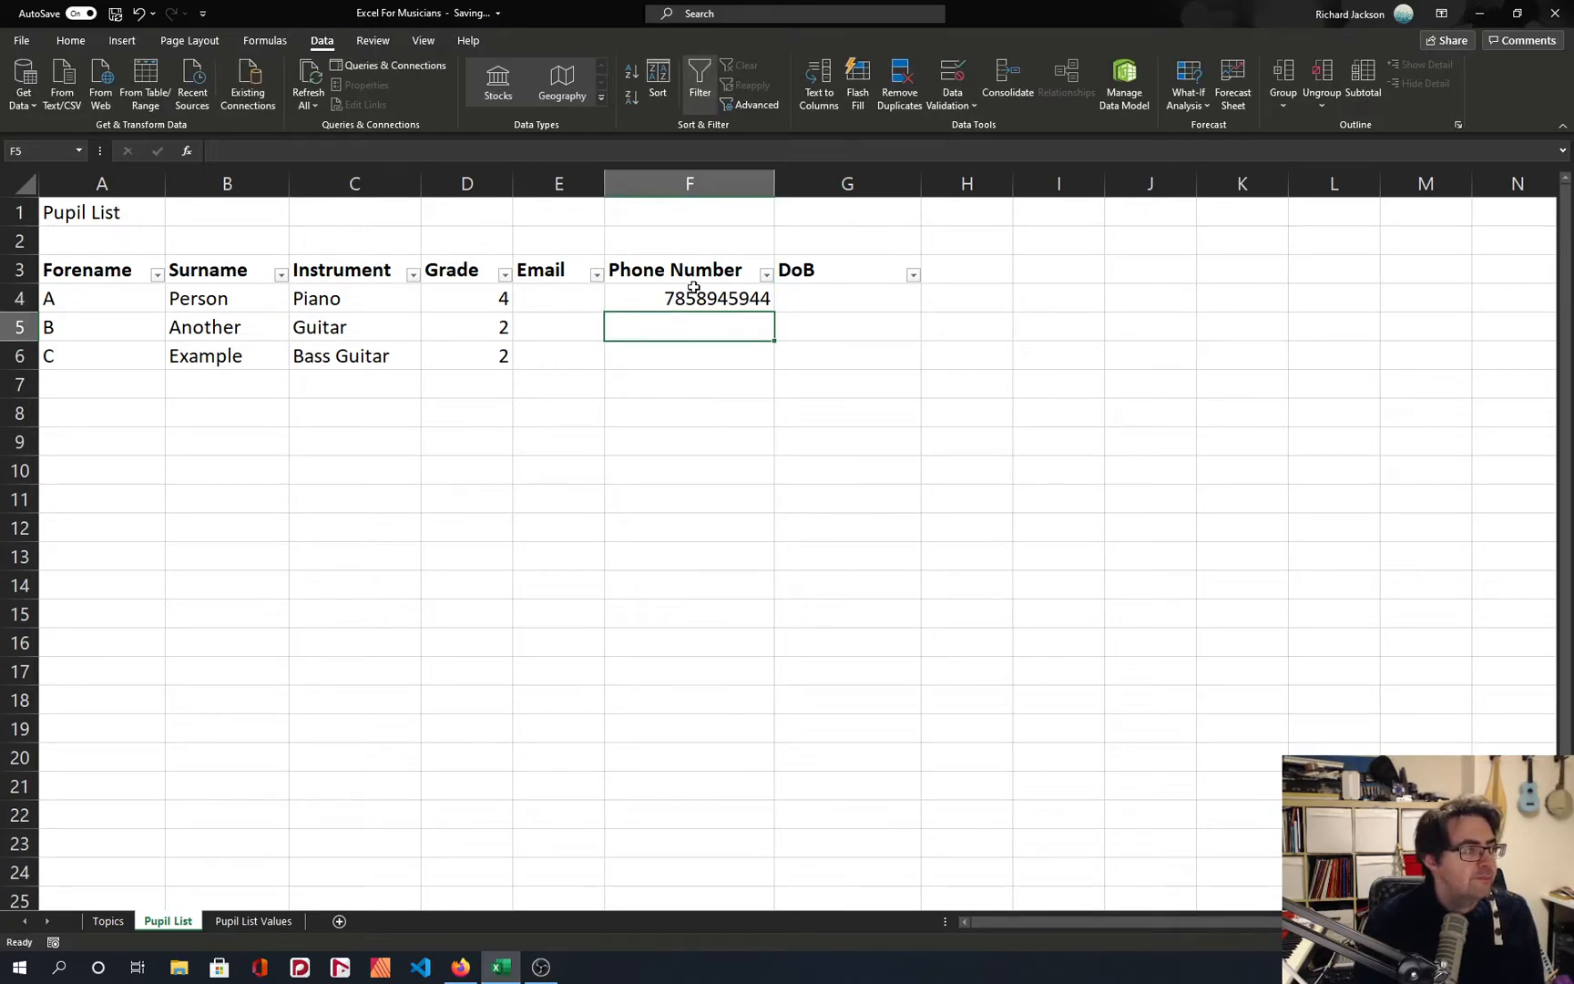
Examine how the phone number in cell F4 is stored, leaving its content unedited.
{"action": "left_click", "coordinate": [693, 288]}
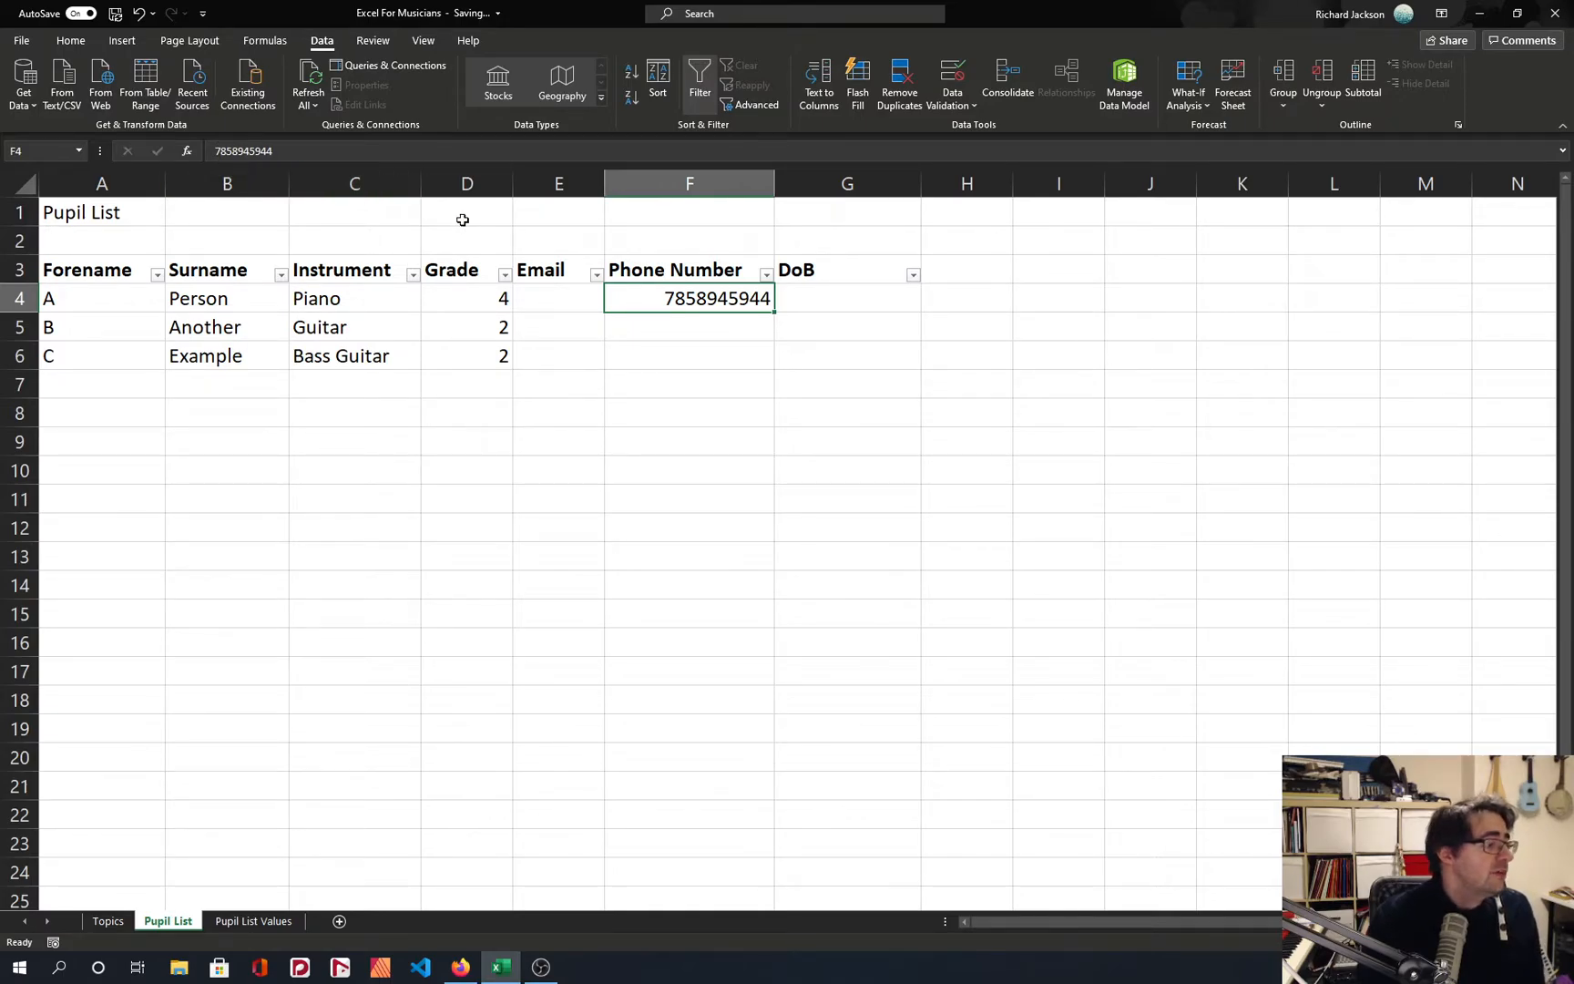
{"action": "left_click", "coordinate": [216, 151]}
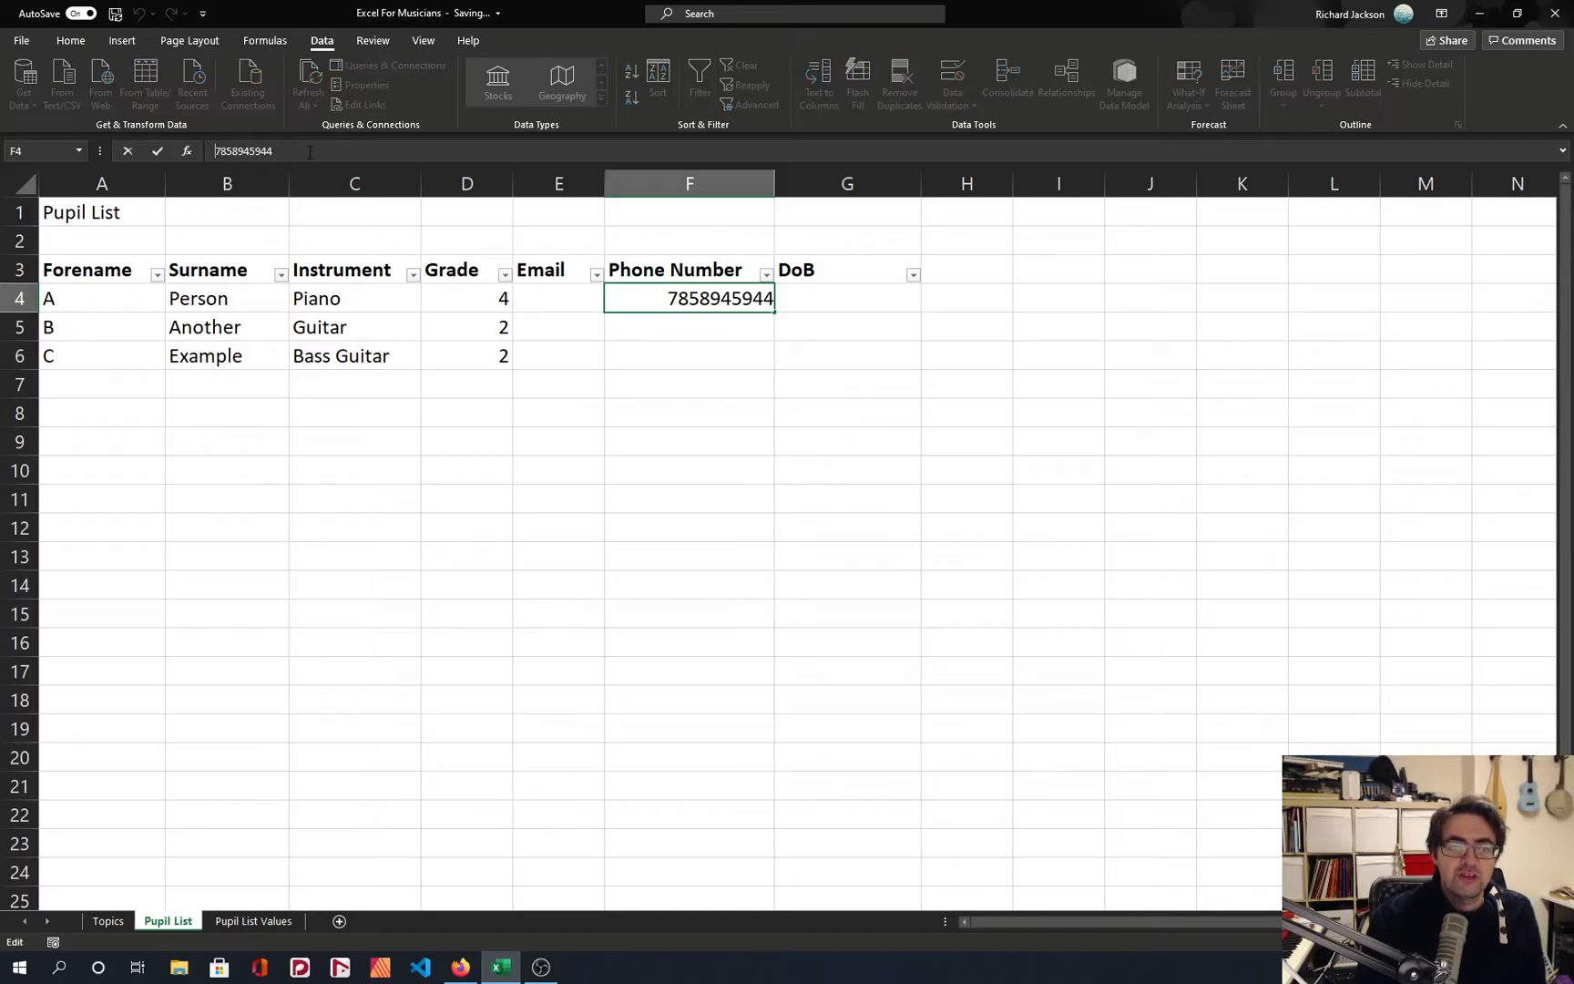
{"action": "key", "text": "Return"}
{"action": "key", "text": "Up"}
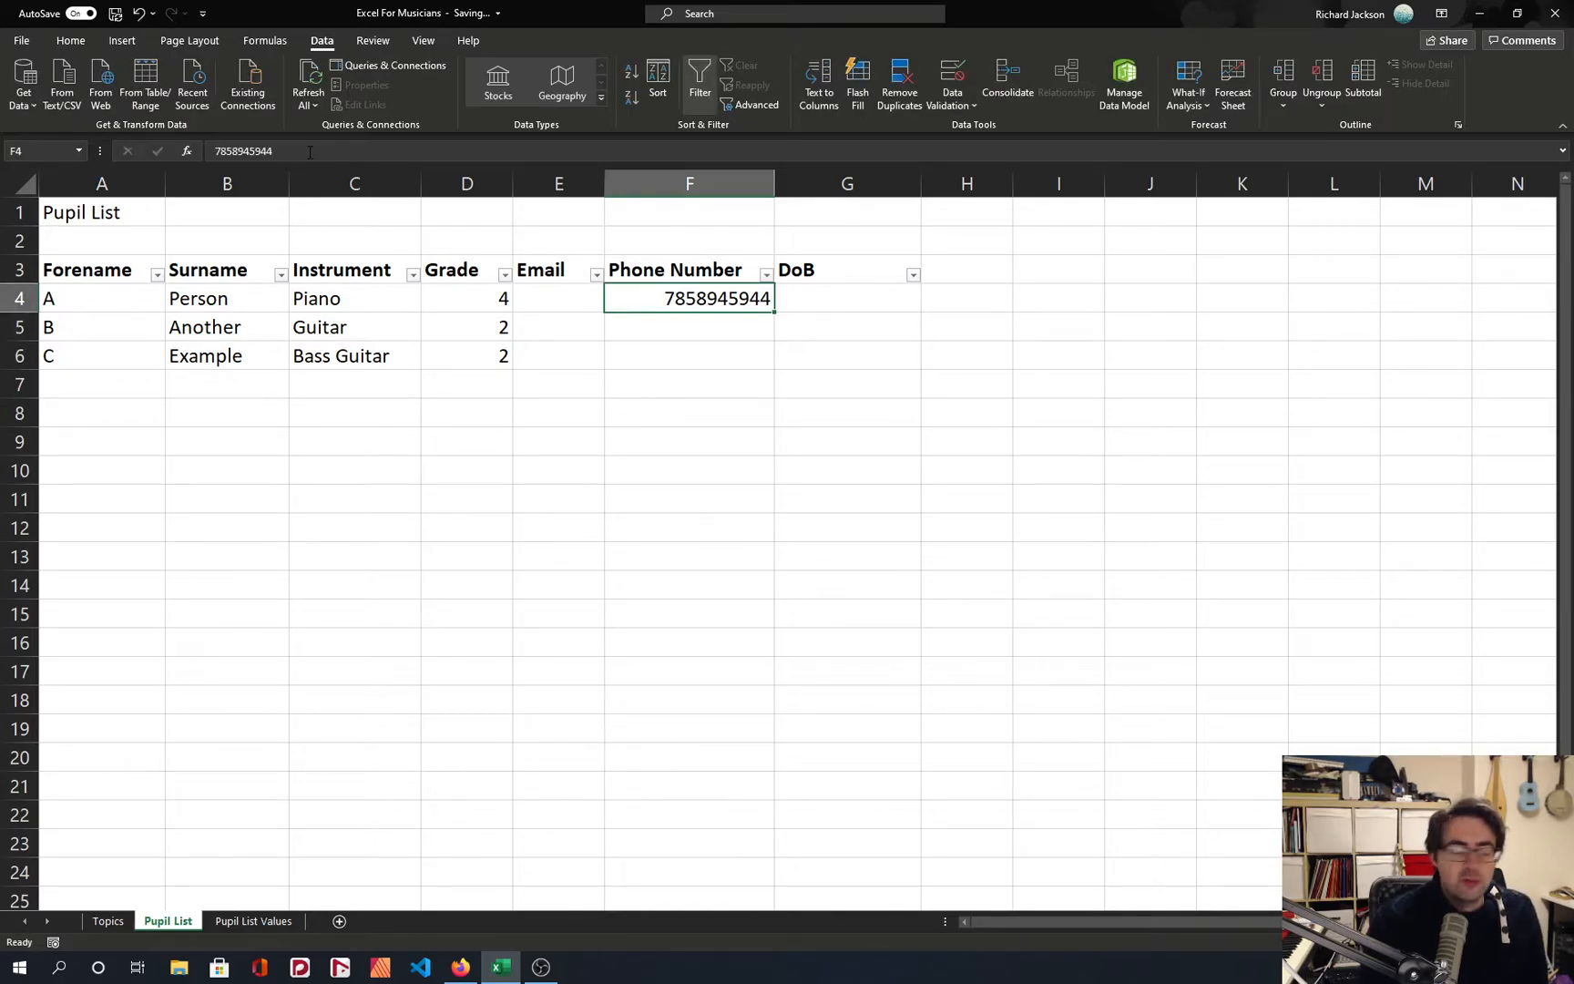
{"action": "left_click", "coordinate": [310, 151]}
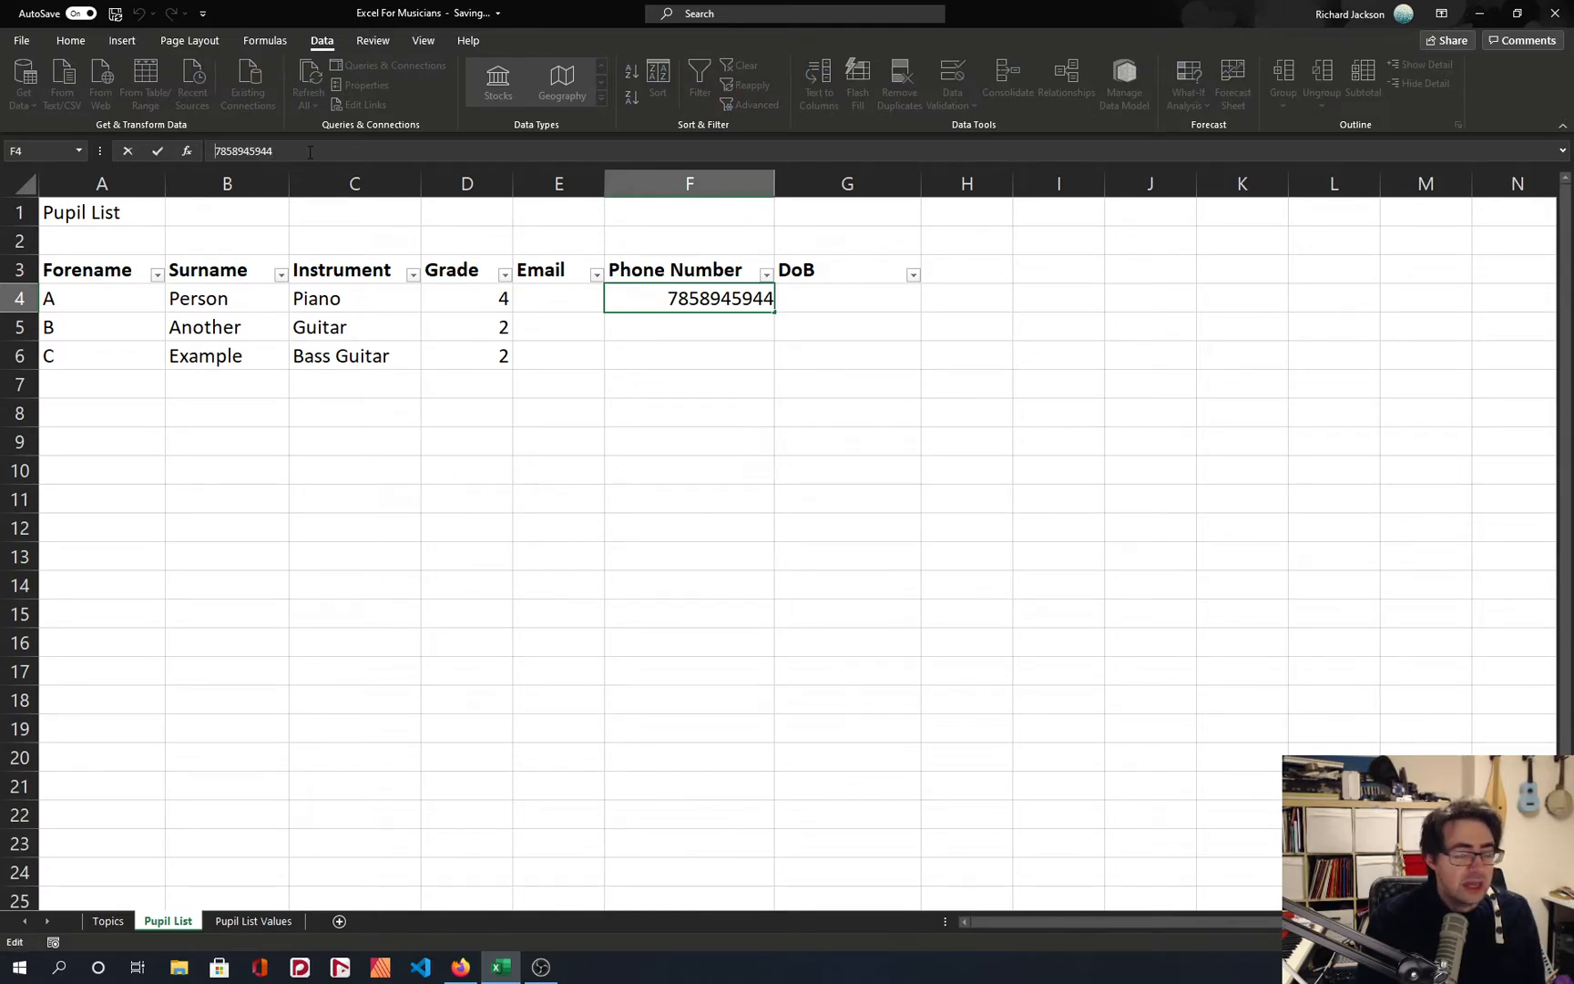
{"action": "key", "text": "Return"}
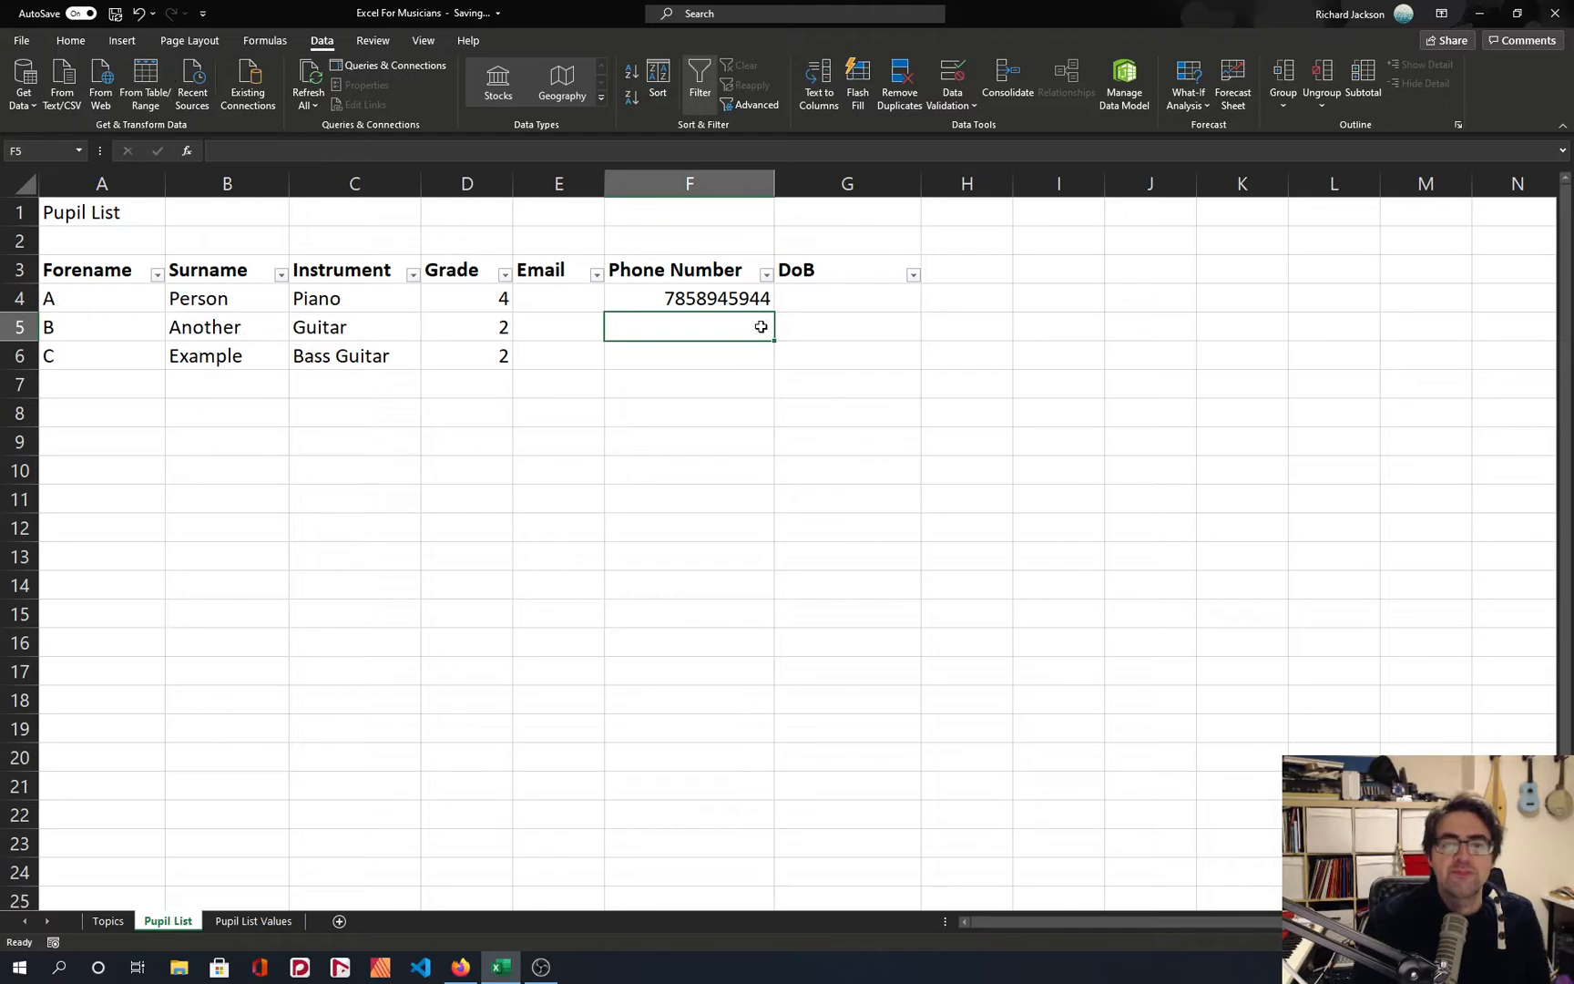
Review the number formats available for phone number cell F4 without applying one.
{"action": "left_click", "coordinate": [715, 300]}
{"action": "left_click", "coordinate": [76, 40]}
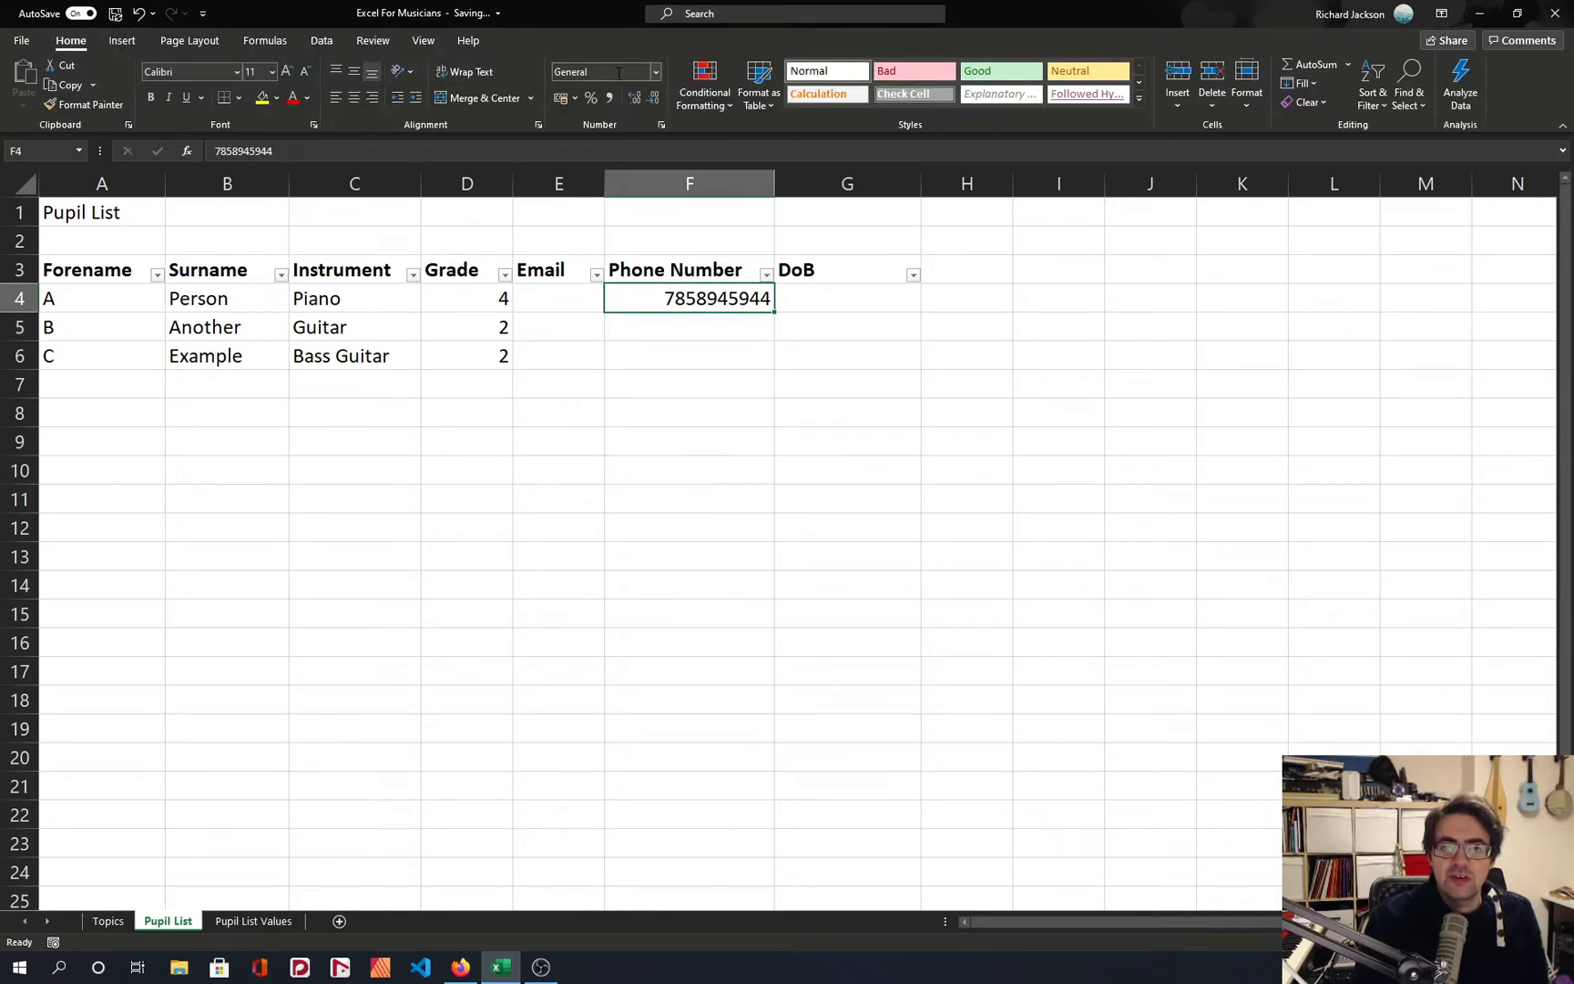
{"action": "left_click", "coordinate": [656, 73]}
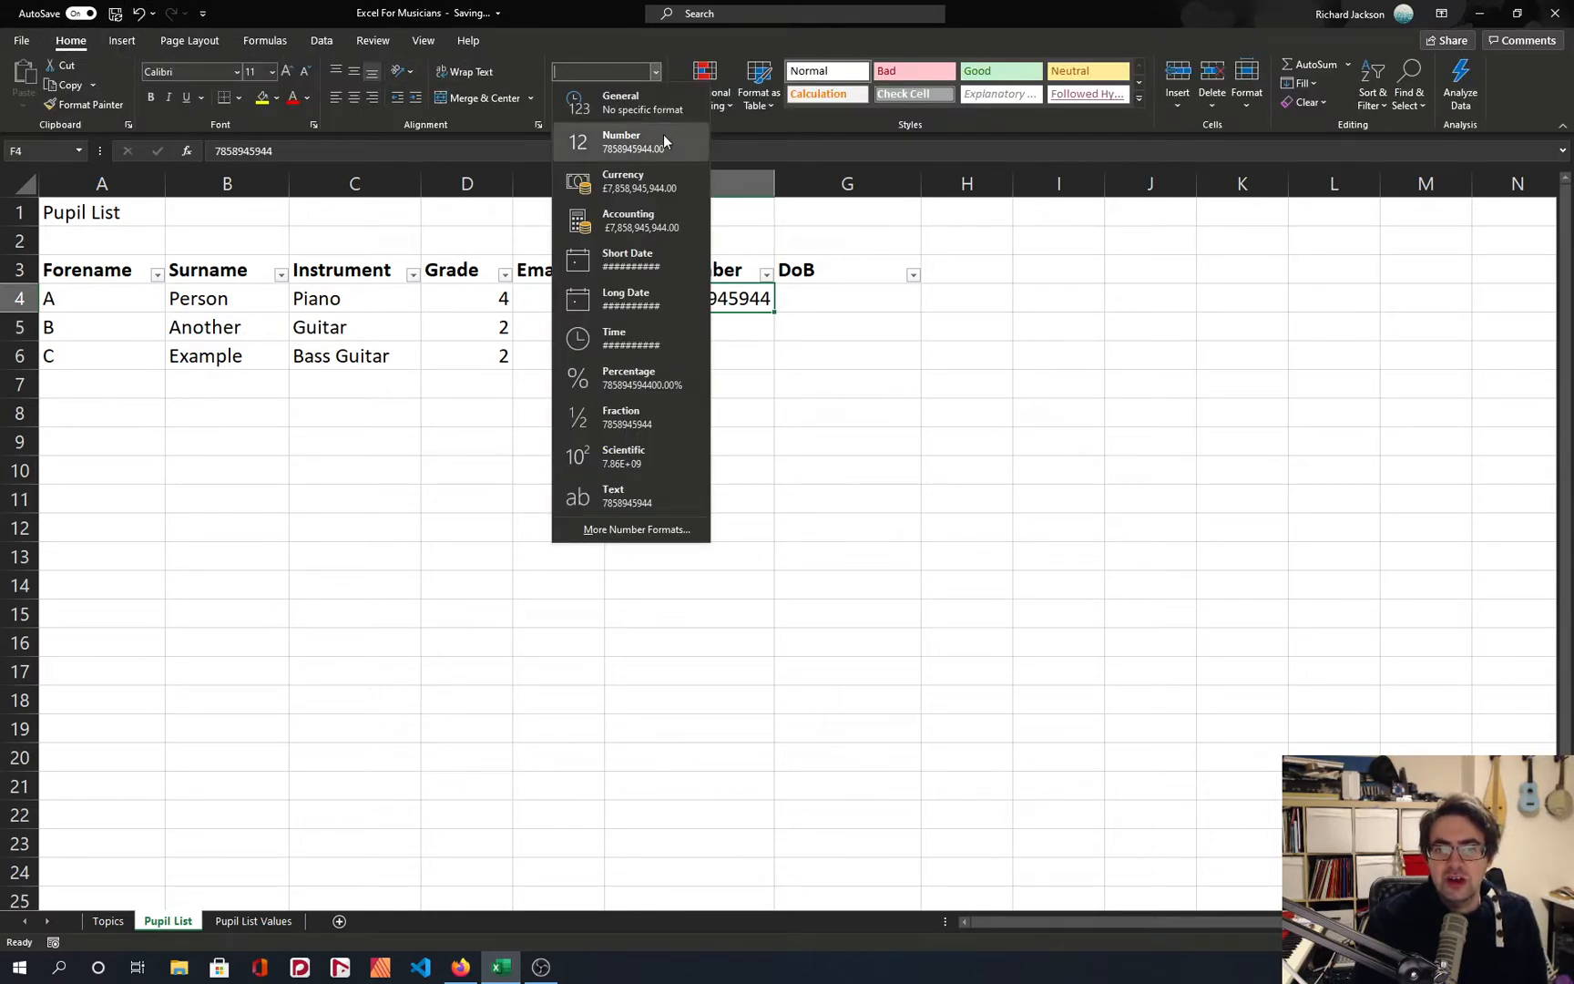
{"action": "left_click", "coordinate": [878, 391]}
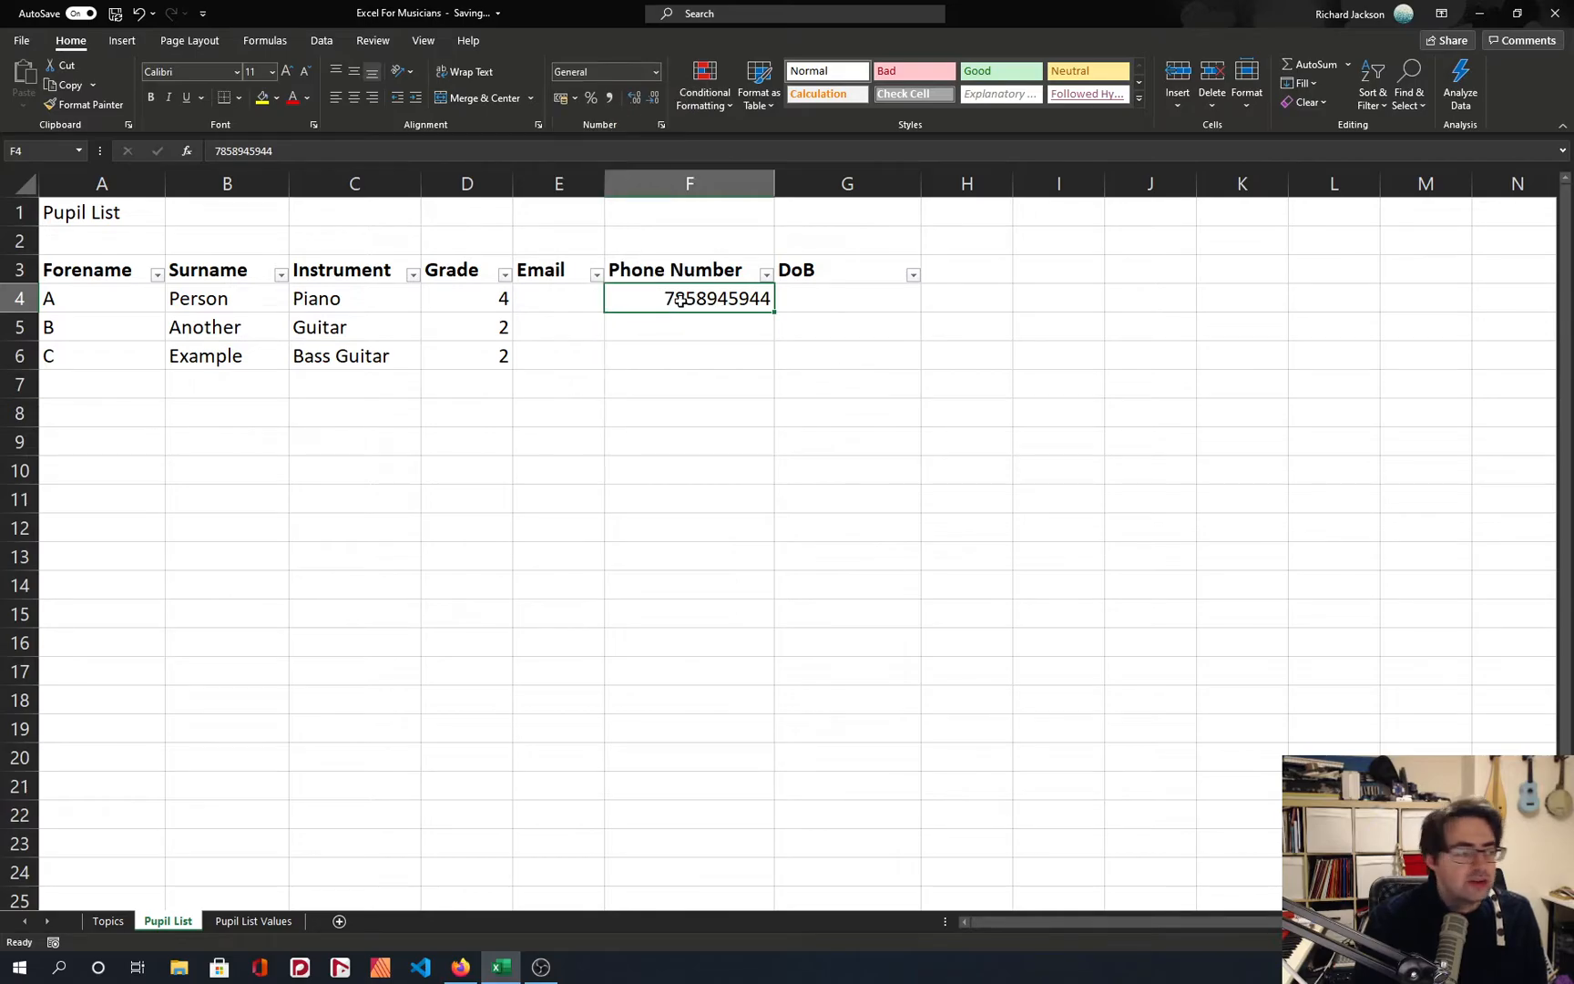
Try entering 0100 in phone number cell F5, and clear the cell again.
{"action": "left_click", "coordinate": [696, 328]}
{"action": "type", "text": "0100"}
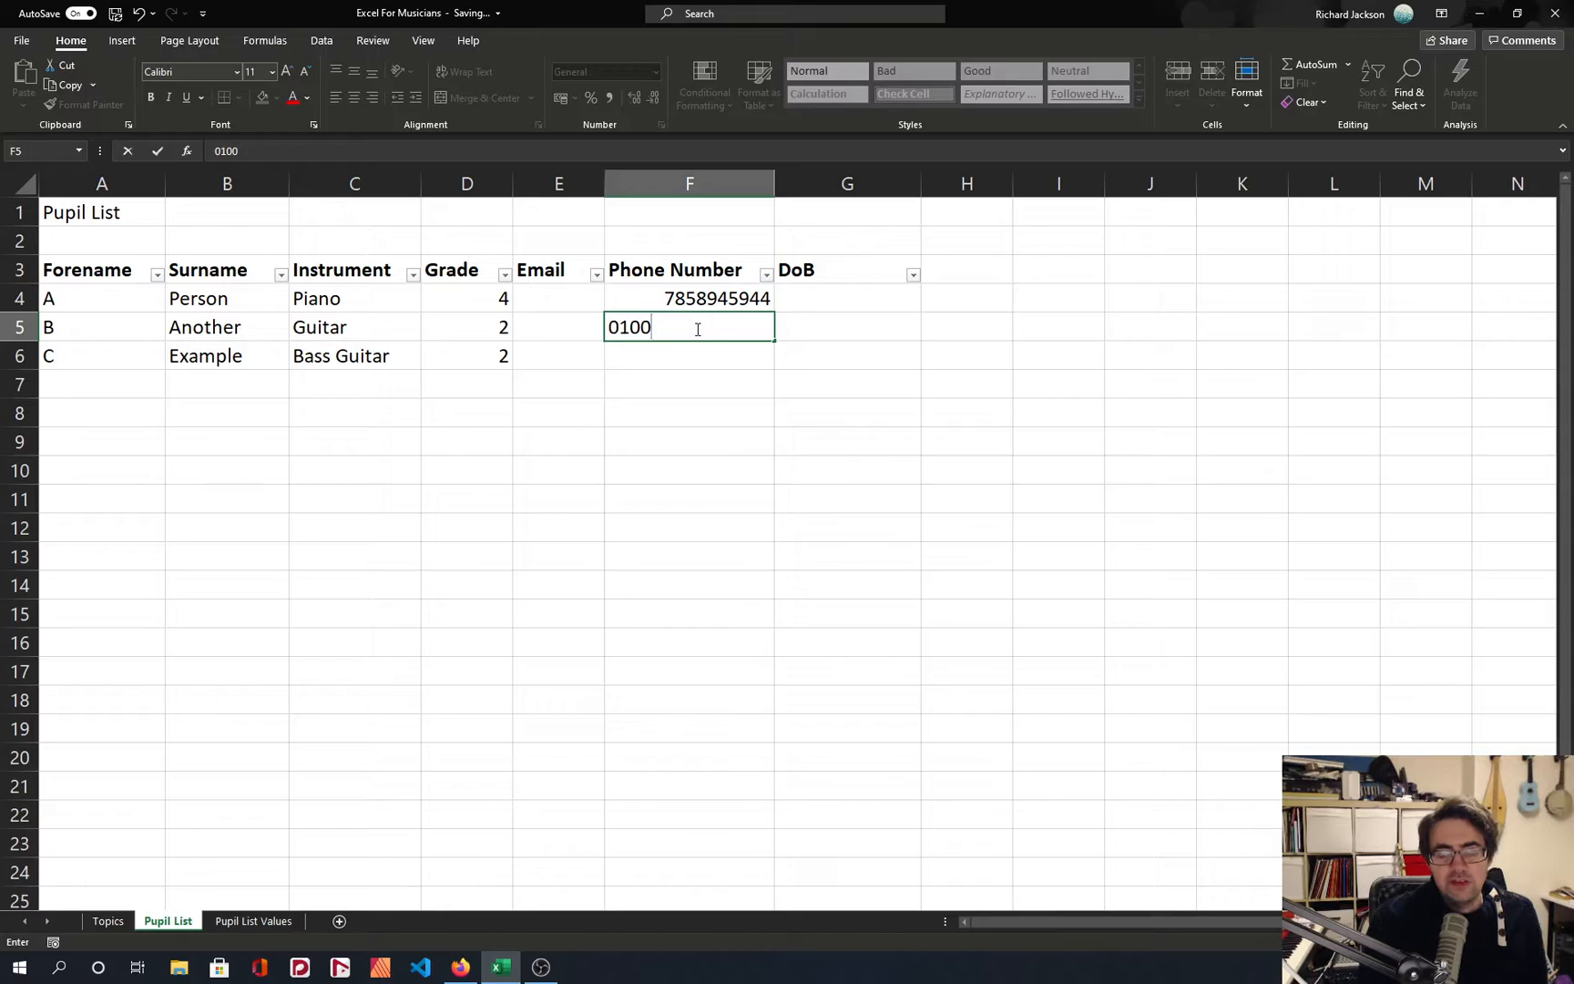
{"action": "key", "text": "Return"}
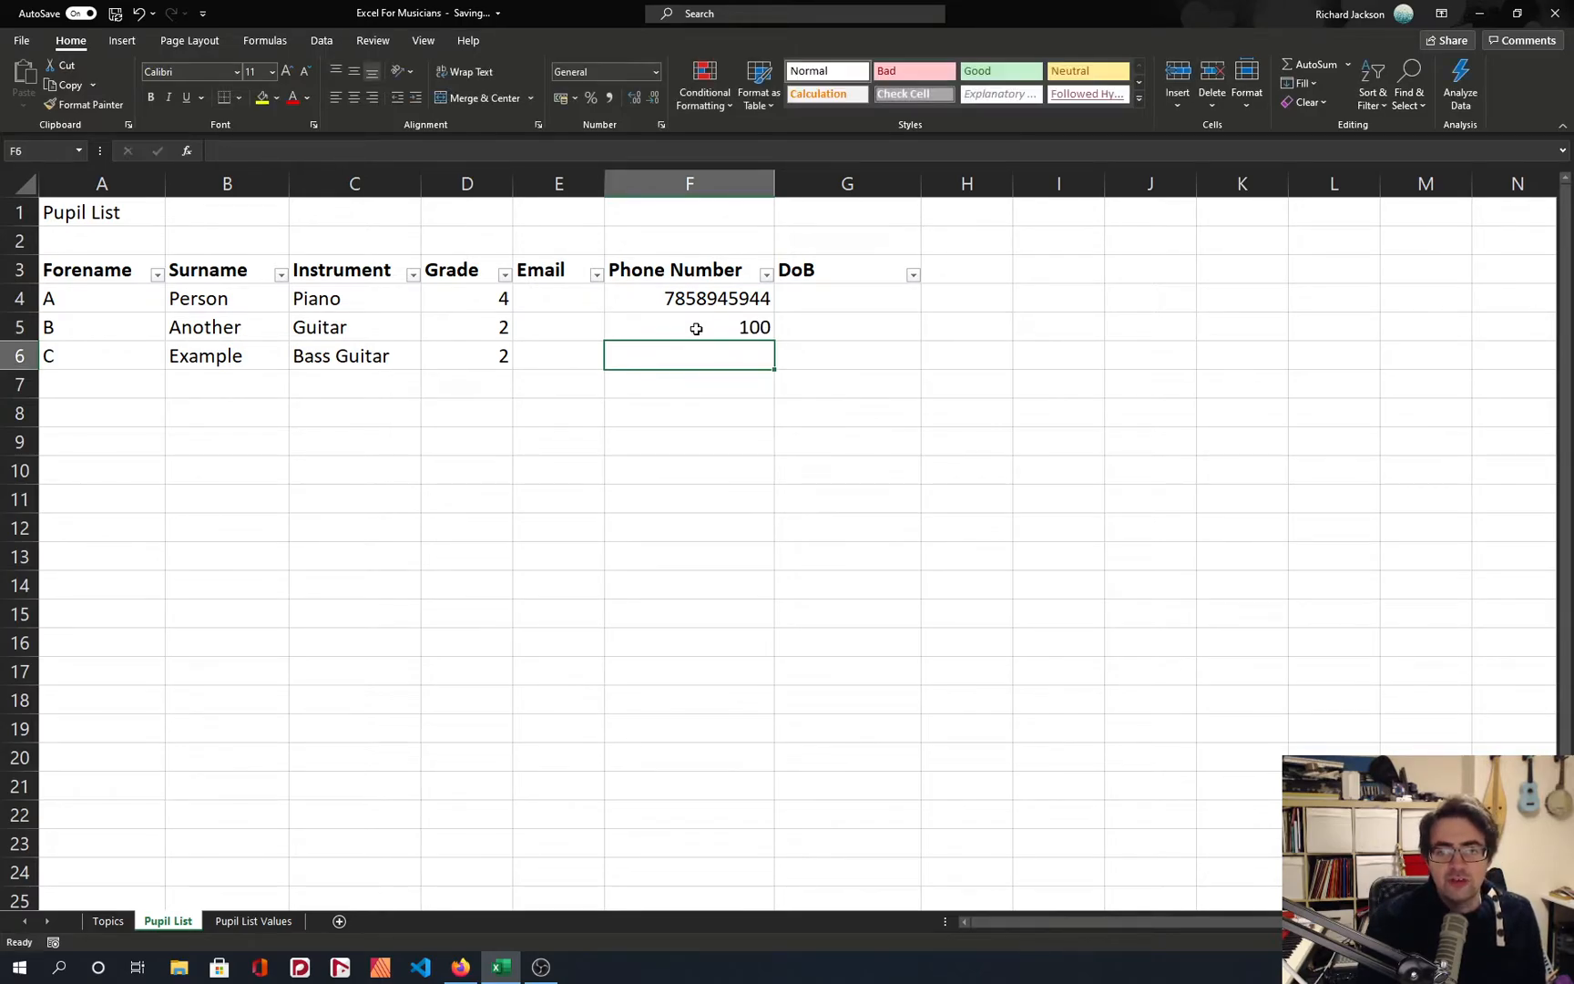
{"action": "left_click", "coordinate": [696, 328]}
{"action": "key", "text": "Delete"}
Store the phone number in F4 as text by prefixing it with an apostrophe and a leading zero.
{"action": "key", "text": "Up"}
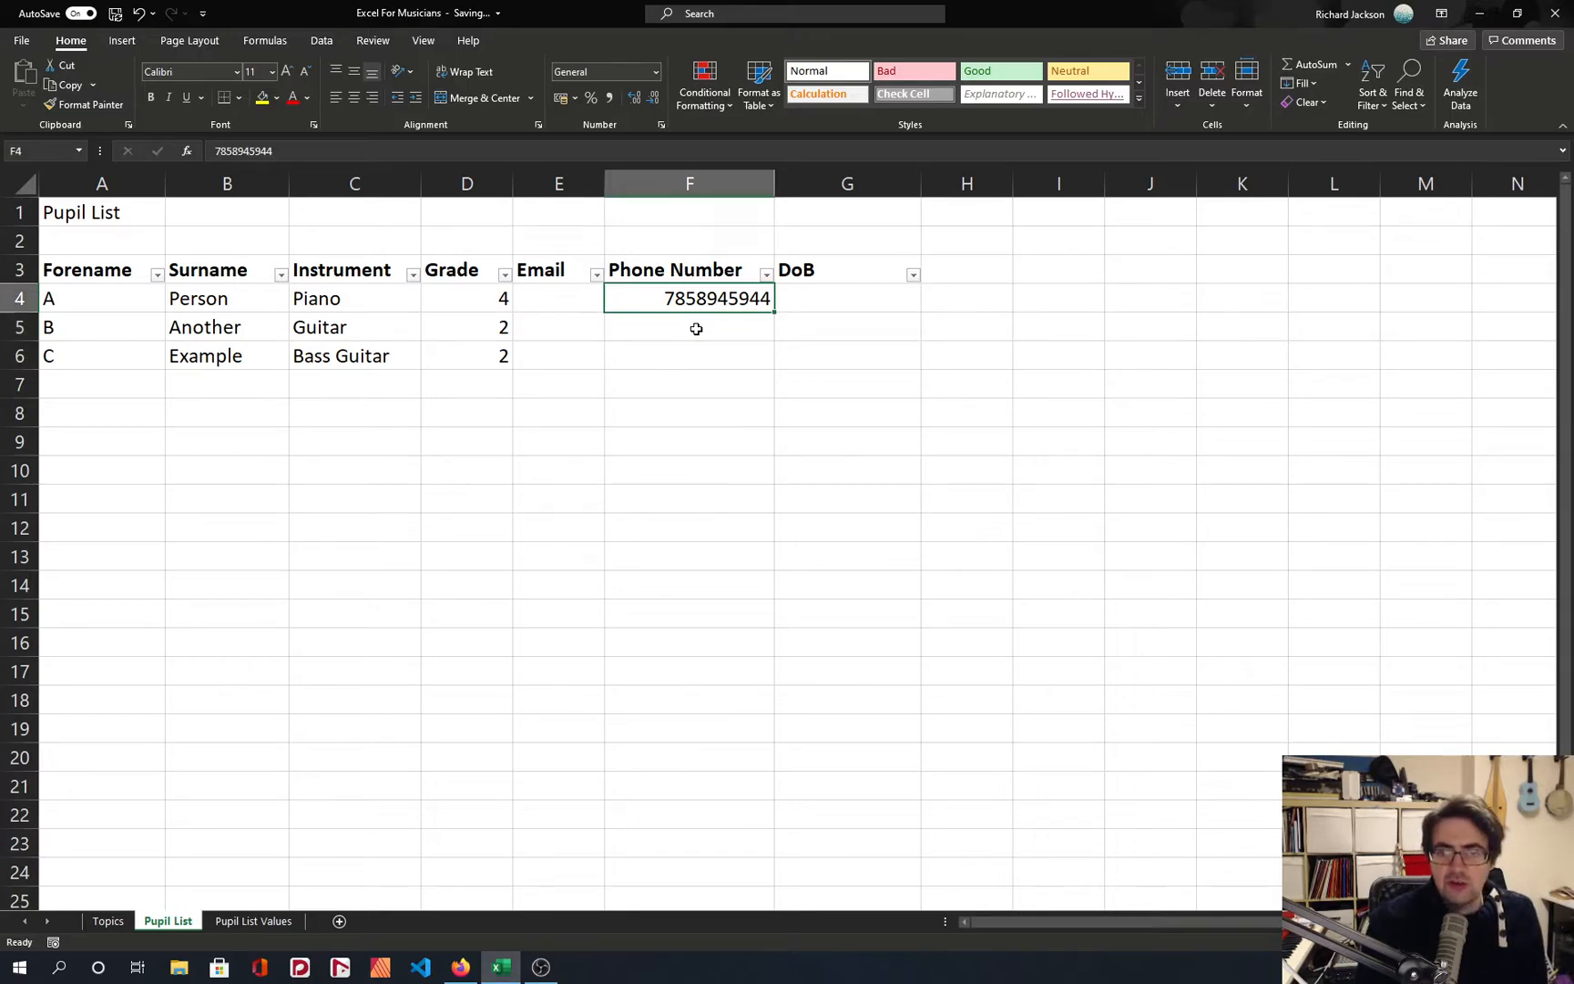
{"action": "left_click", "coordinate": [412, 155]}
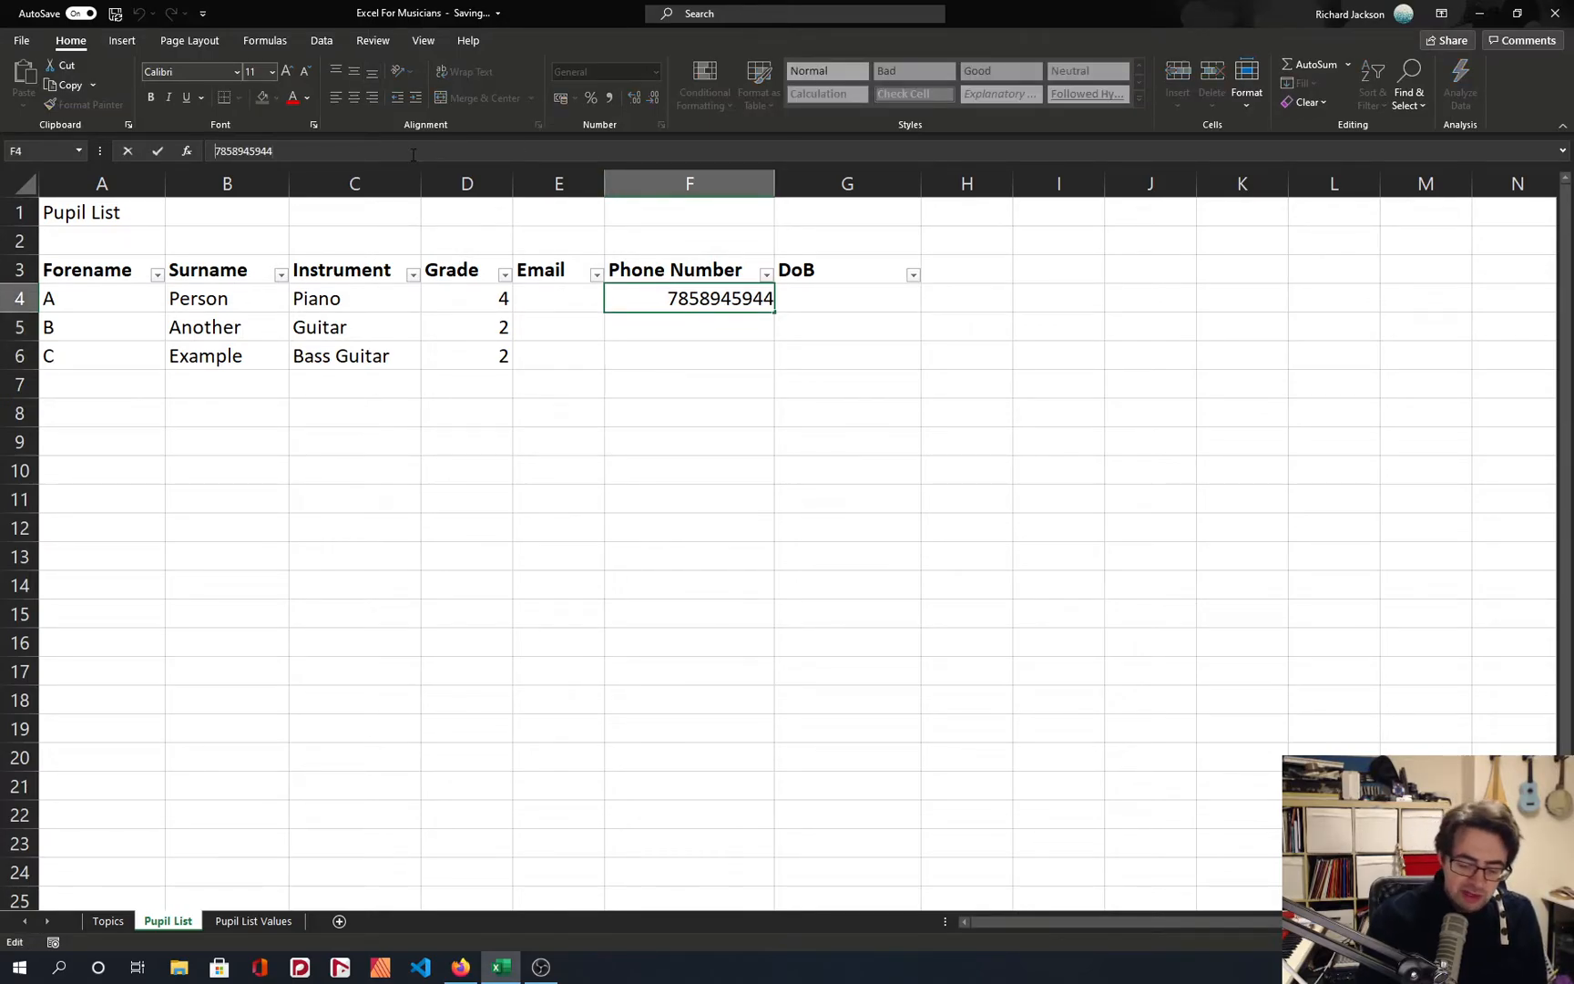
{"action": "type", "text": "0"}
{"action": "key", "text": "Return"}
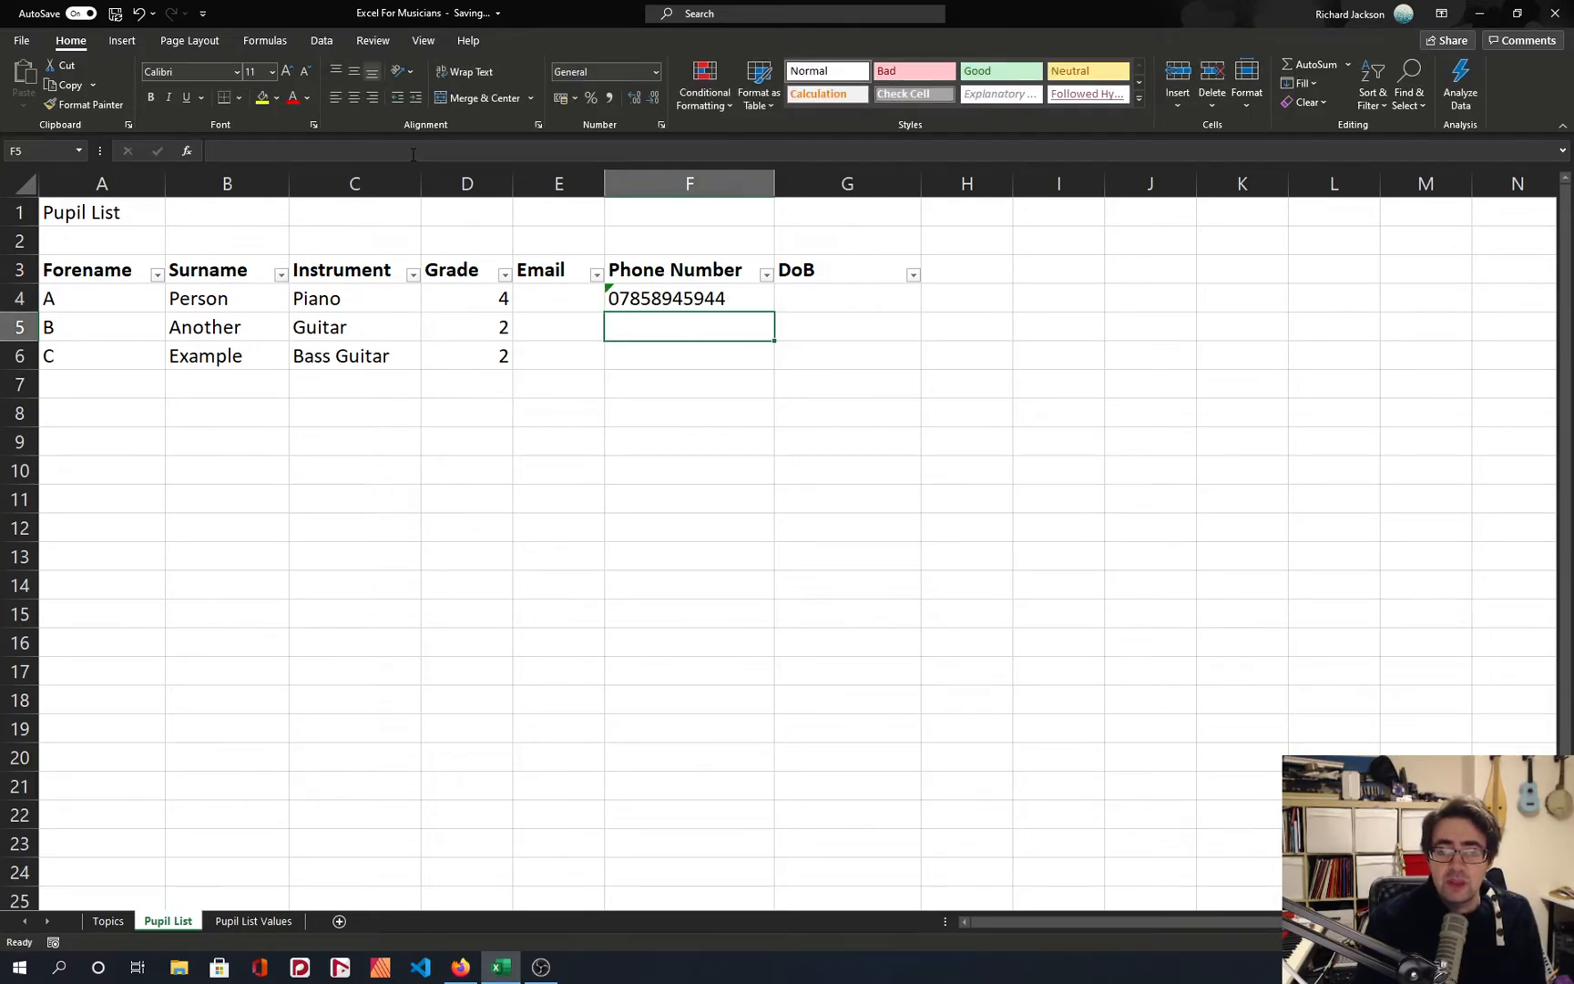
Ignore the number-stored-as-text error flagged on phone number cell F4.
{"action": "key", "text": "Up"}
{"action": "mouse_move", "coordinate": [588, 302]}
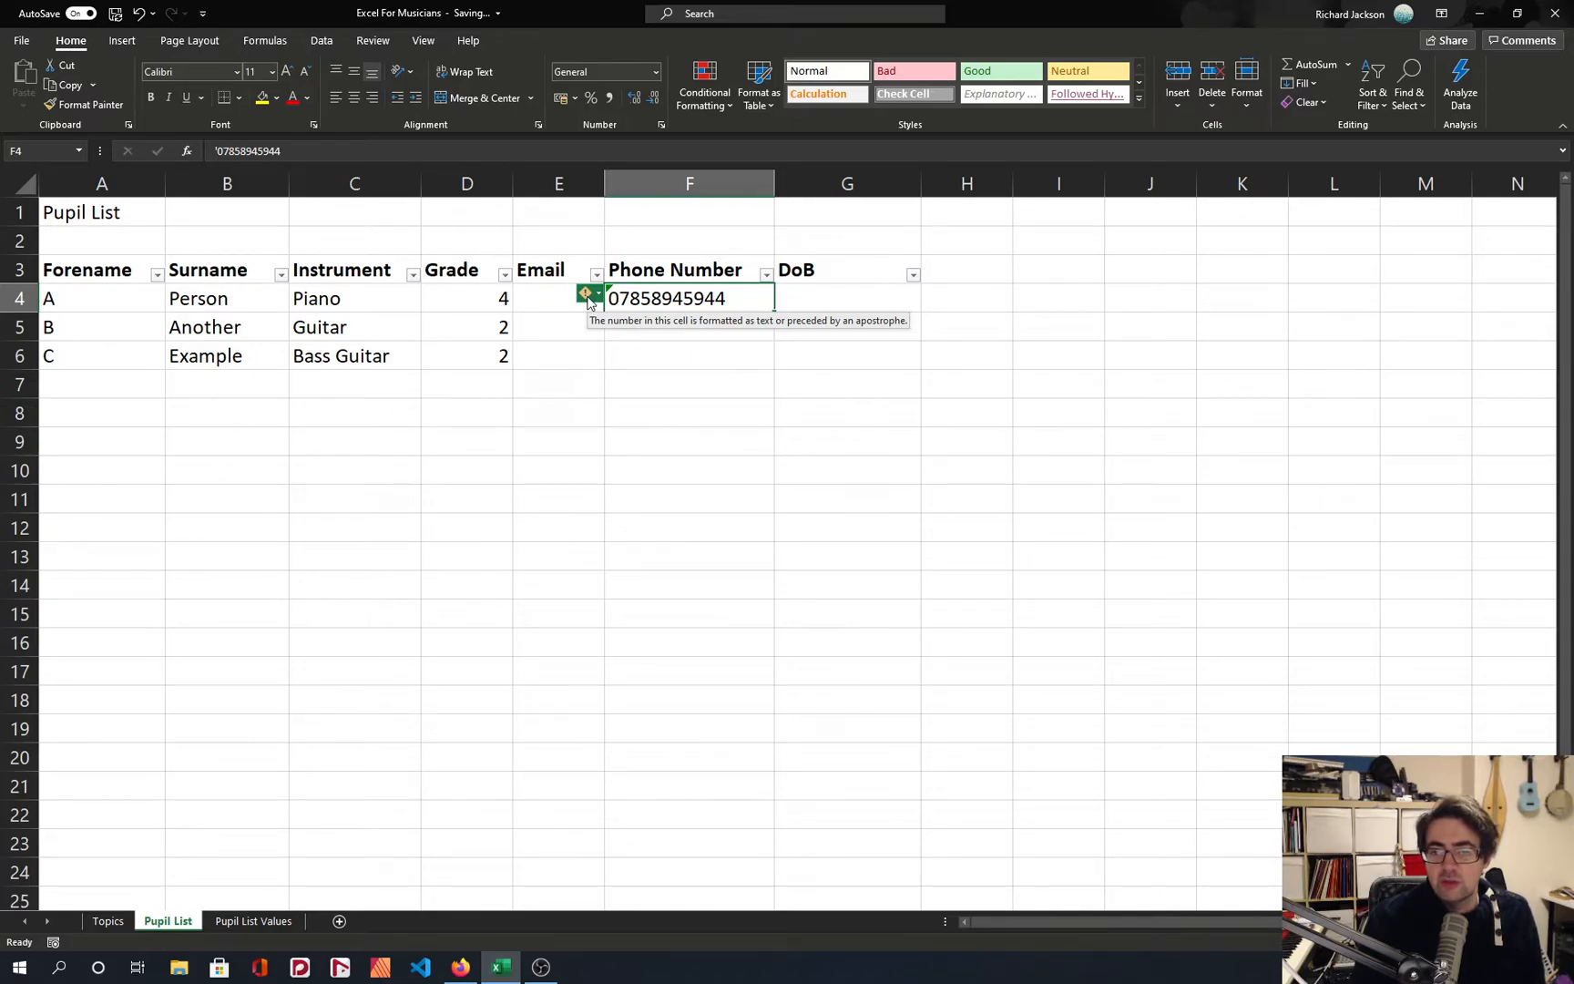
{"action": "left_click", "coordinate": [588, 300]}
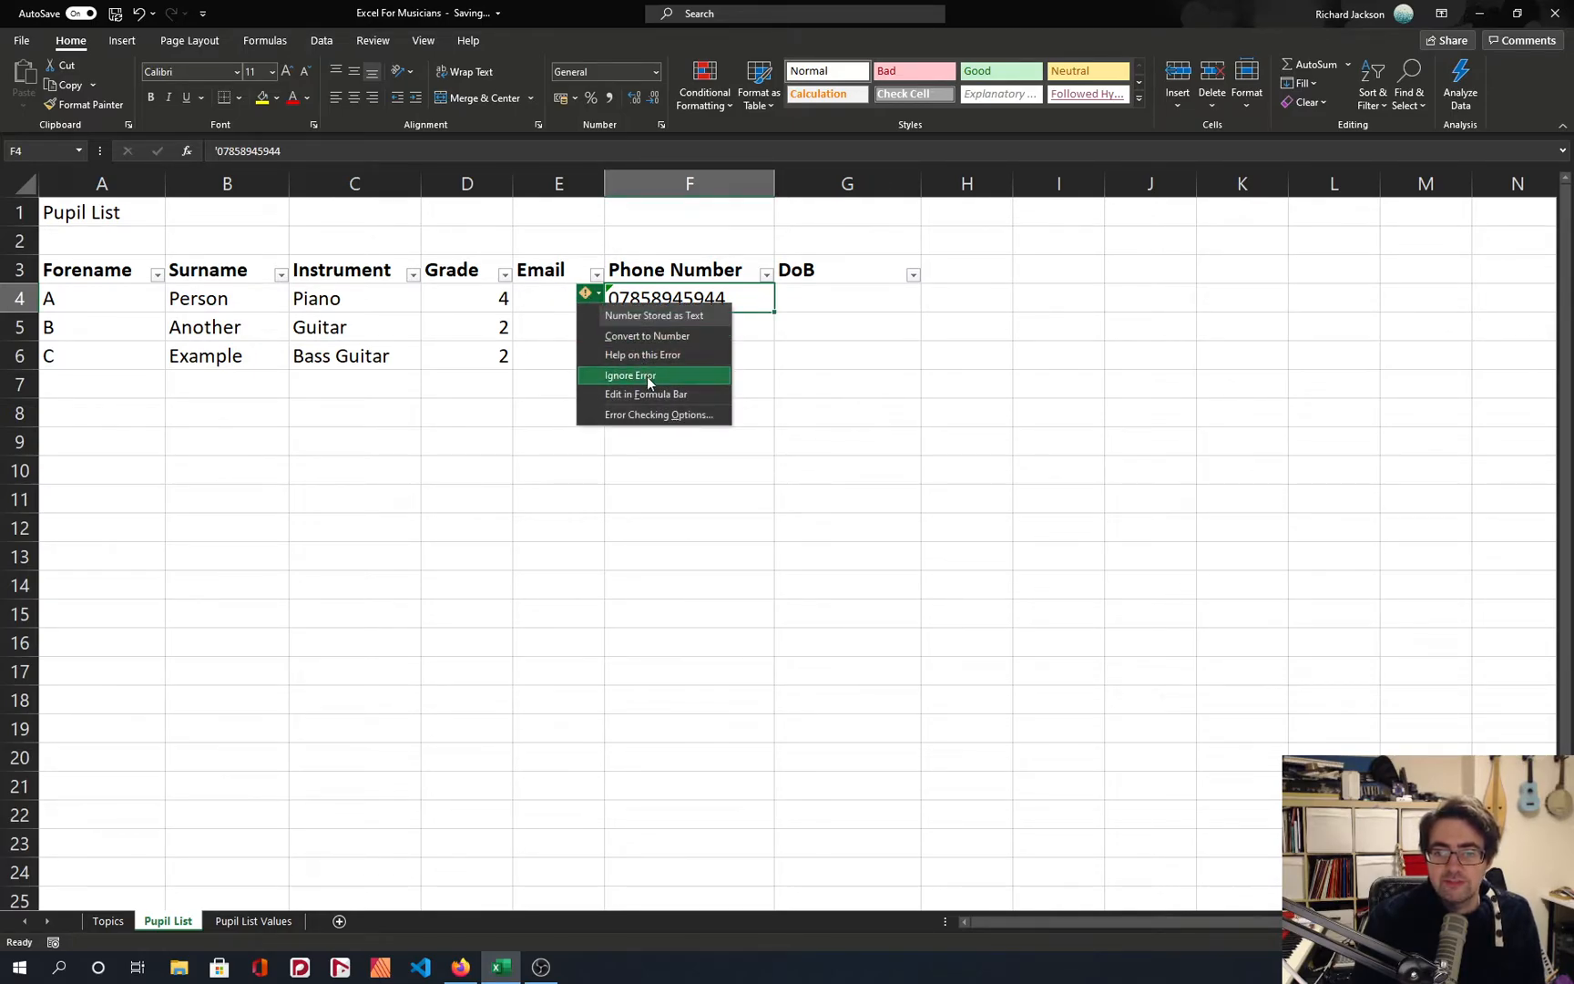
{"action": "left_click", "coordinate": [647, 377]}
{"action": "left_click", "coordinate": [662, 350]}
{"action": "left_click", "coordinate": [674, 306]}
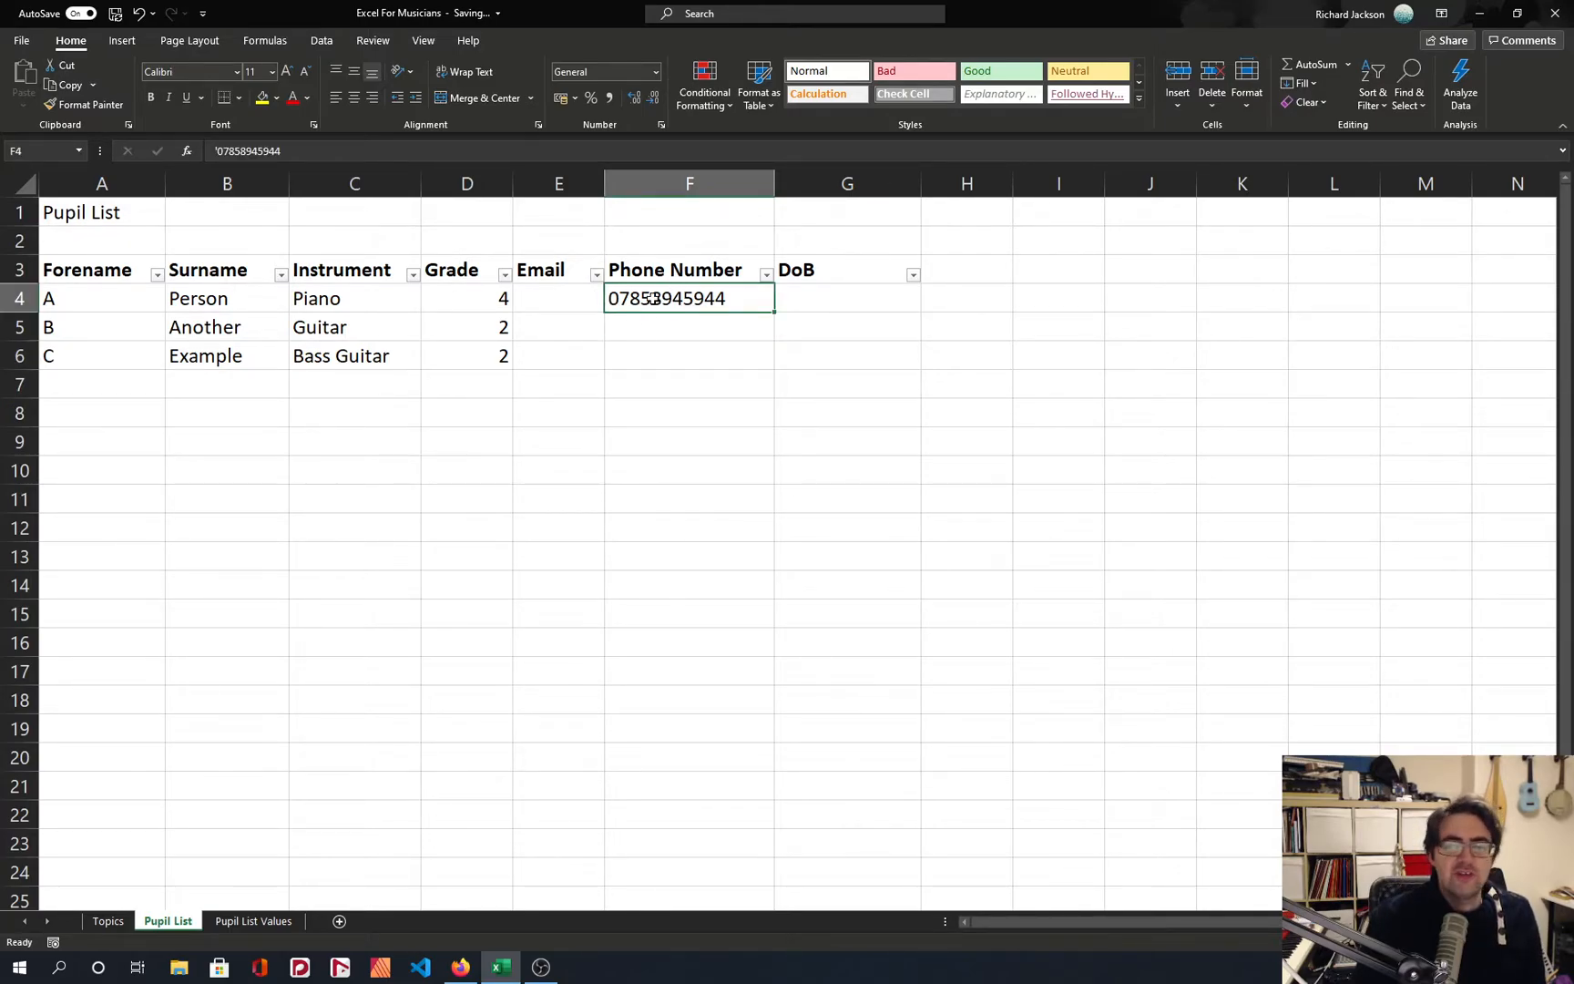
Copy the phone number in F4 into cells F5 and F6.
{"action": "key", "text": "ctrl+c"}
{"action": "left_click_drag", "start_coordinate": [668, 327], "coordinate": [668, 351]}
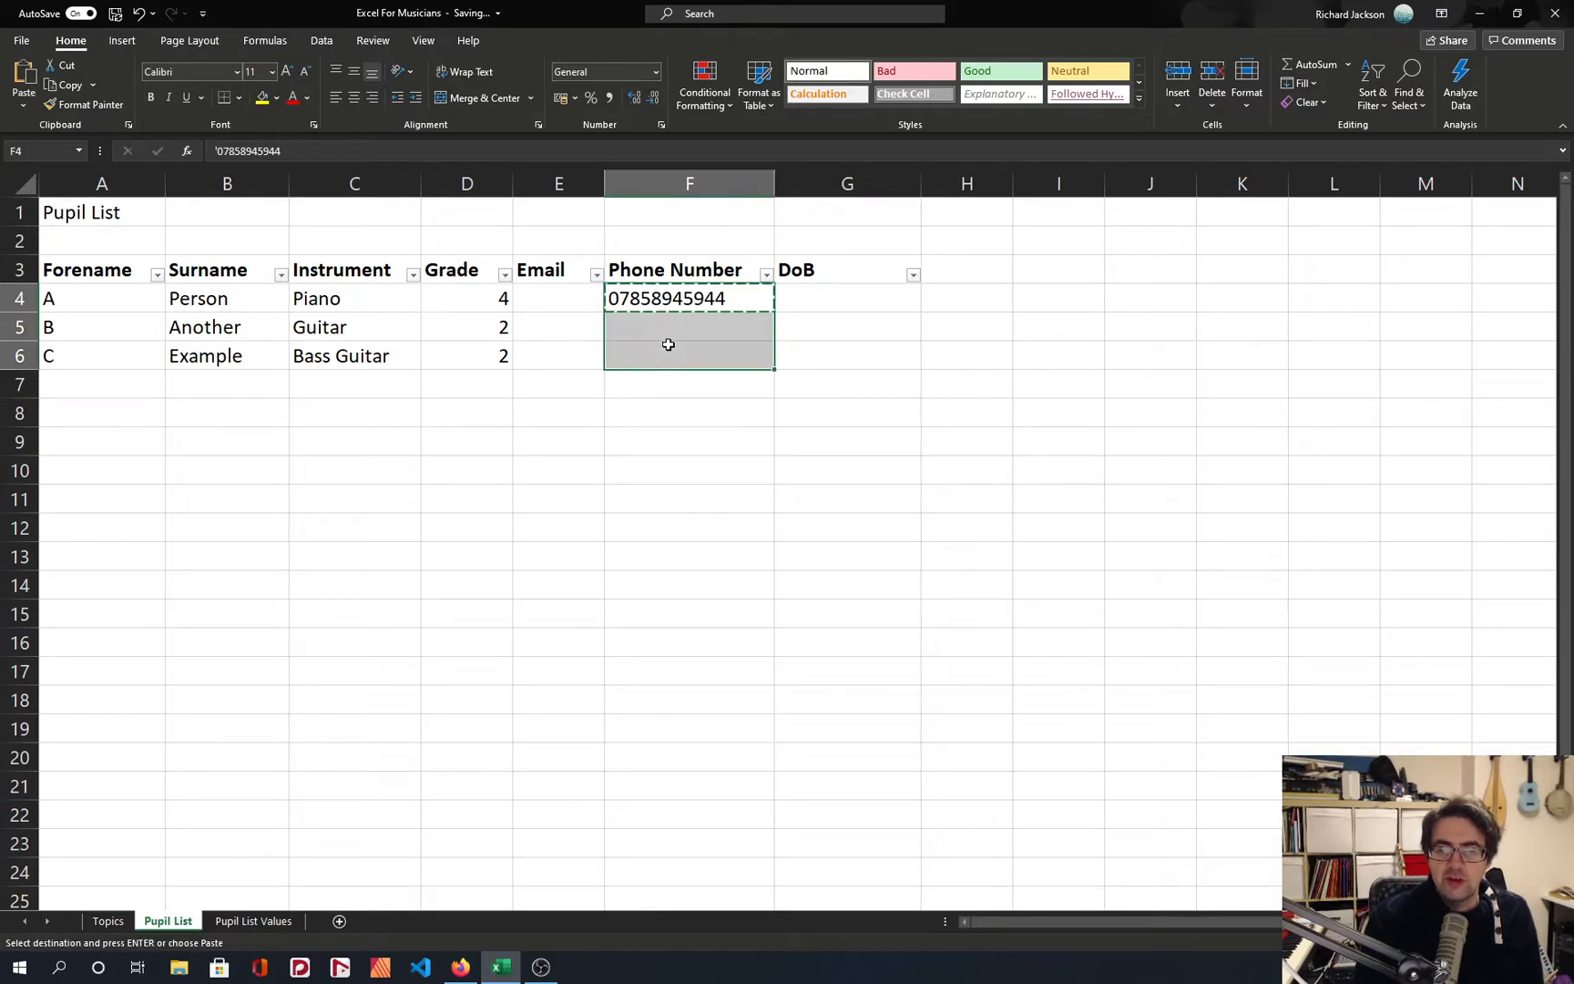
{"action": "key", "text": "ctrl+v"}
{"action": "left_click", "coordinate": [707, 413]}
{"action": "left_click", "coordinate": [609, 326]}
{"action": "mouse_move", "coordinate": [598, 328]}
Apply the Text number format to phone number cells F4:F6 and check the error marker on F4.
{"action": "left_click", "coordinate": [662, 293]}
{"action": "left_click", "coordinate": [711, 353], "text": "shift"}
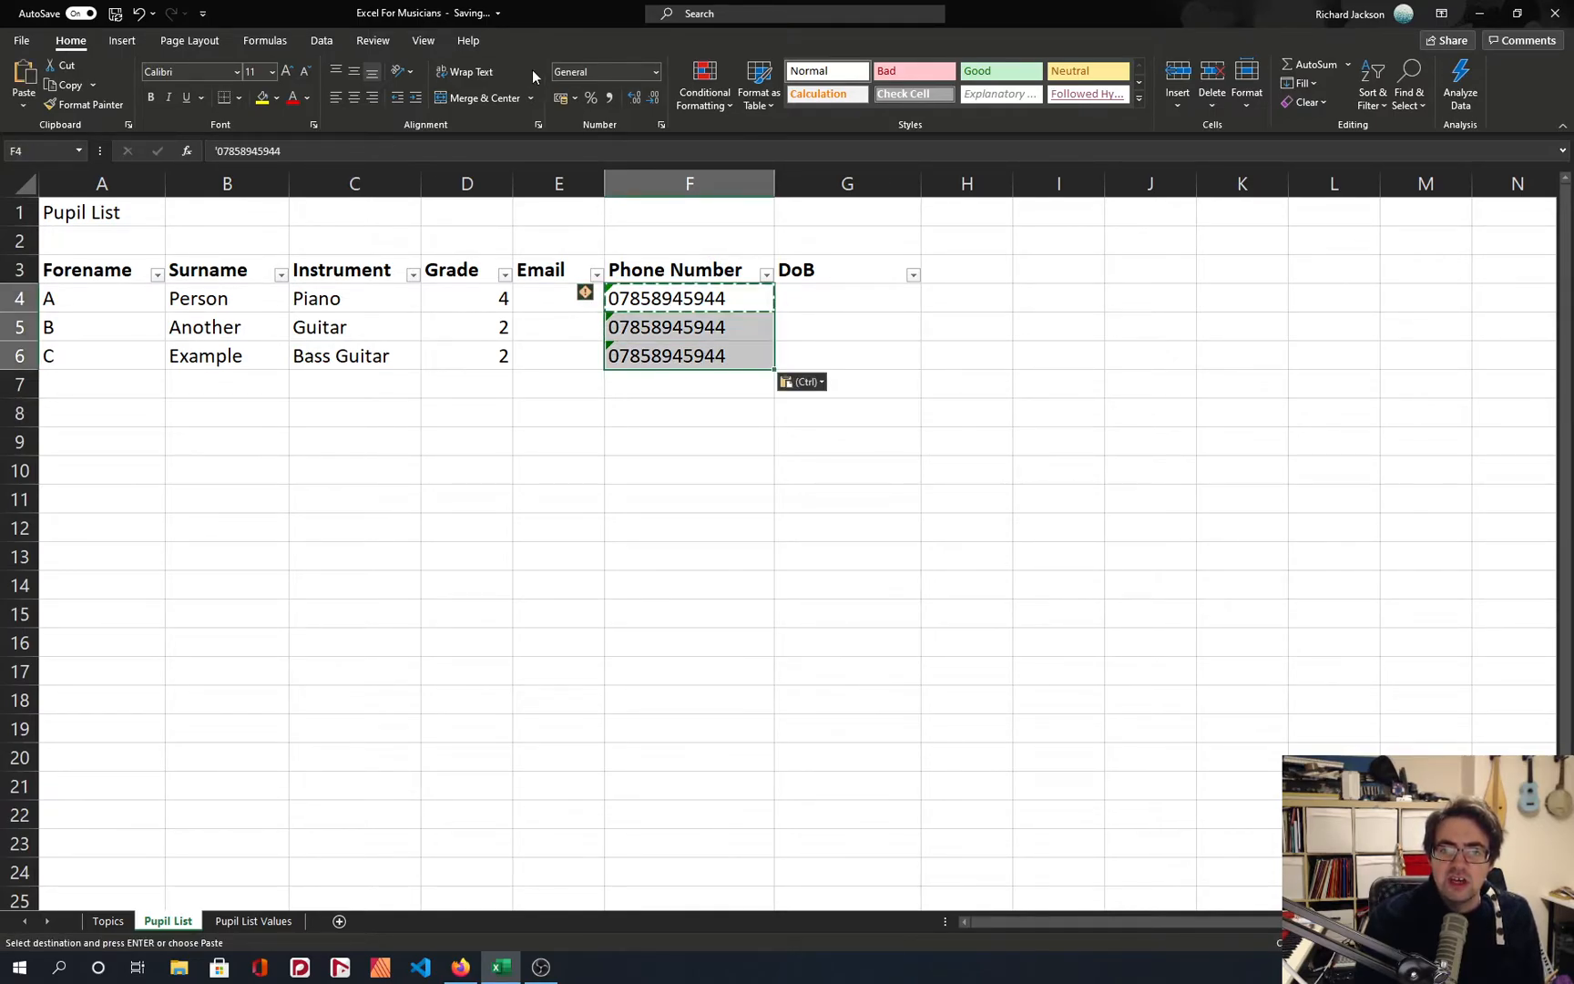
{"action": "left_click", "coordinate": [654, 71]}
{"action": "left_click", "coordinate": [653, 69]}
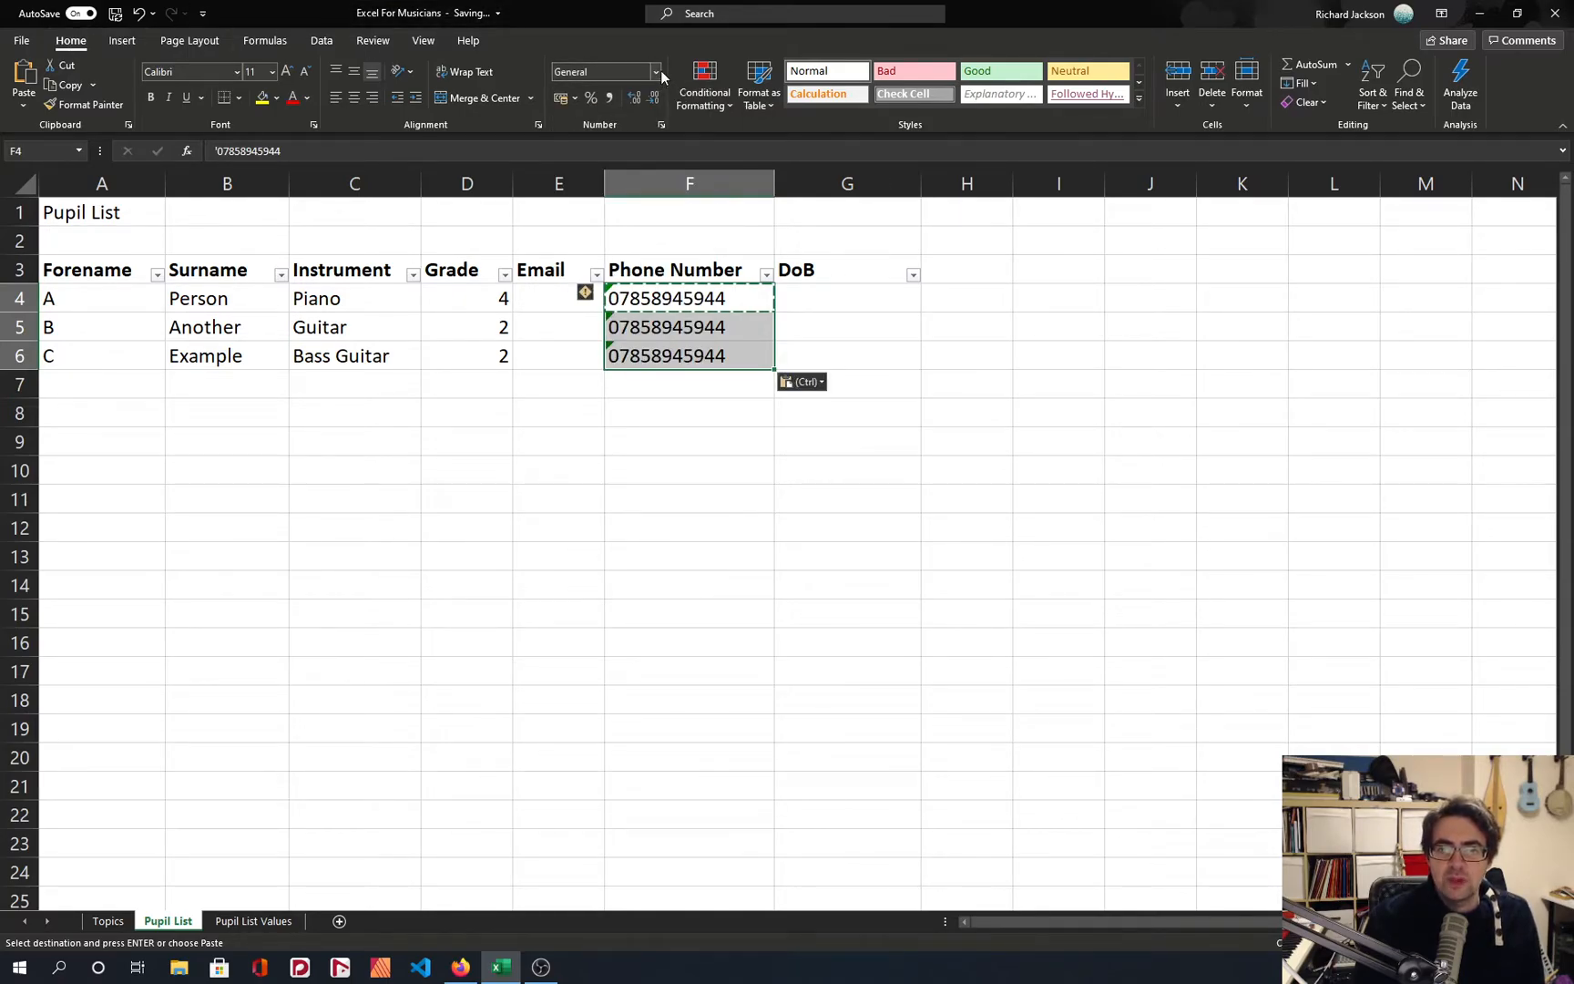
{"action": "left_click", "coordinate": [655, 71]}
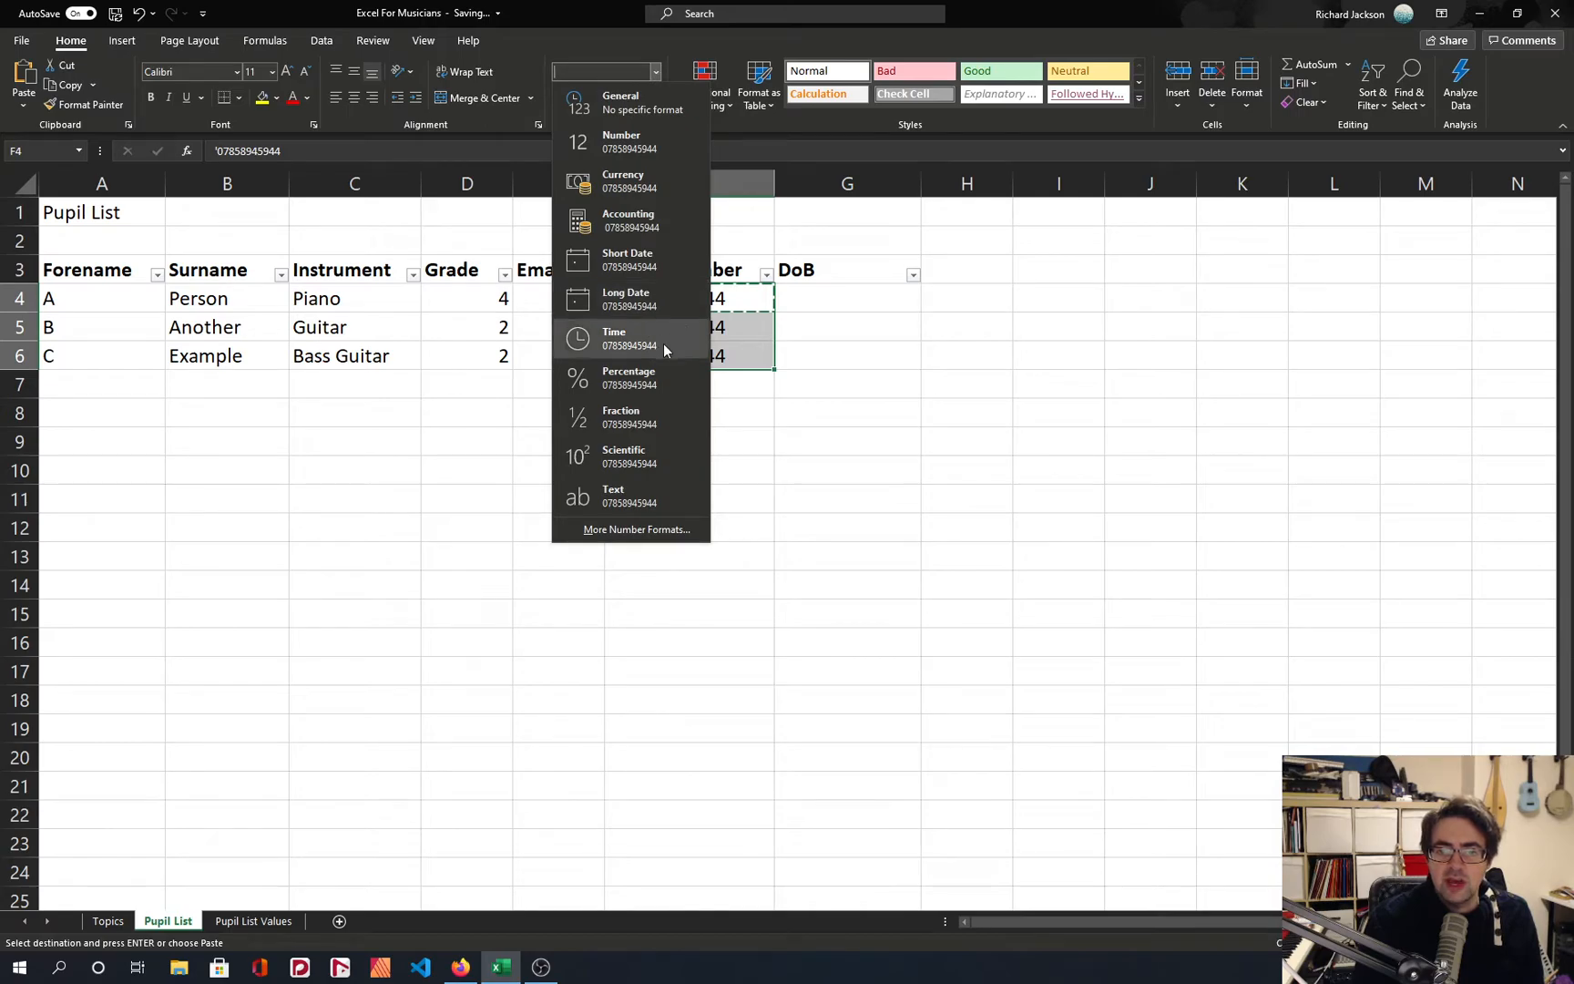
{"action": "left_click", "coordinate": [659, 499]}
{"action": "left_click", "coordinate": [706, 386]}
{"action": "left_click", "coordinate": [685, 327]}
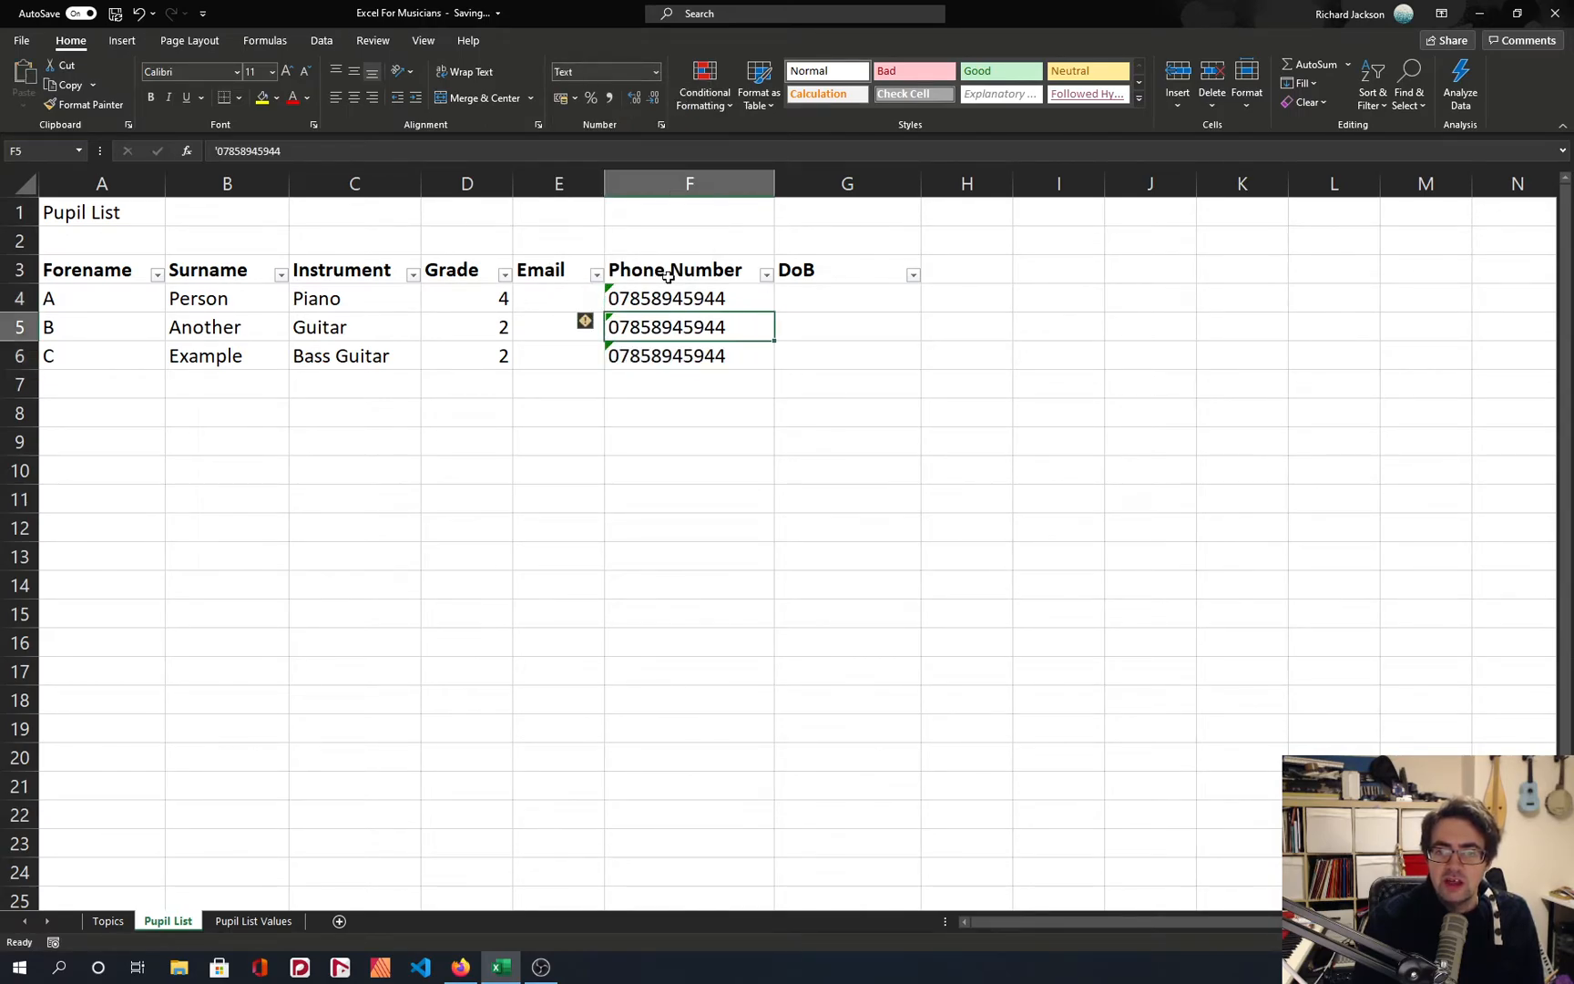
{"action": "left_click", "coordinate": [668, 298]}
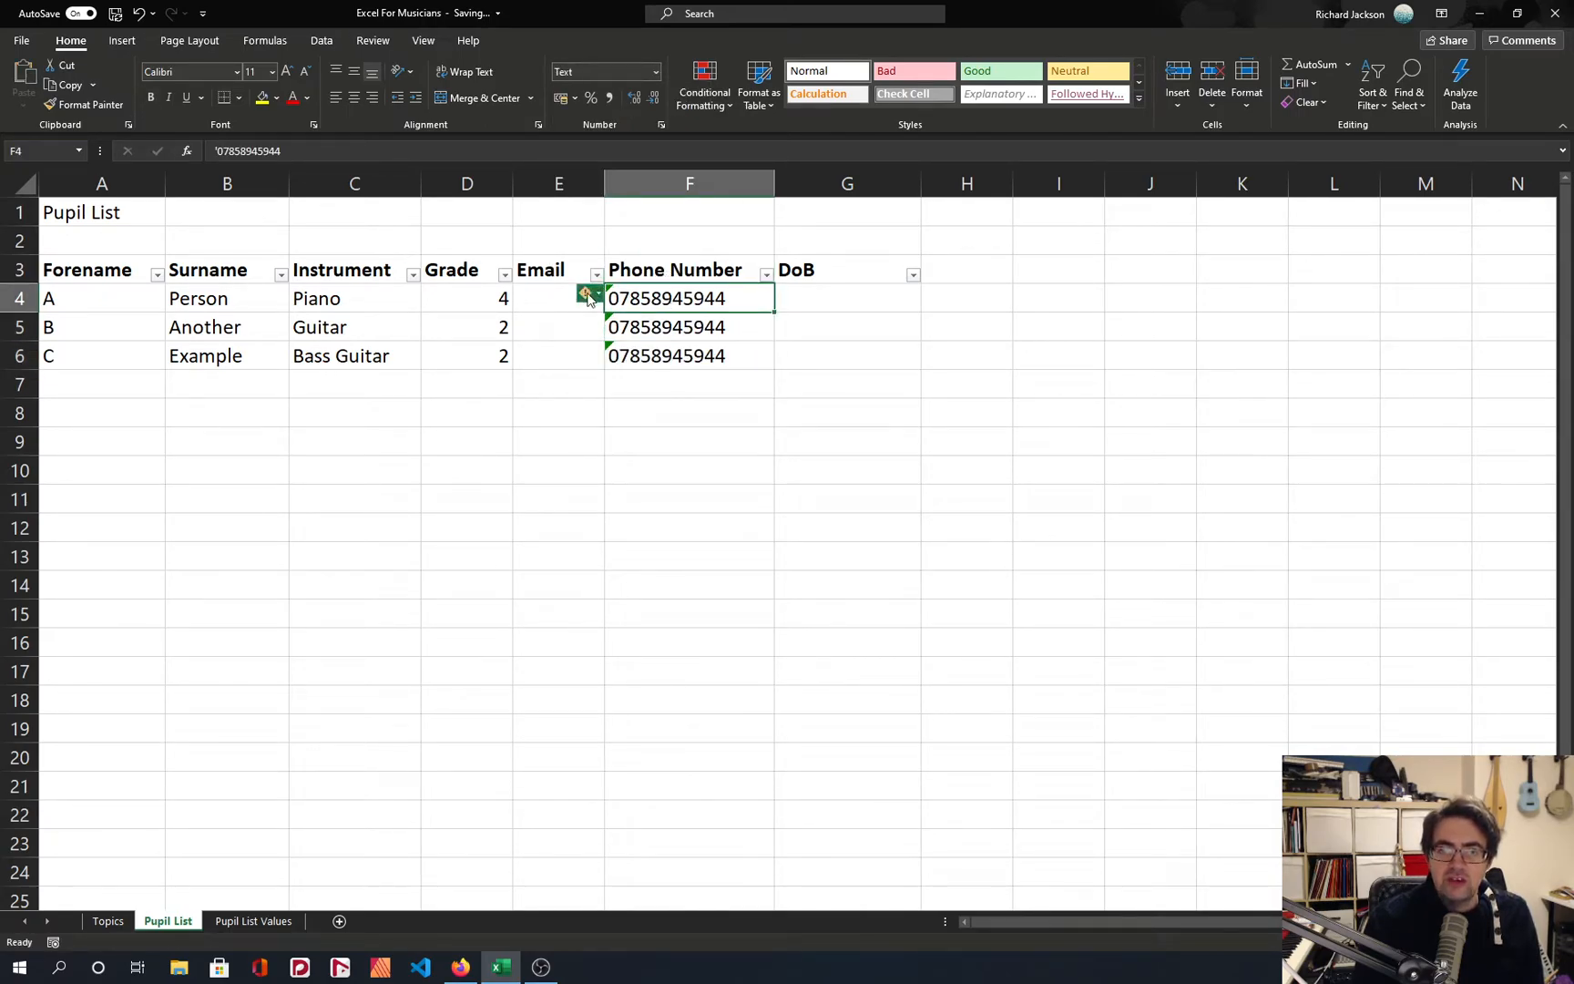
{"action": "mouse_move", "coordinate": [588, 299]}
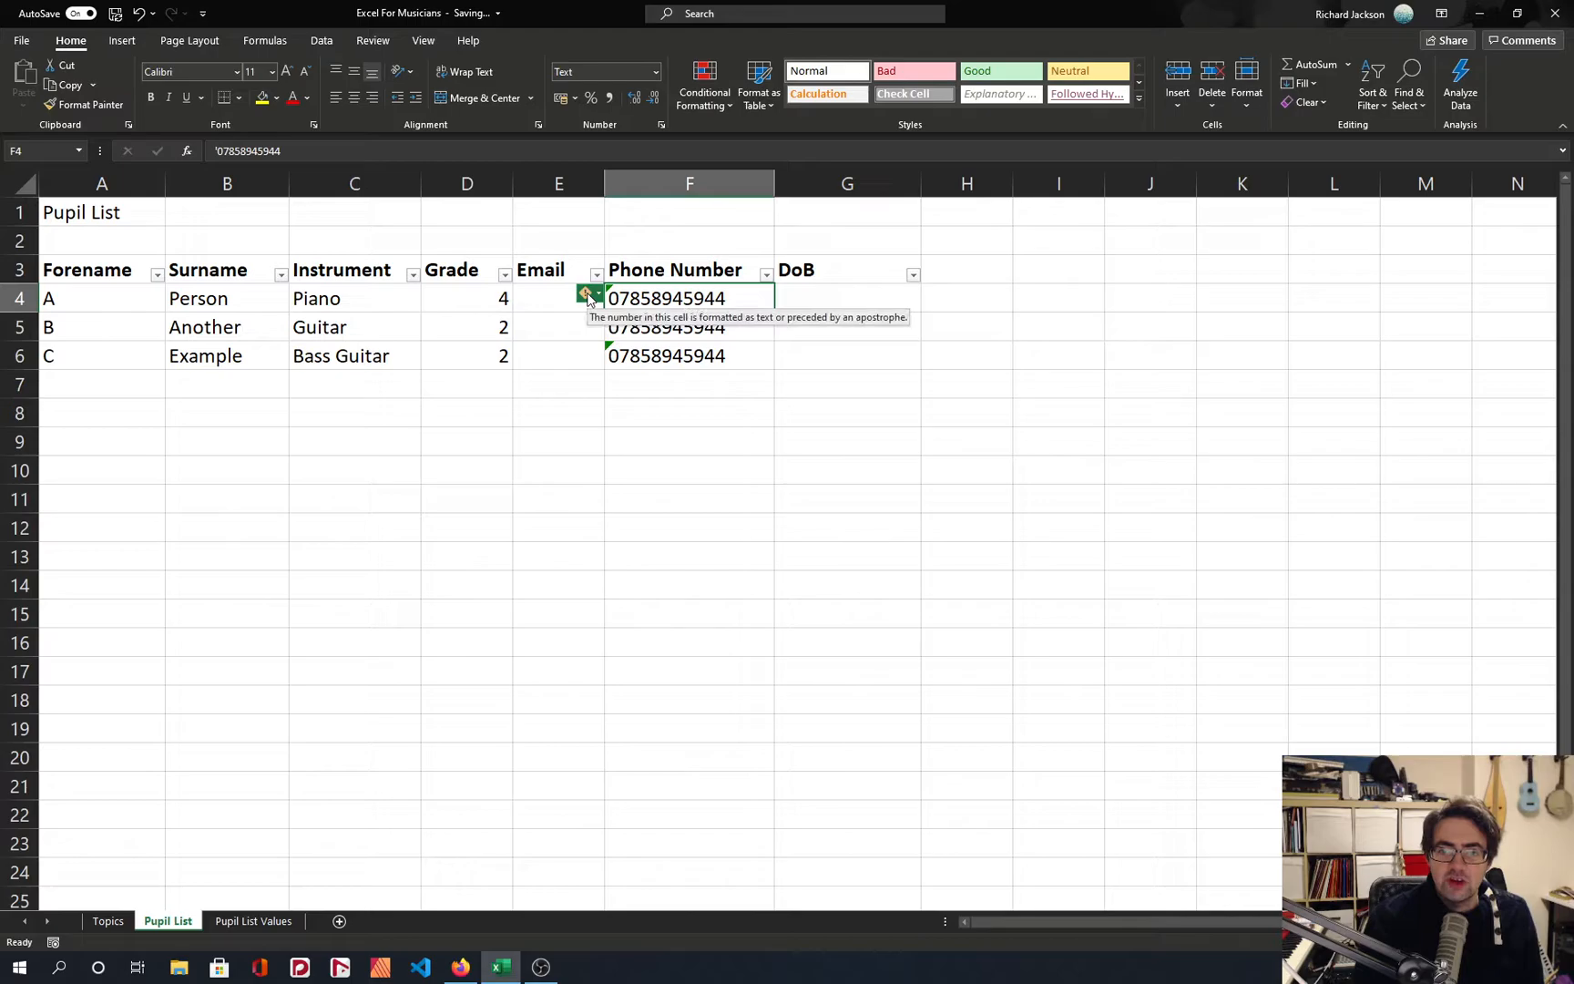
Clear F4:F6, enter a sample phone number with a leading zero in F4, and copy it into F5 and F6.
{"action": "left_click", "coordinate": [676, 356], "text": "shift"}
{"action": "key", "text": "Delete"}
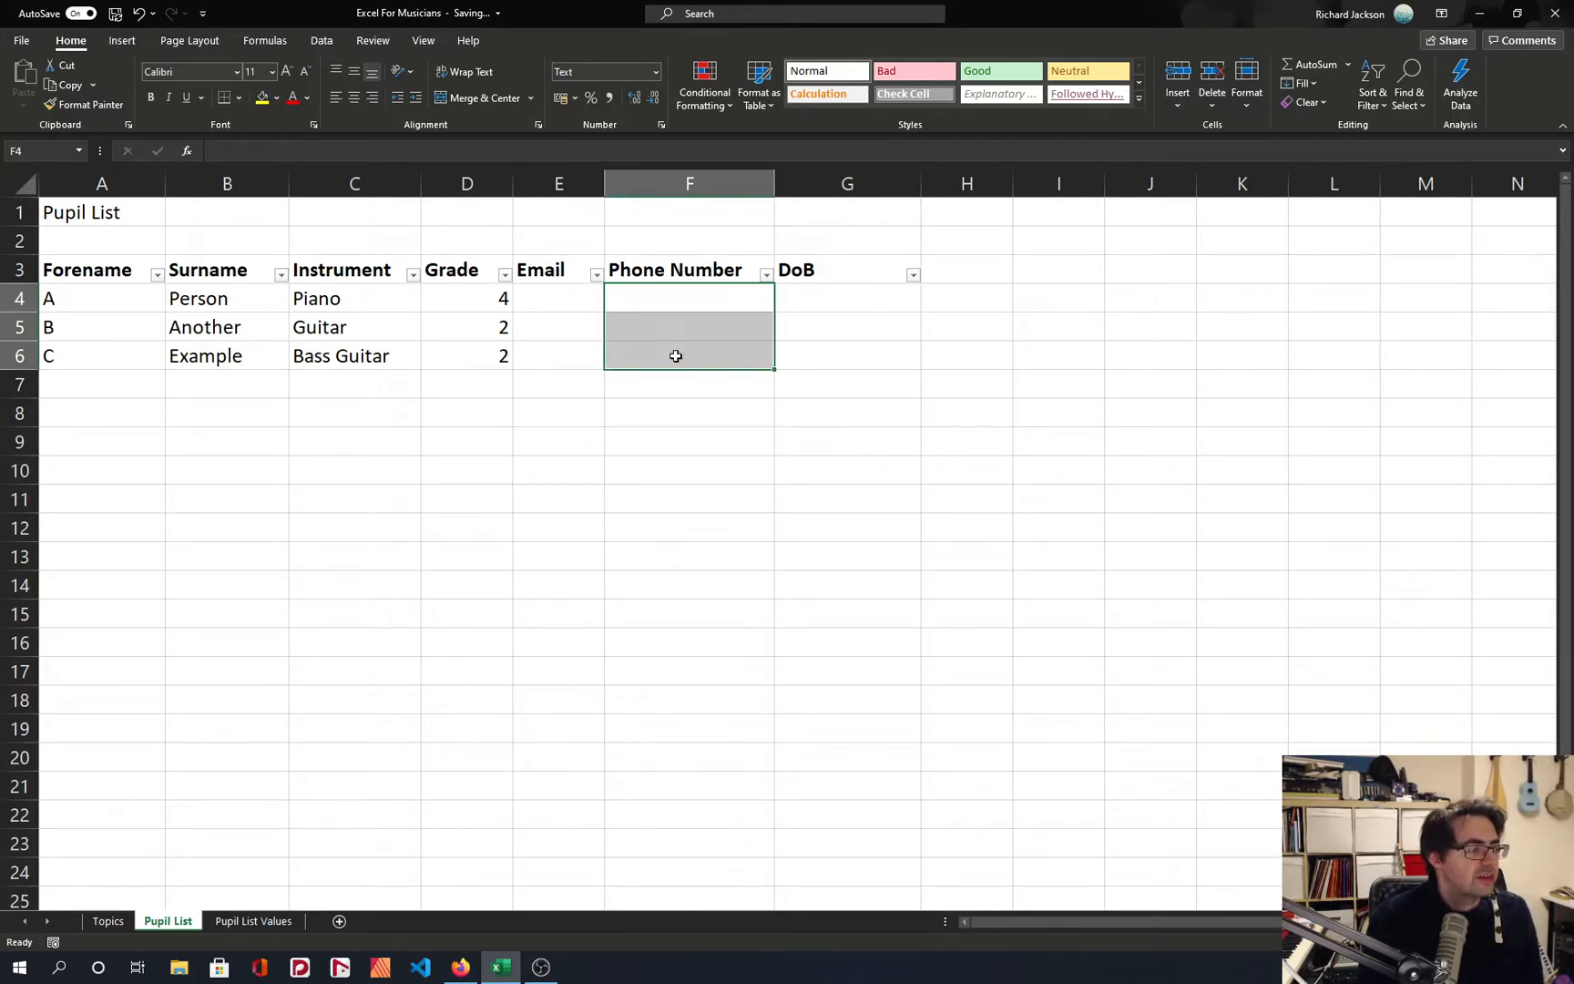
{"action": "type", "text": "07545454"}
{"action": "key", "text": "Return"}
{"action": "key", "text": "Up"}
{"action": "key", "text": "ctrl+c"}
{"action": "key", "text": "Down"}
{"action": "key", "text": "ctrl+v"}
{"action": "left_click", "coordinate": [676, 356]}
{"action": "key", "text": "ctrl+v"}
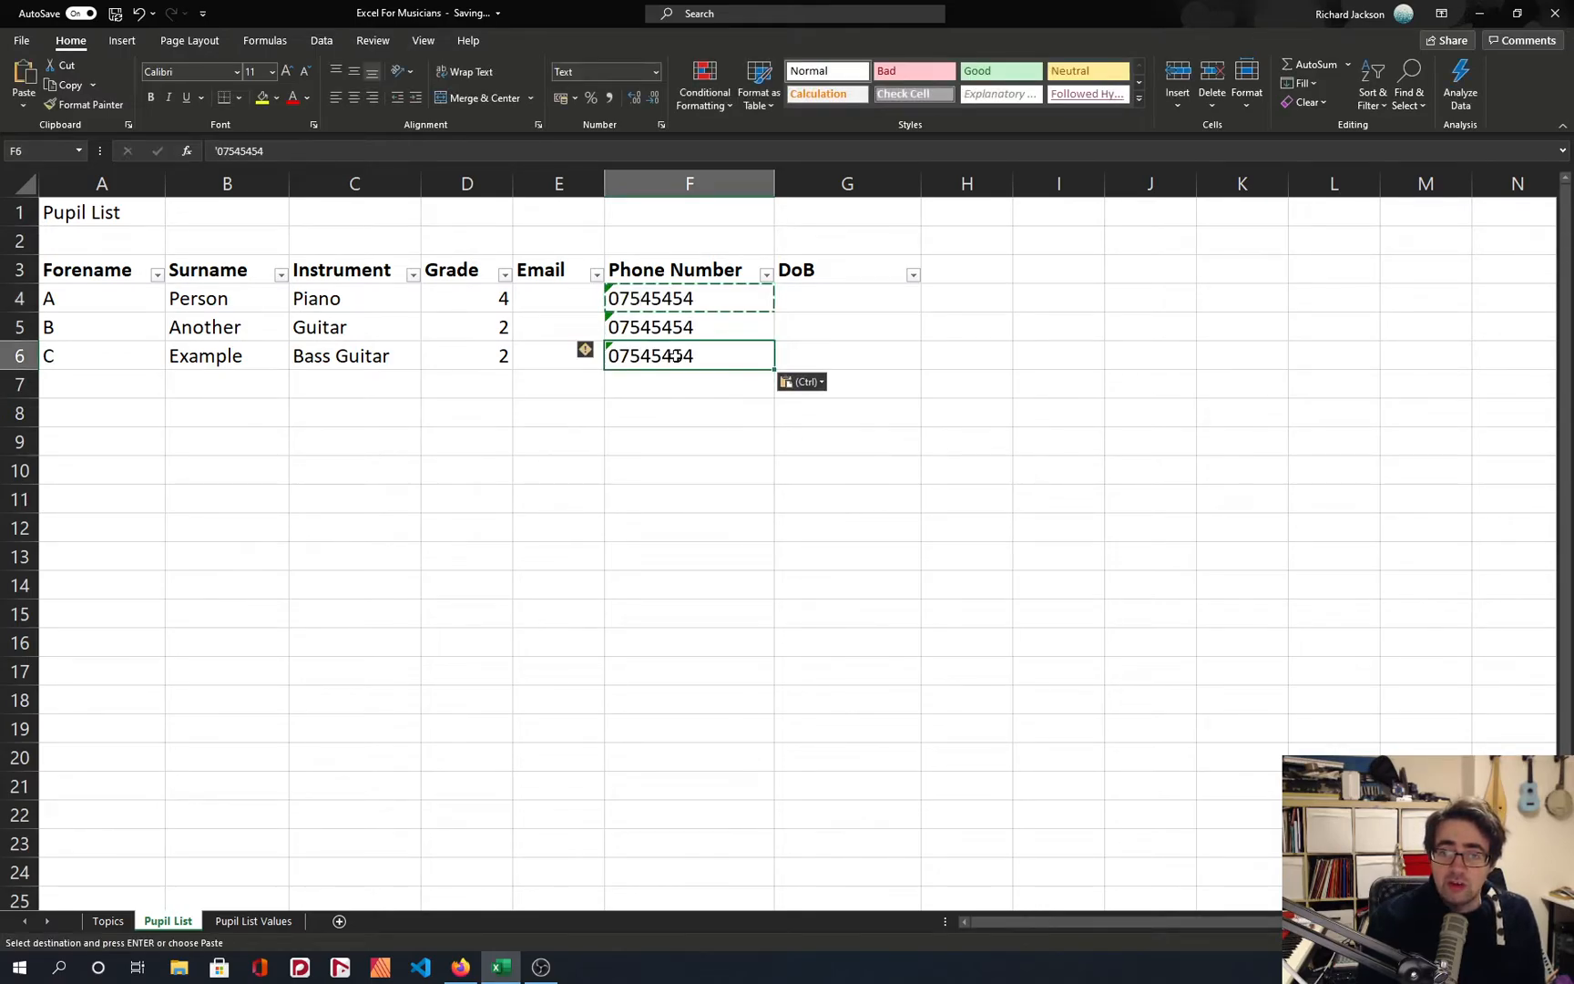
{"action": "key", "text": "Escape"}
Replace the phone numbers in F4:F6 with one shorter sample number in F4 and inspect how it is stored.
{"action": "left_click", "coordinate": [676, 298]}
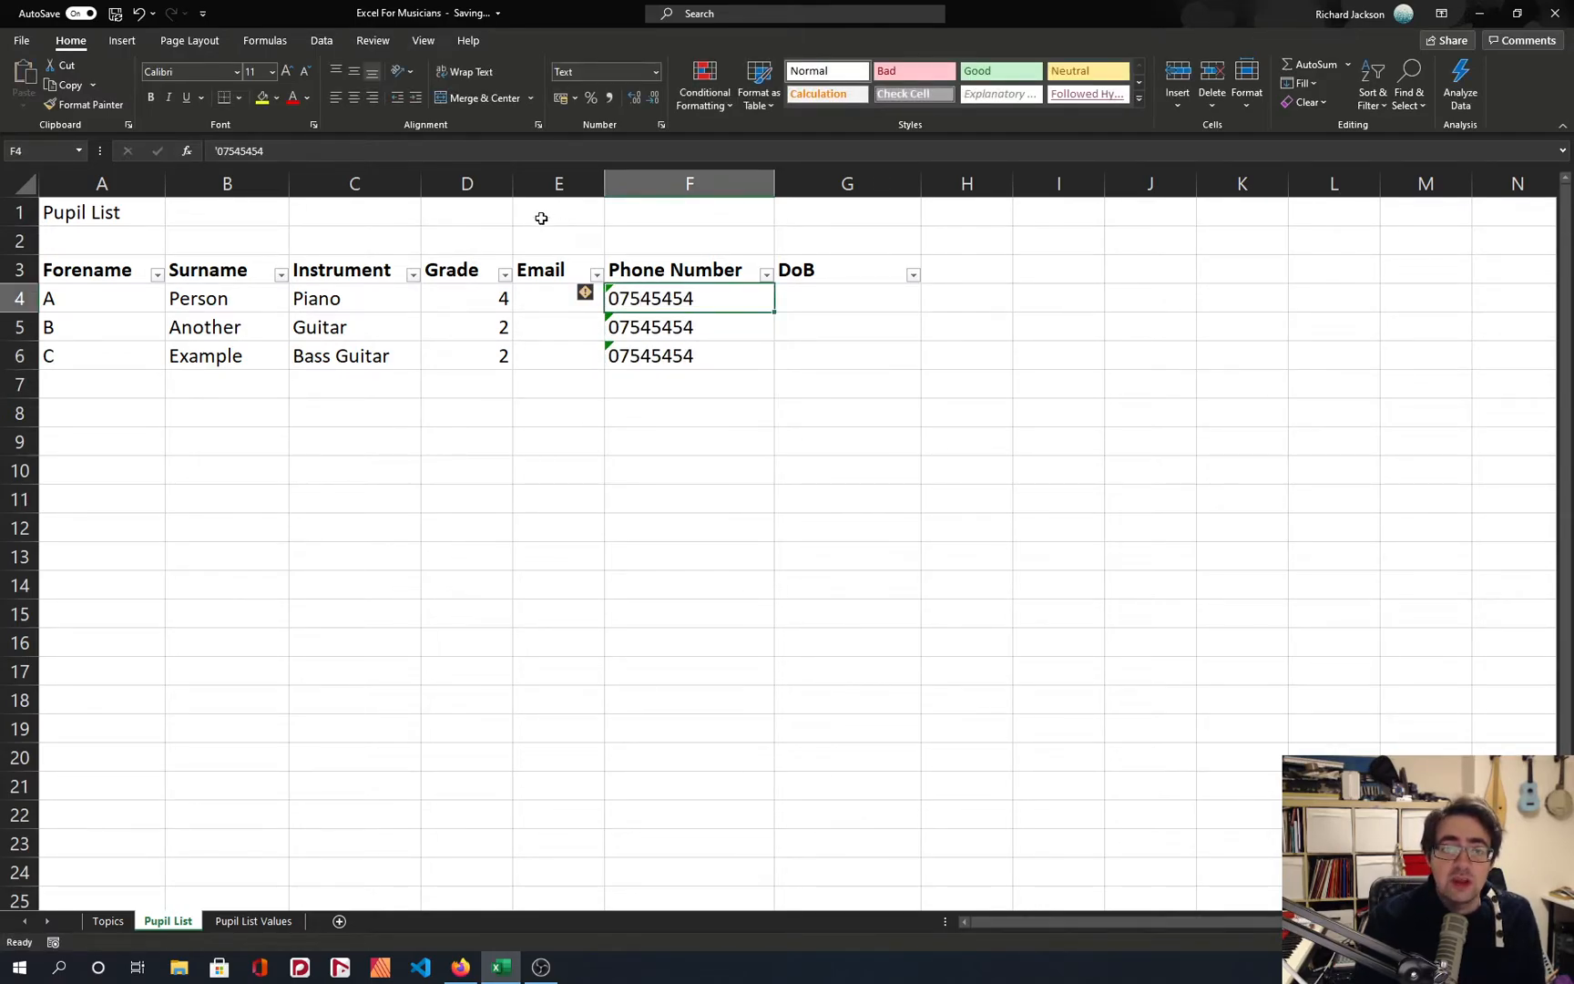
{"action": "key", "text": "shift+Down"}
{"action": "key", "text": "shift+Down"}
{"action": "key", "text": "Delete"}
{"action": "key", "text": "Up"}
{"action": "key", "text": "Down"}
{"action": "type", "text": "078787"}
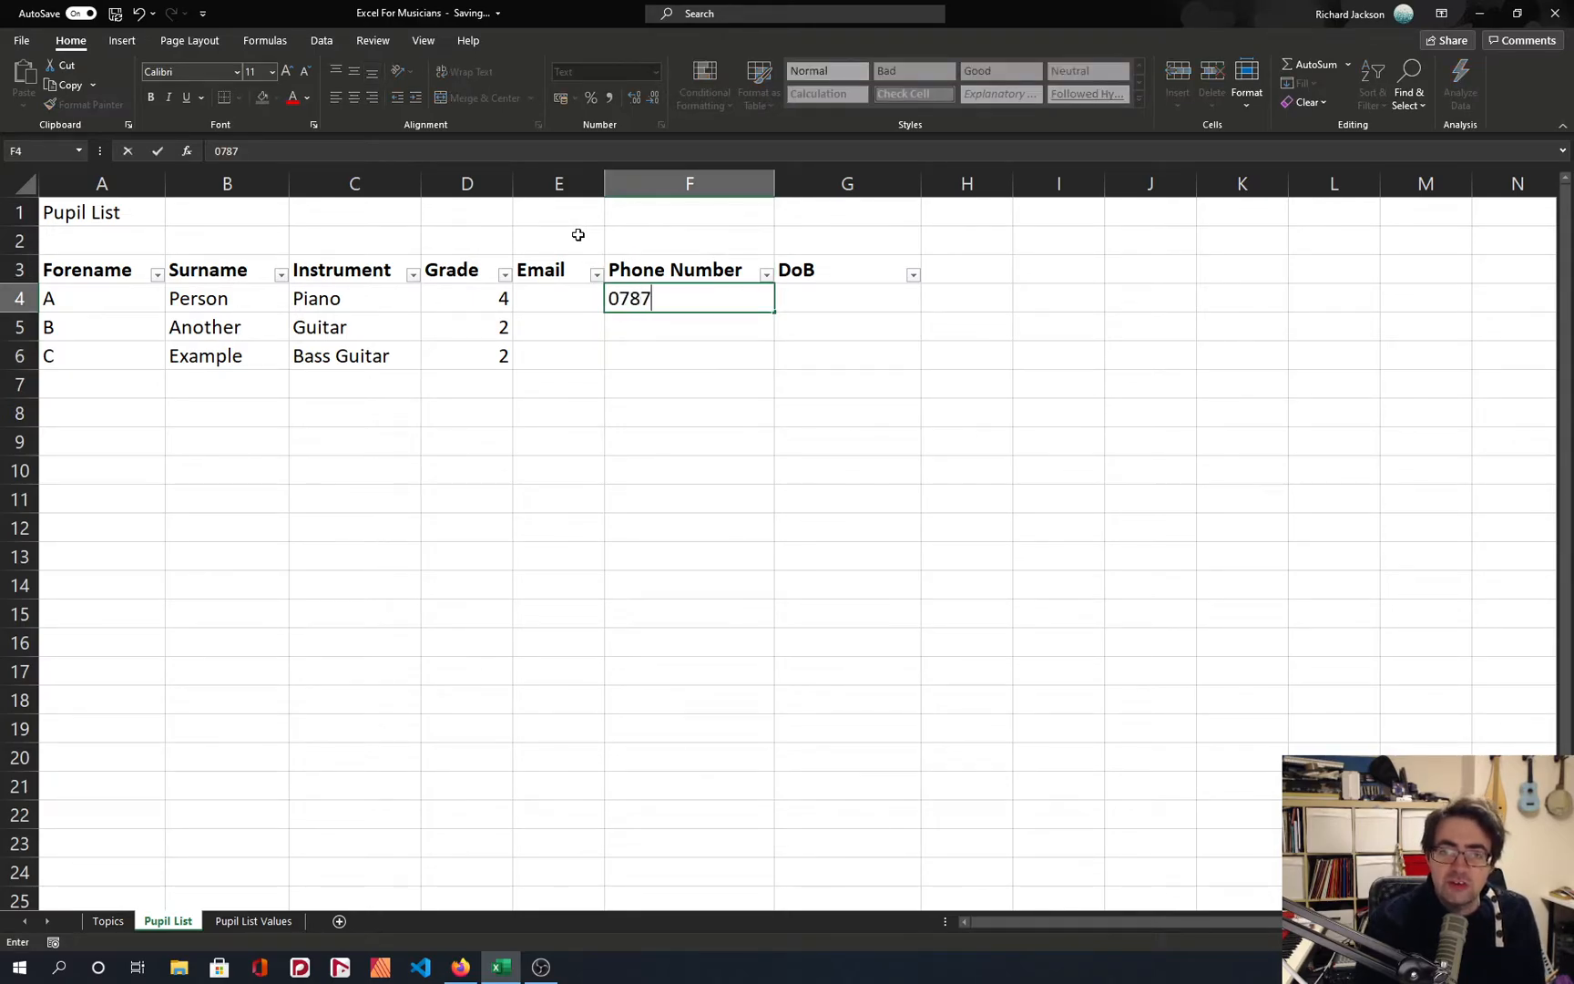
{"action": "key", "text": "Return"}
{"action": "key", "text": "Up"}
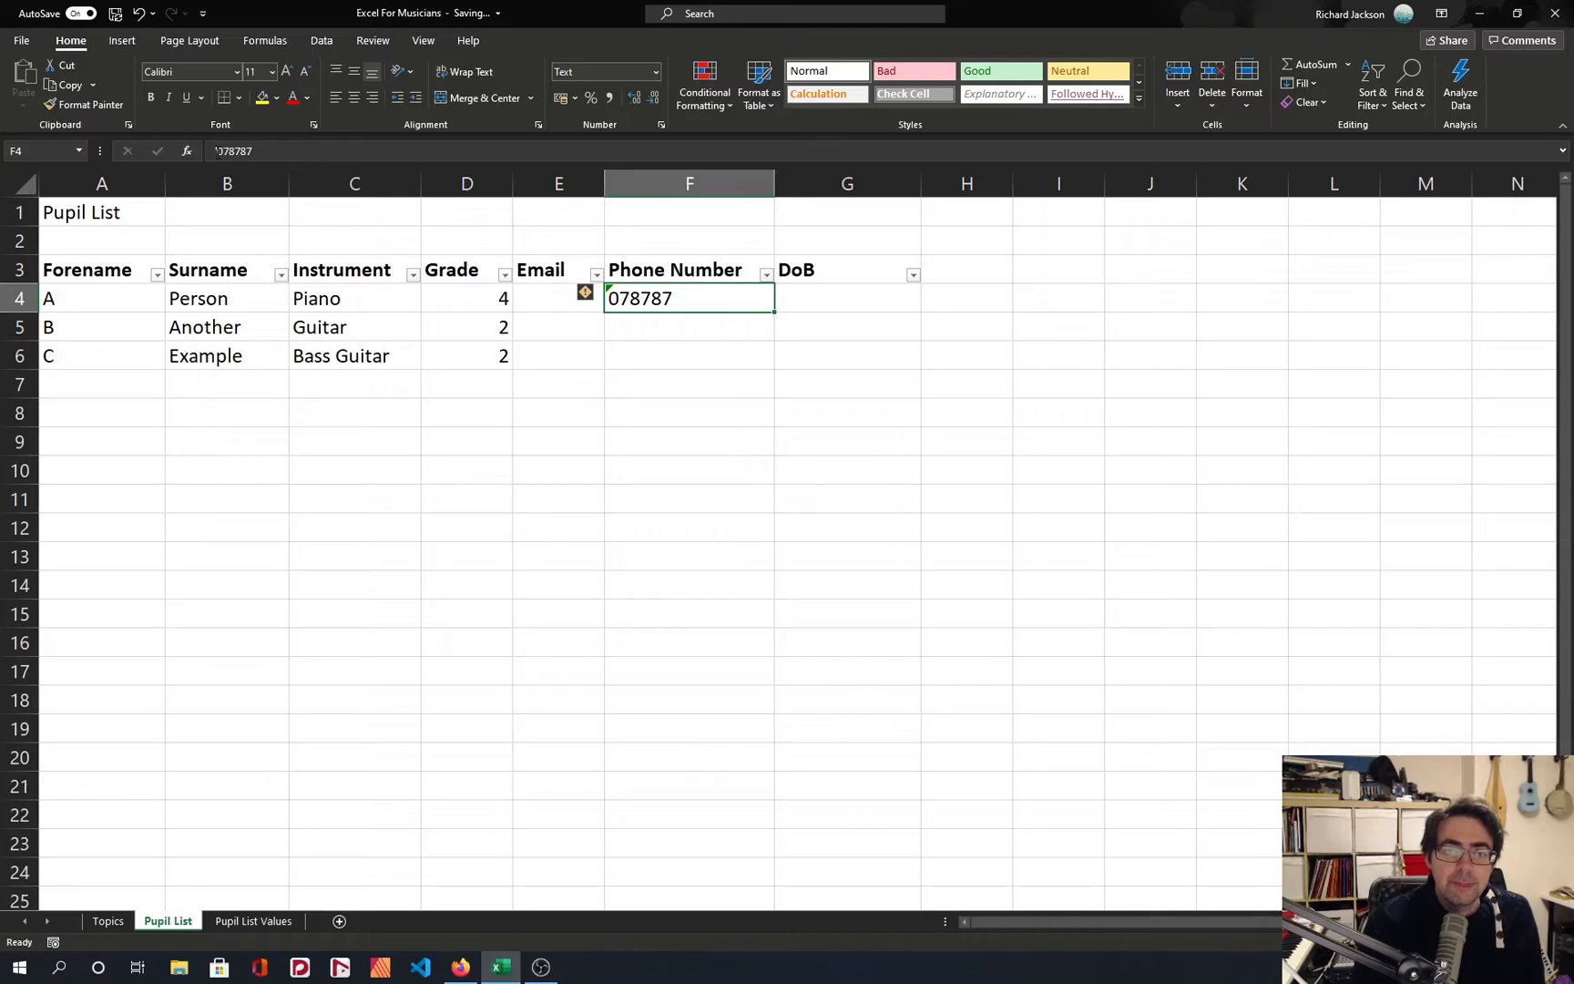
{"action": "left_click", "coordinate": [215, 152]}
{"action": "key", "text": "Escape"}
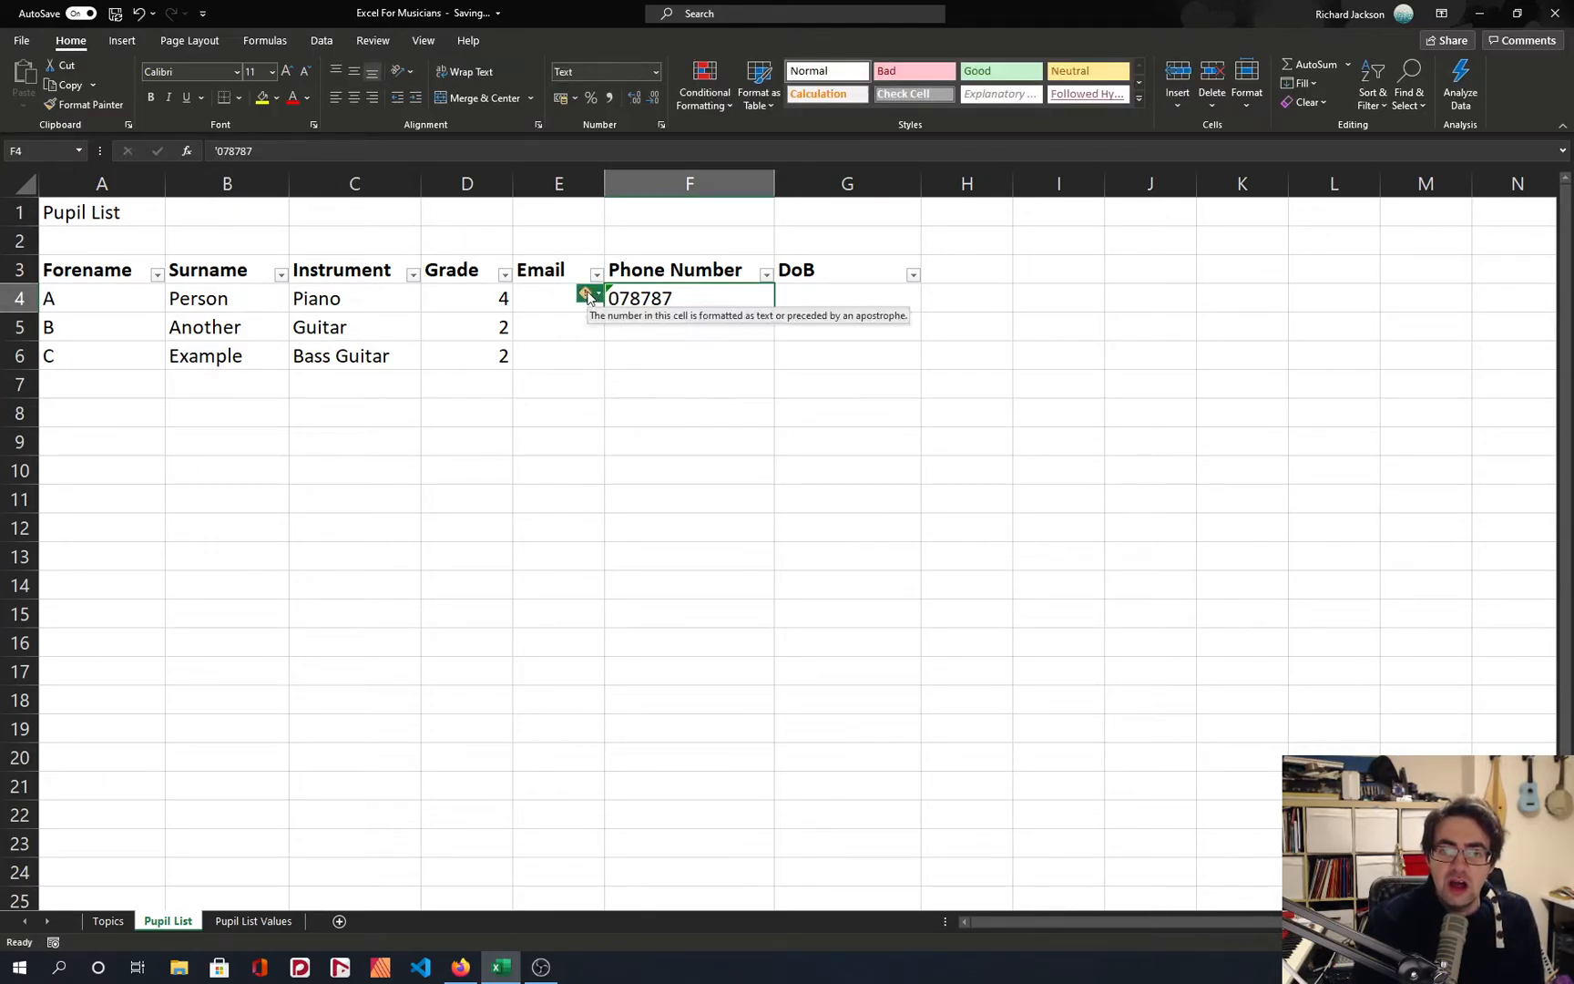
Apply the Number format to phone number cell F4 and fill the cell down to F6.
{"action": "left_click", "coordinate": [654, 72]}
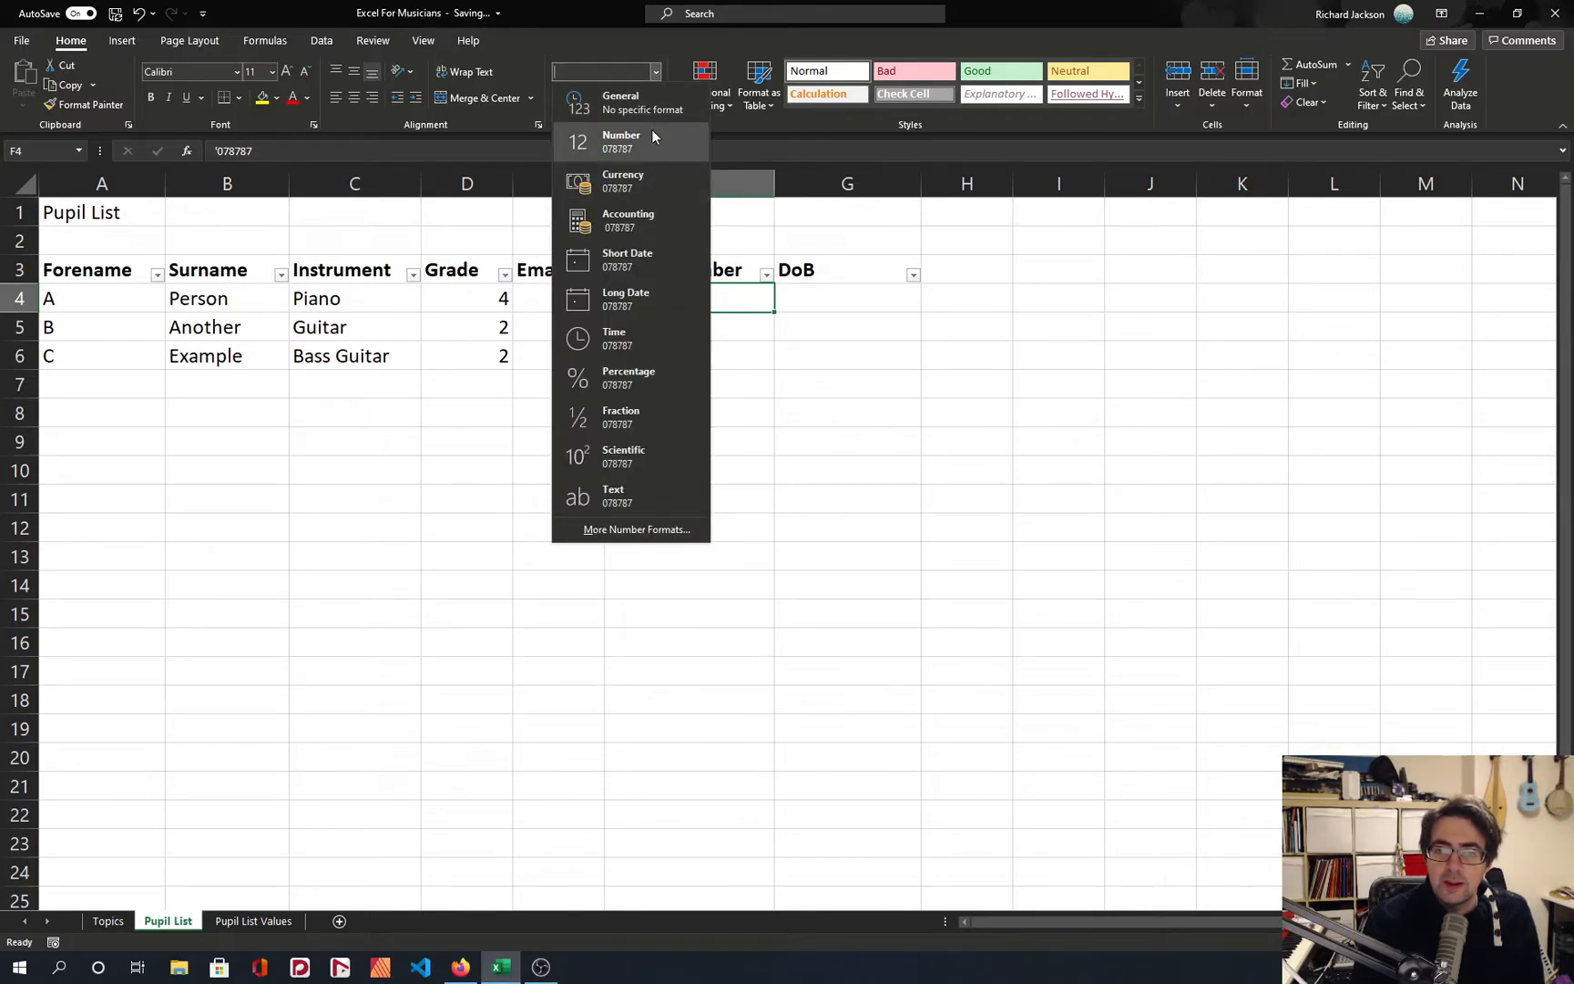
{"action": "left_click", "coordinate": [621, 139]}
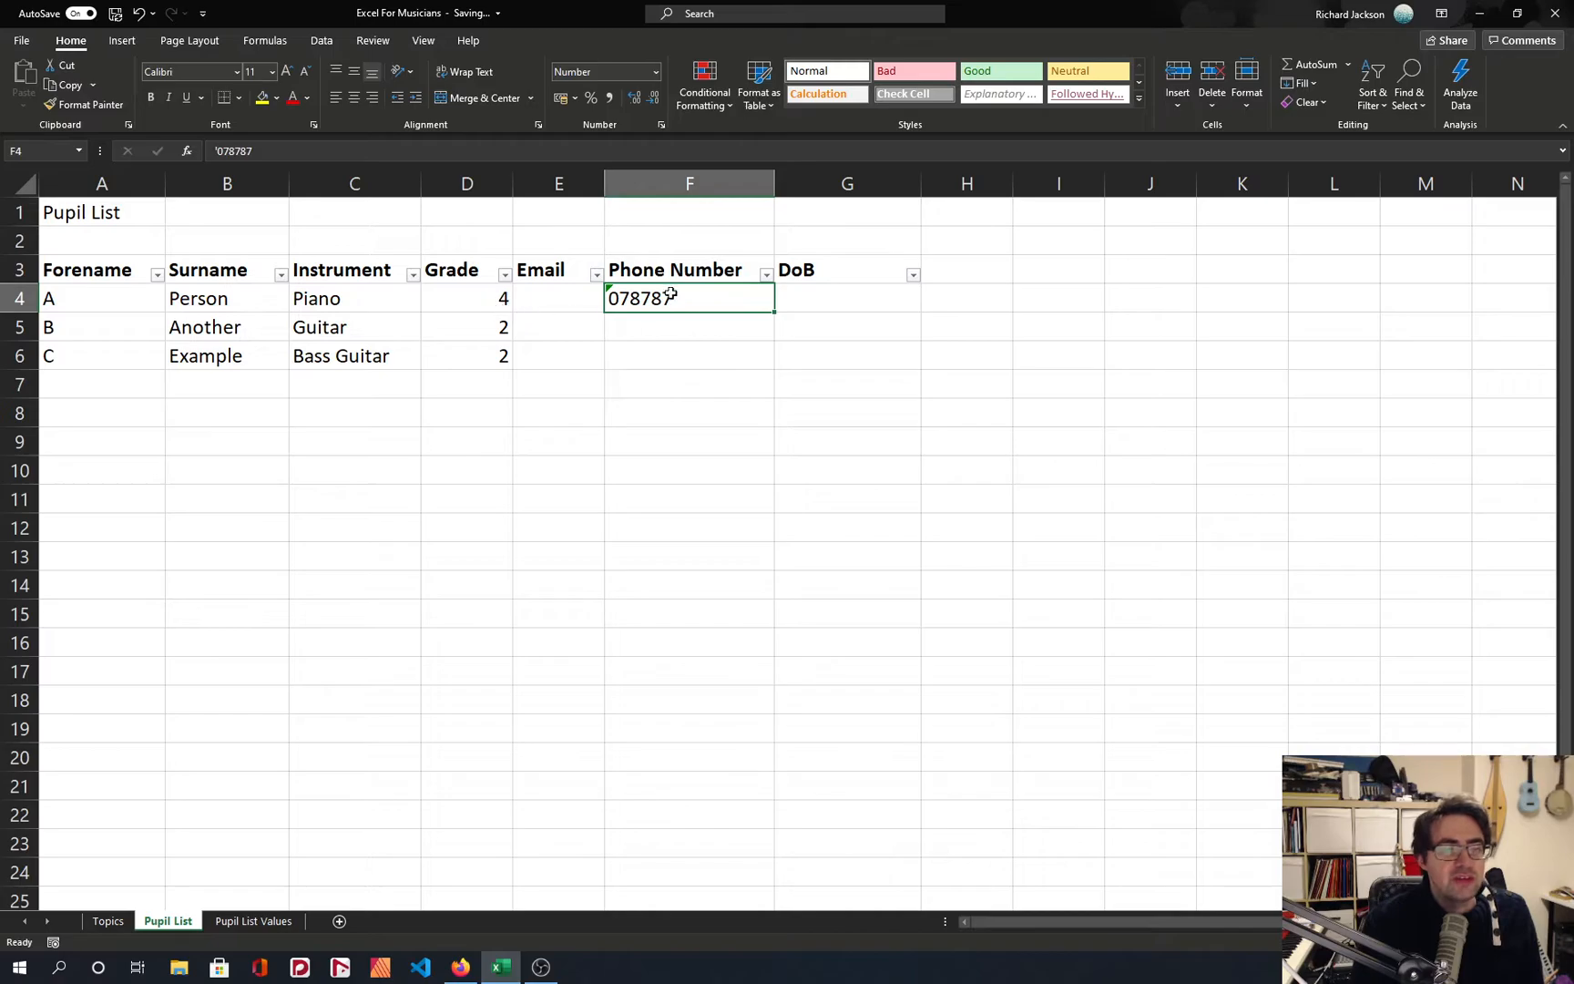
{"action": "left_click_drag", "start_coordinate": [775, 313], "coordinate": [772, 369]}
{"action": "left_click", "coordinate": [692, 327]}
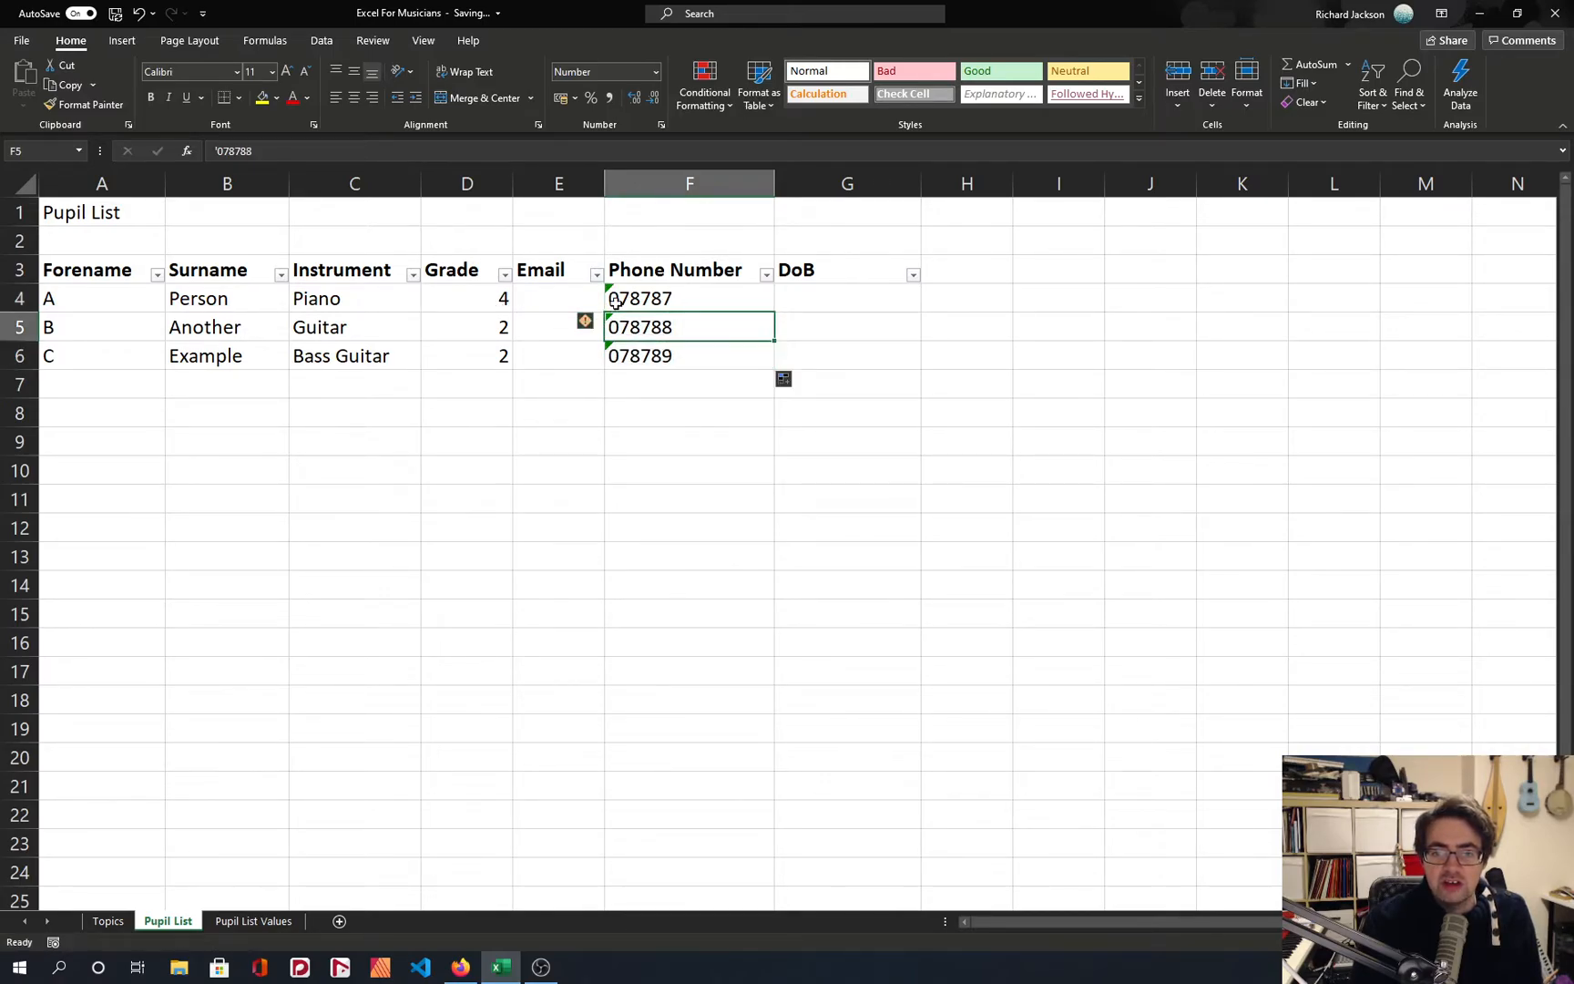
{"action": "left_click_drag", "start_coordinate": [642, 301], "coordinate": [661, 356]}
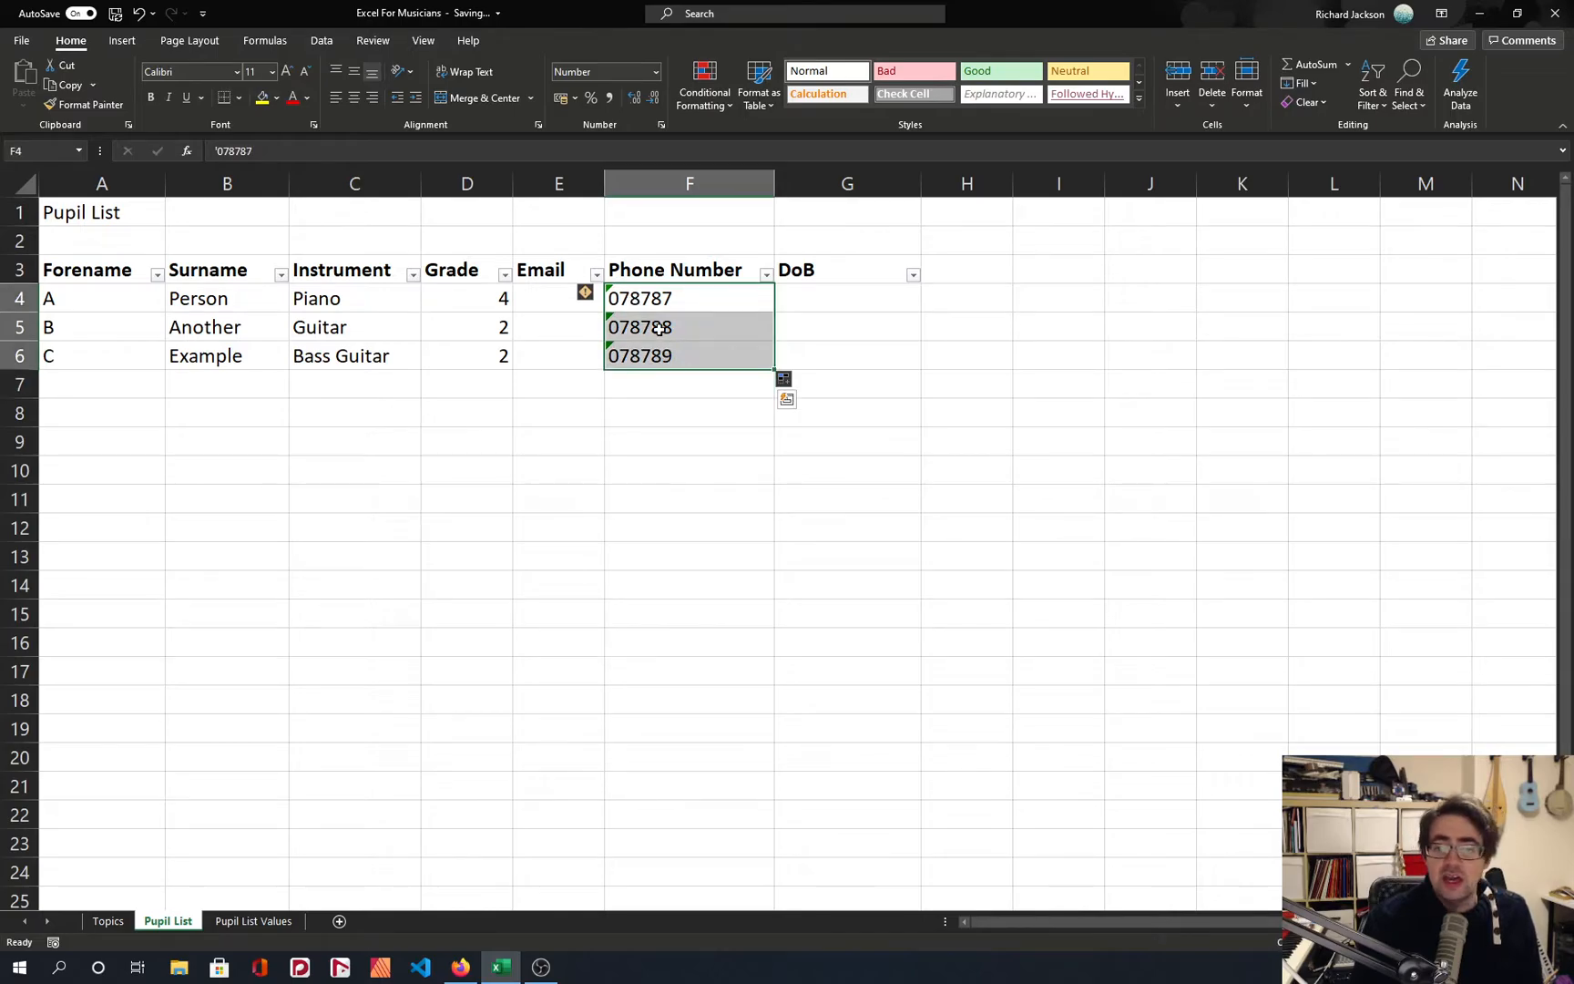
{"action": "left_click", "coordinate": [655, 301]}
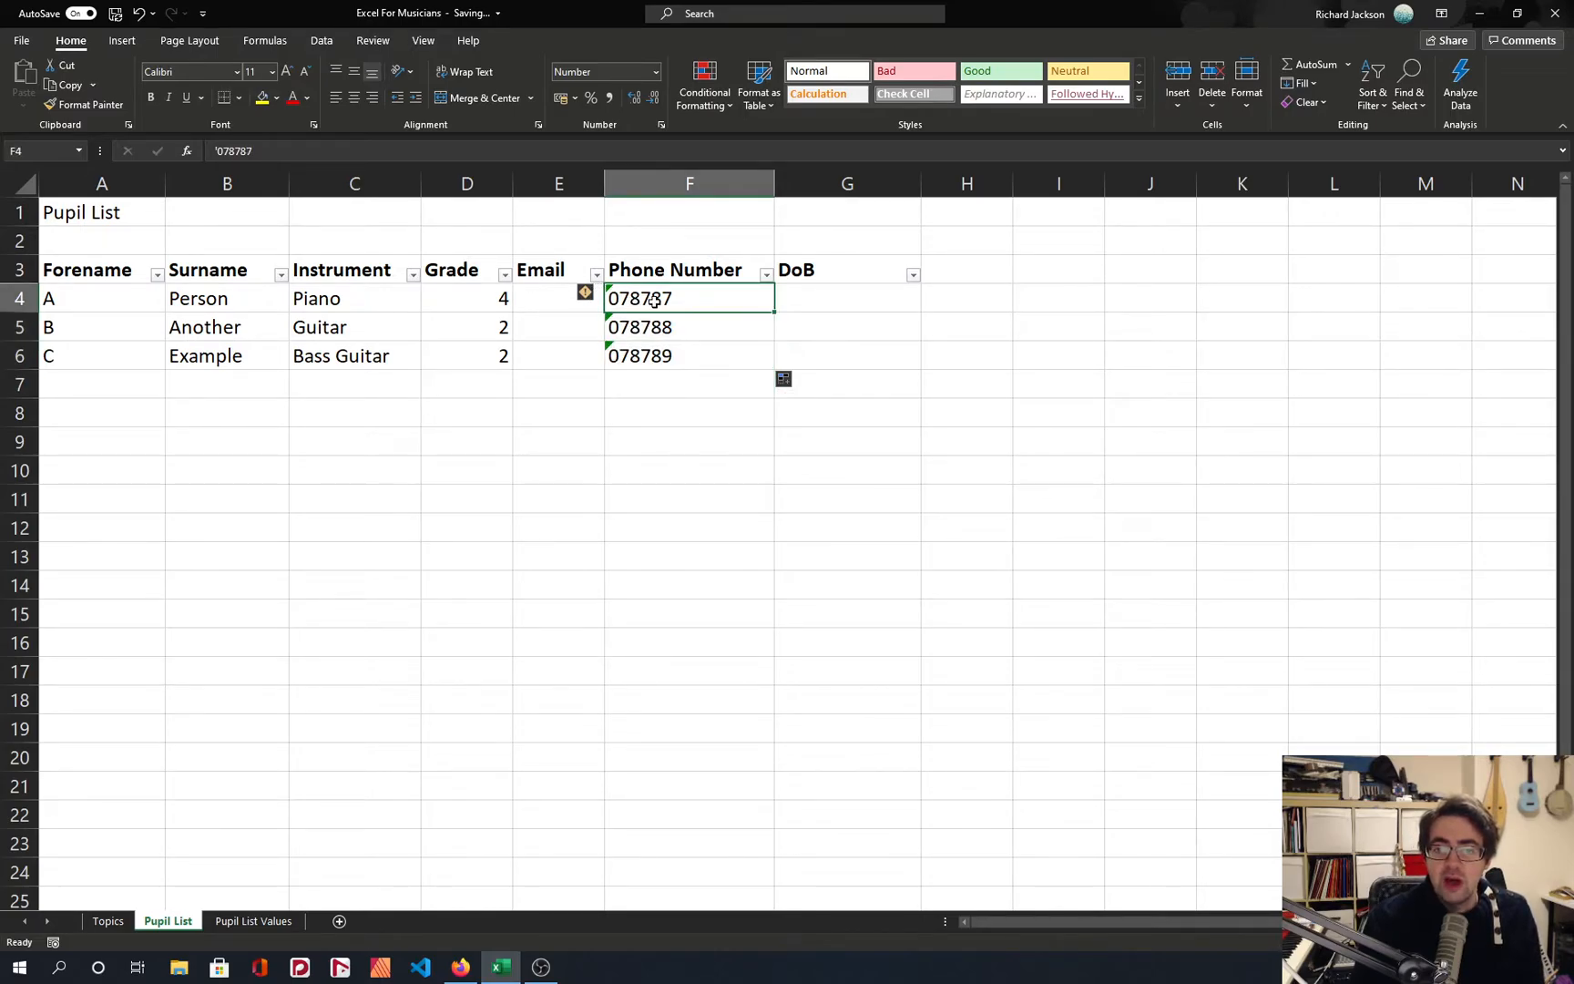
{"action": "key", "text": "F2"}
{"action": "key", "text": "Home"}
{"action": "key", "text": "Delete"}
{"action": "key", "text": "Delete"}
{"action": "key", "text": "Delete"}
{"action": "key", "text": "Delete"}
{"action": "key", "text": "Delete"}
{"action": "key", "text": "Delete"}
{"action": "key", "text": "Delete"}
{"action": "key", "text": "Escape"}
Try replacing the phone number in F4 with one in international +44 form, and undo the replacement.
{"action": "key", "text": "Delete"}
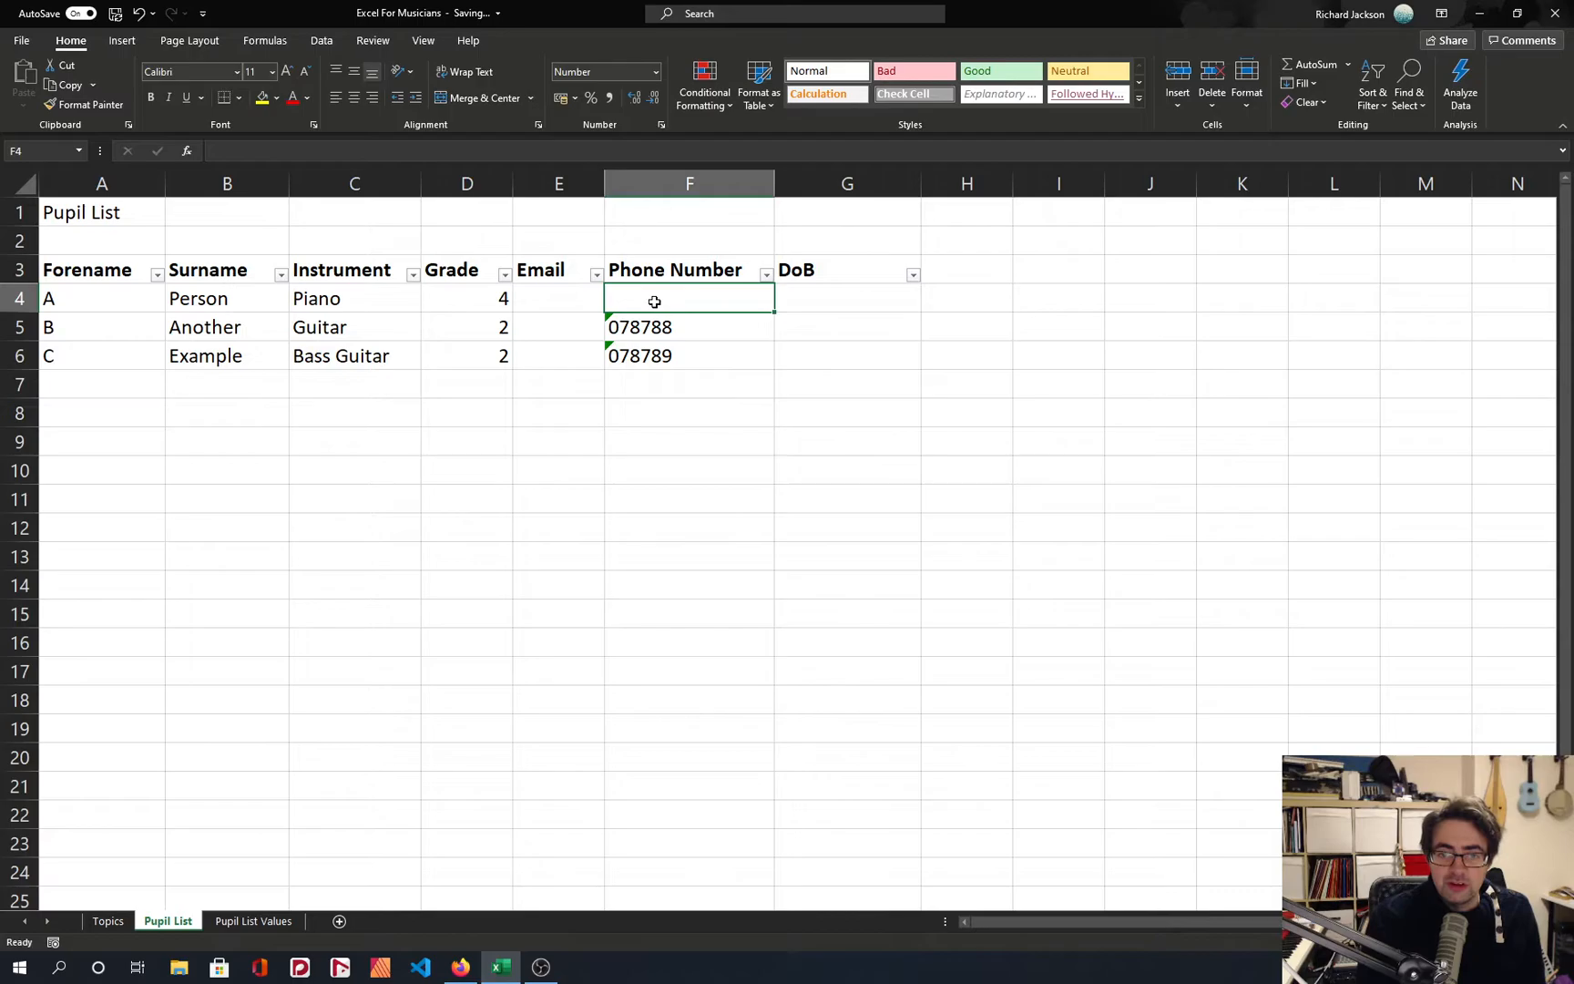
{"action": "type", "text": "+44045465465"}
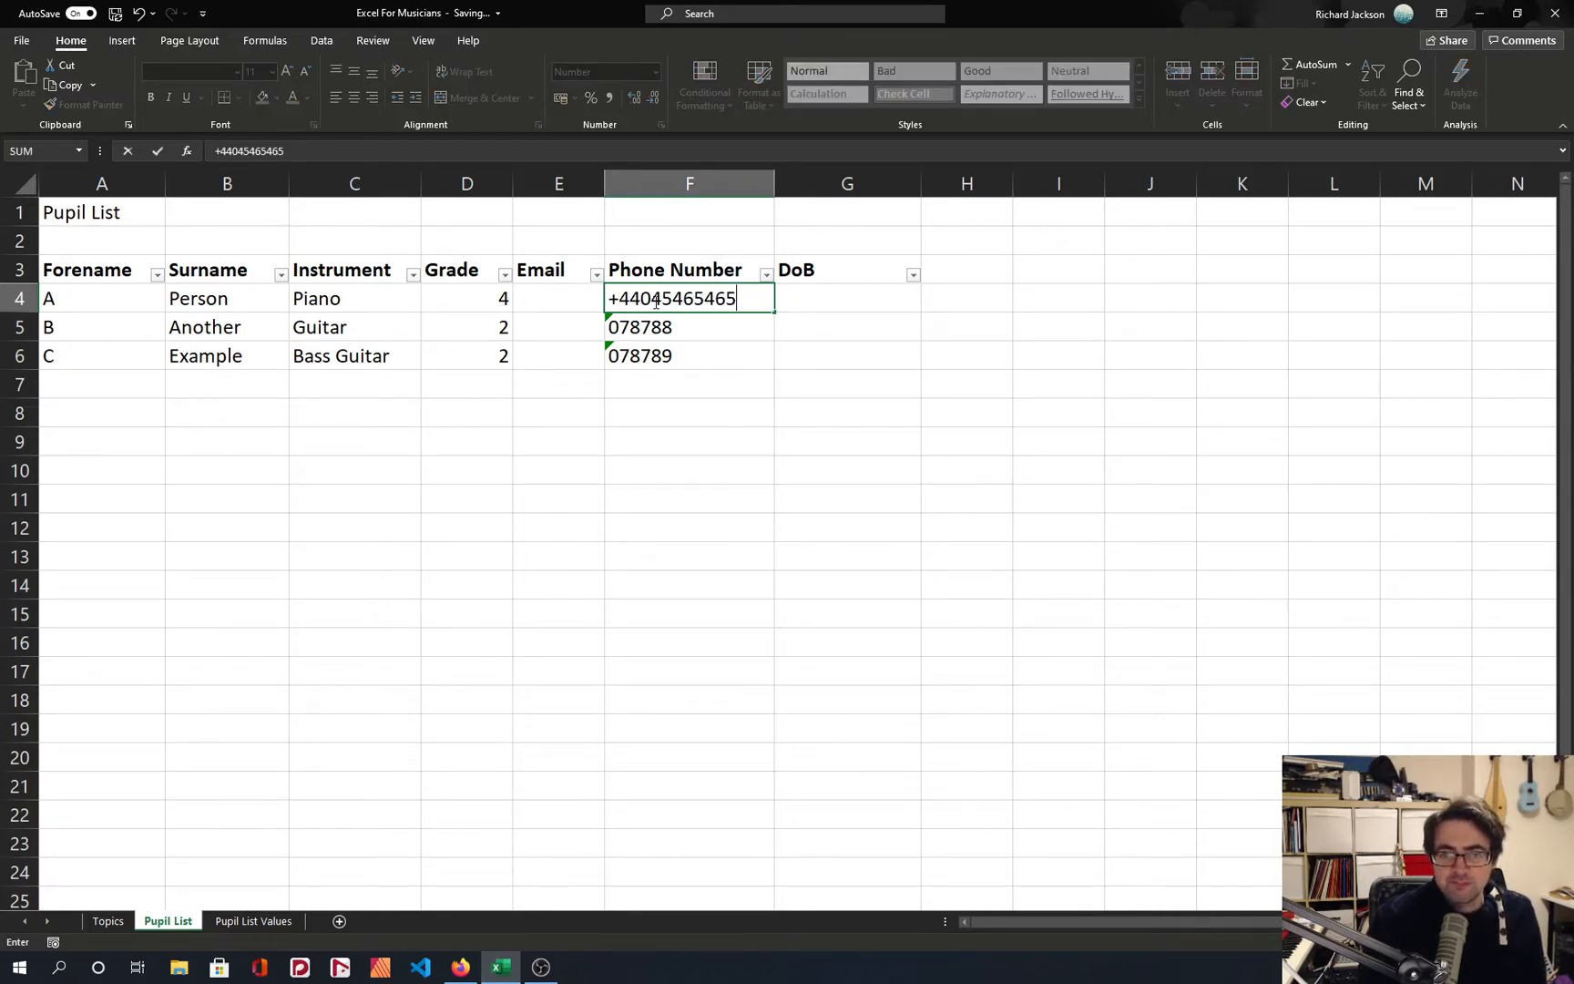
{"action": "key", "text": "Return"}
{"action": "left_click", "coordinate": [654, 302]}
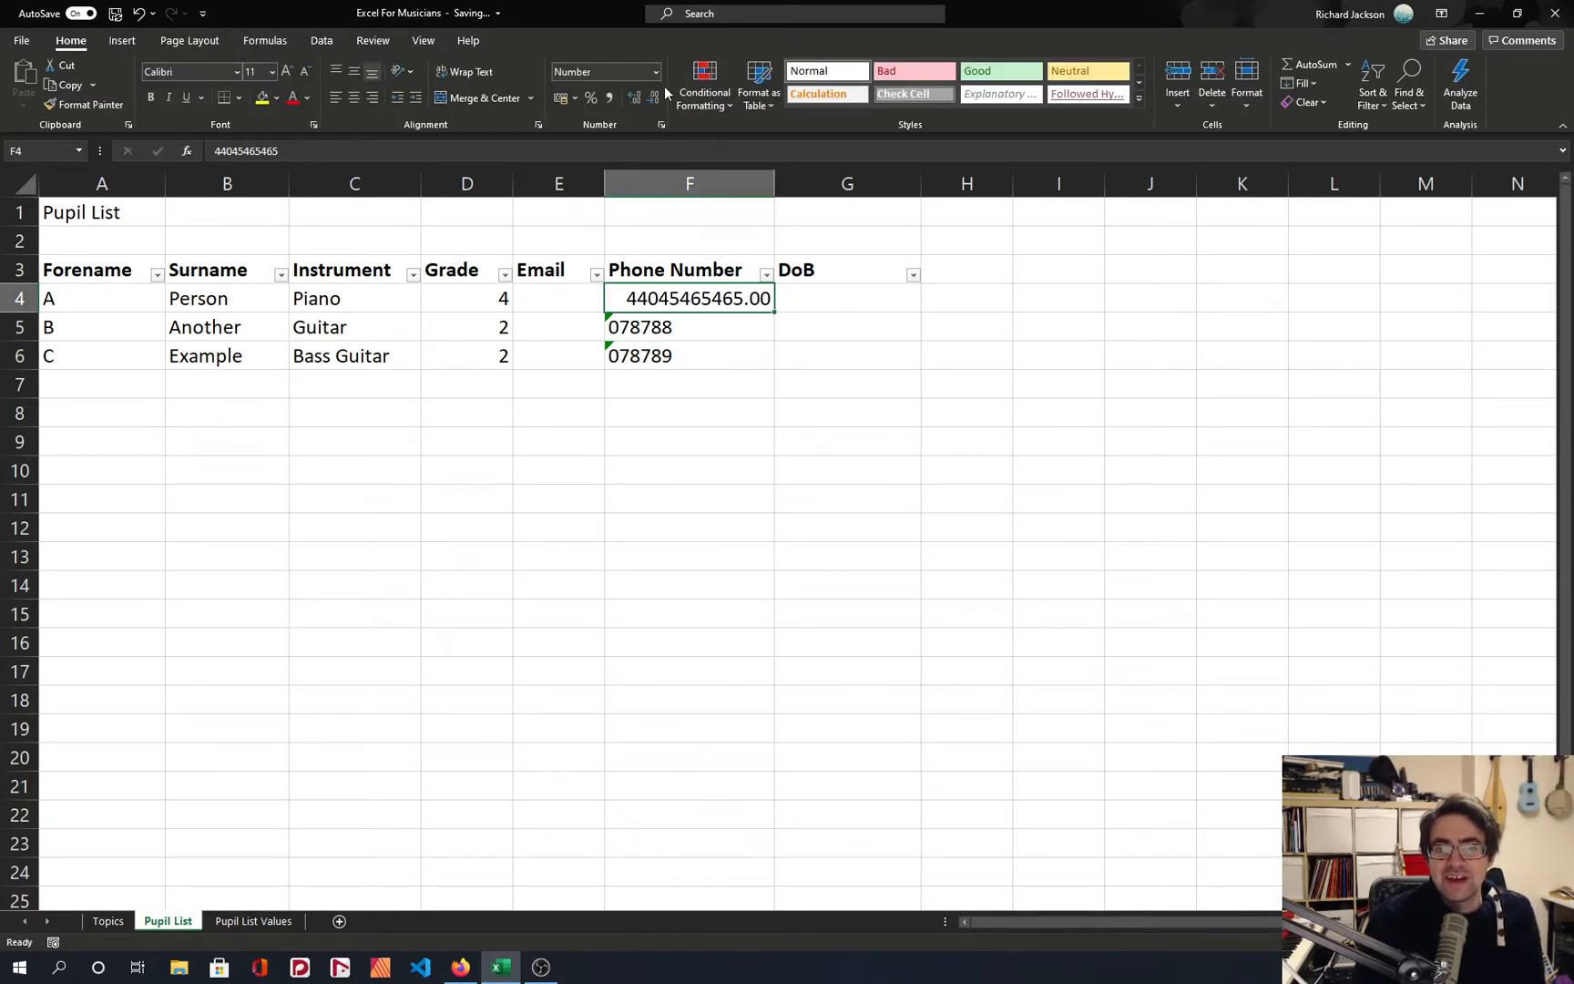
{"action": "key", "text": "ctrl+z"}
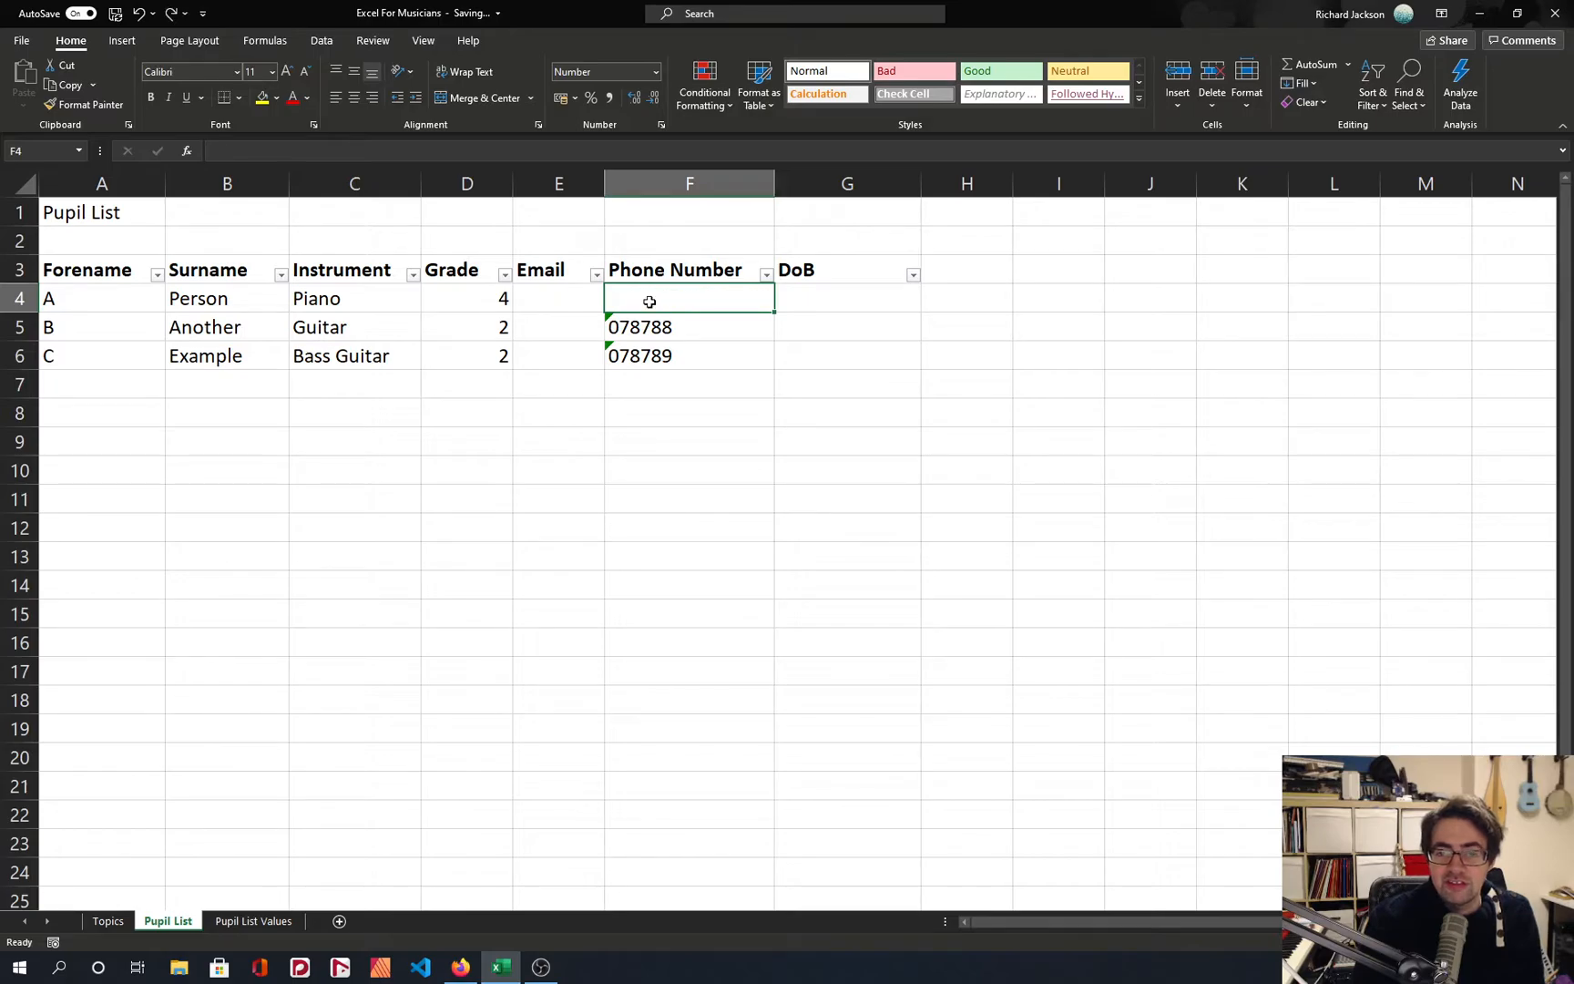
{"action": "key", "text": "ctrl+z"}
{"action": "left_click", "coordinate": [215, 152]}
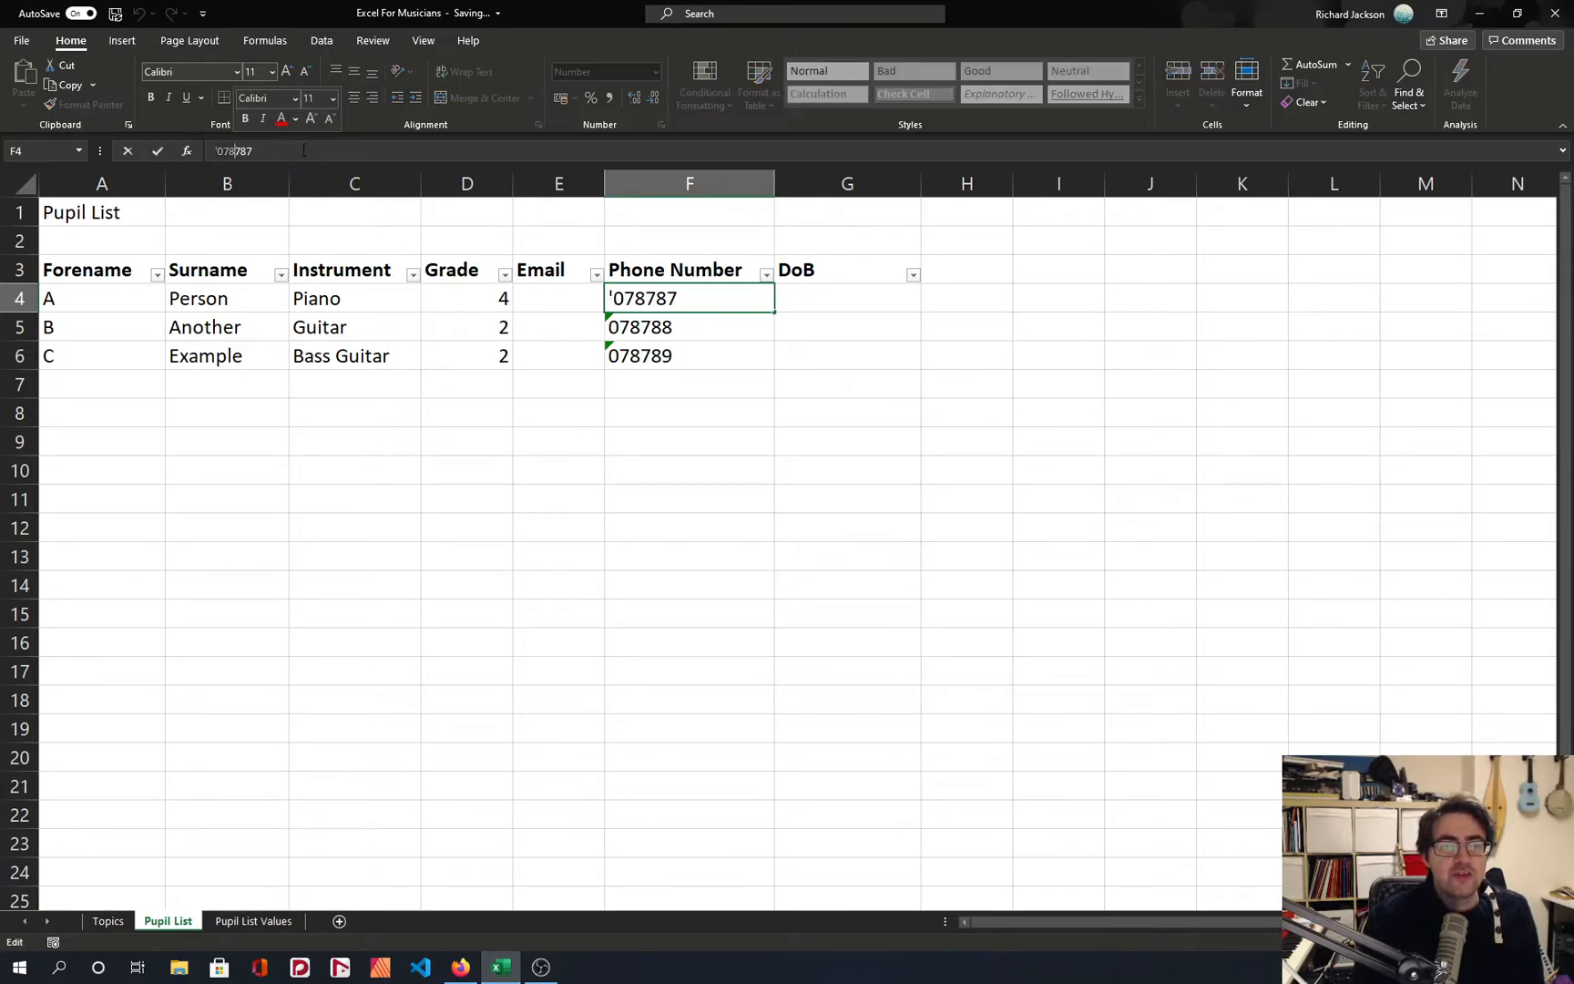
{"action": "key", "text": "Return"}
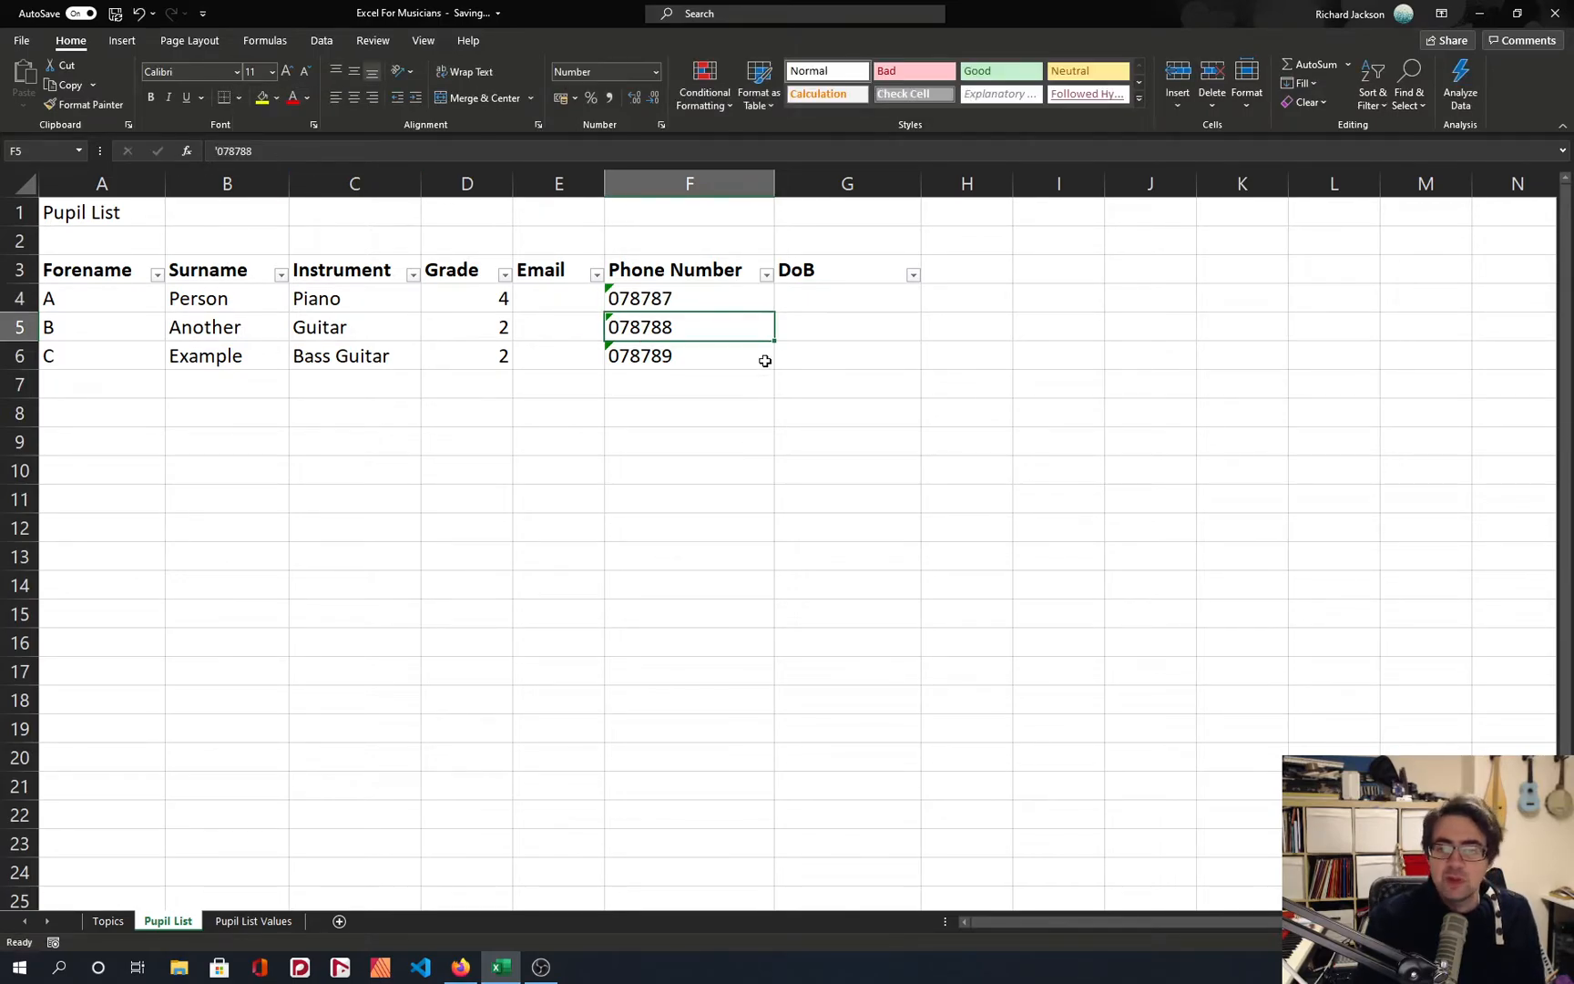
Enter a sample date of birth in DoB cell G4 using slashes between day, month and year.
{"action": "key", "text": "Down"}
{"action": "key", "text": "Right"}
{"action": "key", "text": "Up"}
{"action": "key", "text": "Up"}
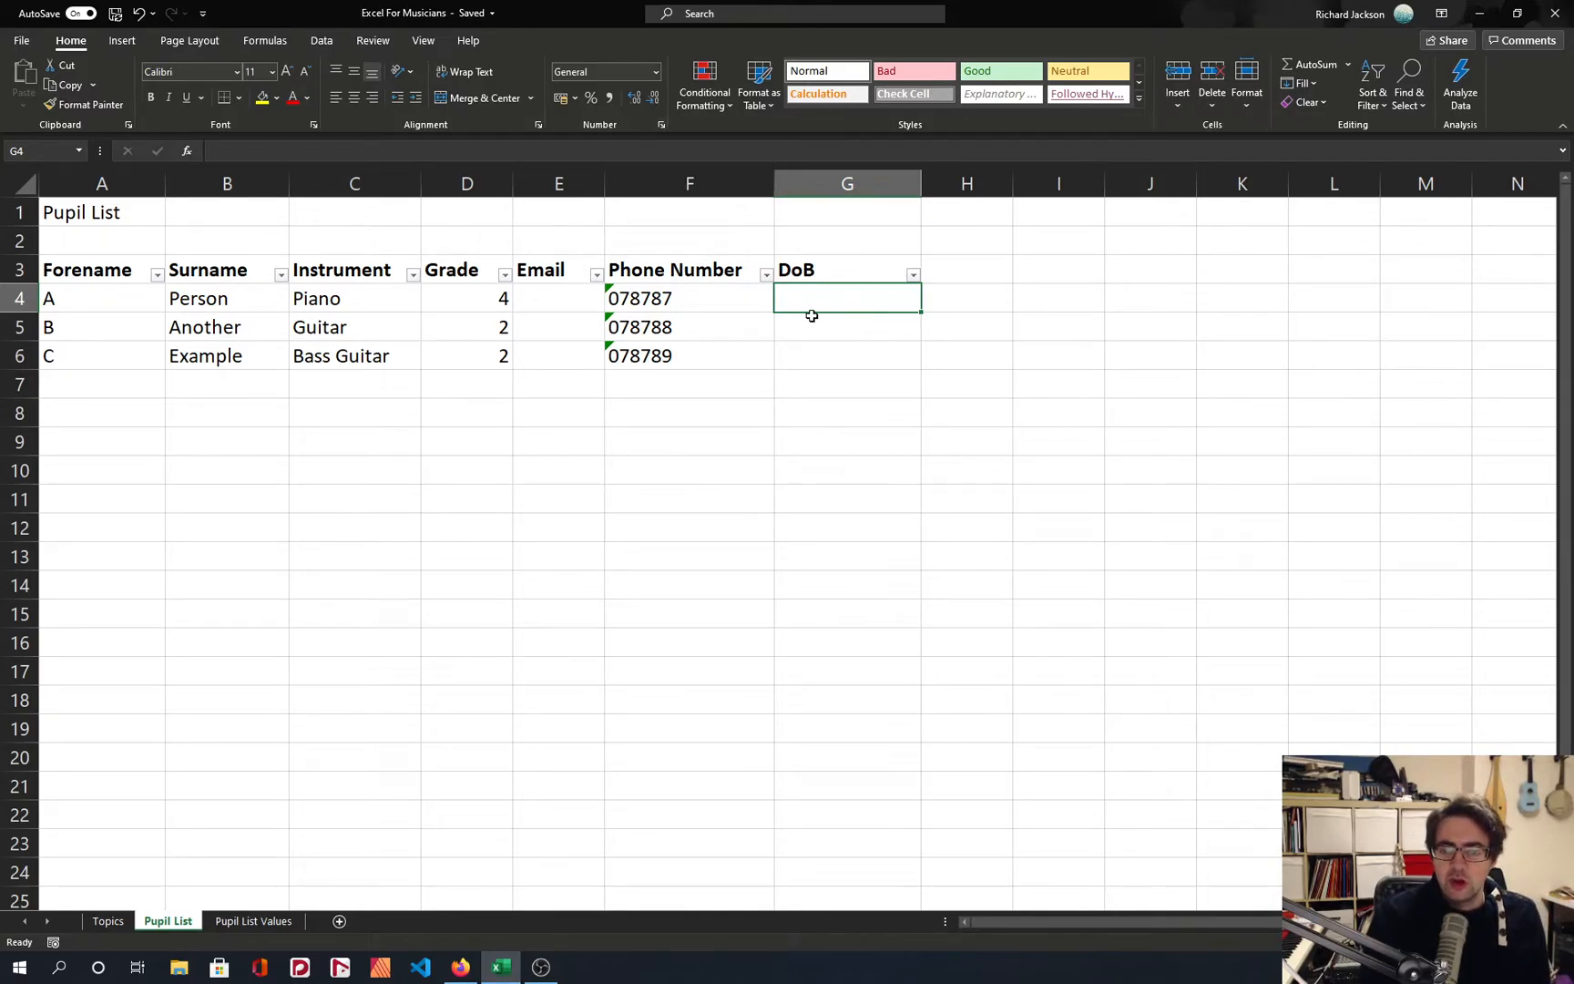
{"action": "type", "text": "1"}
{"action": "key", "text": "Return"}
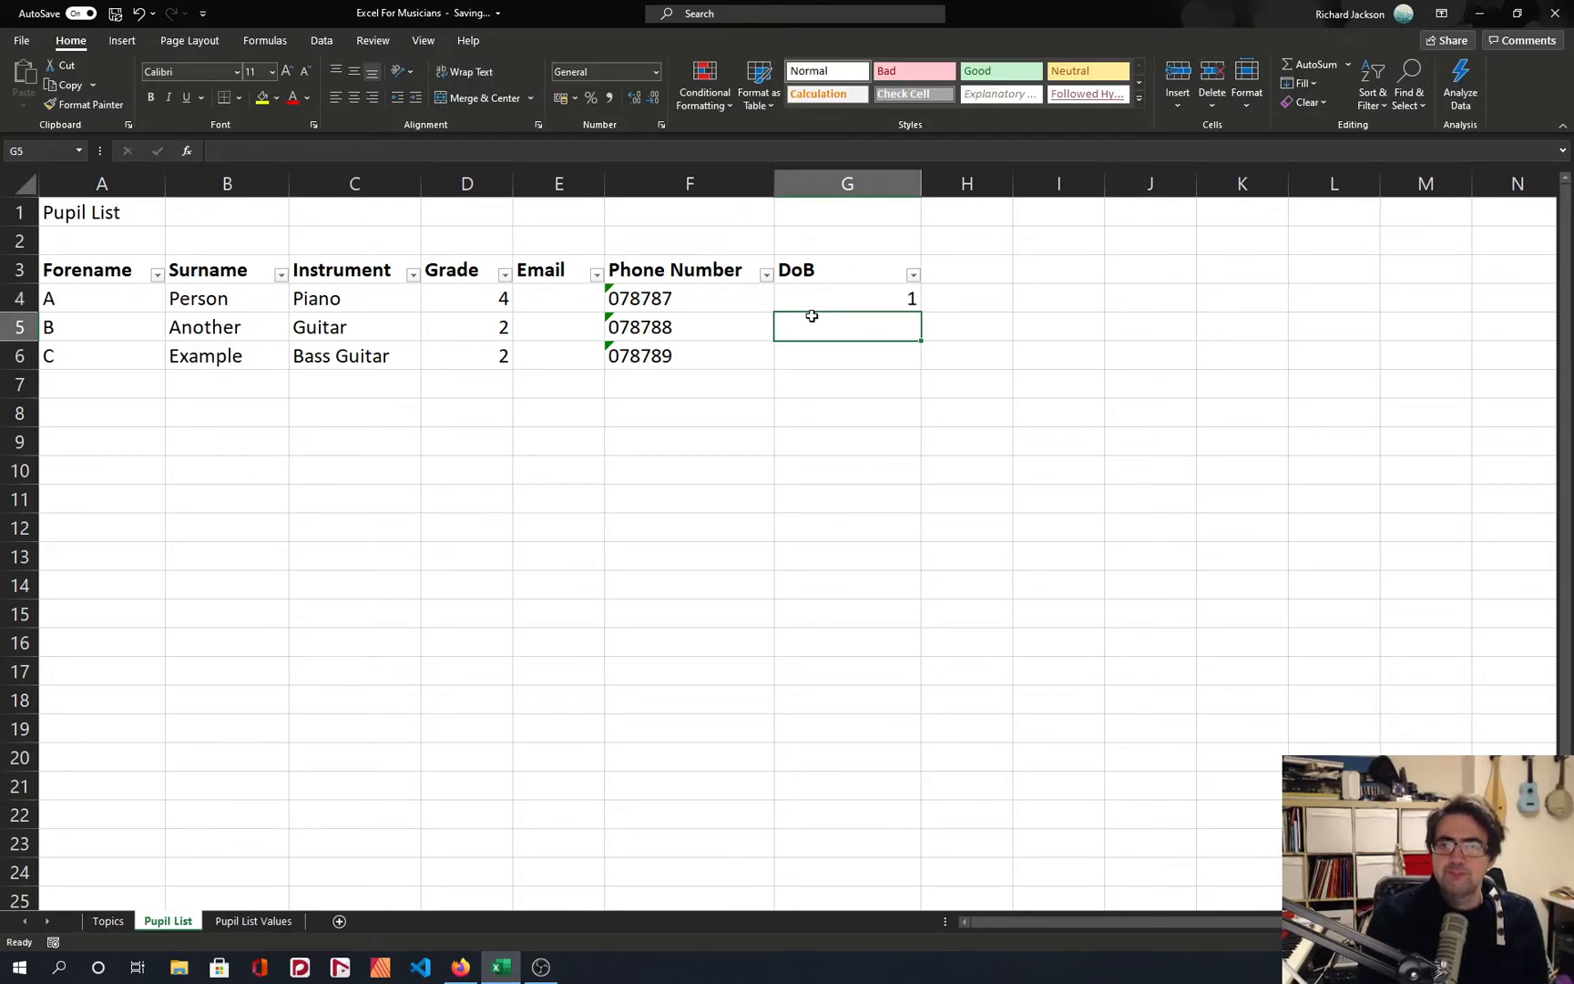
{"action": "left_click", "coordinate": [820, 292]}
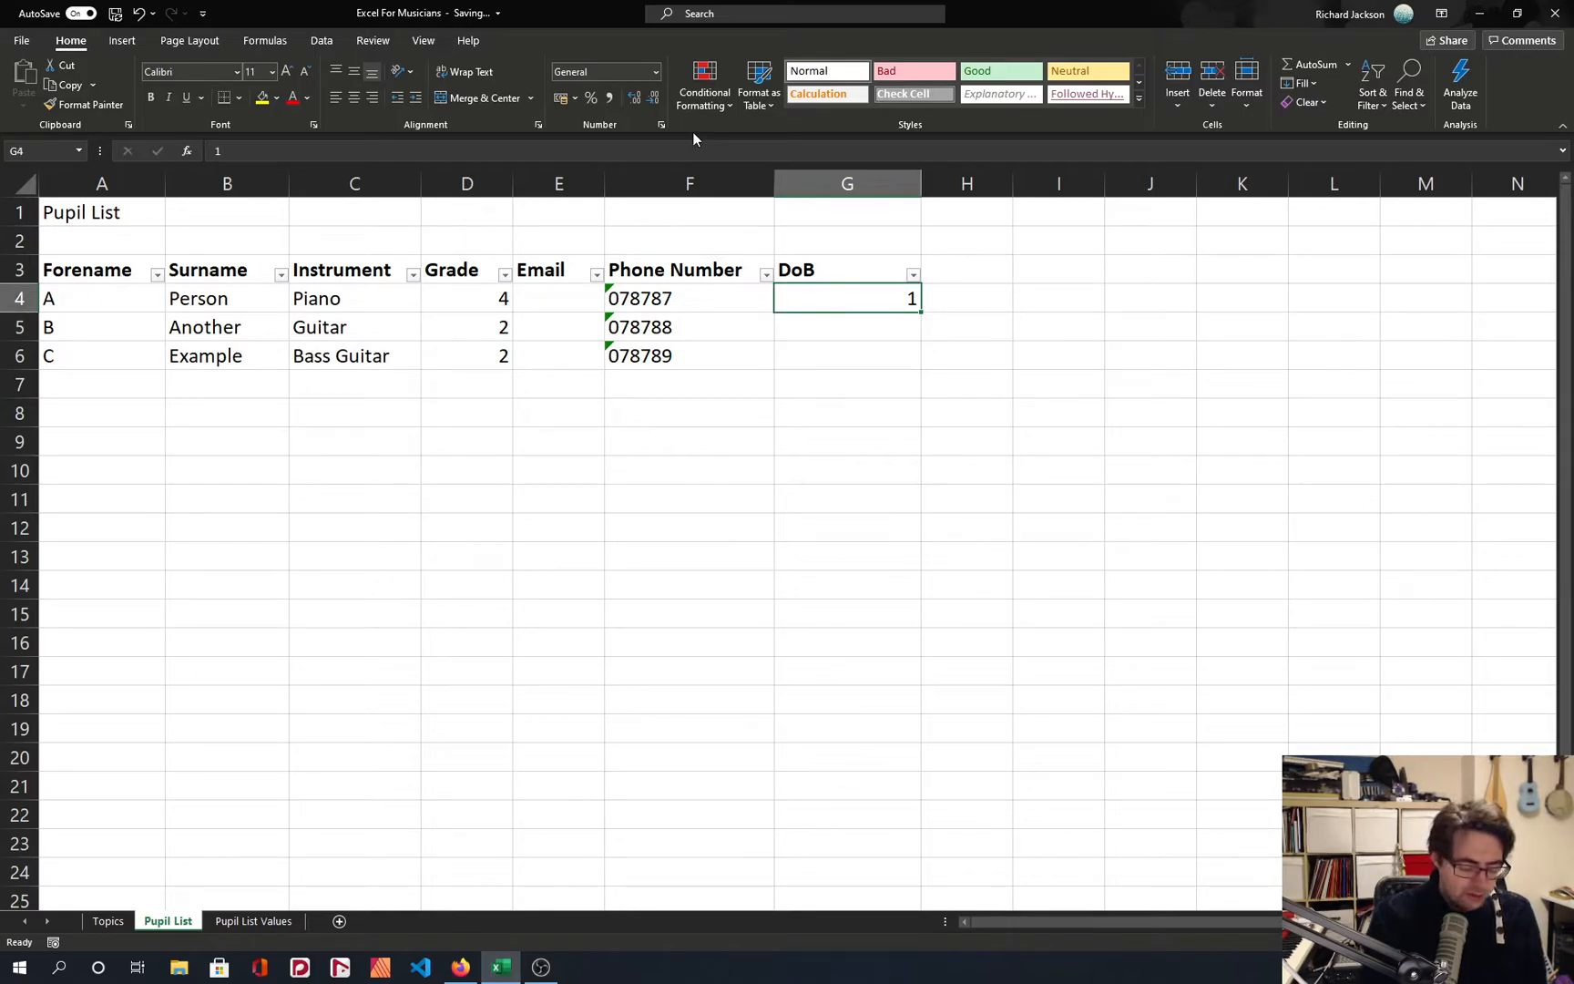
{"action": "type", "text": "1/"}
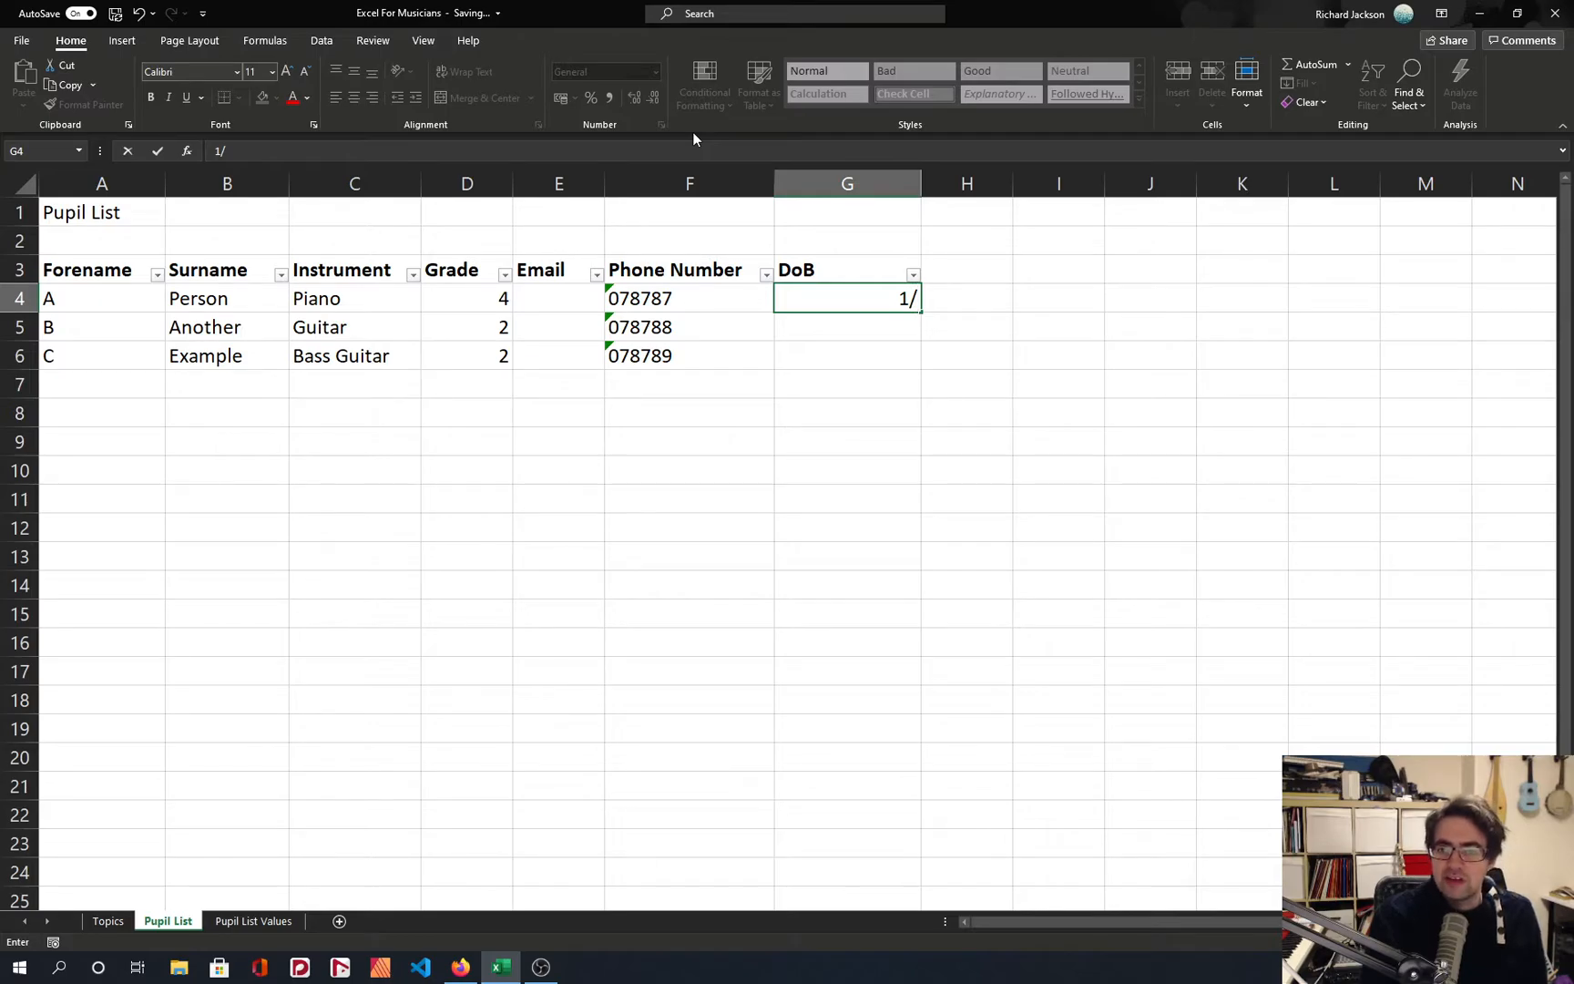
{"action": "type", "text": "1/2021"}
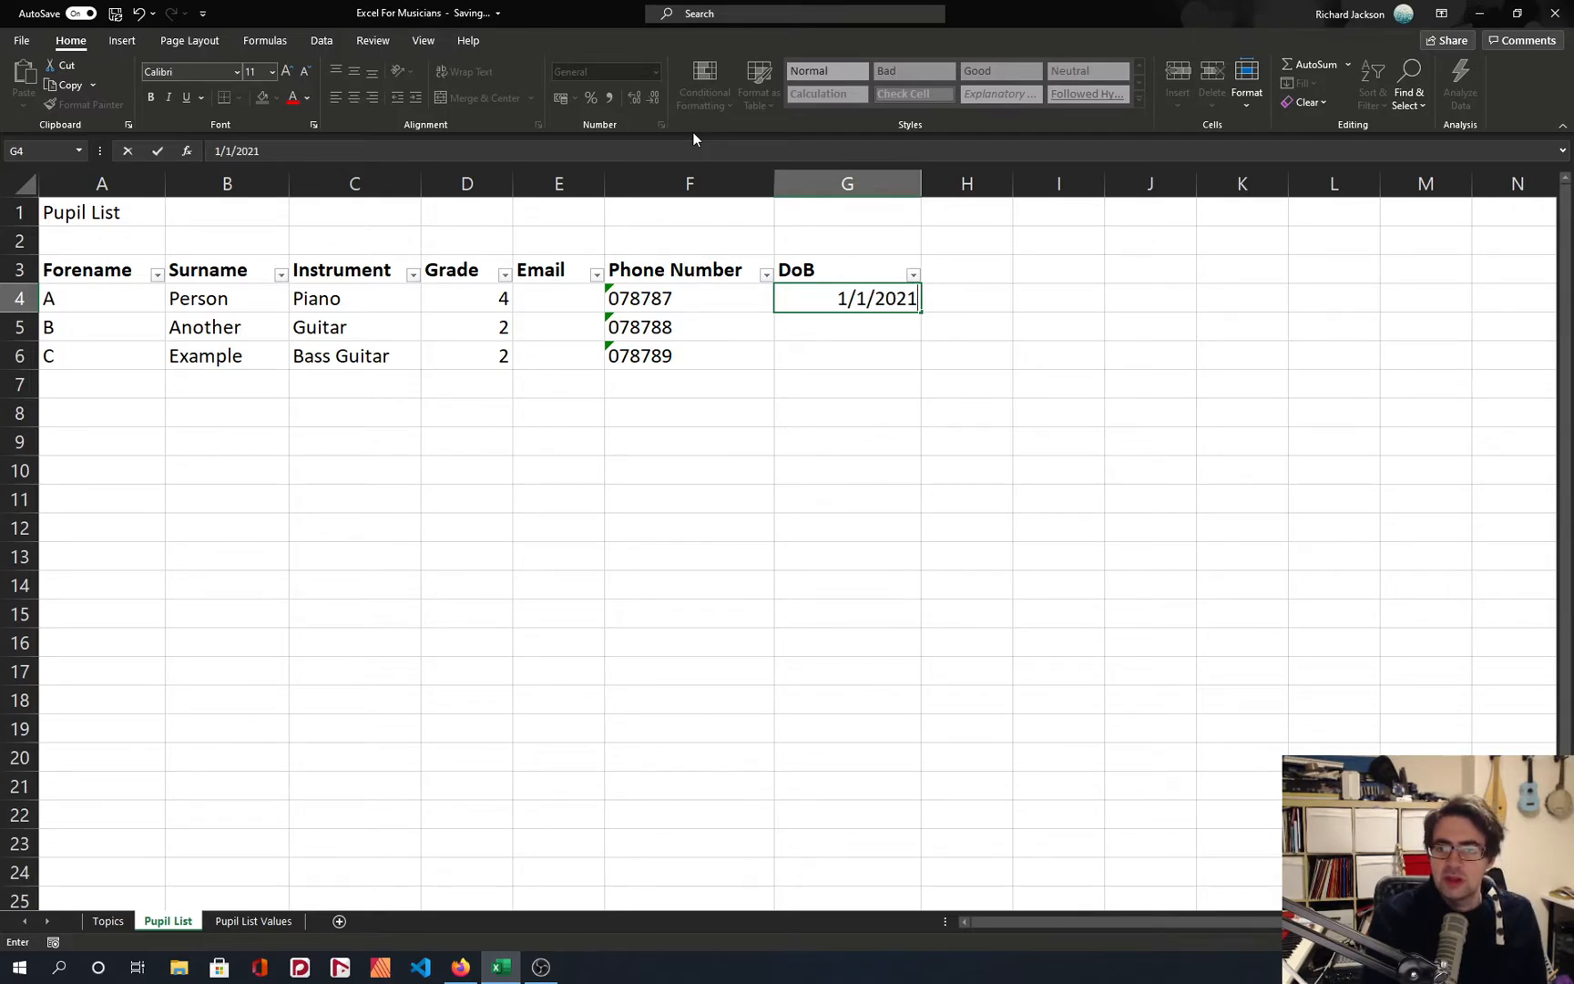
{"action": "key", "text": "Return"}
{"action": "left_click", "coordinate": [889, 299]}
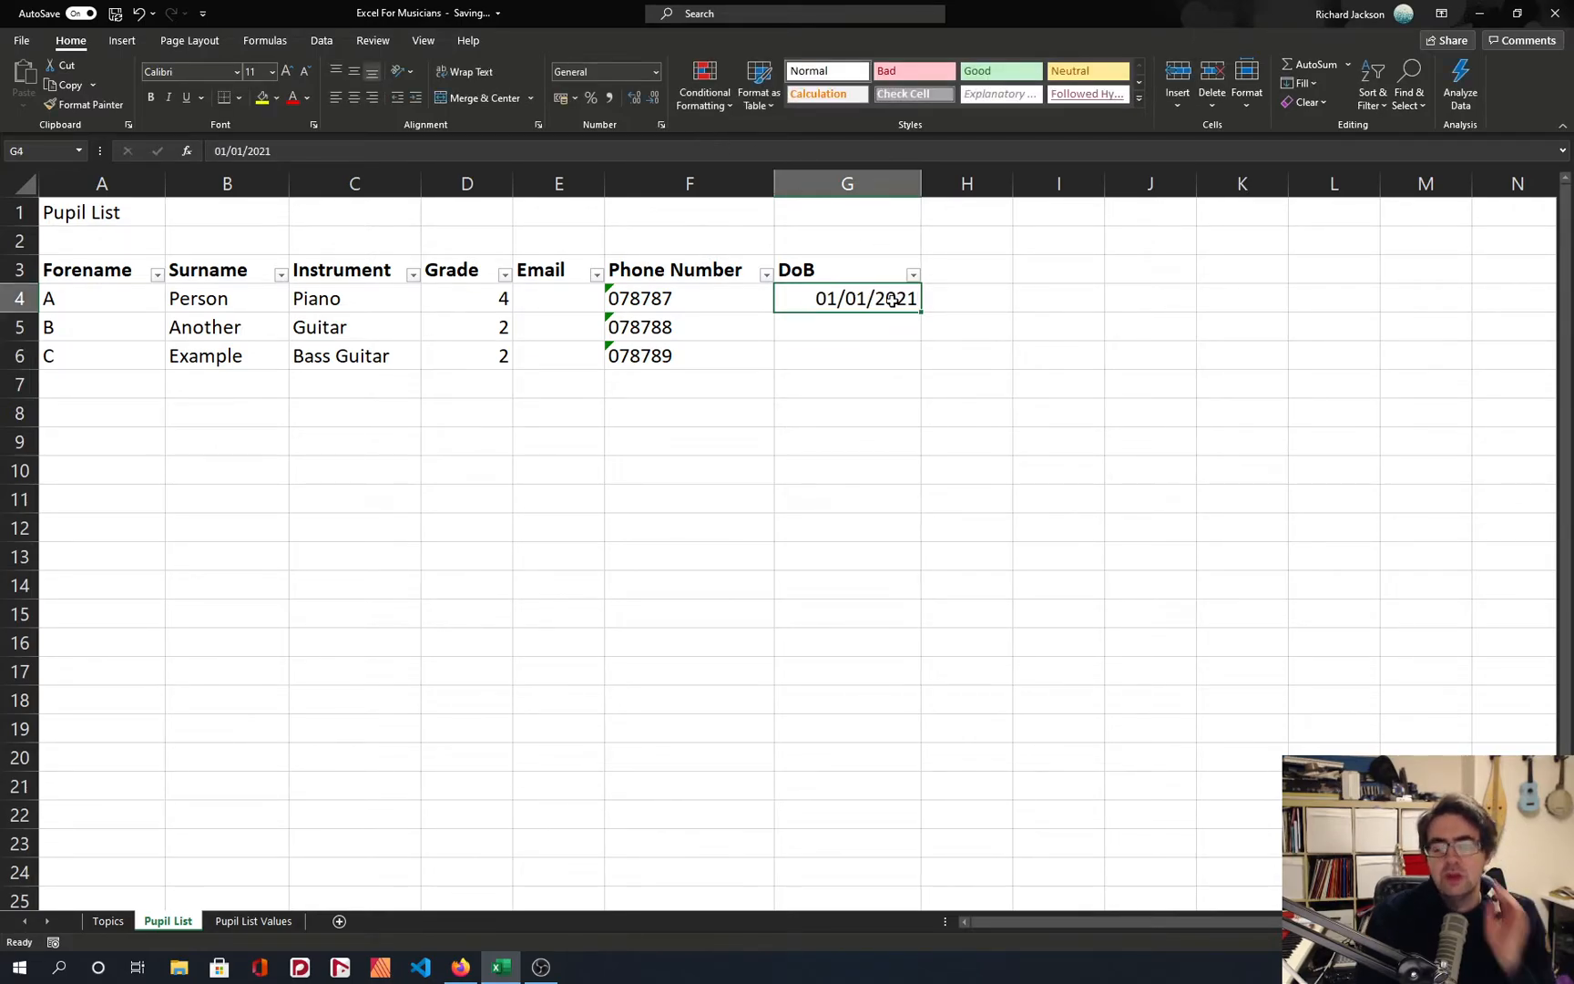
Calculate the day after G4 in DoB cell G5 with the formula =G4+1.
{"action": "left_click", "coordinate": [891, 325]}
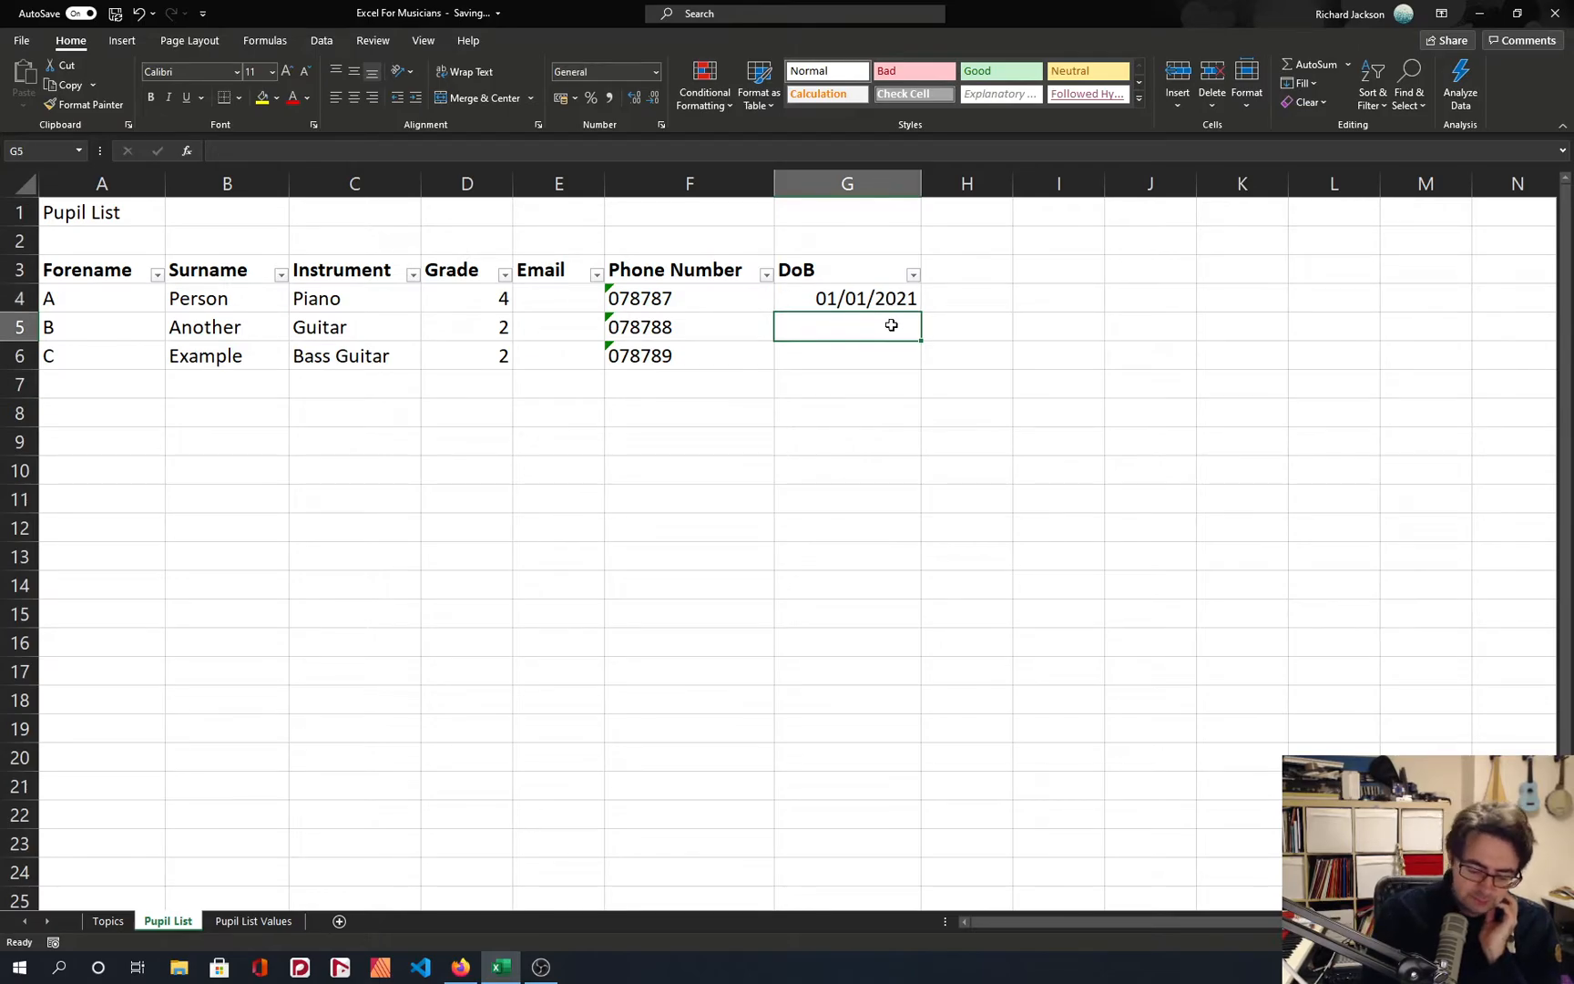
{"action": "type", "text": "=G4+1"}
{"action": "key", "text": "Return"}
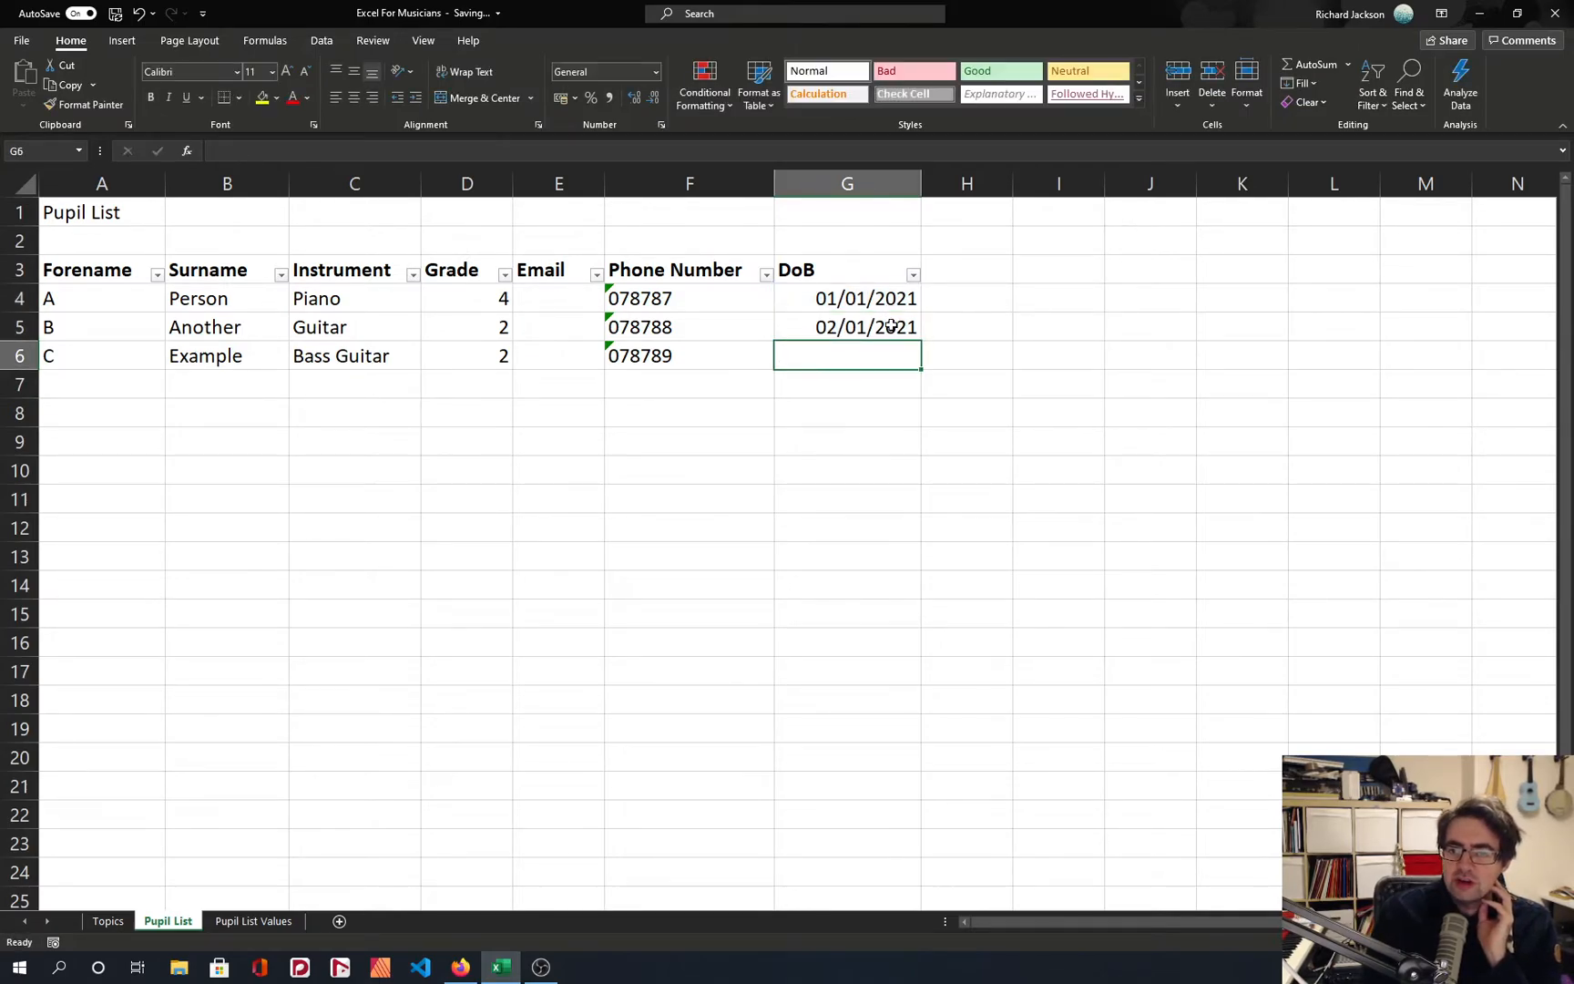
{"action": "left_click", "coordinate": [891, 325]}
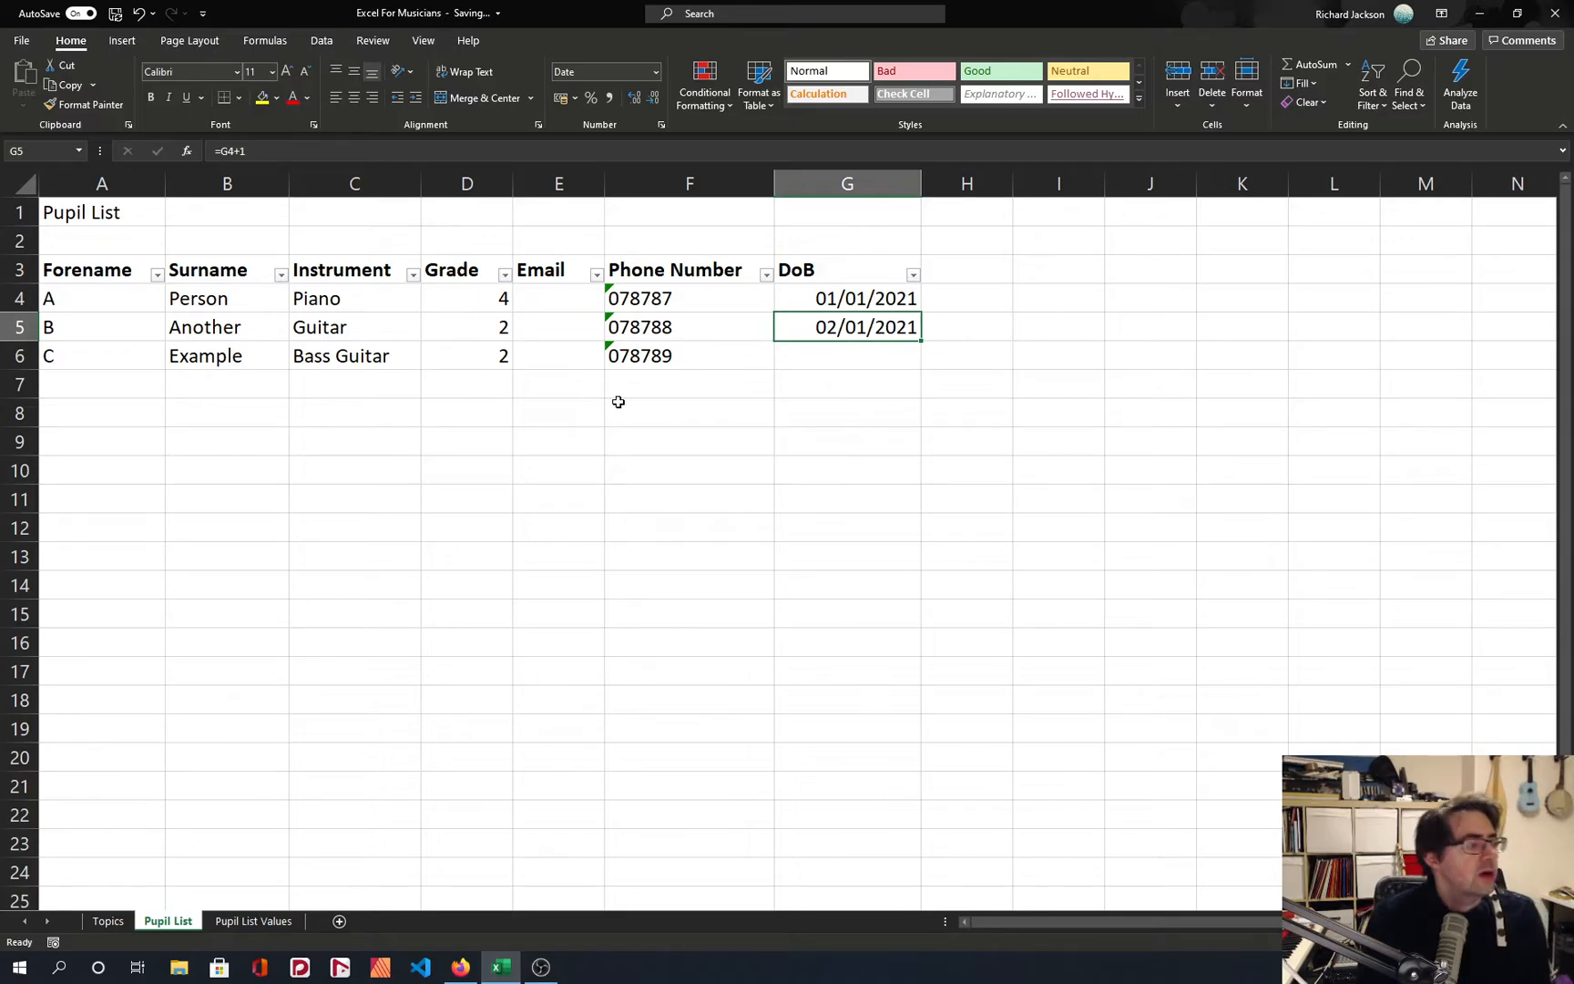
Clear the sample phone numbers and dates from cells F4:G6, and switch to Firefox.
{"action": "left_click_drag", "start_coordinate": [664, 307], "coordinate": [825, 352]}
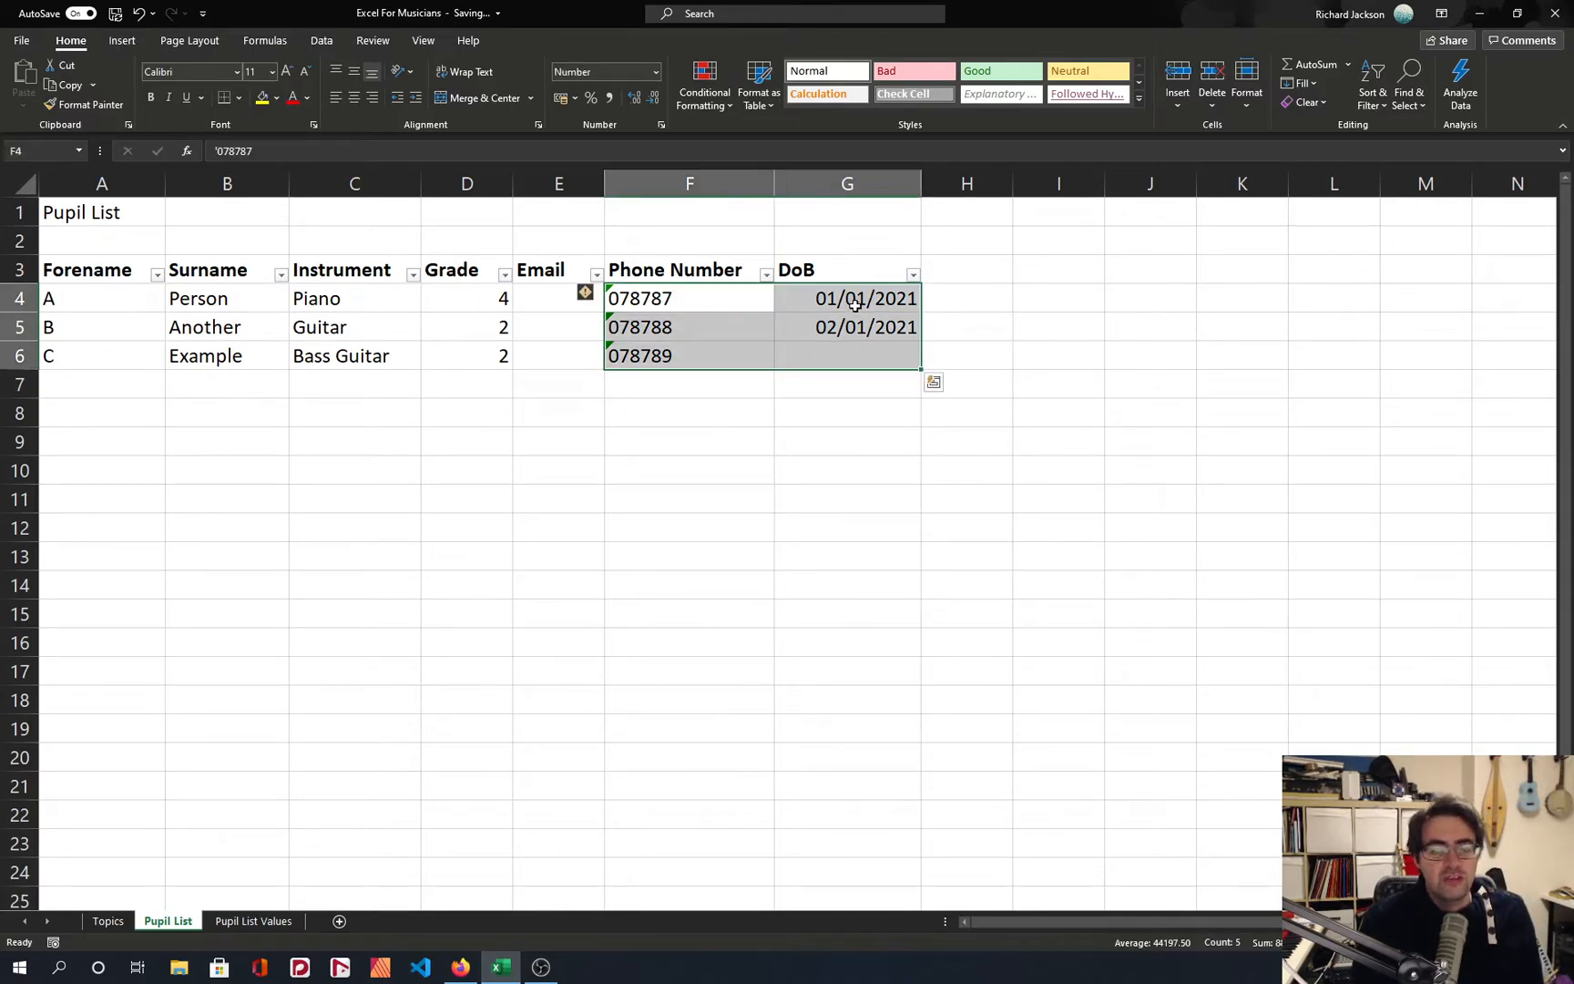
{"action": "key", "text": "Delete"}
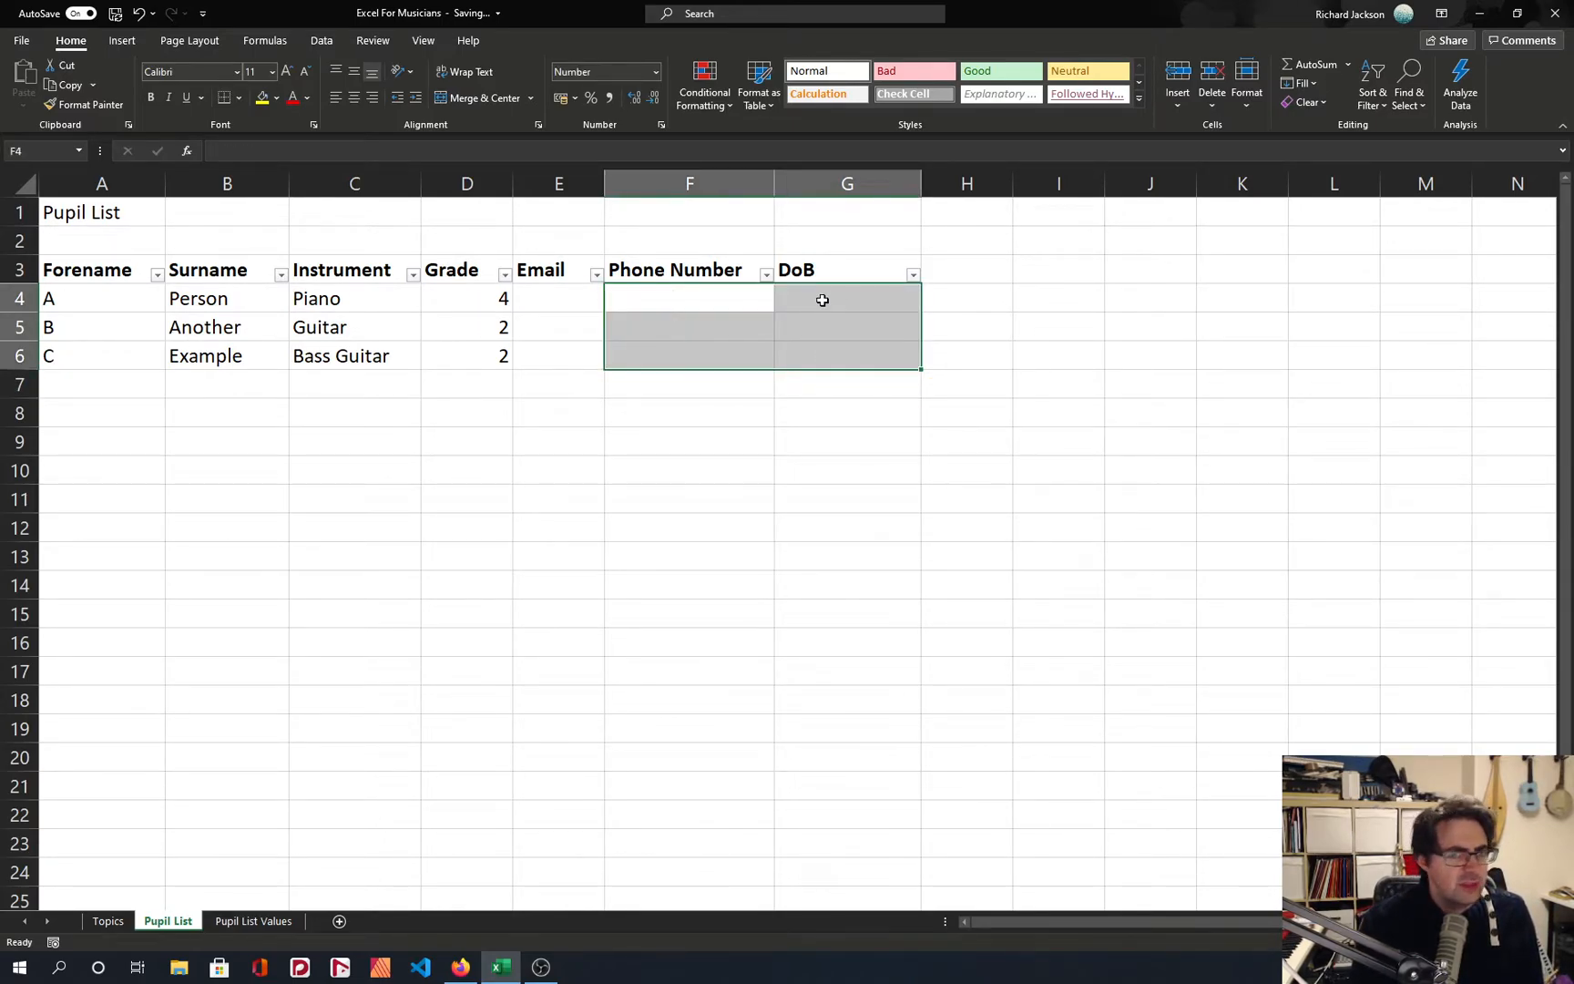
{"action": "left_click", "coordinate": [821, 300]}
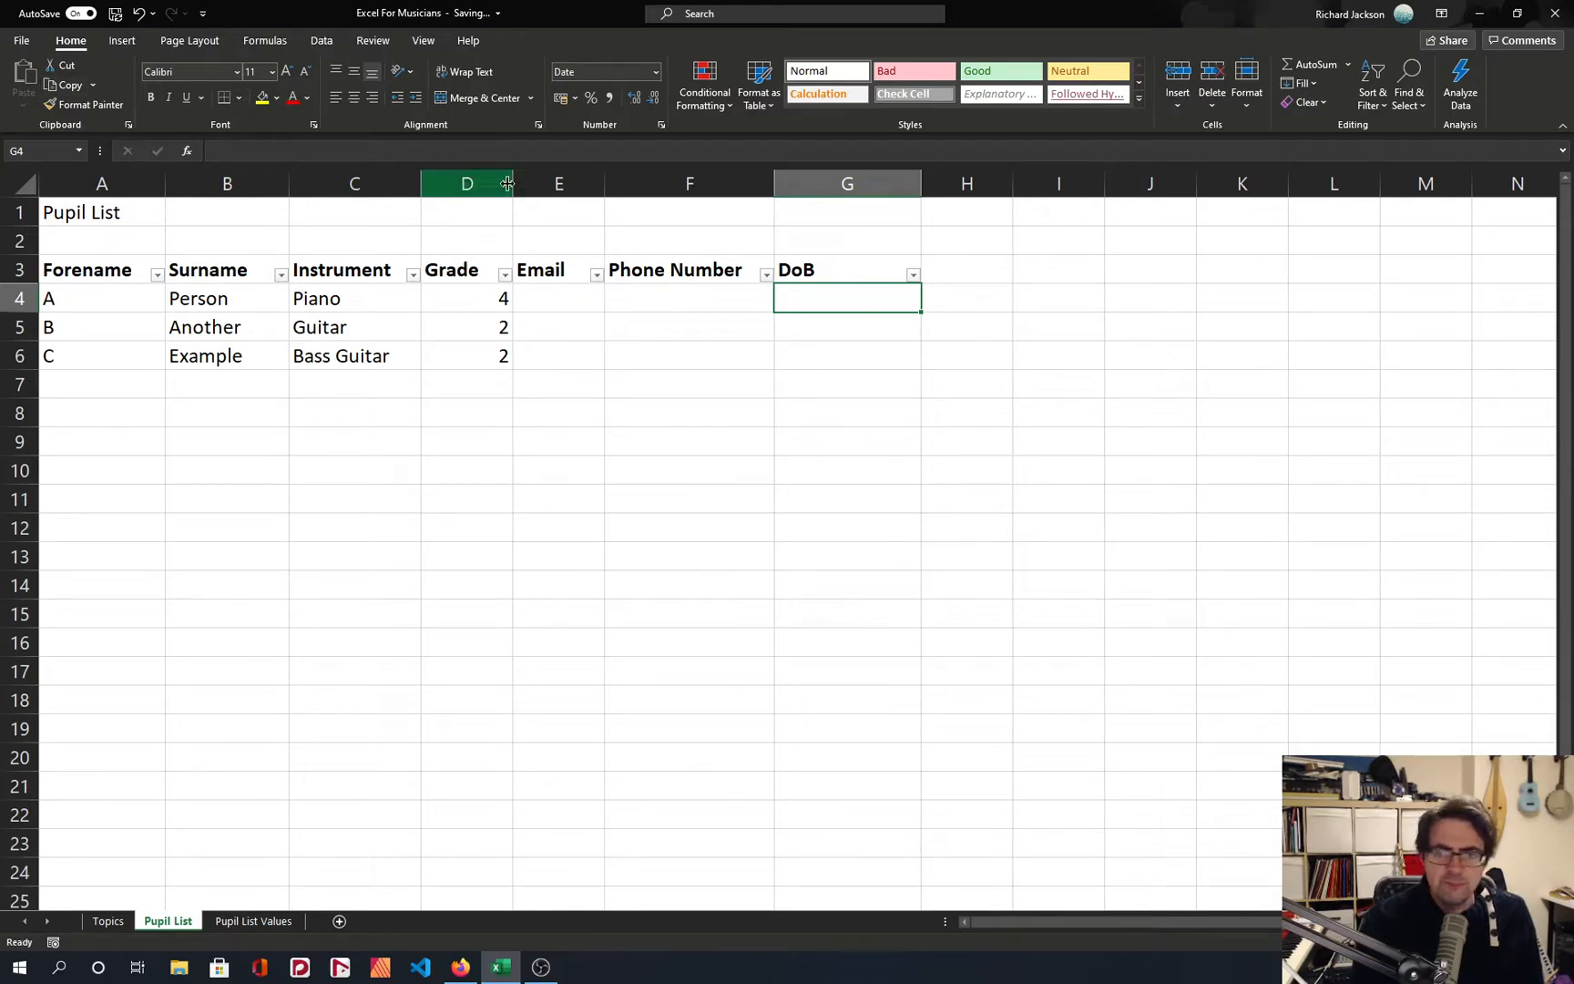
{"action": "key", "text": "alt+Tab"}
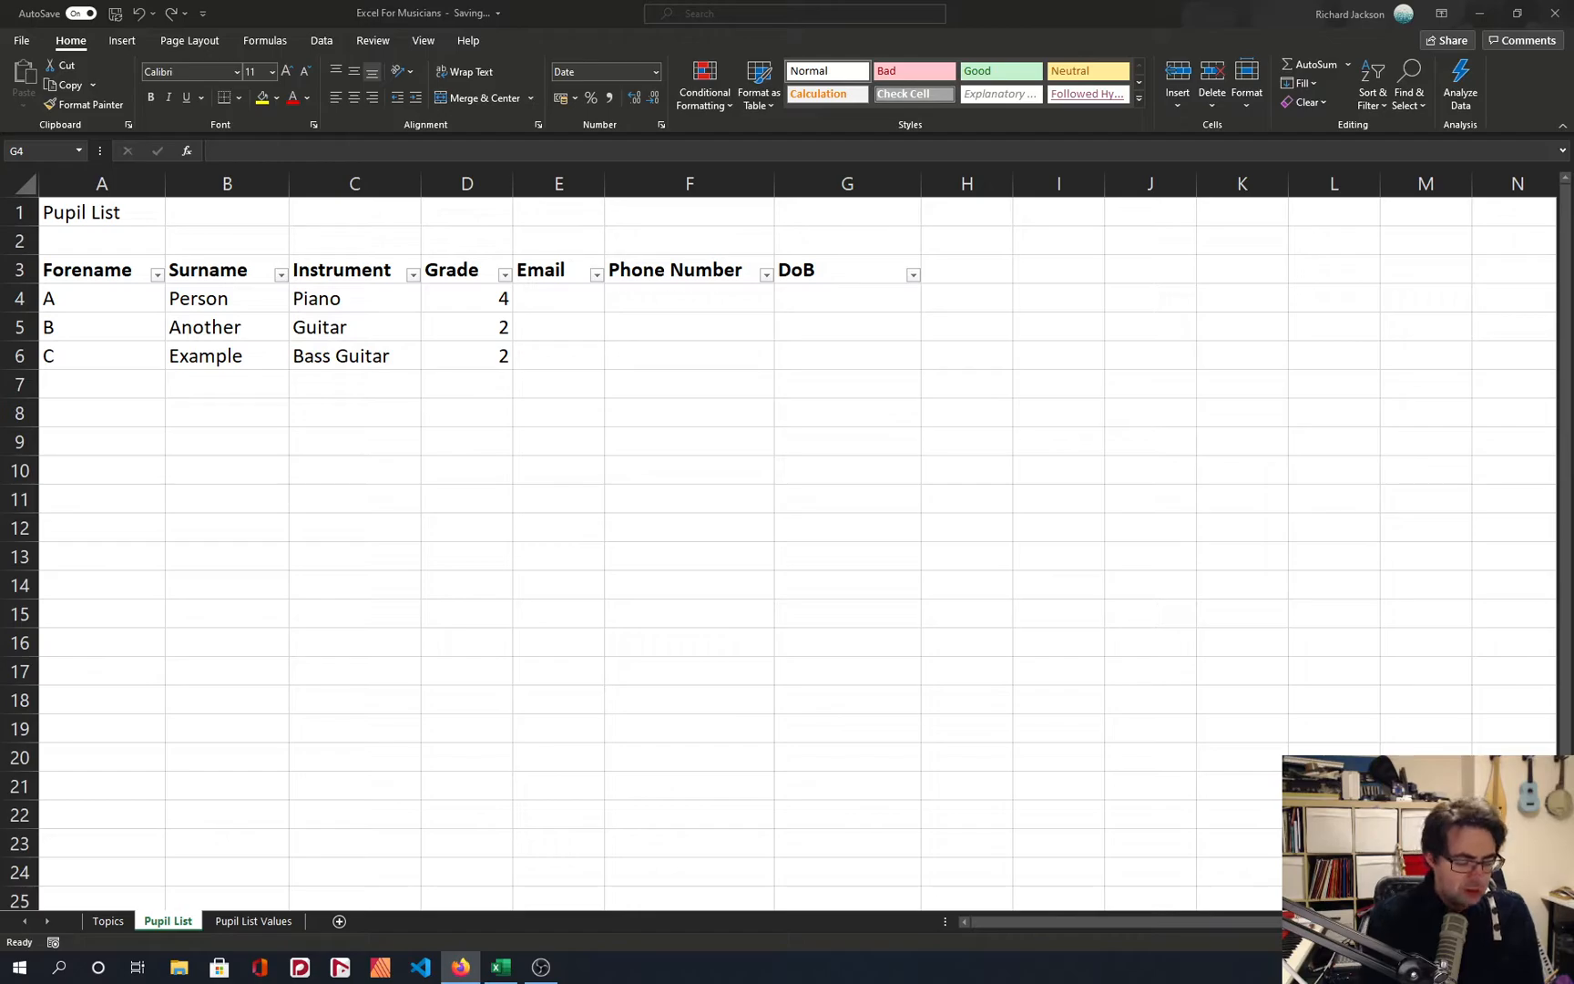
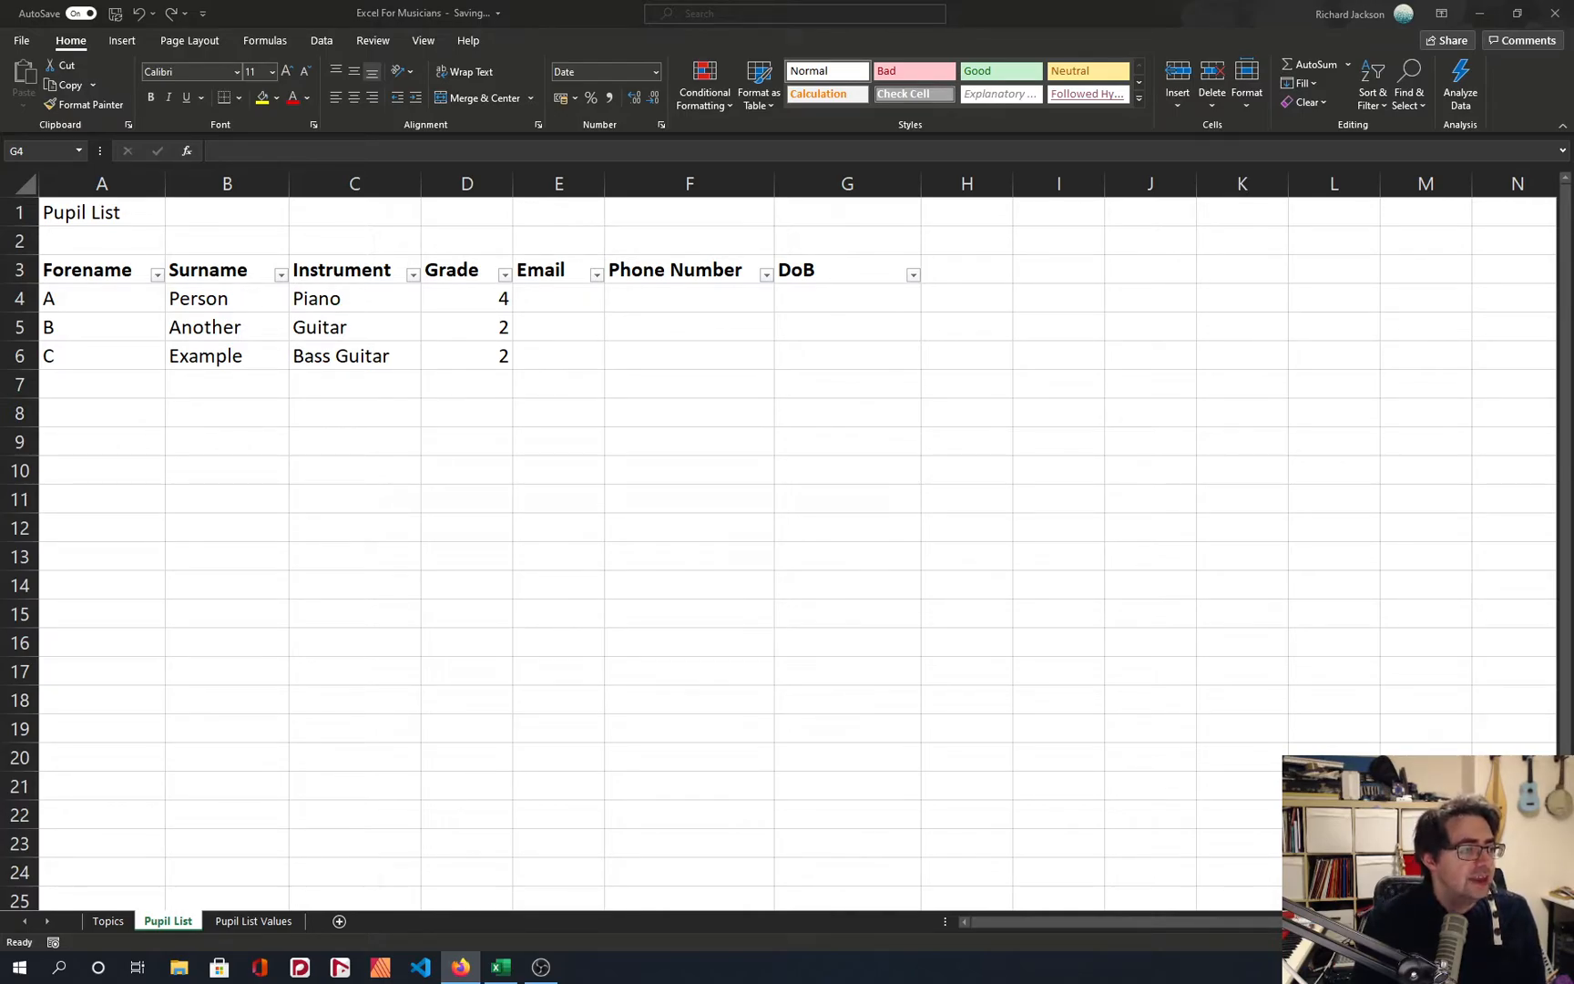
Enter a sample phone number in international +44 form in Phone Number cell F4.
{"action": "left_click", "coordinate": [649, 302]}
{"action": "left_click", "coordinate": [644, 308]}
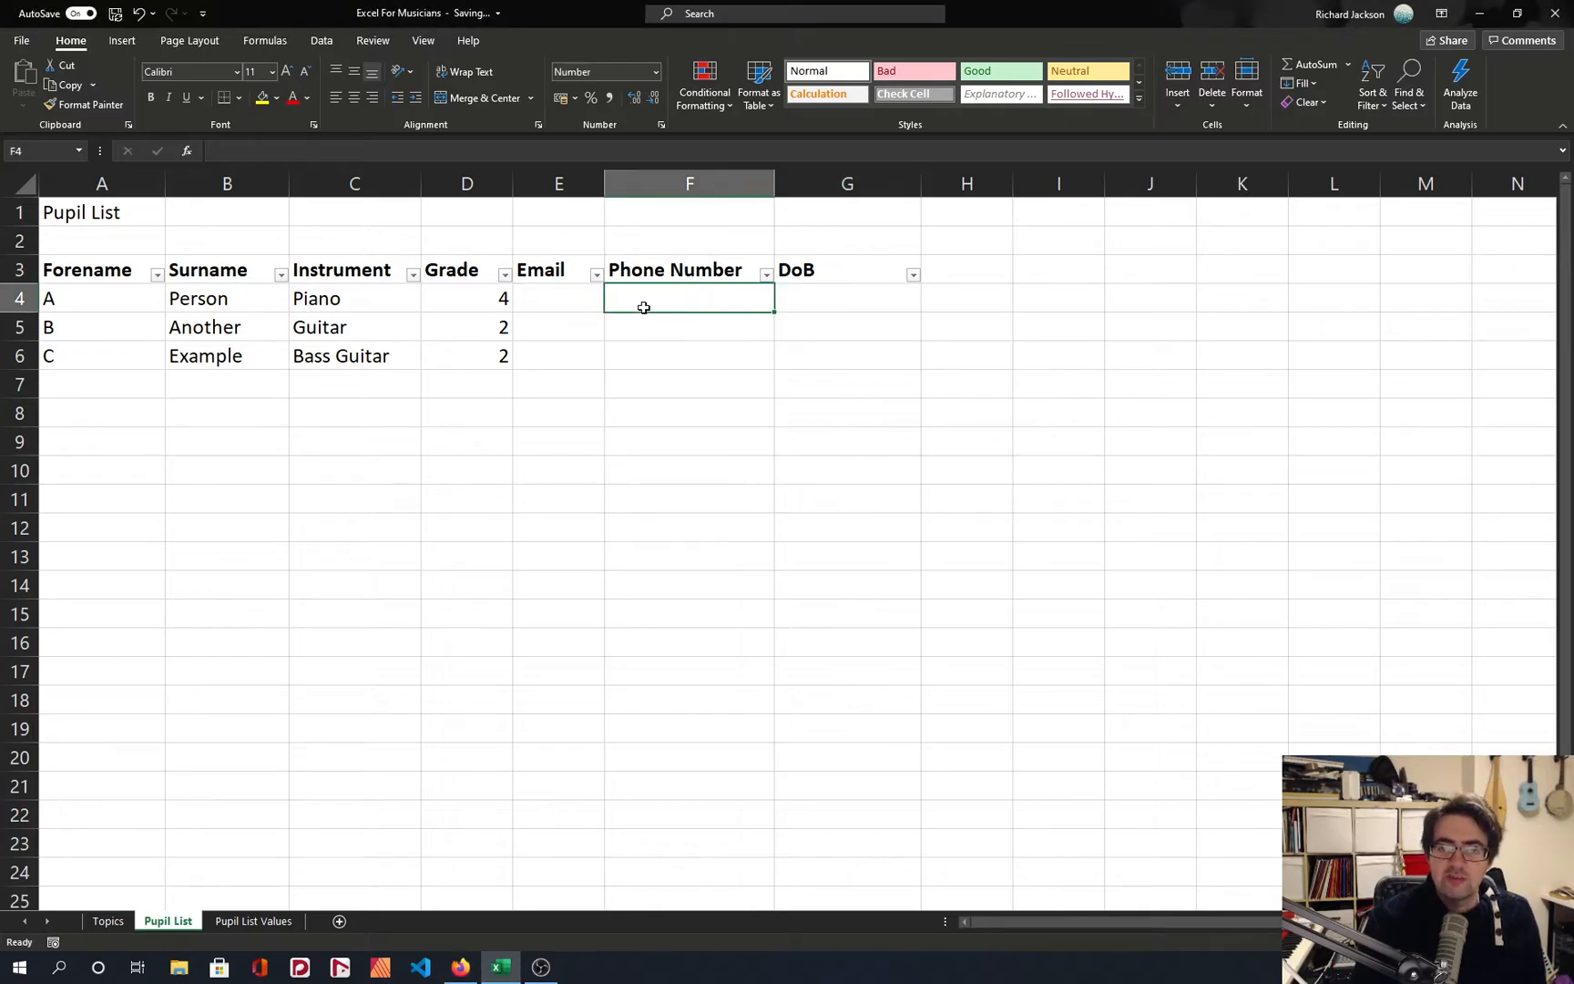
{"action": "type", "text": "+44465465 465"}
{"action": "key", "text": "Return"}
{"action": "key", "text": "Up"}
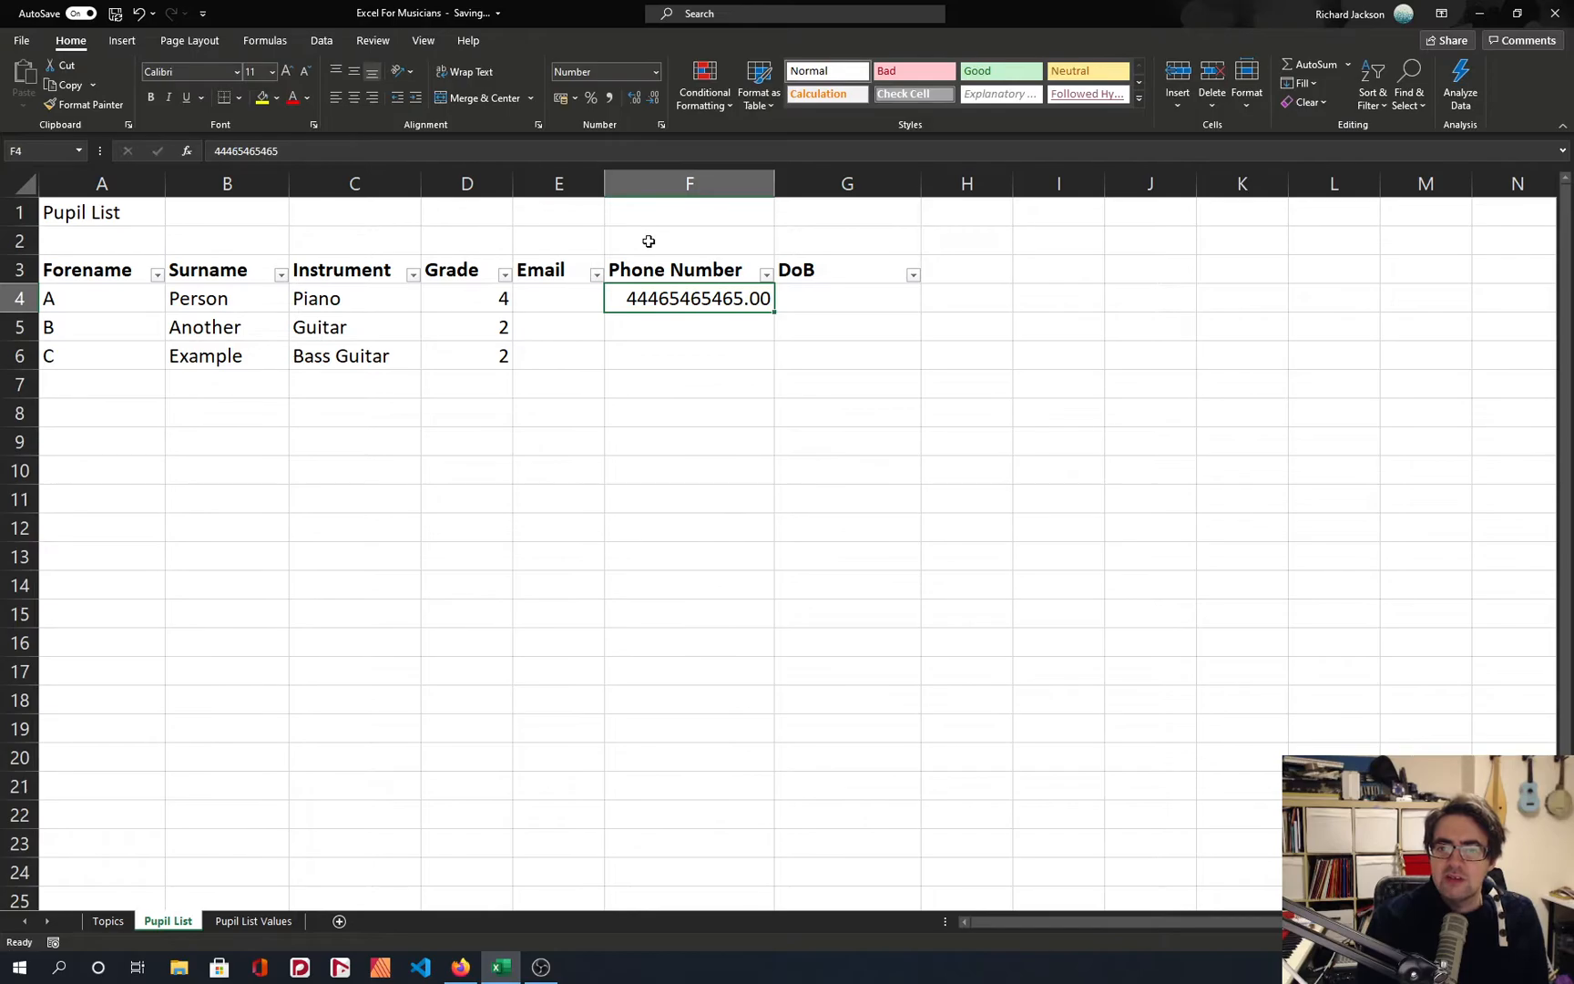
Format cell F4 as Text and add a plus sign before its phone number.
{"action": "left_click", "coordinate": [657, 73]}
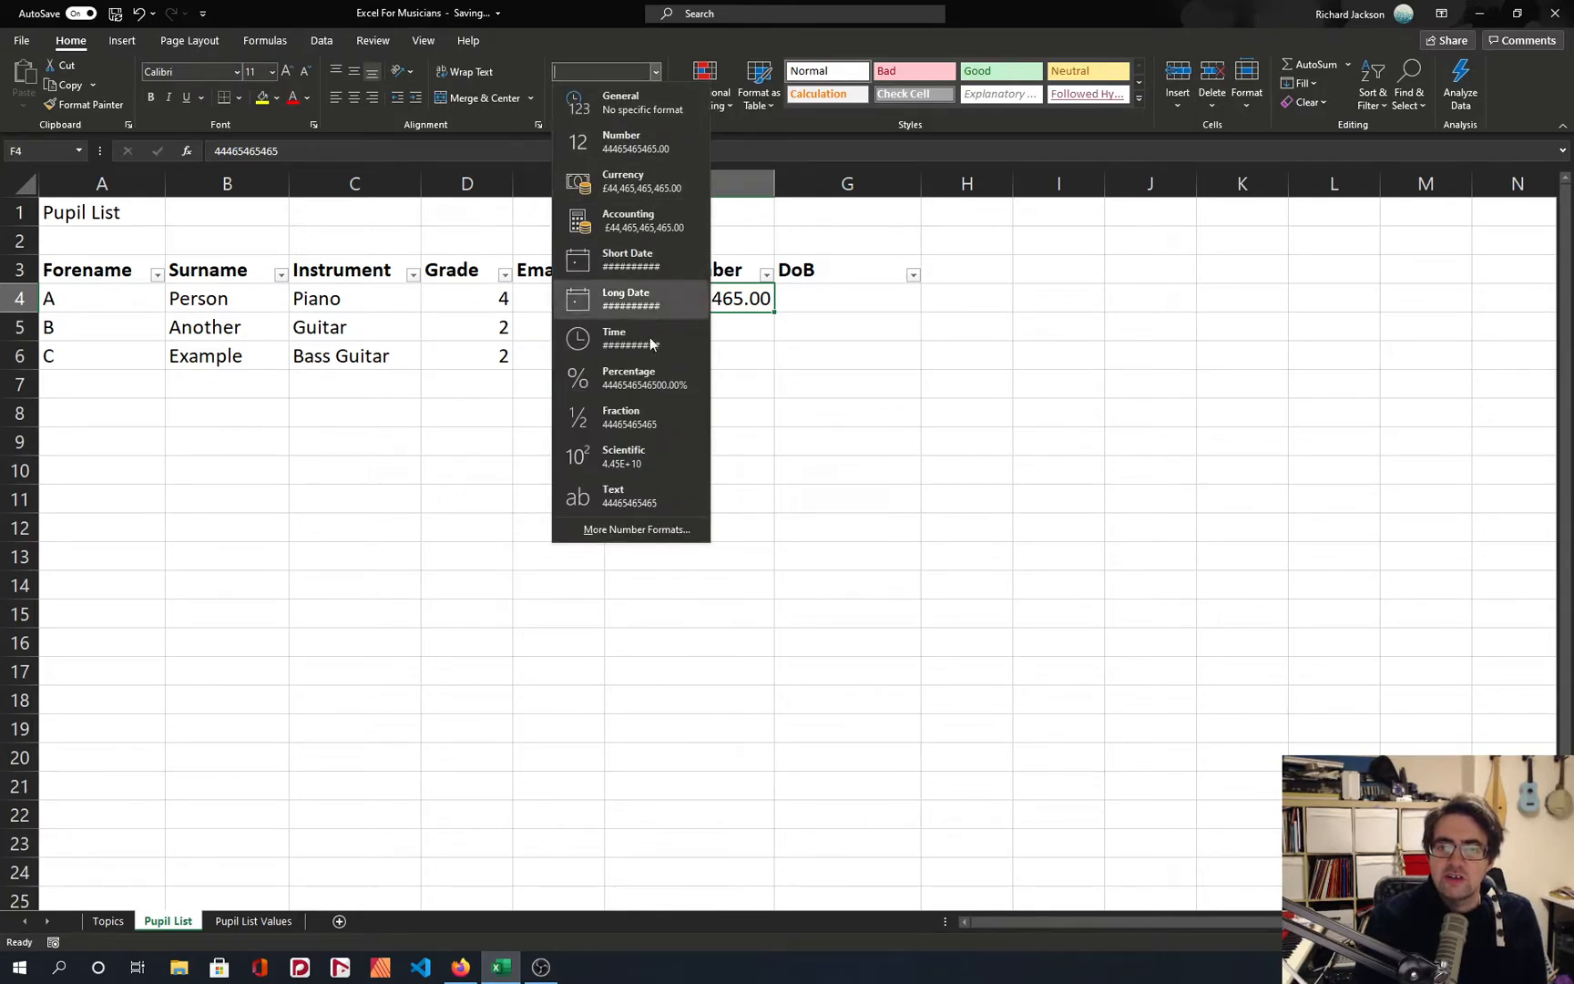
{"action": "left_click", "coordinate": [654, 487]}
{"action": "left_click", "coordinate": [311, 151]}
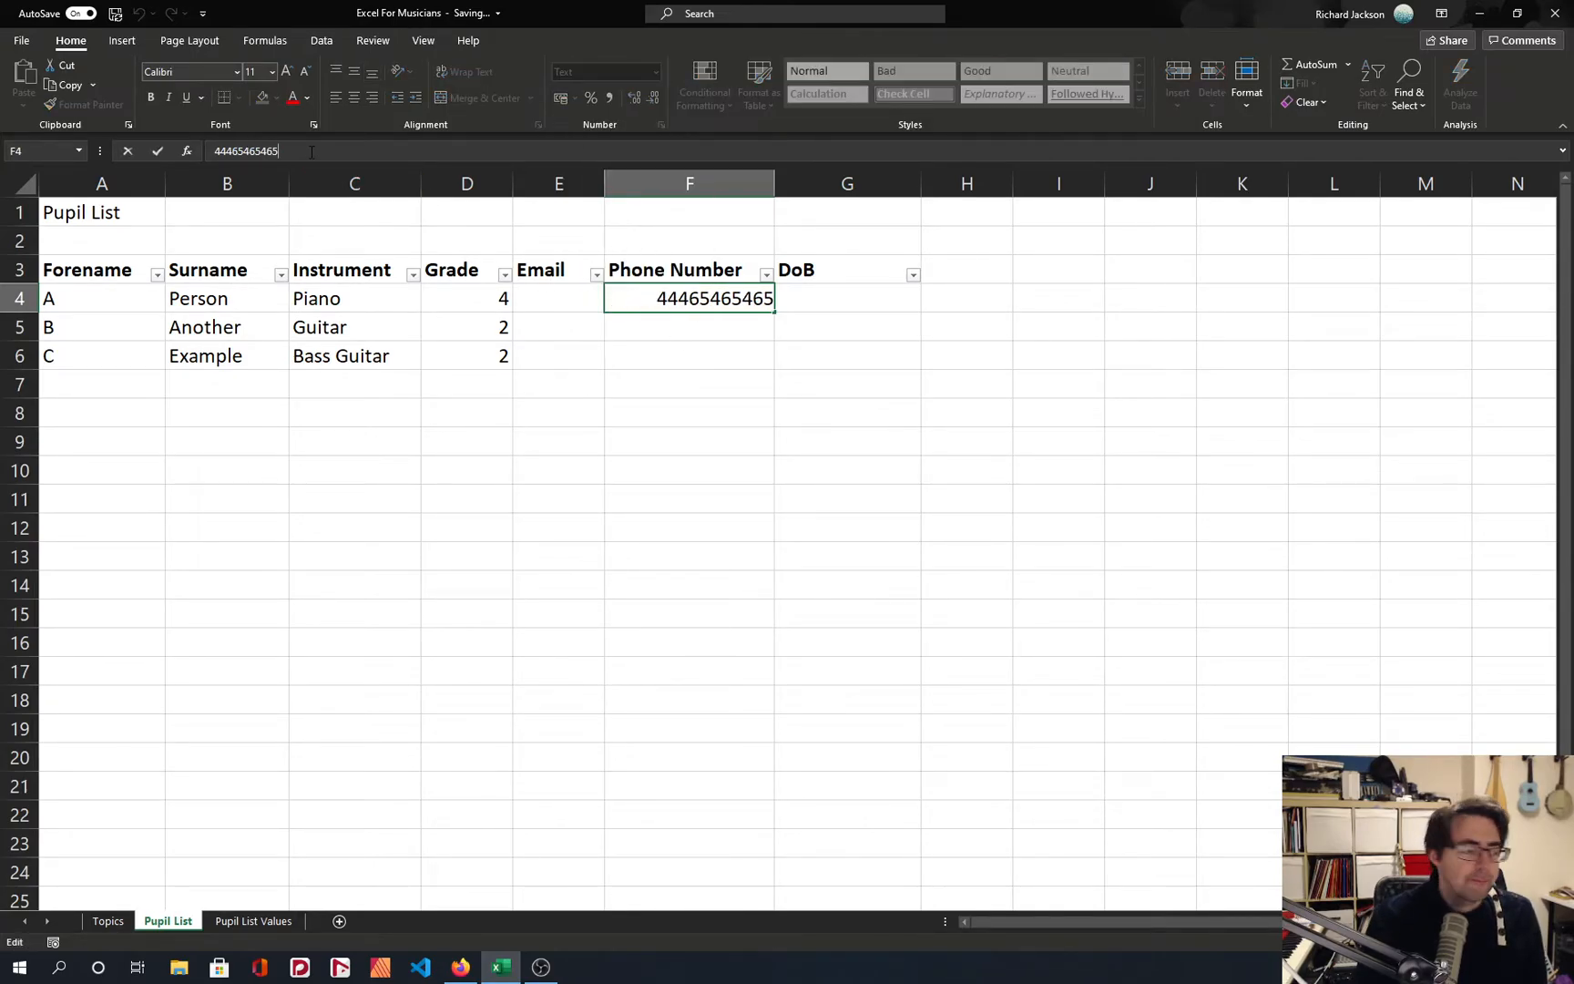
{"action": "type", "text": "+"}
{"action": "key", "text": "Return"}
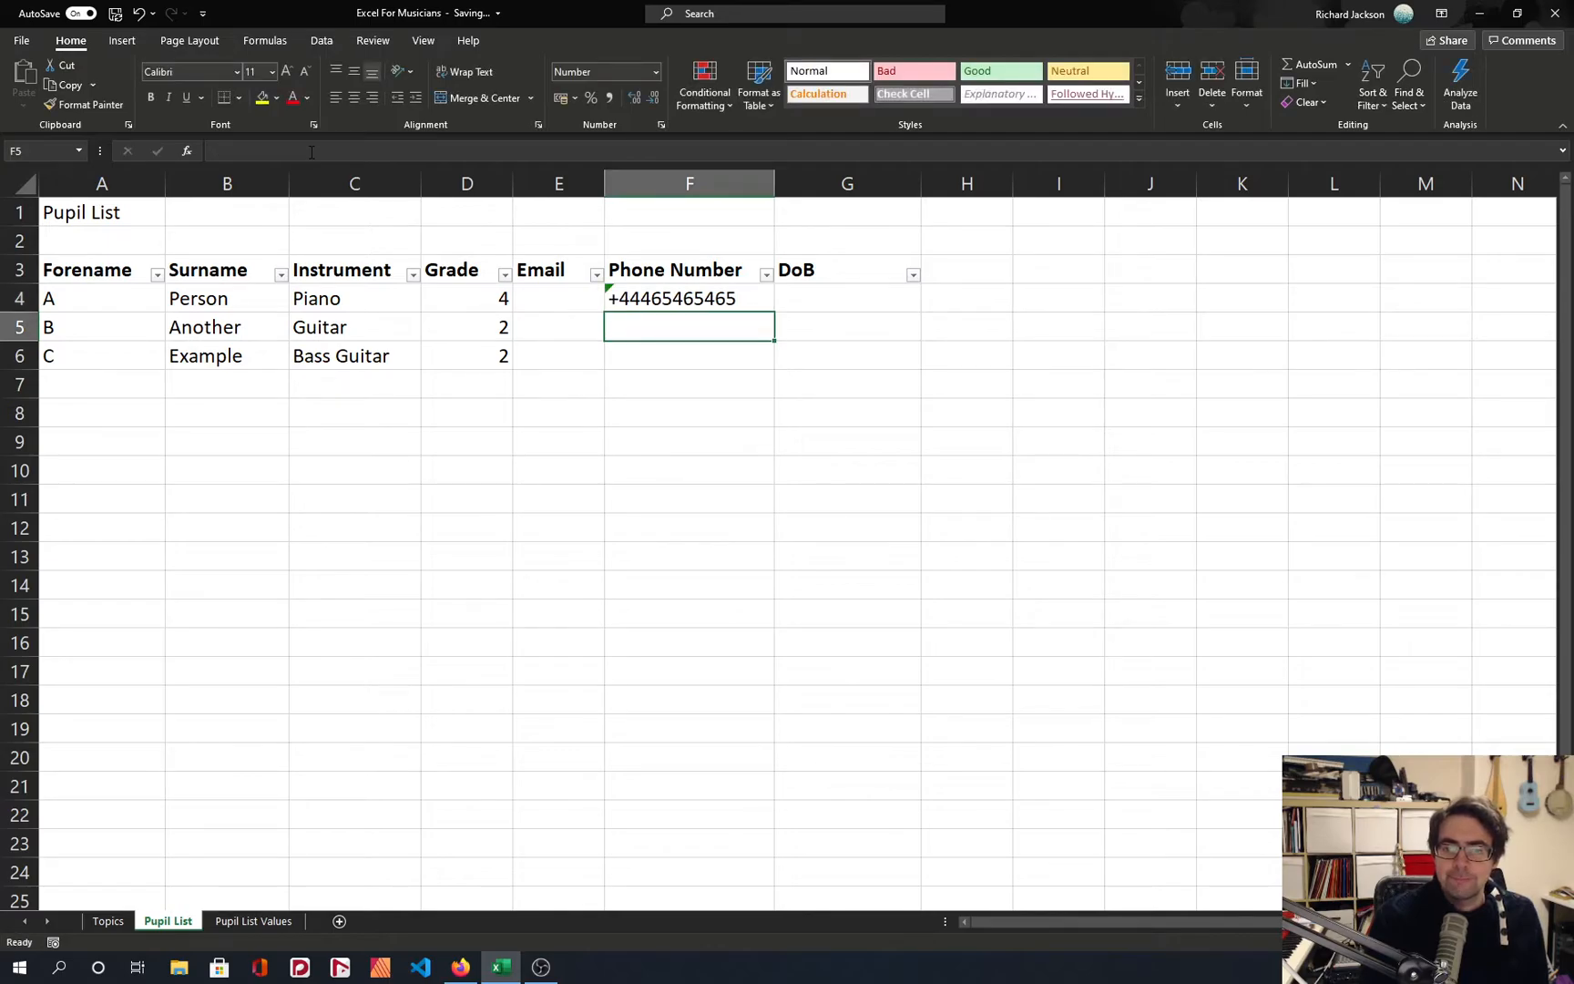
Review the error checking options for the number stored as text in F4, leaving them unchanged.
{"action": "key", "text": "Up"}
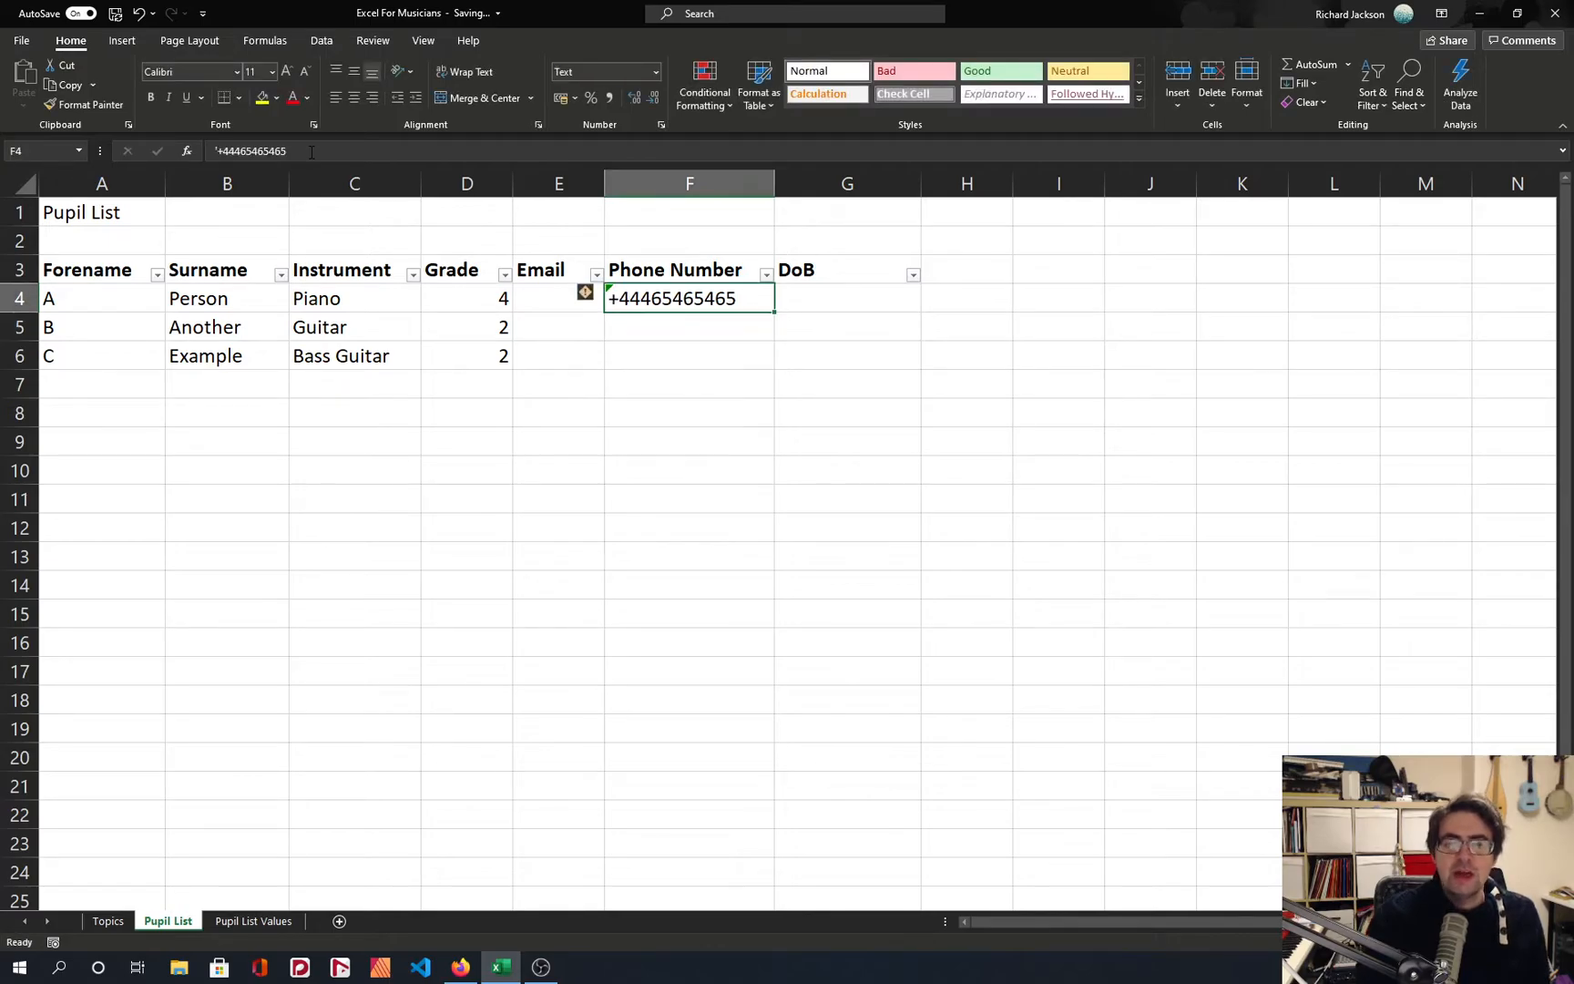
{"action": "left_click", "coordinate": [589, 294]}
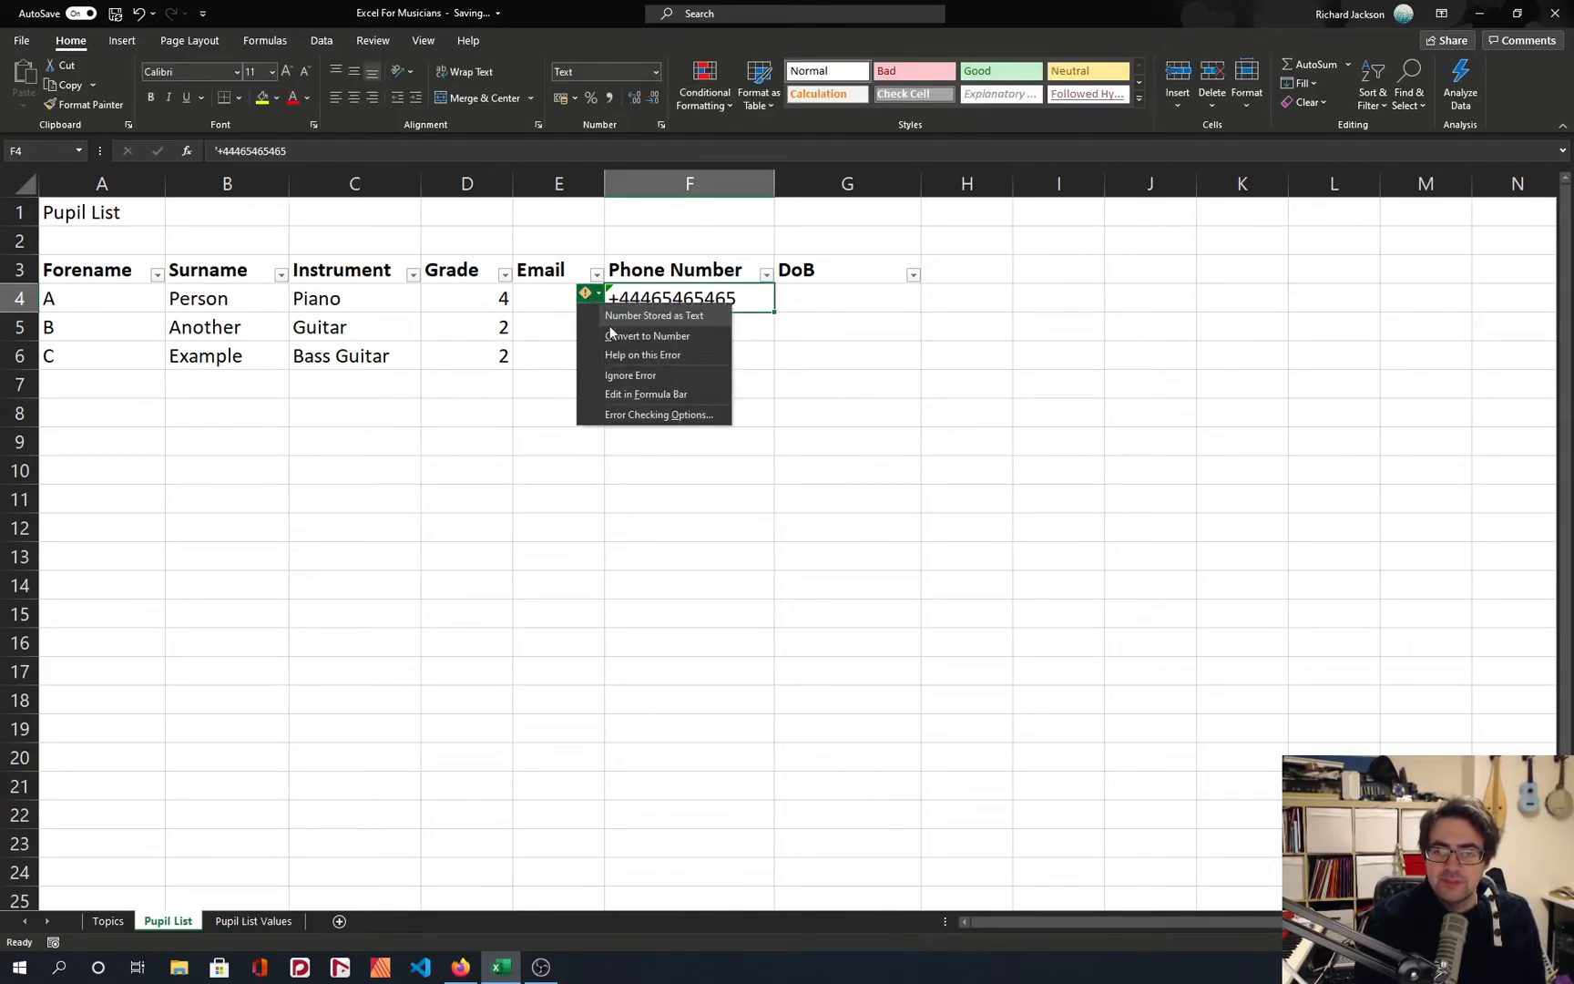
{"action": "left_click", "coordinate": [665, 414]}
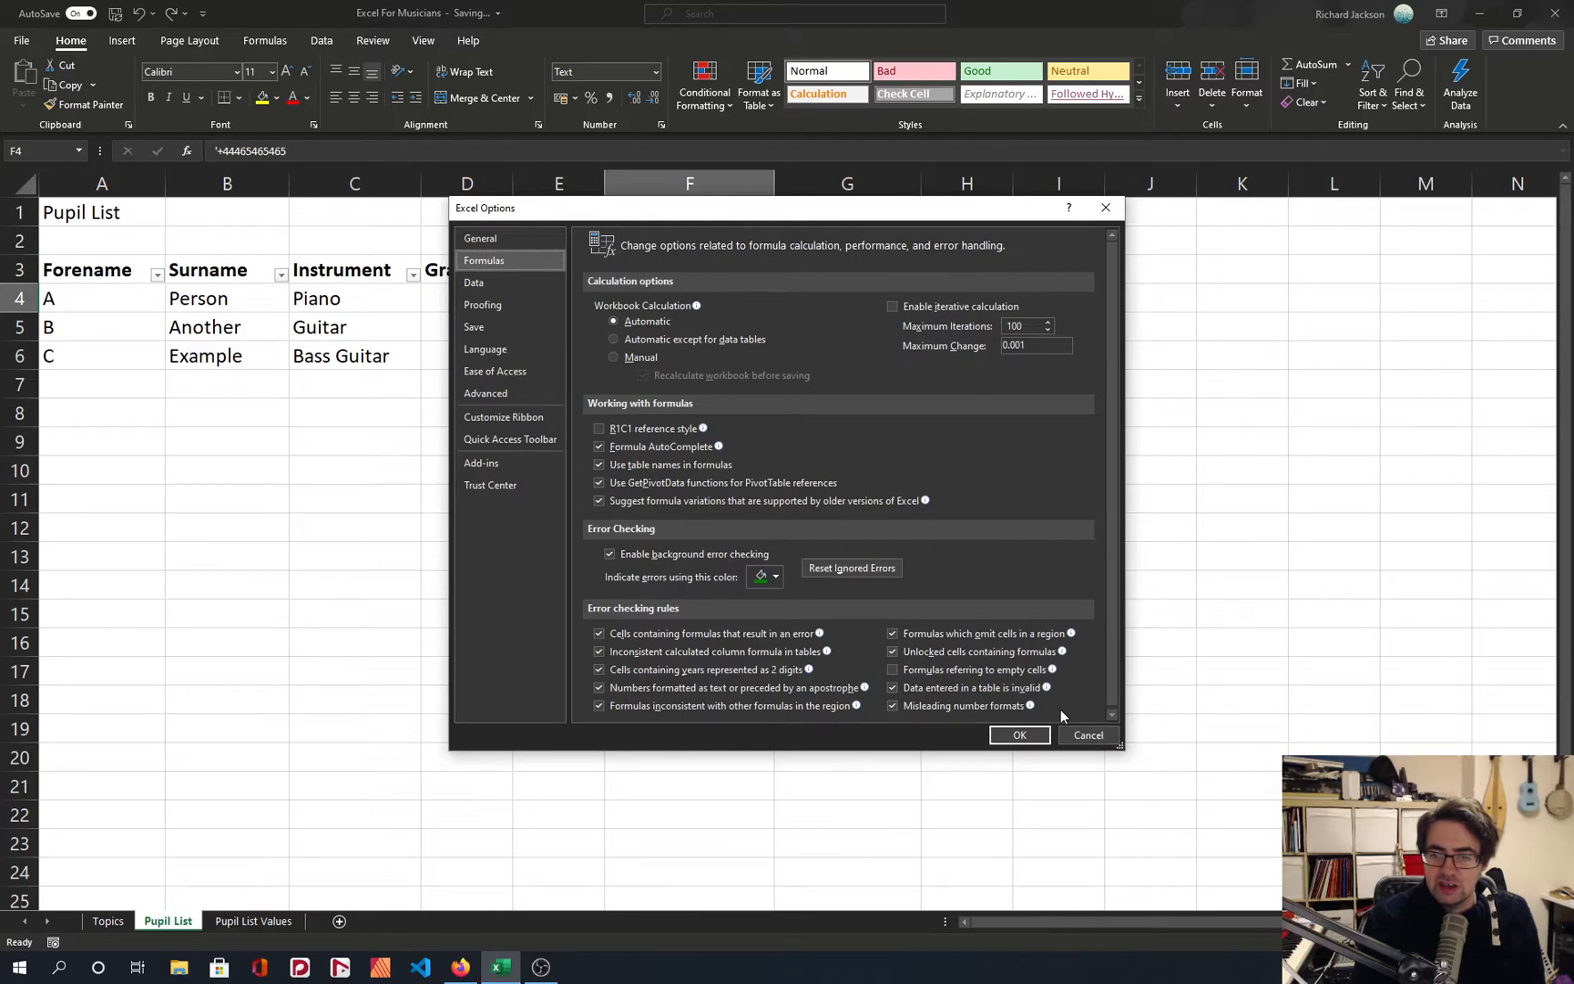
{"action": "left_click", "coordinate": [1081, 732]}
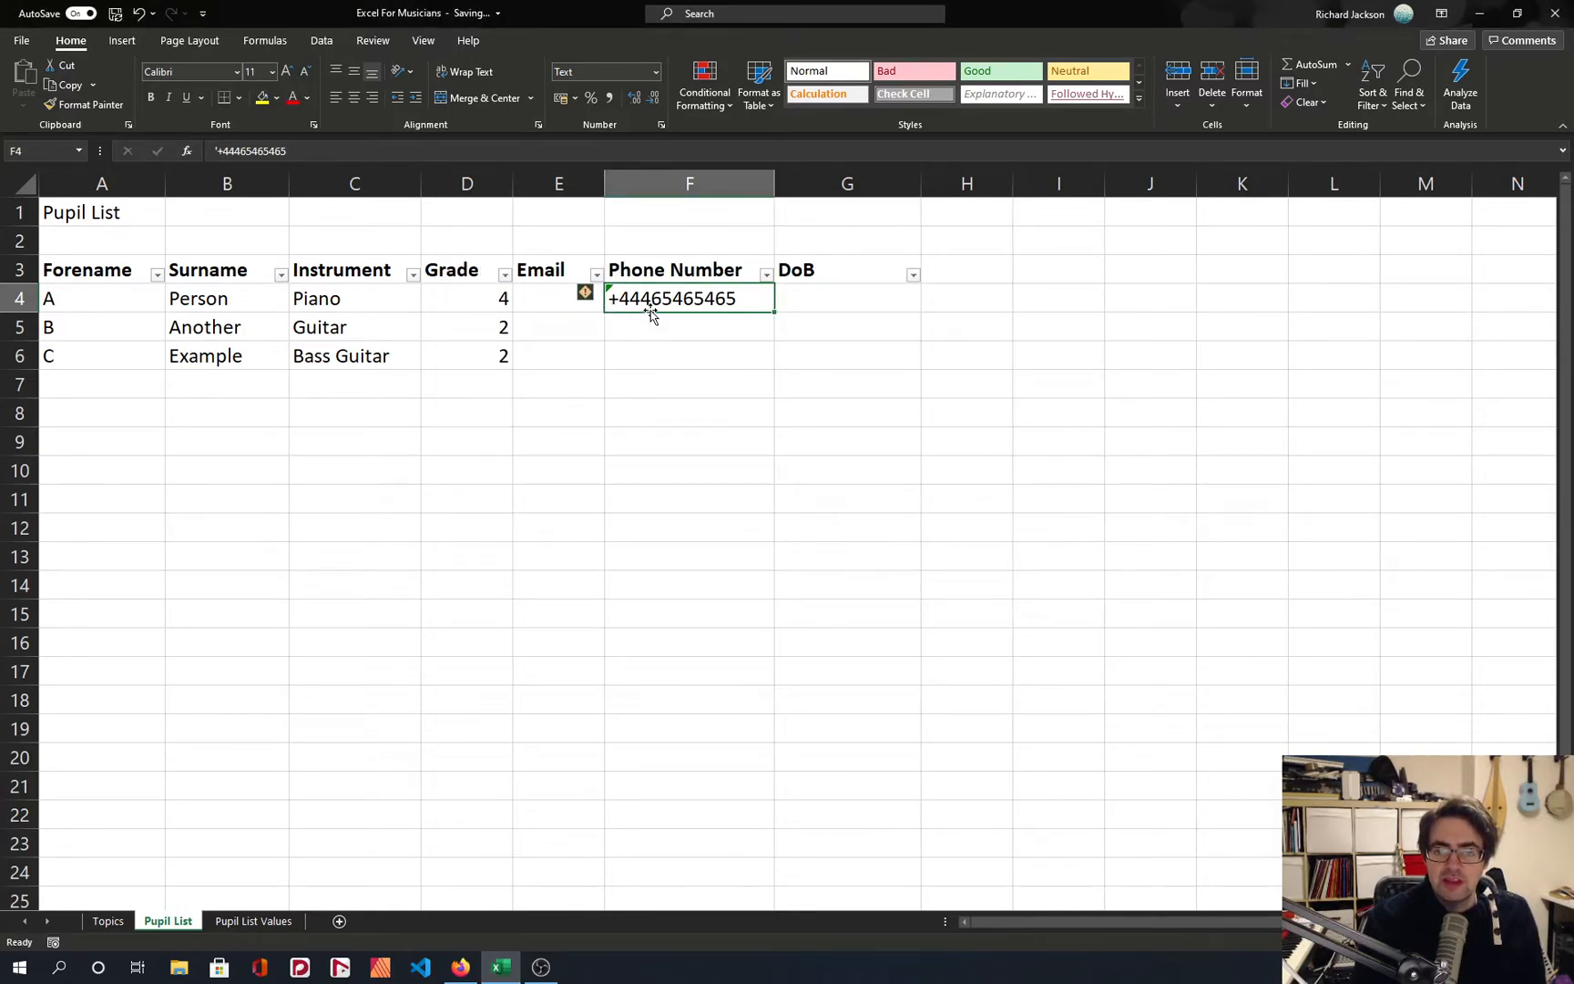
Replace the entry in F4 with a phone number preceded by an apostrophe, and clear the cell.
{"action": "key", "text": "Delete"}
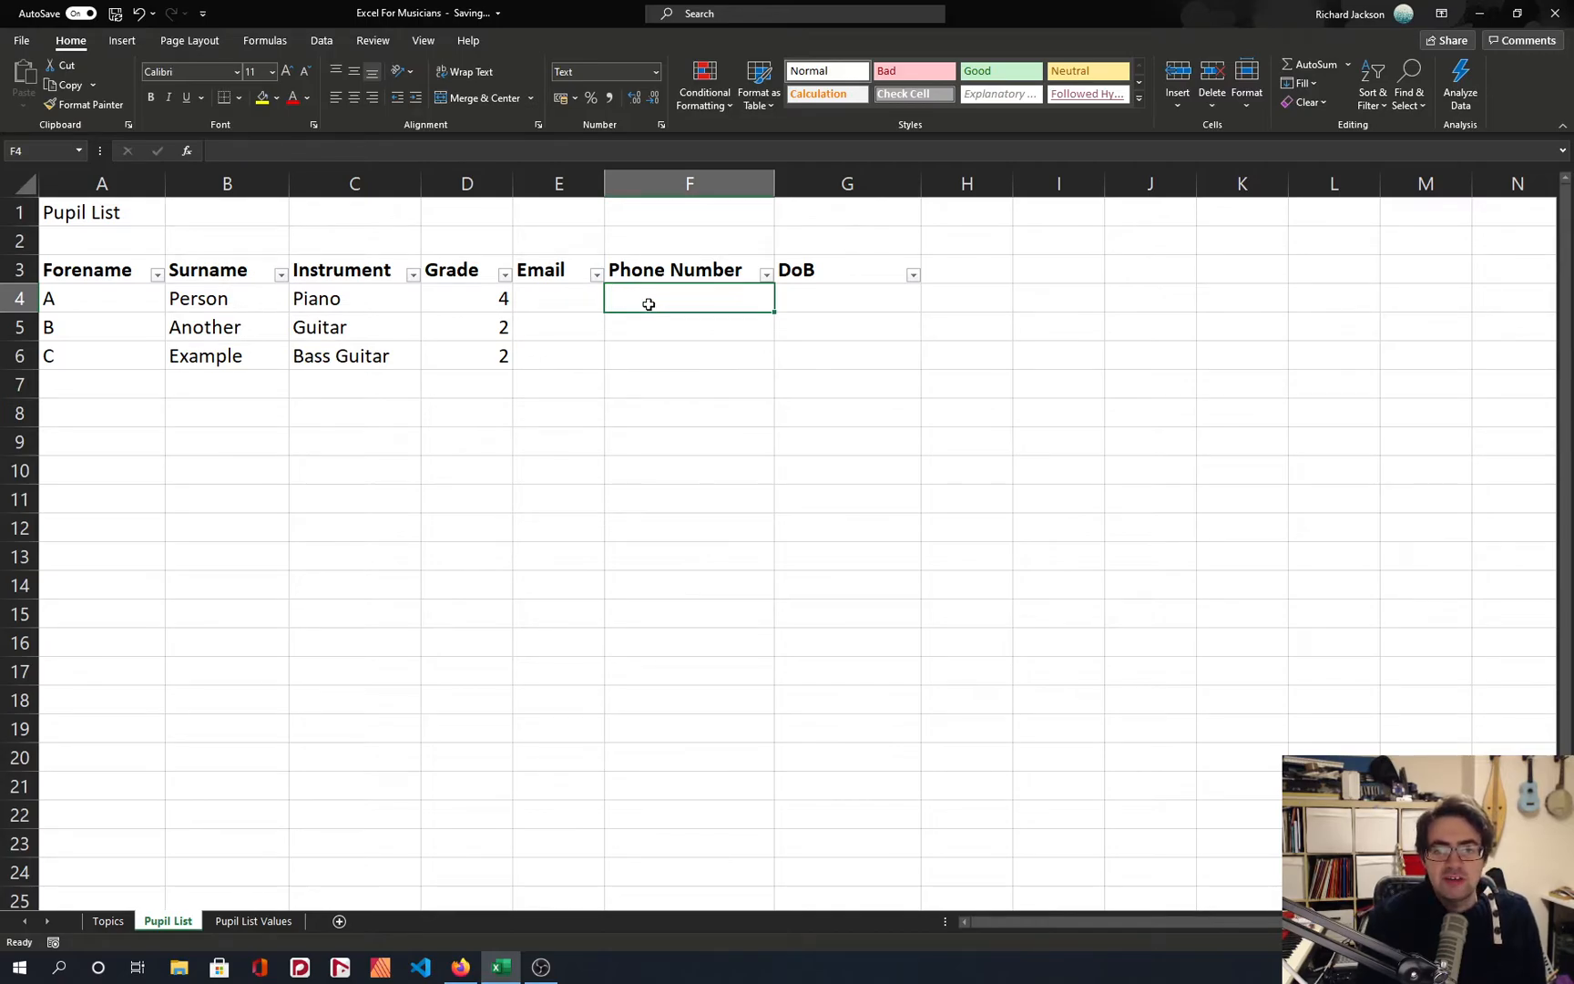
{"action": "type", "text": "'07878787"}
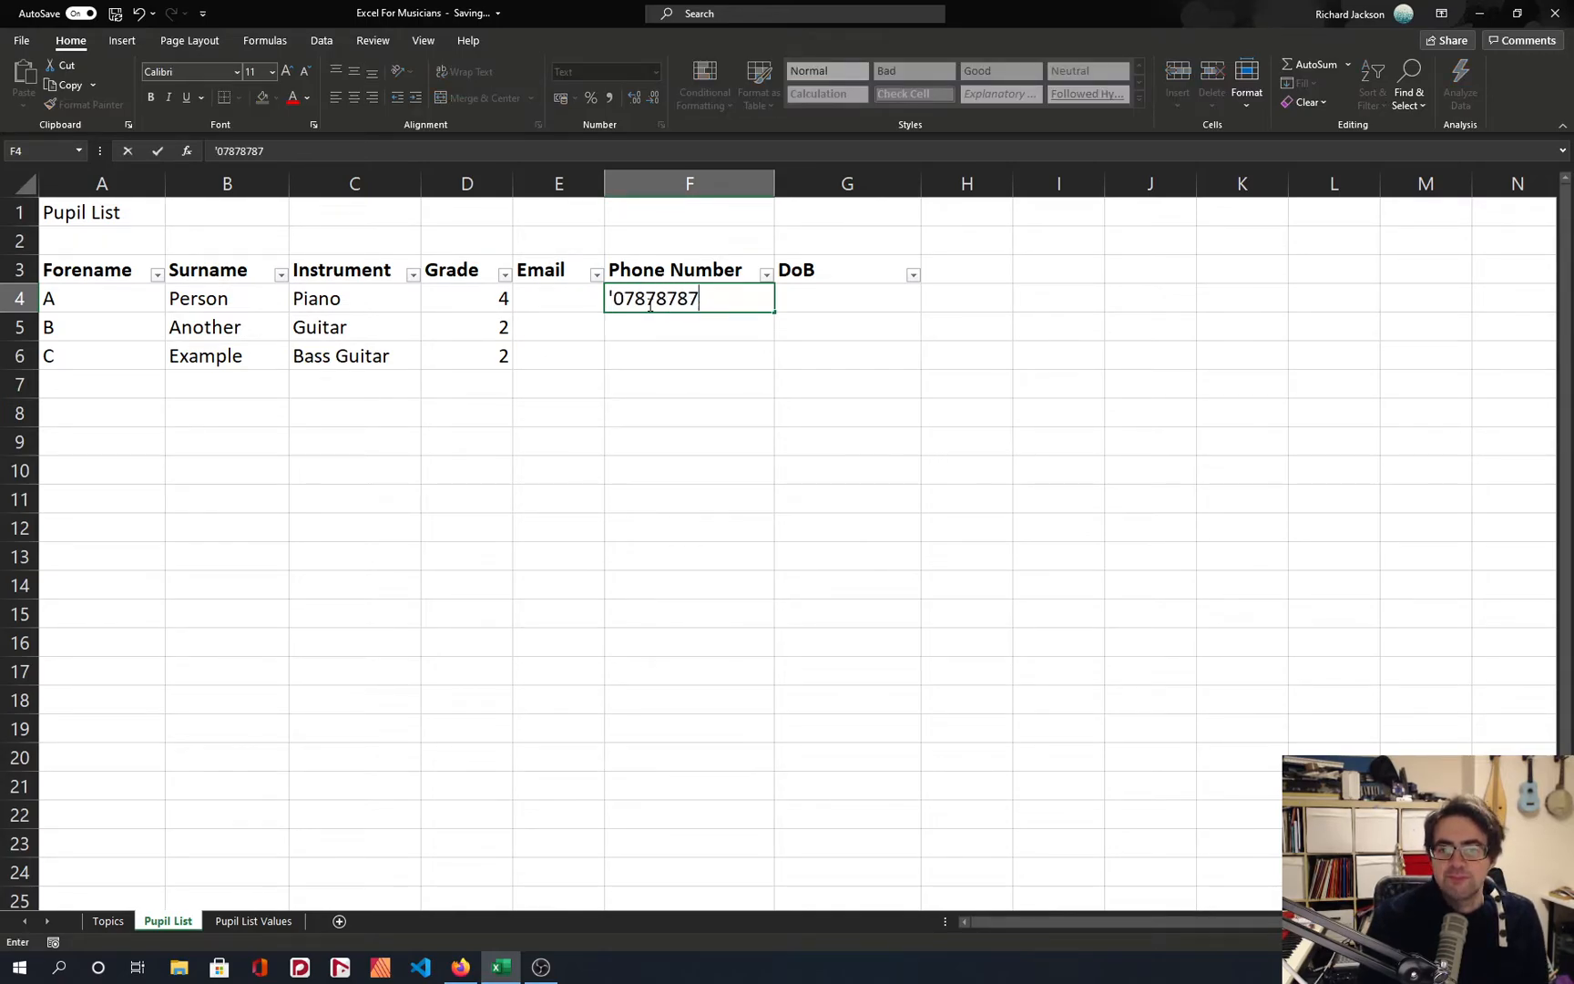
{"action": "key", "text": "Return"}
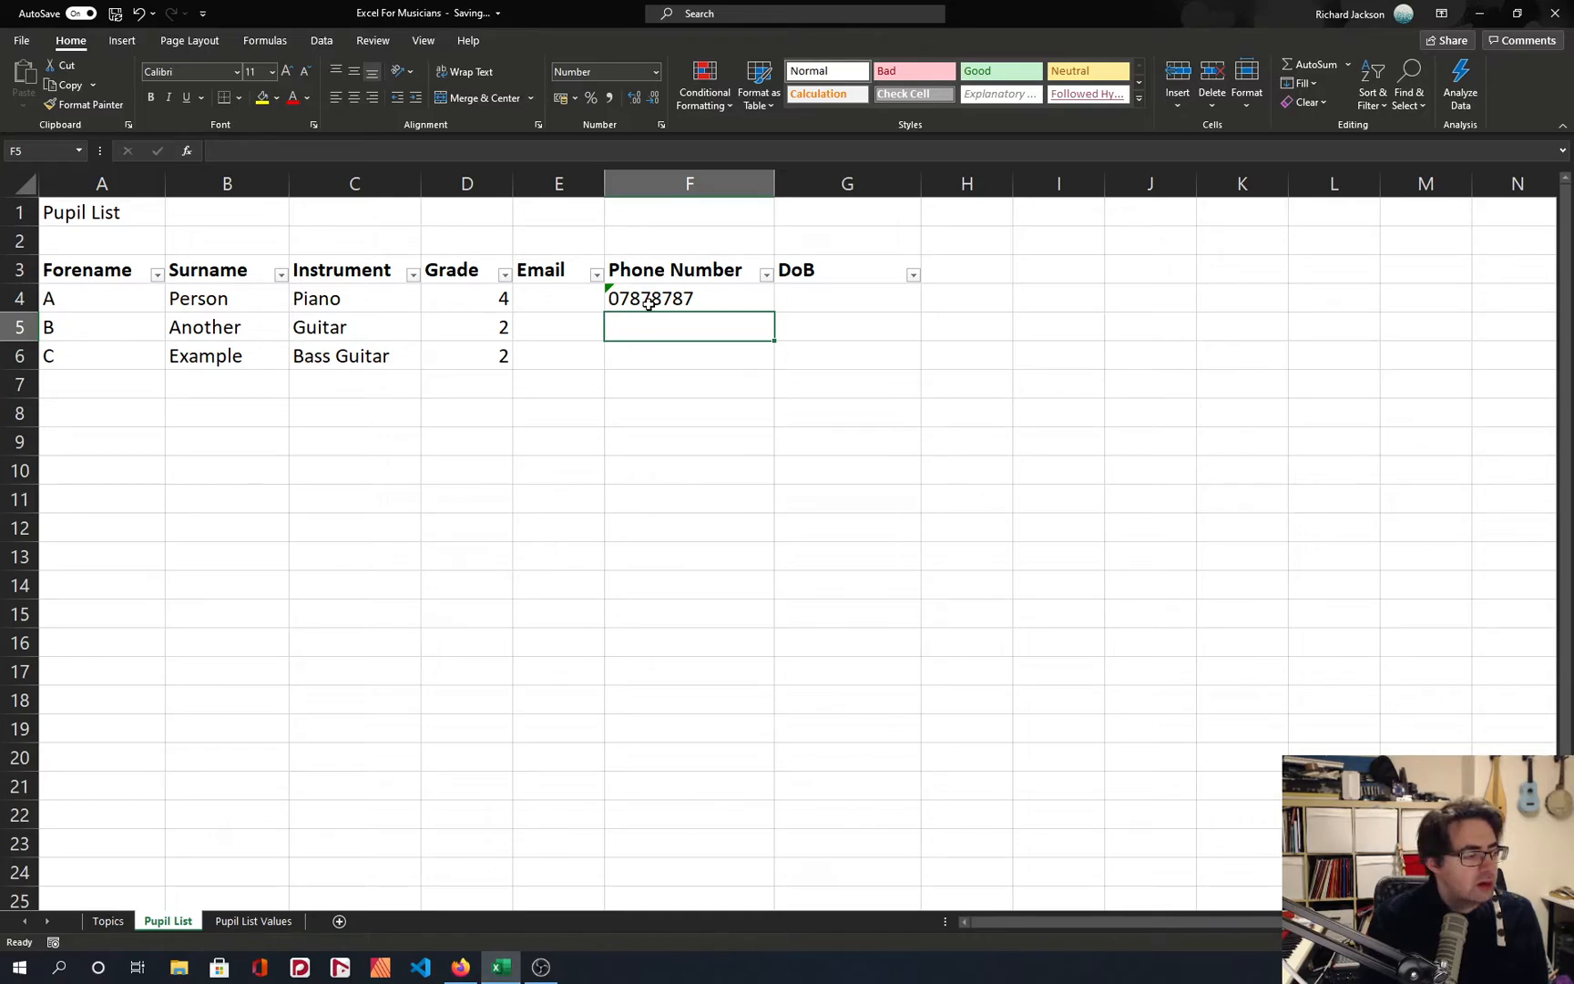
{"action": "left_click", "coordinate": [648, 304]}
{"action": "key", "text": "Delete"}
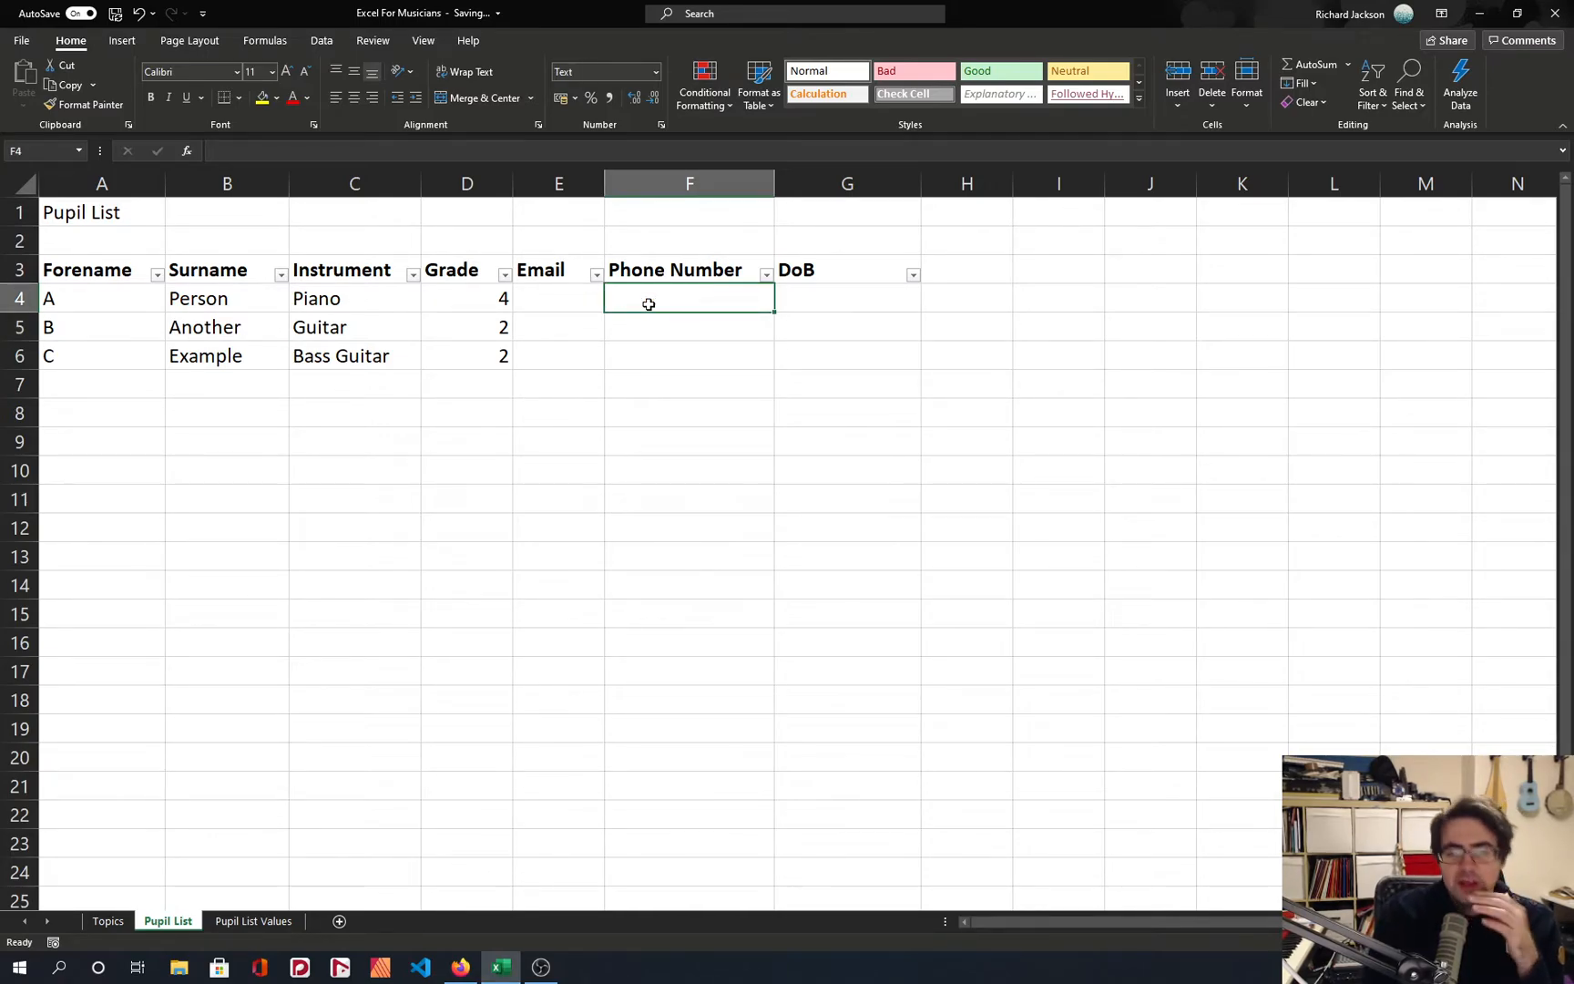
Enter a sample phone number without a leading zero in cell F4.
{"action": "type", "text": "65465465465"}
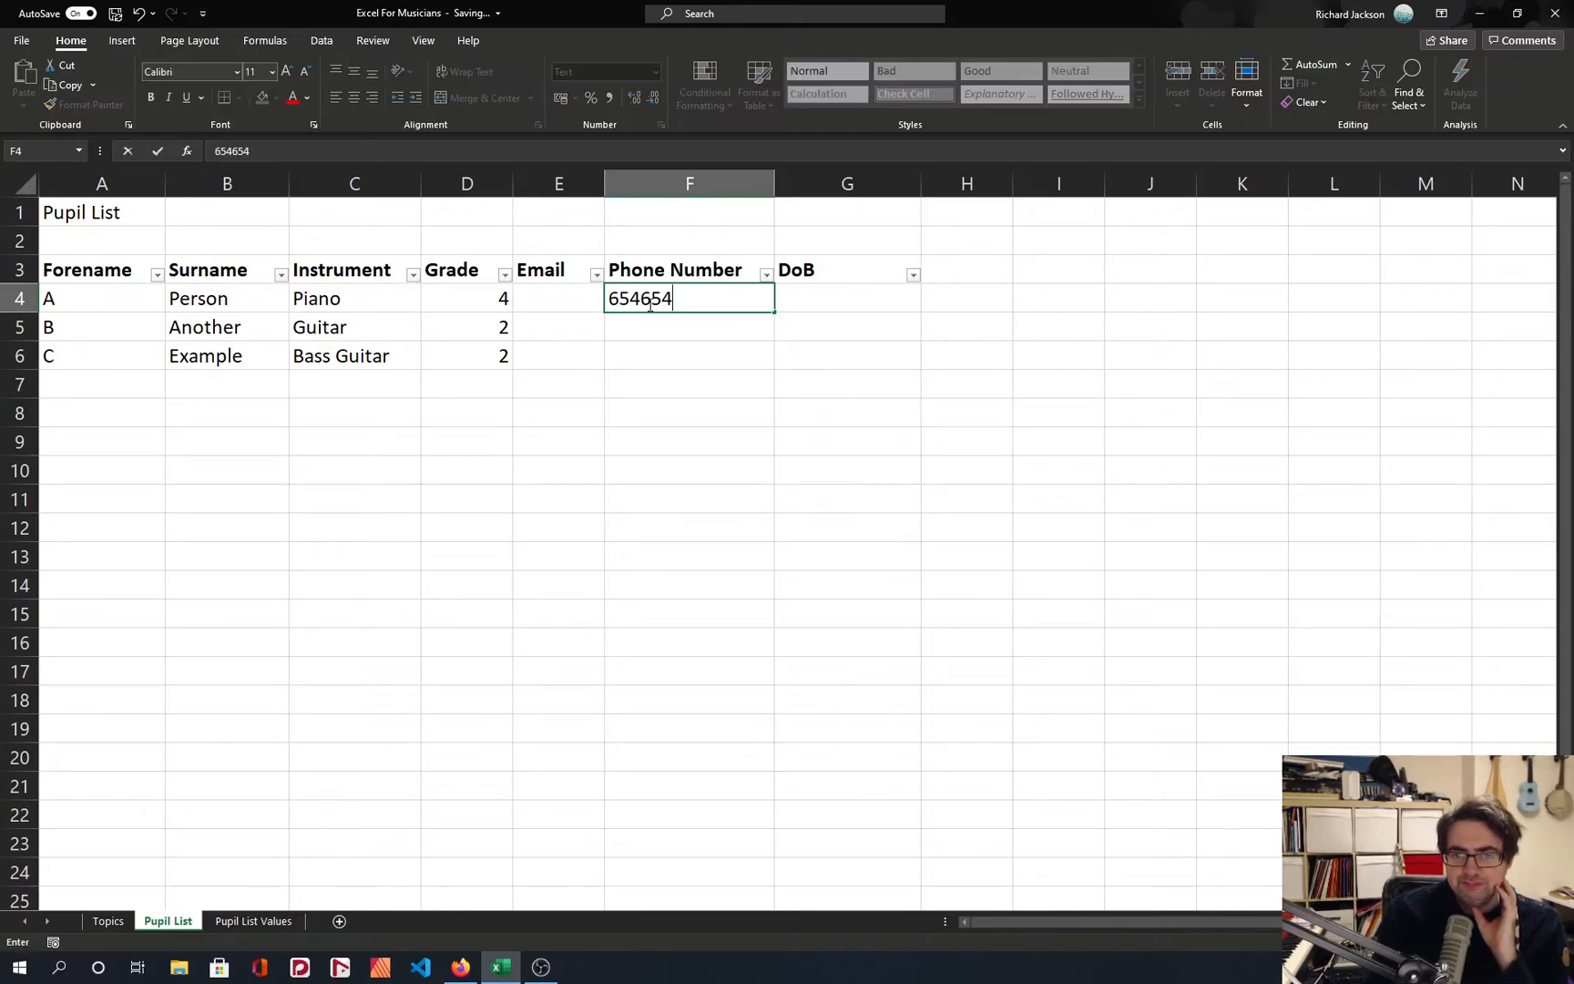
{"action": "key", "text": "Return"}
{"action": "key", "text": "Right"}
{"action": "key", "text": "Right"}
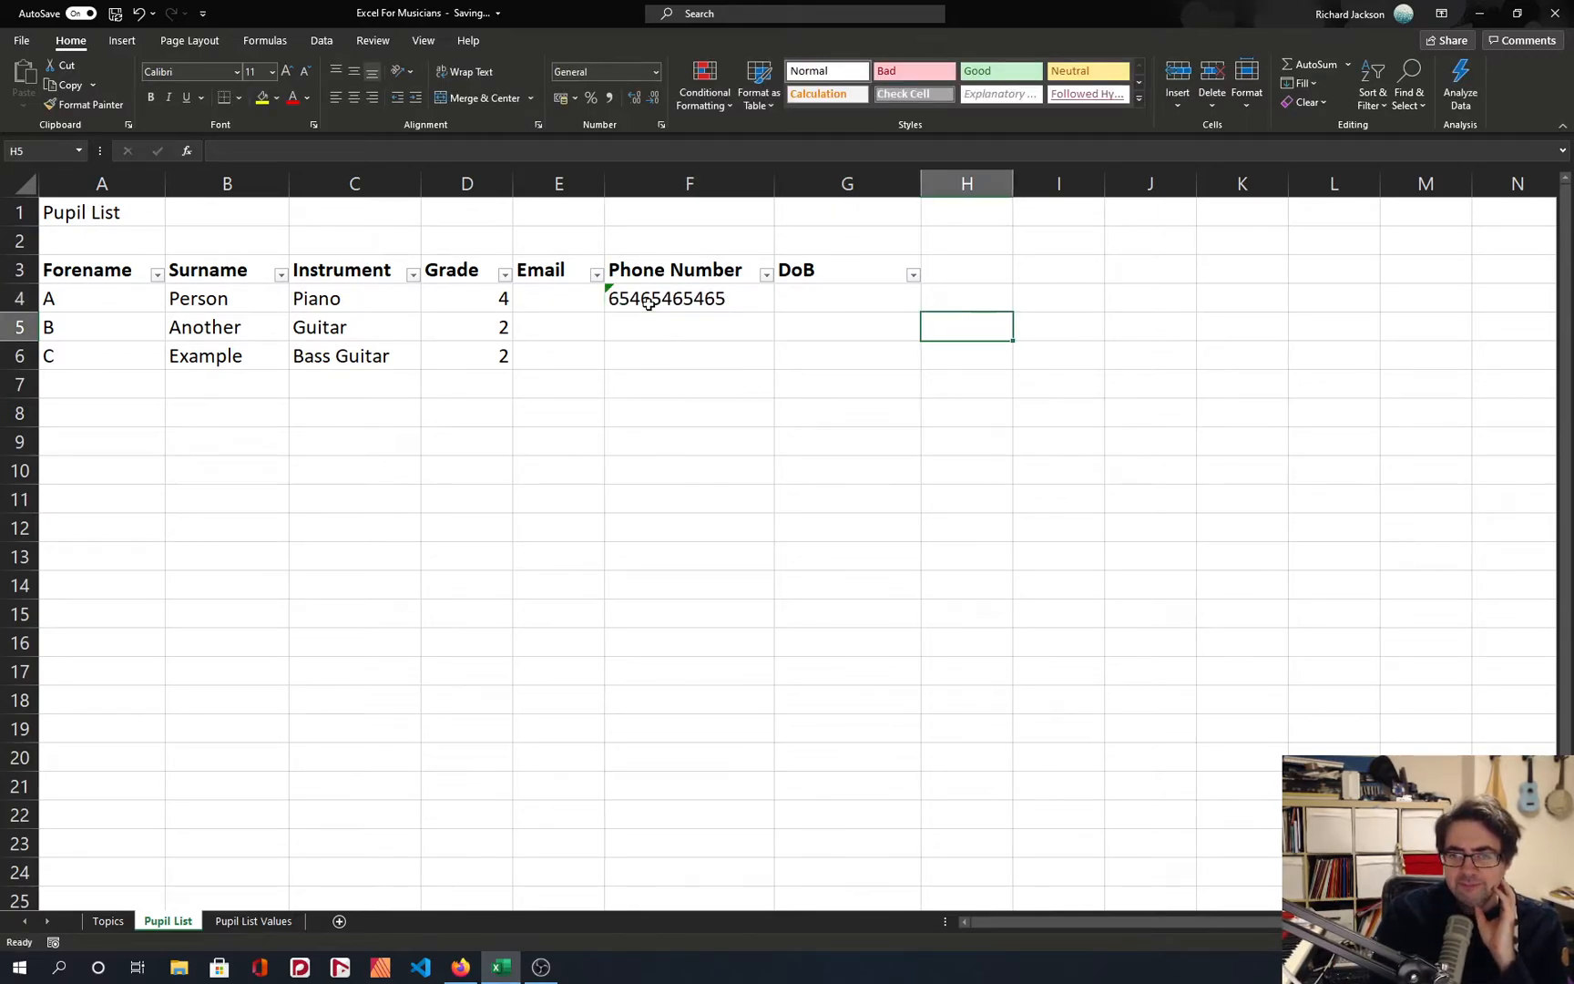
Delete the whole DoB column G from the pupil list.
{"action": "right_click", "coordinate": [813, 193]}
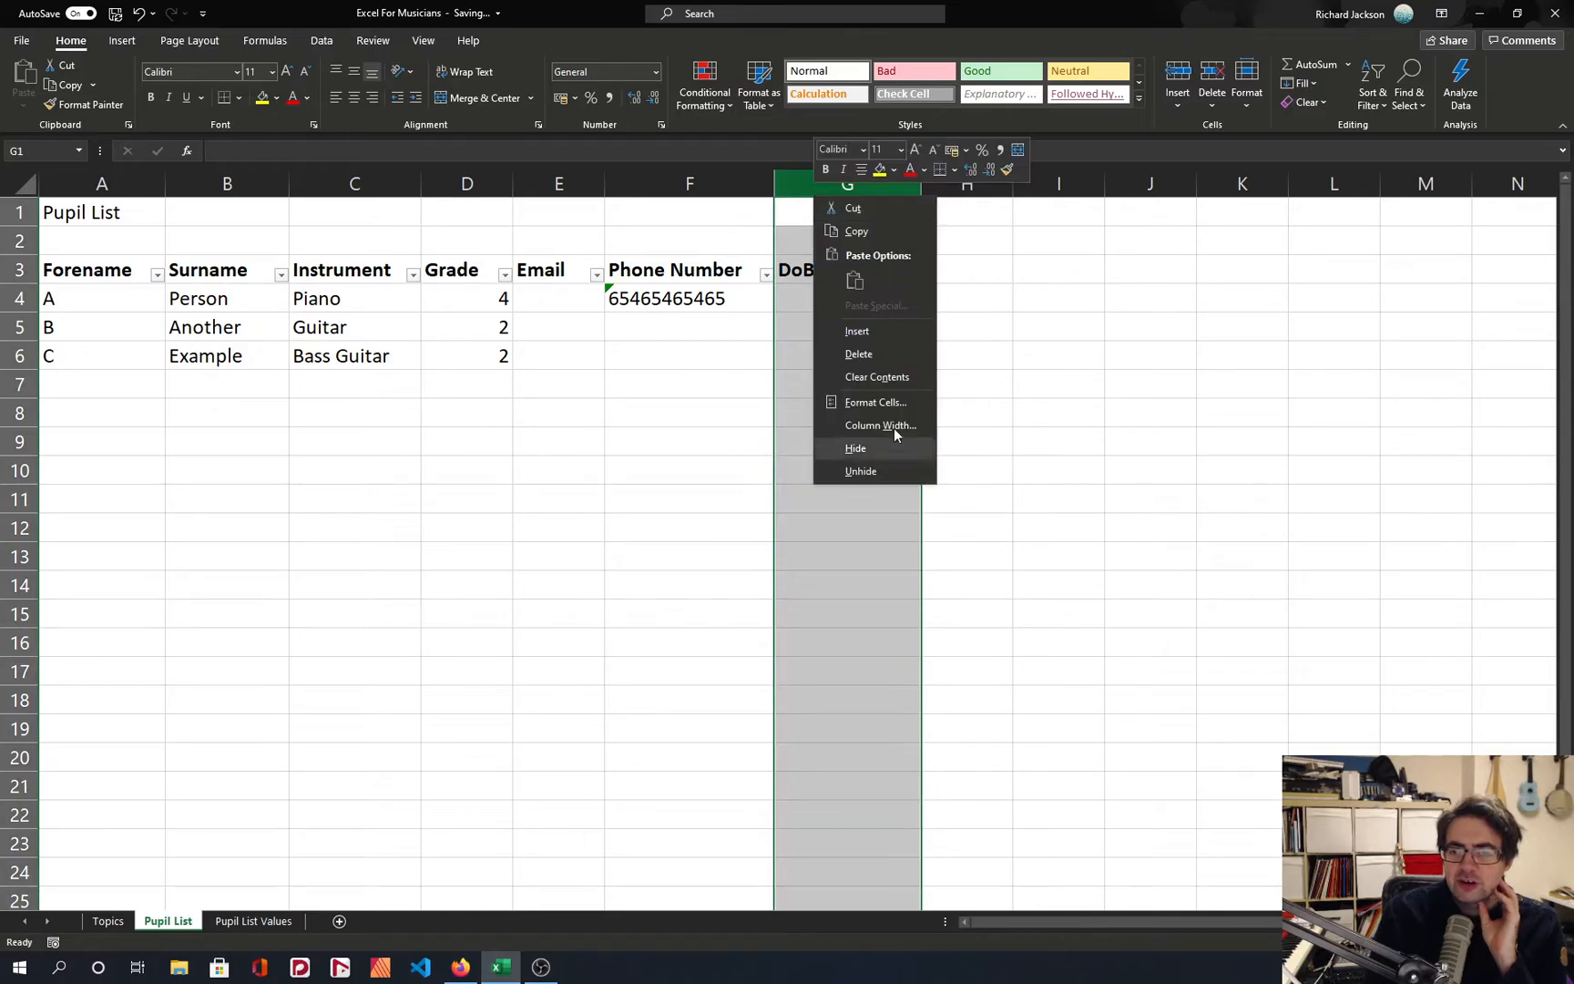
{"action": "left_click", "coordinate": [872, 353]}
{"action": "left_click", "coordinate": [822, 271]}
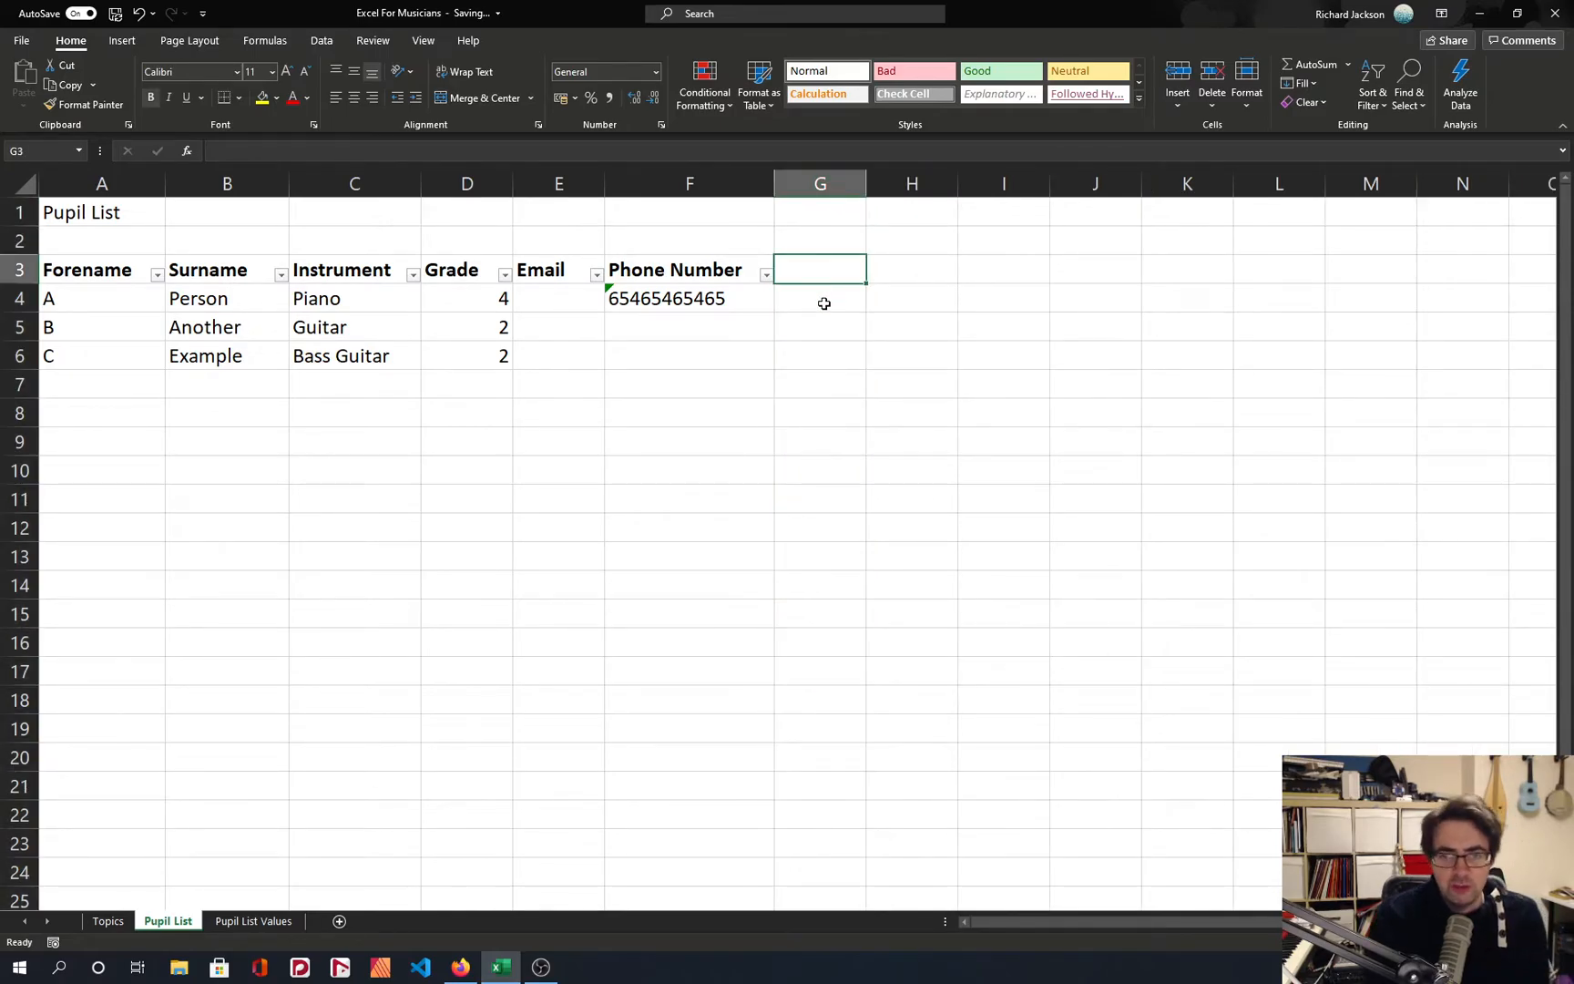
{"action": "left_click", "coordinate": [823, 303]}
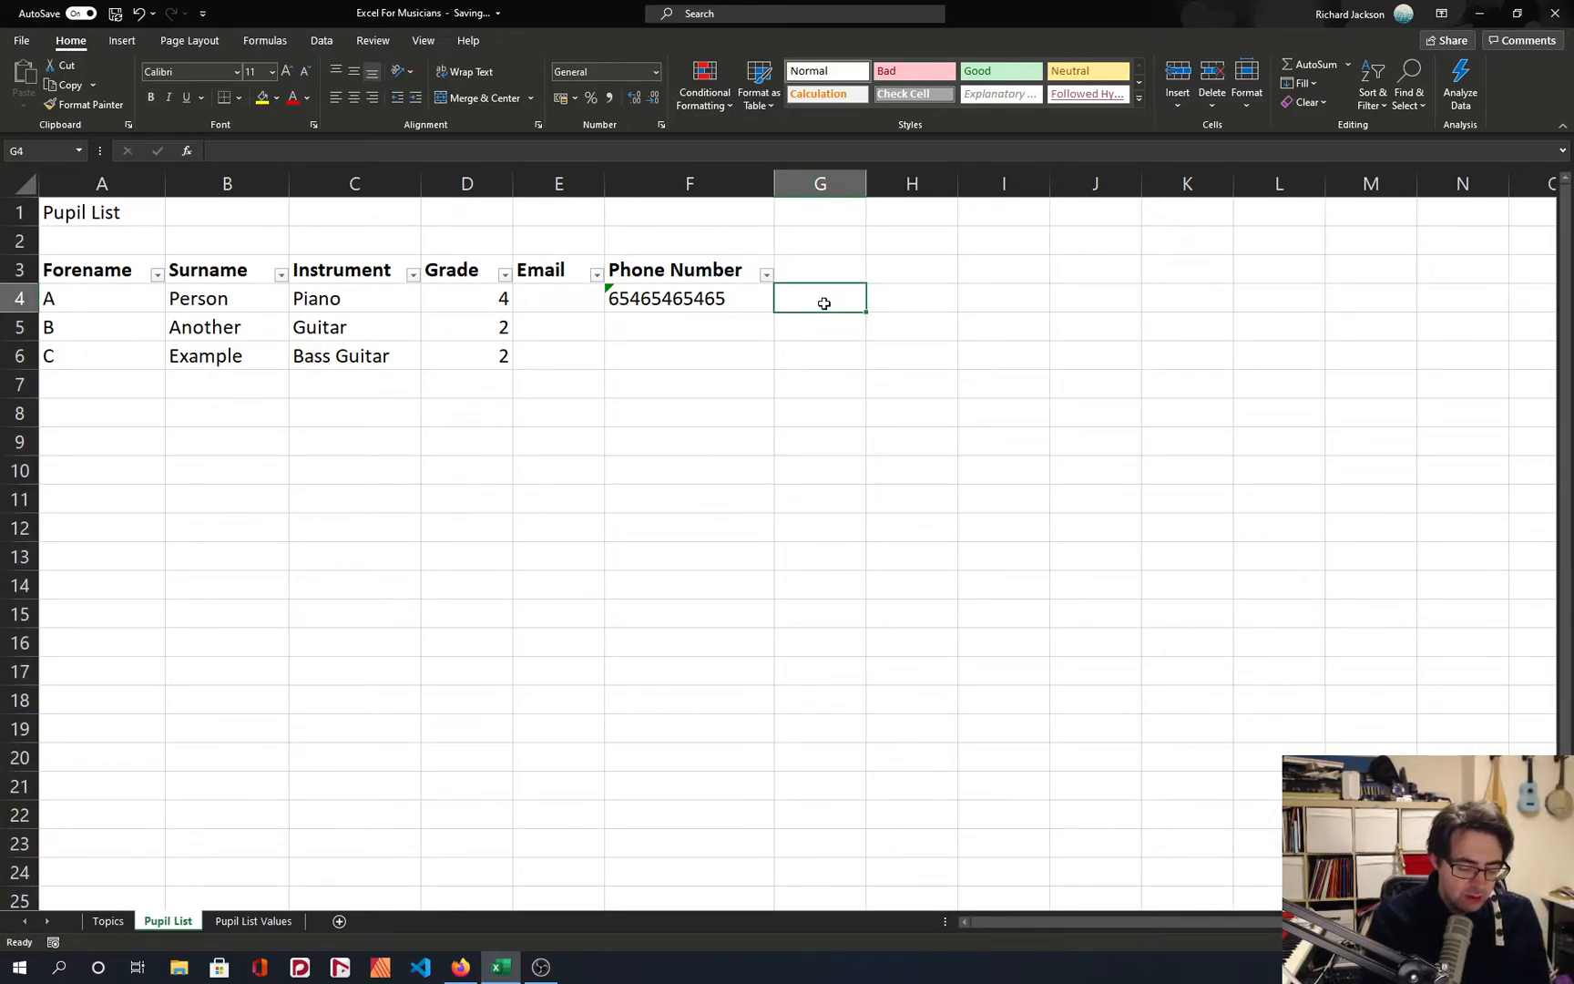
{"action": "type", "text": "="}
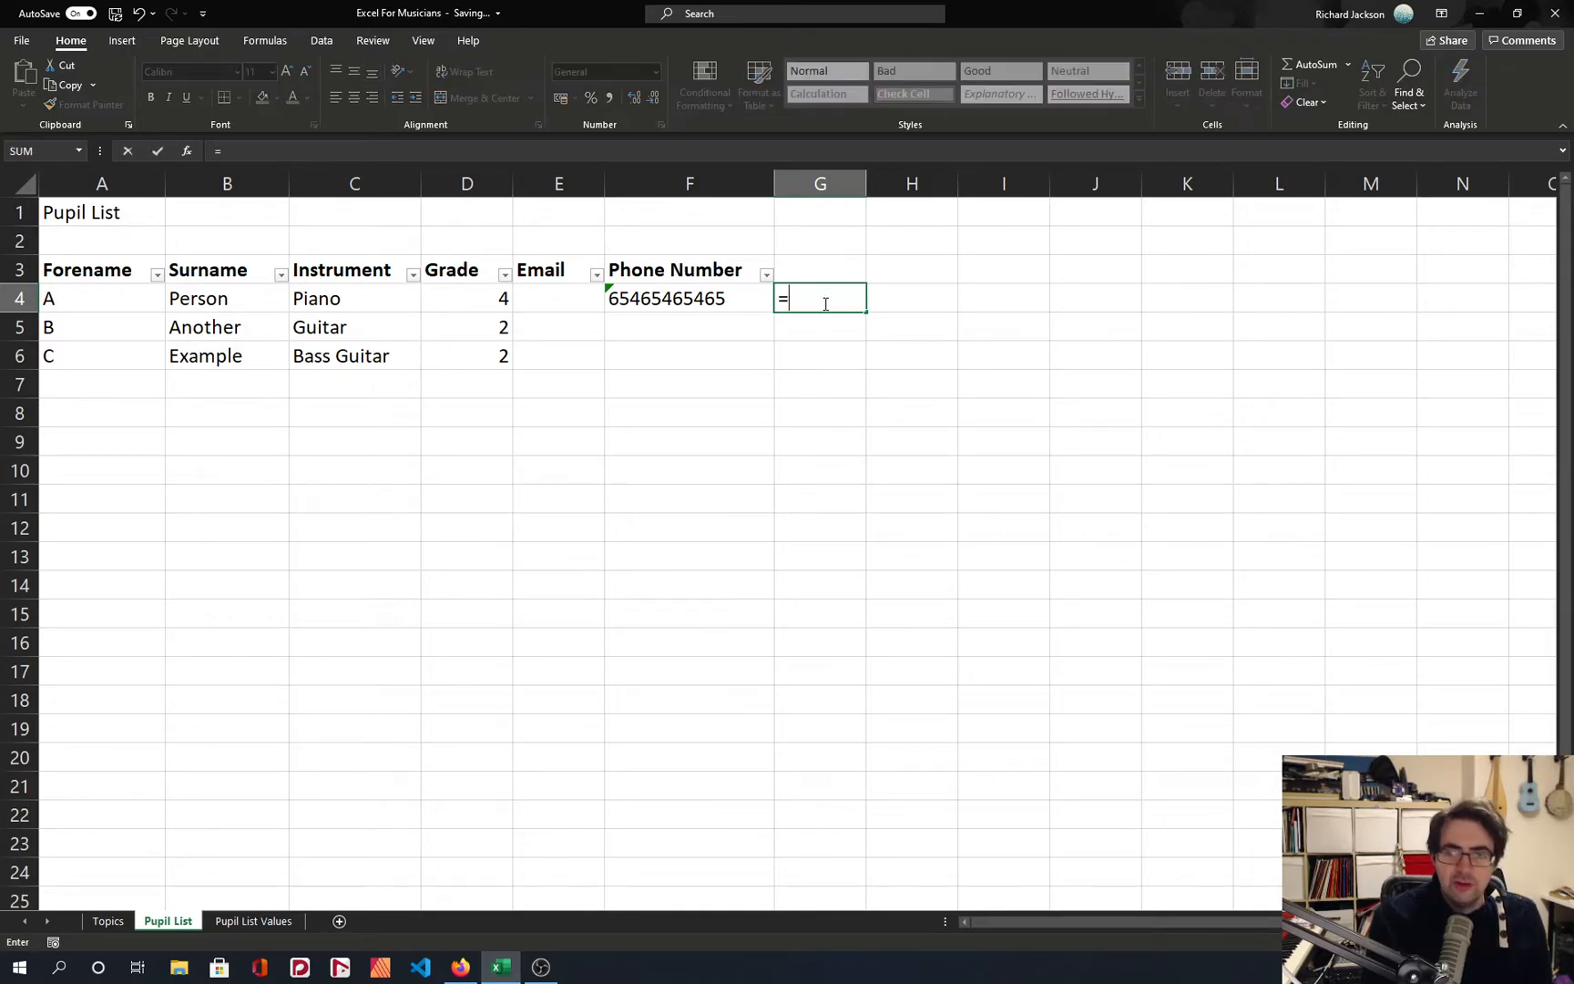
{"action": "key", "text": "Left"}
{"action": "key", "text": "BackSpace"}
{"action": "type", "text": "G"}
{"action": "key", "text": "BackSpace"}
{"action": "type", "text": "\""}
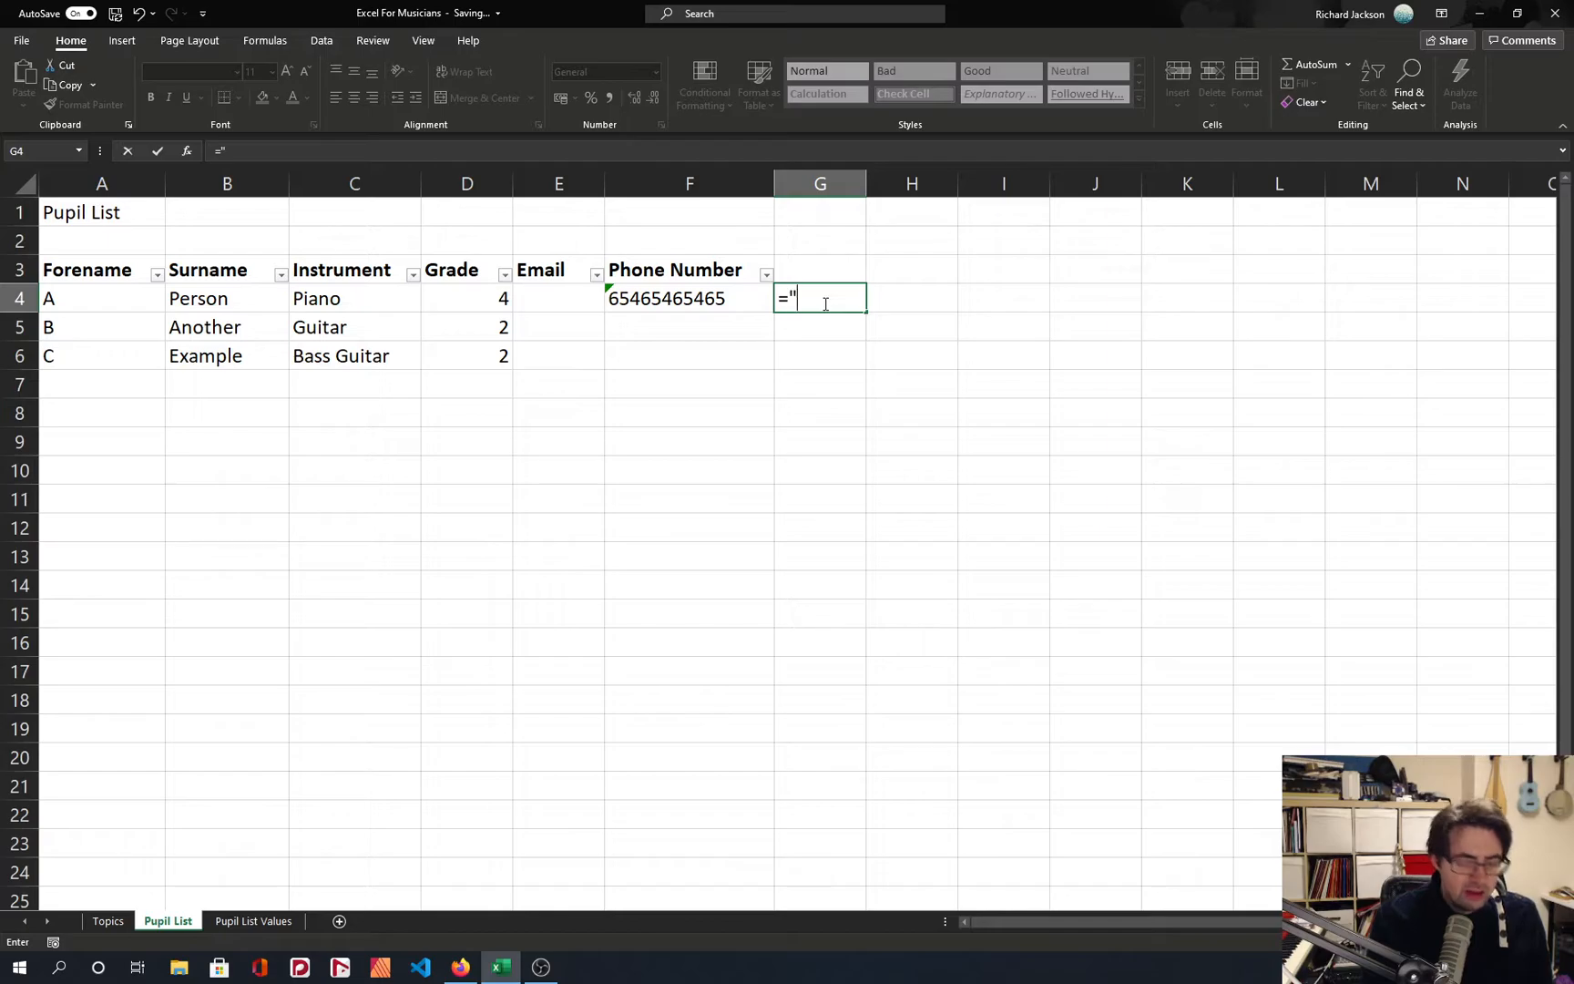
{"action": "type", "text": "0\""}
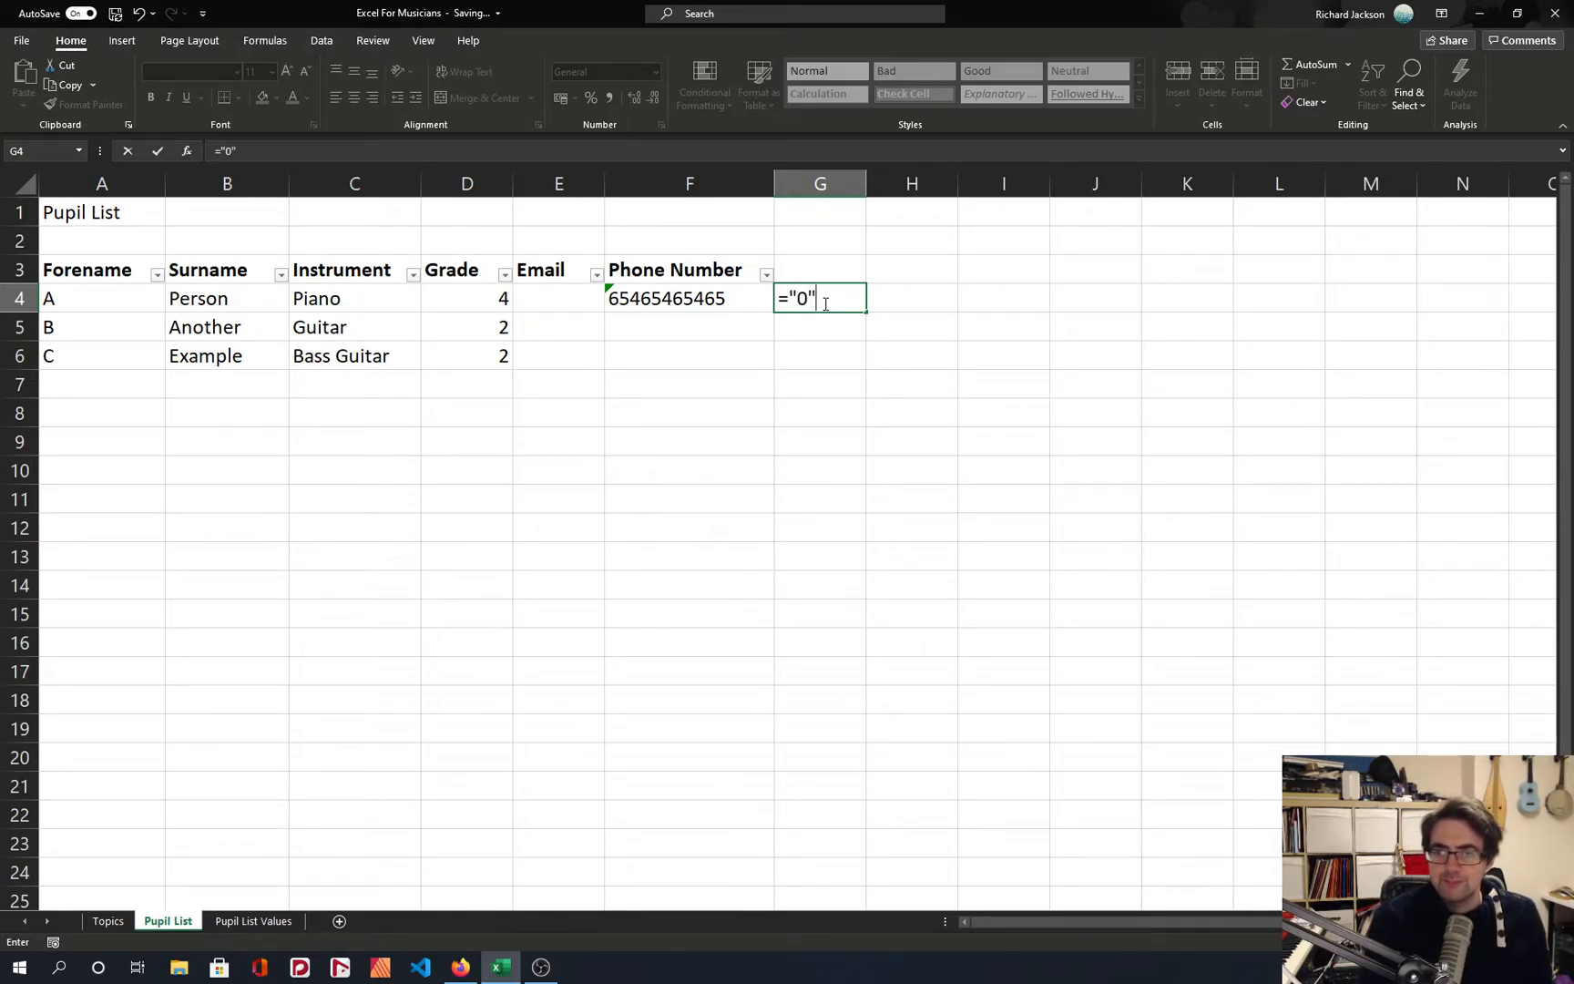
{"action": "key", "text": "BackSpace"}
{"action": "key", "text": "BackSpace"}
{"action": "key", "text": "BackSpace"}
{"action": "type", "text": "cat"}
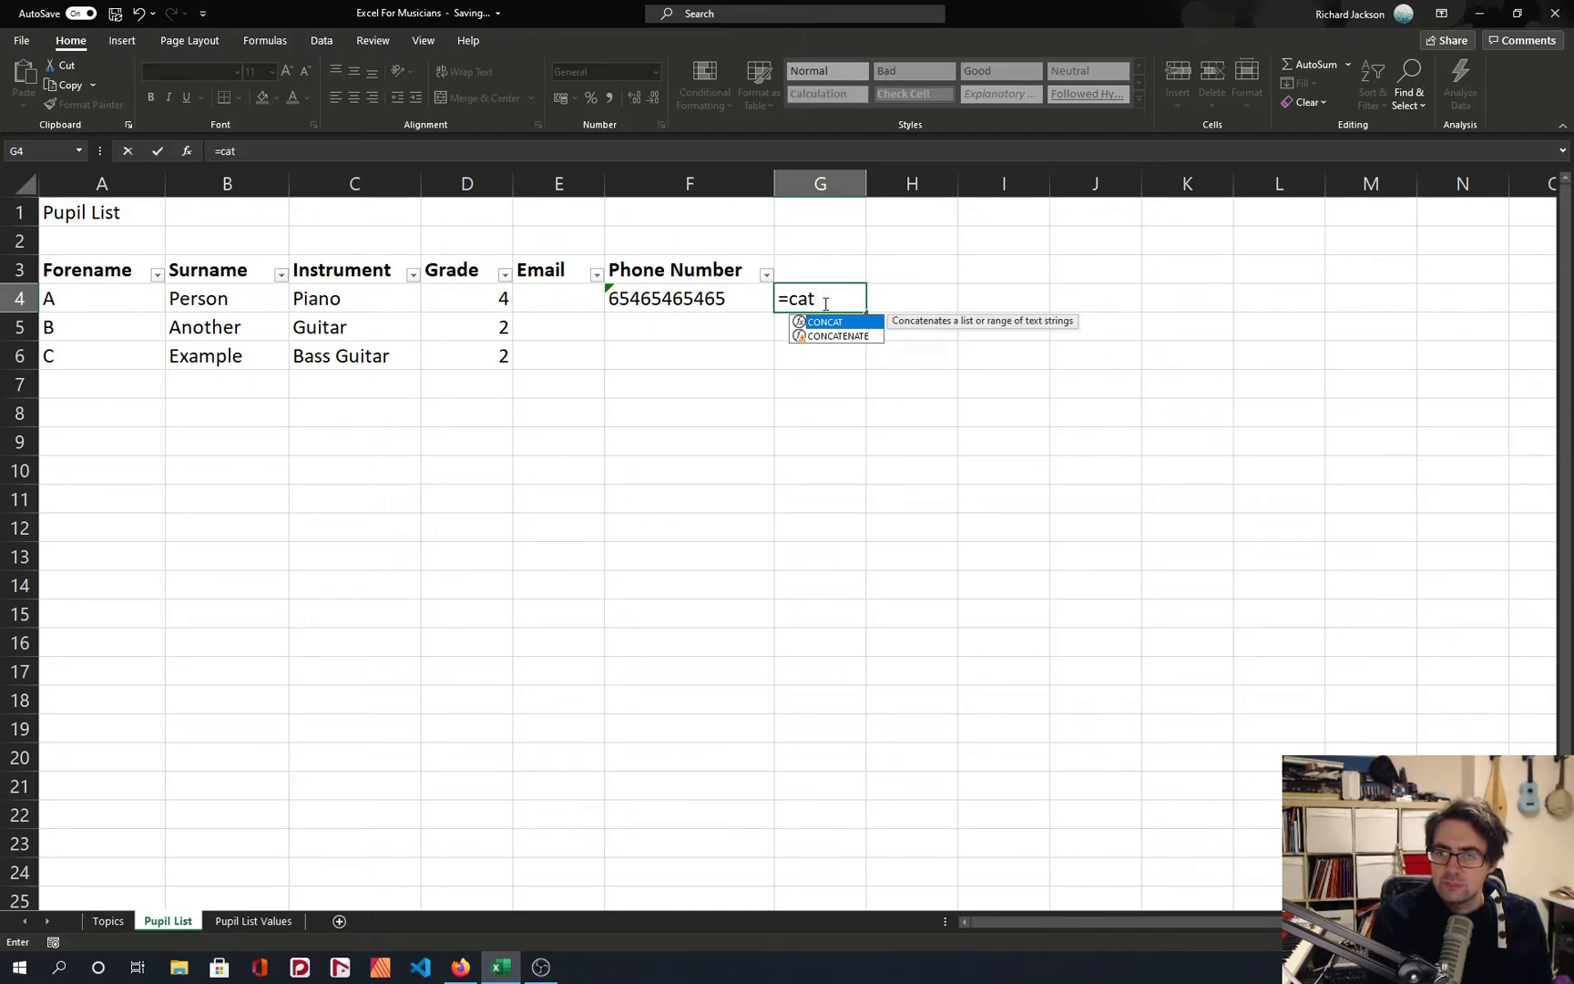
{"action": "key", "text": "Tab"}
{"action": "key", "text": "Left"}
{"action": "key", "text": "Left"}
{"action": "type", "text": "0"}
{"action": "key", "text": "Escape"}
{"action": "key", "text": "Left"}
{"action": "key", "text": "Left"}
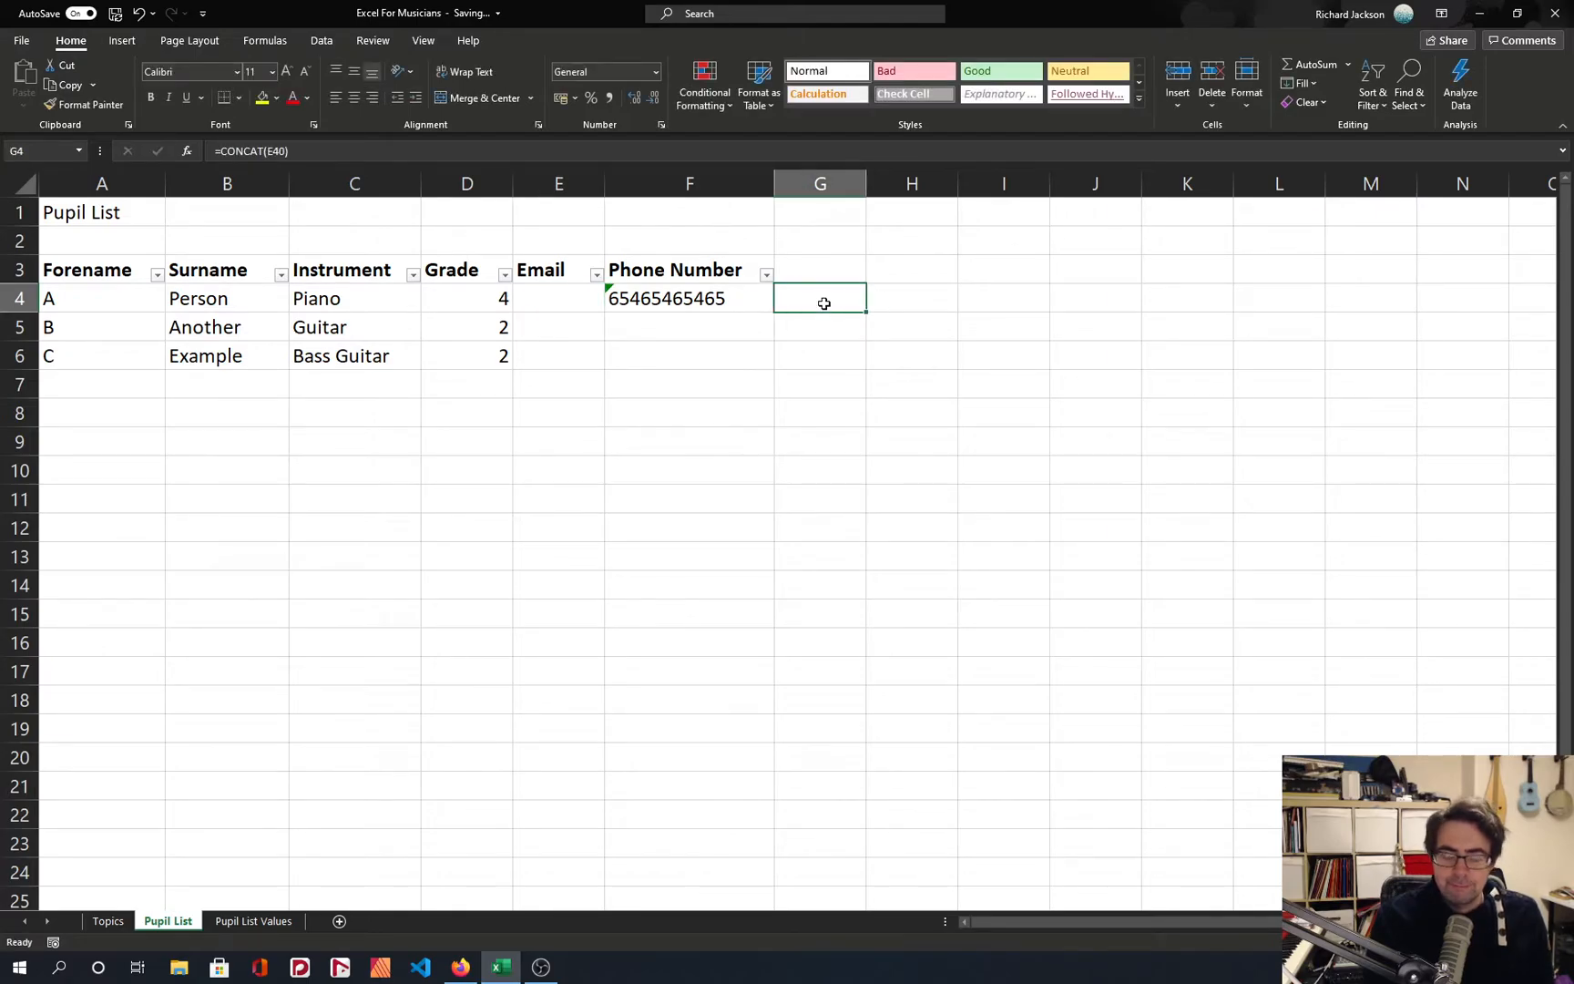
Add a leading zero to the F4 phone number in cell G4 with the formula =CONCAT("0",F4).
{"action": "type", "text": "=cat"}
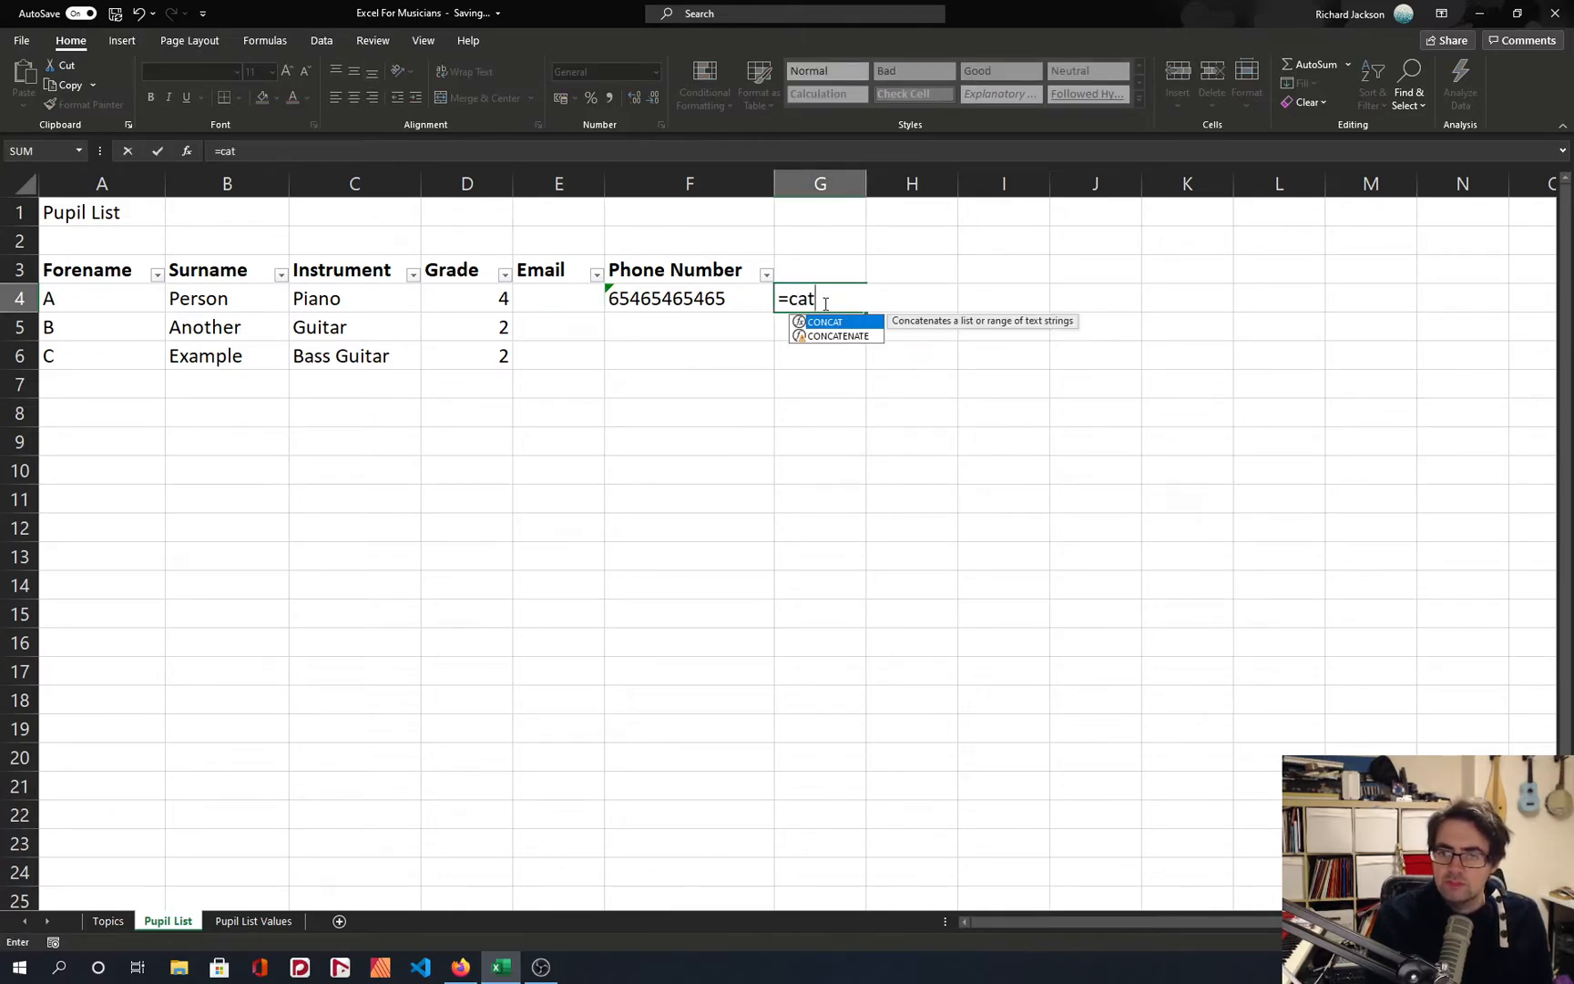
{"action": "key", "text": "Tab"}
{"action": "key", "text": "Left"}
{"action": "key", "text": "BackSpace"}
{"action": "key", "text": "BackSpace"}
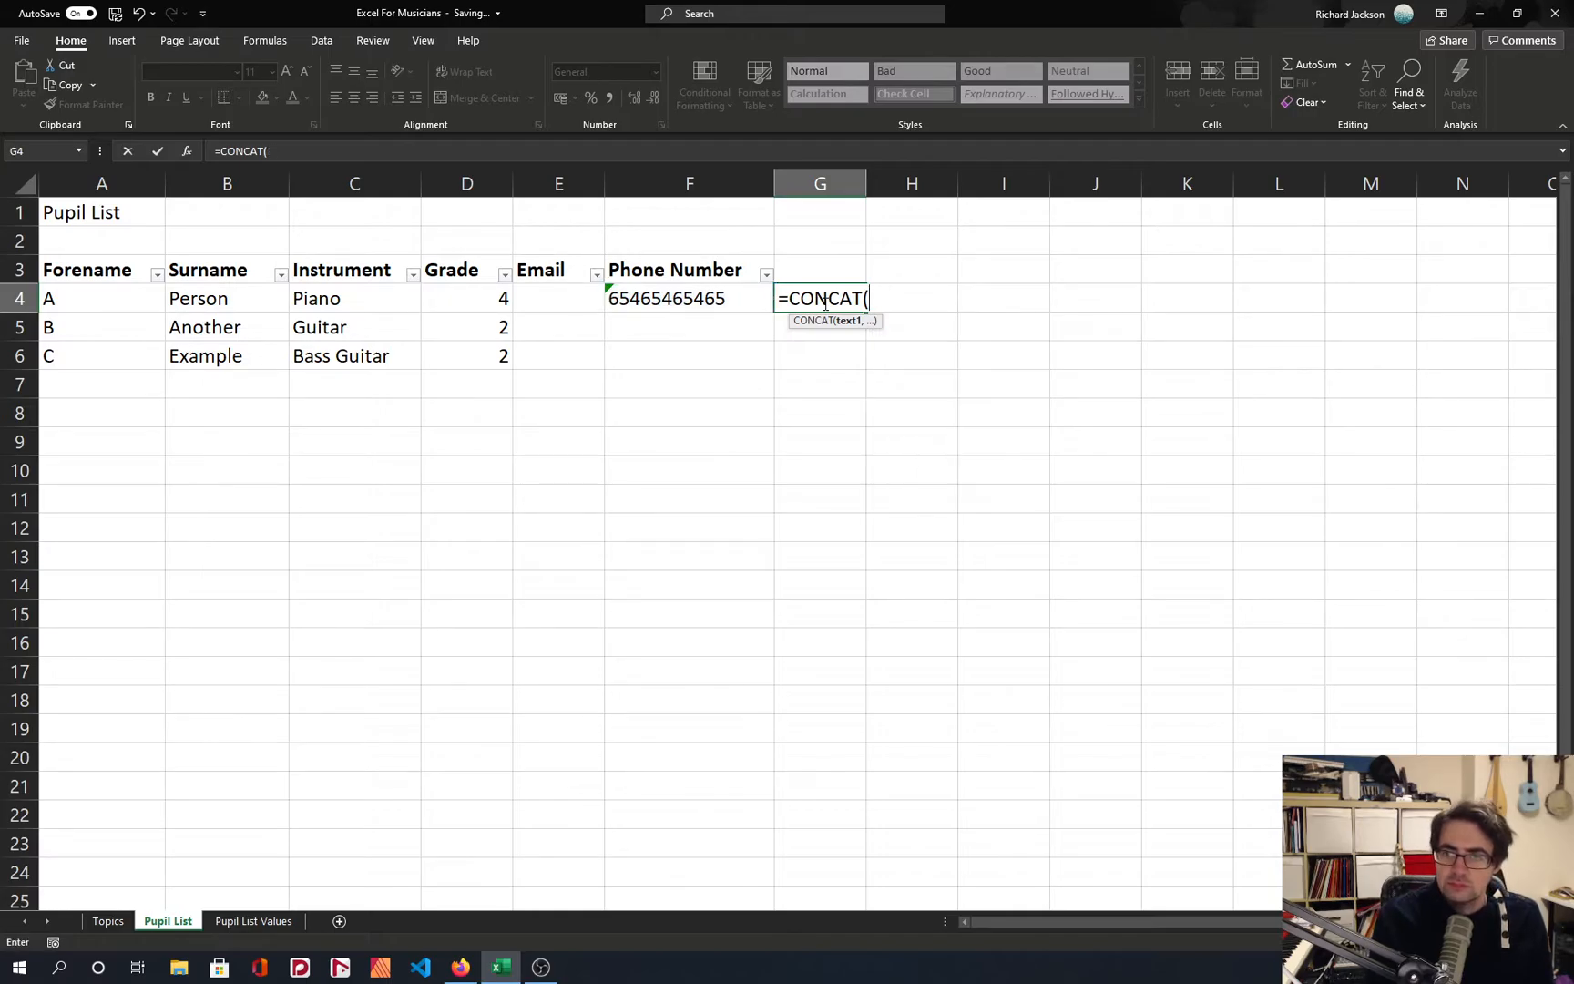
{"action": "type", "text": "\"0\","}
{"action": "key", "text": "Left"}
{"action": "key", "text": "Return"}
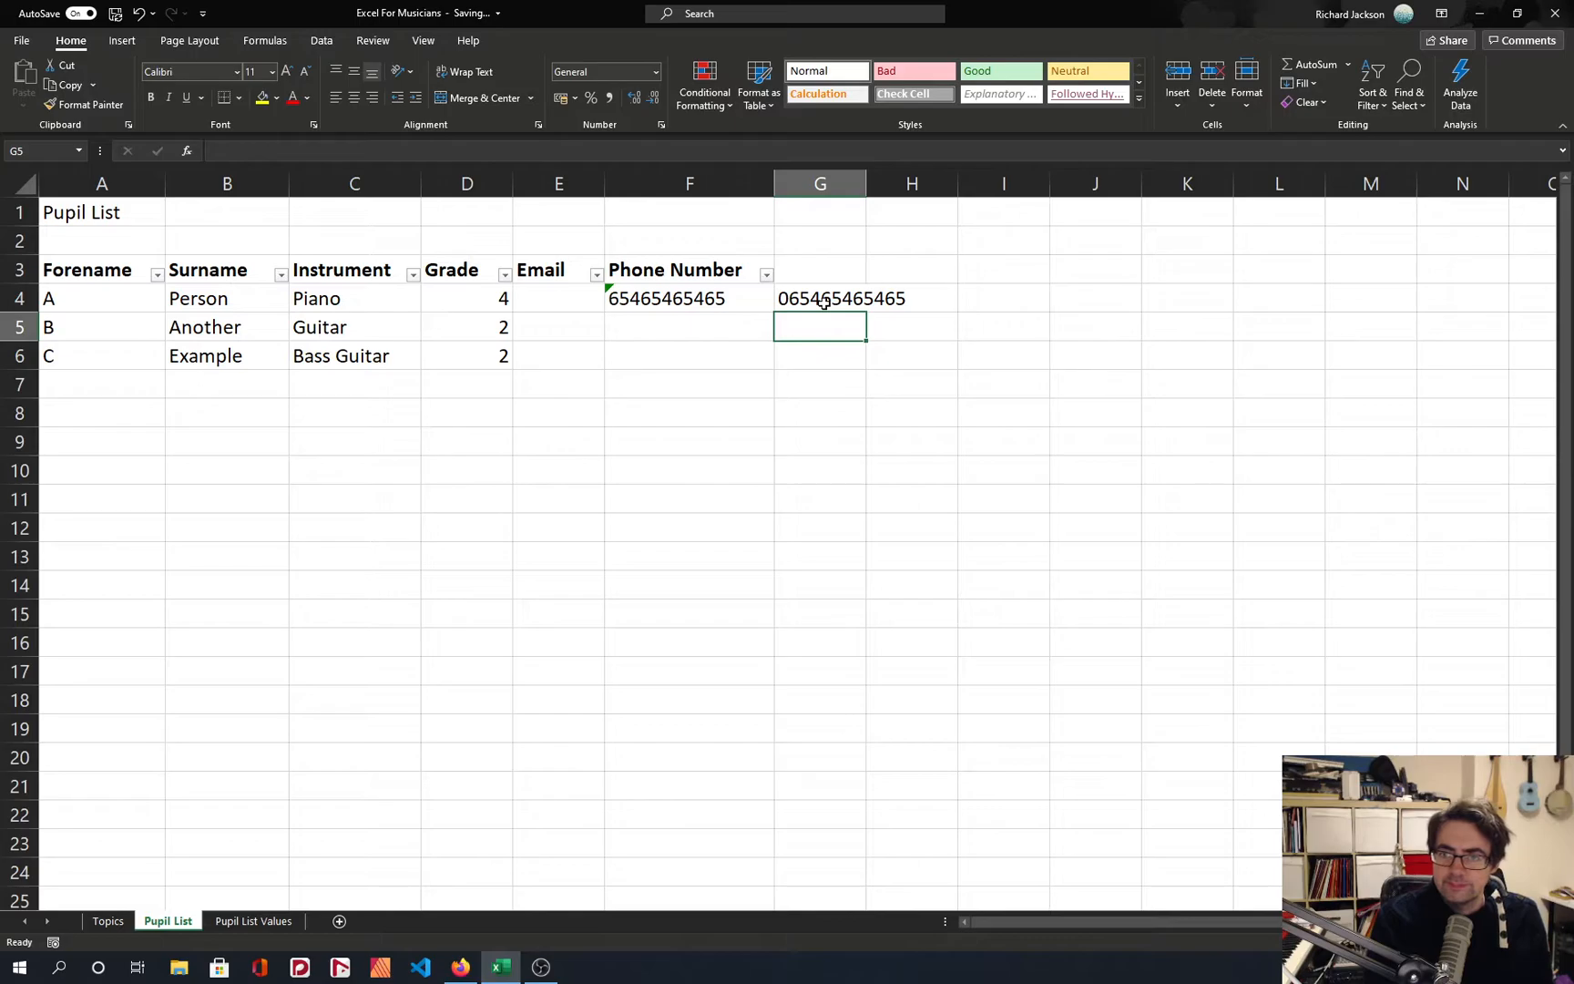
{"action": "left_click", "coordinate": [823, 304]}
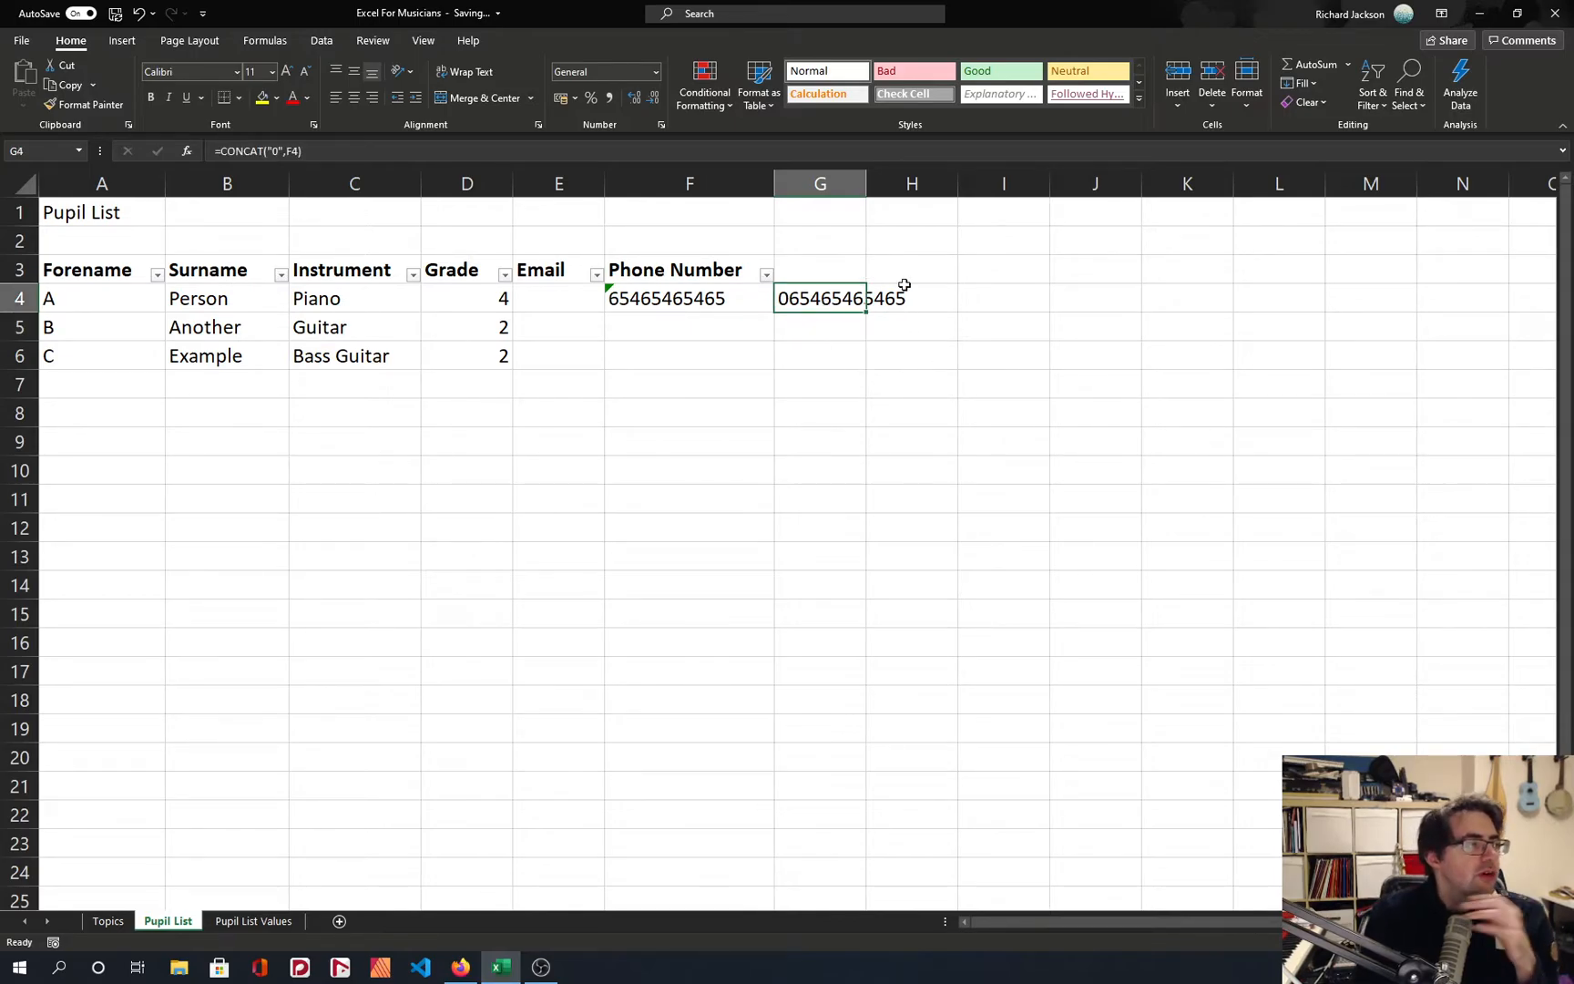
Try to remove the leading apostrophe from the phone number in F4 while the cell is formatted as Text.
{"action": "left_click", "coordinate": [726, 275]}
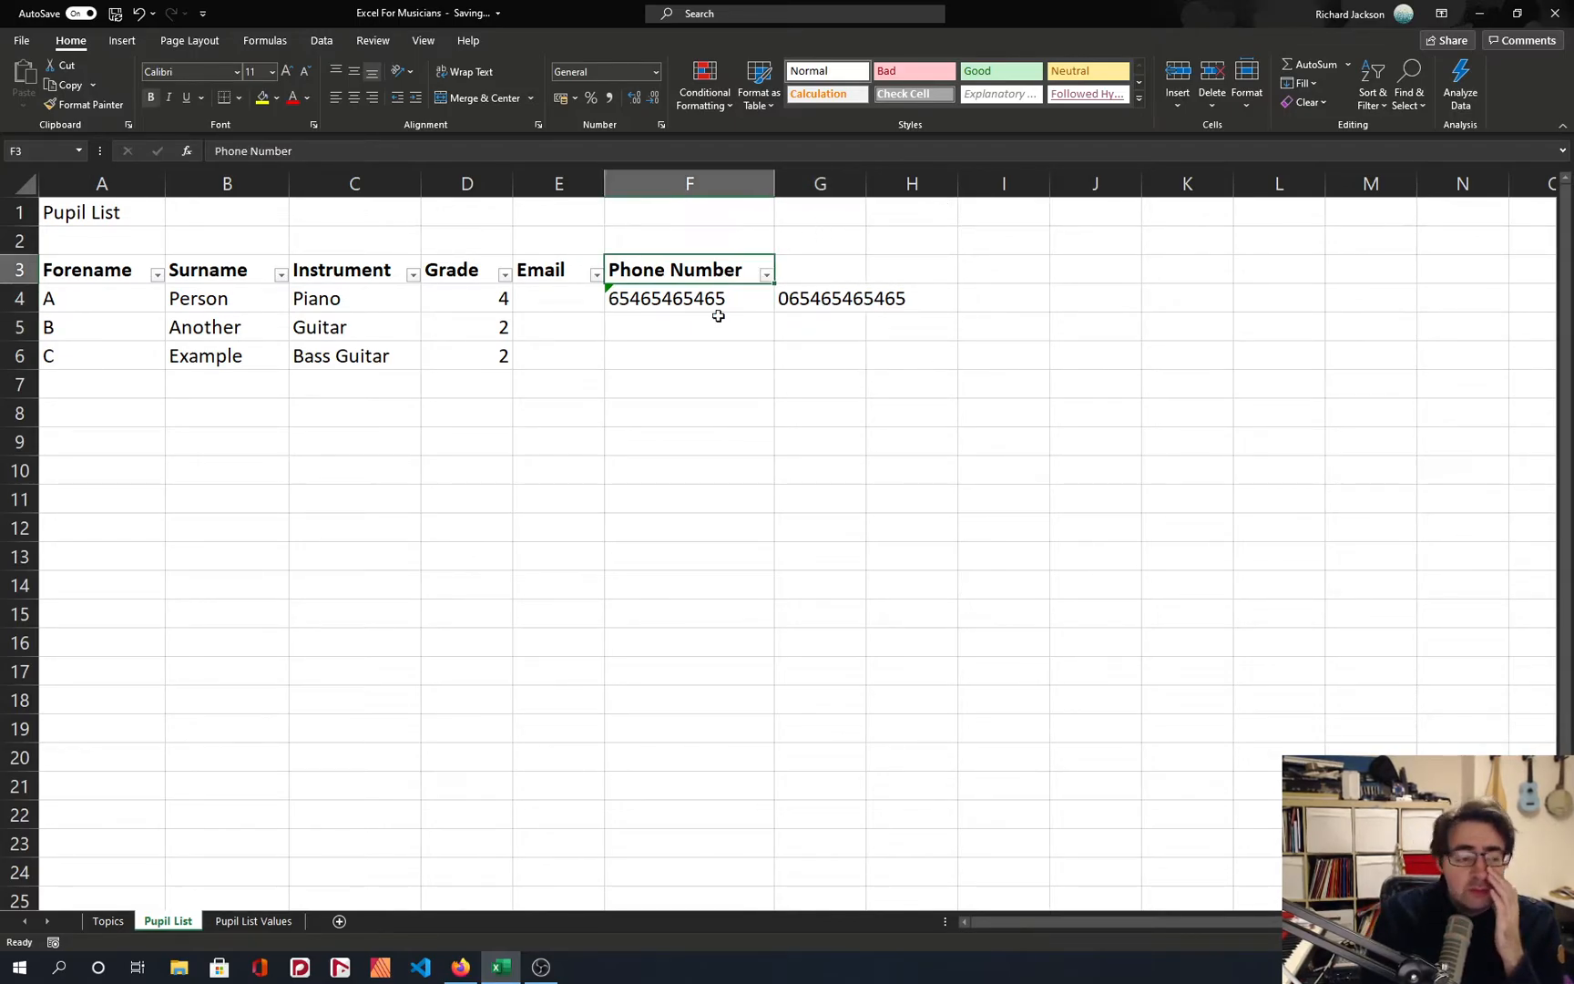
{"action": "left_click", "coordinate": [674, 301]}
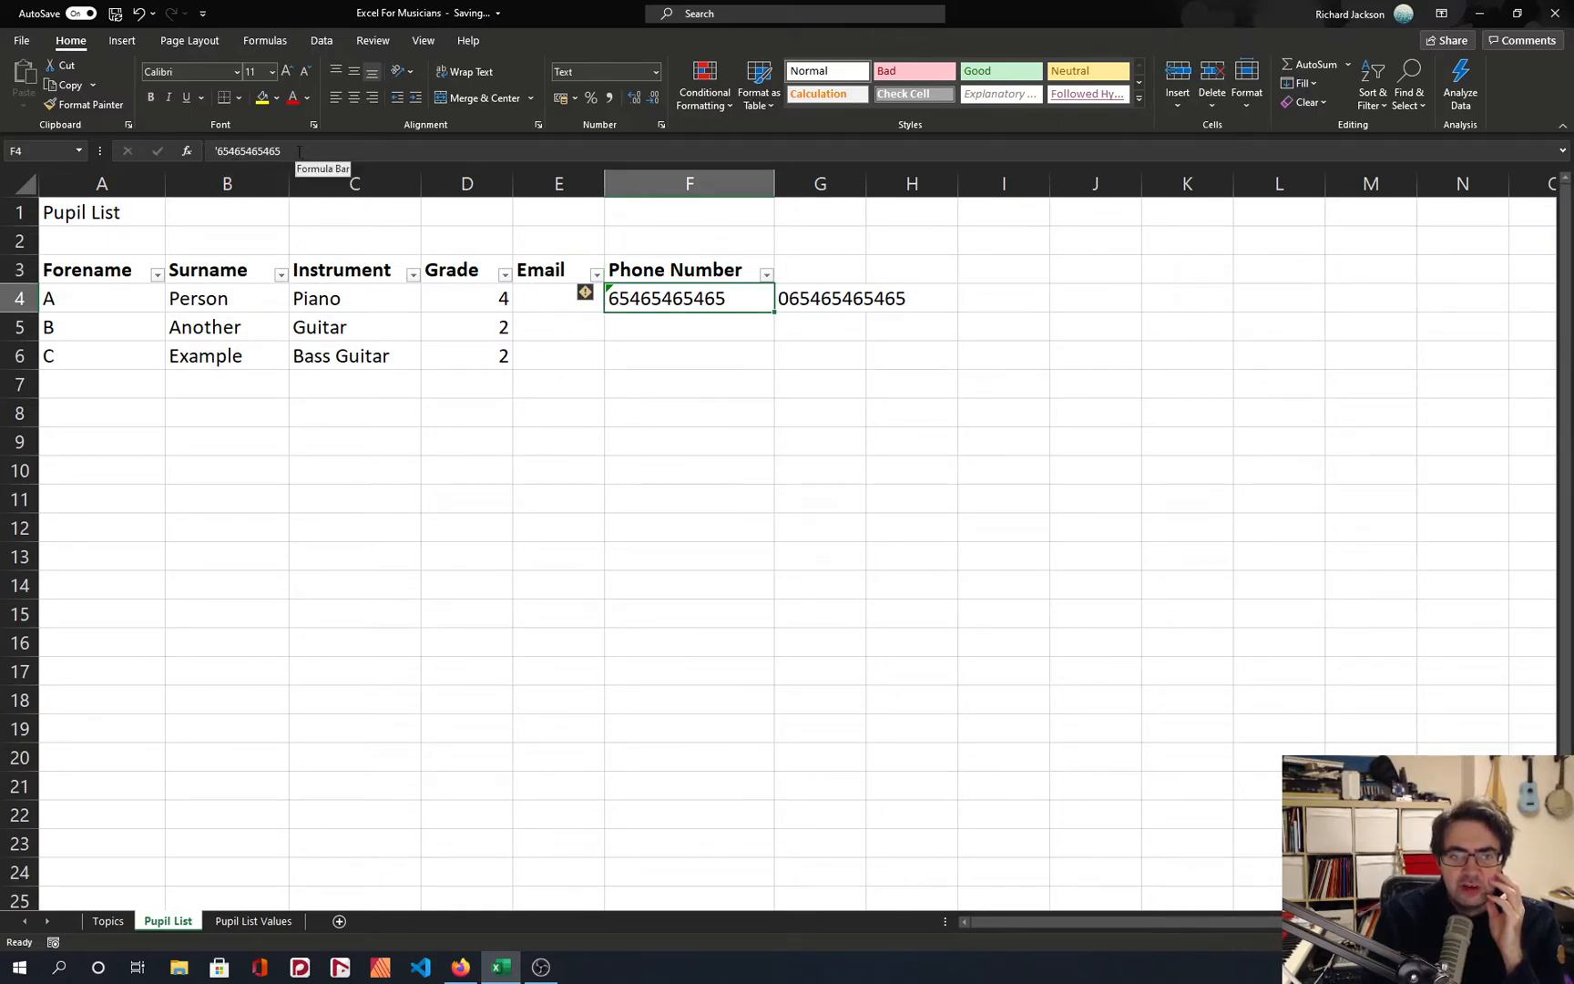
{"action": "left_click", "coordinate": [225, 151]}
{"action": "key", "text": "Tab"}
{"action": "key", "text": "Up"}
{"action": "key", "text": "Down"}
{"action": "key", "text": "Left"}
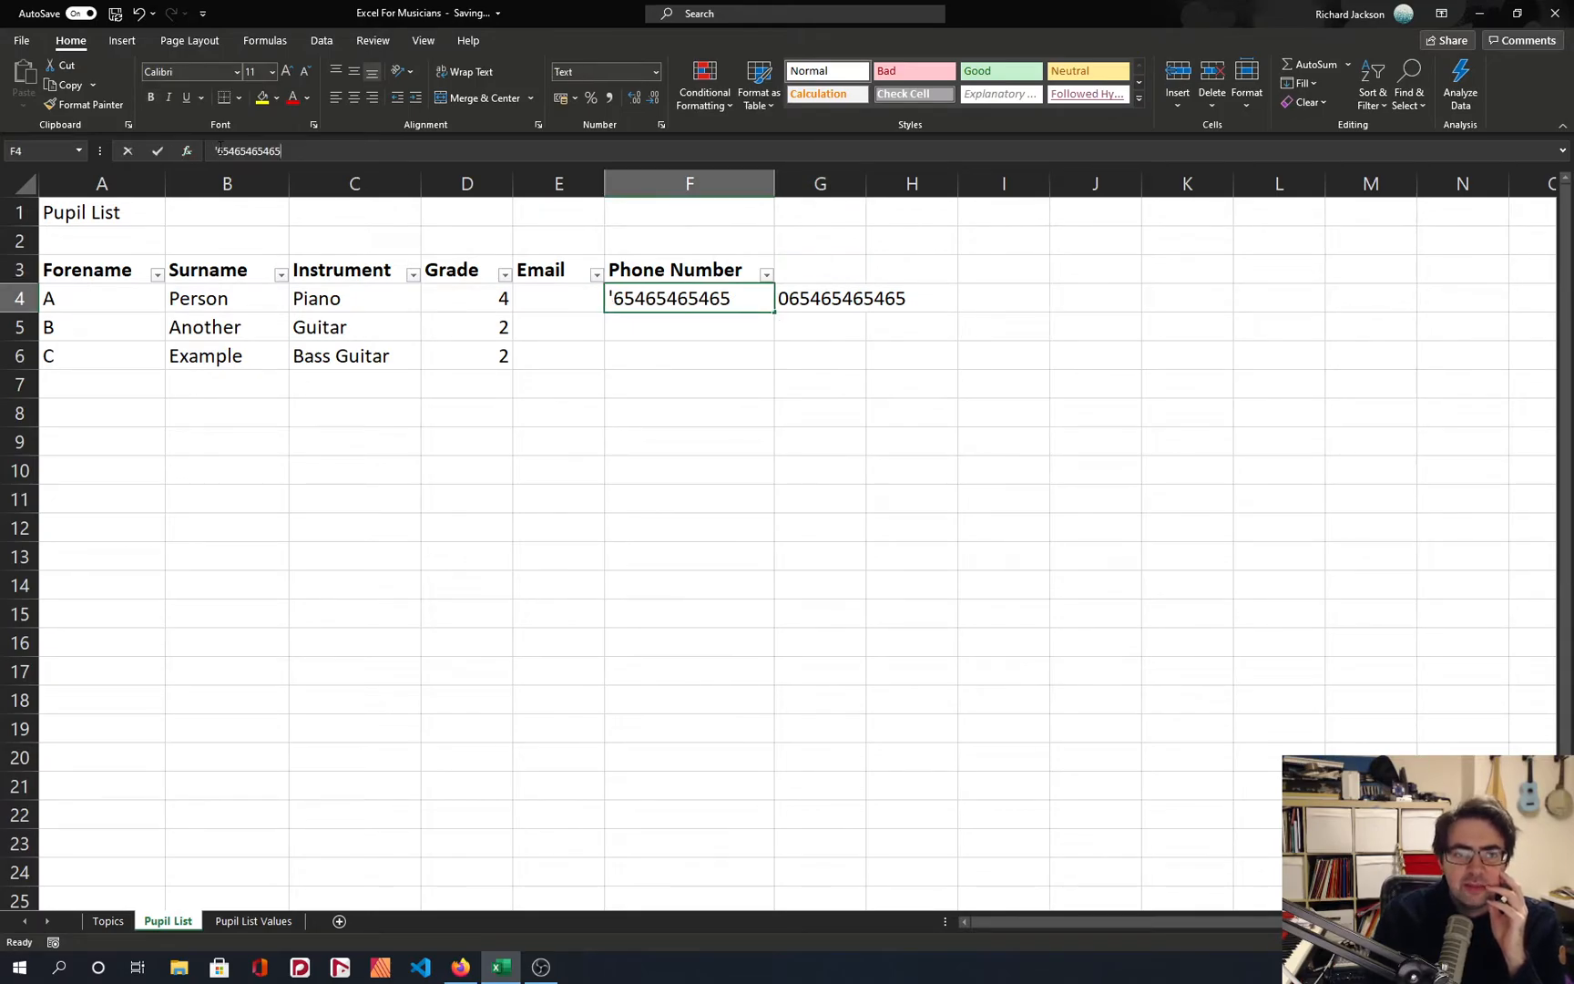
{"action": "left_click", "coordinate": [219, 151]}
{"action": "key", "text": "BackSpace"}
{"action": "key", "text": "Return"}
{"action": "key", "text": "Up"}
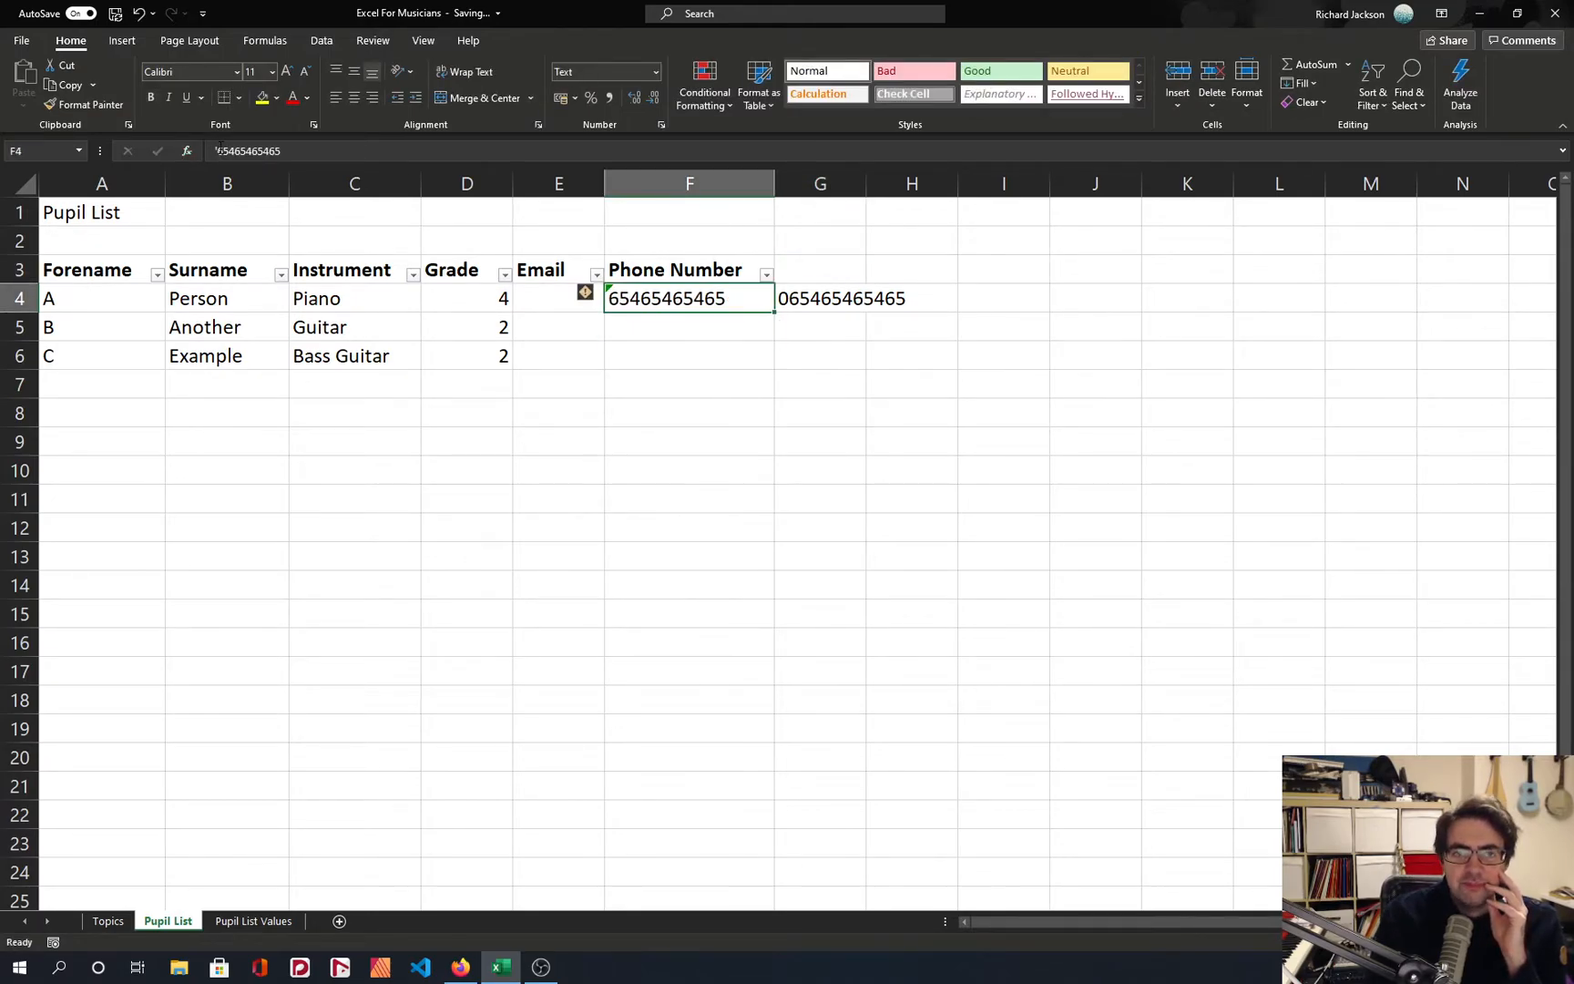
Format cell F4 as Number and remove the apostrophe before its phone number.
{"action": "left_click", "coordinate": [654, 72]}
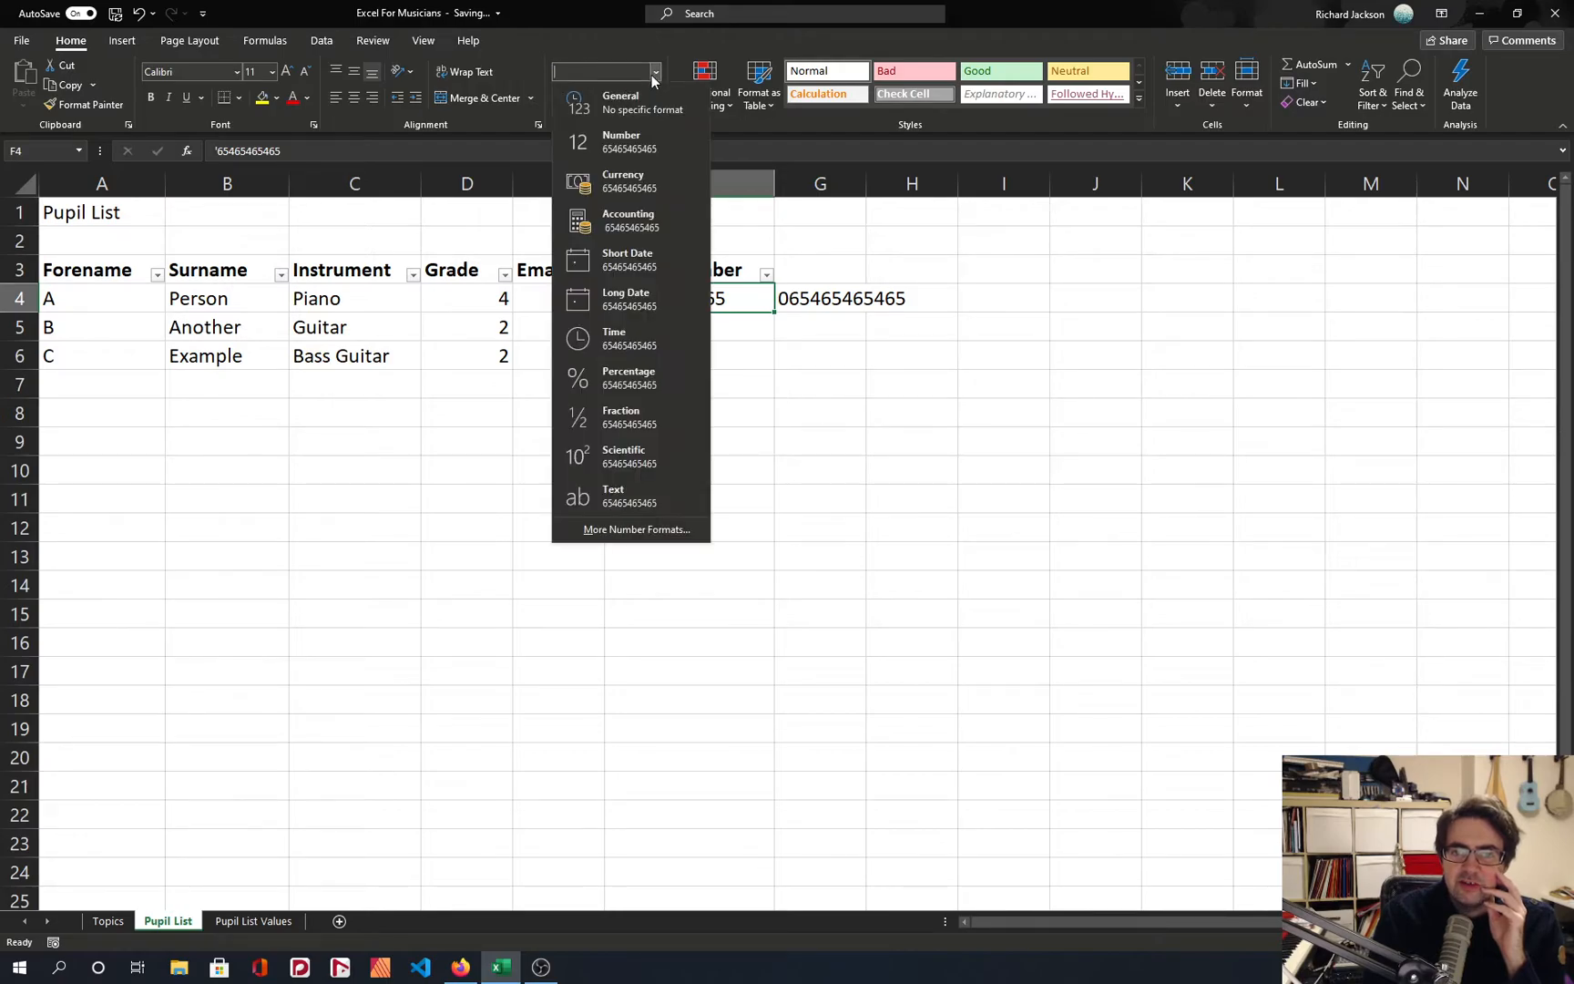
{"action": "left_click", "coordinate": [626, 146]}
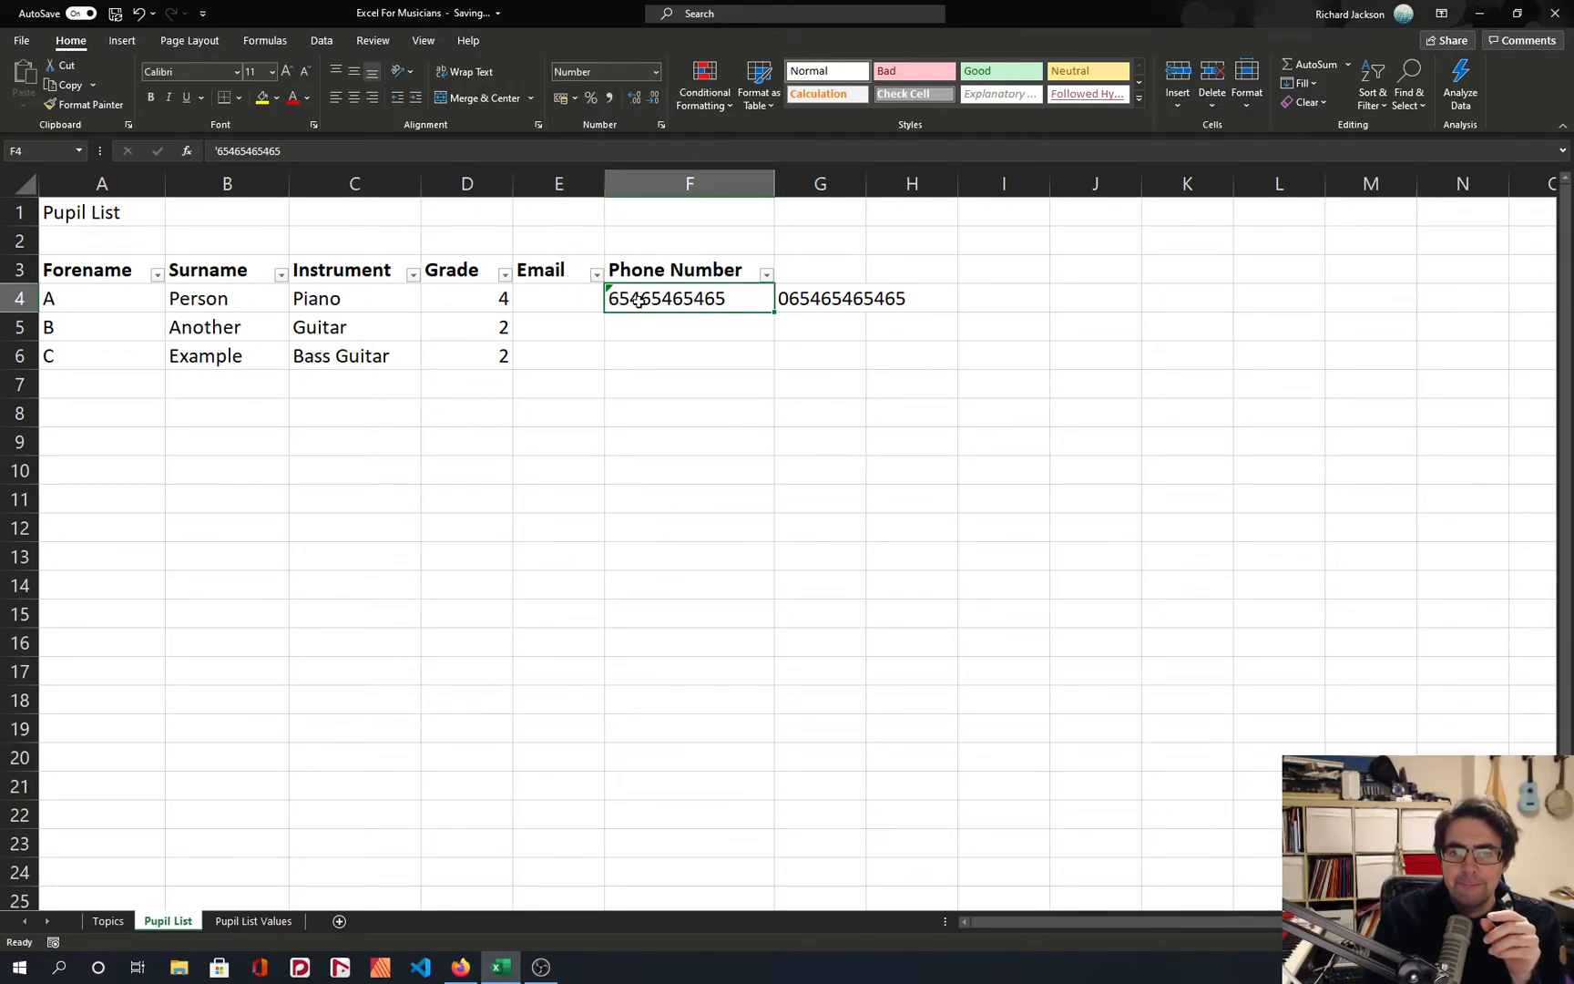
{"action": "left_click", "coordinate": [216, 150]}
{"action": "key", "text": "Delete"}
{"action": "key", "text": "Return"}
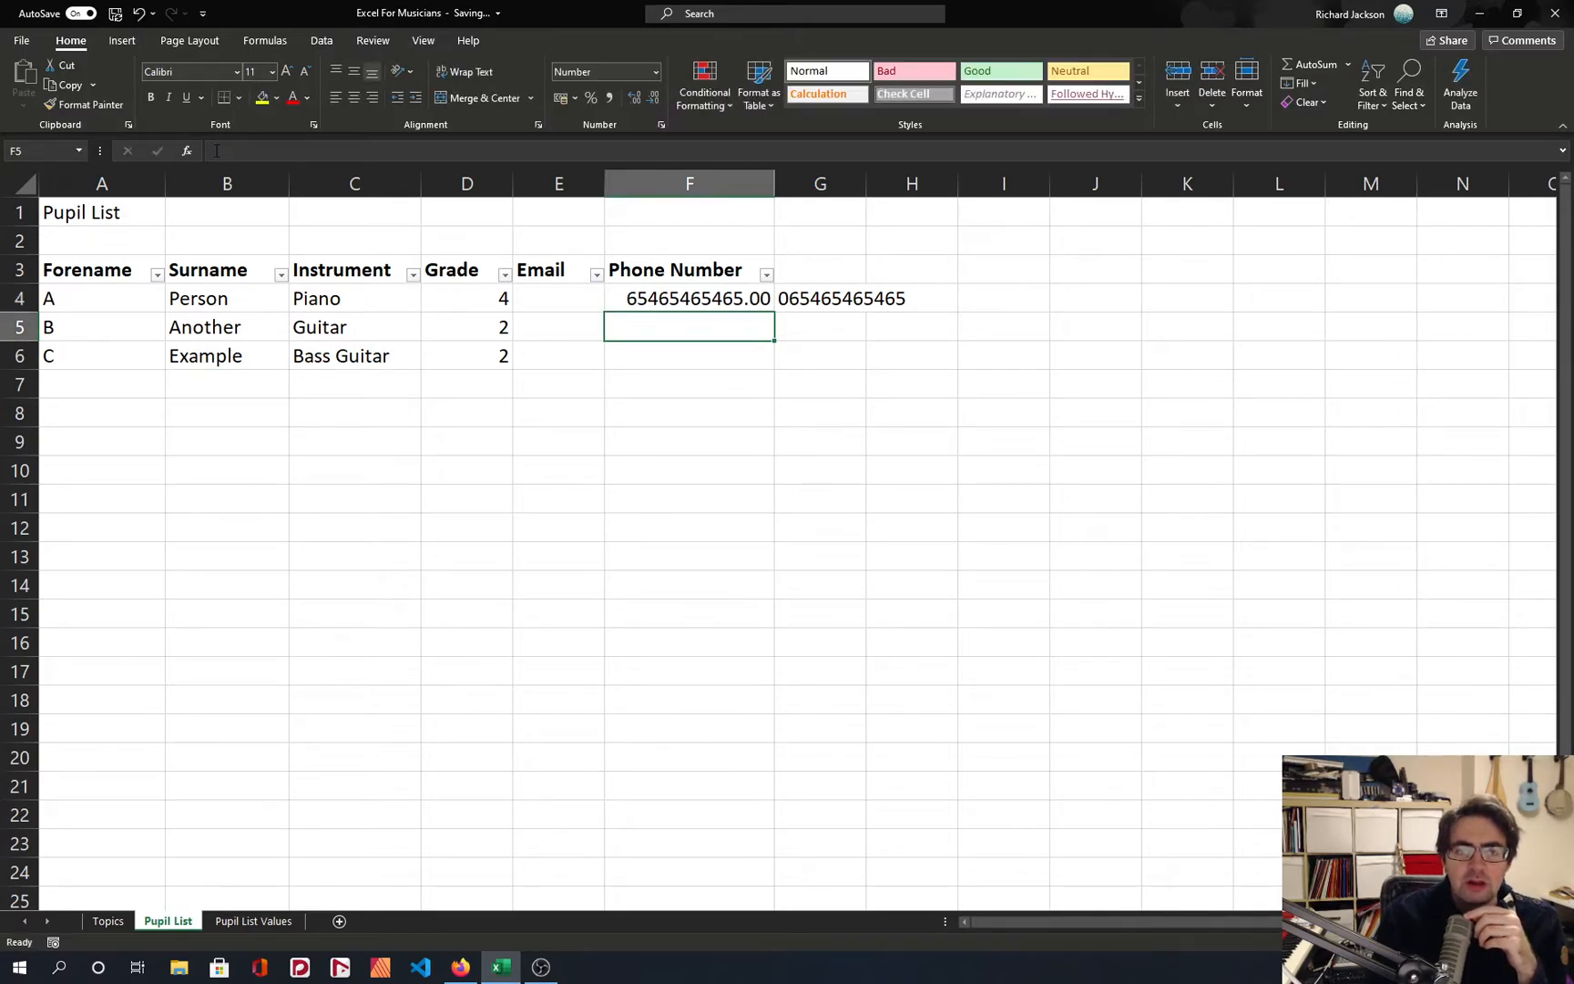
{"action": "key", "text": "Up"}
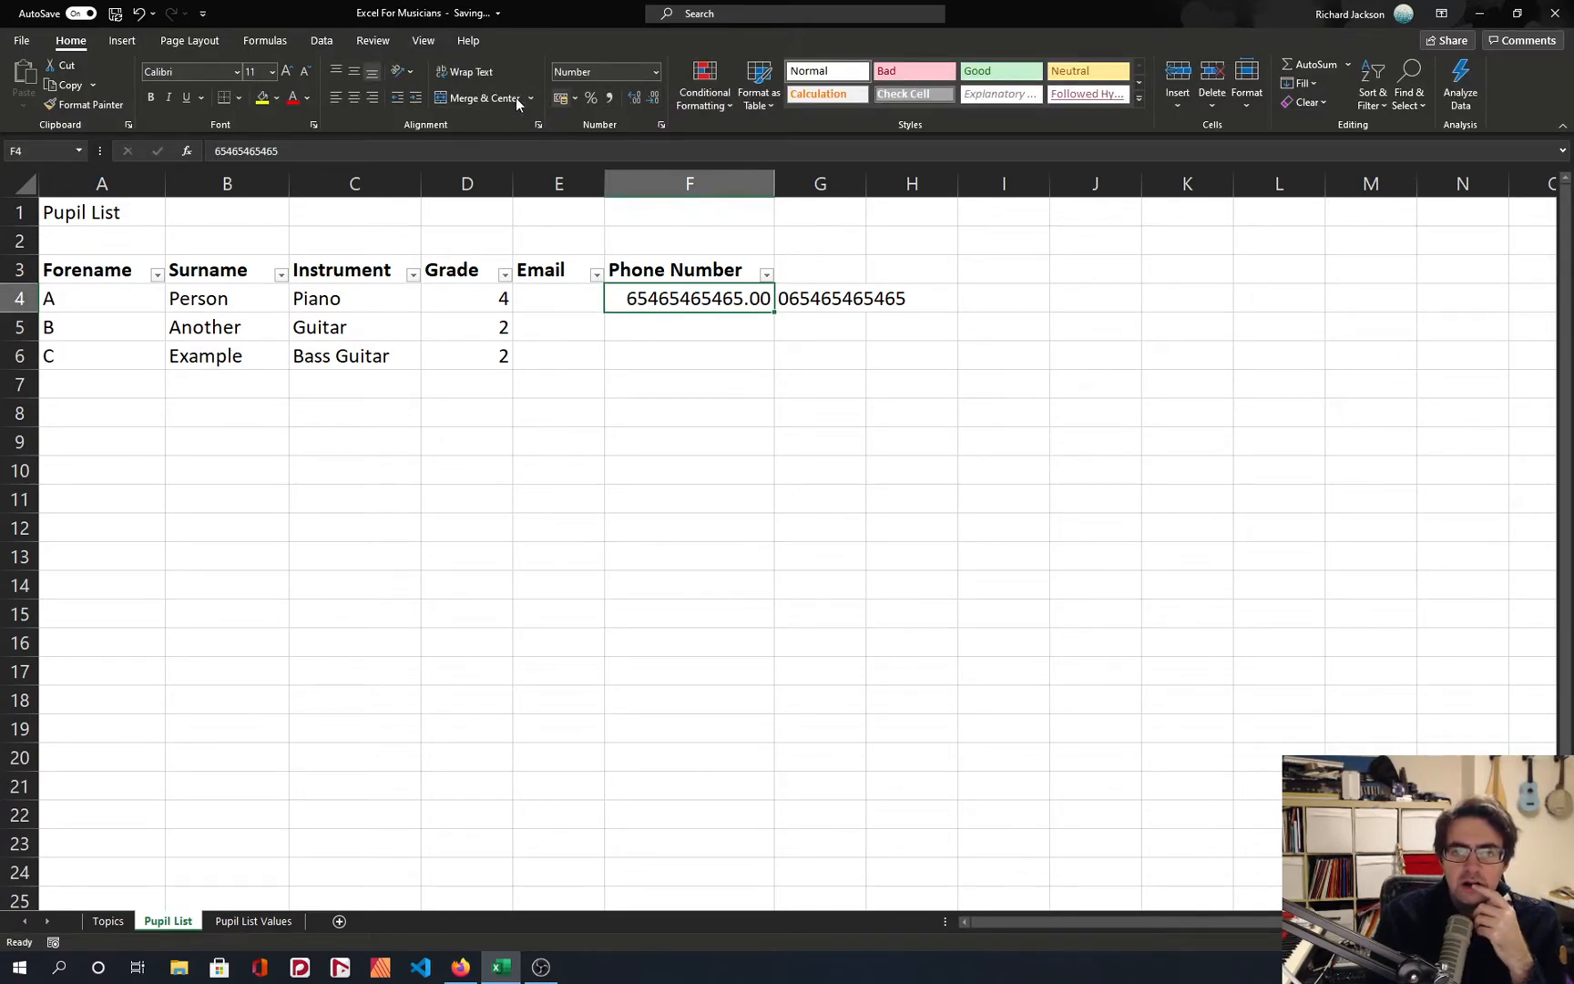
Remove the decimal places from the phone number in F4.
{"action": "left_click", "coordinate": [654, 98]}
{"action": "left_click", "coordinate": [653, 97]}
{"action": "left_click", "coordinate": [806, 294]}
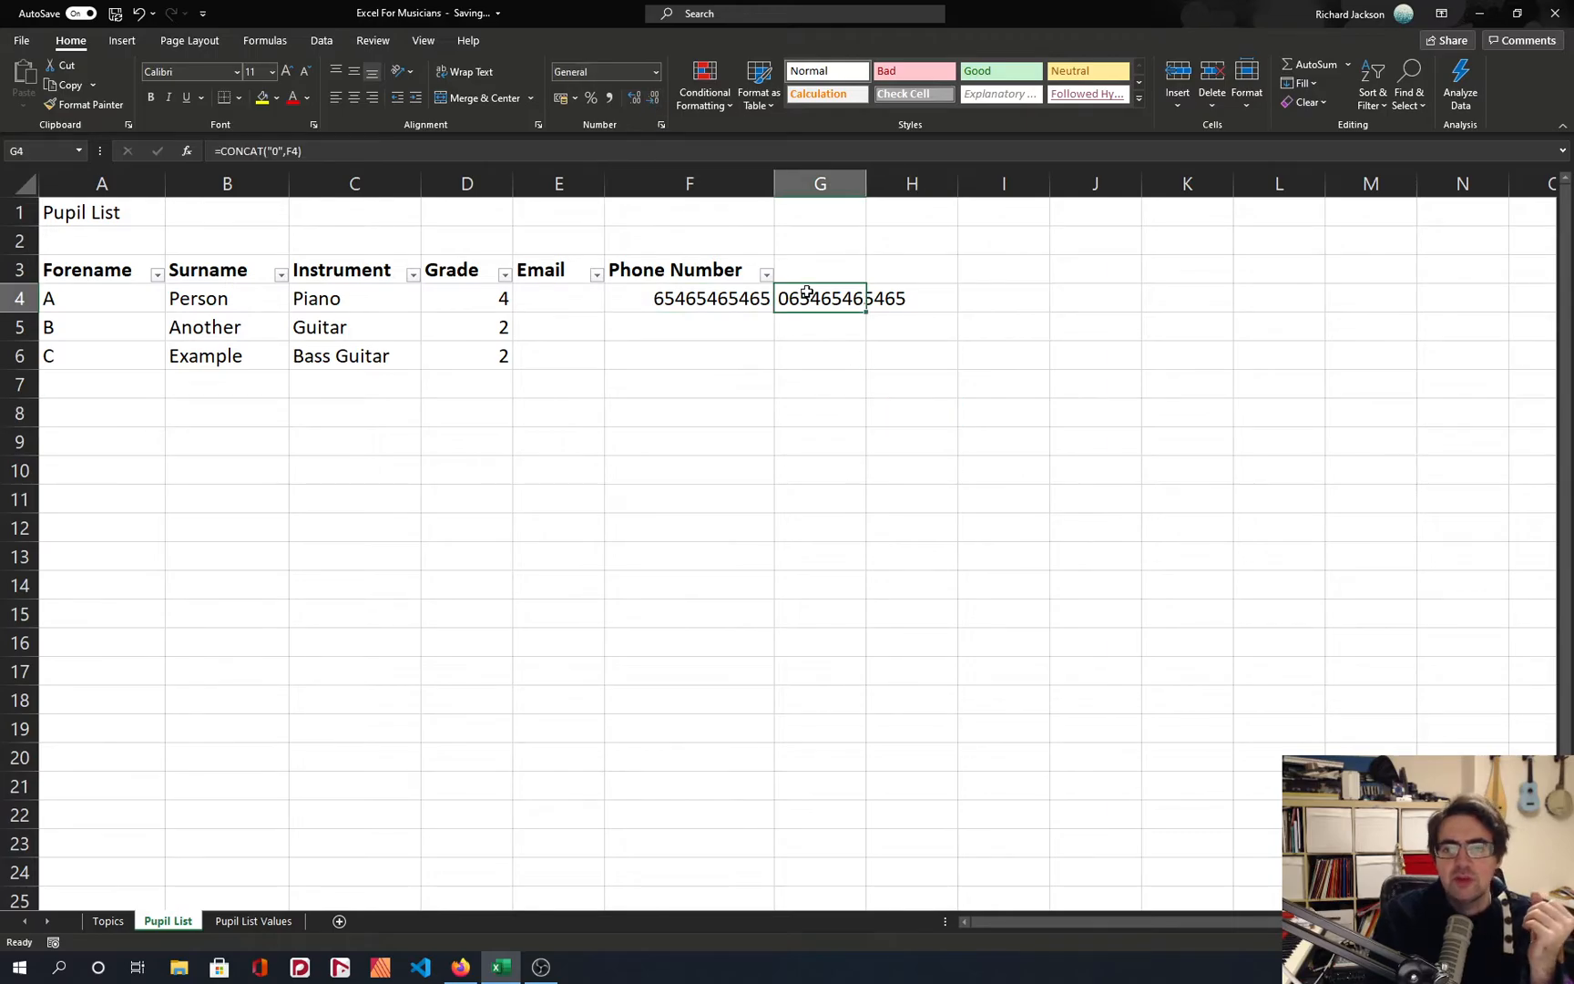
Widen column G to fit the full phone number and right-align cell G4.
{"action": "left_click_drag", "start_coordinate": [770, 187], "coordinate": [1092, 184]}
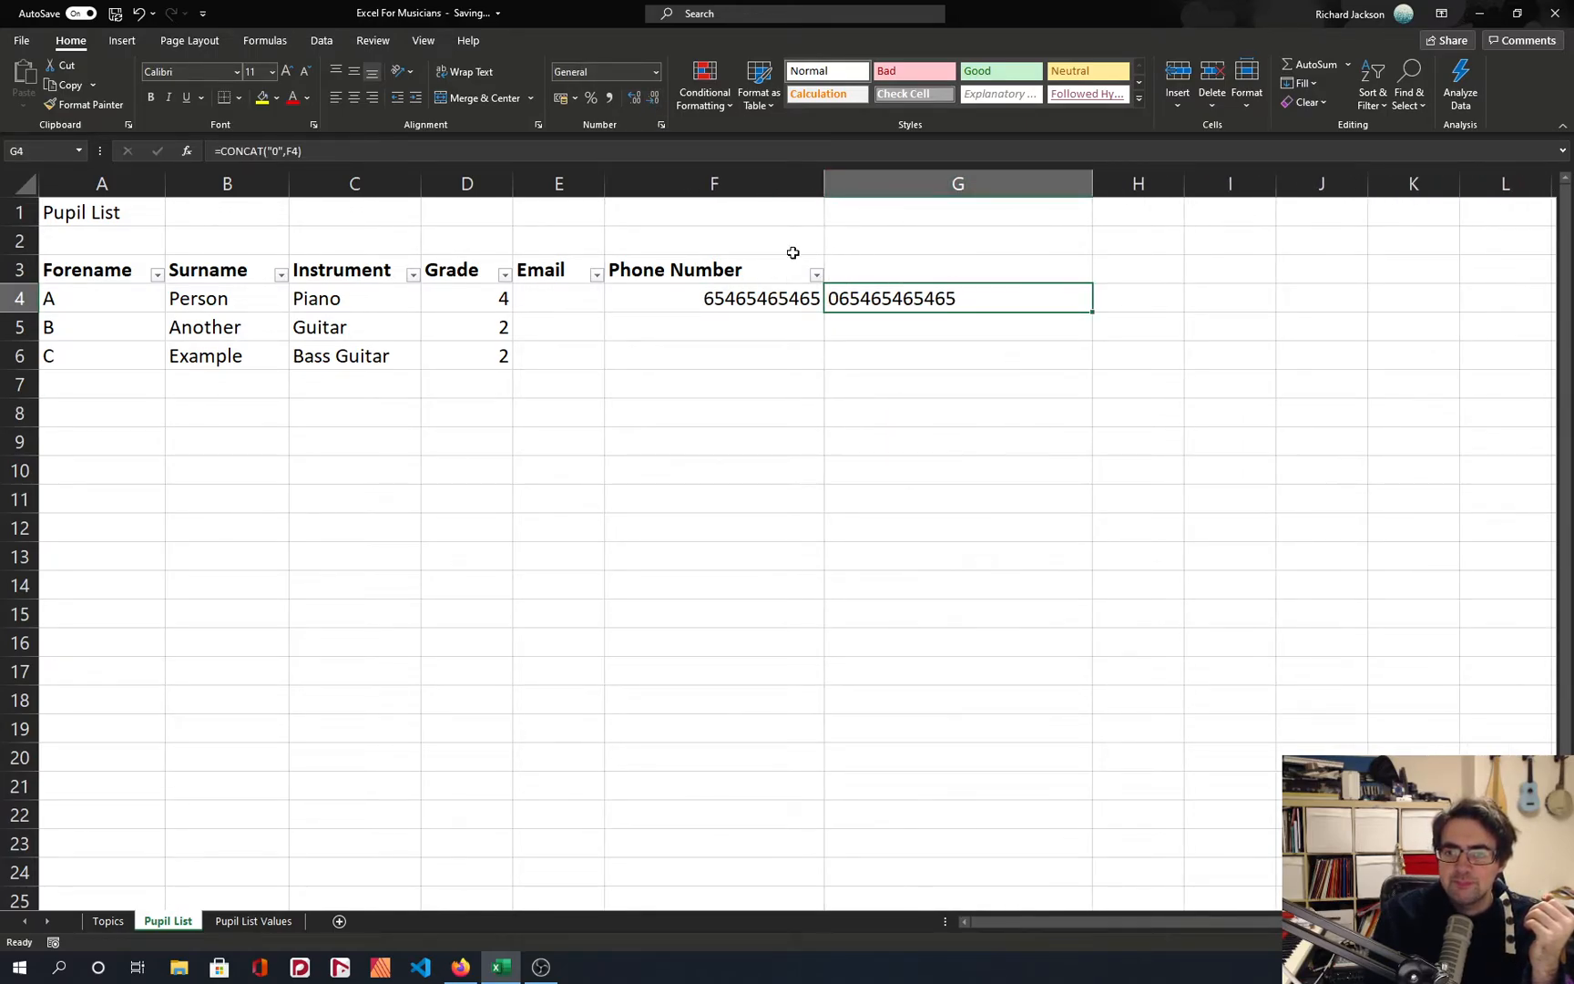
{"action": "left_click_drag", "start_coordinate": [825, 192], "coordinate": [774, 185]}
{"action": "left_click", "coordinate": [850, 244]}
{"action": "left_click", "coordinate": [794, 303]}
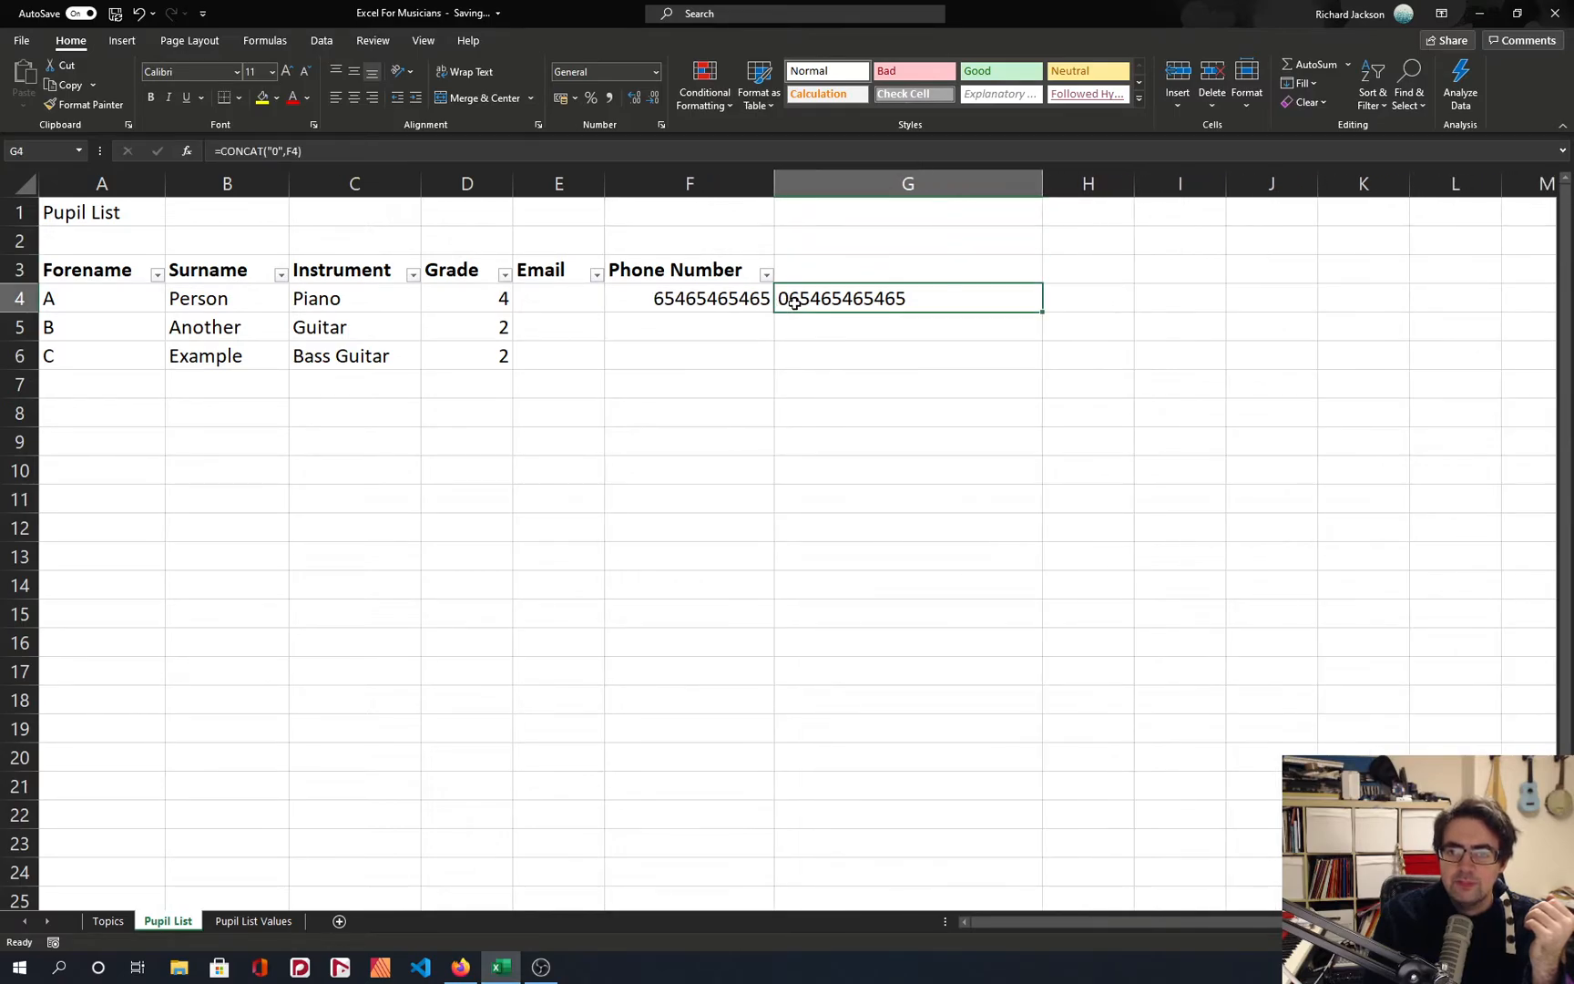
{"action": "left_click", "coordinate": [371, 97]}
{"action": "left_click", "coordinate": [852, 381]}
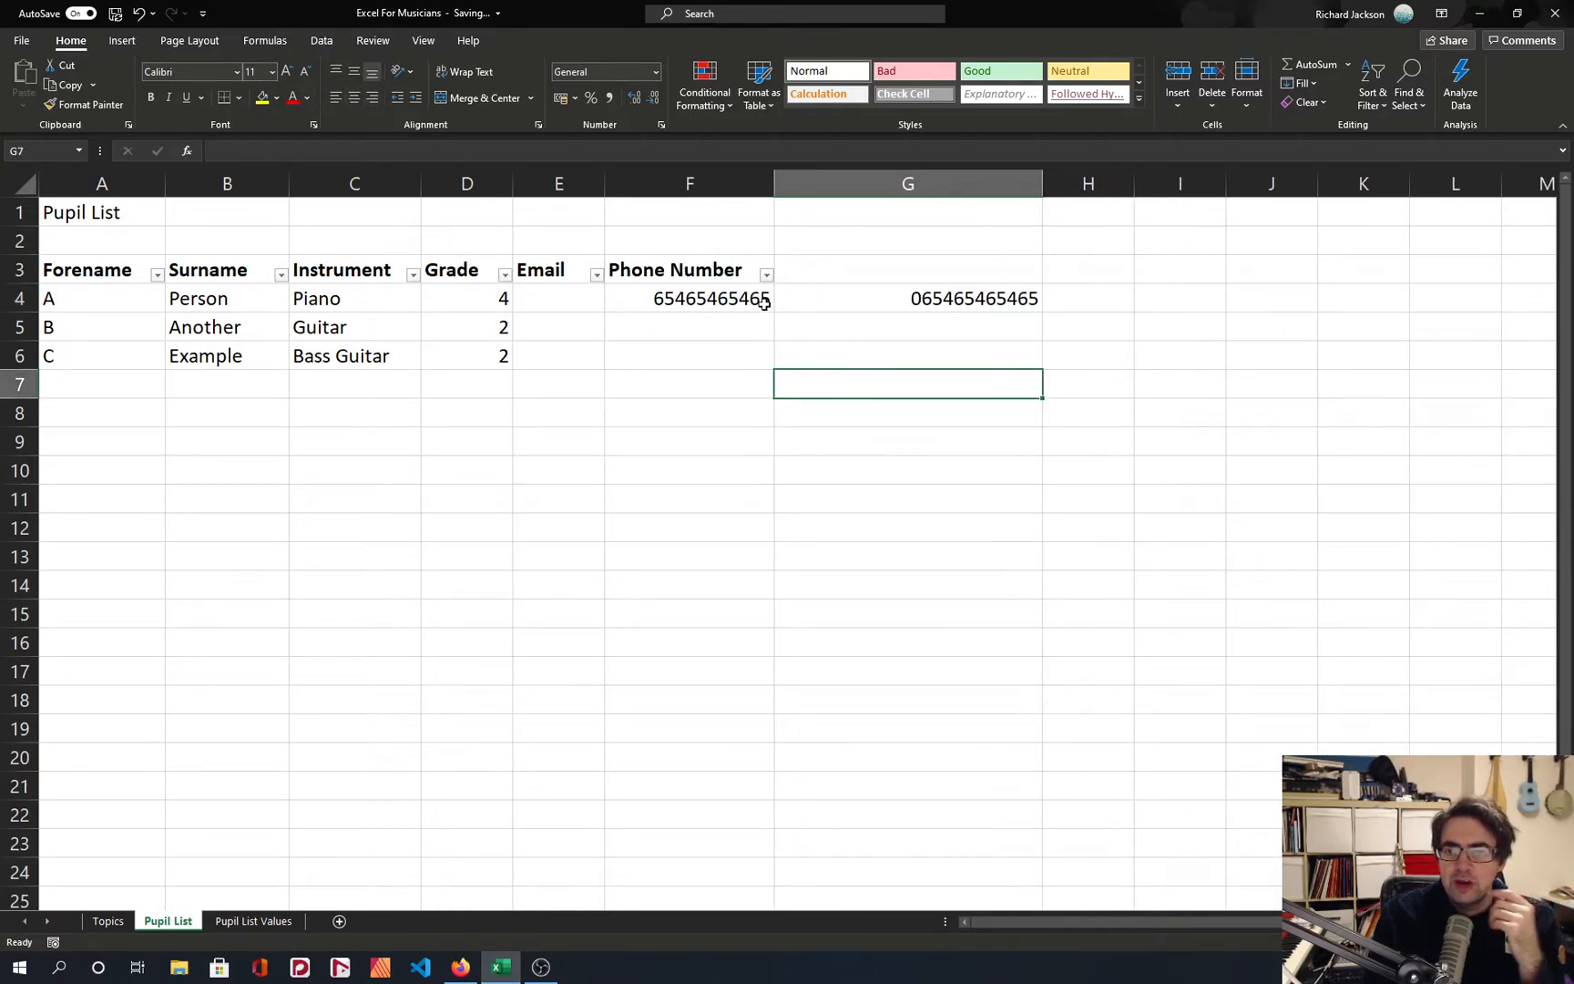
Examine how the CONCAT formula in G4 builds on the phone number in F4.
{"action": "left_click", "coordinate": [723, 310]}
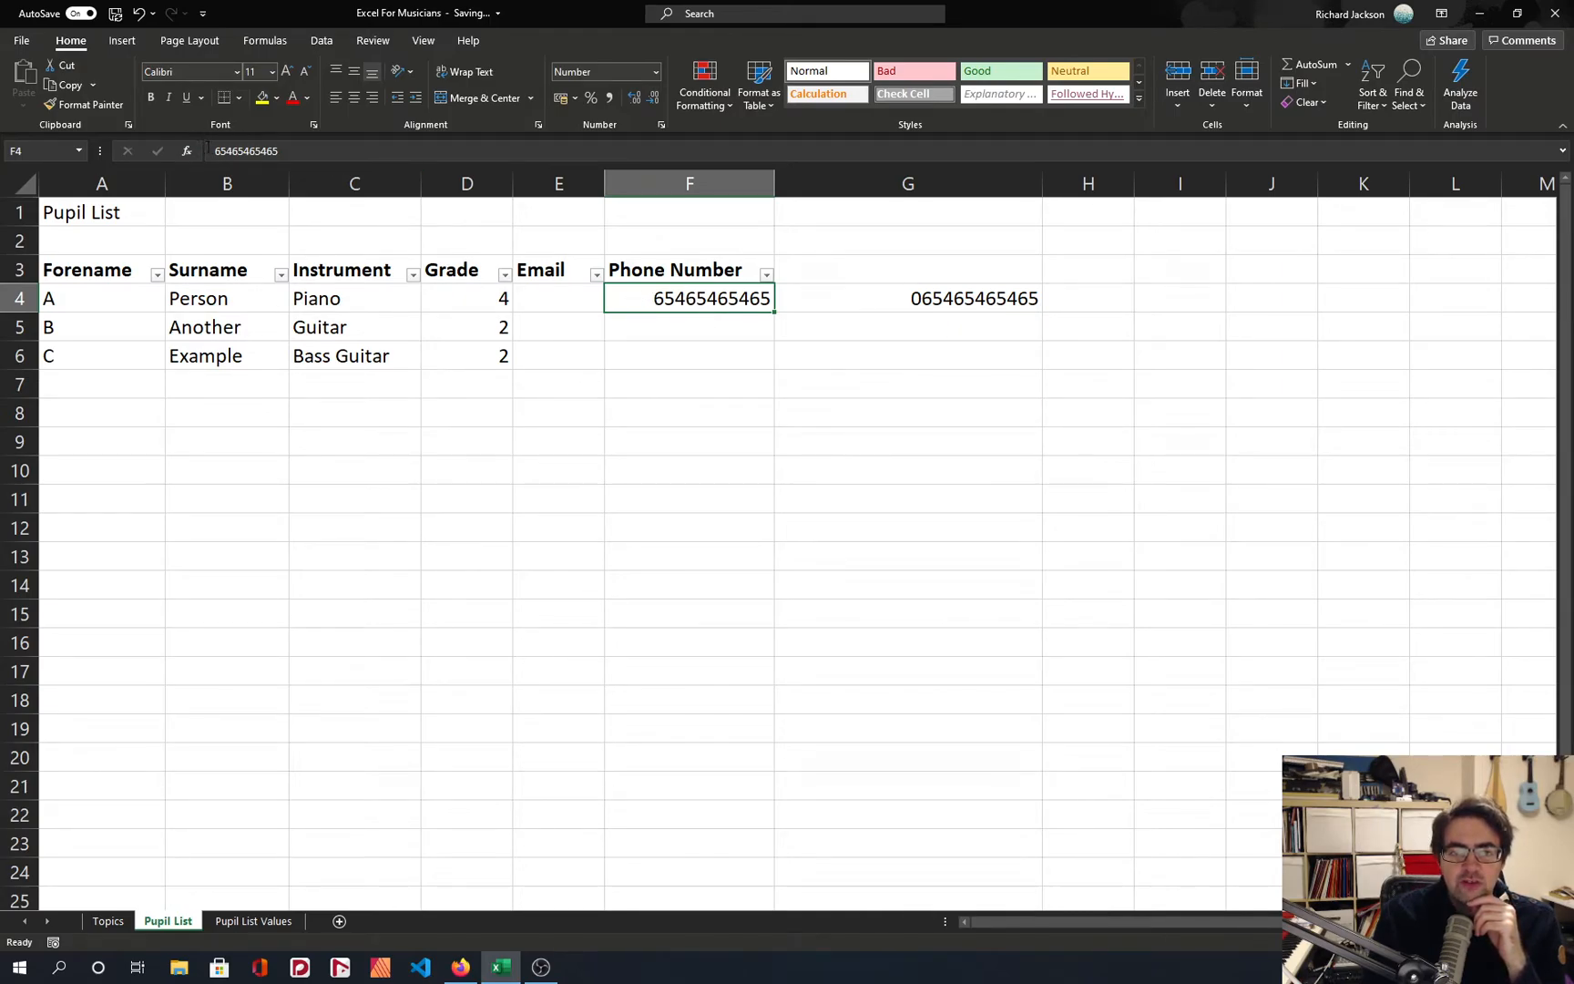
{"action": "left_click", "coordinate": [832, 297]}
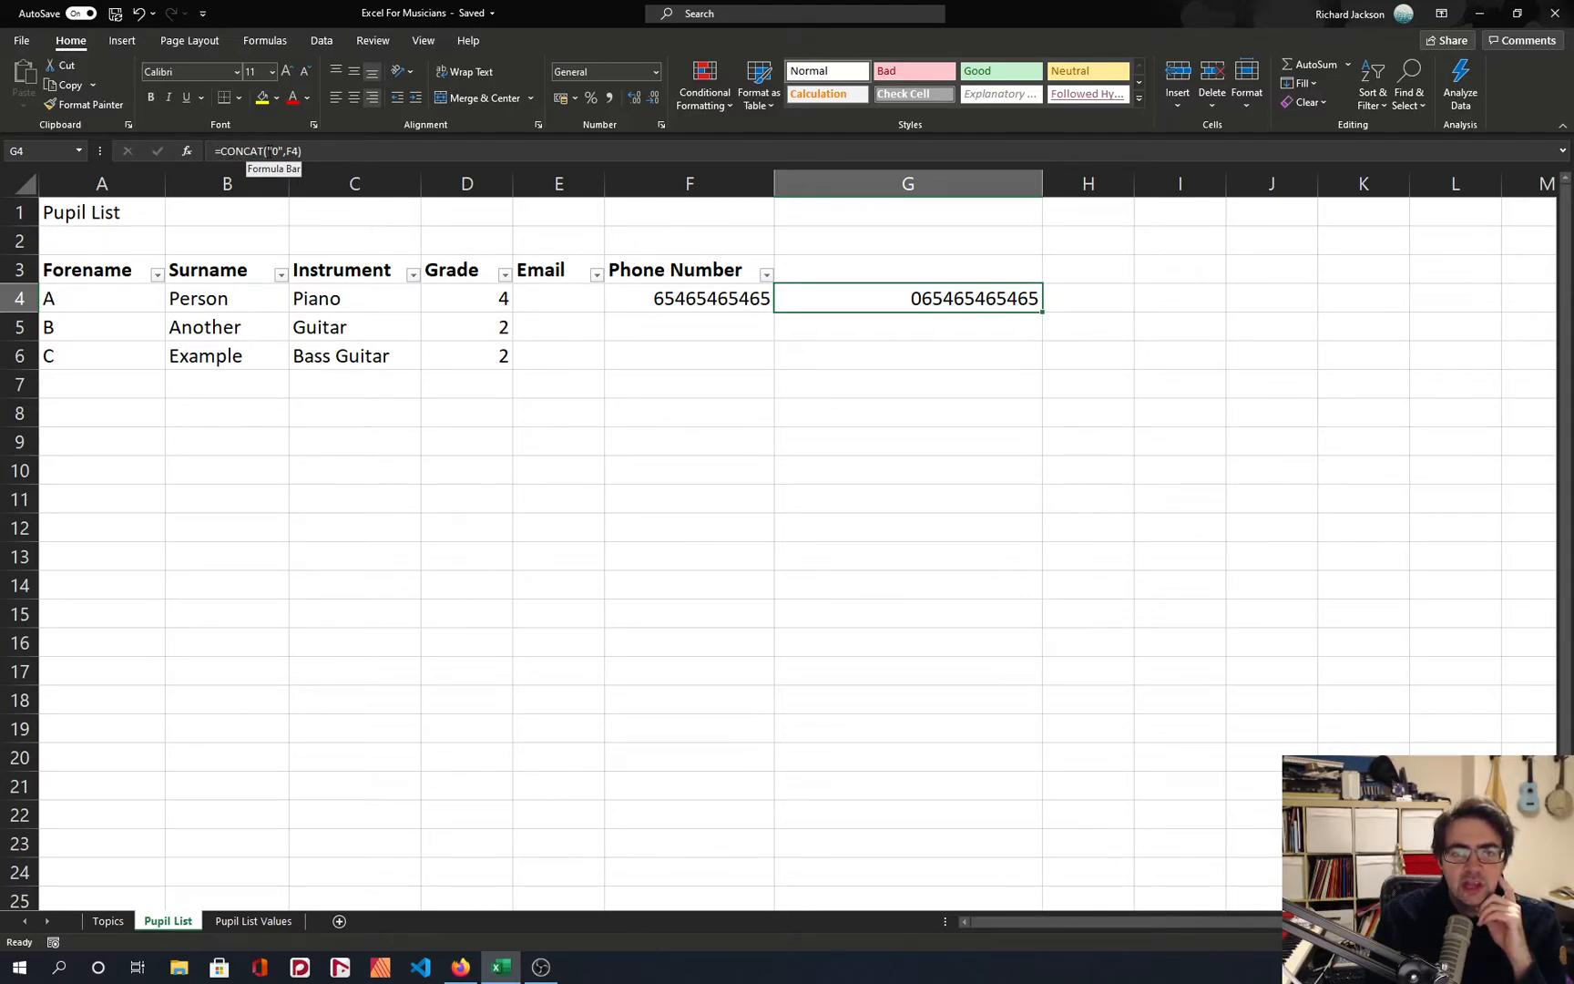
{"action": "left_click", "coordinate": [273, 151]}
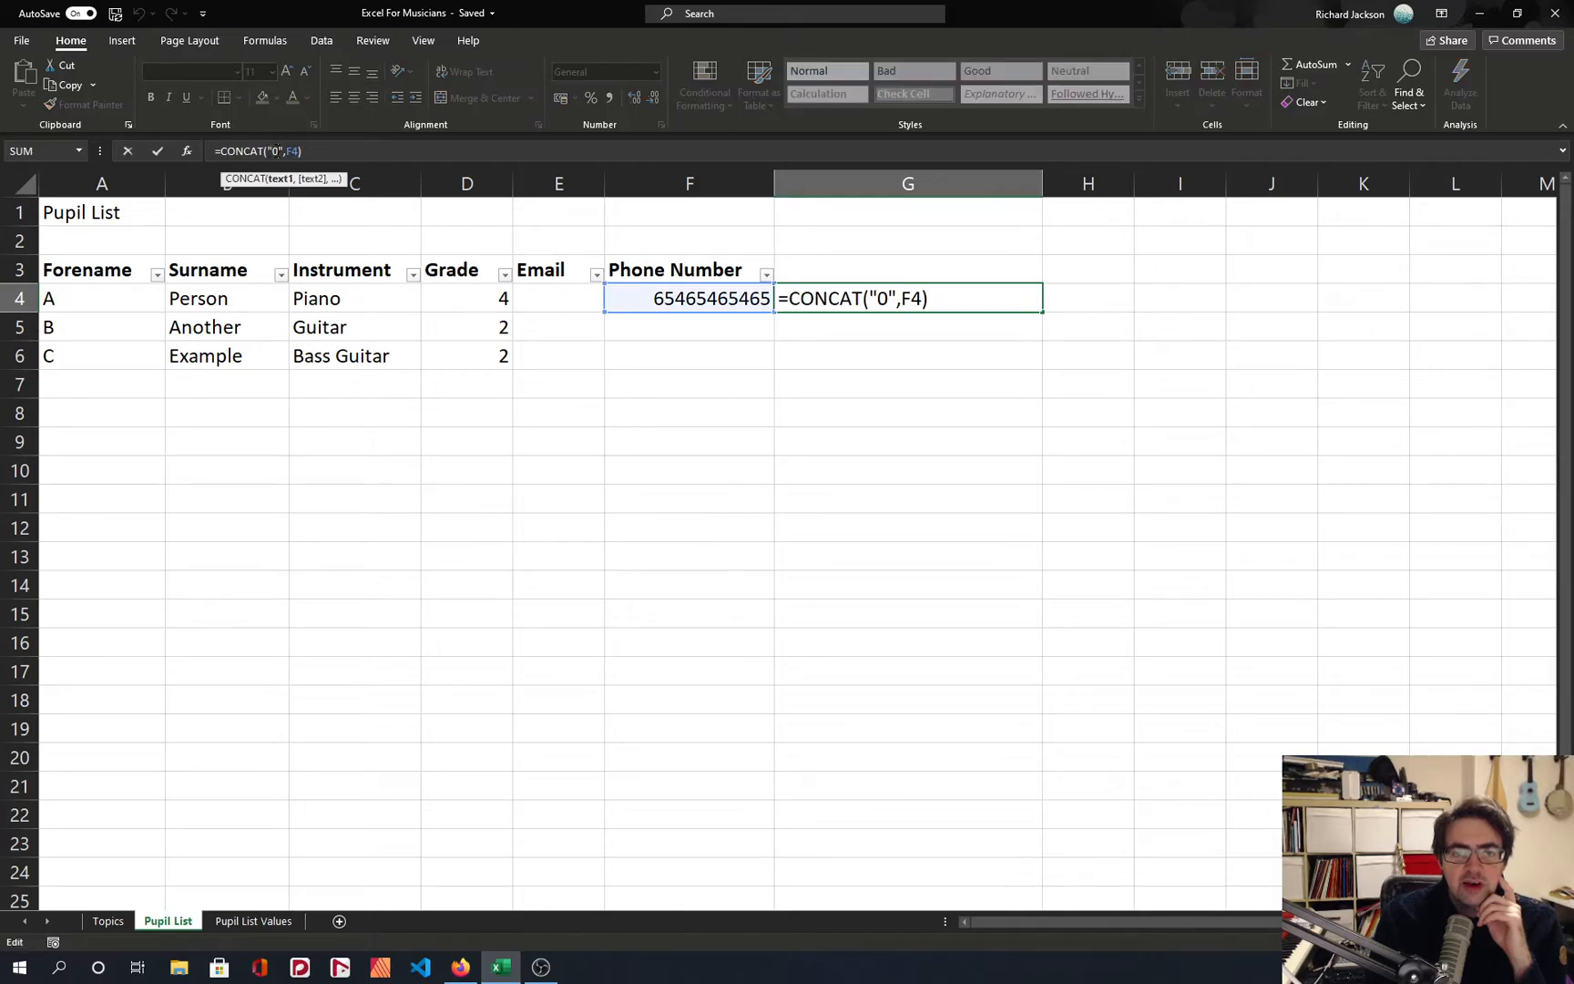
{"action": "double_click", "coordinate": [291, 152]}
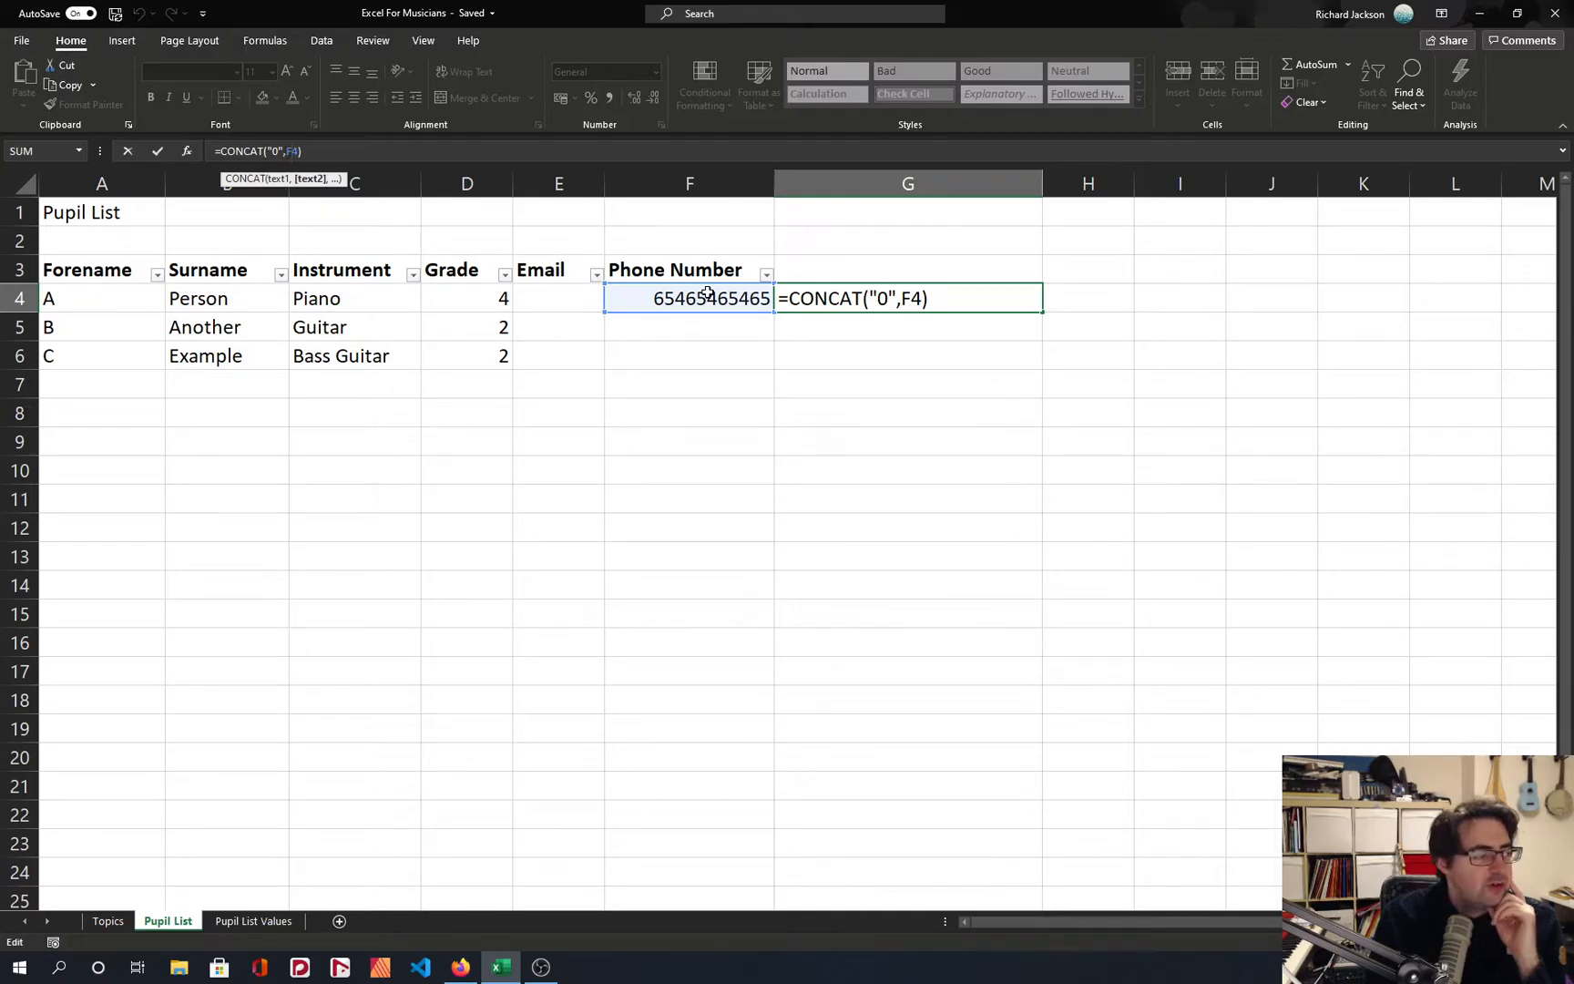
{"action": "key", "text": "Return"}
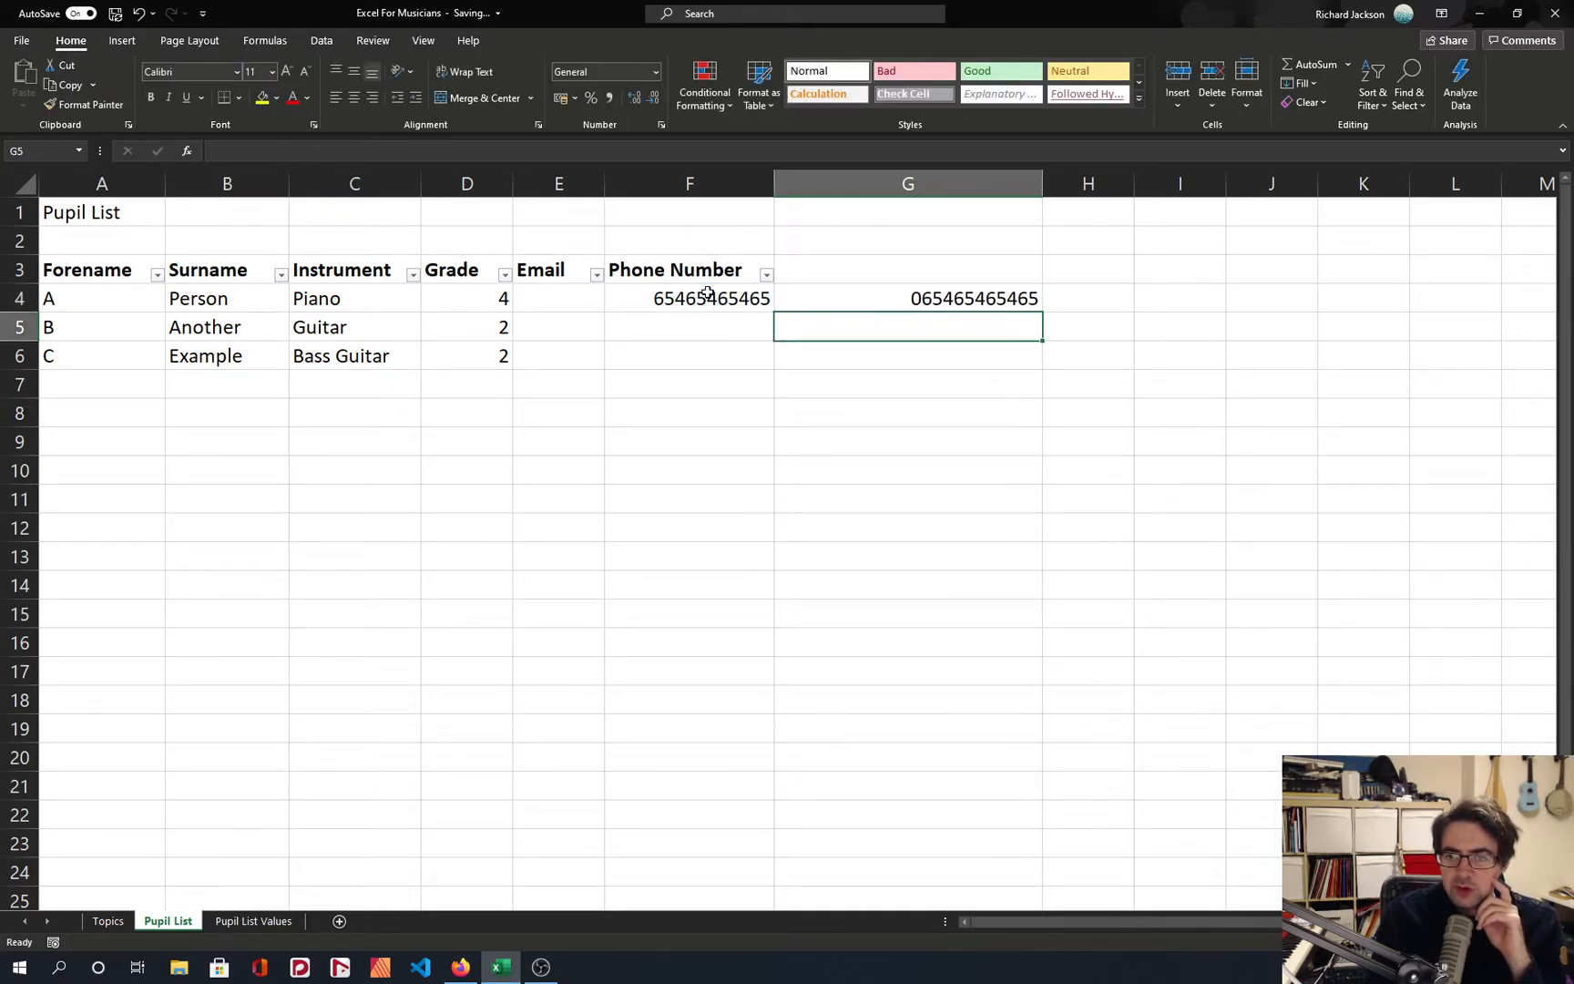
{"action": "key", "text": "Up"}
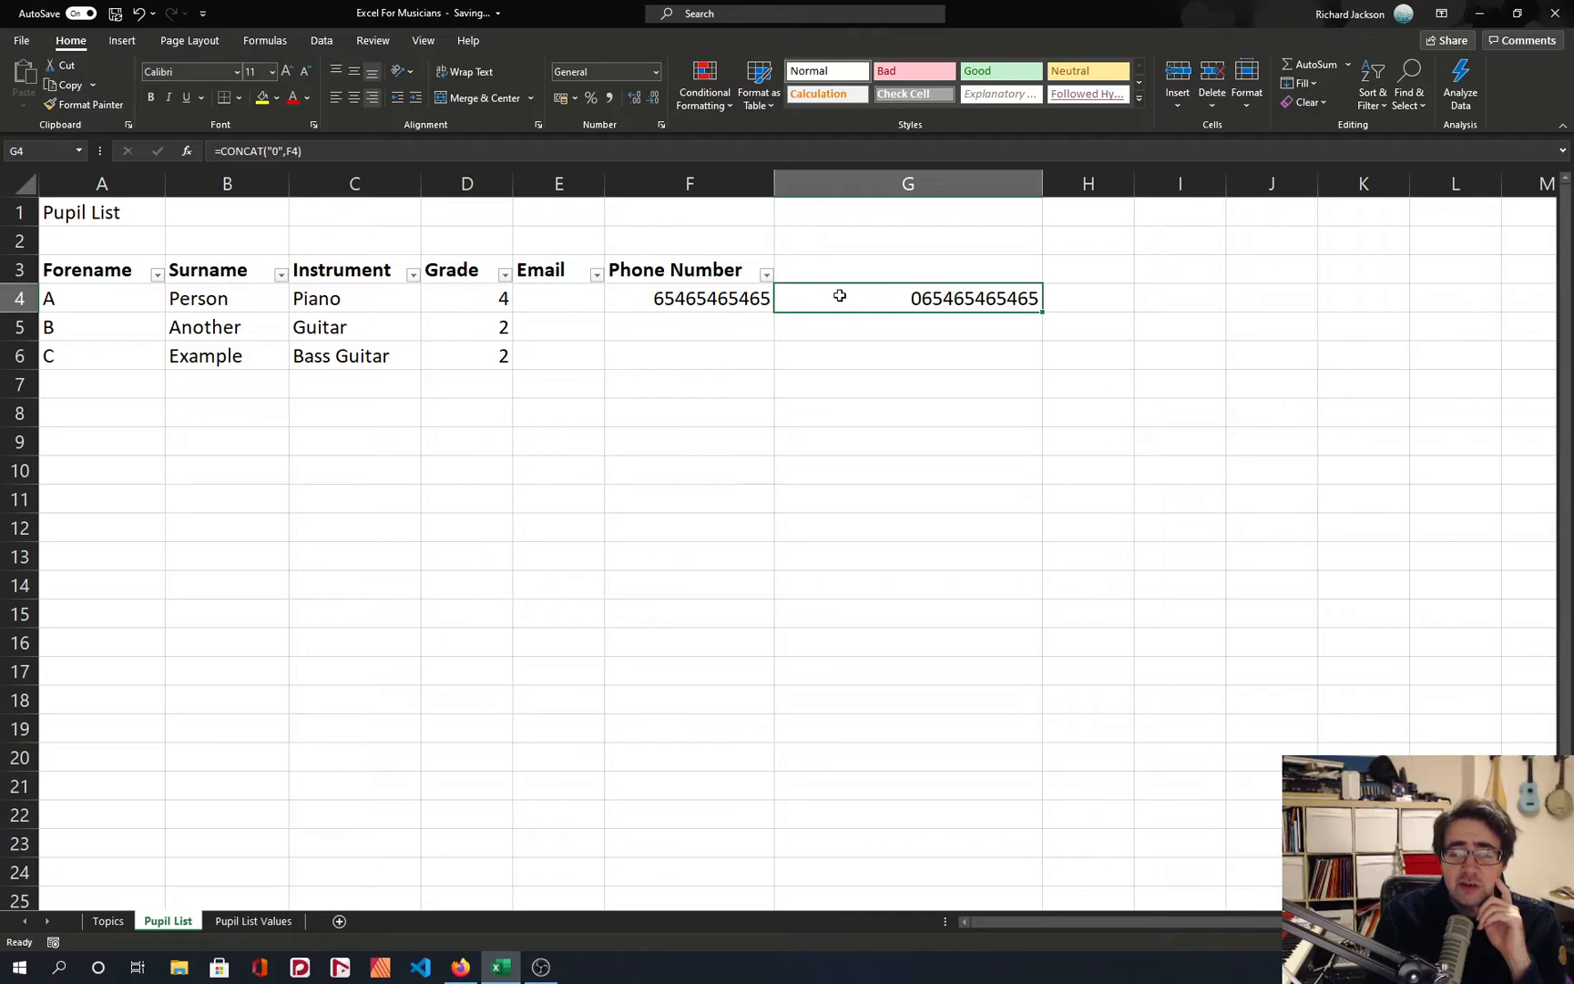
Enter sample phone numbers without leading zeros for the second and third pupils in F5 and F6.
{"action": "left_click", "coordinate": [713, 324]}
{"action": "type", "text": "4654654"}
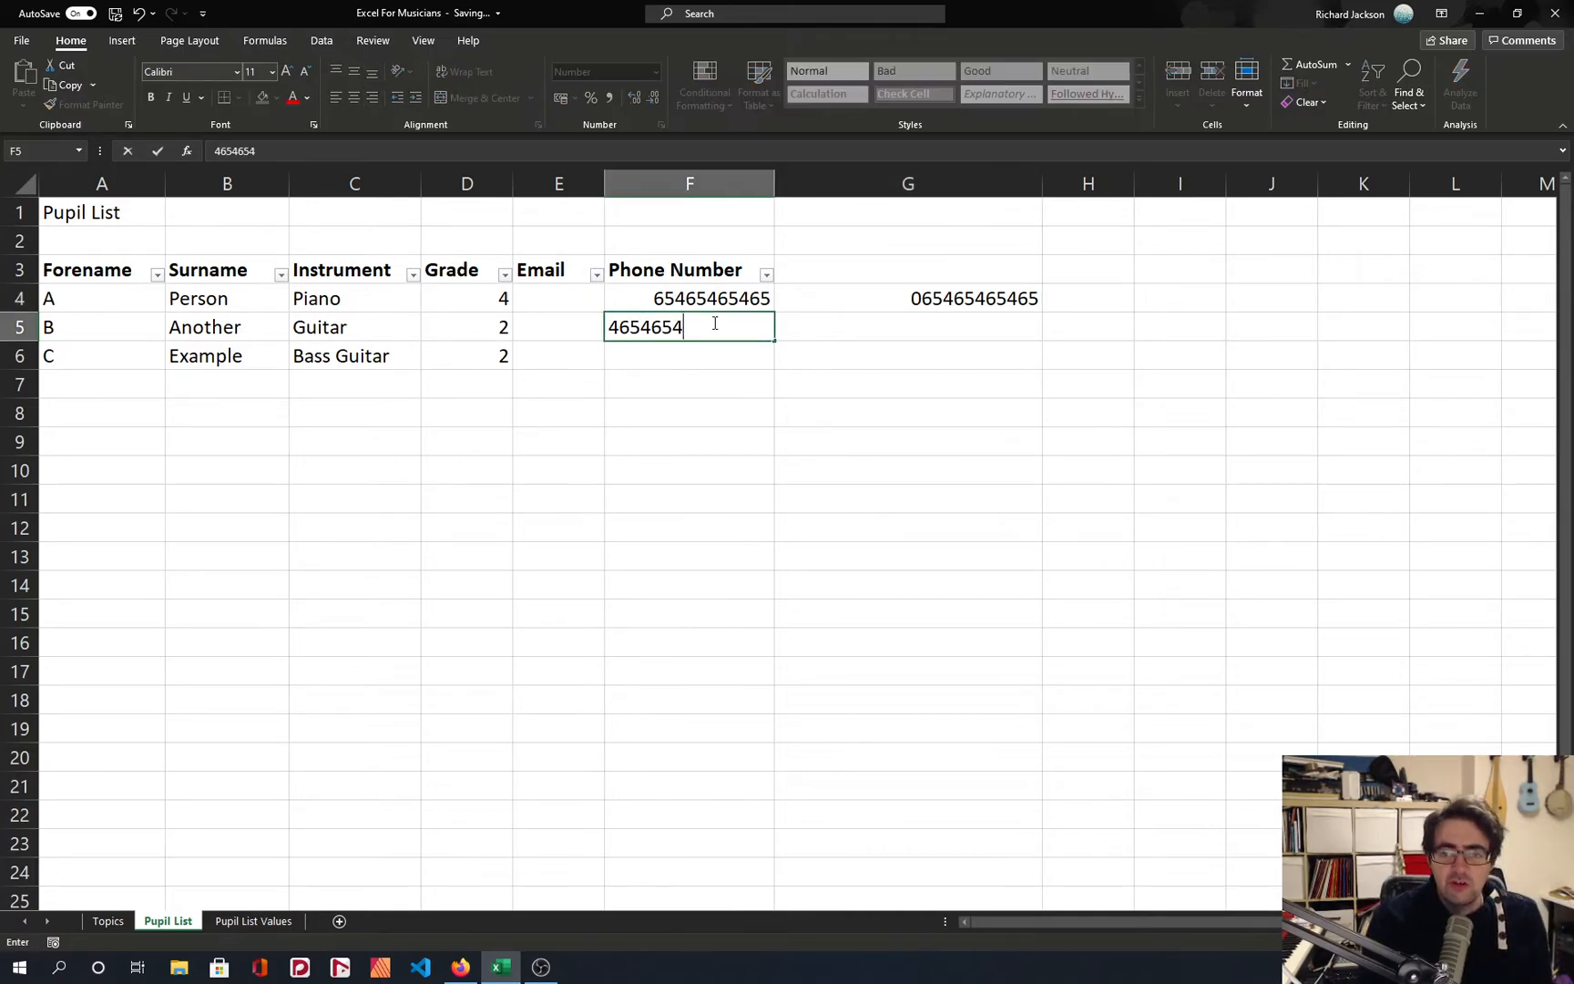
{"action": "key", "text": "Return"}
{"action": "type", "text": "65465465"}
{"action": "key", "text": "Return"}
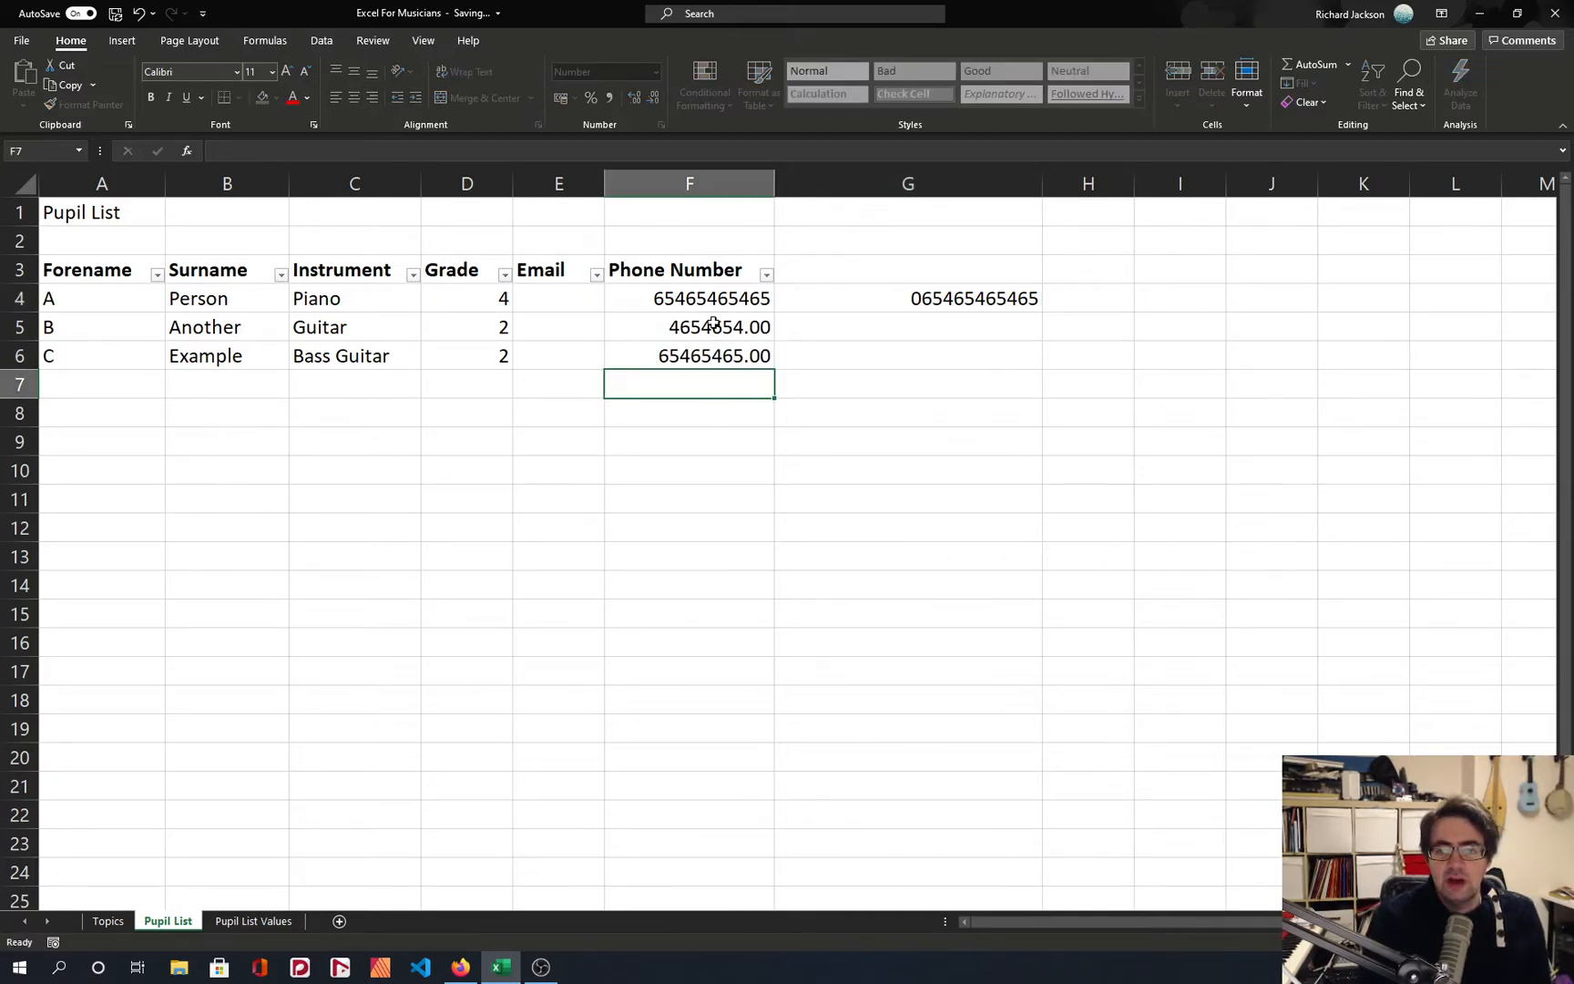
{"action": "key", "text": "Up"}
Copy the leading-zero formula from G4 into G5 and G6, and copy the Phone Number header from F3 into G3.
{"action": "left_click", "coordinate": [964, 298]}
{"action": "key", "text": "ctrl+c"}
{"action": "left_click", "coordinate": [1002, 328]}
{"action": "key", "text": "ctrl+v"}
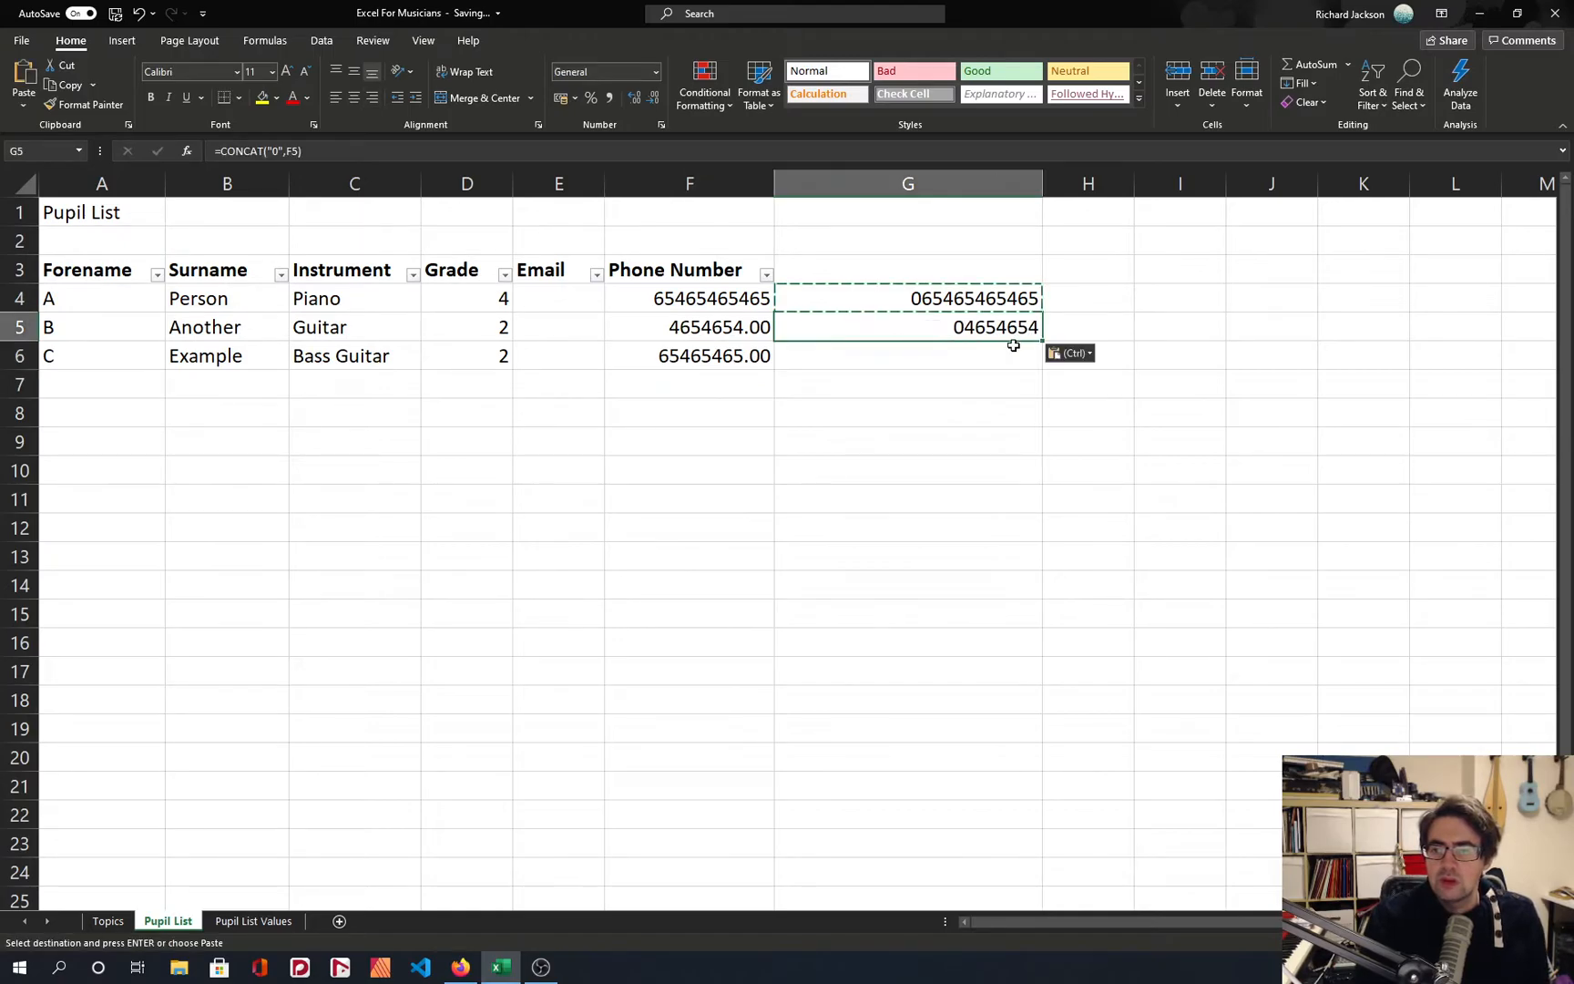
{"action": "left_click", "coordinate": [1013, 356]}
{"action": "key", "text": "ctrl+v"}
{"action": "left_click", "coordinate": [1011, 307]}
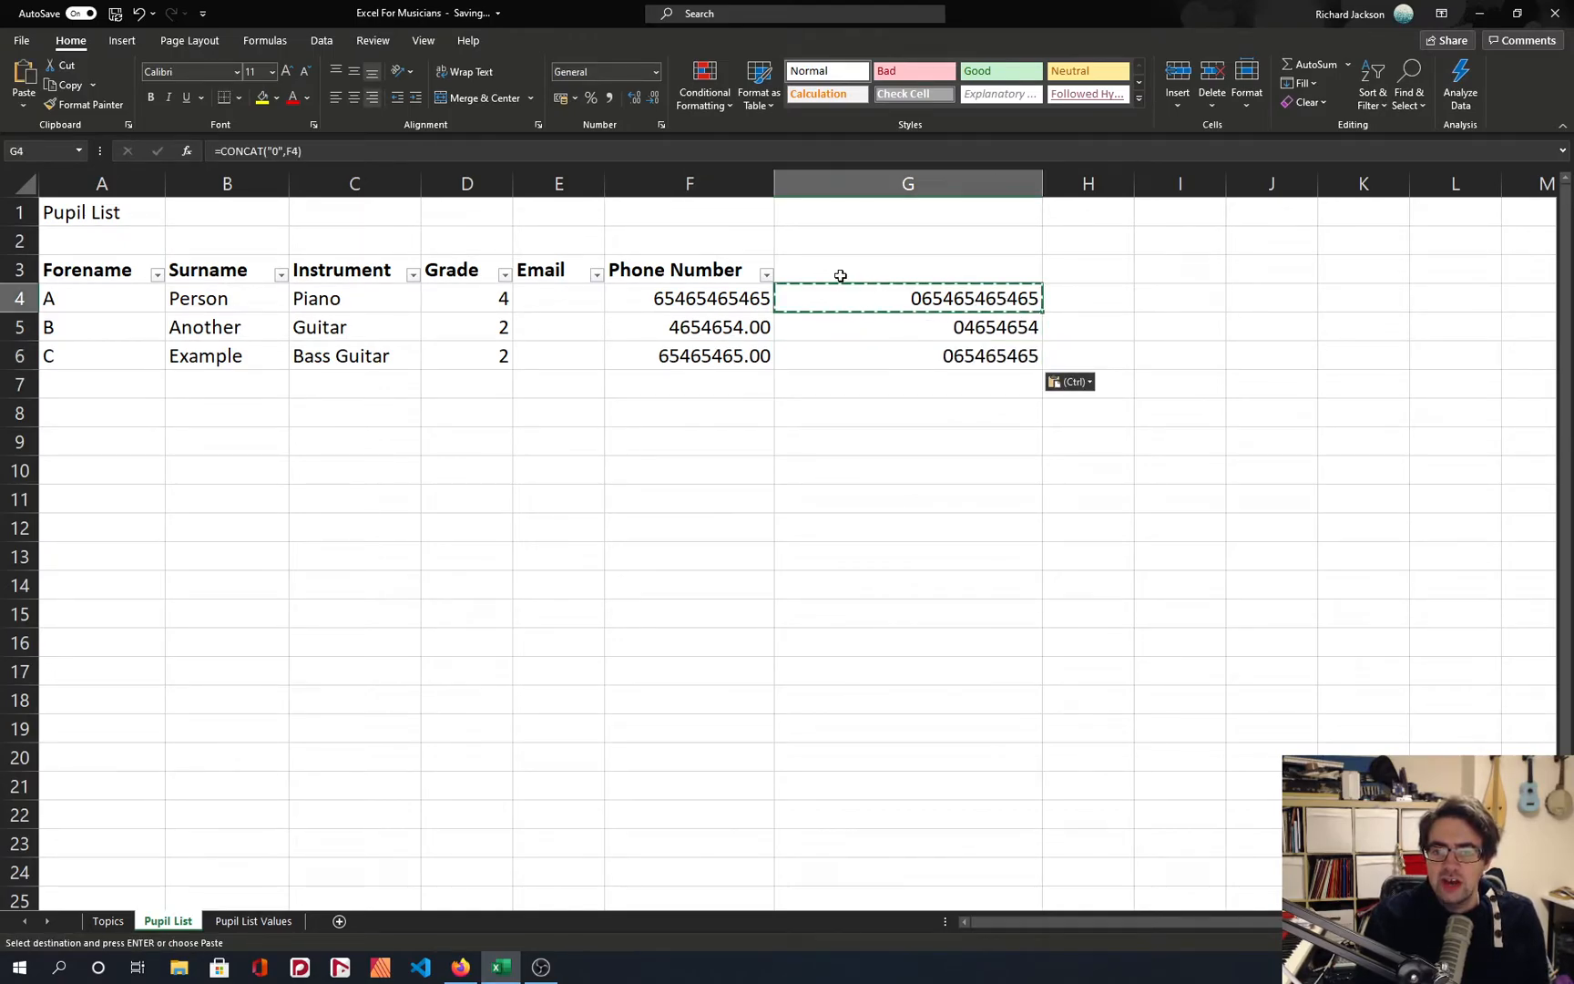
{"action": "key", "text": "Escape"}
{"action": "left_click", "coordinate": [739, 270]}
{"action": "left_click_drag", "start_coordinate": [772, 284], "coordinate": [1038, 288]}
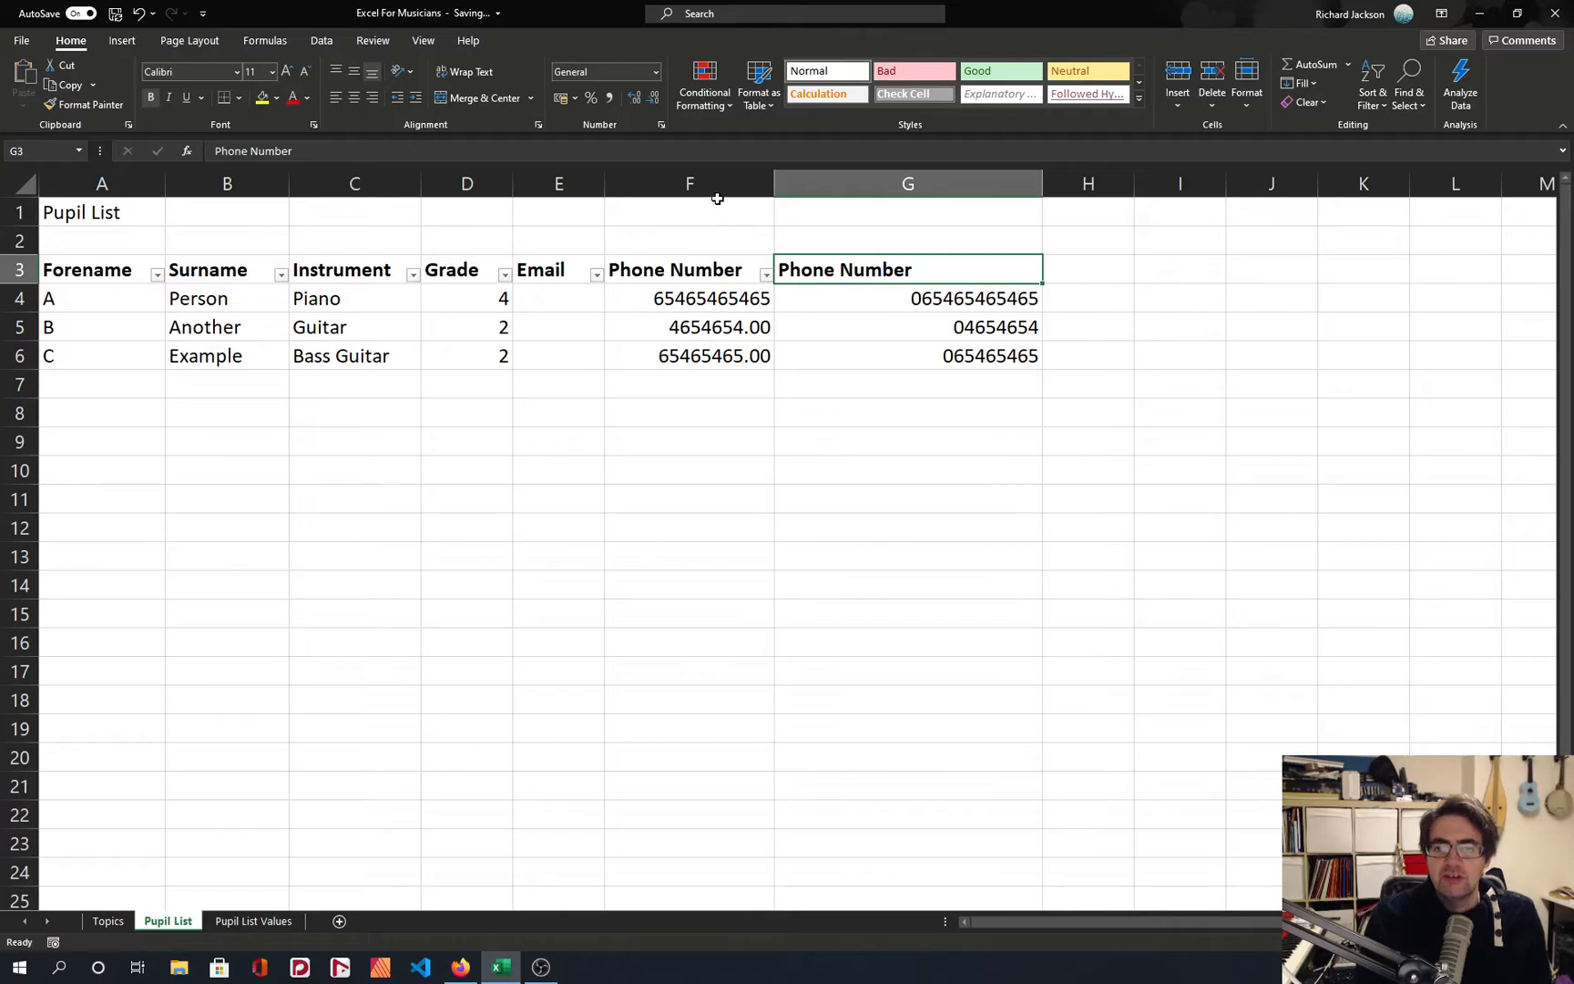
Hide column F, which holds the phone numbers without leading zeros.
{"action": "left_click", "coordinate": [711, 183]}
{"action": "right_click", "coordinate": [711, 183]}
{"action": "left_click", "coordinate": [776, 440]}
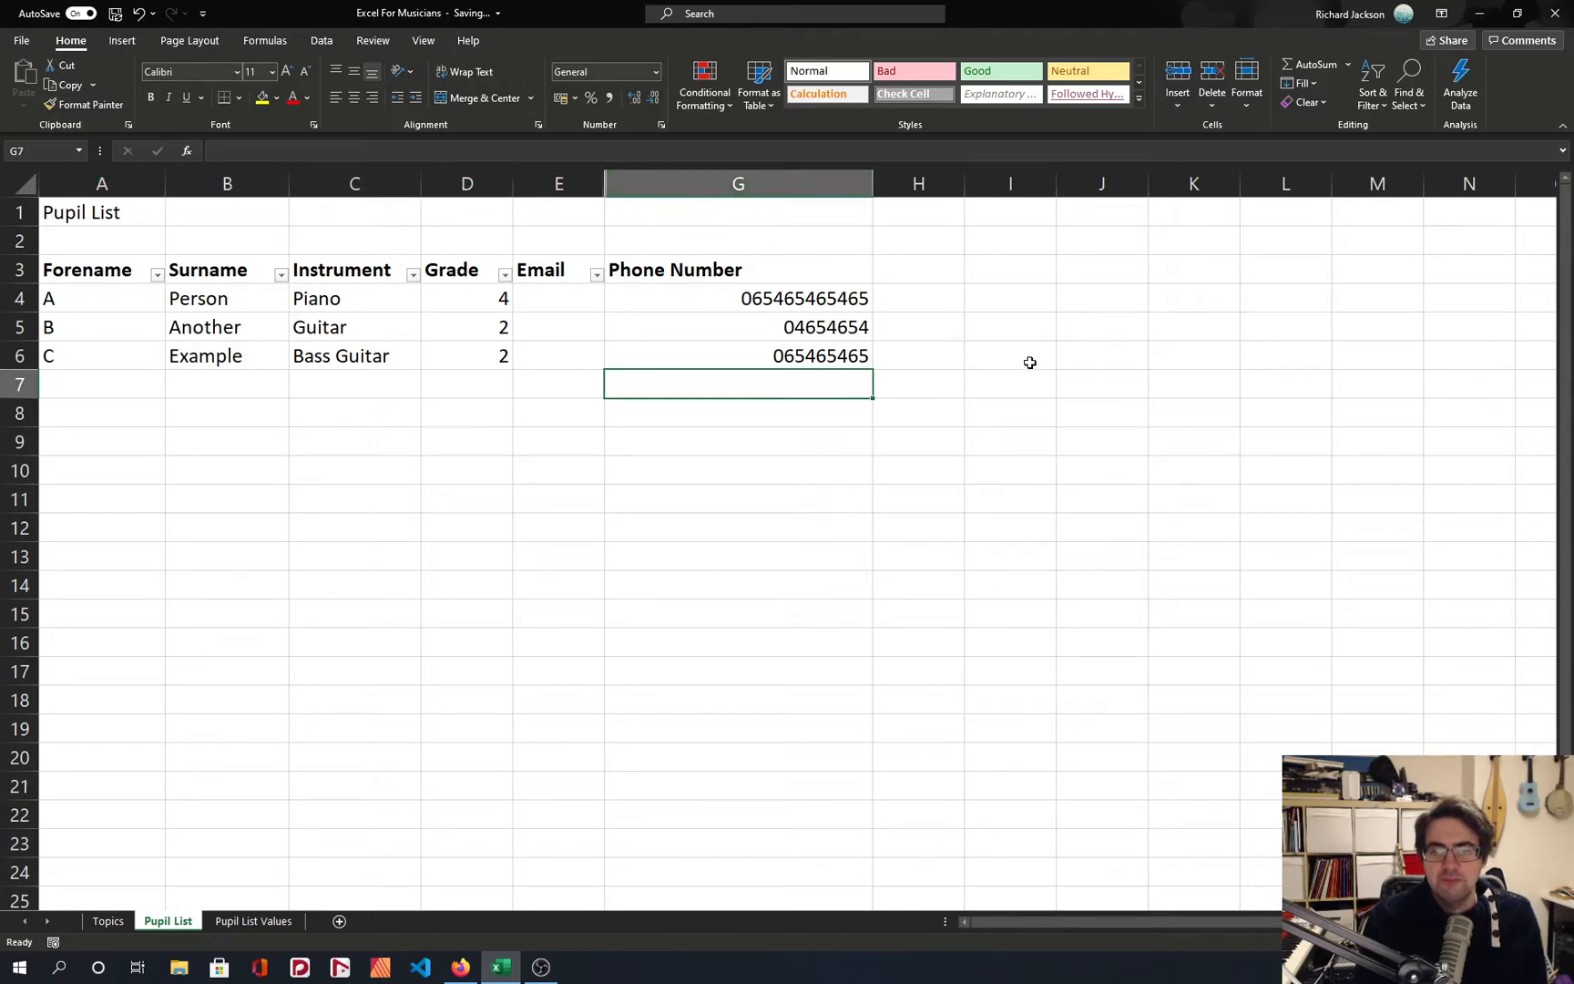
Undo the hiding of column F and apply Unhide to that column.
{"action": "key", "text": "ctrl+z"}
{"action": "left_click", "coordinate": [806, 297]}
{"action": "left_click", "coordinate": [702, 247]}
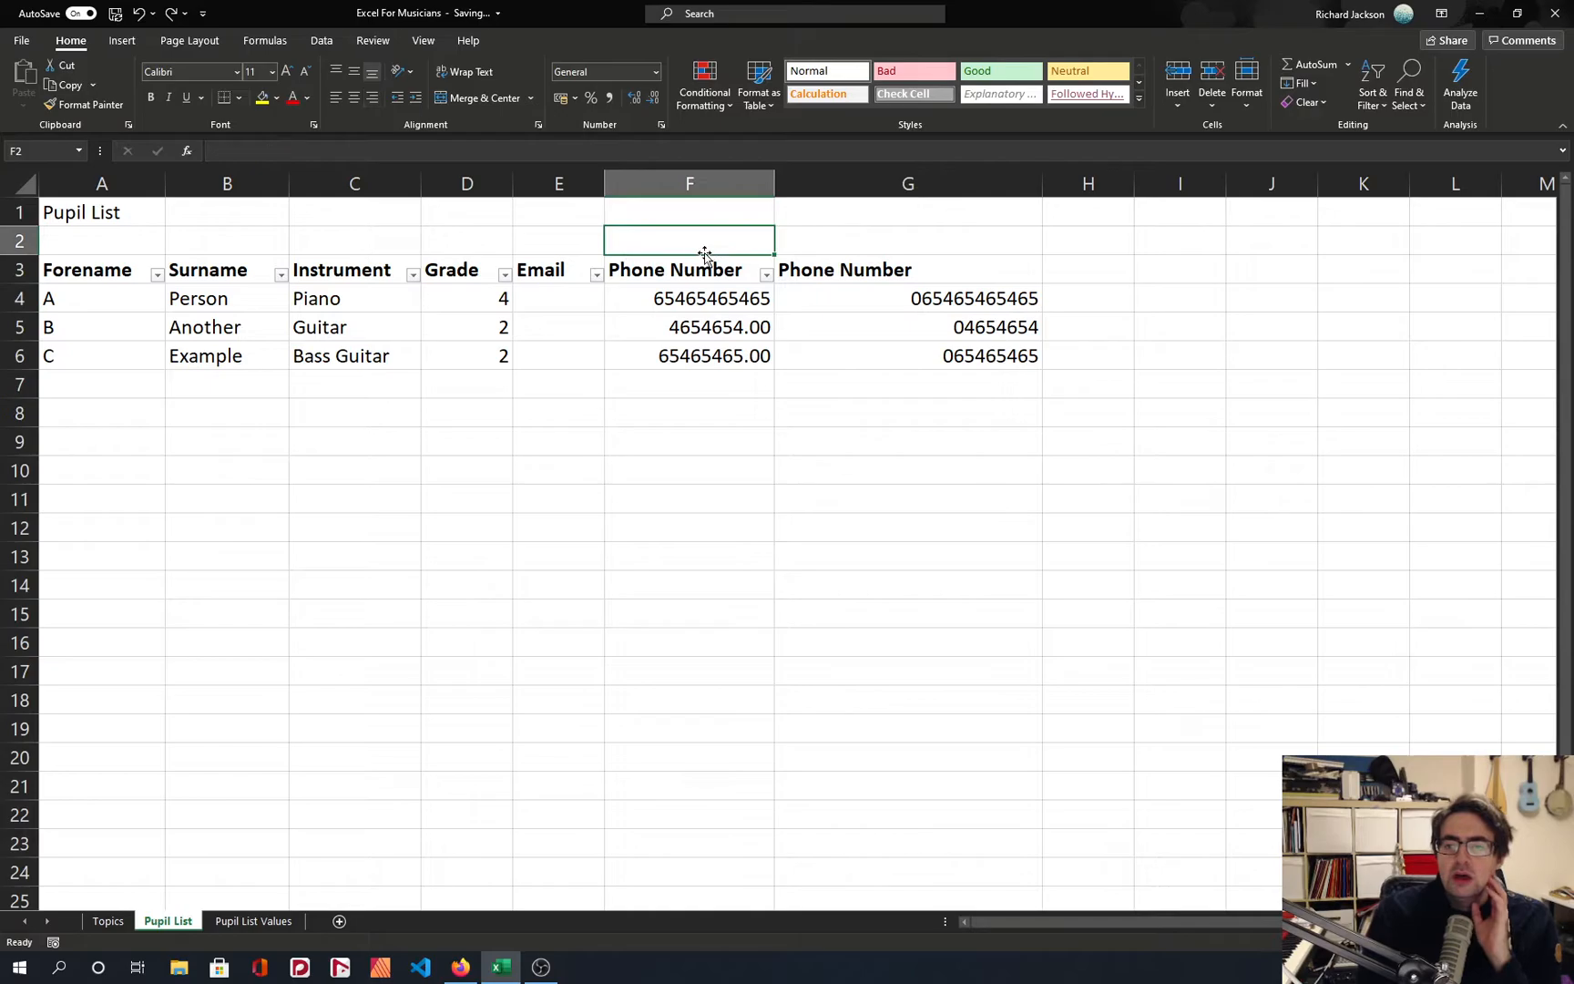
{"action": "left_click", "coordinate": [689, 183]}
{"action": "right_click", "coordinate": [681, 190]}
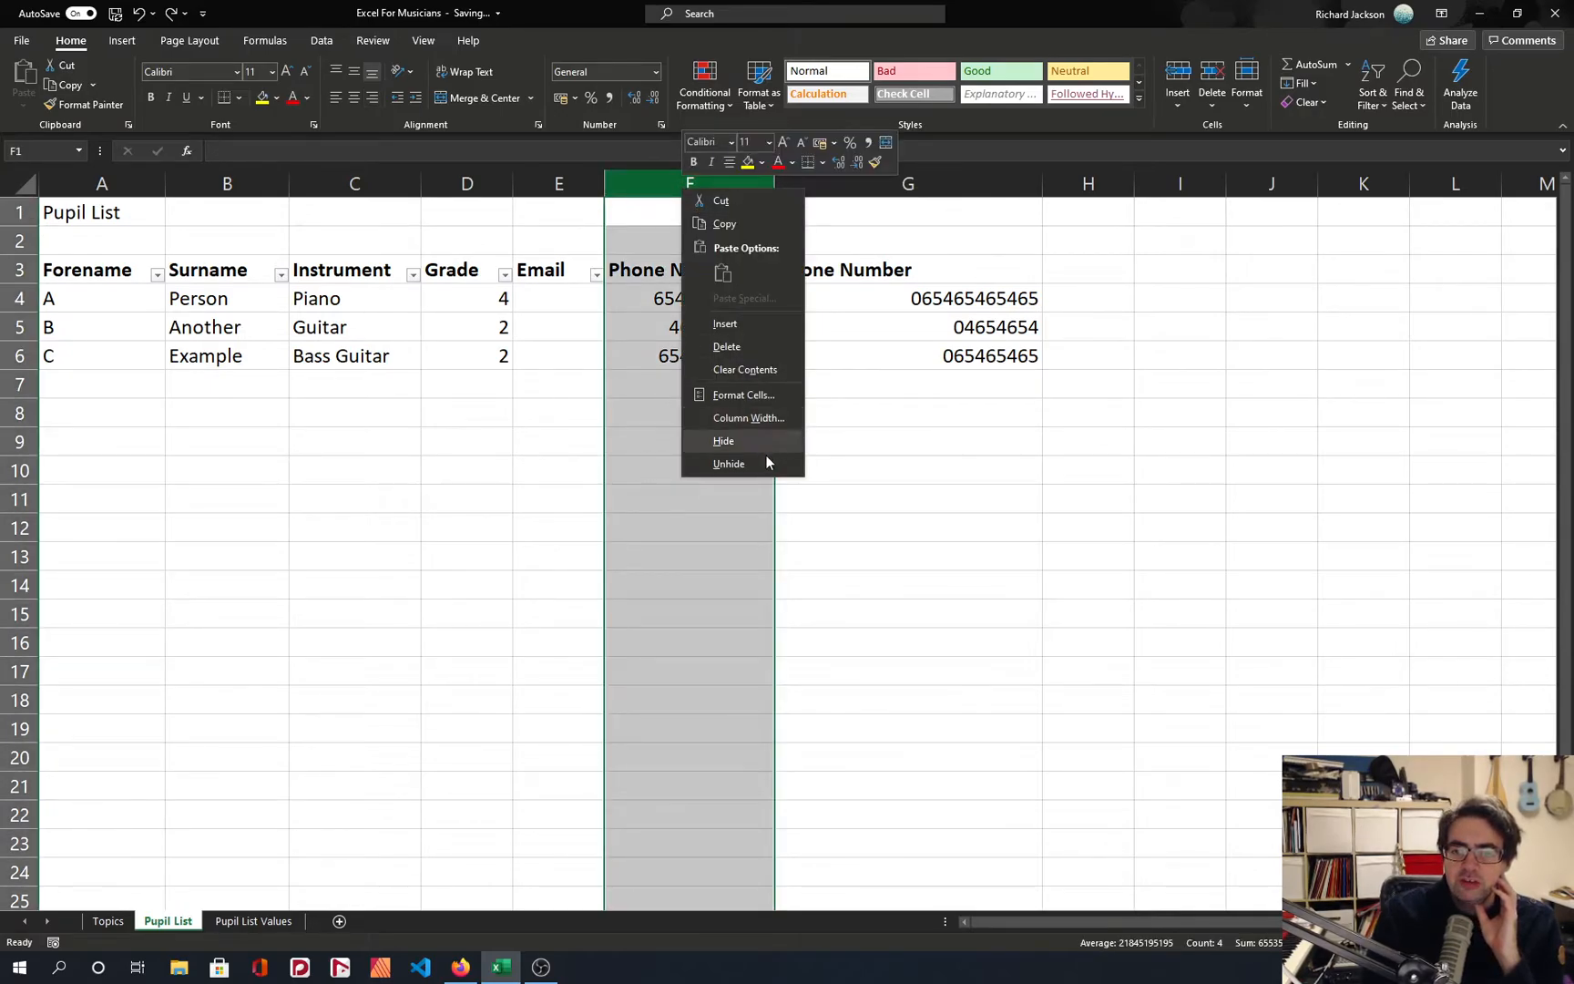
{"action": "left_click", "coordinate": [729, 464]}
Change the G3 header to "Phone Number w leading 0" and autofit column G.
{"action": "left_click", "coordinate": [874, 280]}
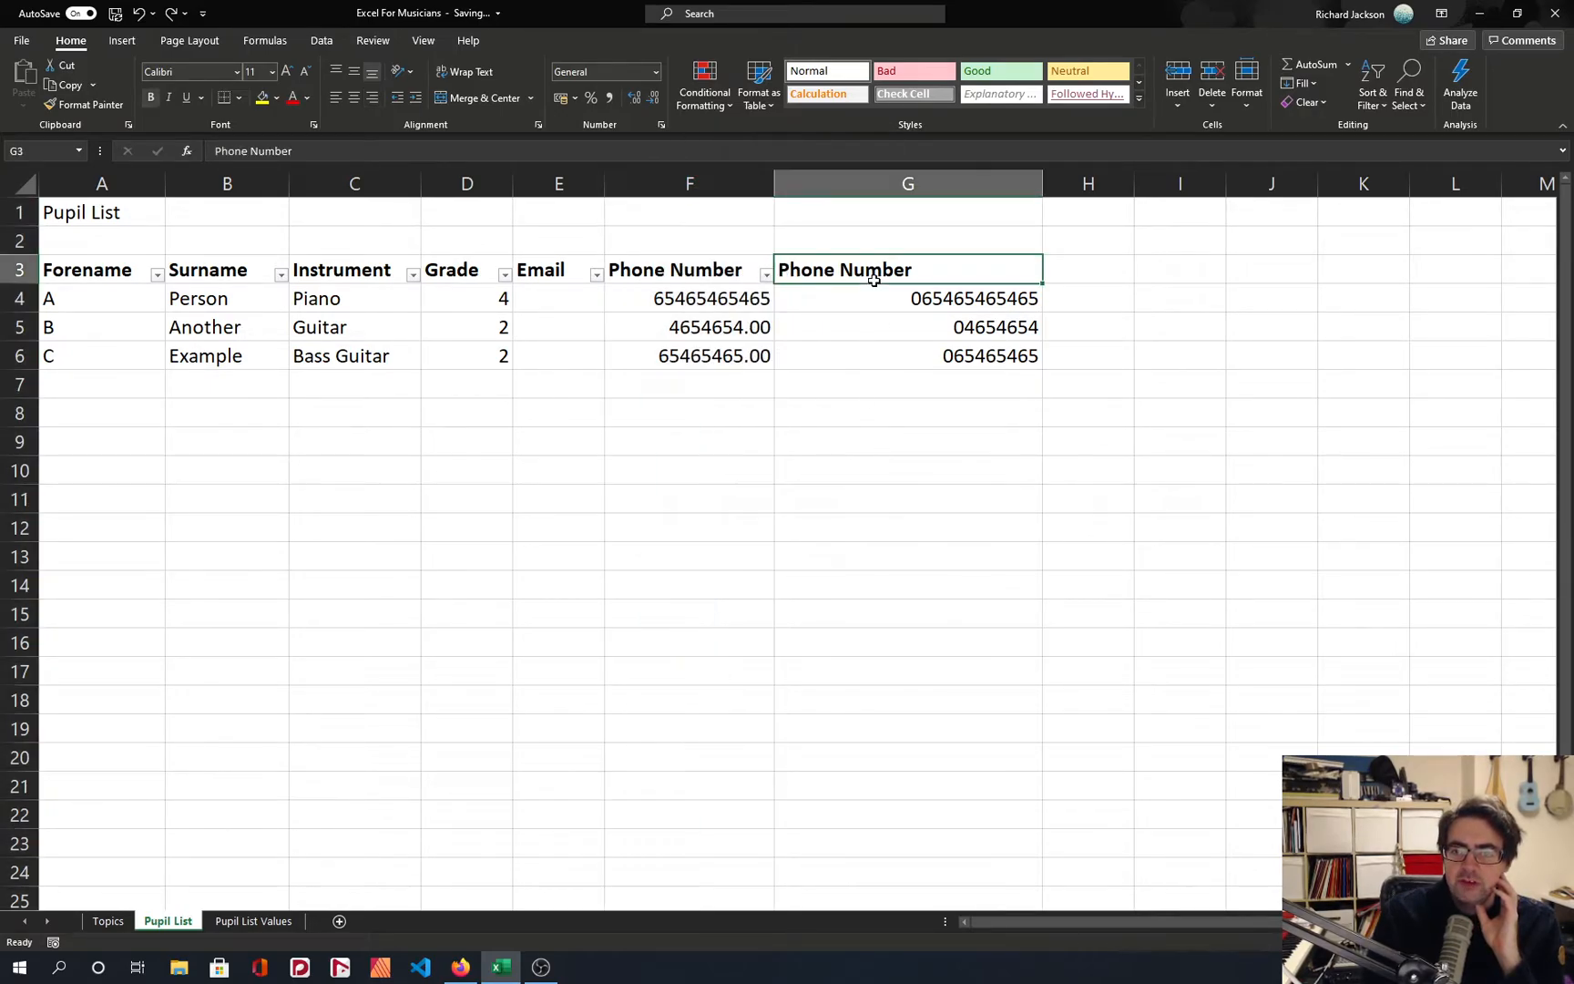
{"action": "key", "text": "F2"}
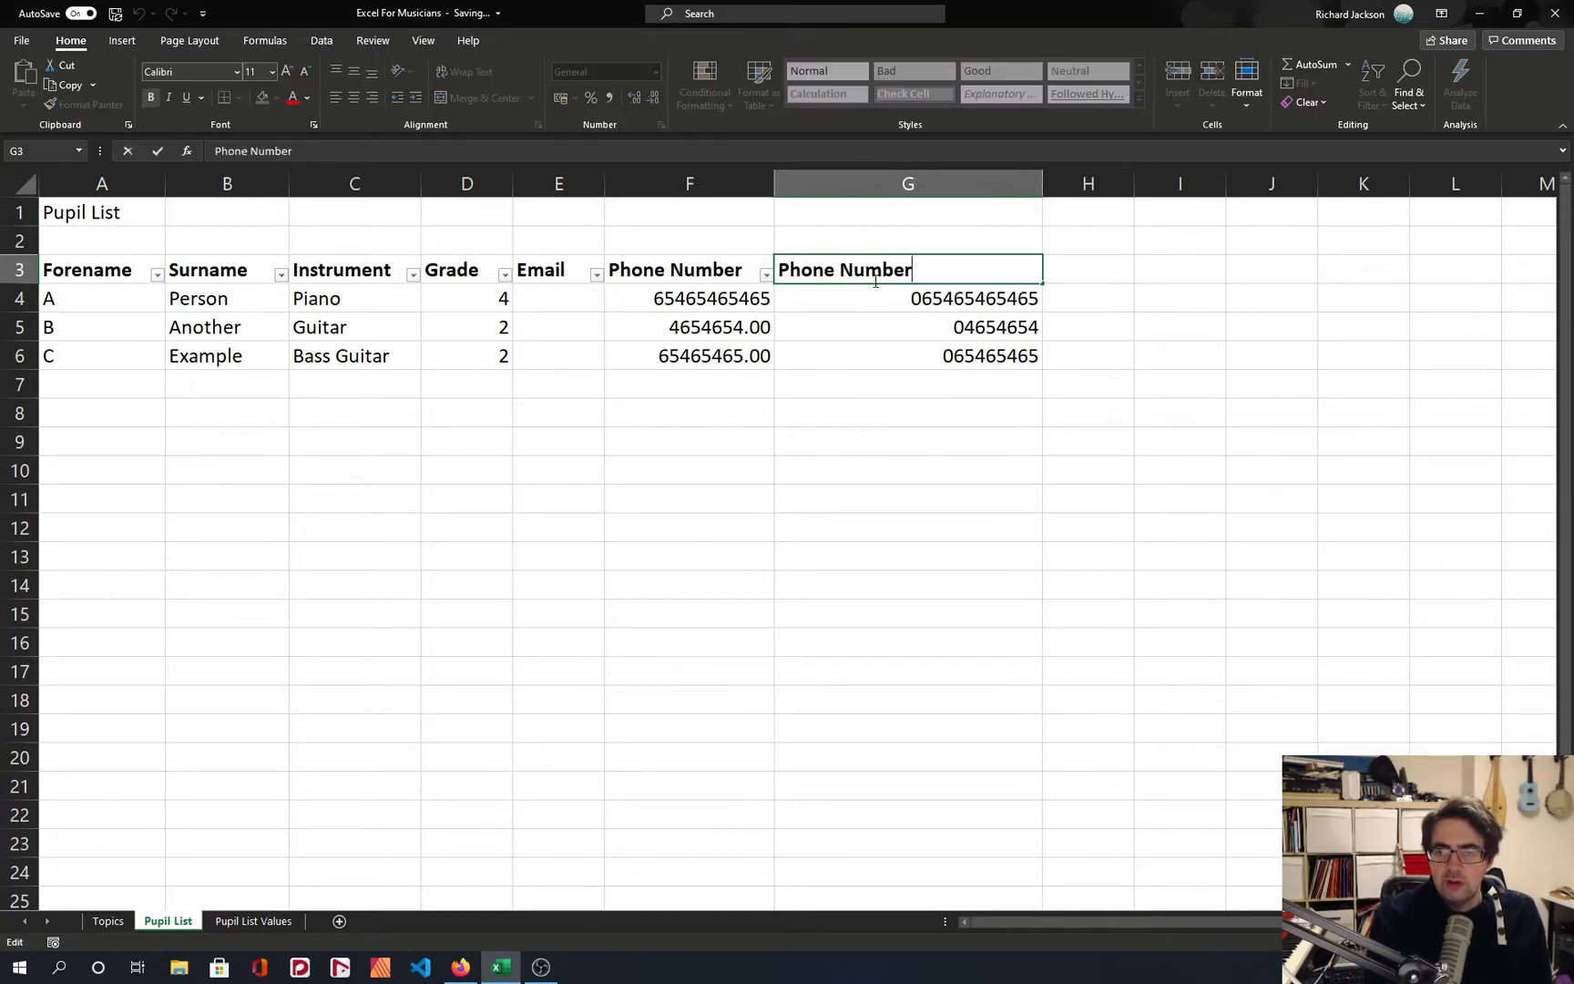
{"action": "type", "text": "W"}
{"action": "key", "text": "BackSpace"}
{"action": "type", "text": "w"}
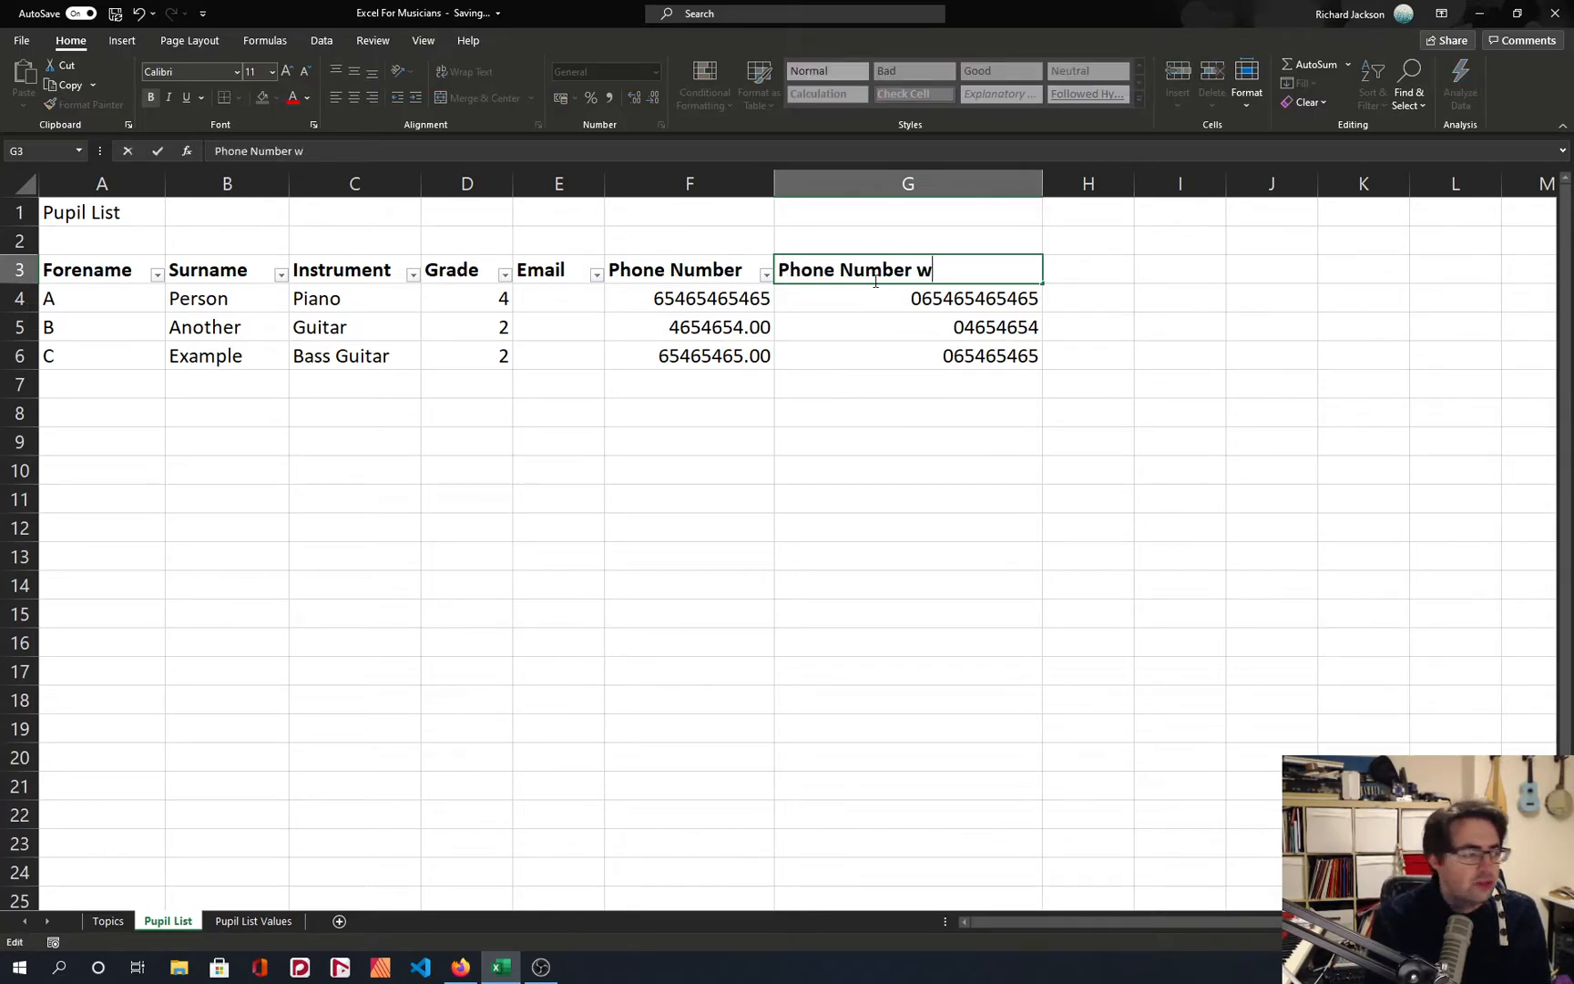
{"action": "type", "text": " leading"}
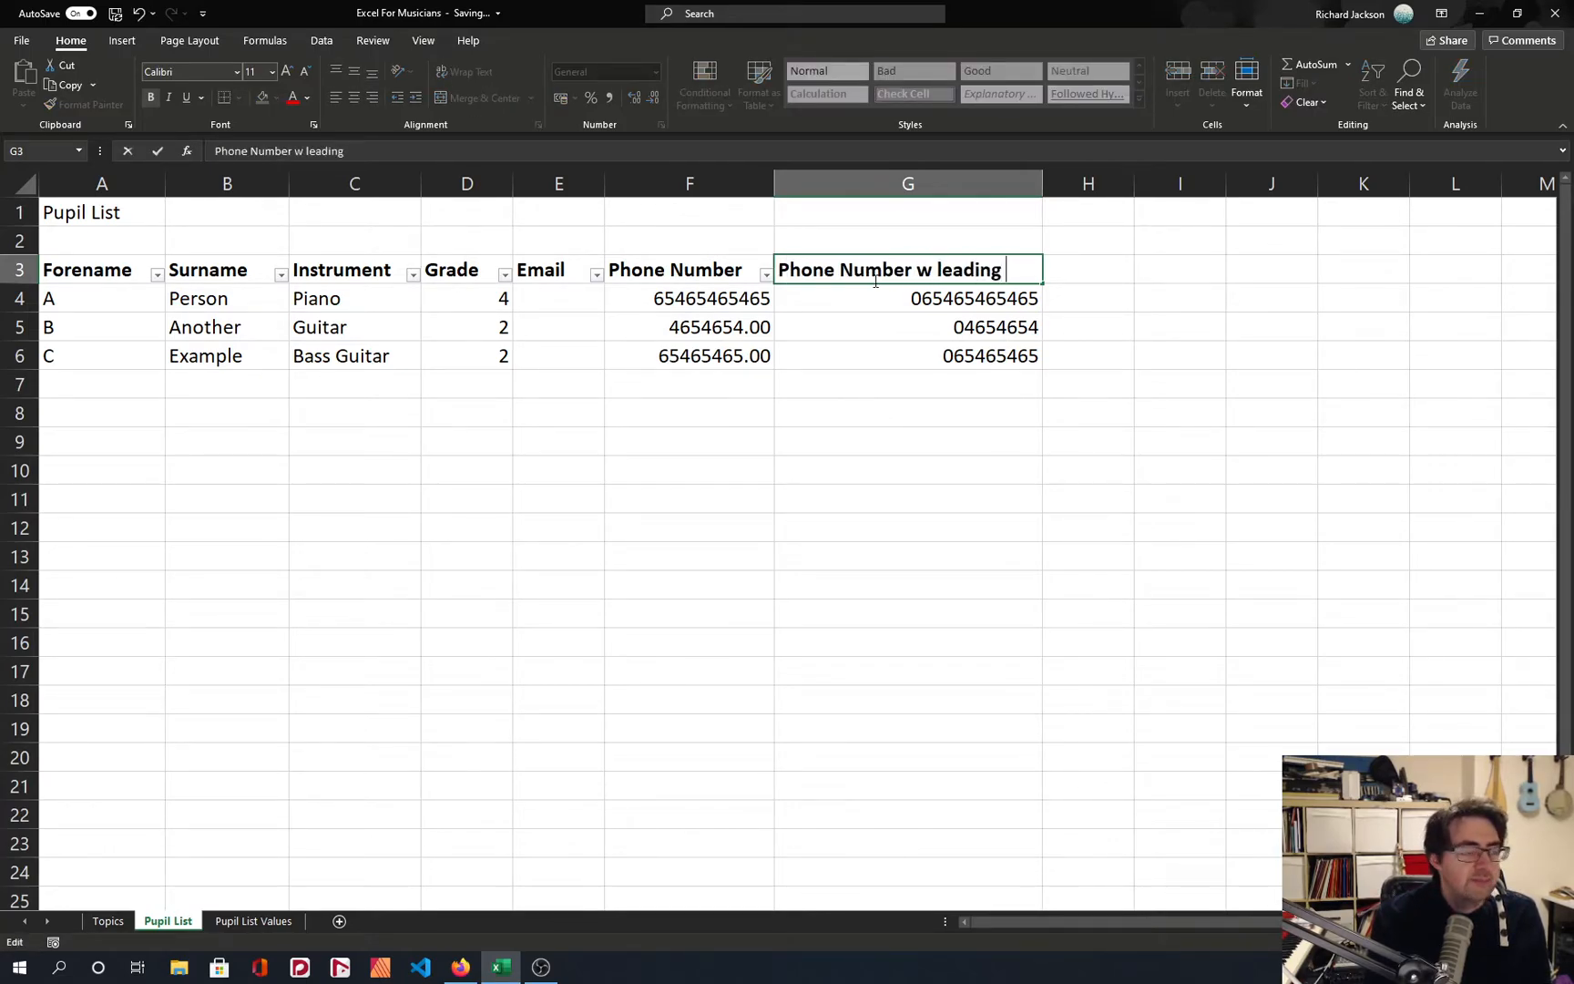
{"action": "key", "text": "Return"}
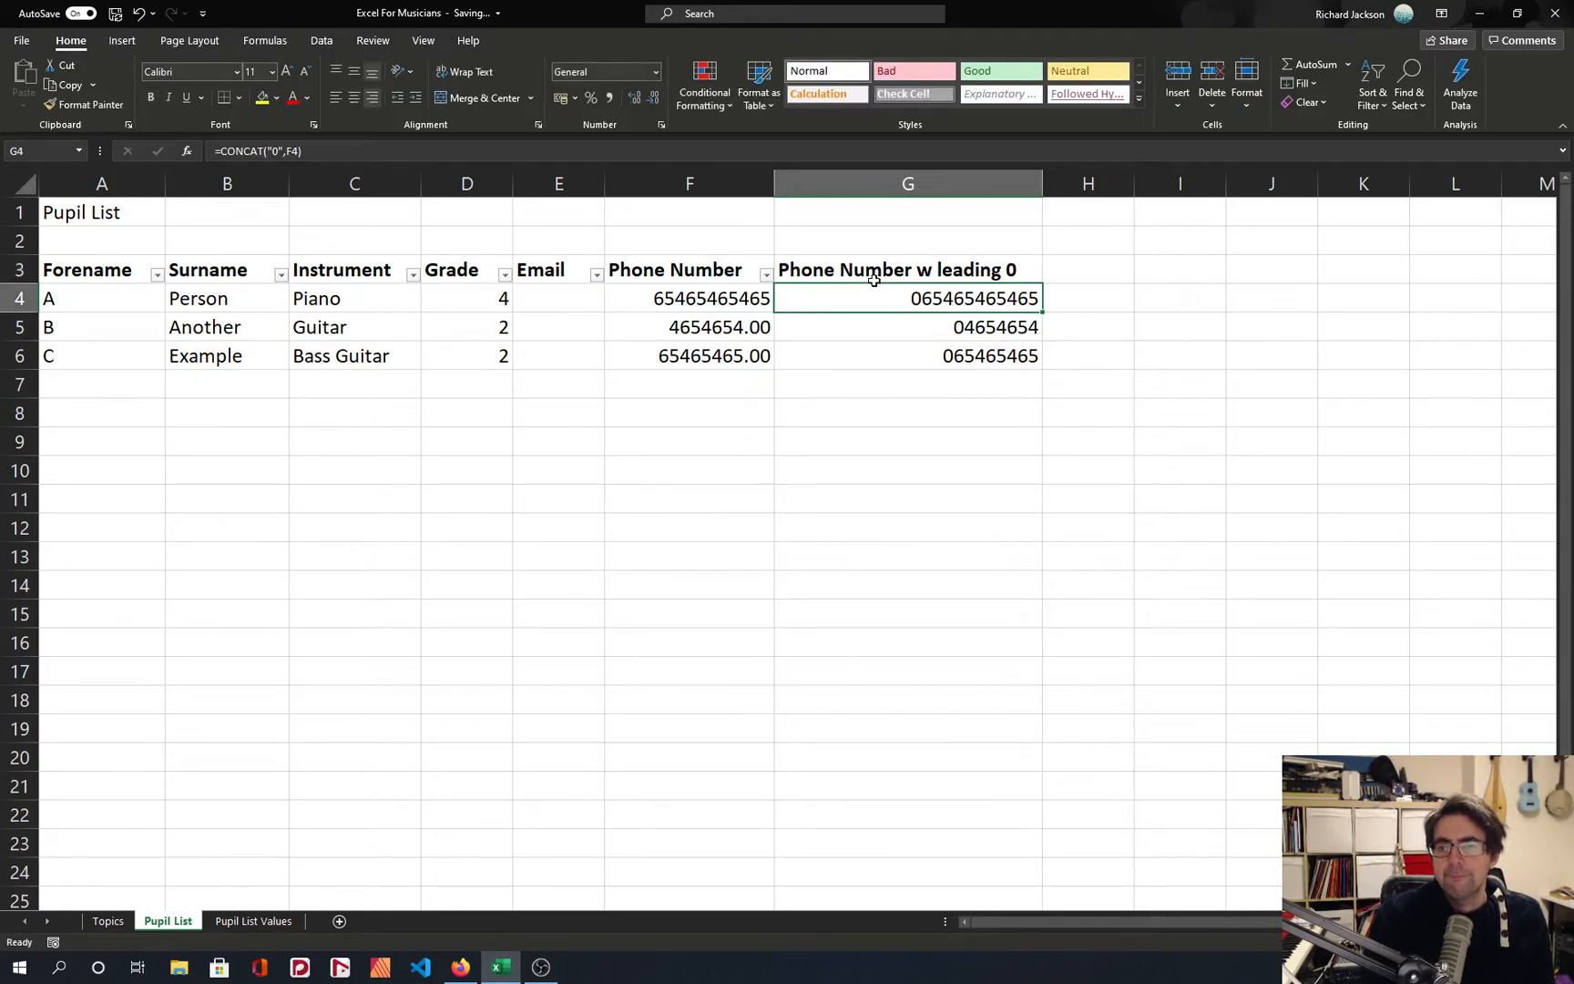
{"action": "double_click", "coordinate": [1043, 183]}
{"action": "left_click", "coordinate": [1033, 312]}
Reapply the header filters across A3:G3 so they include the leading-zero phone number column.
{"action": "left_click", "coordinate": [665, 276]}
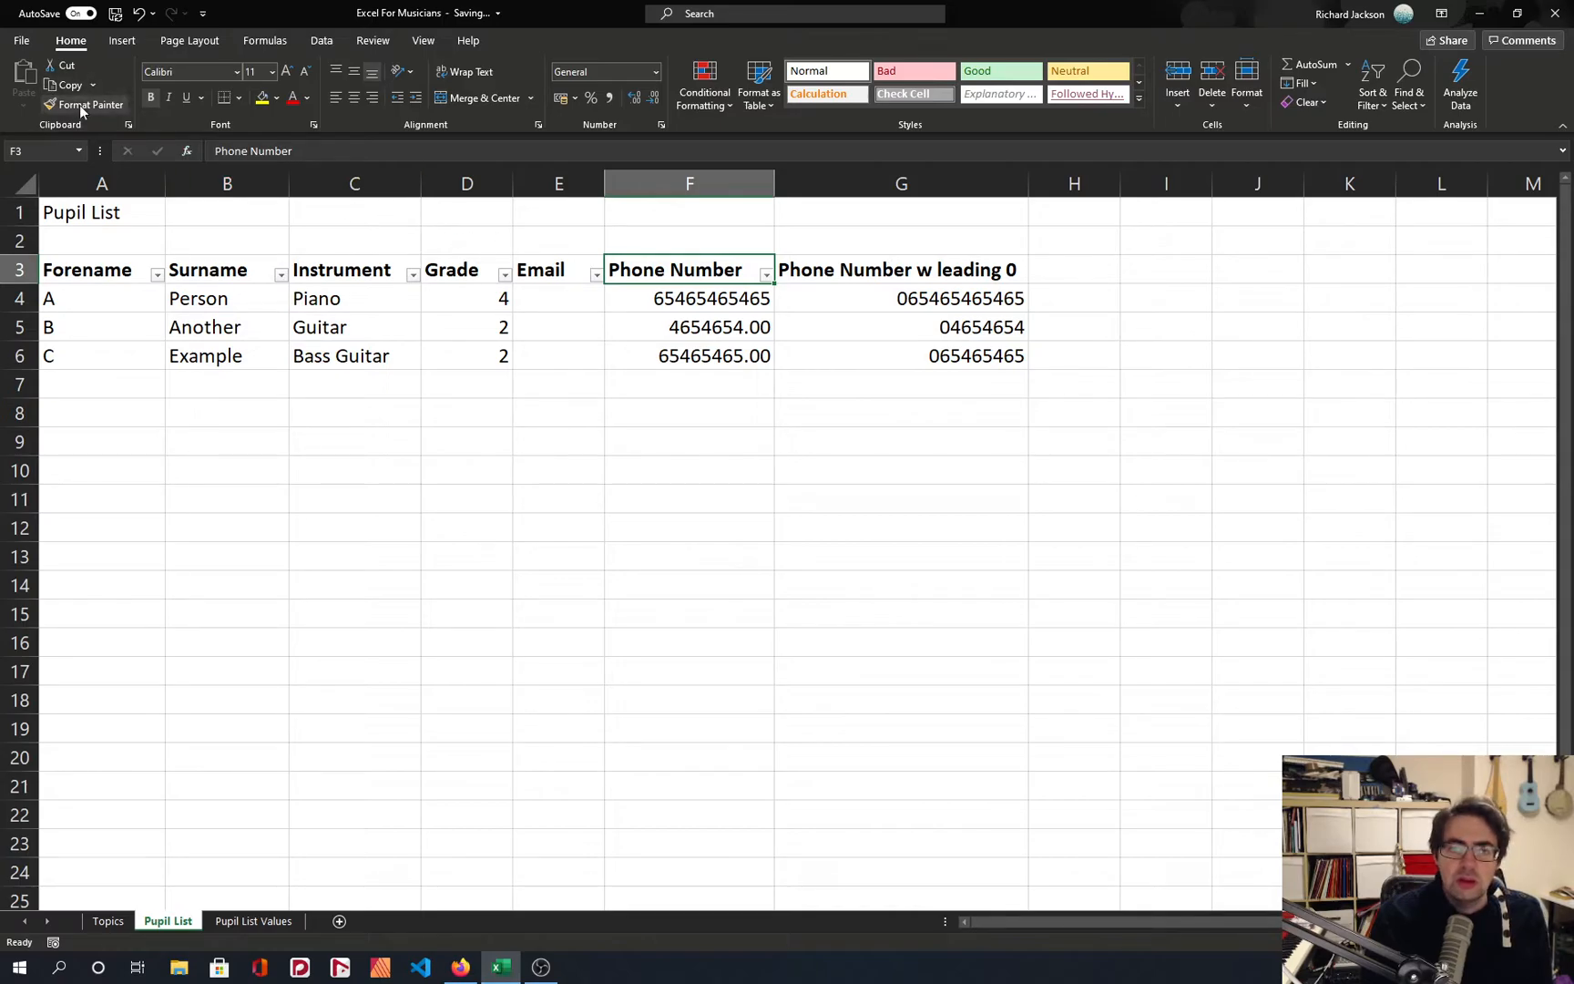
{"action": "left_click_drag", "start_coordinate": [127, 270], "coordinate": [850, 269]}
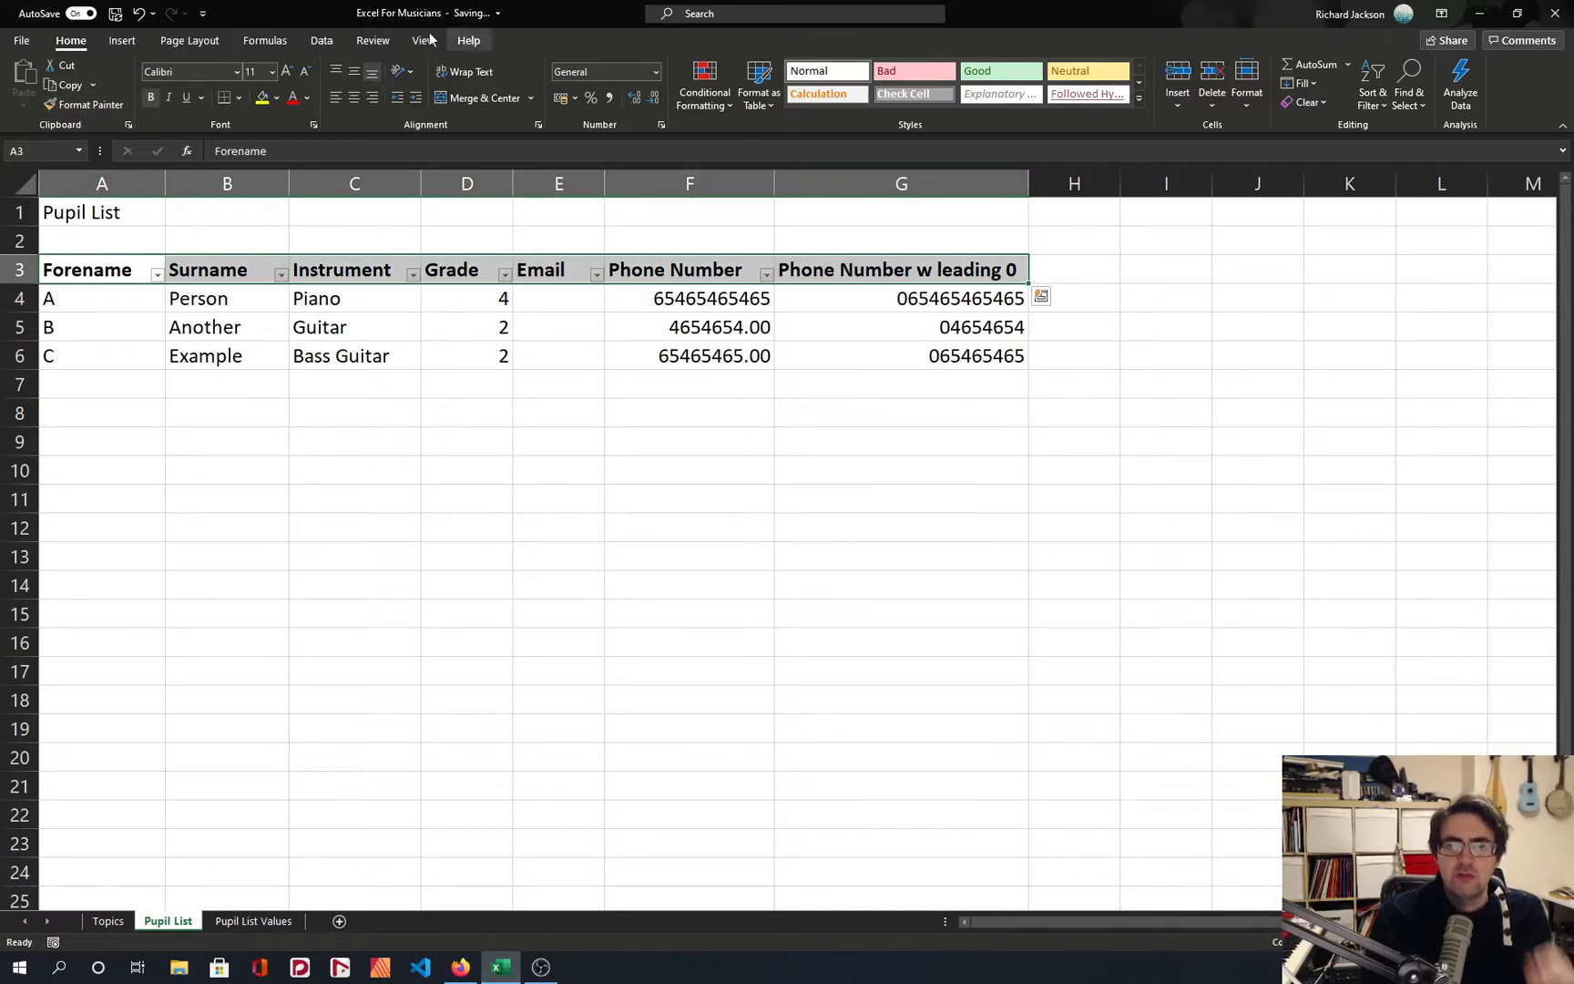
{"action": "left_click", "coordinate": [321, 40]}
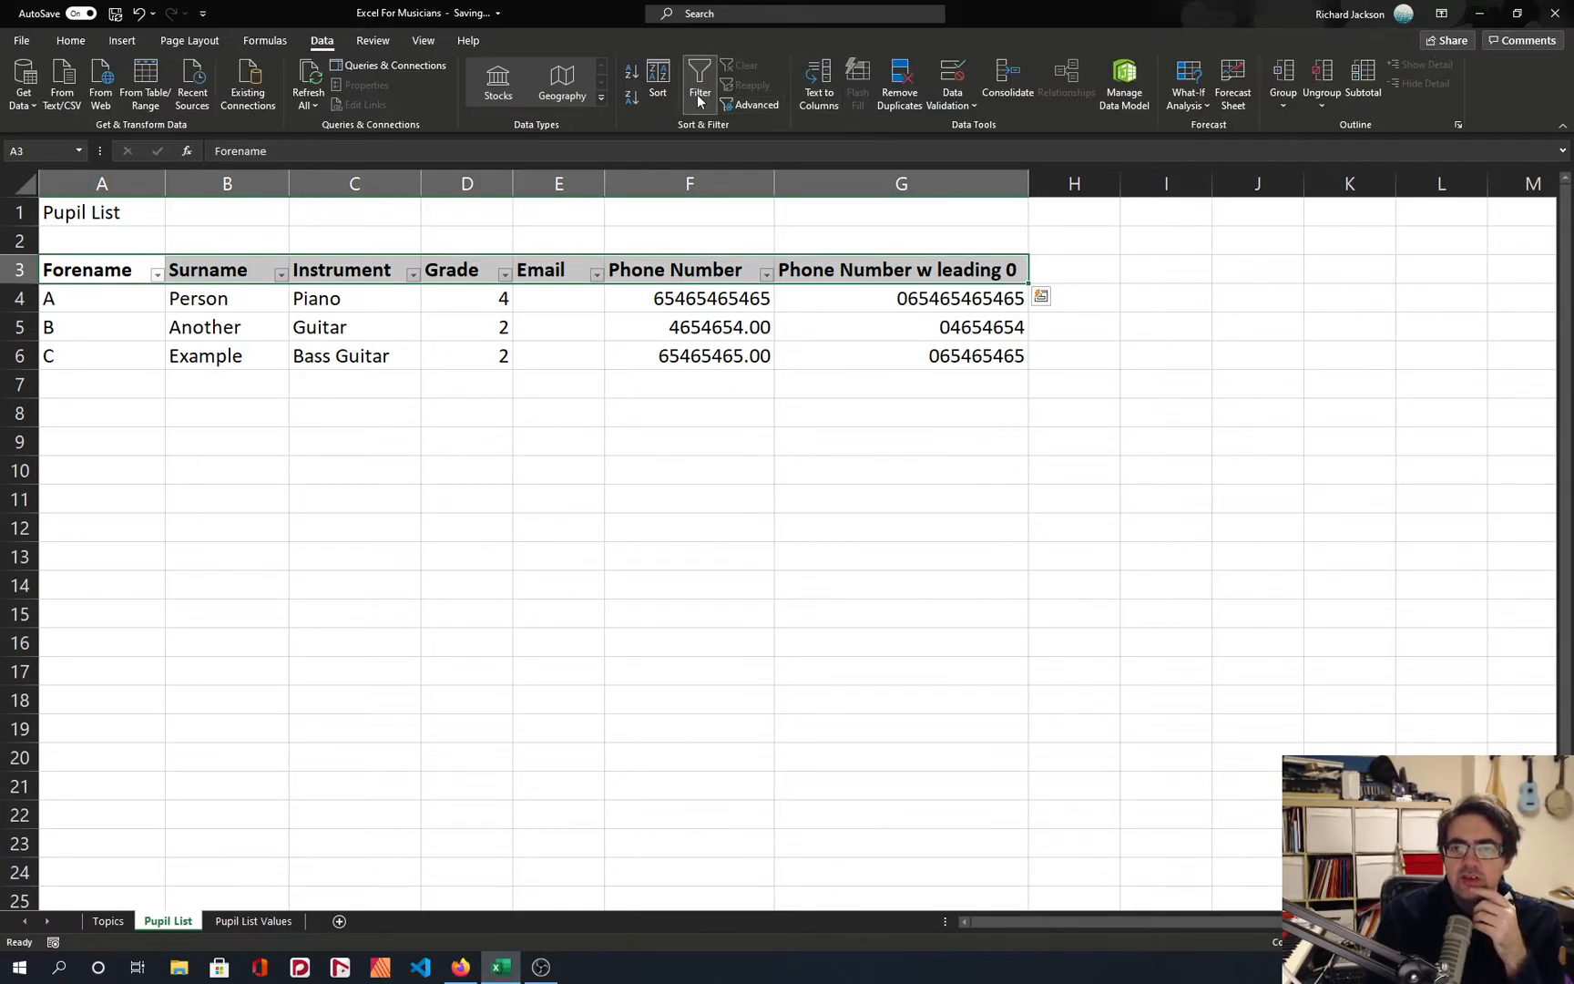
Add a DOB column header in cell H3.
{"action": "left_click", "coordinate": [1063, 277]}
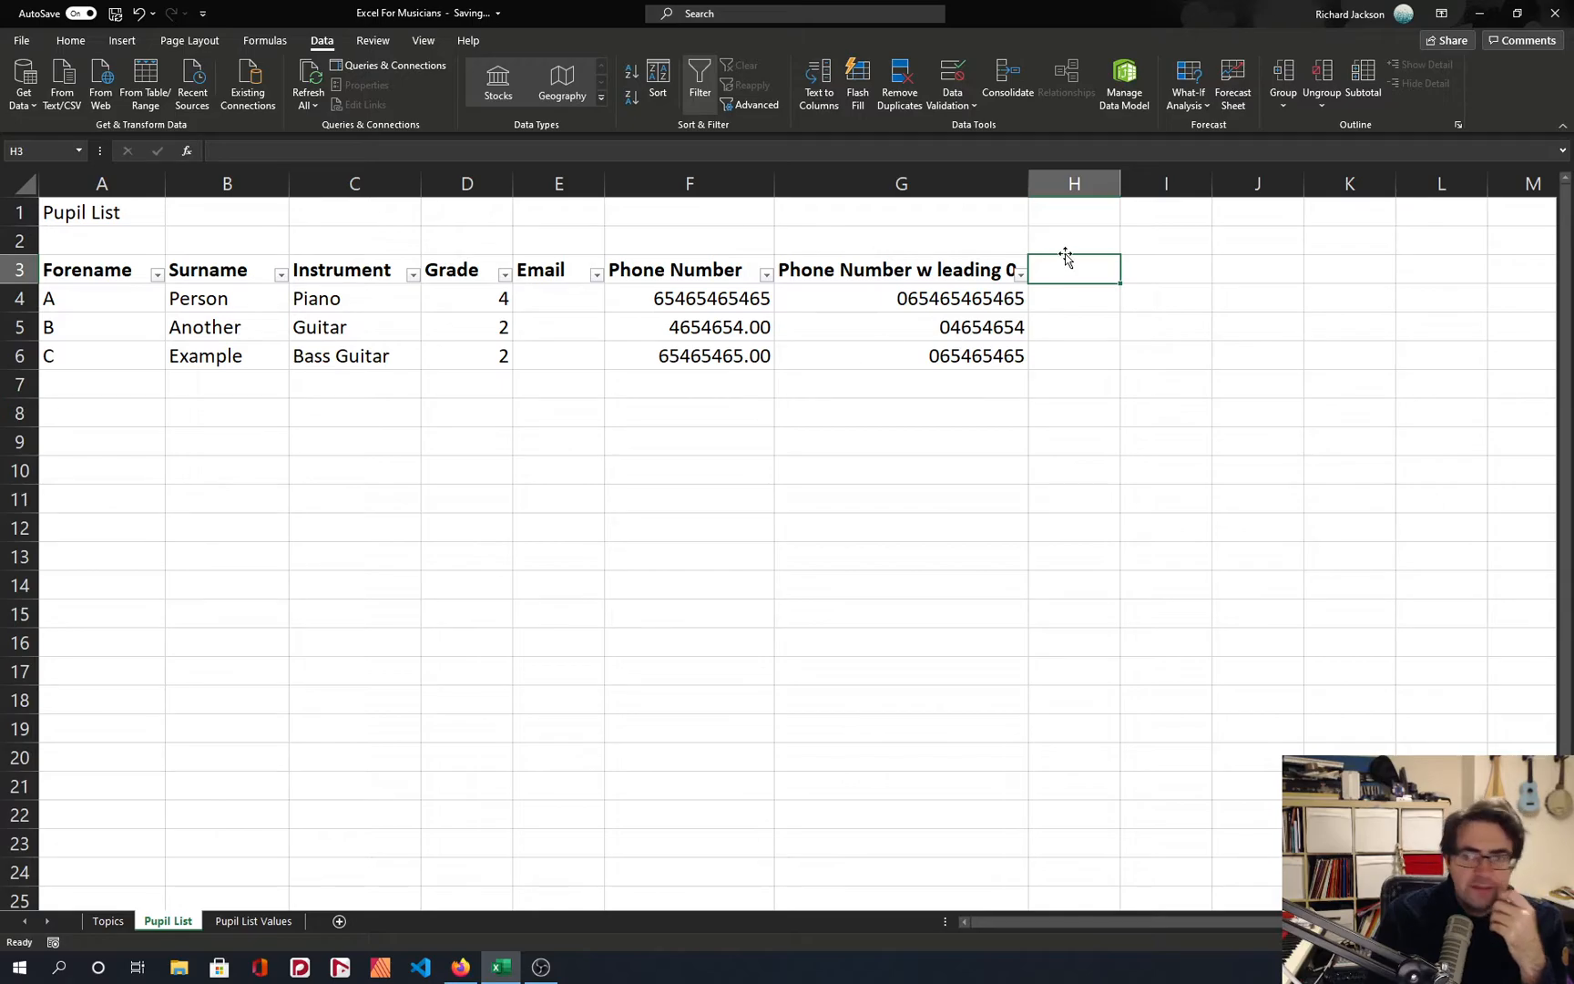
{"action": "type", "text": "DOB"}
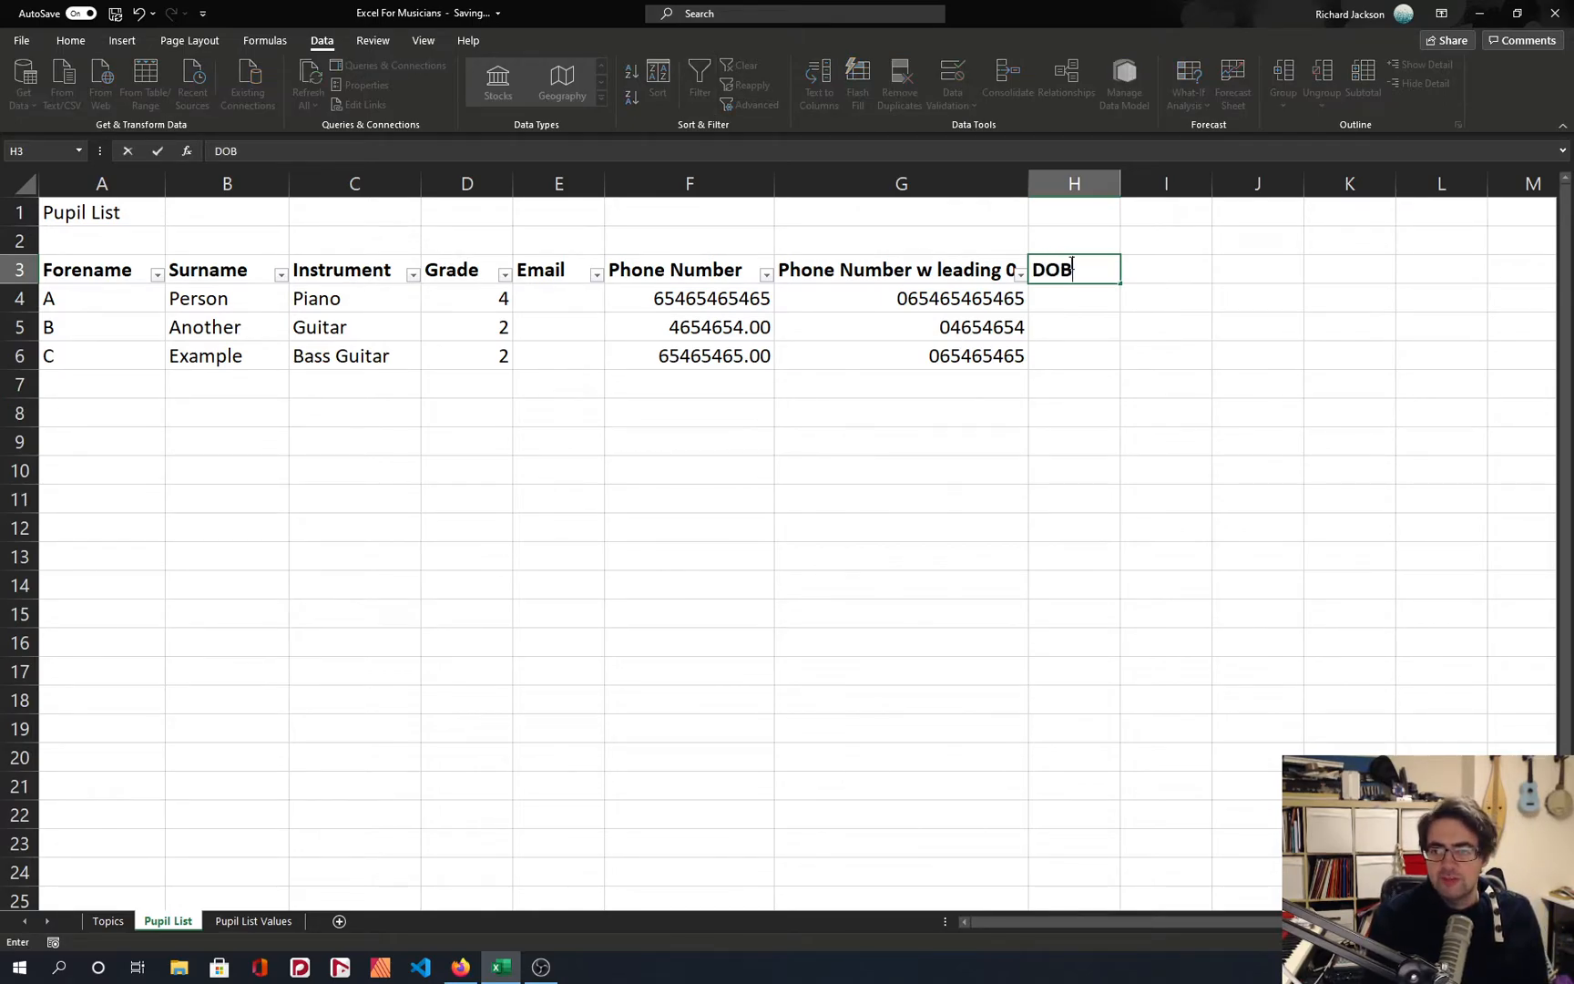
{"action": "key", "text": "Return"}
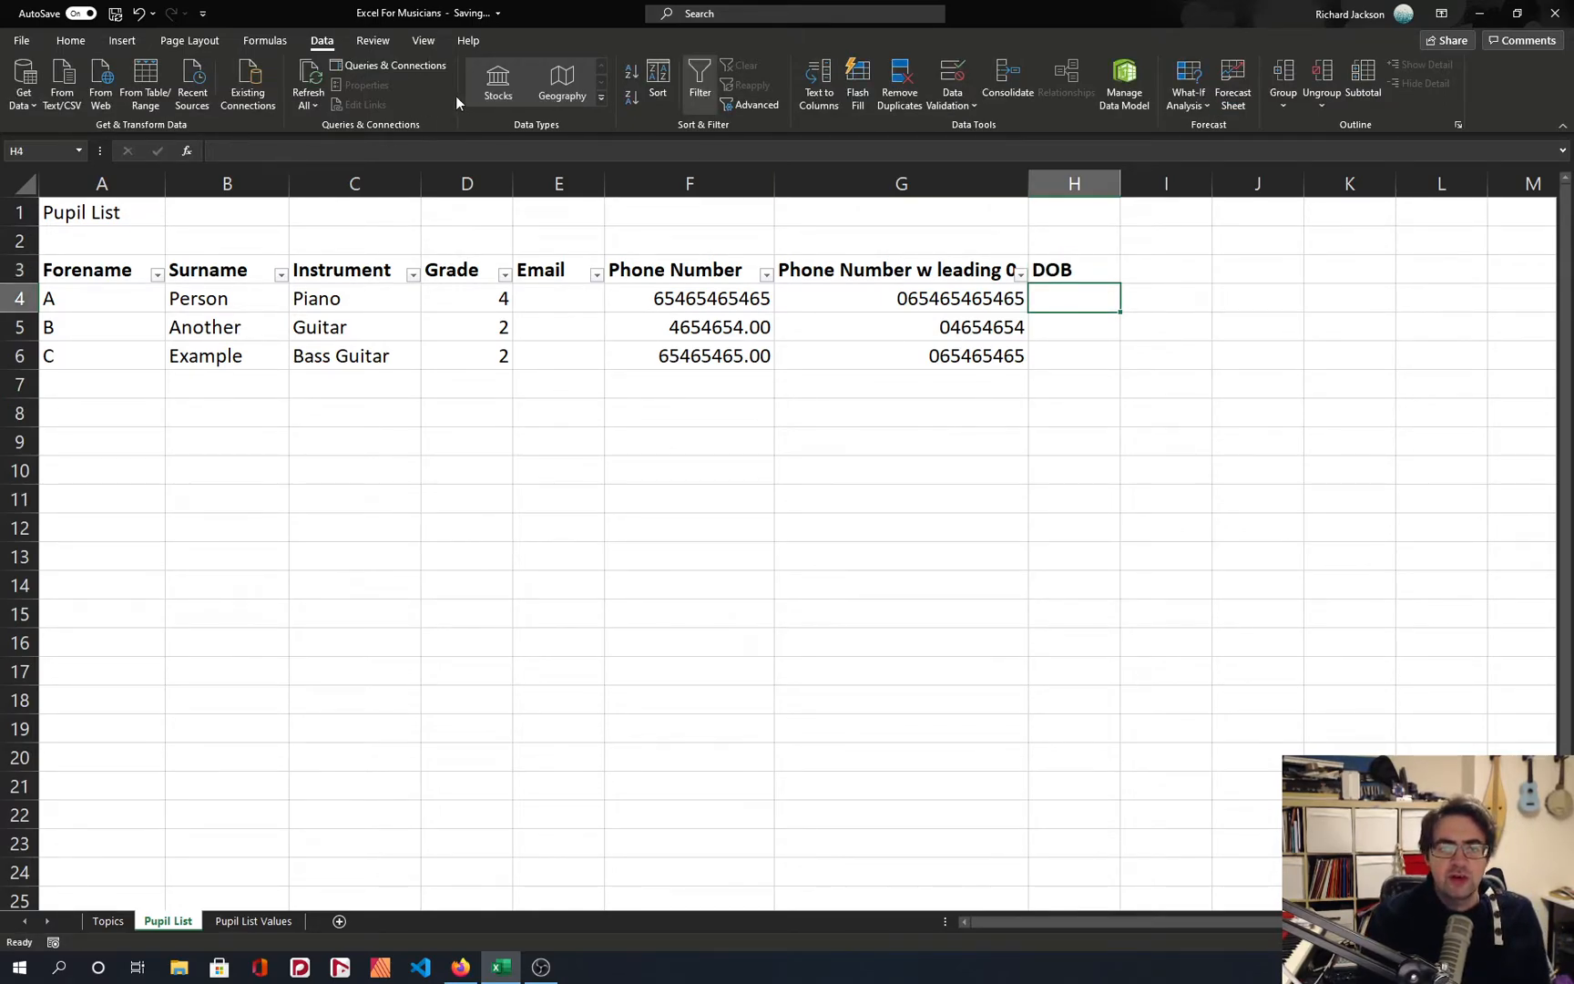
Enter the first pupil's date of birth in H4 as day/month/year with a four-digit year.
{"action": "left_click", "coordinate": [122, 40]}
{"action": "left_click", "coordinate": [70, 40]}
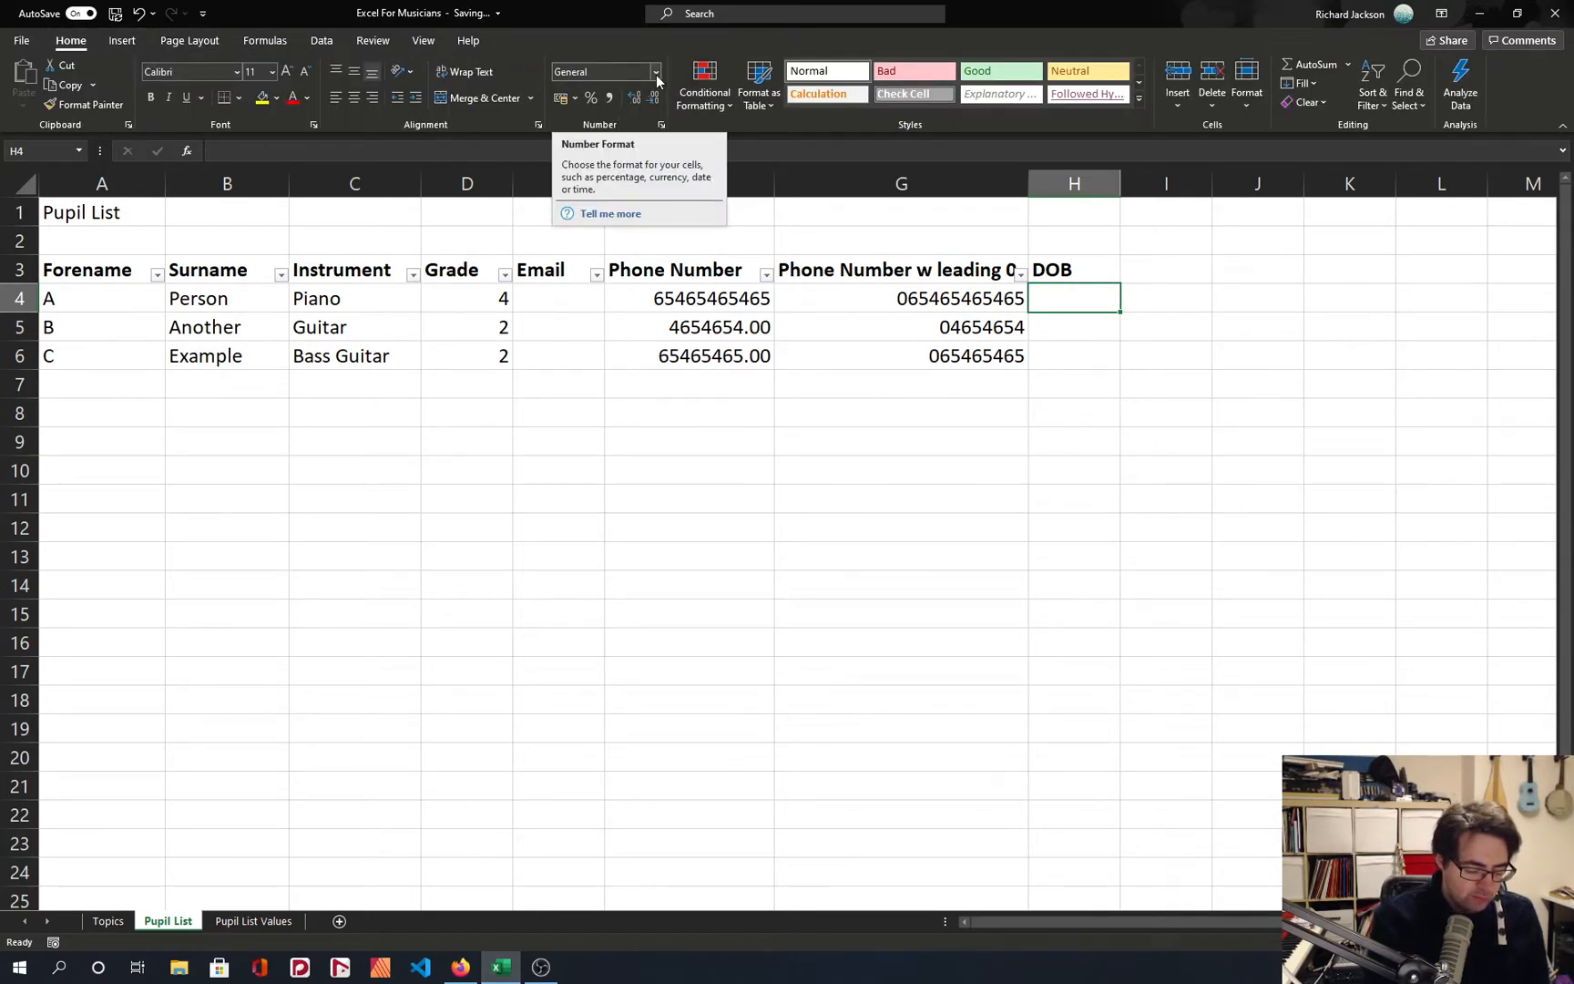
{"action": "type", "text": "01"}
{"action": "key", "text": "BackSpace"}
{"action": "key", "text": "BackSpace"}
{"action": "type", "text": "289"}
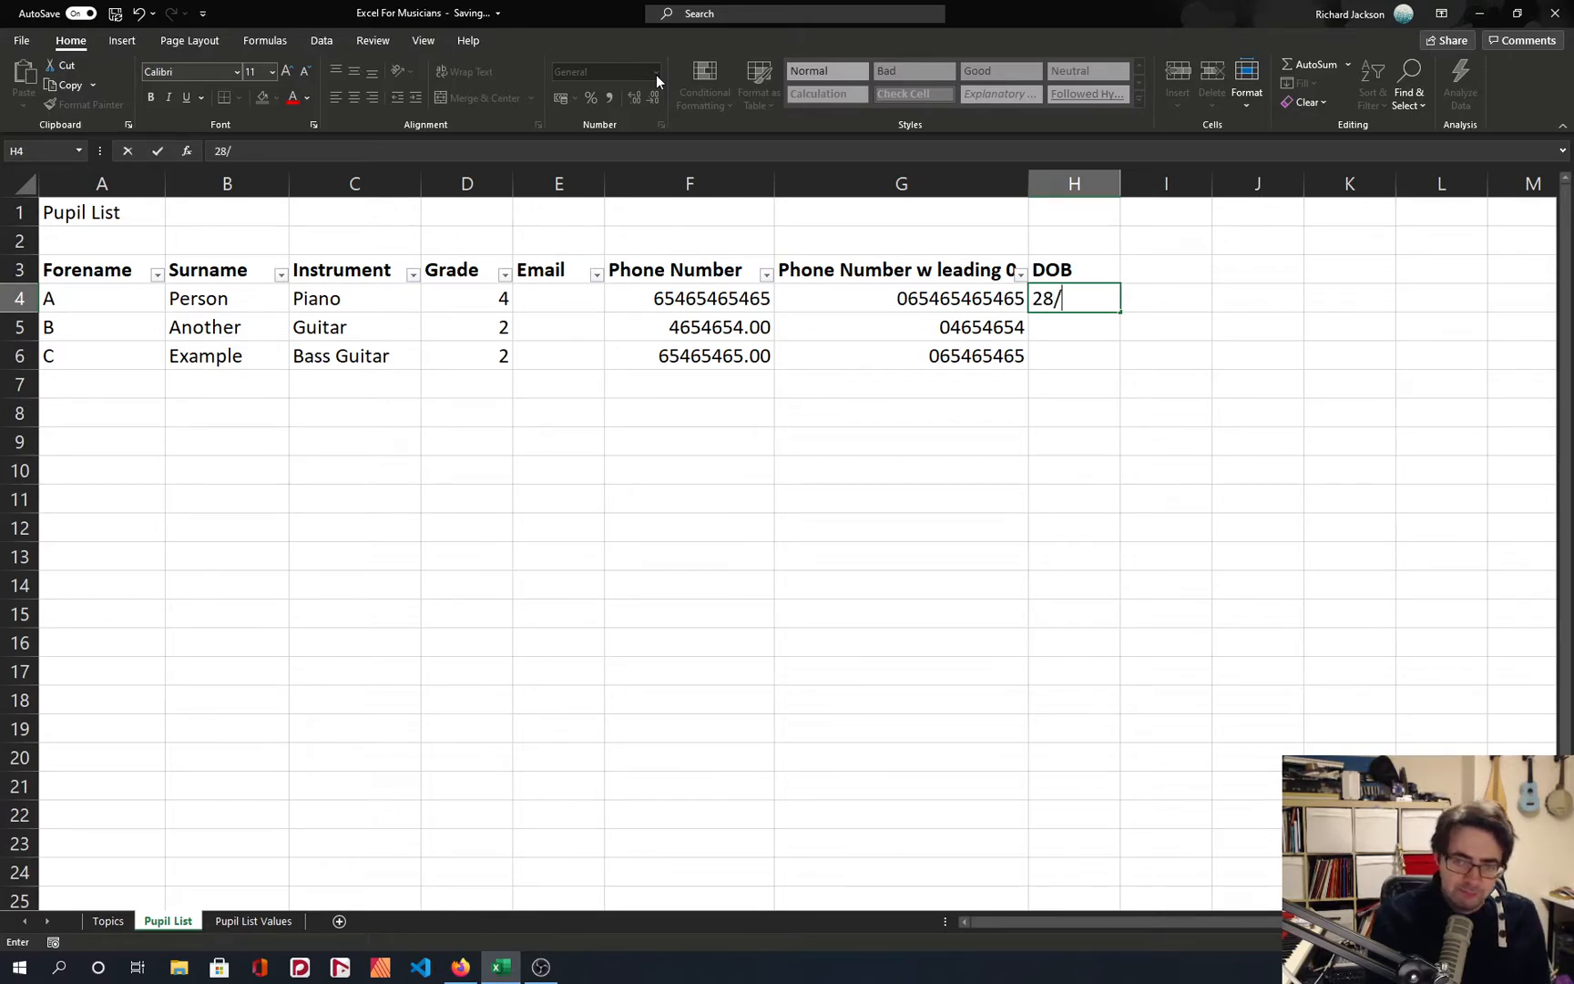
{"action": "type", "text": "08/1"}
{"action": "key", "text": "BackSpace"}
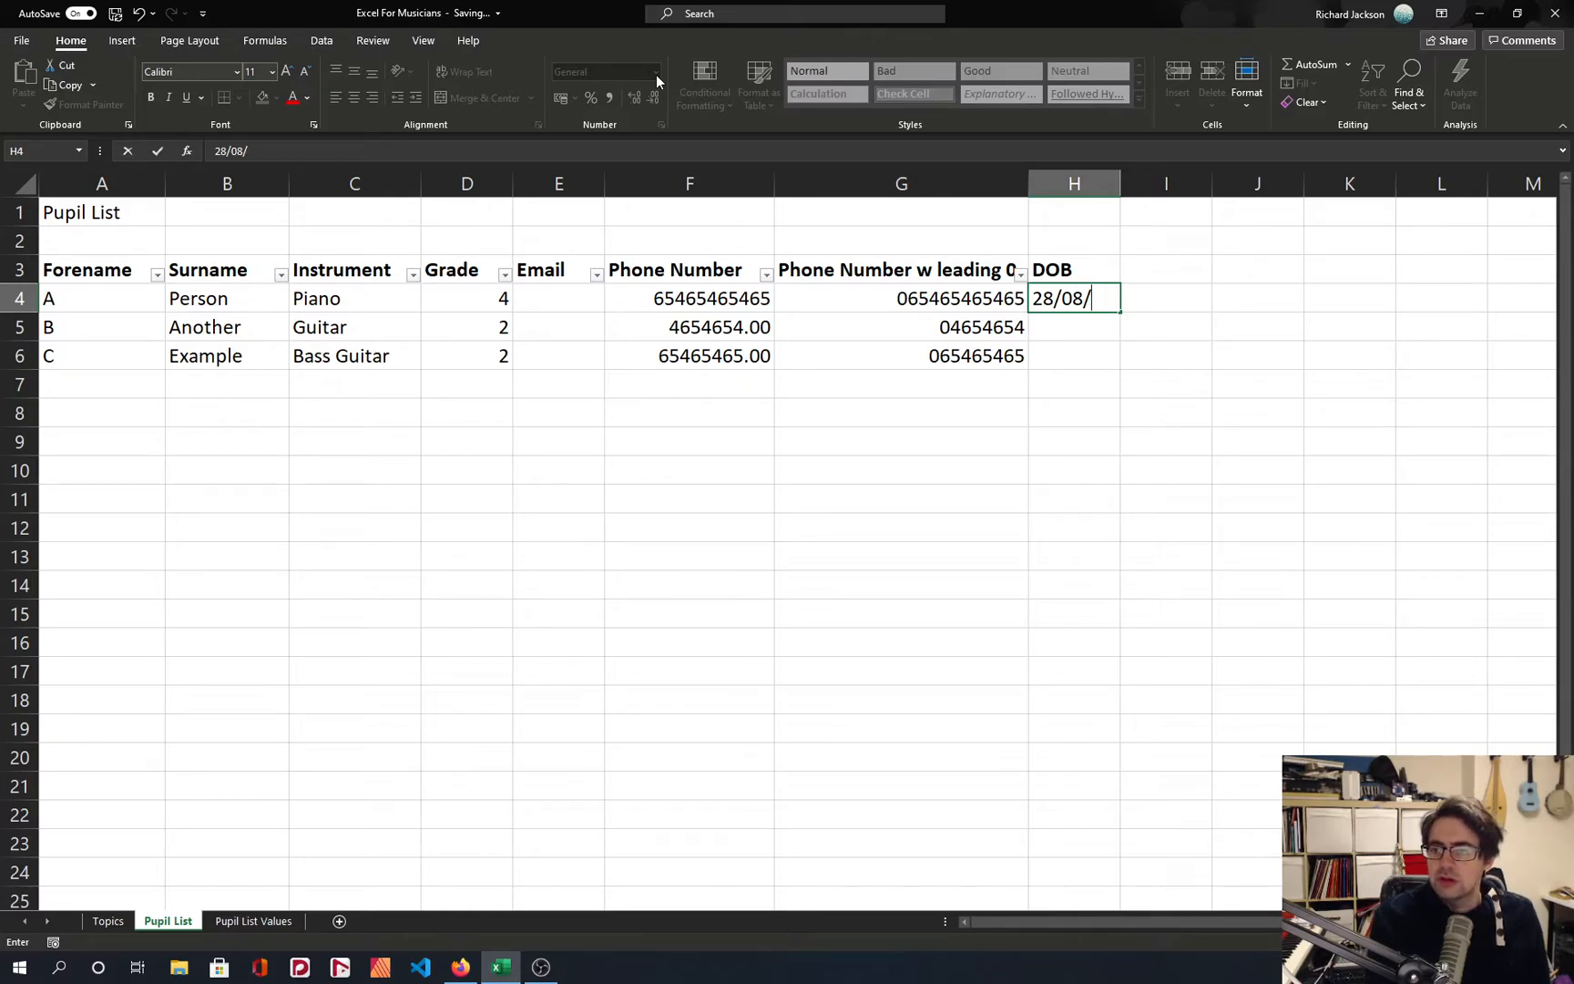
{"action": "type", "text": "1988"}
{"action": "key", "text": "Return"}
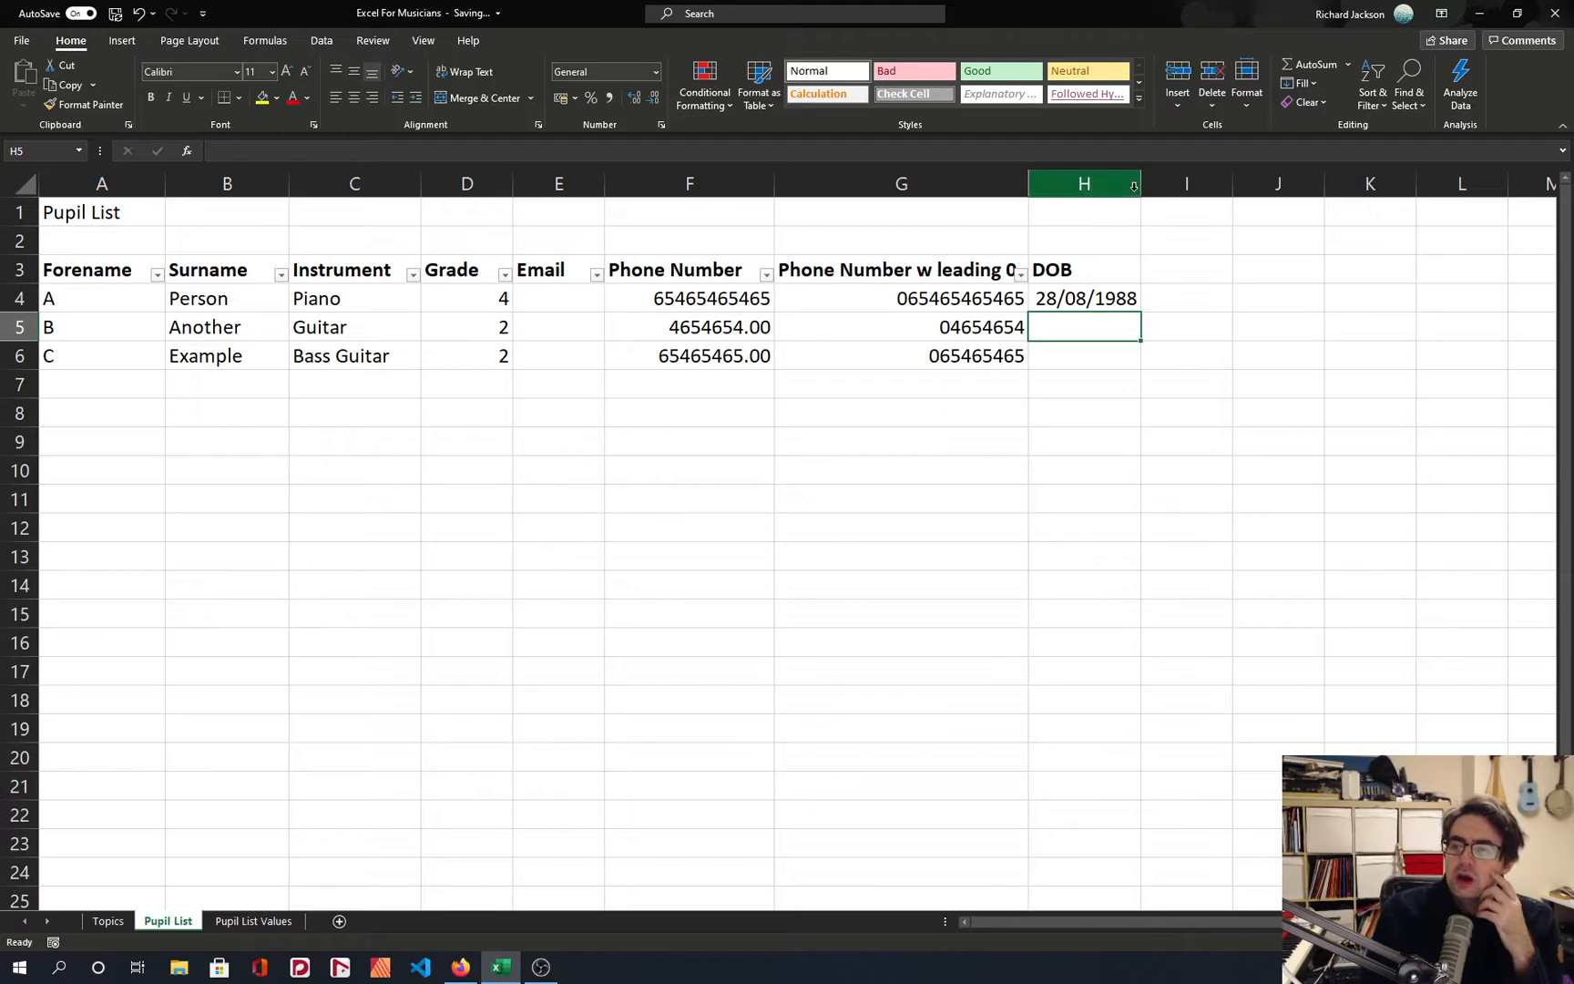
Widen the DOB column H slightly and check the number format applied to H4.
{"action": "left_click_drag", "start_coordinate": [1141, 185], "coordinate": [1155, 187]}
{"action": "left_click", "coordinate": [1089, 301]}
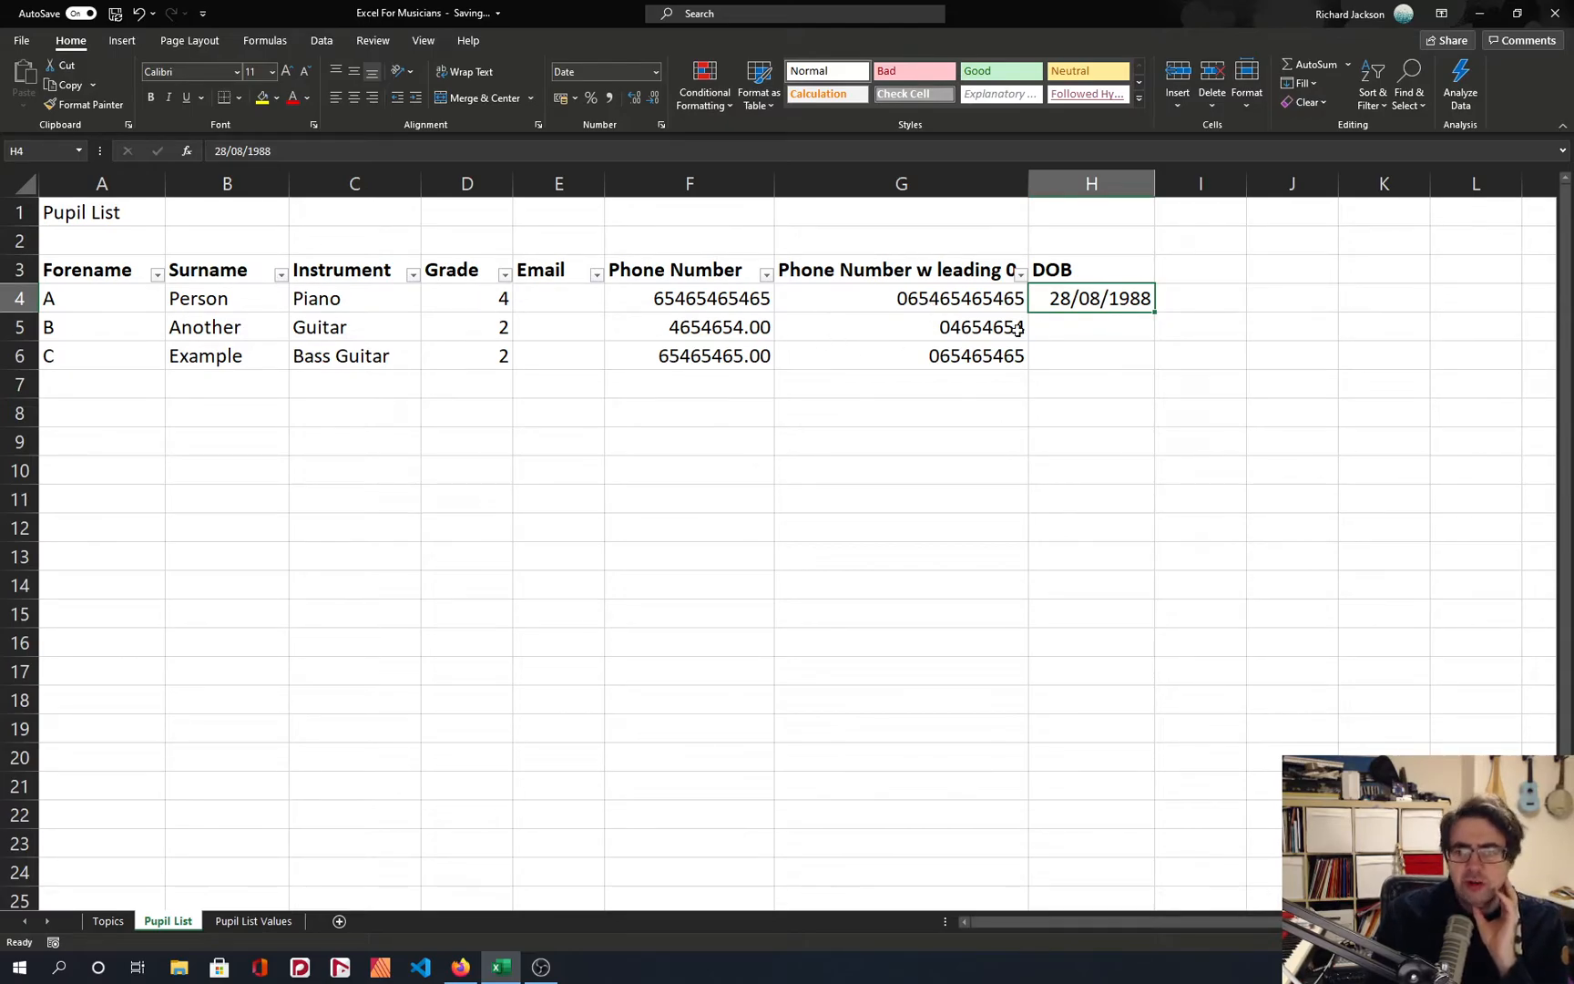
{"action": "left_click", "coordinate": [1093, 324]}
{"action": "left_click", "coordinate": [1103, 289]}
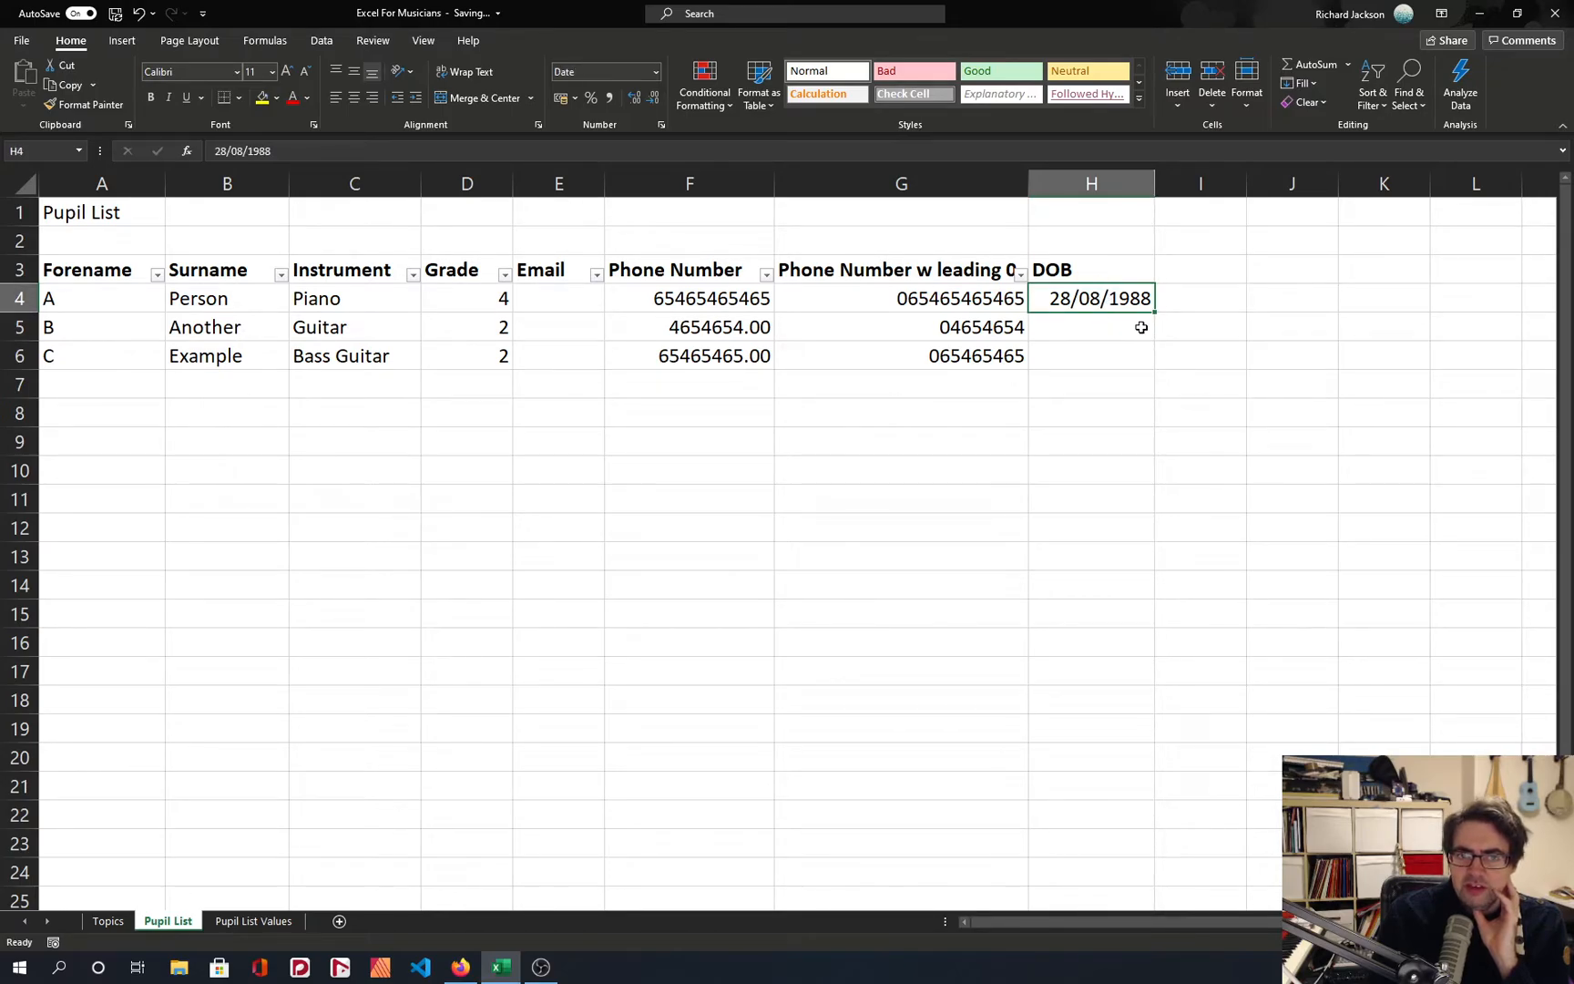
Format the date of birth in H4 as a Number with no decimal places.
{"action": "left_click", "coordinate": [655, 72]}
{"action": "left_click", "coordinate": [637, 142]}
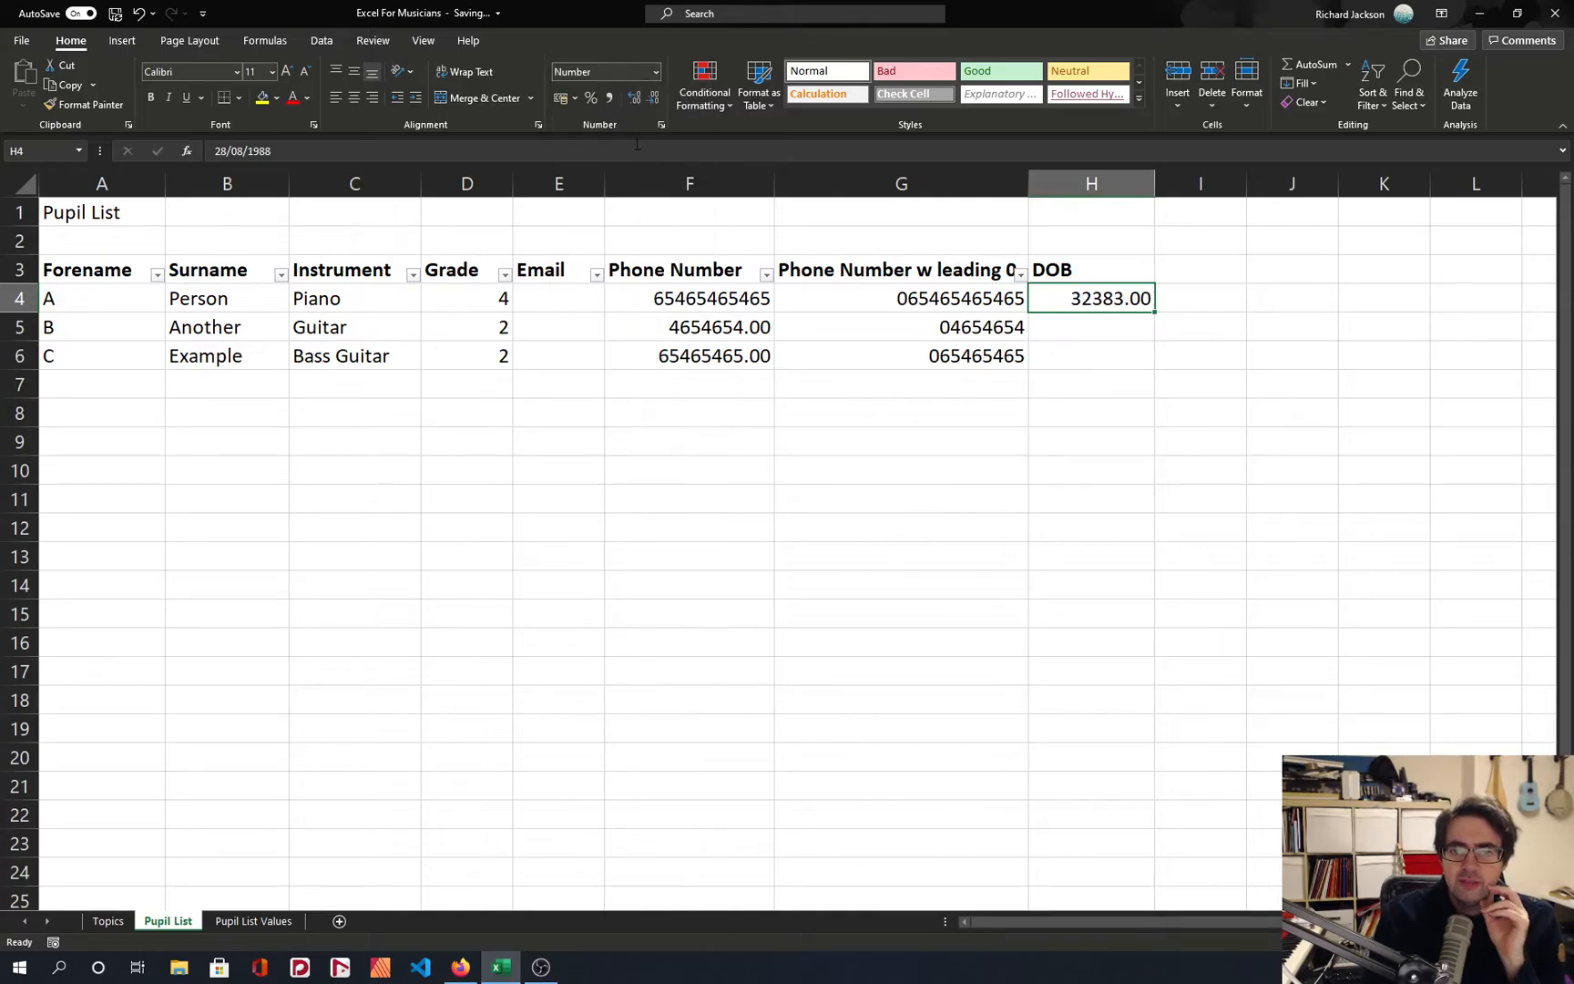
{"action": "left_click", "coordinate": [654, 100]}
{"action": "left_click", "coordinate": [655, 100]}
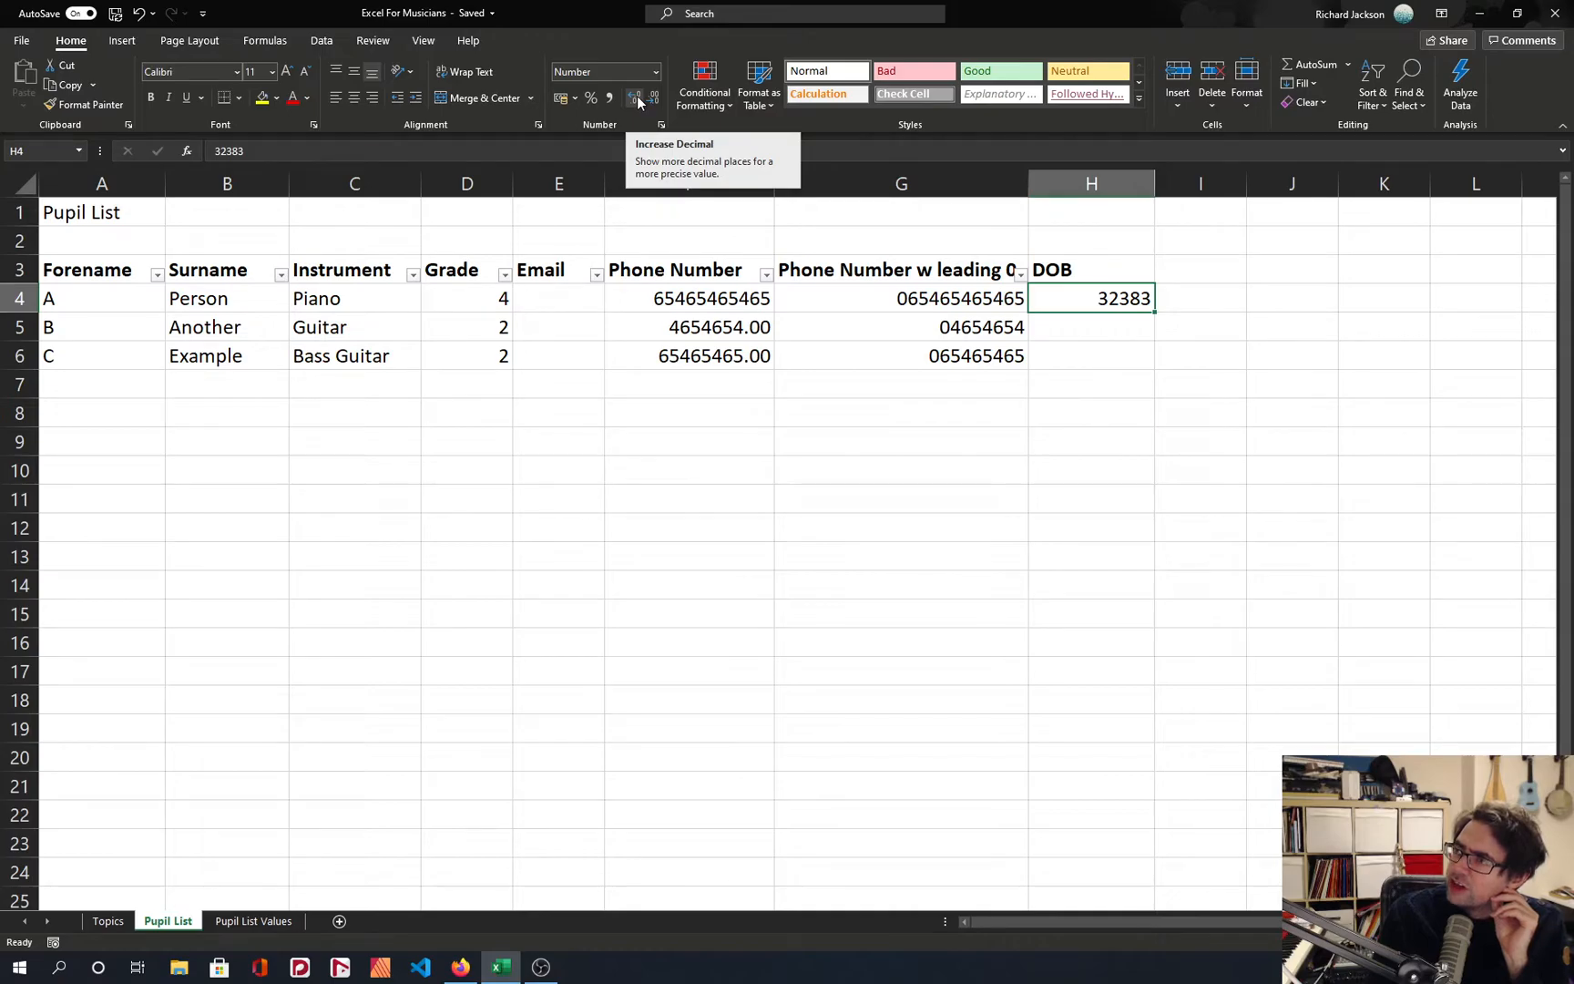
Replace the content of H4 with 1 and format the cell as a Long Date.
{"action": "type", "text": "1"}
{"action": "key", "text": "Return"}
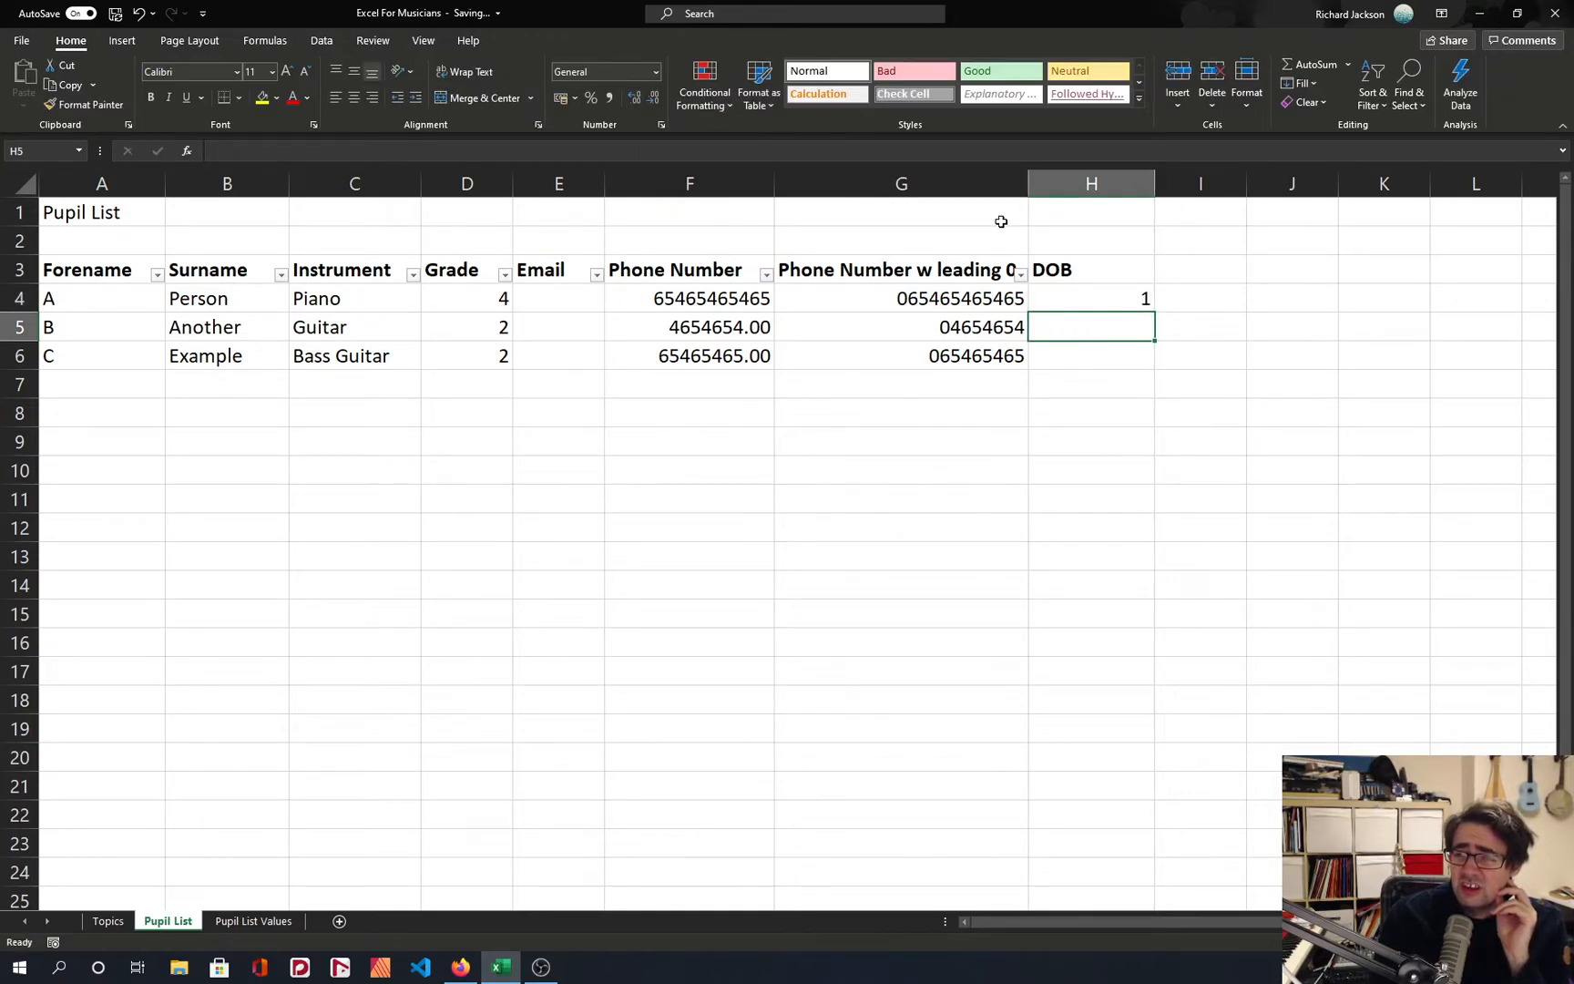
{"action": "left_click", "coordinate": [1114, 310]}
{"action": "left_click", "coordinate": [655, 71]}
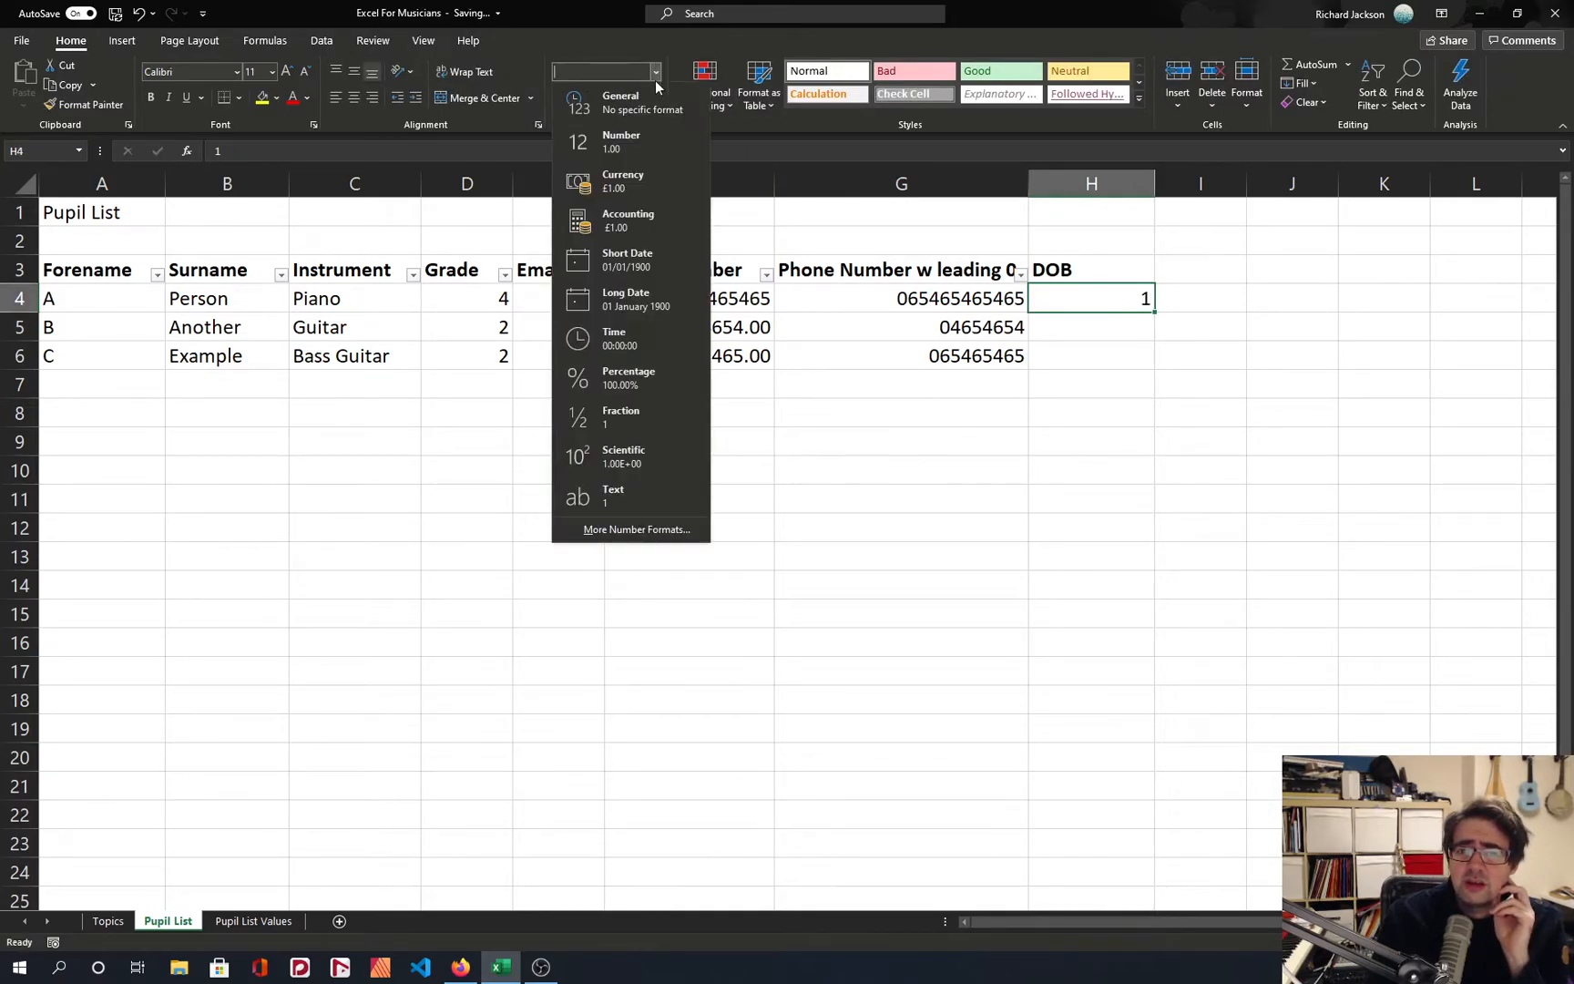
{"action": "left_click", "coordinate": [676, 310]}
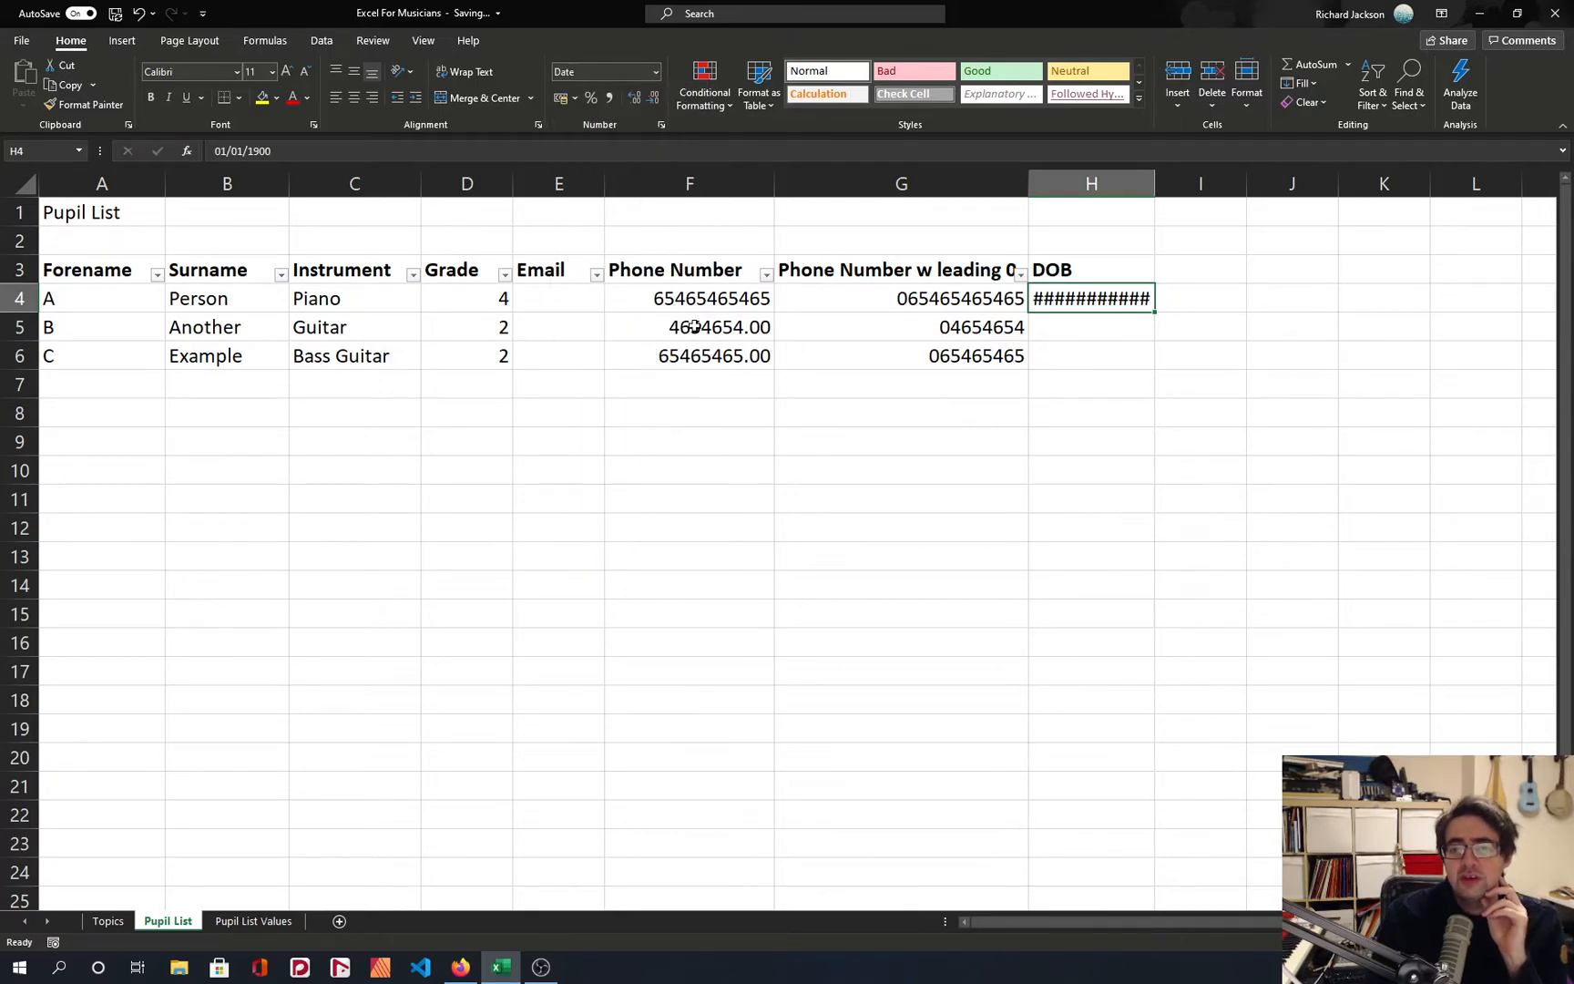
Auto-fit the DOB column H so the long date in H4 fits.
{"action": "left_click", "coordinate": [1137, 175]}
{"action": "double_click", "coordinate": [1154, 184]}
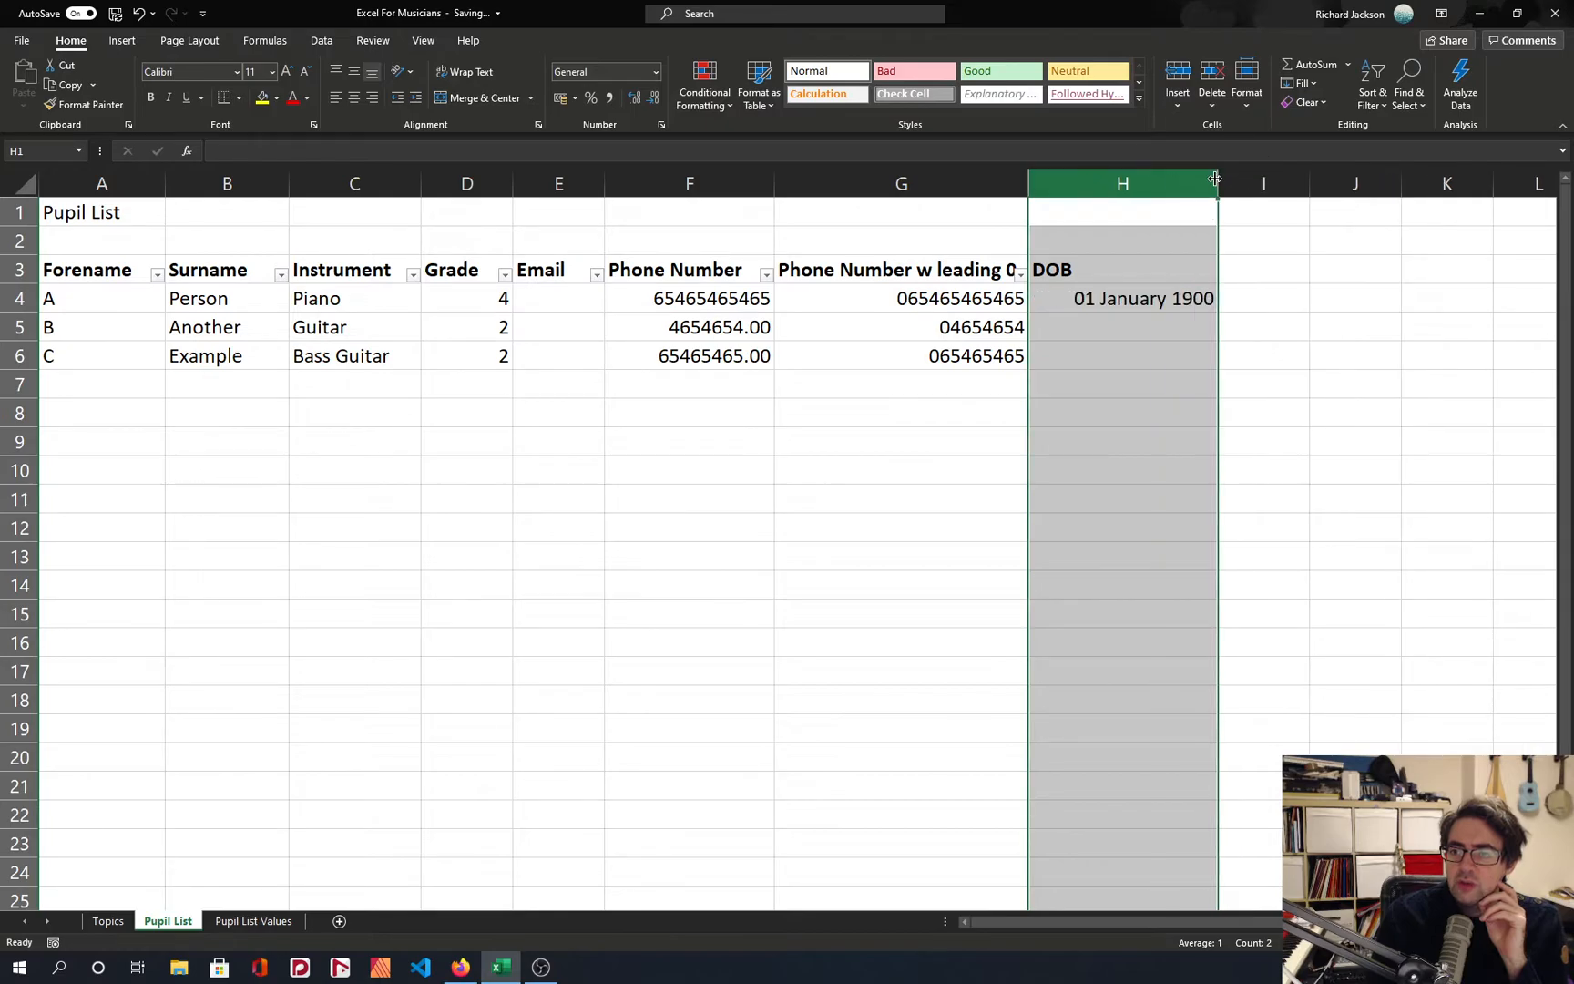
{"action": "left_click", "coordinate": [1127, 295]}
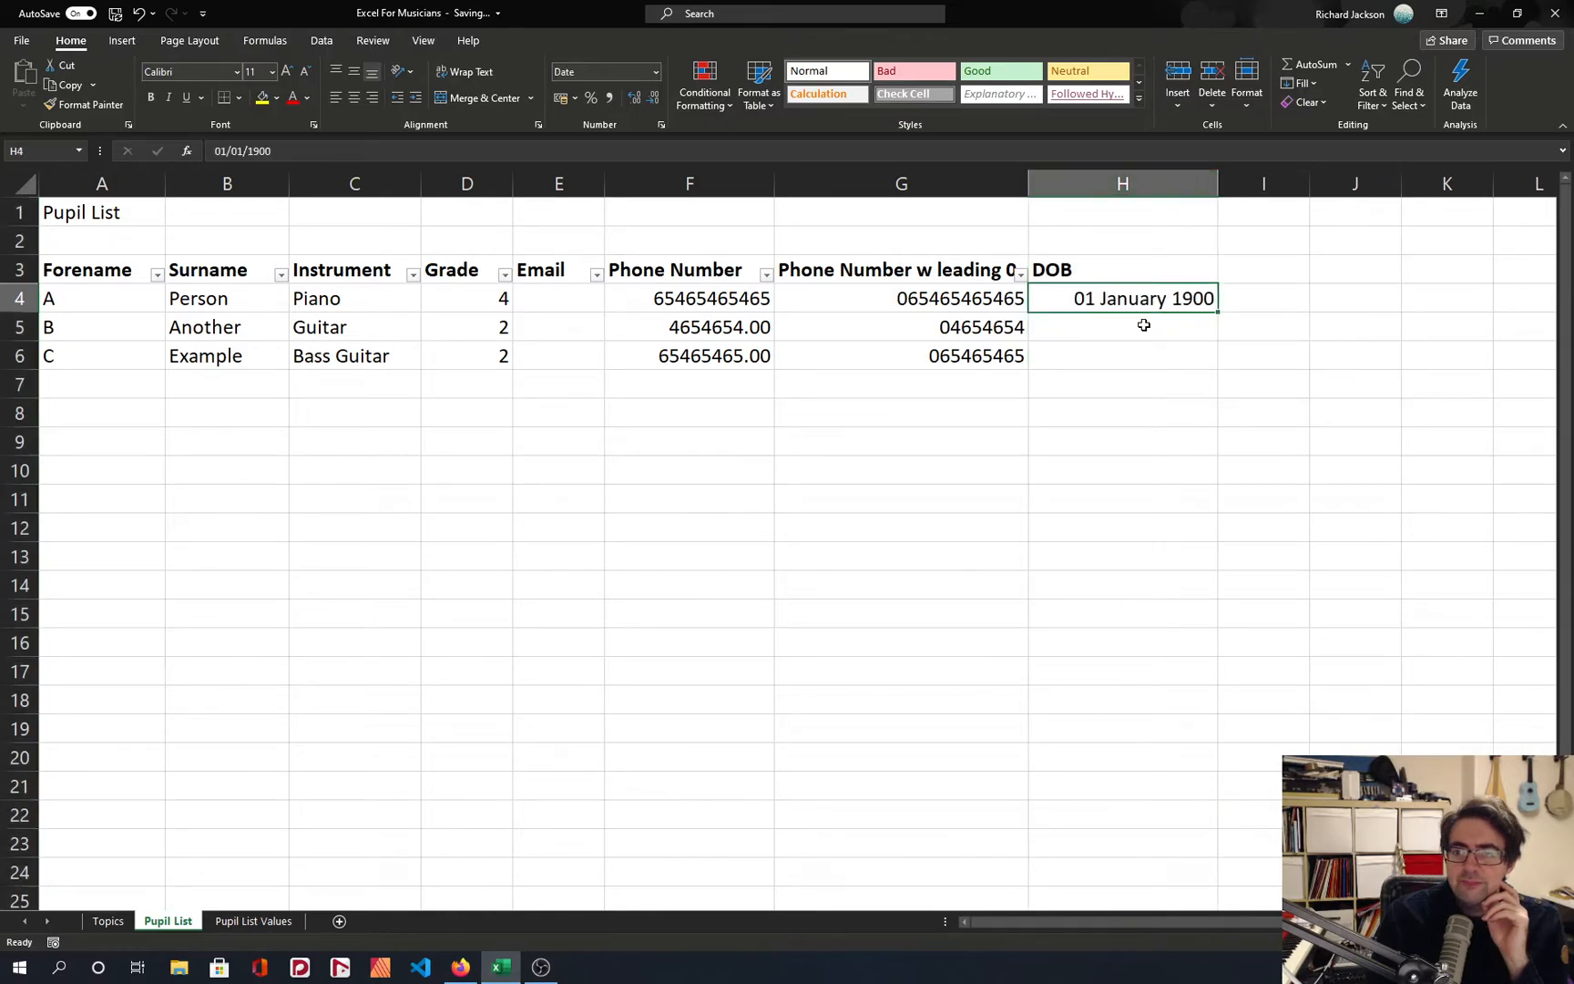
Try the value 0 in H4 under the long date format, and undo that entry.
{"action": "left_click", "coordinate": [339, 152]}
{"action": "key", "text": "shift+Home"}
{"action": "type", "text": "0"}
{"action": "key", "text": "Return"}
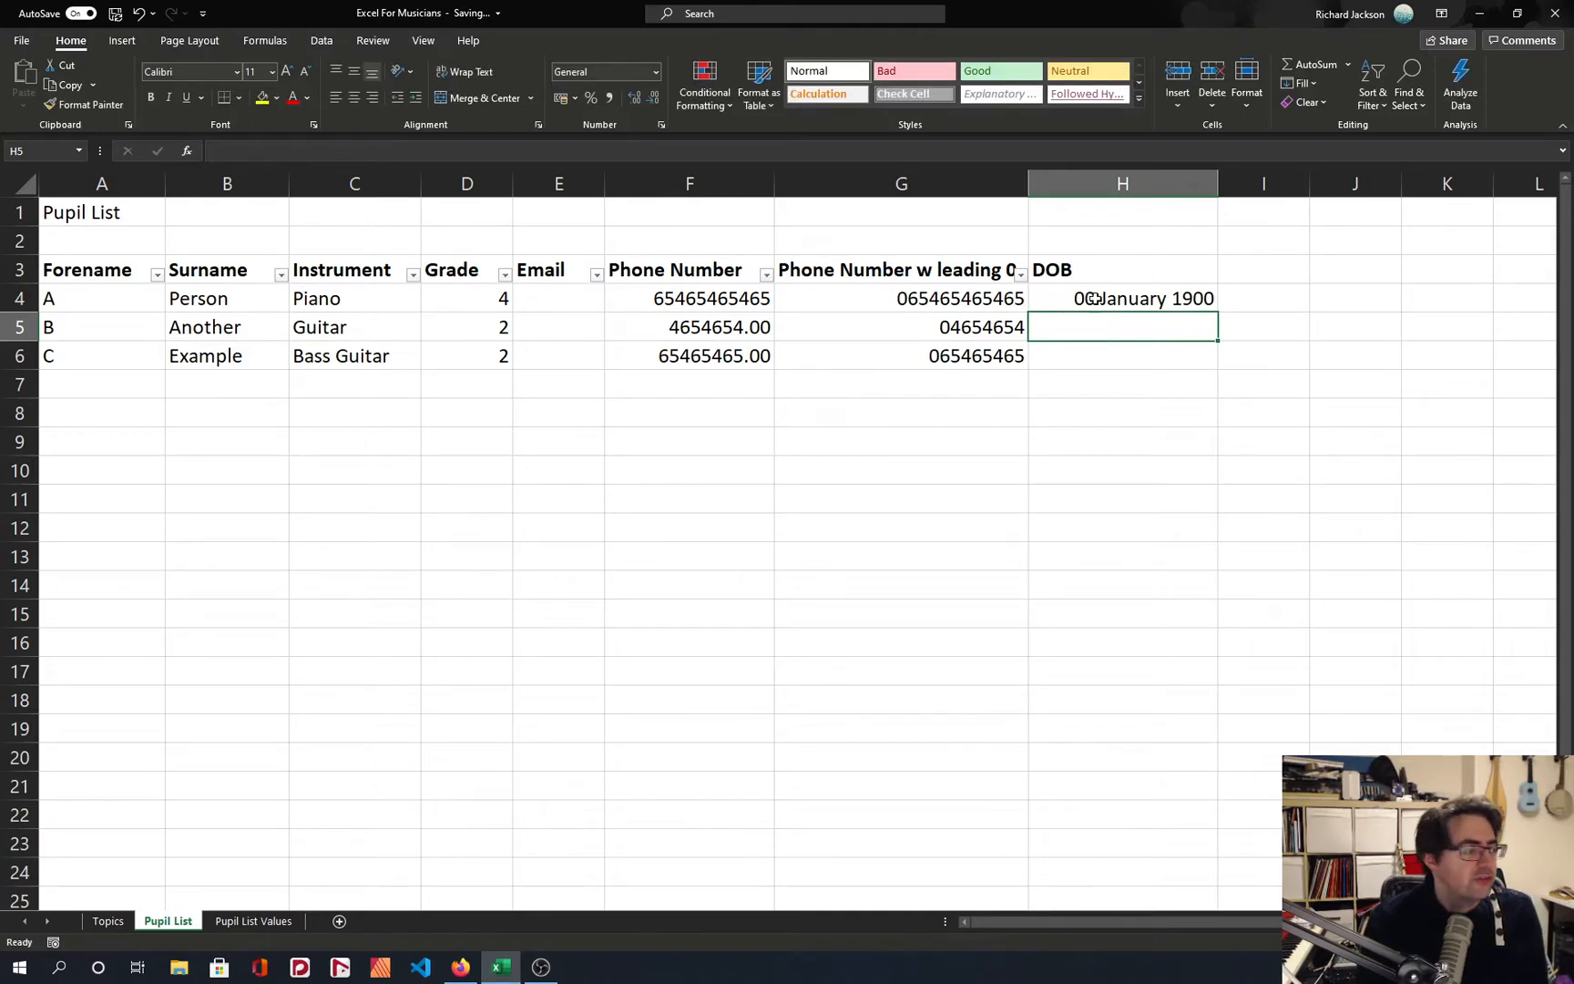
{"action": "key", "text": "ctrl+z"}
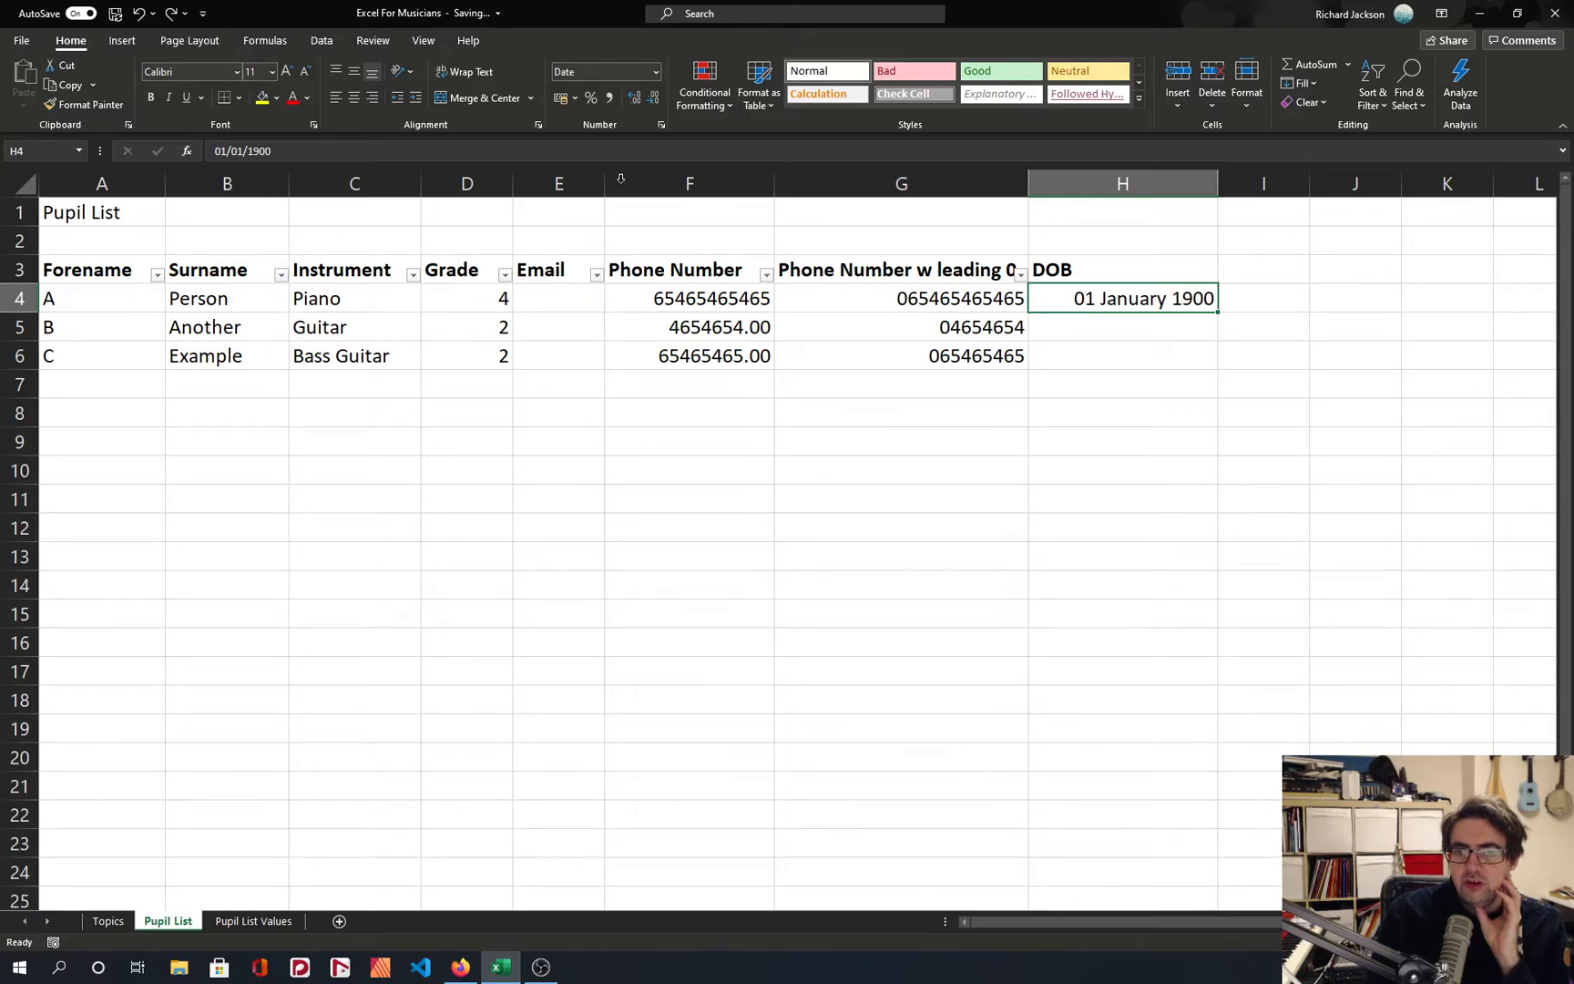
{"action": "left_click", "coordinate": [295, 153]}
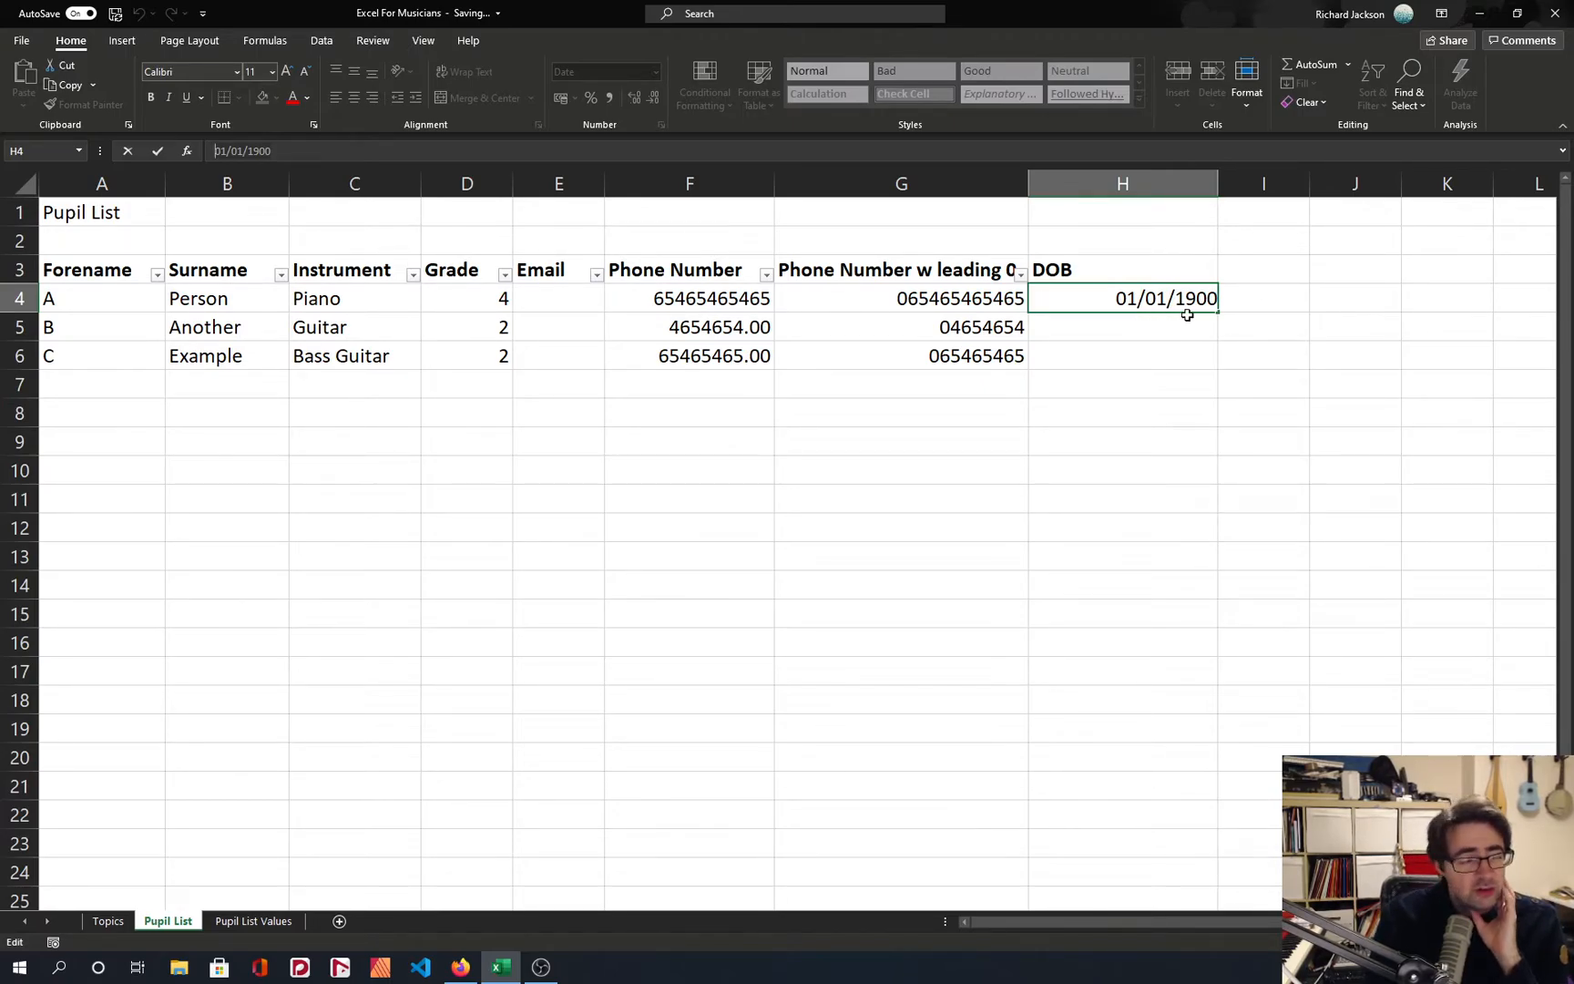
{"action": "left_click", "coordinate": [1120, 315]}
{"action": "left_click", "coordinate": [1120, 299]}
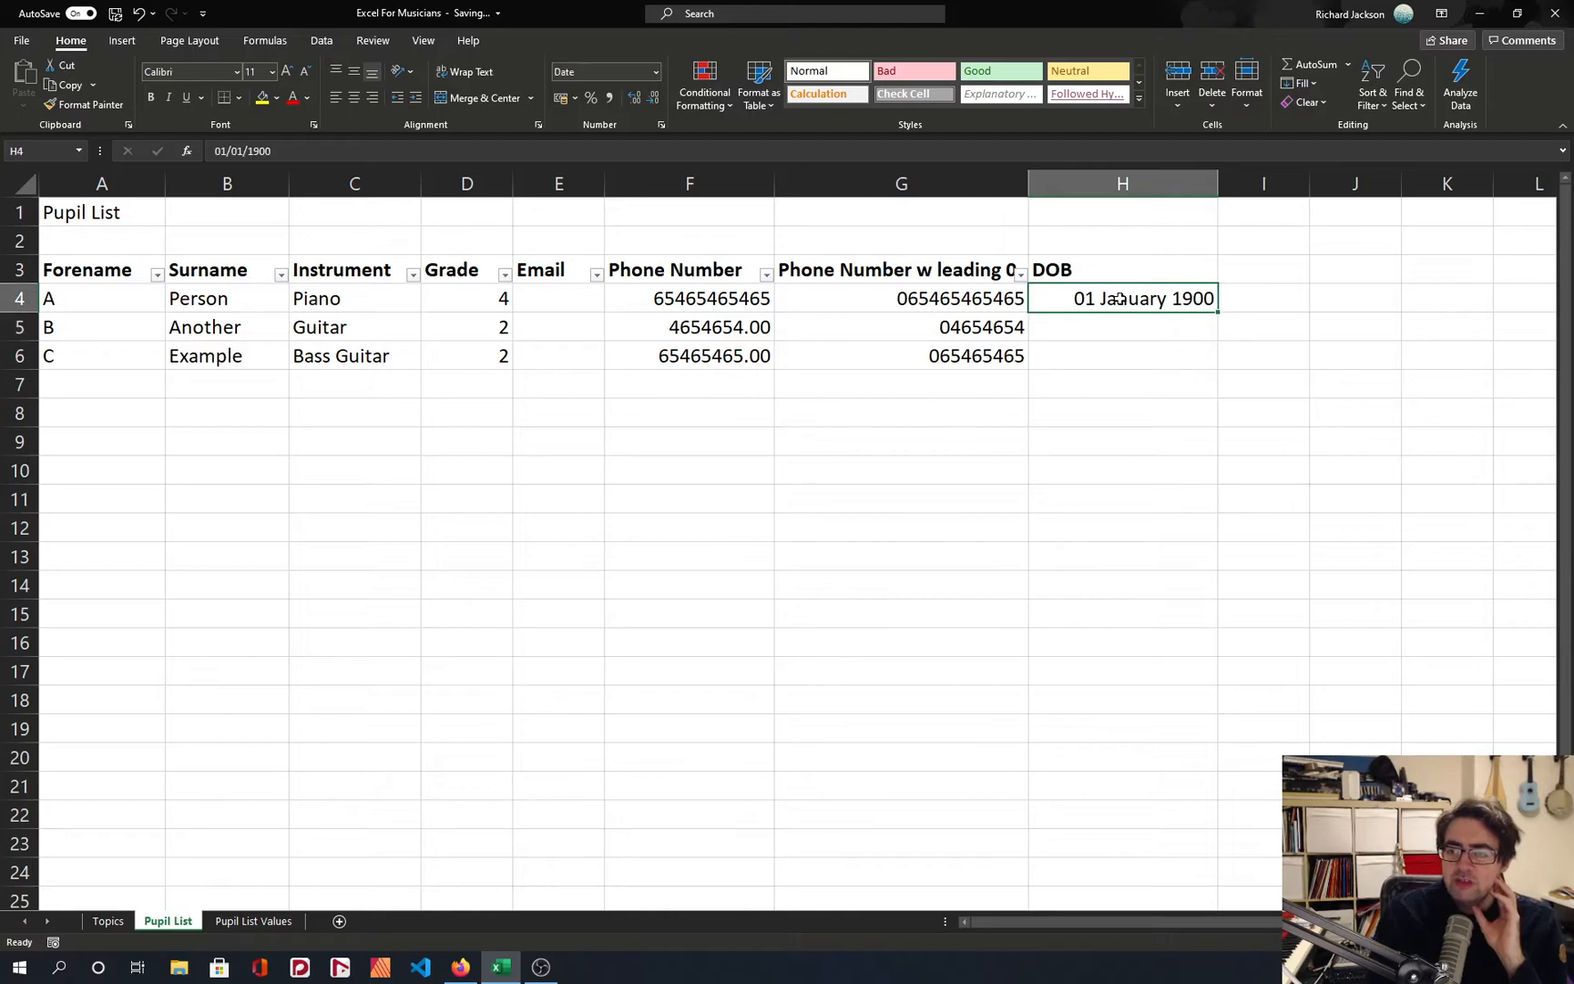
Re-enter the first pupil's full date of birth in H4 as day/month/year.
{"action": "left_click_drag", "start_coordinate": [344, 152], "coordinate": [128, 157]}
{"action": "key", "text": "BackSpace"}
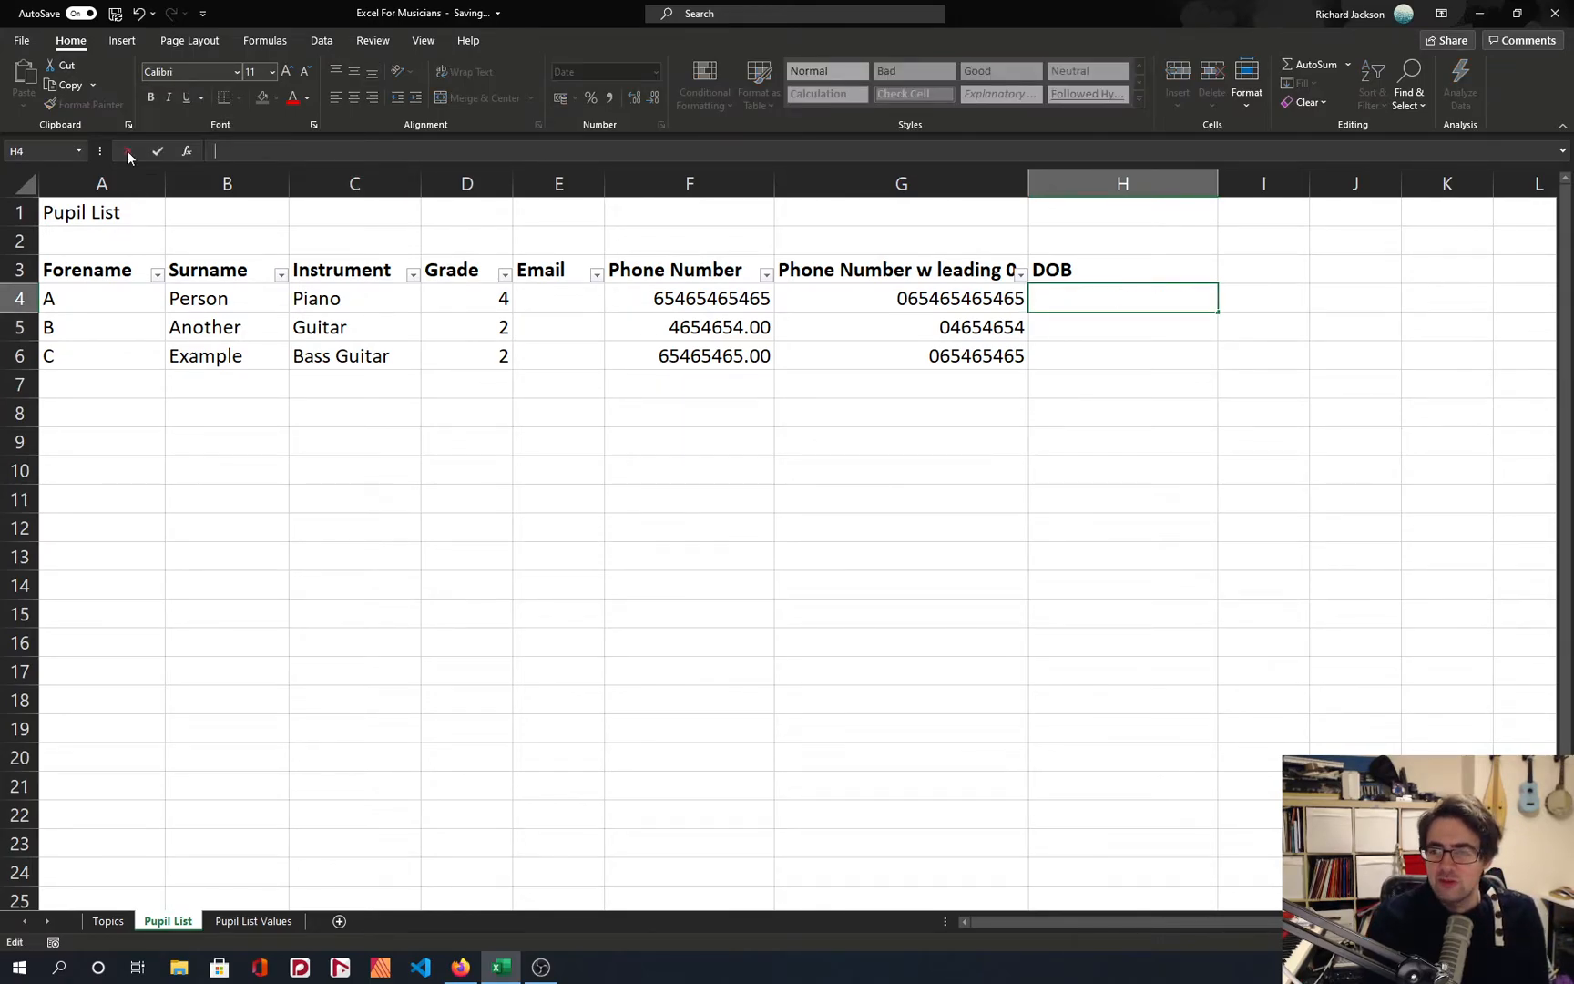
{"action": "type", "text": "28/08"}
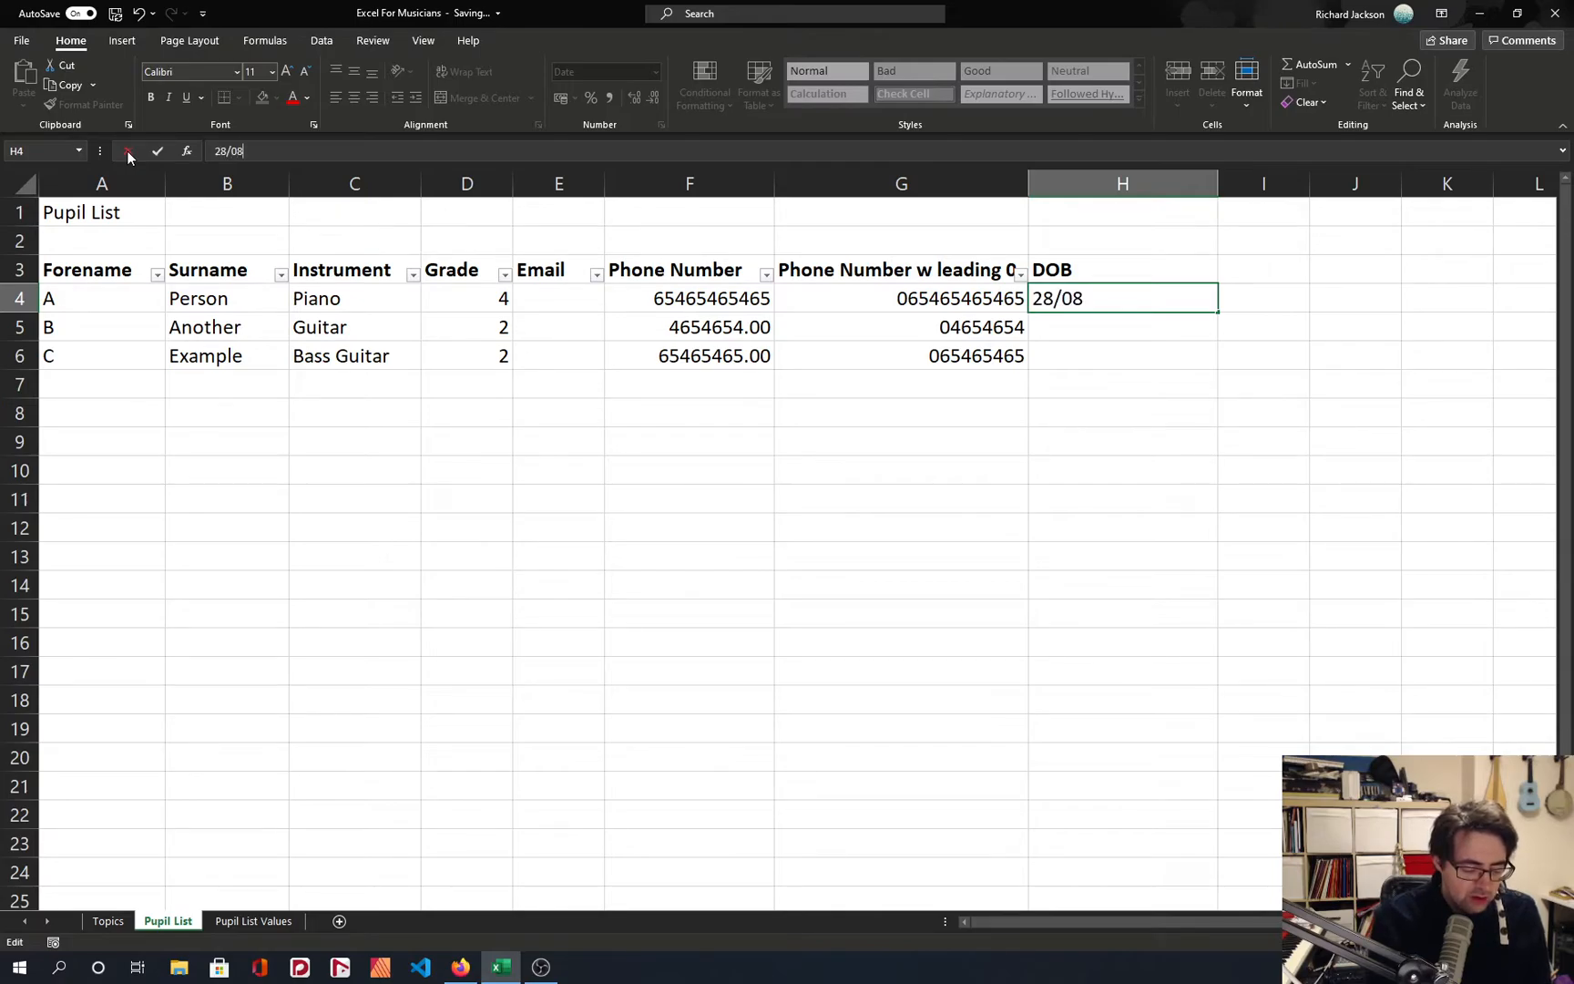
{"action": "type", "text": "/1988"}
{"action": "key", "text": "Return"}
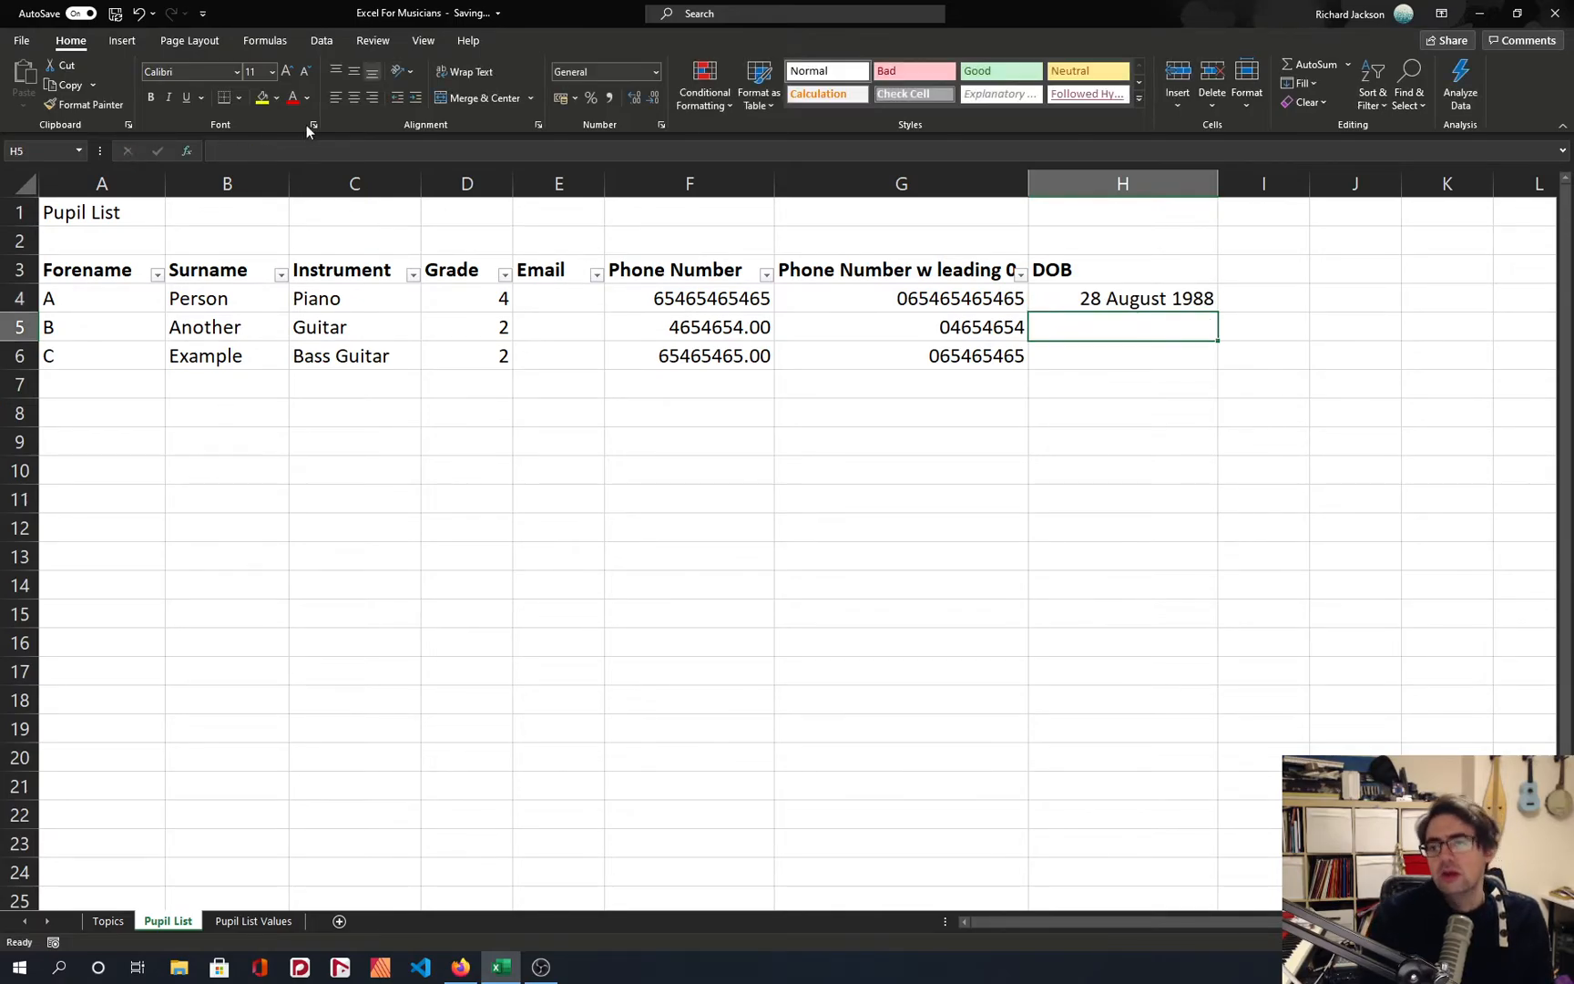
Show H4's date as its underlying serial by formatting it as a Number without decimals.
{"action": "key", "text": "Up"}
{"action": "left_click", "coordinate": [1145, 274]}
{"action": "left_click", "coordinate": [1102, 300]}
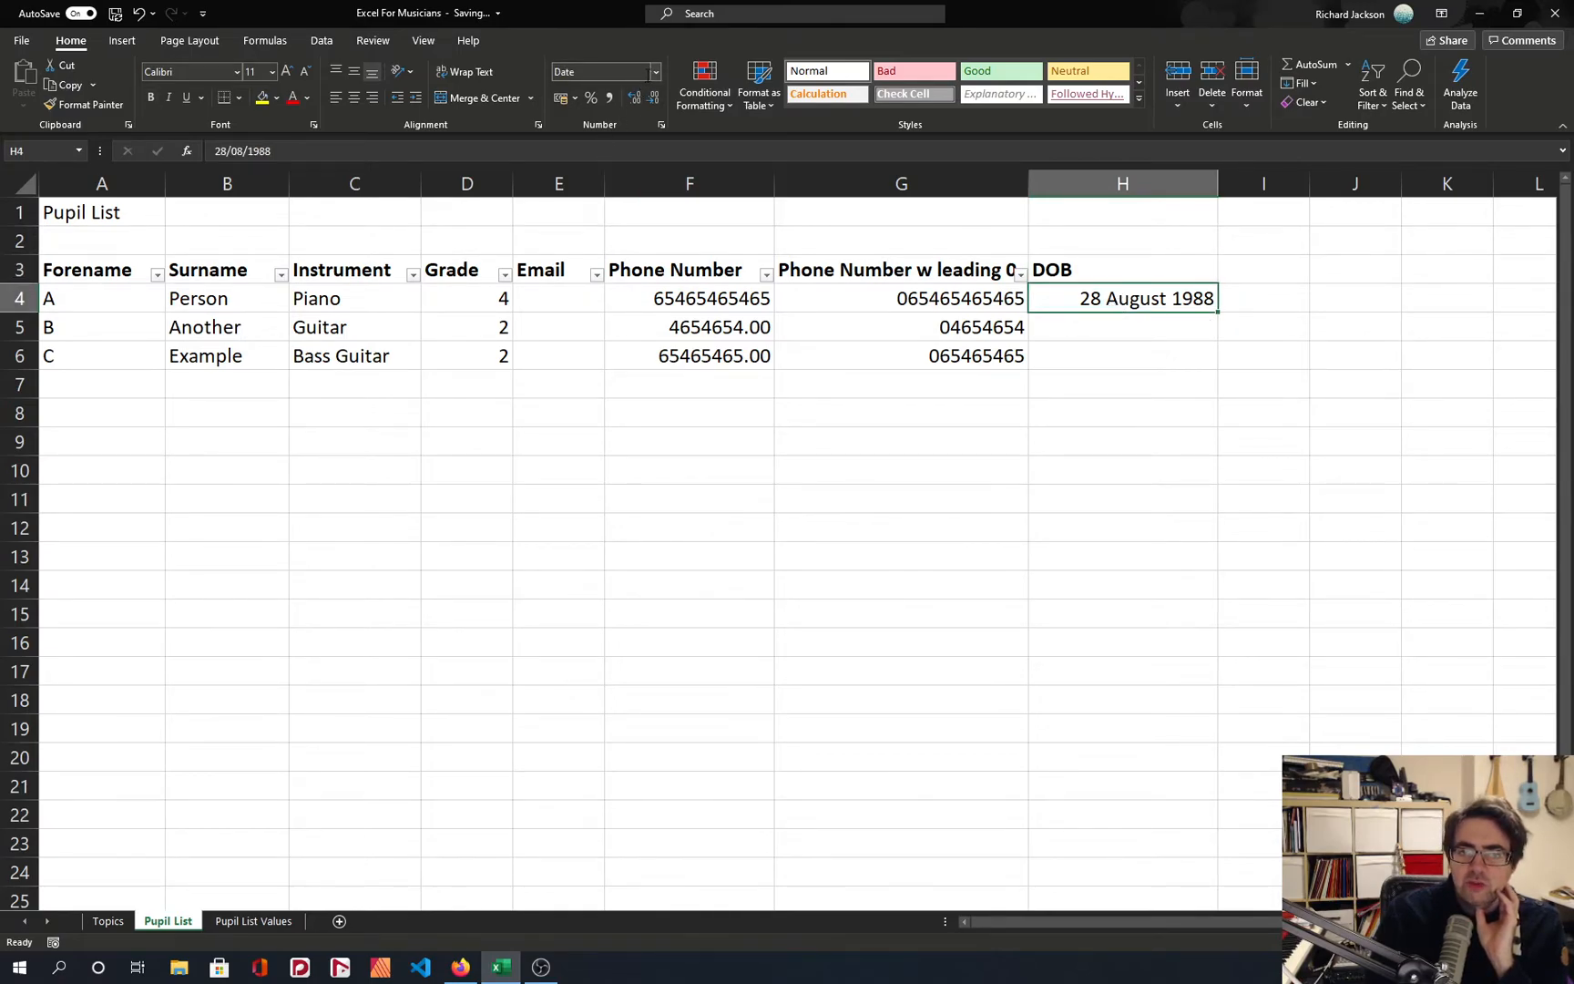
{"action": "left_click", "coordinate": [655, 72]}
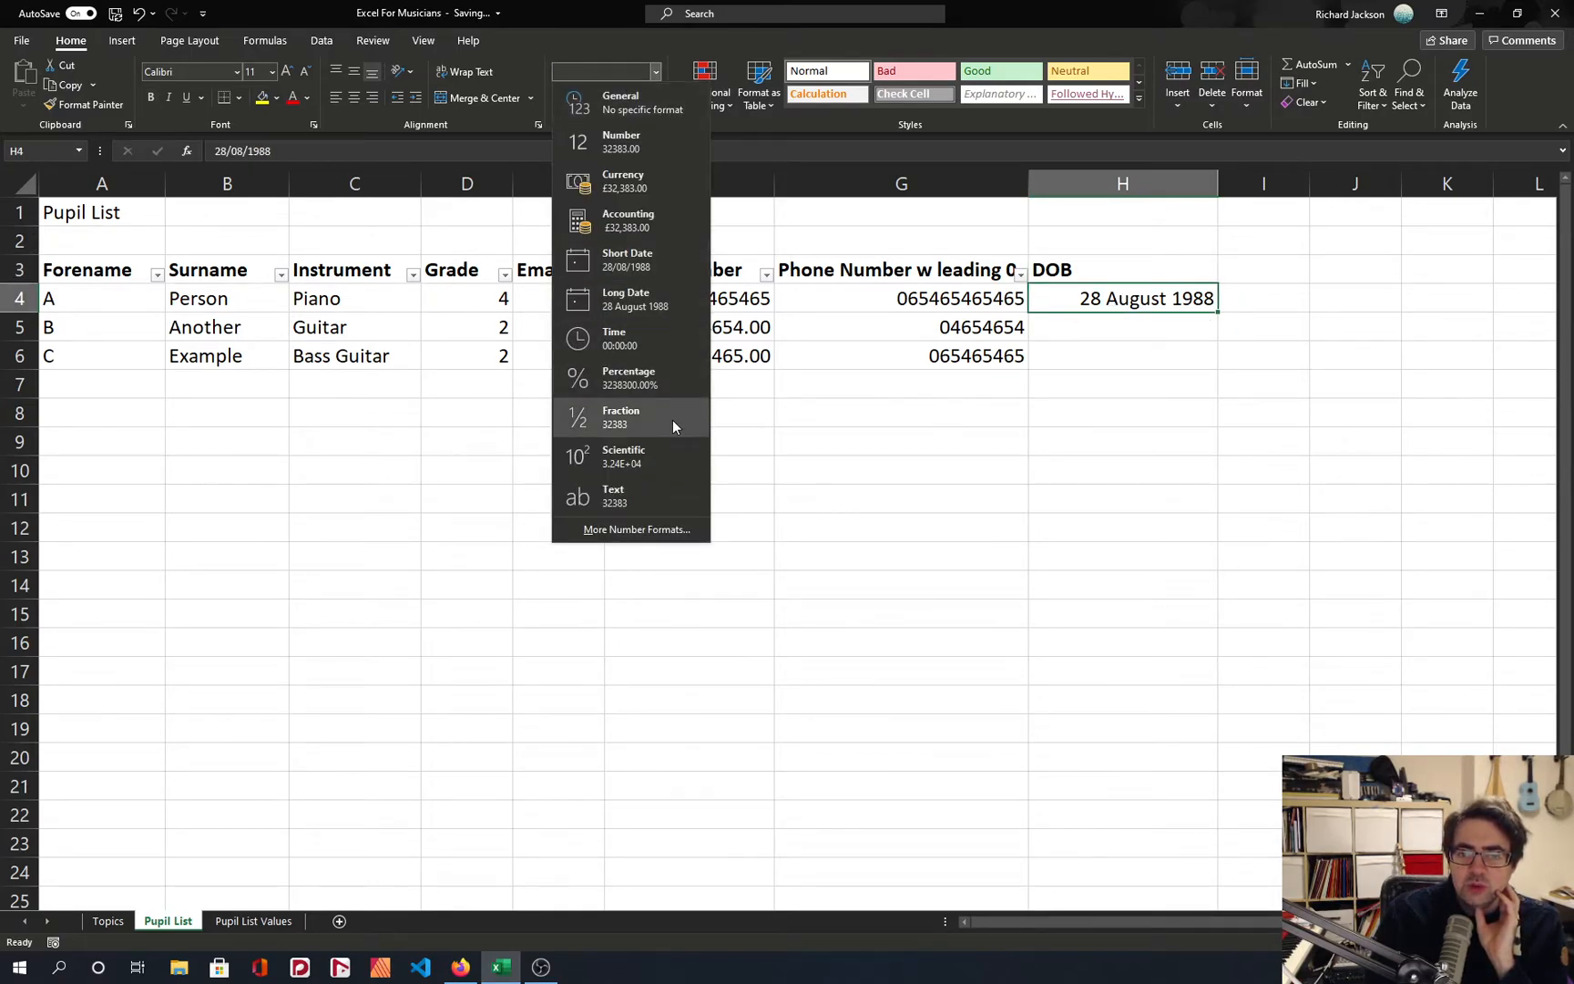
{"action": "left_click", "coordinate": [638, 143]}
{"action": "double_click", "coordinate": [652, 100]}
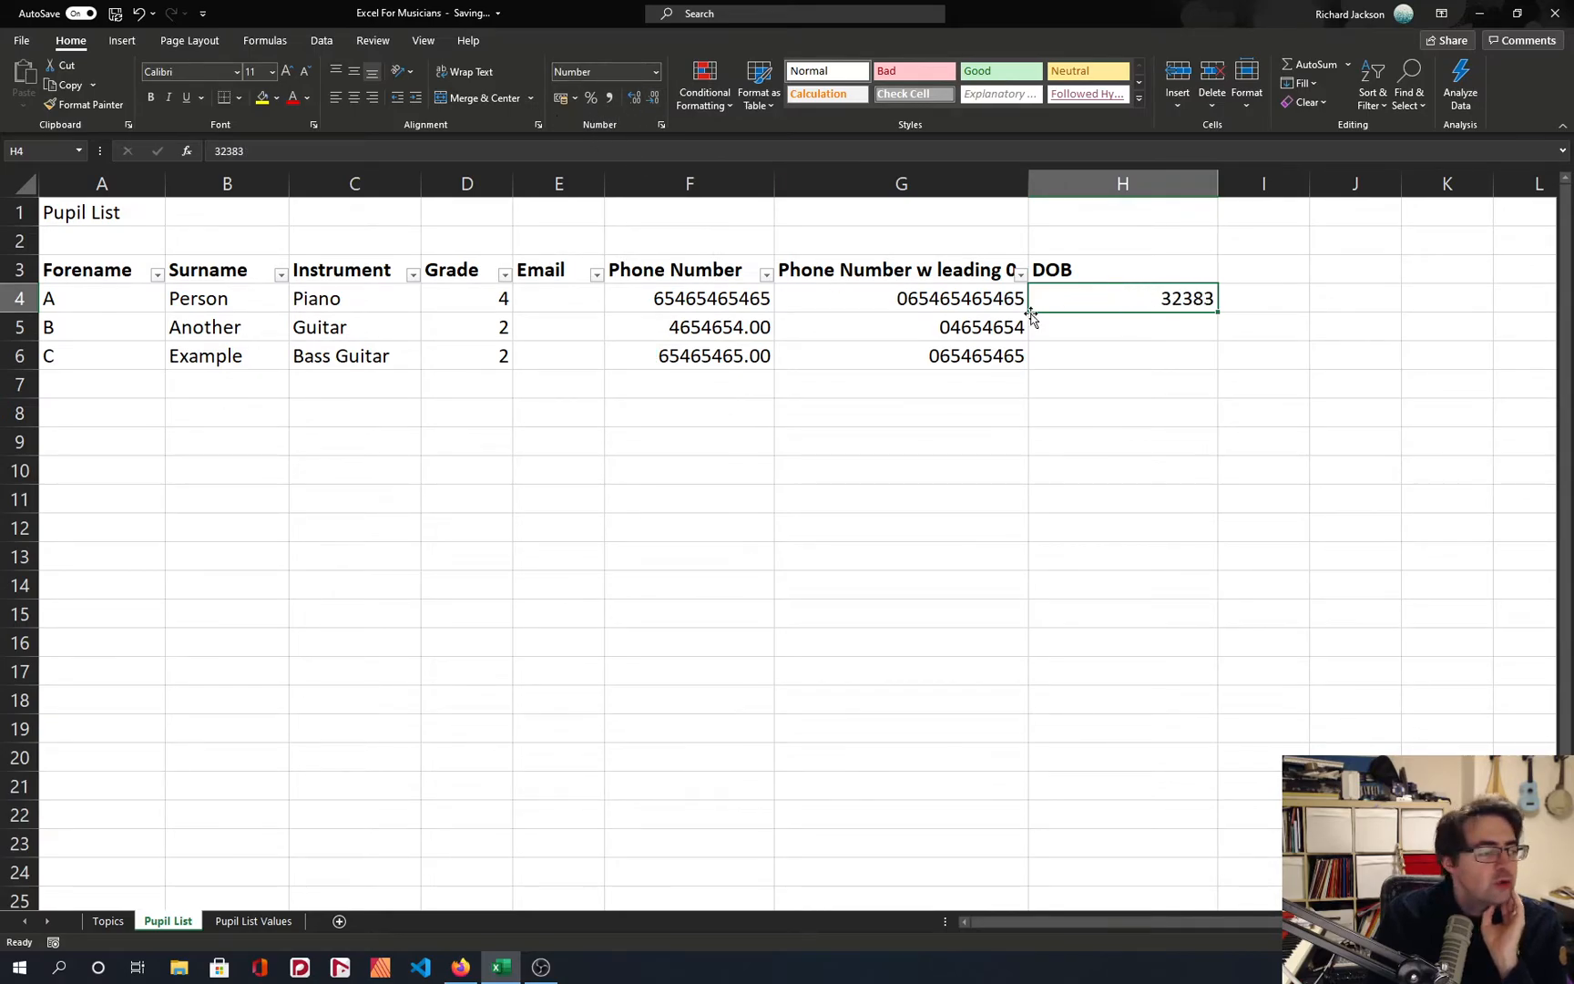
Format H4 as a Short Date and auto-fit the DOB column H to it.
{"action": "left_click", "coordinate": [655, 73]}
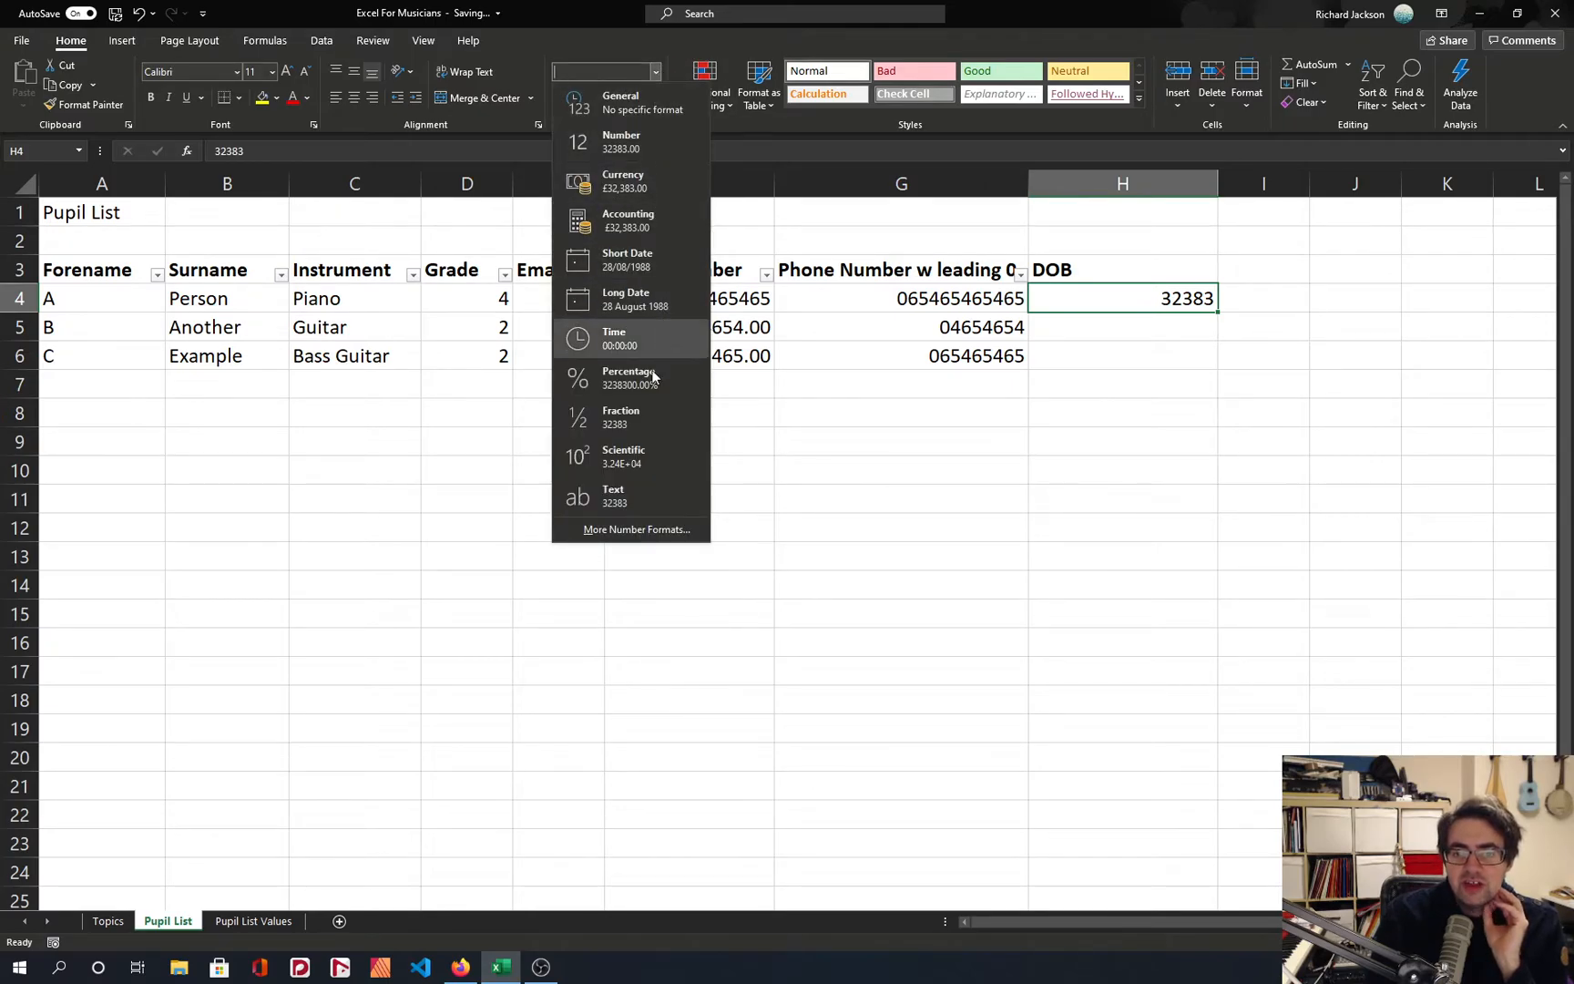
{"action": "left_click", "coordinate": [646, 264]}
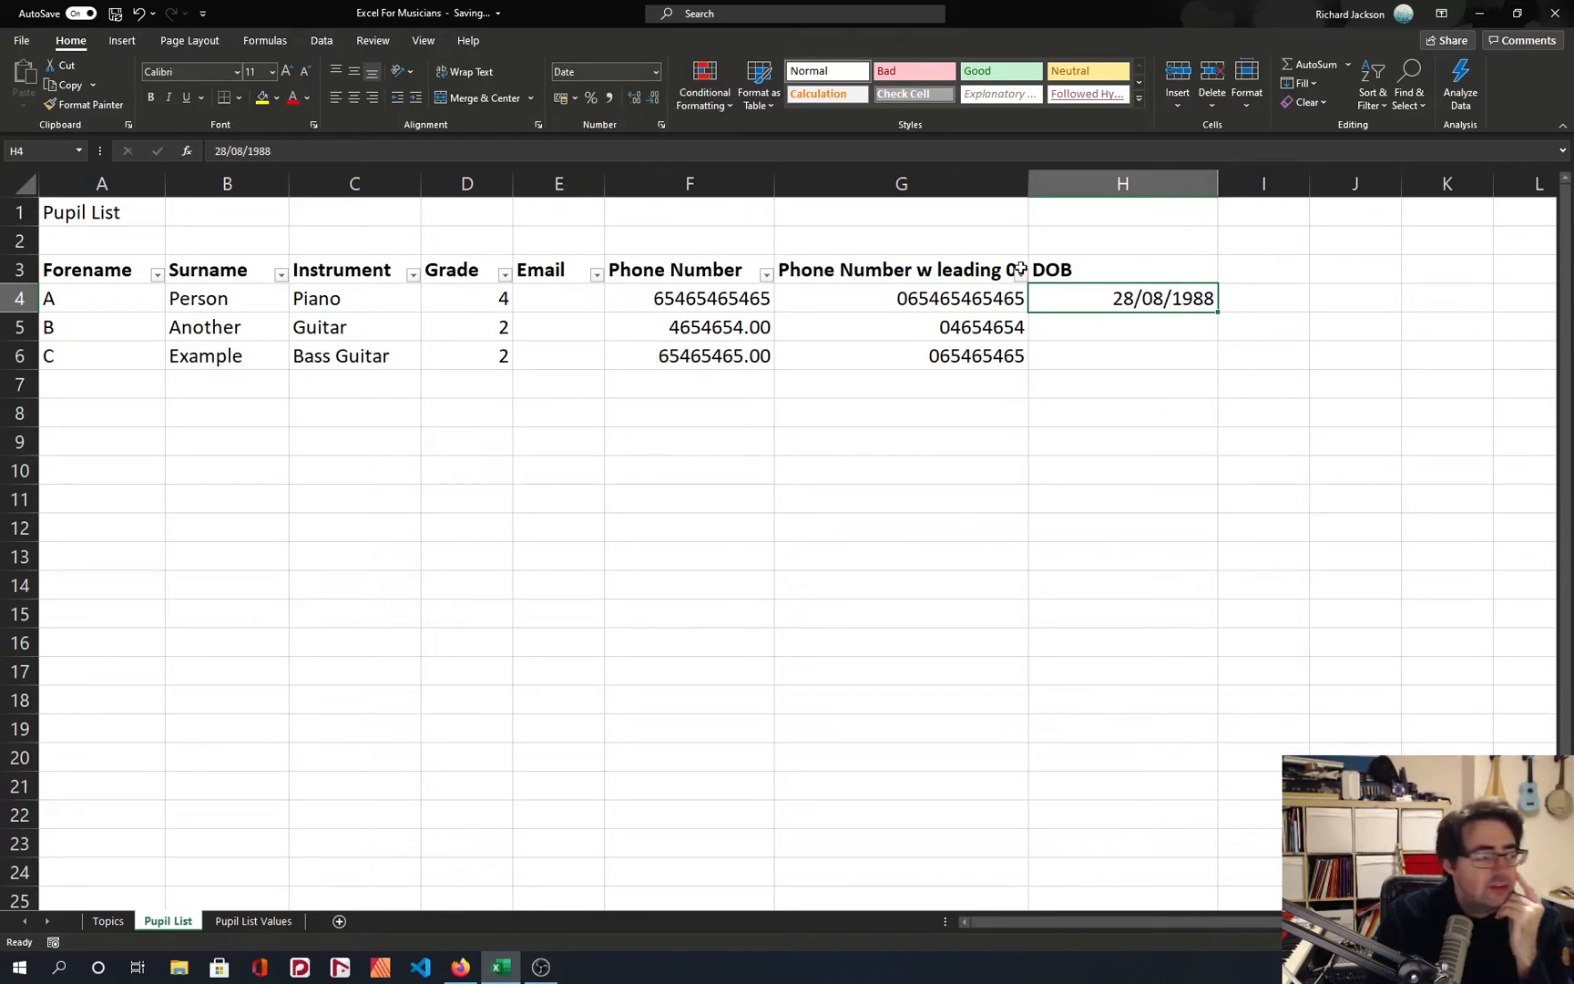
{"action": "double_click", "coordinate": [1218, 183]}
Calculate the second pupil's date of birth in H5 with the formula =H4+1.
{"action": "key", "text": "ctrl+c"}
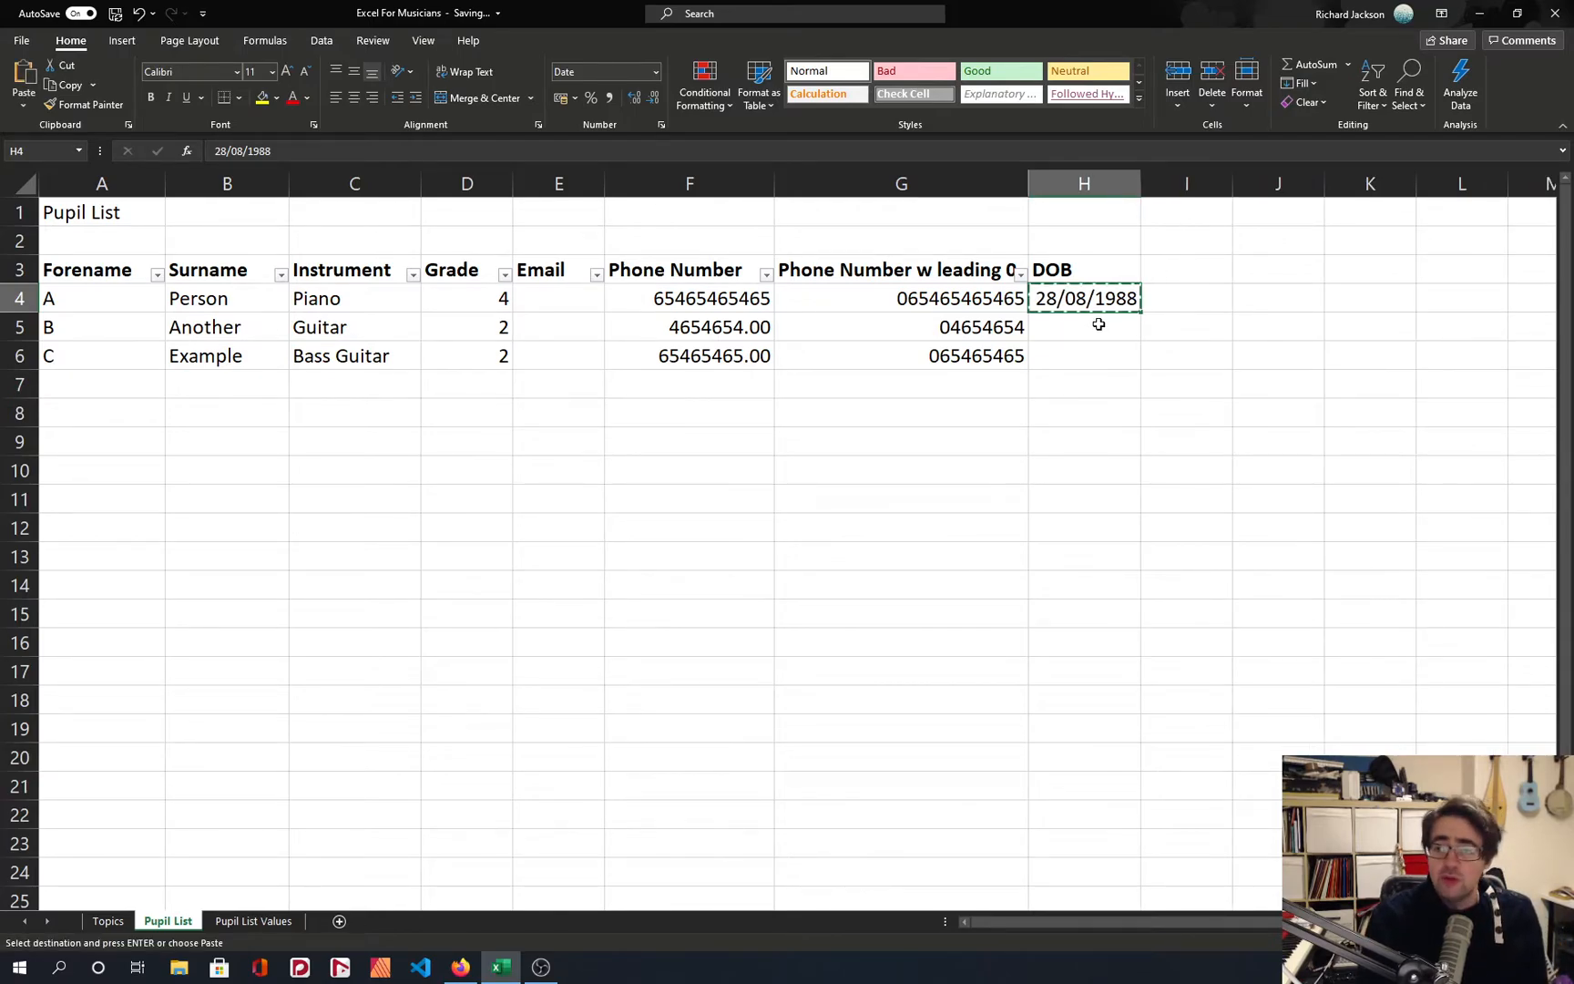
{"action": "left_click", "coordinate": [1099, 324]}
{"action": "type", "text": "="}
{"action": "key", "text": "Up"}
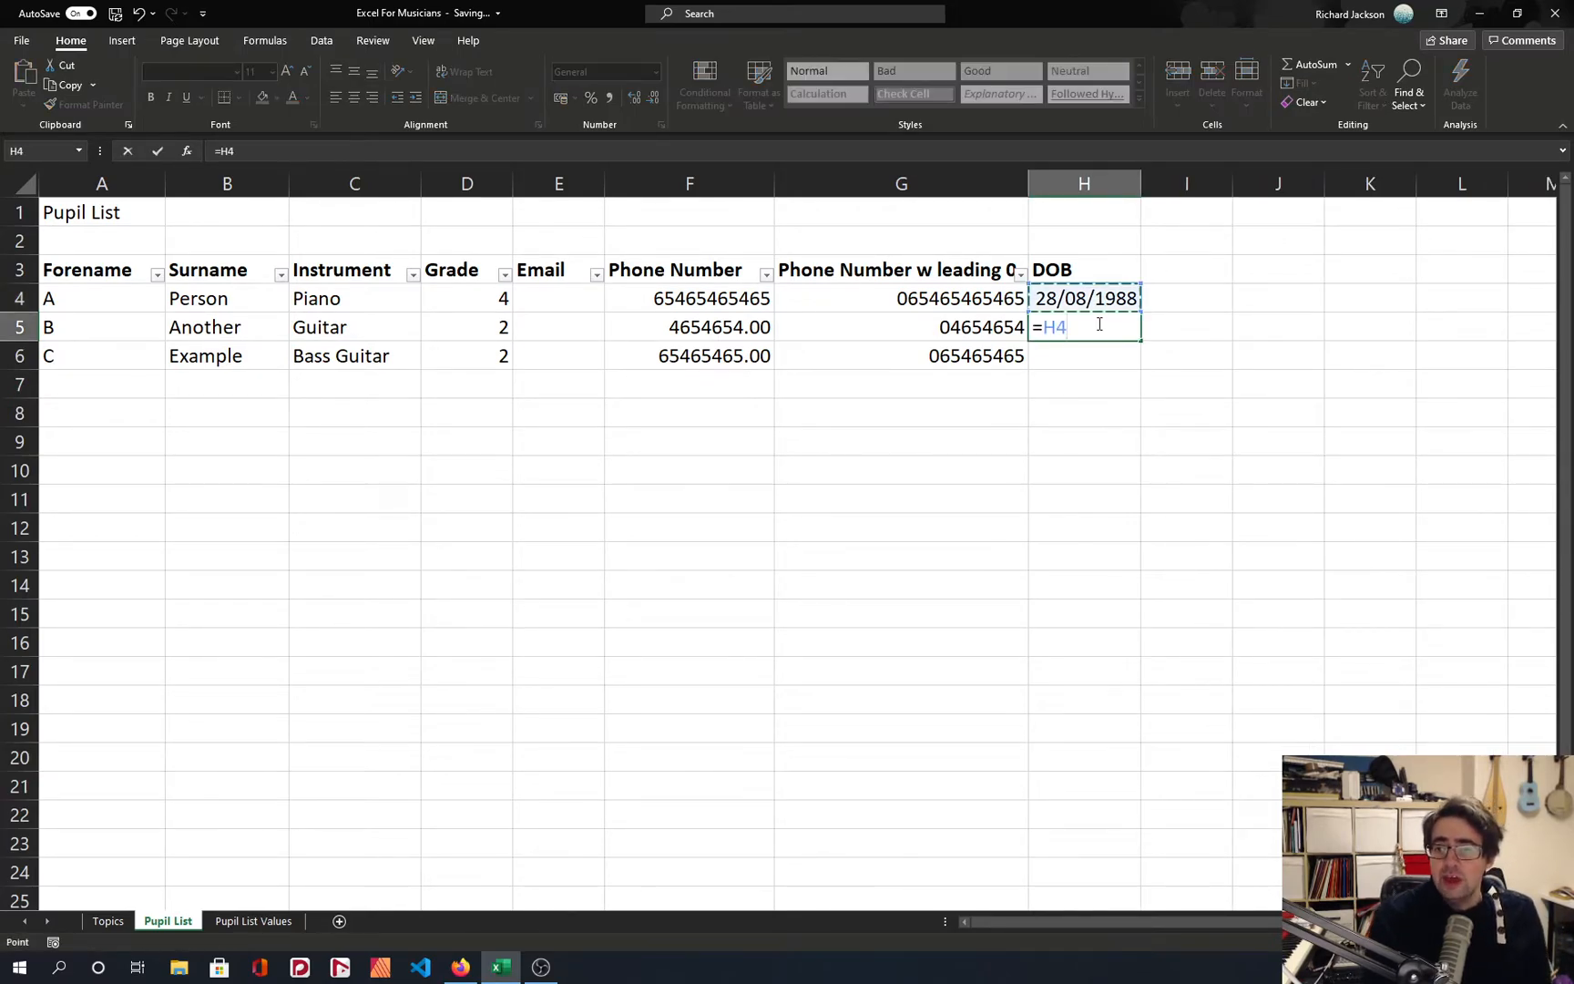
{"action": "type", "text": "+1"}
{"action": "key", "text": "Return"}
Calculate the third pupil's date of birth in H6 with the formula =H5+1.
{"action": "left_click", "coordinate": [1099, 324]}
{"action": "key", "text": "Down"}
{"action": "type", "text": "="}
{"action": "key", "text": "Up"}
{"action": "type", "text": "+1"}
{"action": "key", "text": "Return"}
{"action": "key", "text": "Up"}
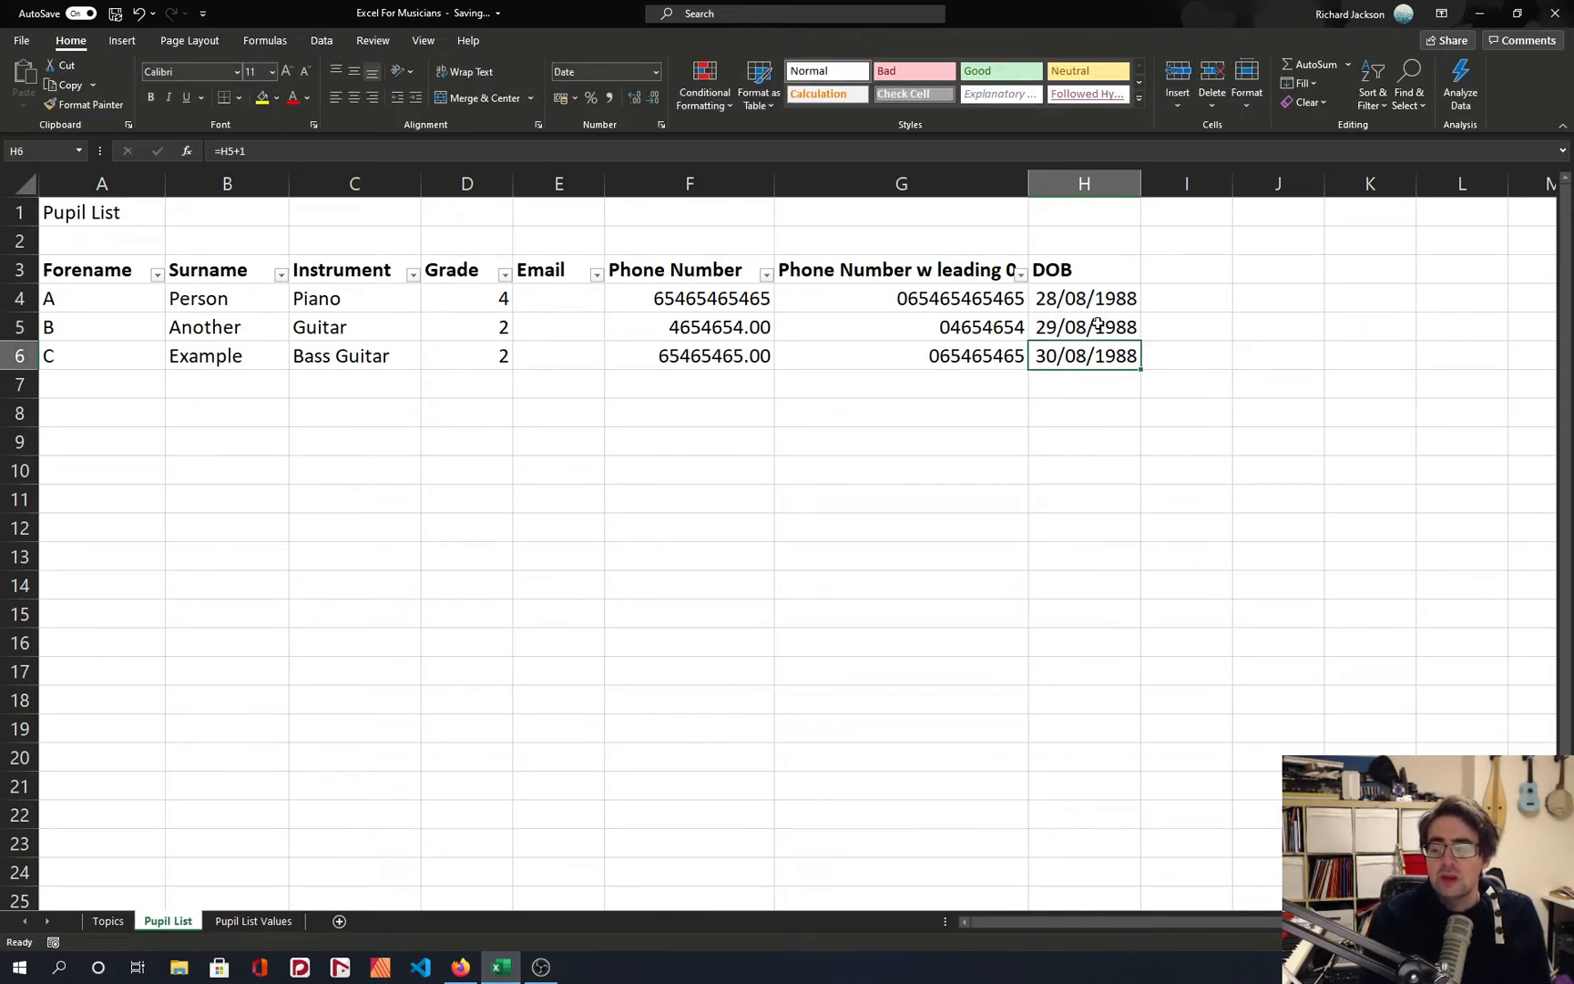
Clear H6 and replace the formula in H5 with =H4+30.
{"action": "key", "text": "Delete"}
{"action": "left_click", "coordinate": [1098, 324]}
{"action": "key", "text": "Delete"}
{"action": "type", "text": "="}
{"action": "key", "text": "Up"}
{"action": "type", "text": "+30"}
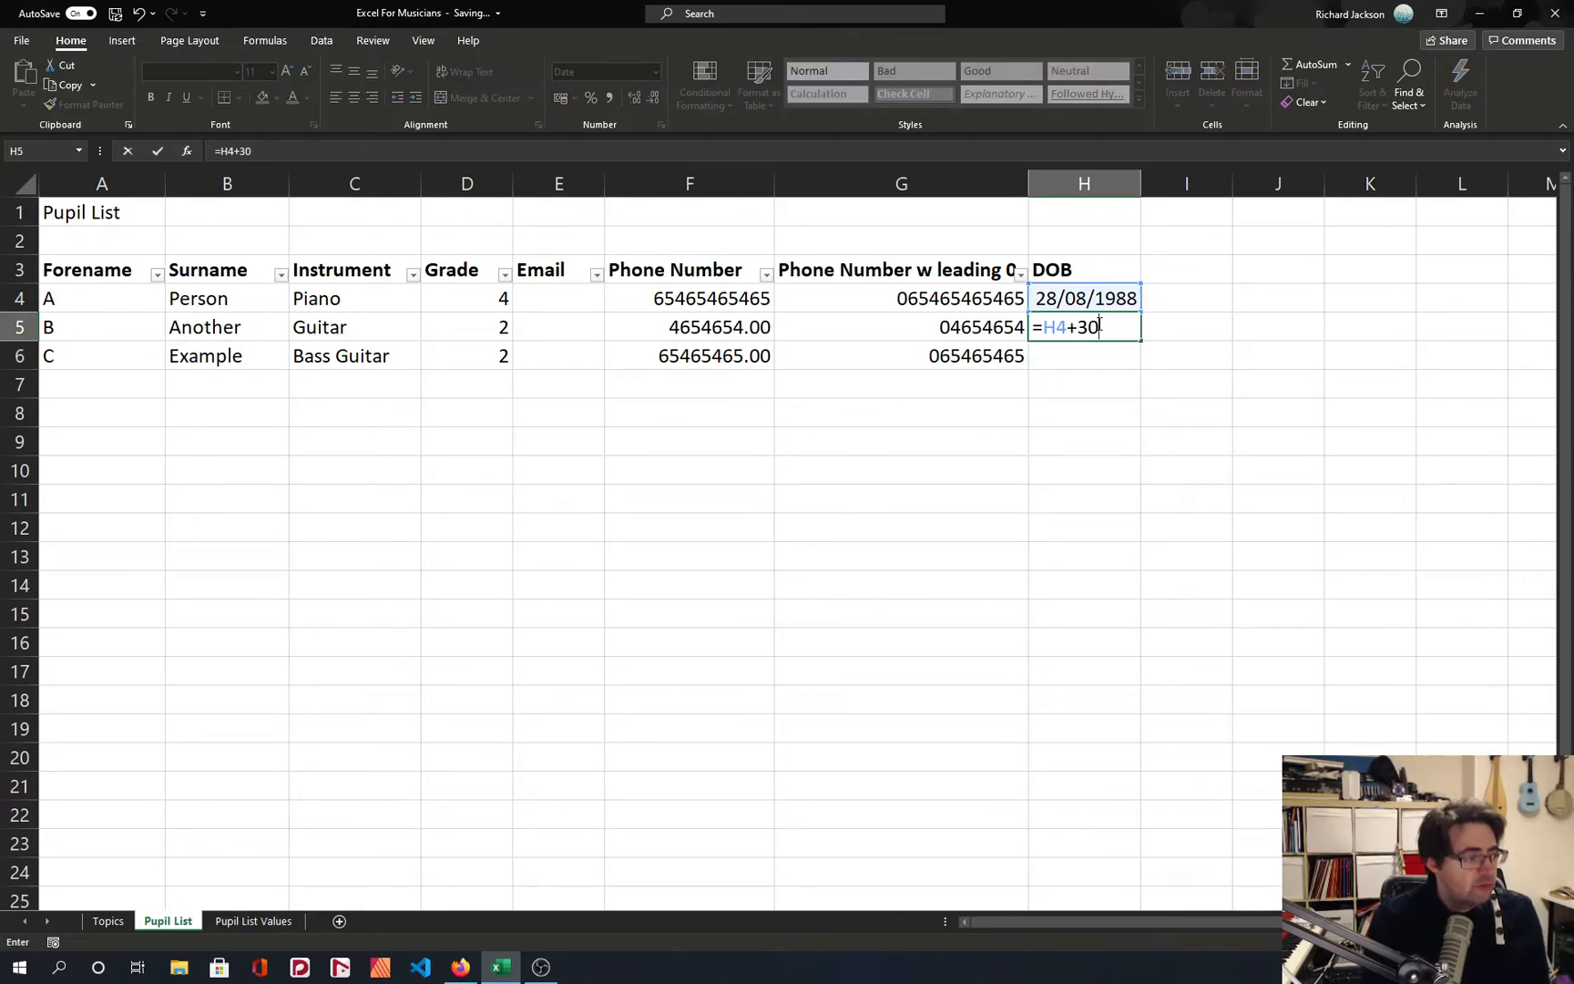
{"action": "key", "text": "Return"}
Edit the formula in H5 to =H4+31.
{"action": "left_click", "coordinate": [1099, 325]}
{"action": "key", "text": "F2"}
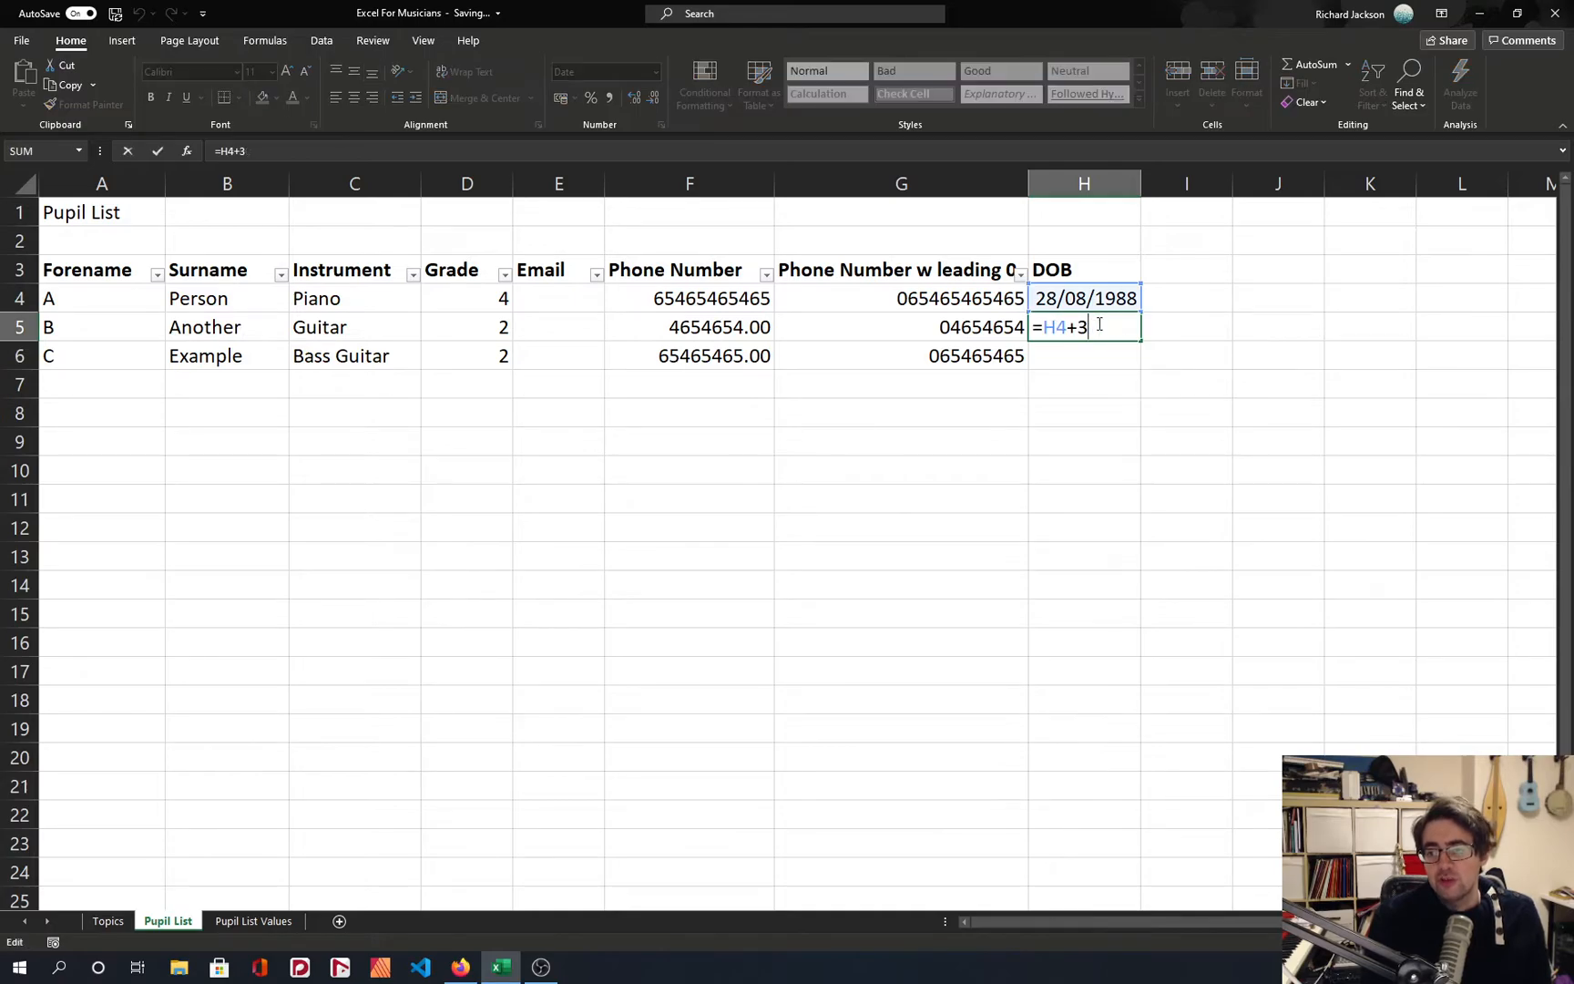
{"action": "key", "text": "BackSpace"}
{"action": "type", "text": "1"}
{"action": "key", "text": "Return"}
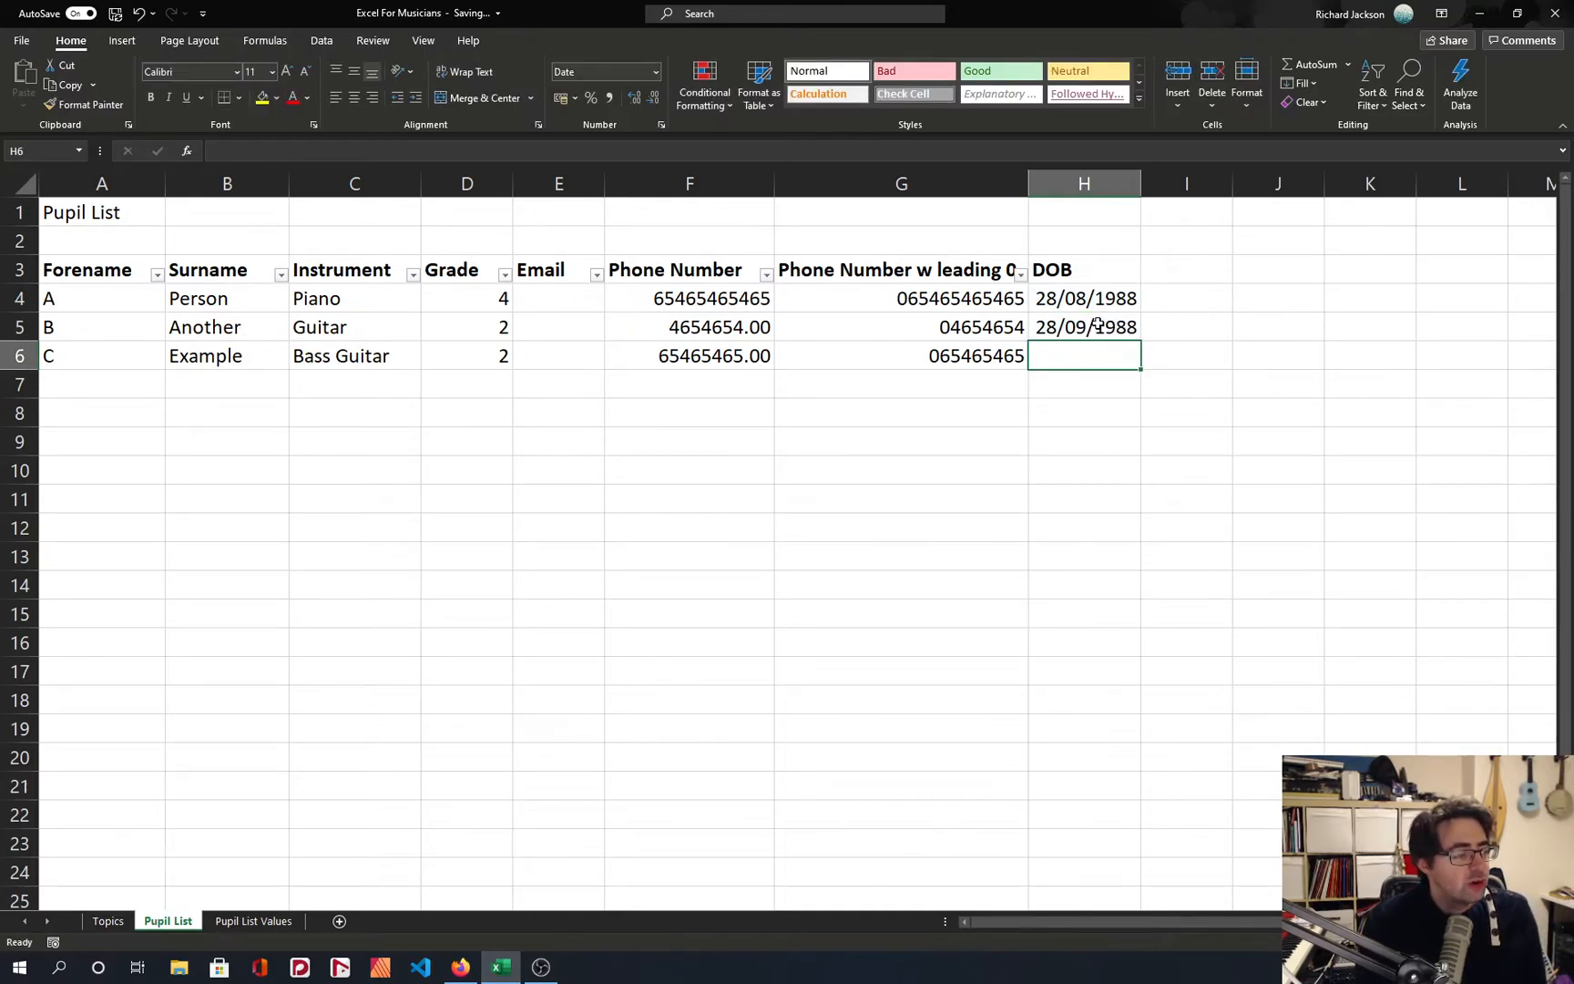
Change the formula in H5 to =H4+365 so it adds a year to the first pupil's date.
{"action": "left_click", "coordinate": [1099, 324]}
{"action": "key", "text": "F2"}
{"action": "key", "text": "BackSpace"}
{"action": "key", "text": "BackSpace"}
{"action": "key", "text": "BackSpace"}
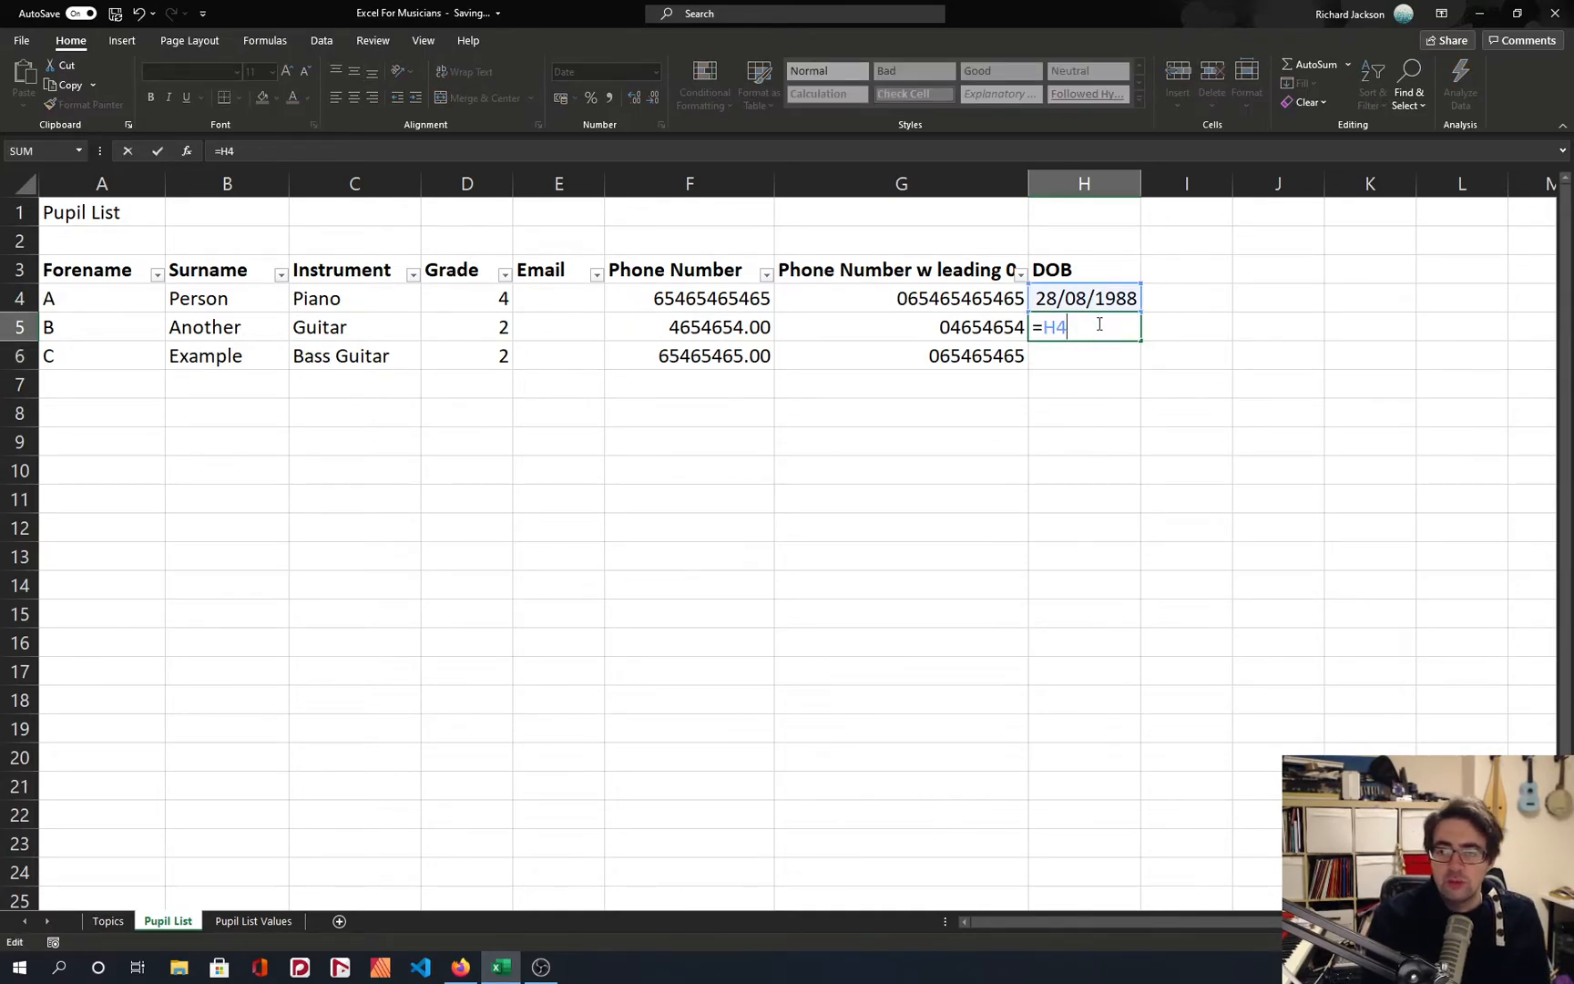
{"action": "type", "text": "+"}
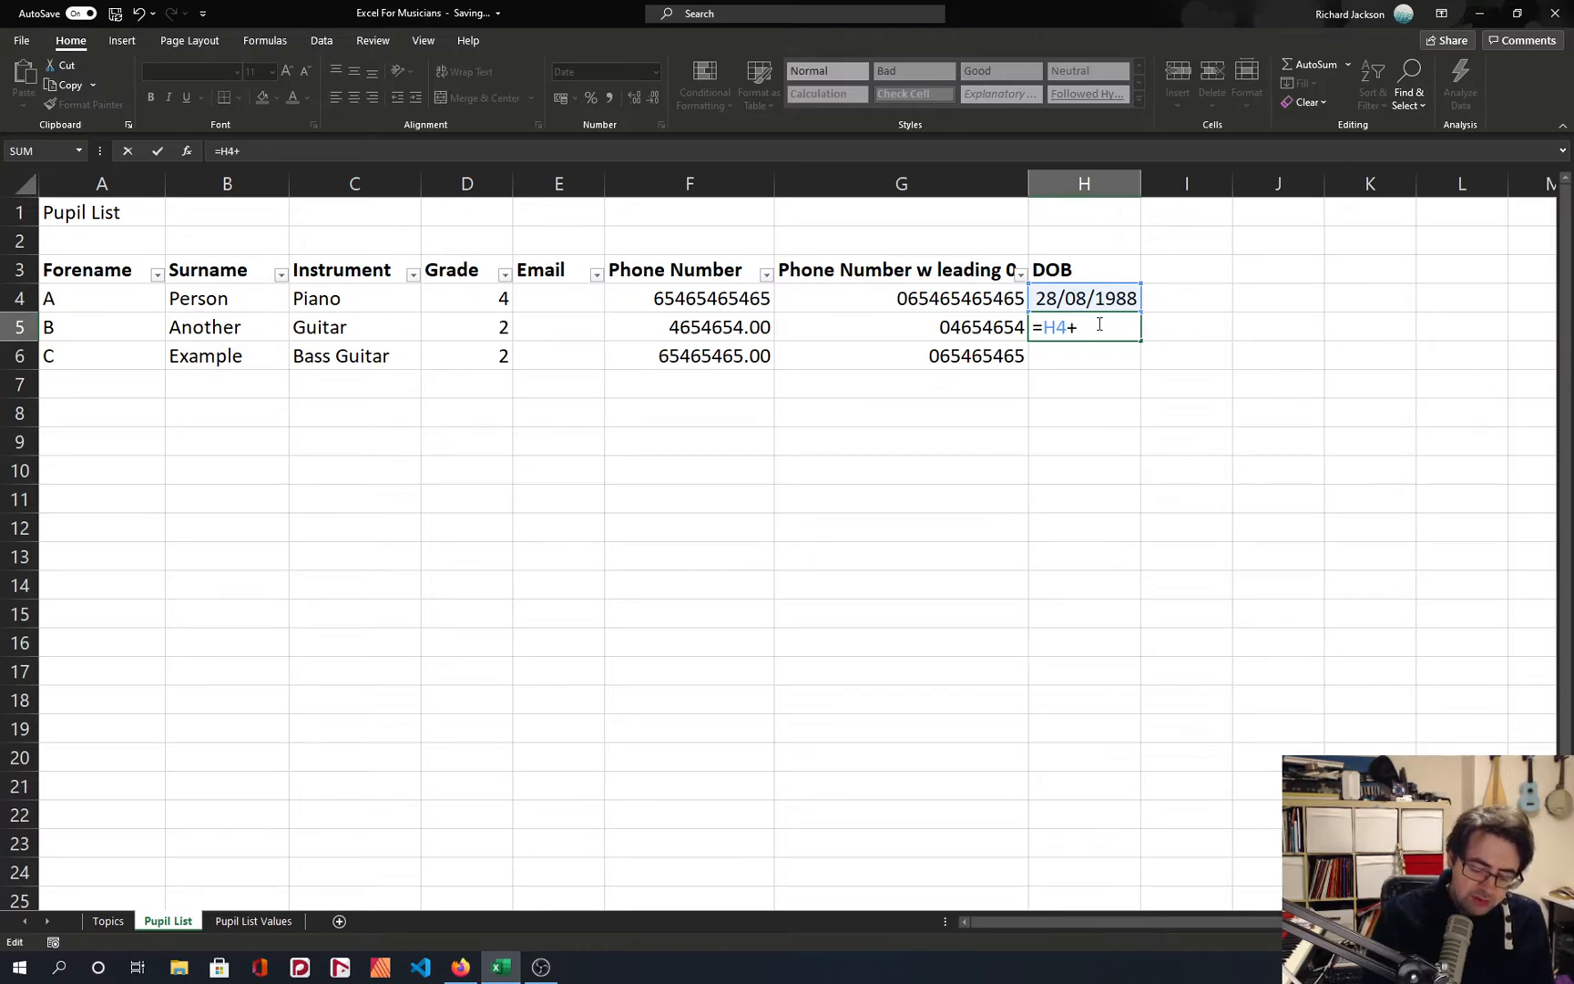
{"action": "type", "text": "365"}
{"action": "key", "text": "Return"}
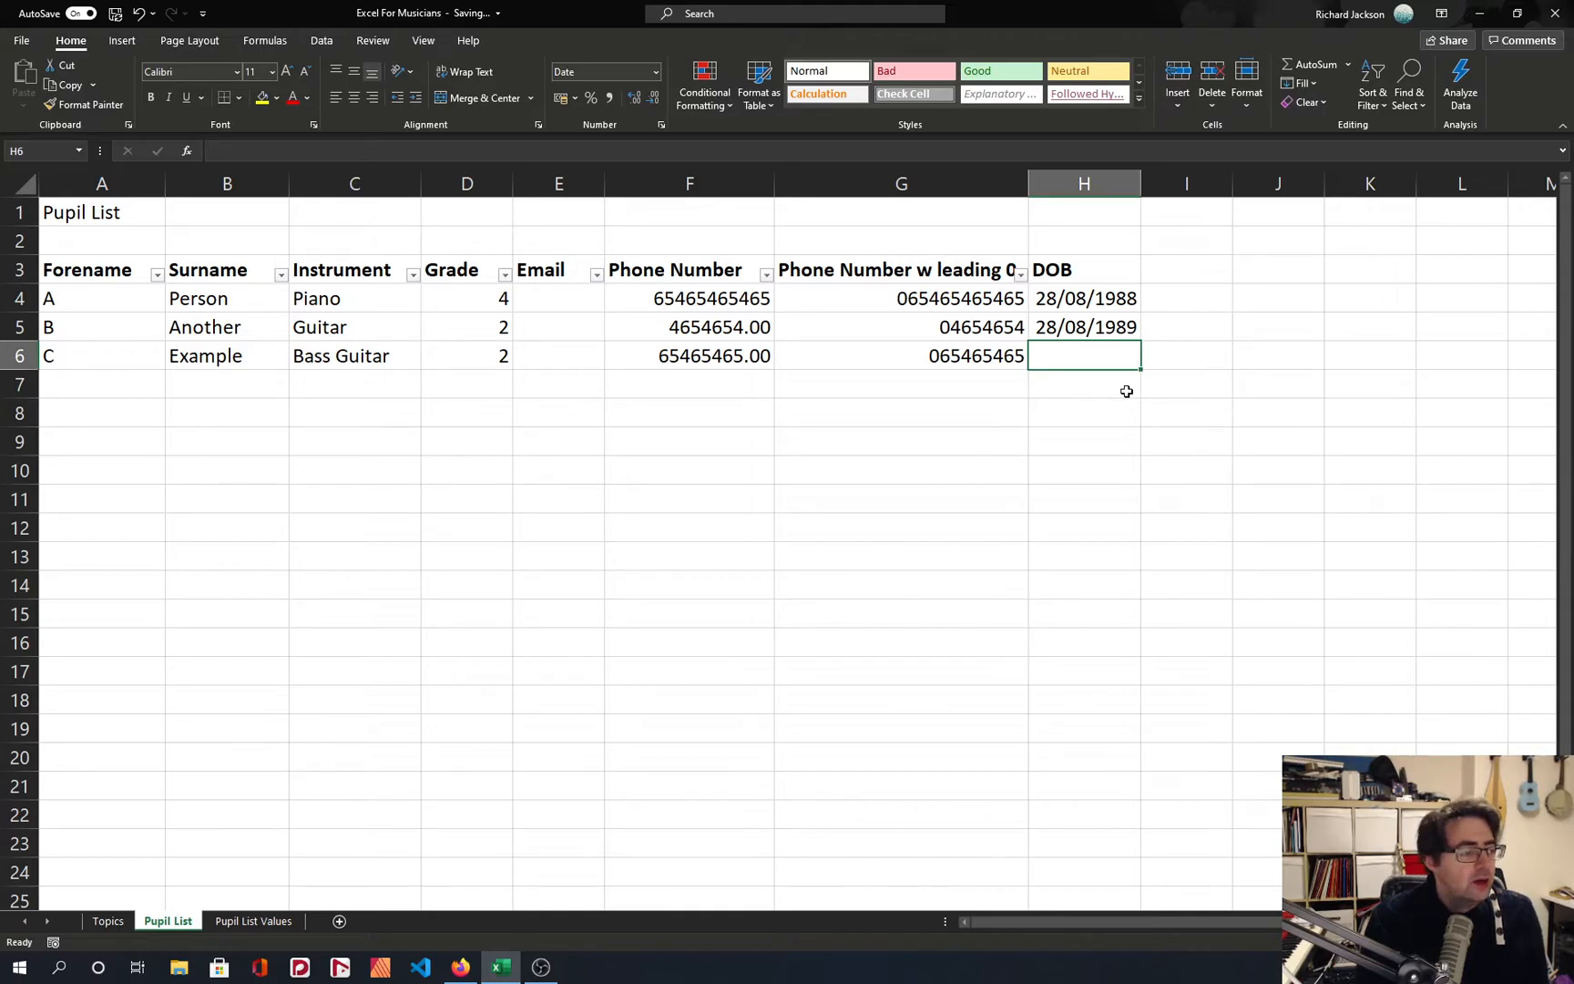
{"action": "left_click", "coordinate": [1033, 306]}
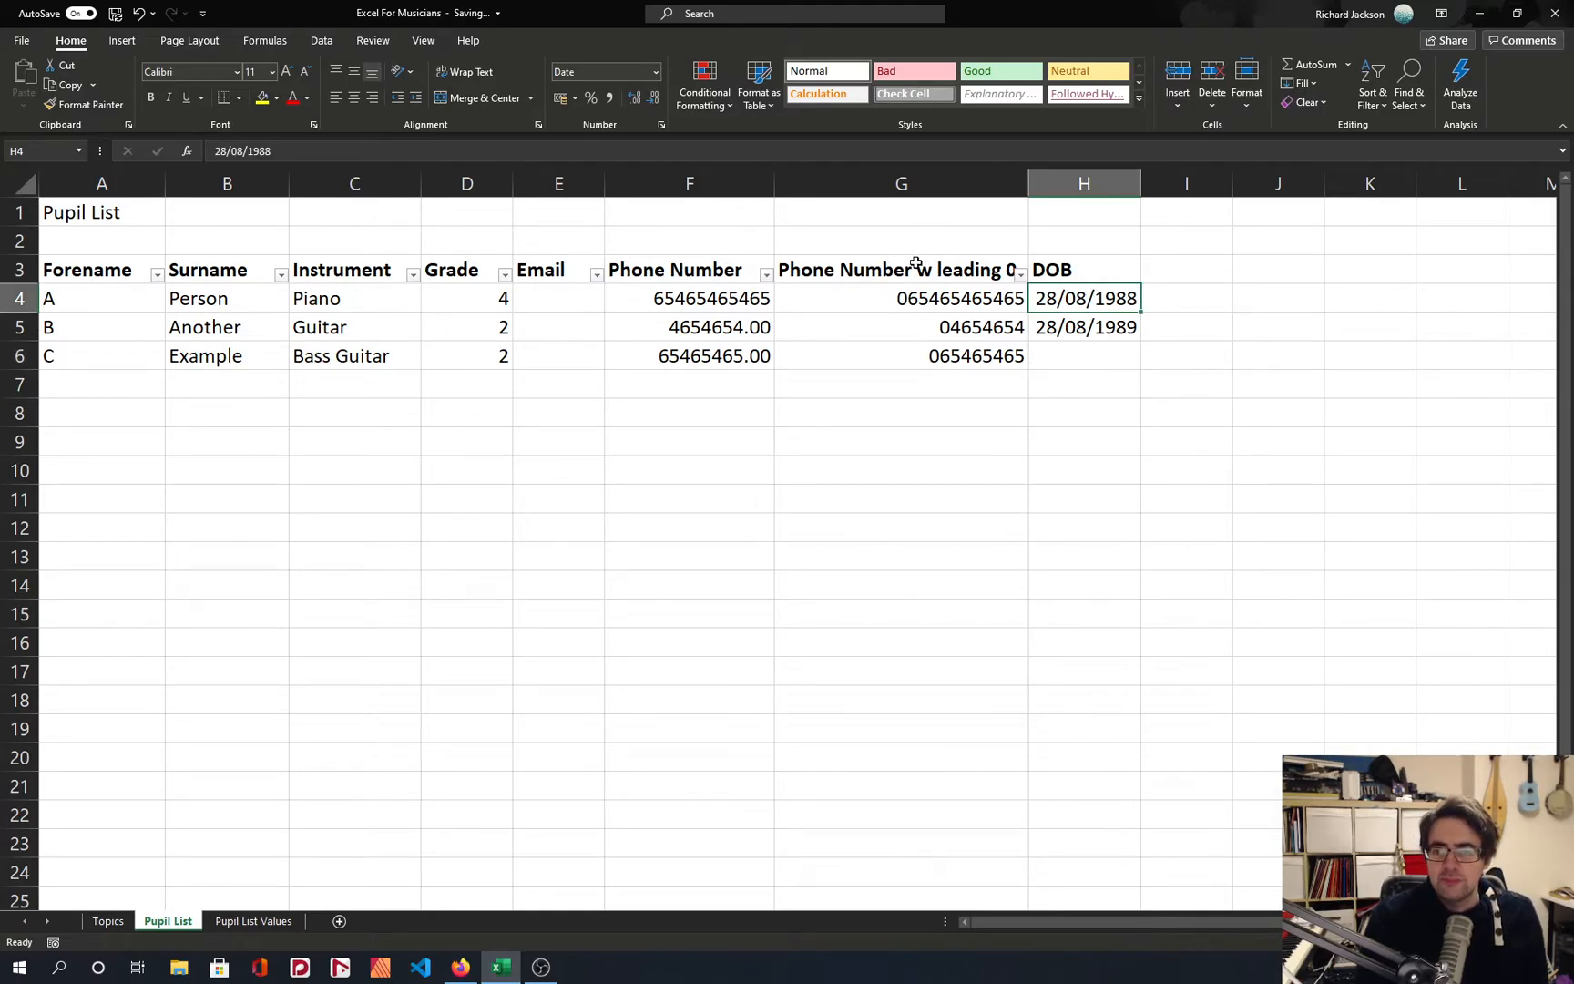
{"action": "left_click", "coordinate": [920, 260]}
{"action": "left_click", "coordinate": [473, 324]}
Enter the first pupil's email address in cell E4 of the Email column.
{"action": "left_click", "coordinate": [570, 297]}
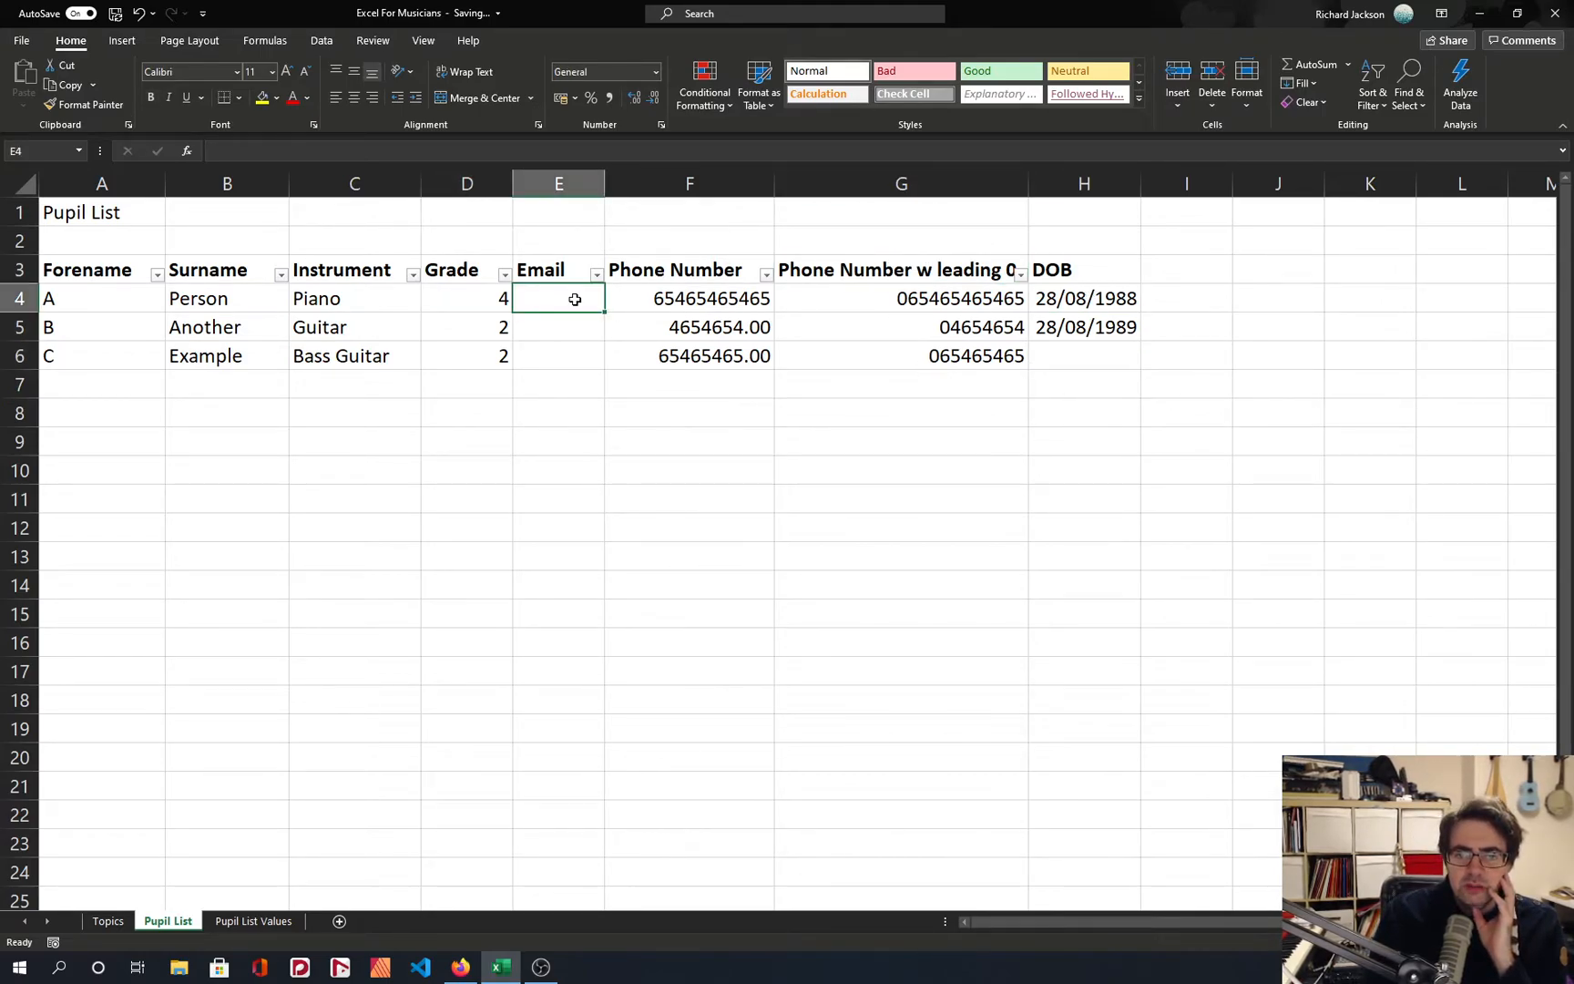
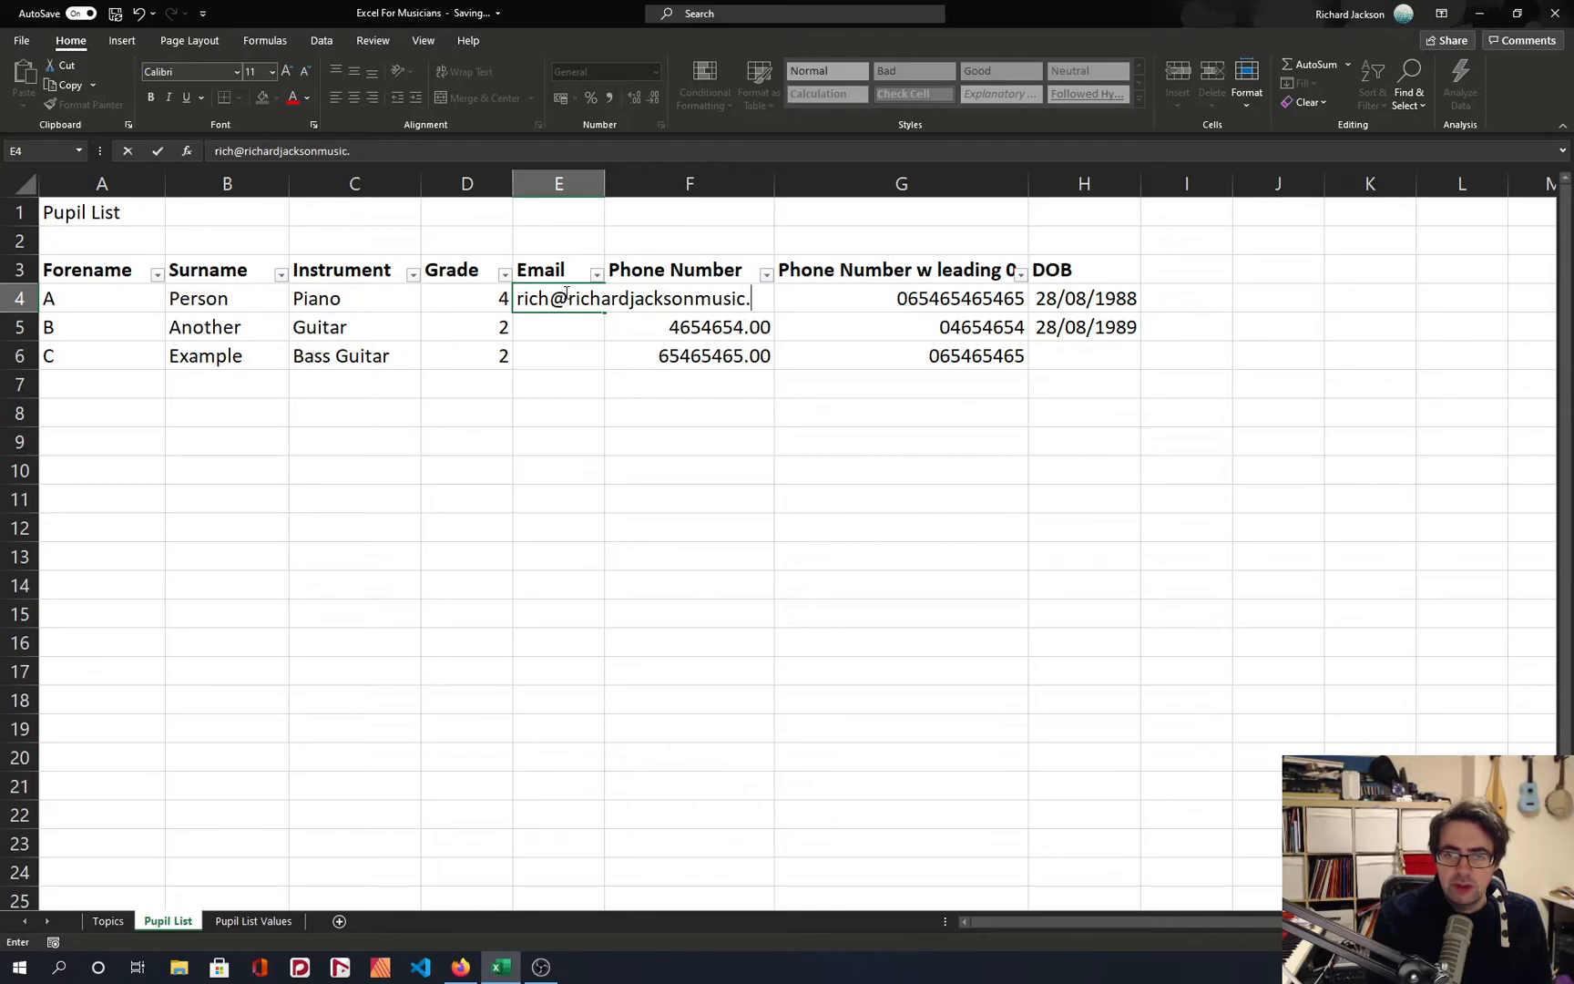
{"action": "key", "text": "Return"}
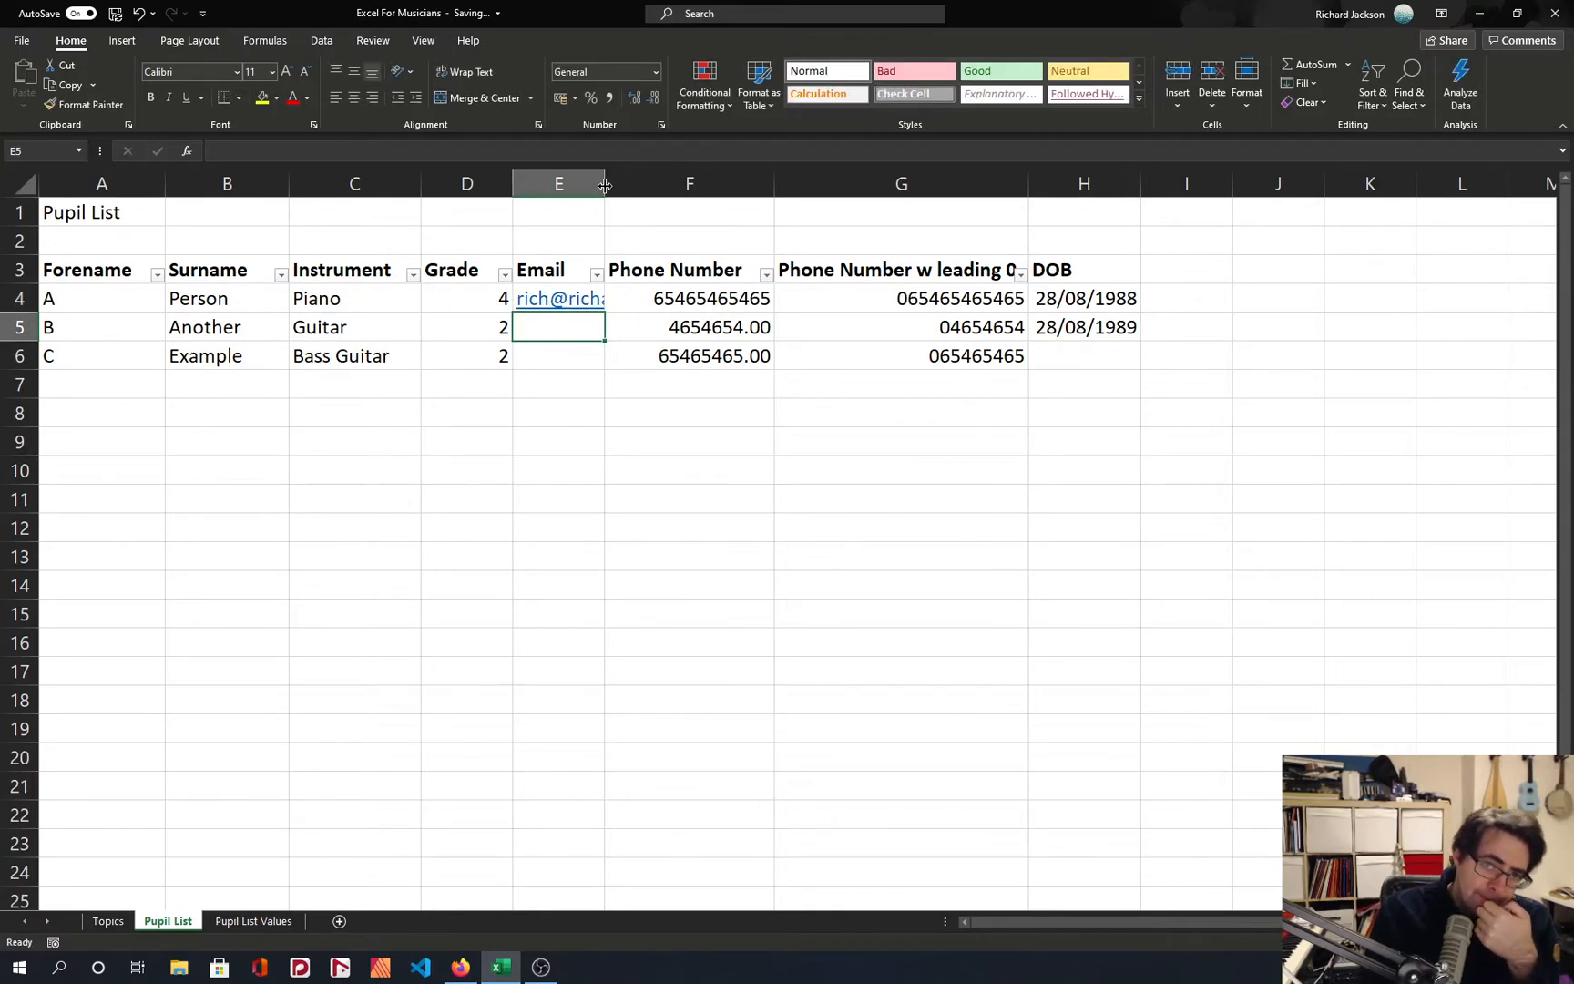
Auto-fit the Email column E to the address and follow the email link in E4.
{"action": "double_click", "coordinate": [603, 184]}
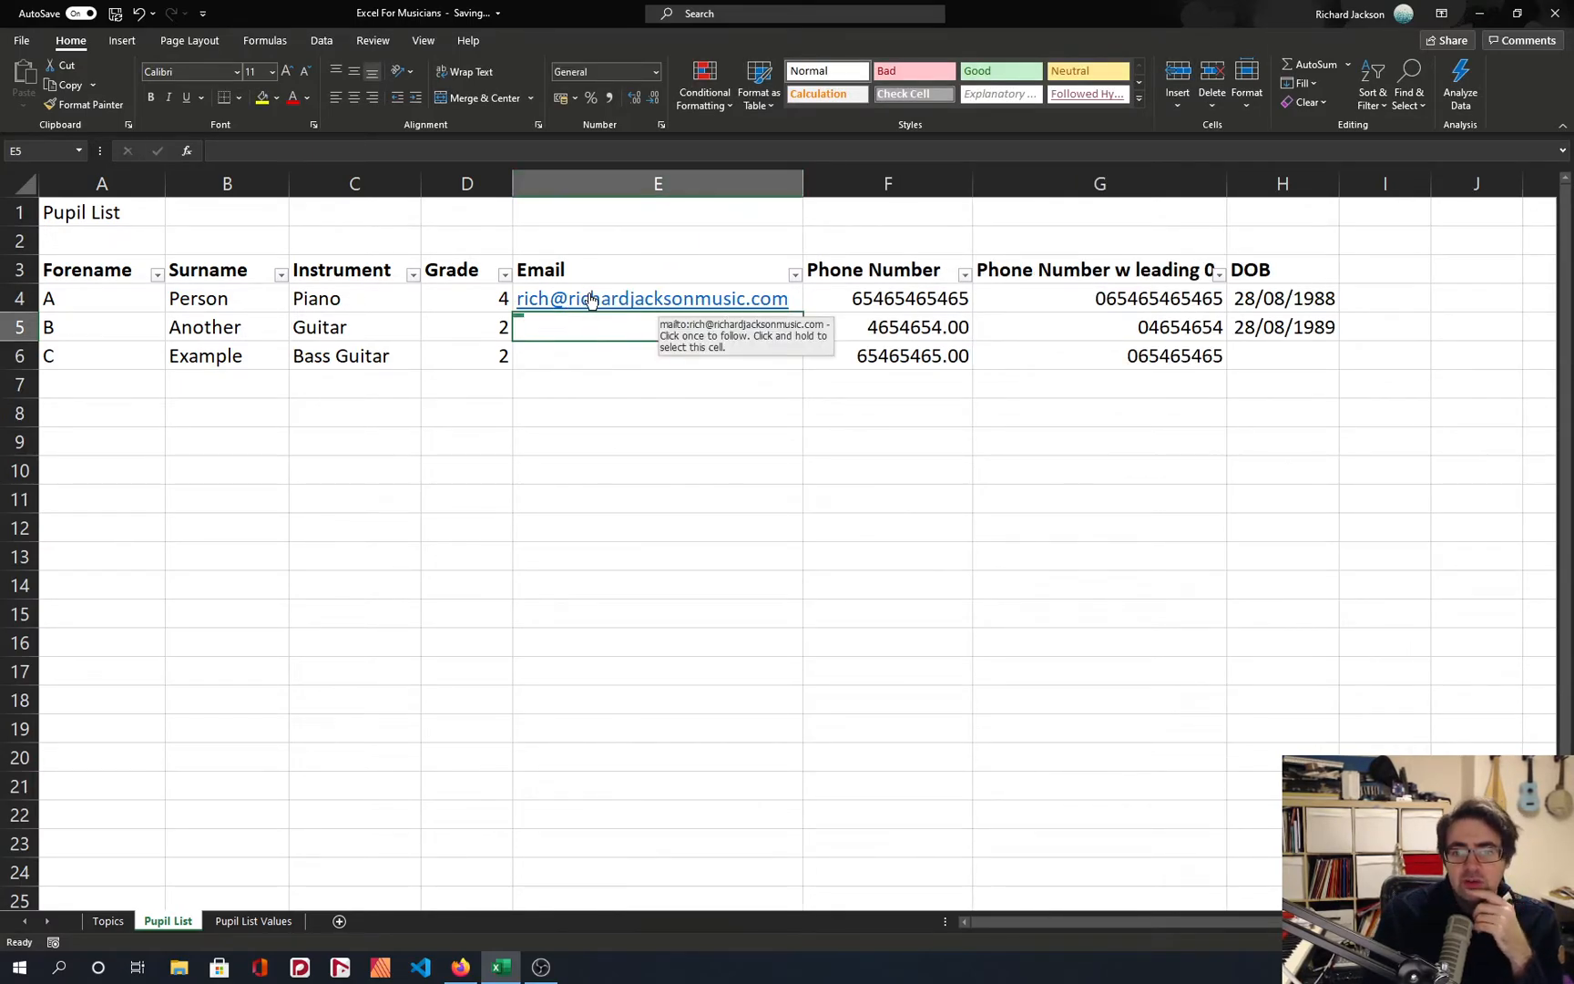
{"action": "left_click", "coordinate": [590, 300]}
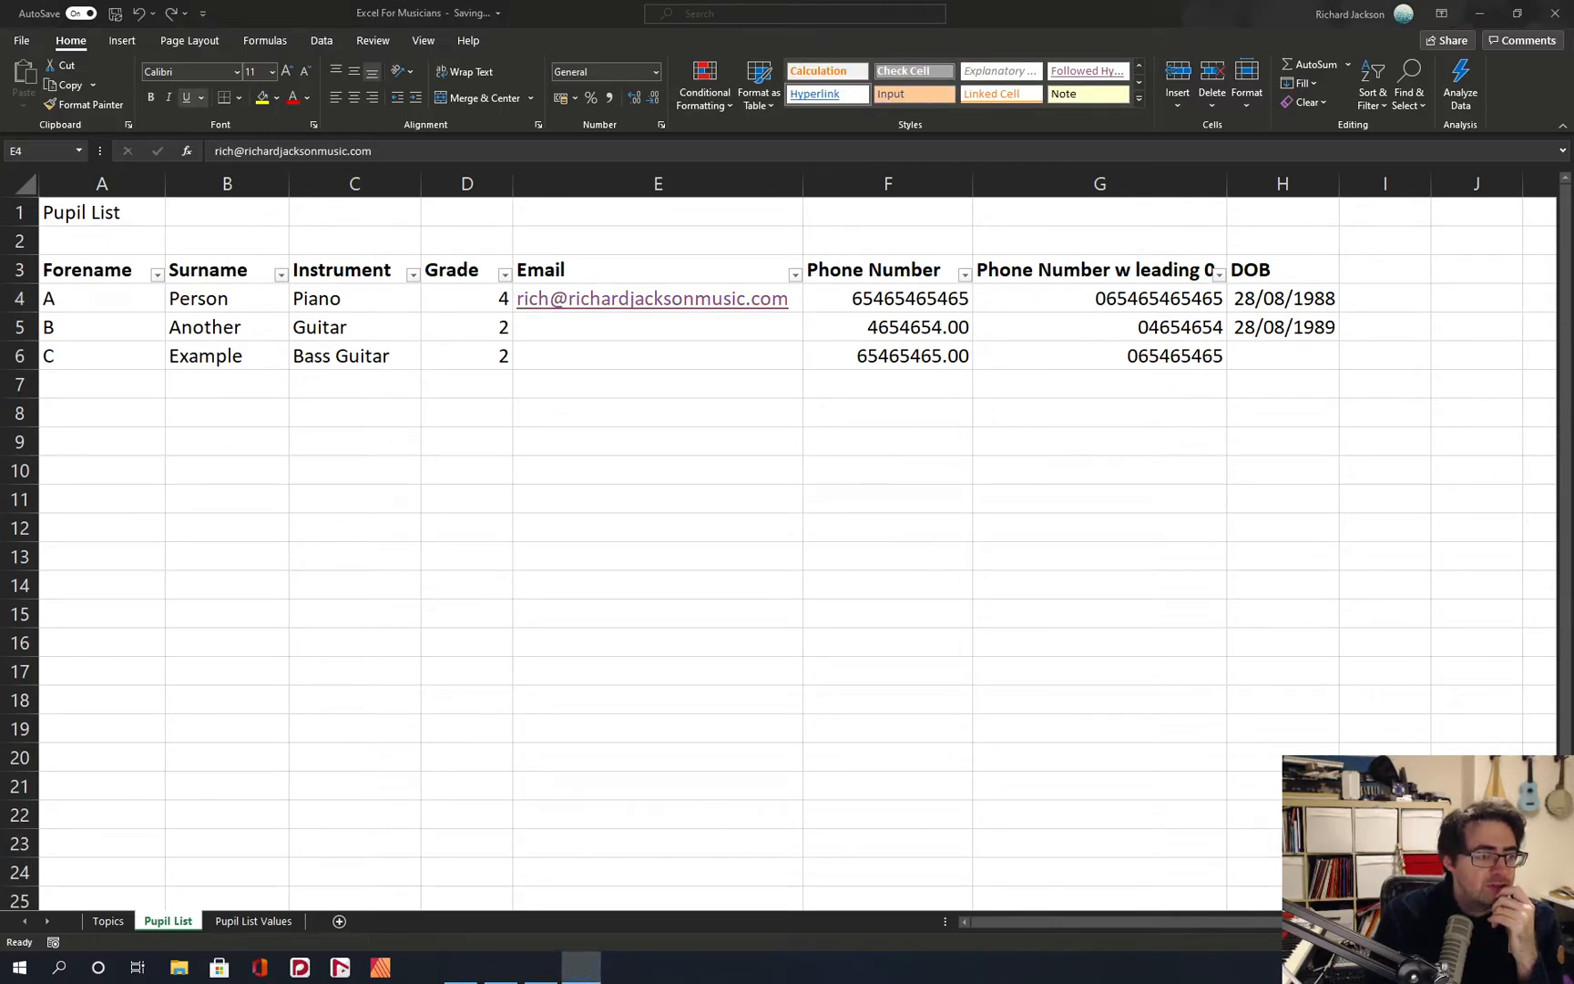
Undo the auto-fit of the Email column and clear the email address from E4.
{"action": "left_click", "coordinate": [947, 334]}
{"action": "left_click", "coordinate": [819, 388]}
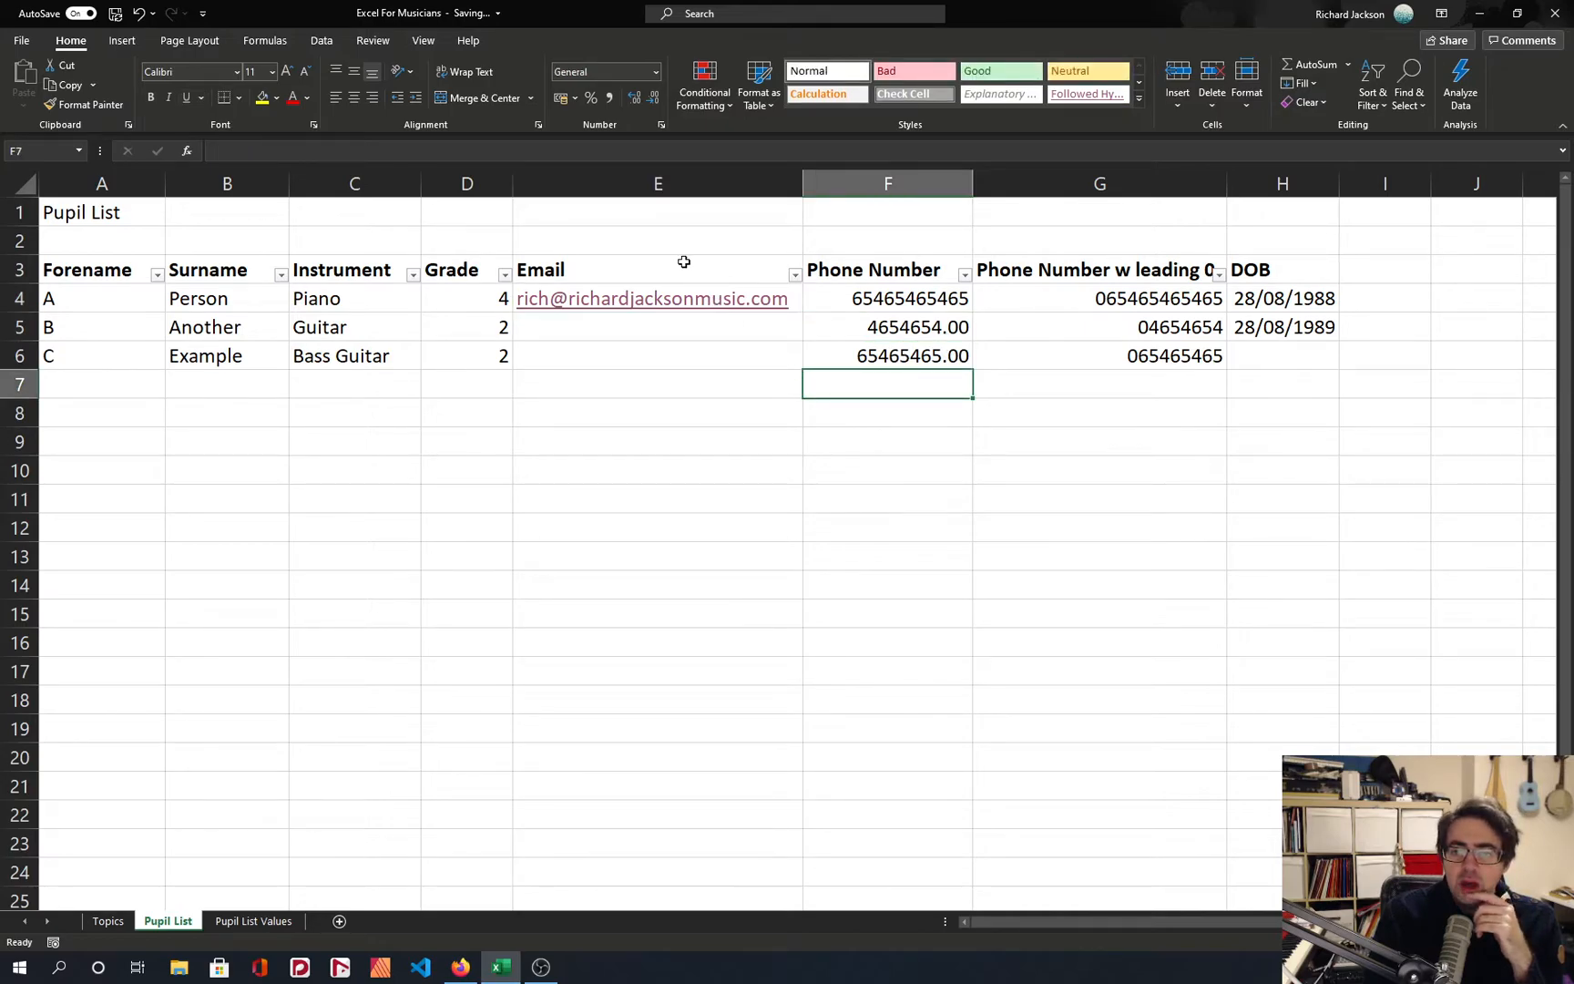
{"action": "left_click", "coordinate": [643, 185]}
{"action": "left_click", "coordinate": [707, 333]}
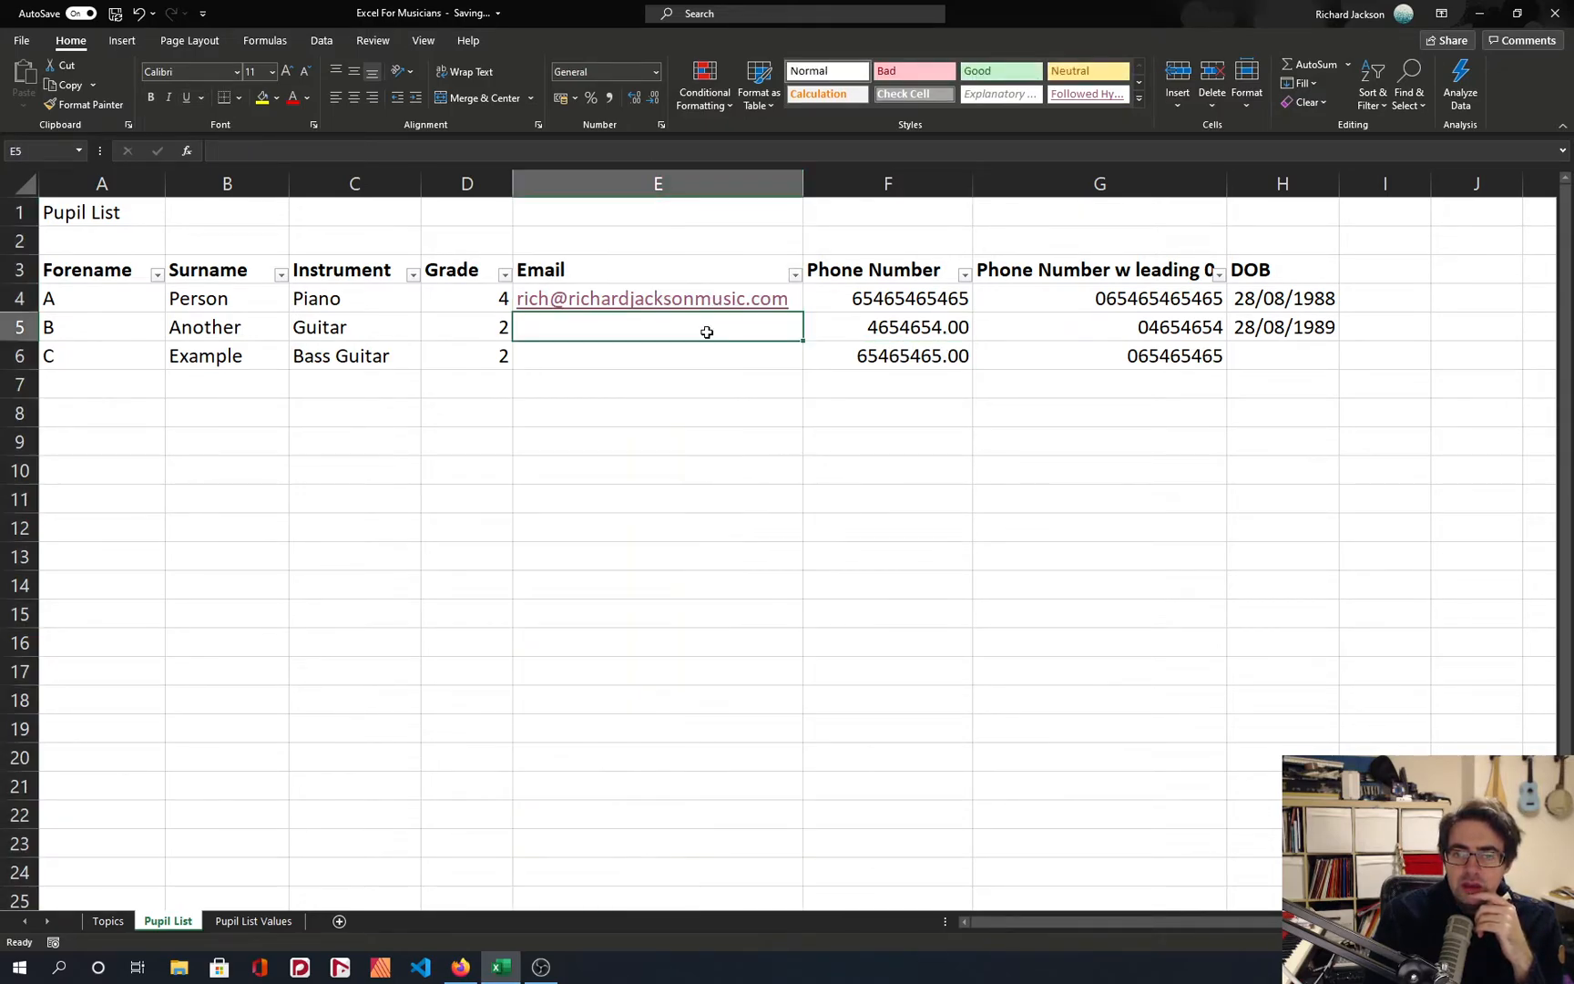
{"action": "key", "text": "Up"}
{"action": "key", "text": "Delete"}
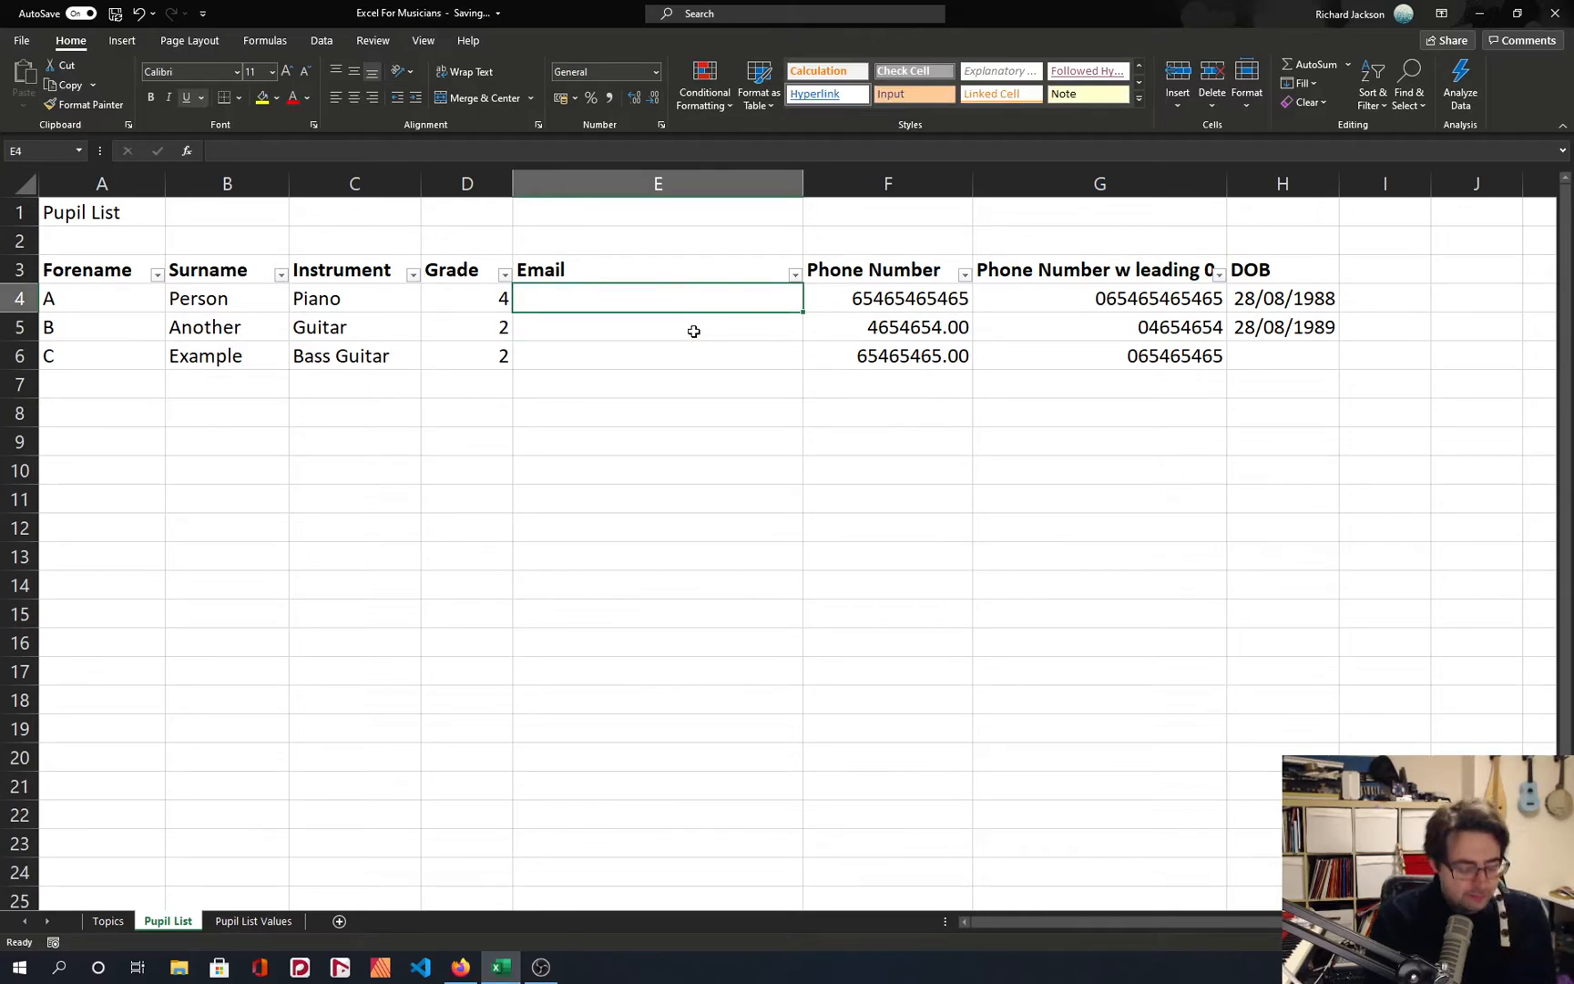
{"action": "key", "text": "ctrl+z"}
{"action": "key", "text": "ctrl+c"}
{"action": "left_click", "coordinate": [690, 315]}
{"action": "key", "text": "ctrl+v"}
{"action": "key", "text": "ctrl+z"}
{"action": "key", "text": "ctrl+z"}
{"action": "key", "text": "Delete"}
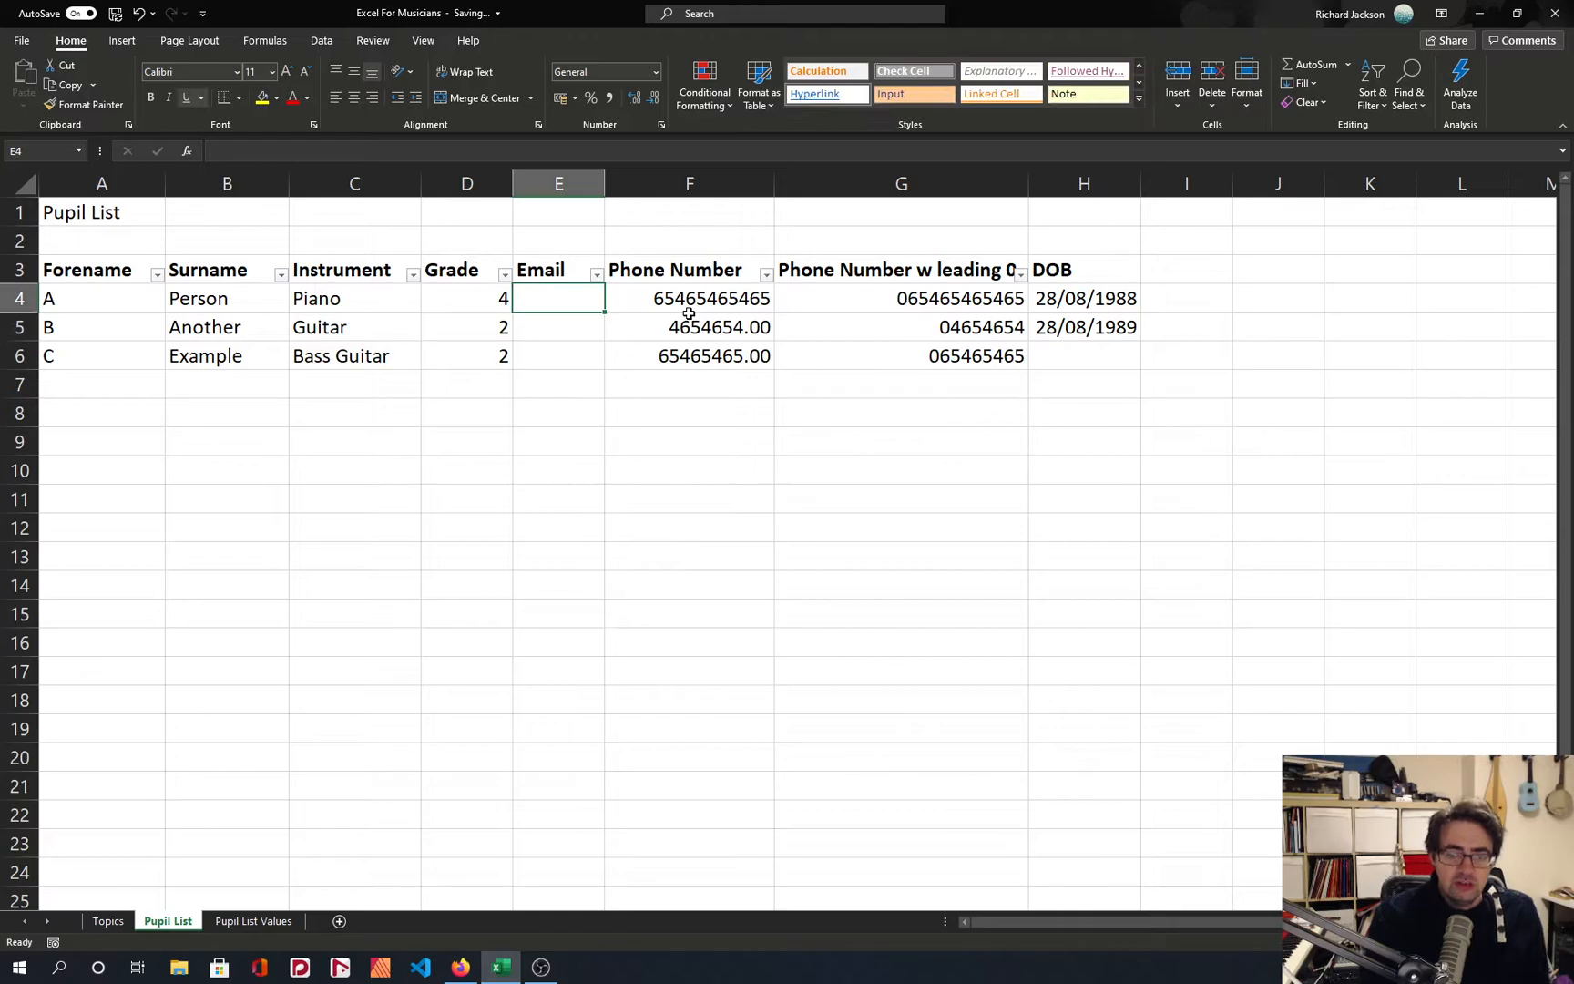
Enter the formula =A4&"."&B4 in E4 to join the first pupil's forename and surname with a dot.
{"action": "type", "text": "="}
{"action": "key", "text": "Left"}
{"action": "key", "text": "Left"}
{"action": "key", "text": "Left"}
{"action": "key", "text": "Left"}
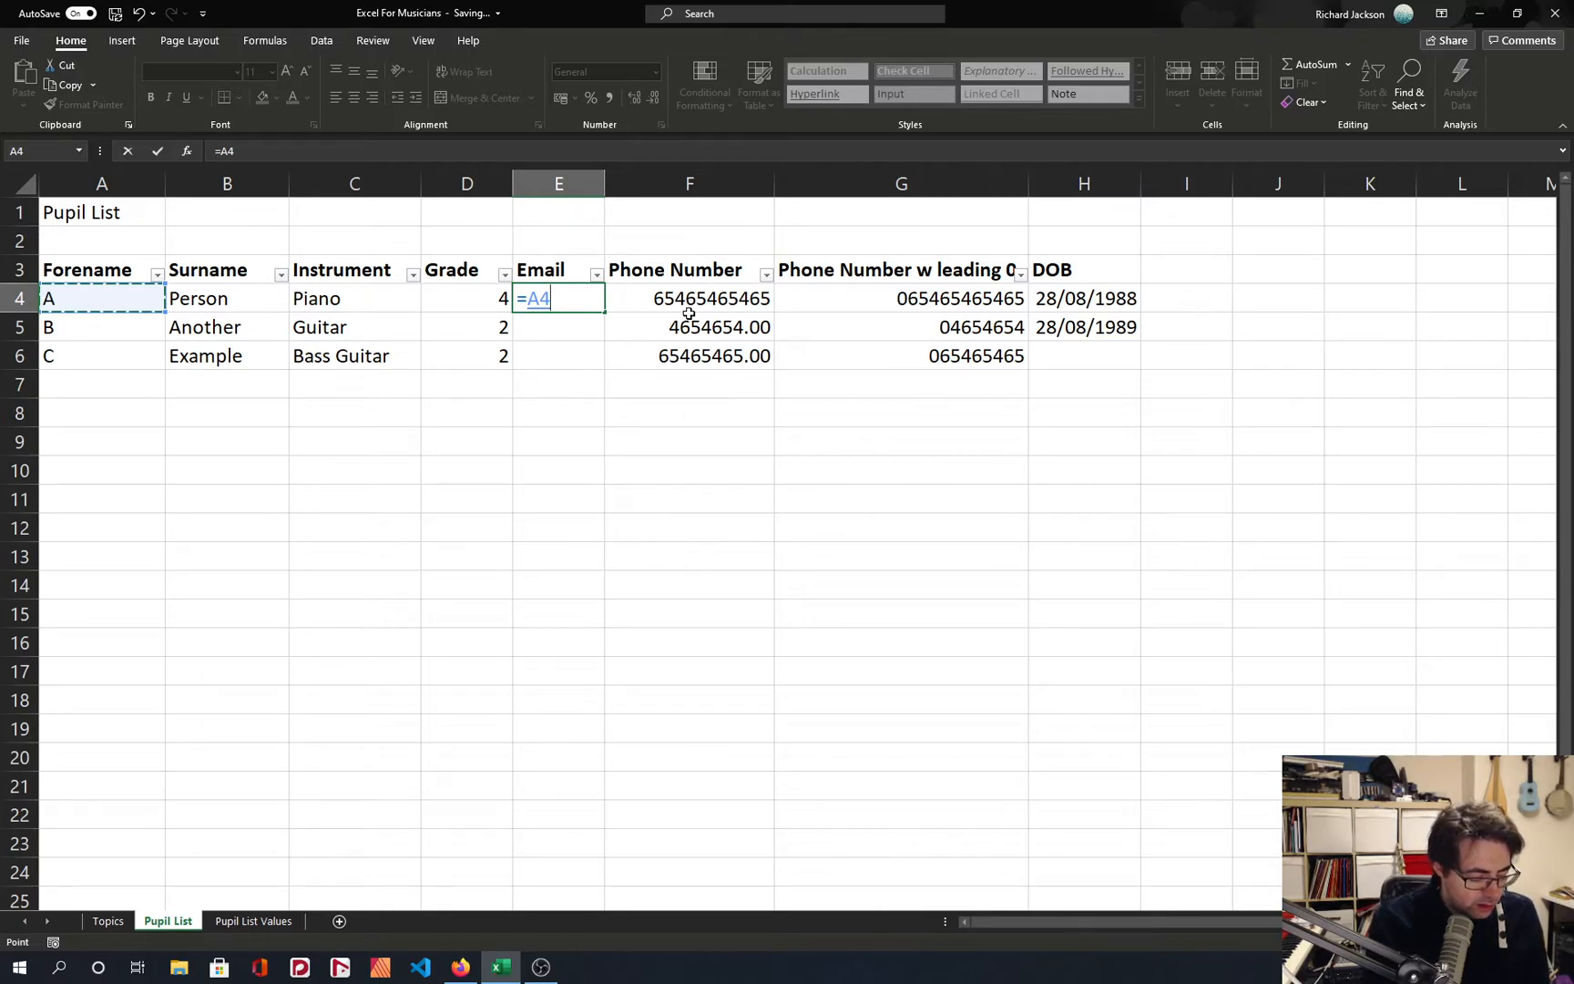
{"action": "type", "text": "&\".\""}
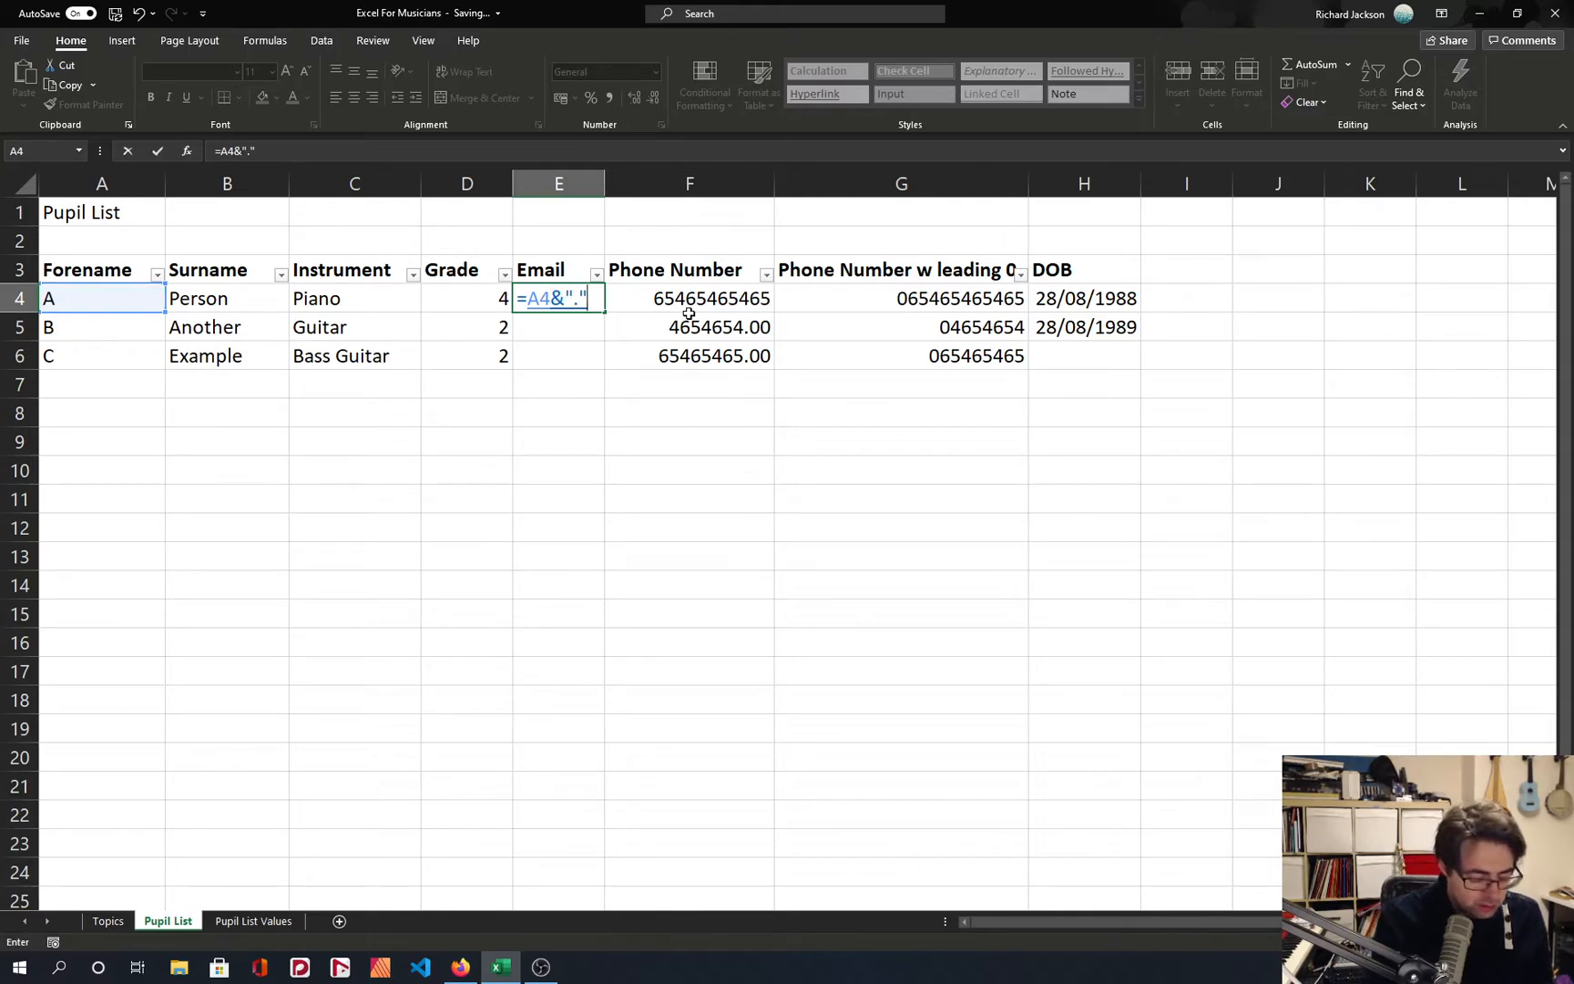
{"action": "type", "text": "&"}
{"action": "key", "text": "Left"}
{"action": "key", "text": "Left"}
{"action": "key", "text": "Left"}
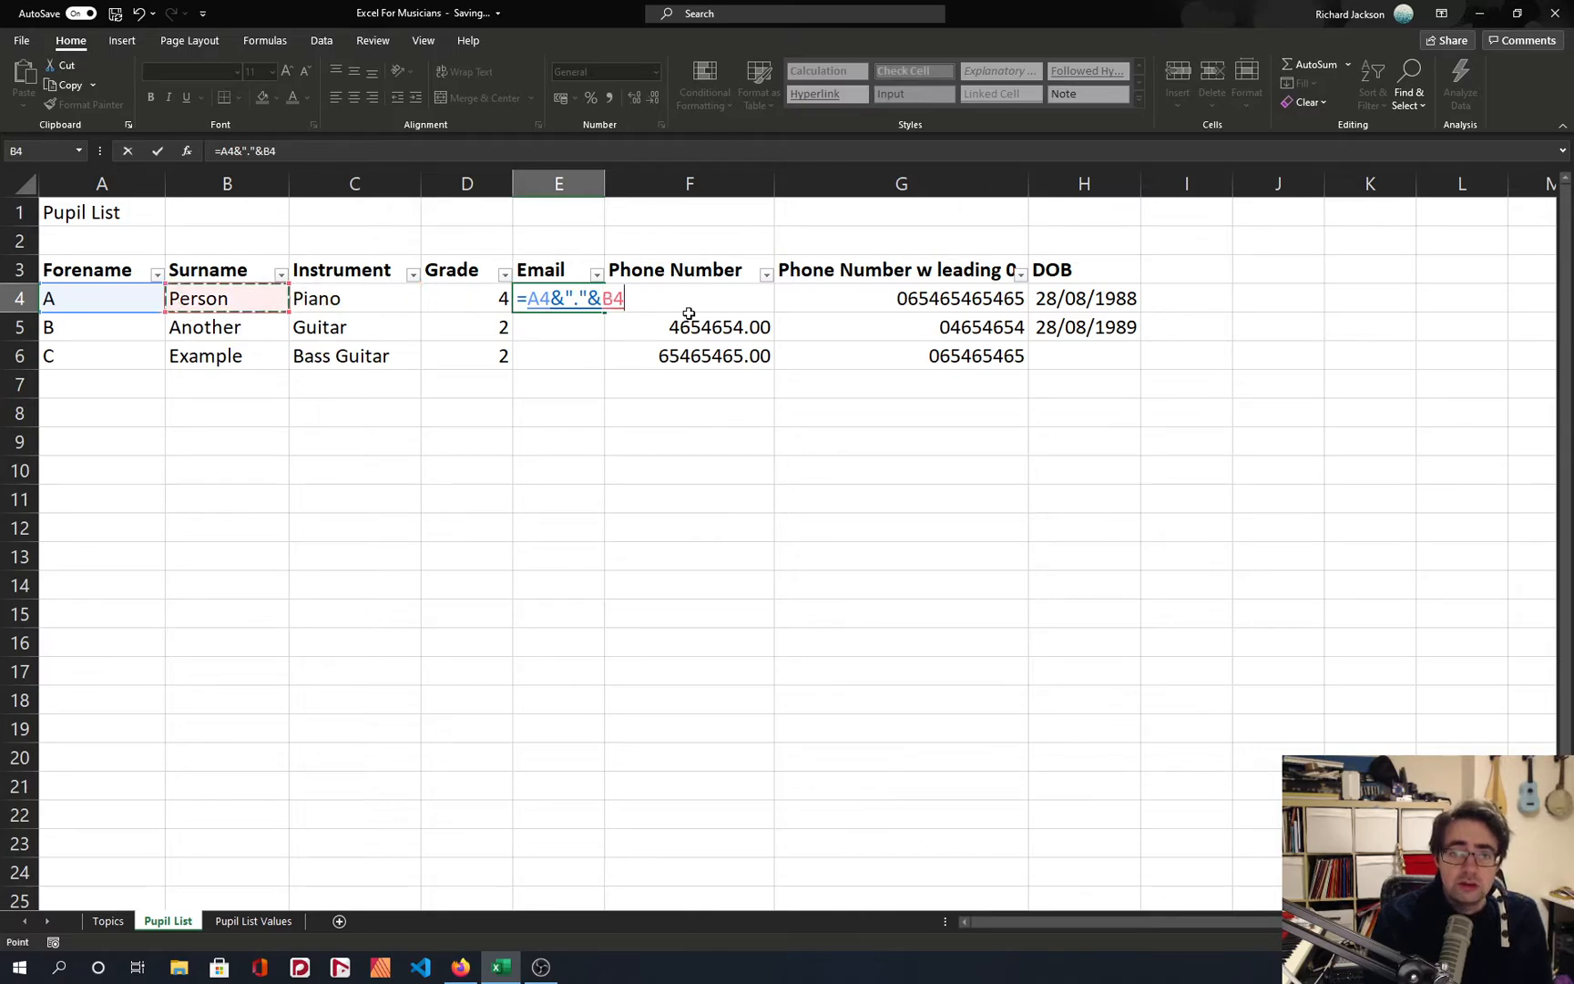
{"action": "key", "text": "Return"}
{"action": "key", "text": "Up"}
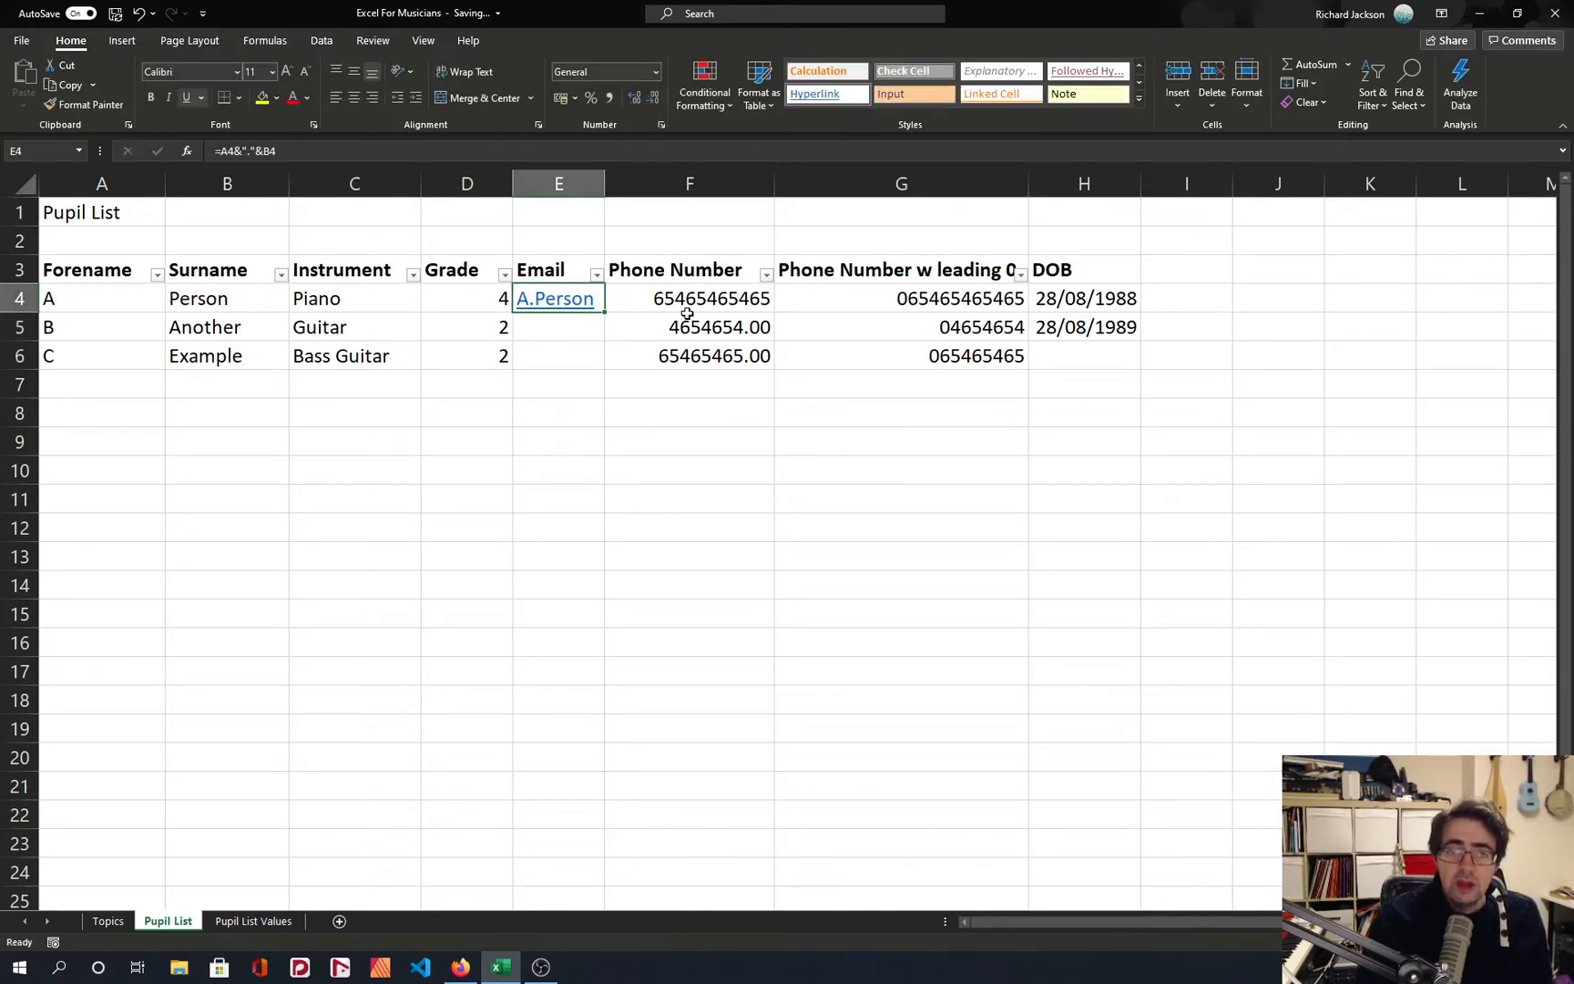
{"action": "left_click", "coordinate": [301, 155]}
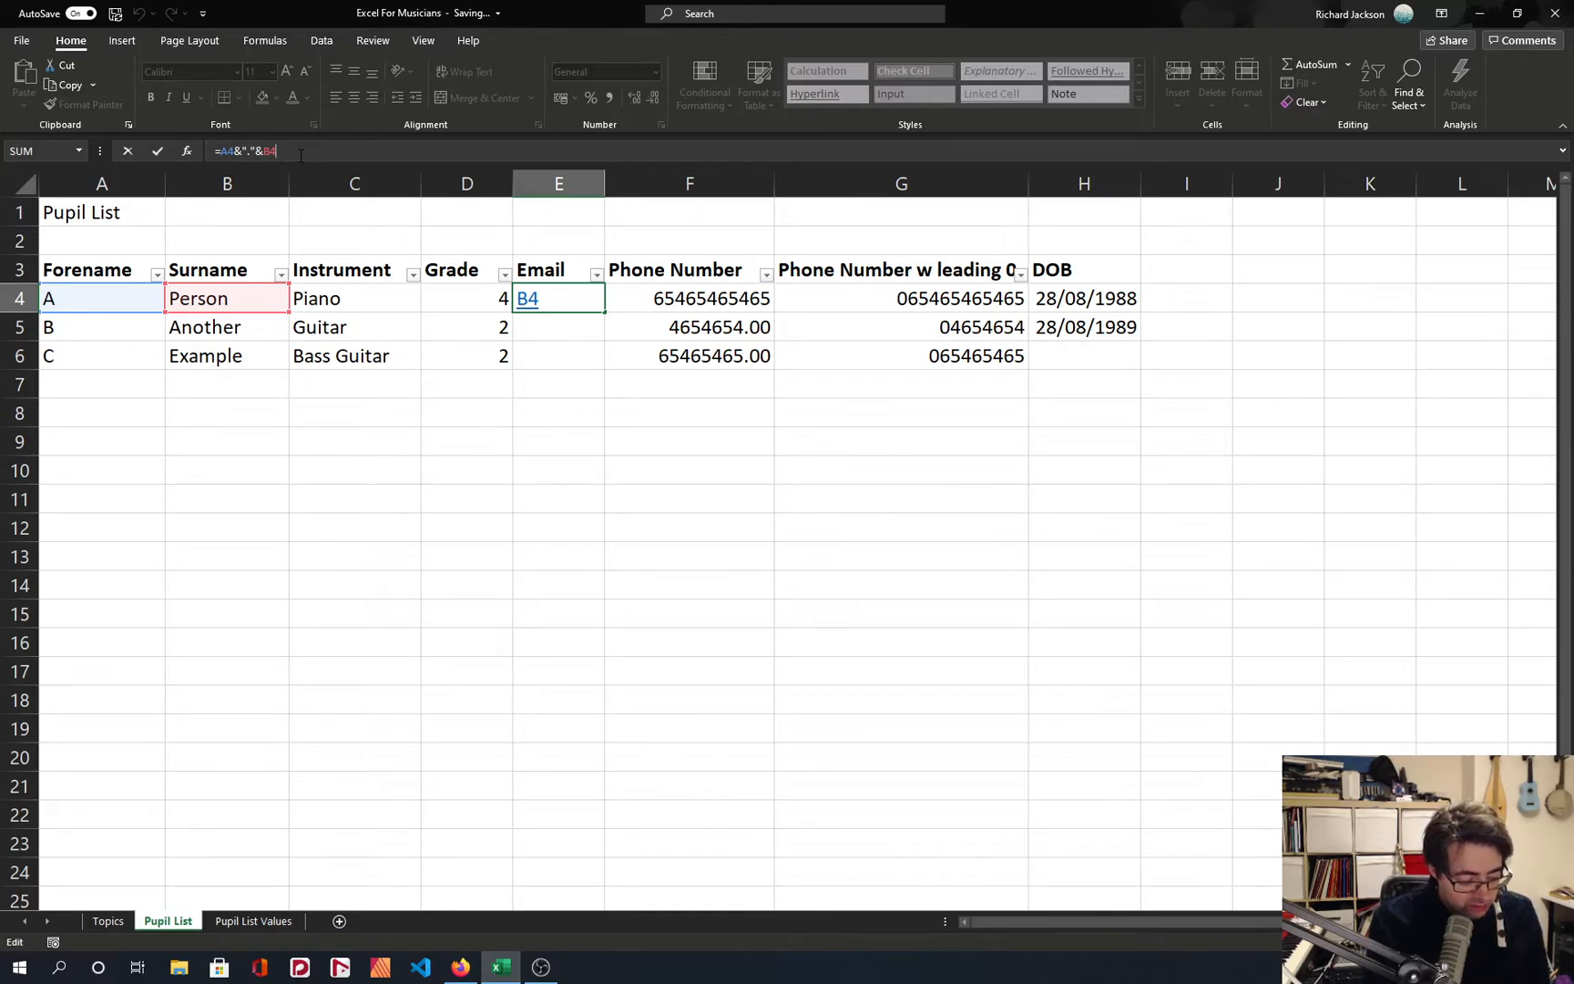
{"action": "type", "text": "&"}
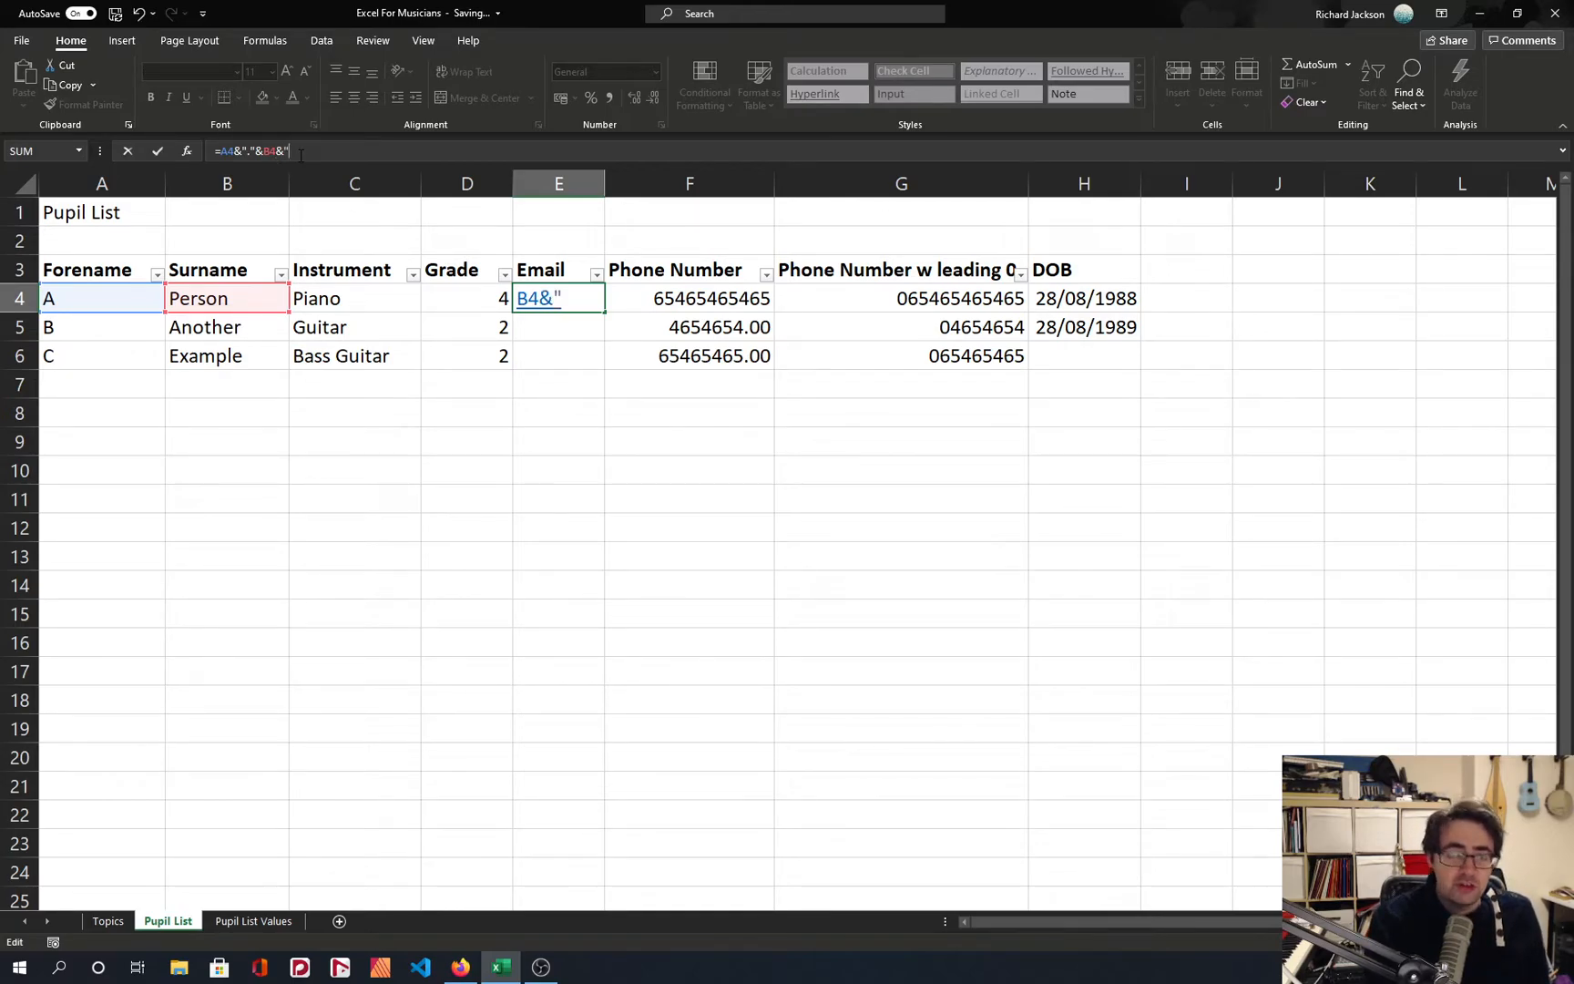
{"action": "type", "text": "\"@gmail.cim"}
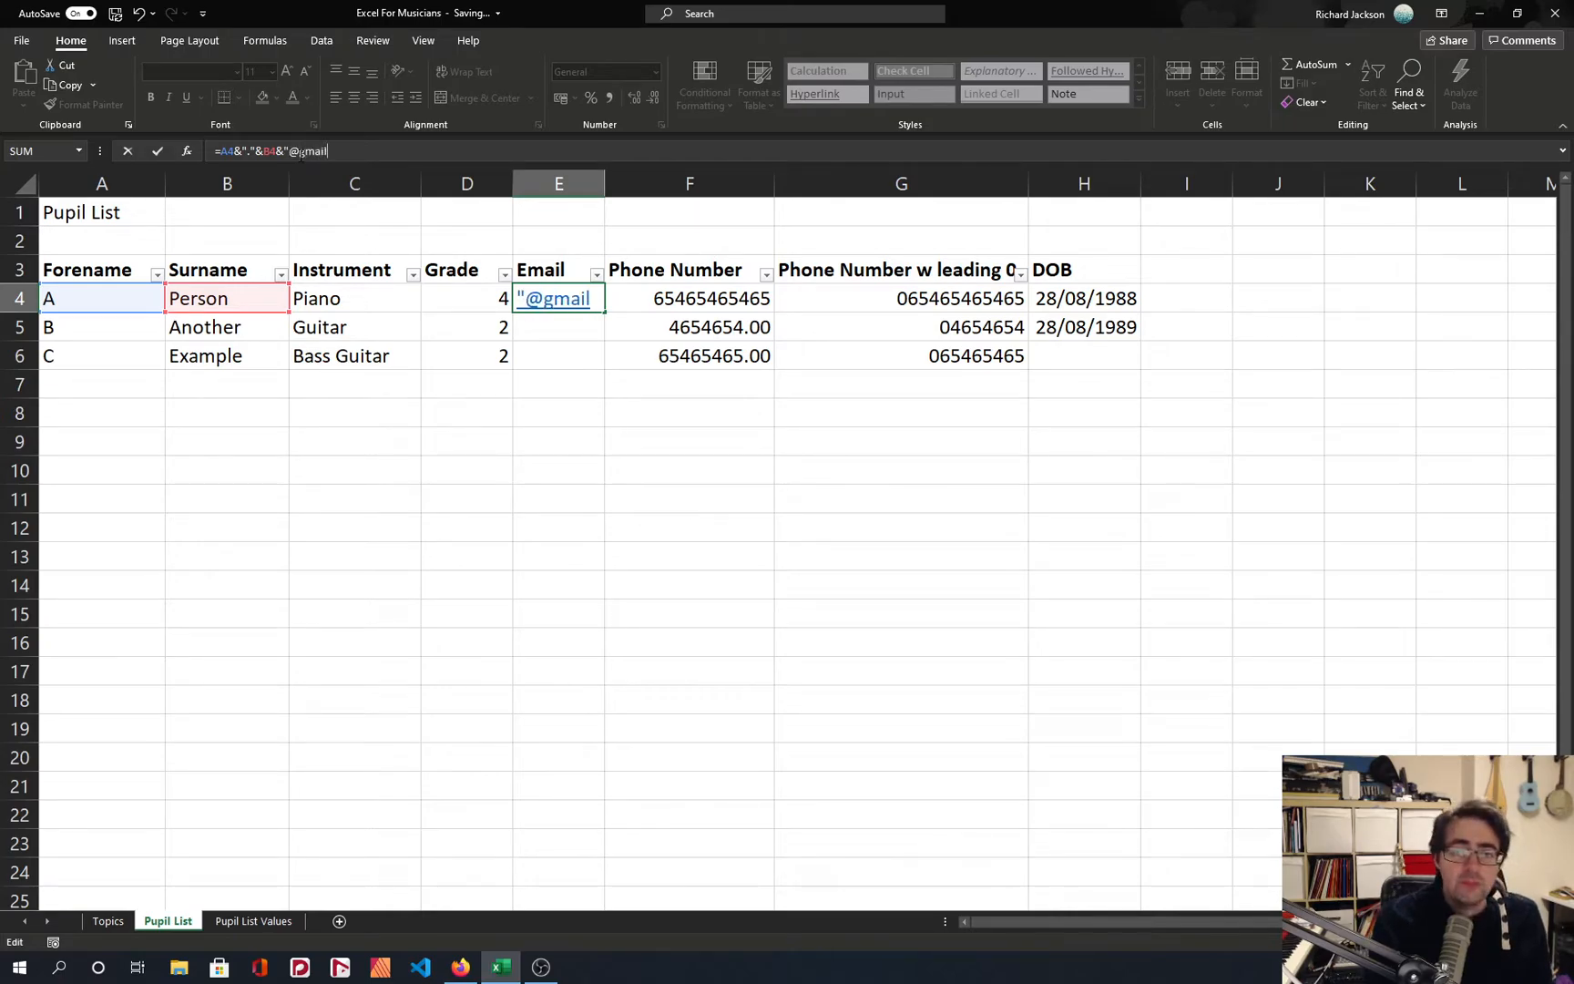
{"action": "key", "text": "BackSpace"}
{"action": "key", "text": "BackSpace"}
{"action": "key", "text": "BackSpace"}
{"action": "type", "text": "com\""}
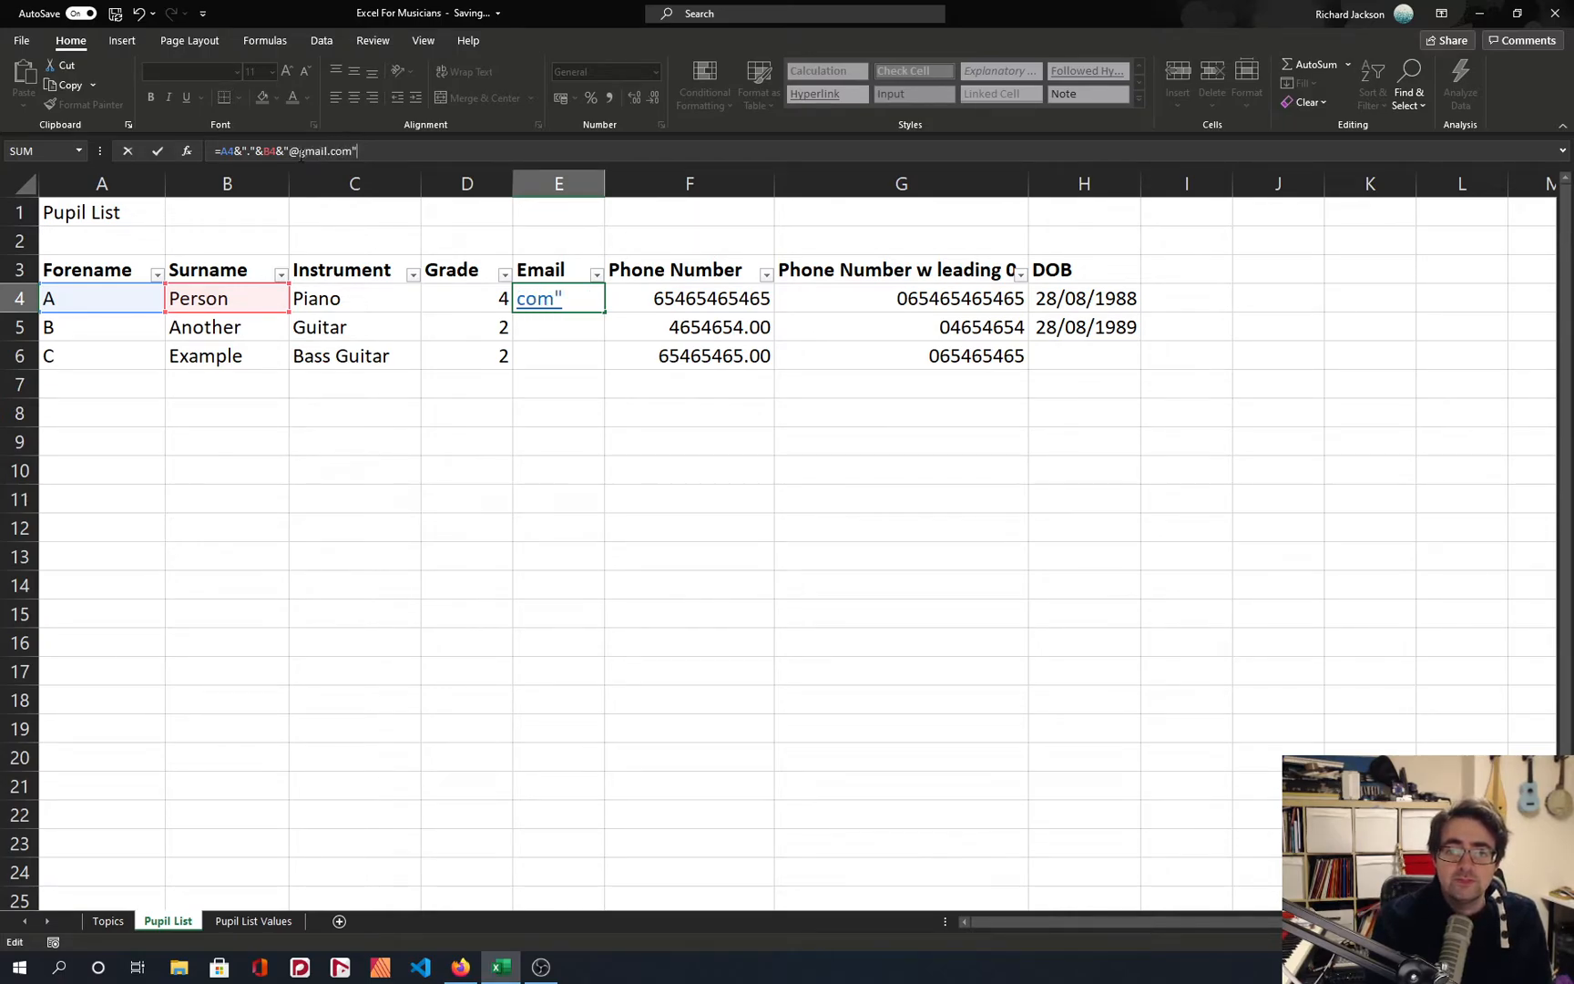
{"action": "key", "text": "Return"}
{"action": "key", "text": "Up"}
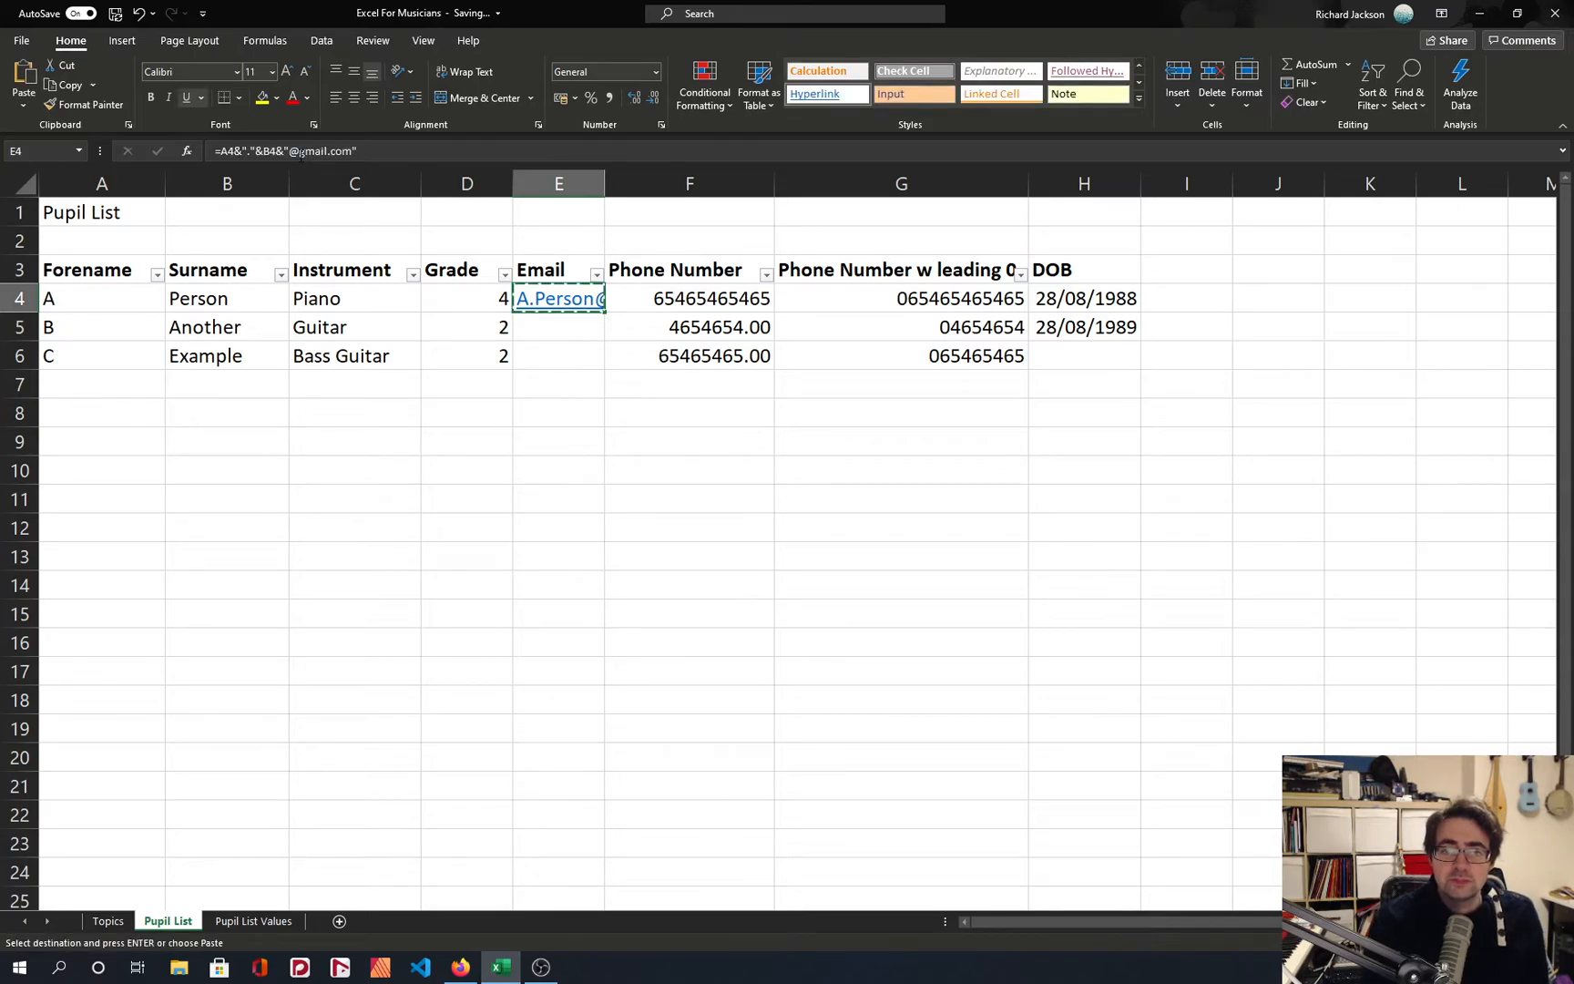
Copy the E4 email formula into E5:E6 and auto-fit the Email column.
{"action": "key", "text": "ctrl+c"}
{"action": "key", "text": "ctrl+shift+Down"}
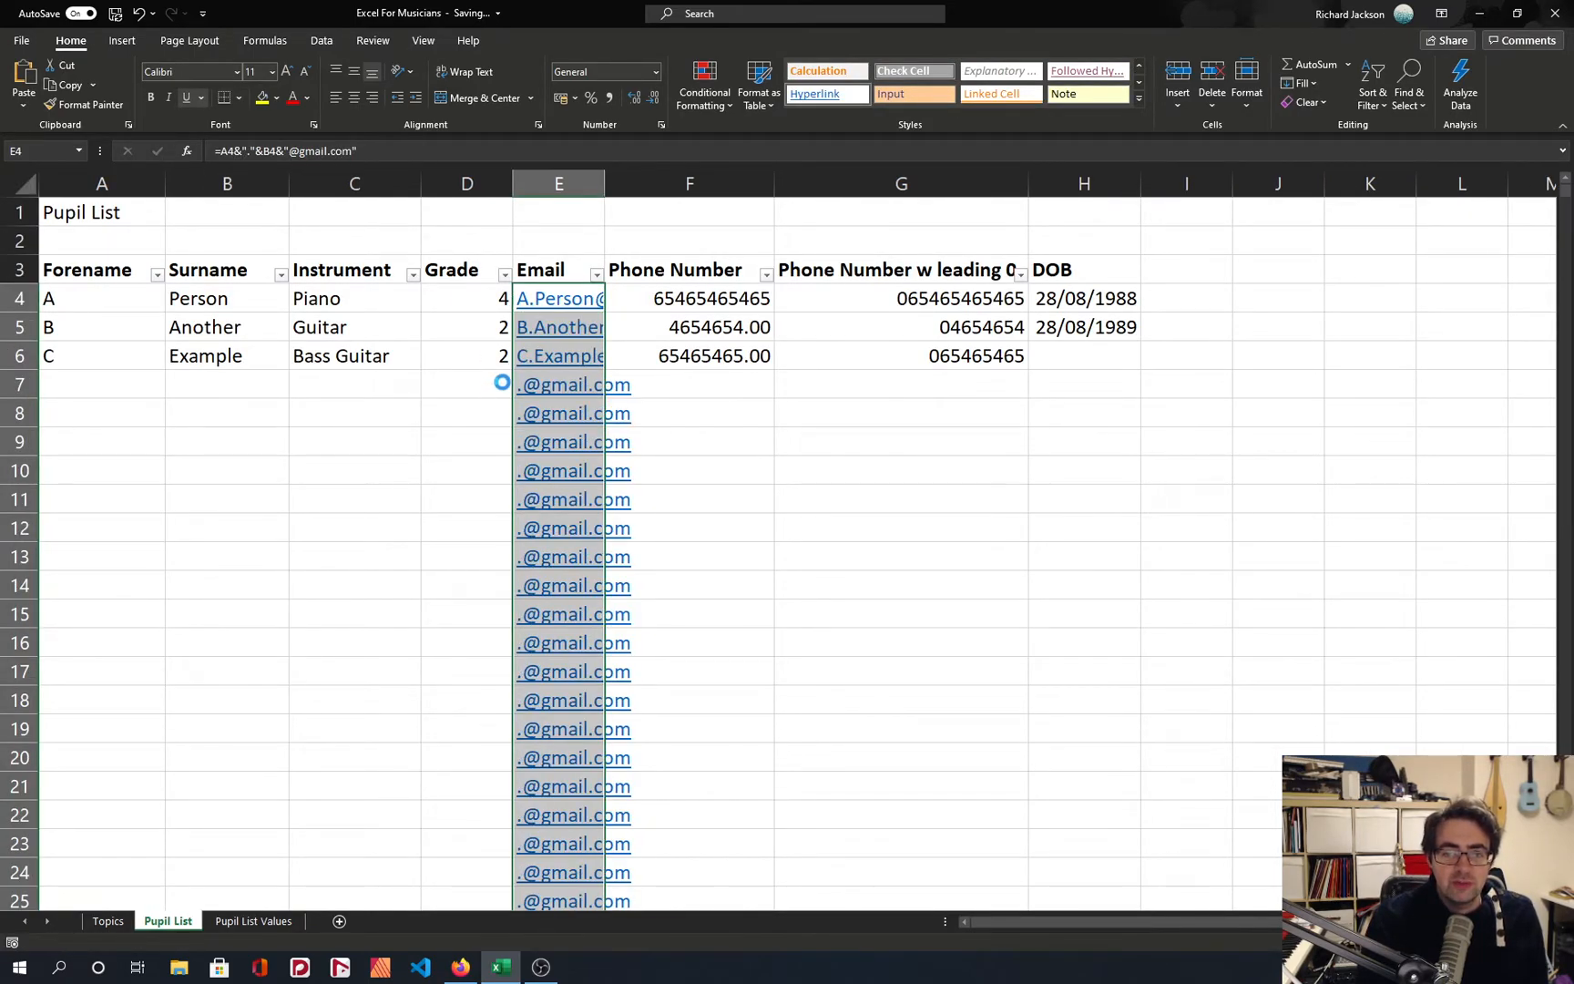
{"action": "left_click", "coordinate": [537, 355]}
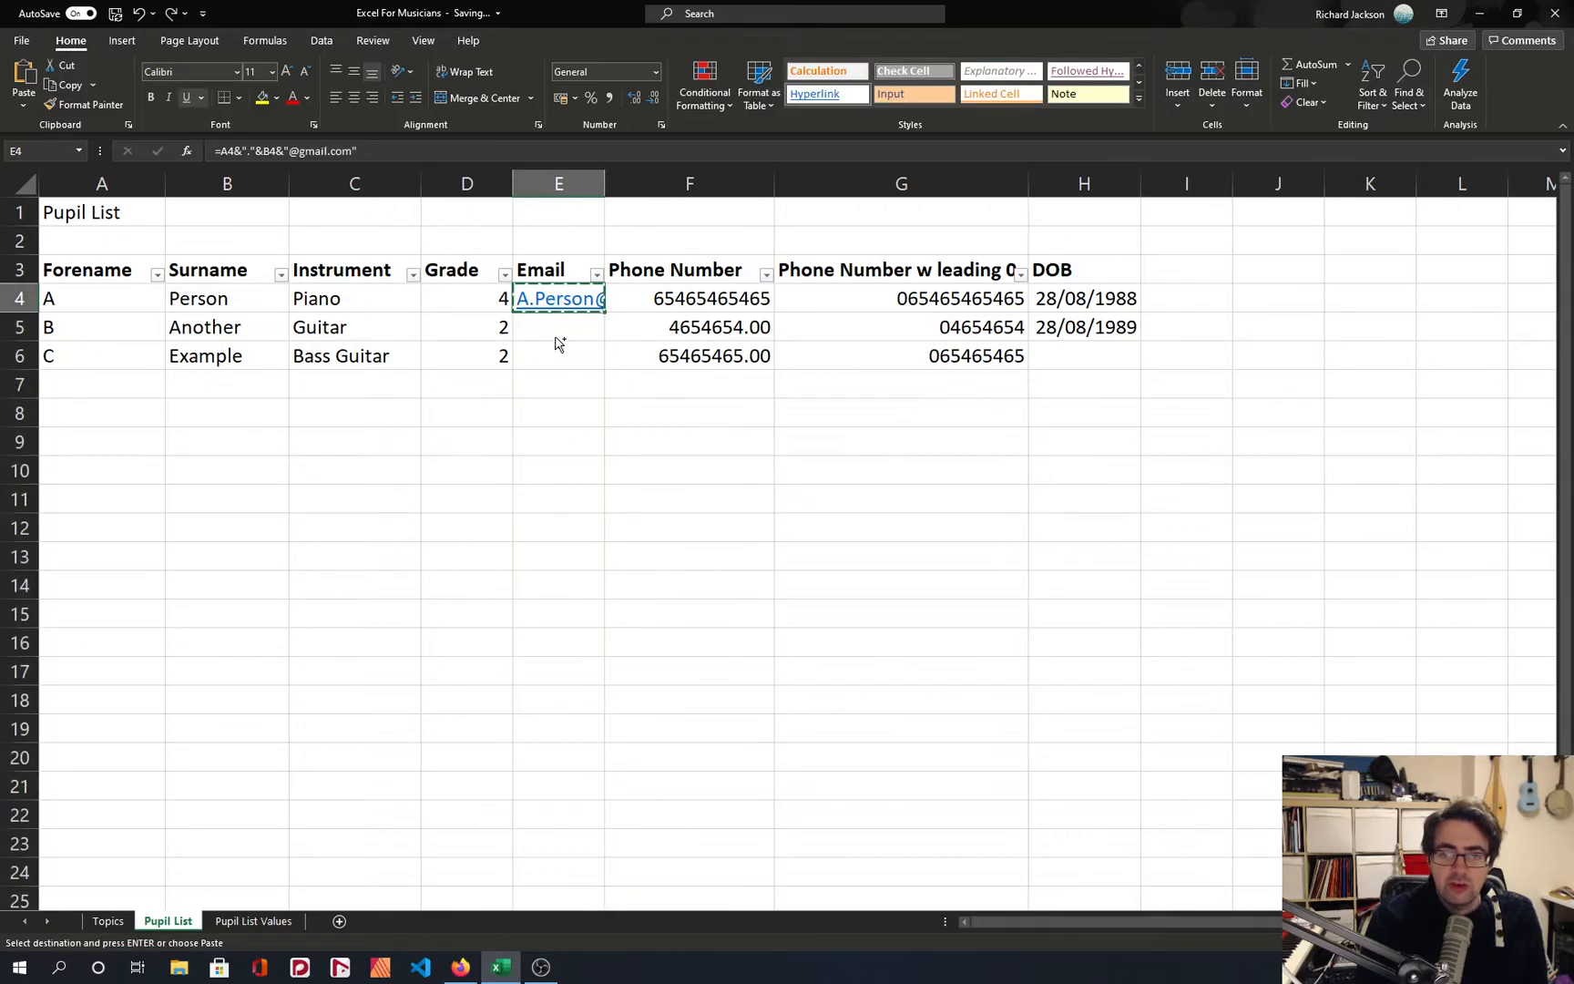
{"action": "left_click_drag", "start_coordinate": [562, 333], "coordinate": [555, 353]}
{"action": "key", "text": "ctrl+v"}
{"action": "double_click", "coordinate": [604, 183]}
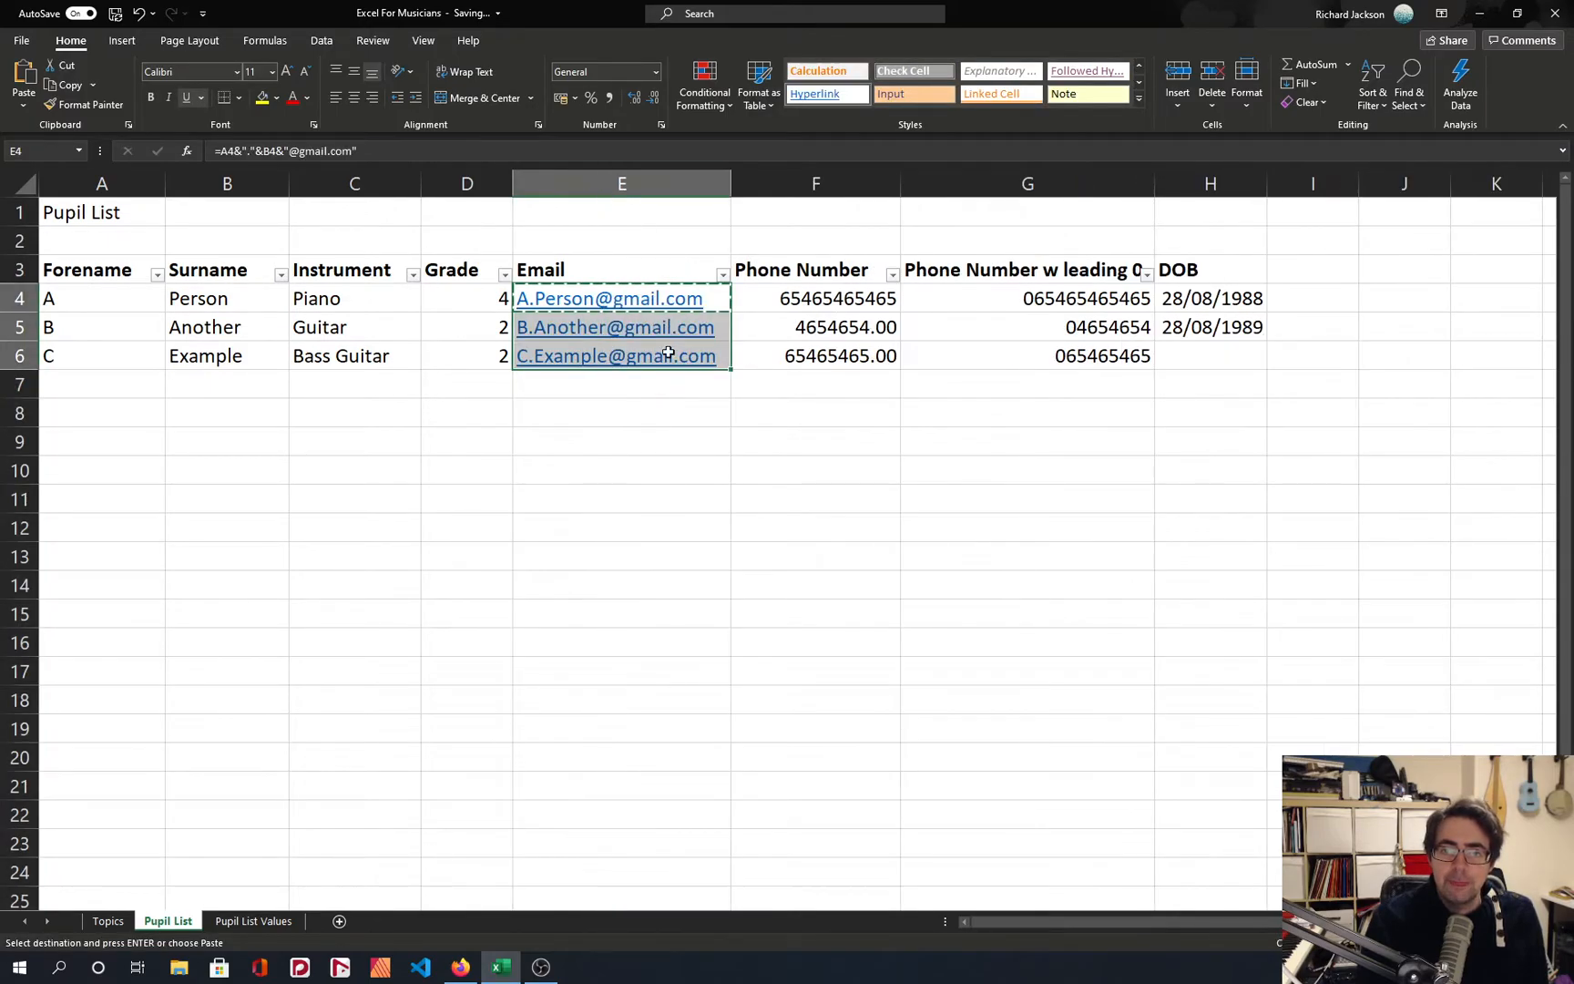
{"action": "left_click", "coordinate": [692, 414]}
{"action": "left_click", "coordinate": [713, 301]}
{"action": "double_click", "coordinate": [713, 300]}
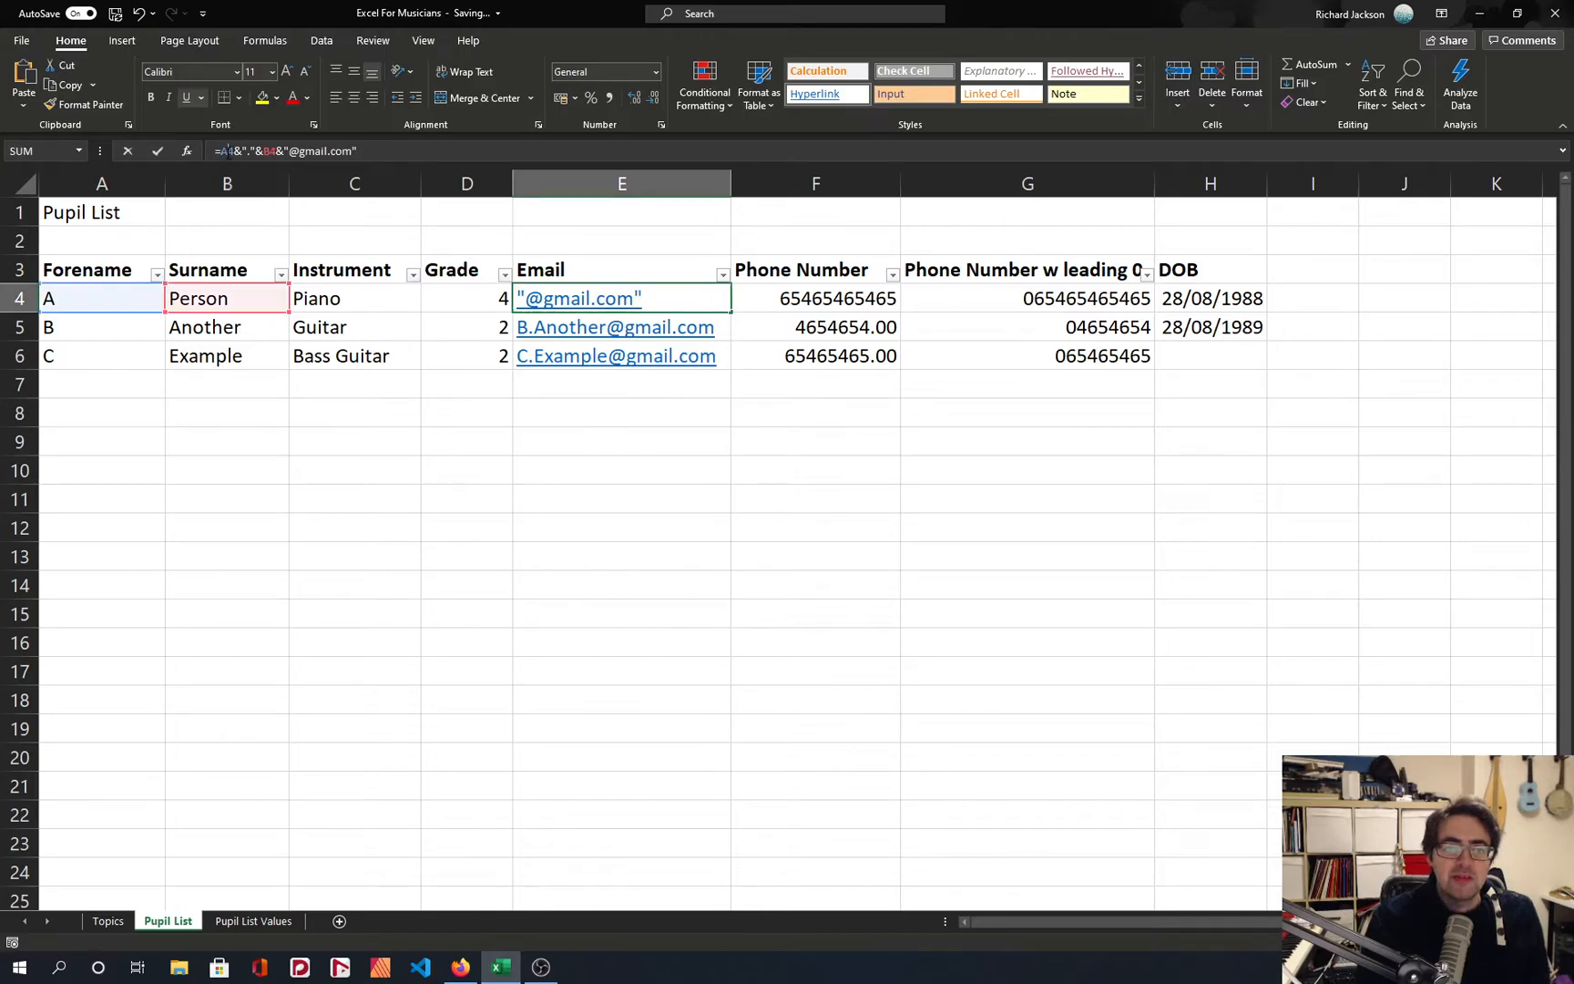
{"action": "left_click", "coordinate": [226, 152]}
{"action": "left_click", "coordinate": [357, 151]}
{"action": "key", "text": "Home"}
{"action": "type", "text": "lower("}
{"action": "key", "text": "End"}
{"action": "key", "text": "Return"}
{"action": "key", "text": "Up"}
Copy the LOWER version of the email formula from E4 into E5:E6.
{"action": "key", "text": "ctrl+c"}
{"action": "key", "text": "shift+Down"}
{"action": "key", "text": "shift+Down"}
{"action": "key", "text": "ctrl+v"}
{"action": "key", "text": "Escape"}
{"action": "type", "text": "`"}
{"action": "key", "text": "Escape"}
{"action": "left_click", "coordinate": [636, 380]}
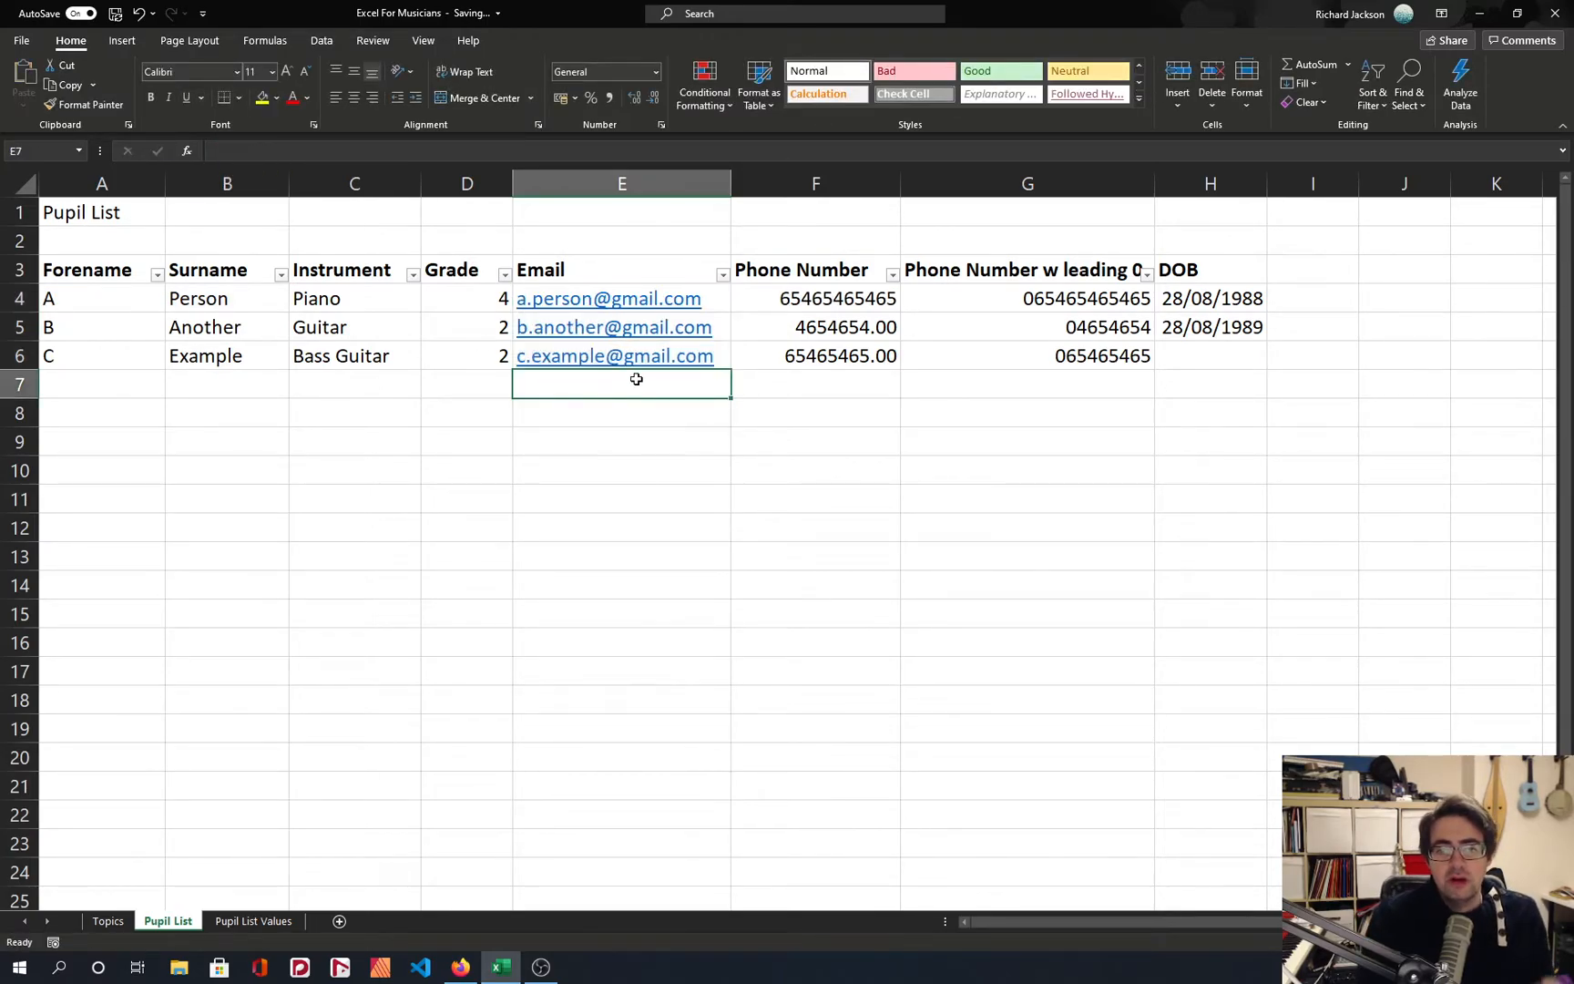
{"action": "scroll", "coordinate": [611, 382], "scroll_direction": "up", "scroll_amount": 3, "text": "ctrl"}
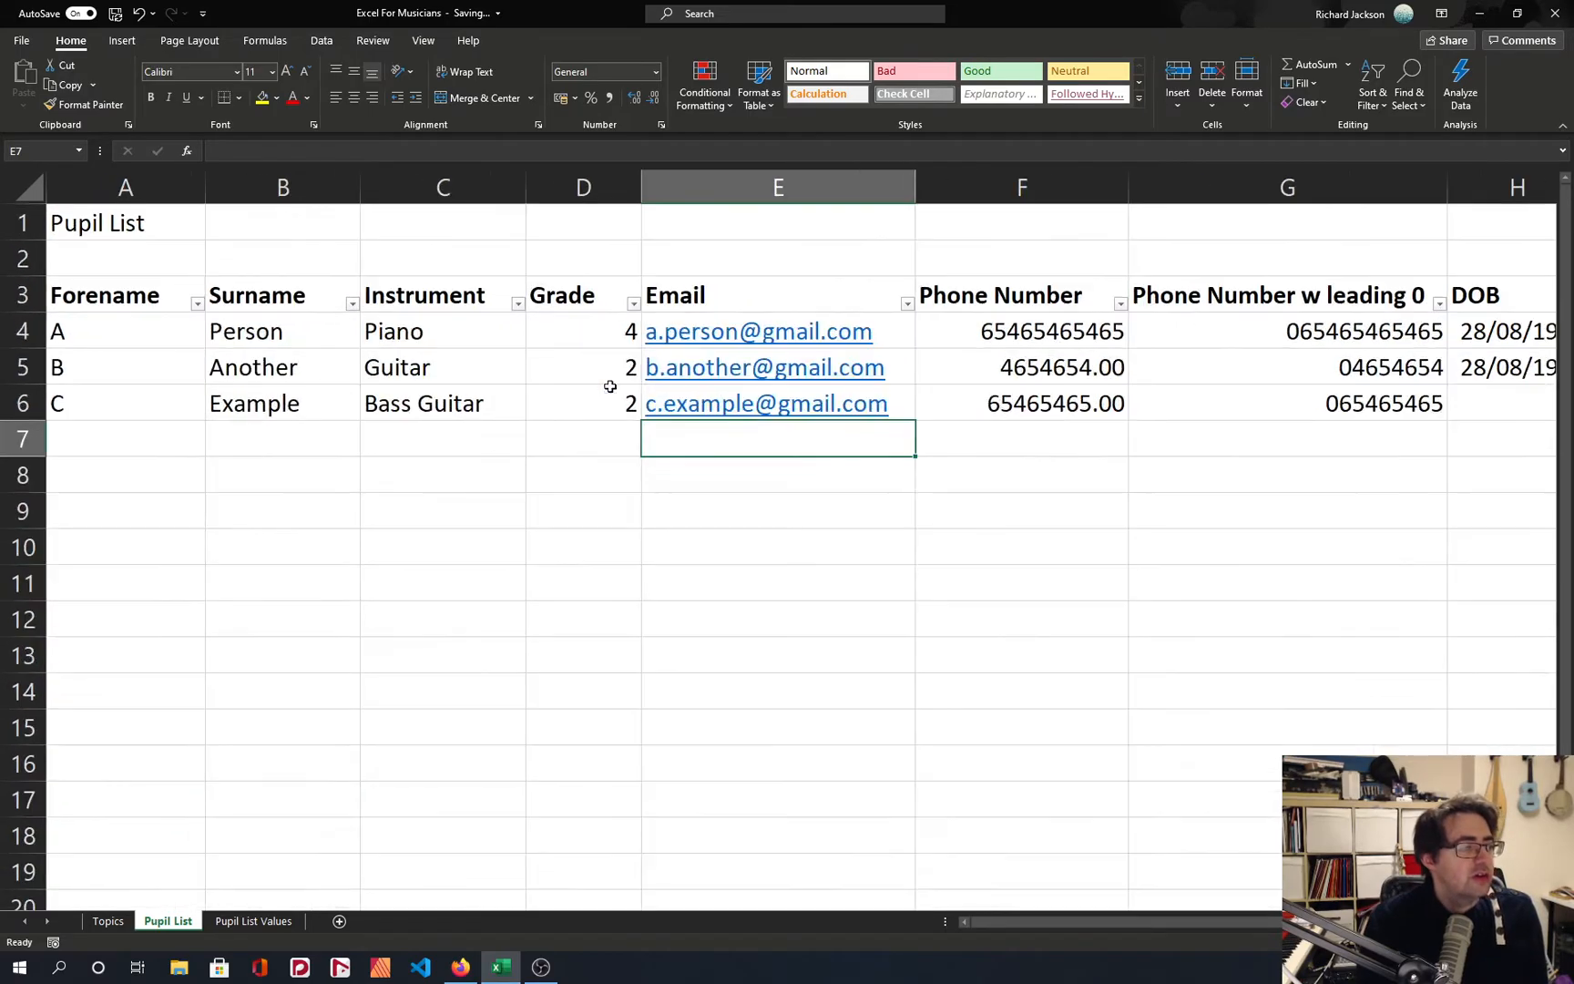
{"action": "left_click", "coordinate": [1084, 365]}
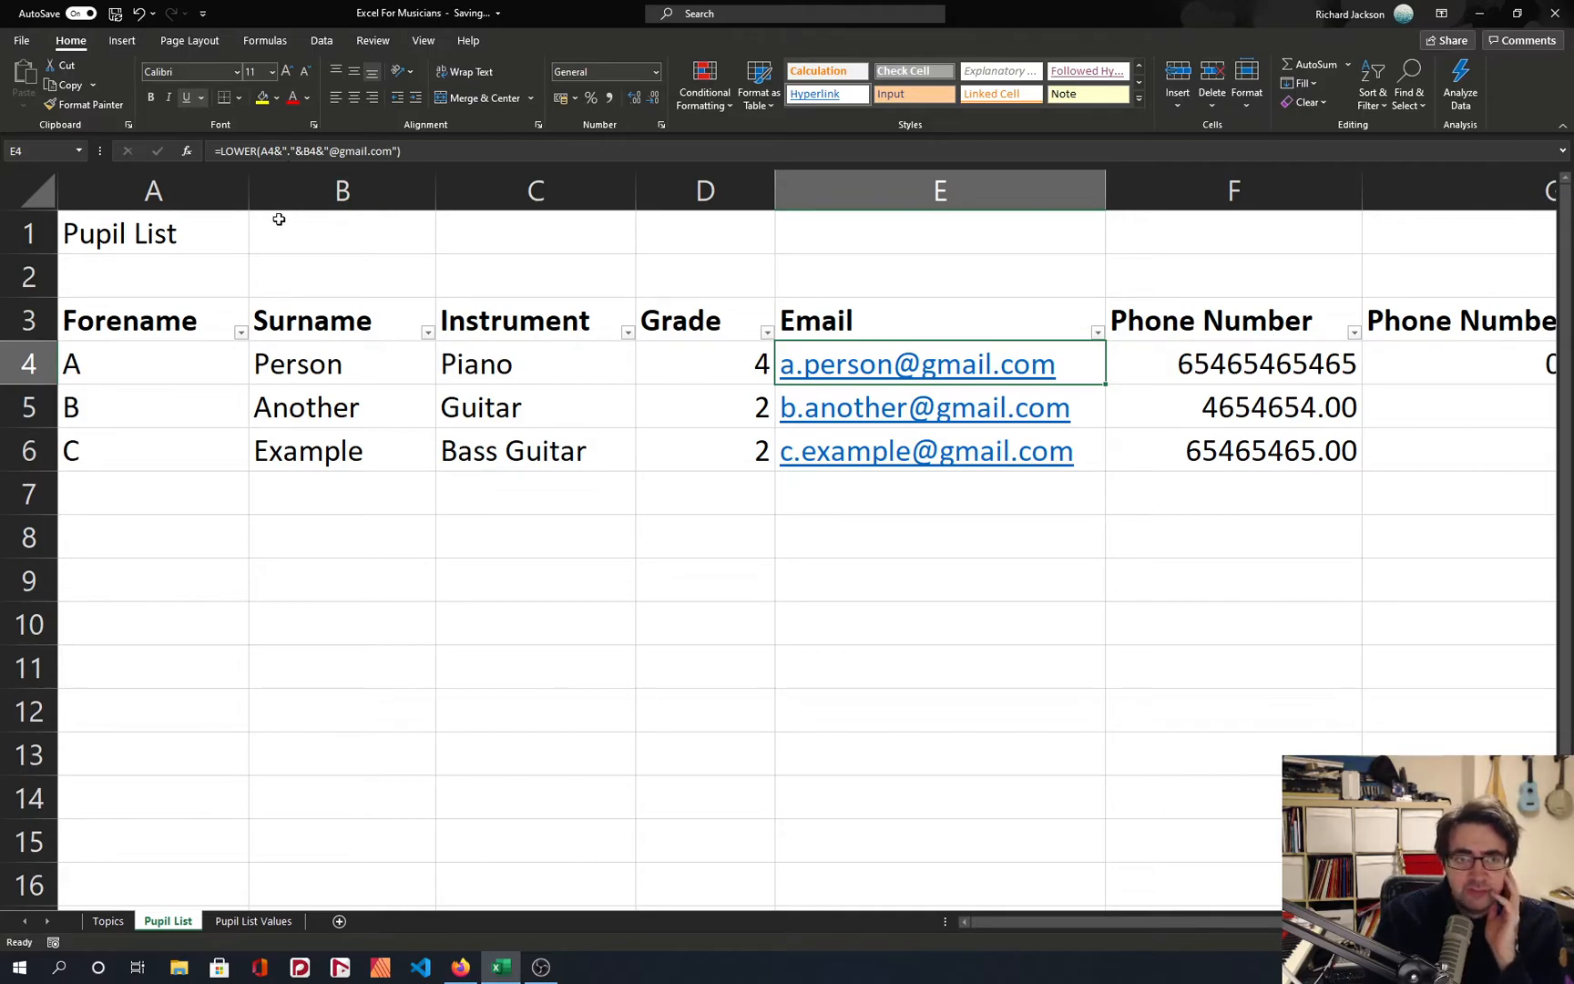
{"action": "mouse_move", "coordinate": [250, 165]}
{"action": "left_mouse_down"}
{"action": "mouse_move", "coordinate": [256, 227]}
{"action": "mouse_move", "coordinate": [260, 167]}
{"action": "left_mouse_up"}
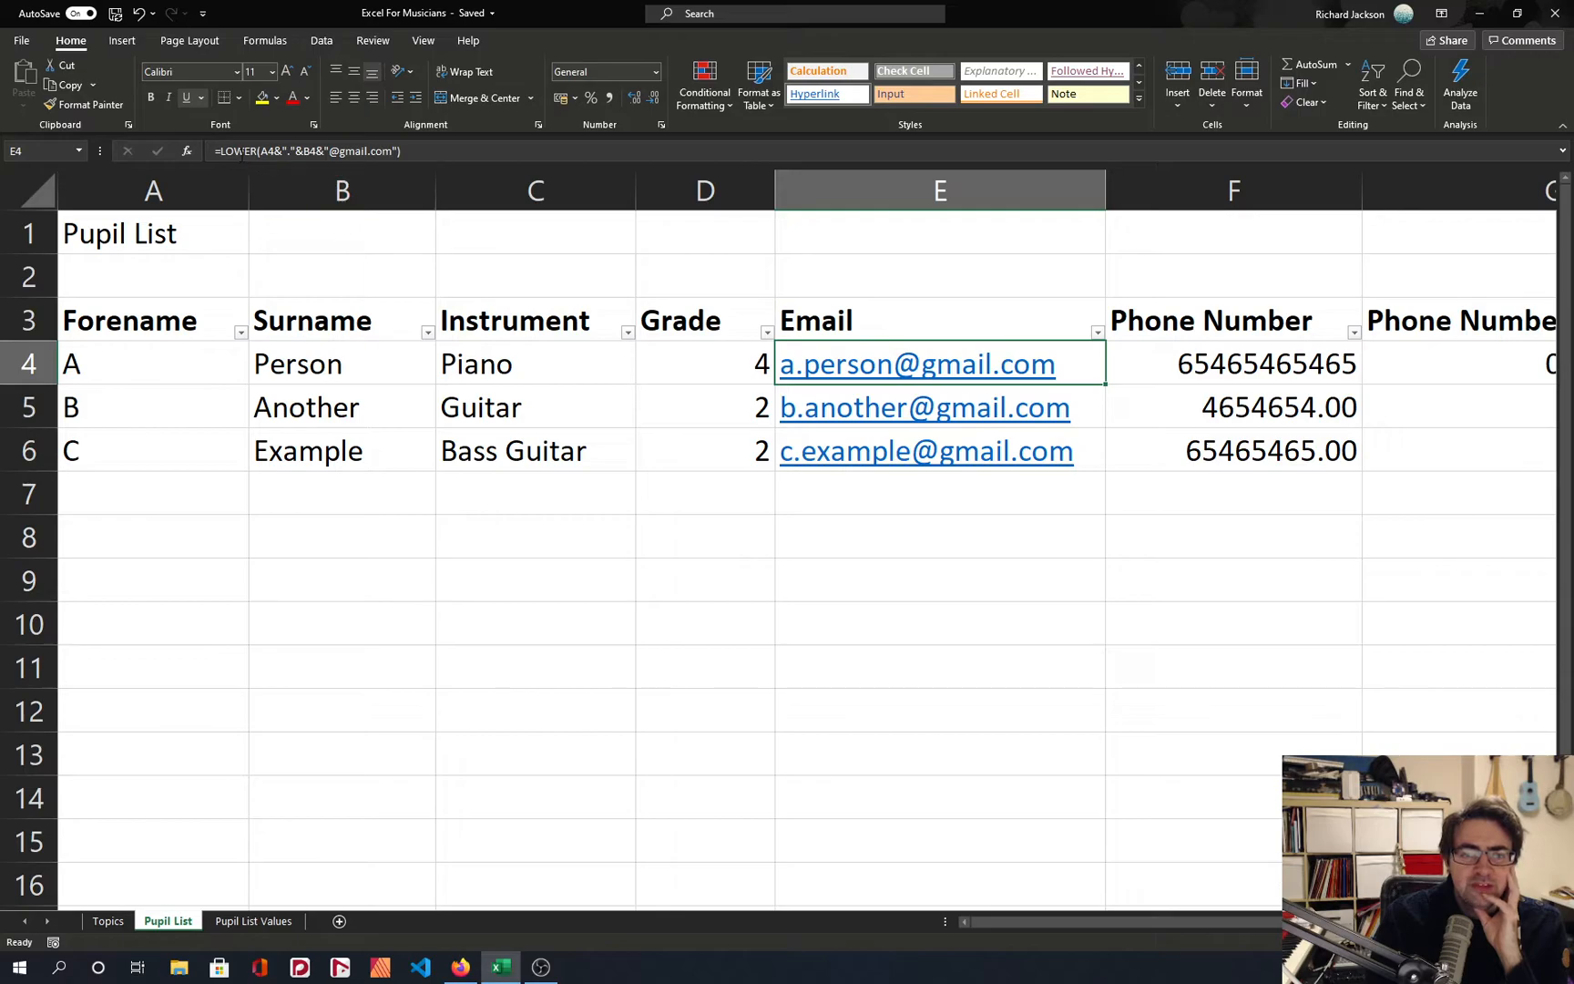
{"action": "left_click", "coordinate": [258, 151]}
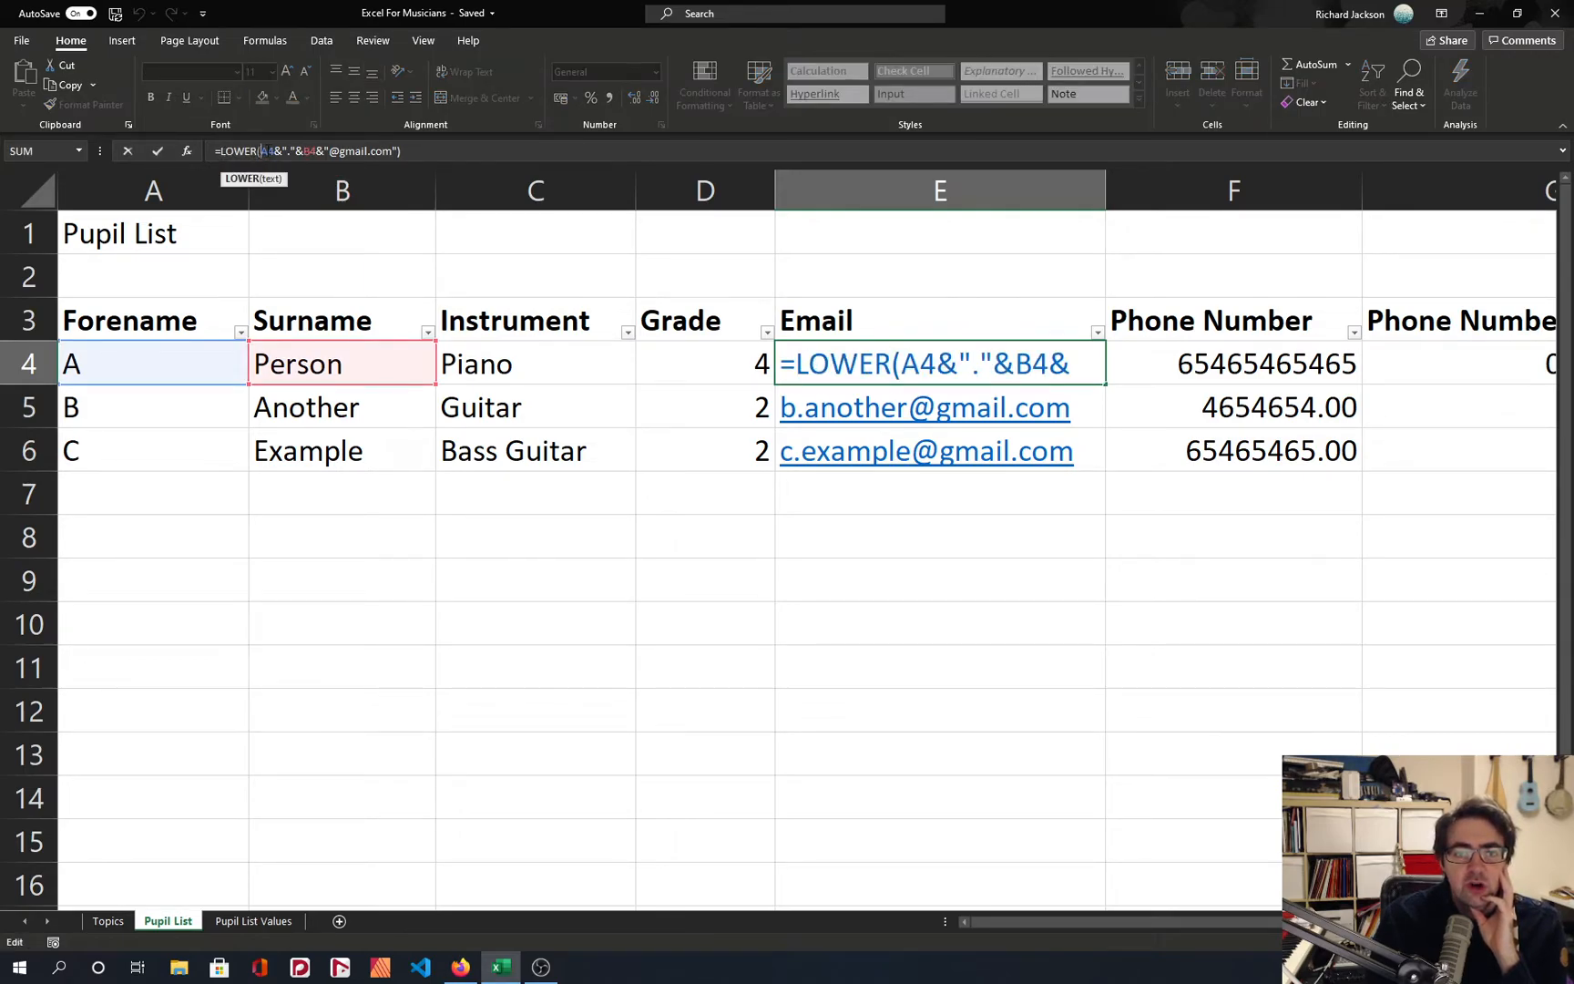
{"action": "left_click", "coordinate": [402, 151]}
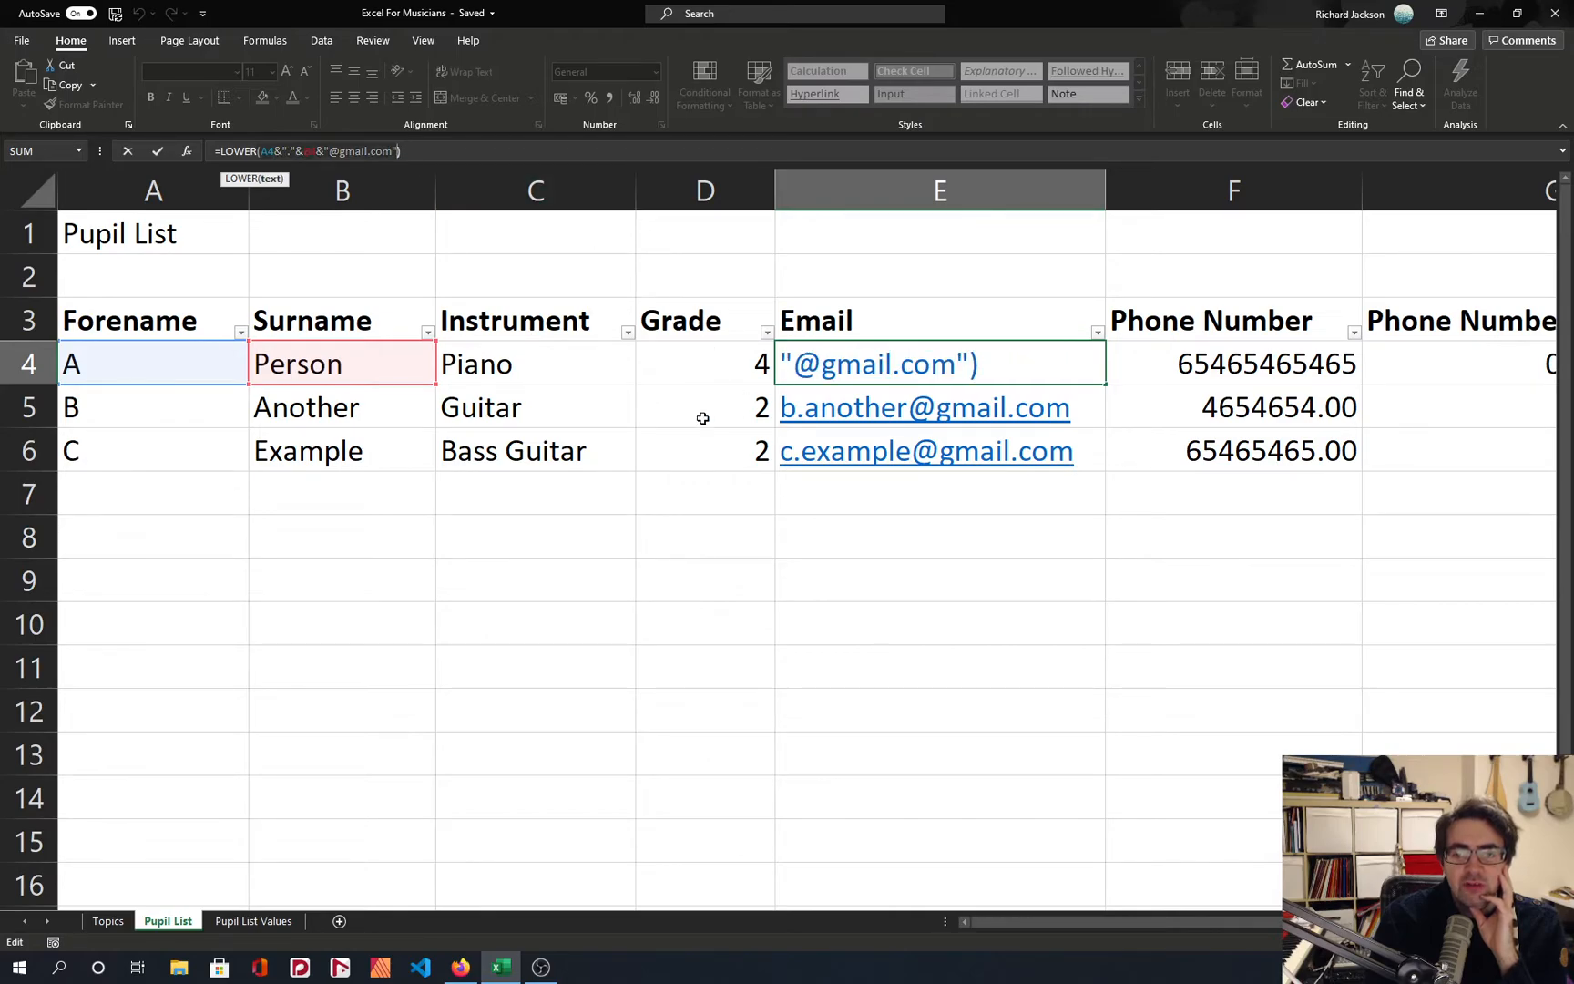
{"action": "left_click", "coordinate": [262, 151]}
{"action": "key", "text": "BackSpace"}
{"action": "key", "text": "BackSpace"}
{"action": "key", "text": "BackSpace"}
{"action": "key", "text": "BackSpace"}
{"action": "key", "text": "BackSpace"}
{"action": "key", "text": "BackSpace"}
{"action": "key", "text": "End"}
{"action": "key", "text": "BackSpace"}
{"action": "key", "text": "Return"}
{"action": "key", "text": "Up"}
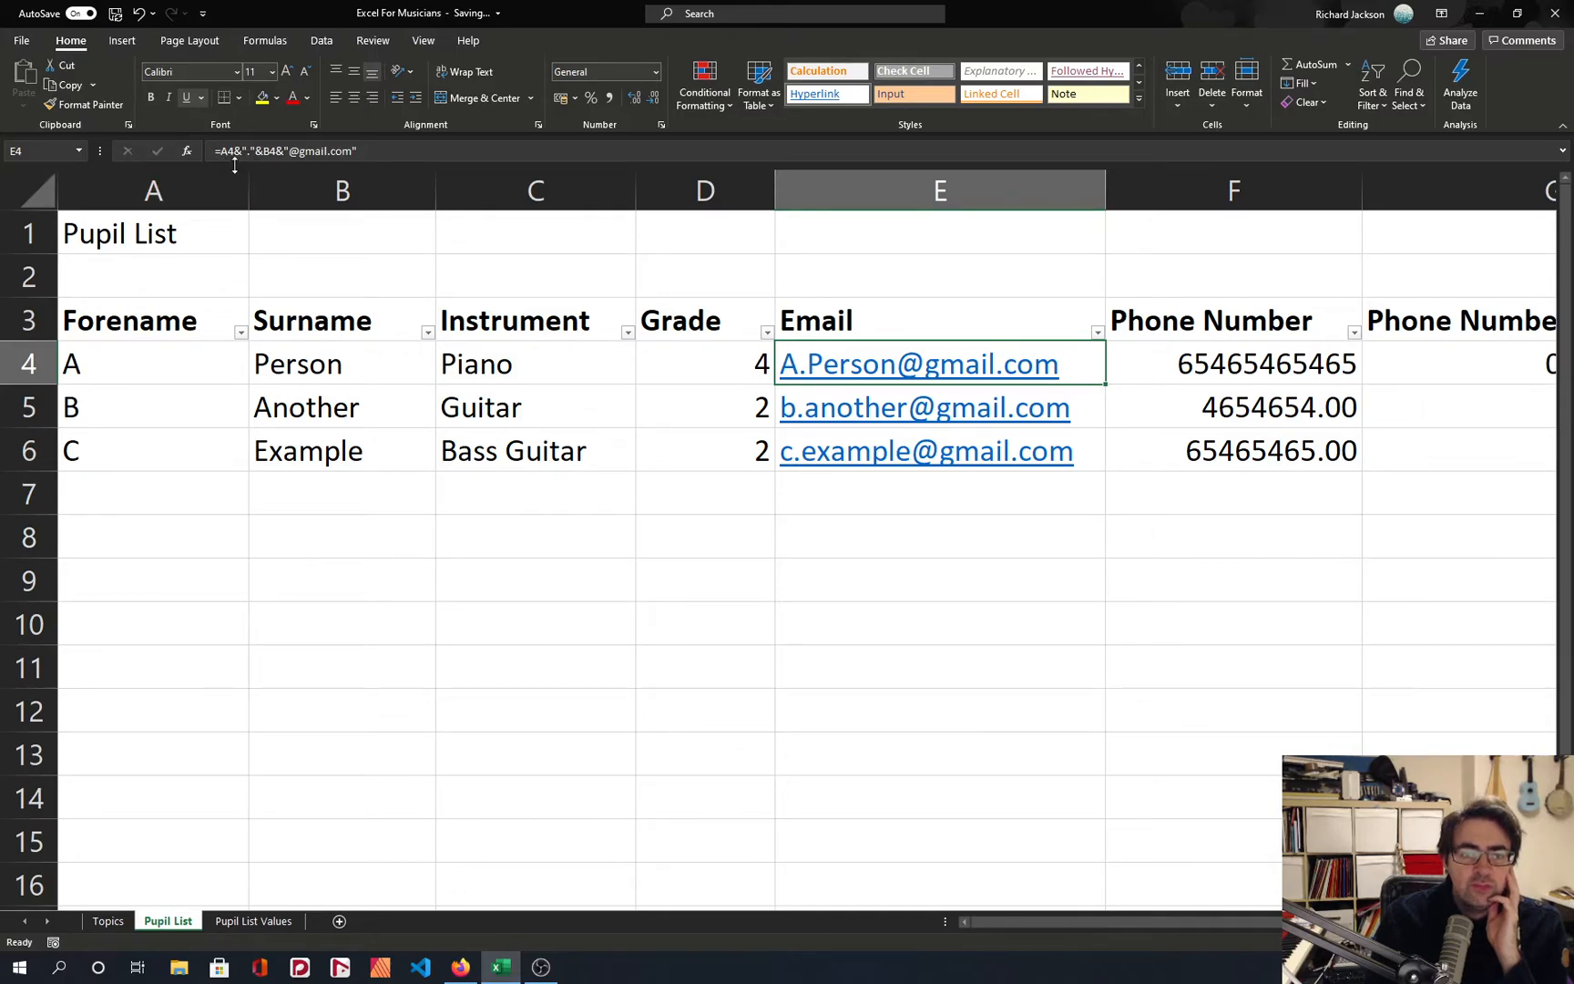
Widen the Email column enough to fit the whole E4 formula.
{"action": "key", "text": "F2"}
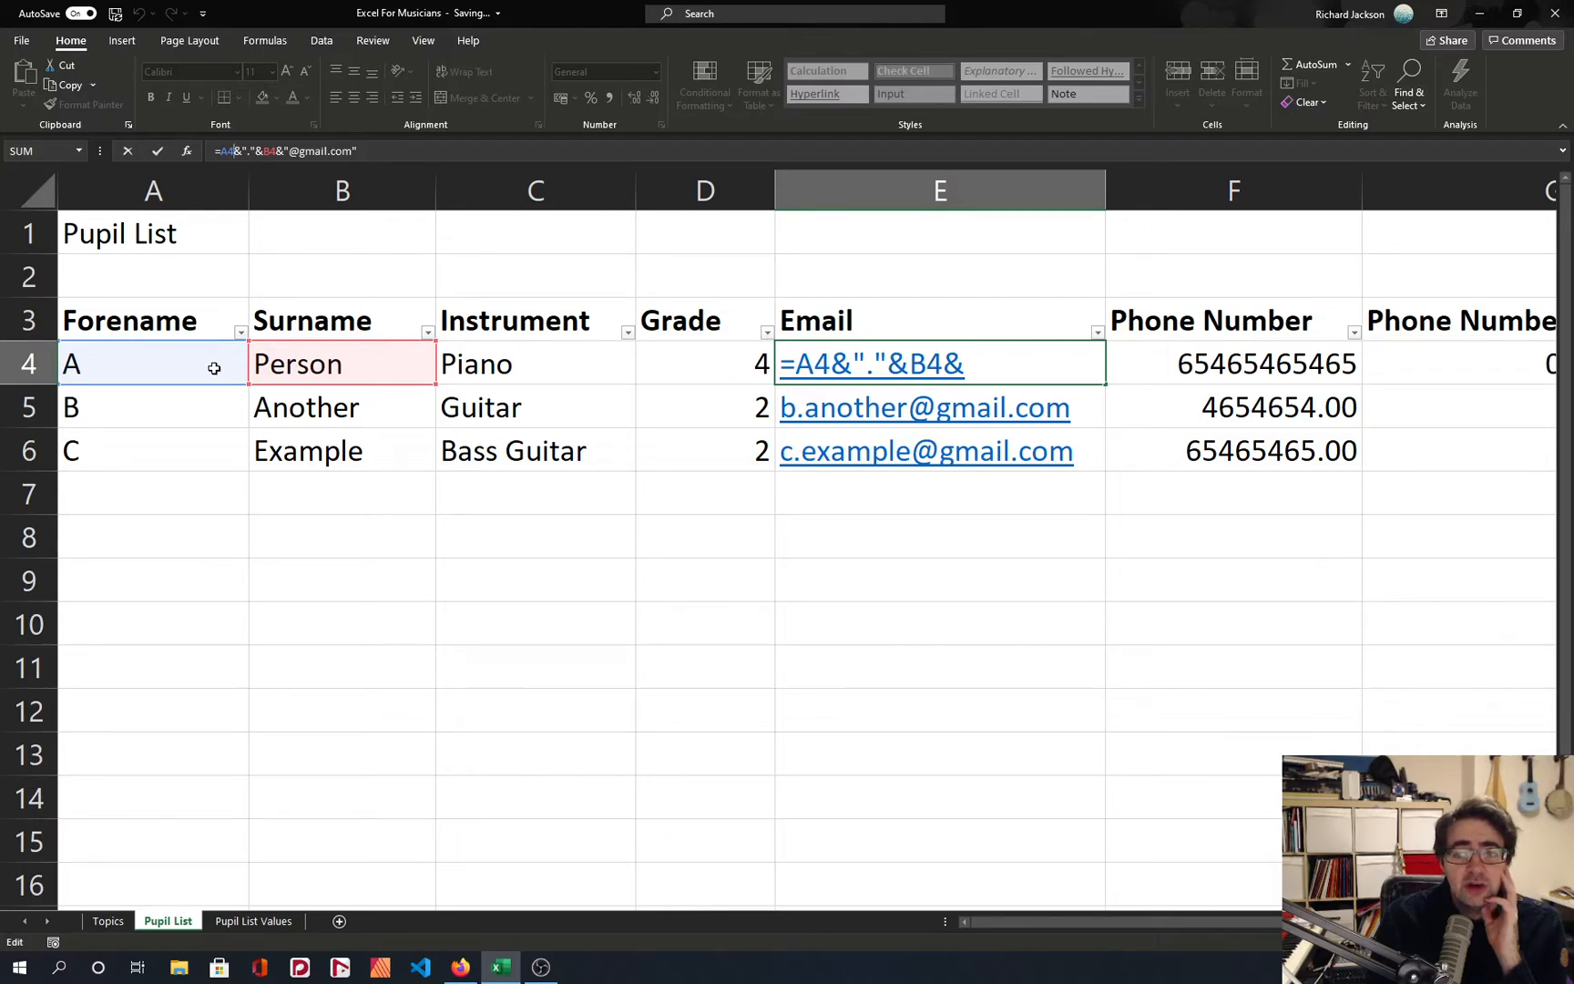
{"action": "left_click", "coordinate": [1107, 191]}
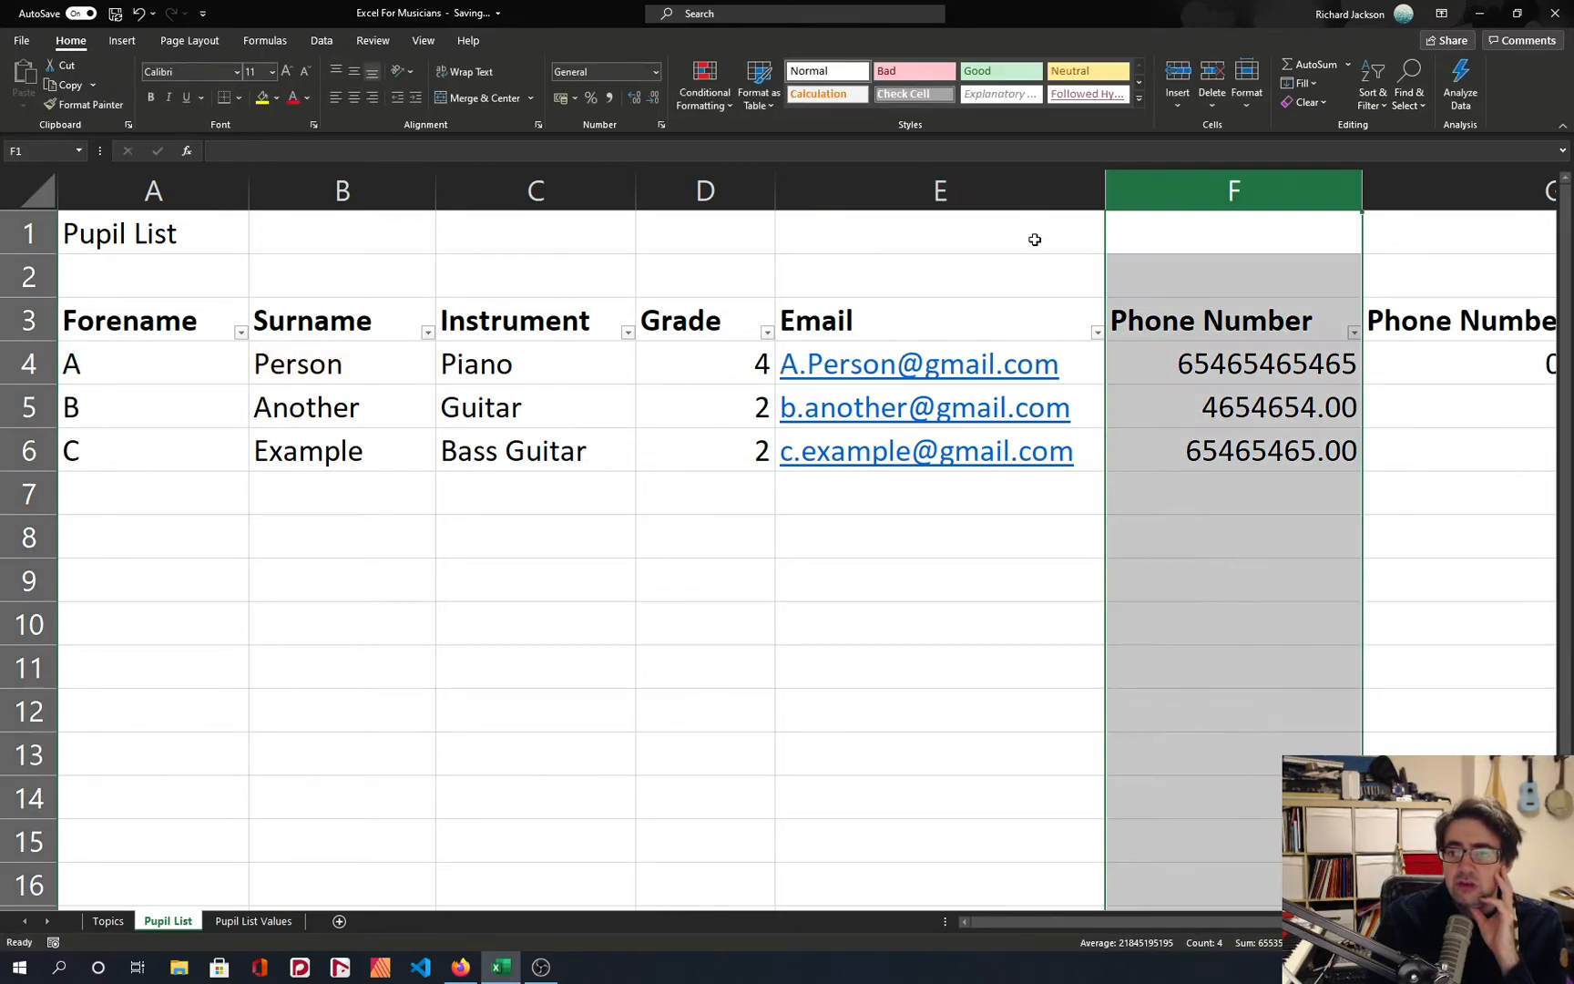
{"action": "left_click", "coordinate": [1033, 235]}
{"action": "left_click_drag", "start_coordinate": [1103, 192], "coordinate": [1301, 191]}
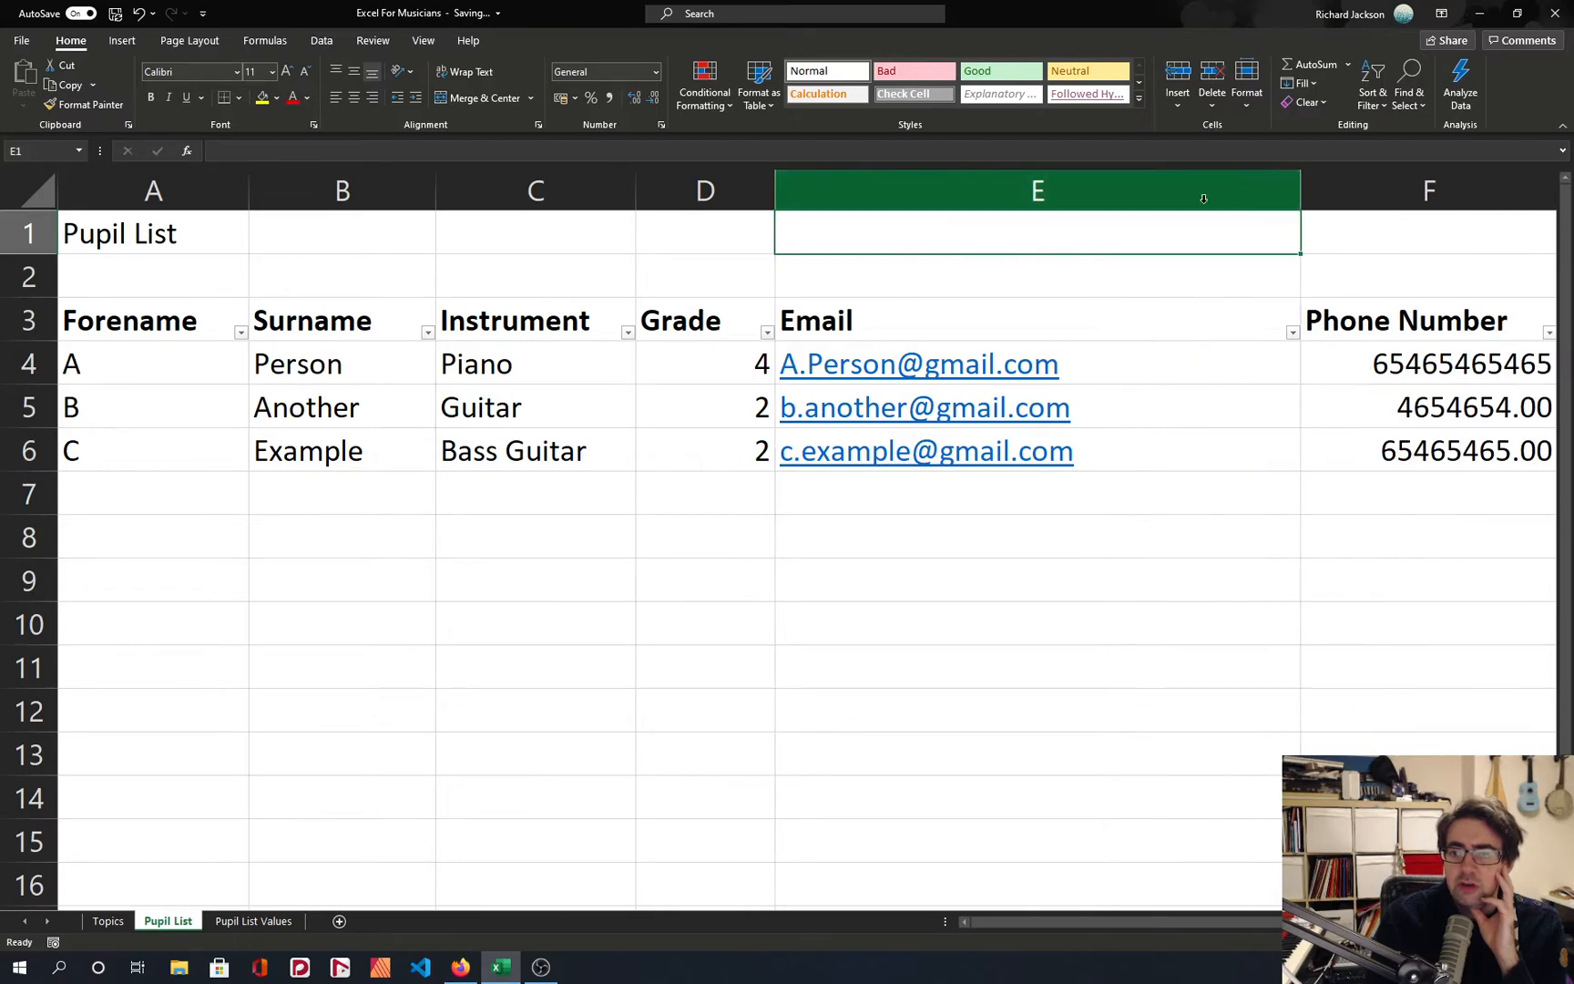
Change the separator between forename and surname in the E4 formula to five dots.
{"action": "left_click", "coordinate": [1124, 357]}
{"action": "left_click", "coordinate": [262, 150]}
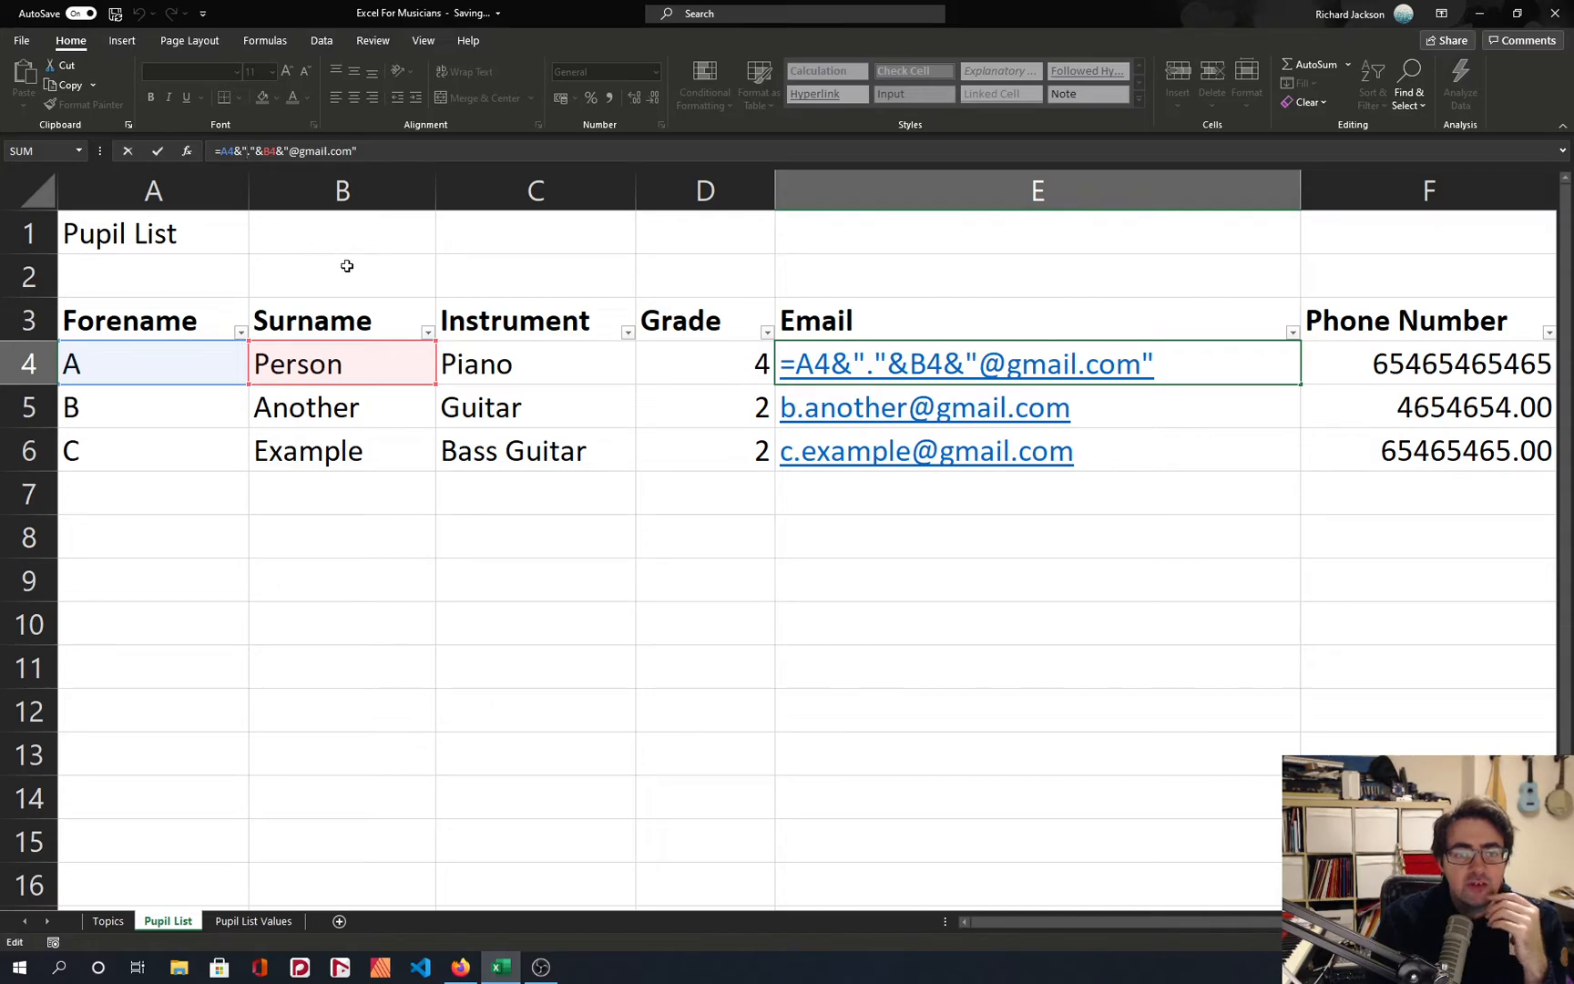
{"action": "type", "text": "...."}
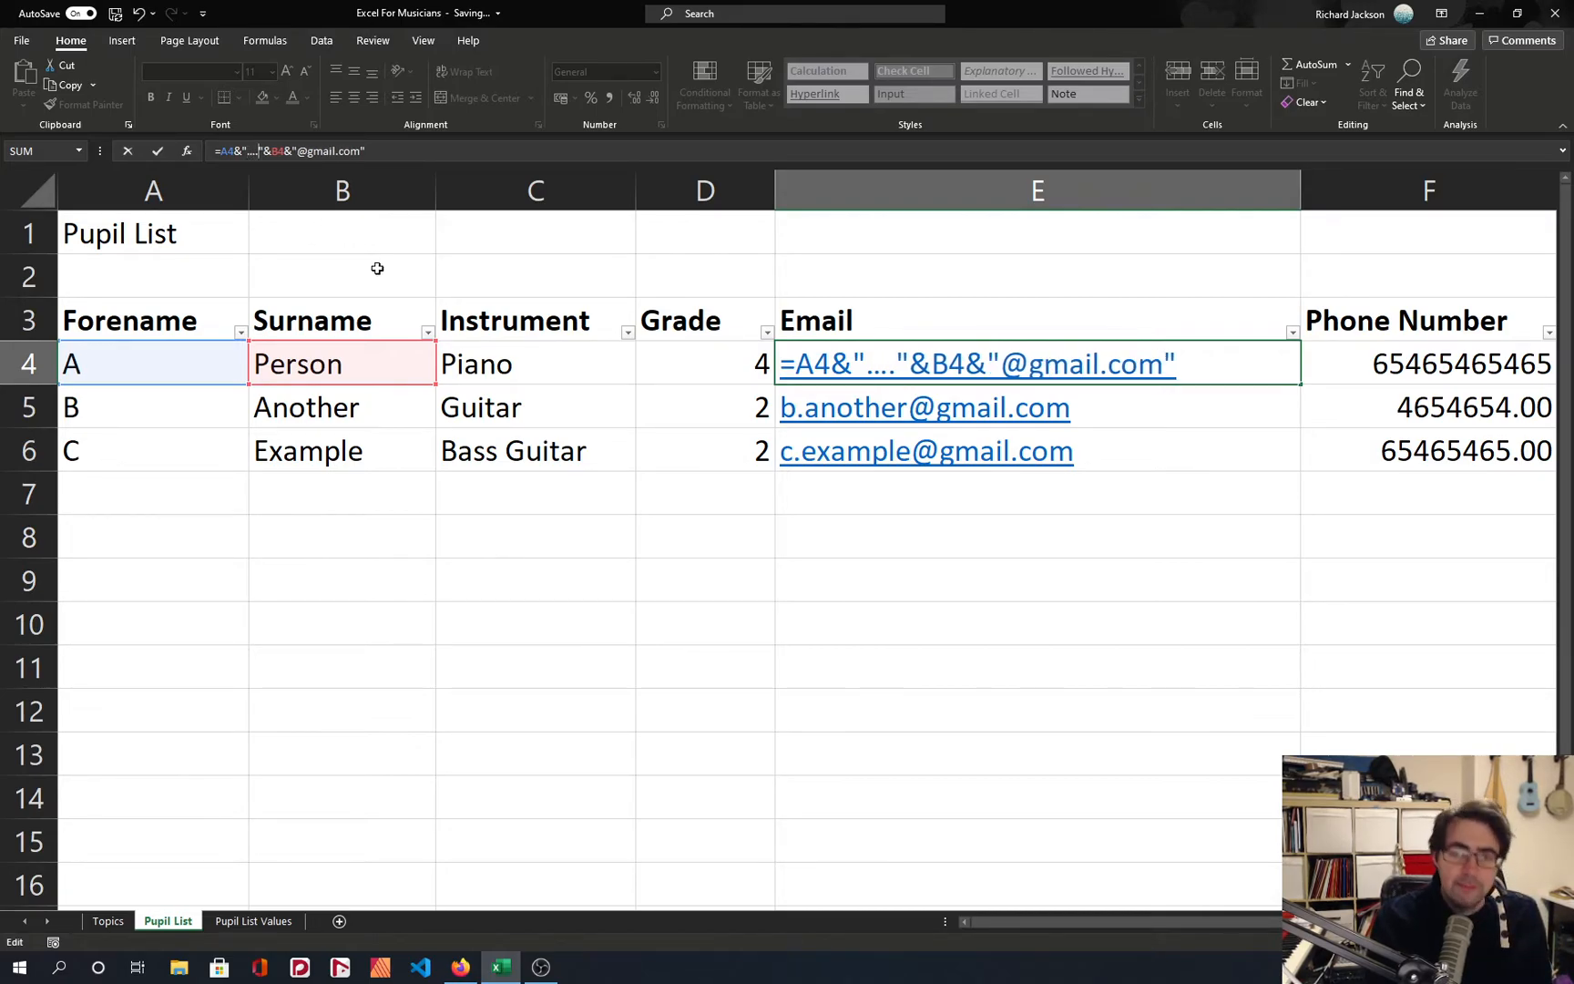
{"action": "key", "text": "Return"}
{"action": "key", "text": "Up"}
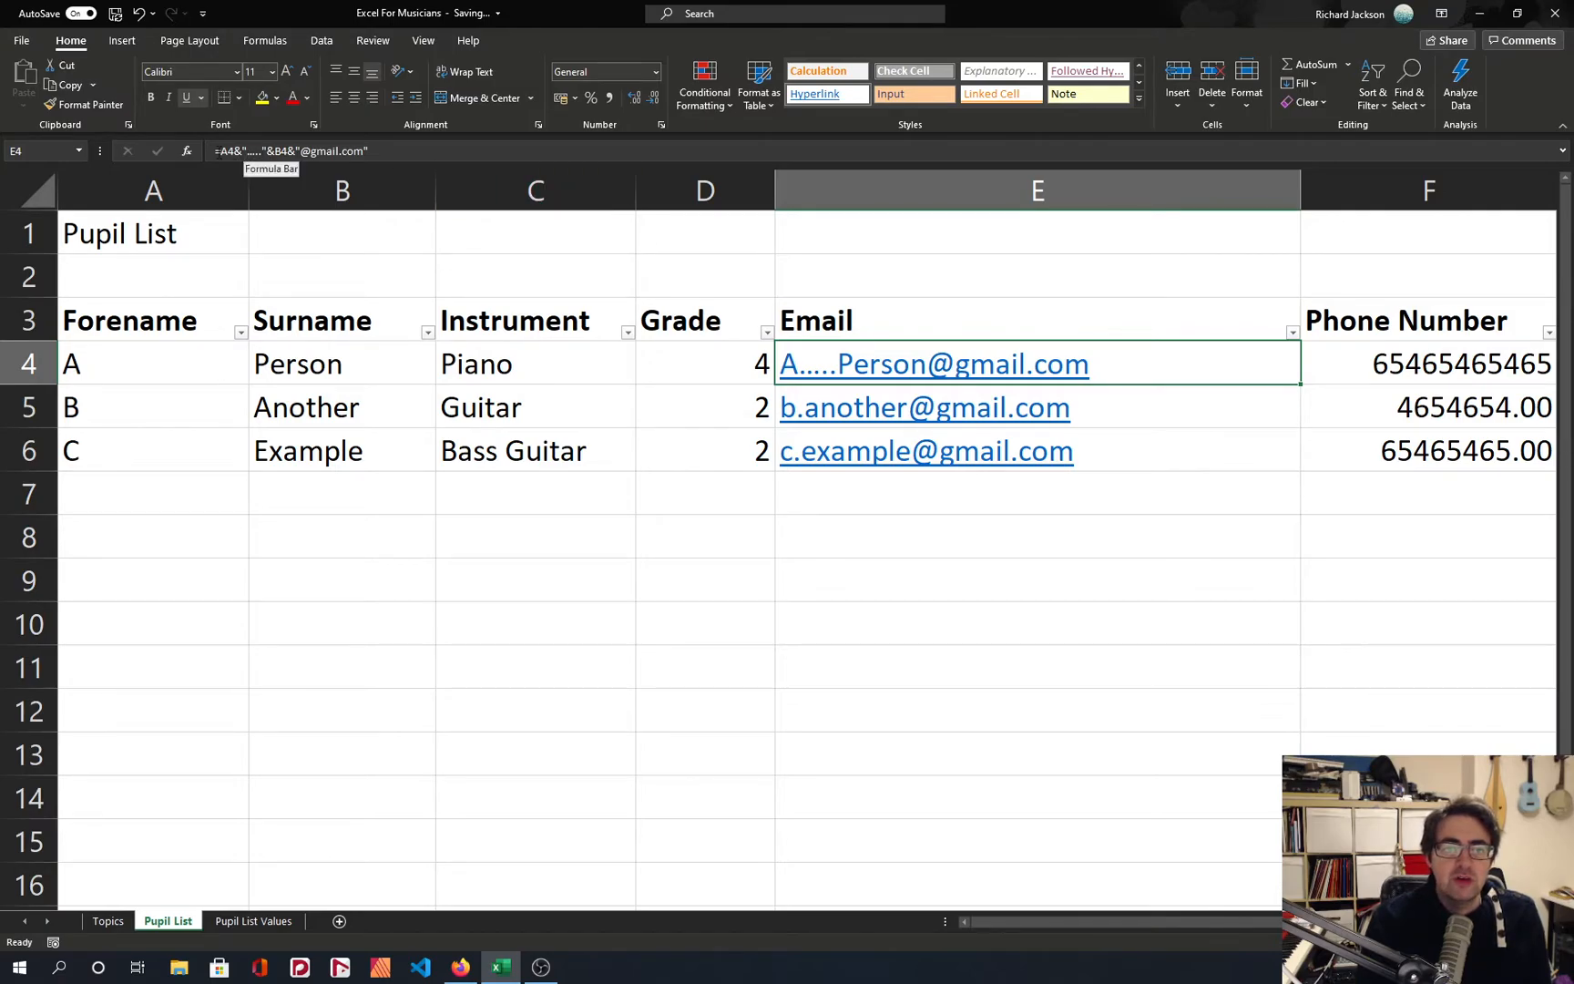
{"action": "left_click", "coordinate": [221, 150]}
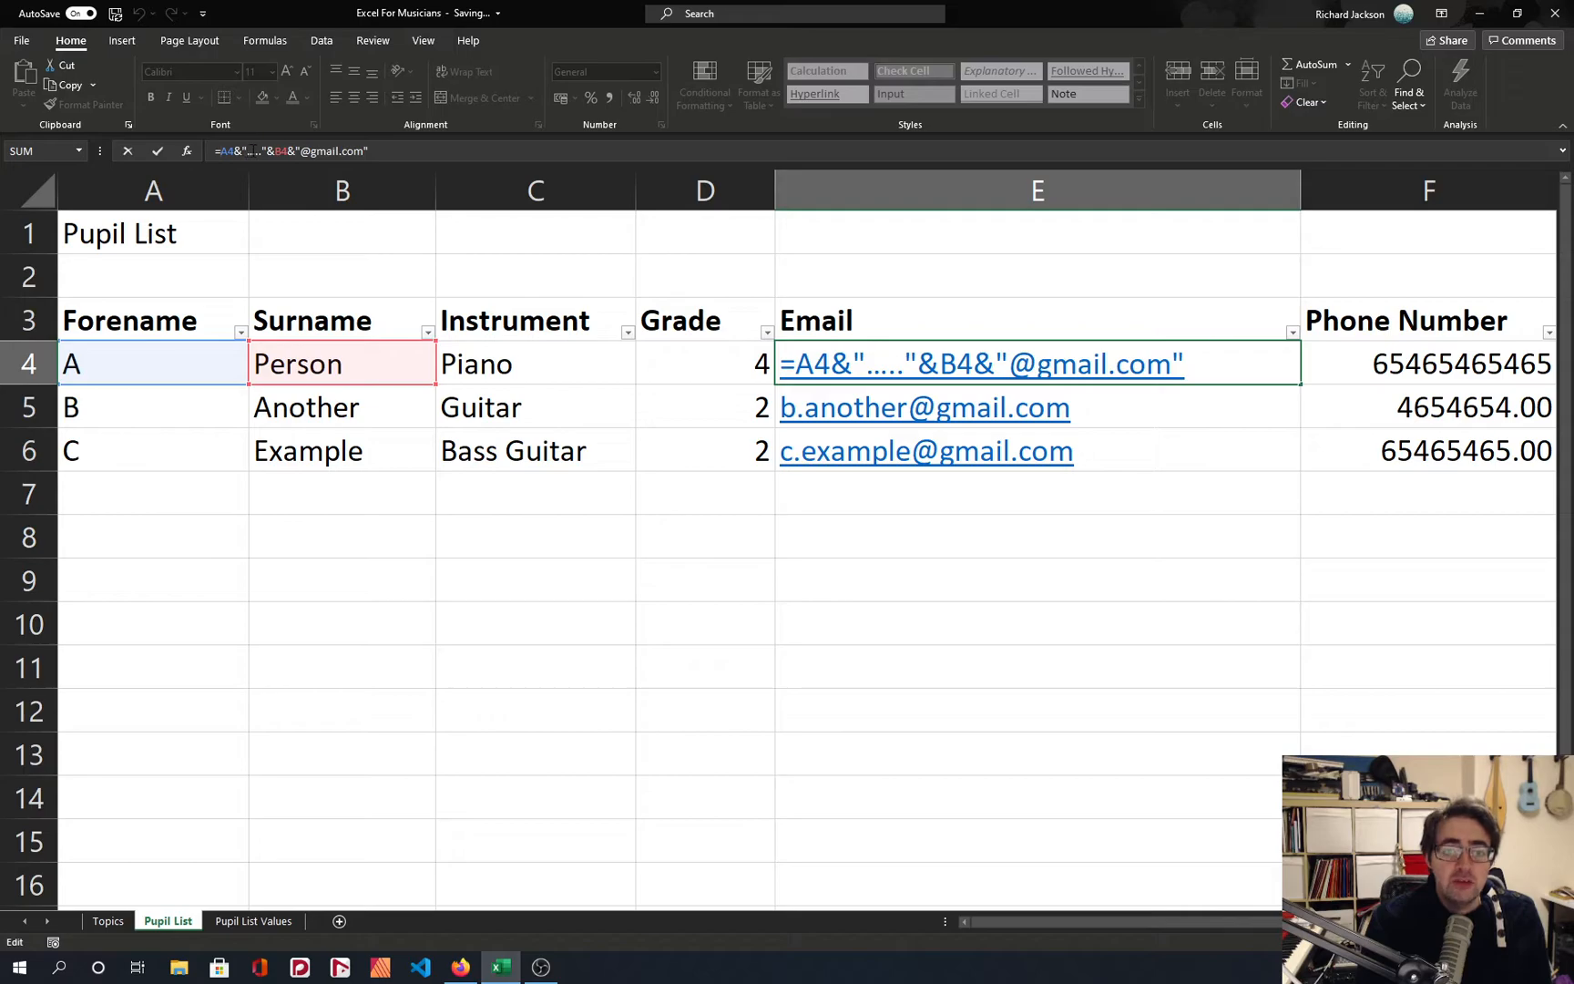
{"action": "left_click", "coordinate": [267, 151]}
{"action": "left_click", "coordinate": [287, 151]}
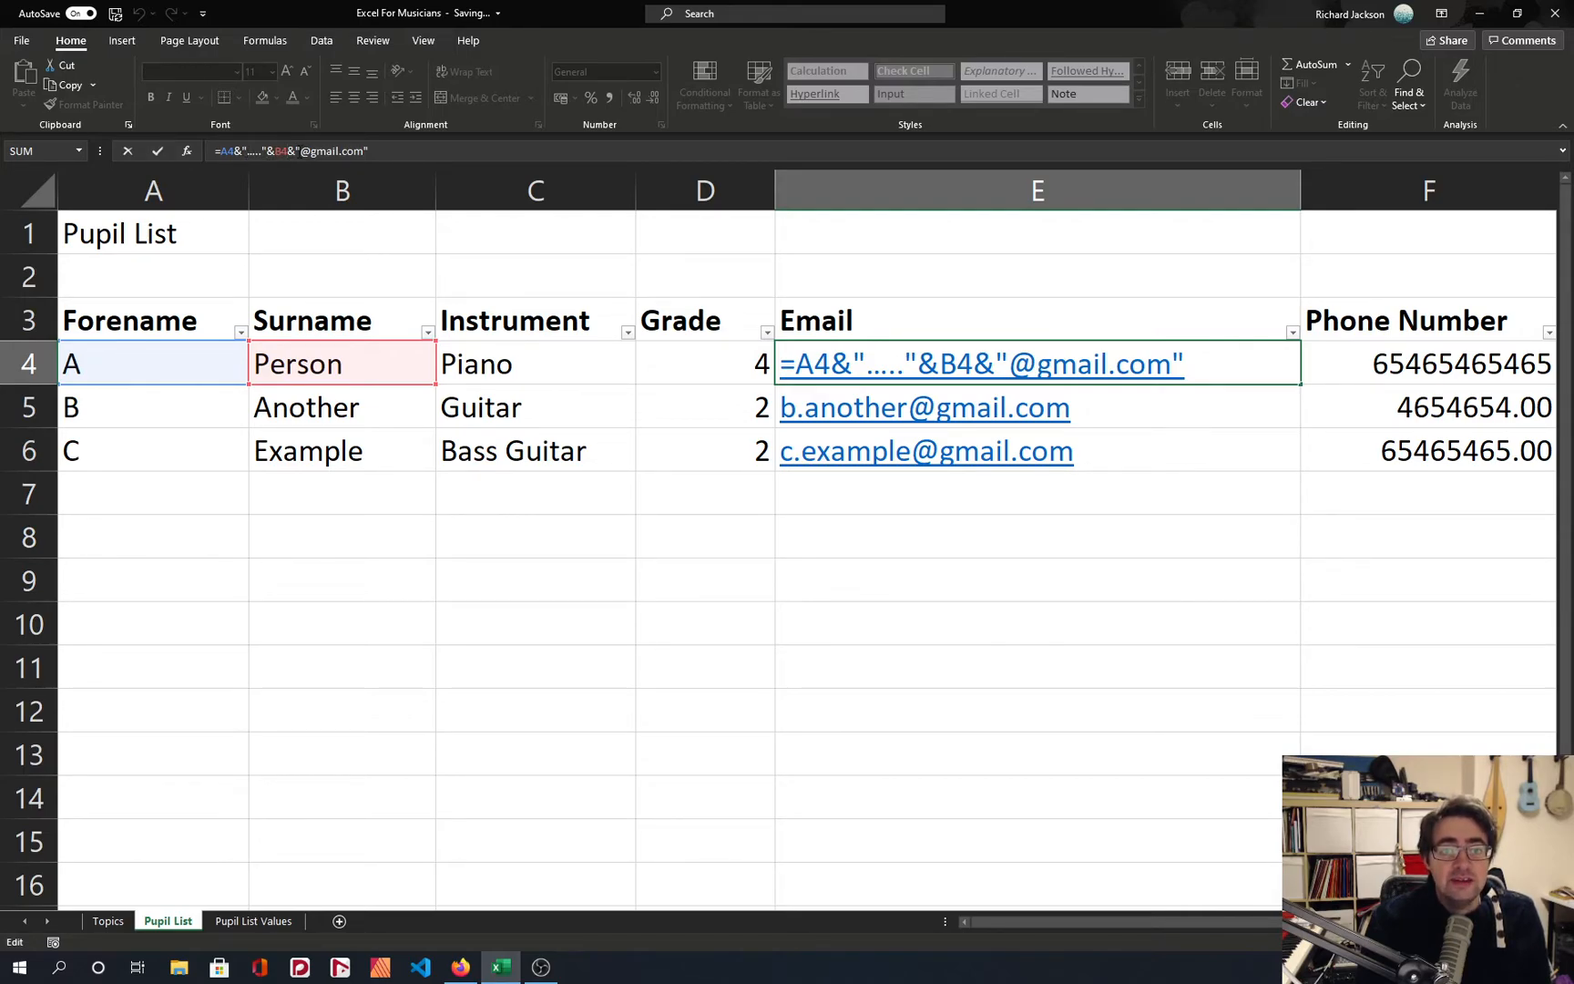
{"action": "left_click_drag", "start_coordinate": [300, 152], "coordinate": [367, 152]}
{"action": "key", "text": "Return"}
{"action": "key", "text": "Up"}
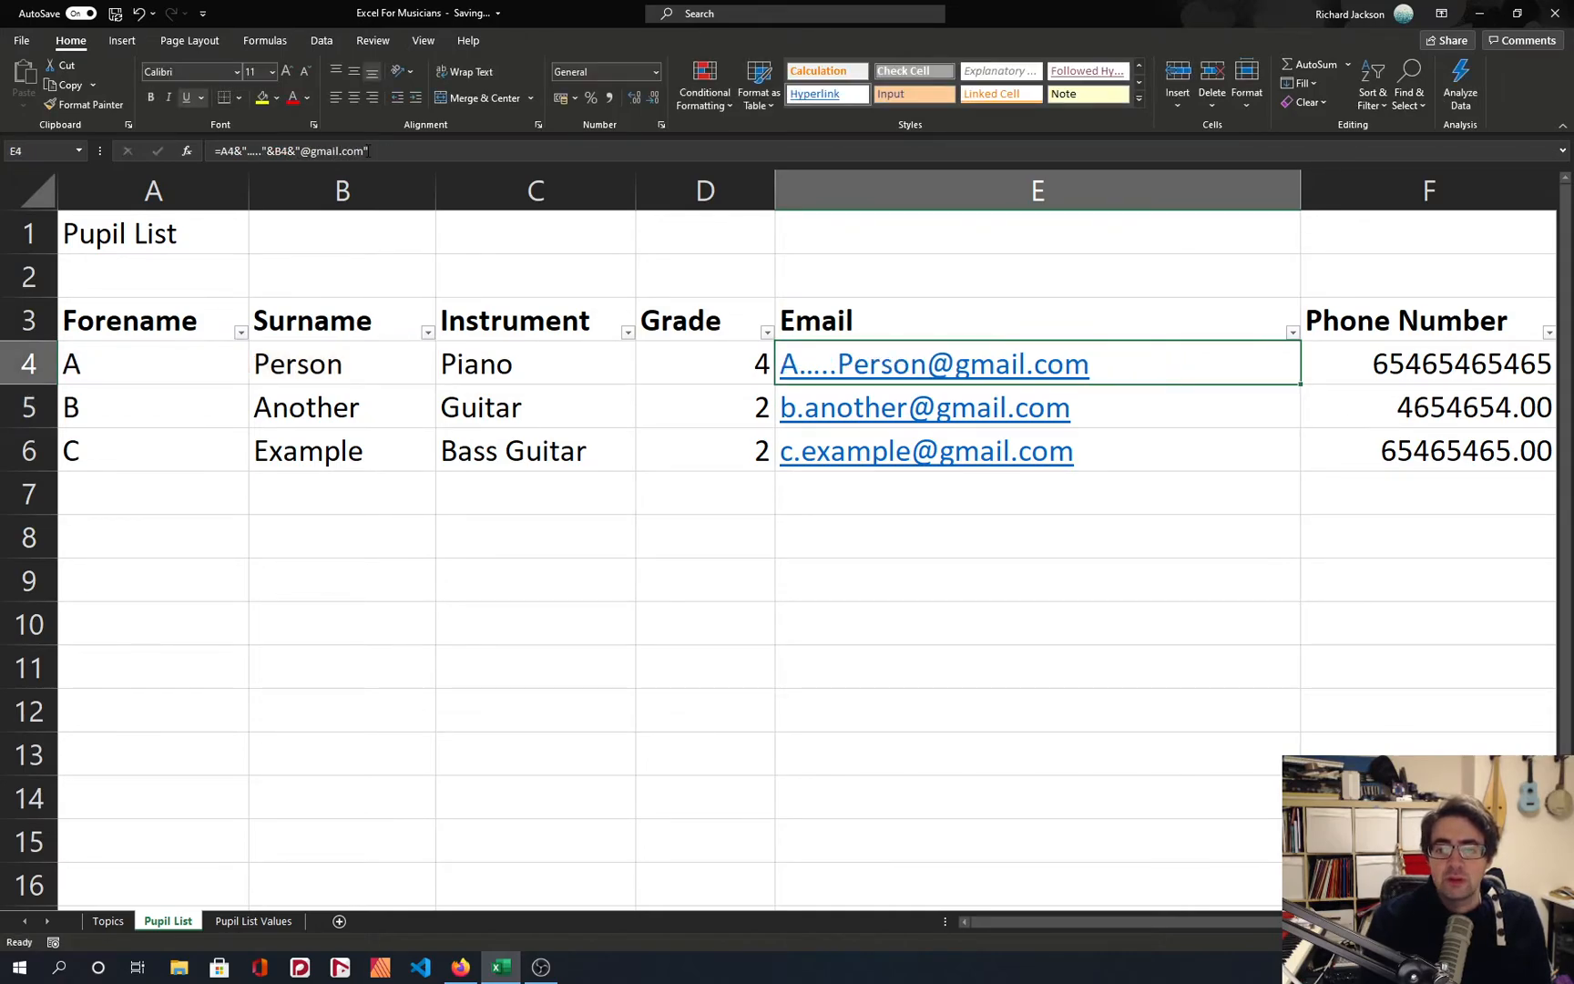
{"action": "left_click", "coordinate": [261, 151]}
{"action": "key", "text": "BackSpace"}
{"action": "key", "text": "BackSpace"}
{"action": "key", "text": "BackSpace"}
{"action": "key", "text": "BackSpace"}
{"action": "key", "text": "BackSpace"}
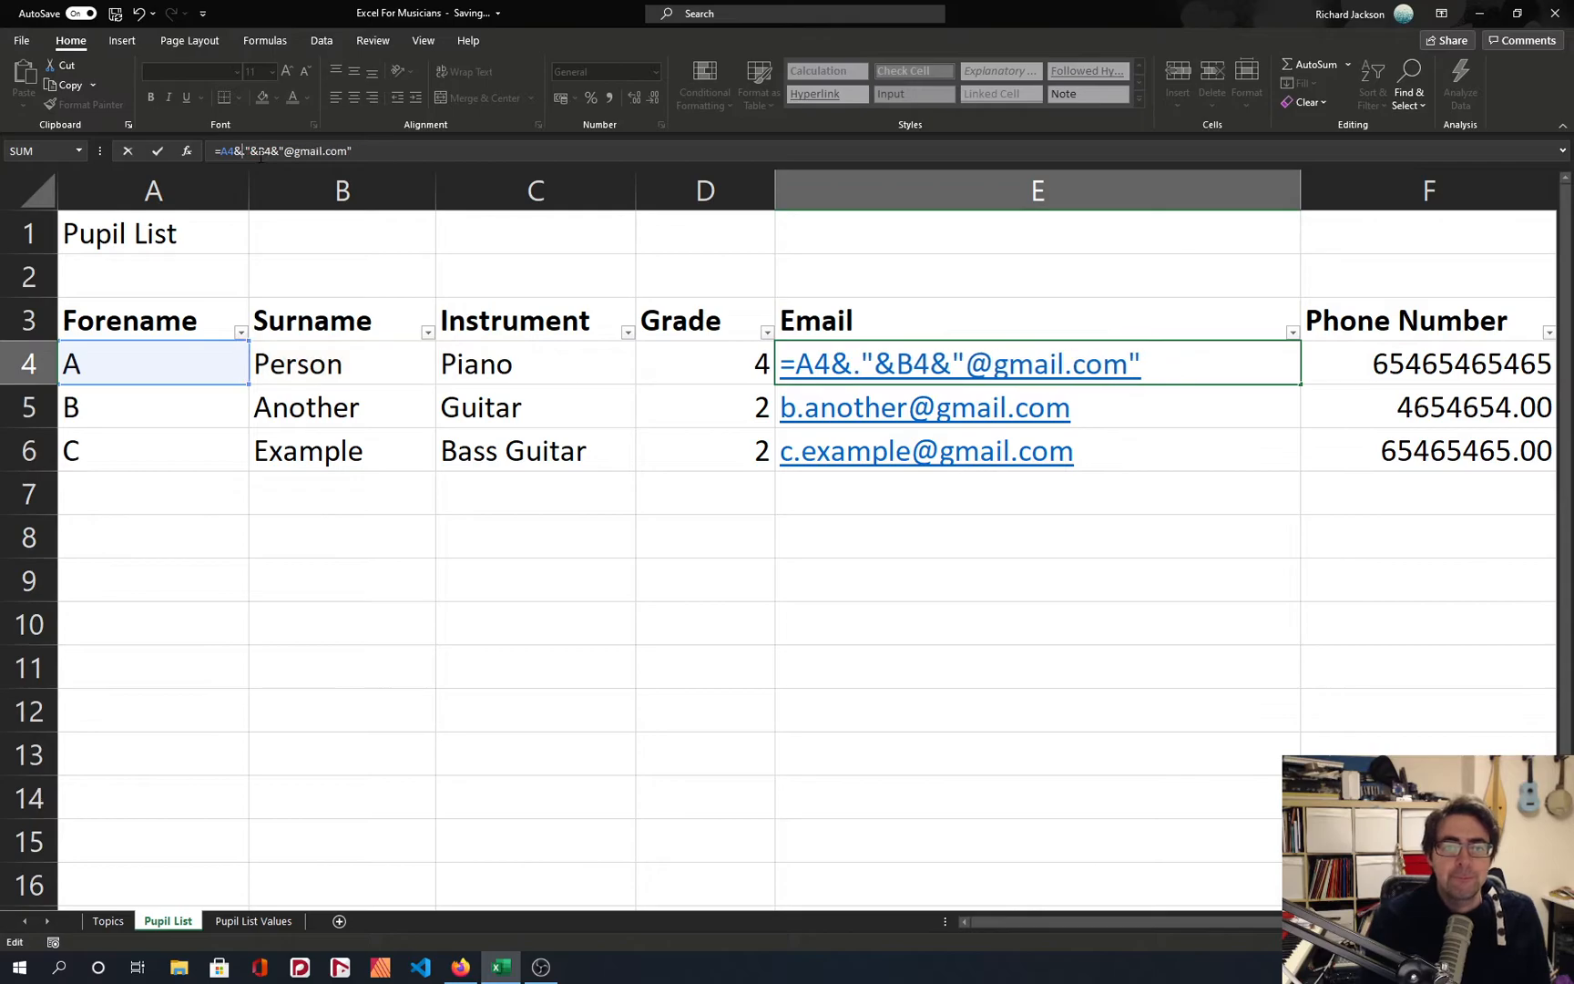
{"action": "type", "text": "\""}
{"action": "key", "text": "Return"}
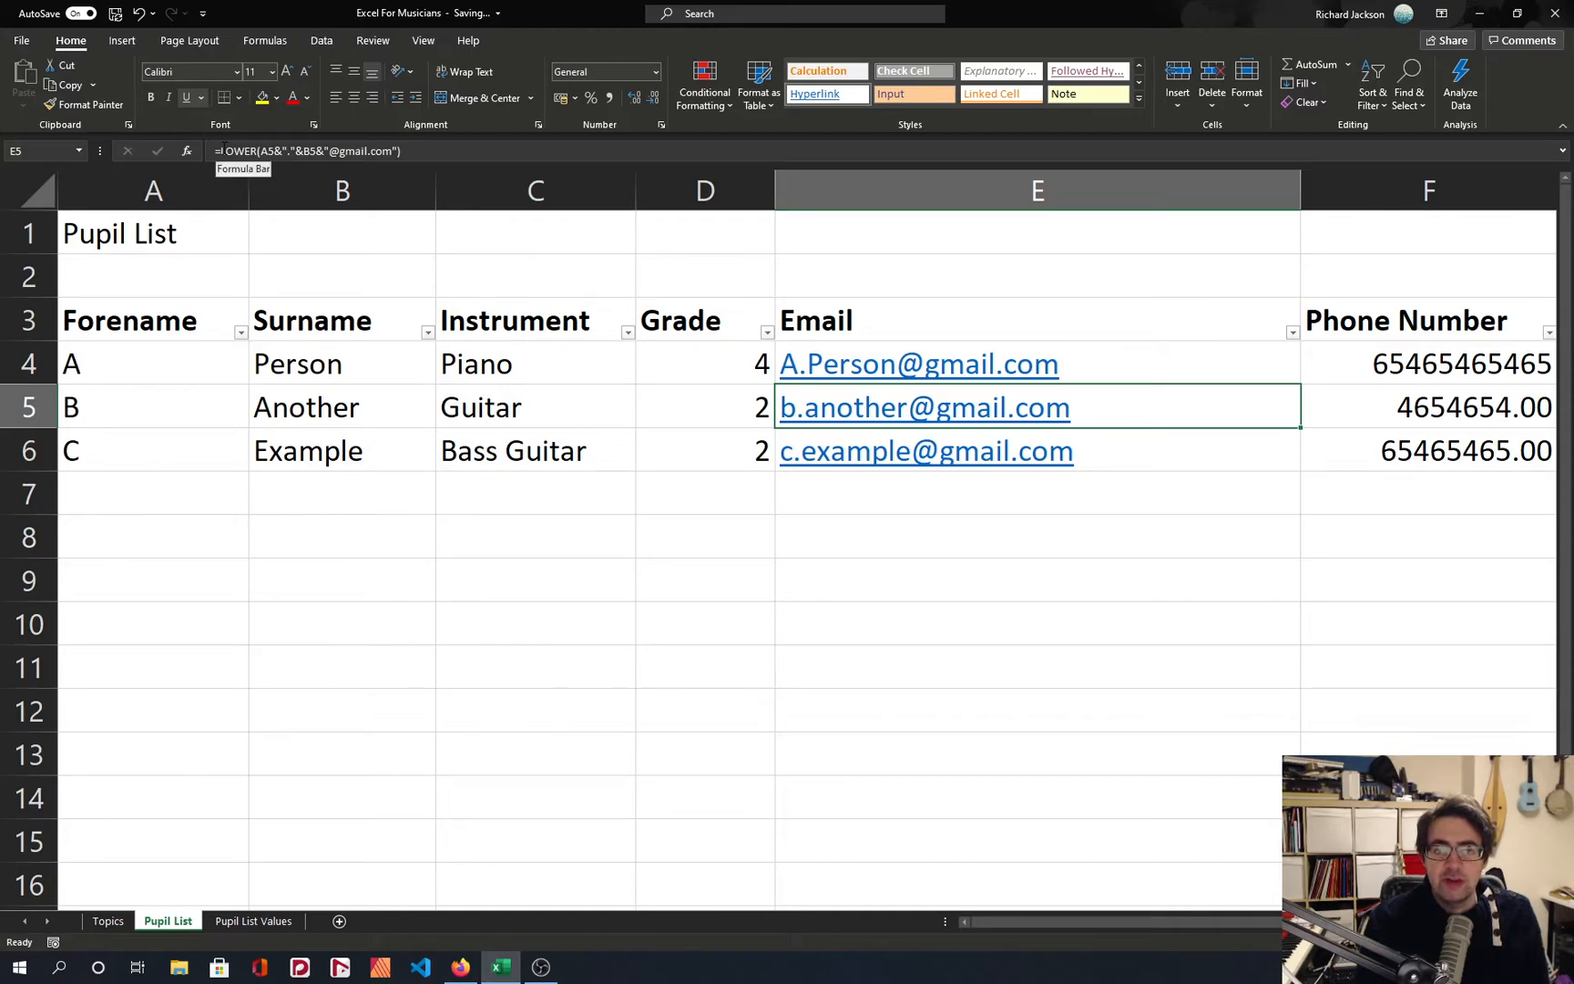
{"action": "key", "text": "Up"}
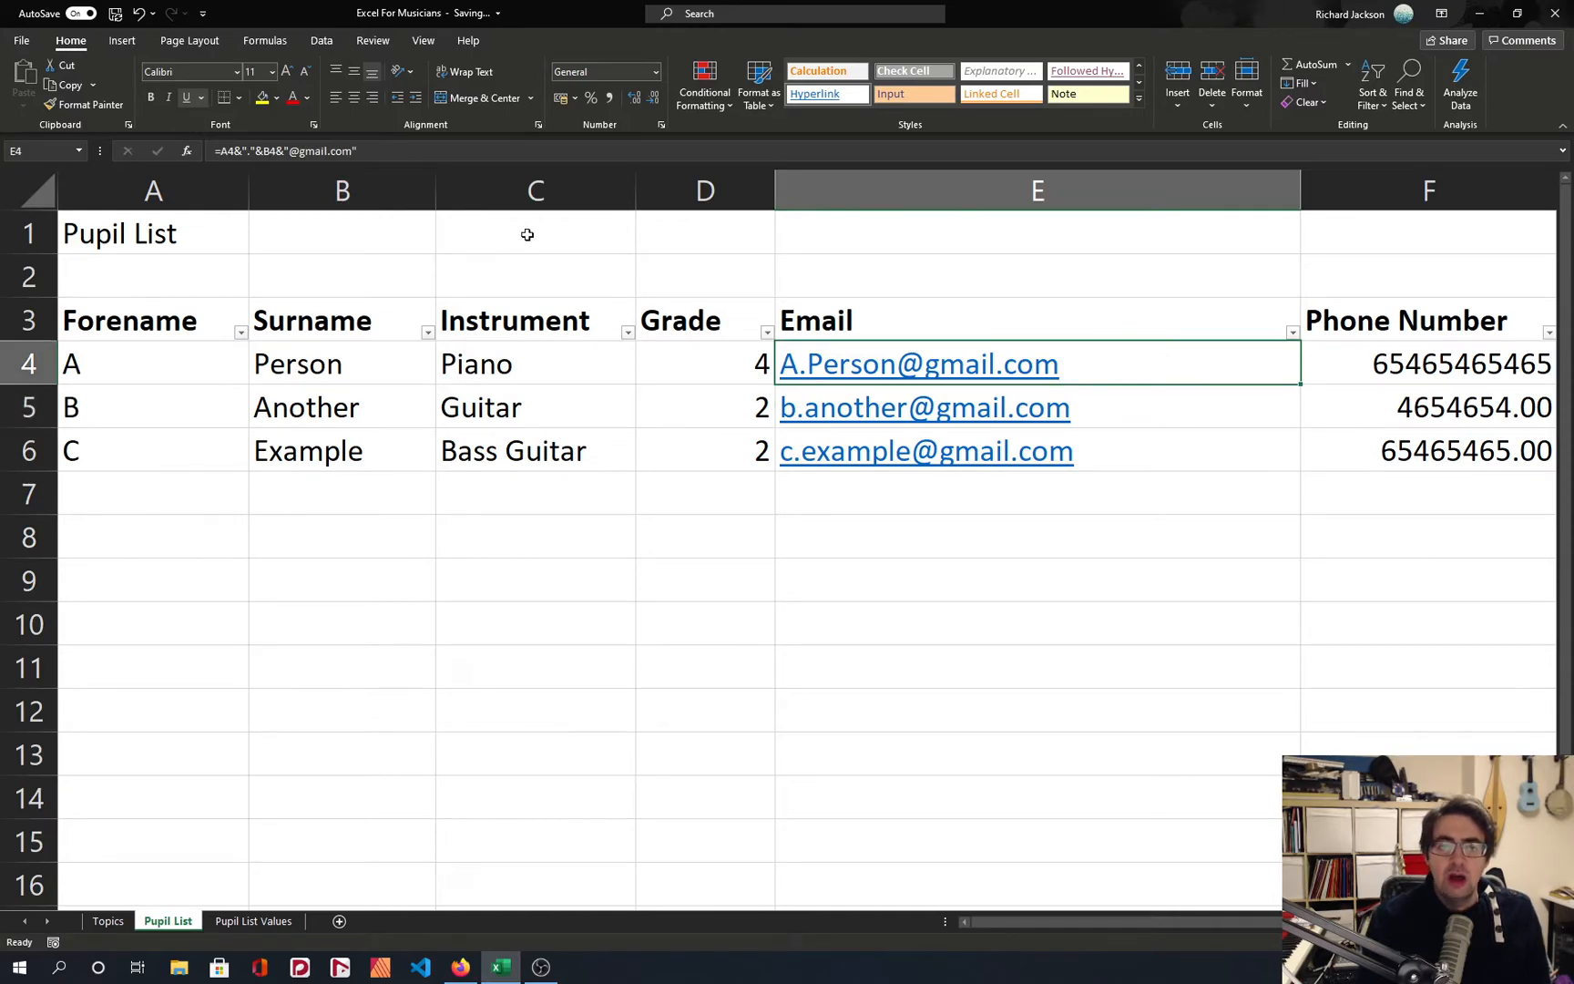
{"action": "left_click", "coordinate": [219, 152]}
{"action": "type", "text": "lower("}
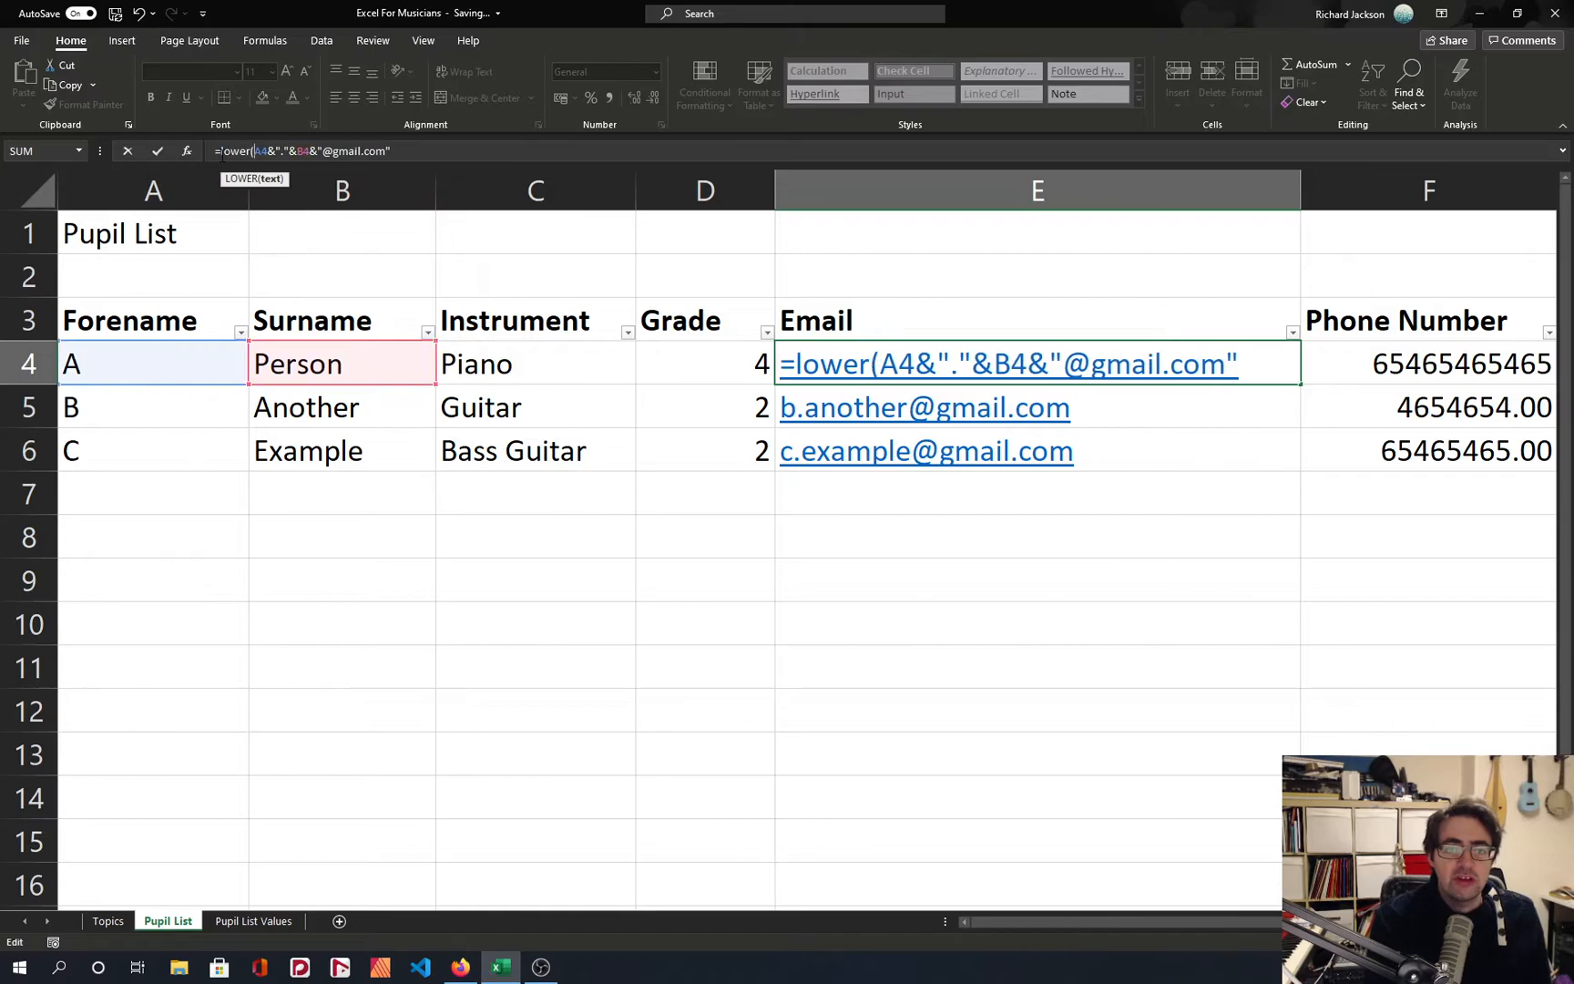
{"action": "type", "text": ")"}
{"action": "key", "text": "Return"}
{"action": "key", "text": "Up"}
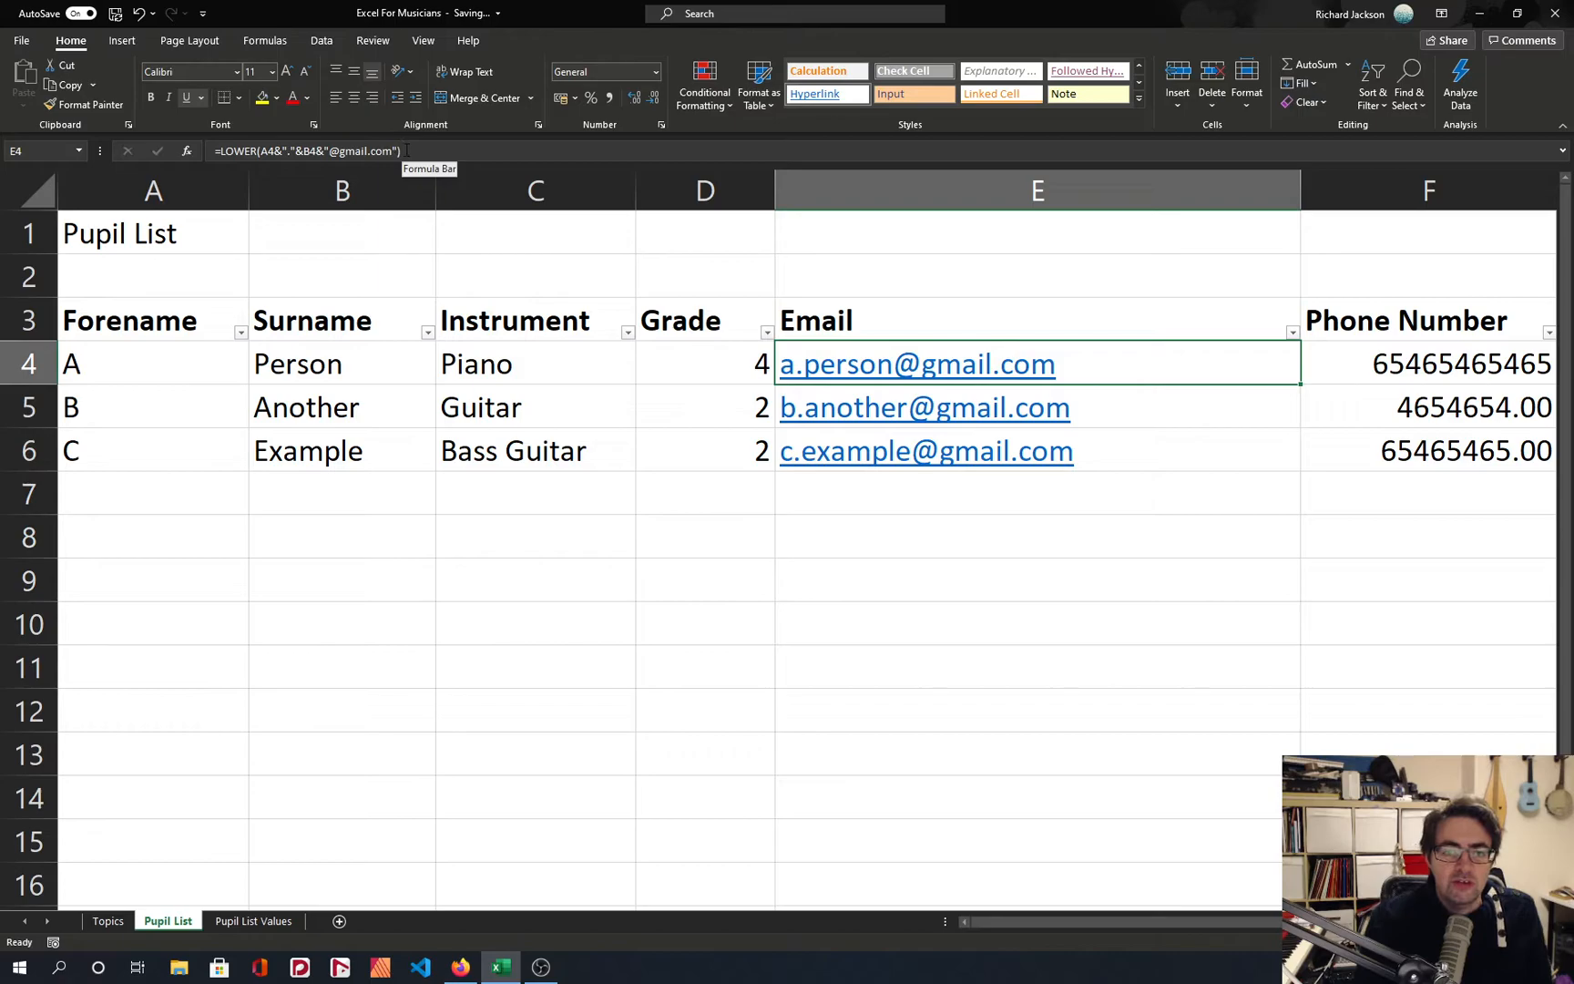
Open the help article for the LOWER function, examine its description and syntax, and close it without changing the E4 formula.
{"action": "left_click", "coordinate": [226, 150]}
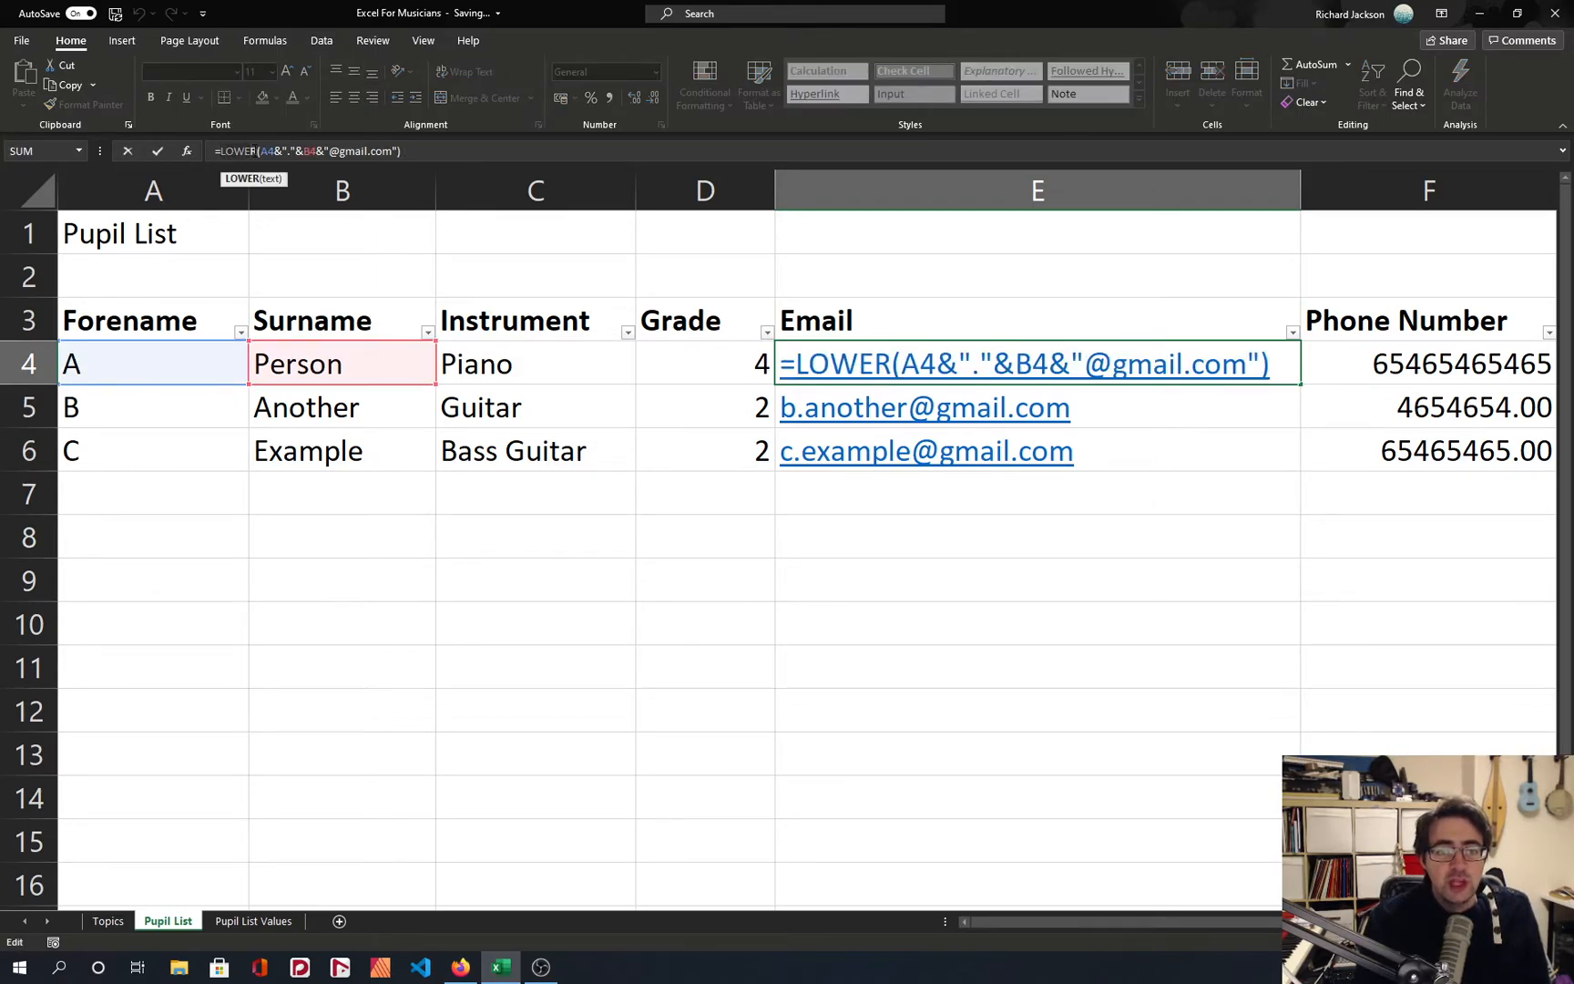
{"action": "left_click", "coordinate": [257, 181]}
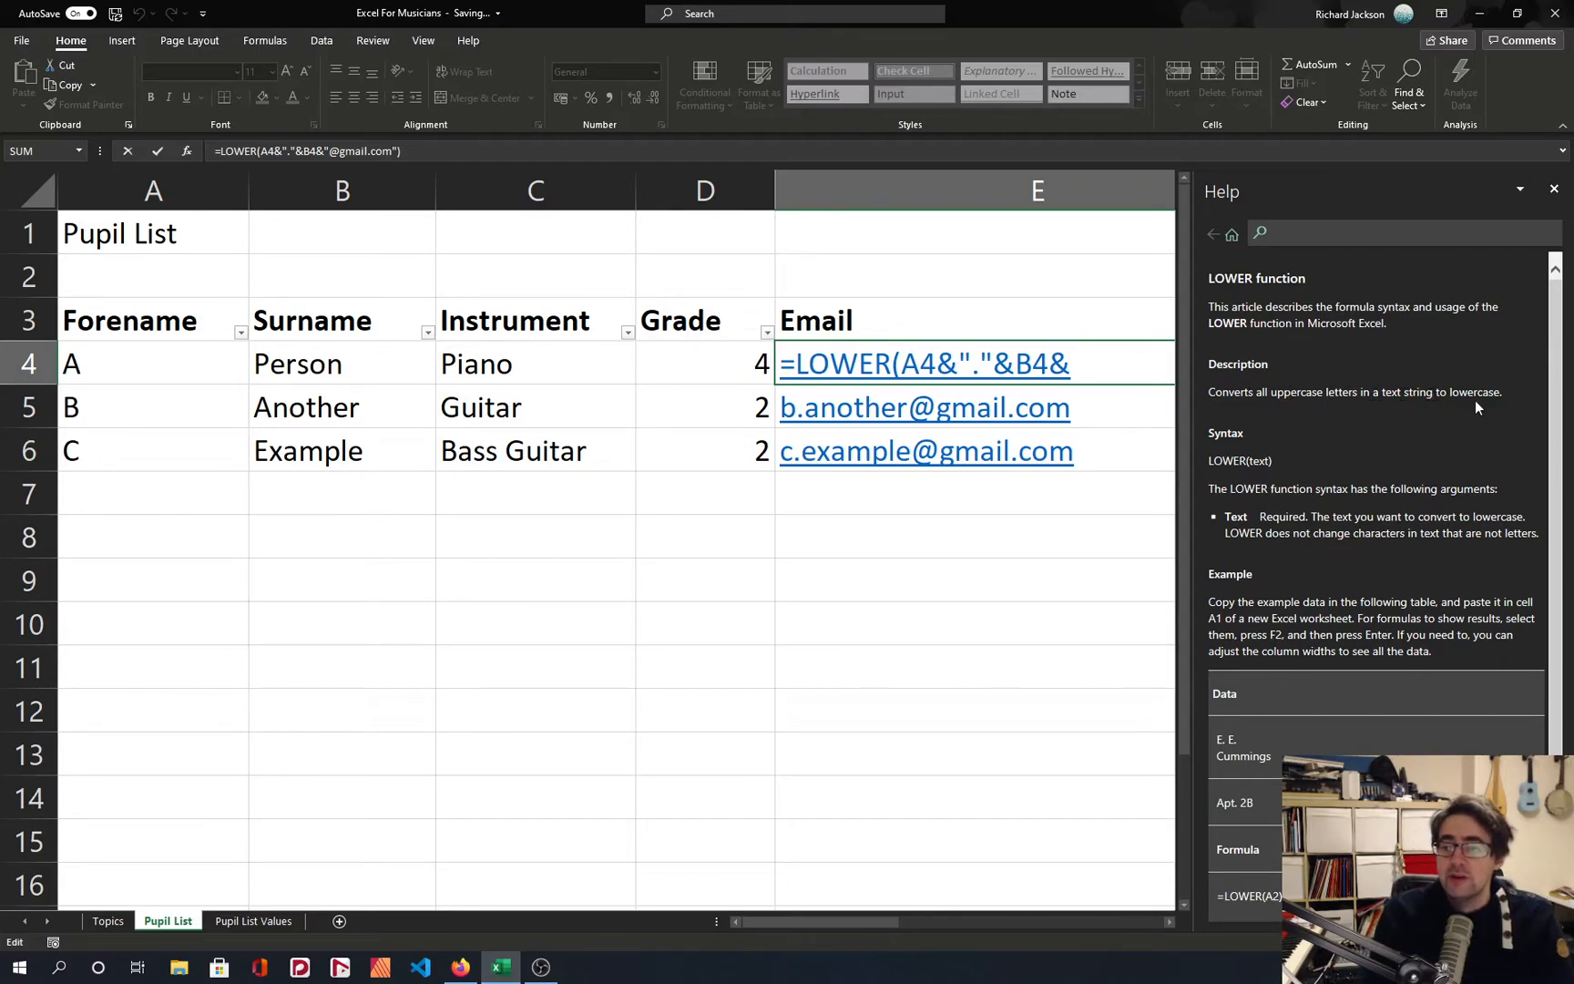
{"action": "double_click", "coordinate": [1227, 460]}
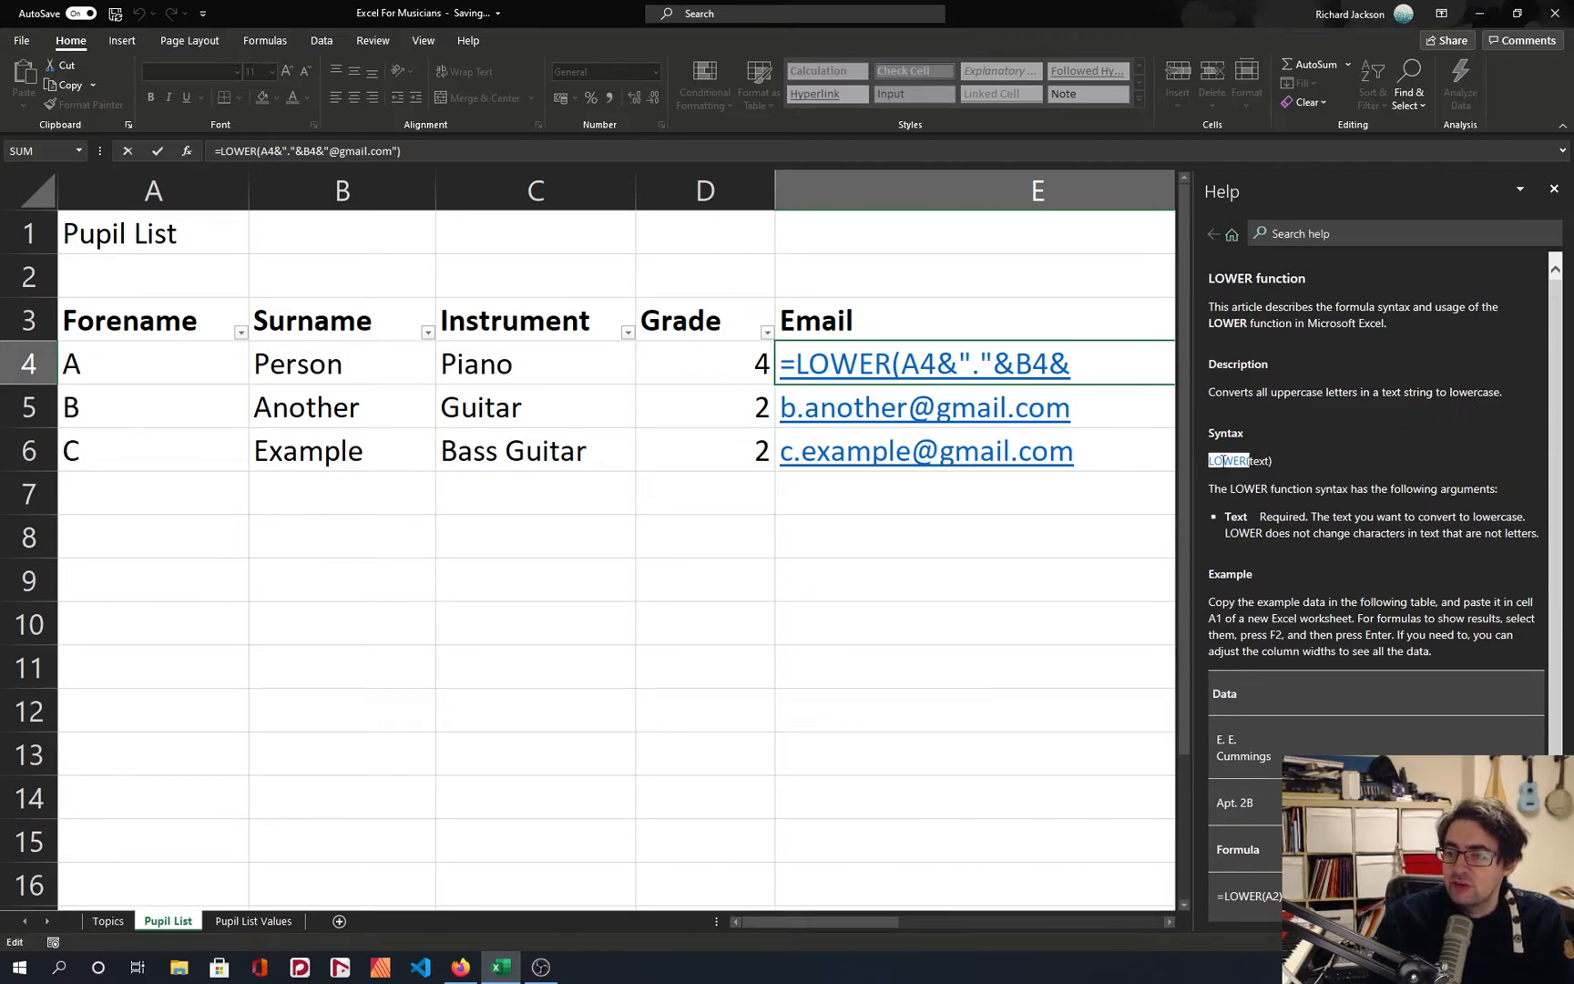
{"action": "double_click", "coordinate": [1257, 460]}
{"action": "left_click", "coordinate": [1251, 460]}
{"action": "left_click_drag", "start_coordinate": [1247, 460], "coordinate": [1273, 460]}
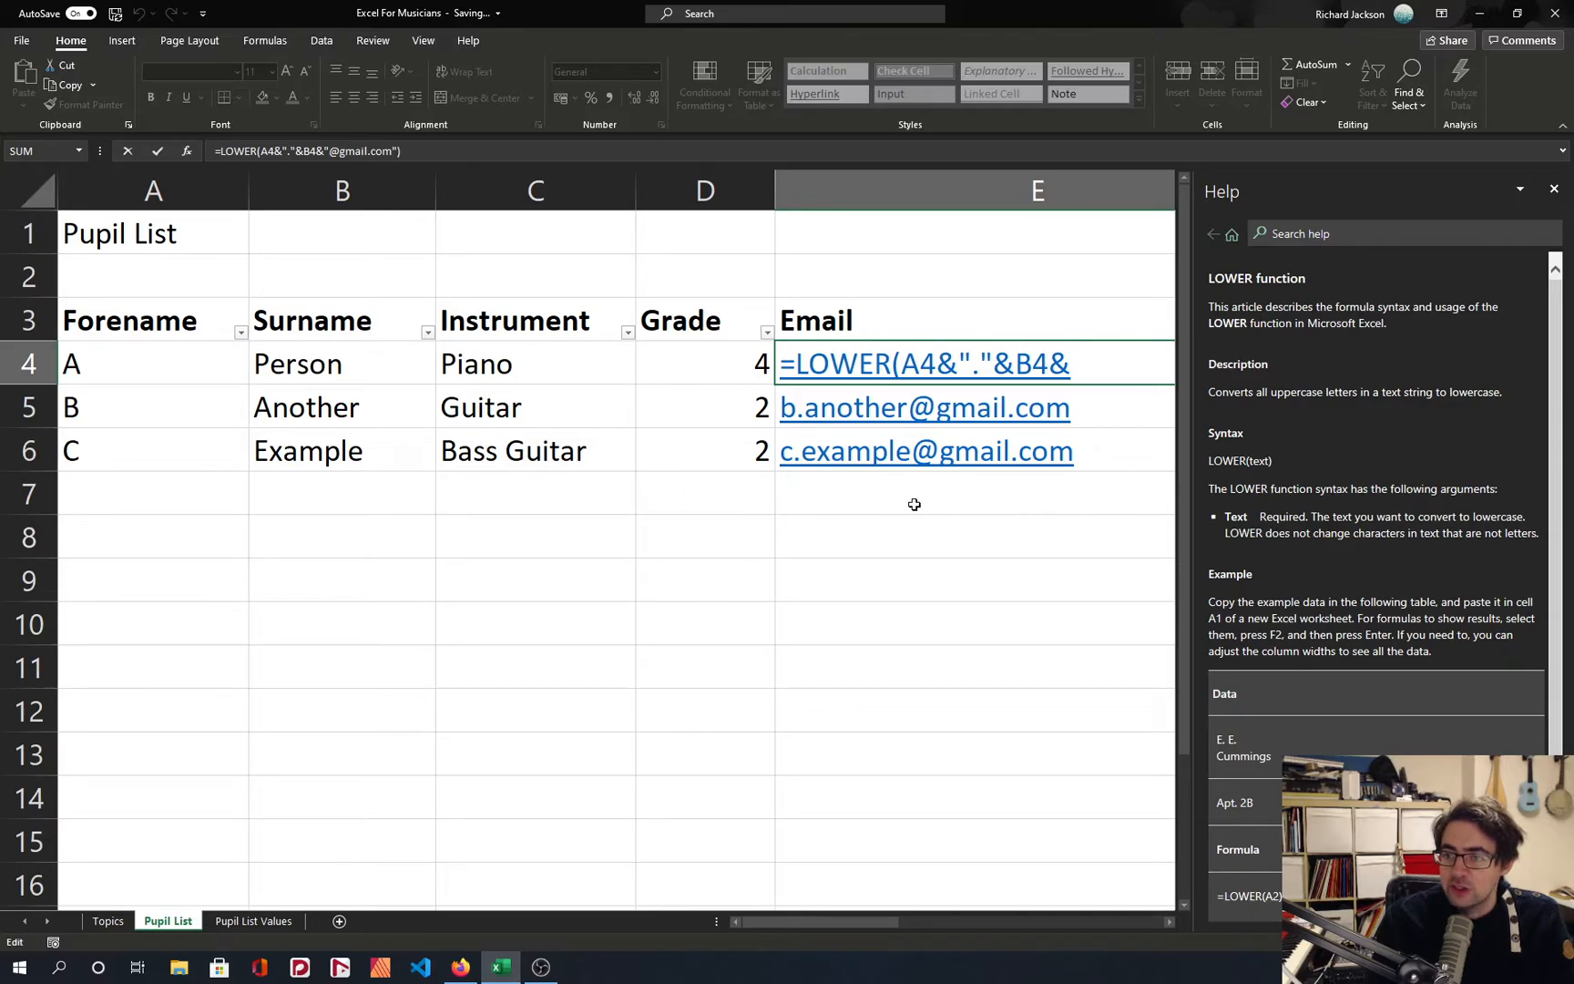
{"action": "left_click_drag", "start_coordinate": [1265, 461], "coordinate": [1255, 461]}
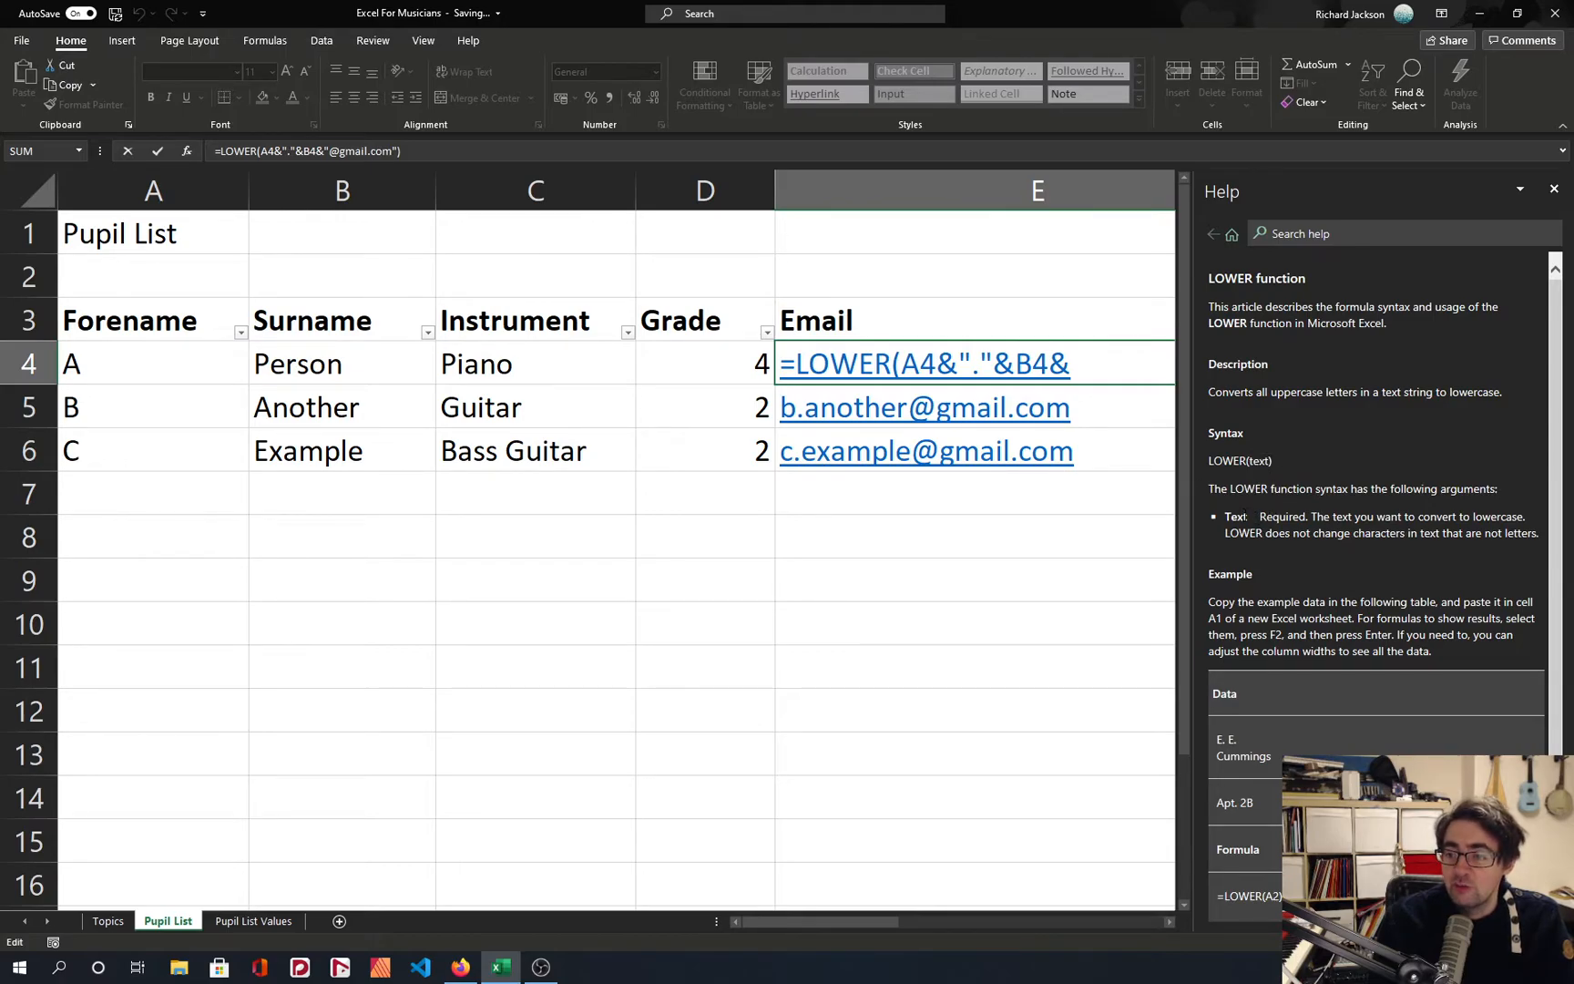
{"action": "left_click", "coordinate": [890, 526]}
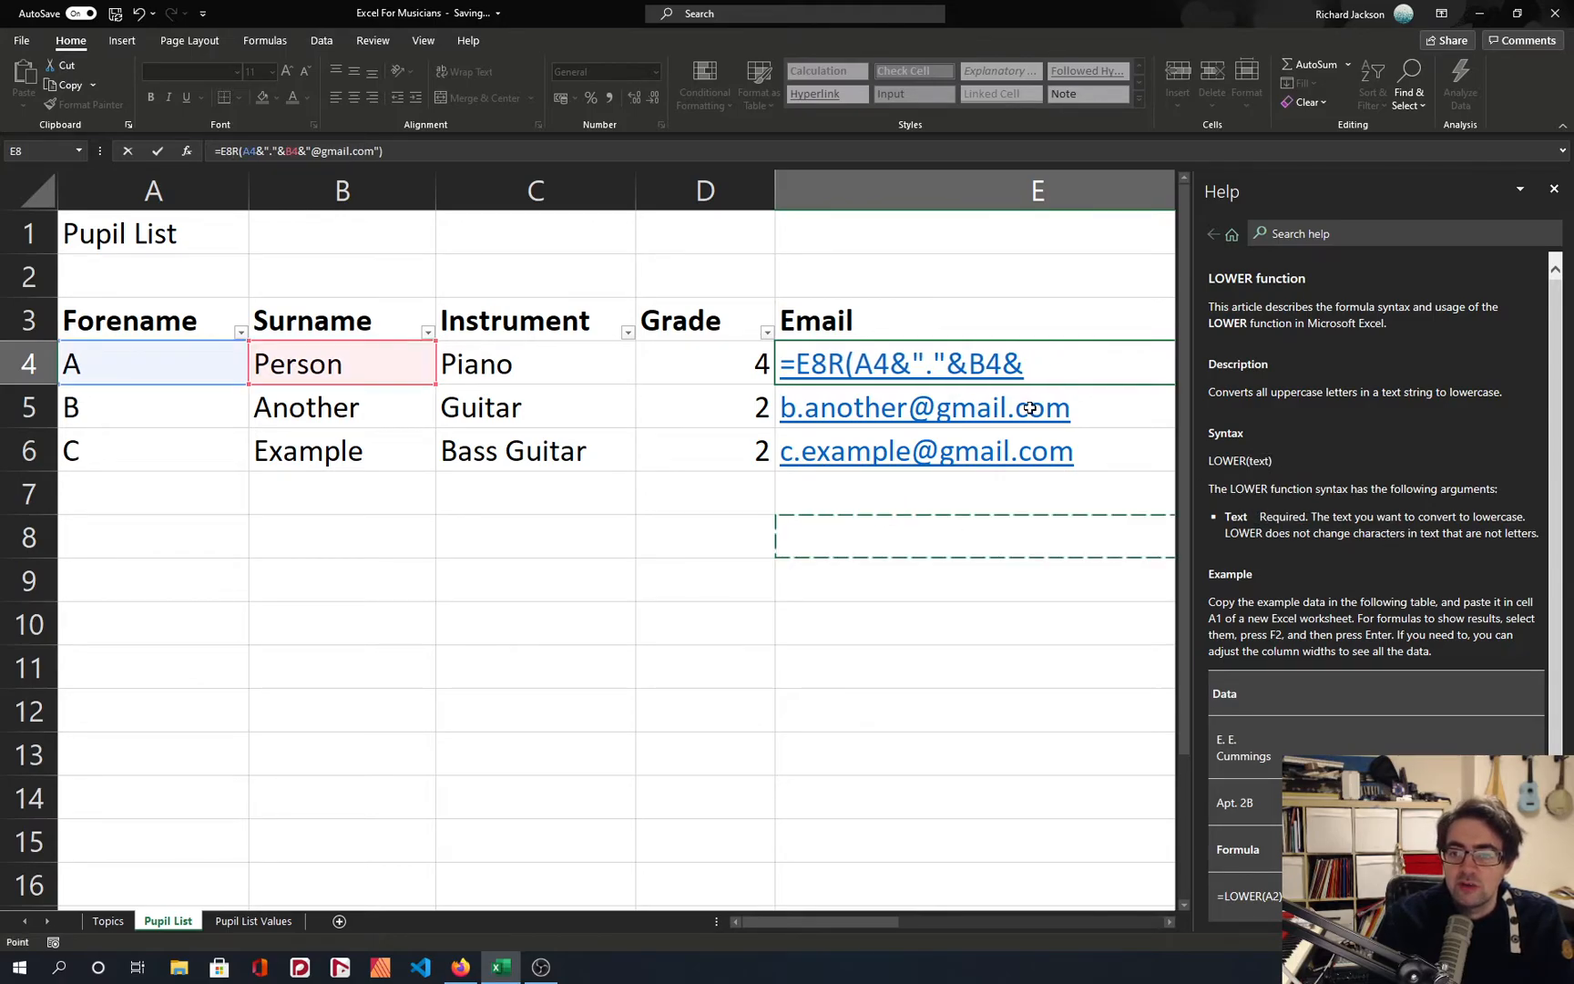
{"action": "key", "text": "Escape"}
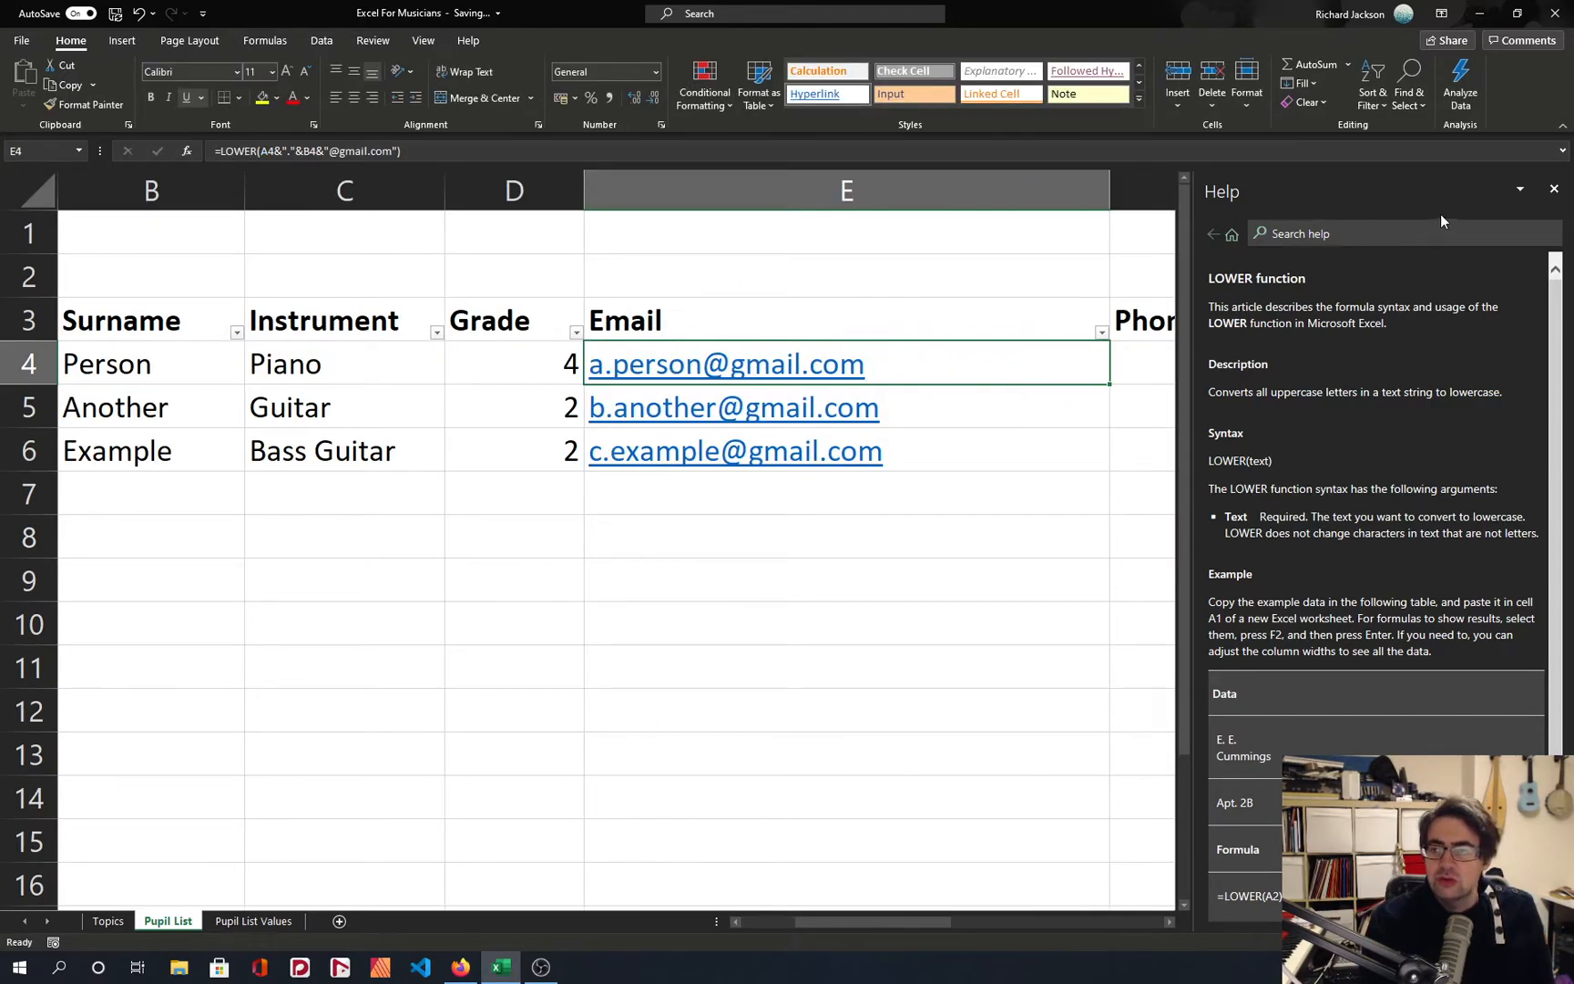
{"action": "left_click", "coordinate": [1553, 189]}
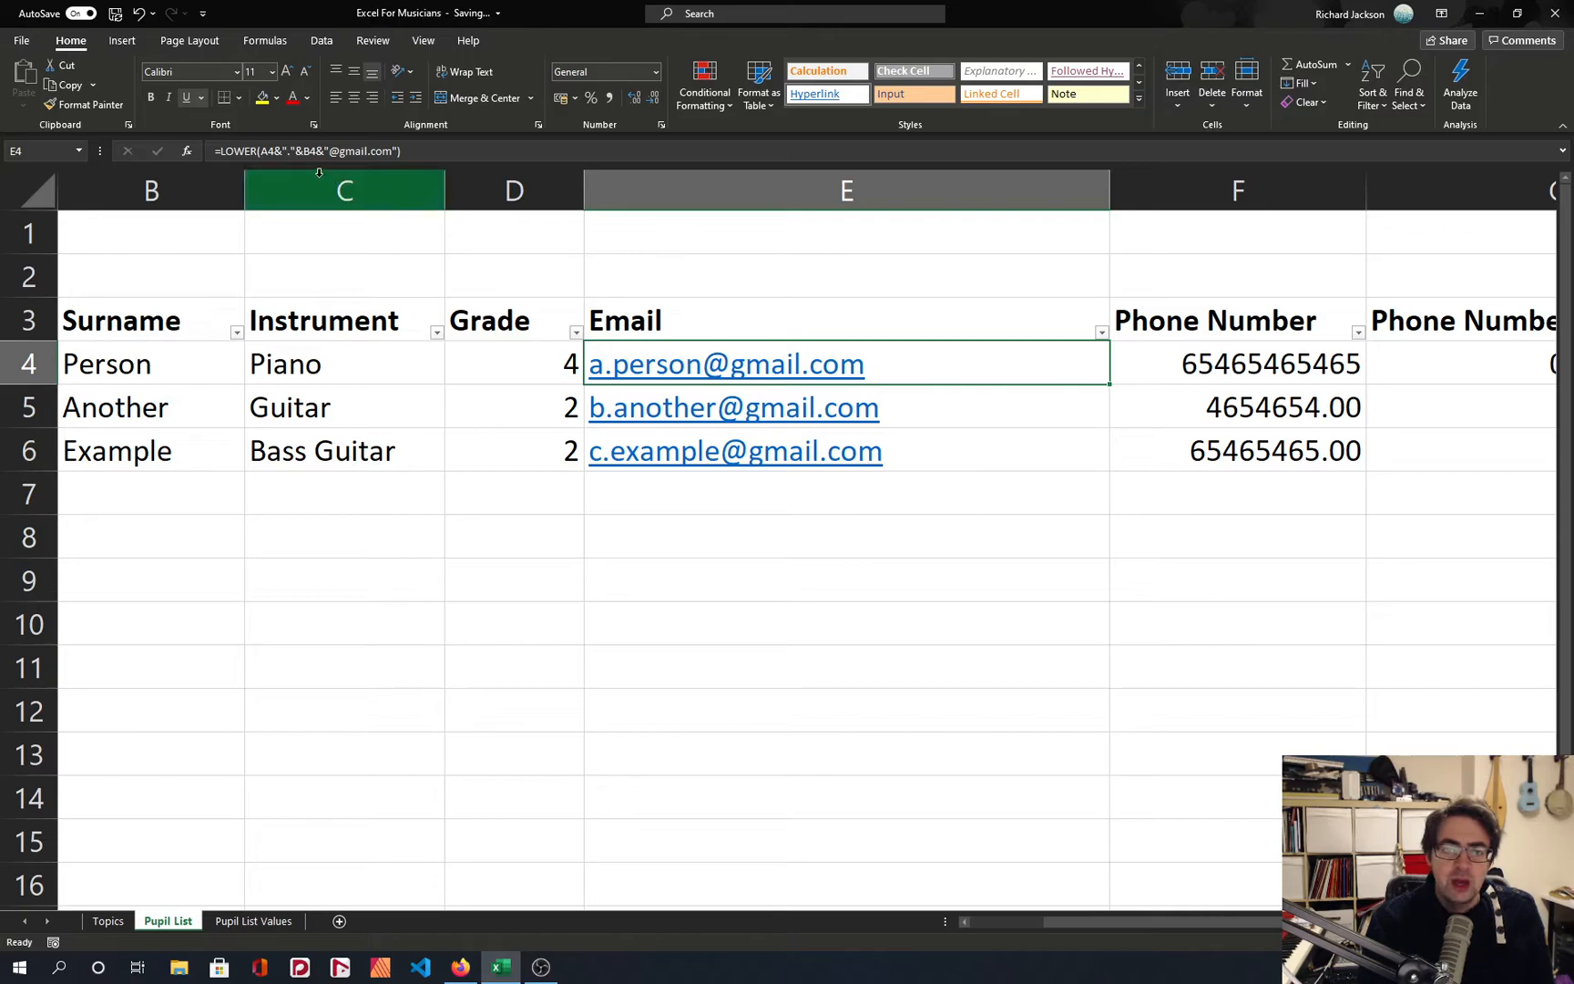
Clear the email formulas from E5 and E6, keeping the one in E4.
{"action": "key", "text": "Down"}
{"action": "key", "text": "Delete"}
{"action": "key", "text": "Down"}
{"action": "key", "text": "Delete"}
{"action": "key", "text": "Up"}
{"action": "key", "text": "Up"}
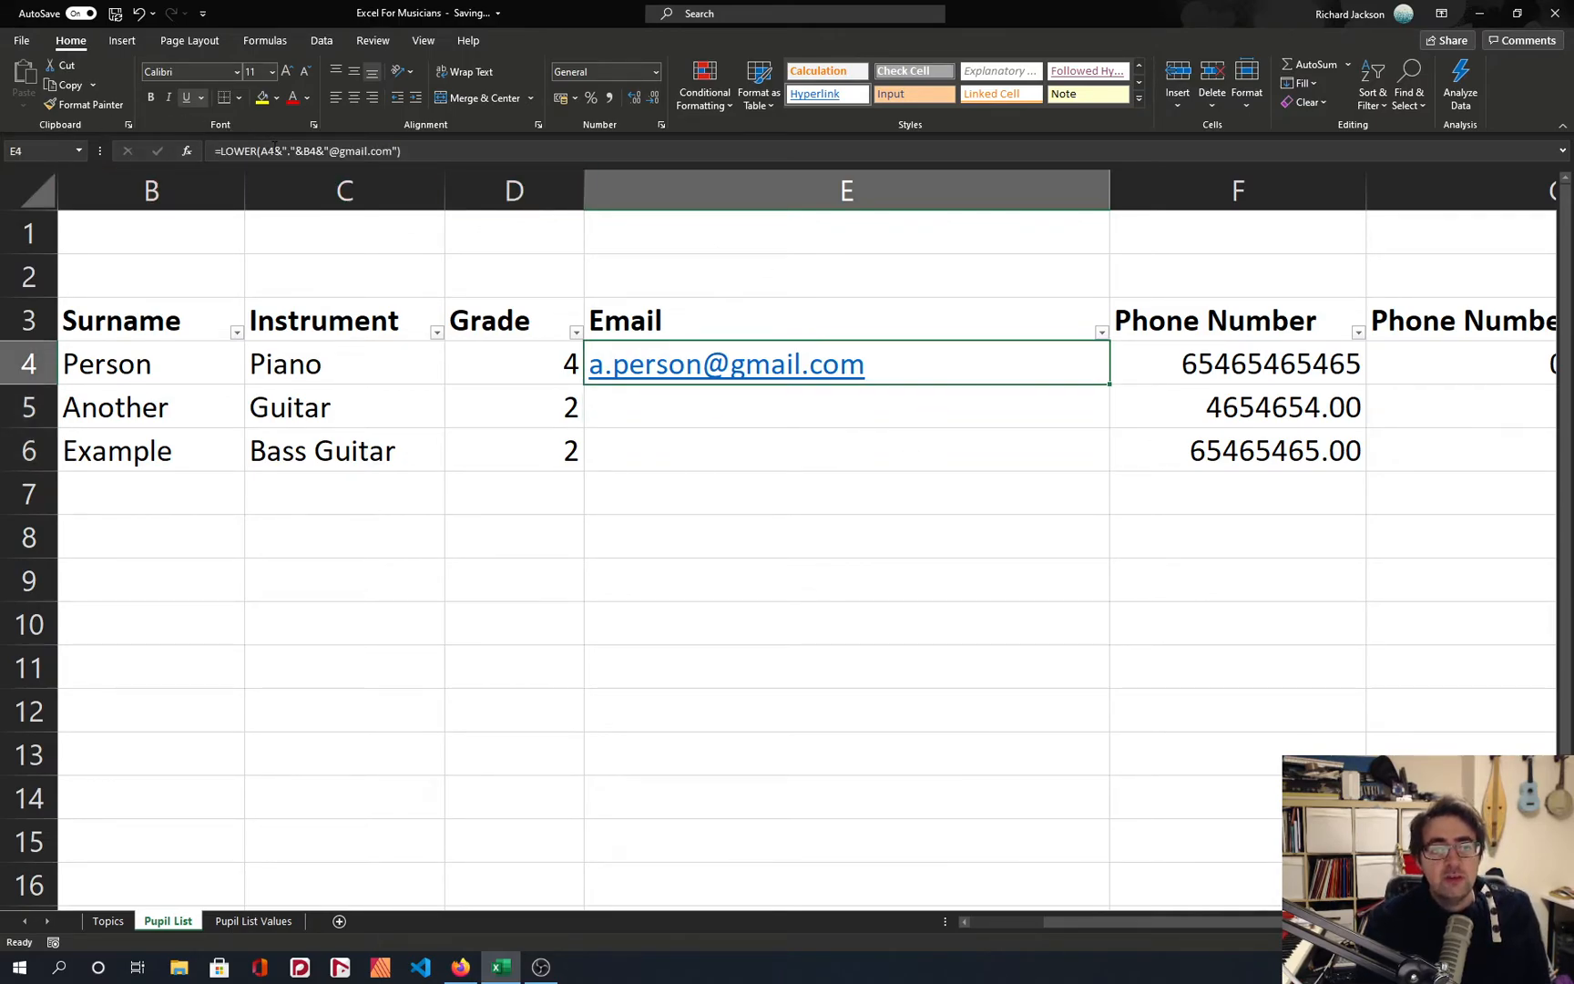
Copy the E4 email formula into E5 and E6.
{"action": "key", "text": "ctrl+c"}
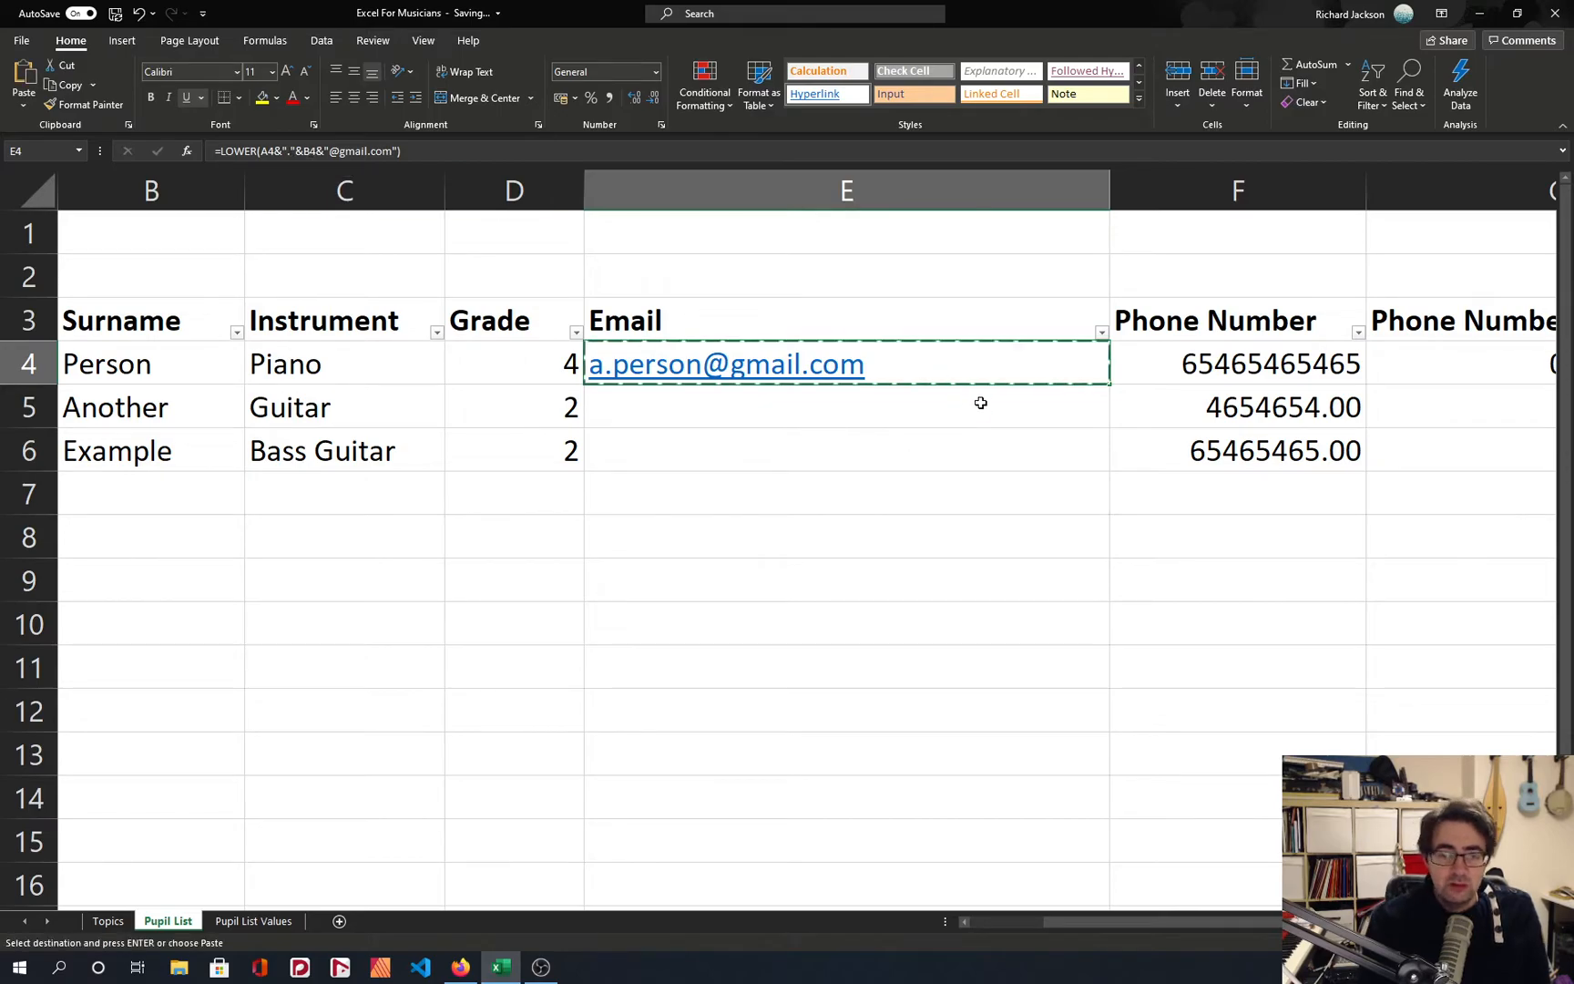
{"action": "left_click", "coordinate": [980, 403]}
{"action": "key", "text": "ctrl+v"}
{"action": "left_click", "coordinate": [920, 438]}
{"action": "key", "text": "ctrl+v"}
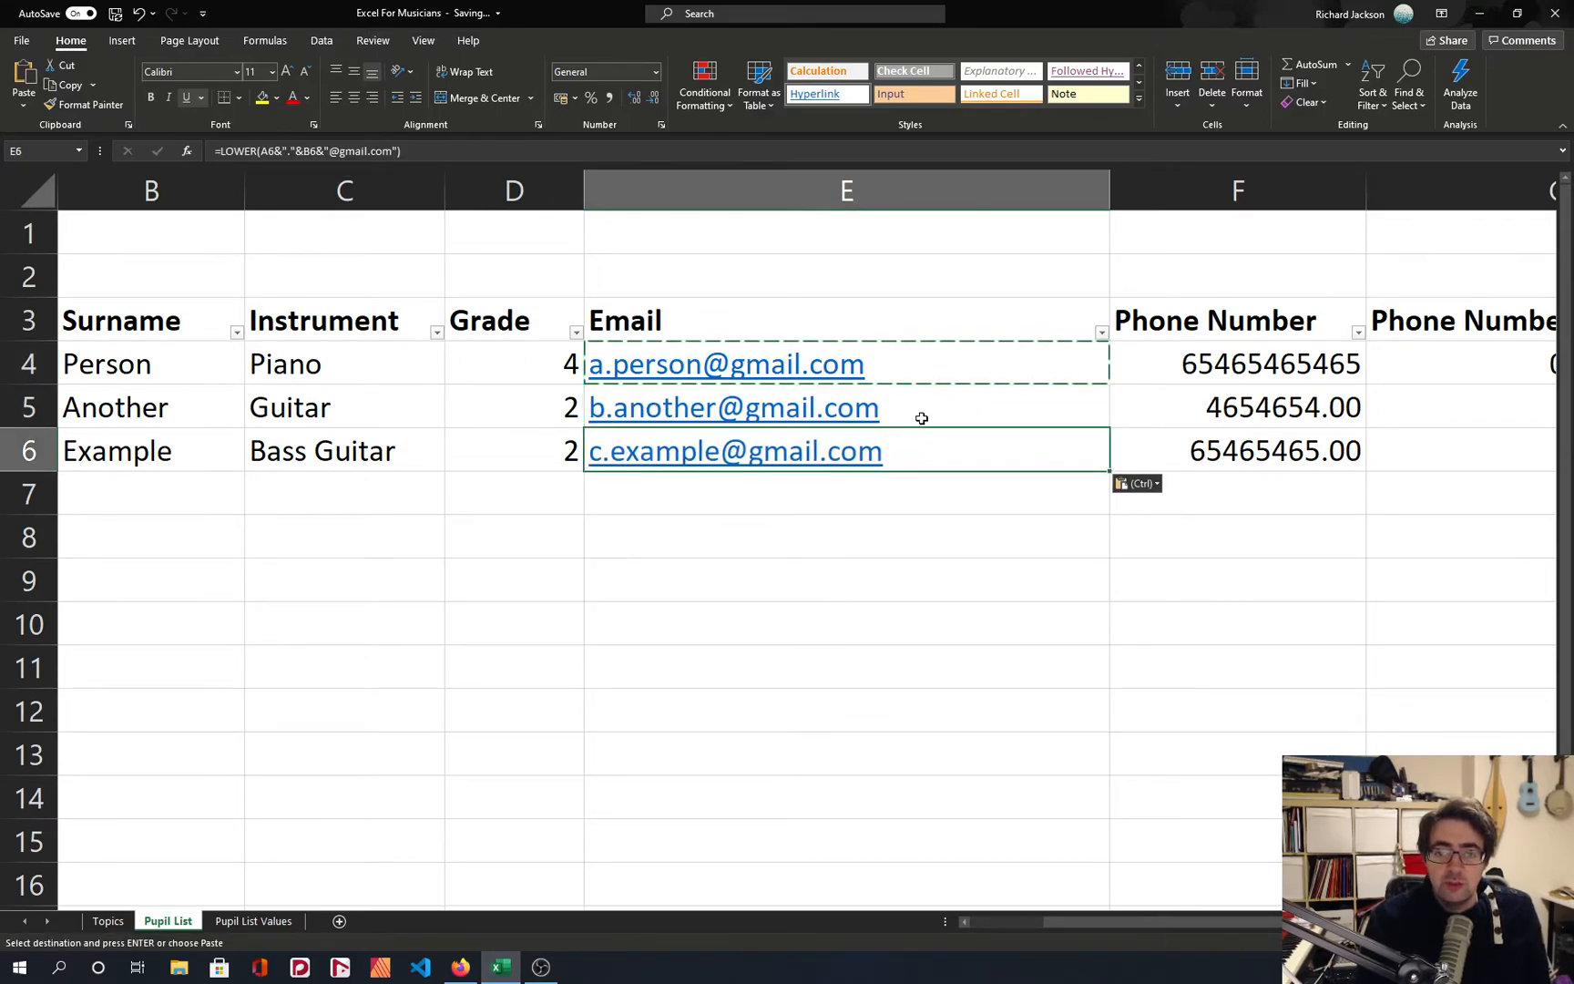
Compare the cell references in the email formulas of E4, E5 and E6, and clear the copy selection.
{"action": "left_click", "coordinate": [920, 418]}
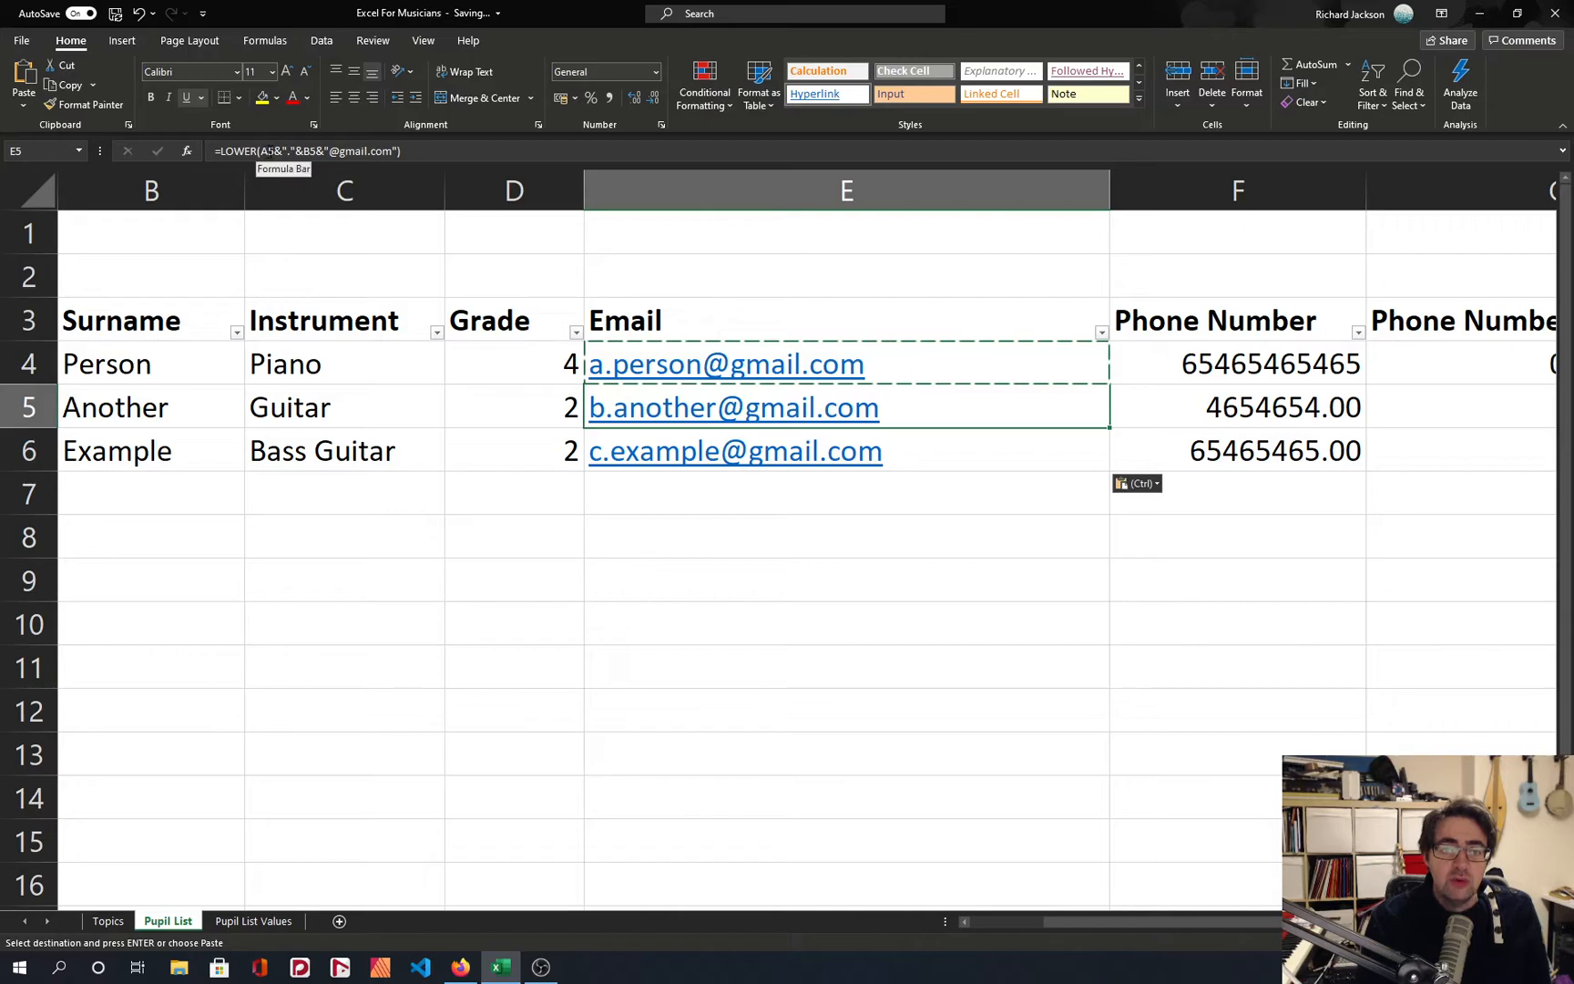
{"action": "left_click", "coordinate": [993, 362]}
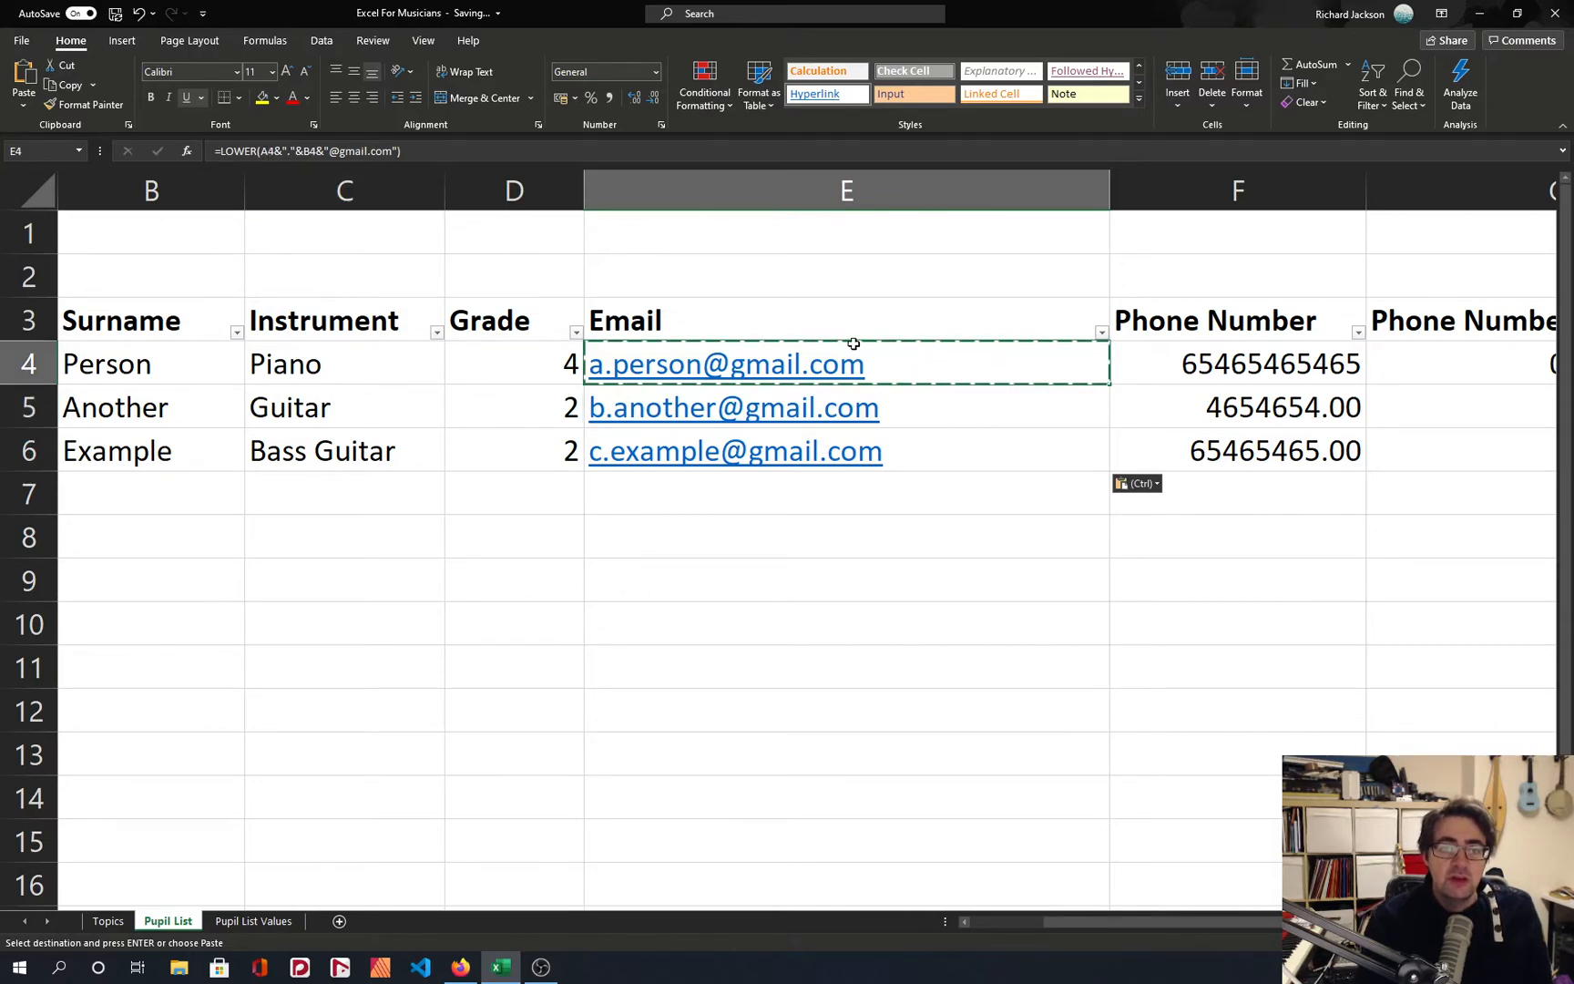
{"action": "key", "text": "Down"}
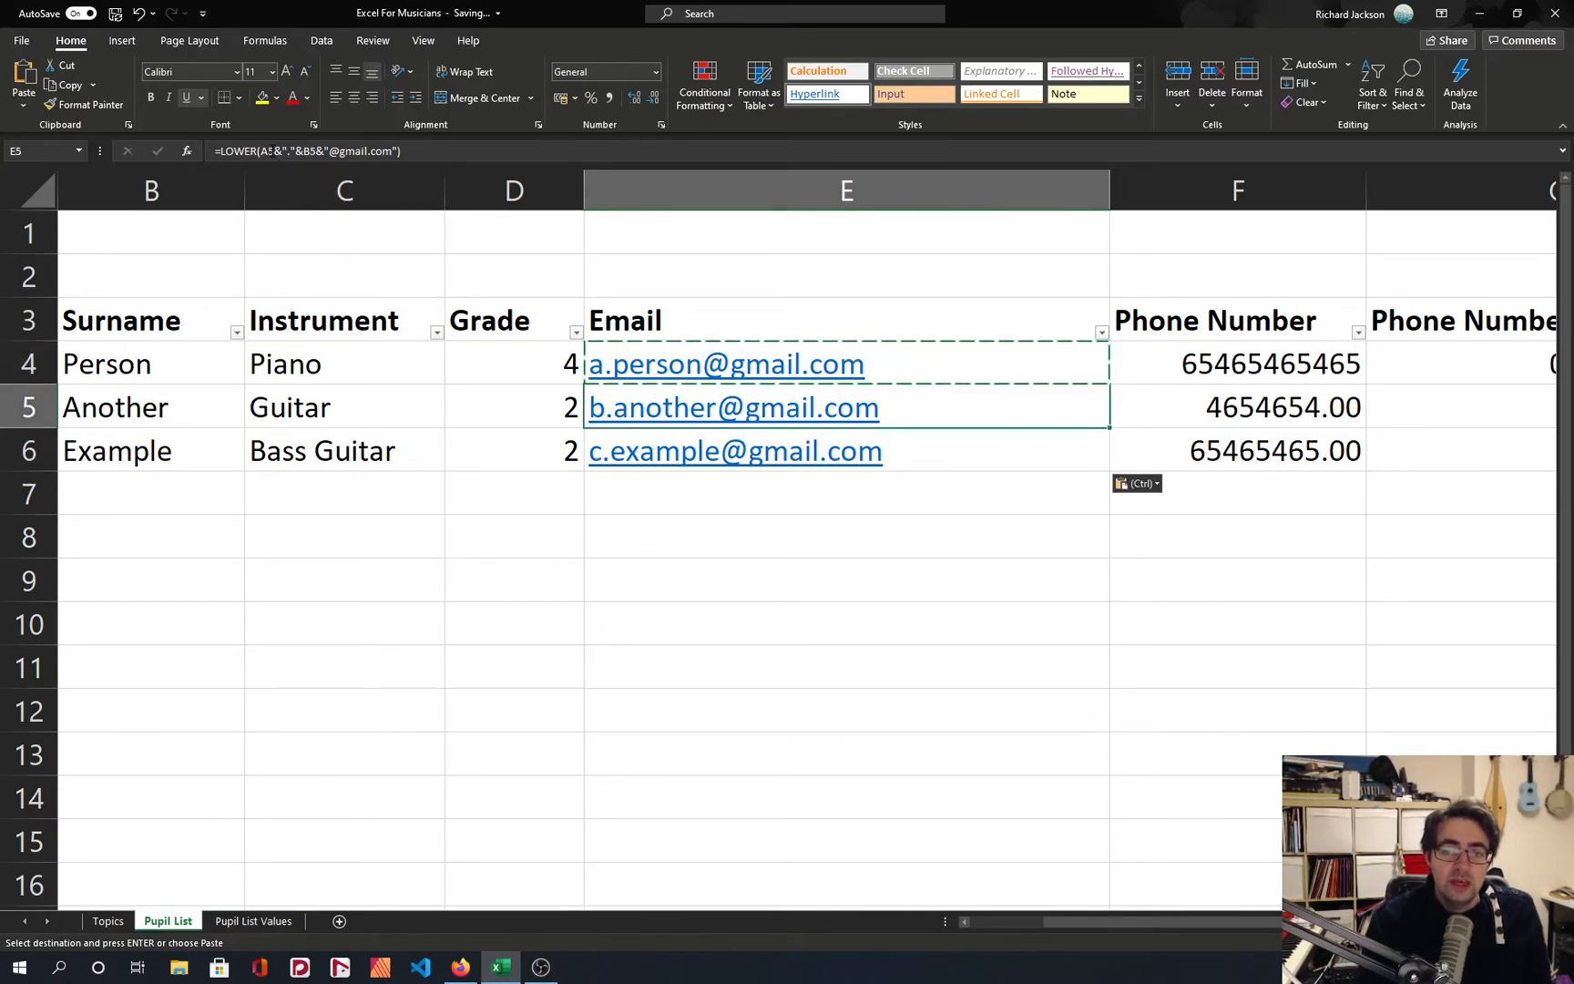
{"action": "key", "text": "Down"}
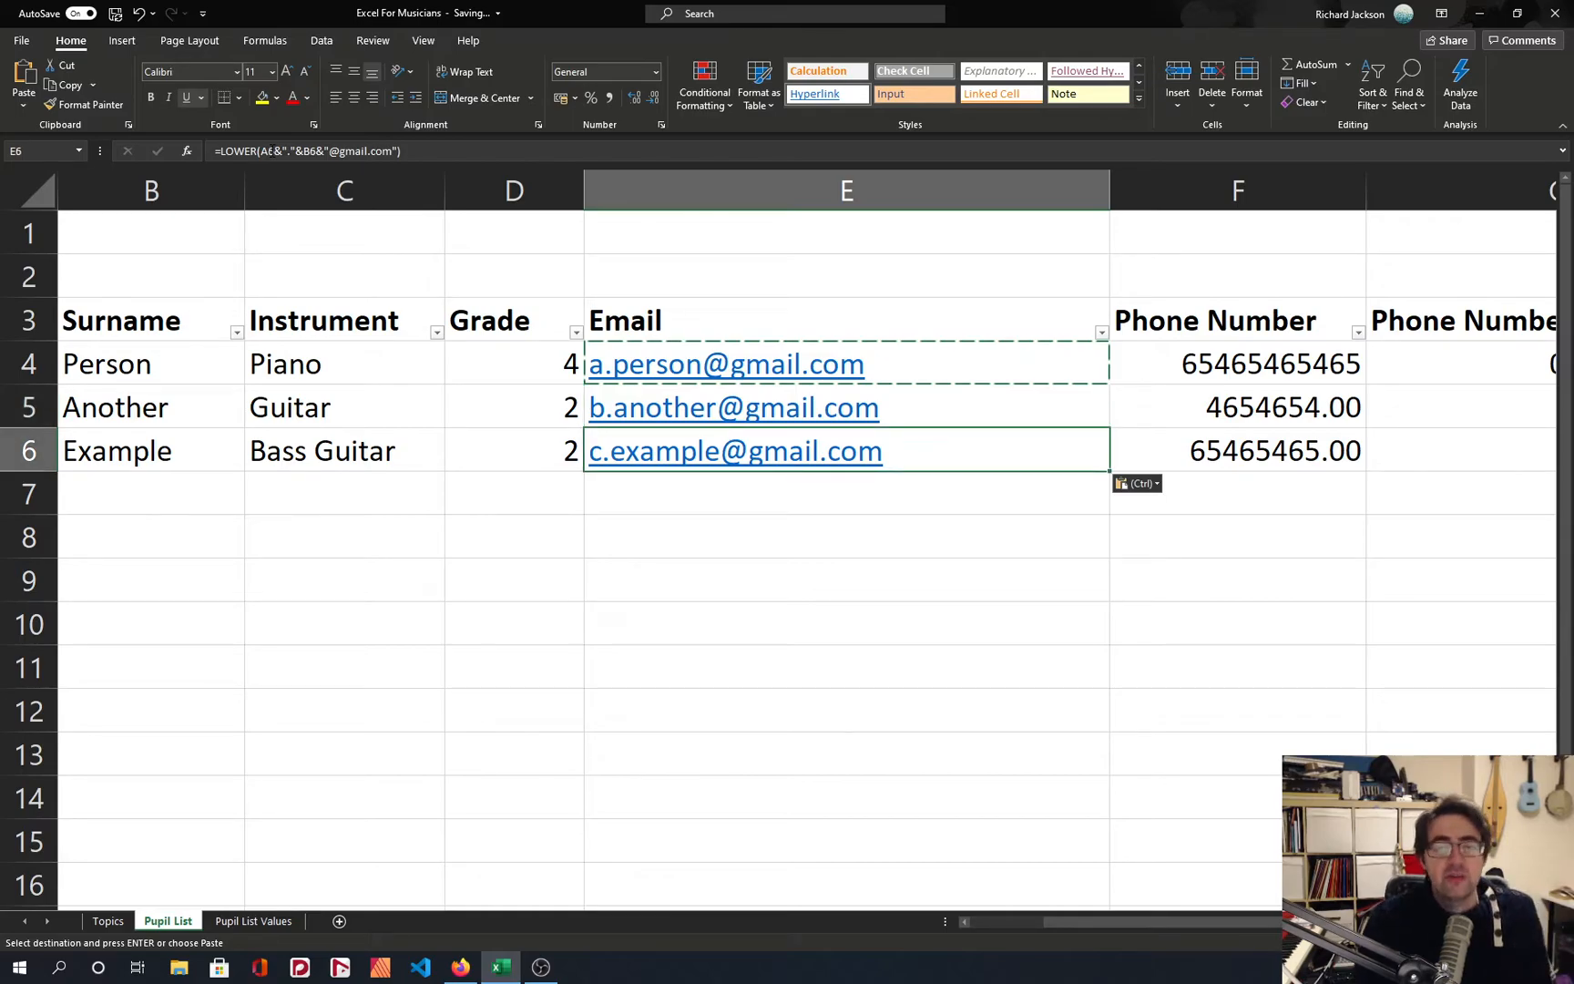
{"action": "key", "text": "Up"}
{"action": "key", "text": "Up"}
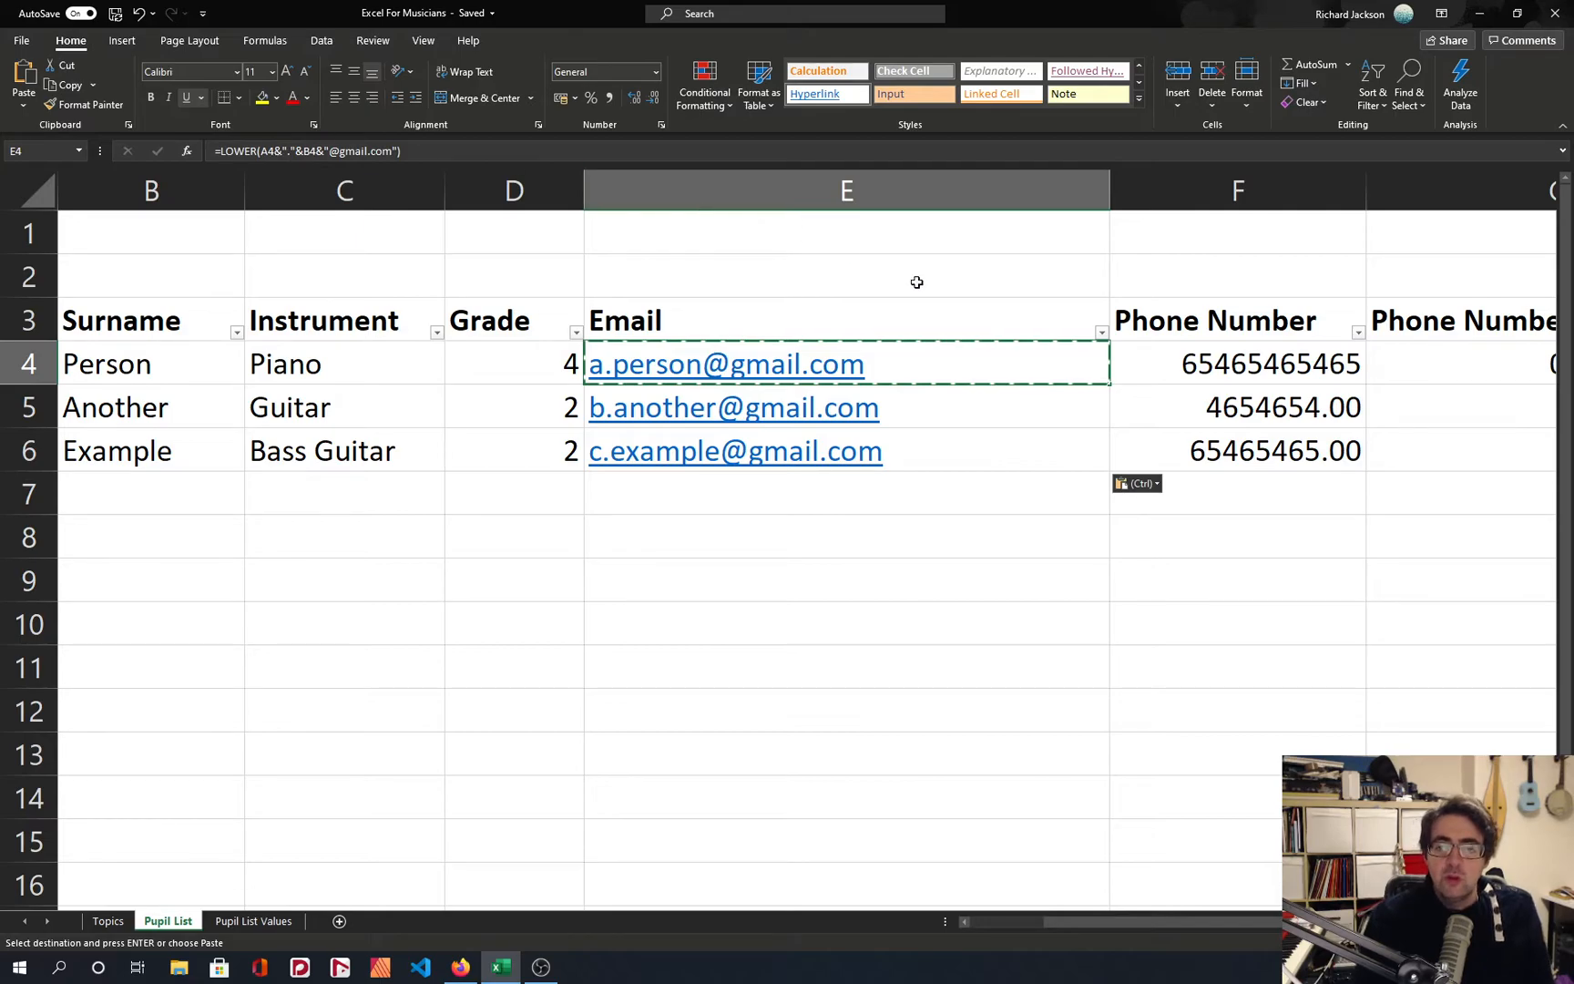
{"action": "key", "text": "Escape"}
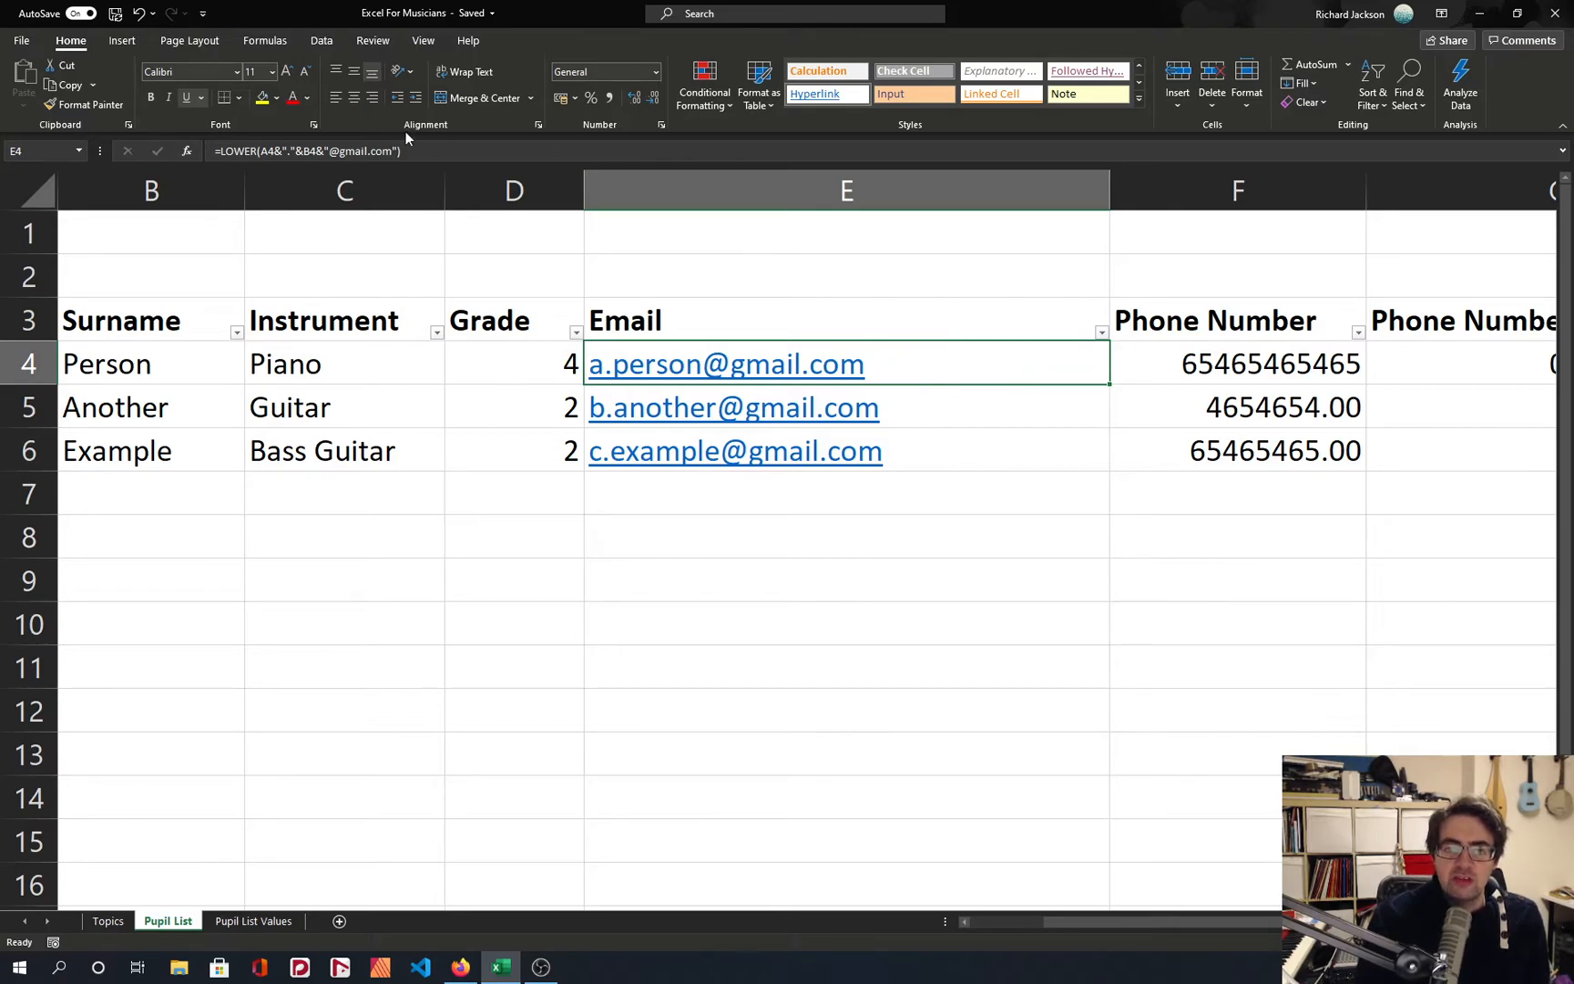
Copy the E4 email formula into the empty cell E10.
{"action": "left_click", "coordinate": [266, 151]}
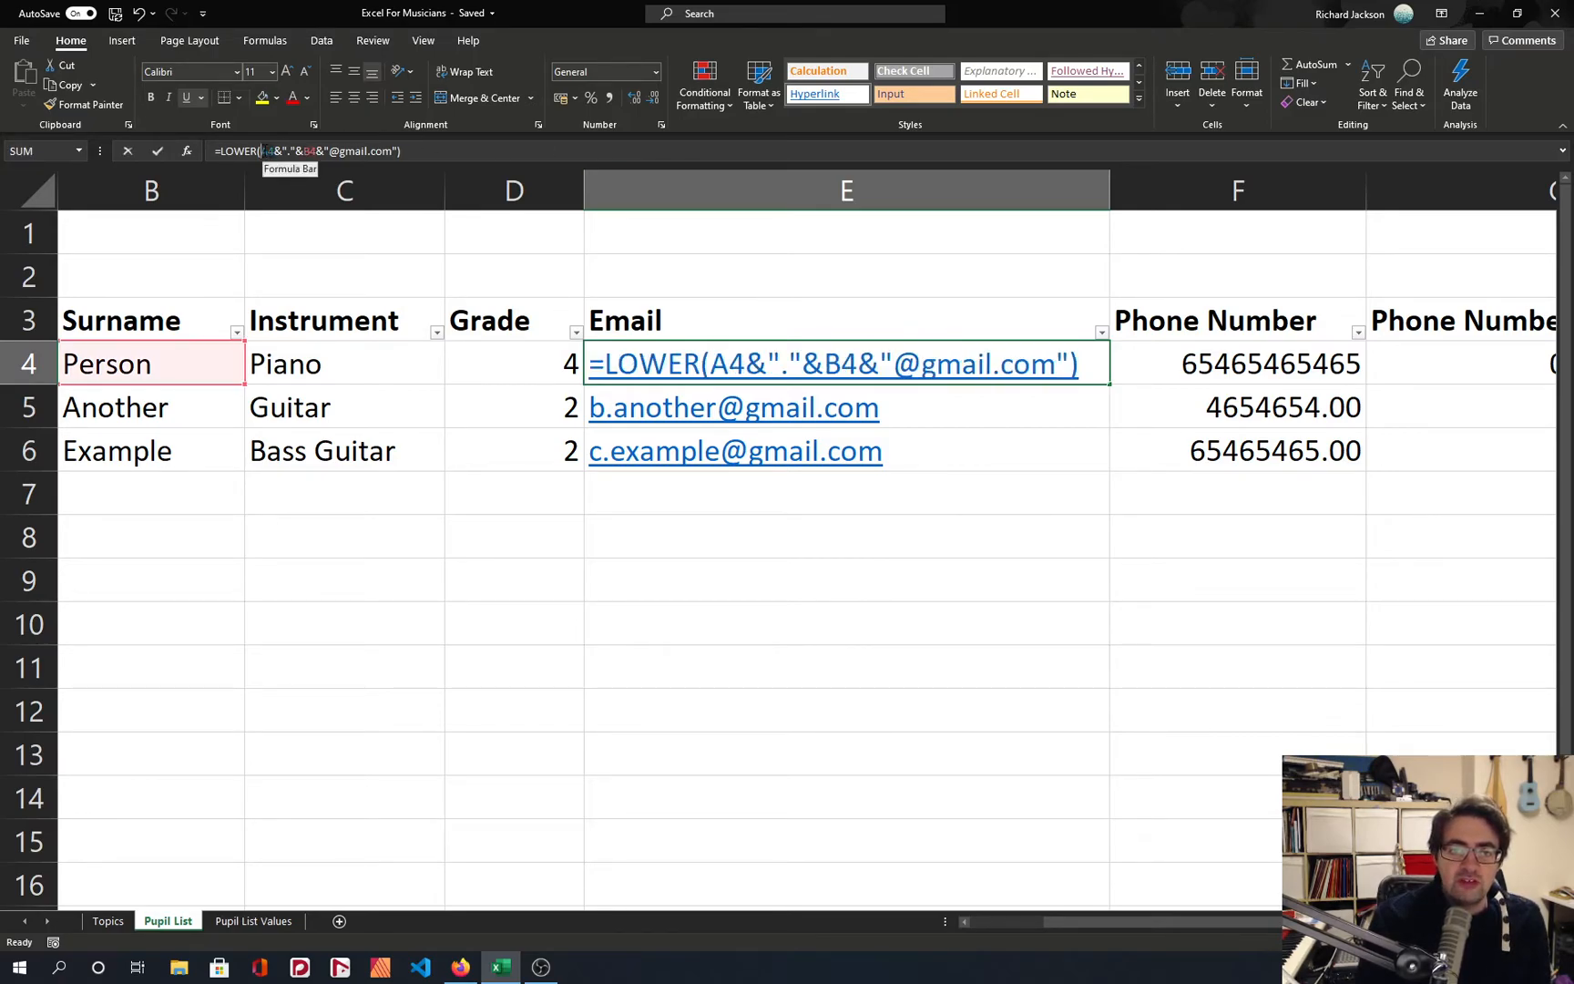
{"action": "left_click", "coordinate": [914, 257]}
{"action": "left_click", "coordinate": [978, 354]}
{"action": "key", "text": "ctrl+c"}
{"action": "left_click", "coordinate": [914, 565]}
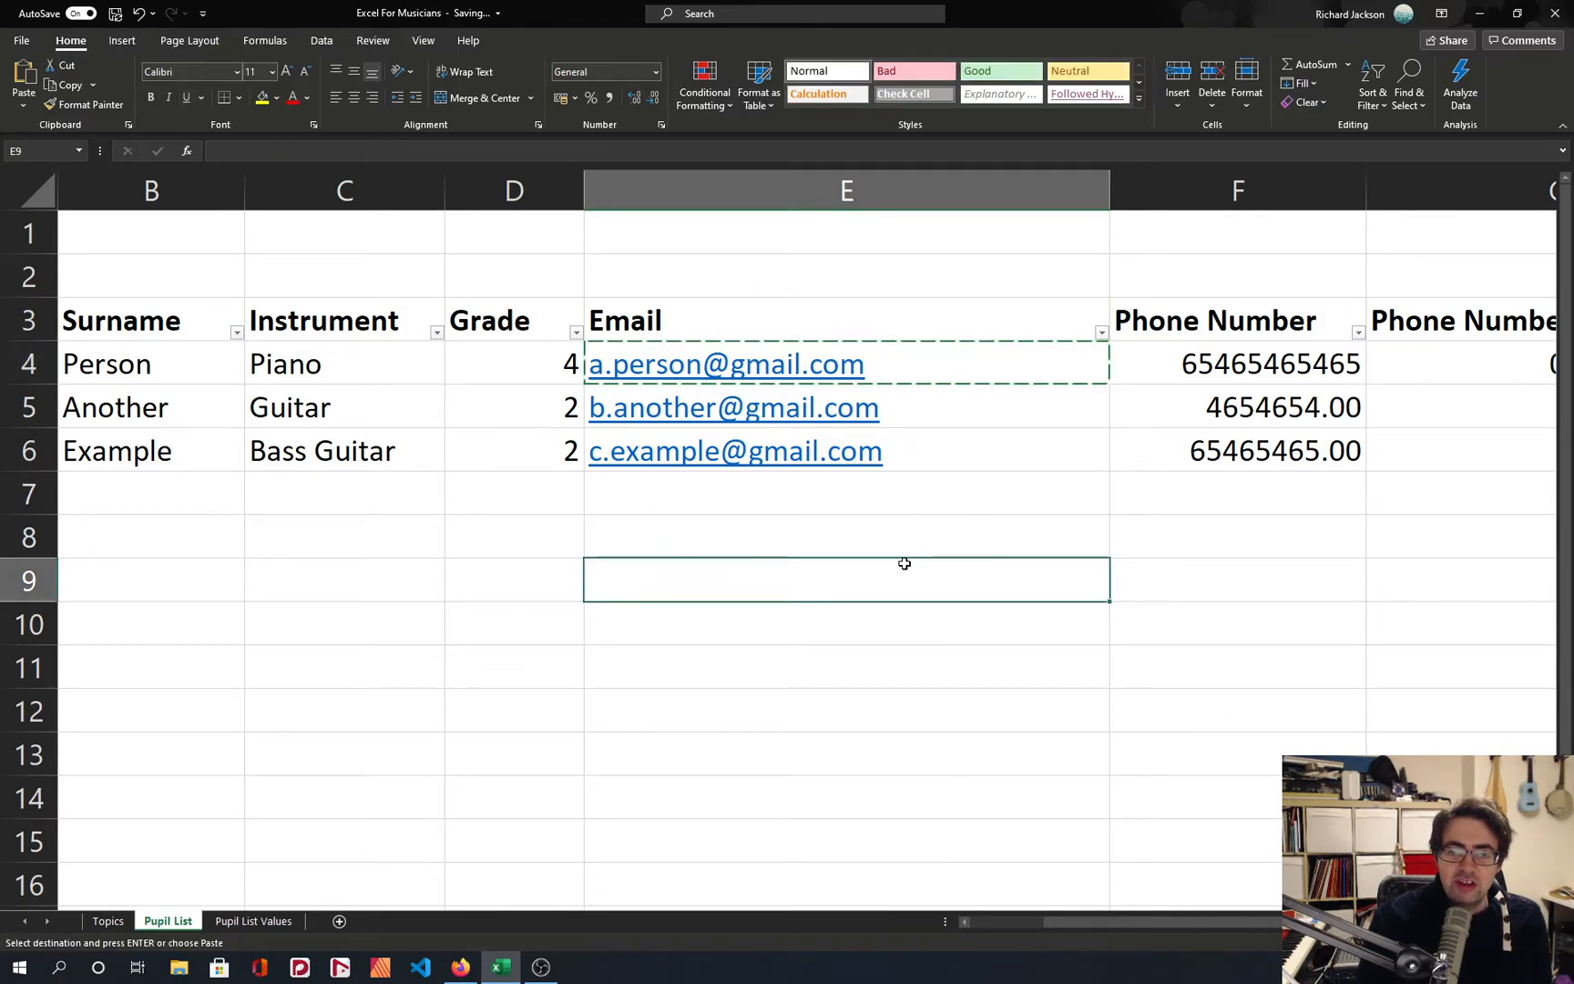
{"action": "left_click", "coordinate": [893, 649]}
{"action": "left_click", "coordinate": [880, 636]}
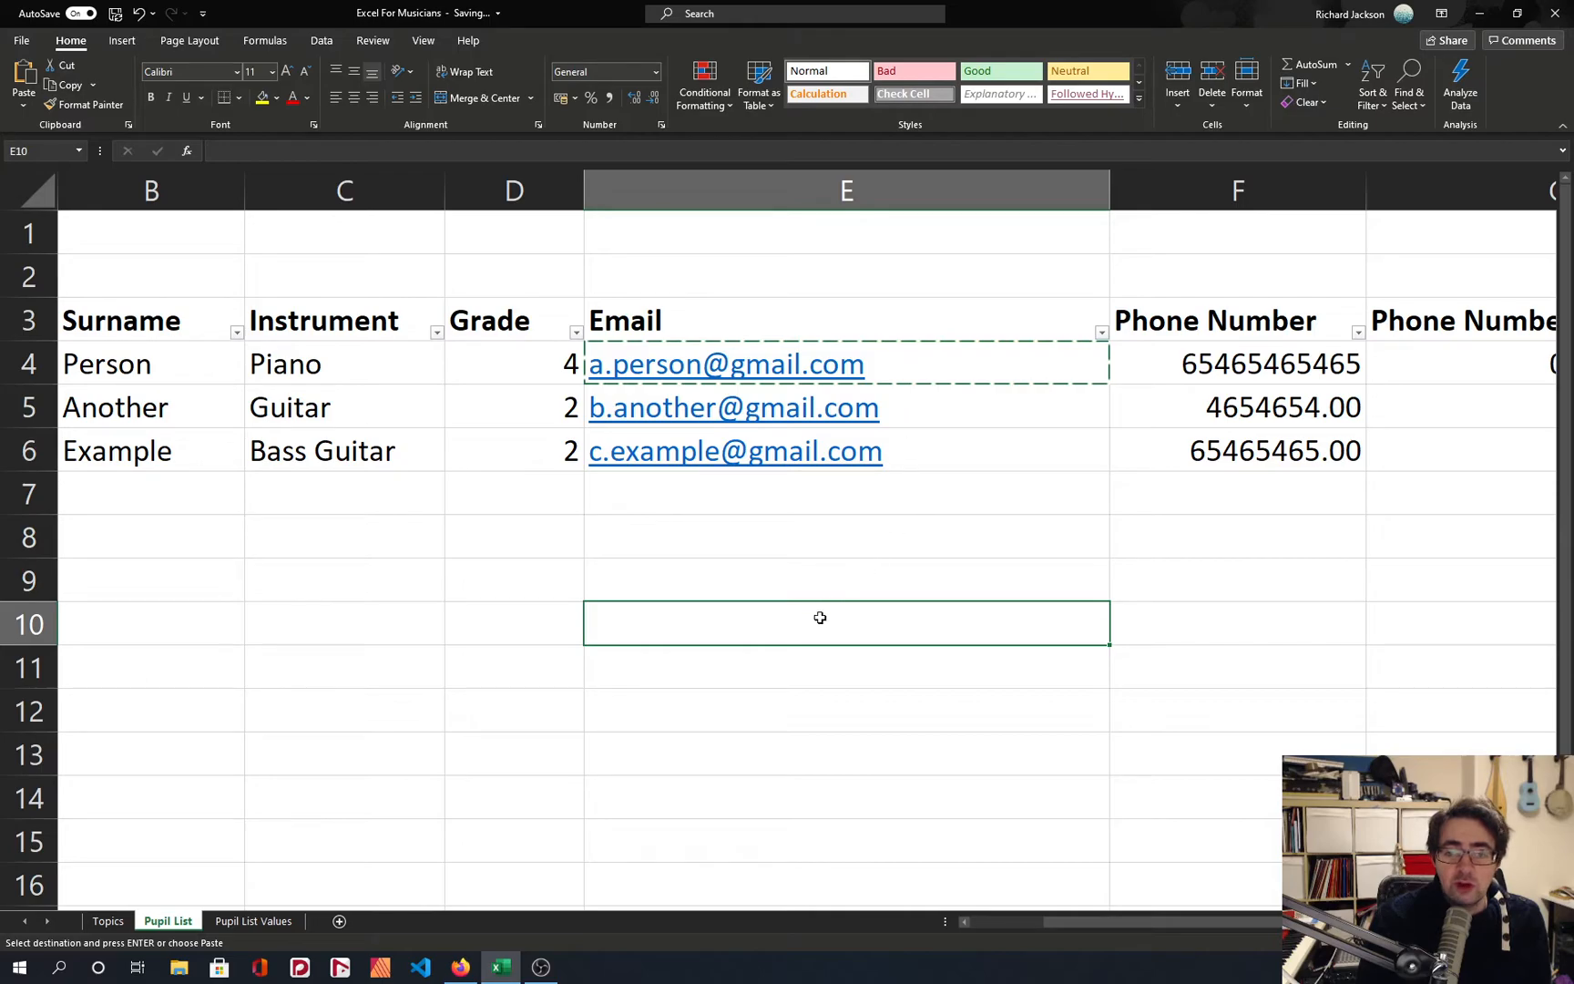
{"action": "key", "text": "ctrl+v"}
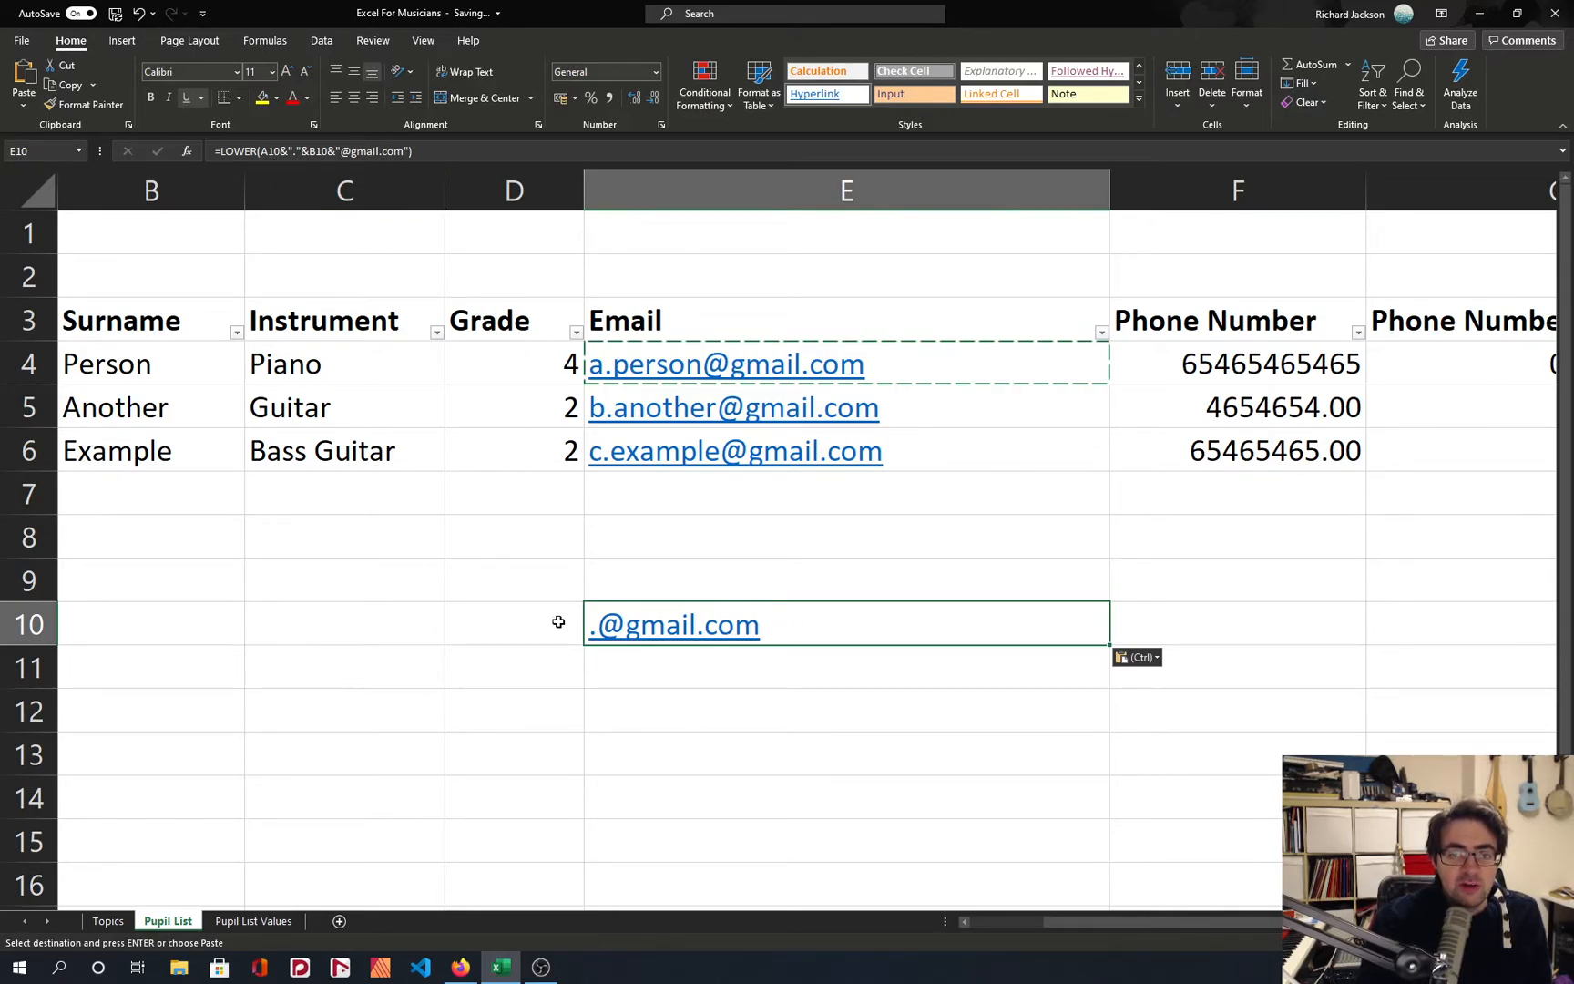
Examine which cells the pasted formula in E10 refers to.
{"action": "double_click", "coordinate": [844, 622]}
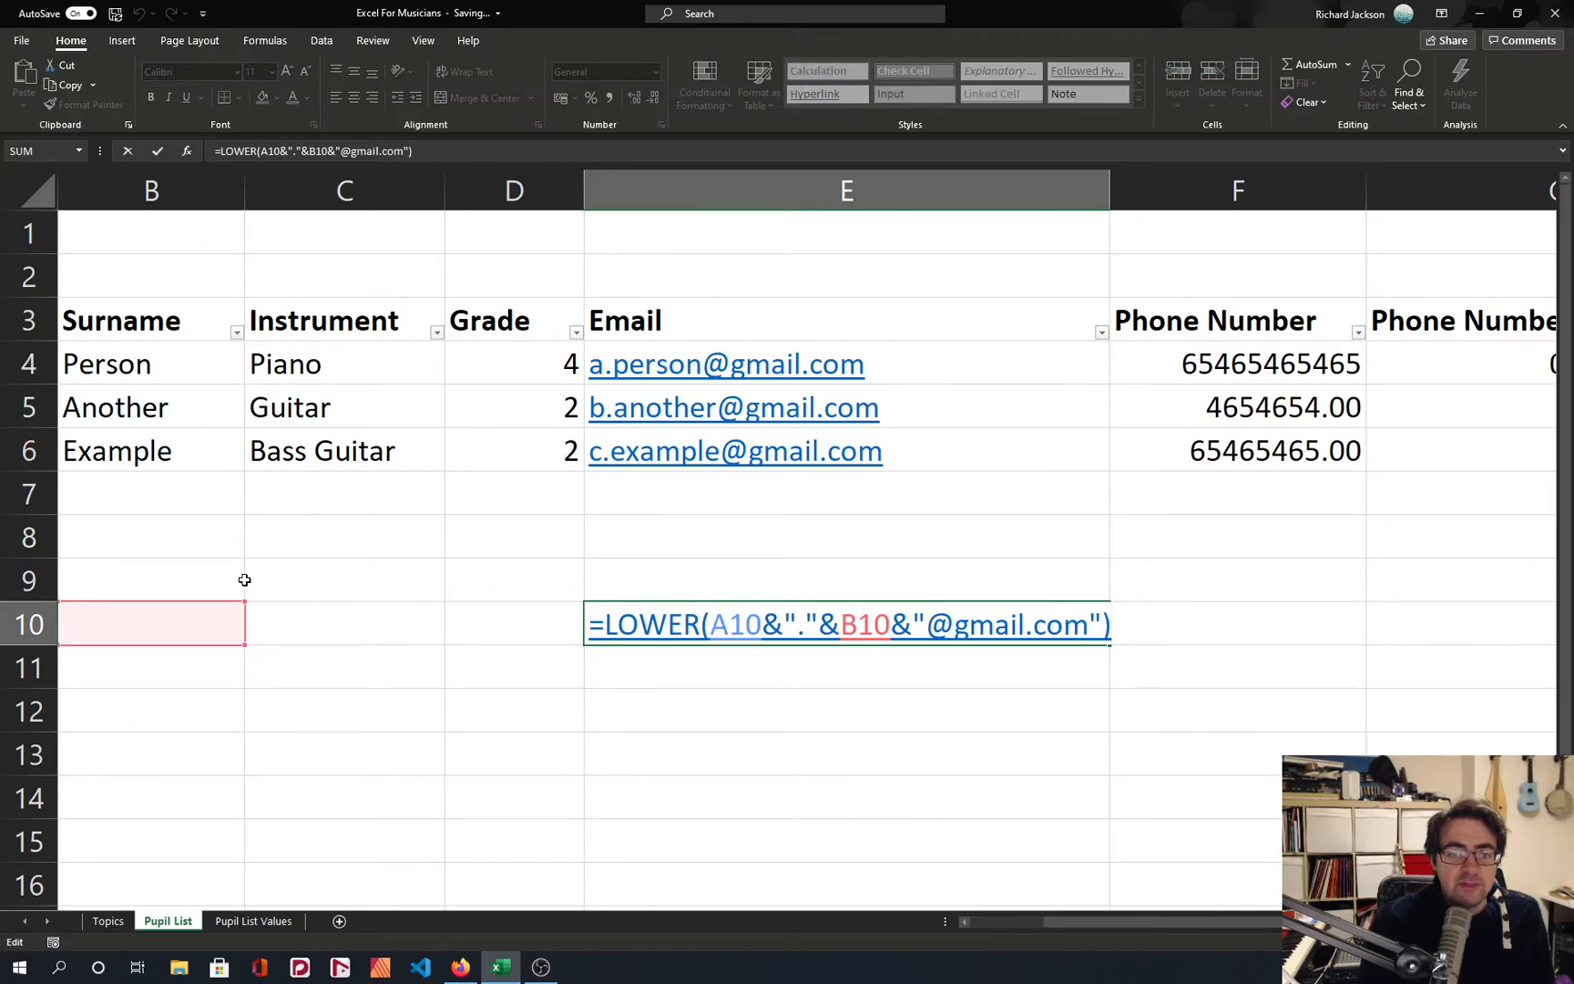
{"action": "scroll", "coordinate": [153, 616], "scroll_direction": "left", "scroll_amount": 1}
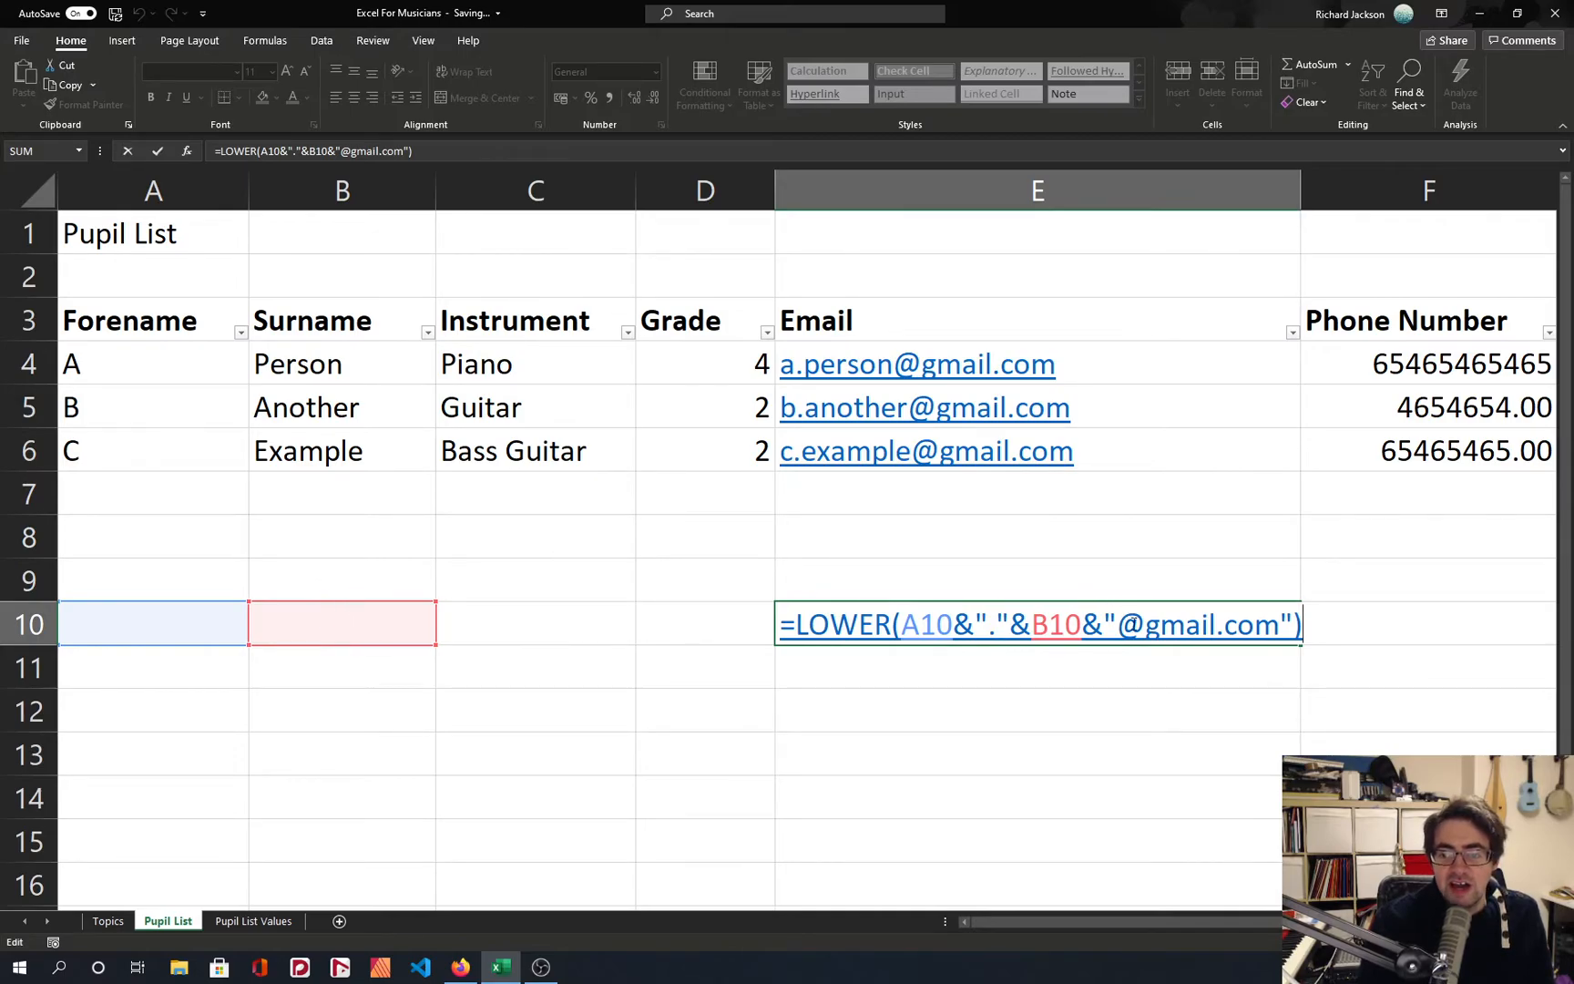
{"action": "key", "text": "Return"}
{"action": "left_click", "coordinate": [1063, 607]}
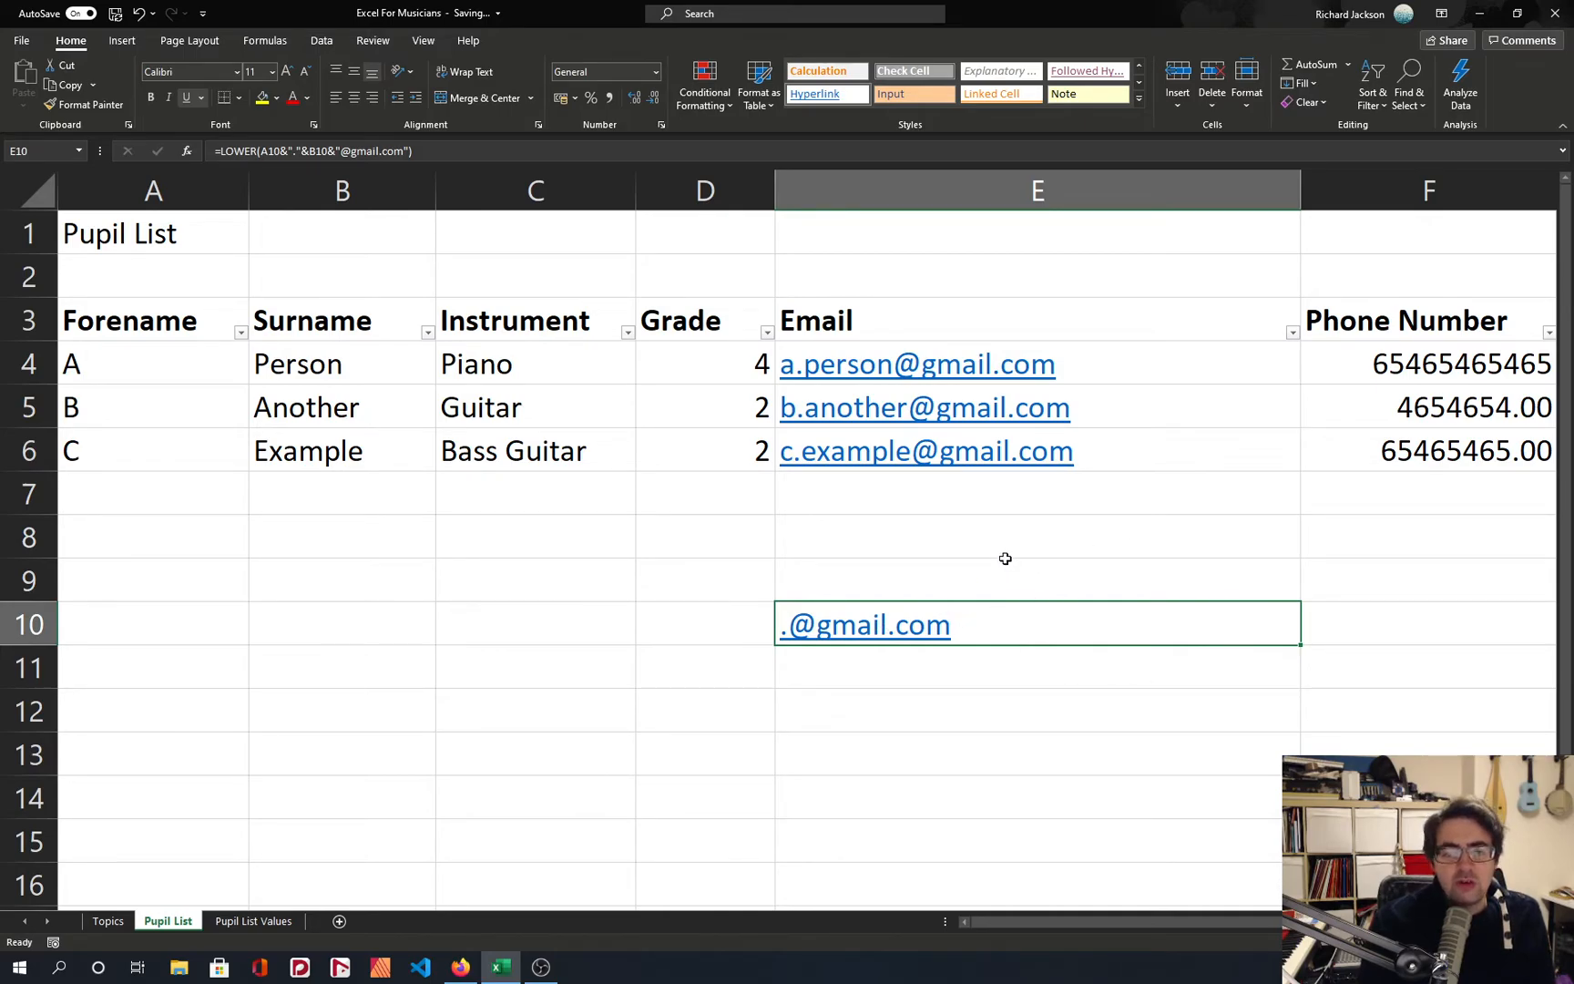
Copy the E4 email formula into F4 and widen the Phone Number column enough to show the whole address.
{"action": "left_click", "coordinate": [1098, 367]}
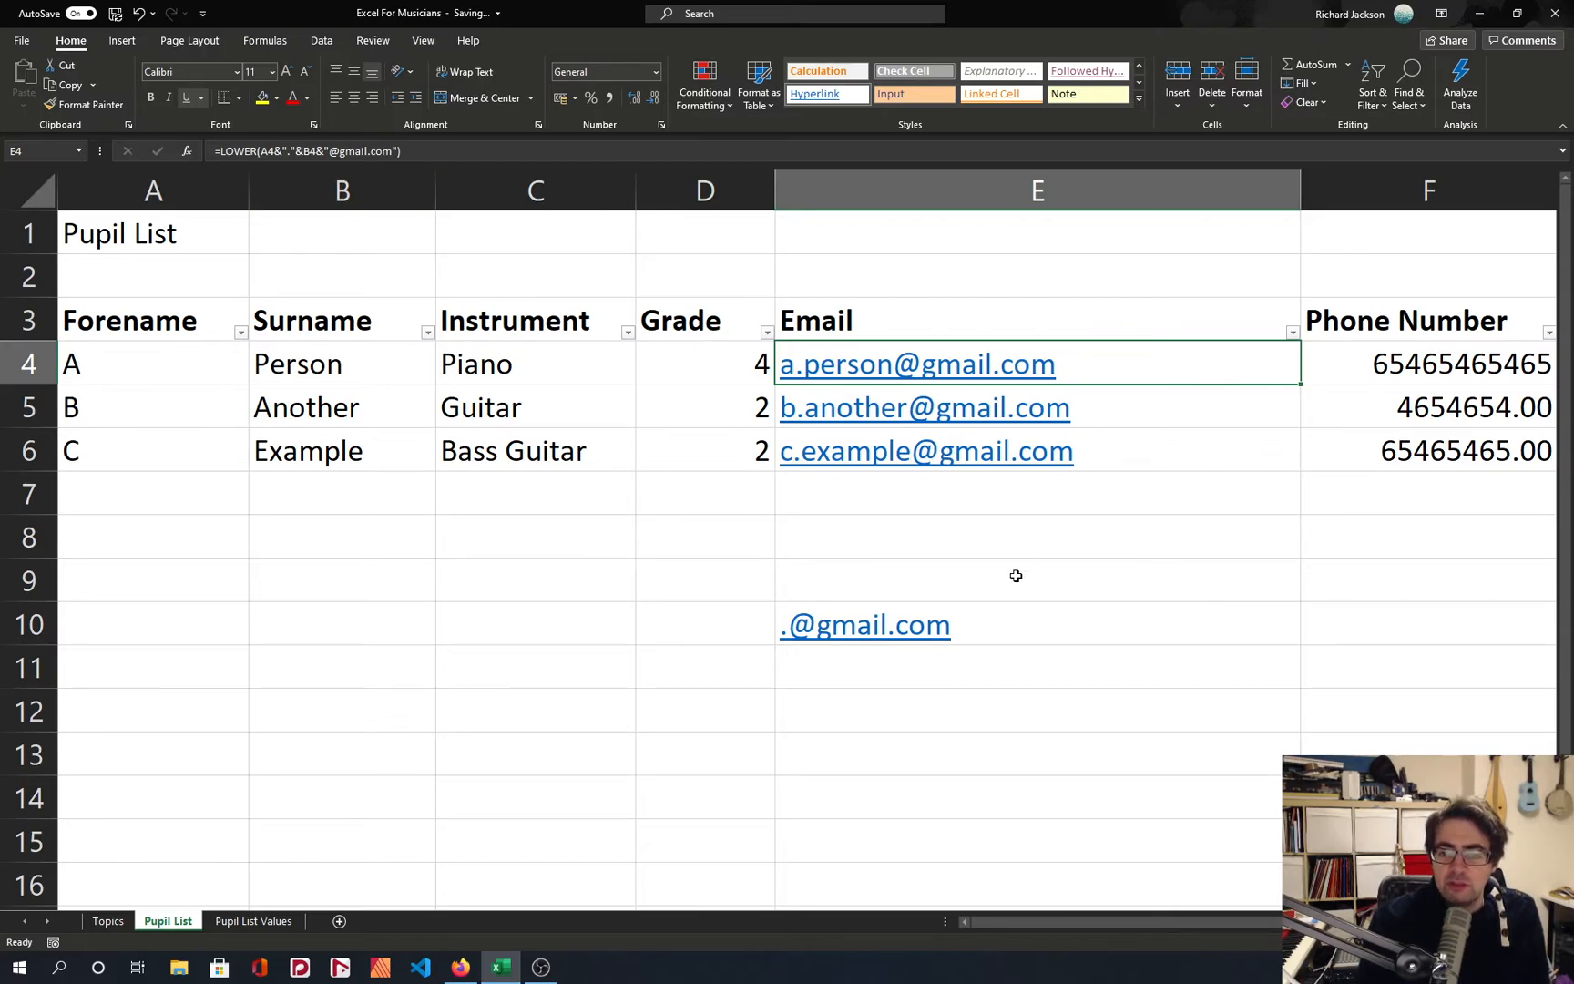
{"action": "left_click", "coordinate": [1015, 627]}
{"action": "left_click", "coordinate": [1091, 372]}
{"action": "key", "text": "ctrl+c"}
{"action": "scroll", "coordinate": [1099, 376], "scroll_direction": "right", "scroll_amount": 5}
{"action": "scroll", "coordinate": [1071, 374], "scroll_direction": "right", "scroll_amount": 3}
{"action": "scroll", "coordinate": [910, 384], "scroll_direction": "left", "scroll_amount": 5}
{"action": "scroll", "coordinate": [916, 385], "scroll_direction": "down", "scroll_amount": 5}
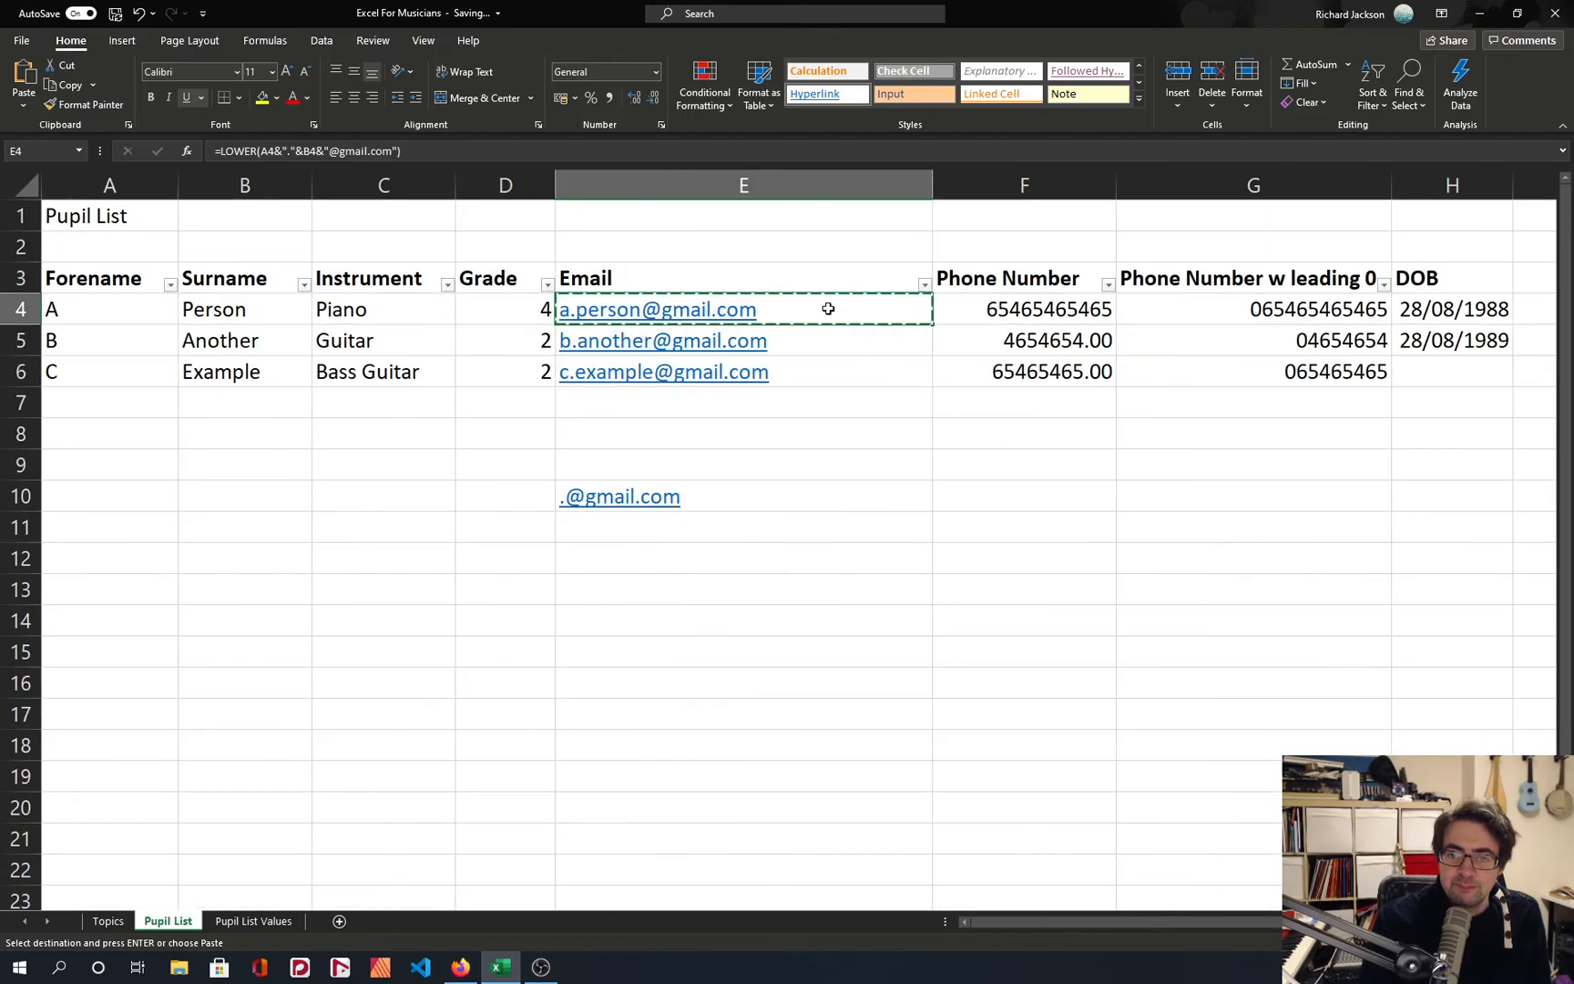
{"action": "left_click", "coordinate": [956, 310]}
{"action": "key", "text": "ctrl+v"}
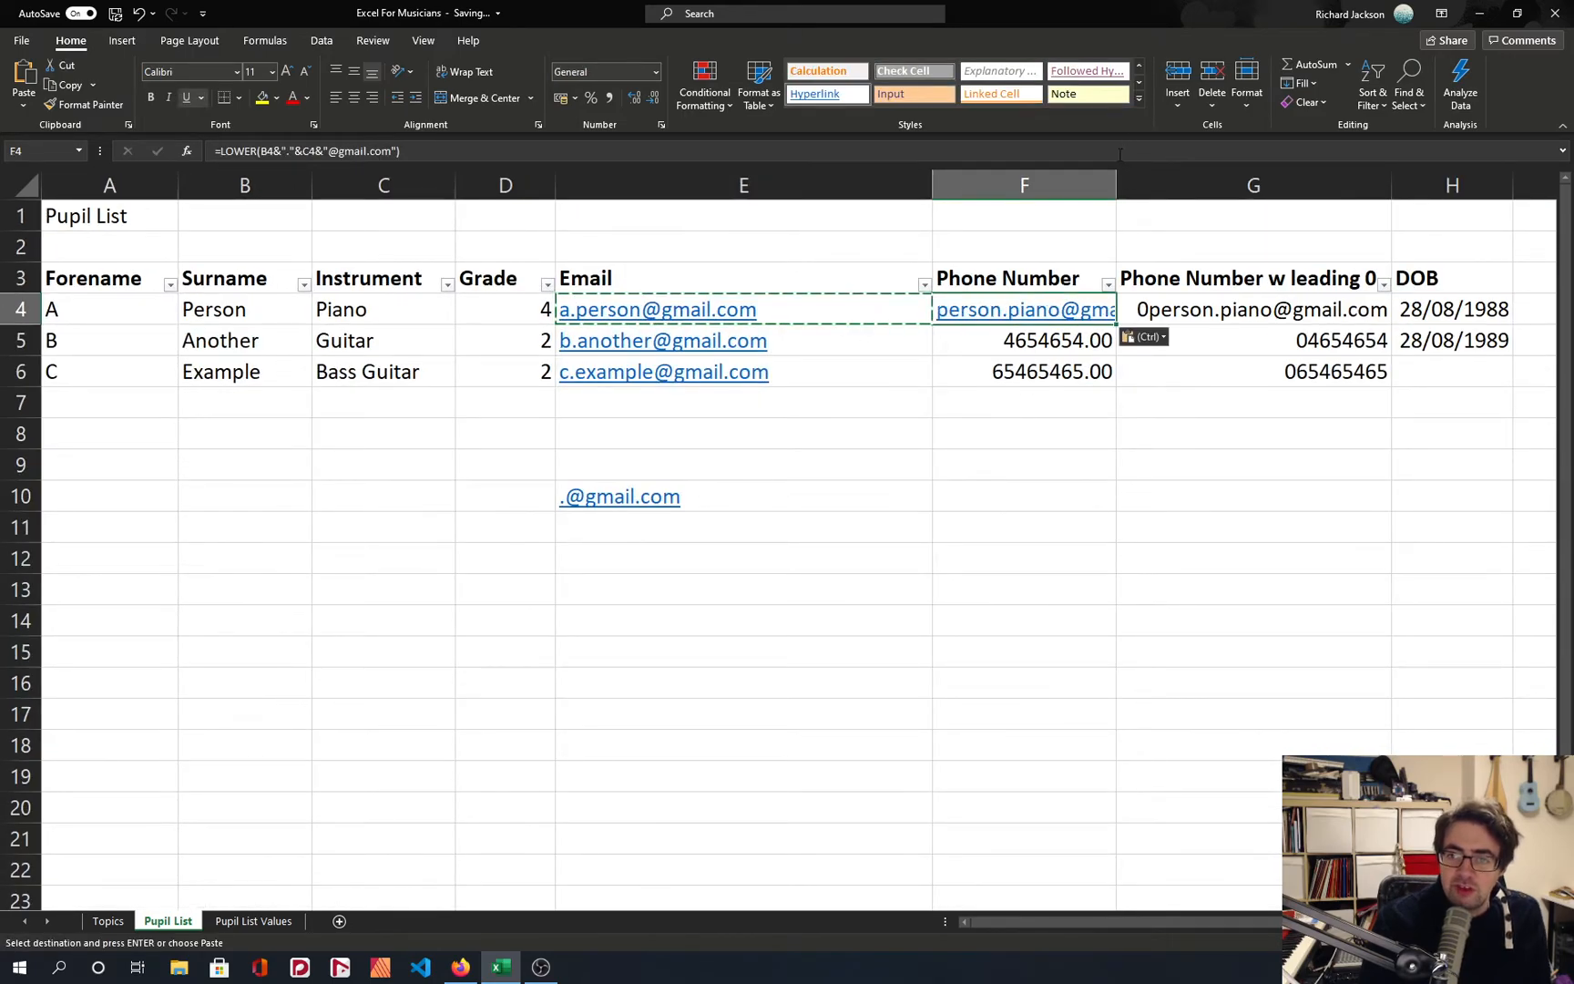
{"action": "left_click_drag", "start_coordinate": [1116, 180], "coordinate": [1196, 176]}
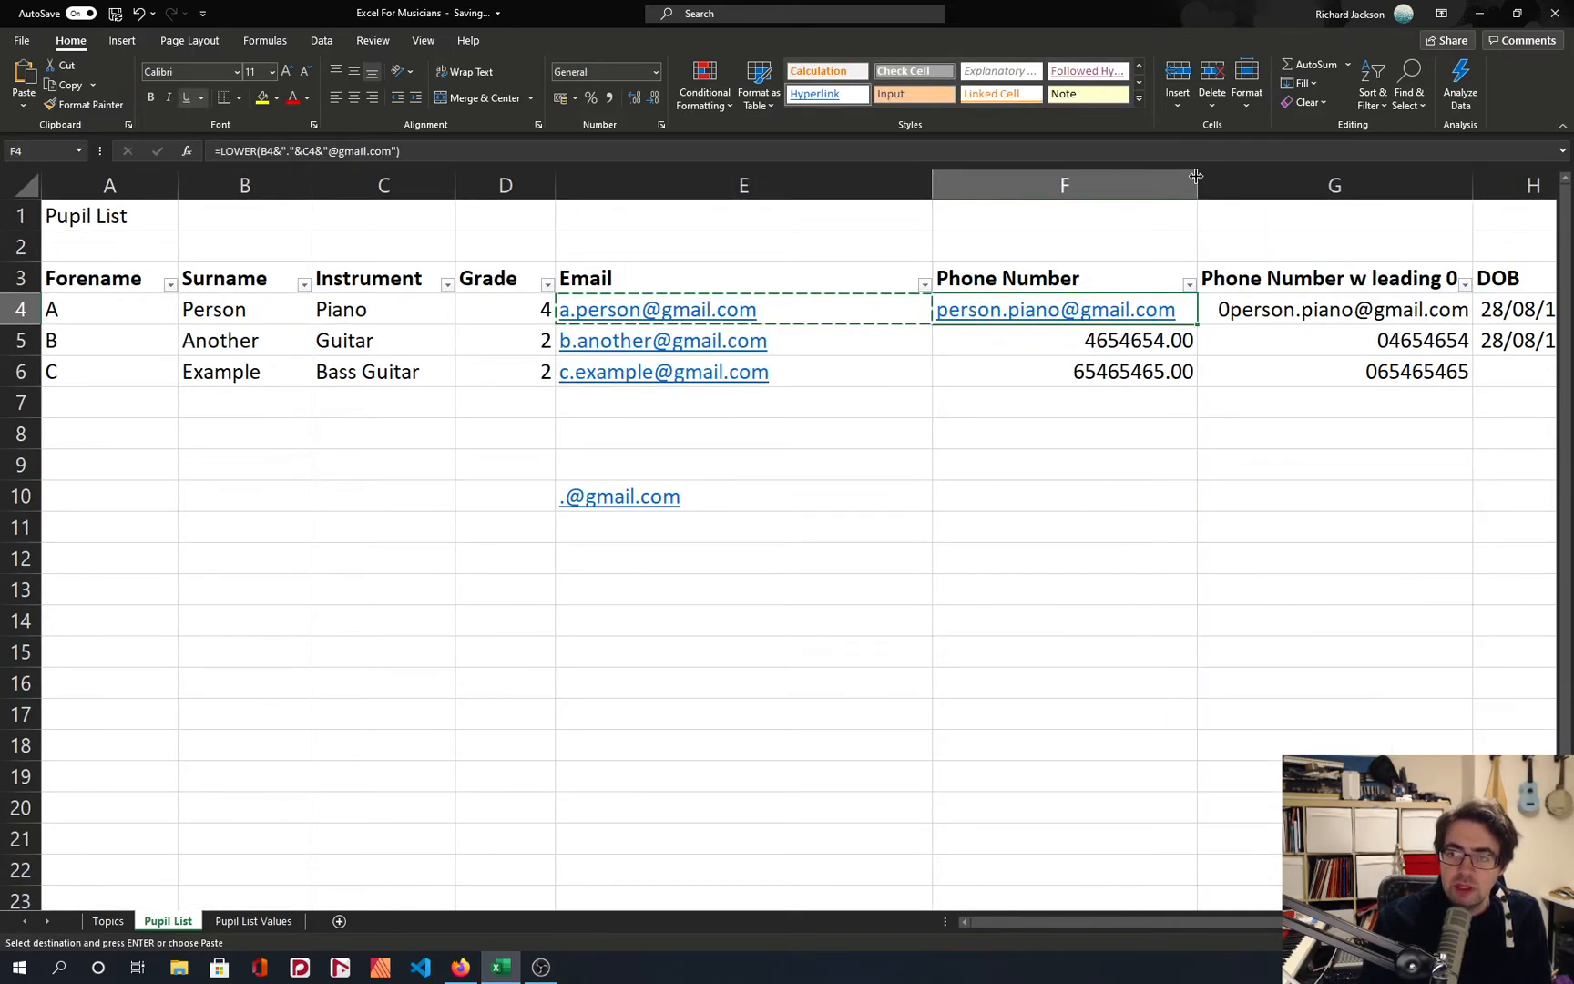
Inspect the formulas in G4 and F4 and compare the cell references of F4 with those in E4.
{"action": "left_click", "coordinate": [1229, 314]}
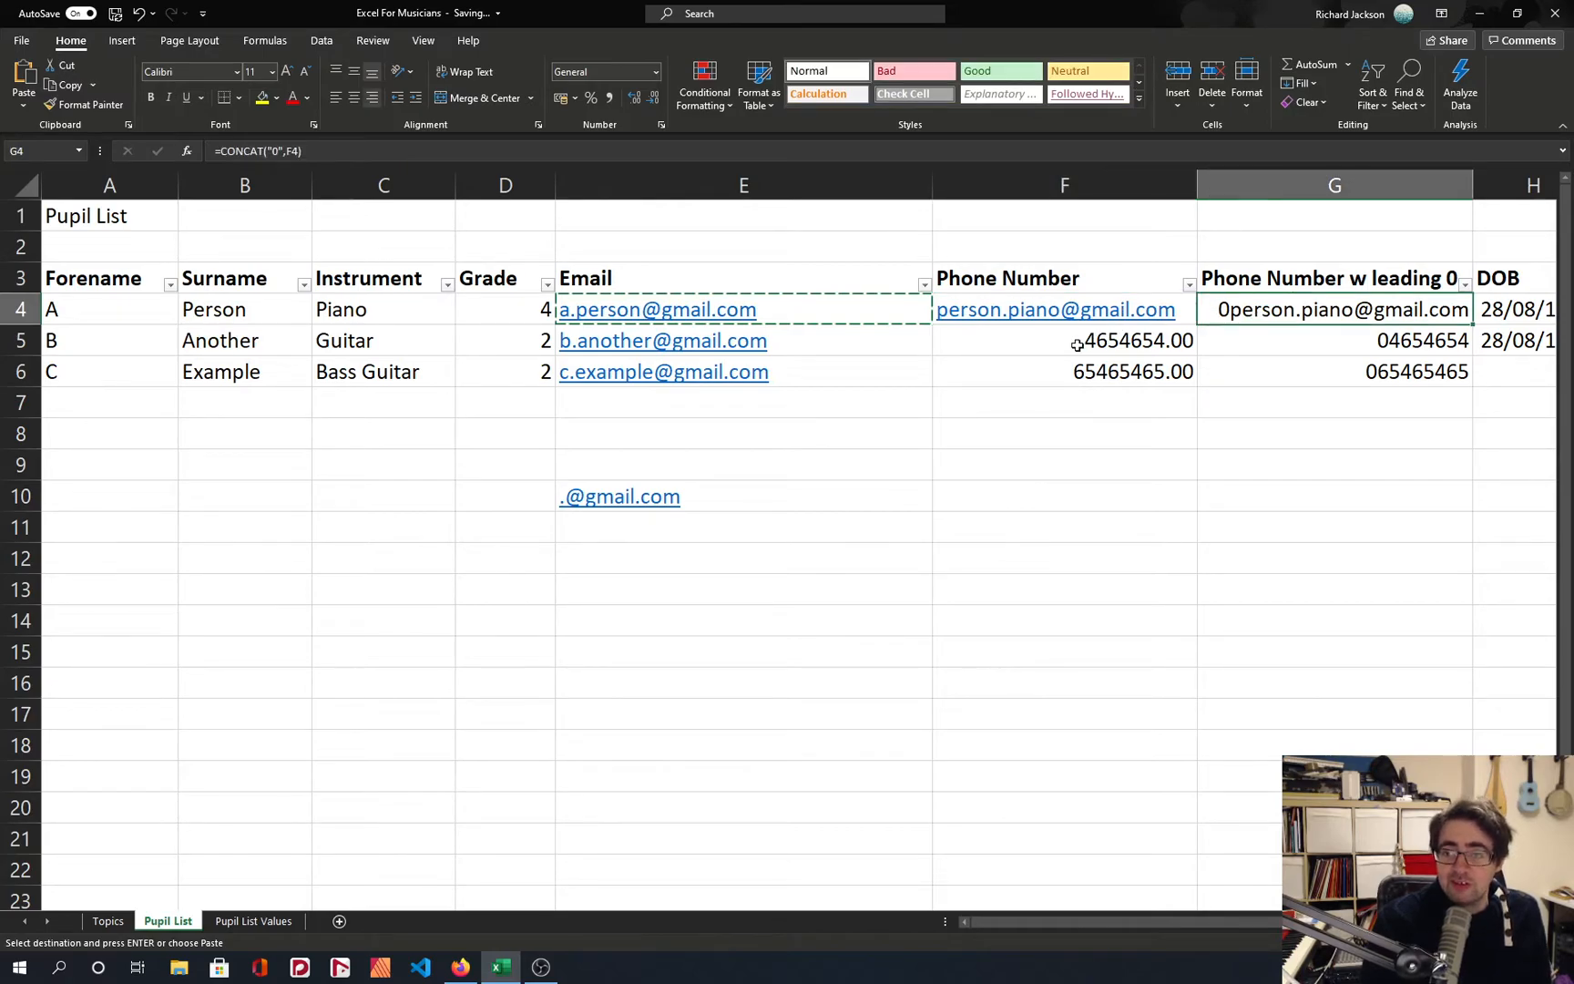
{"action": "left_click", "coordinate": [1009, 381]}
{"action": "left_click", "coordinate": [1122, 311]}
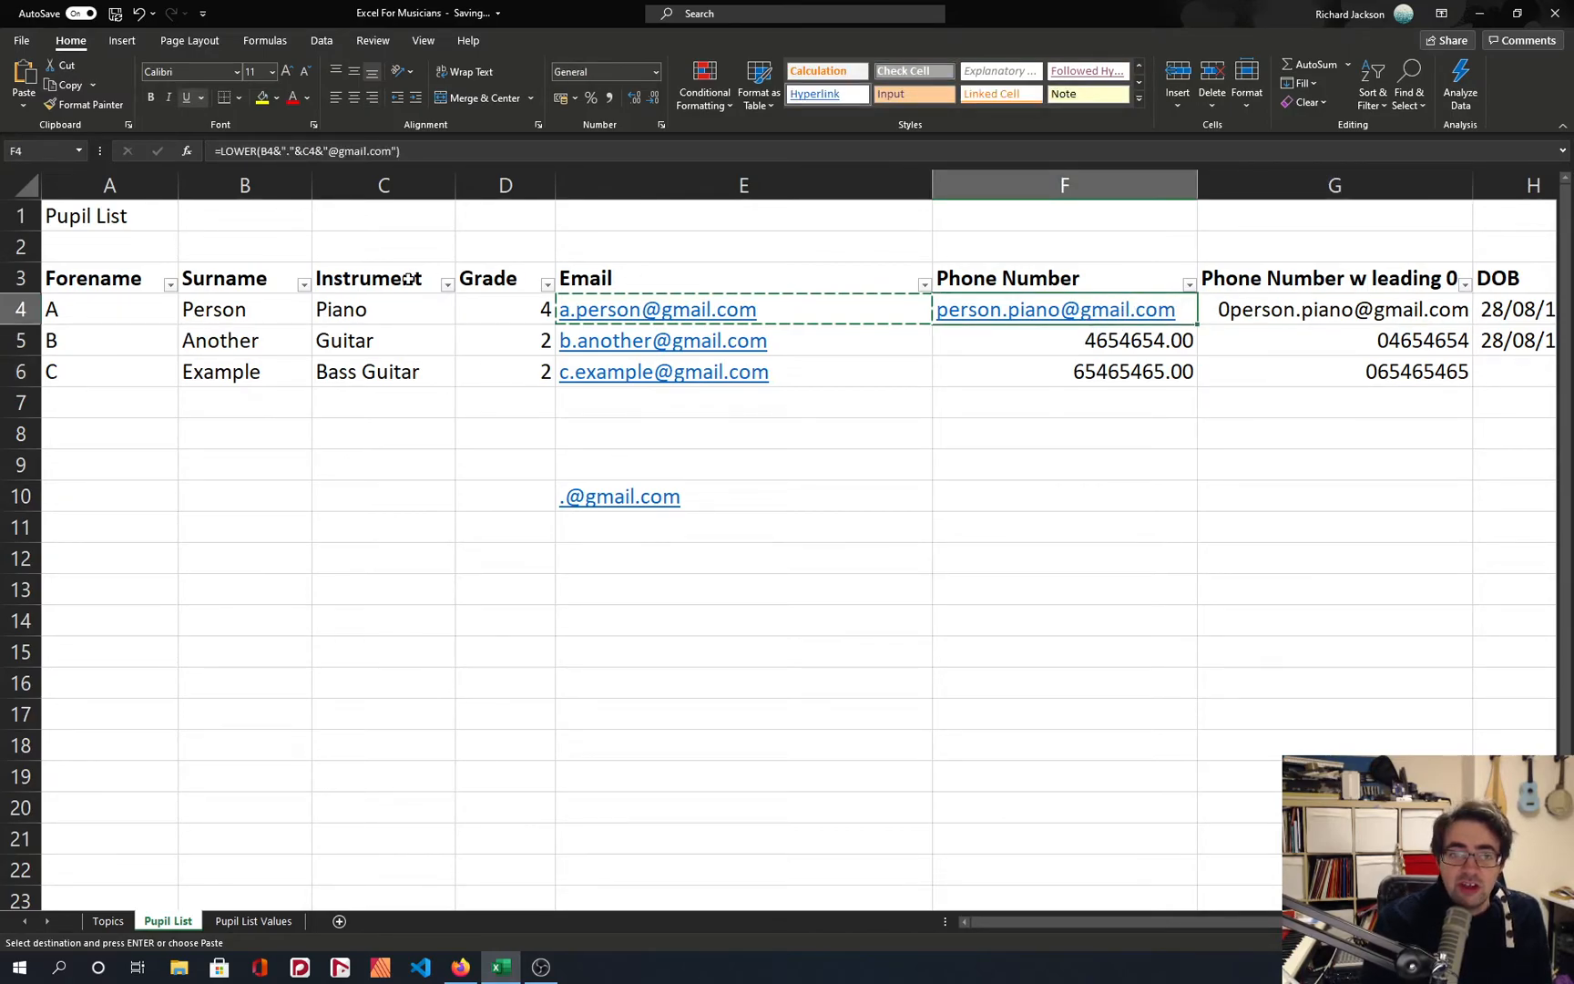
{"action": "key", "text": "F2"}
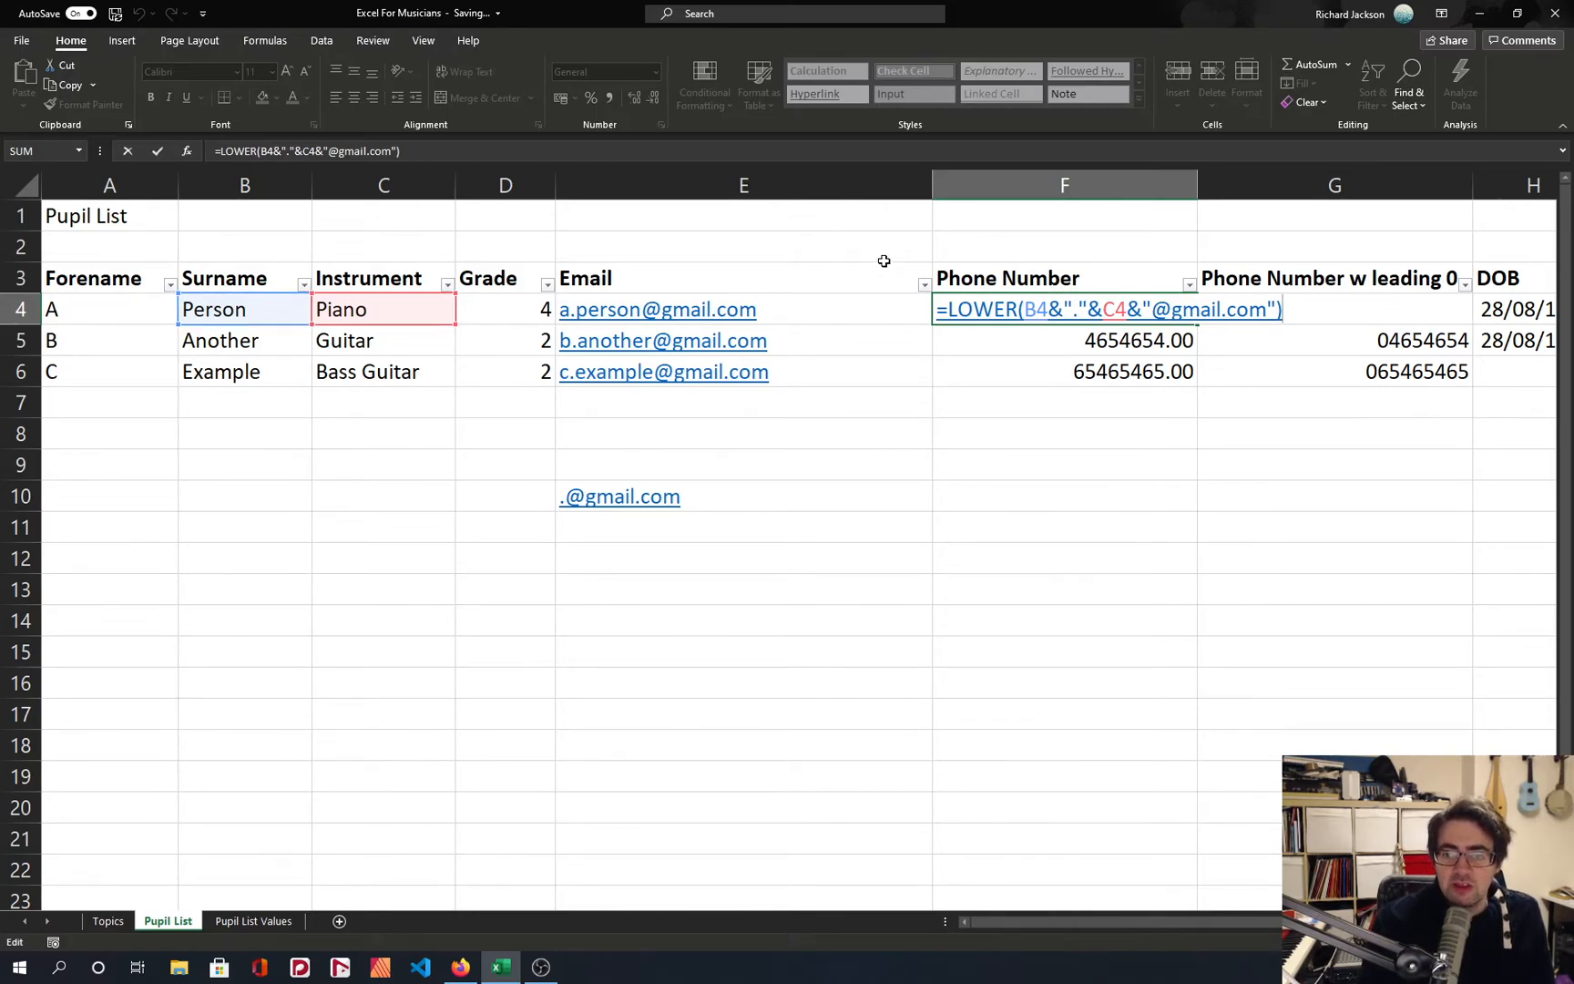
{"action": "key", "text": "ctrl+Return"}
{"action": "left_click", "coordinate": [819, 309]}
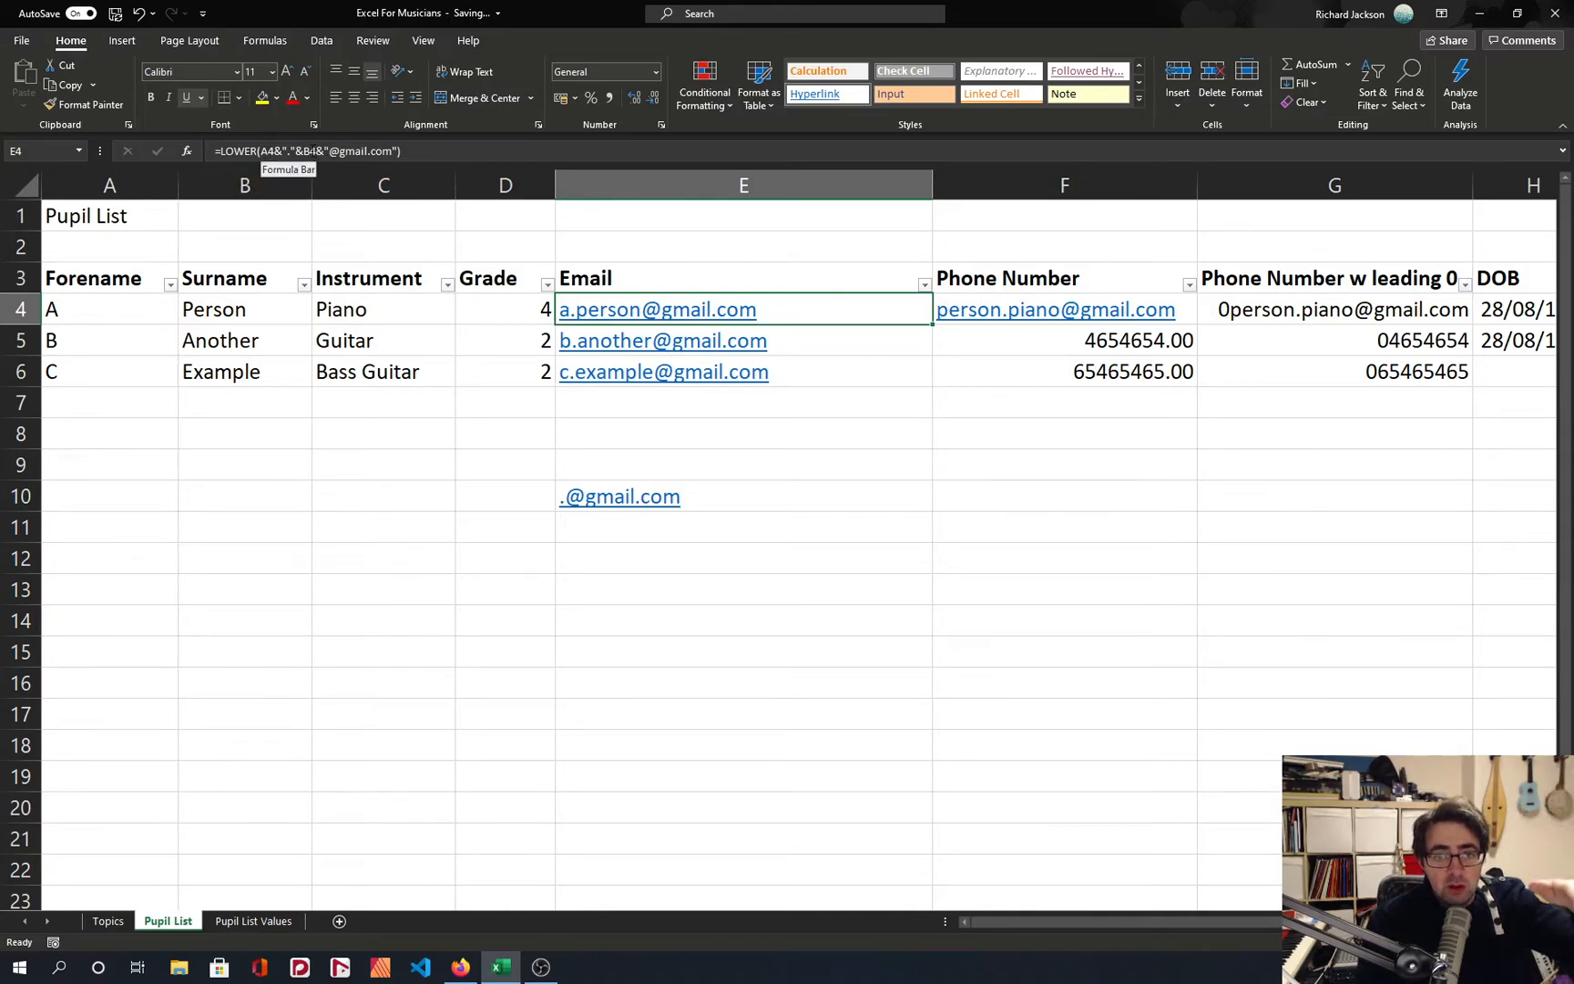
Make both cell references in the E4 email formula absolute, as $A$4 and $B$4.
{"action": "left_click", "coordinate": [1177, 308]}
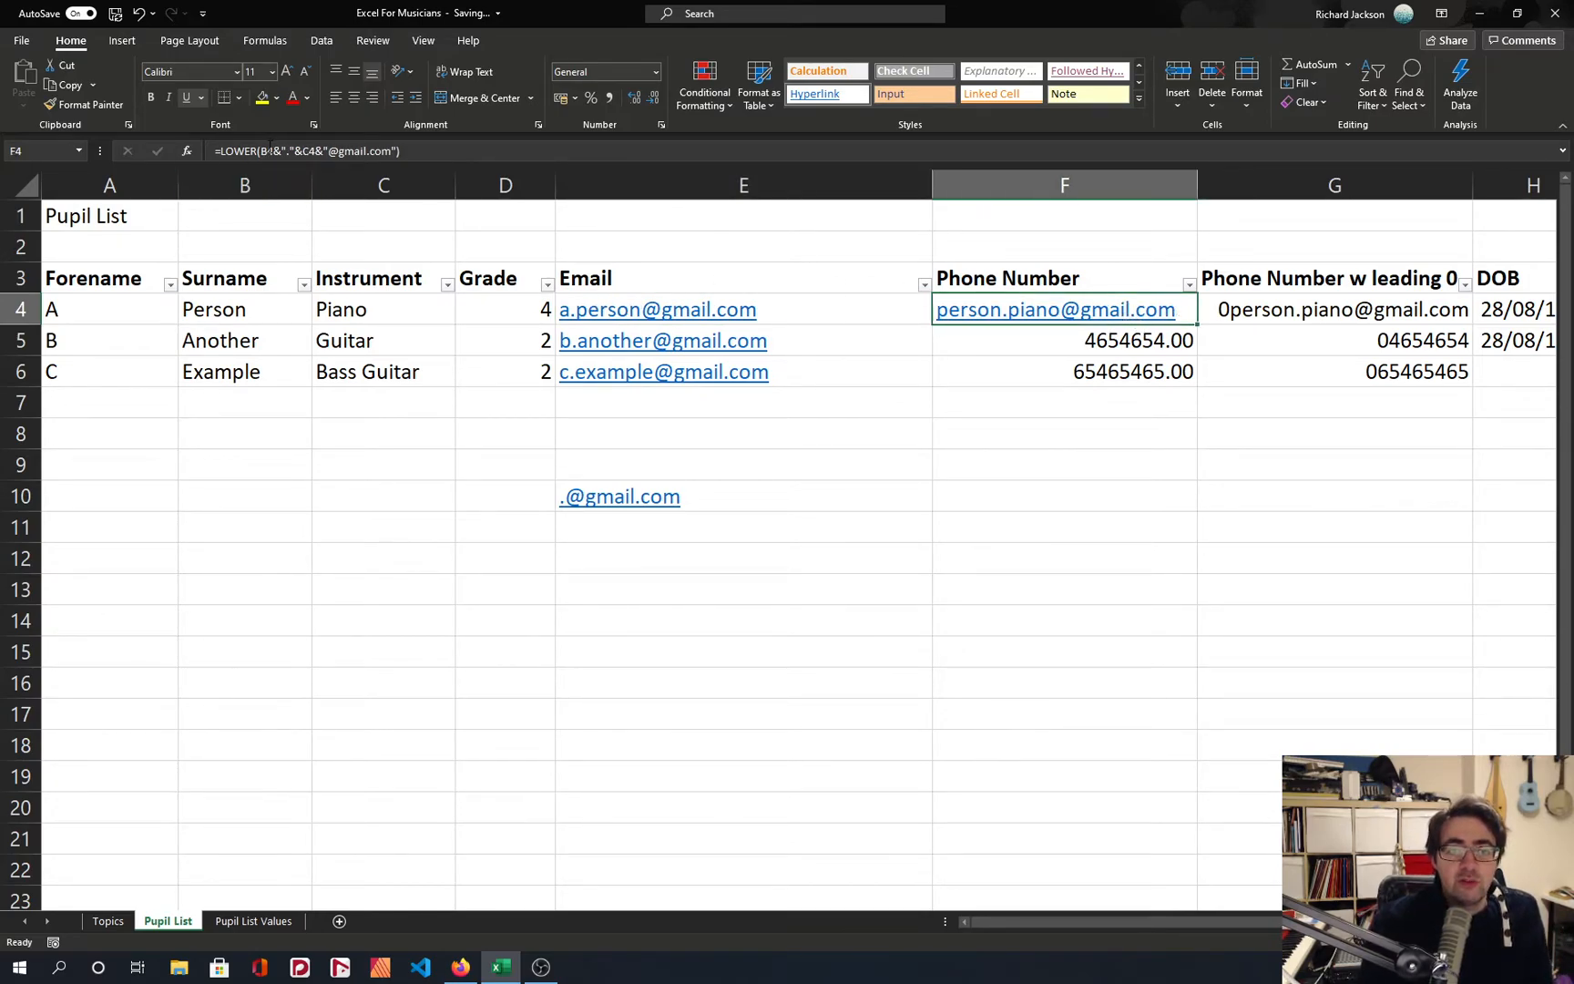
{"action": "left_click", "coordinate": [793, 313]}
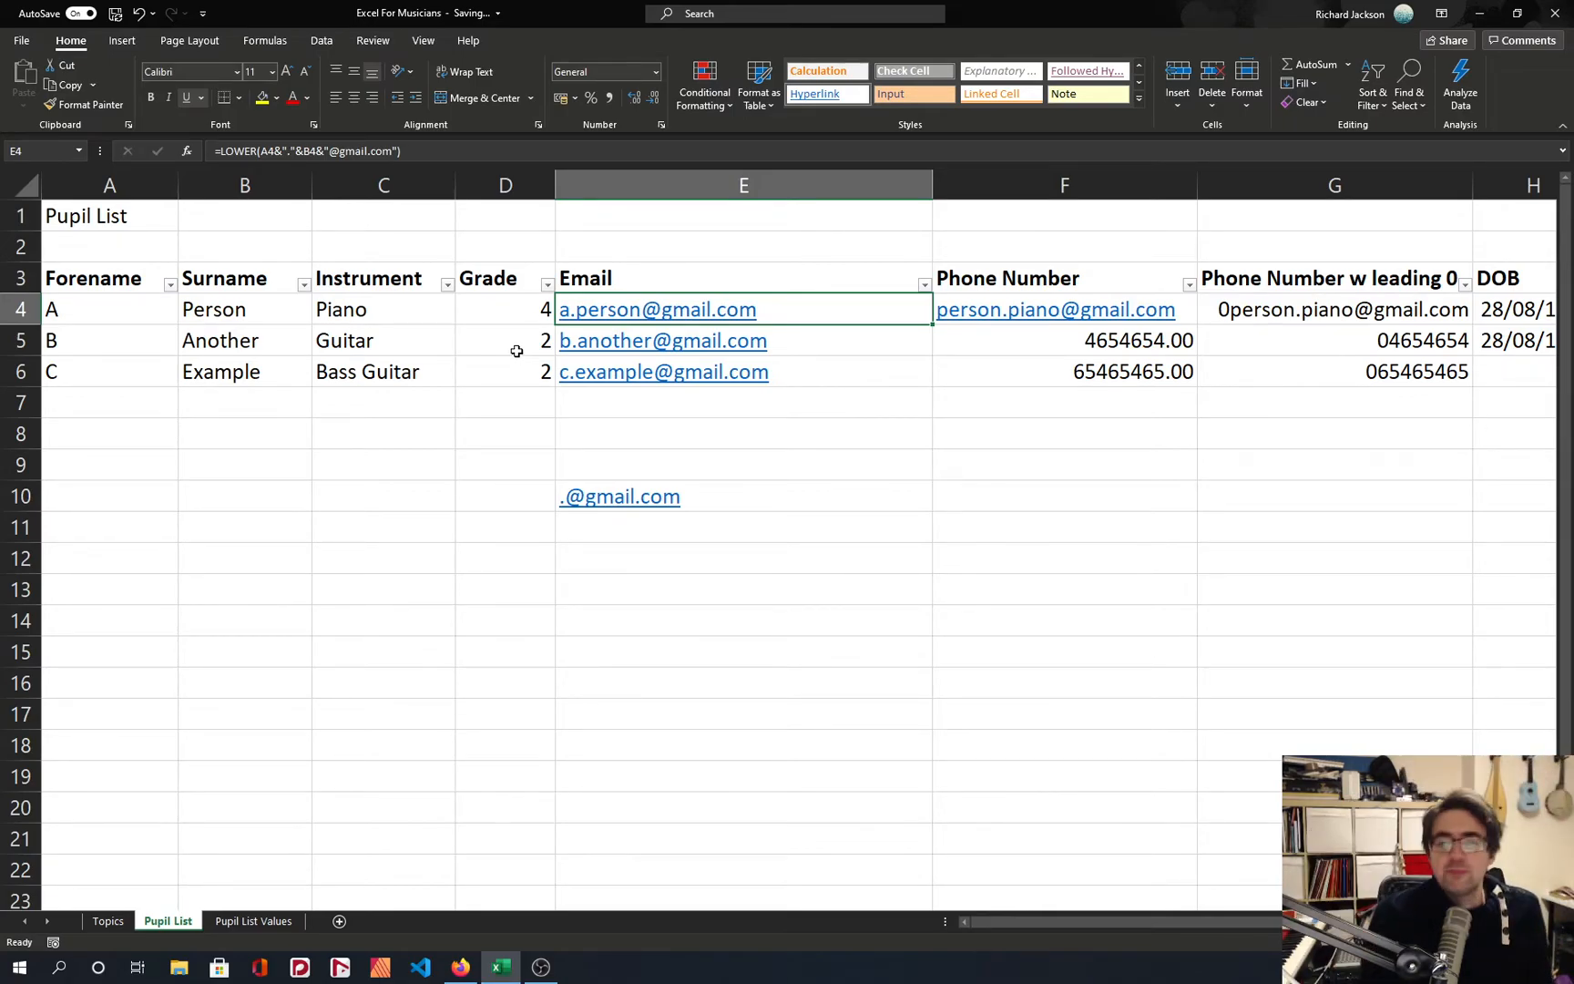
{"action": "left_click", "coordinate": [273, 150]}
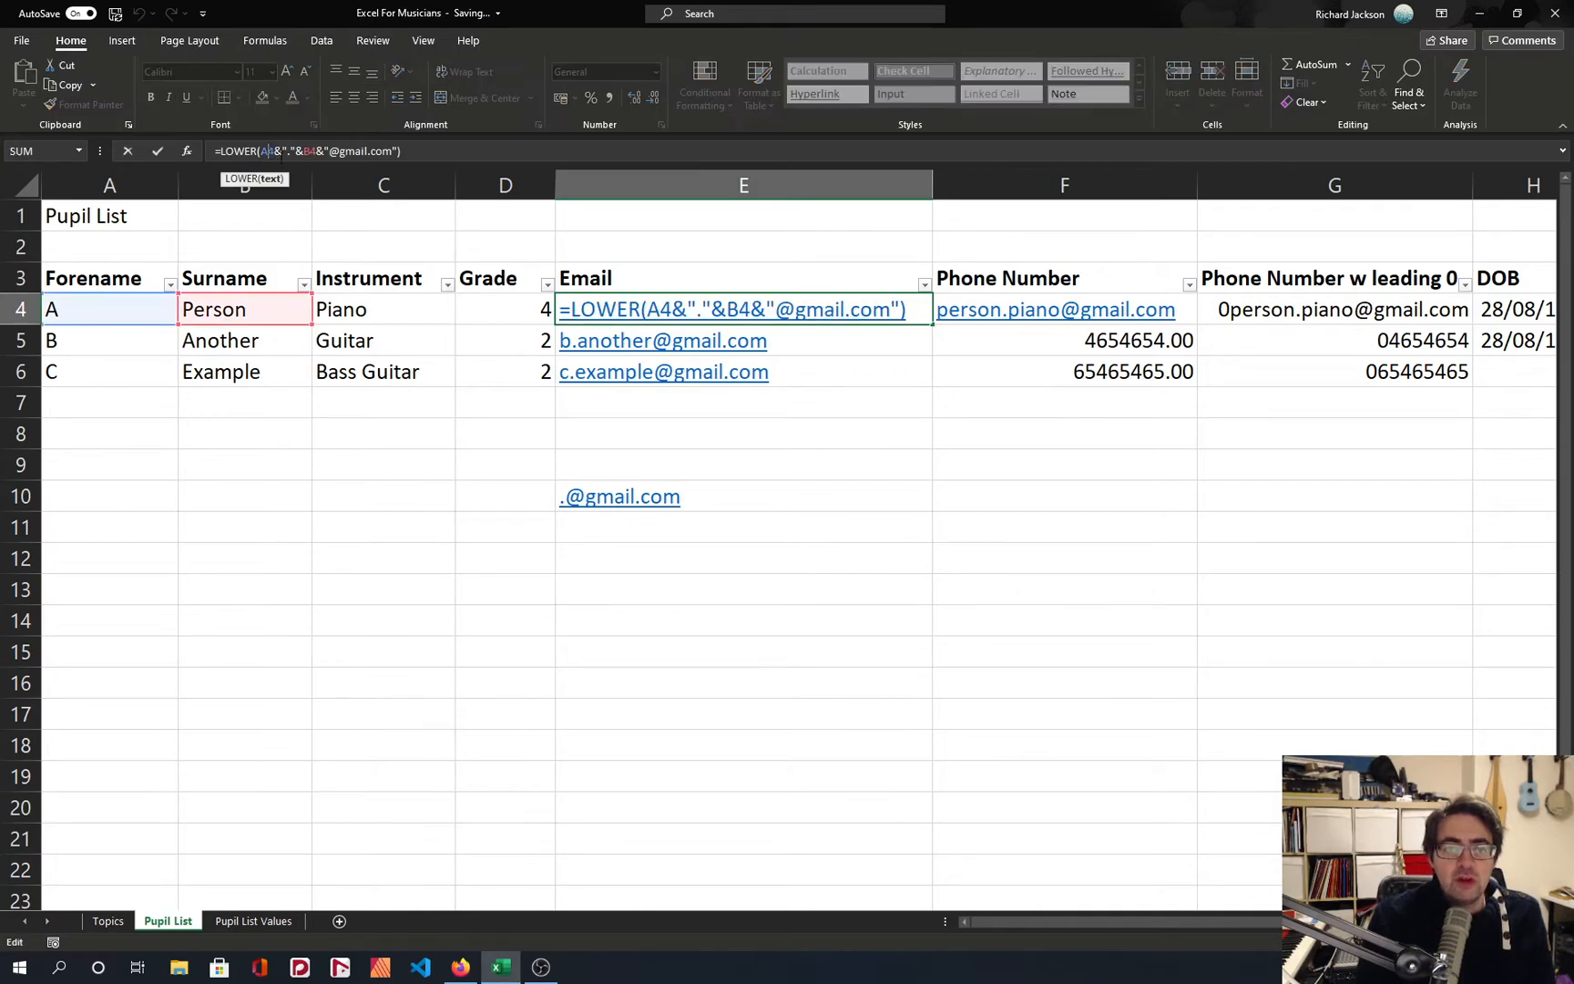
{"action": "key", "text": "F4"}
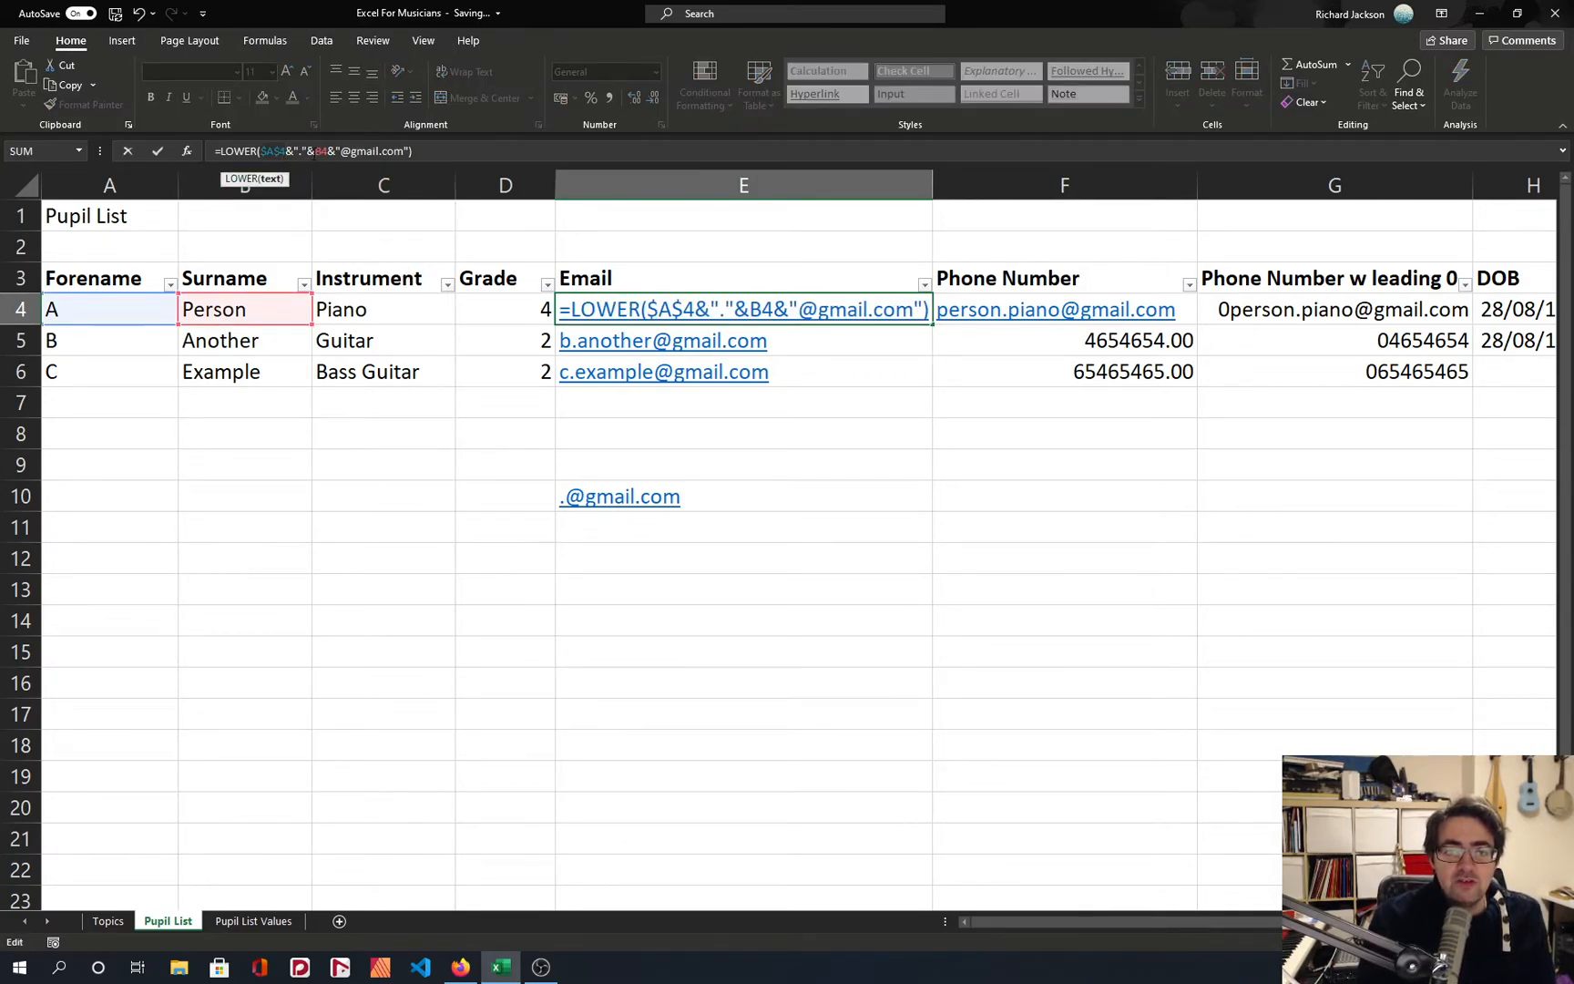
{"action": "left_click", "coordinate": [321, 150]}
{"action": "key", "text": "F4"}
{"action": "key", "text": "Return"}
Copy the absolute-reference email formula from E4 across row 4 into F4 through I4.
{"action": "left_click", "coordinate": [644, 317]}
{"action": "key", "text": "ctrl+c"}
{"action": "key", "text": "Right"}
{"action": "key", "text": "ctrl+v"}
{"action": "key", "text": "Right"}
{"action": "key", "text": "ctrl+v"}
{"action": "key", "text": "Right"}
{"action": "key", "text": "ctrl+v"}
{"action": "key", "text": "Right"}
{"action": "key", "text": "ctrl+v"}
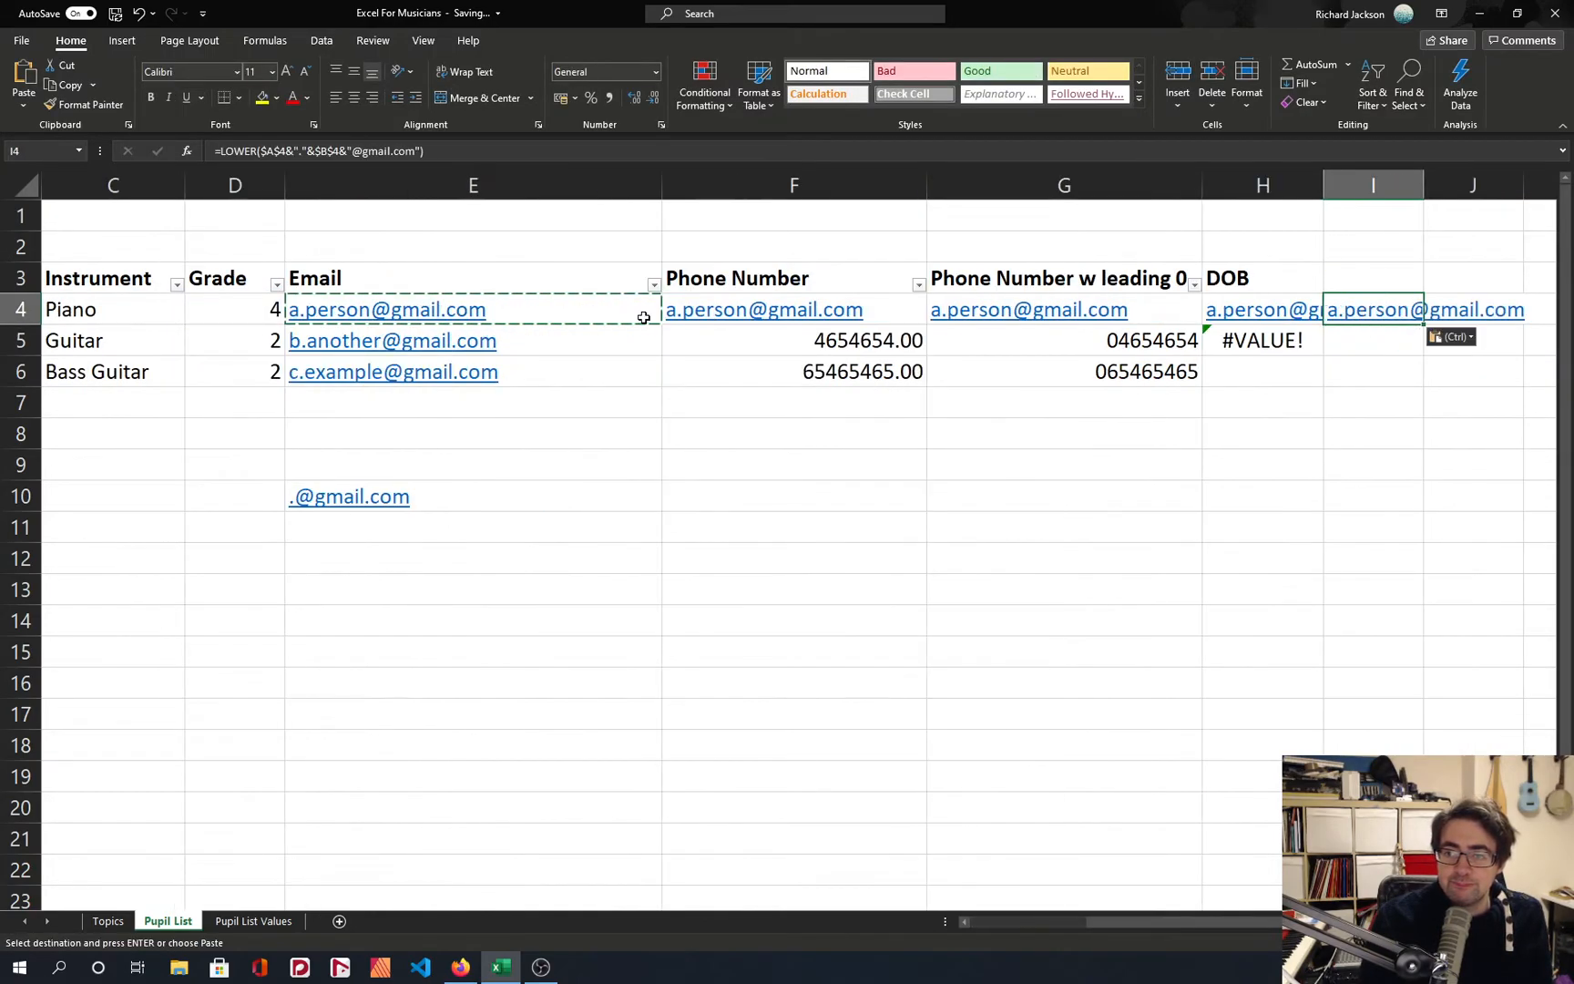
Compare the references in the E4 email formula with those in E5.
{"action": "key", "text": "Left"}
{"action": "key", "text": "Left"}
{"action": "key", "text": "Left"}
{"action": "key", "text": "Left"}
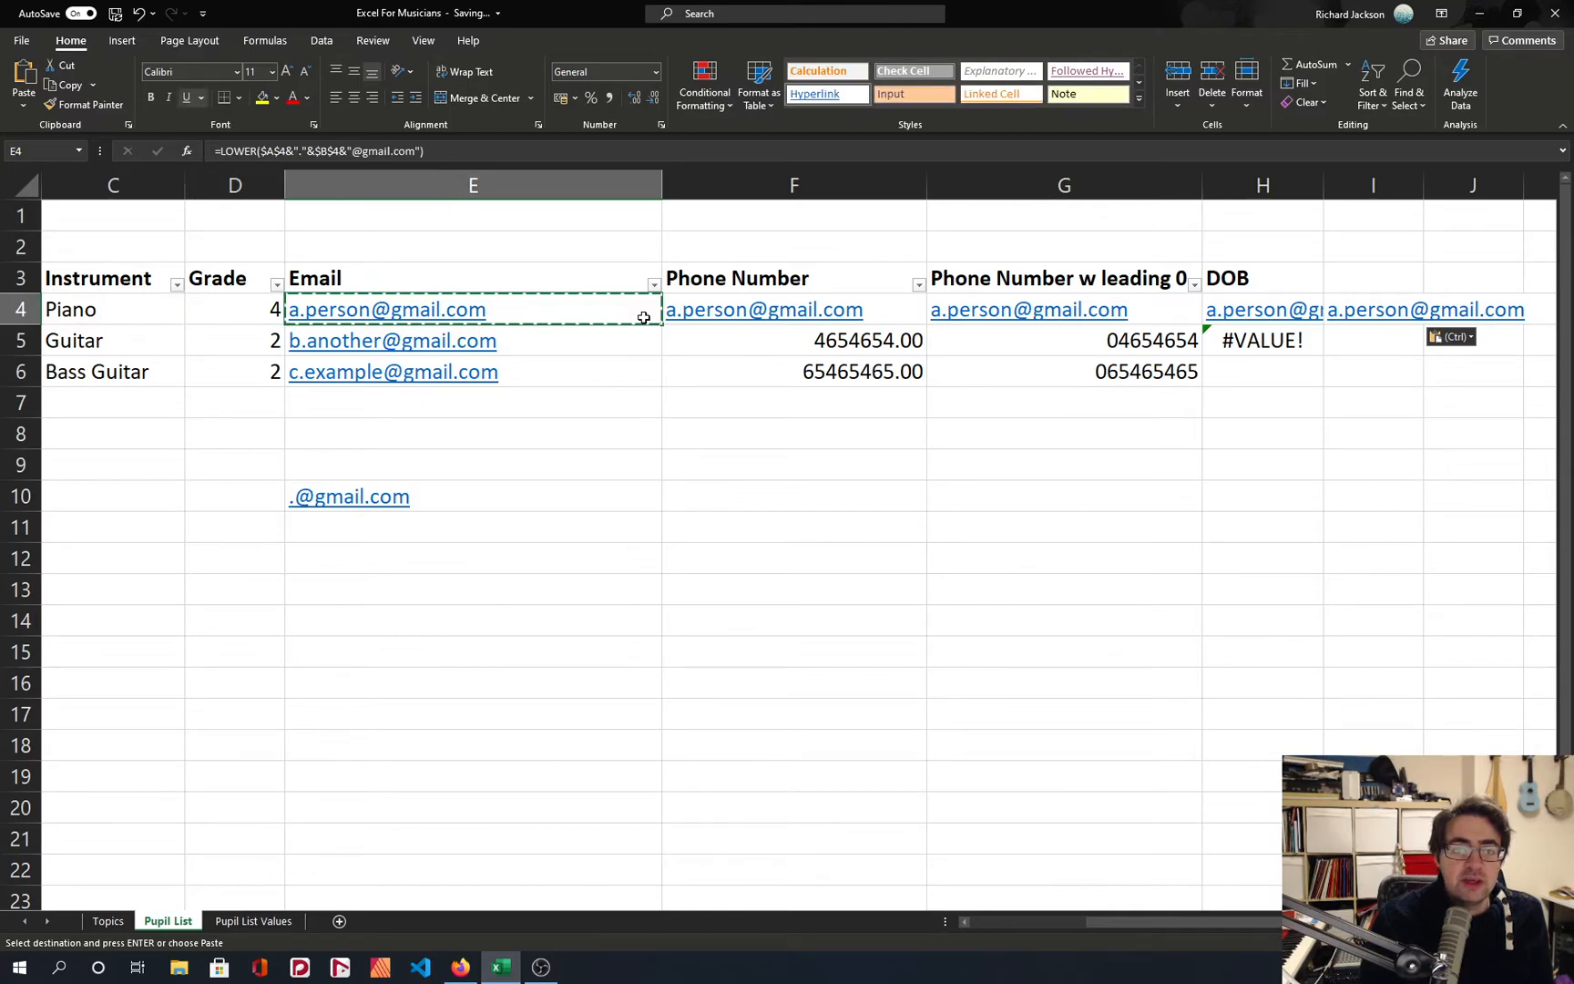
{"action": "left_click", "coordinate": [265, 152]}
{"action": "key", "text": "Escape"}
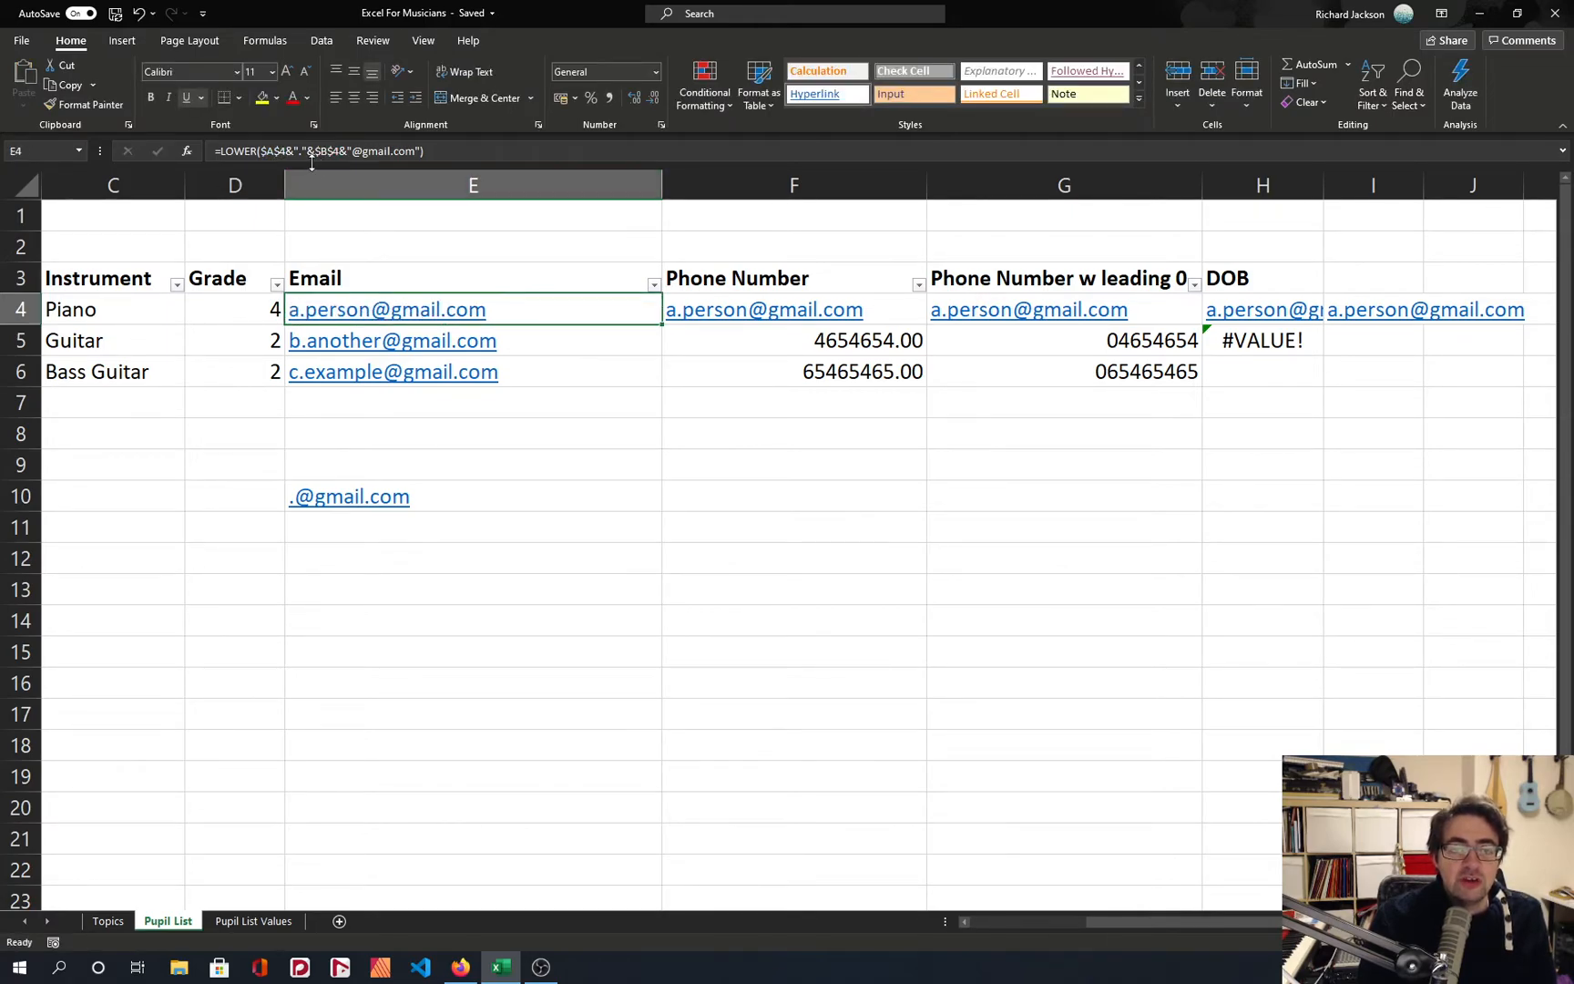
{"action": "left_click", "coordinate": [529, 340]}
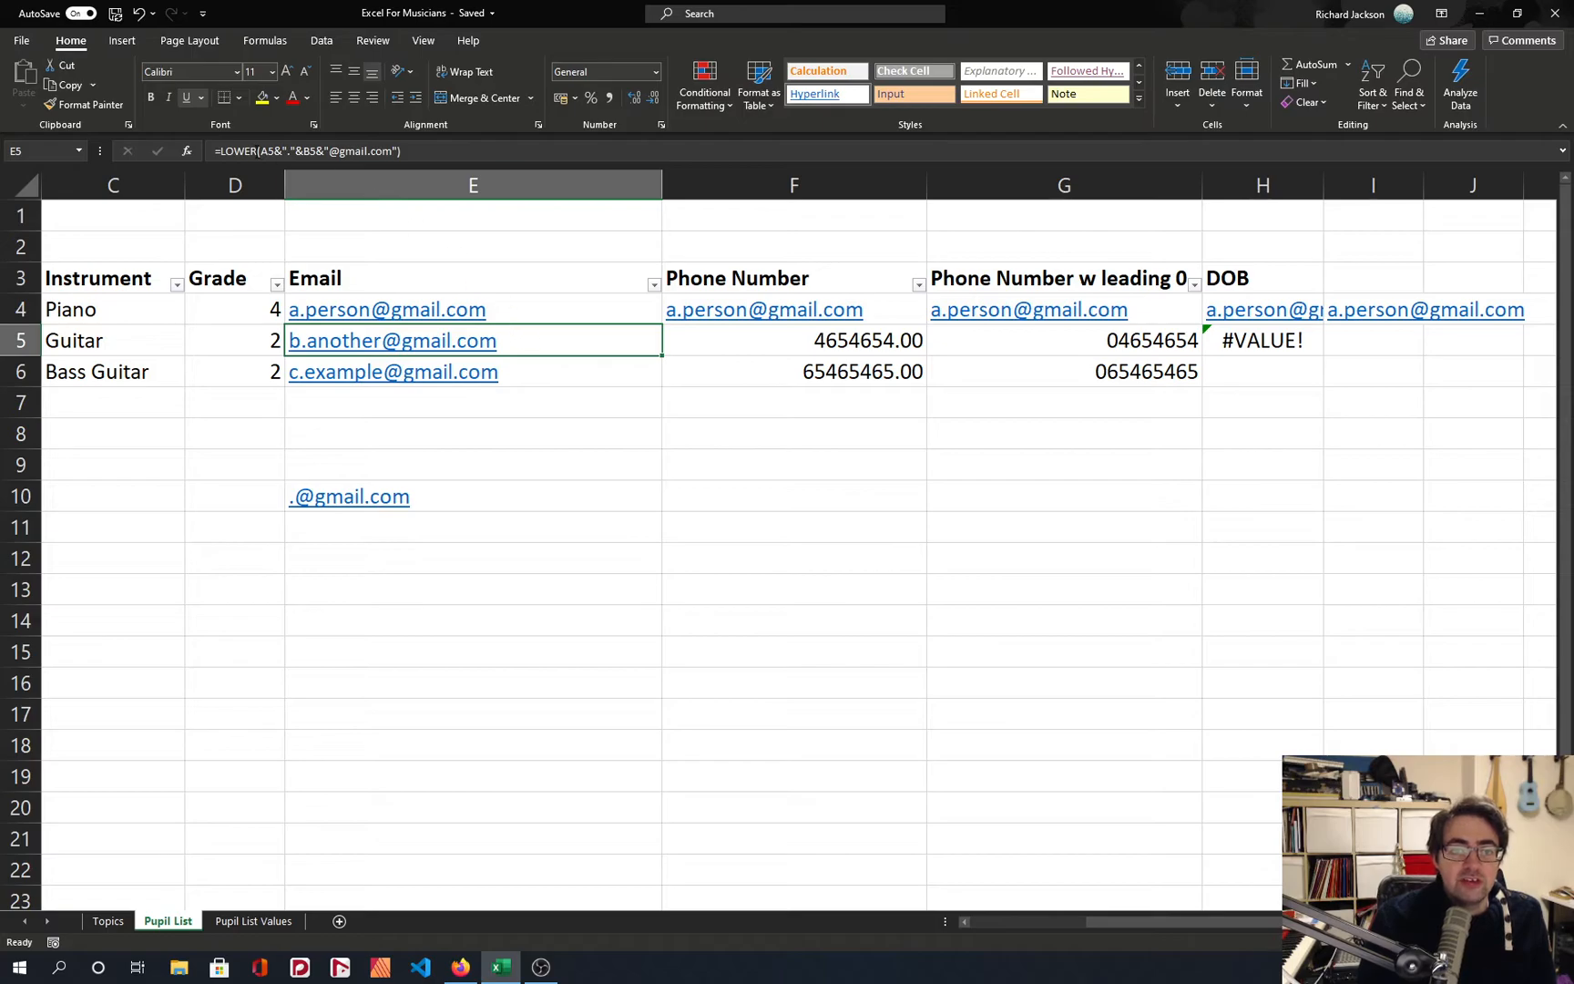
{"action": "left_click", "coordinate": [508, 311]}
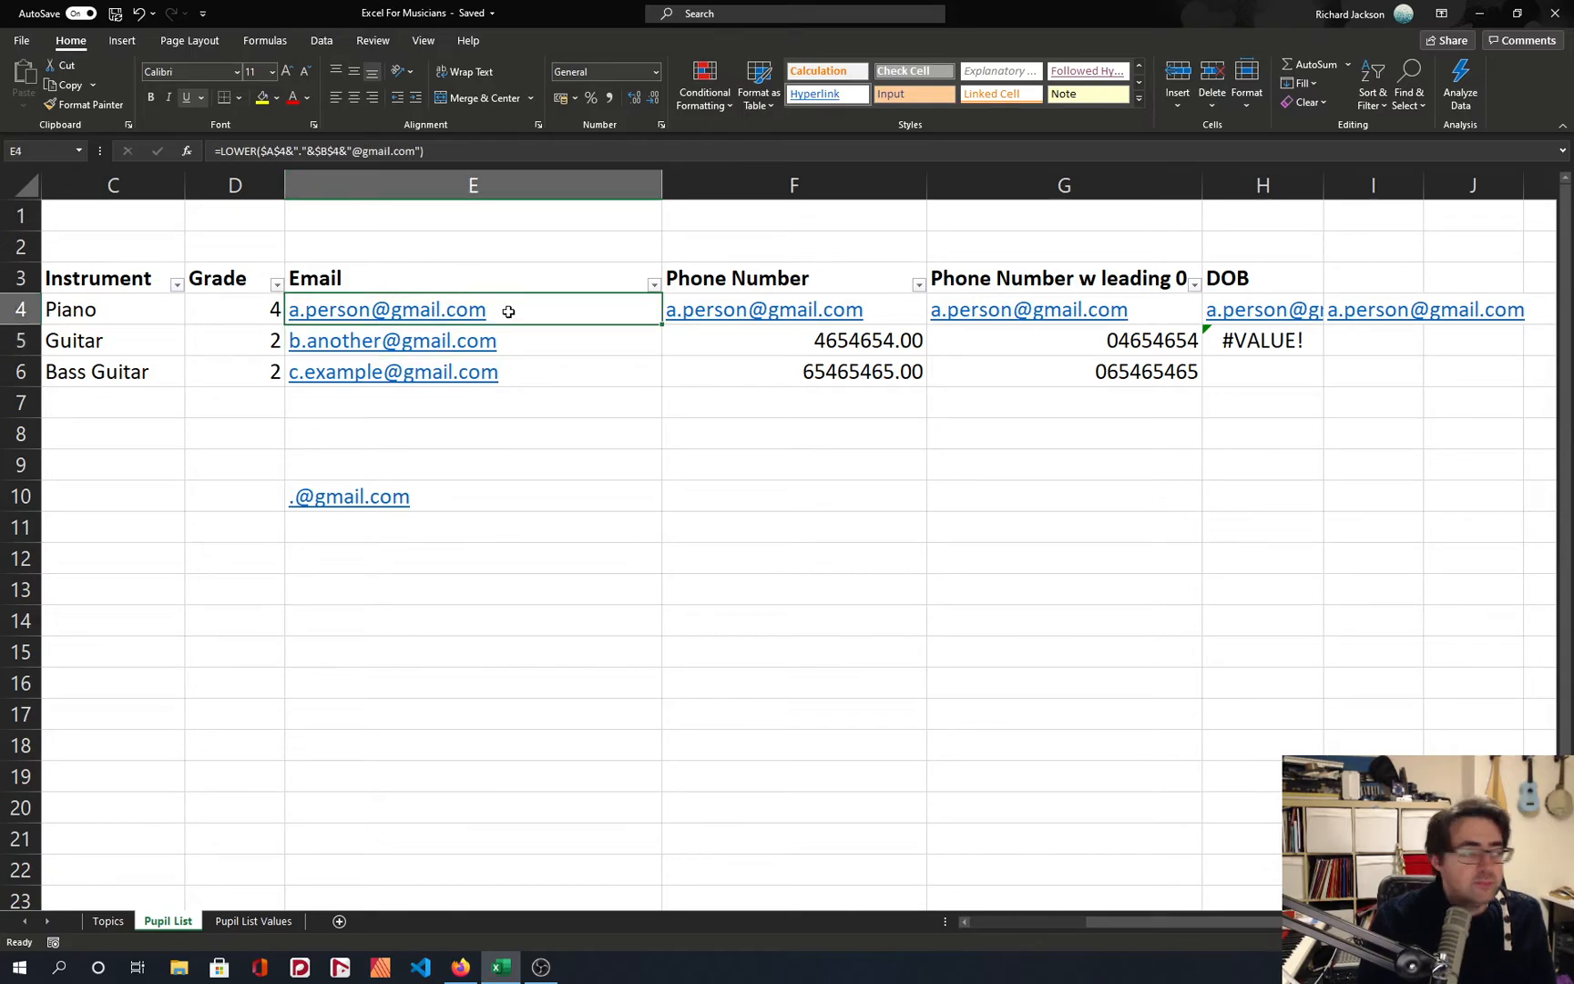
Cycle the forename reference in the E4 formula through its mixed, relative and absolute forms, finishing on $A$4.
{"action": "left_click", "coordinate": [257, 150]}
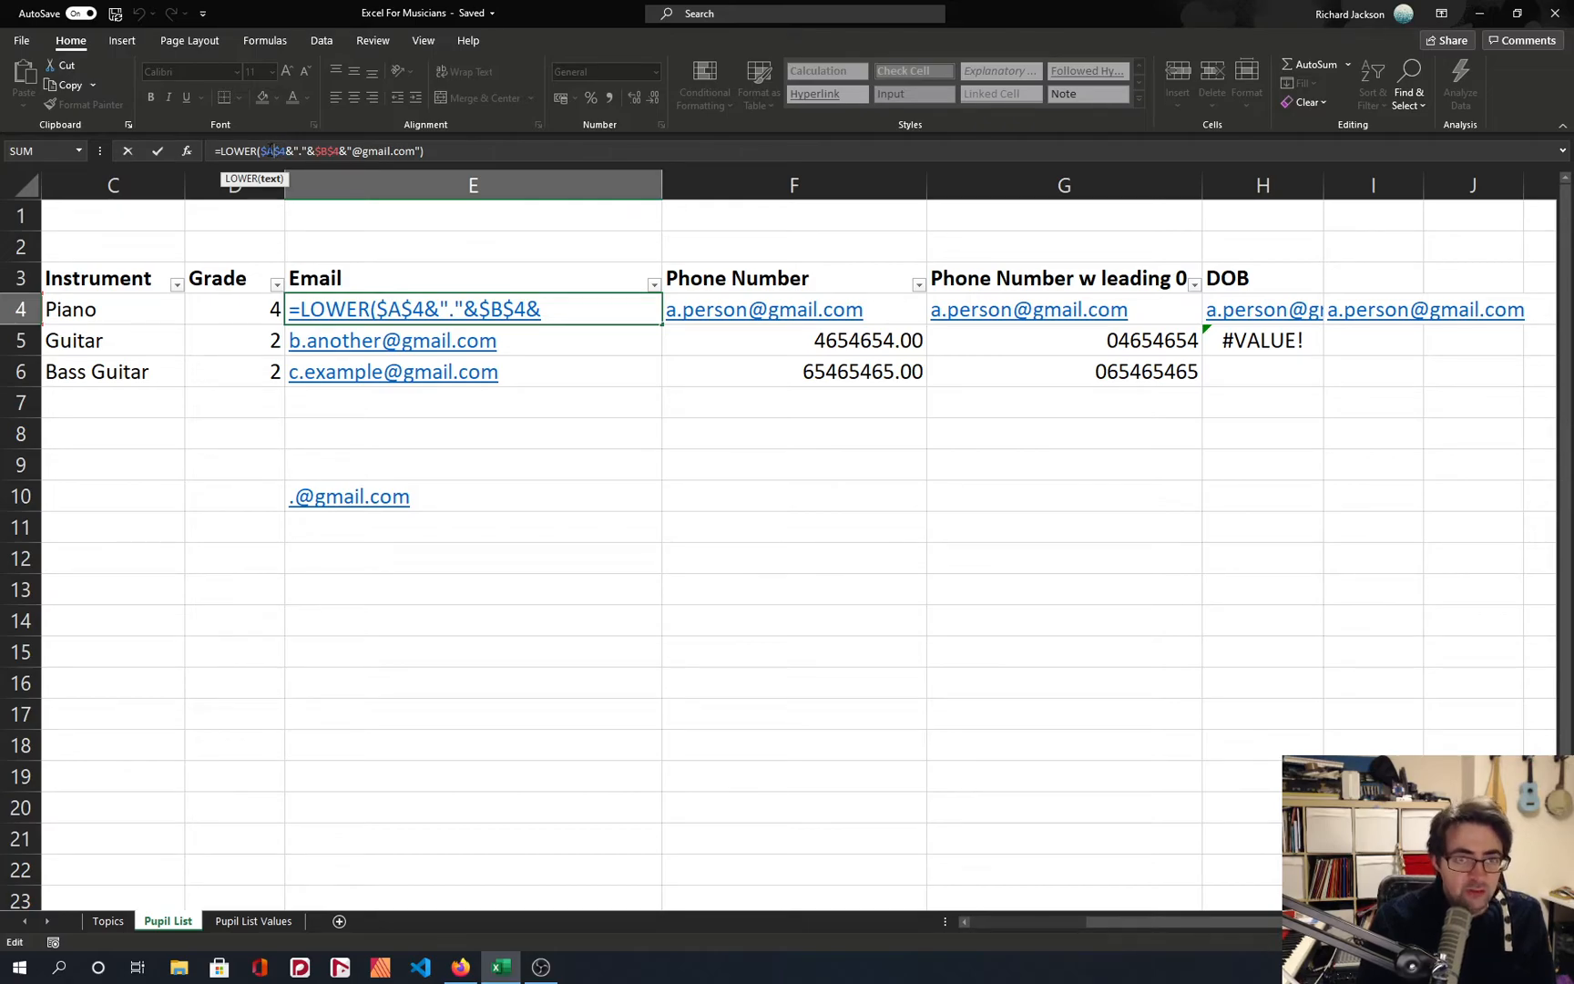
{"action": "key", "text": "F4"}
{"action": "key", "text": "F4"}
{"action": "key", "text": "F4"}
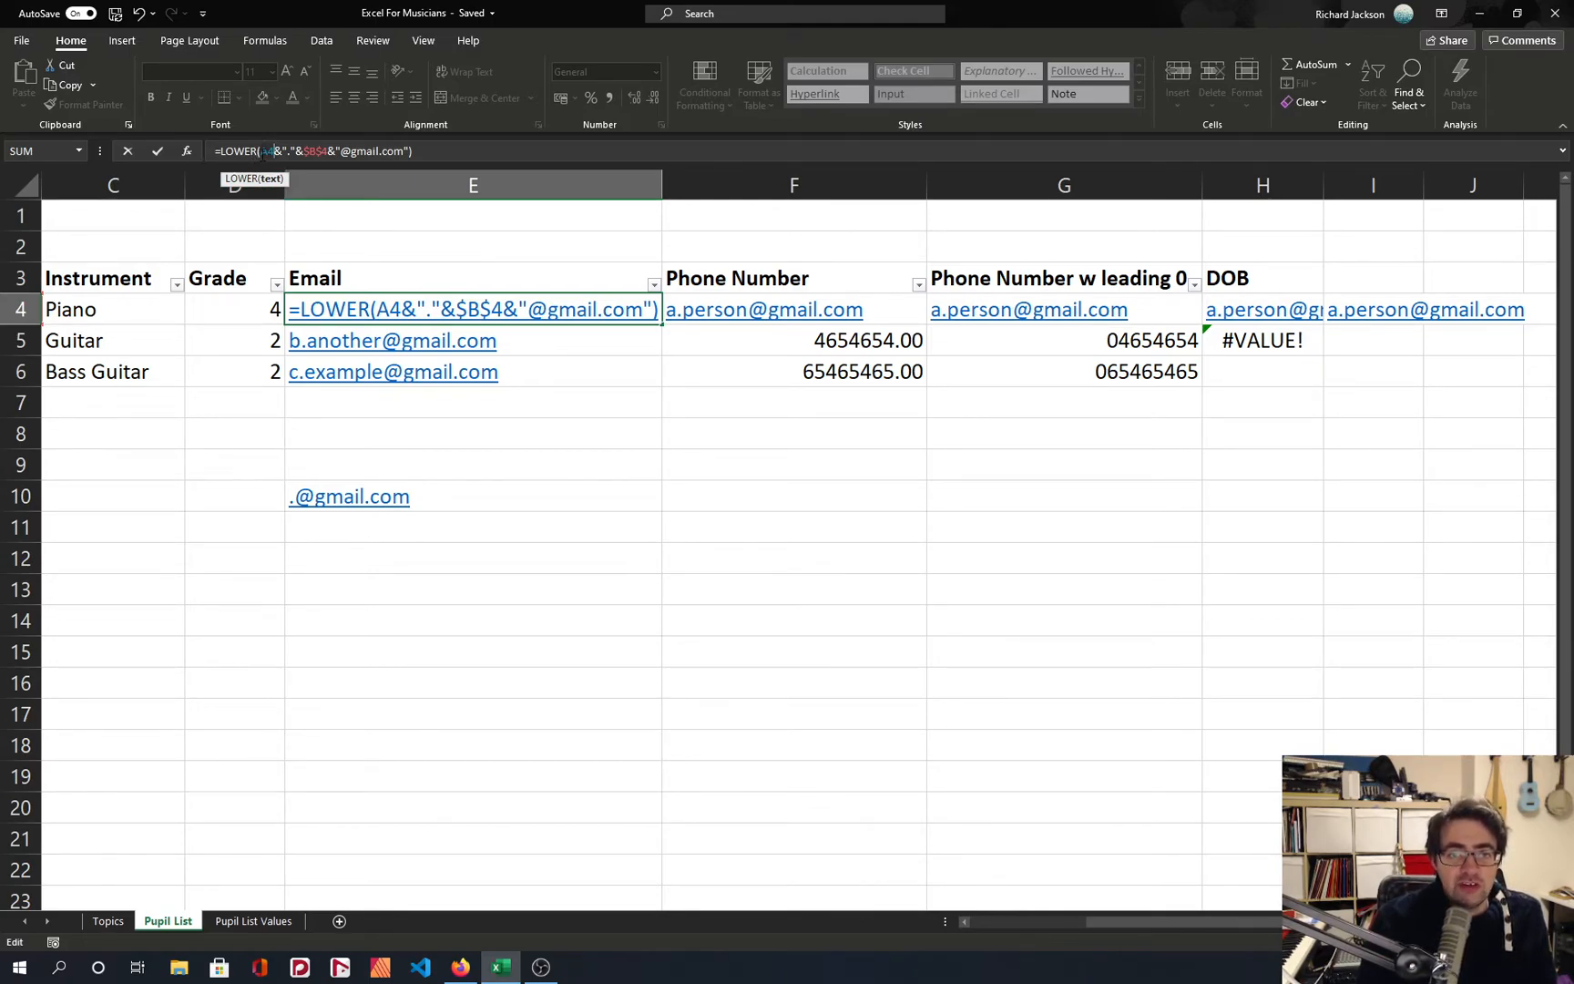
{"action": "key", "text": "F4"}
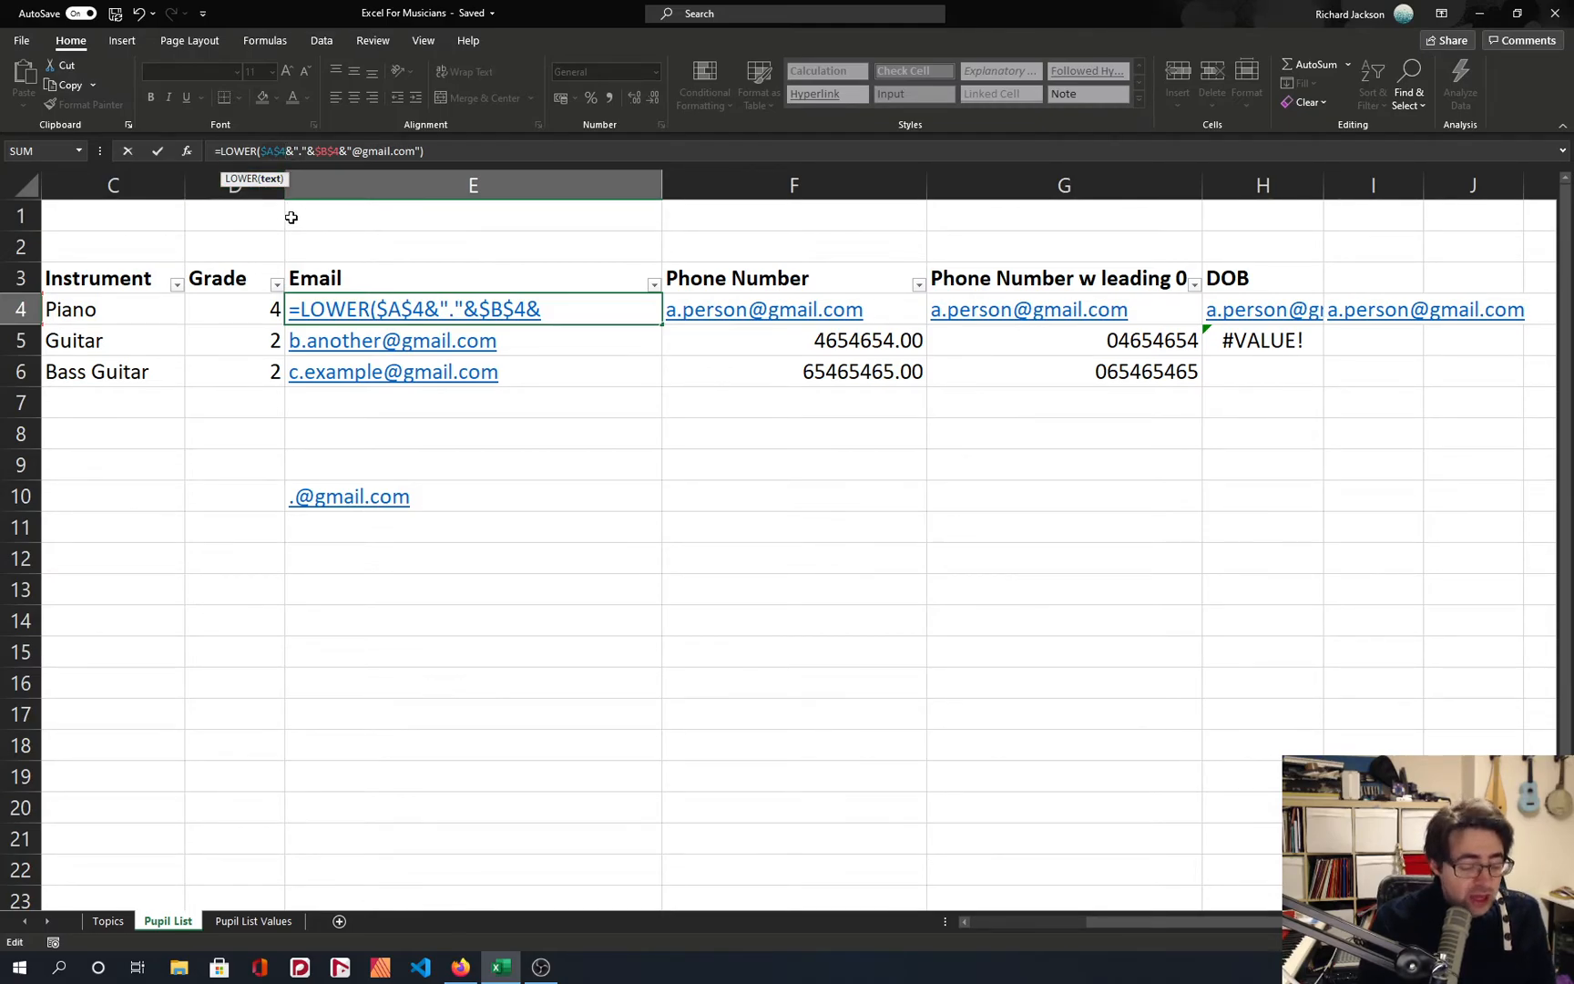
{"action": "key", "text": "F4"}
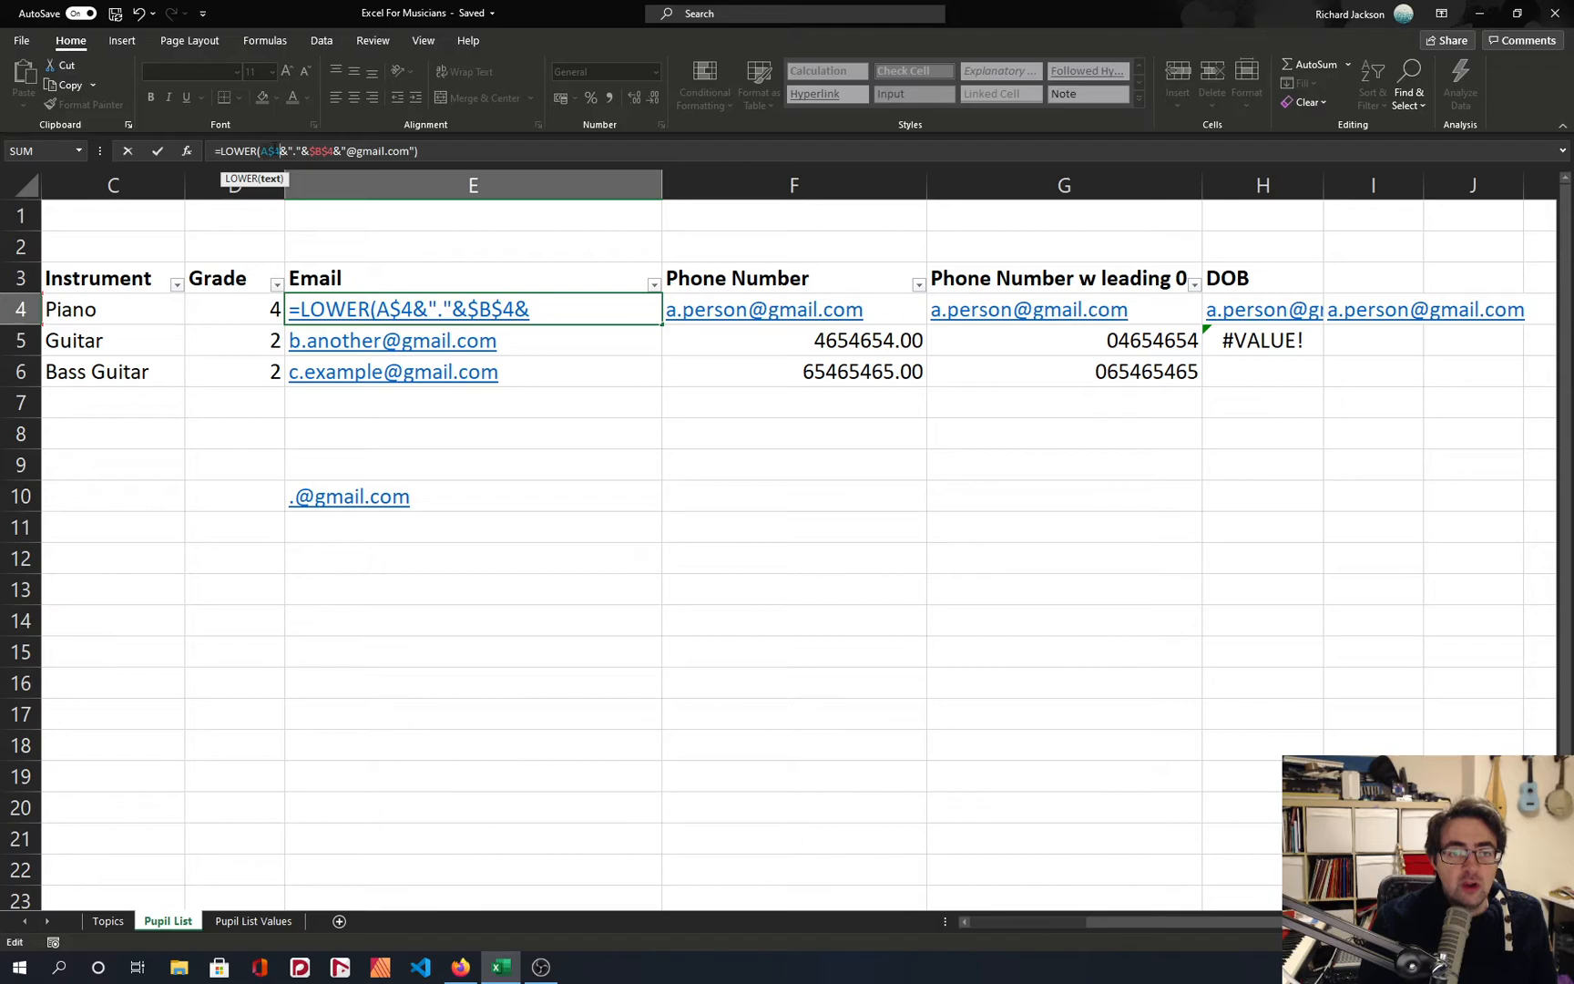
{"action": "key", "text": "F4"}
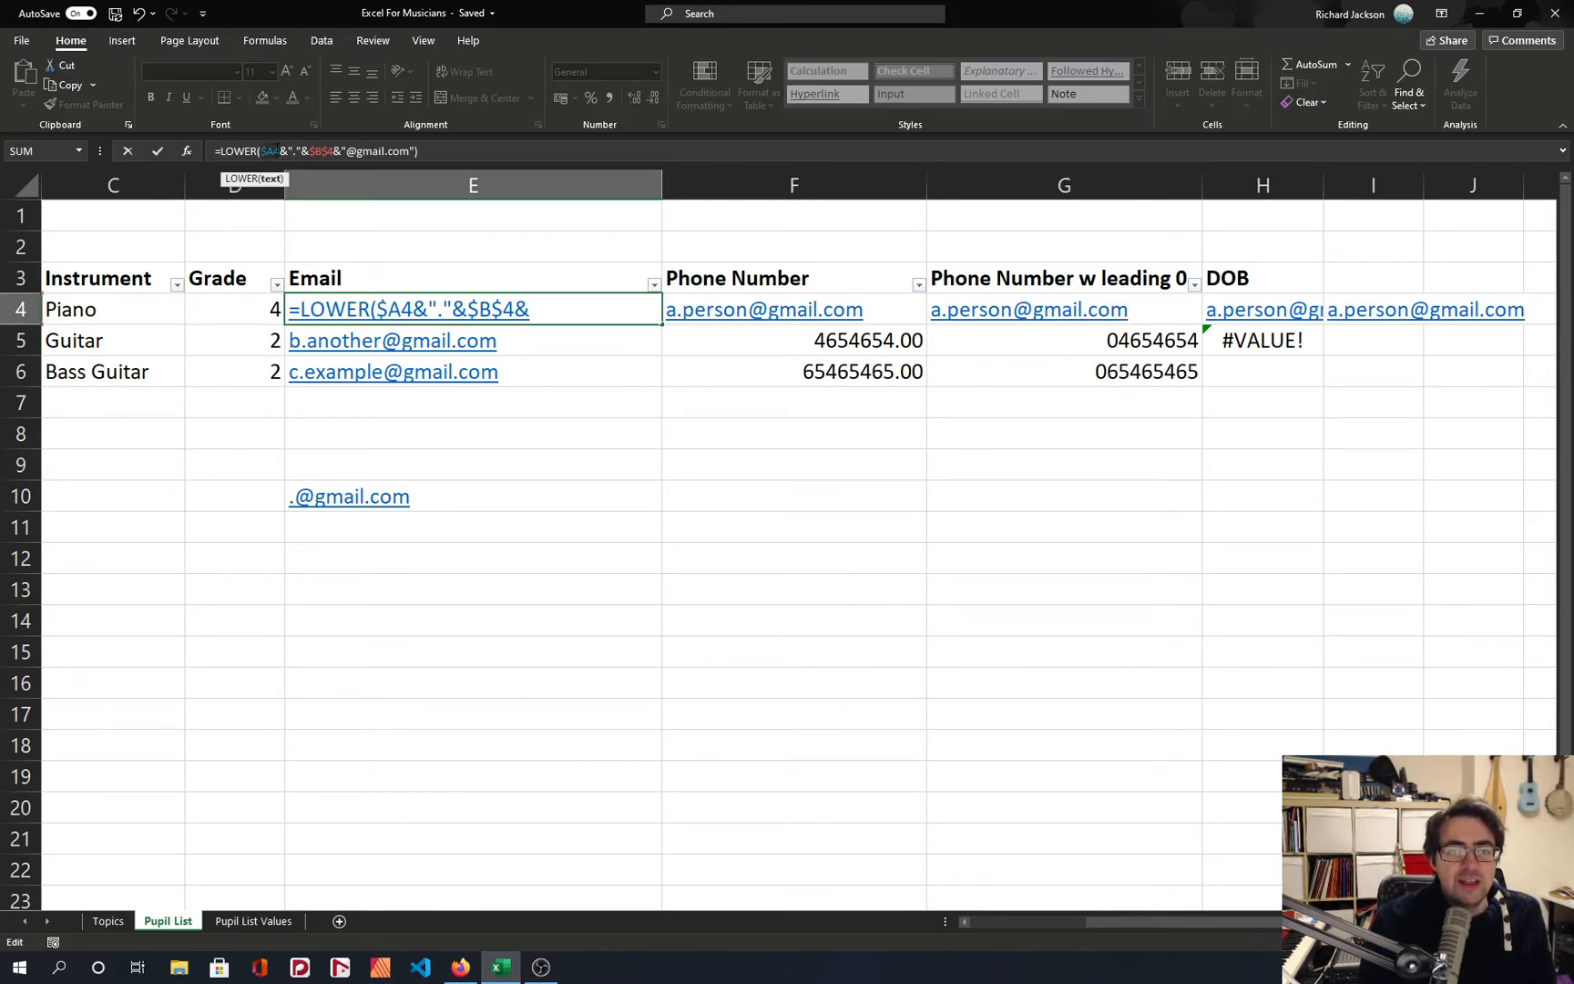
{"action": "key", "text": "F4"}
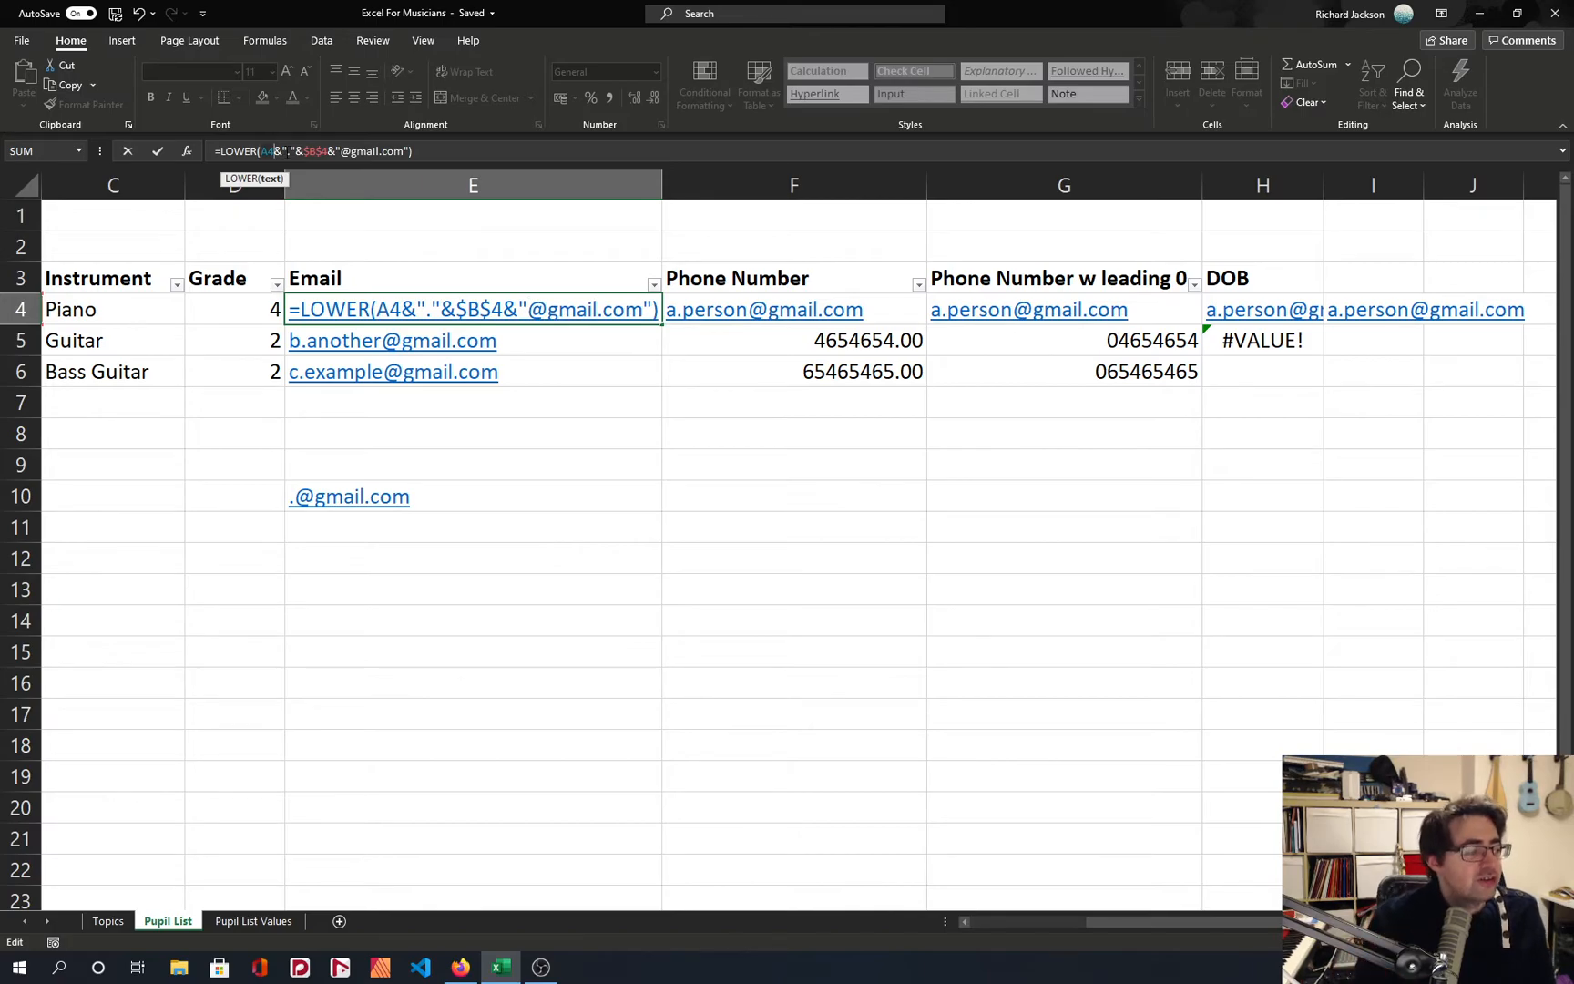
{"action": "key", "text": "F4"}
{"action": "key", "text": "Return"}
{"action": "key", "text": "Up"}
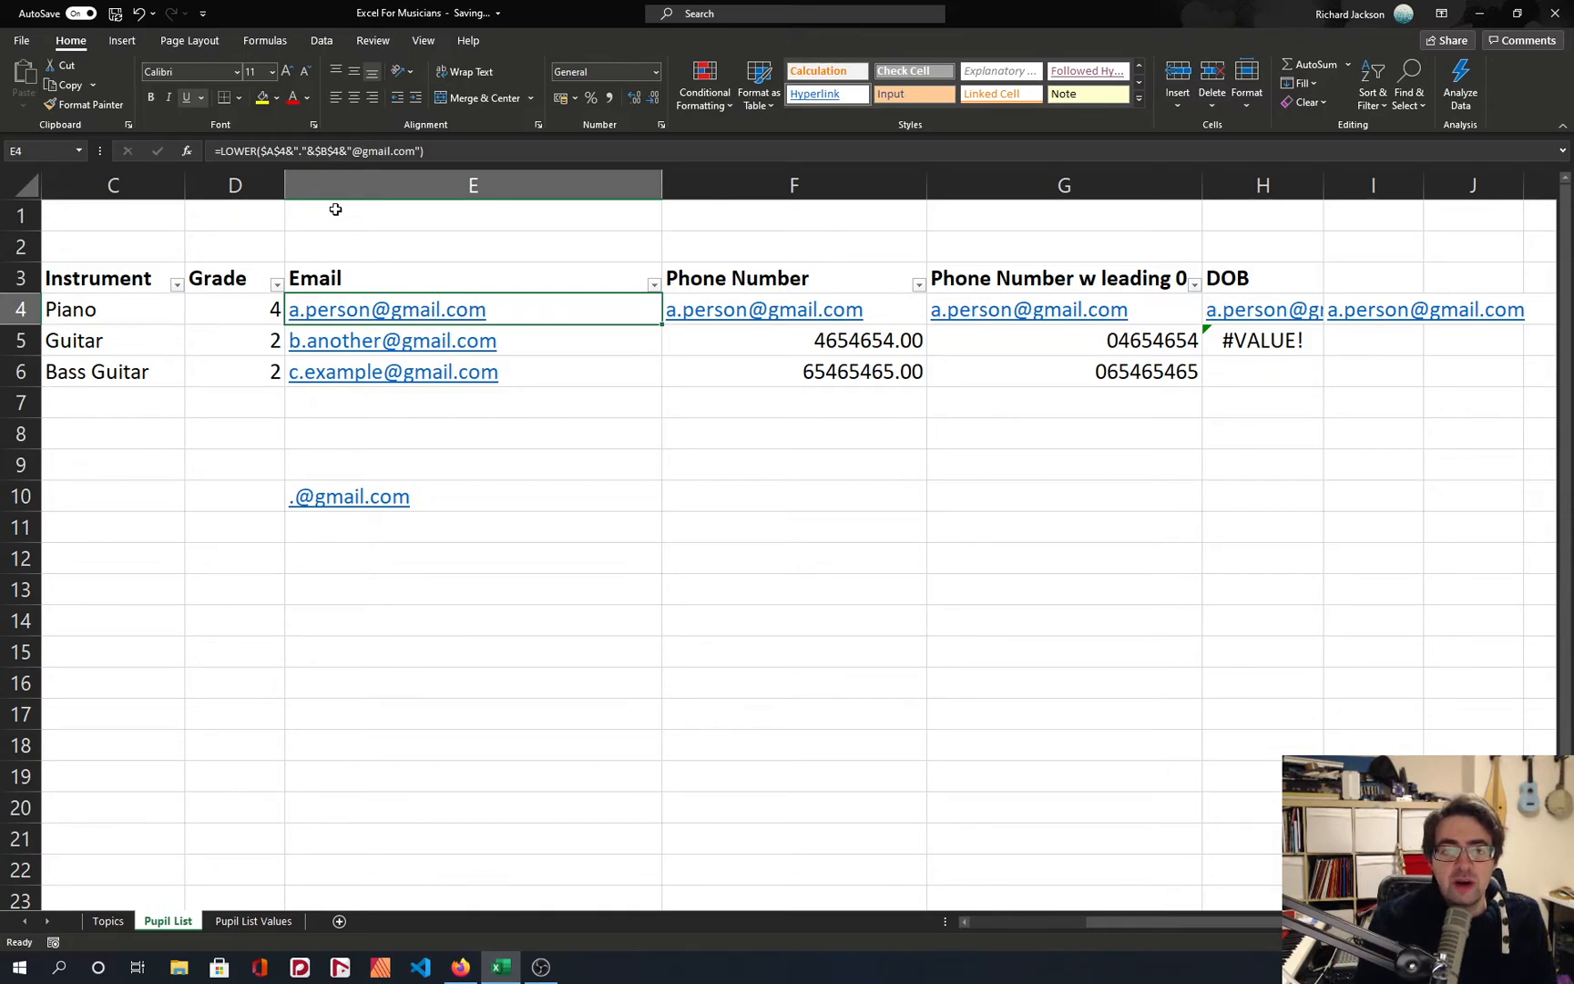
Copy the absolute-reference email formula from E4 down into E5 and E6.
{"action": "key", "text": "ctrl+c"}
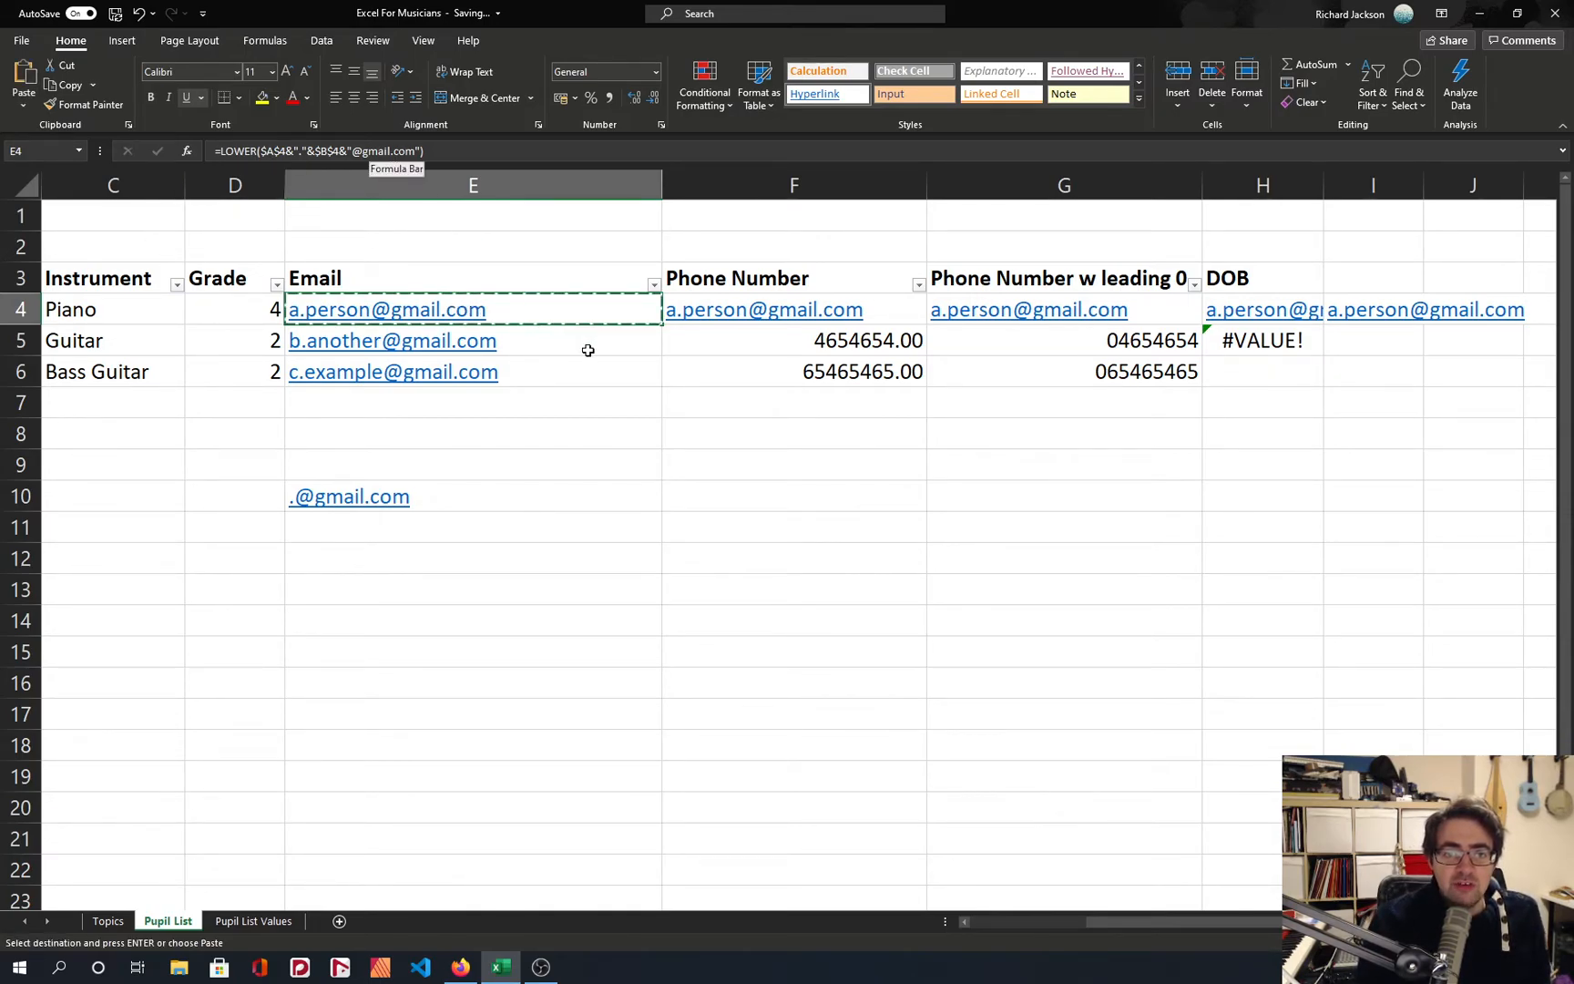
{"action": "key", "text": "Down"}
{"action": "key", "text": "ctrl+v"}
{"action": "key", "text": "Down"}
{"action": "key", "text": "ctrl+v"}
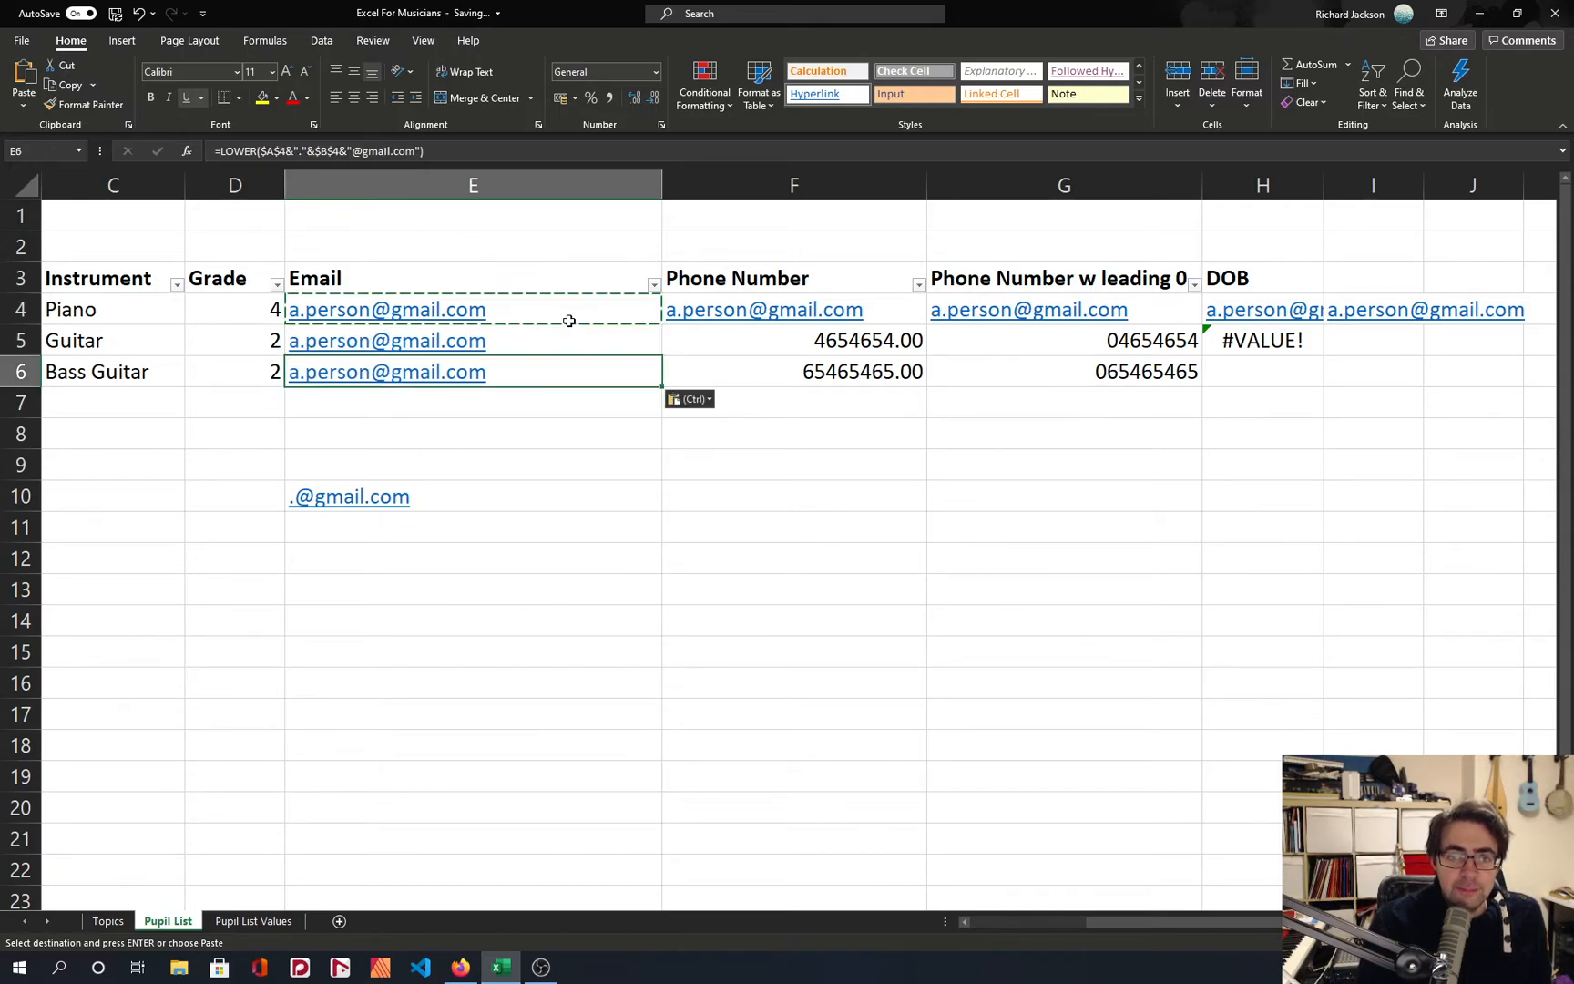
{"action": "key", "text": "Escape"}
Examine which cells the email formulas in E5, E6 and E4 refer to.
{"action": "scroll", "coordinate": [543, 317], "scroll_direction": "left", "scroll_amount": 1}
{"action": "double_click", "coordinate": [774, 335]}
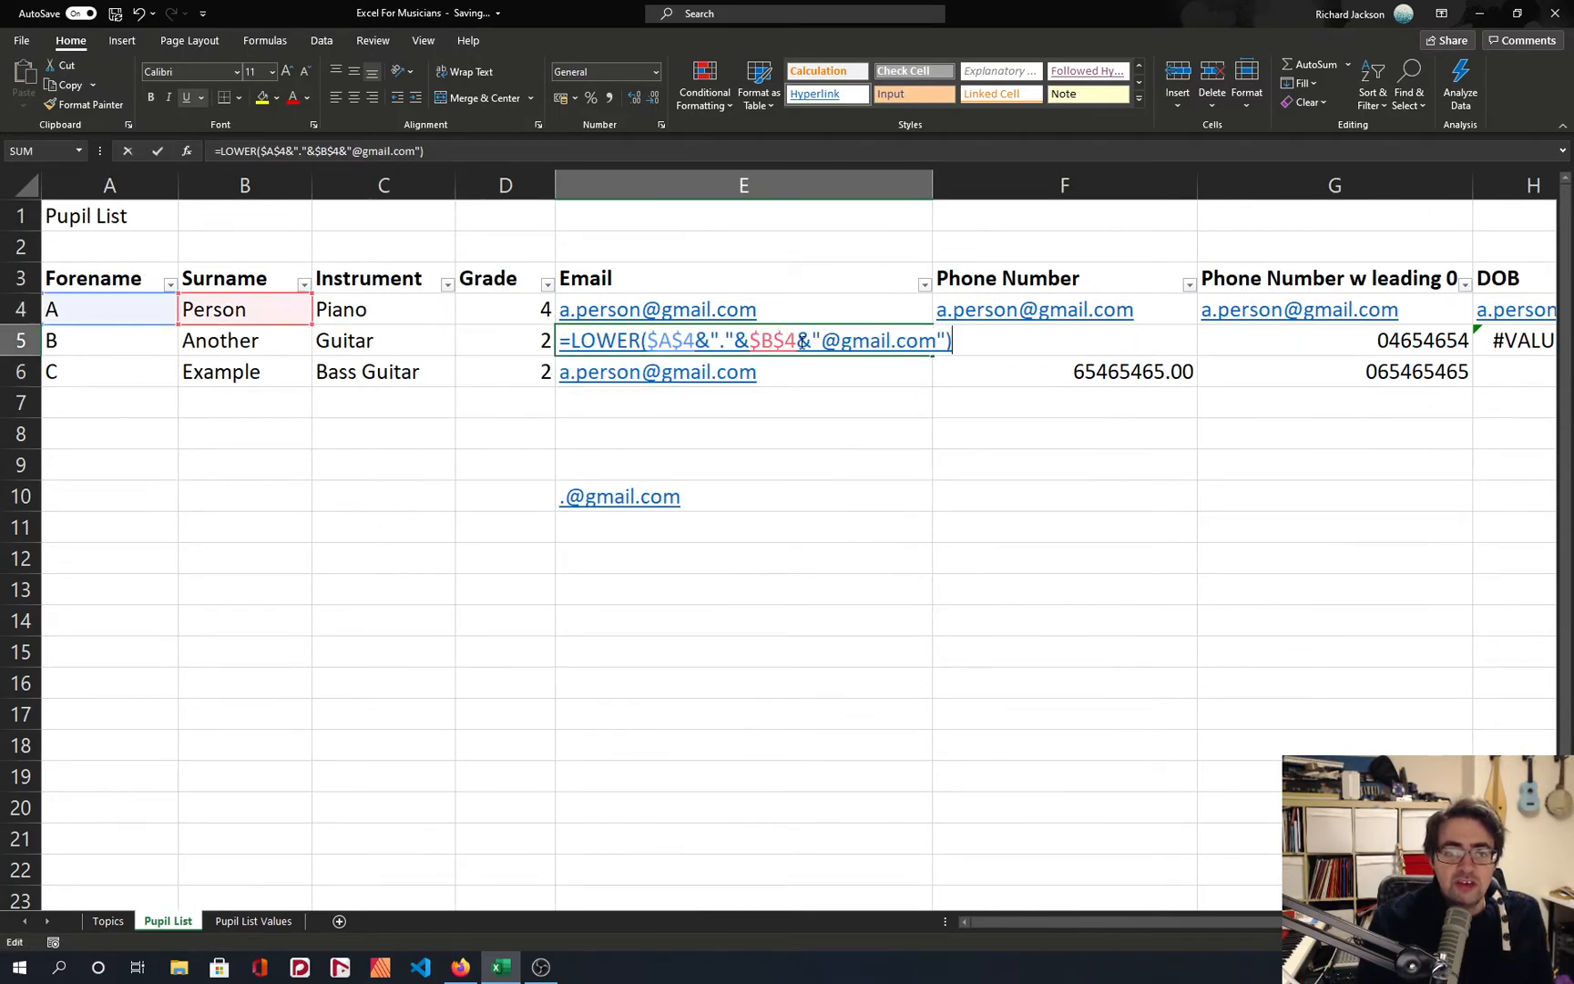
{"action": "key", "text": "Escape"}
{"action": "double_click", "coordinate": [804, 373]}
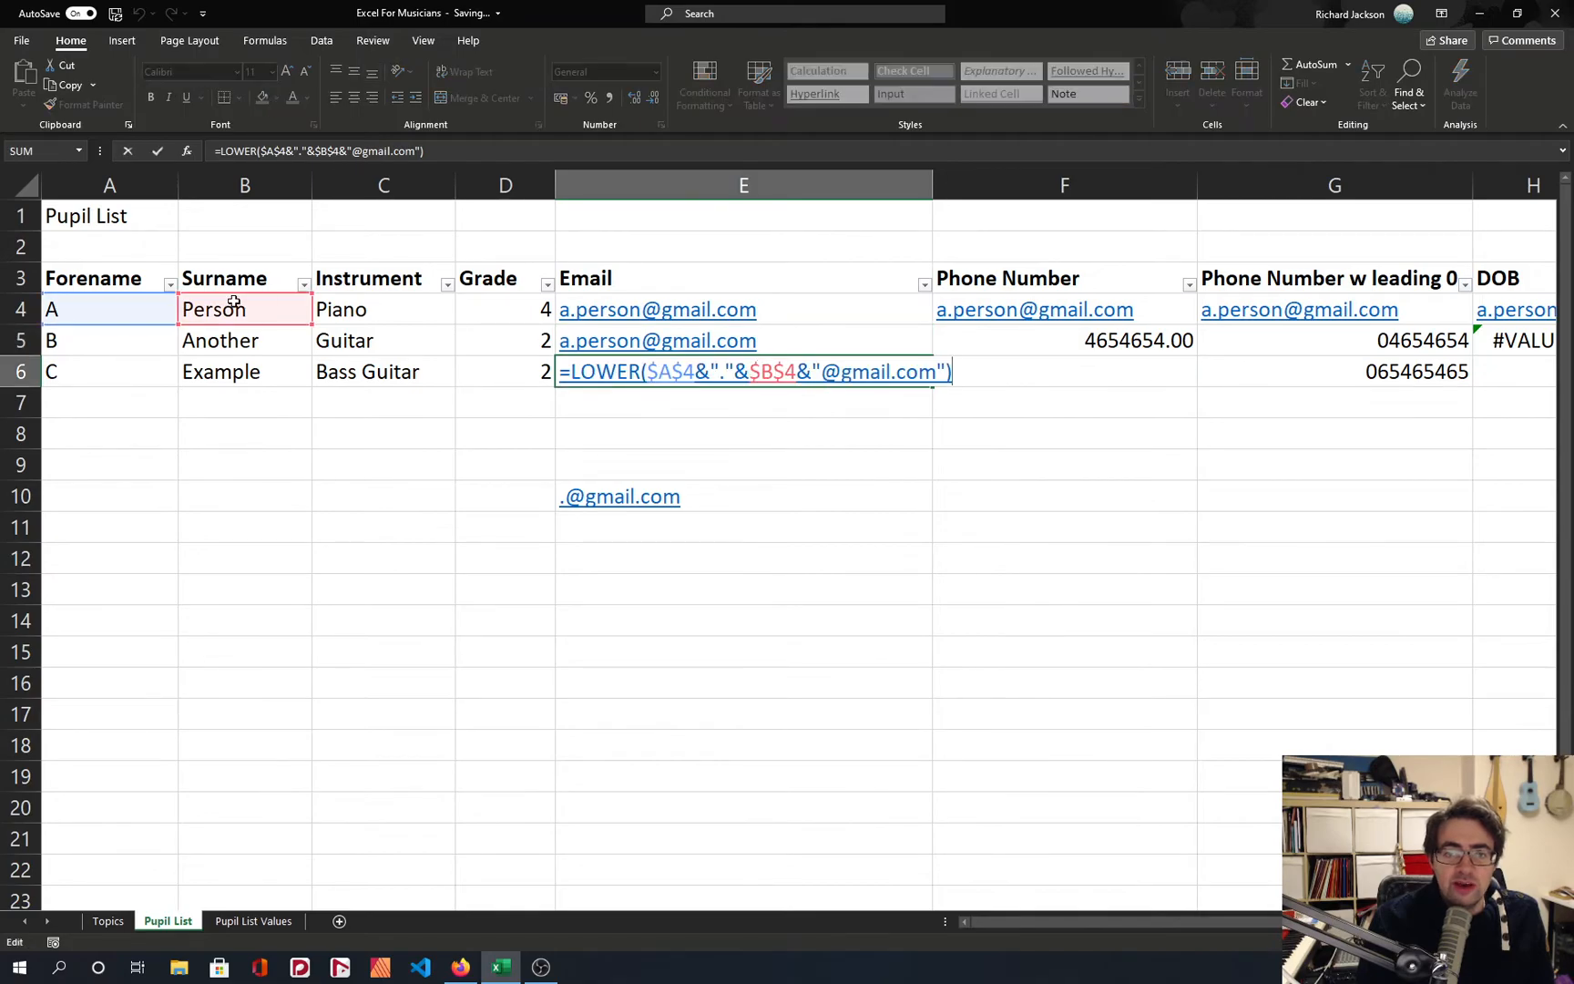
{"action": "key", "text": "Escape"}
{"action": "double_click", "coordinate": [817, 316]}
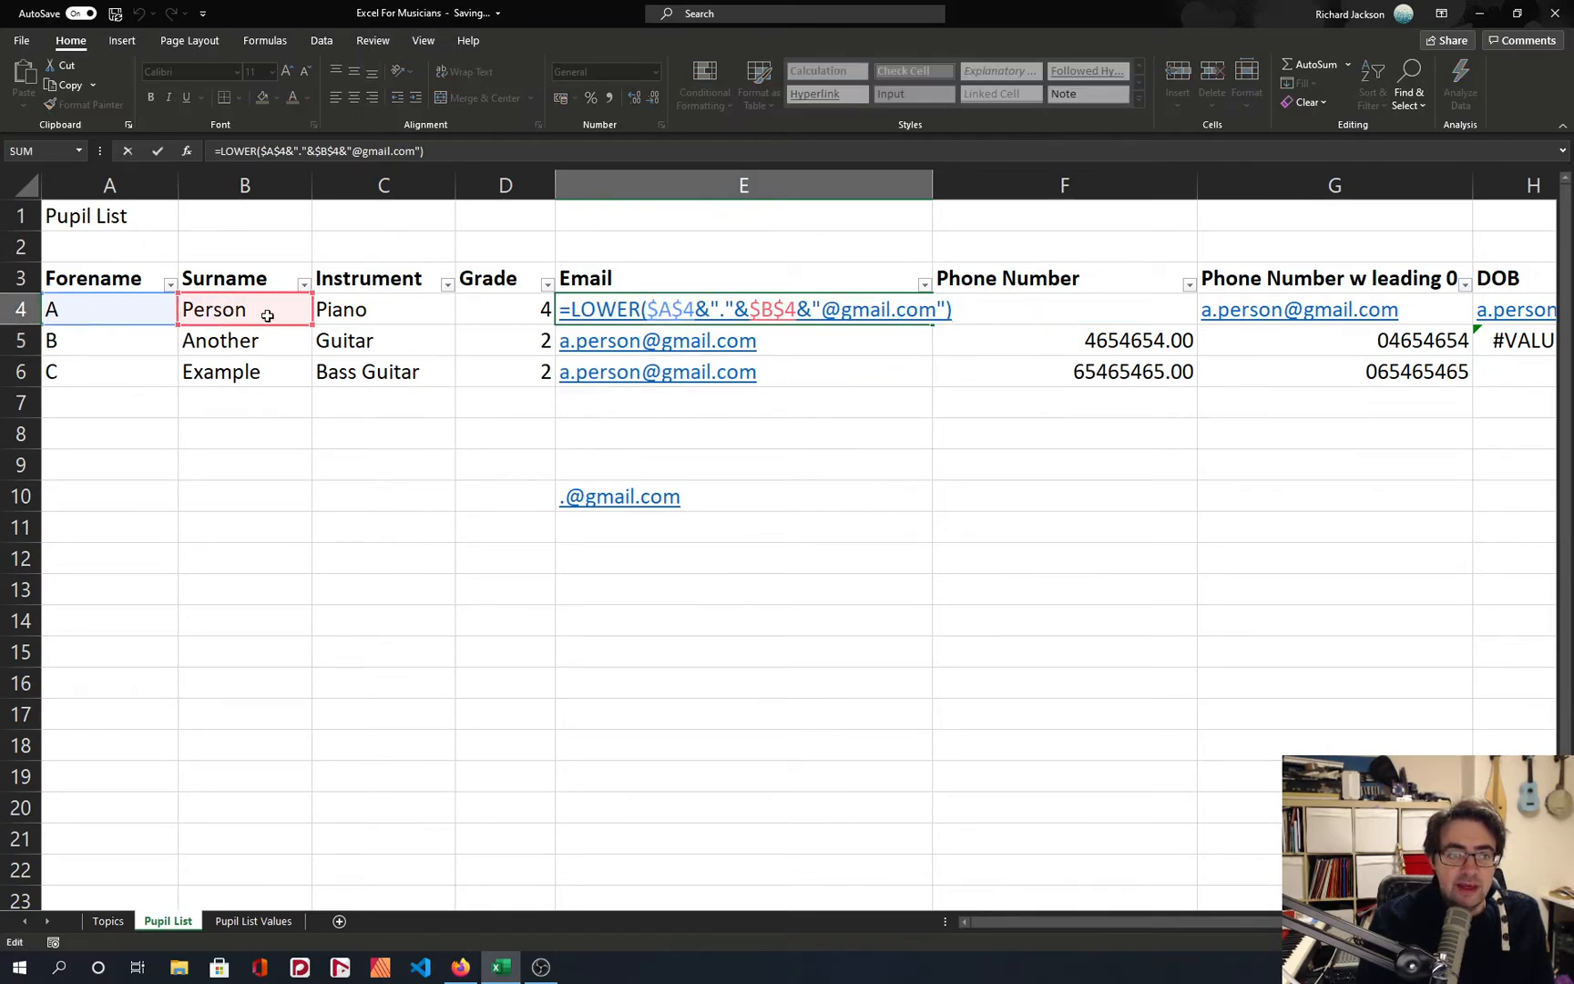
{"action": "key", "text": "Escape"}
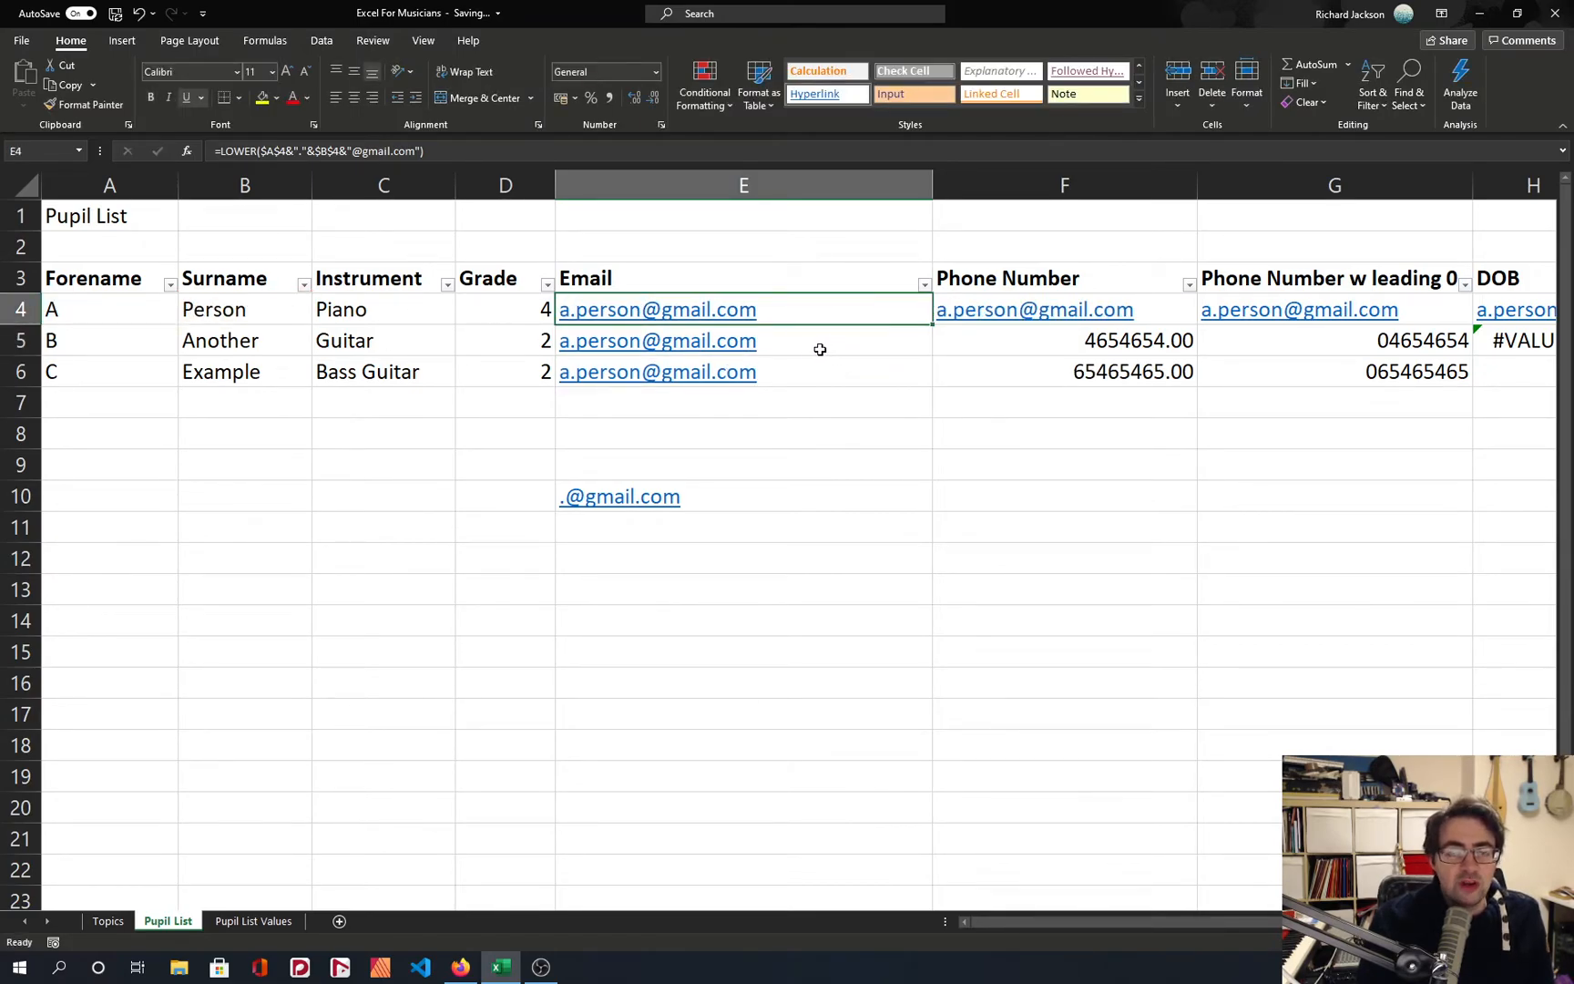
Change both references in the E4 email formula back to the relative references A4 and B4.
{"action": "left_click", "coordinate": [268, 151]}
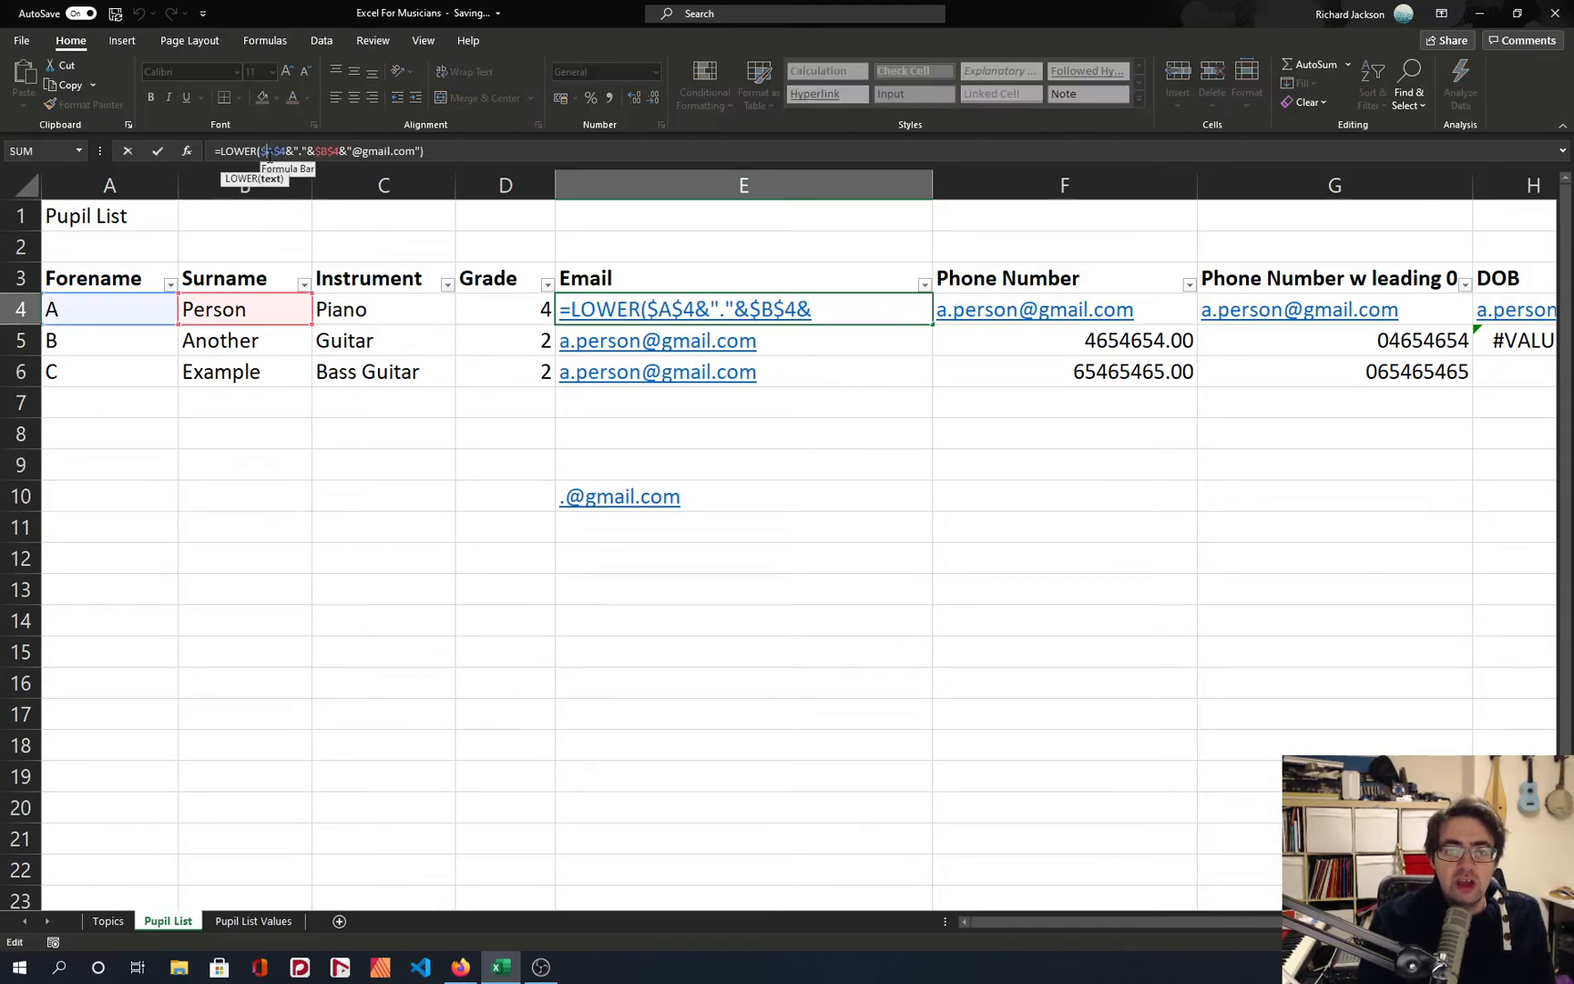
{"action": "key", "text": "F4"}
{"action": "key", "text": "F4"}
{"action": "key", "text": "F4"}
{"action": "key", "text": "F4"}
{"action": "key", "text": "F4"}
{"action": "key", "text": "F4"}
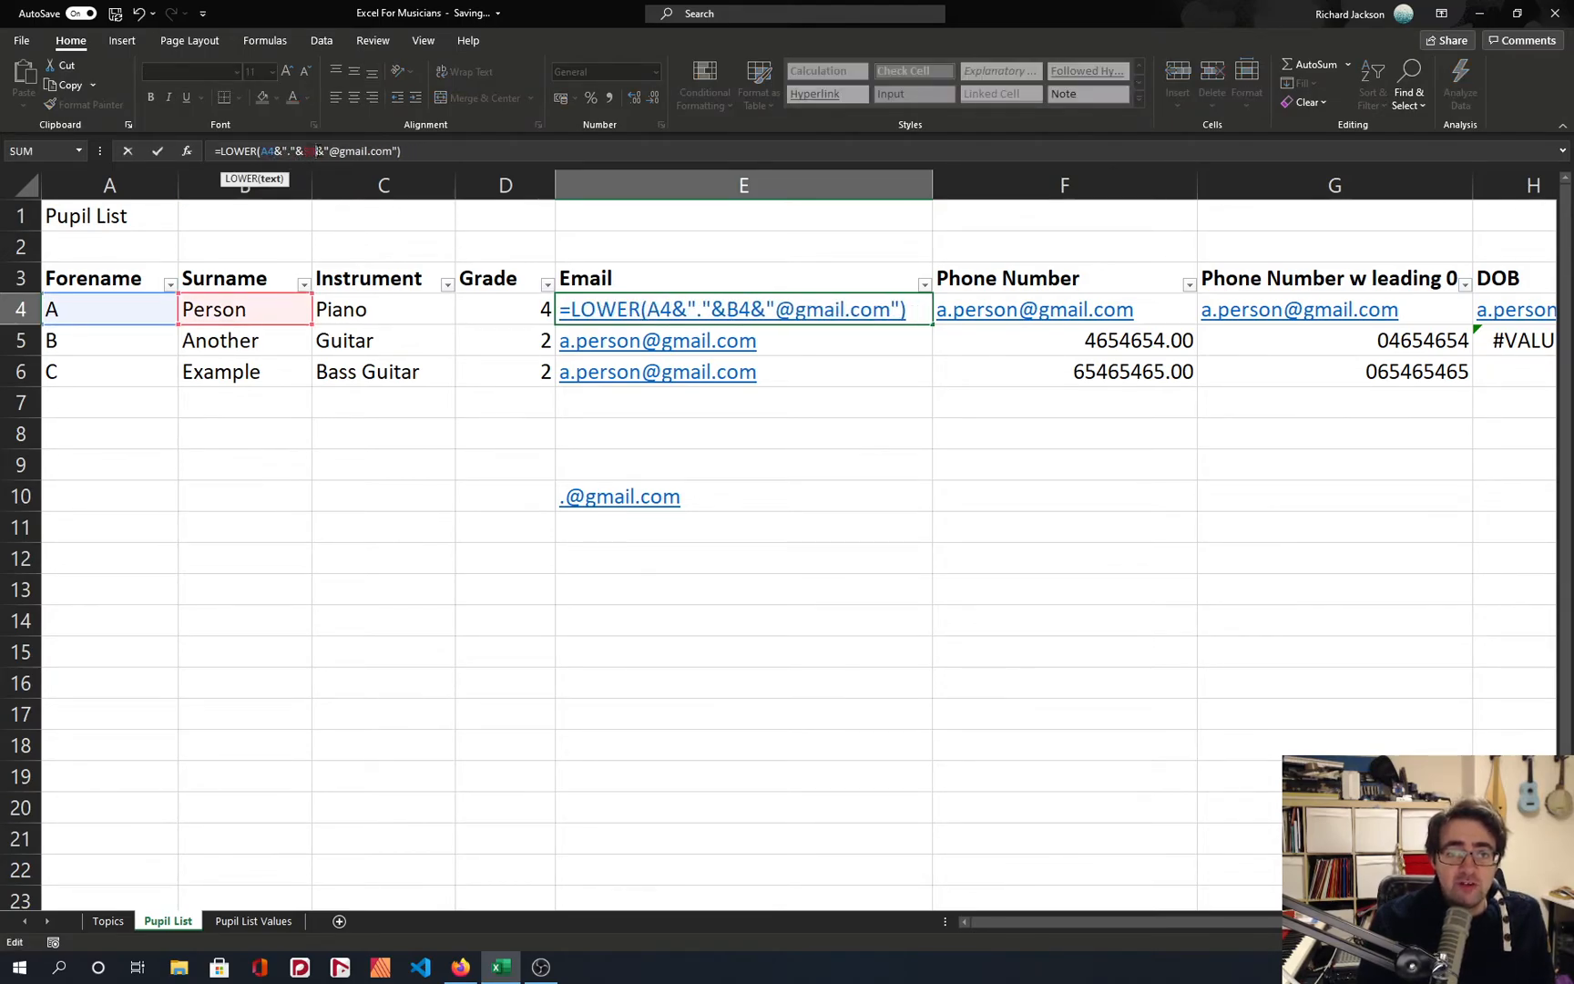
{"action": "key", "text": "Return"}
Copy the relative-reference email formula from E4 down into E5 and E6.
{"action": "left_click", "coordinate": [789, 306]}
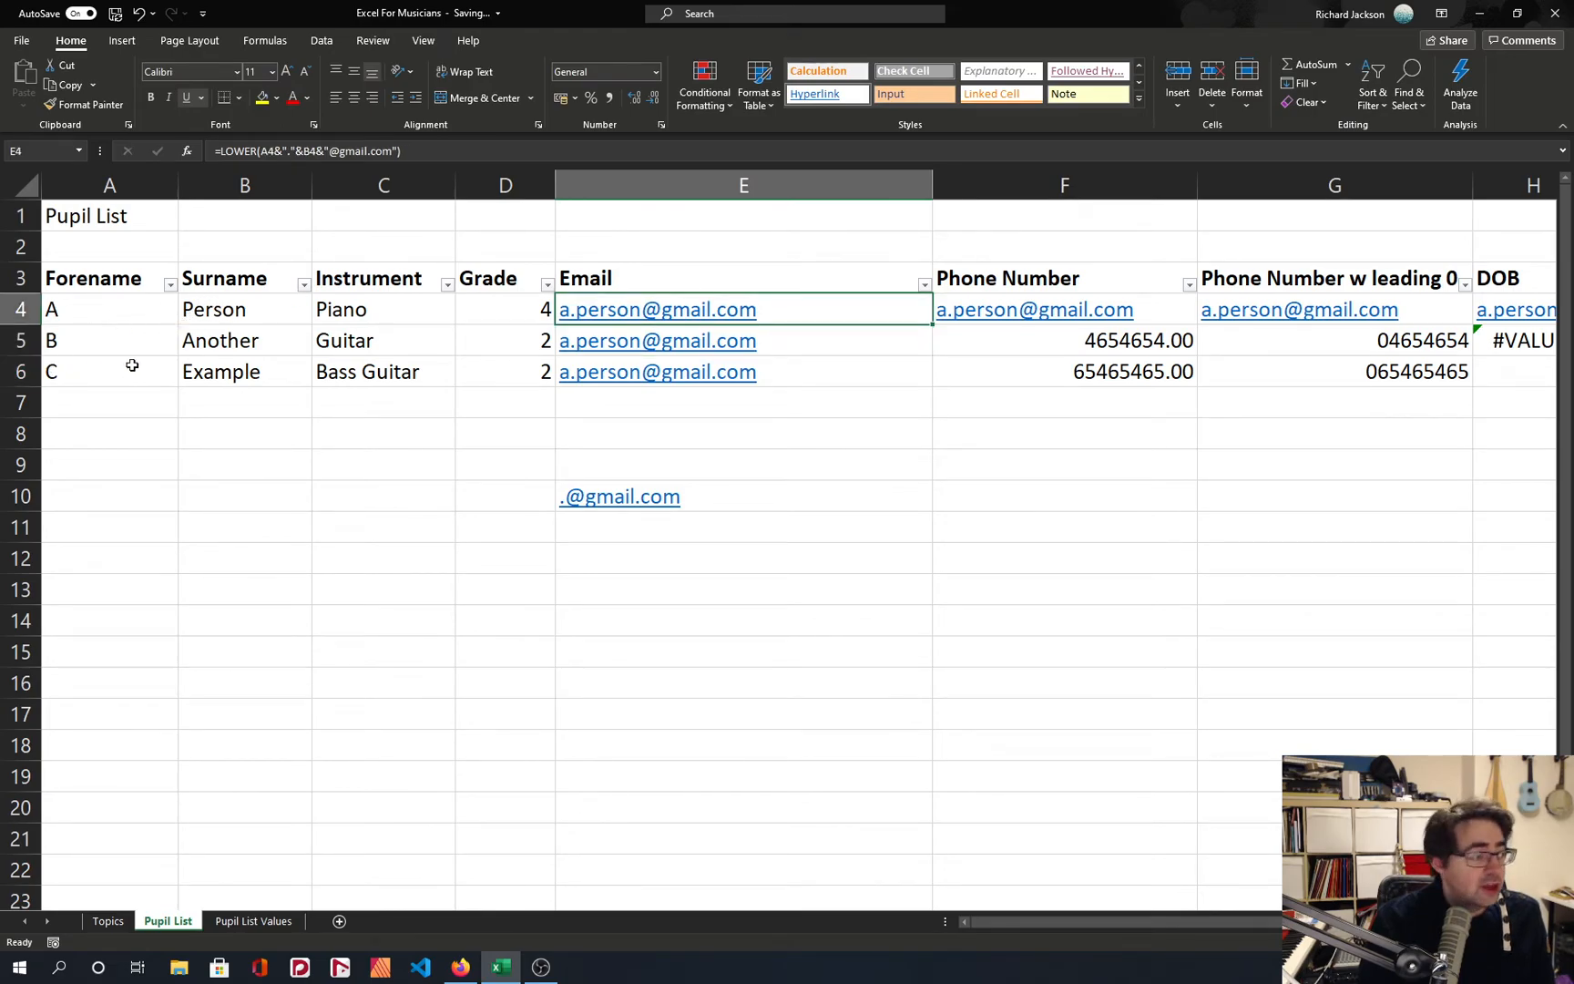
{"action": "key", "text": "ctrl+c"}
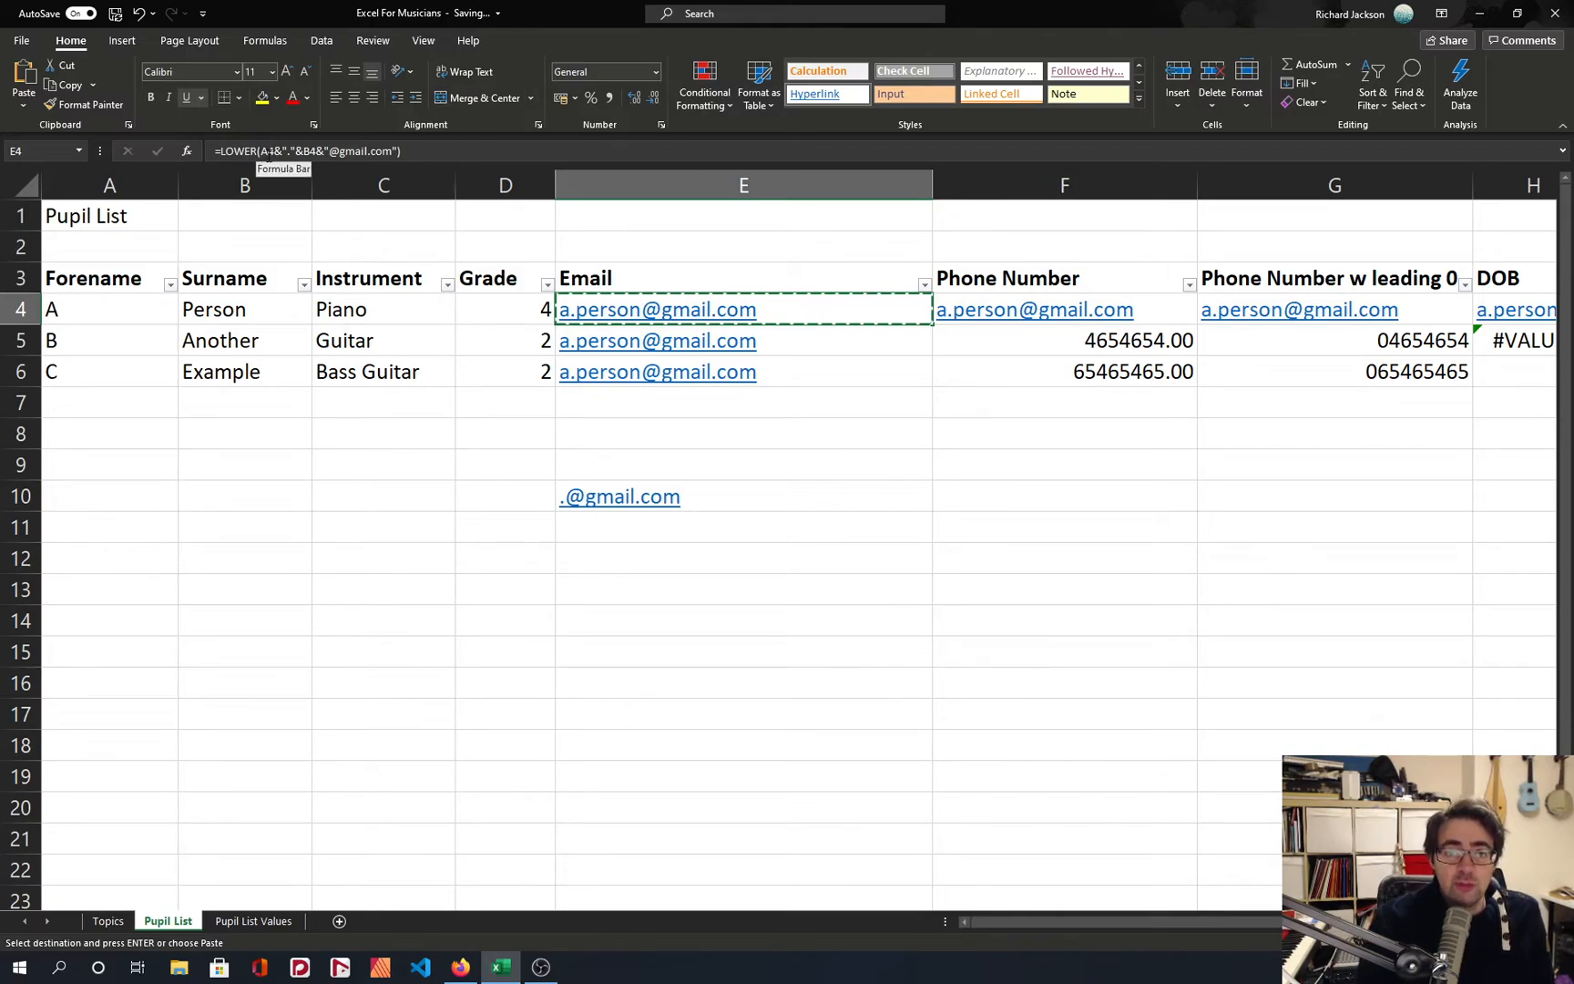
{"action": "key", "text": "ctrl+v"}
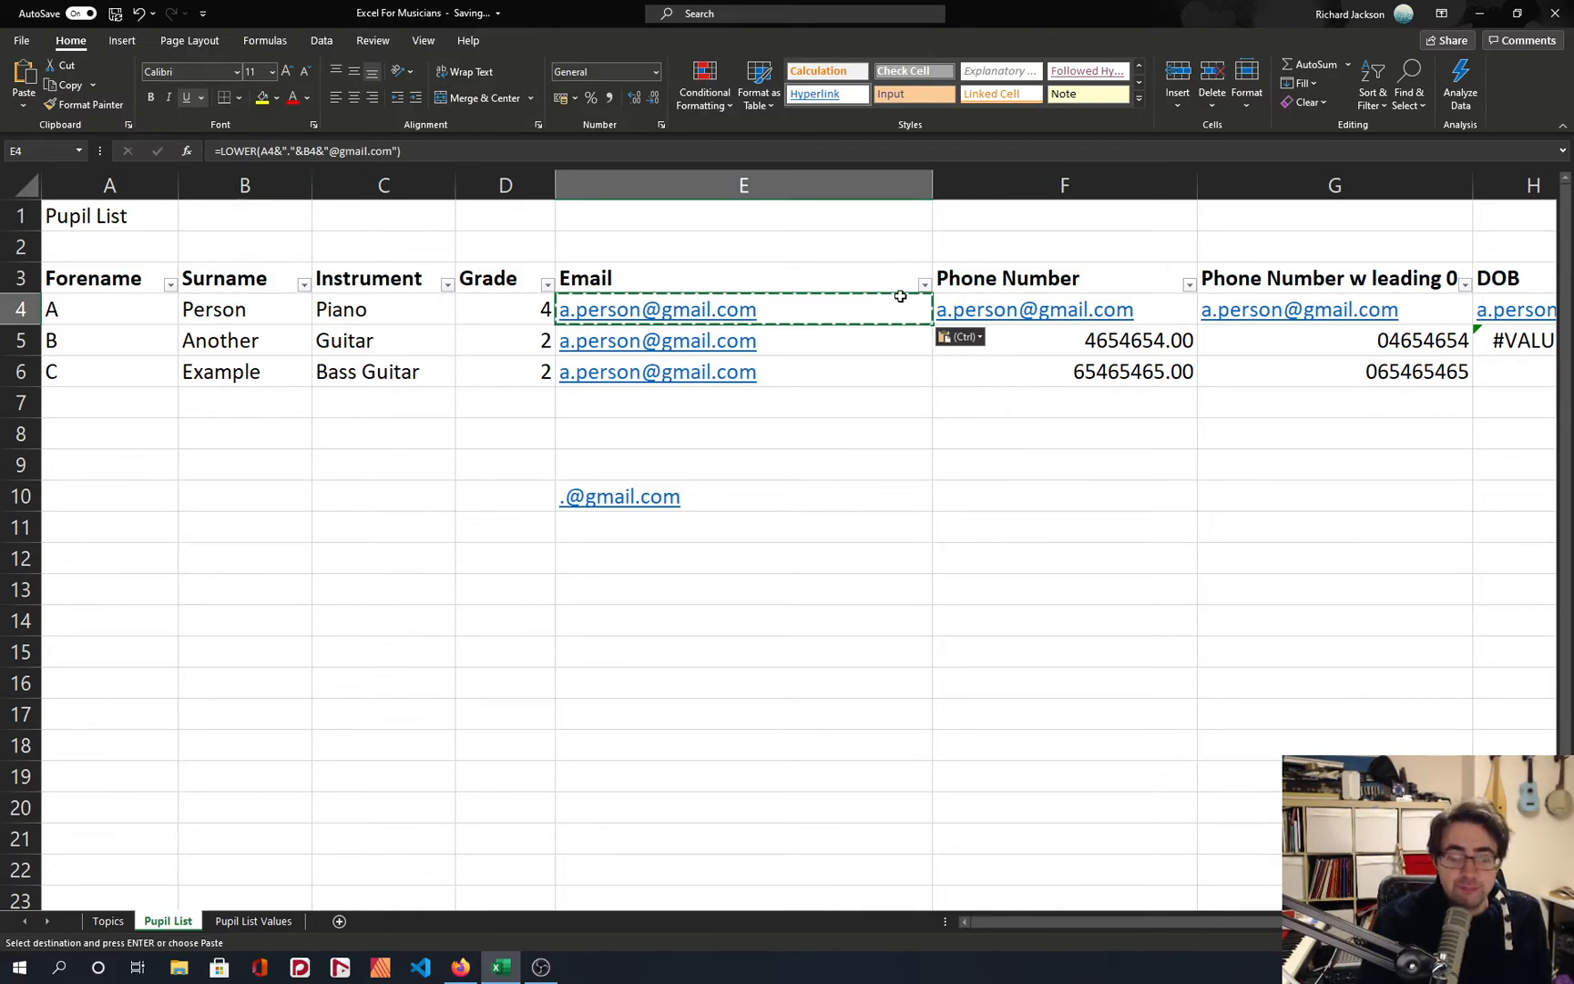
{"action": "key", "text": "ctrl+c"}
{"action": "key", "text": "Down"}
{"action": "key", "text": "ctrl+v"}
{"action": "key", "text": "Down"}
{"action": "key", "text": "ctrl+v"}
{"action": "key", "text": "Up"}
{"action": "key", "text": "Up"}
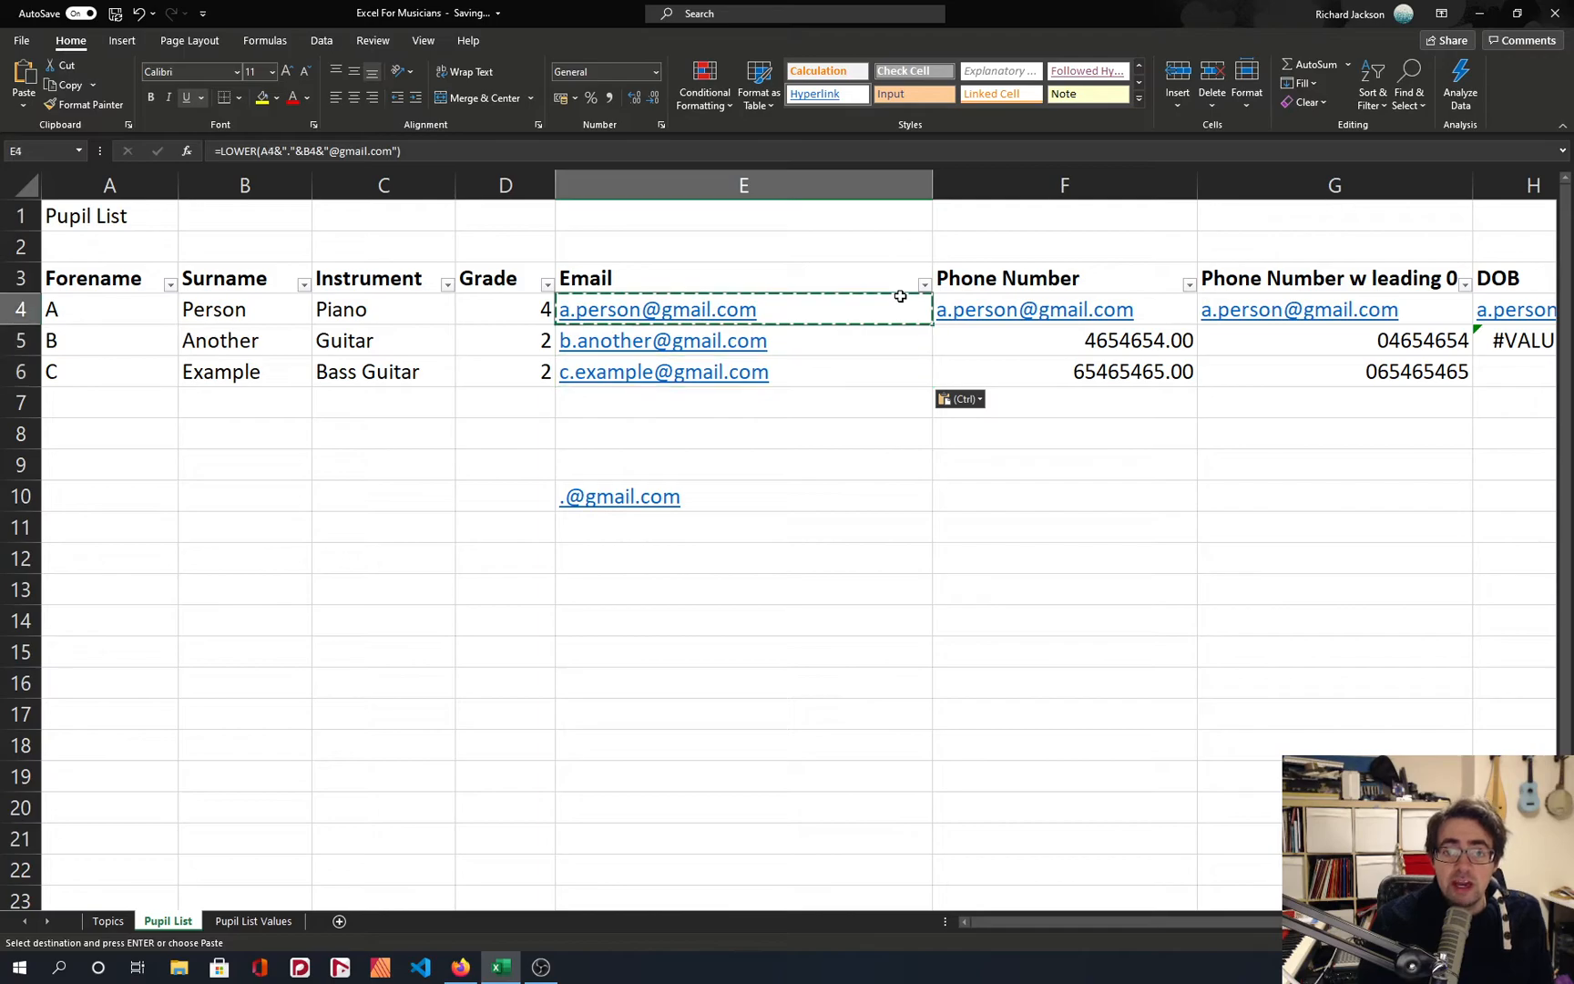
{"action": "key", "text": "Escape"}
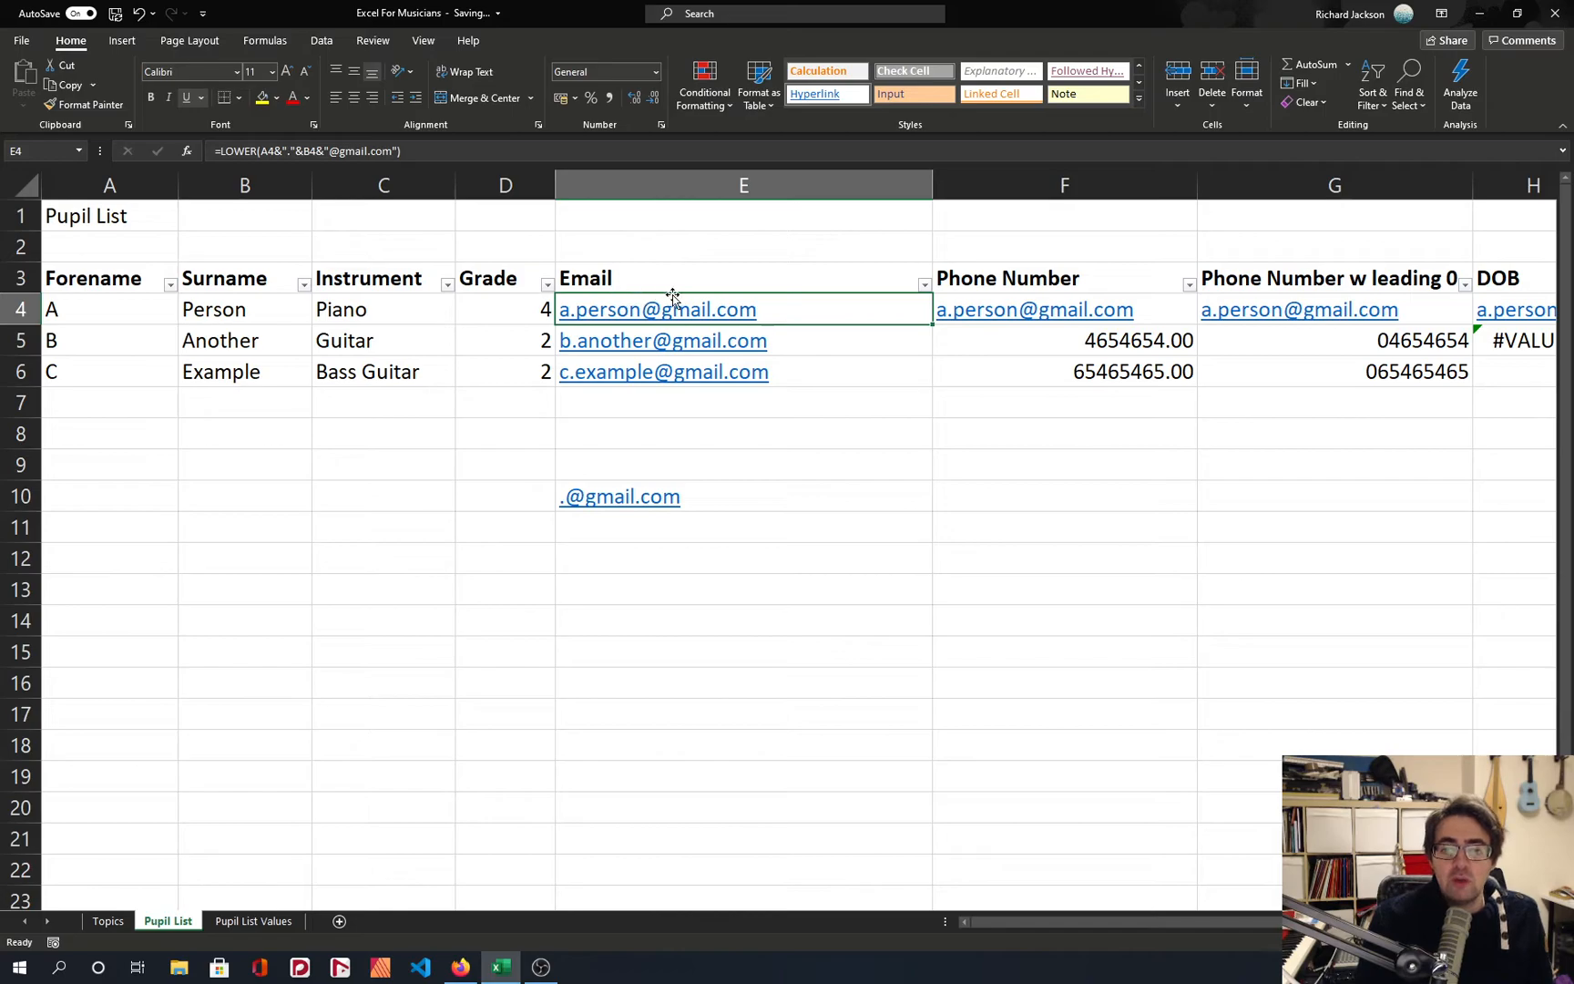
Try moving the E4 email cell onto F4, and undo the move.
{"action": "left_click_drag", "start_coordinate": [789, 296], "coordinate": [1002, 310]}
{"action": "left_click", "coordinate": [760, 529]}
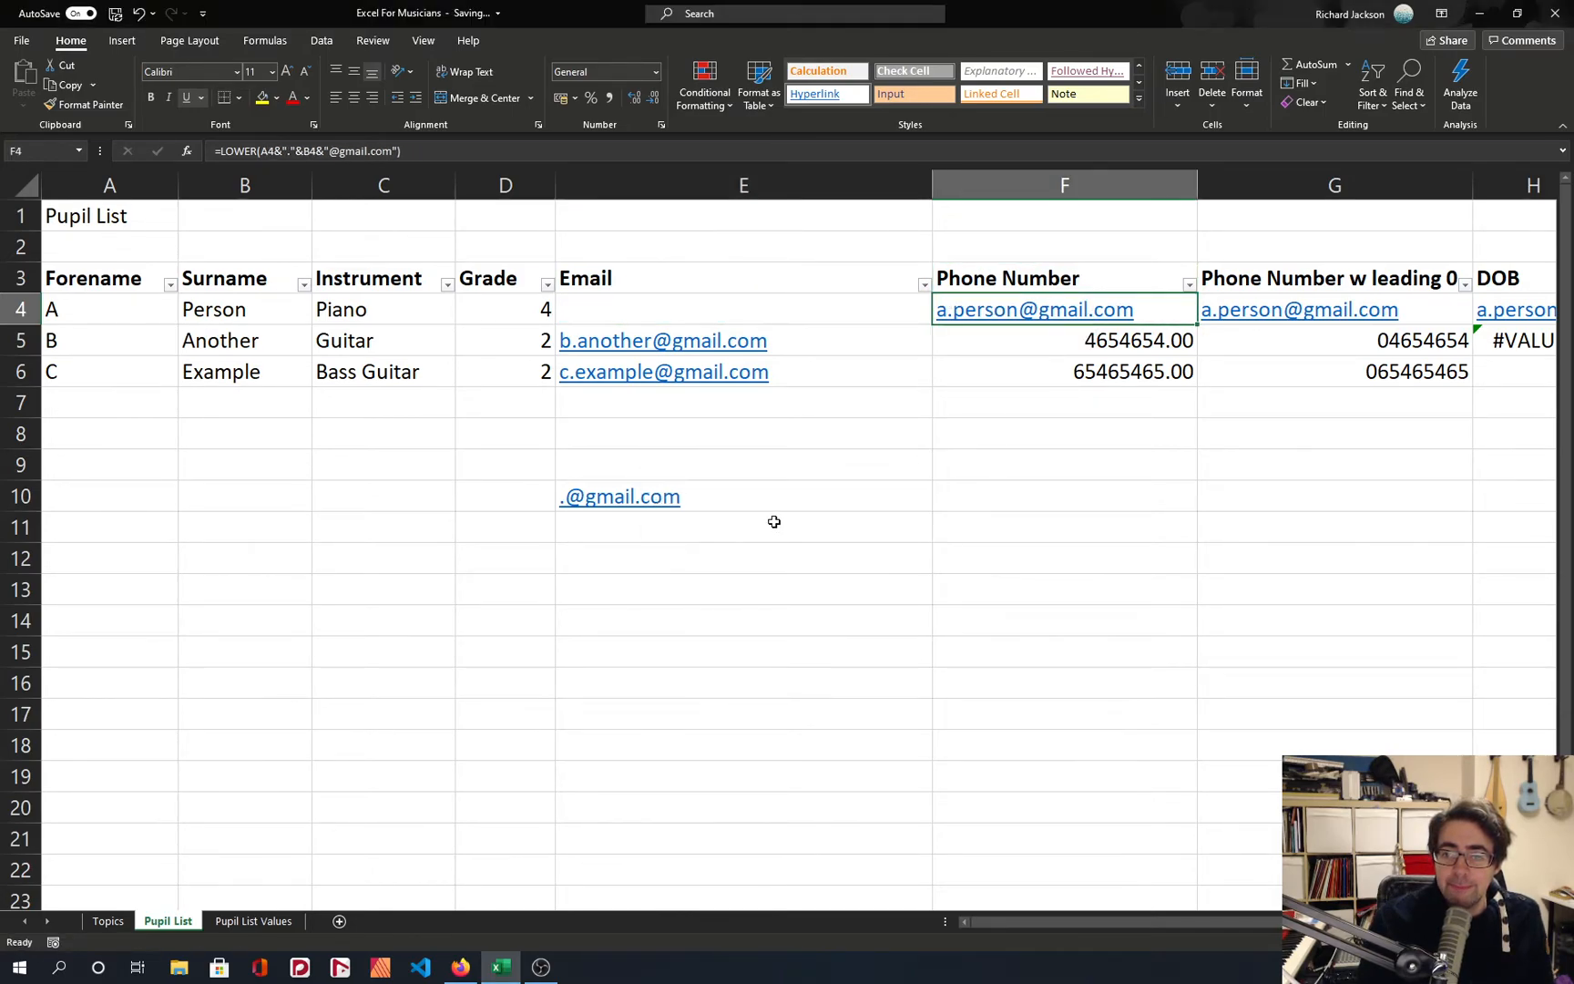
{"action": "key", "text": "ctrl+z"}
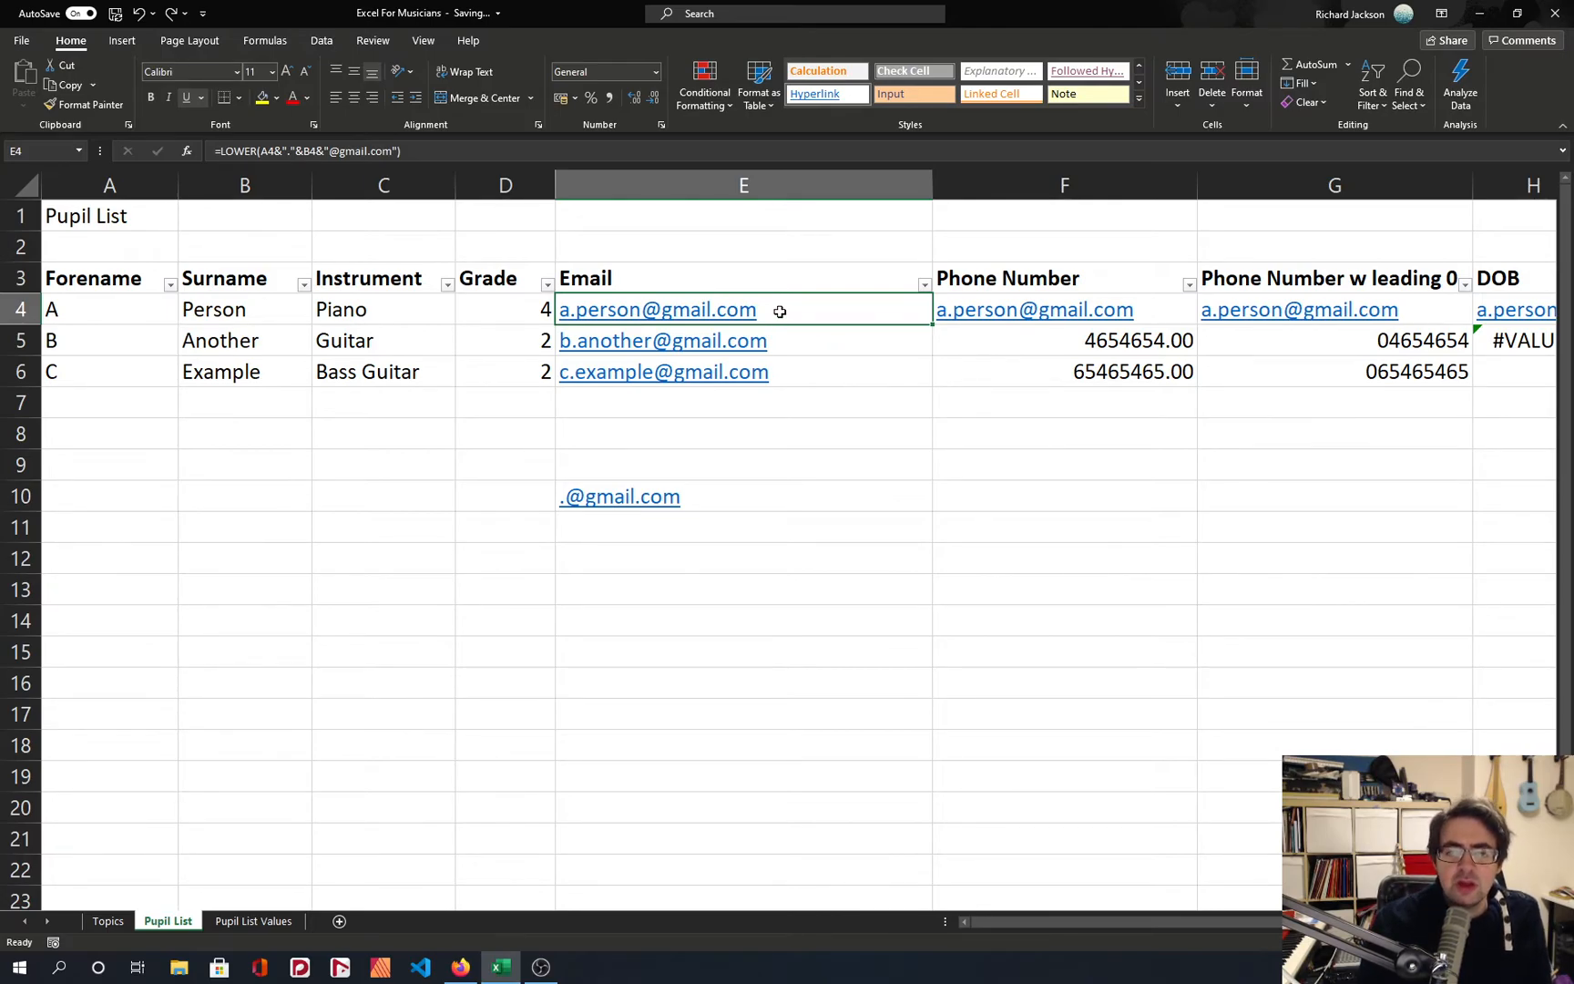
Copy the relative-reference email formula from E4 across row 4 into F4, G4 and H4.
{"action": "key", "text": "ctrl+c"}
{"action": "key", "text": "Right"}
{"action": "key", "text": "ctrl+v"}
{"action": "key", "text": "Right"}
{"action": "key", "text": "ctrl+v"}
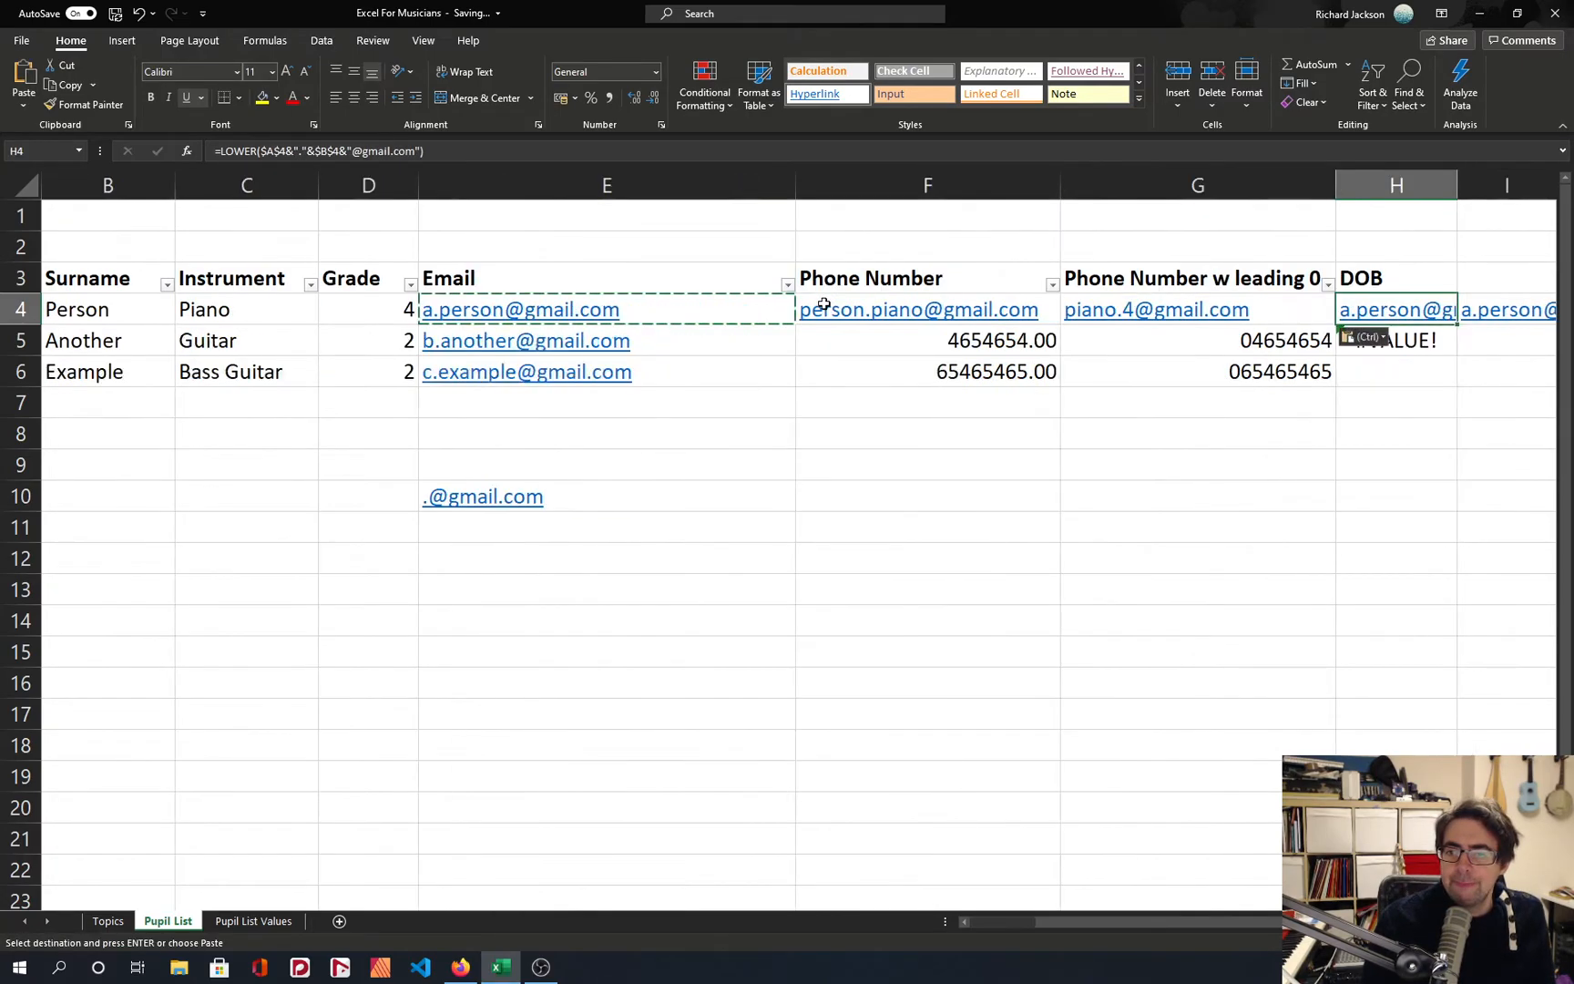
{"action": "key", "text": "Right"}
{"action": "key", "text": "ctrl+v"}
Compare the copied email formulas along row 4 with the forename, surname, instrument and grade cells they draw on.
{"action": "key", "text": "Right"}
{"action": "key", "text": "ctrl+v"}
{"action": "key", "text": "Left"}
{"action": "key", "text": "Left"}
{"action": "key", "text": "Left"}
{"action": "key", "text": "Left"}
{"action": "key", "text": "Right"}
{"action": "key", "text": "Right"}
{"action": "key", "text": "Right"}
{"action": "key", "text": "Right"}
{"action": "key", "text": "Left"}
{"action": "key", "text": "Left"}
{"action": "key", "text": "Left"}
{"action": "key", "text": "Left"}
{"action": "key", "text": "Right"}
{"action": "key", "text": "Right"}
{"action": "key", "text": "Right"}
{"action": "key", "text": "Left"}
{"action": "key", "text": "Left"}
{"action": "key", "text": "Left"}
{"action": "key", "text": "Left"}
{"action": "key", "text": "Left"}
{"action": "key", "text": "Left"}
{"action": "key", "text": "Left"}
Edit the email formula in E4 to use the mixed references $A4 and $B4, locking only the columns.
{"action": "key", "text": "Right"}
{"action": "key", "text": "Right"}
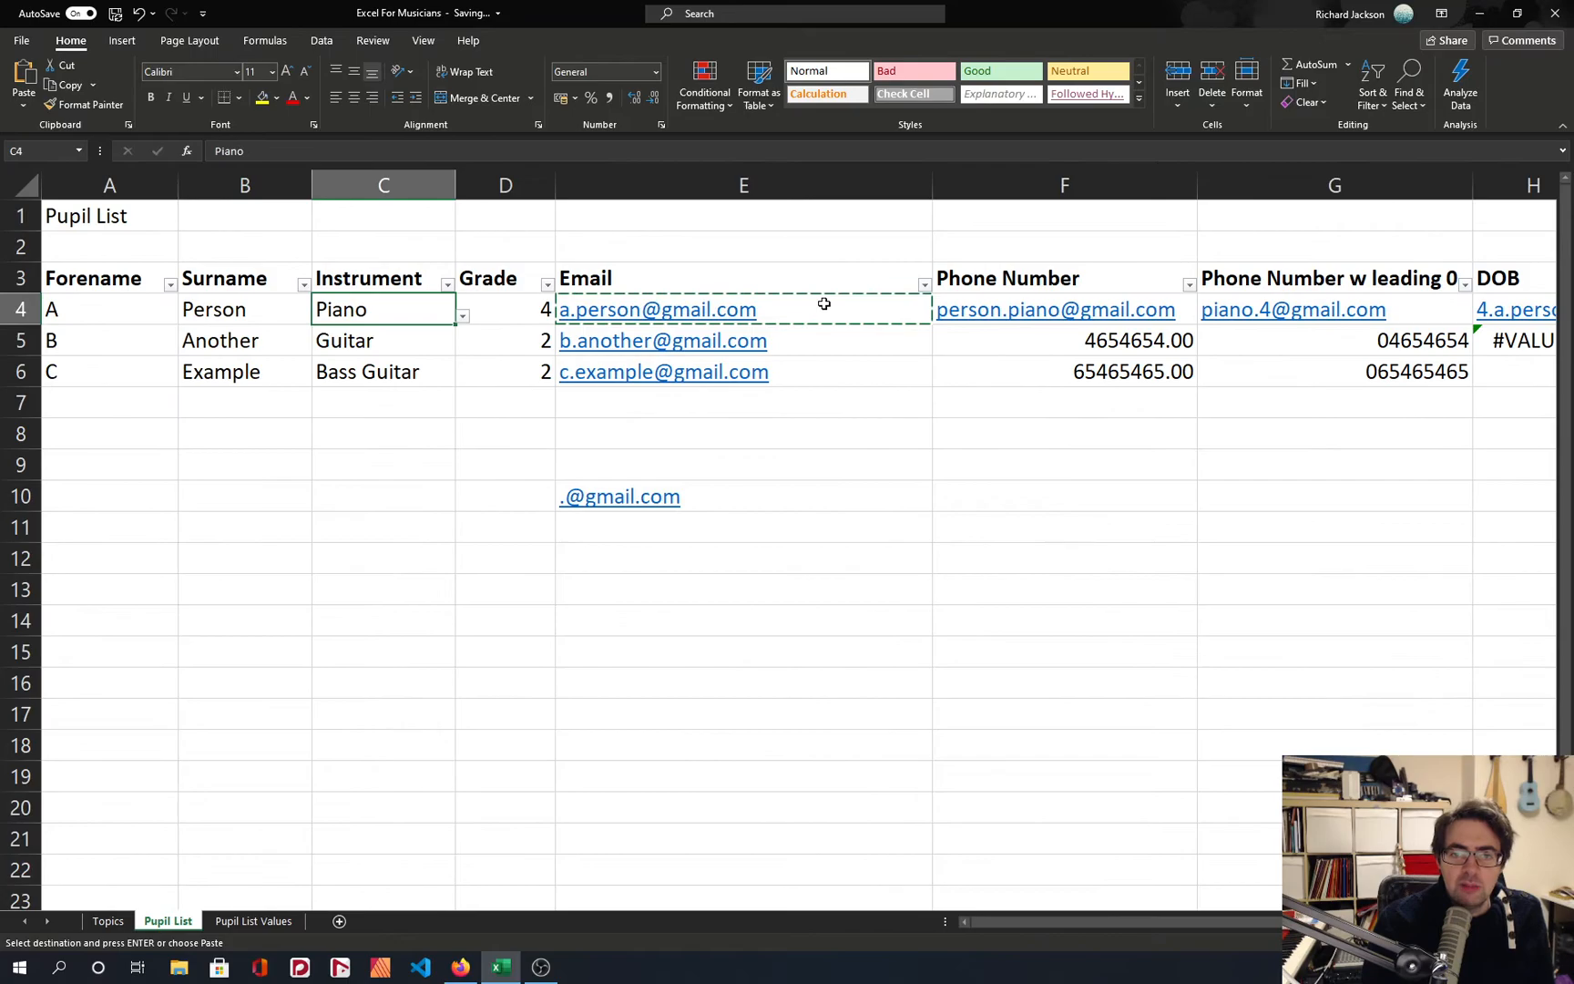
{"action": "key", "text": "Right"}
{"action": "key", "text": "Right"}
{"action": "left_click", "coordinate": [261, 152]}
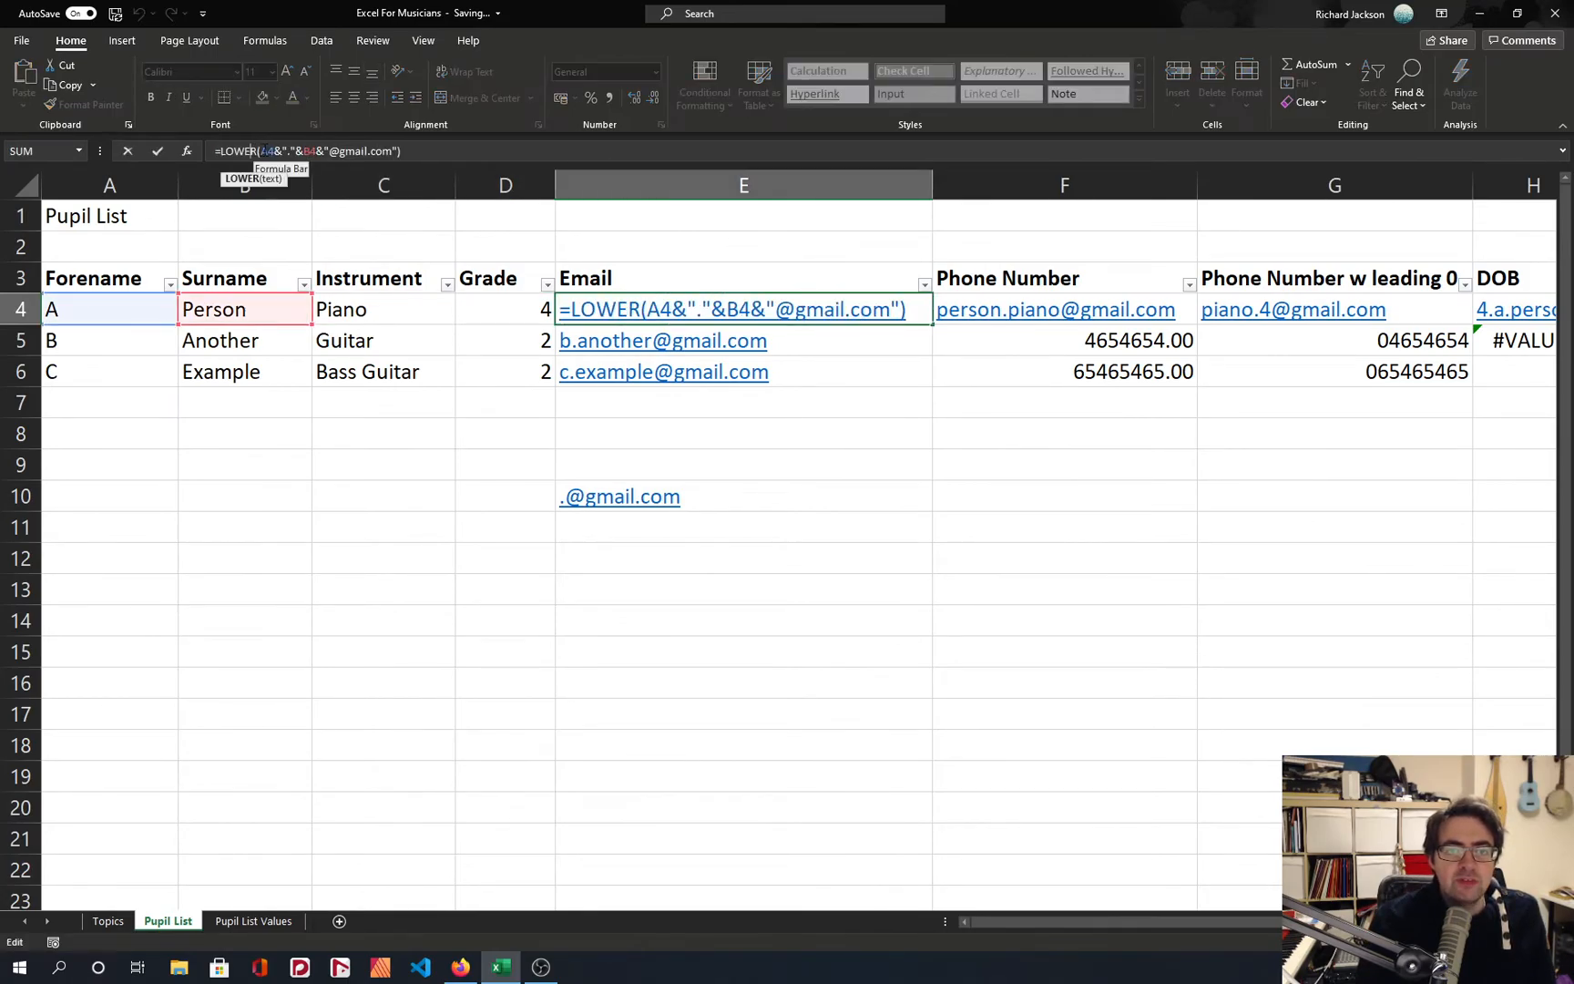
{"action": "type", "text": "$"}
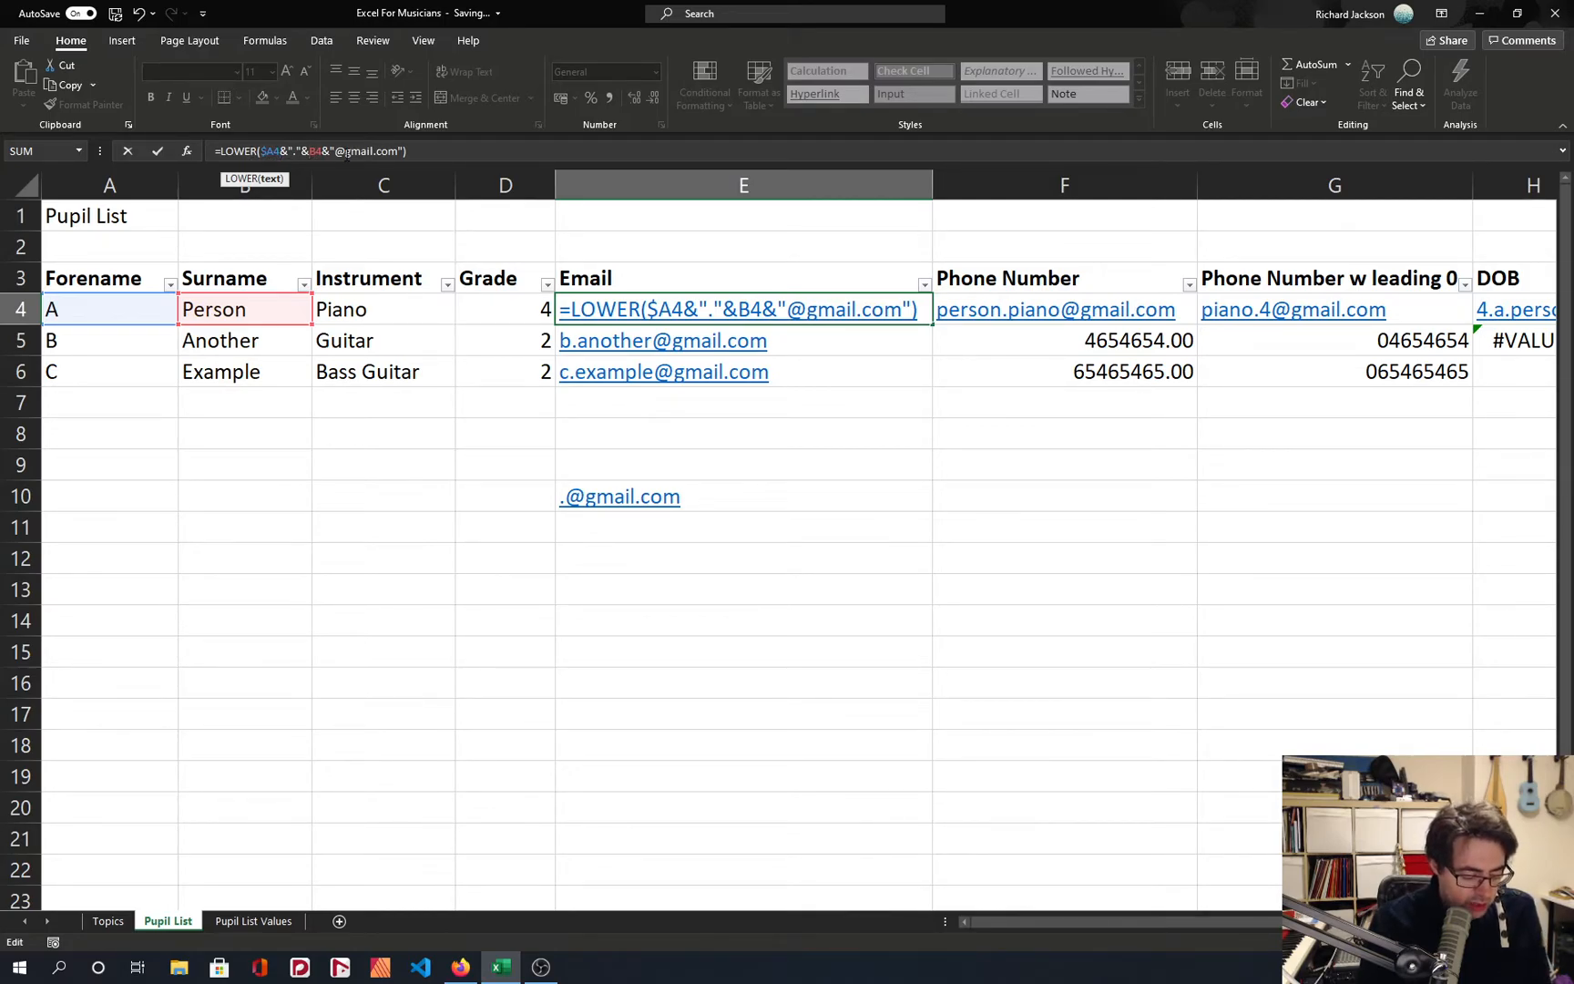
{"action": "type", "text": "$"}
{"action": "key", "text": "Return"}
{"action": "key", "text": "Up"}
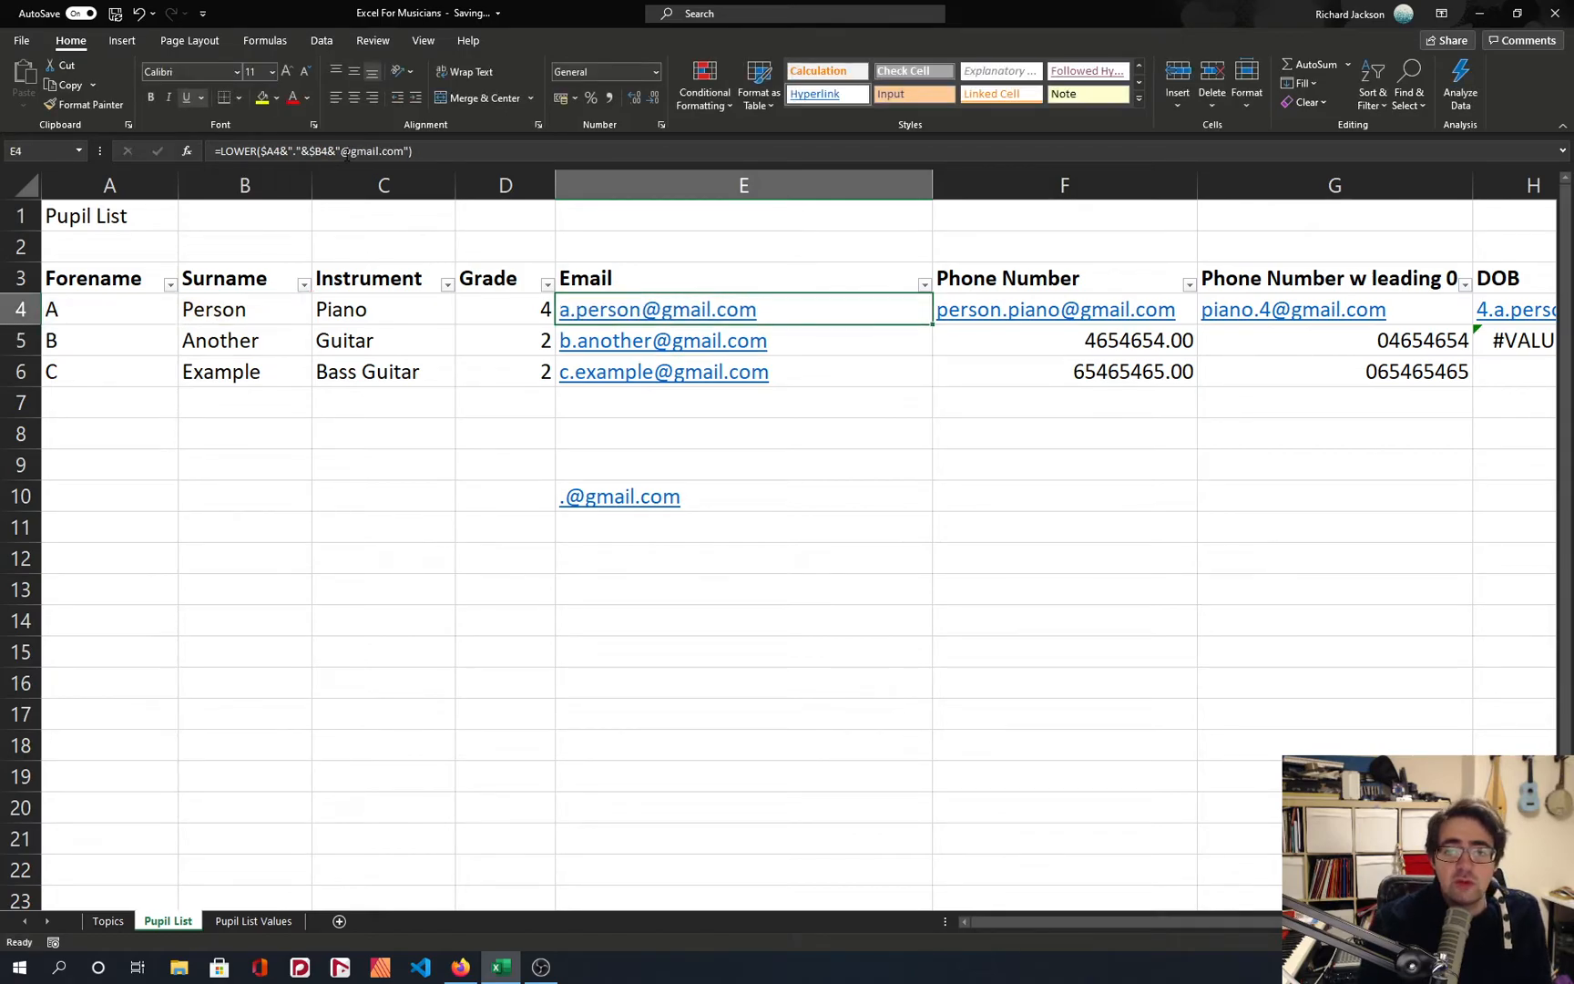
Copy the column-locked email formula from E4 into E6.
{"action": "key", "text": "ctrl+c"}
{"action": "key", "text": "Down"}
{"action": "key", "text": "Down"}
{"action": "key", "text": "ctrl+v"}
Copy the email formulas in E4:E6 into column F, placing them from F6 and again from F4.
{"action": "key", "text": "shift+Up"}
{"action": "key", "text": "shift+Up"}
{"action": "key", "text": "ctrl+c"}
{"action": "key", "text": "Right"}
{"action": "key", "text": "ctrl+v"}
{"action": "key", "text": "Up"}
{"action": "key", "text": "Up"}
{"action": "key", "text": "ctrl+v"}
Paste the copied email formulas across rows 4 to 6 into columns G through M.
{"action": "key", "text": "ctrl"}
{"action": "key", "text": "Escape"}
{"action": "key", "text": "Right"}
{"action": "key", "text": "ctrl+v"}
{"action": "key", "text": "Right"}
{"action": "key", "text": "ctrl+v"}
{"action": "key", "text": "Right"}
{"action": "key", "text": "ctrl+v"}
{"action": "key", "text": "Right"}
{"action": "key", "text": "Right"}
{"action": "key", "text": "ctrl+v"}
{"action": "key", "text": "Right"}
{"action": "key", "text": "ctrl+v"}
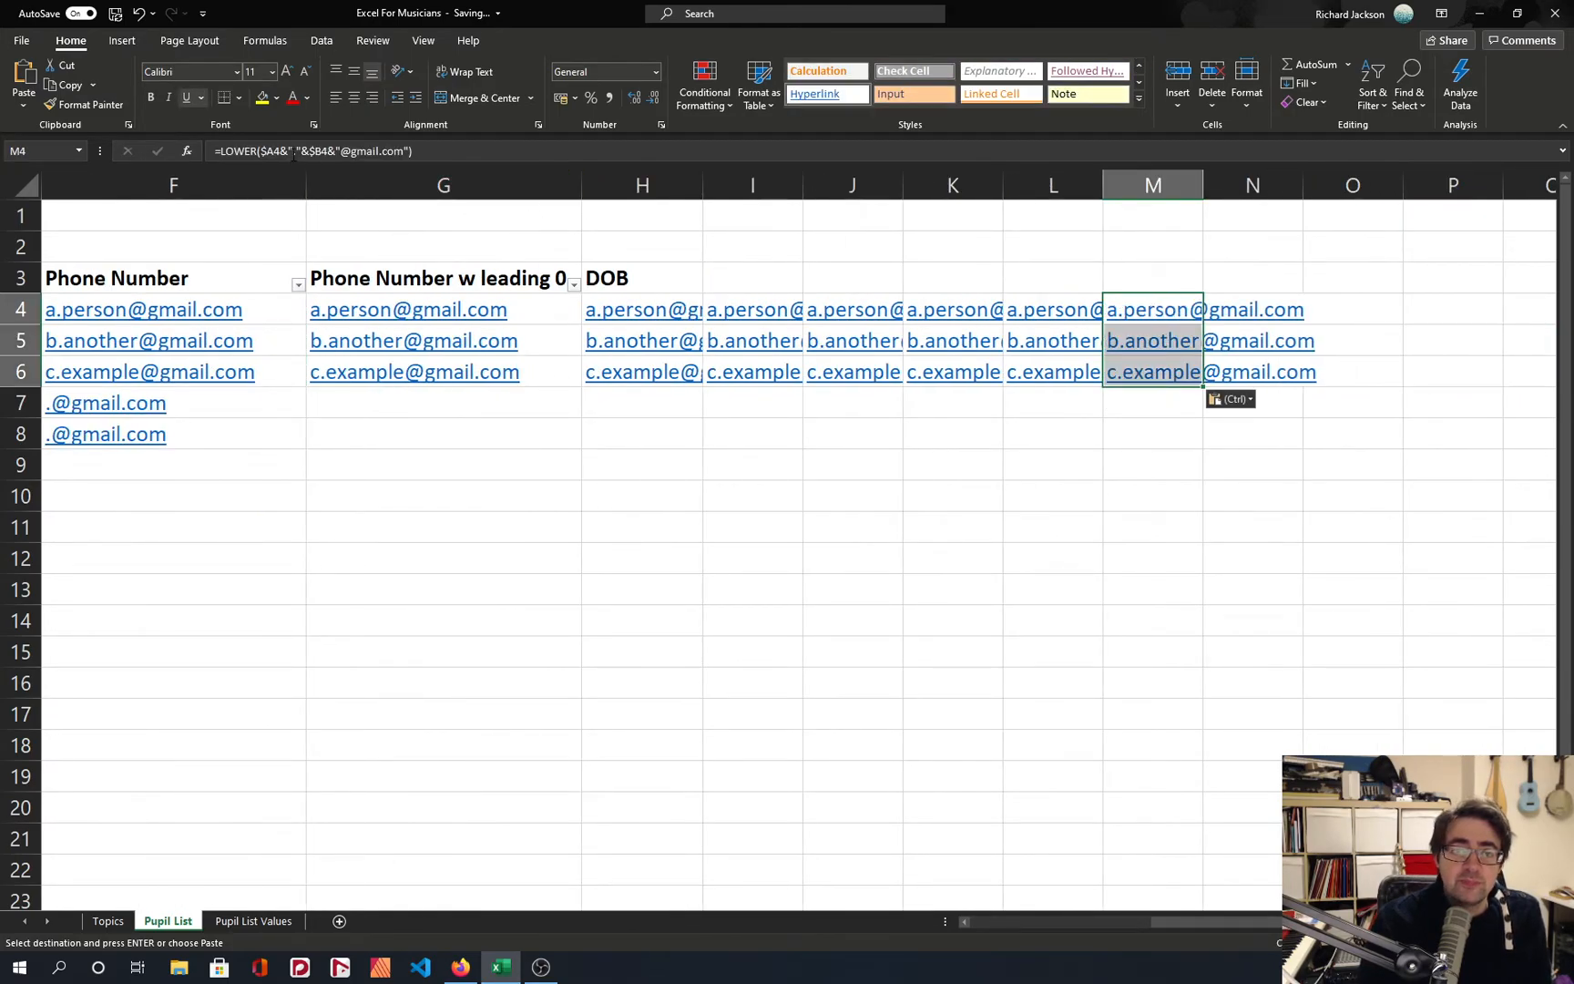
Inspect the references in M4's copied formula, and try to clear the range H4:N9.
{"action": "left_click", "coordinate": [273, 152]}
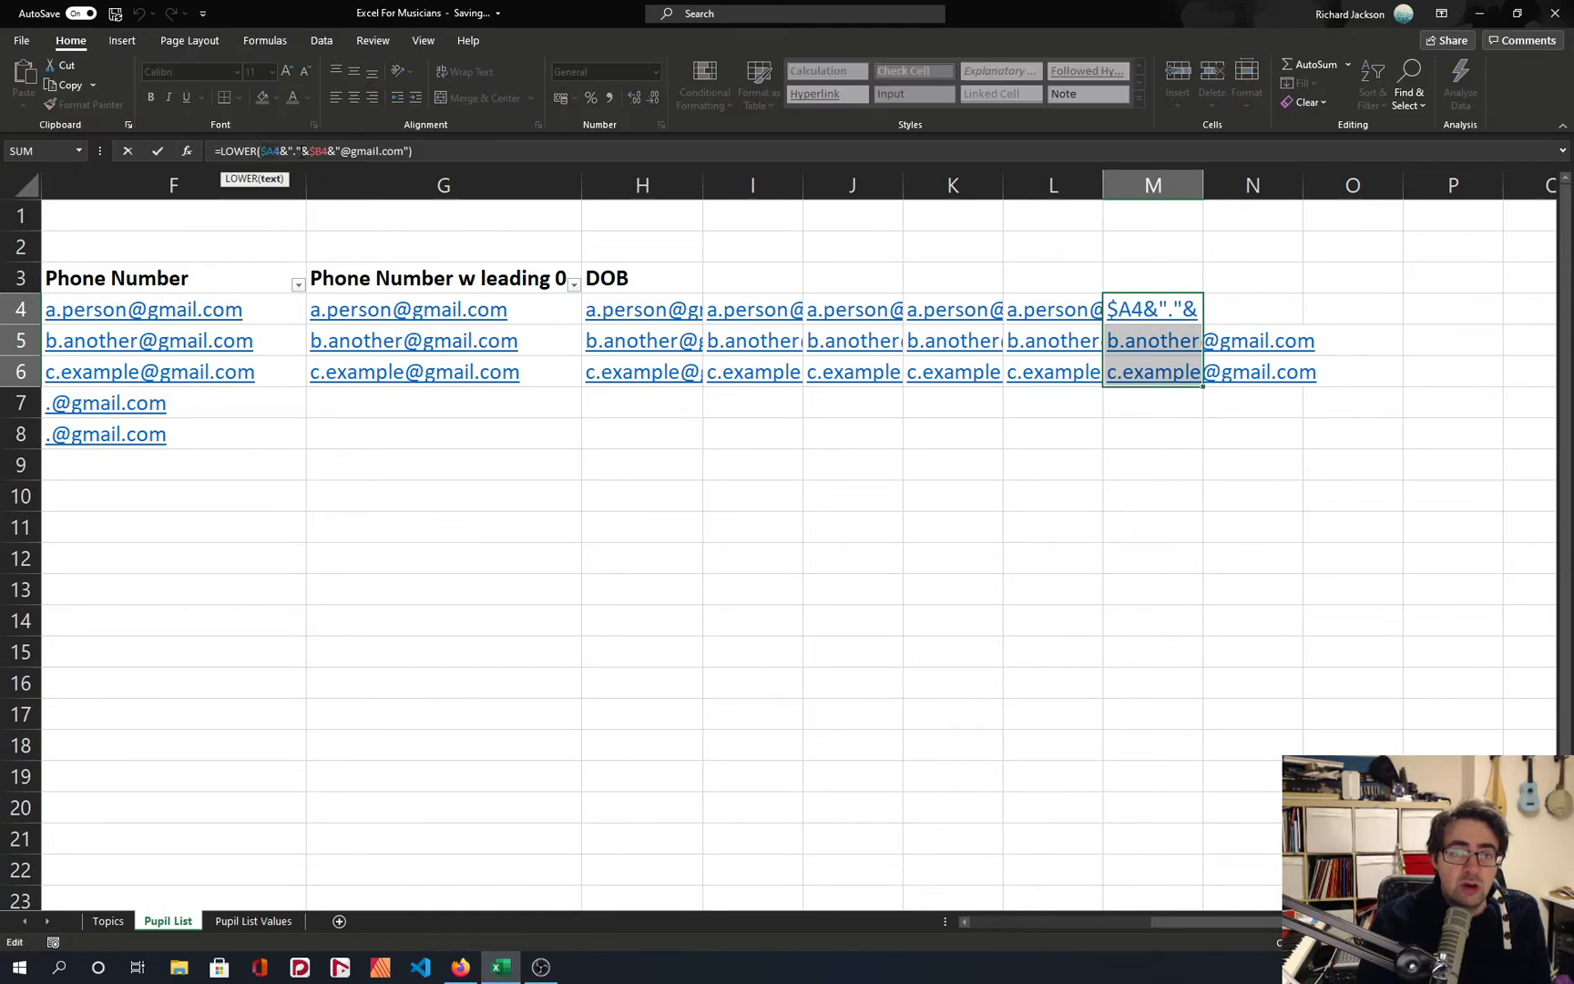
{"action": "left_click", "coordinate": [1163, 521]}
{"action": "left_click_drag", "start_coordinate": [1275, 463], "coordinate": [679, 296]}
{"action": "key", "text": "BackSpace"}
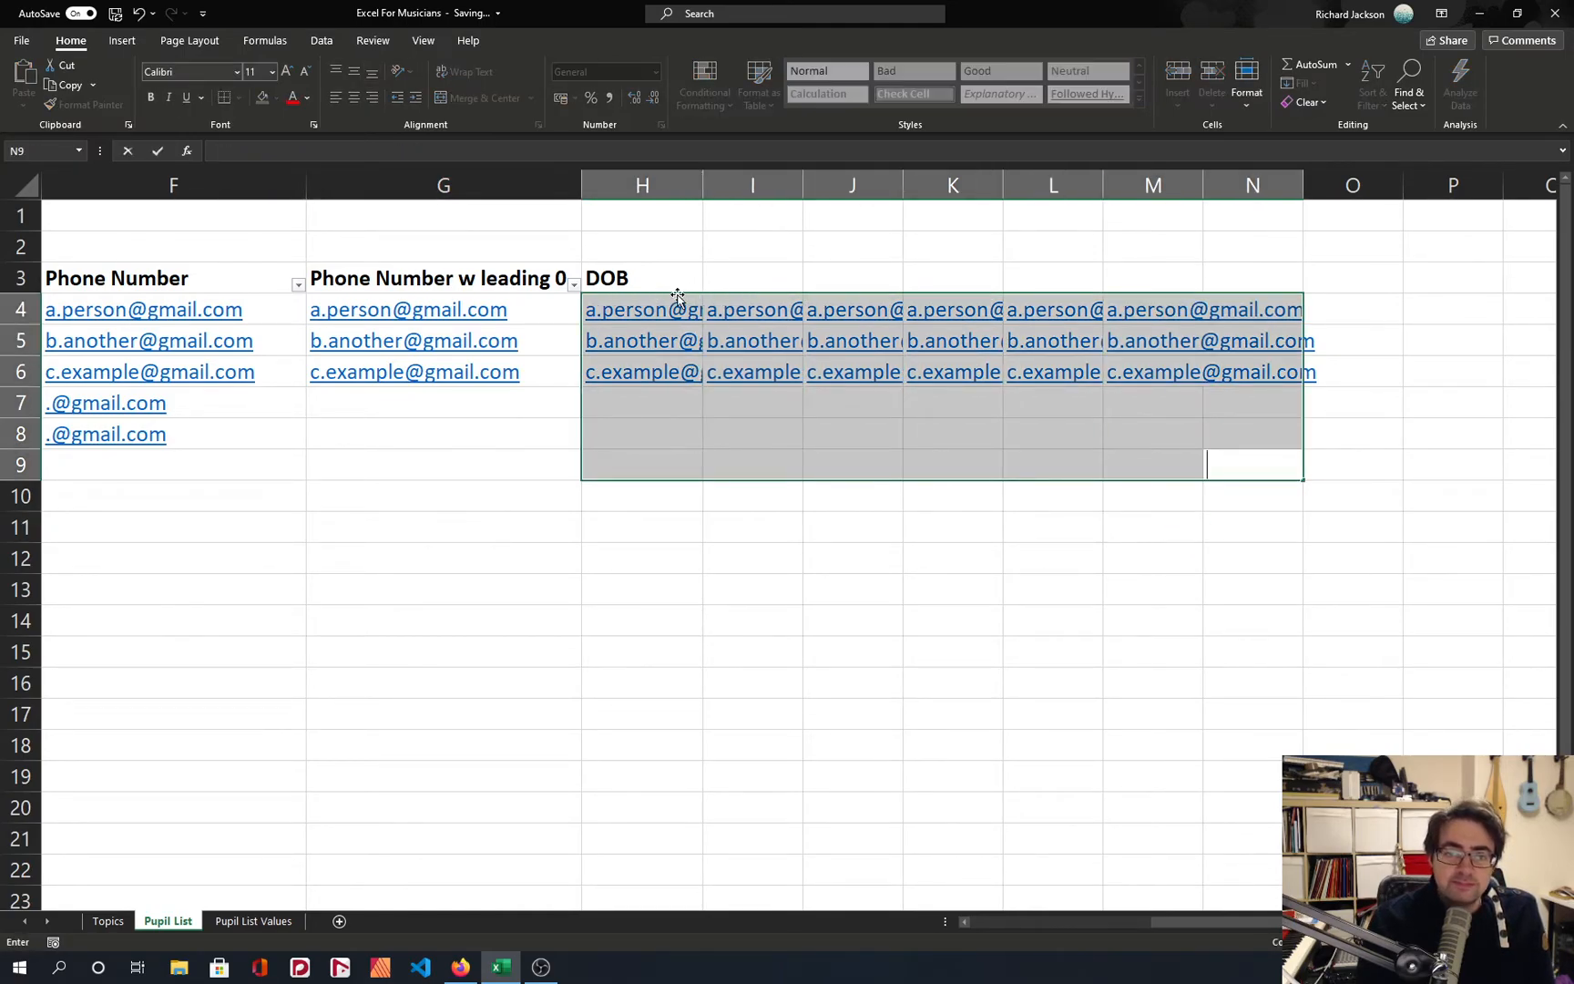
{"action": "left_click", "coordinate": [697, 485]}
Undo the pasted formulas and reference edits back to the E4 email formula with absolute references $A$4 and $B$4.
{"action": "key", "text": "ctrl+z"}
{"action": "key", "text": "ctrl+z"}
{"action": "key", "text": "ctrl+z"}
{"action": "key", "text": "ctrl+z"}
{"action": "key", "text": "ctrl+z"}
{"action": "key", "text": "ctrl+z"}
{"action": "key", "text": "ctrl+z"}
{"action": "key", "text": "ctrl+z"}
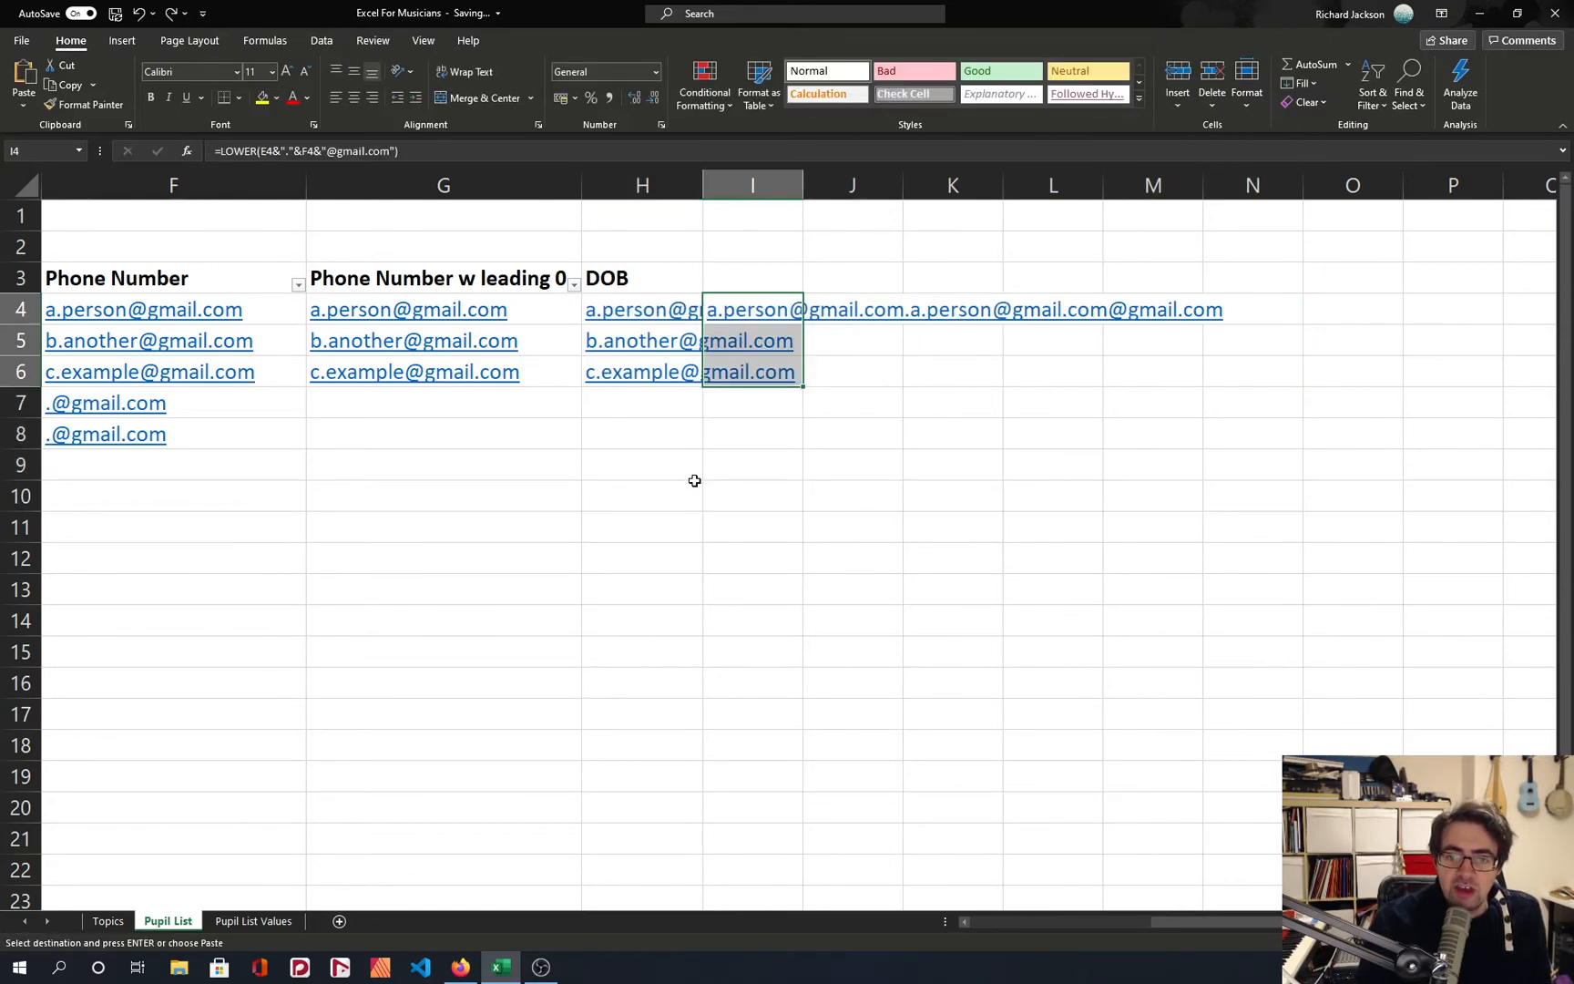
{"action": "key", "text": "ctrl+z"}
{"action": "key", "text": "ctrl+z"}
{"action": "key", "text": "ctrl+z"}
{"action": "key", "text": "ctrl+z"}
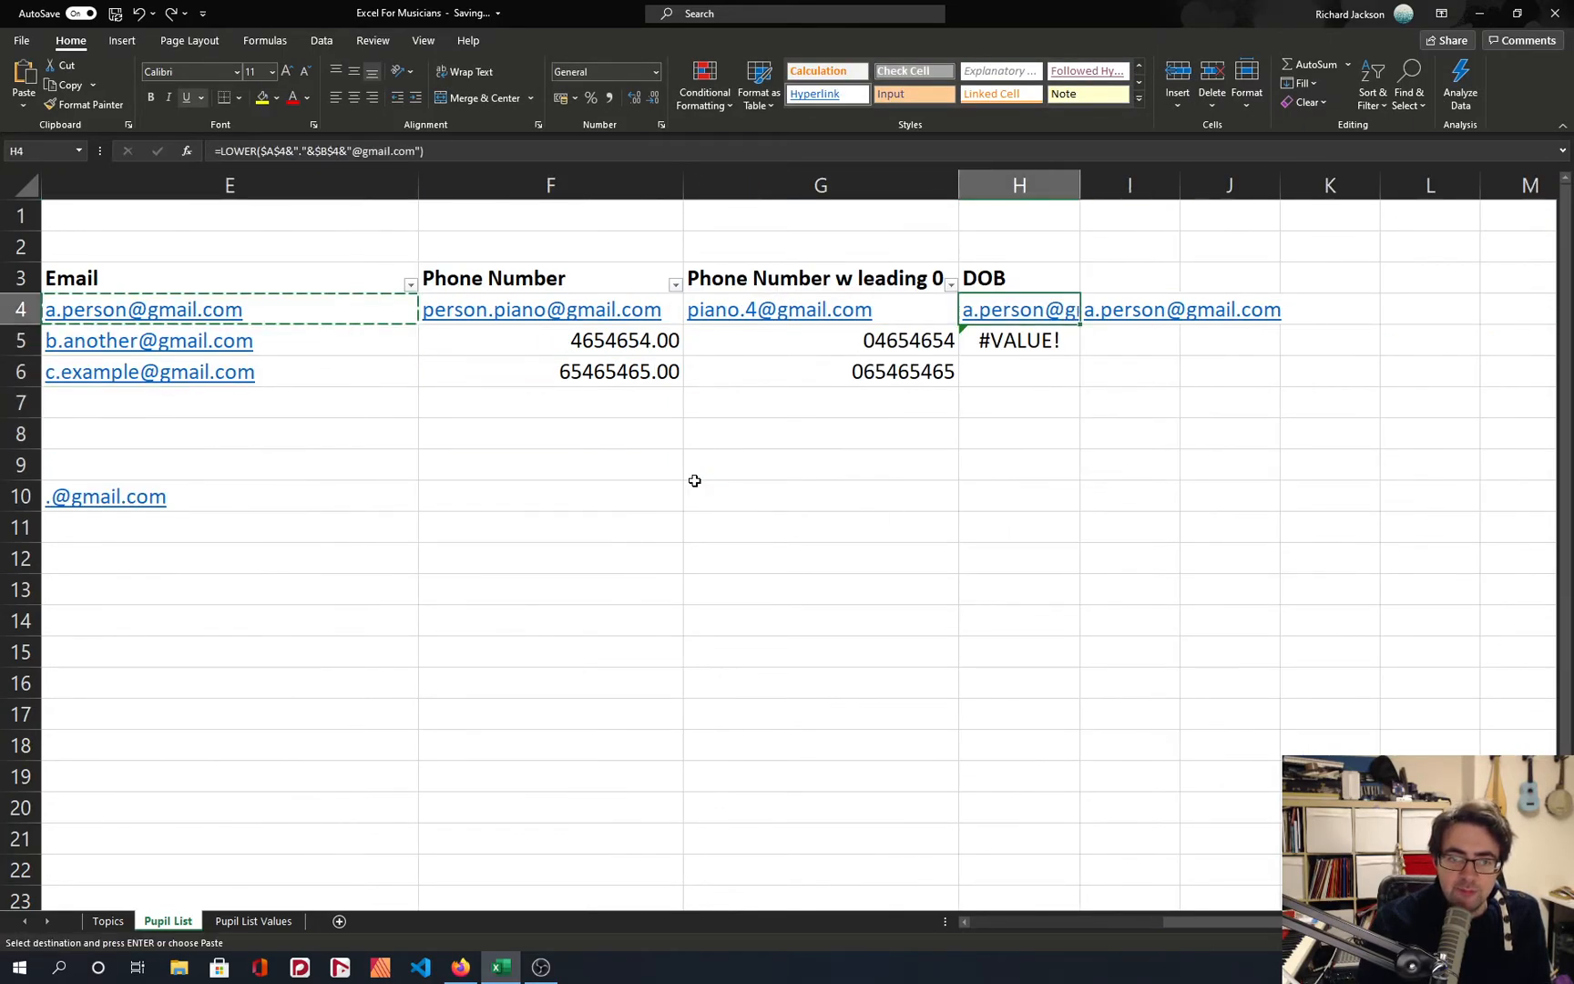
{"action": "scroll", "coordinate": [698, 480], "scroll_direction": "up", "scroll_amount": 2}
{"action": "scroll", "coordinate": [697, 480], "scroll_direction": "down", "scroll_amount": 3}
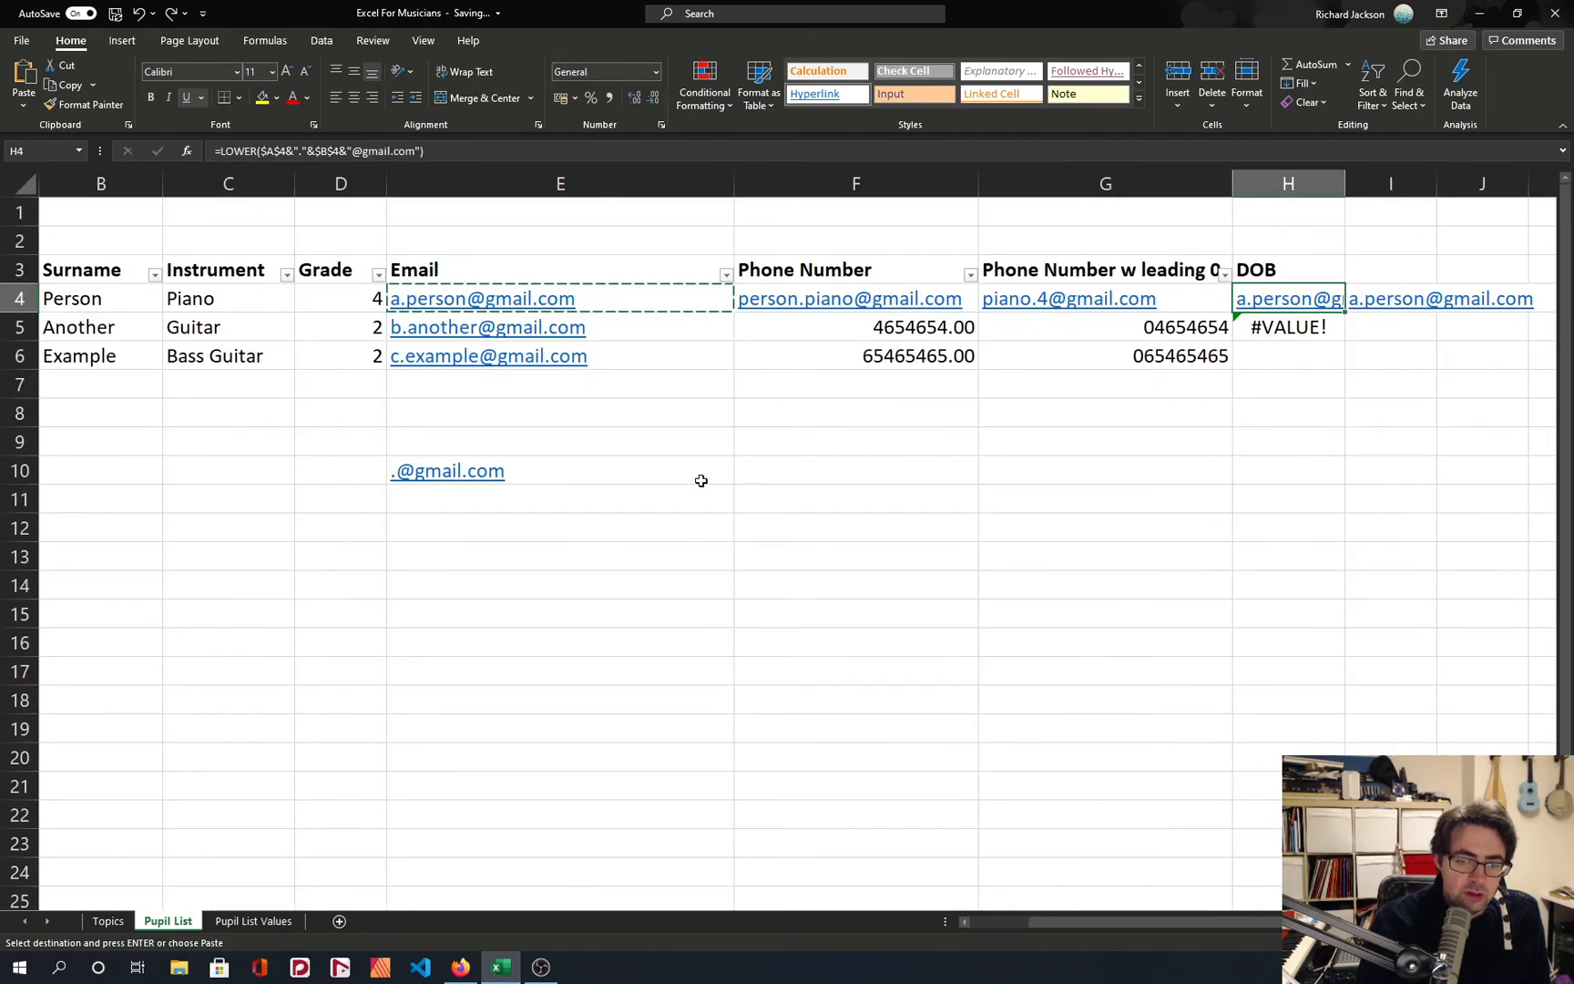
{"action": "scroll", "coordinate": [701, 480], "scroll_direction": "left", "scroll_amount": 1}
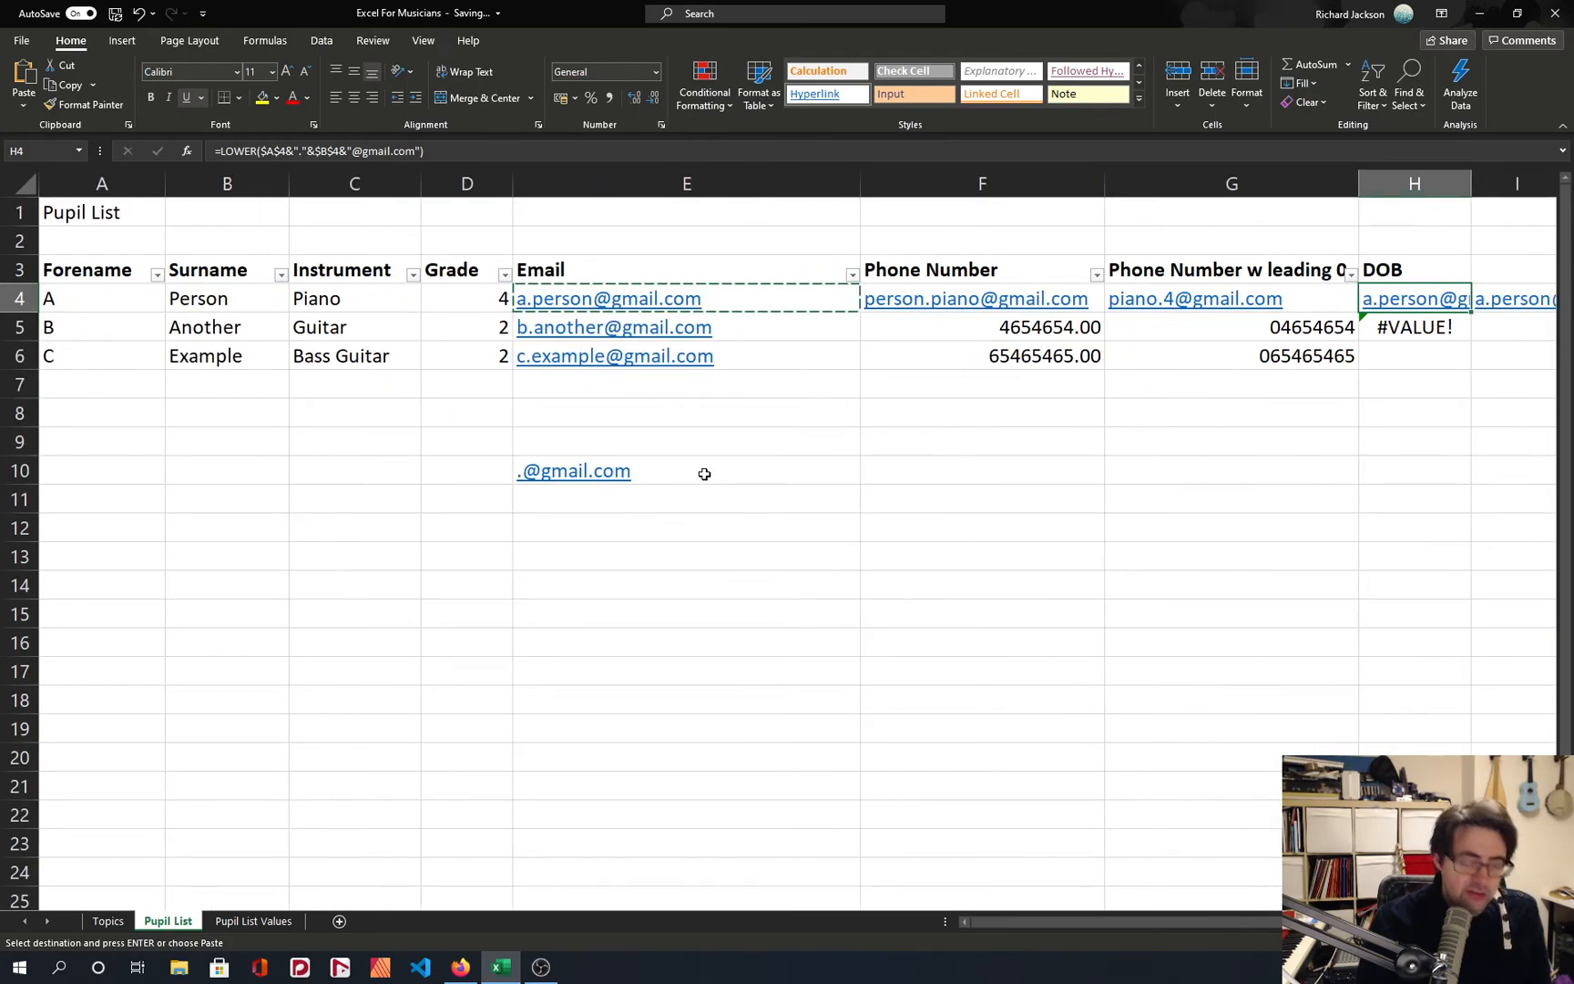
{"action": "left_click", "coordinate": [704, 474]}
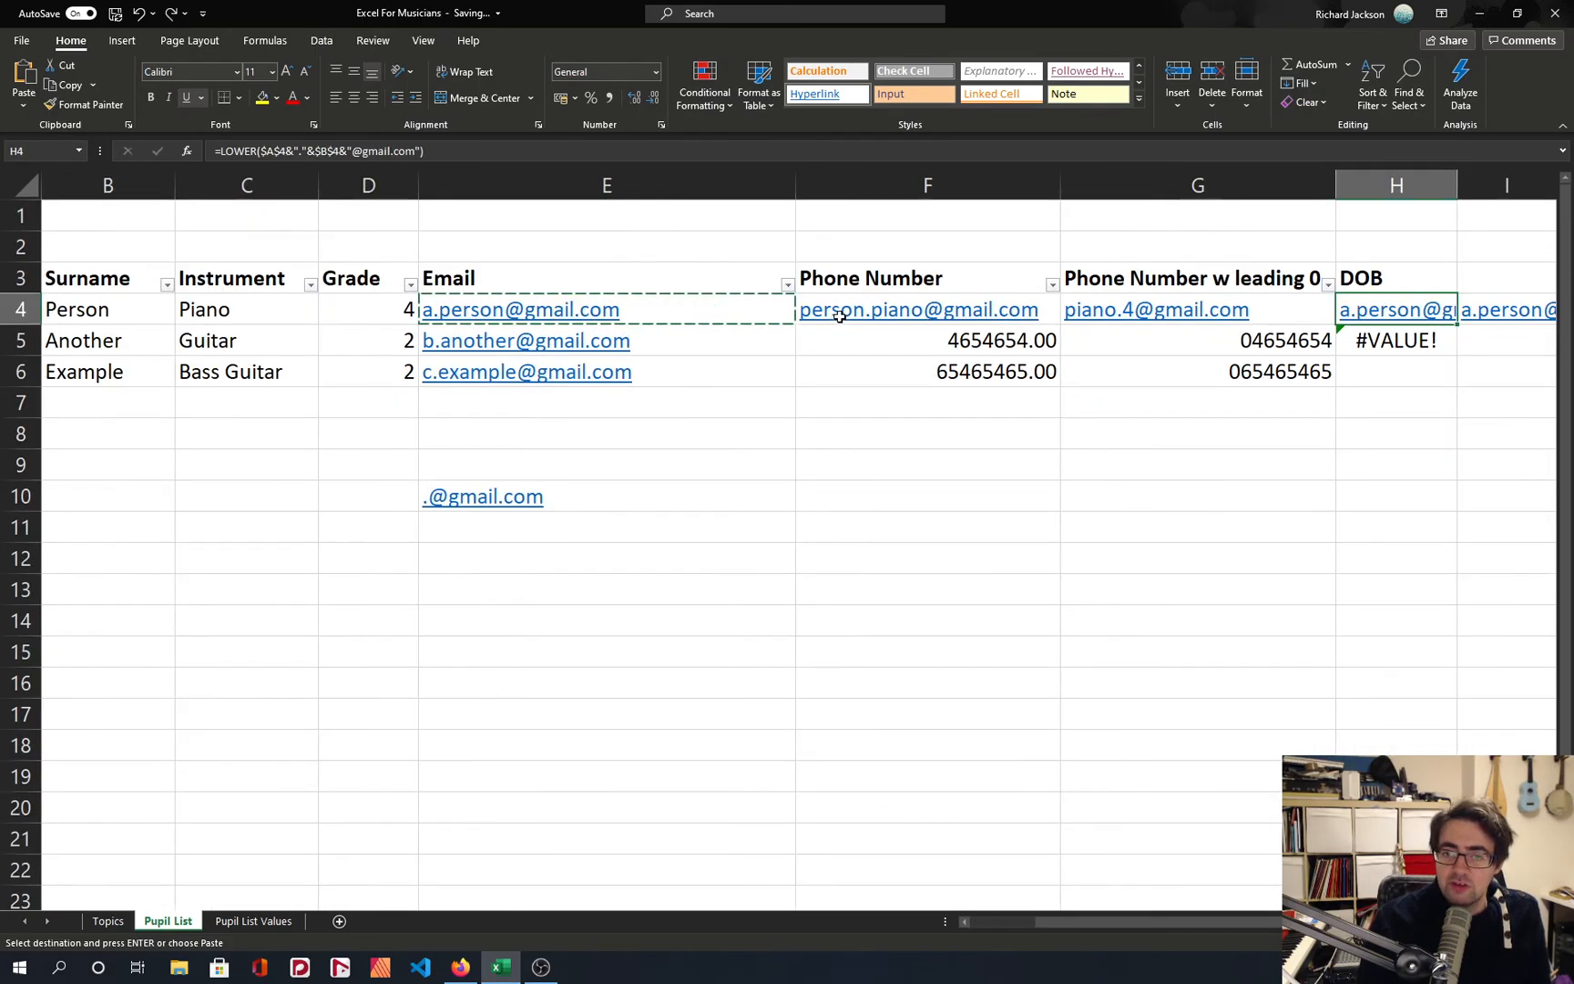
{"action": "scroll", "coordinate": [839, 323], "scroll_direction": "up", "scroll_amount": 2}
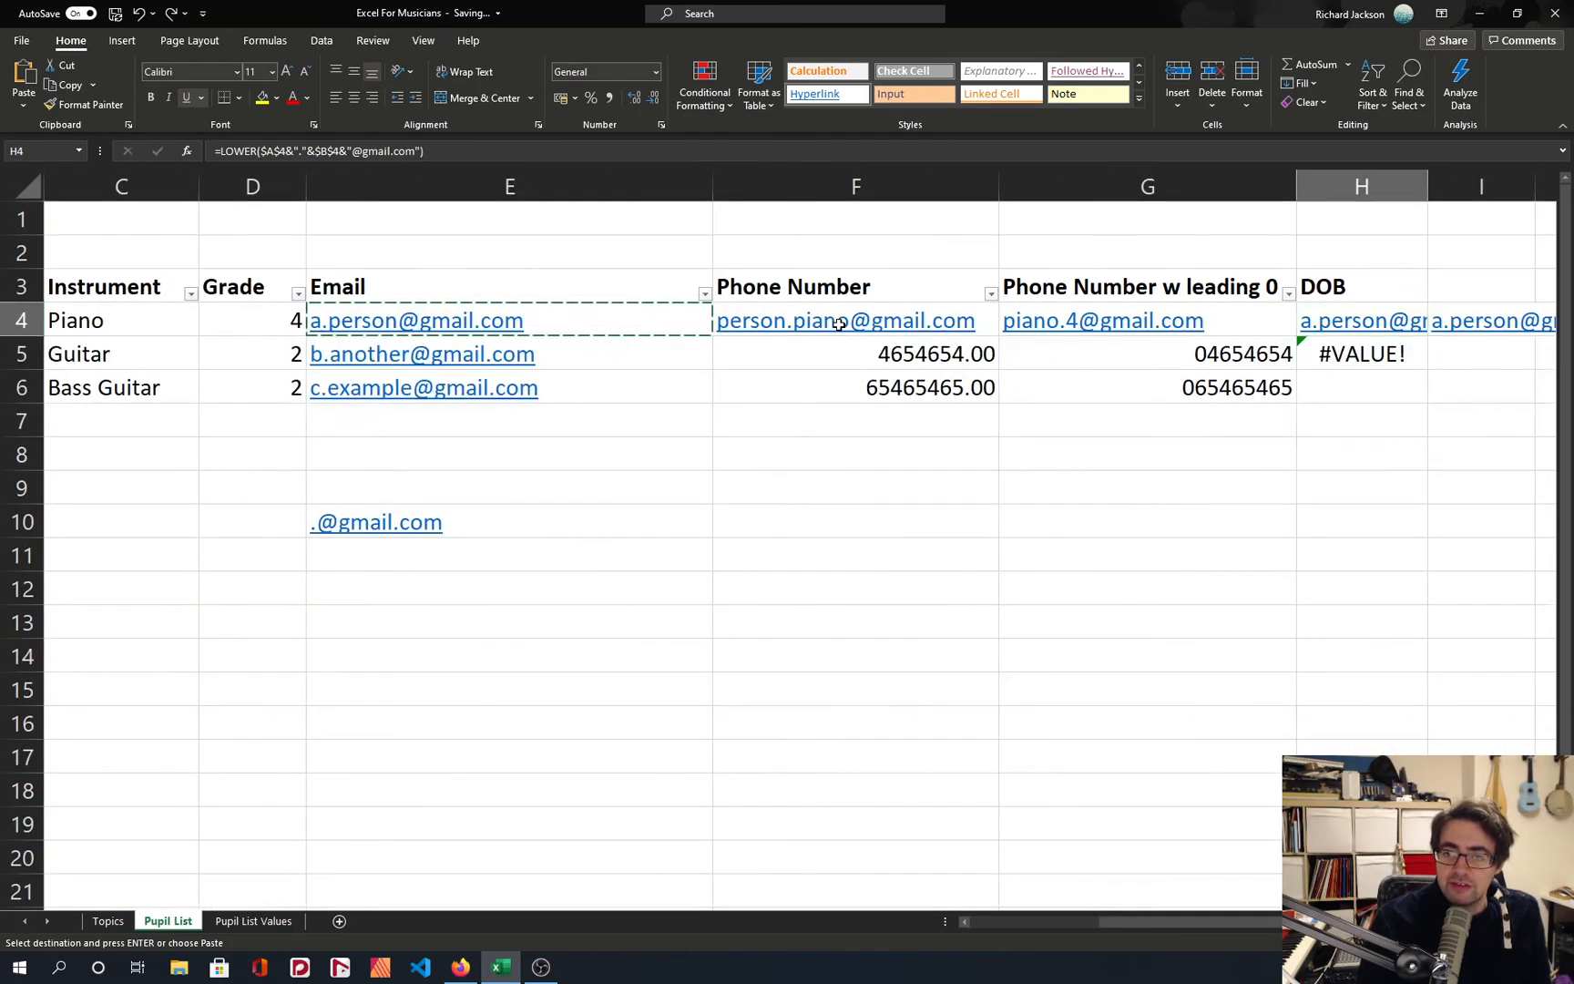
{"action": "scroll", "coordinate": [838, 351], "scroll_direction": "up", "scroll_amount": 5}
{"action": "scroll", "coordinate": [815, 414], "scroll_direction": "down", "scroll_amount": 4}
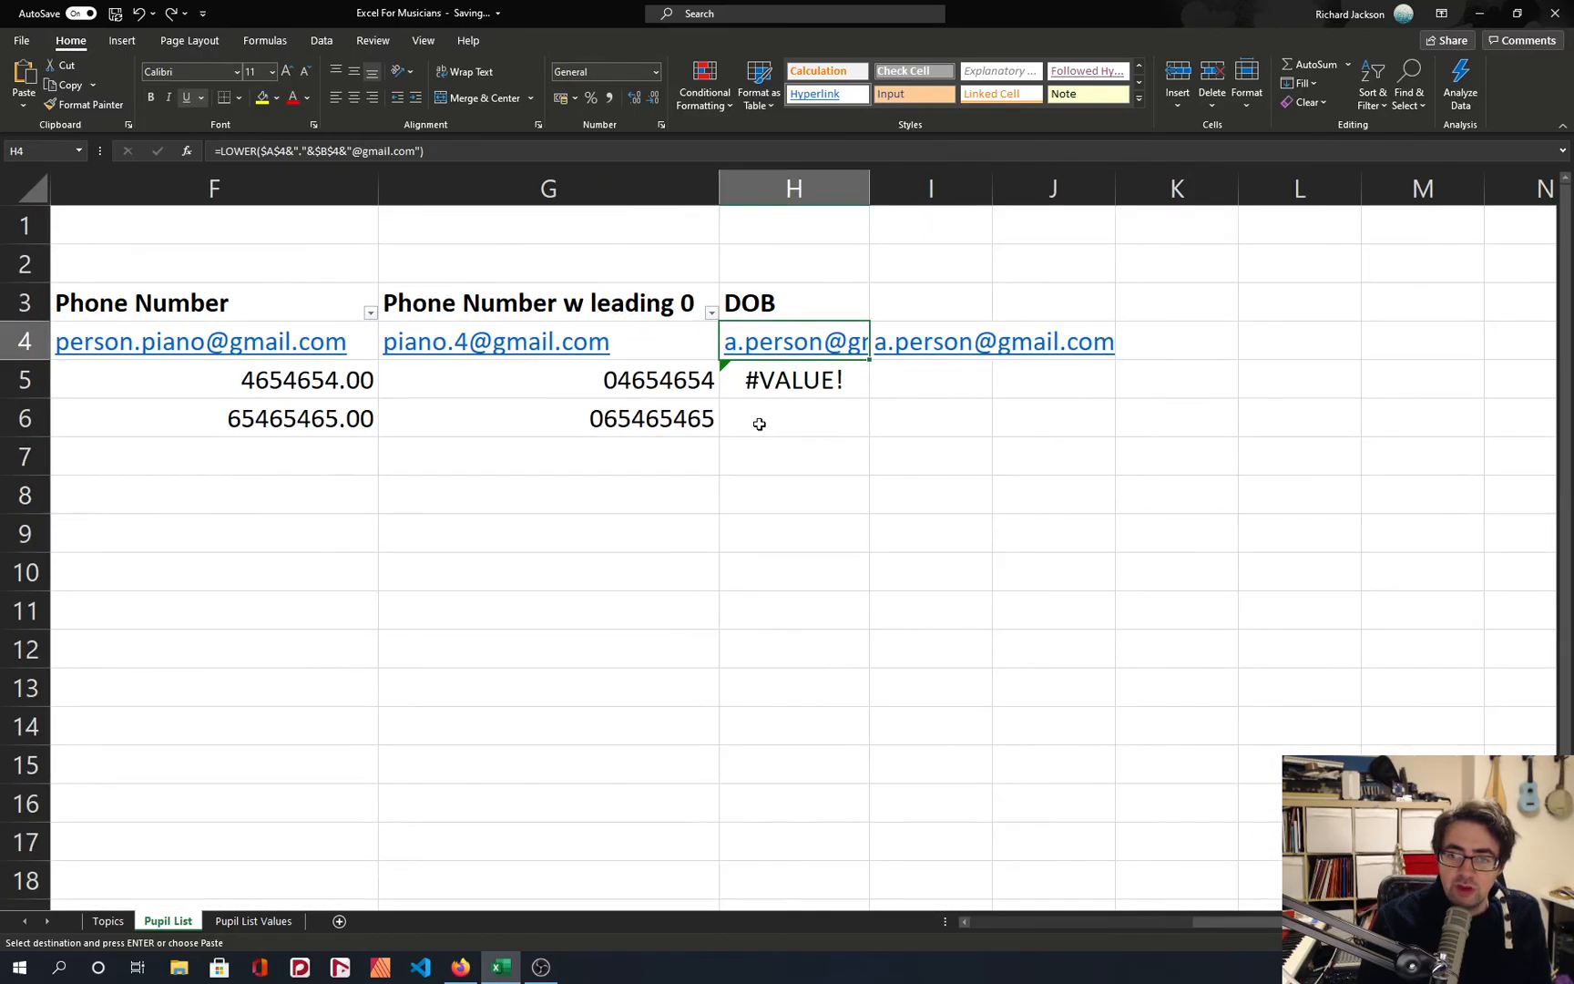
{"action": "scroll", "coordinate": [743, 419], "scroll_direction": "down", "scroll_amount": 2}
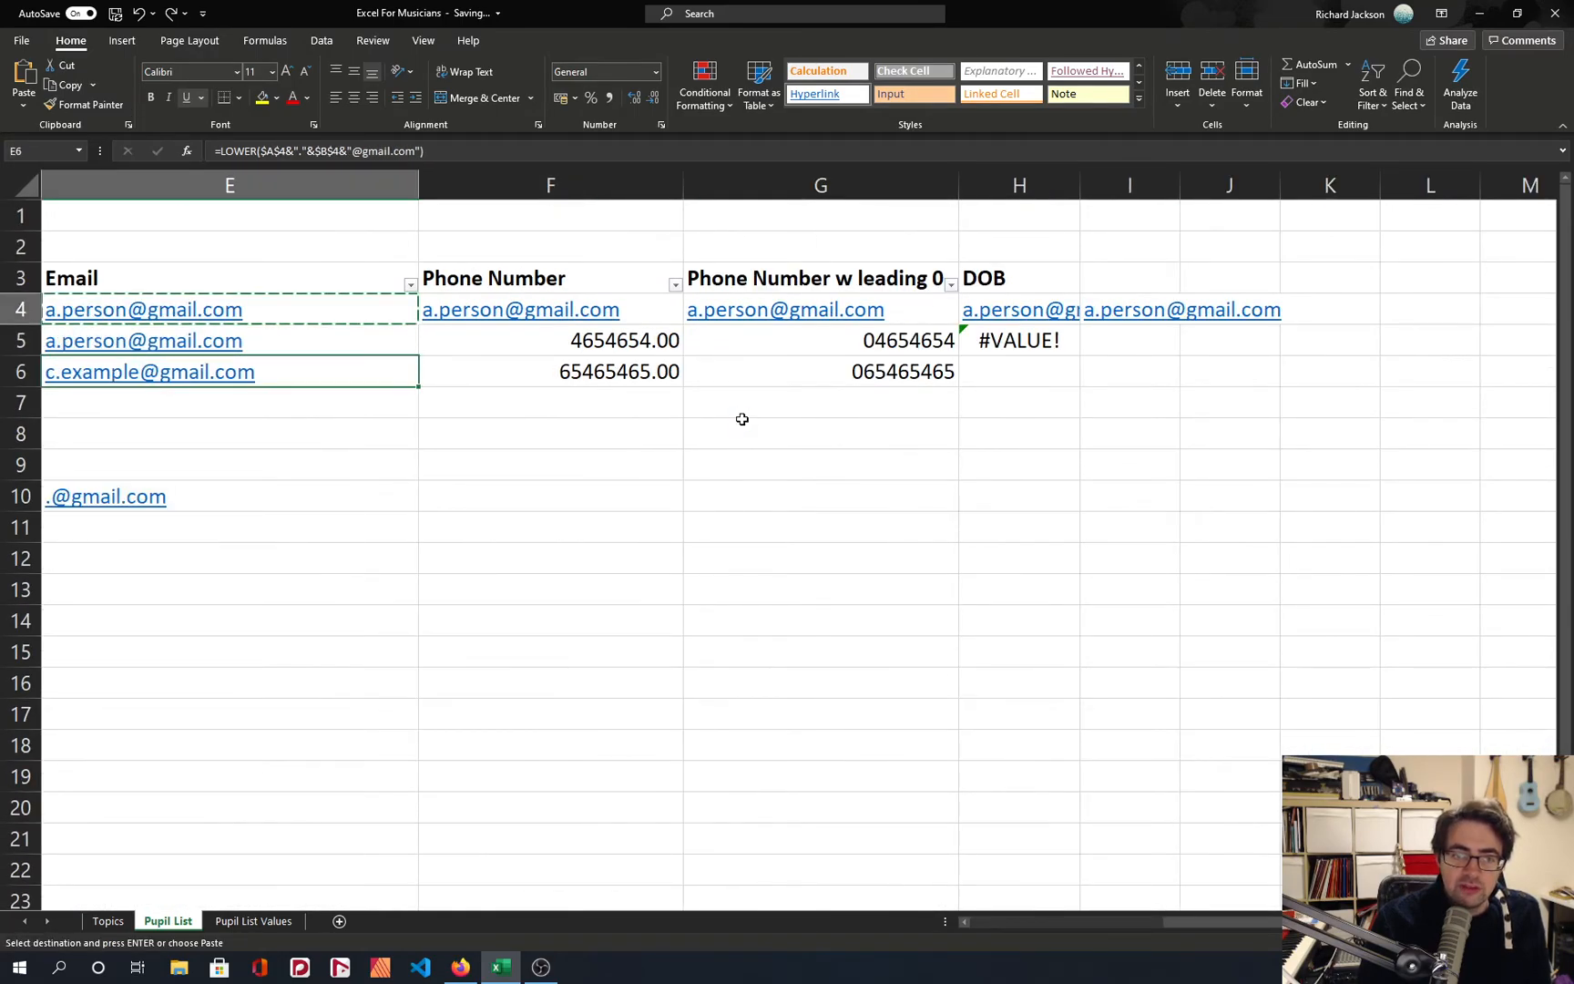
{"action": "key", "text": "ctrl+z"}
{"action": "key", "text": "ctrl+z"}
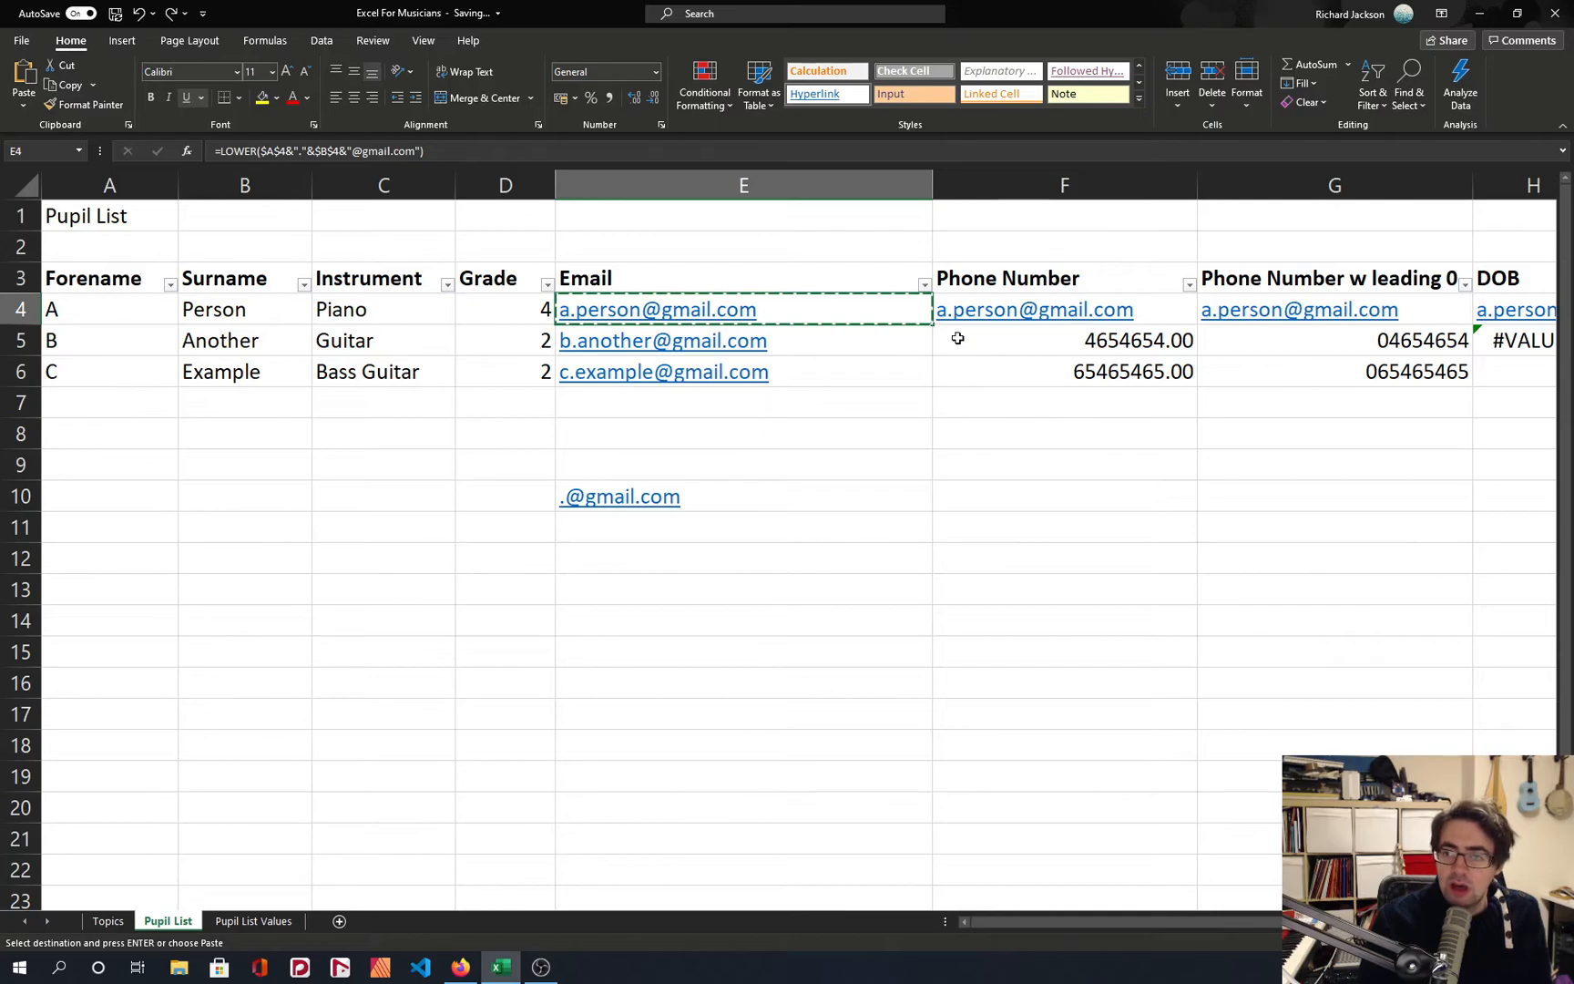
Copy the phone number cells F5:G5 onto F4:G4, replacing the email formulas there.
{"action": "left_click_drag", "start_coordinate": [956, 337], "coordinate": [1303, 332]}
{"action": "key", "text": "ctrl+c"}
{"action": "left_click", "coordinate": [1165, 302]}
{"action": "key", "text": "ctrl+v"}
{"action": "key", "text": "ctrl"}
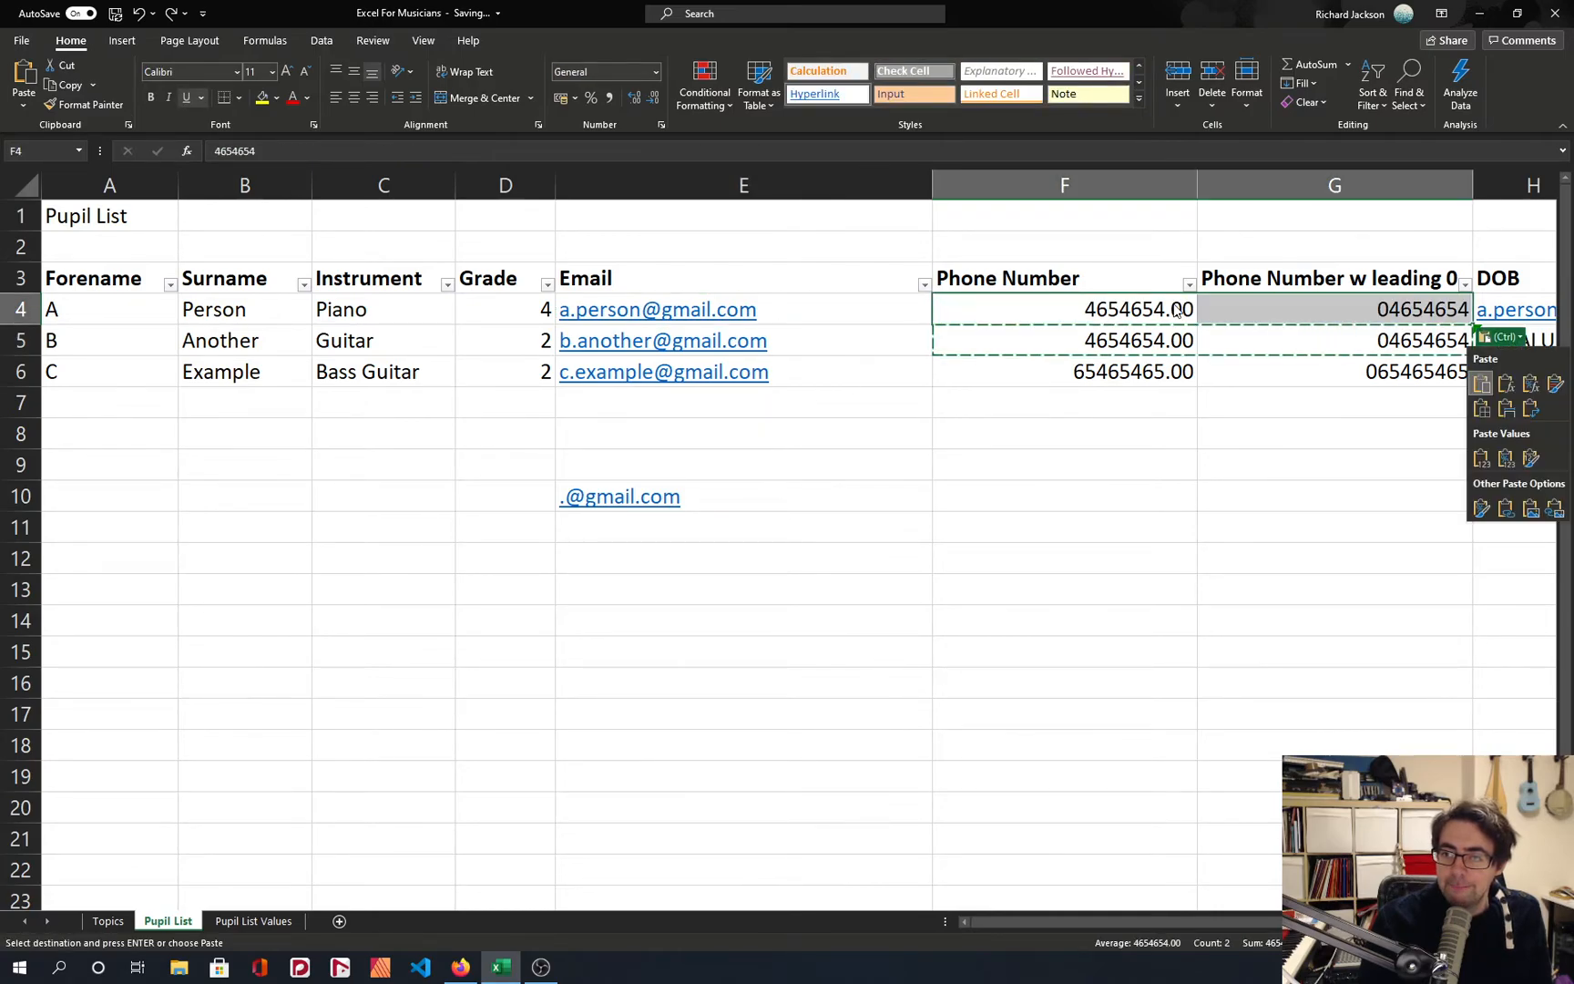
{"action": "scroll", "coordinate": [1174, 305], "scroll_direction": "right", "scroll_amount": 5}
{"action": "scroll", "coordinate": [991, 362], "scroll_direction": "left", "scroll_amount": 2}
{"action": "scroll", "coordinate": [991, 362], "scroll_direction": "left", "scroll_amount": 4}
{"action": "scroll", "coordinate": [988, 365], "scroll_direction": "down", "scroll_amount": 2}
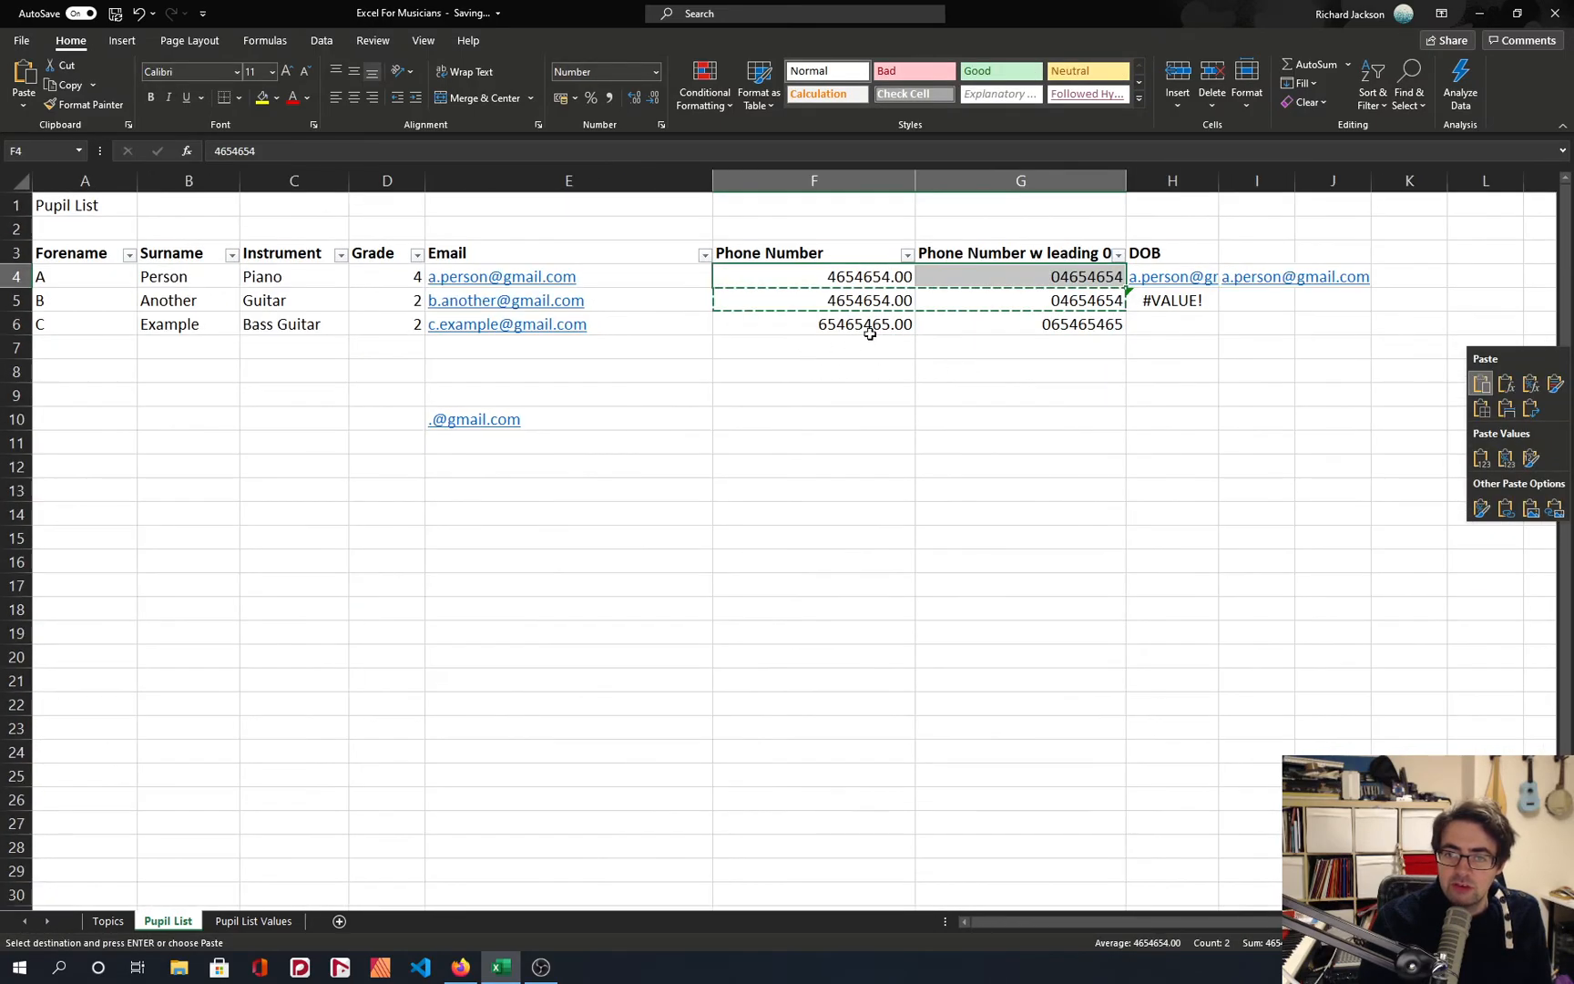
{"action": "key", "text": "Escape"}
{"action": "key", "text": "Escape"}
Clear the leftover formulas from H4, H5 and I4.
{"action": "key", "text": "Right"}
{"action": "key", "text": "Down"}
{"action": "key", "text": "Right"}
{"action": "key", "text": "F2"}
{"action": "key", "text": "Escape"}
{"action": "key", "text": "Up"}
{"action": "key", "text": "Delete"}
{"action": "key", "text": "Down"}
{"action": "key", "text": "Delete"}
{"action": "key", "text": "Up"}
{"action": "key", "text": "Right"}
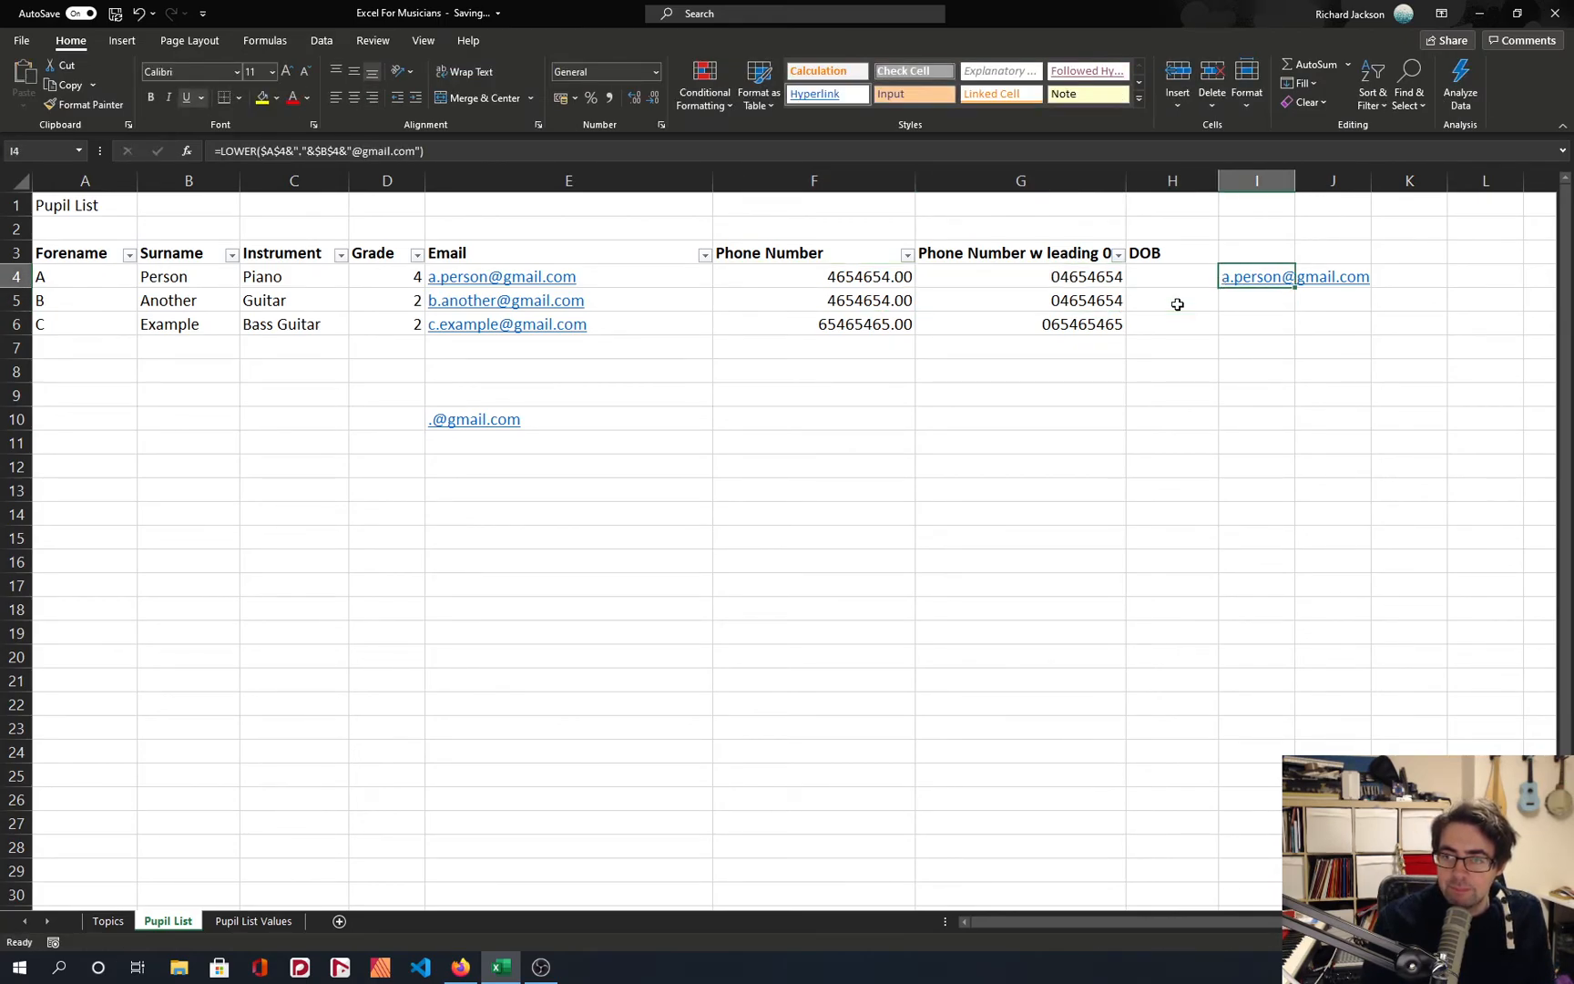
{"action": "key", "text": "Delete"}
{"action": "key", "text": "Right"}
{"action": "key", "text": "Left"}
{"action": "key", "text": "Left"}
{"action": "key", "text": "Left"}
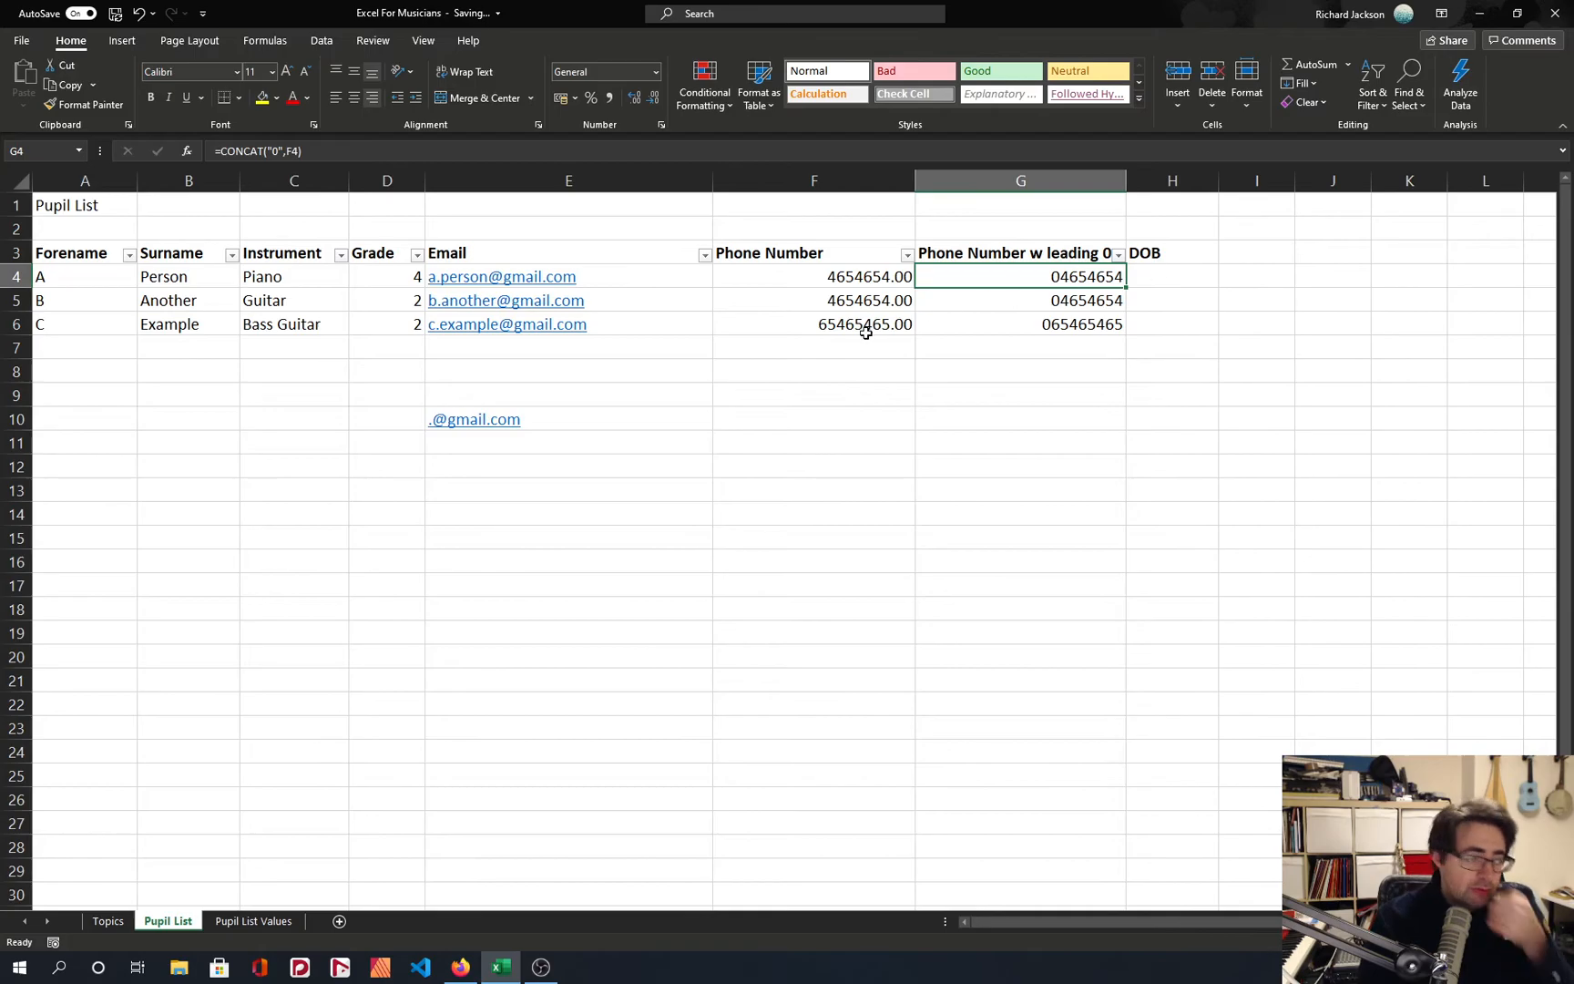
{"action": "left_click", "coordinate": [693, 583]}
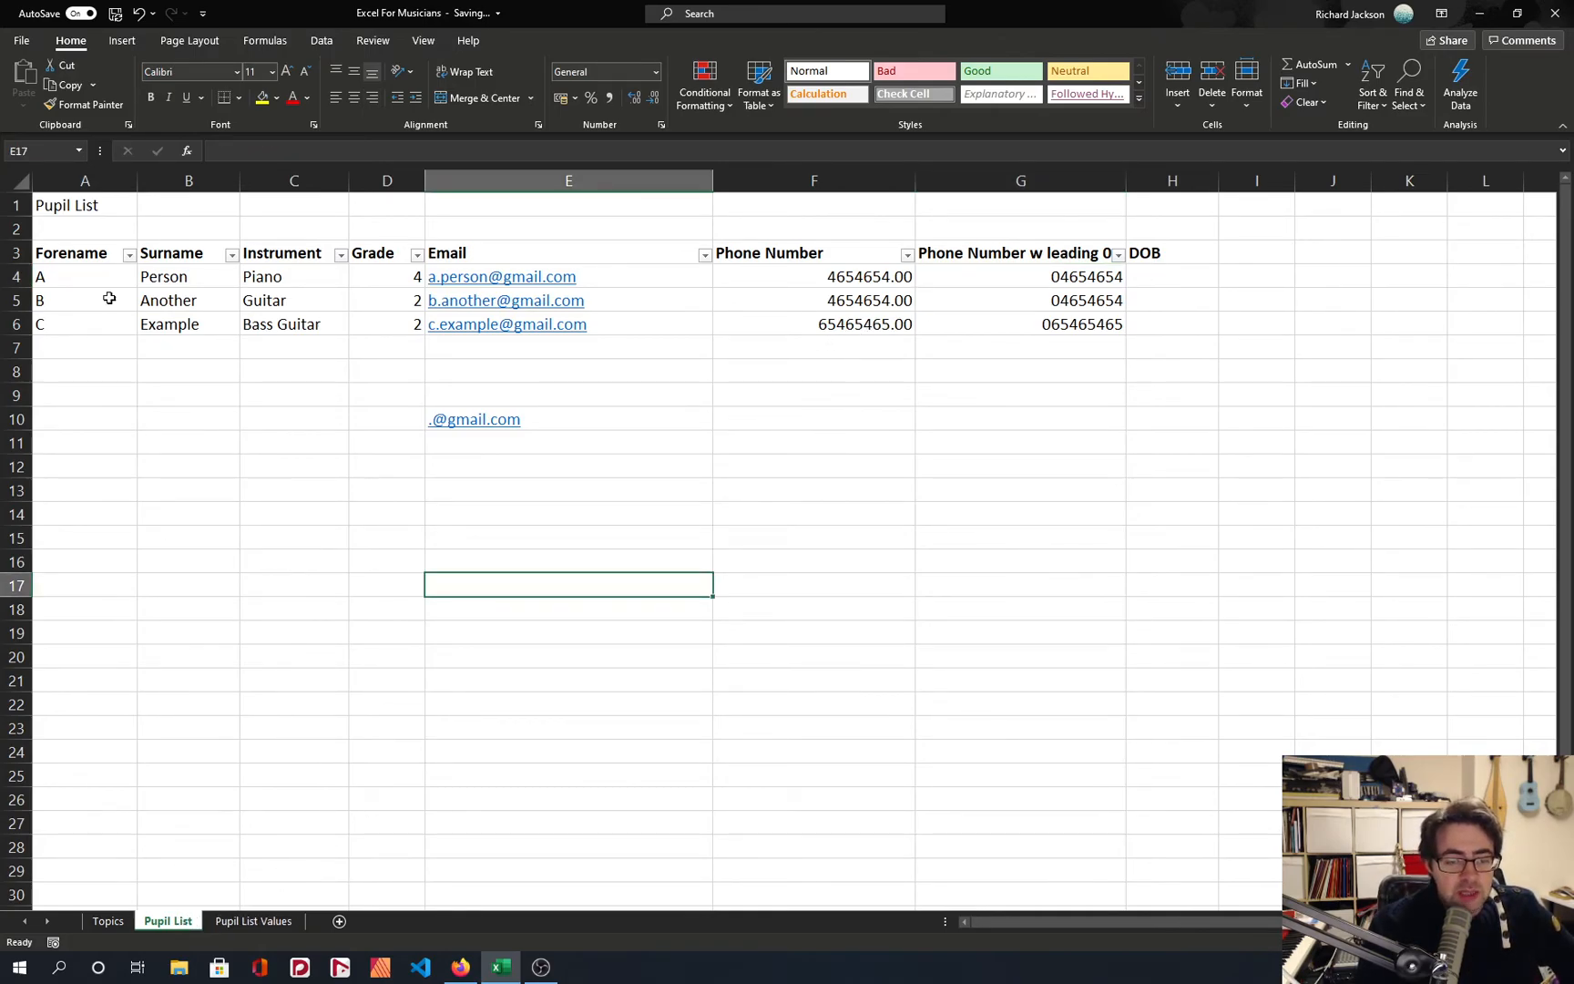
Sort the pupil list by Forename from Z to A, and re-sort it from A to Z.
{"action": "mouse_move", "coordinate": [77, 255]}
{"action": "left_mouse_down"}
{"action": "mouse_move", "coordinate": [1036, 255]}
{"action": "mouse_move", "coordinate": [99, 246]}
{"action": "left_mouse_up"}
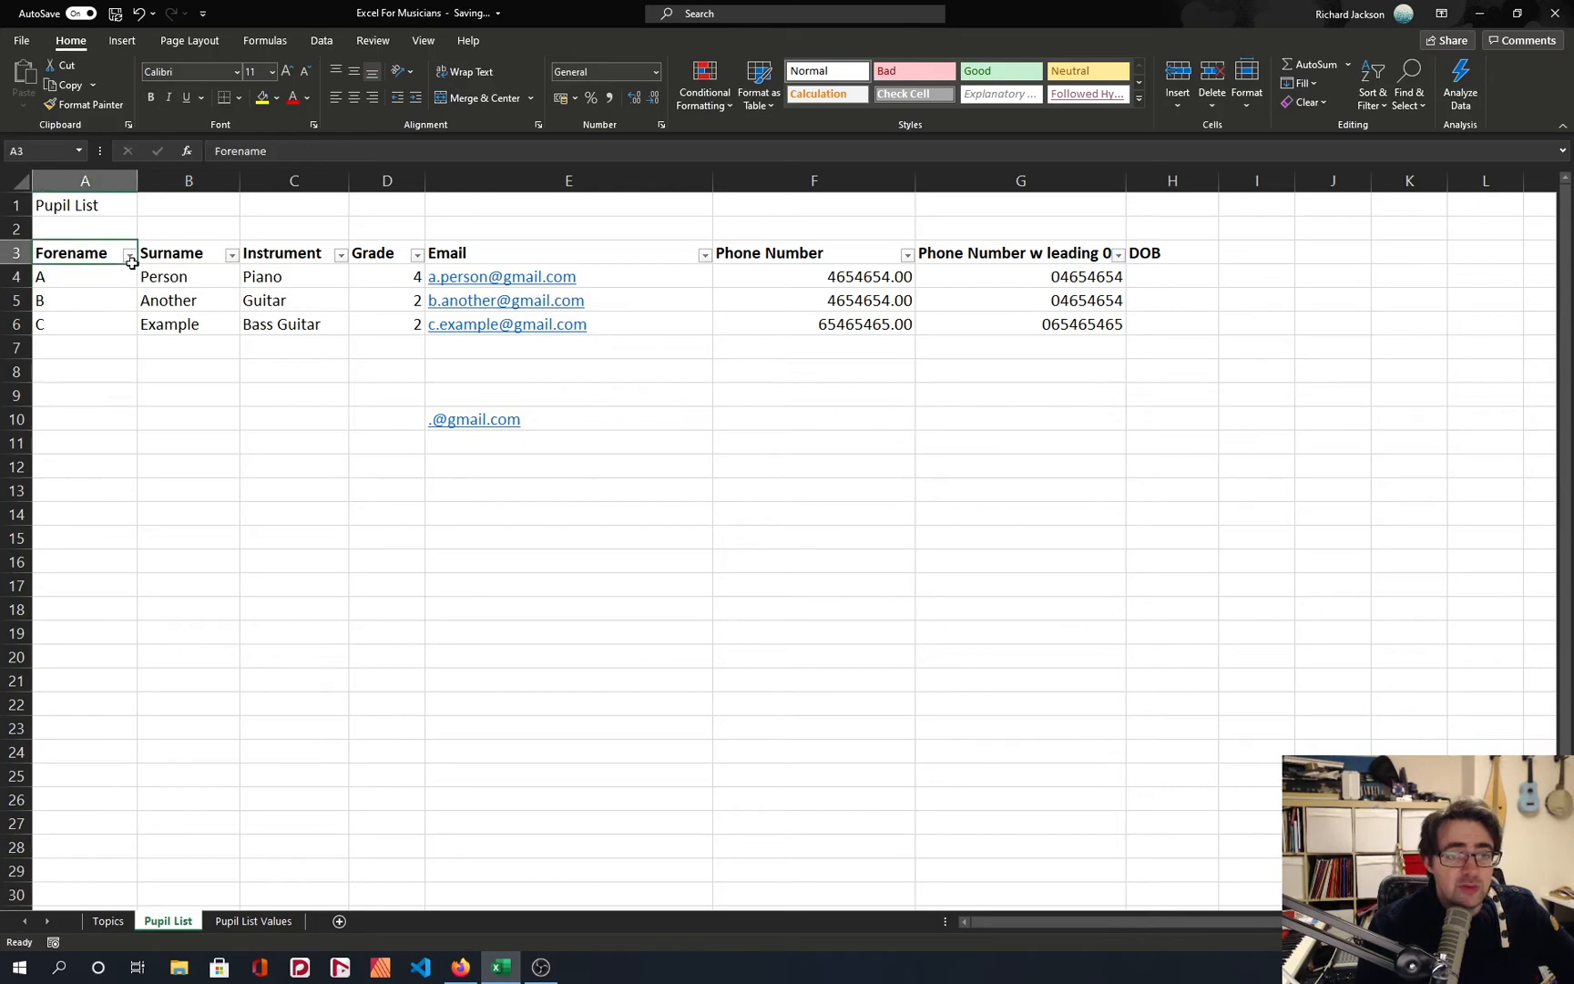
{"action": "left_click", "coordinate": [129, 254]}
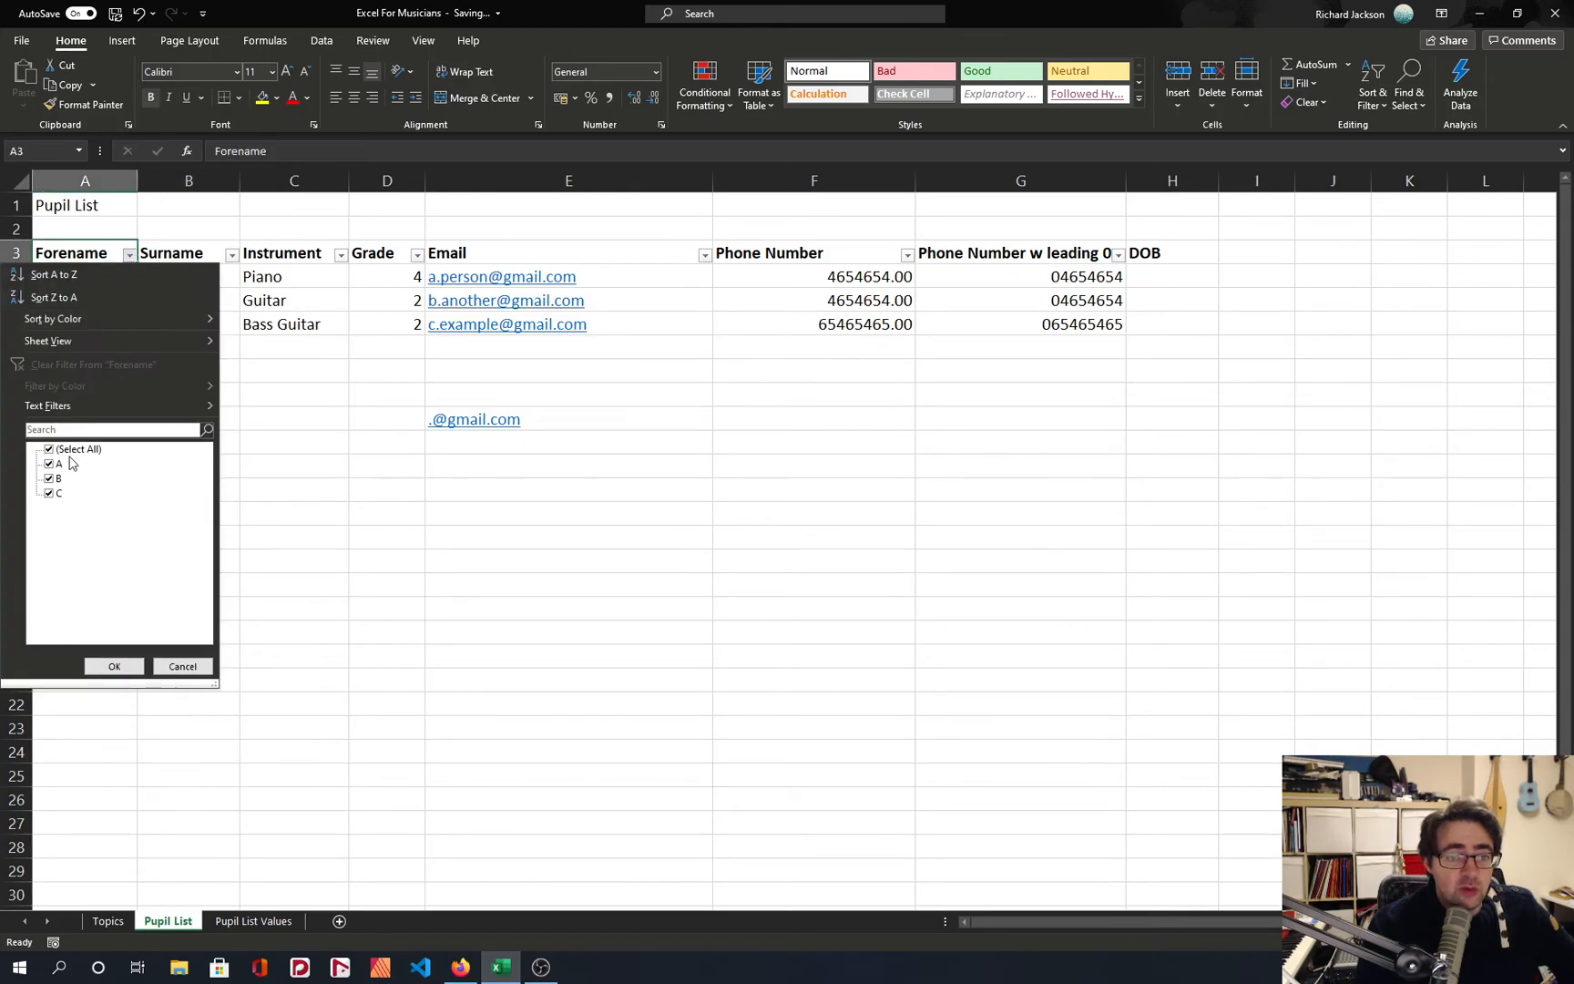
{"action": "left_click", "coordinate": [85, 294]}
{"action": "left_click", "coordinate": [129, 255]}
{"action": "left_click", "coordinate": [84, 274]}
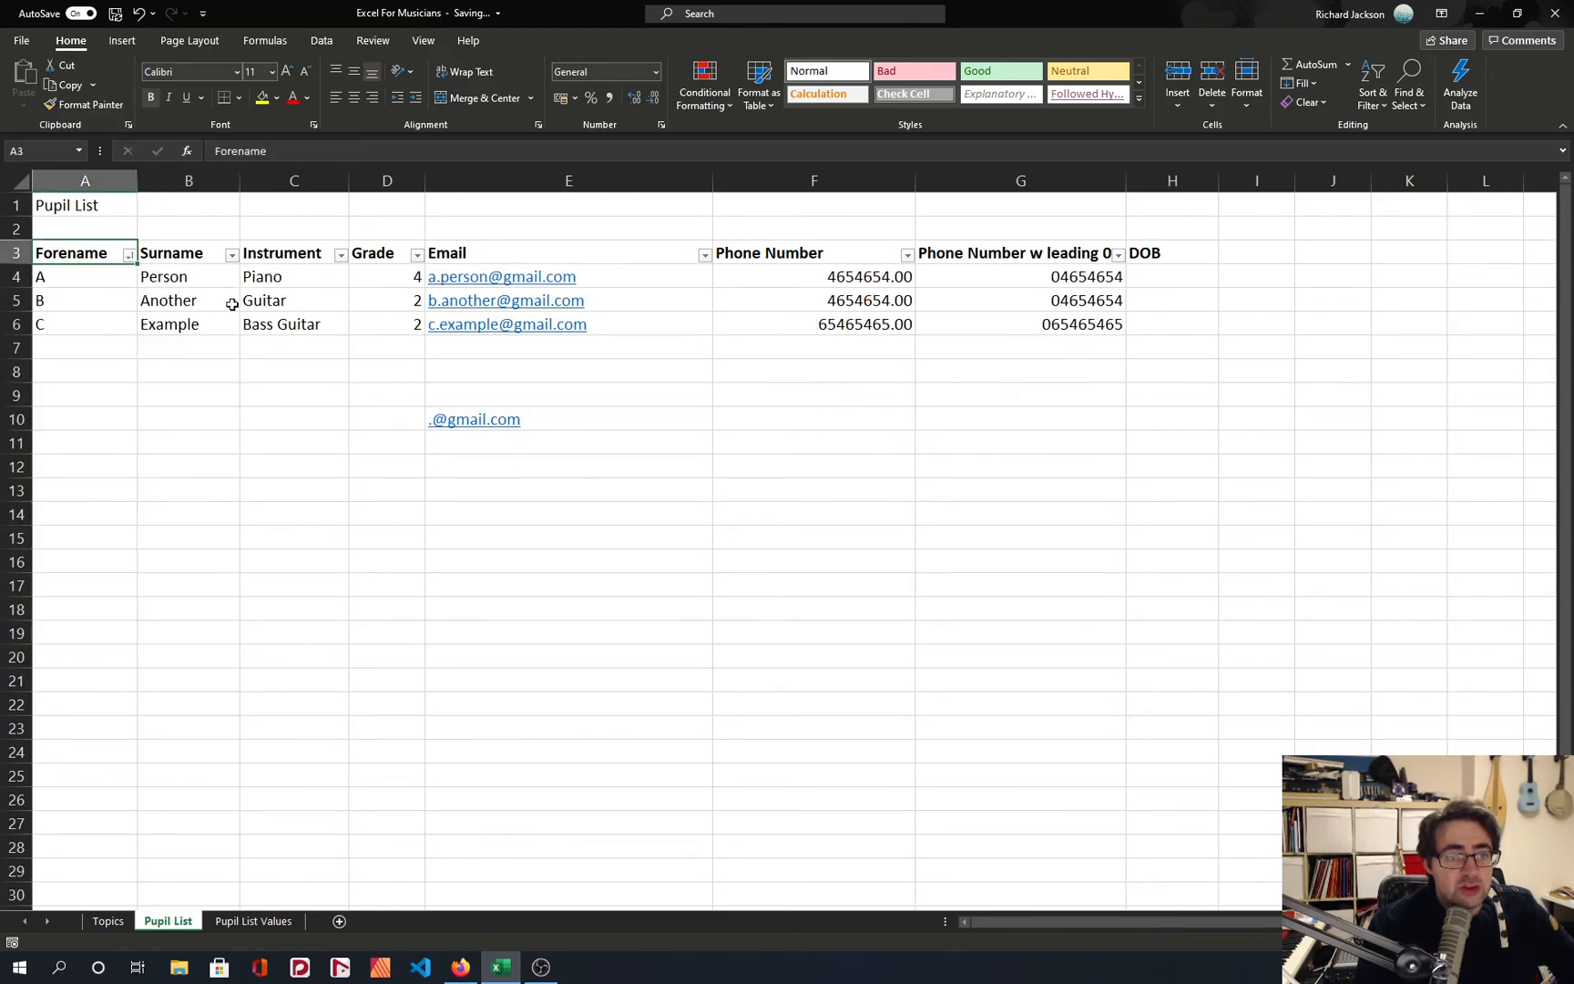
Examine the surname in B5 and the instrument choices offered in C4.
{"action": "left_click", "coordinate": [223, 301]}
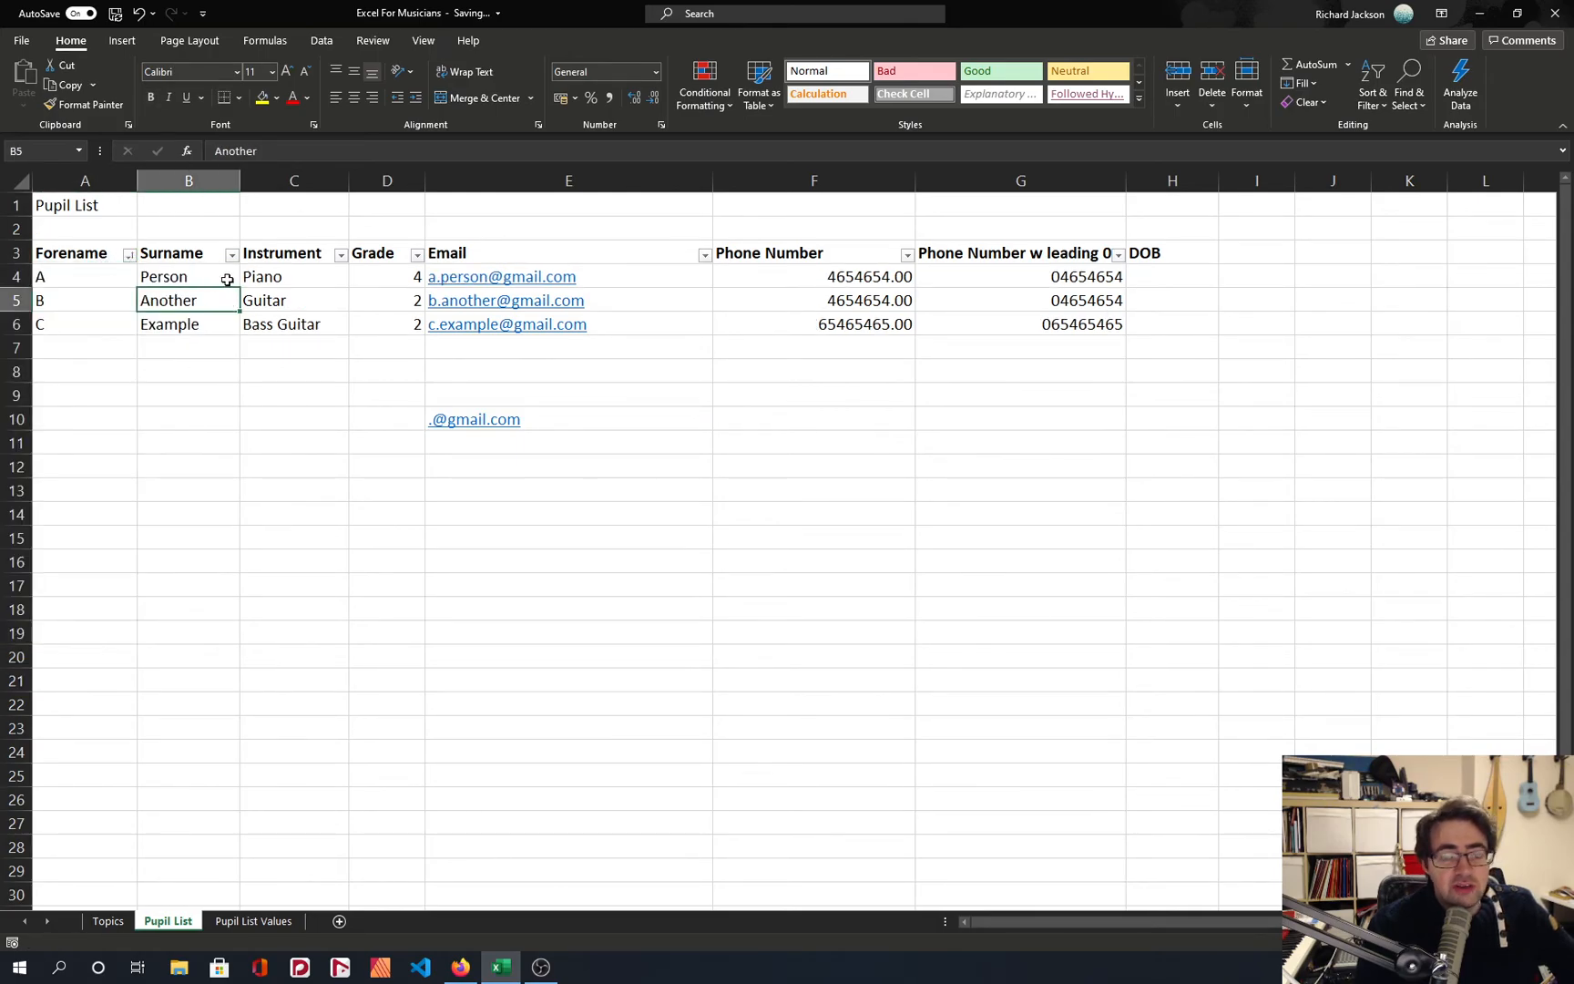
{"action": "left_click", "coordinate": [277, 276]}
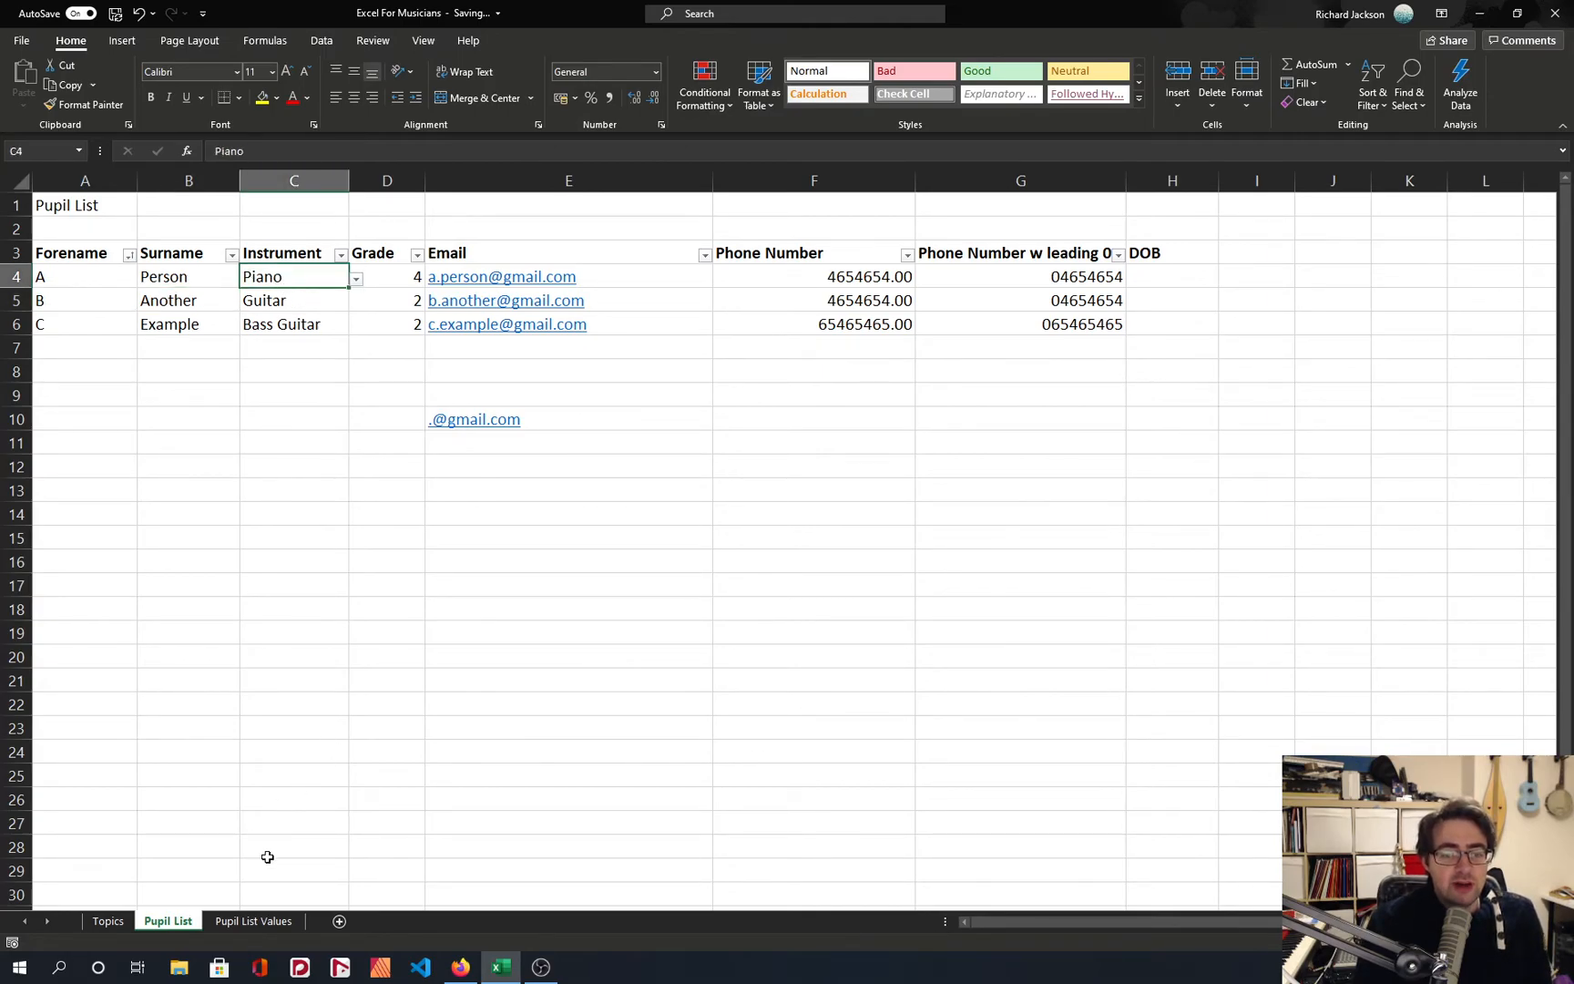
{"action": "left_click", "coordinate": [356, 279]}
{"action": "left_click", "coordinate": [313, 367]}
Make the Instruments and Grades headings bold on the Pupil List Values sheet.
{"action": "left_click", "coordinate": [238, 921]}
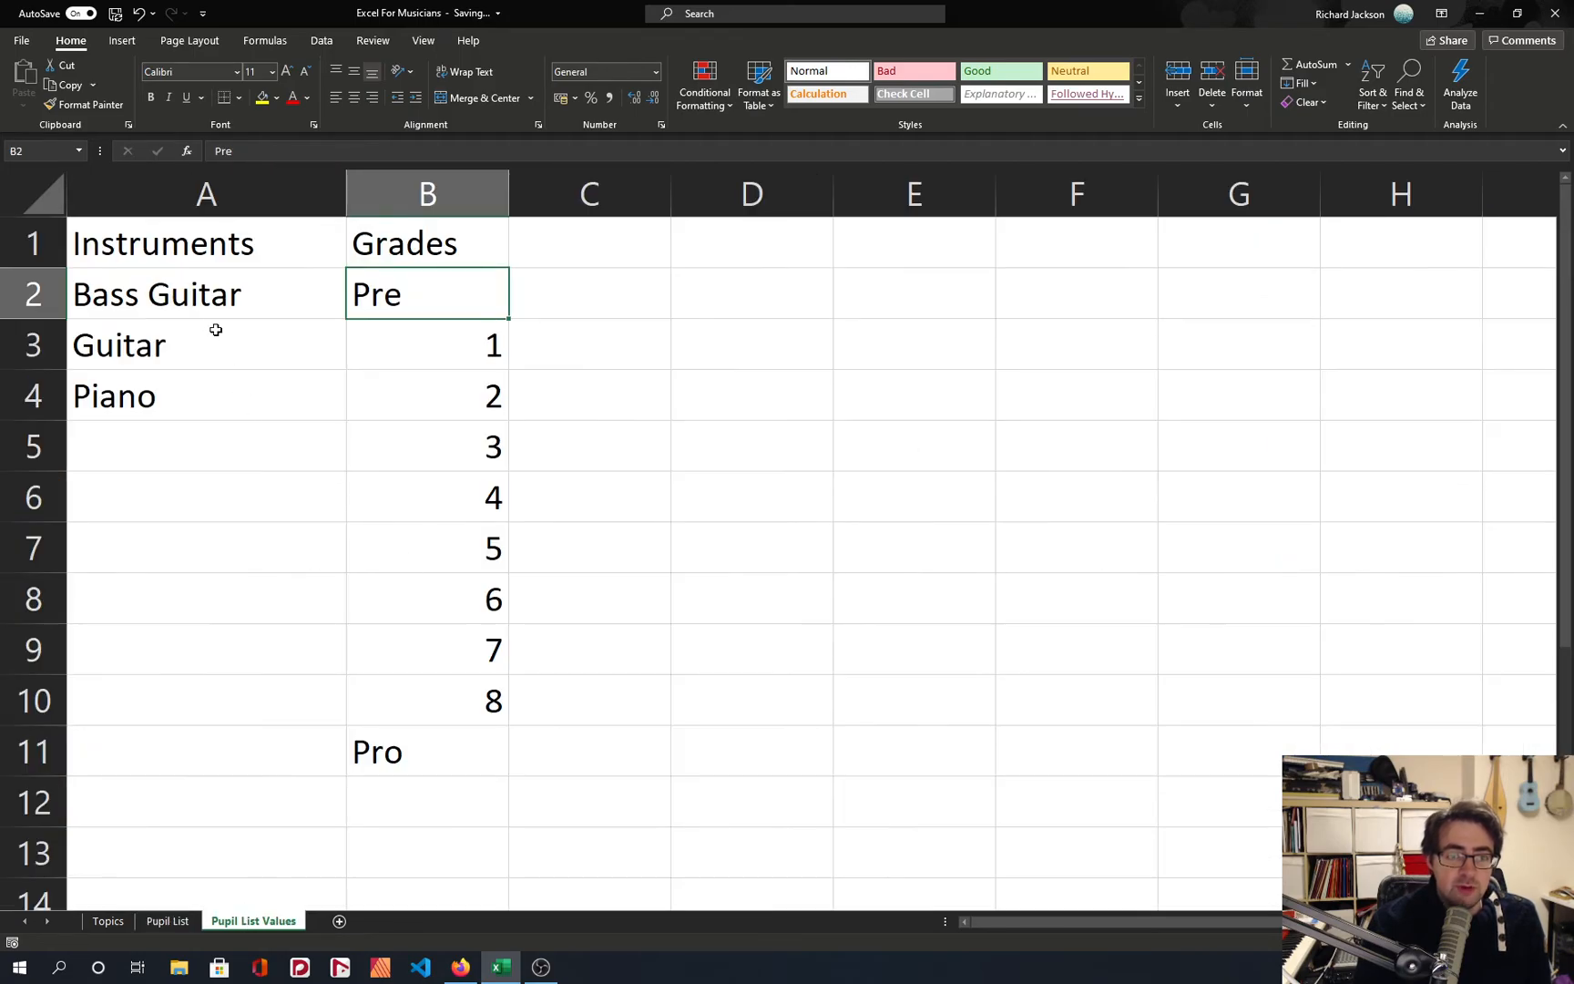
{"action": "left_click_drag", "start_coordinate": [162, 261], "coordinate": [397, 217]}
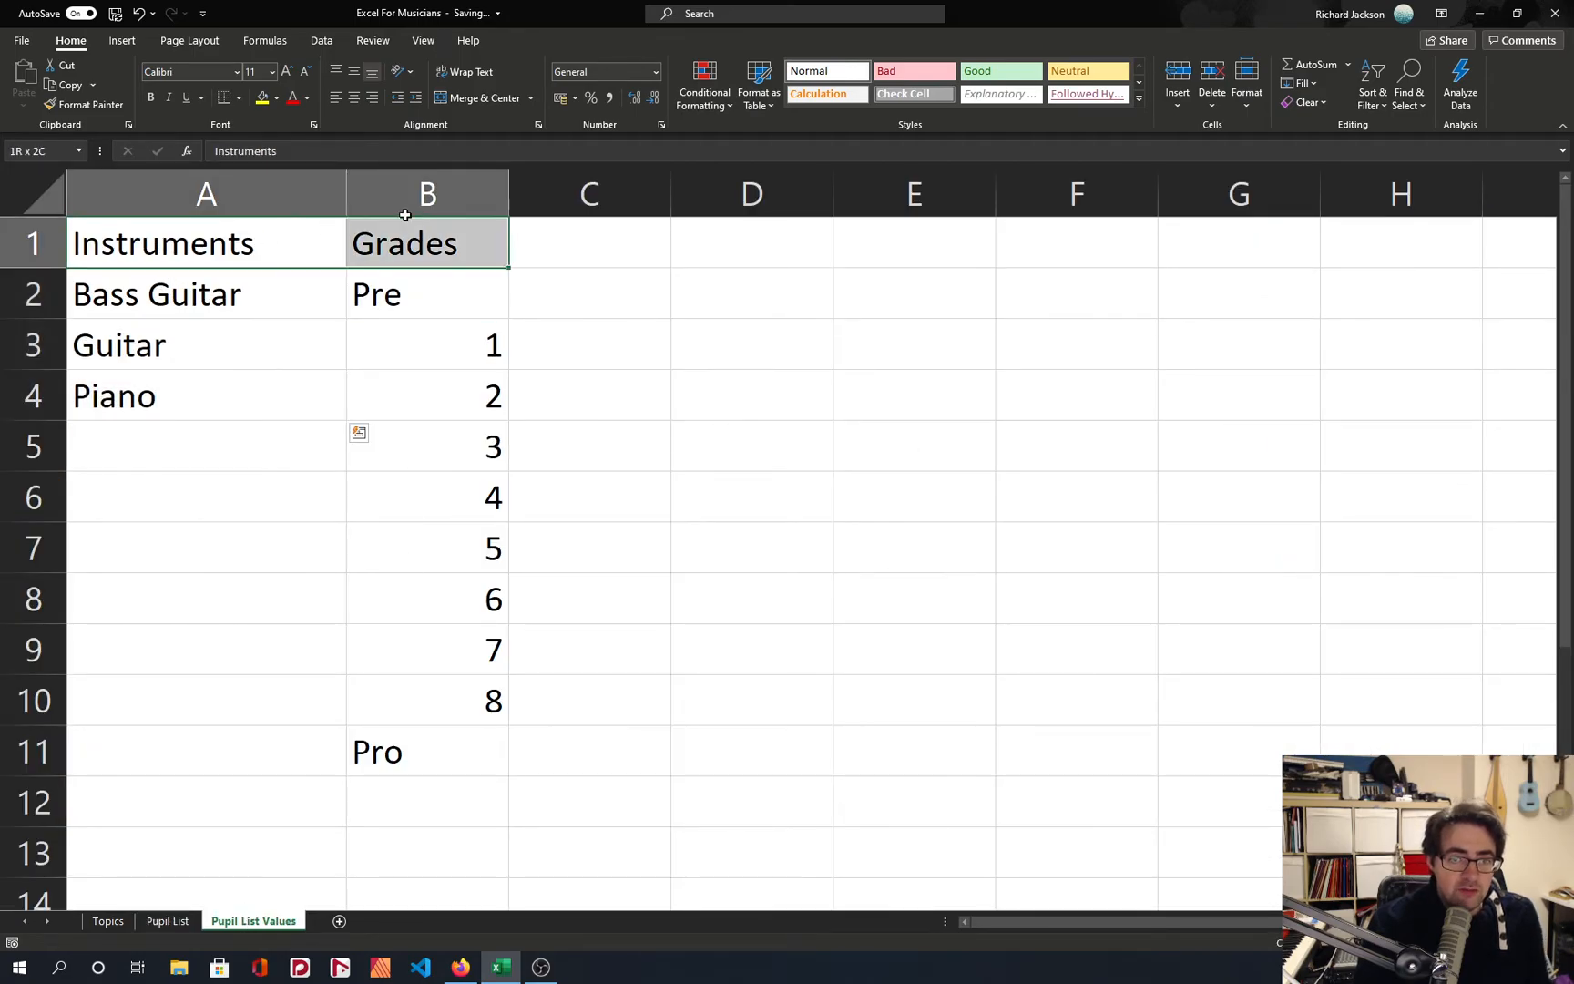
{"action": "key", "text": "ctrl+b"}
{"action": "key", "text": "ctrl+space"}
{"action": "left_click", "coordinate": [350, 361]}
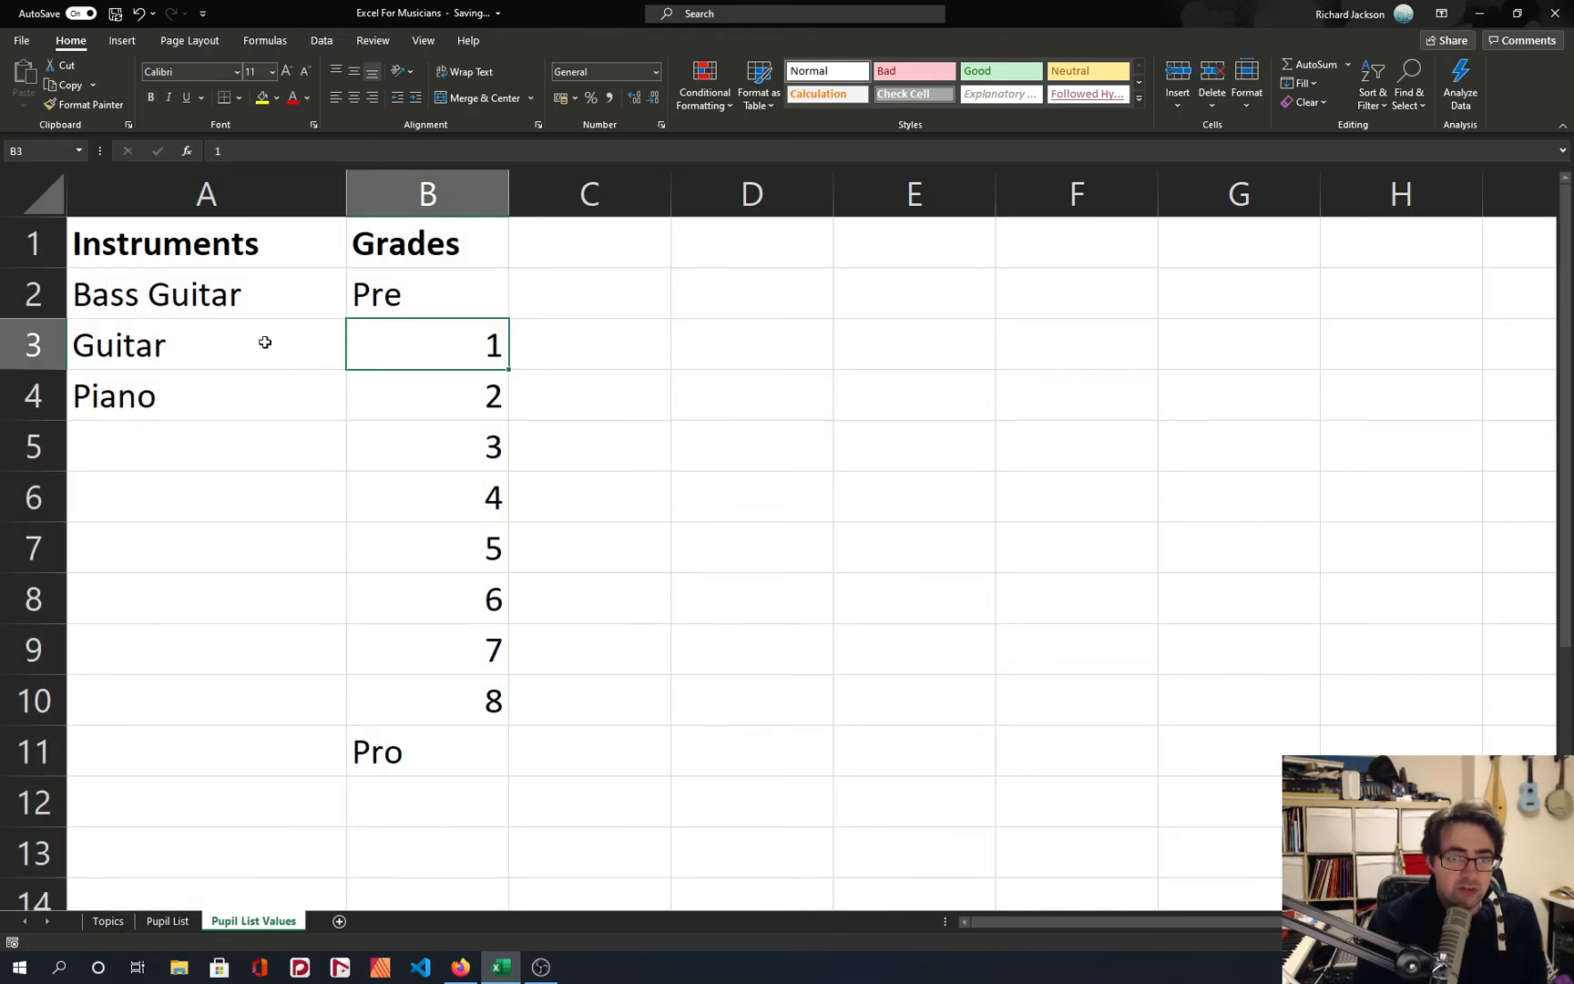
{"action": "left_click", "coordinate": [338, 359]}
Return to the Pupil List sheet and examine the grade choices offered in D4.
{"action": "left_click", "coordinate": [173, 925]}
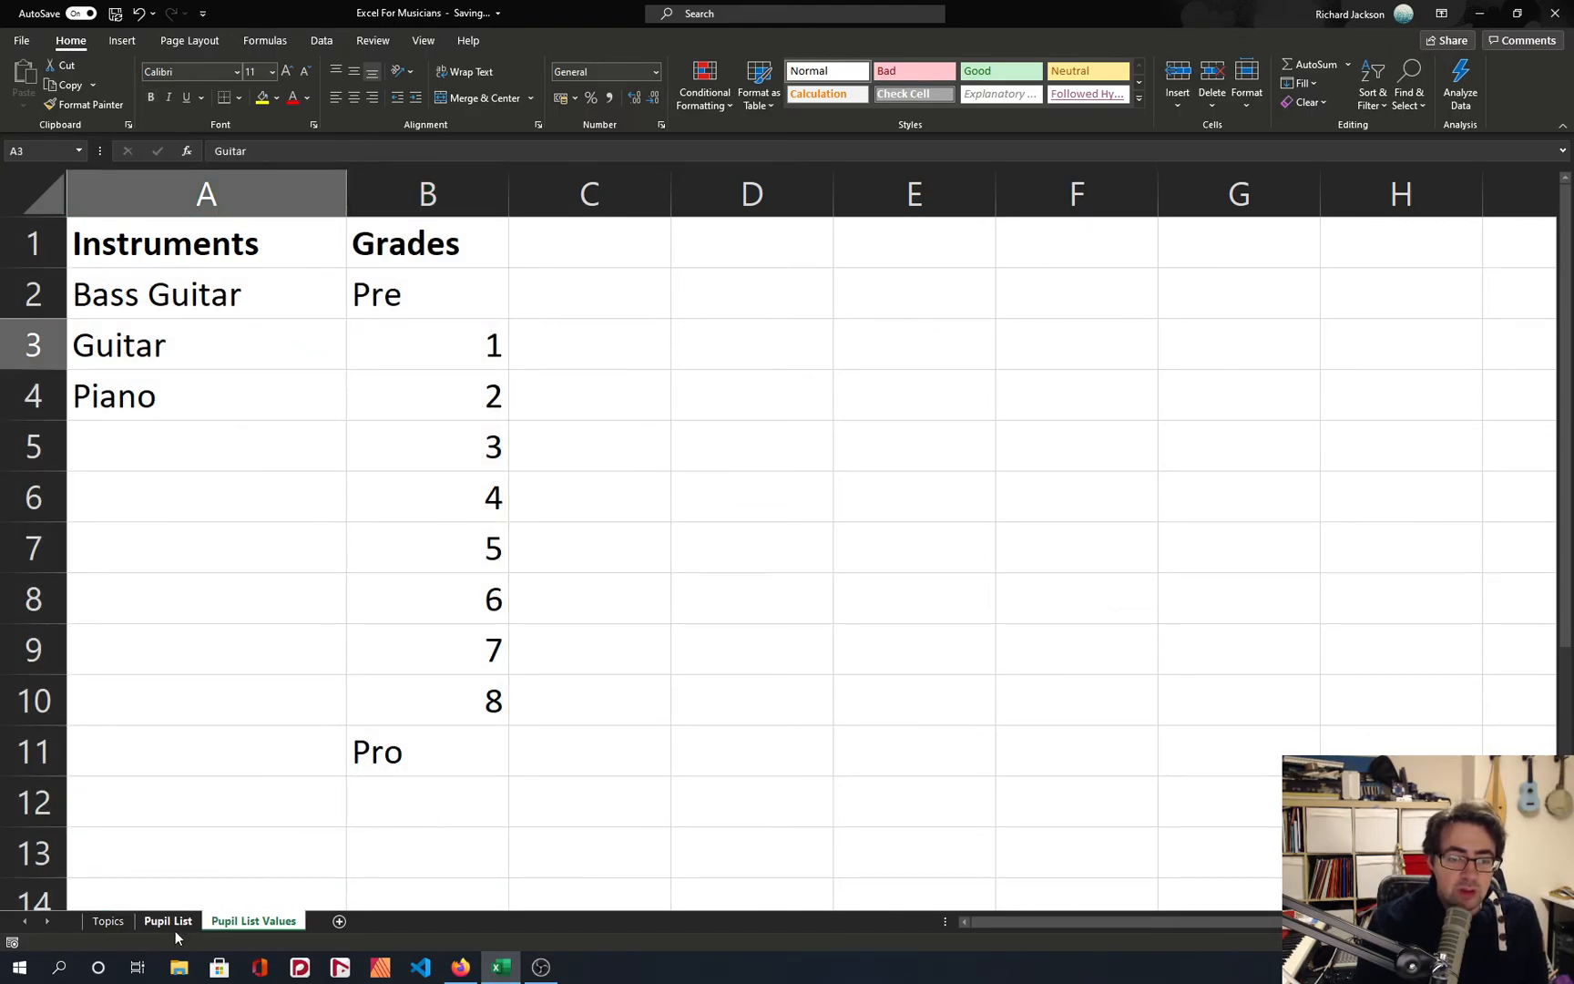
{"action": "left_click", "coordinate": [415, 272]}
{"action": "left_click", "coordinate": [432, 280]}
{"action": "left_click", "coordinate": [638, 372]}
Examine the LOWER function in E4's email formula, leaving the formula without saving any edit.
{"action": "left_click", "coordinate": [660, 274]}
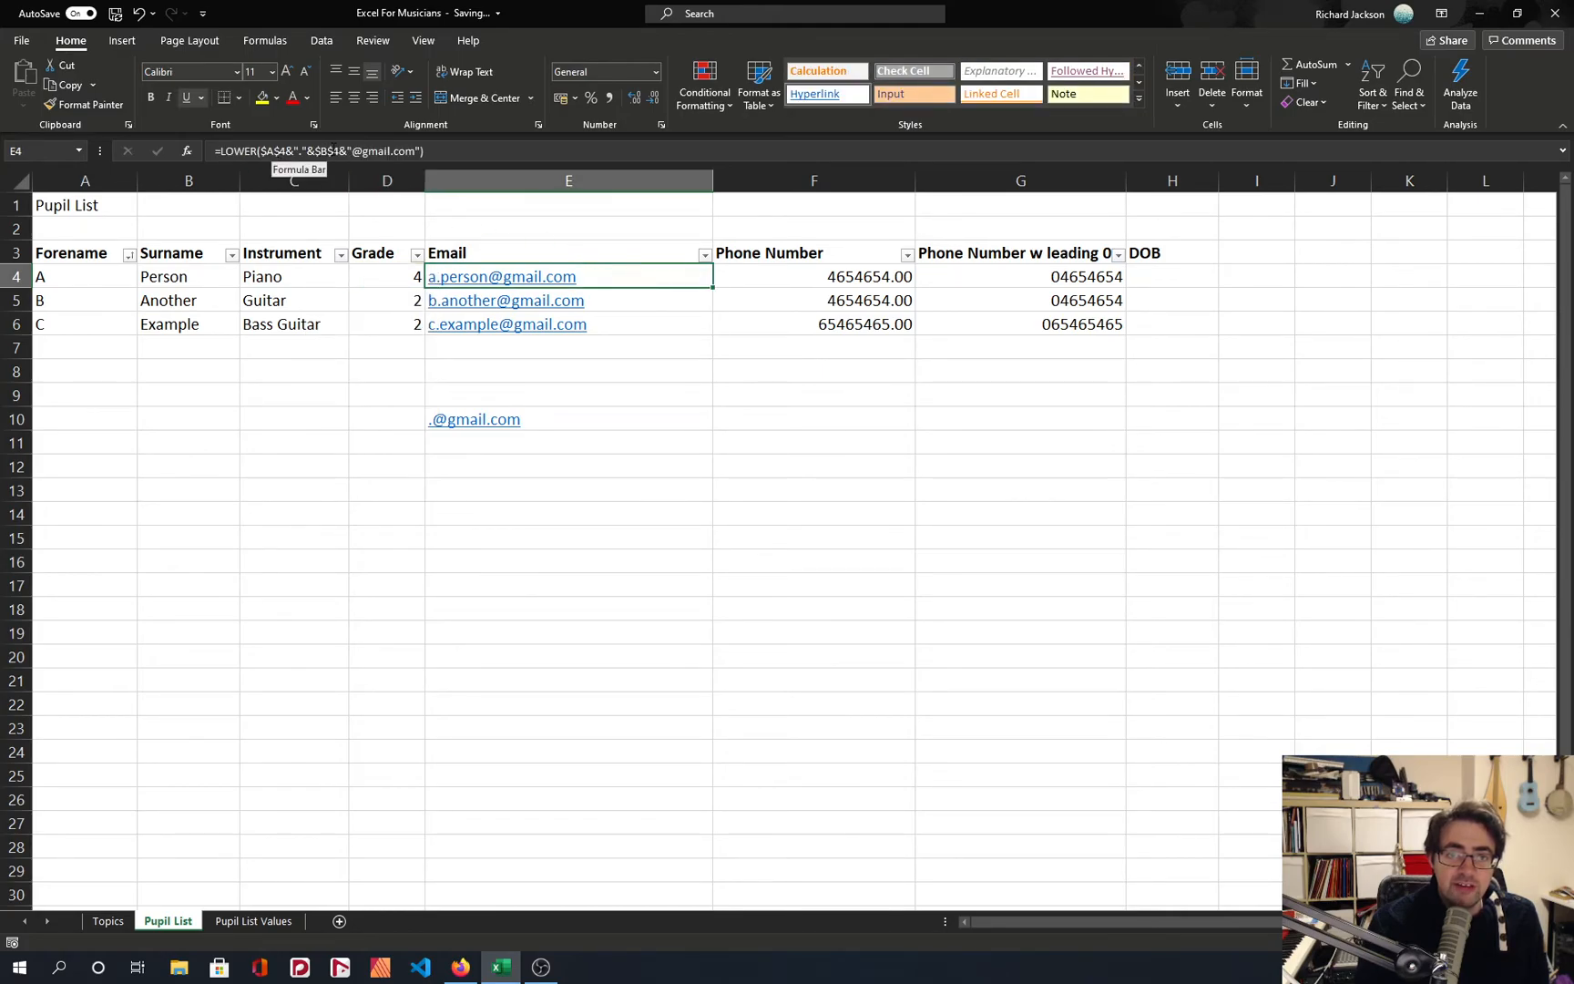
{"action": "left_click", "coordinate": [228, 150]}
{"action": "double_click", "coordinate": [239, 150]}
{"action": "left_click_drag", "start_coordinate": [875, 460], "coordinate": [850, 444]}
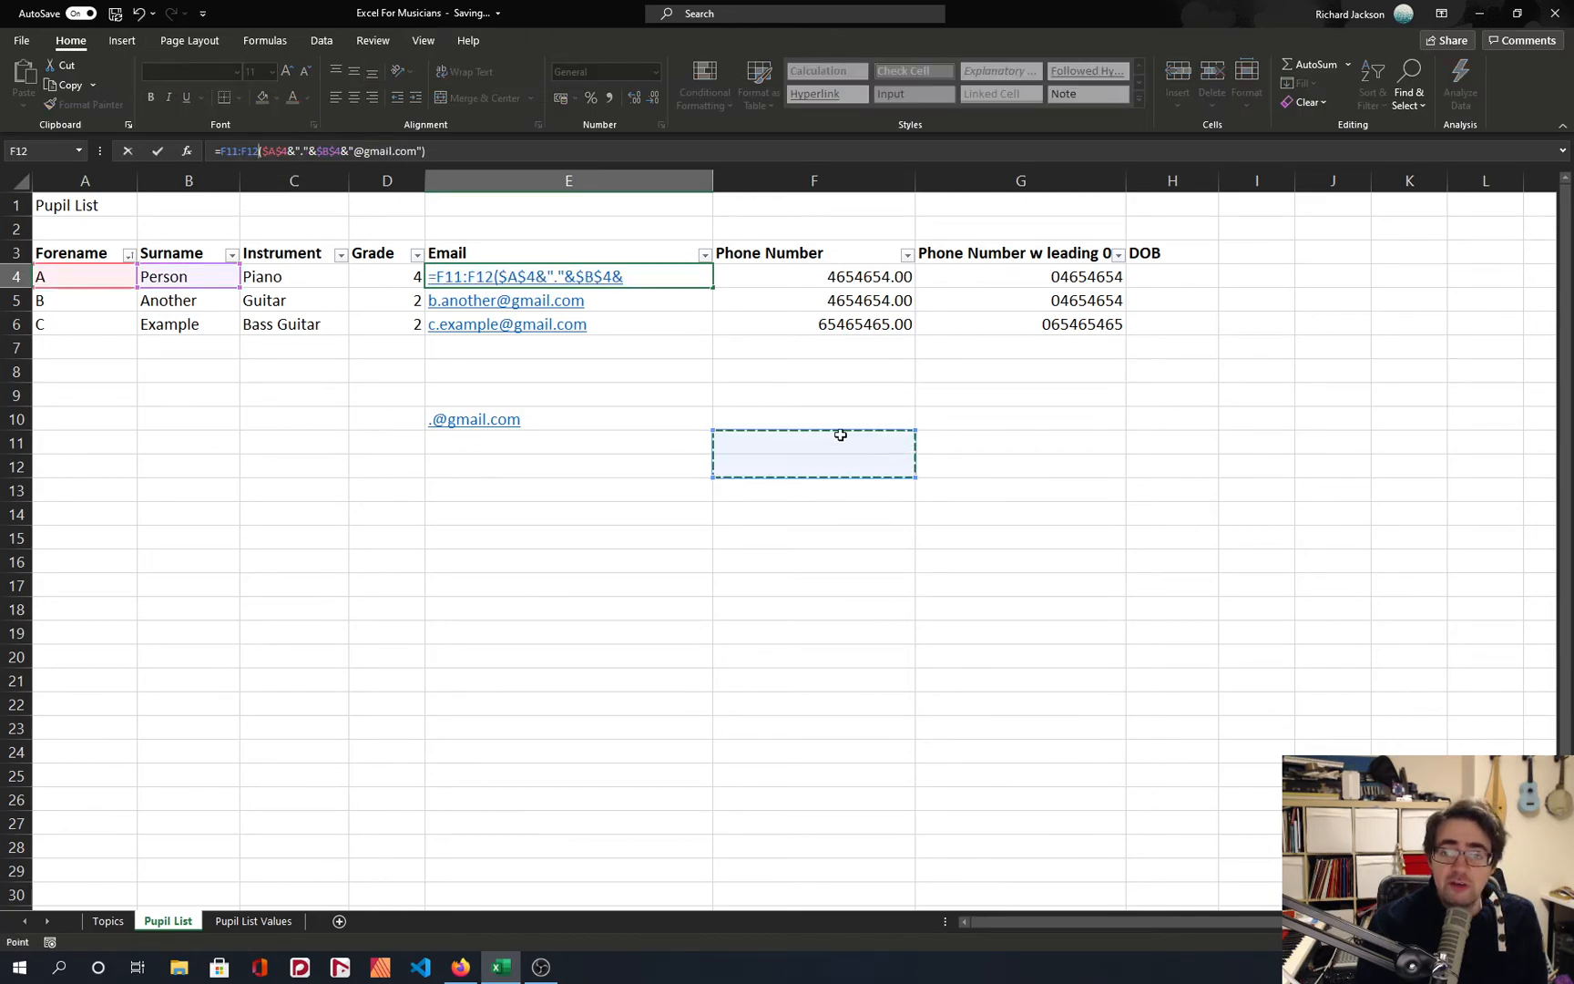
{"action": "key", "text": "Escape"}
Examine the phone numbers in F4:F6 and the CONCAT formula in G4 that adds the leading 0.
{"action": "left_click", "coordinate": [798, 273]}
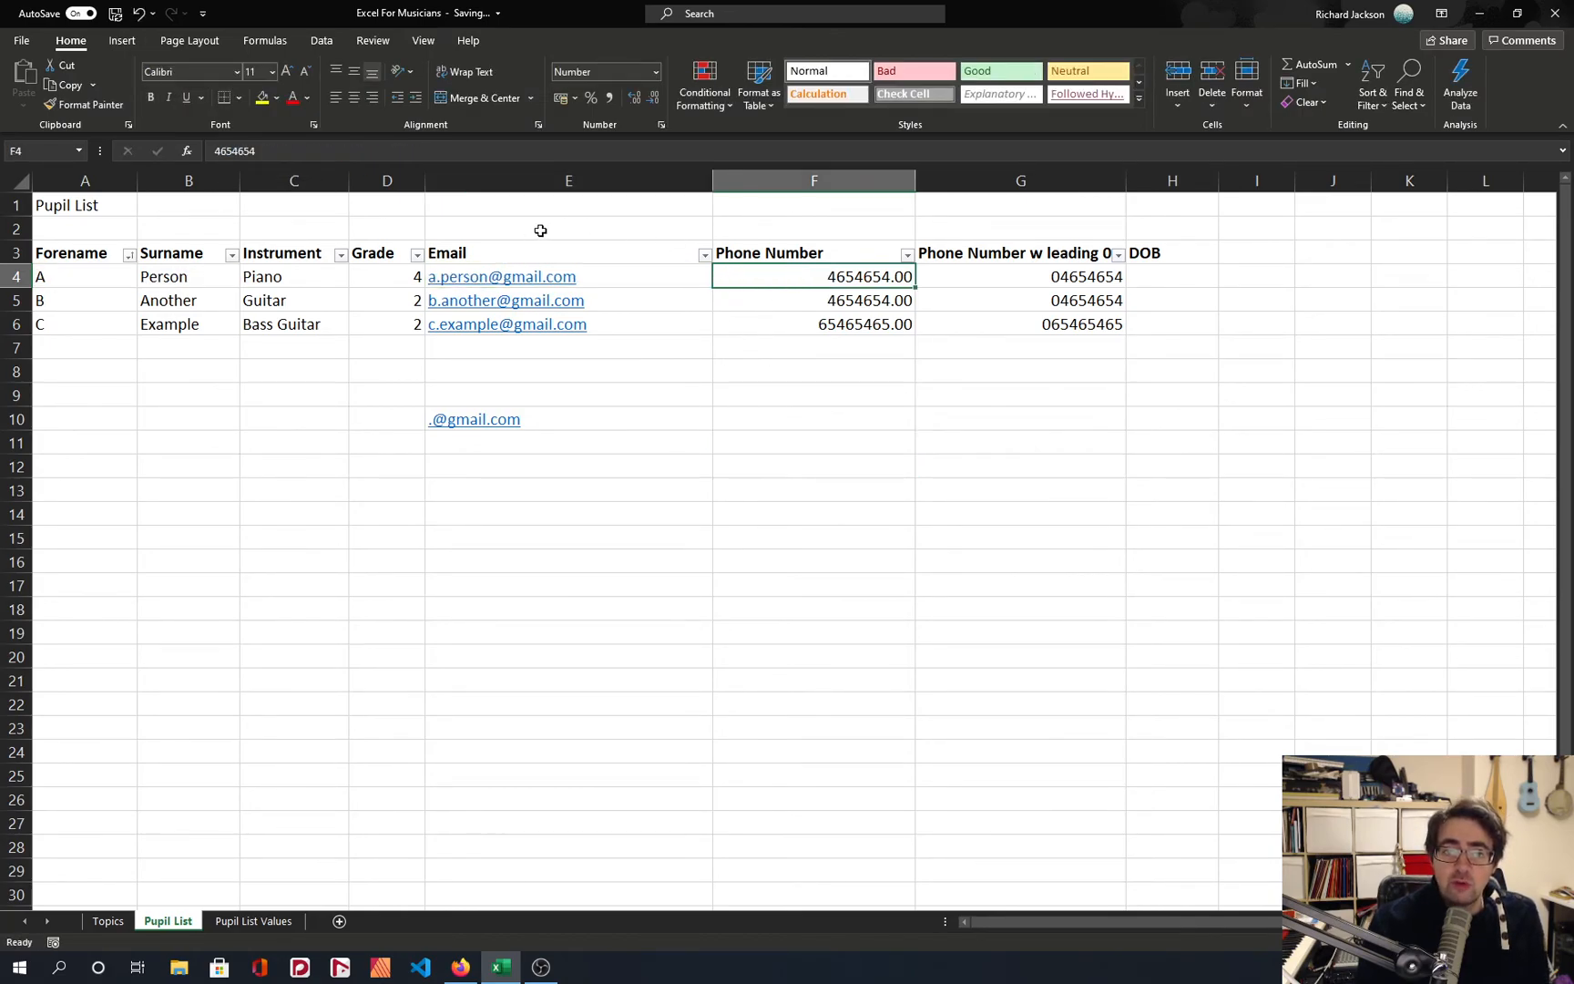
{"action": "left_click_drag", "start_coordinate": [791, 273], "coordinate": [815, 323]}
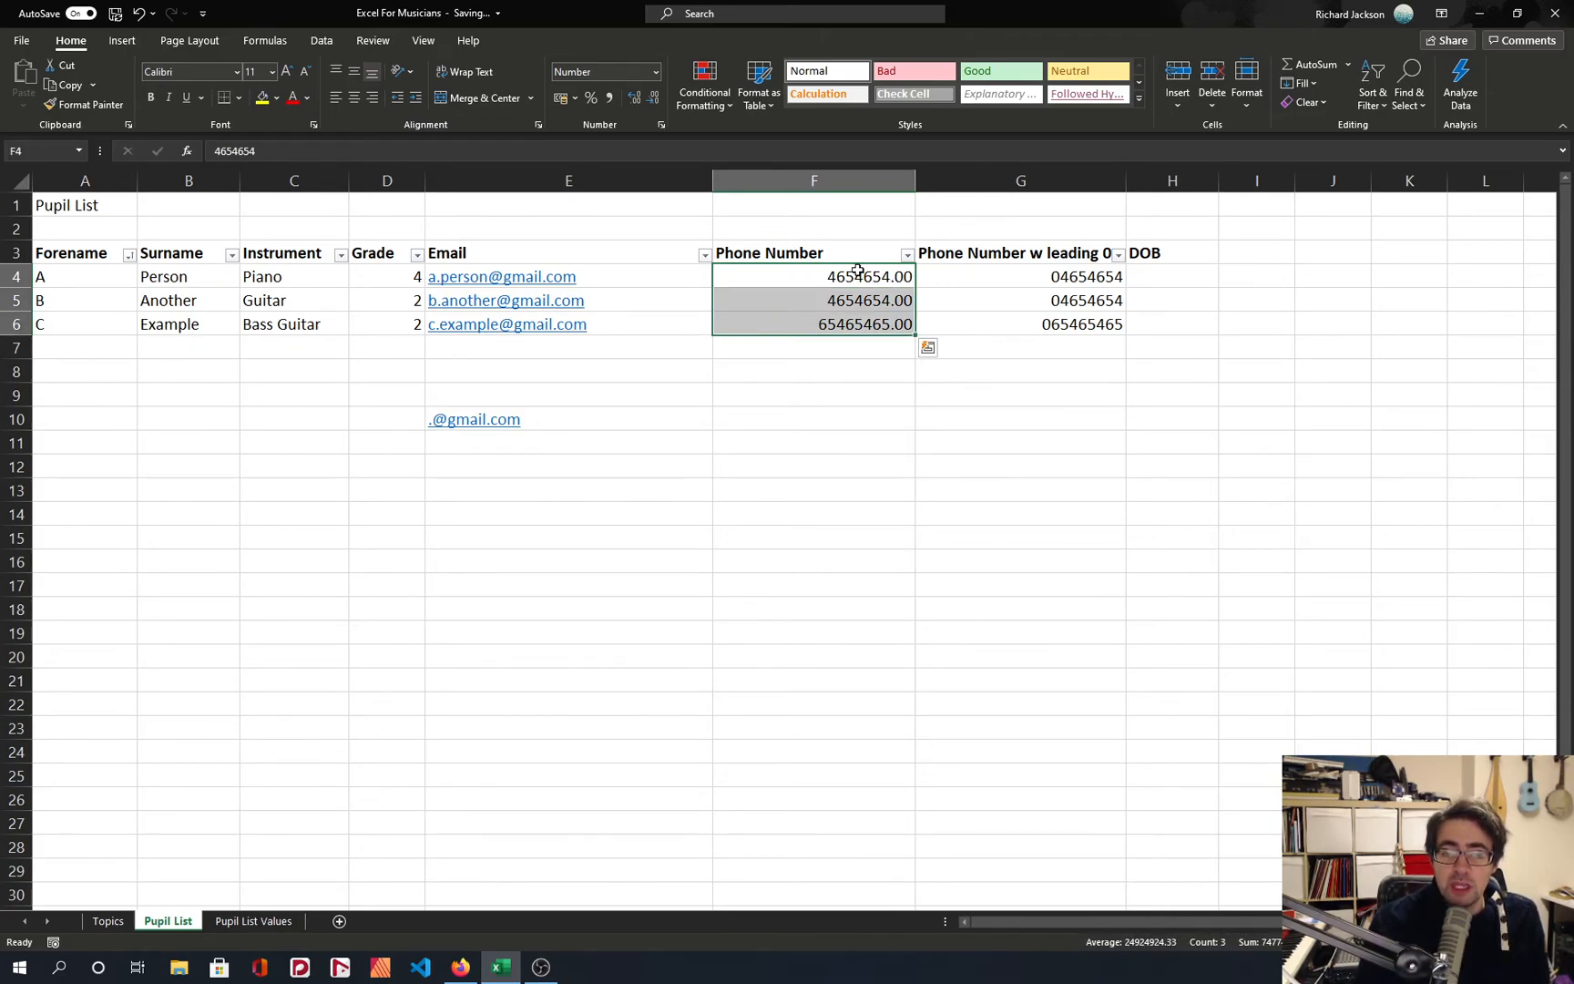
{"action": "left_click", "coordinate": [1009, 276]}
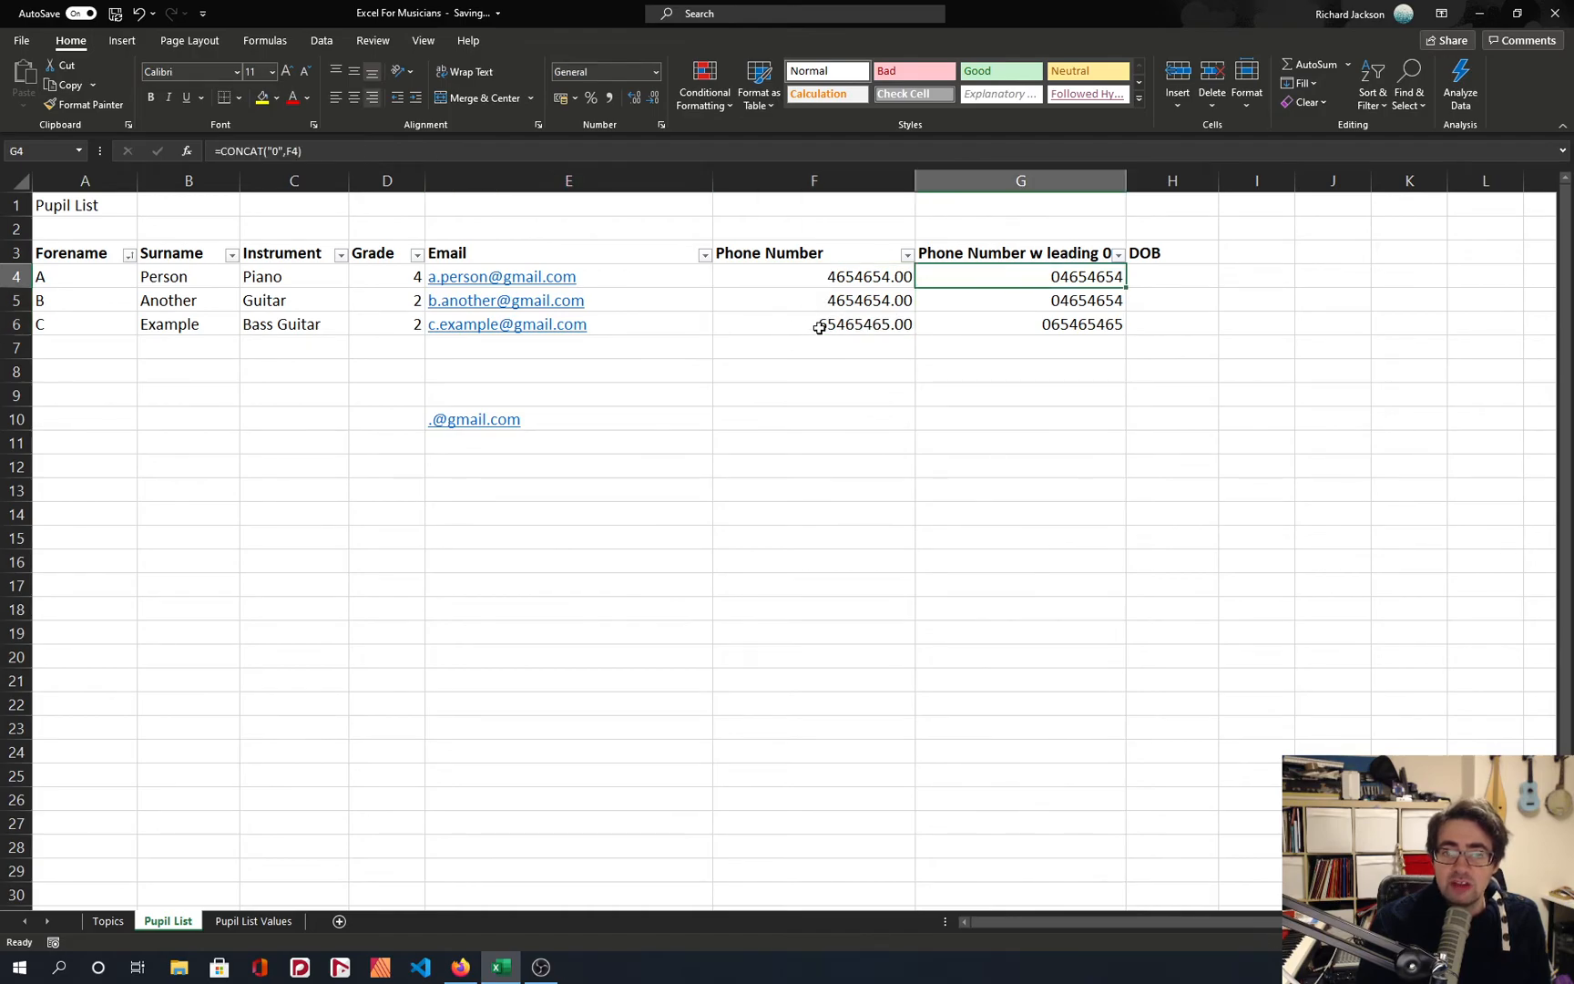
{"action": "left_click", "coordinate": [310, 150]}
{"action": "key", "text": "Escape"}
Store the phone number in F4 as text with a leading apostrophe and 0, and copy it into F5:F6.
{"action": "double_click", "coordinate": [858, 275]}
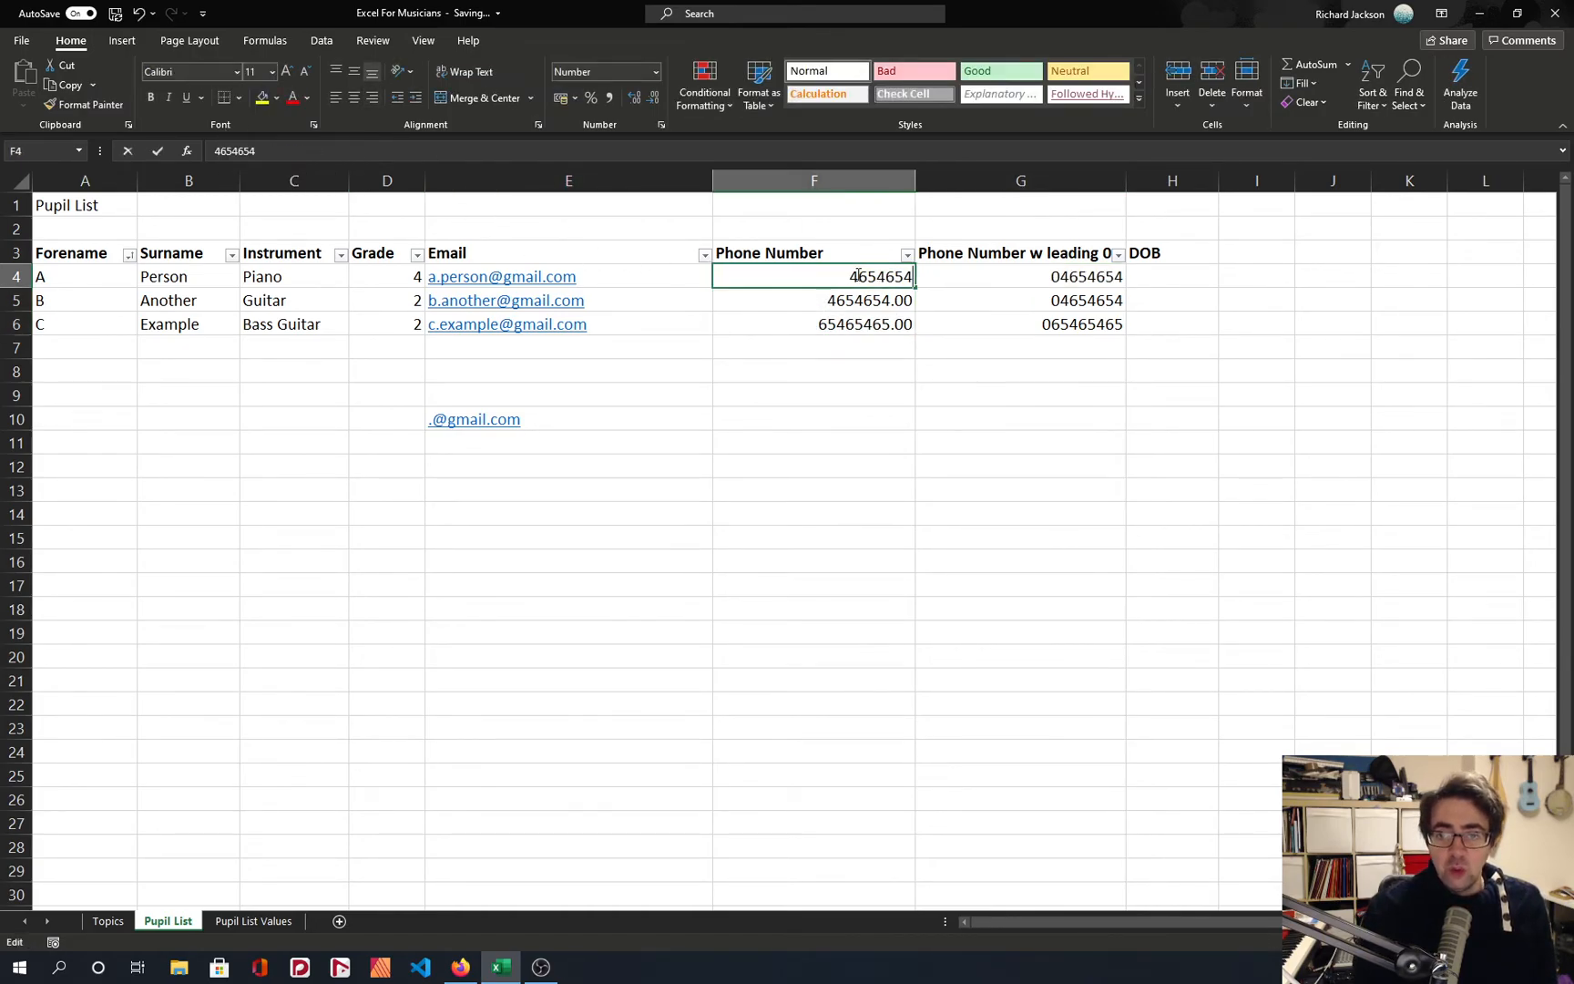
{"action": "type", "text": "'0"}
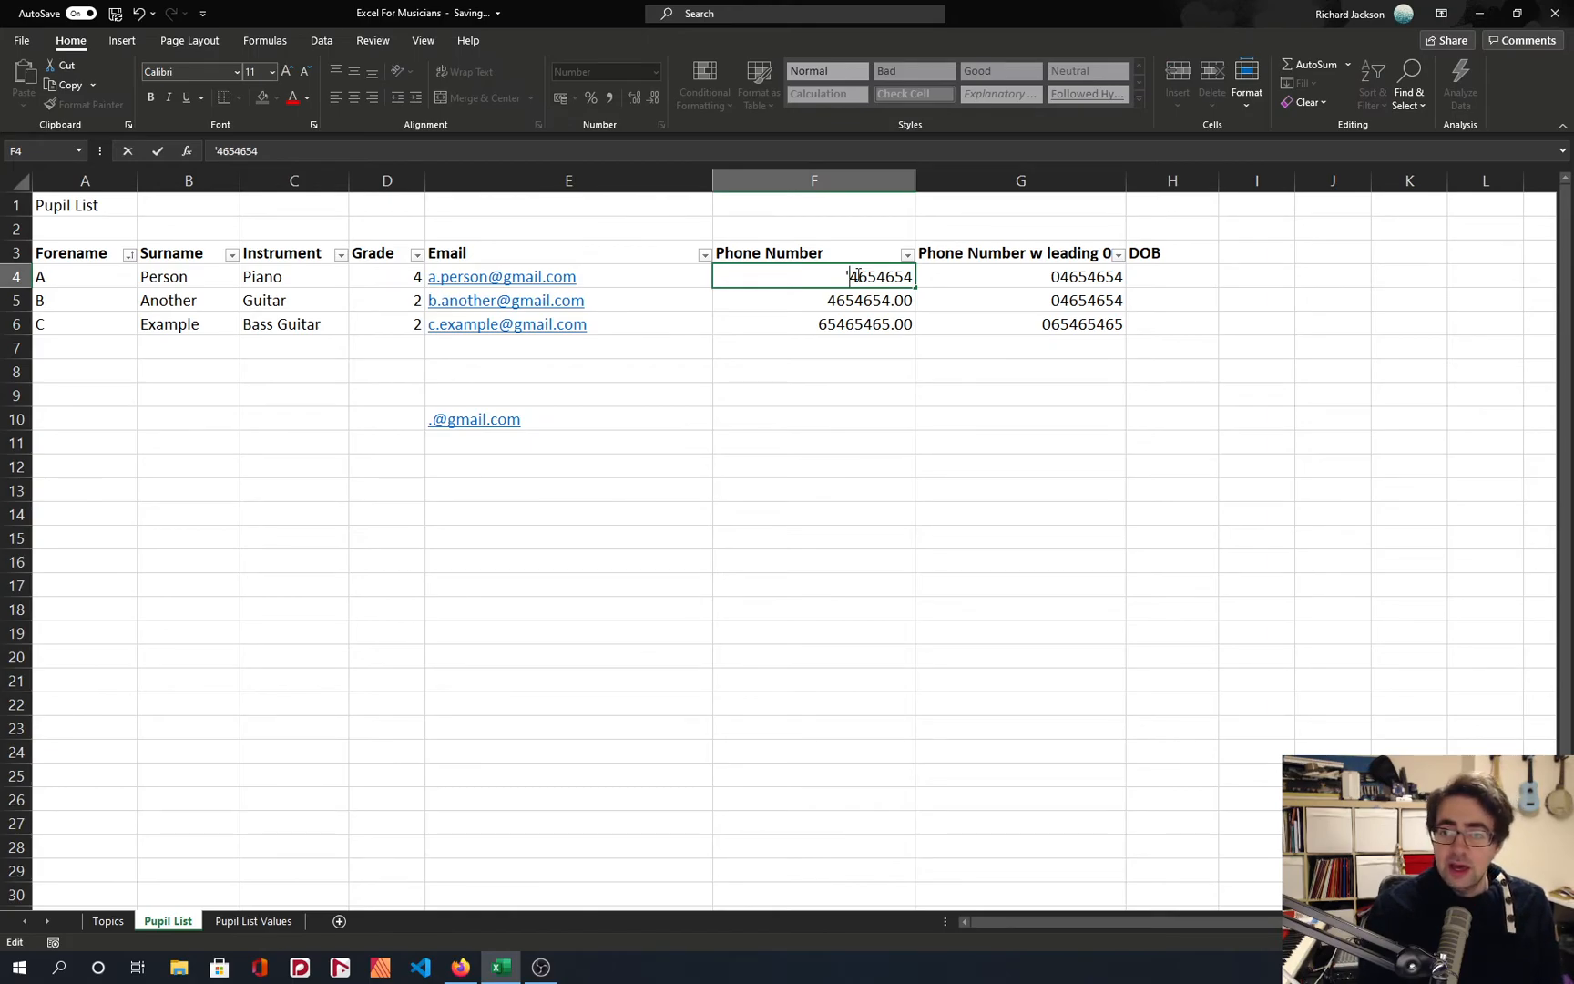
{"action": "key", "text": "Return"}
{"action": "key", "text": "Up"}
{"action": "key", "text": "ctrl+c"}
{"action": "key", "text": "shift+Down"}
{"action": "key", "text": "shift+Down"}
{"action": "key", "text": "ctrl+v"}
{"action": "key", "text": "Escape"}
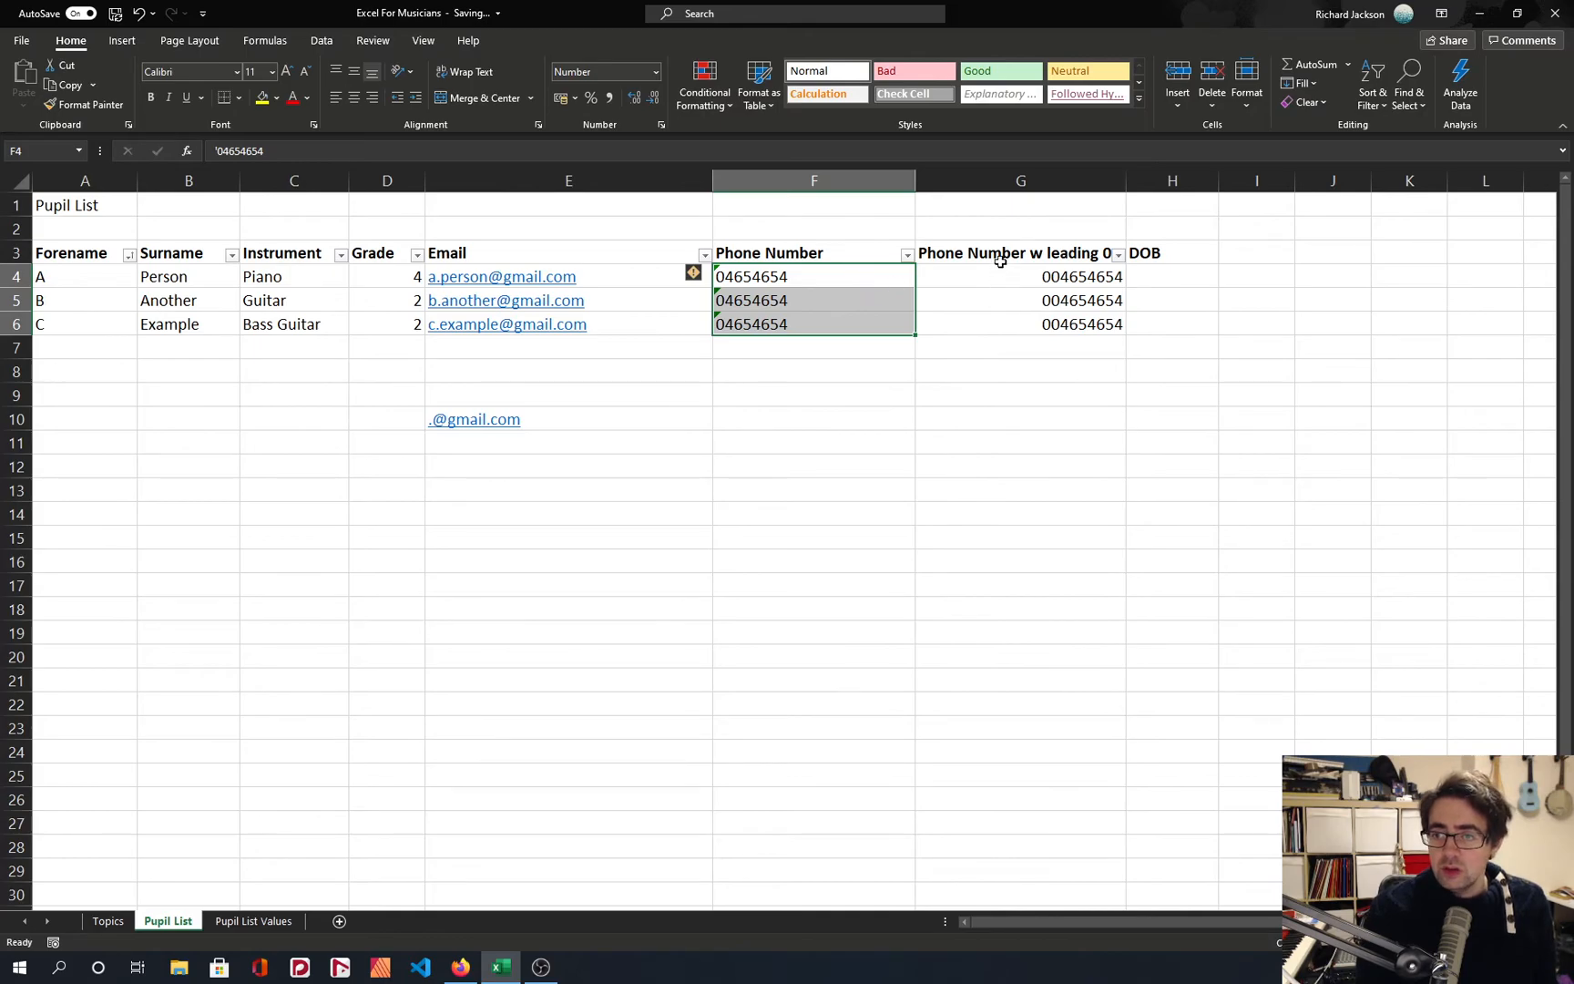
Delete the redundant Phone Number w leading 0 column.
{"action": "left_click", "coordinate": [1011, 182]}
{"action": "right_click", "coordinate": [1011, 184]}
{"action": "left_click", "coordinate": [1040, 342]}
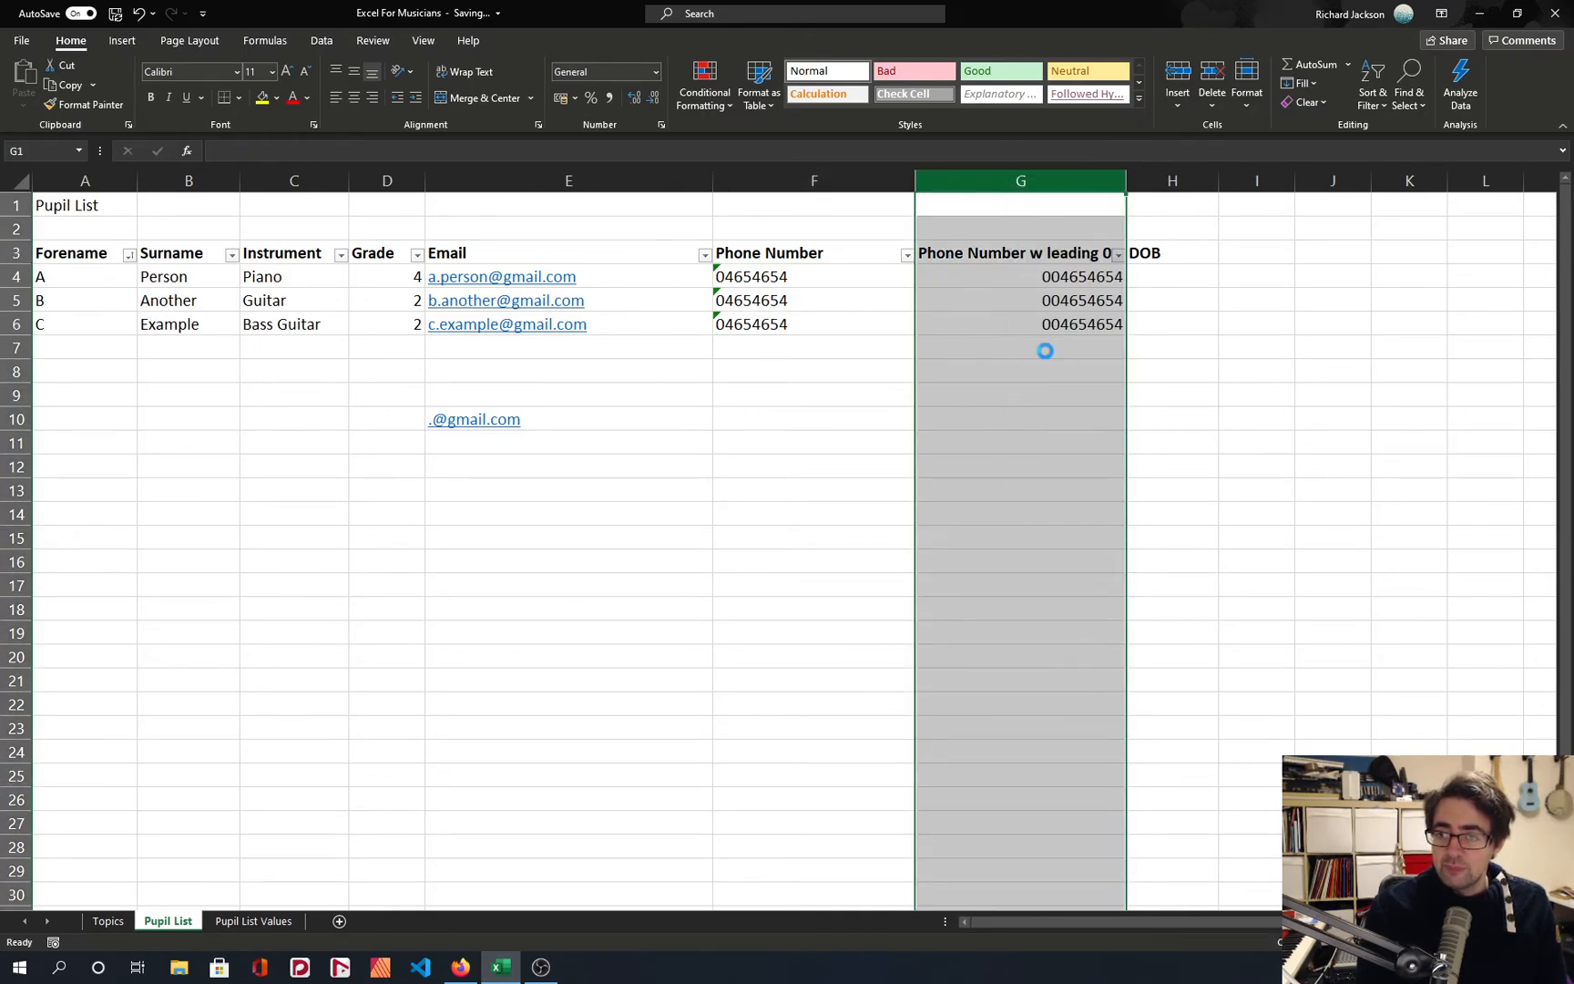
{"action": "left_click", "coordinate": [1041, 348]}
Examine the error-checking choices for the text-stored number in F4, leaving them unapplied.
{"action": "left_click", "coordinate": [769, 299]}
{"action": "left_click", "coordinate": [726, 280]}
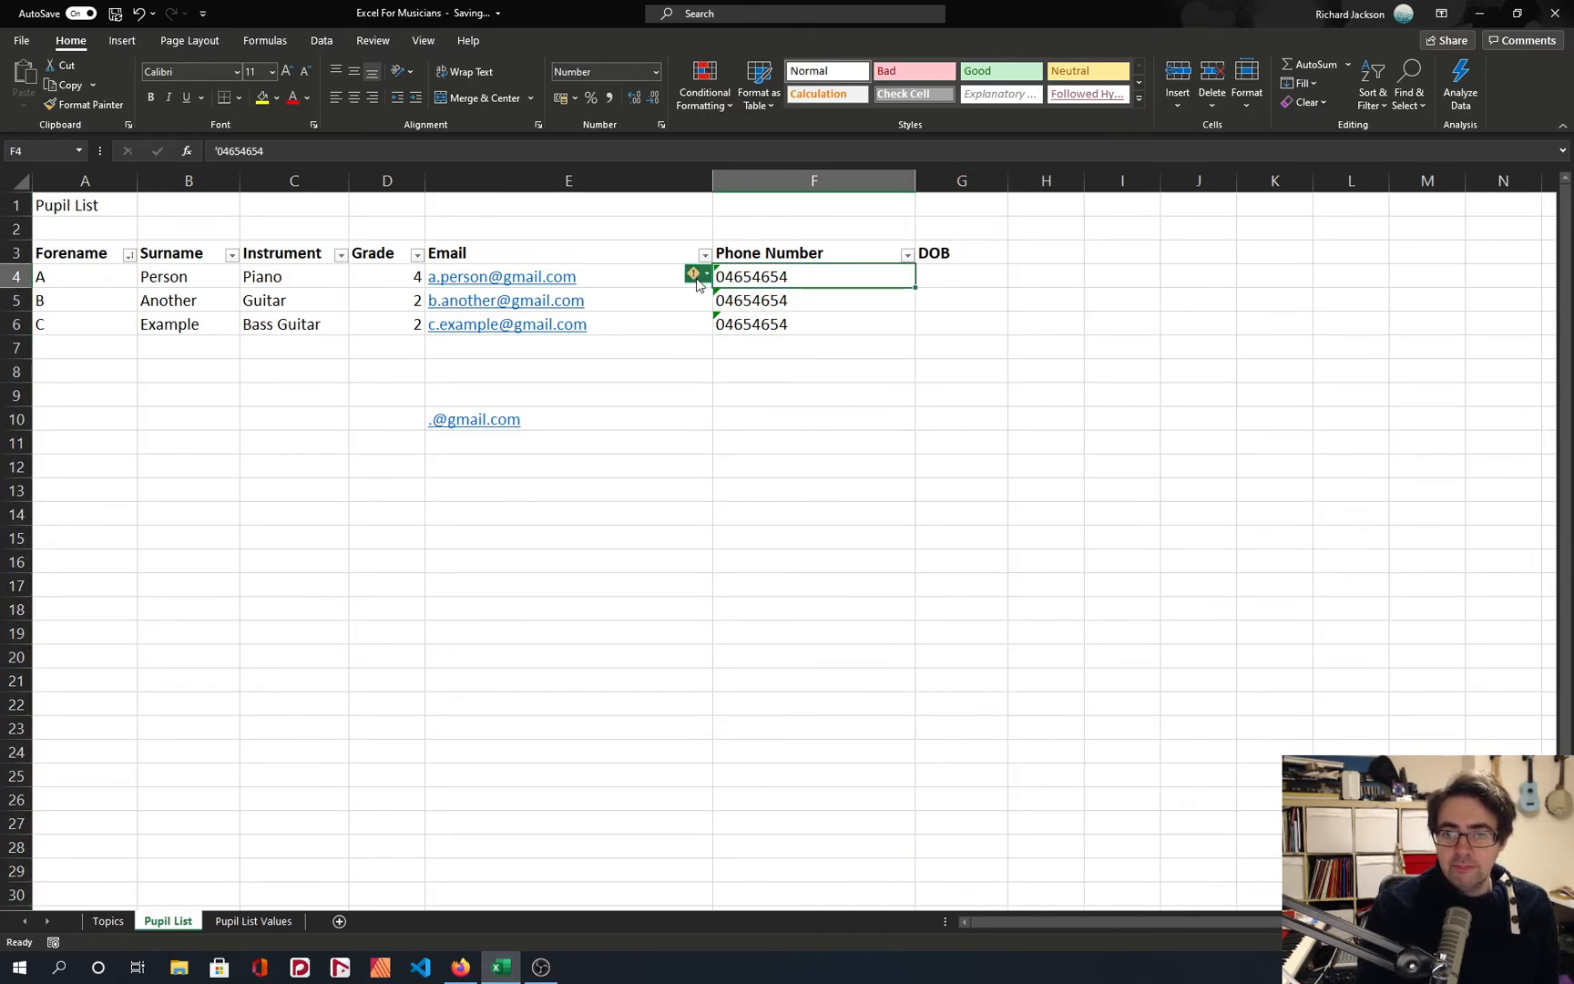
{"action": "left_click", "coordinate": [694, 274]}
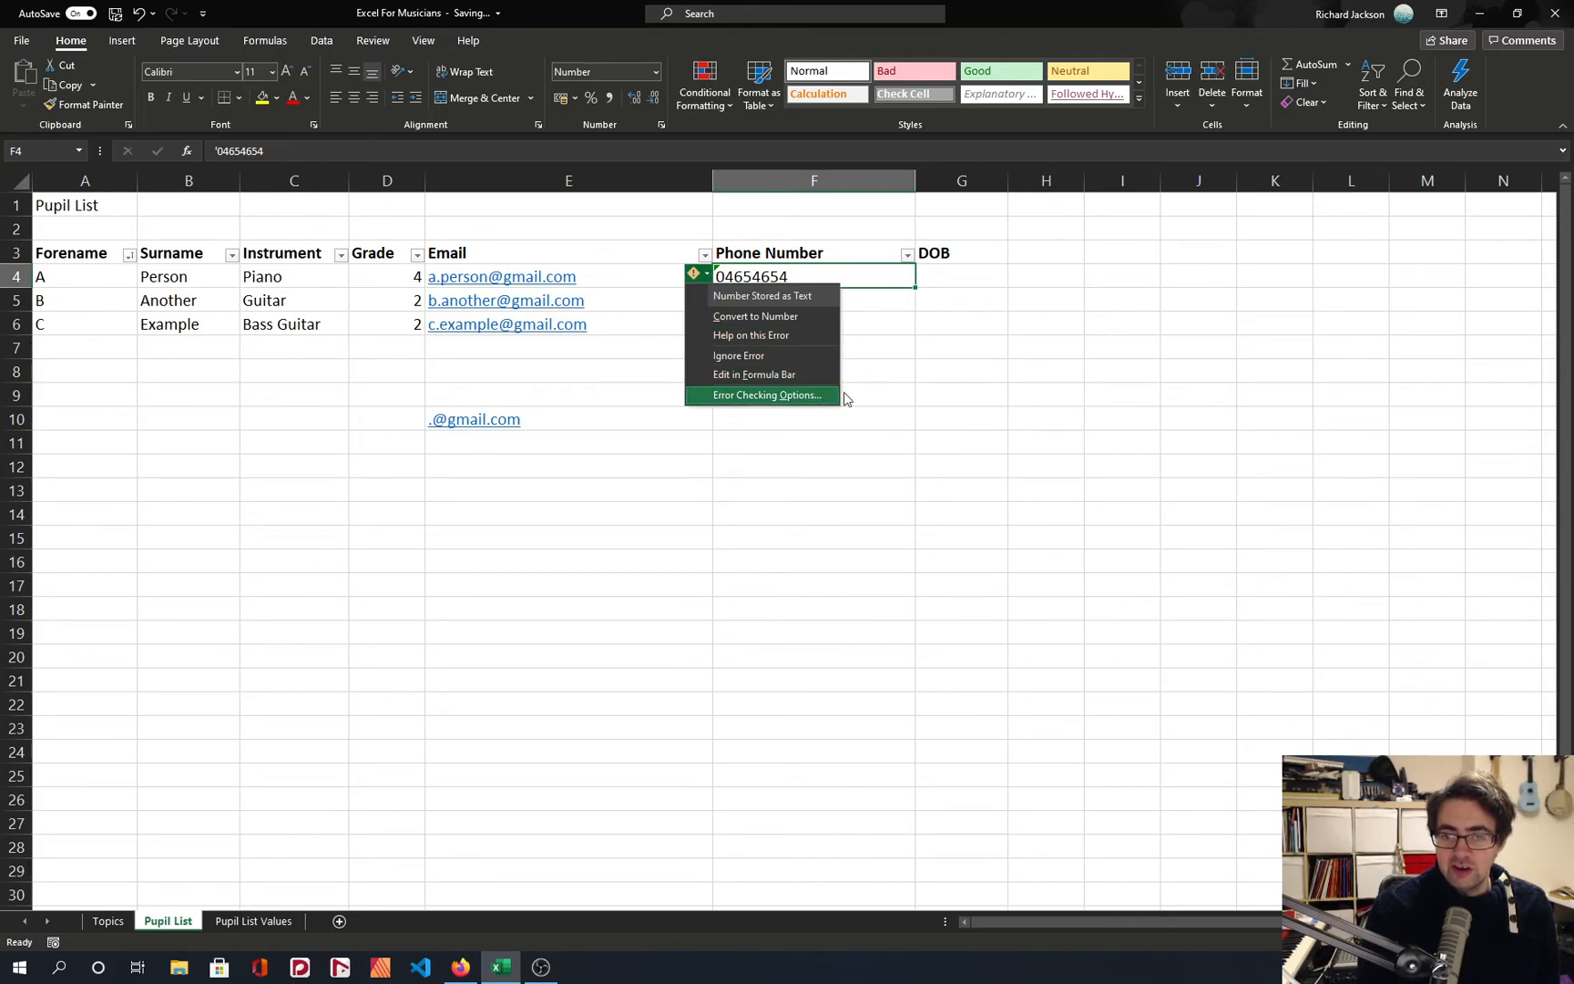
{"action": "left_click", "coordinate": [920, 371]}
{"action": "left_click", "coordinate": [801, 276]}
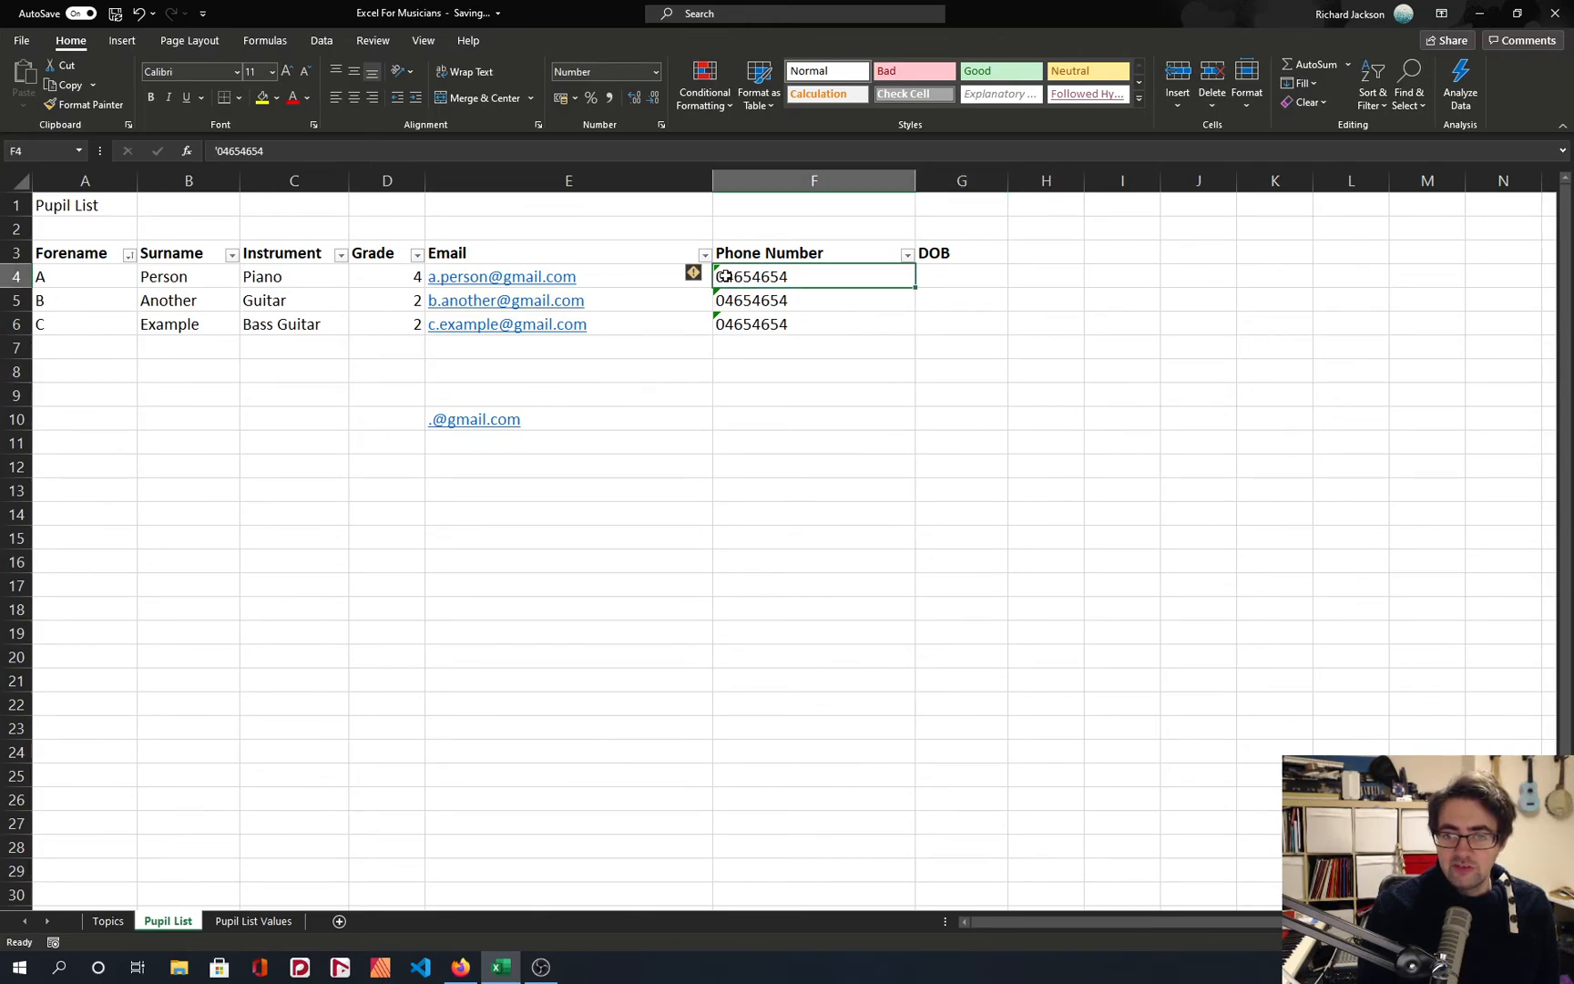
{"action": "left_click", "coordinate": [817, 302]}
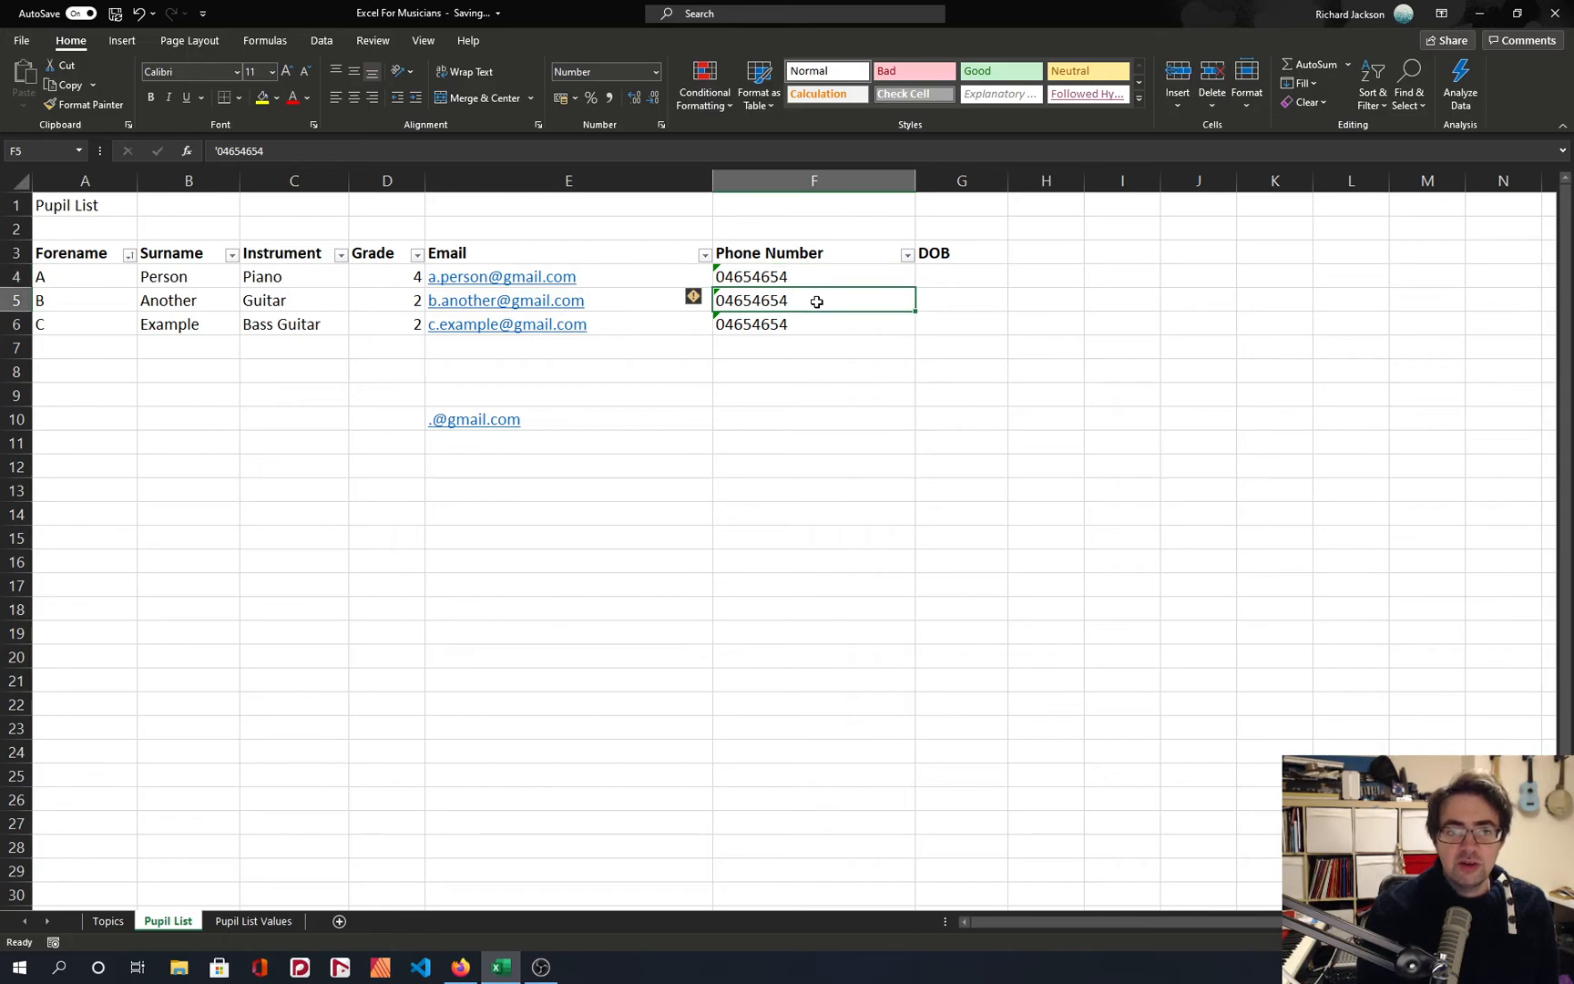
Enter the first pupil's date of birth in G4 under the DOB heading.
{"action": "left_click", "coordinate": [967, 275]}
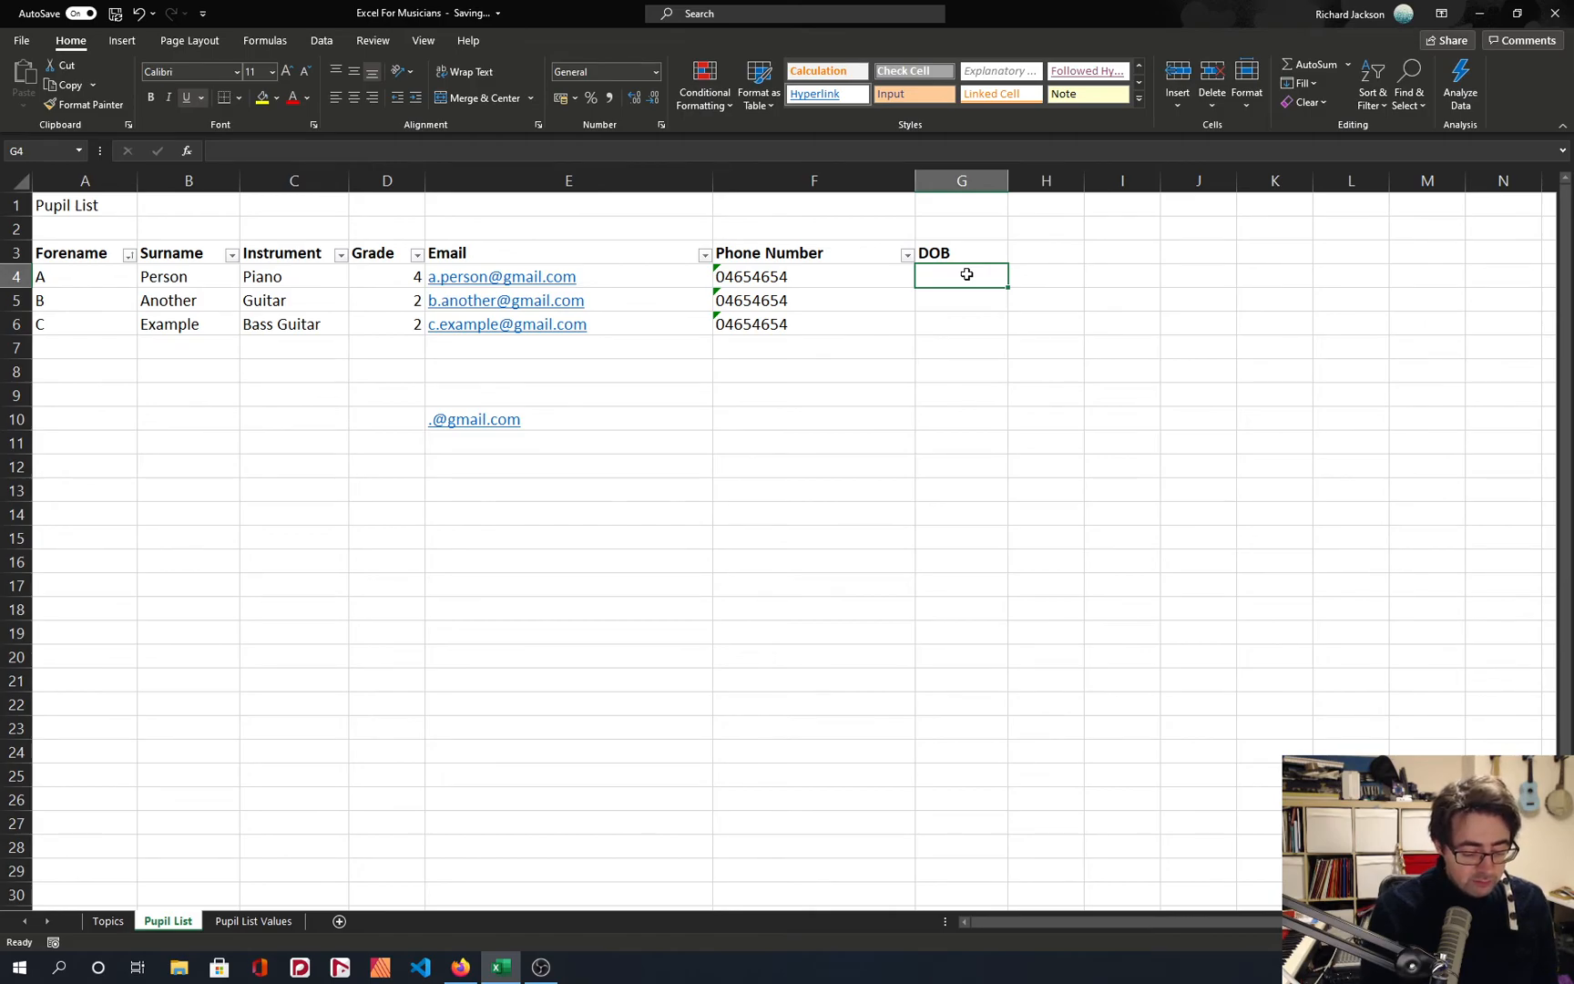
{"action": "type", "text": "27/09/1"}
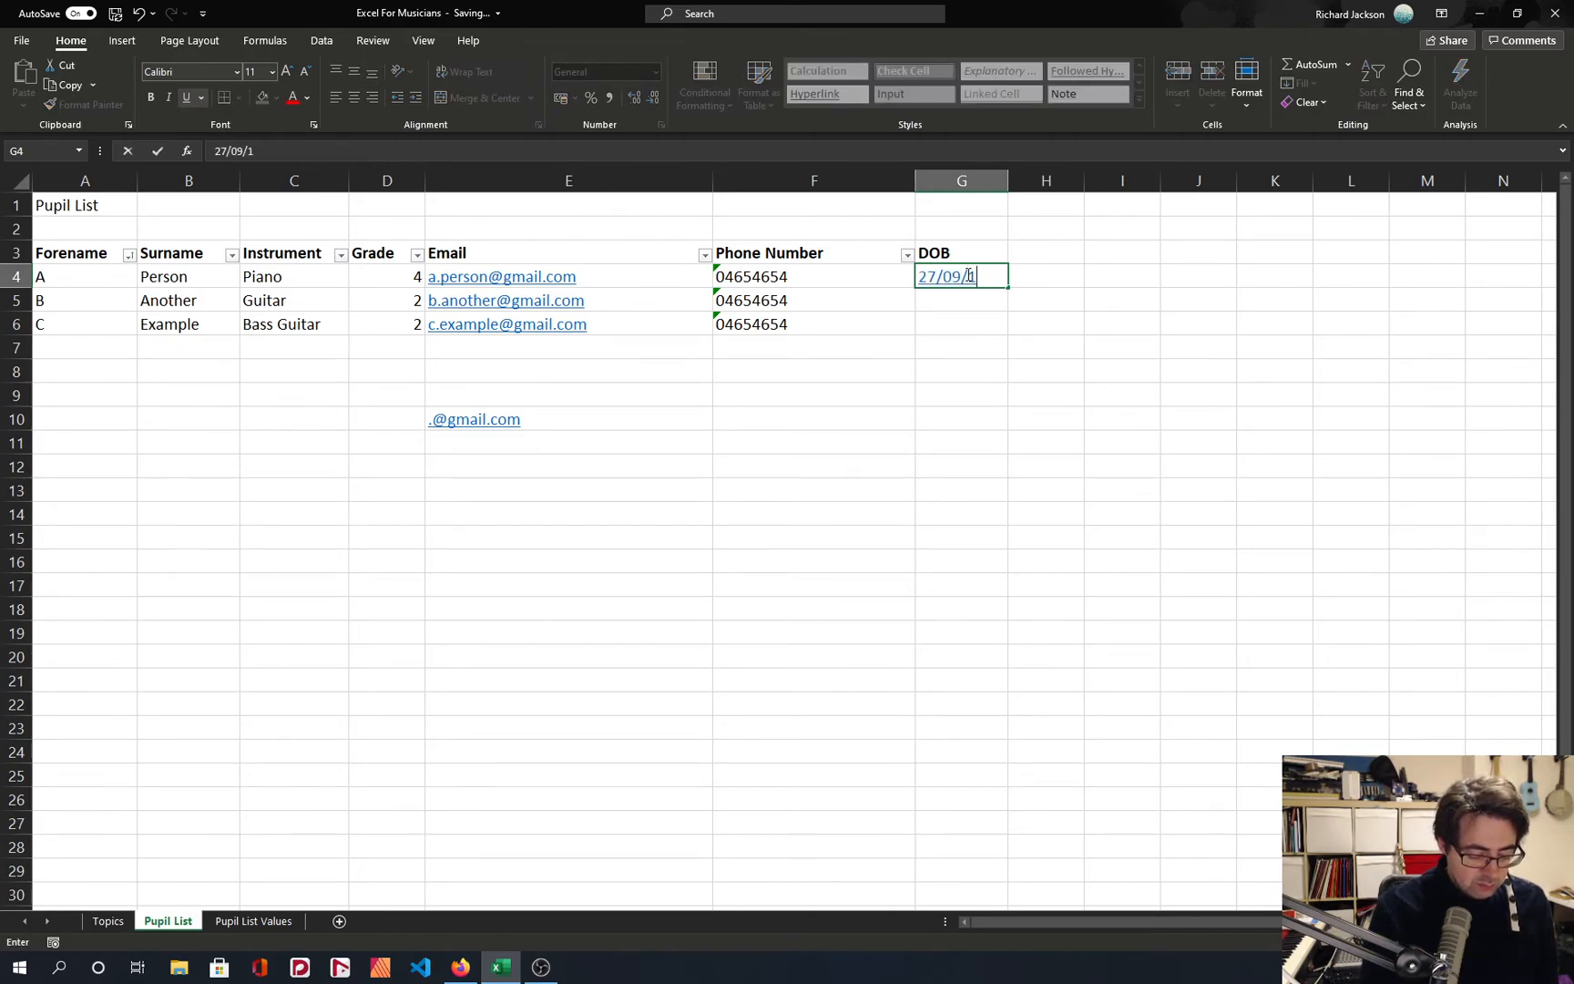
{"action": "type", "text": "983"}
{"action": "key", "text": "Return"}
{"action": "left_click", "coordinate": [968, 275]}
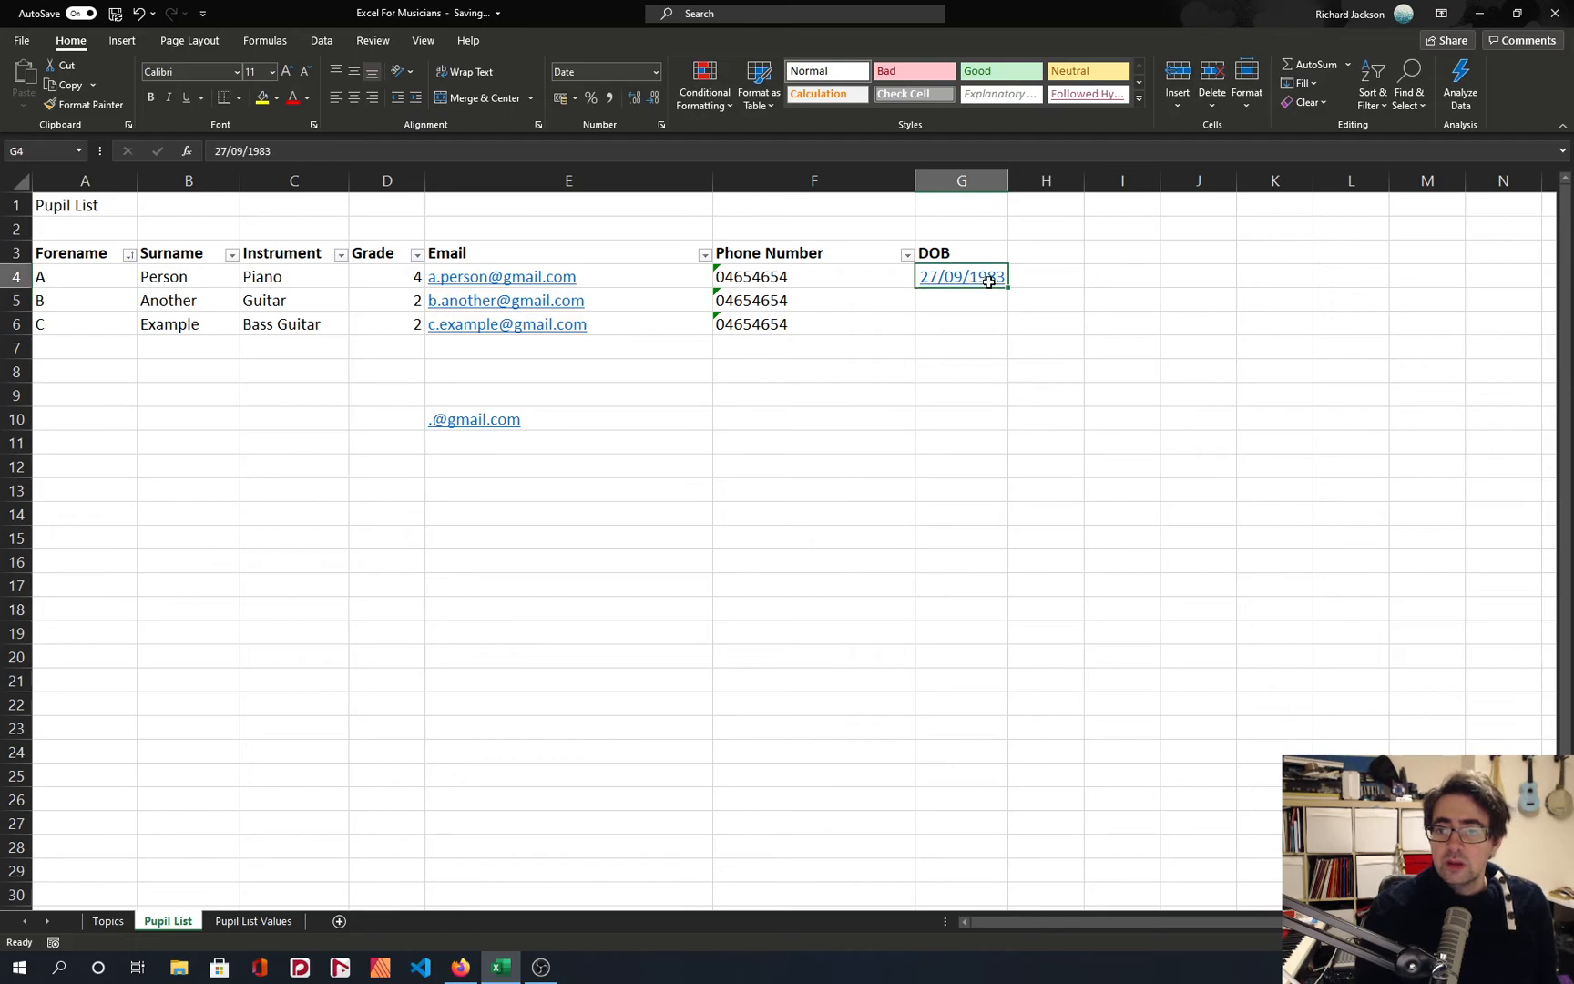
Format the date in G4 as a number without decimals and restore its Short Date format.
{"action": "left_click", "coordinate": [654, 71]}
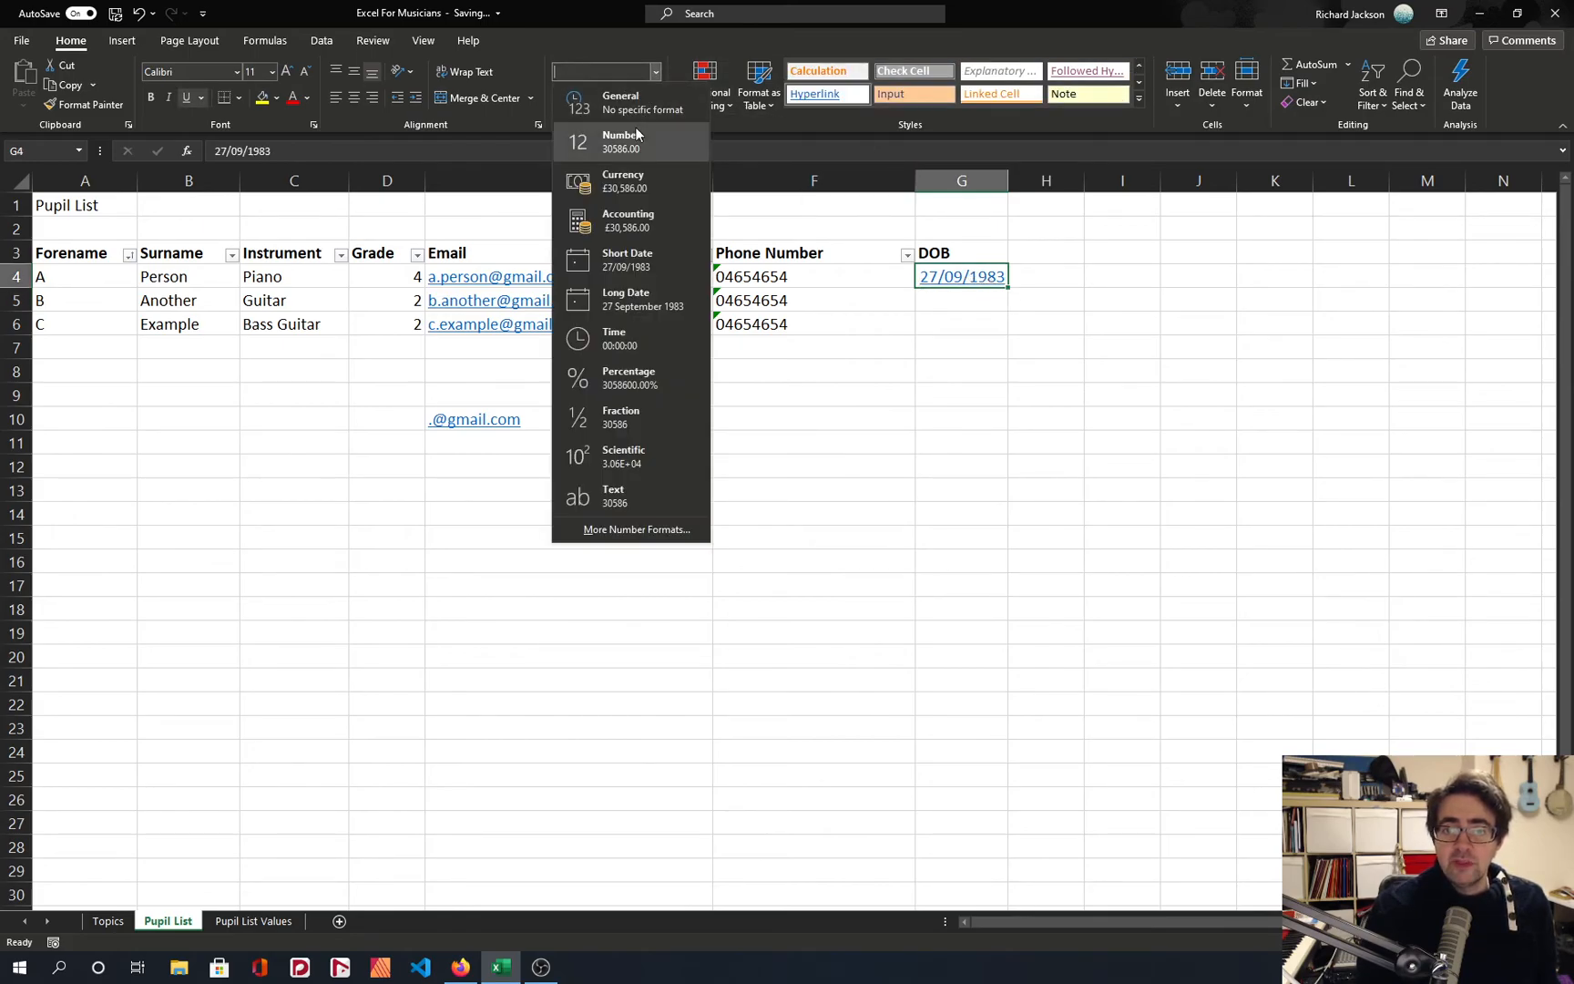
{"action": "left_click", "coordinate": [629, 141]}
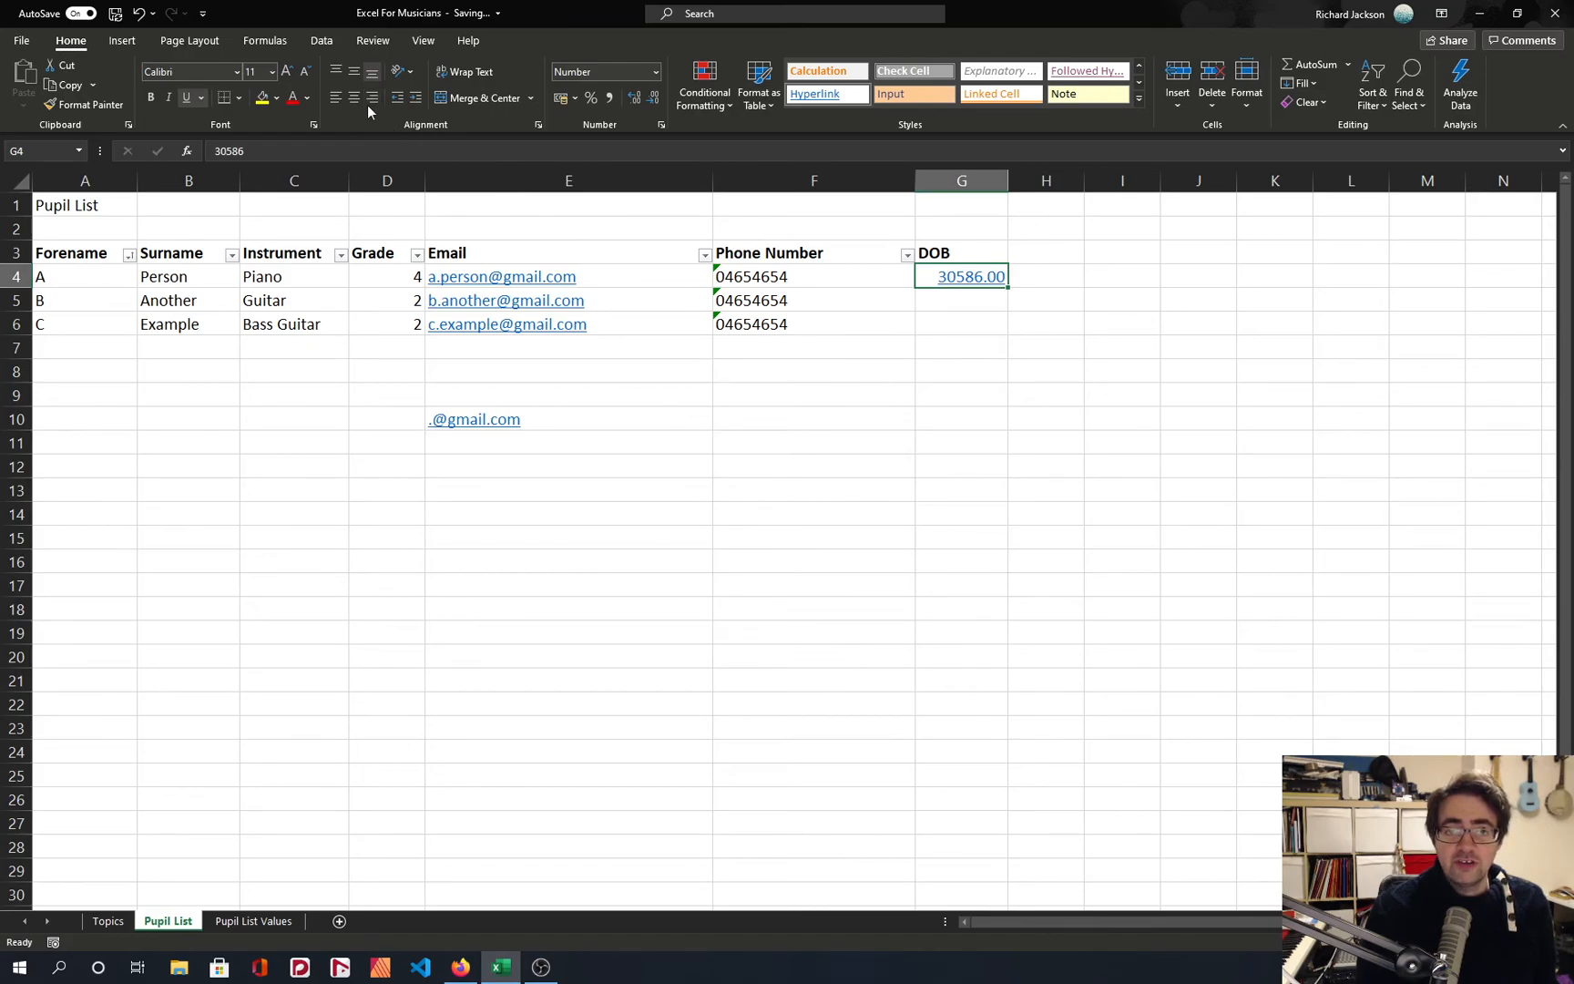
{"action": "left_click", "coordinate": [652, 98]}
{"action": "left_click", "coordinate": [652, 98]}
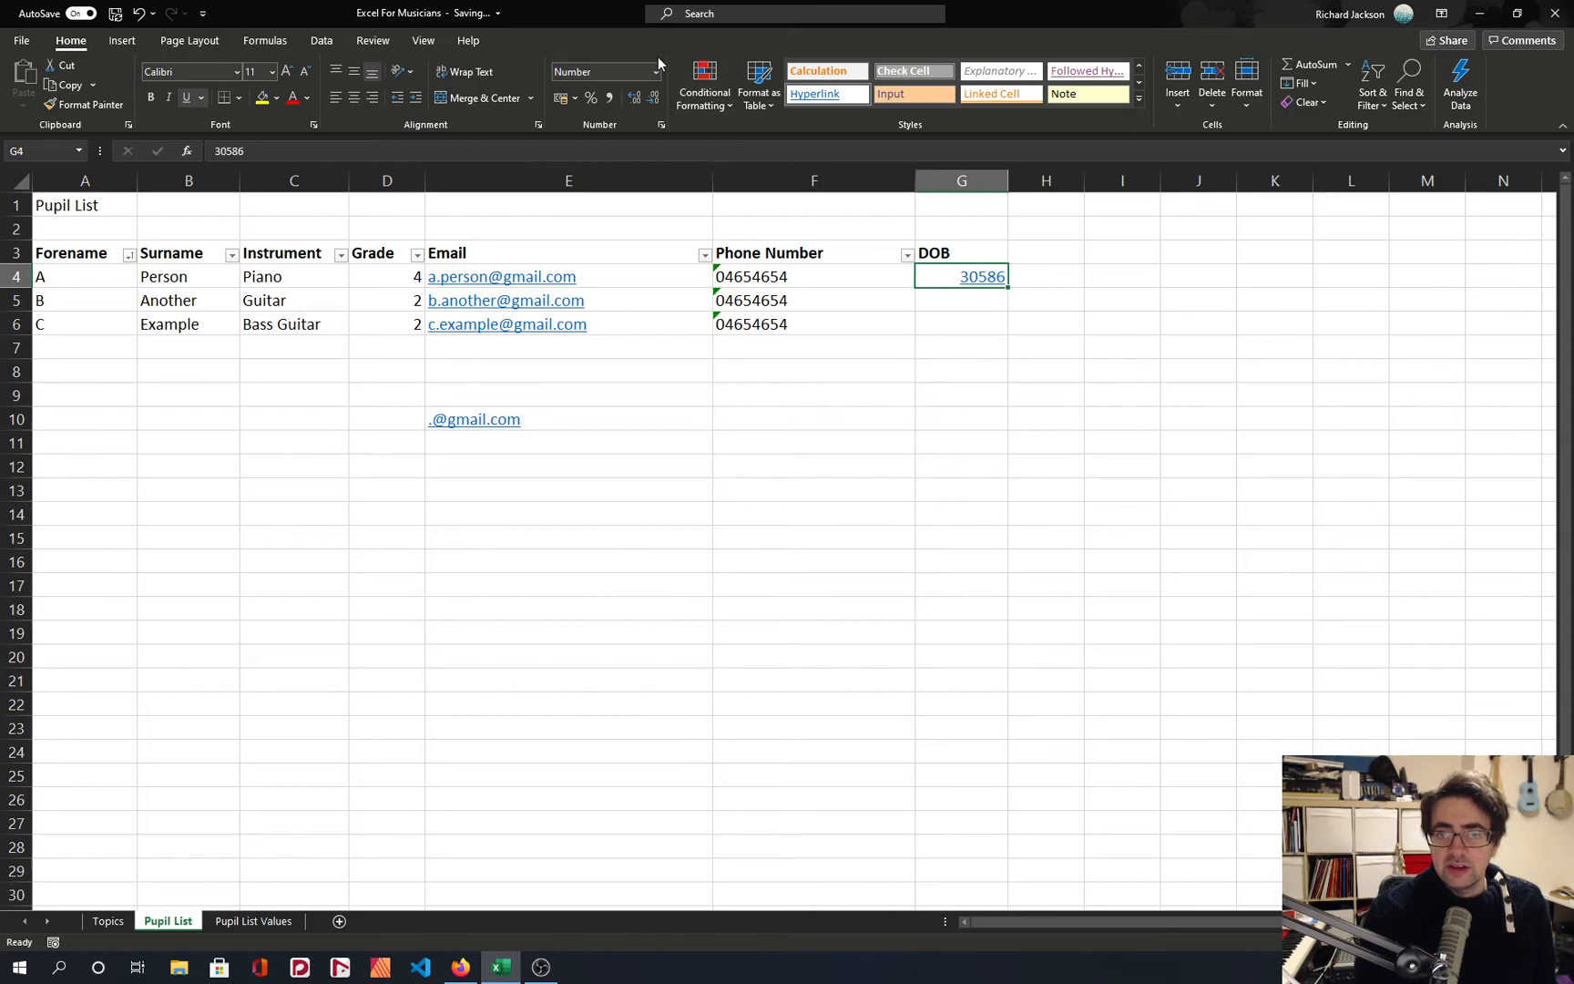
{"action": "left_click", "coordinate": [657, 68]}
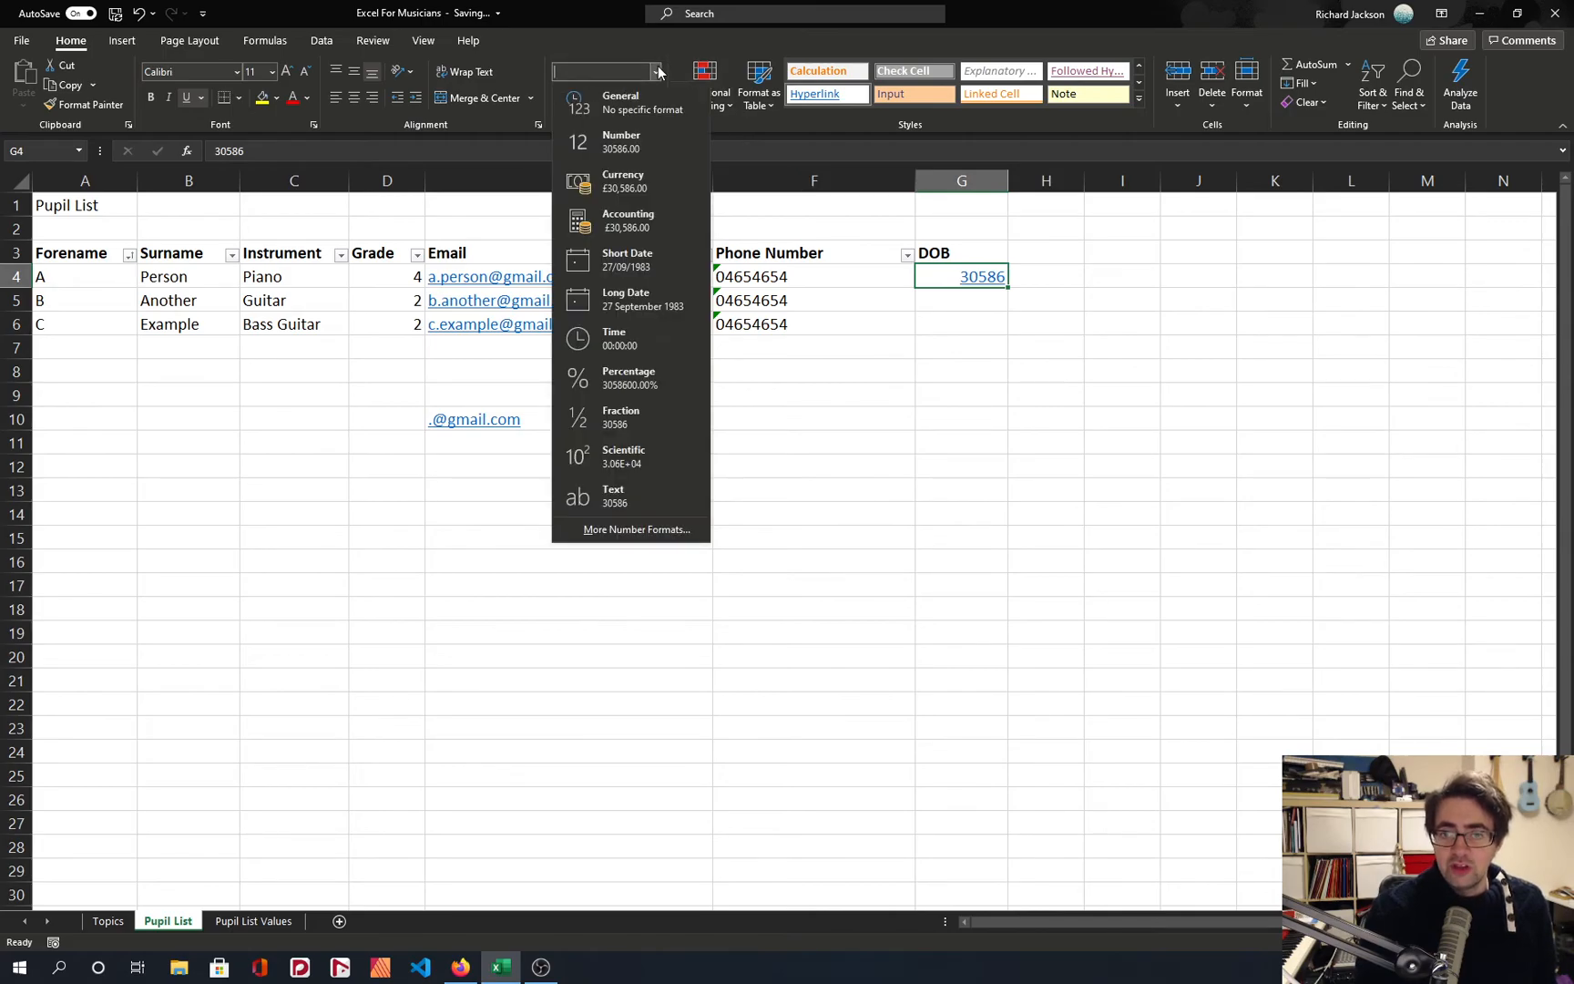
{"action": "left_click", "coordinate": [665, 266]}
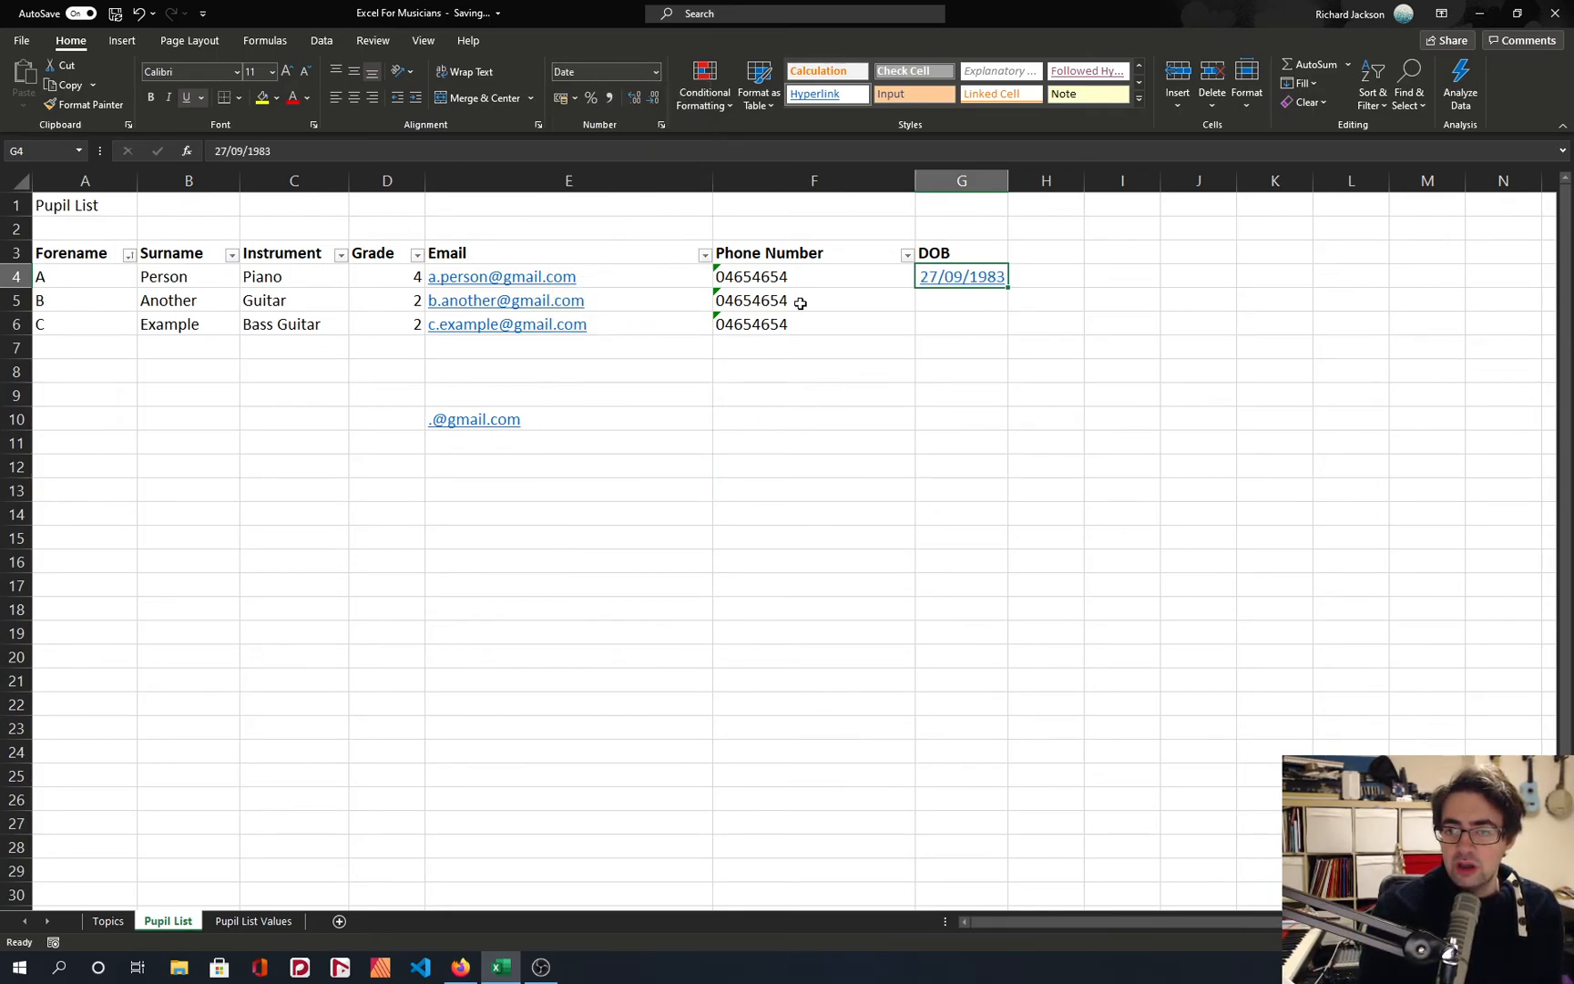
Fill G5 with a formula adding 30 days to the date above, =G4+30, and copy it to G6.
{"action": "left_click", "coordinate": [962, 302]}
{"action": "type", "text": "="}
{"action": "key", "text": "Up"}
{"action": "type", "text": "+30"}
{"action": "key", "text": "ctrl+Return"}
{"action": "key", "text": "ctrl+c"}
{"action": "key", "text": "Down"}
{"action": "key", "text": "ctrl+v"}
{"action": "key", "text": "Escape"}
{"action": "left_click", "coordinate": [993, 367]}
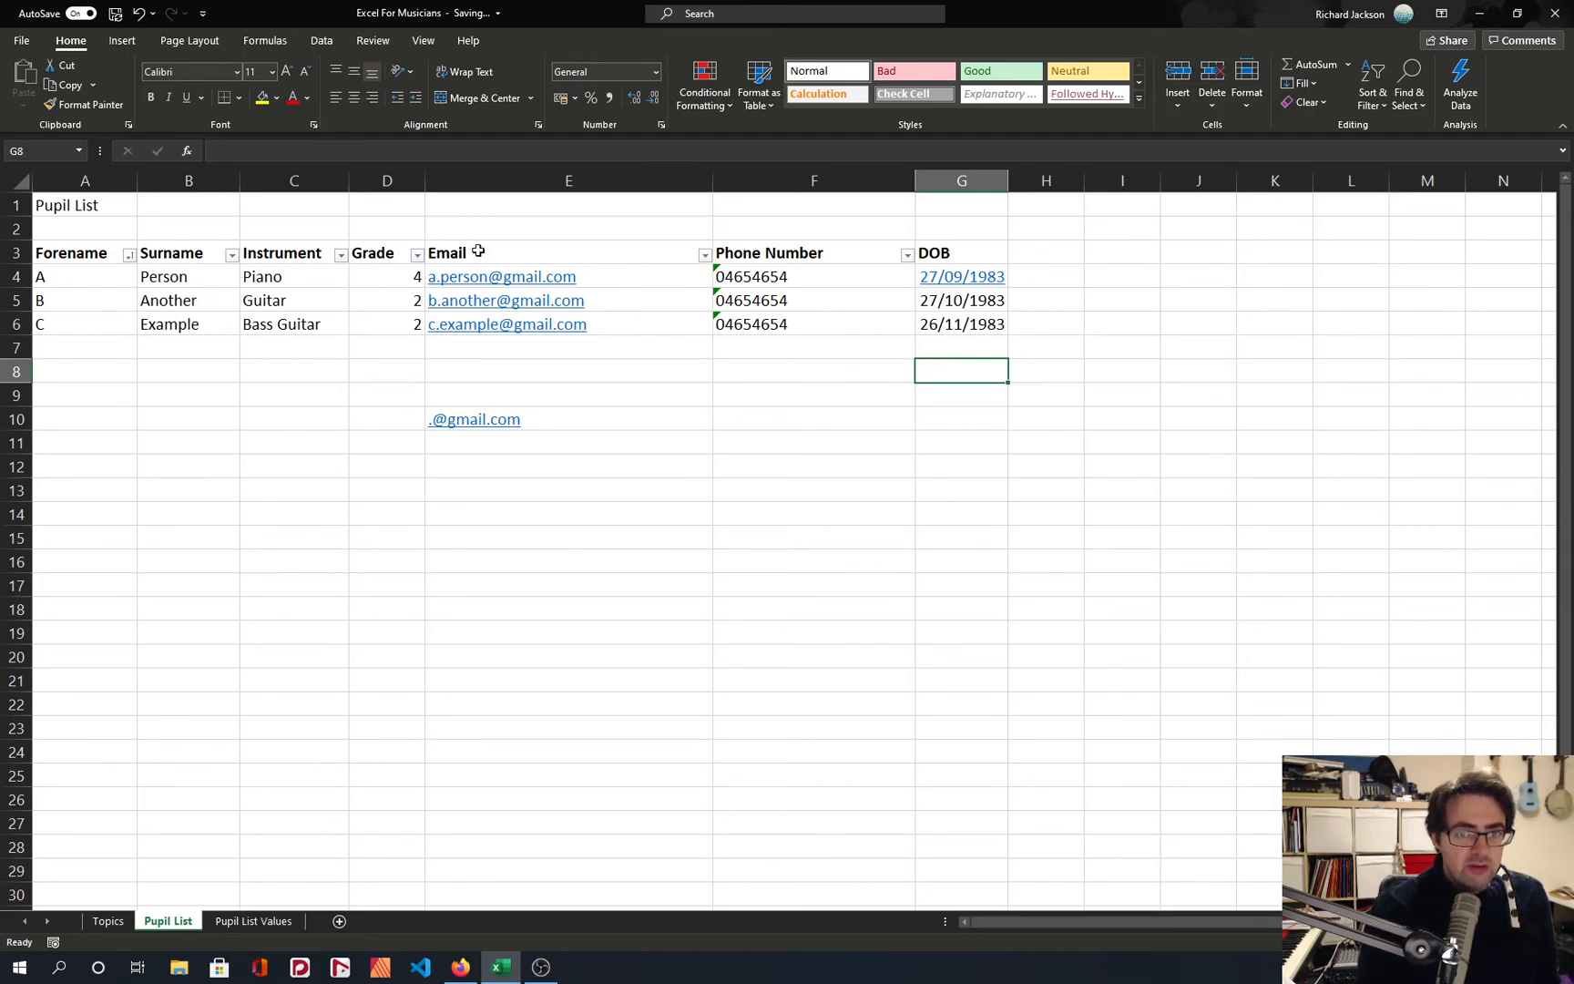
Clear the stray email formula beneath the list in E10:E12.
{"action": "left_click", "coordinate": [572, 419]}
{"action": "left_click_drag", "start_coordinate": [572, 419], "coordinate": [604, 456]}
{"action": "key", "text": "Delete"}
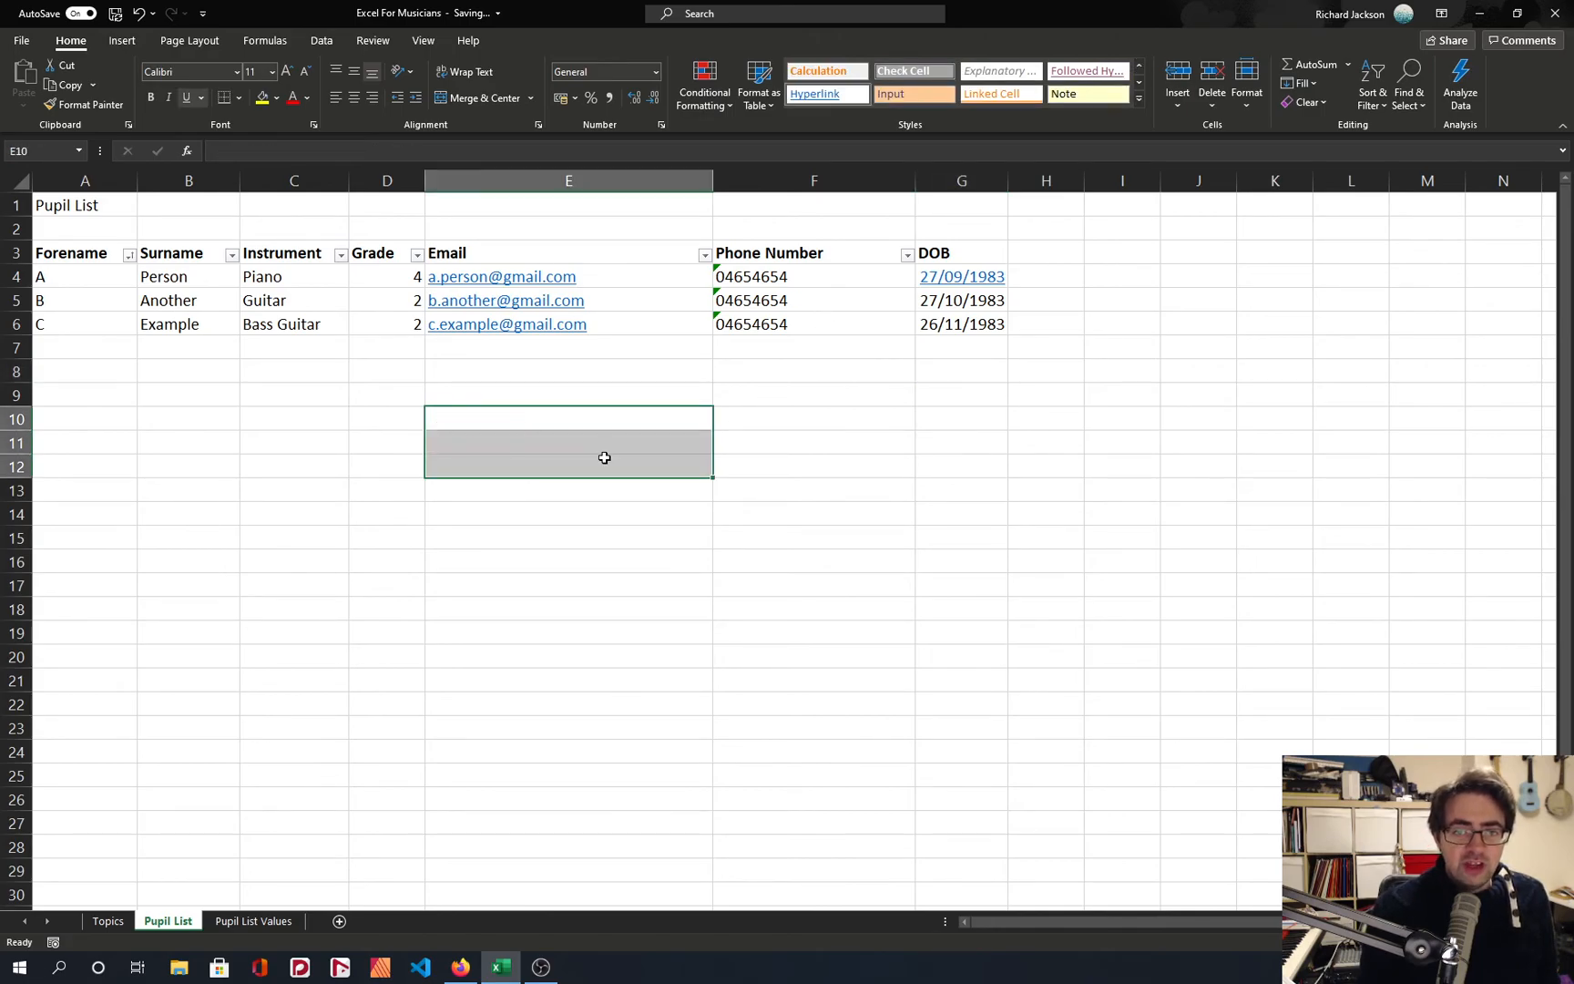
{"action": "left_click", "coordinate": [603, 456]}
{"action": "left_click", "coordinate": [471, 365]}
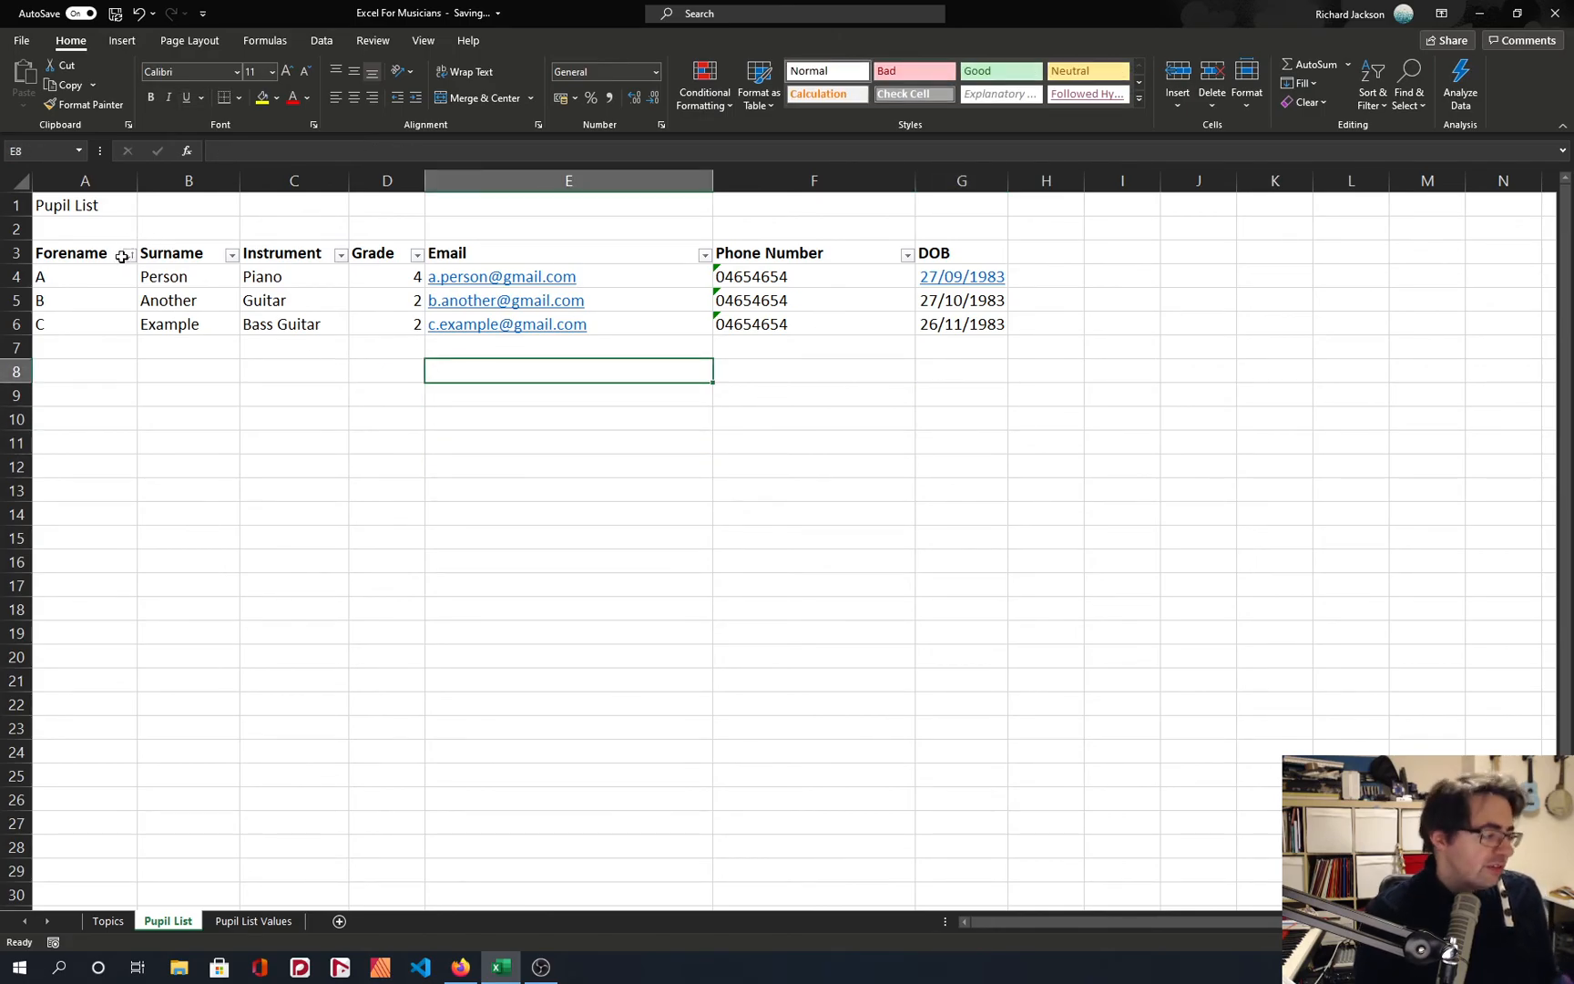
Make the Pupil List title in A1 bold.
{"action": "left_click", "coordinate": [76, 206]}
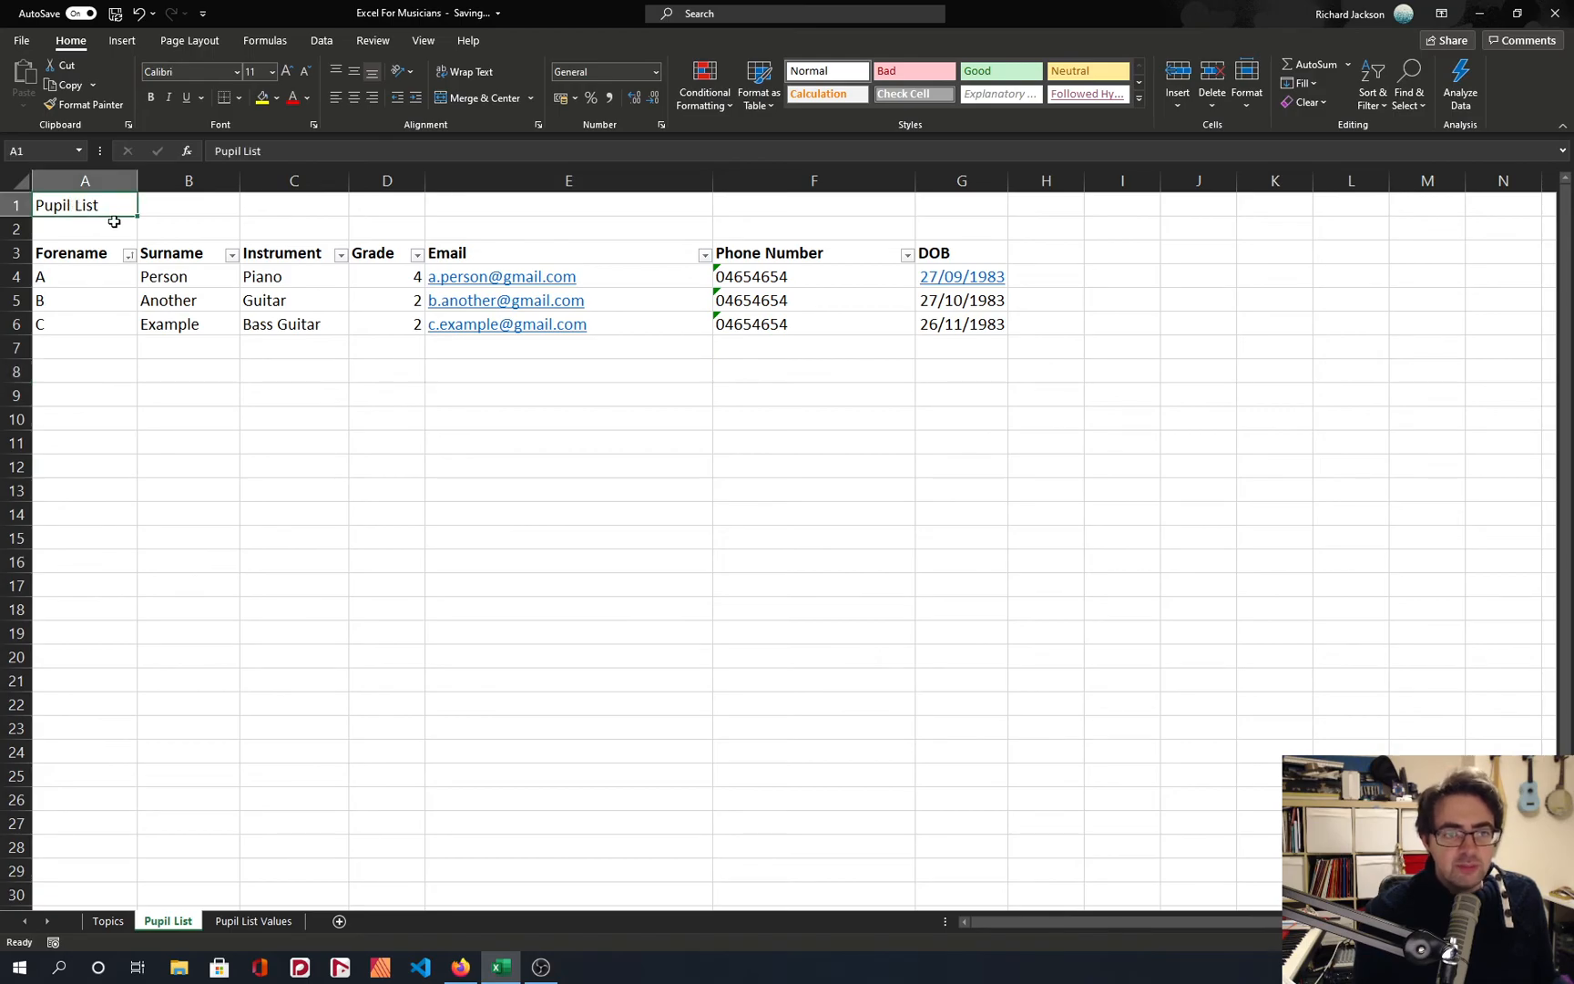
{"action": "key", "text": "ctrl+b"}
{"action": "left_click", "coordinate": [186, 352]}
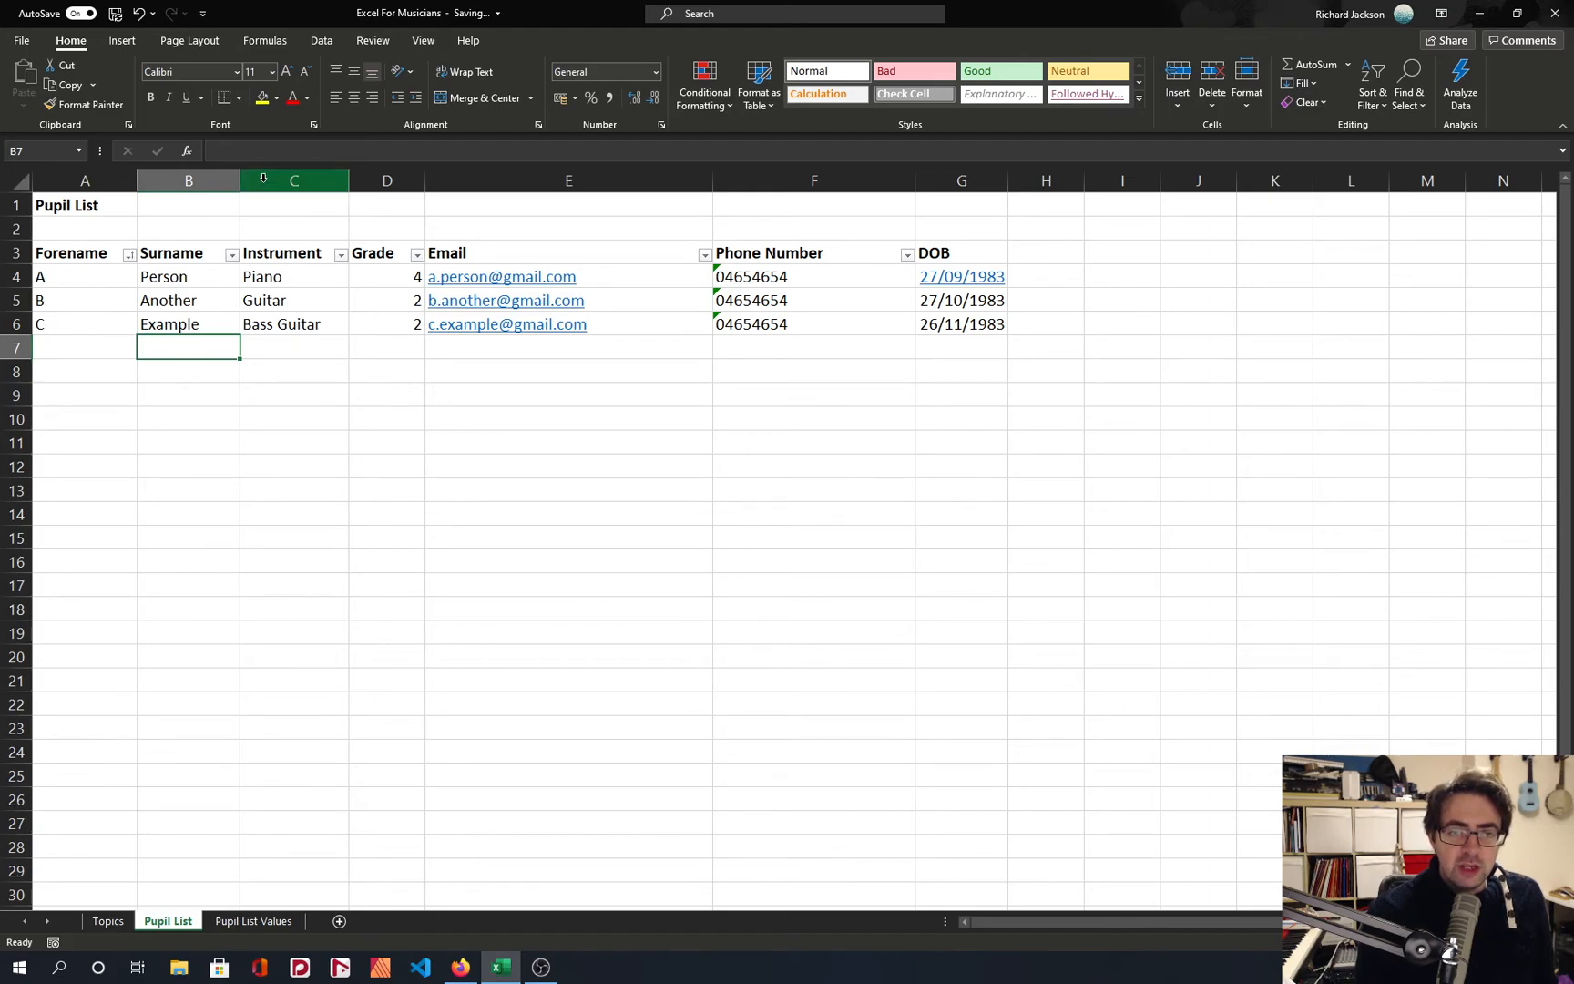
Change the forenames in A4:A6 to Animal, Baba and Cow.
{"action": "double_click", "coordinate": [49, 276]}
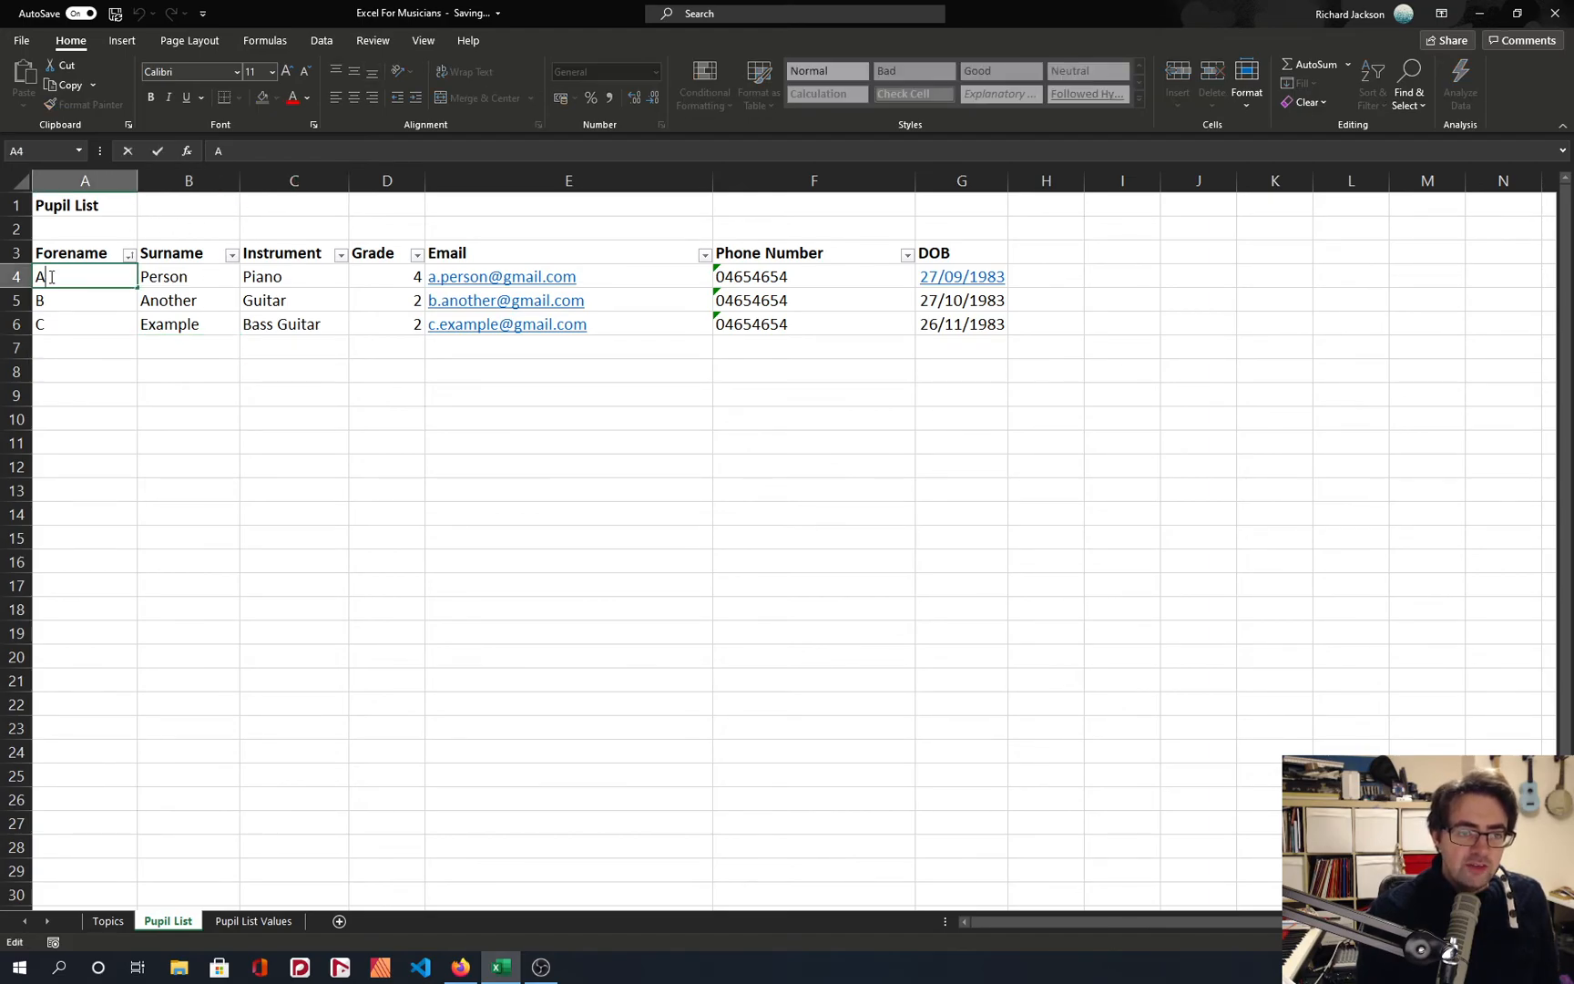
{"action": "type", "text": "nimi"}
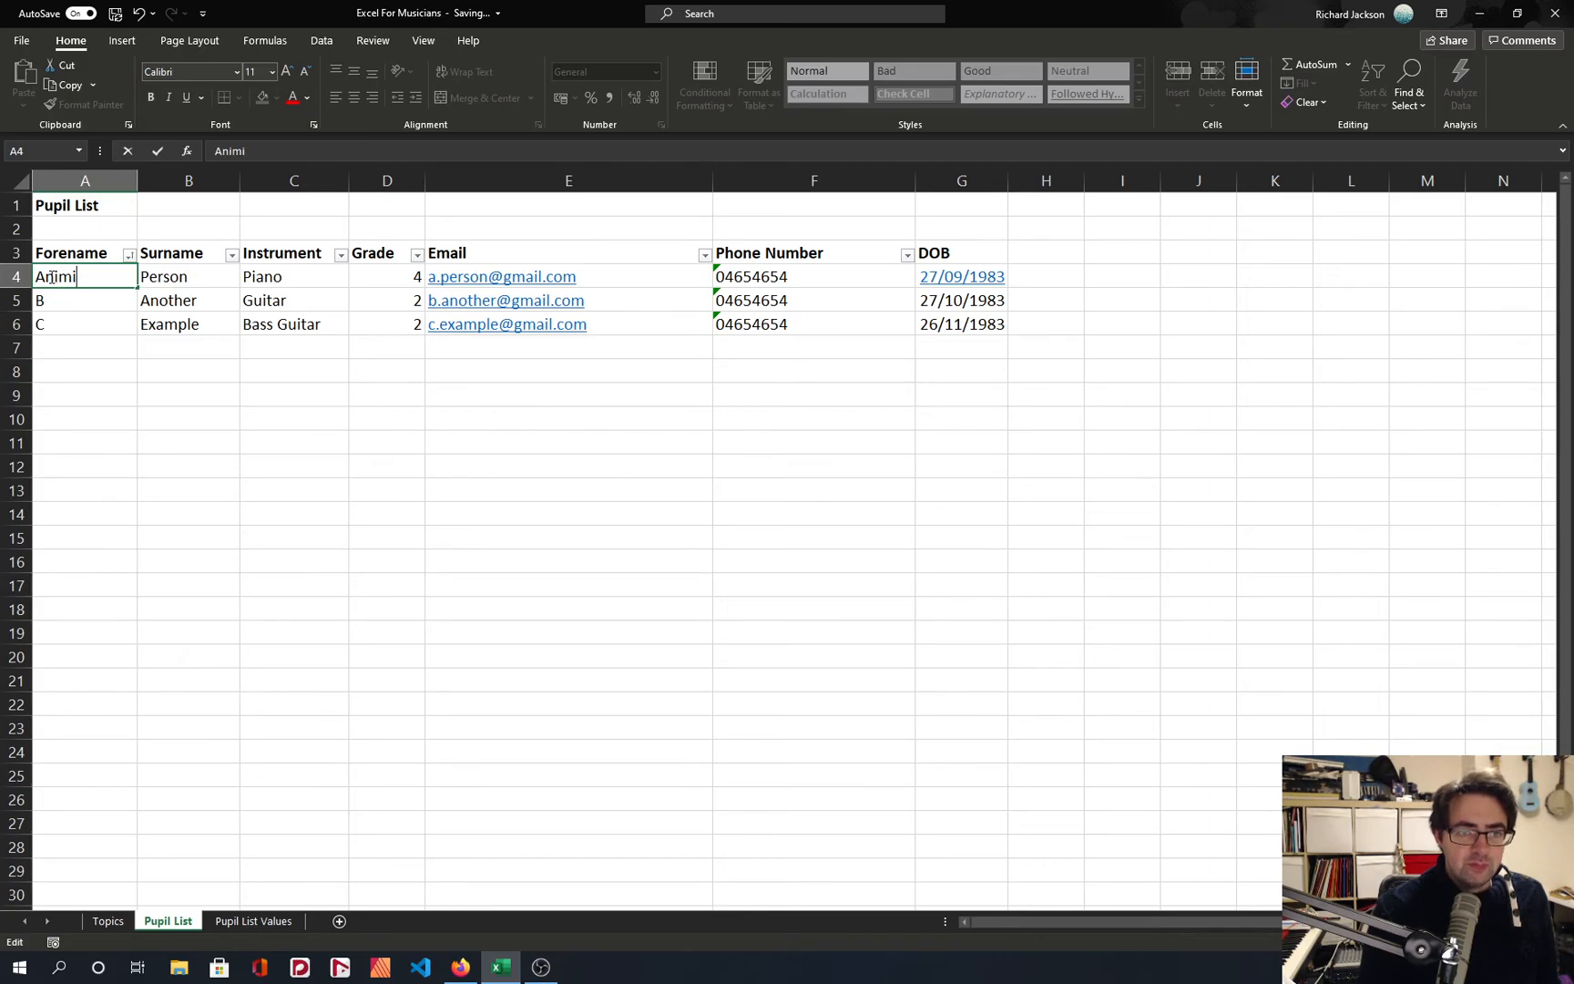
{"action": "key", "text": "BackSpace"}
{"action": "type", "text": "al"}
{"action": "key", "text": "Return"}
{"action": "type", "text": "Baba"}
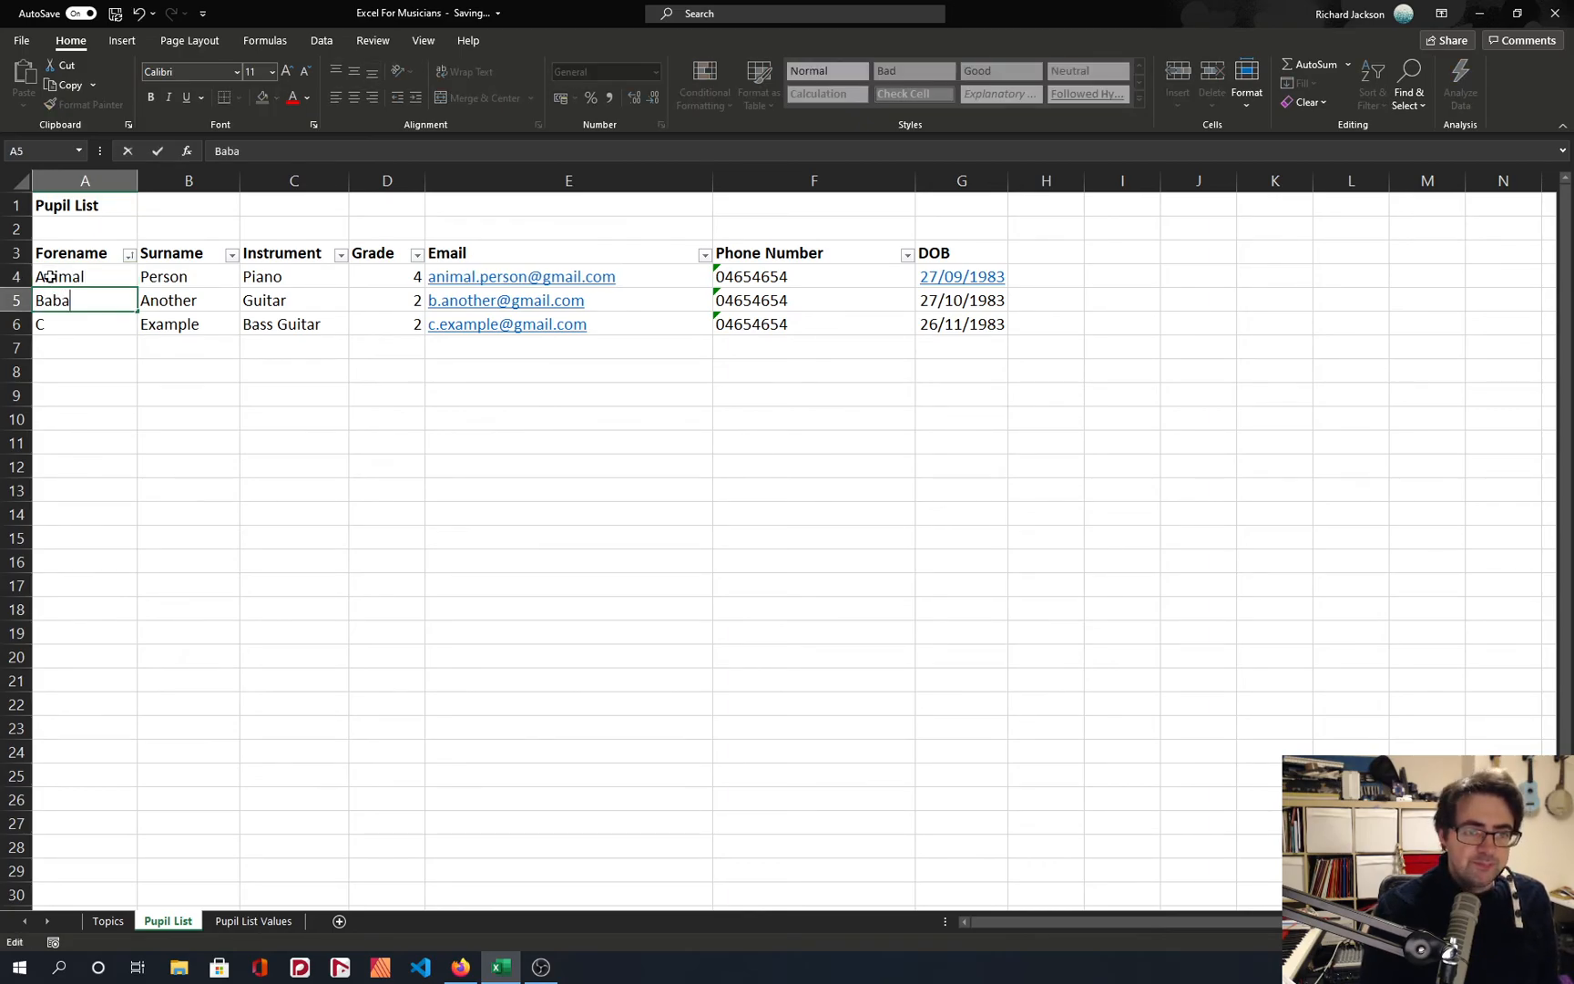
{"action": "key", "text": "Return"}
{"action": "type", "text": "Cow"}
{"action": "key", "text": "Return"}
{"action": "left_click_drag", "start_coordinate": [73, 276], "coordinate": [83, 320]}
{"action": "left_click", "coordinate": [89, 320]}
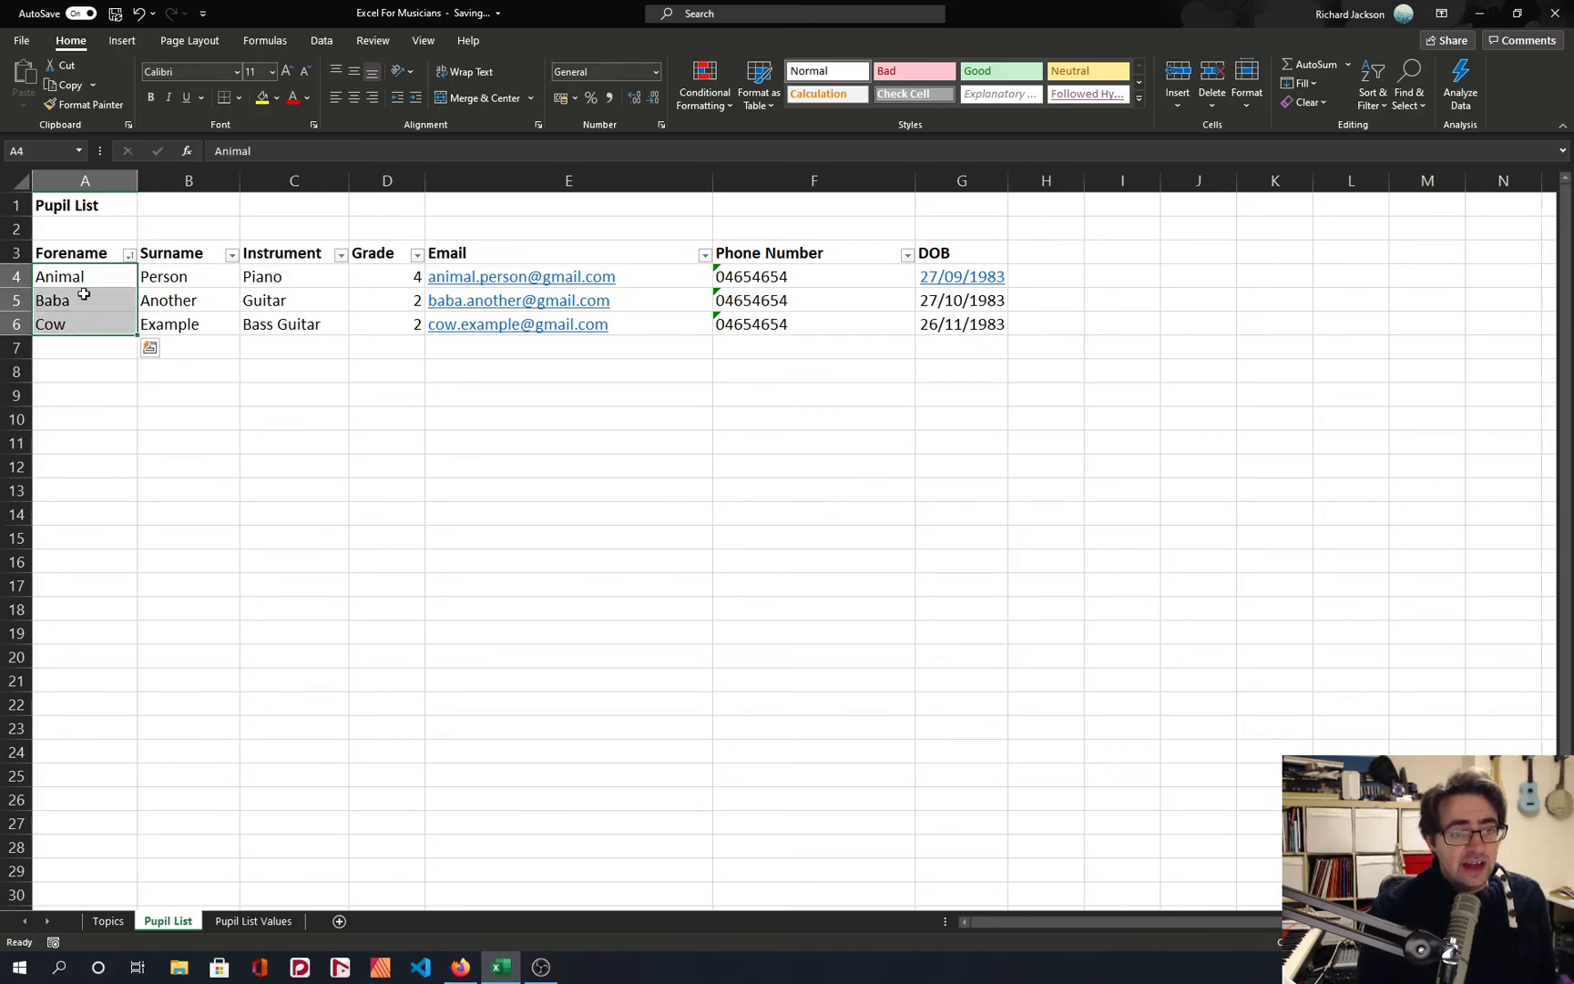
Insert a blank column between Surname and Instrument.
{"action": "left_click", "coordinate": [171, 270]}
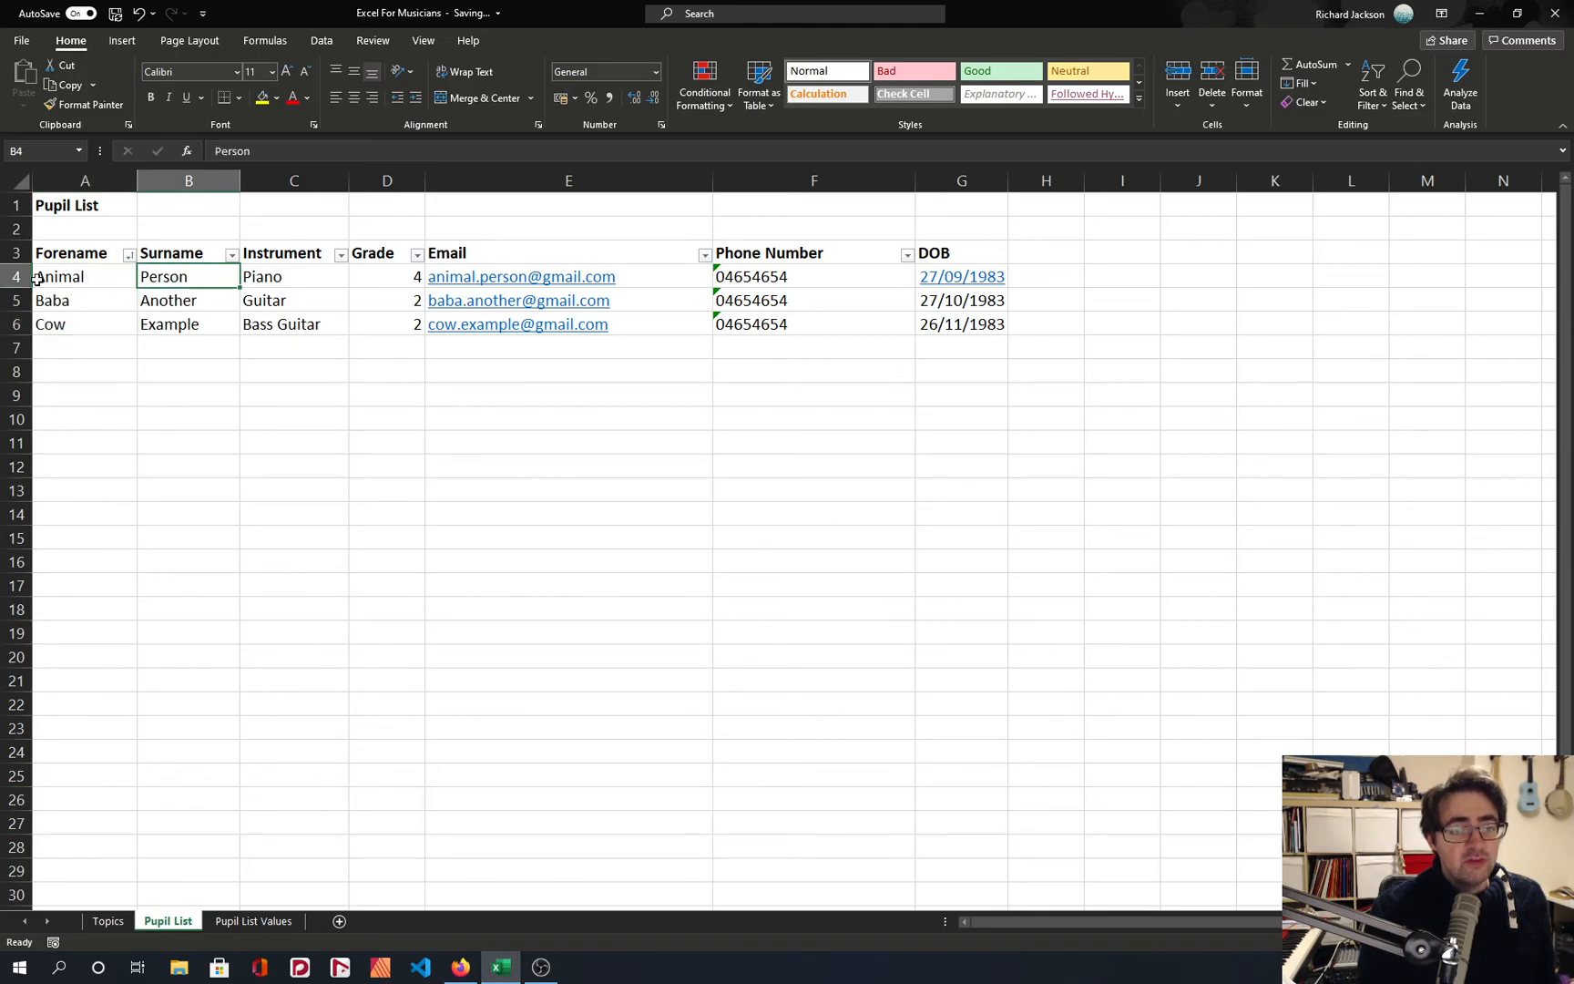
{"action": "left_click", "coordinate": [259, 182]}
{"action": "right_click", "coordinate": [261, 182]}
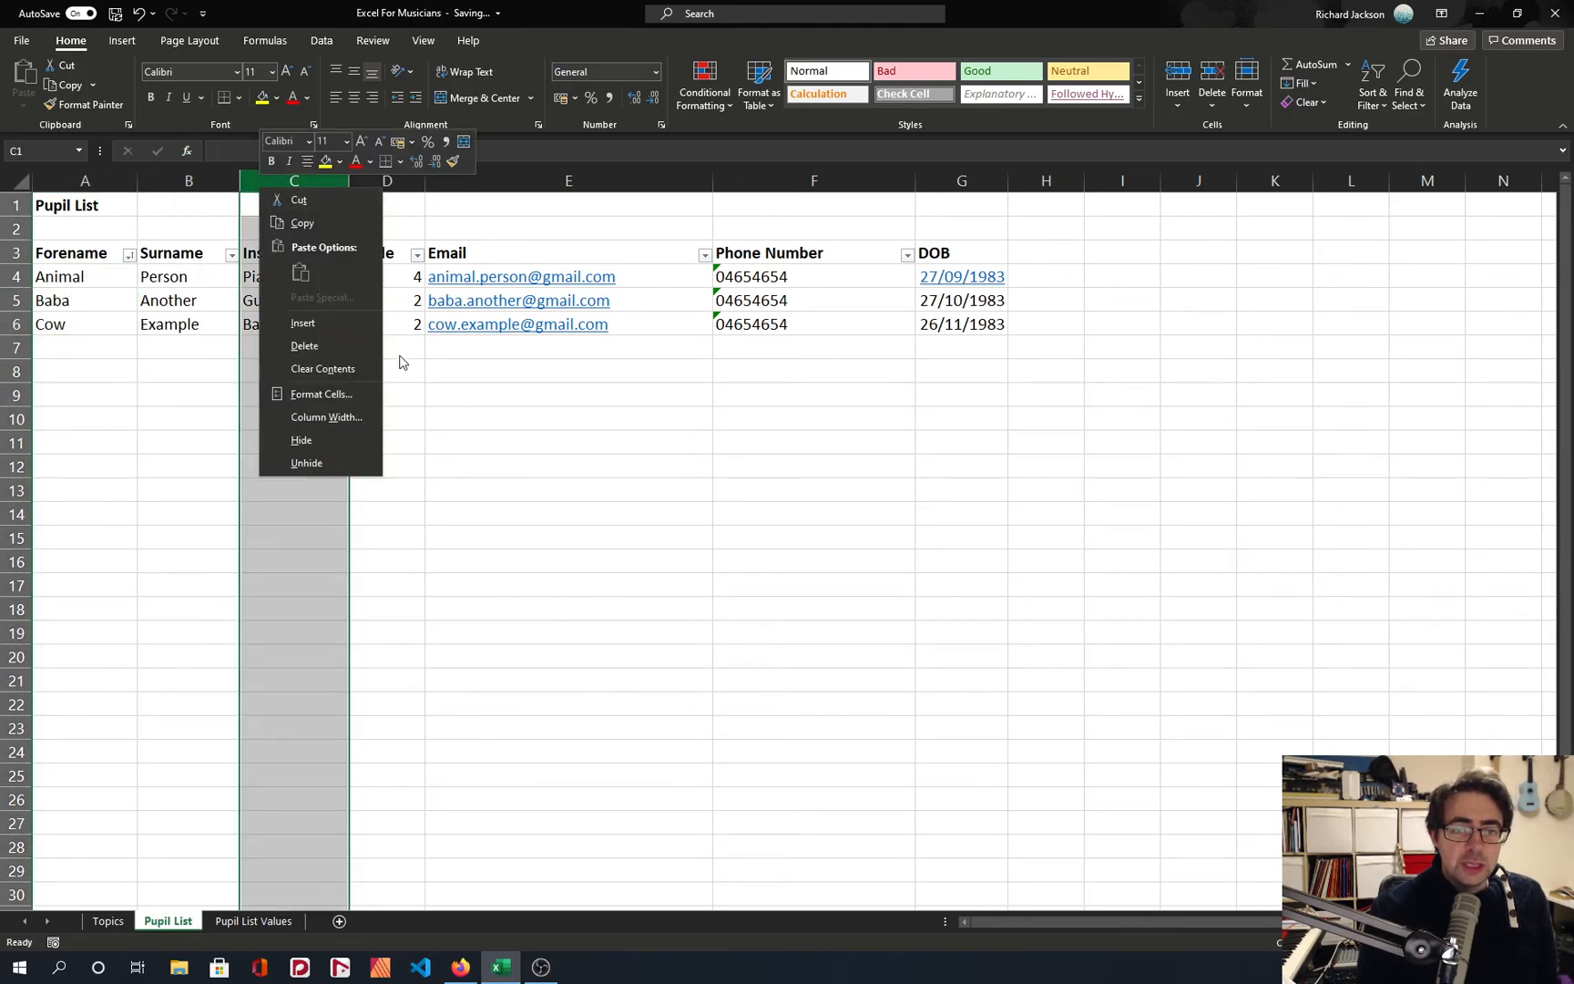
{"action": "key", "text": "Escape"}
{"action": "left_click", "coordinate": [293, 337]}
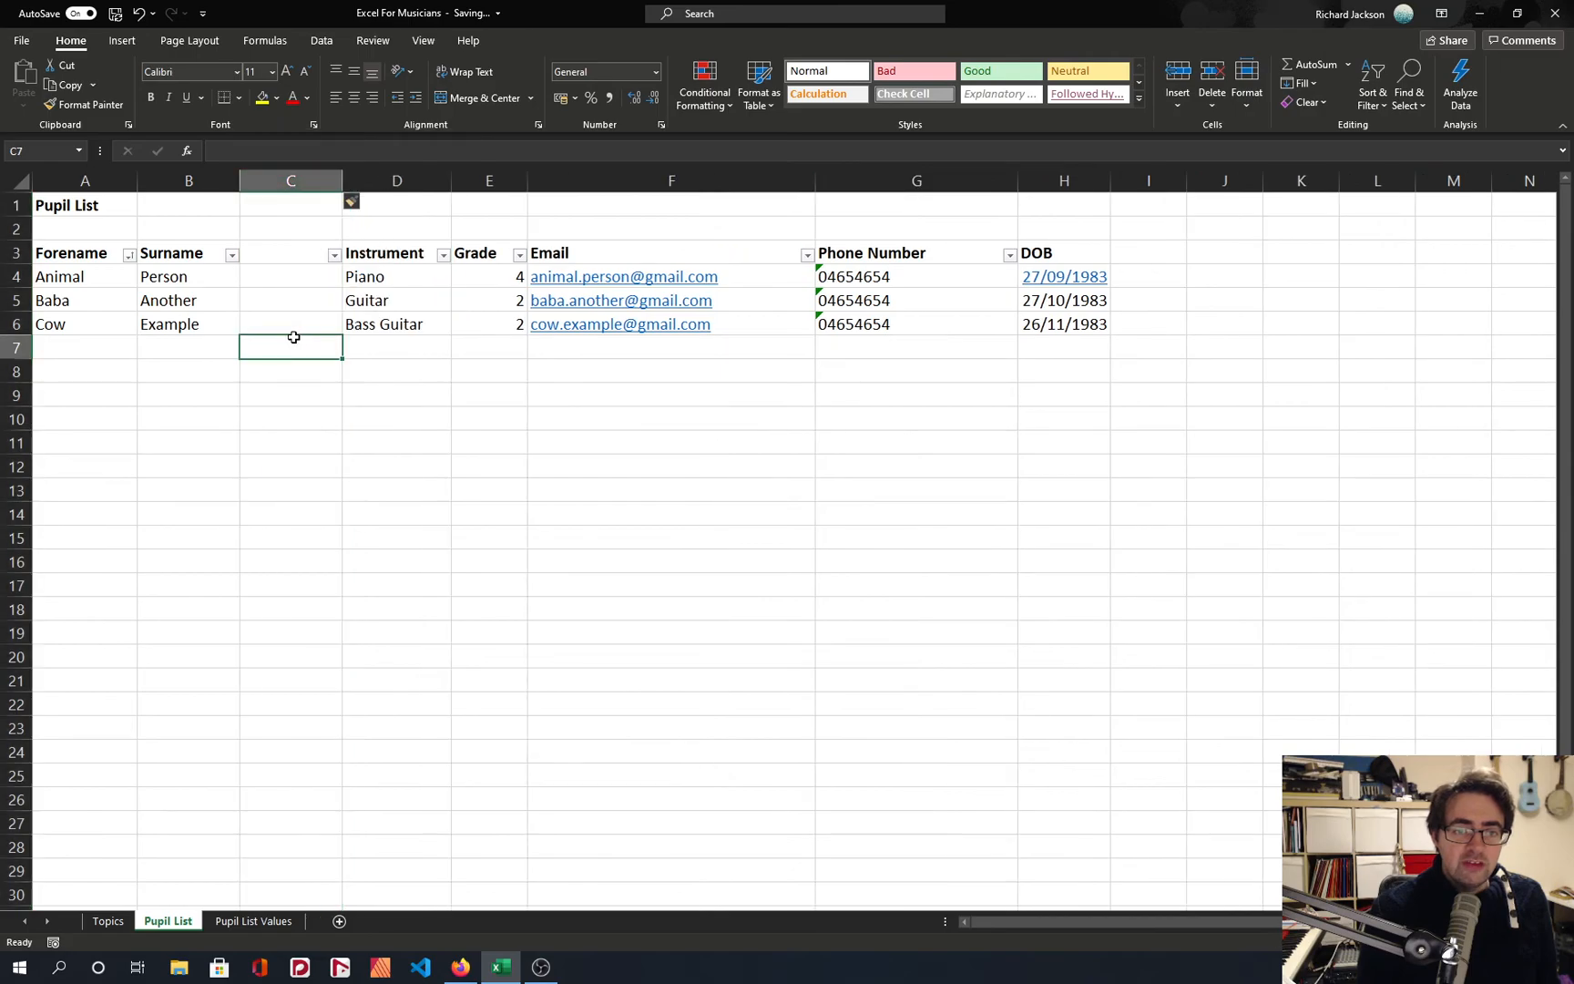
Give the new column C the heading ForenameInitial in C3 and widen it to show the full heading.
{"action": "left_click", "coordinate": [284, 261]}
{"action": "type", "text": "Forenam"}
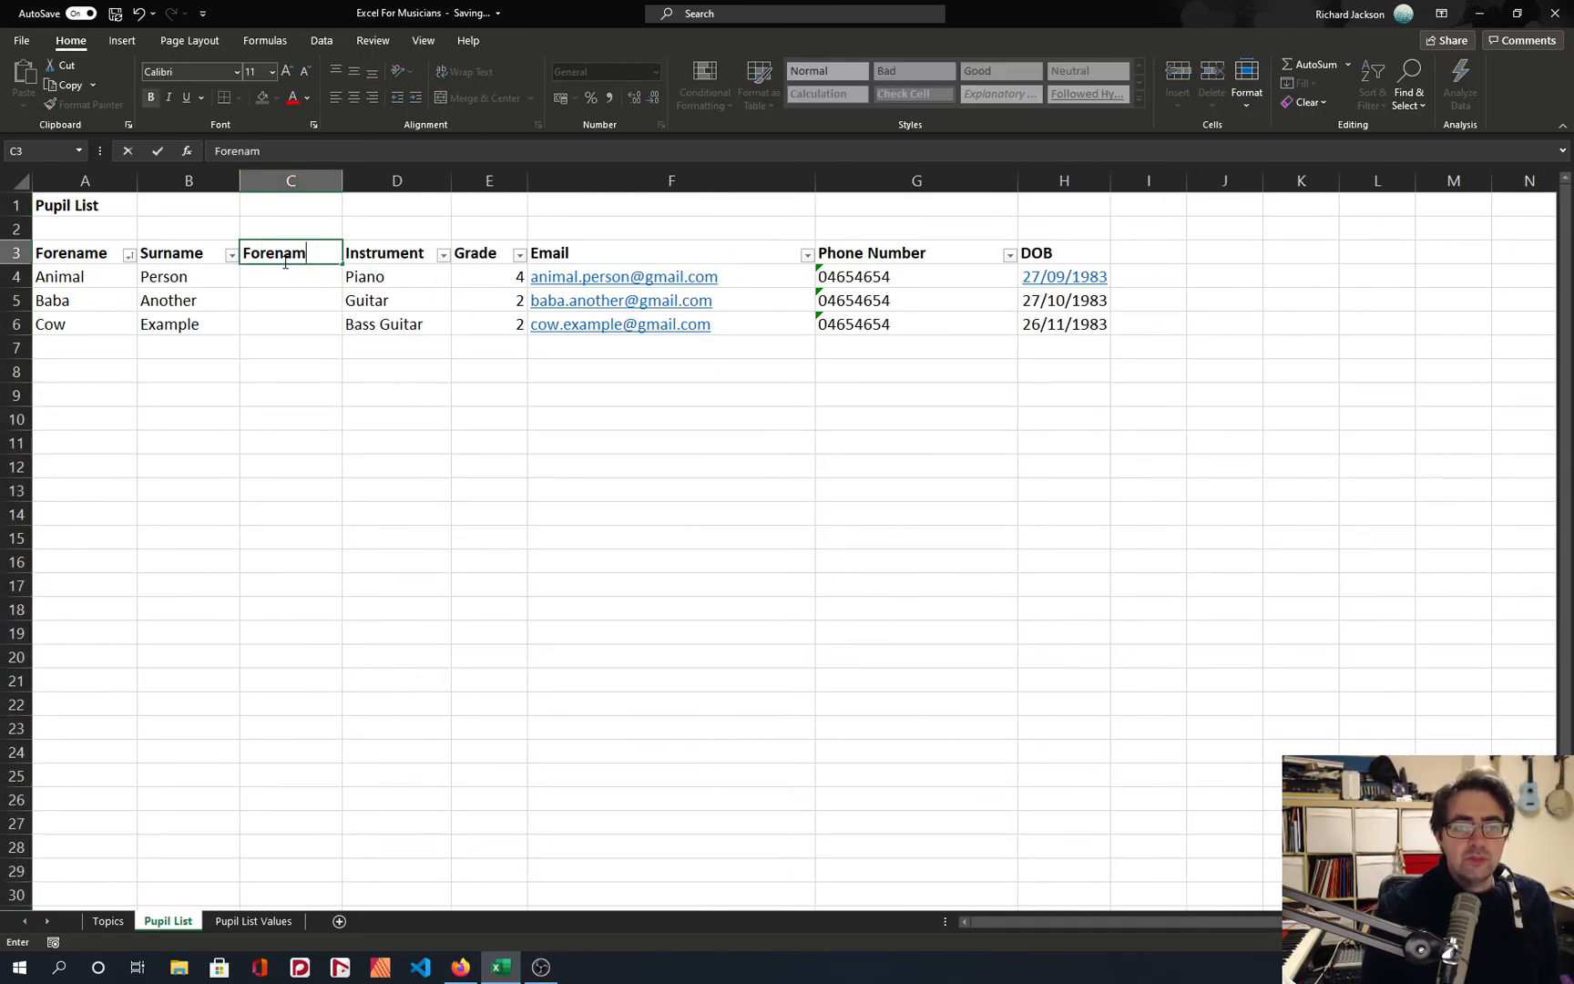
{"action": "type", "text": "eInin"}
{"action": "key", "text": "BackSpace"}
{"action": "key", "text": "BackSpace"}
{"action": "key", "text": "Return"}
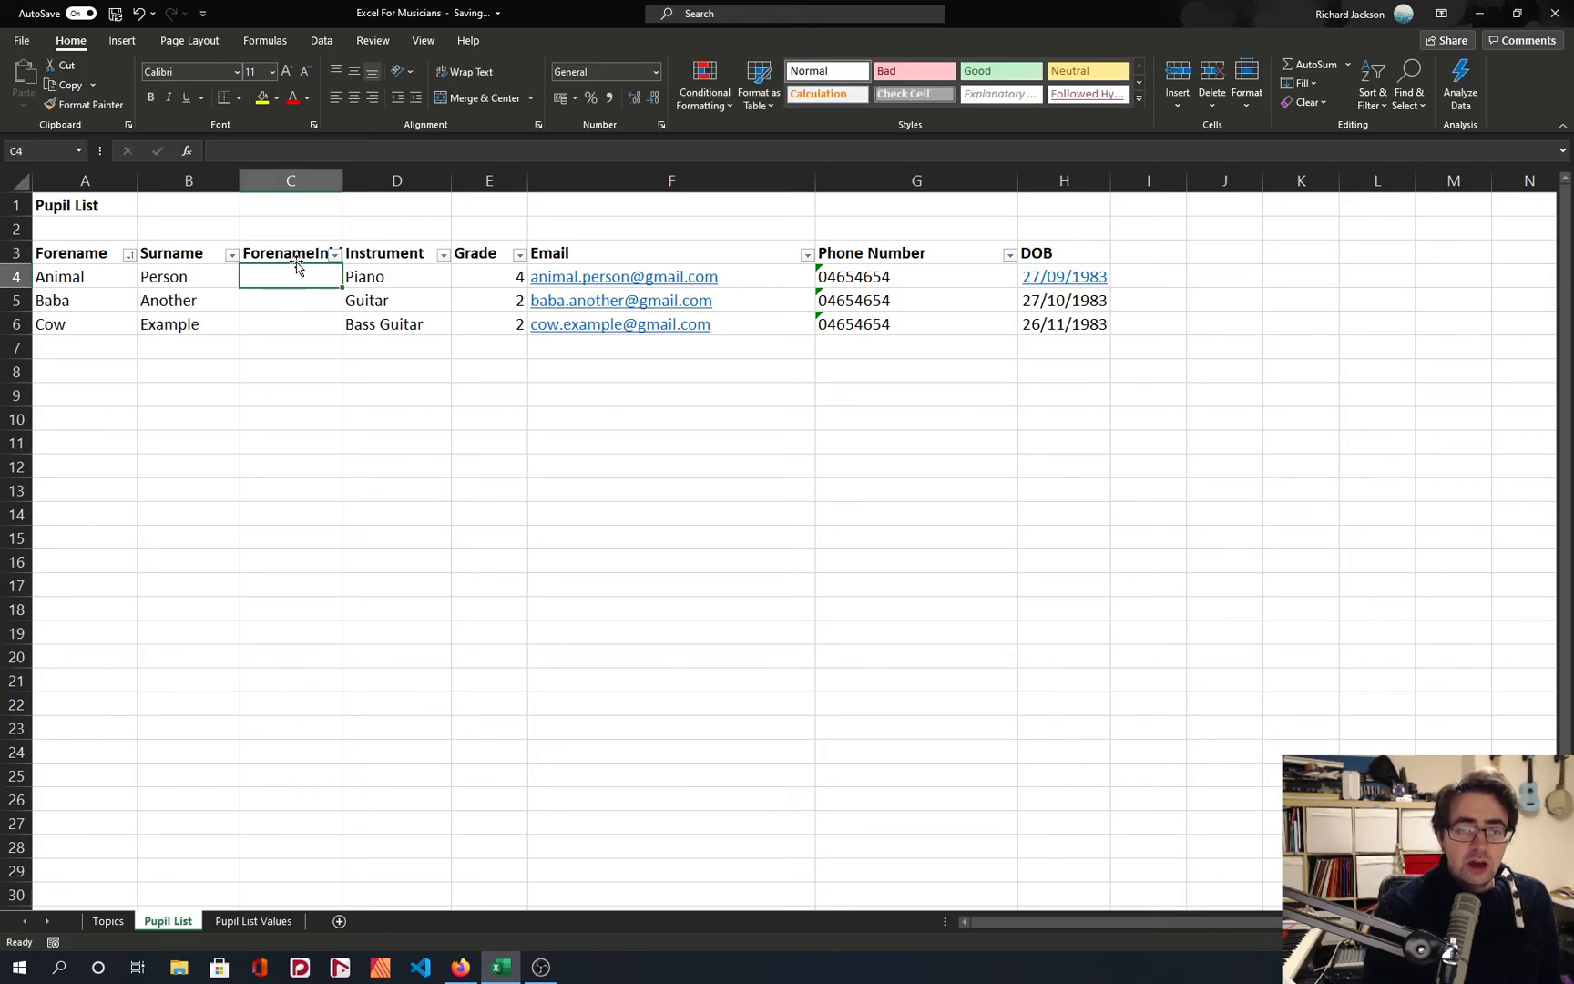
{"action": "left_click_drag", "start_coordinate": [343, 180], "coordinate": [482, 181]}
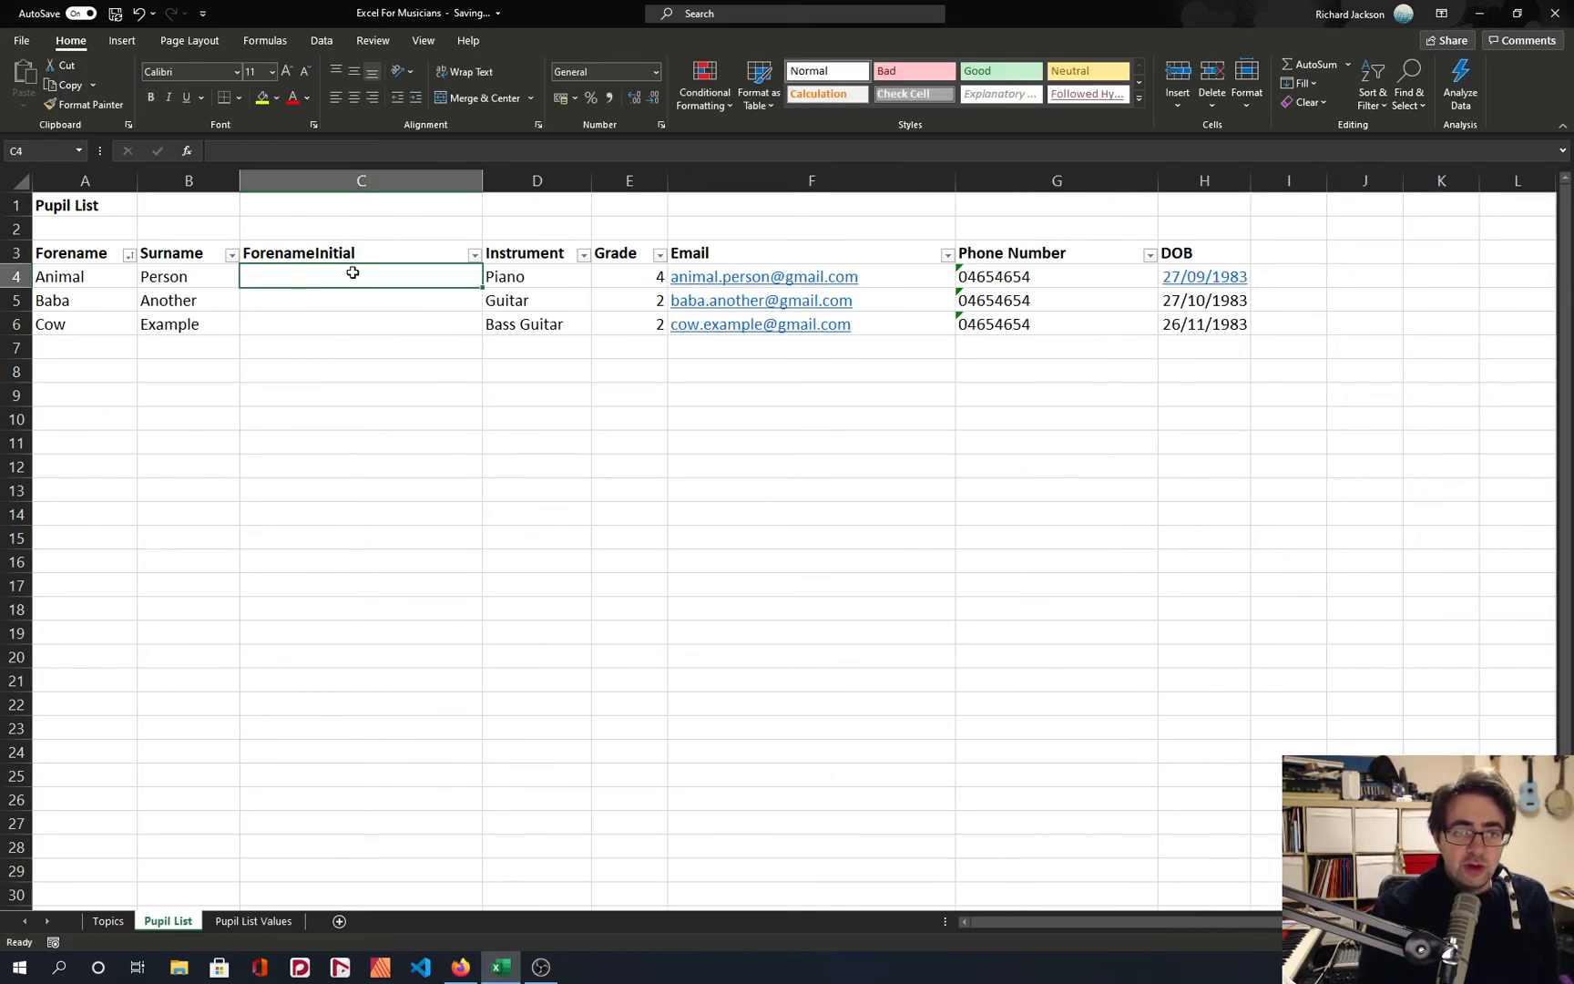
Extract the first letter of the forename into C4 with the formula =LEFT(A4,1).
{"action": "type", "text": "="}
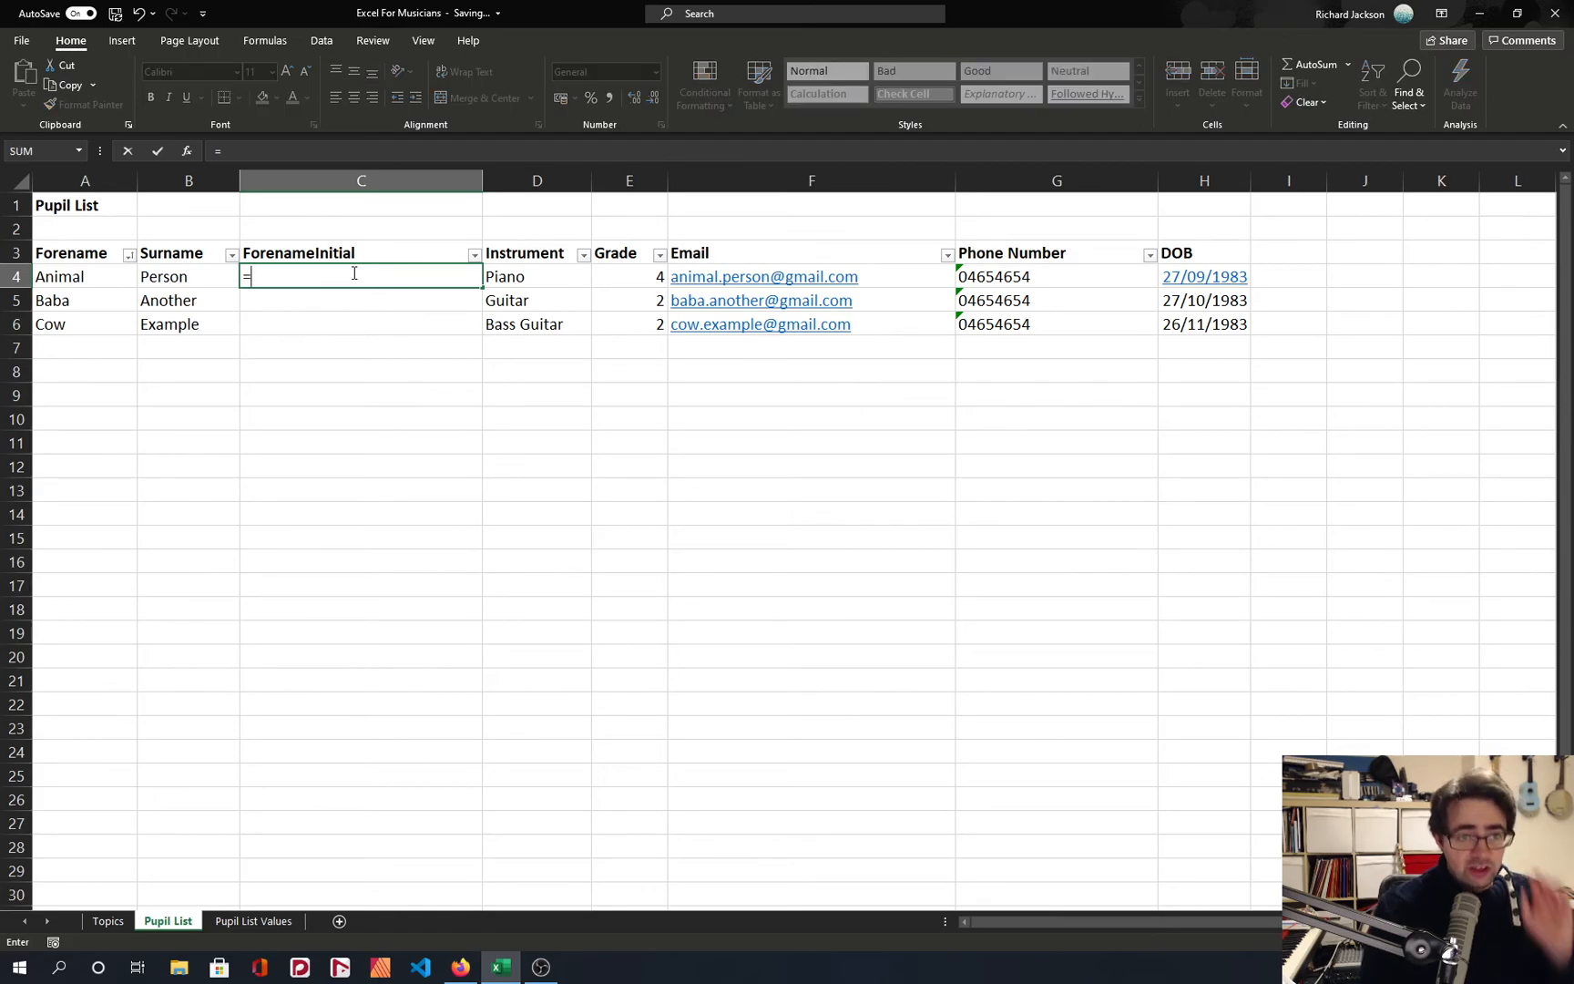
{"action": "type", "text": "left("}
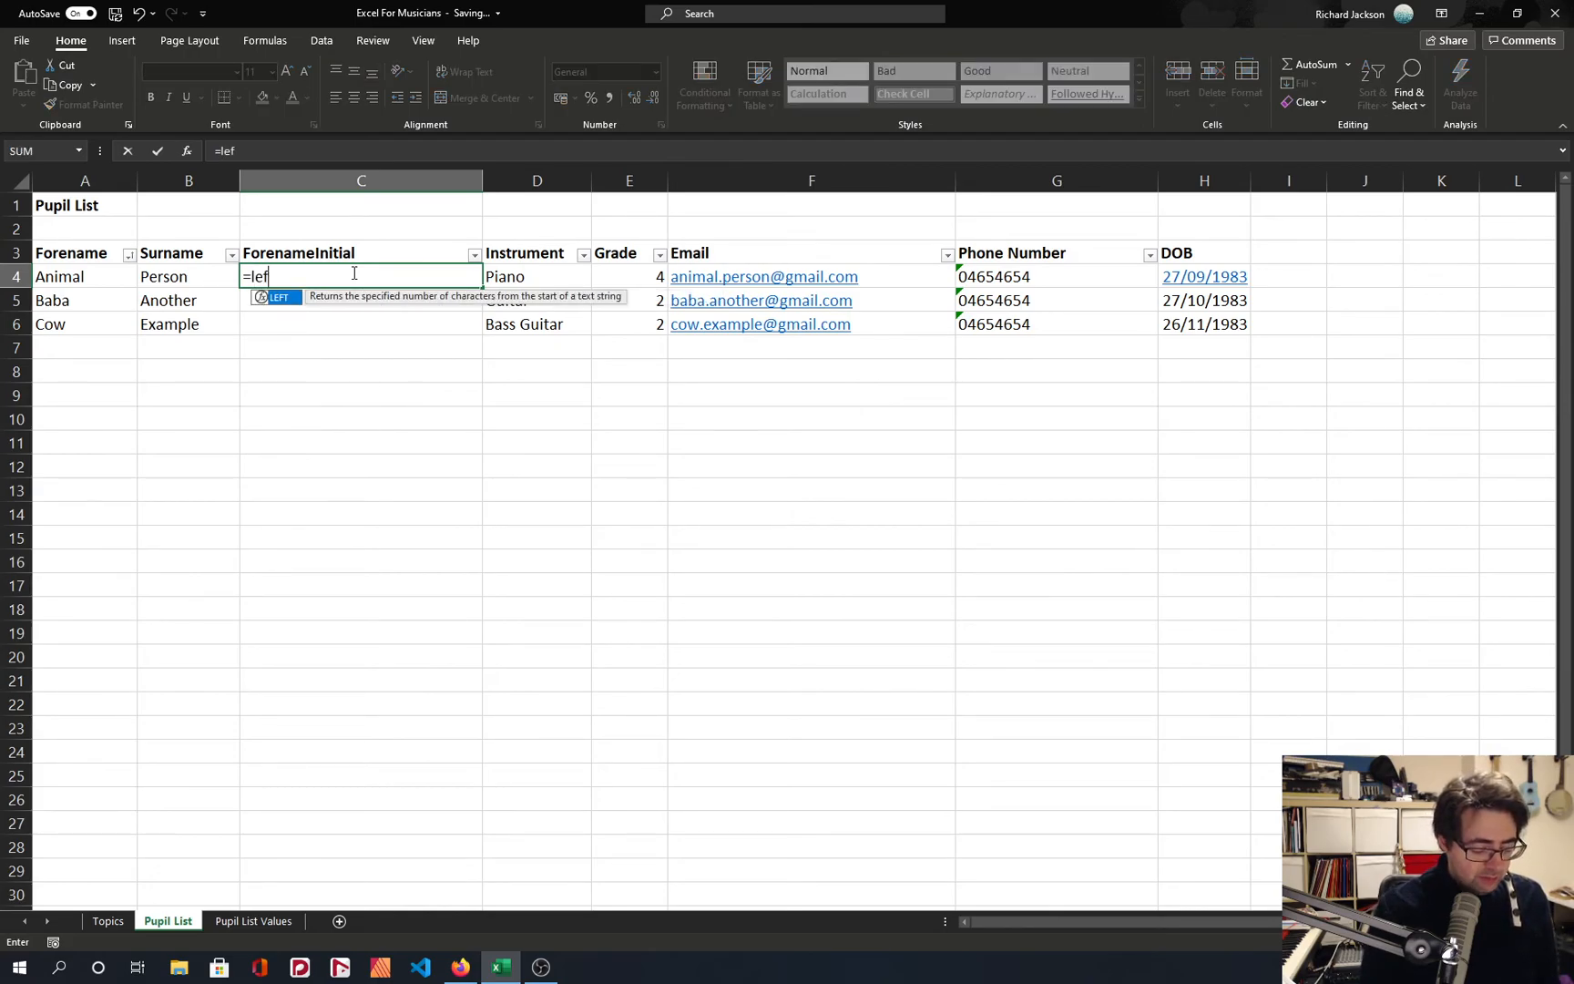
{"action": "key", "text": "Left"}
{"action": "key", "text": "Left"}
{"action": "type", "text": ",1)"}
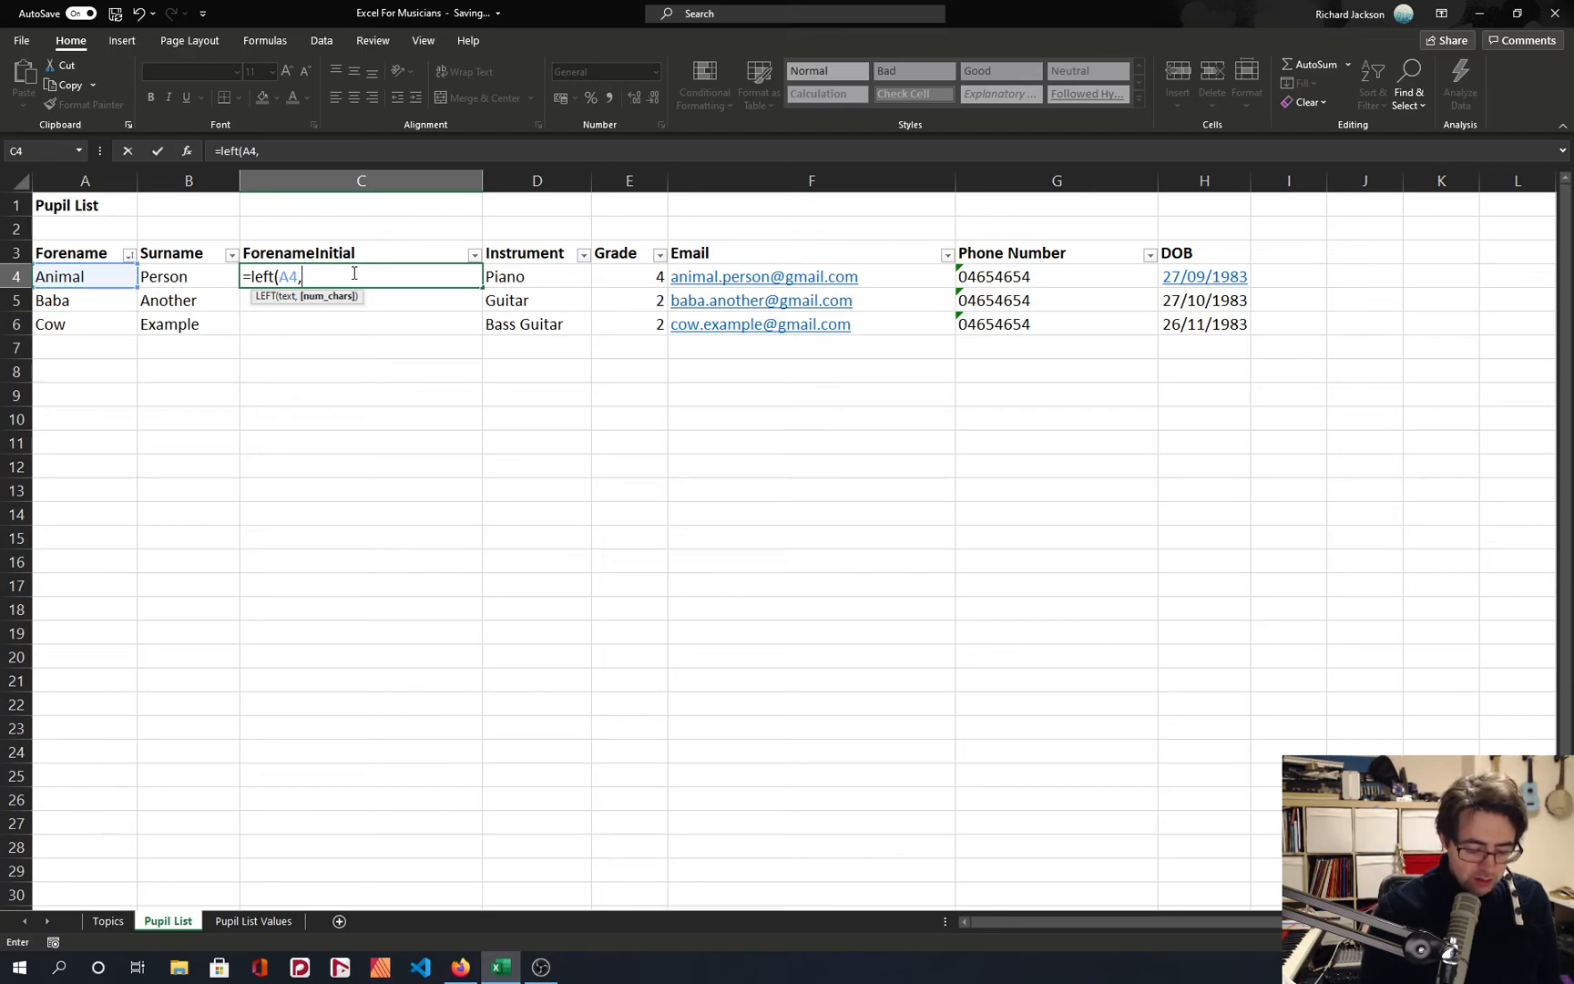
{"action": "key", "text": "Return"}
Copy the LEFT formula from C4 into C5:C6 so every pupil's forename initial is extracted.
{"action": "key", "text": "Up"}
{"action": "key", "text": "ctrl+c"}
{"action": "key", "text": "Down"}
{"action": "key", "text": "Right"}
{"action": "key", "text": "Left"}
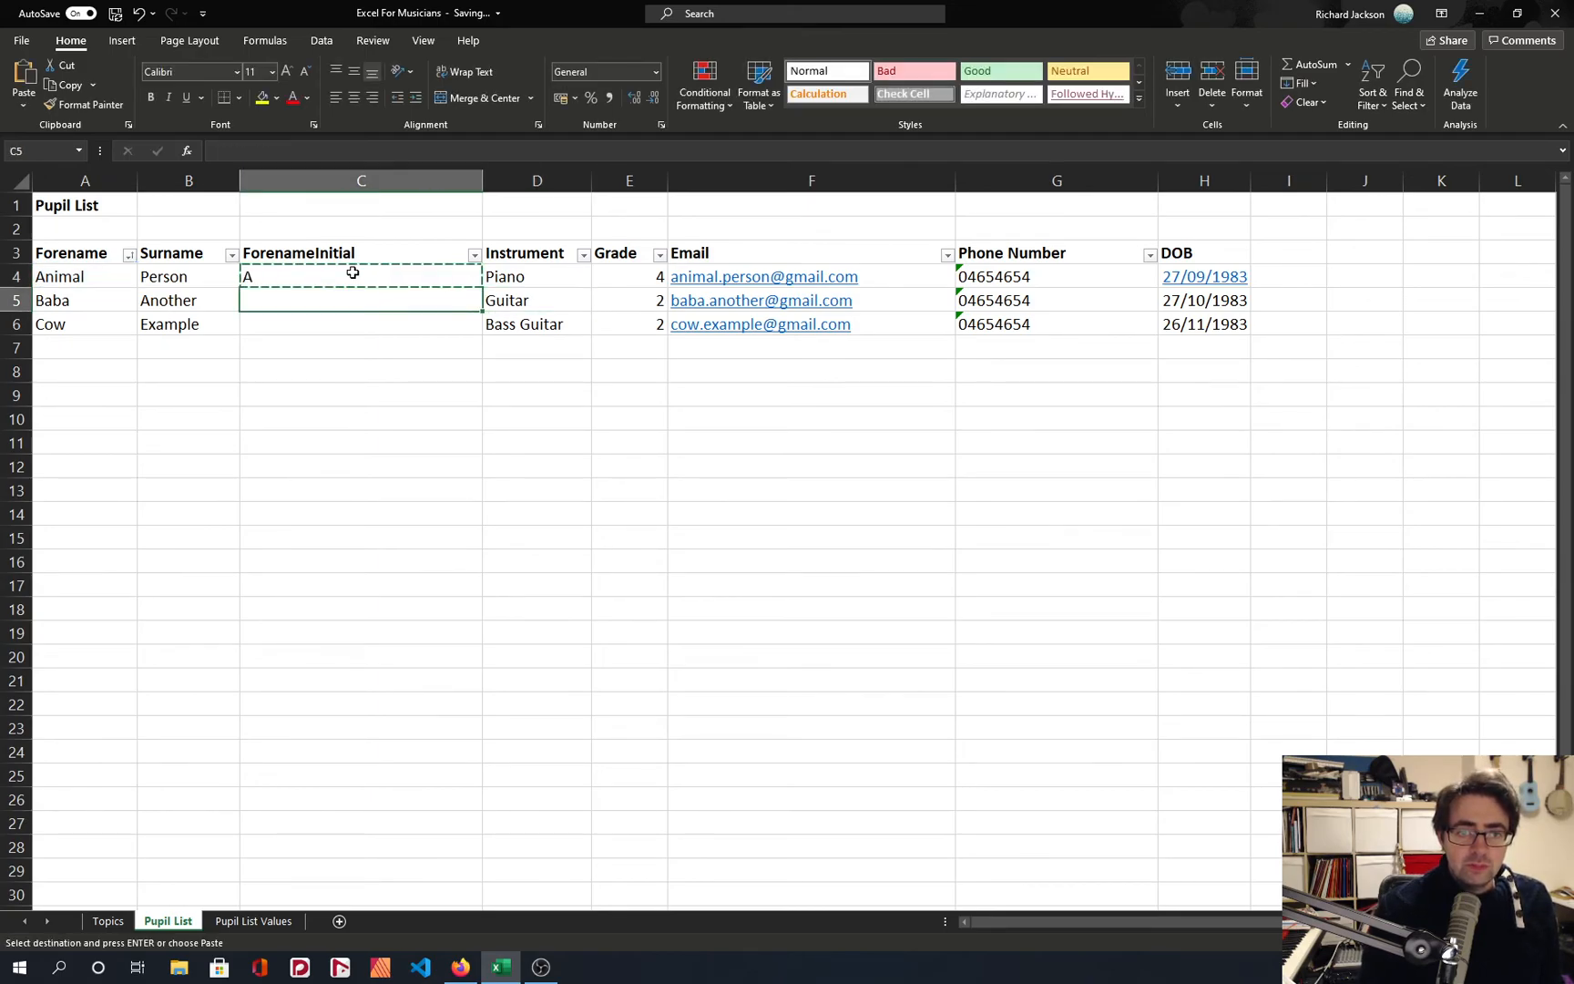
{"action": "key", "text": "shift+Down"}
{"action": "key", "text": "ctrl+v"}
{"action": "key", "text": "Escape"}
{"action": "left_click", "coordinate": [302, 281]}
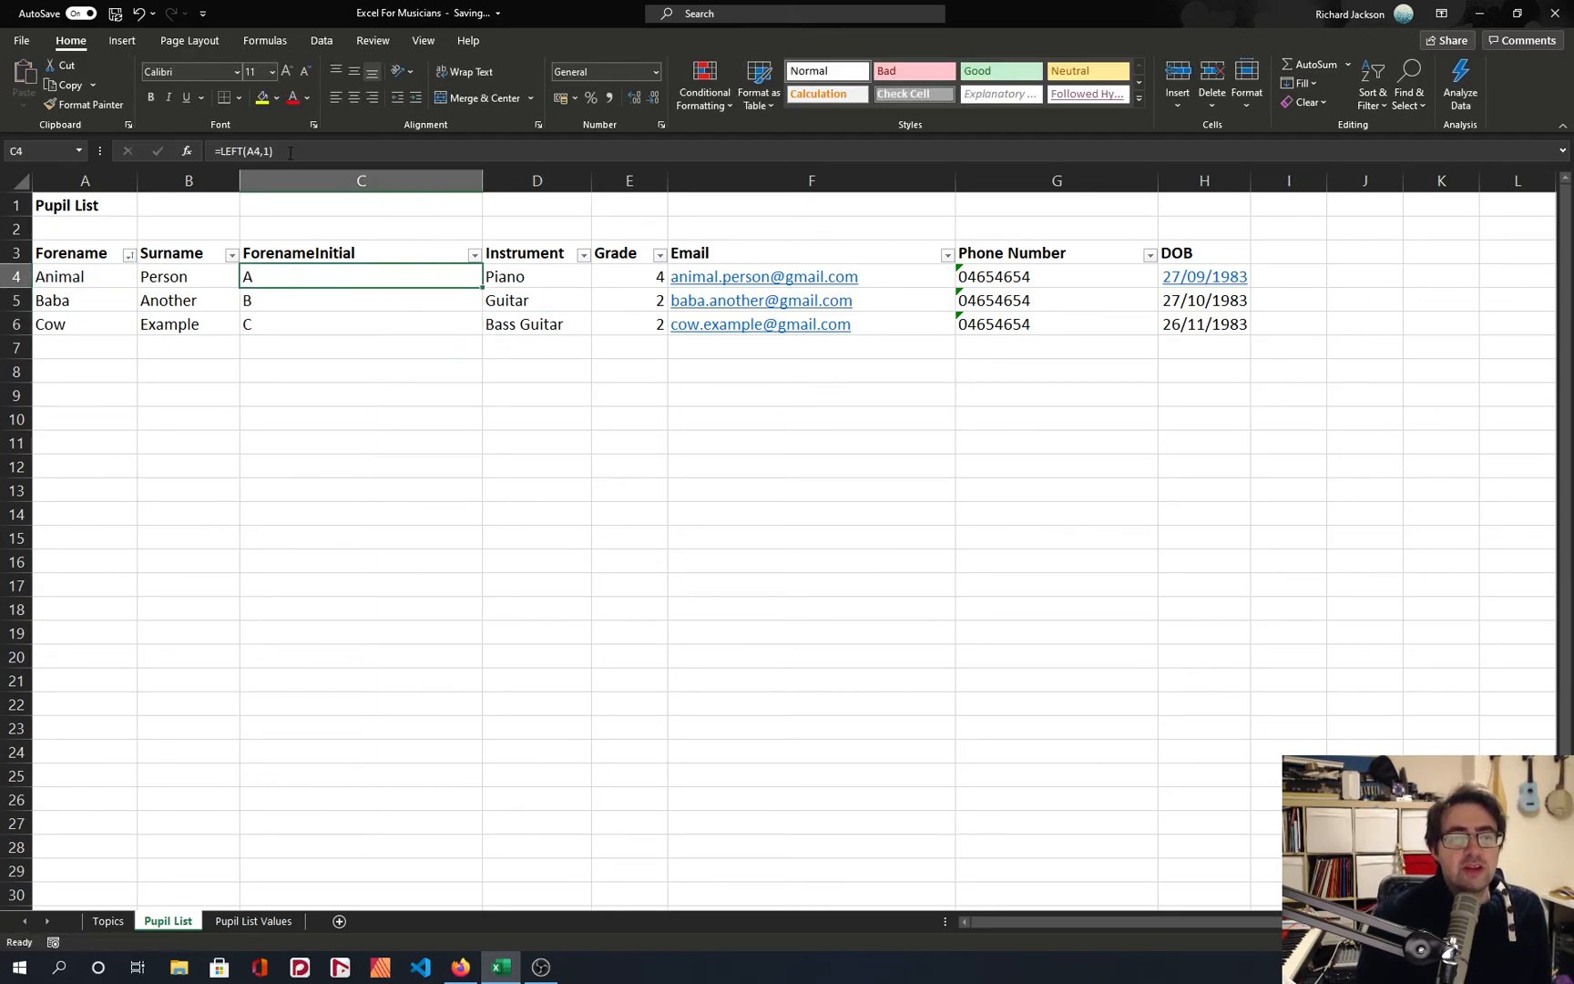
{"action": "left_click", "coordinate": [64, 277]}
{"action": "left_click", "coordinate": [278, 274]}
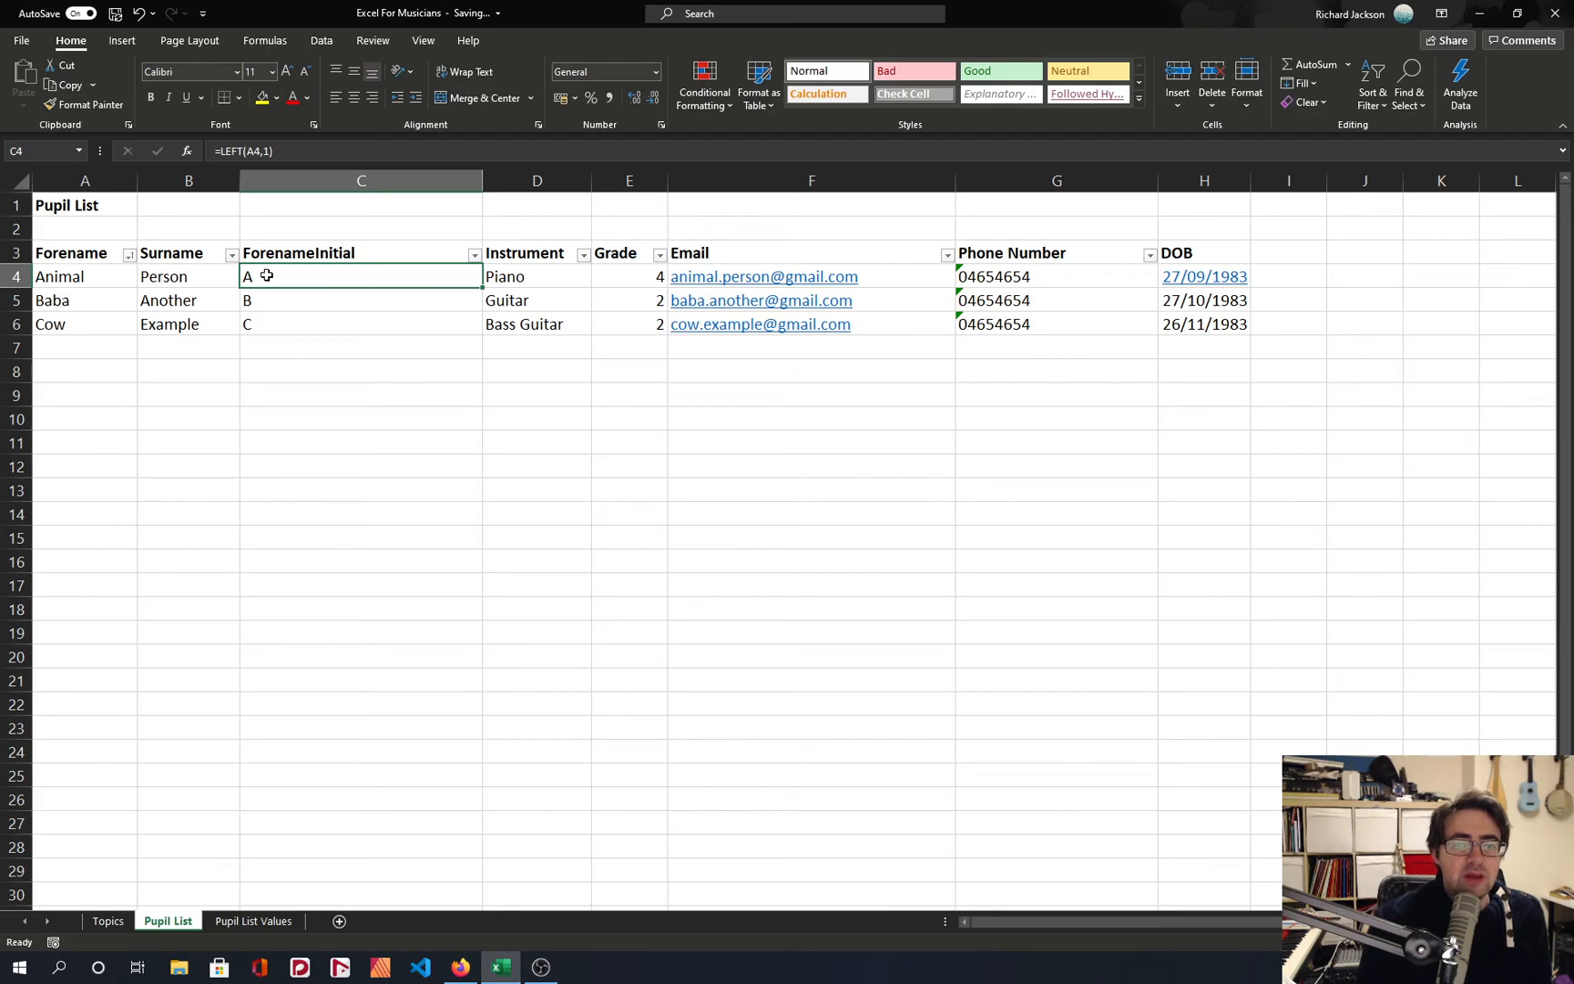
Try pasting the initials in C4:C6 as values over the forenames in A4:A6, and undo the paste.
{"action": "left_click_drag", "start_coordinate": [256, 278], "coordinate": [248, 320]}
{"action": "key", "text": "ctrl+c"}
{"action": "right_click", "coordinate": [69, 274]}
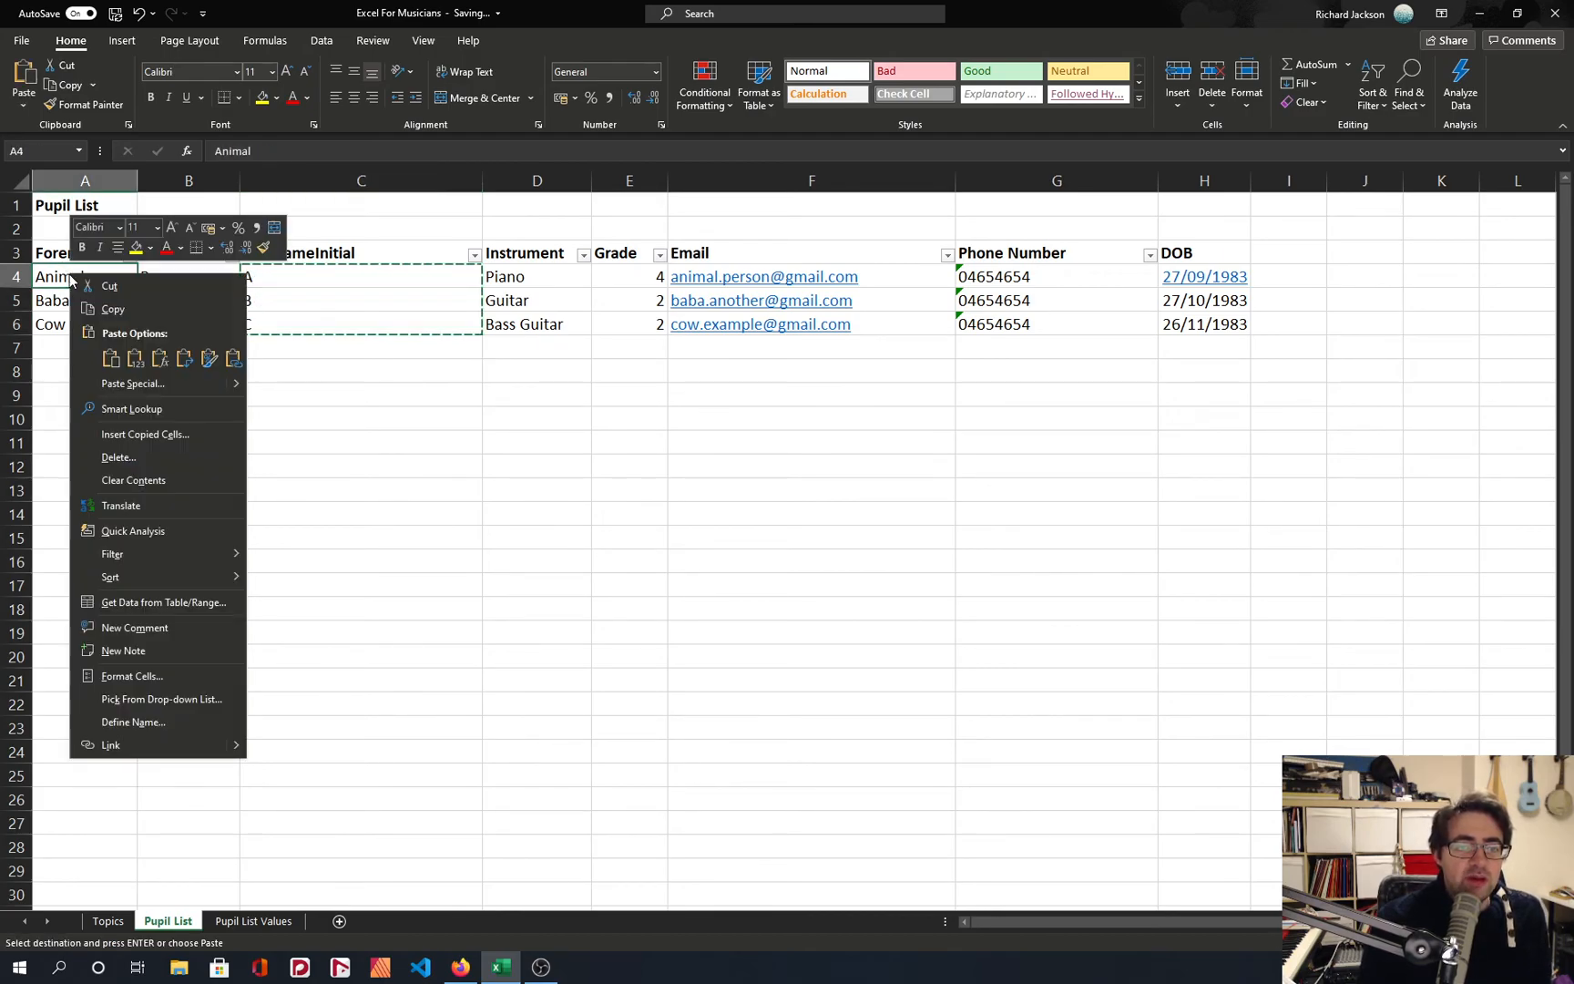
{"action": "left_click", "coordinate": [135, 358]}
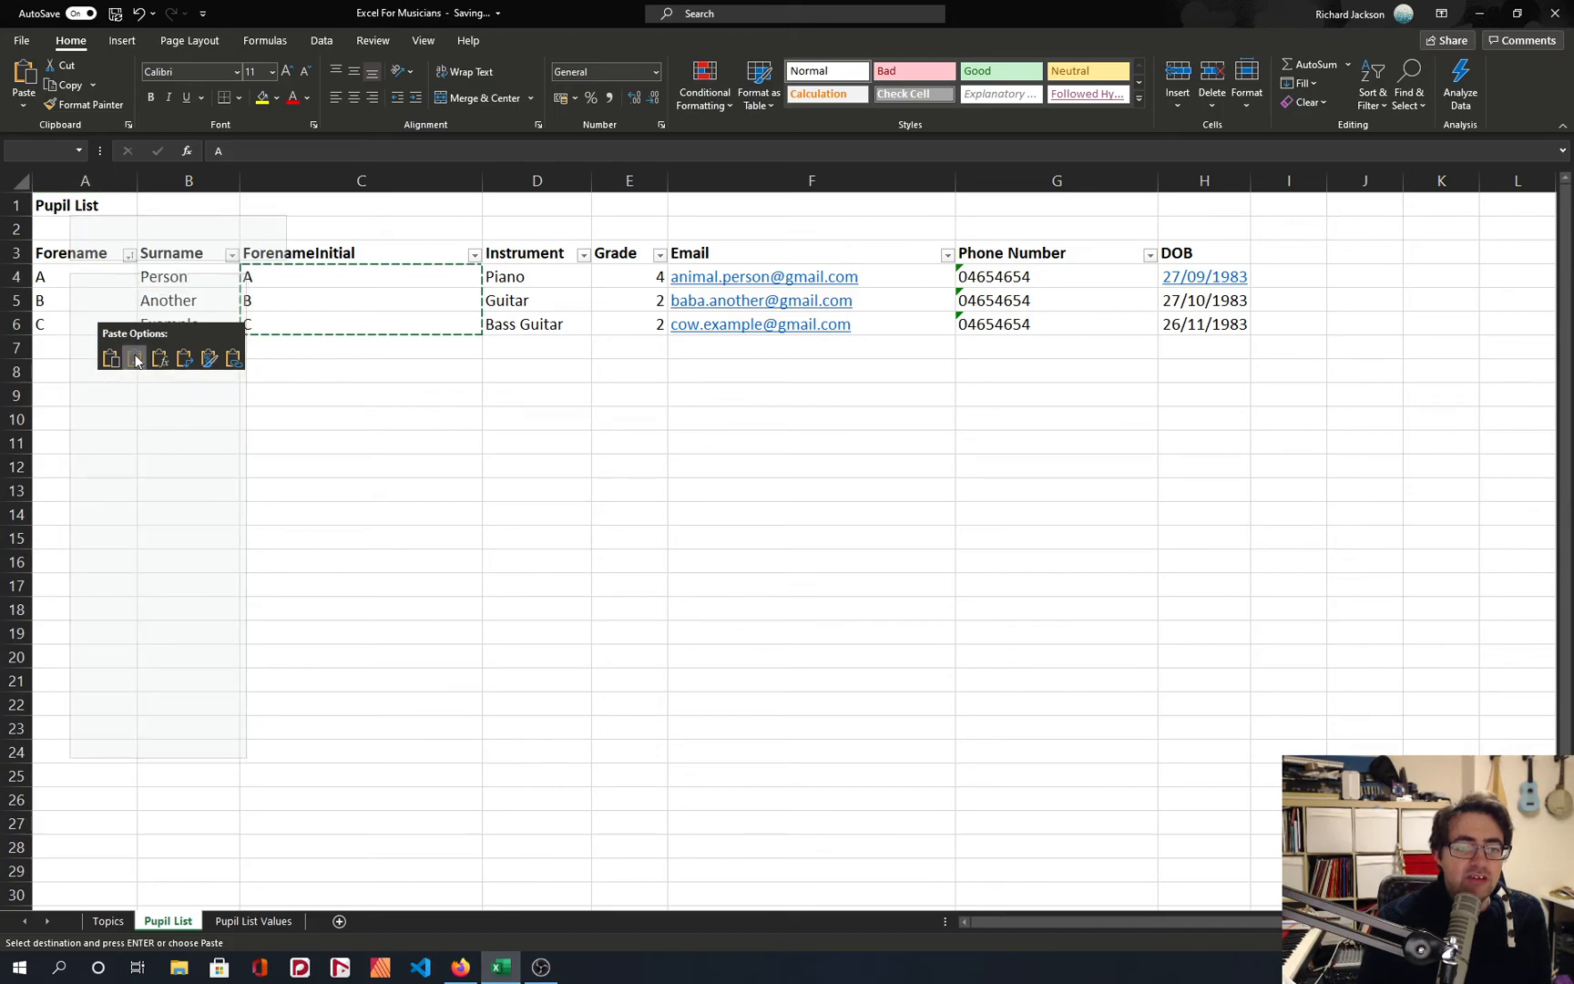
{"action": "left_click", "coordinate": [62, 277]}
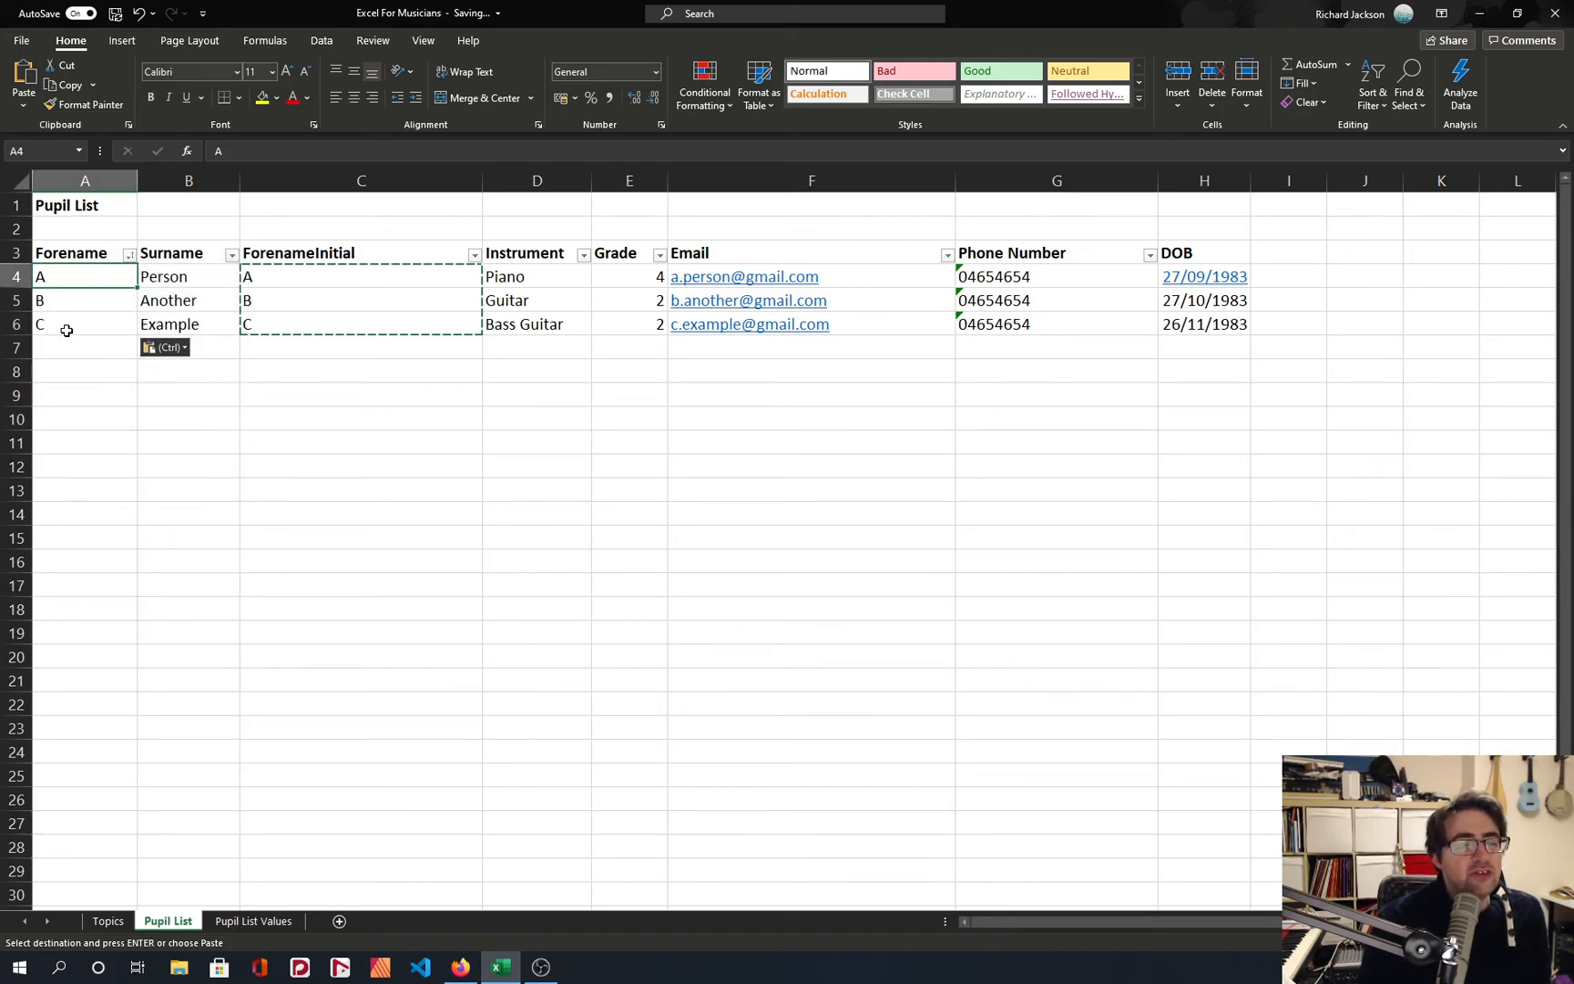
{"action": "key", "text": "ctrl+z"}
Try an ordinary paste of the C4:C6 formulas over the forenames in A4:A6, compare the formulas in both columns, and undo it.
{"action": "left_click_drag", "start_coordinate": [278, 275], "coordinate": [279, 325]}
{"action": "left_click", "coordinate": [87, 278]}
{"action": "key", "text": "ctrl+v"}
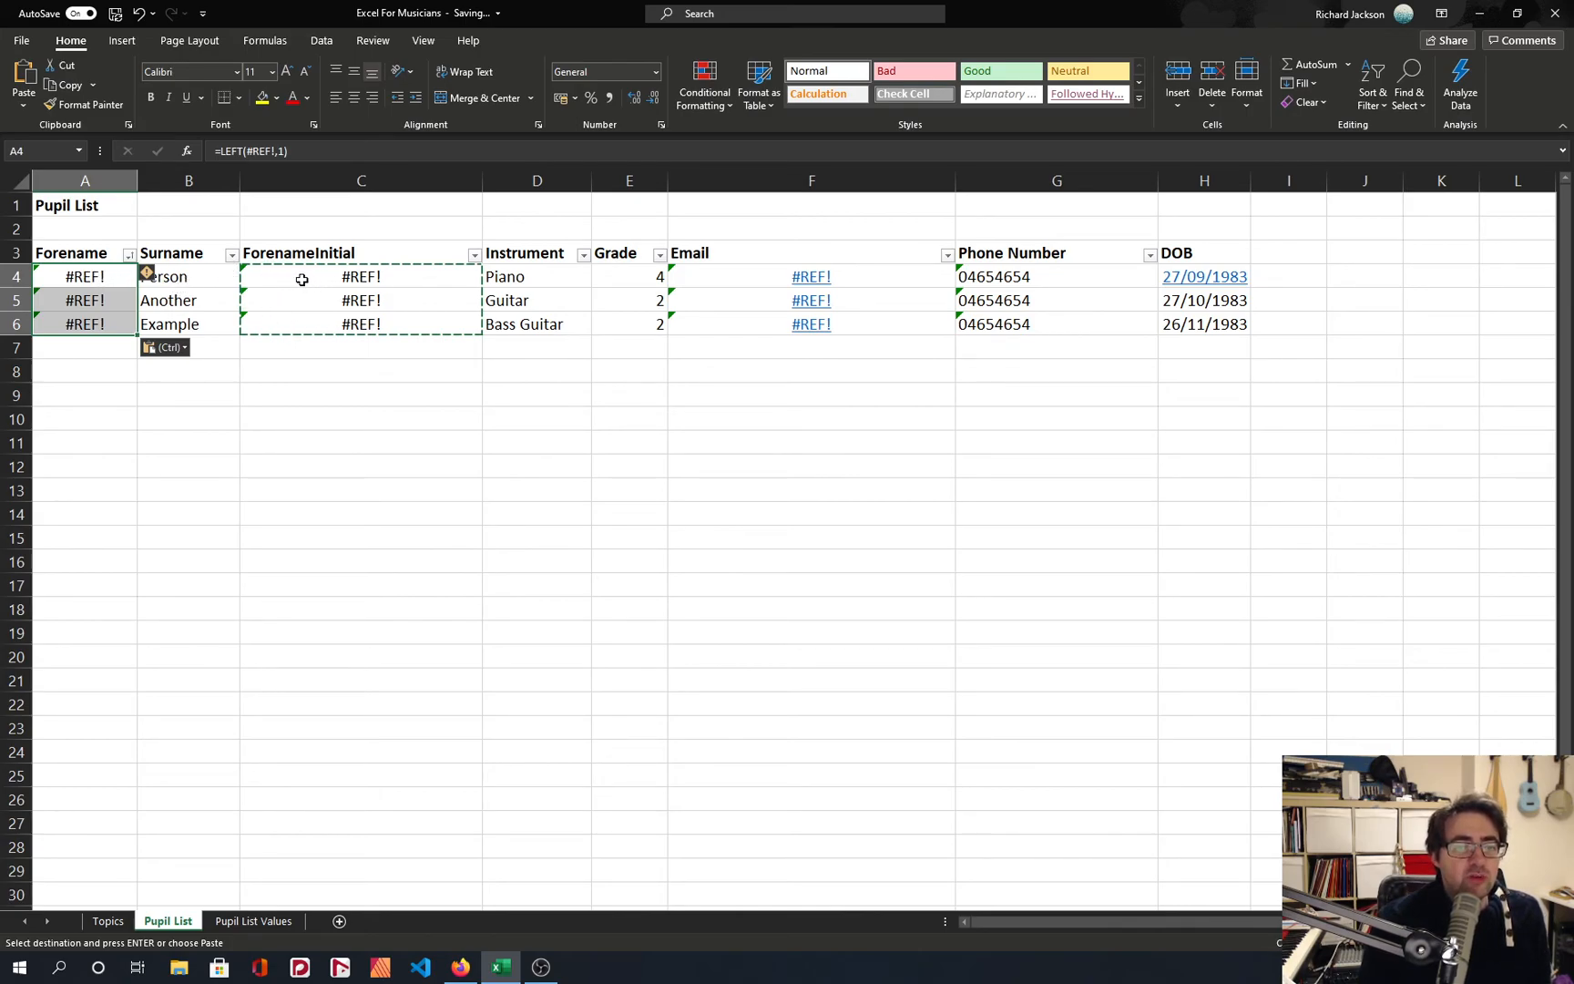
{"action": "left_click", "coordinate": [330, 284]}
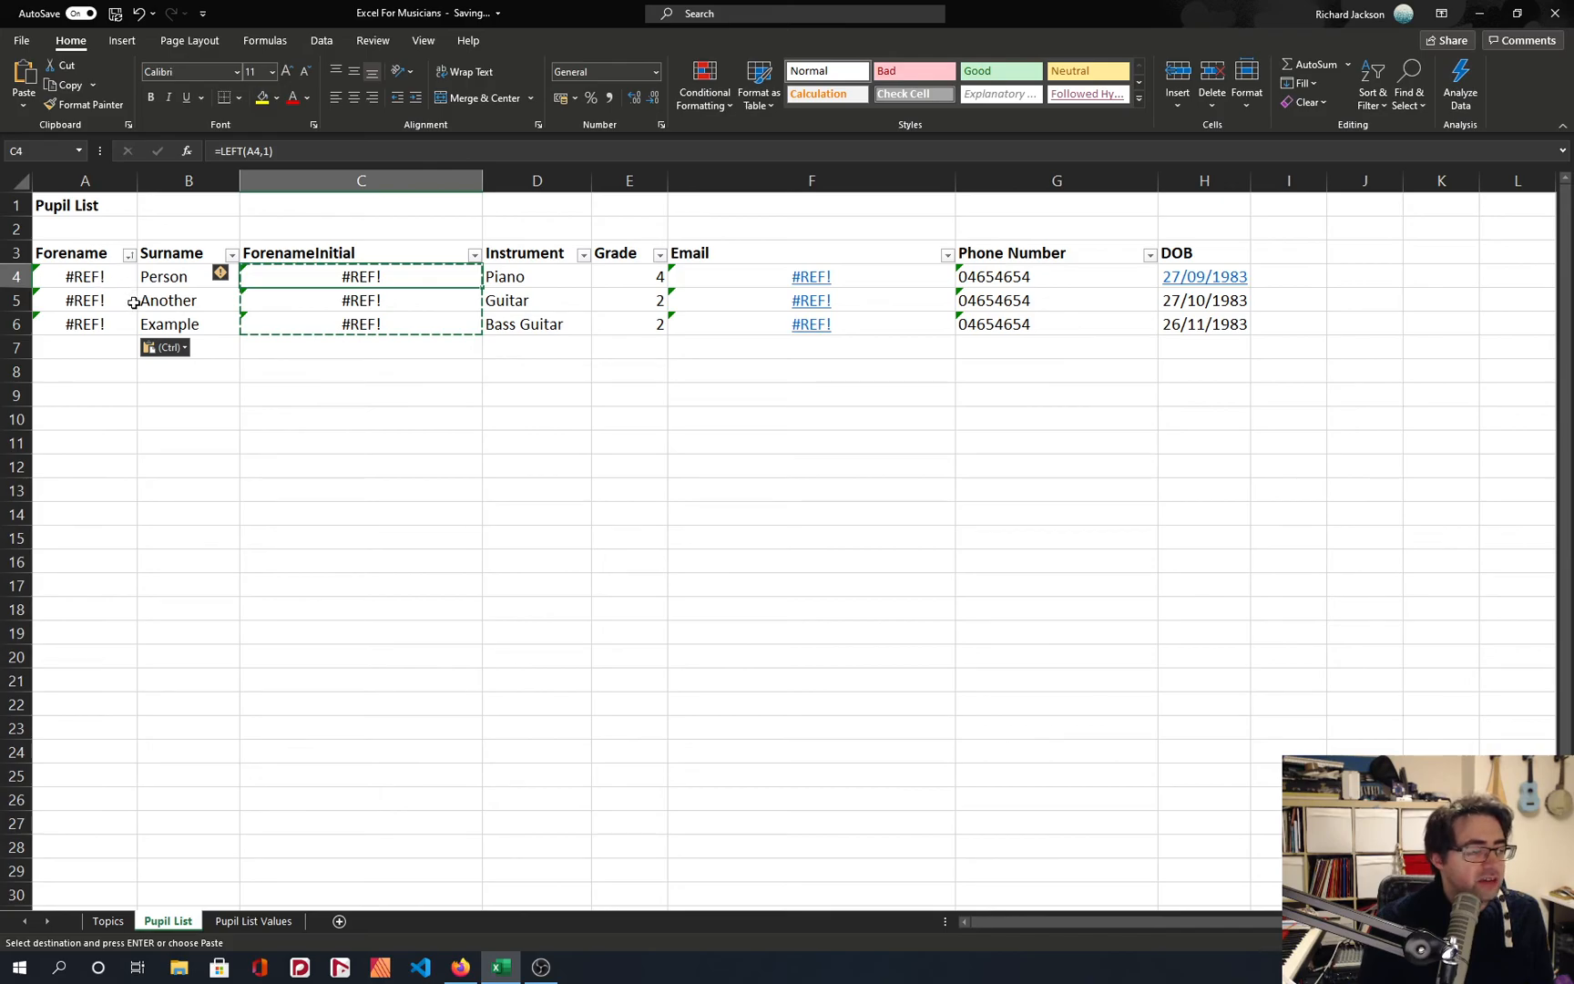
{"action": "left_click", "coordinate": [105, 282]}
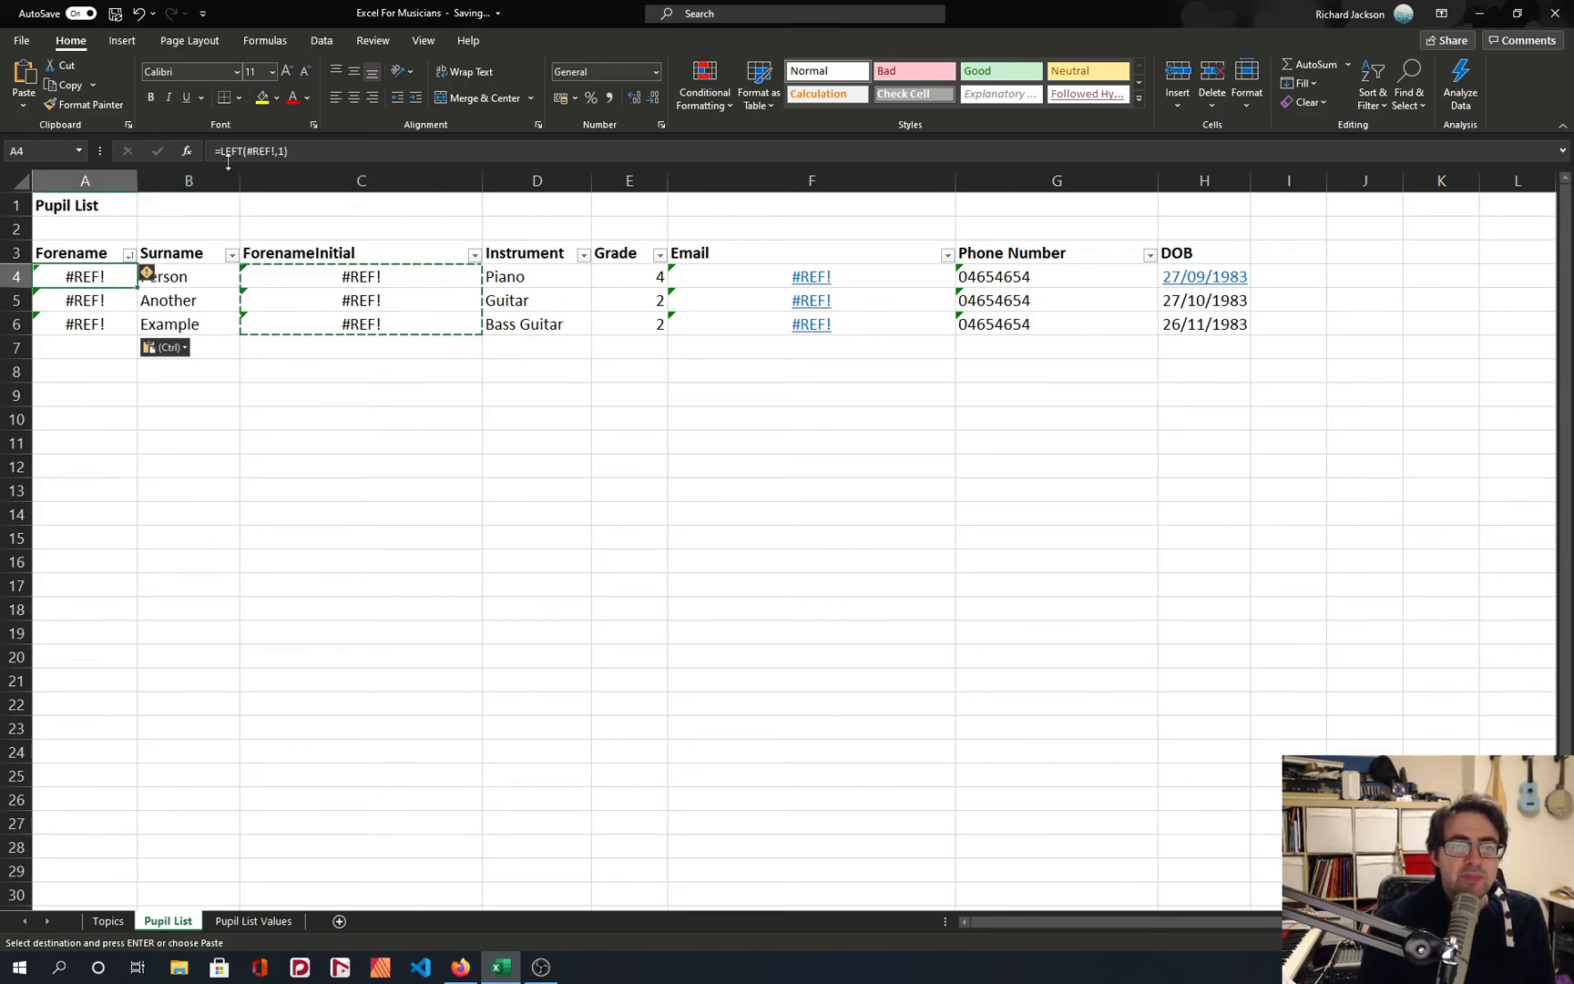
{"action": "left_click", "coordinate": [281, 274]}
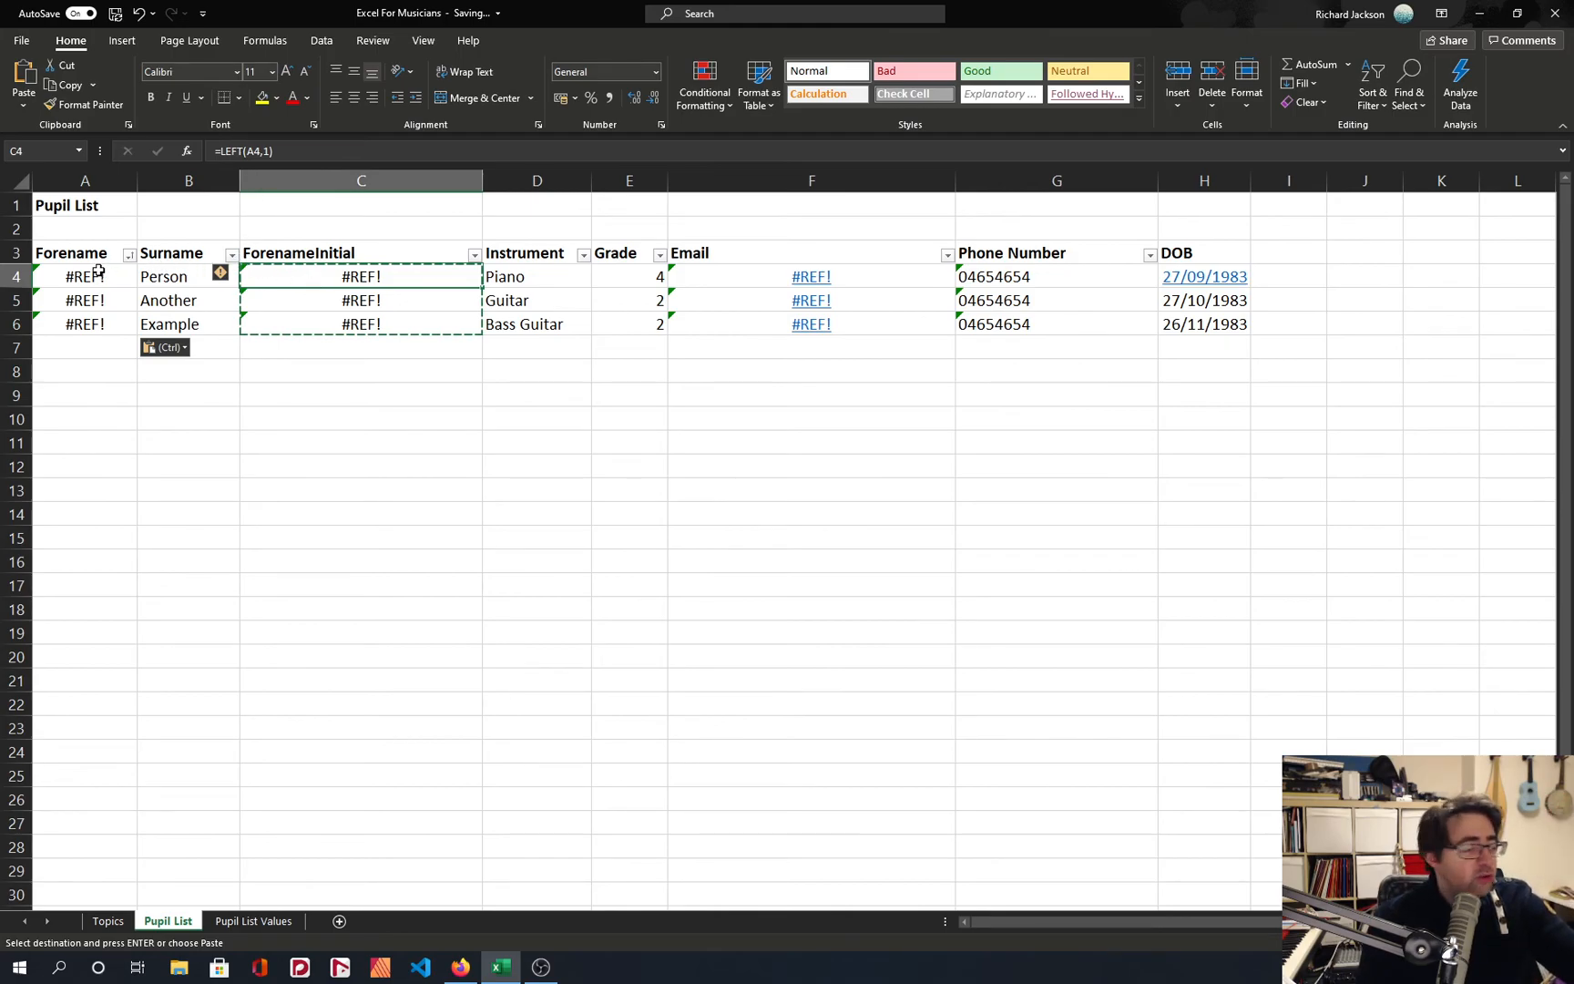
{"action": "left_click_drag", "start_coordinate": [288, 278], "coordinate": [492, 344]}
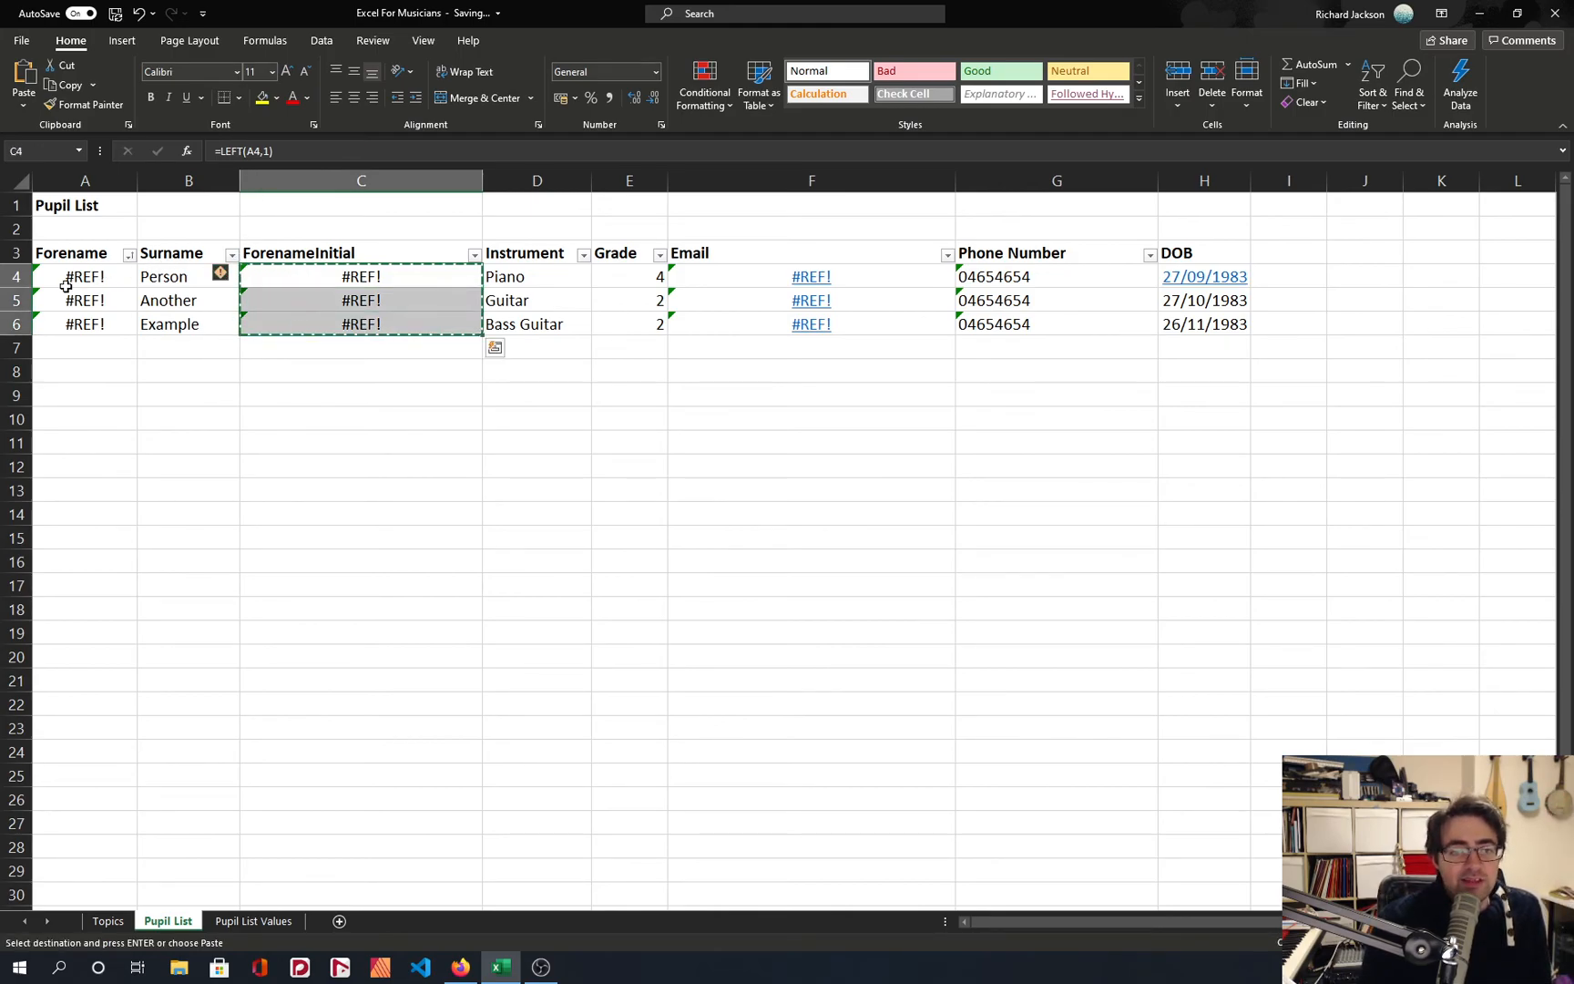
{"action": "left_click", "coordinate": [59, 278]}
{"action": "key", "text": "ctrl+z"}
{"action": "key", "text": "ctrl+z"}
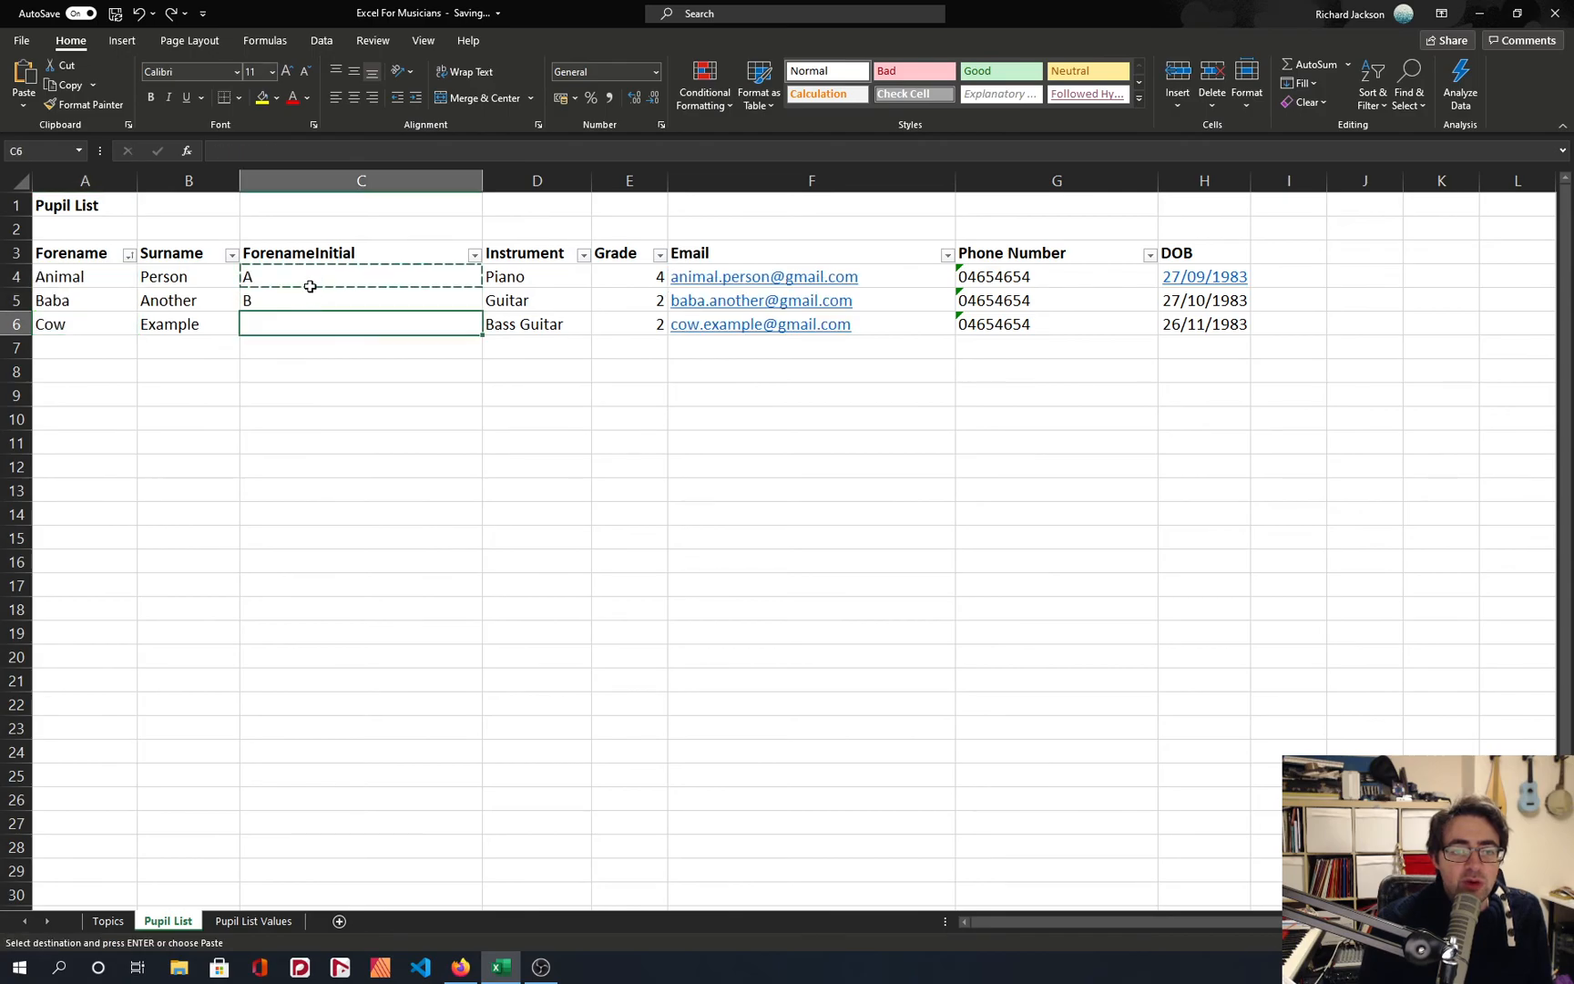
Paste the copied LEFT formula from C4 across C4:C6 again.
{"action": "left_click_drag", "start_coordinate": [282, 277], "coordinate": [293, 328]}
{"action": "key", "text": "ctrl+v"}
{"action": "key", "text": "Escape"}
Replace the forenames in A4:A6 with the initials from C4:C6 pasted as values only, and check the cell contents.
{"action": "key", "text": "ctrl+c"}
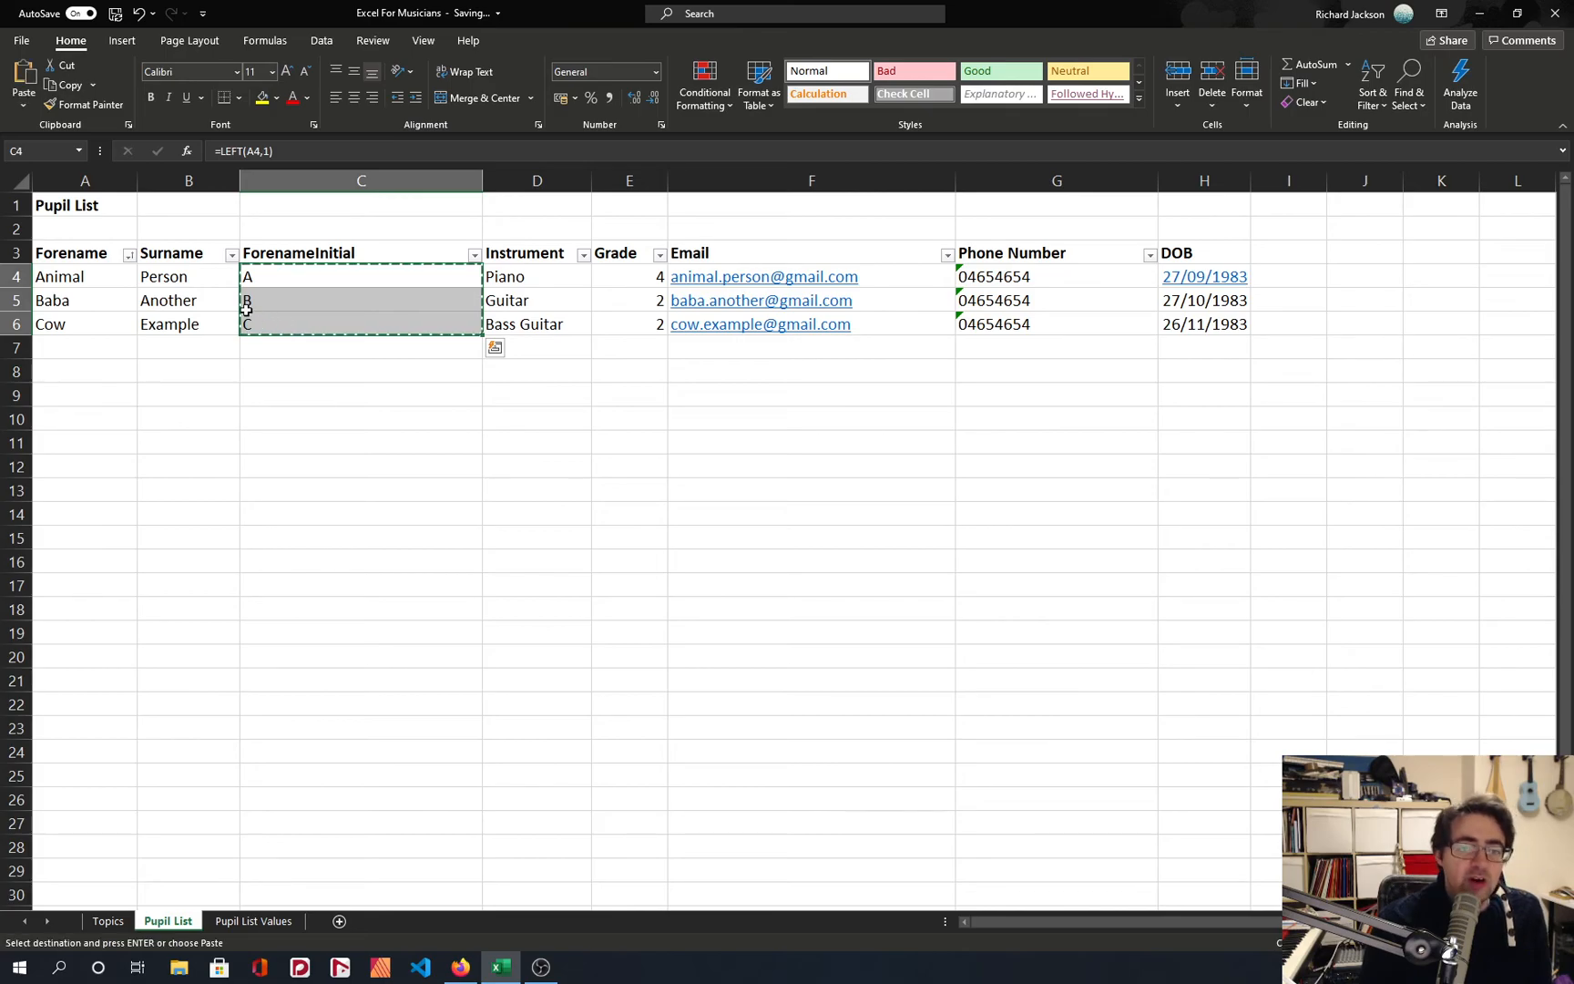
{"action": "left_click", "coordinate": [96, 277]}
{"action": "right_click", "coordinate": [96, 277]}
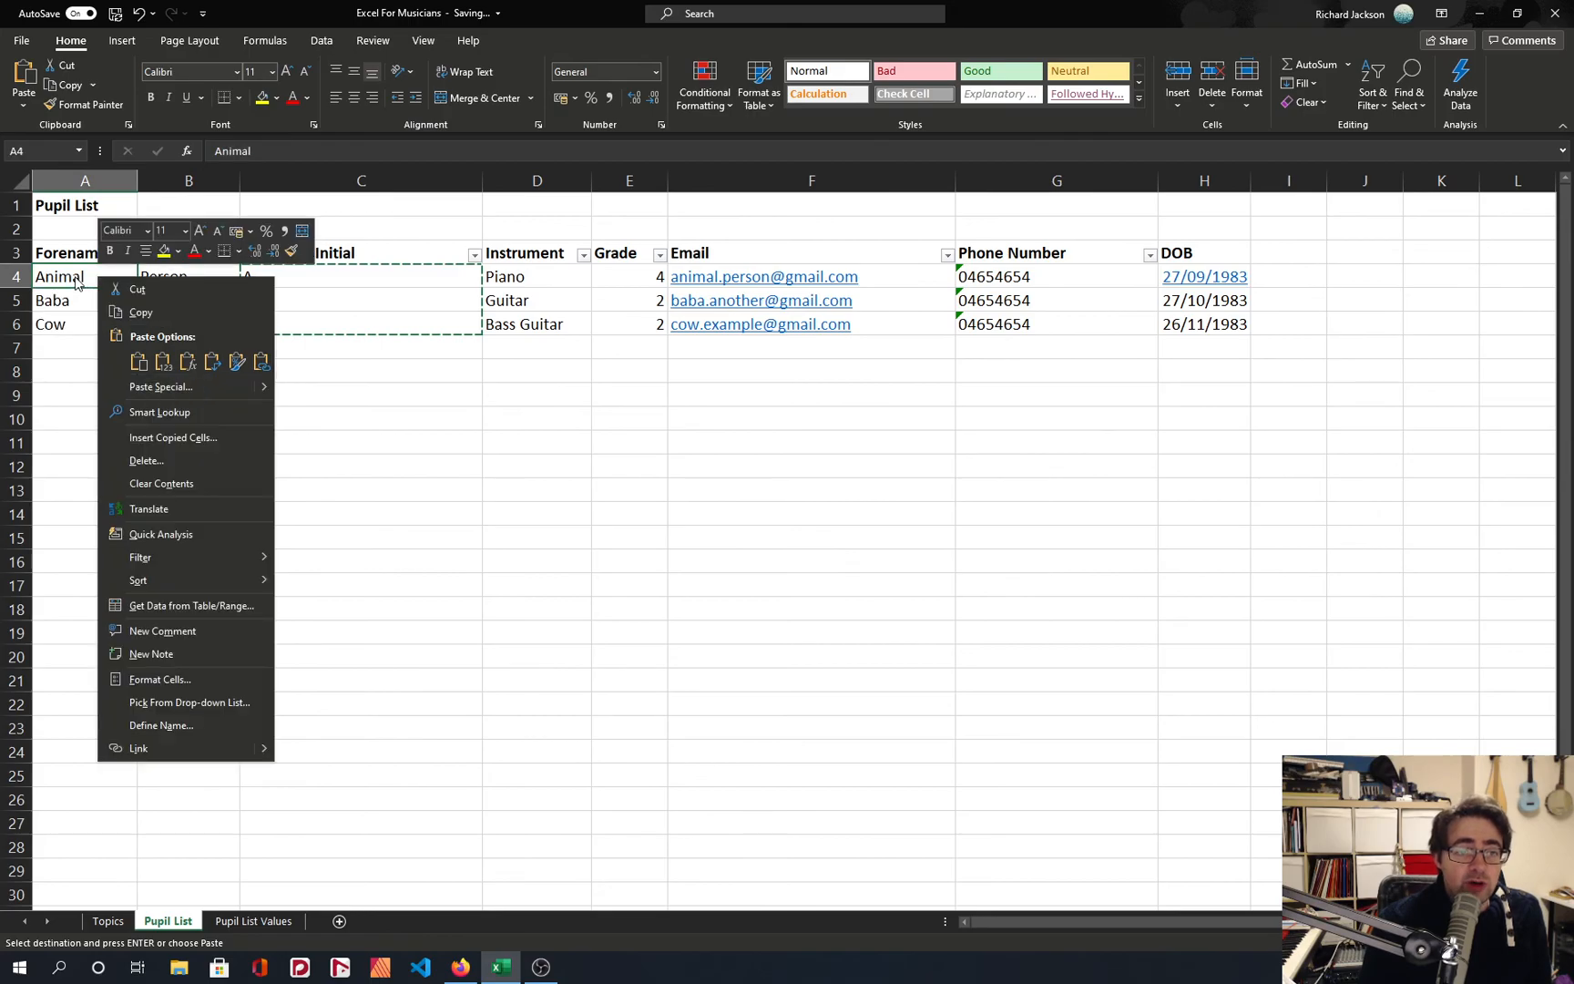
{"action": "left_click", "coordinate": [162, 362]}
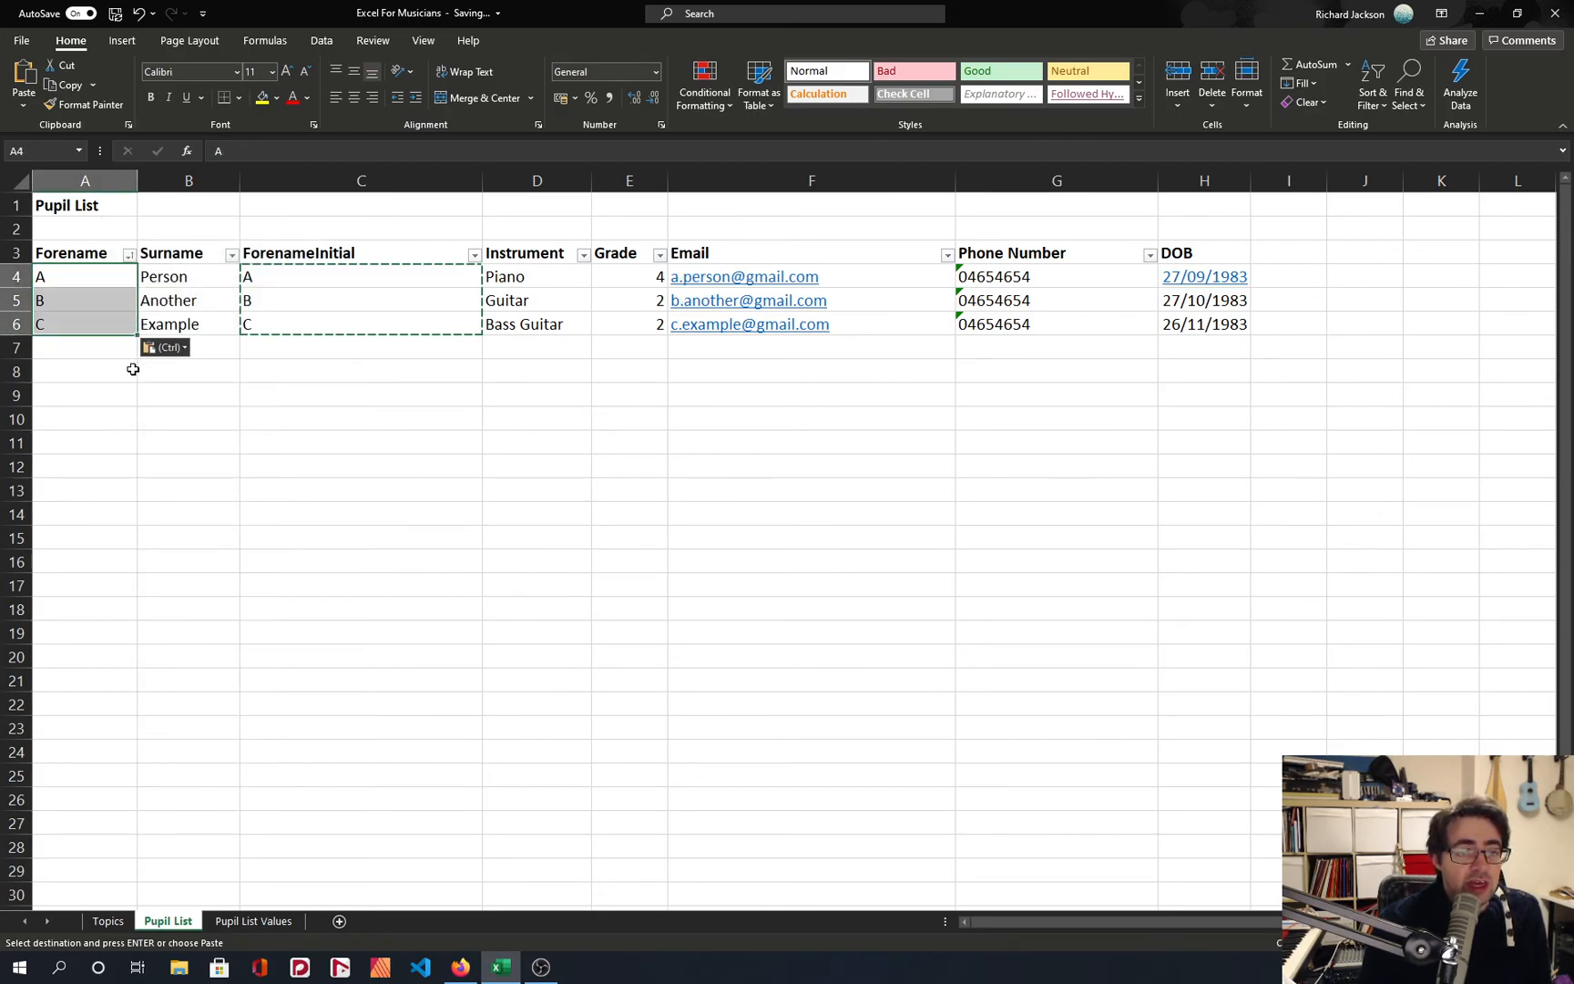
{"action": "left_click", "coordinate": [78, 302]}
{"action": "left_click_drag", "start_coordinate": [75, 280], "coordinate": [64, 324]}
{"action": "left_click", "coordinate": [308, 272]}
{"action": "left_click", "coordinate": [63, 283]}
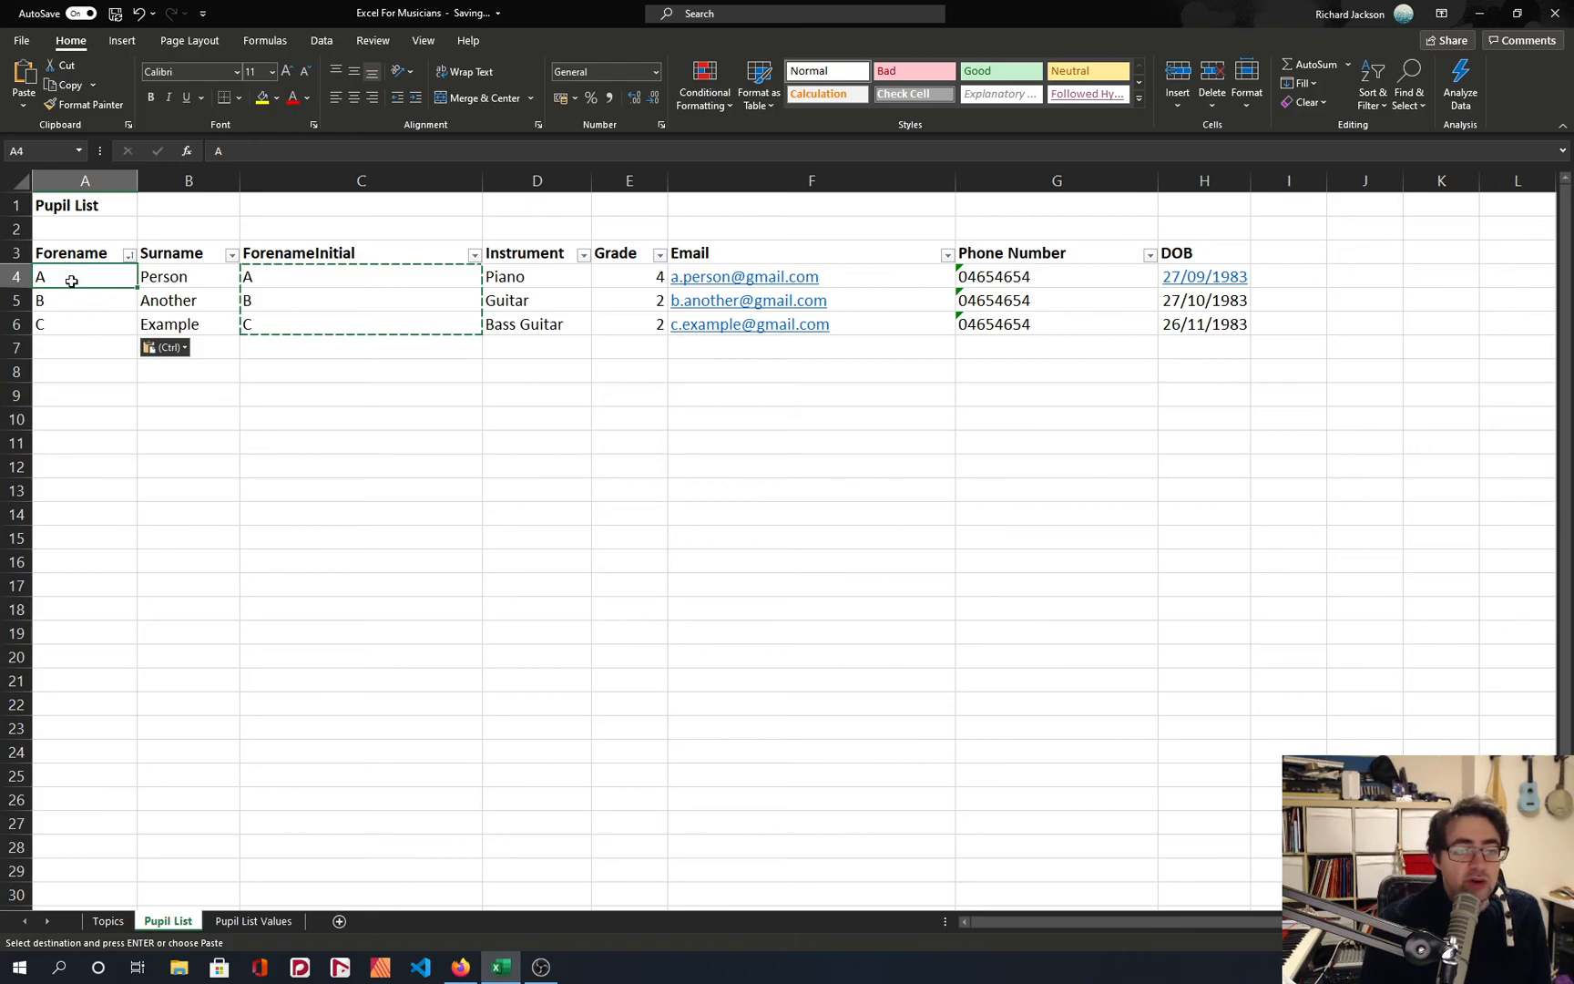
Delete the ForenameInitial column C from the pupil list.
{"action": "left_click_drag", "start_coordinate": [274, 271], "coordinate": [278, 318]}
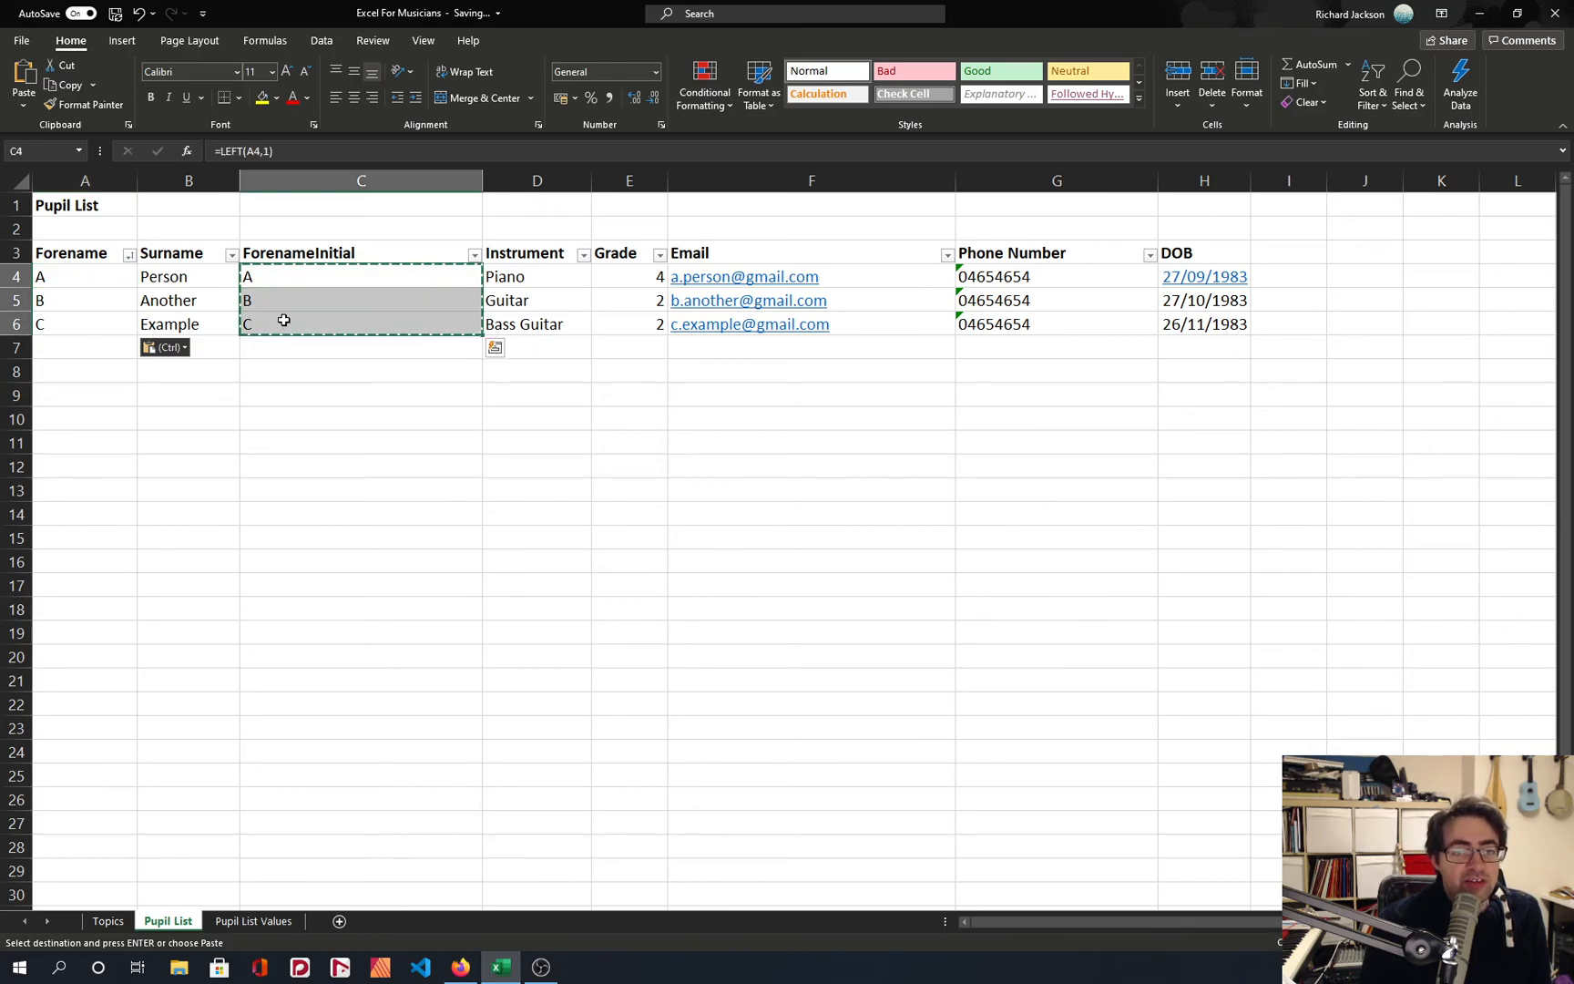
{"action": "right_click", "coordinate": [284, 182]}
{"action": "left_click", "coordinate": [353, 341]}
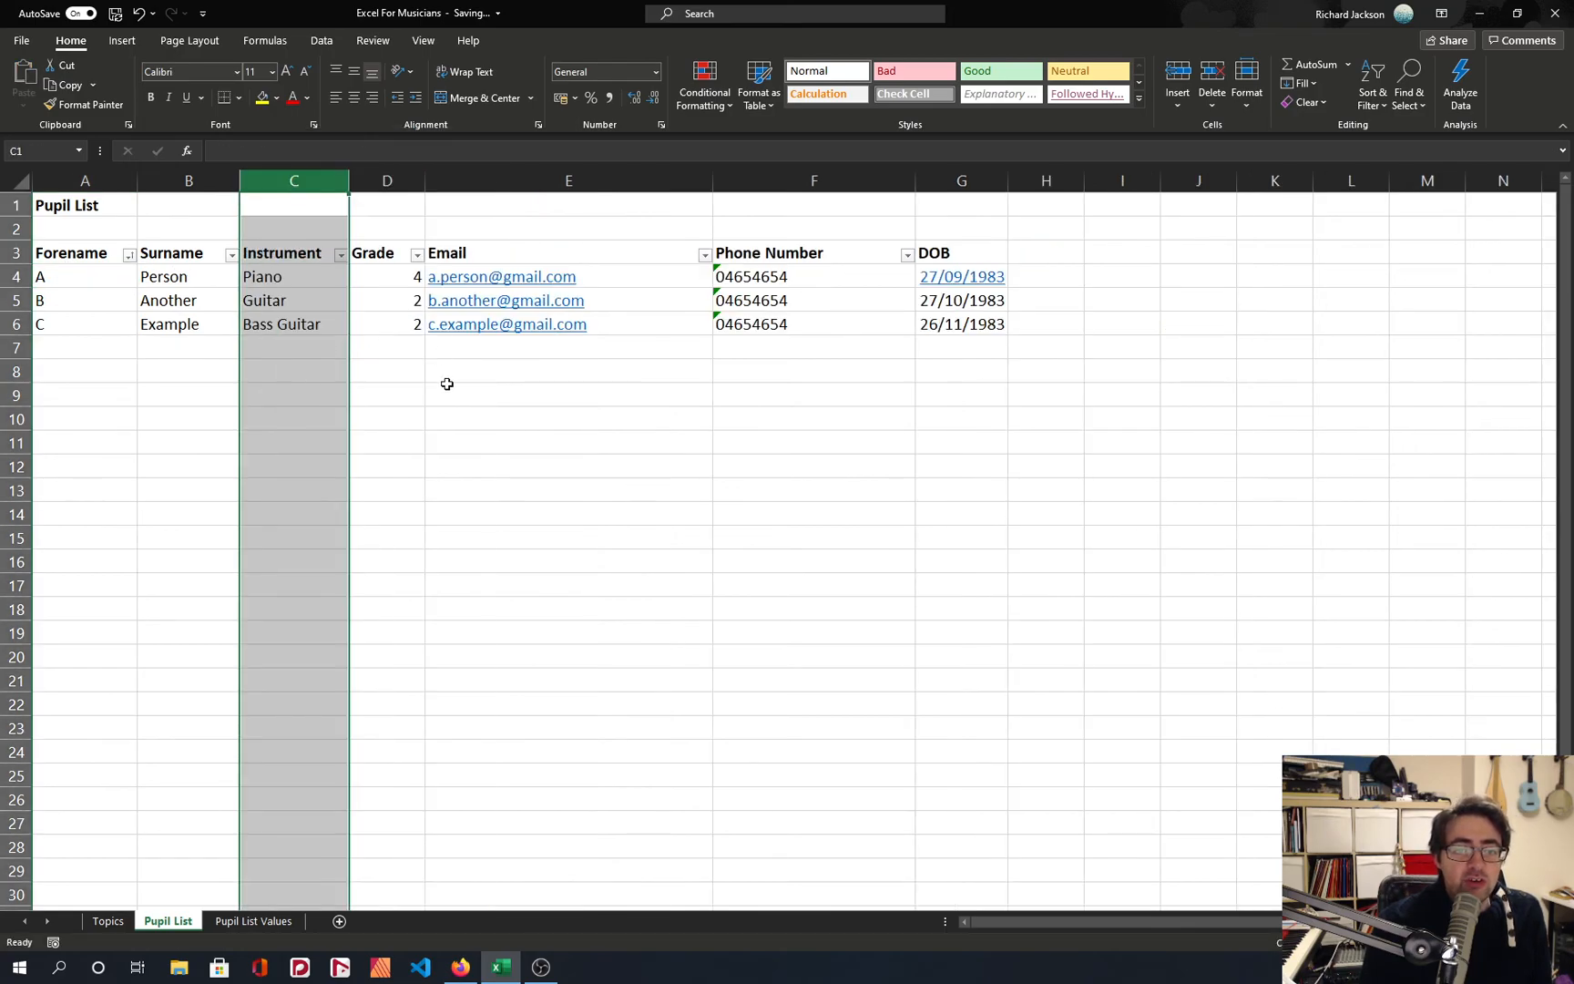
{"action": "left_click", "coordinate": [442, 391]}
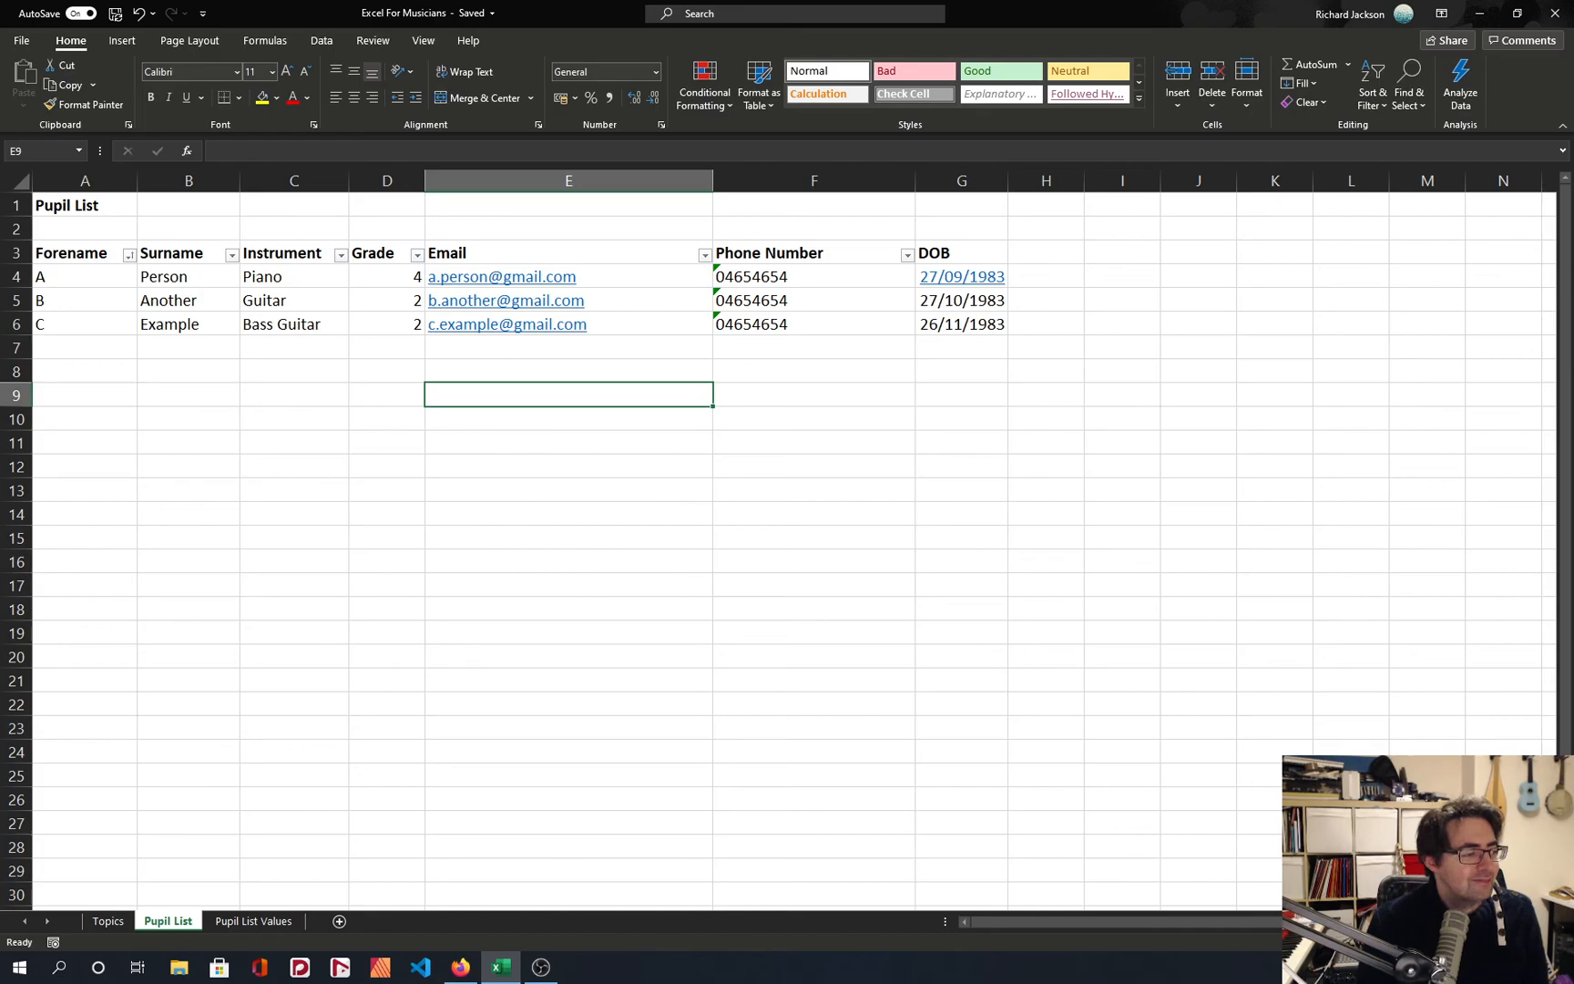
Switch to Firefox.
{"action": "key", "text": "alt+Tab"}
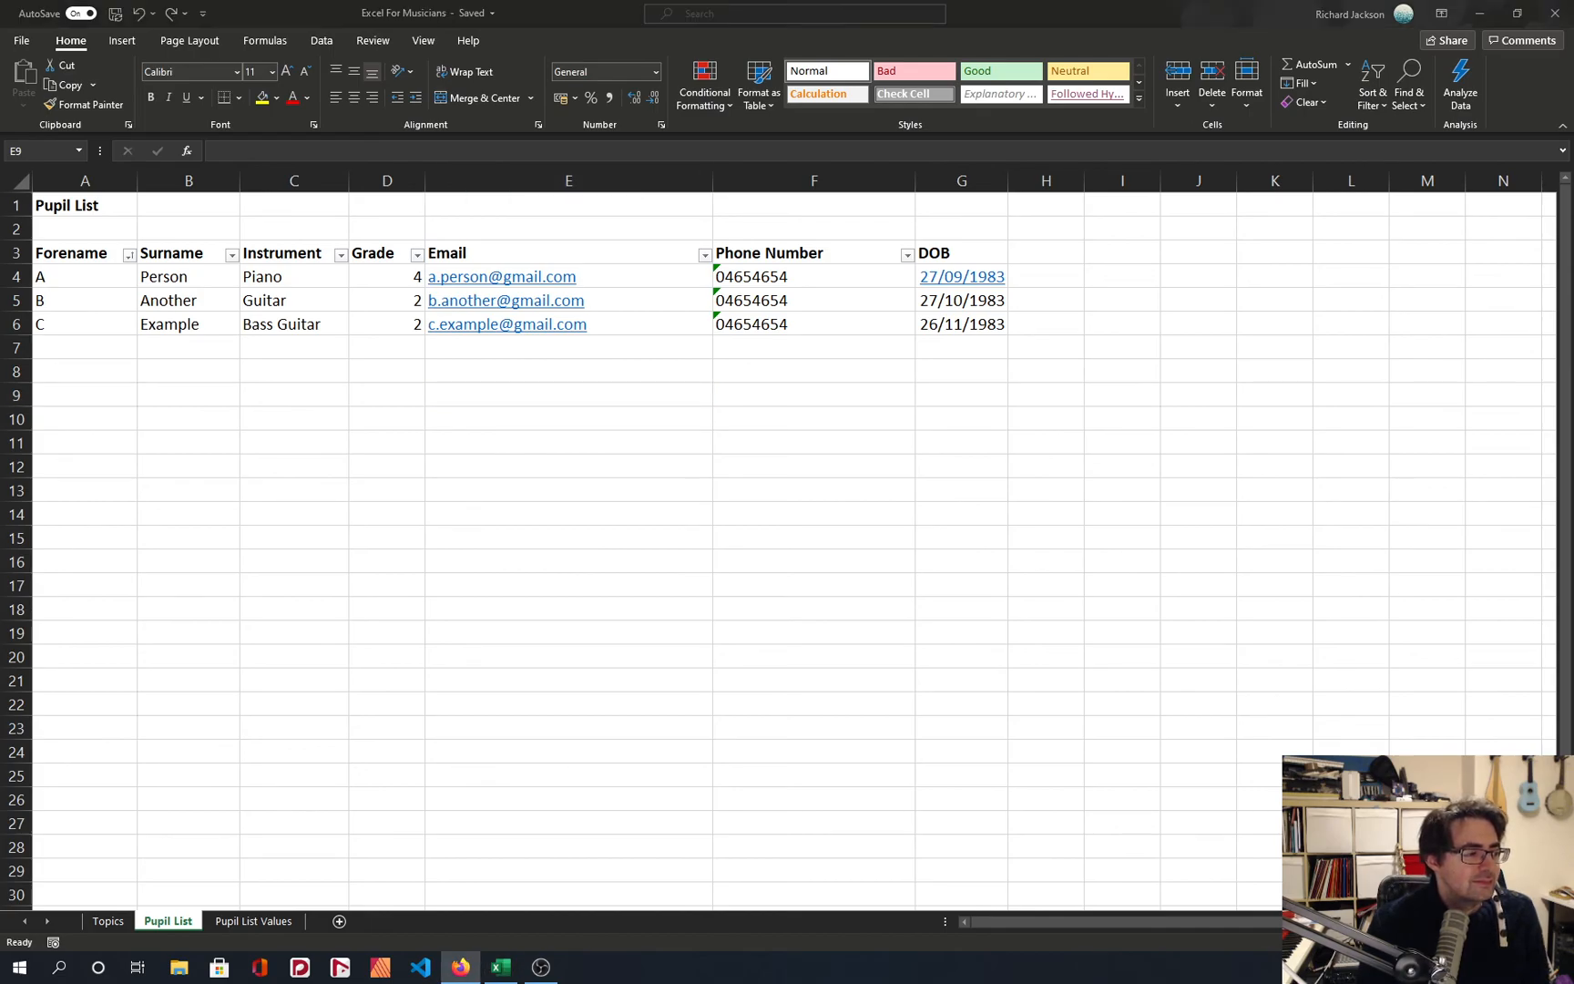